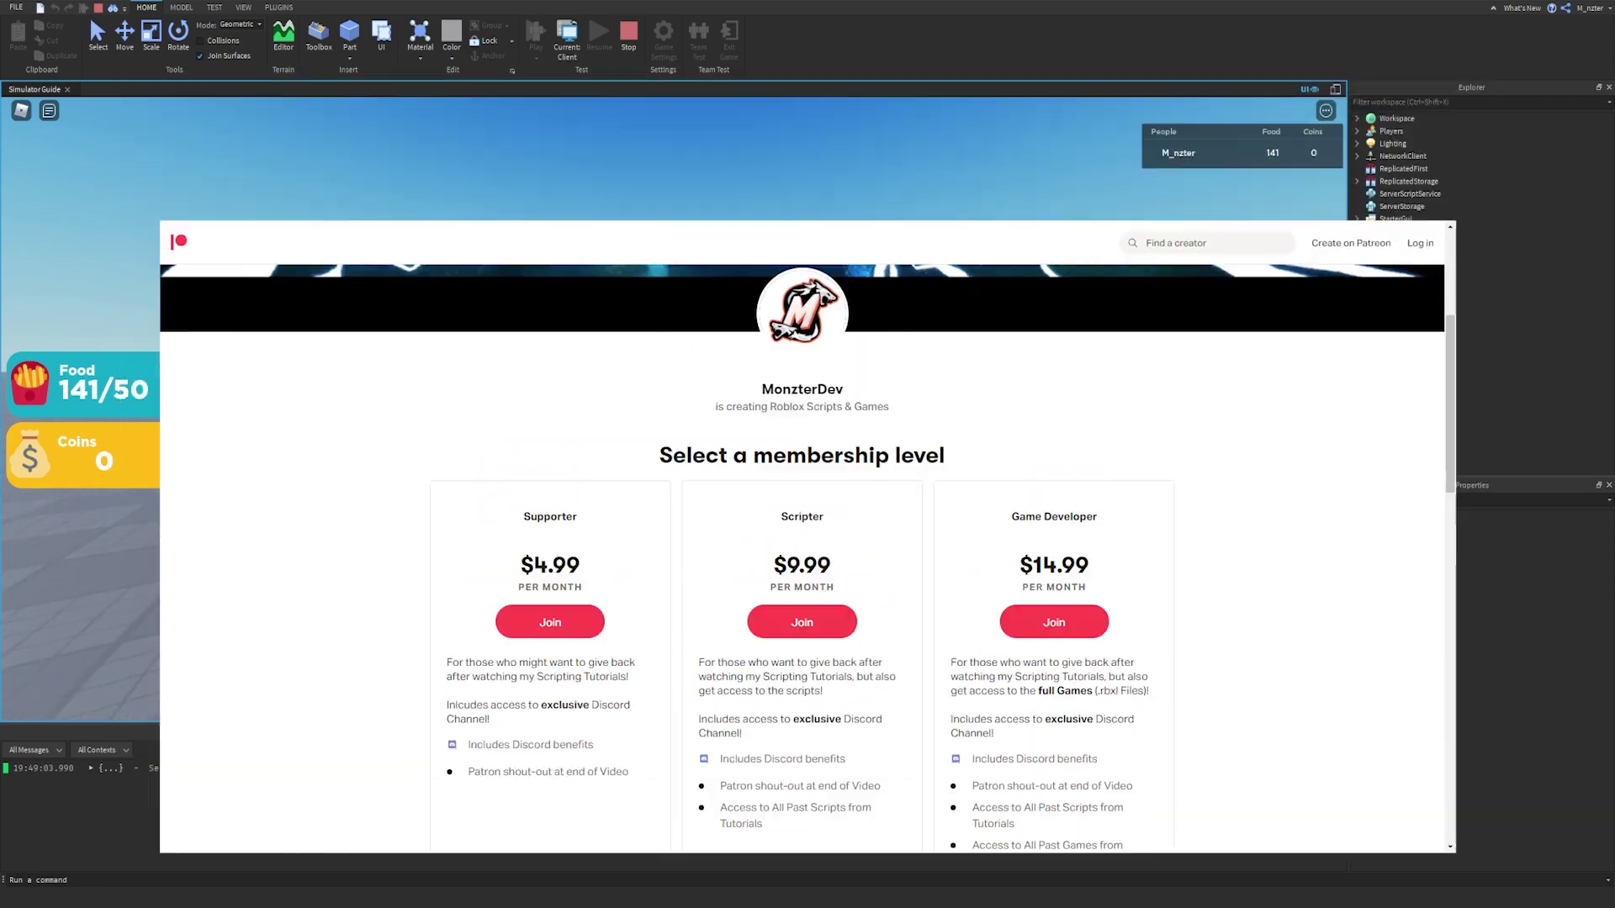
key("s")
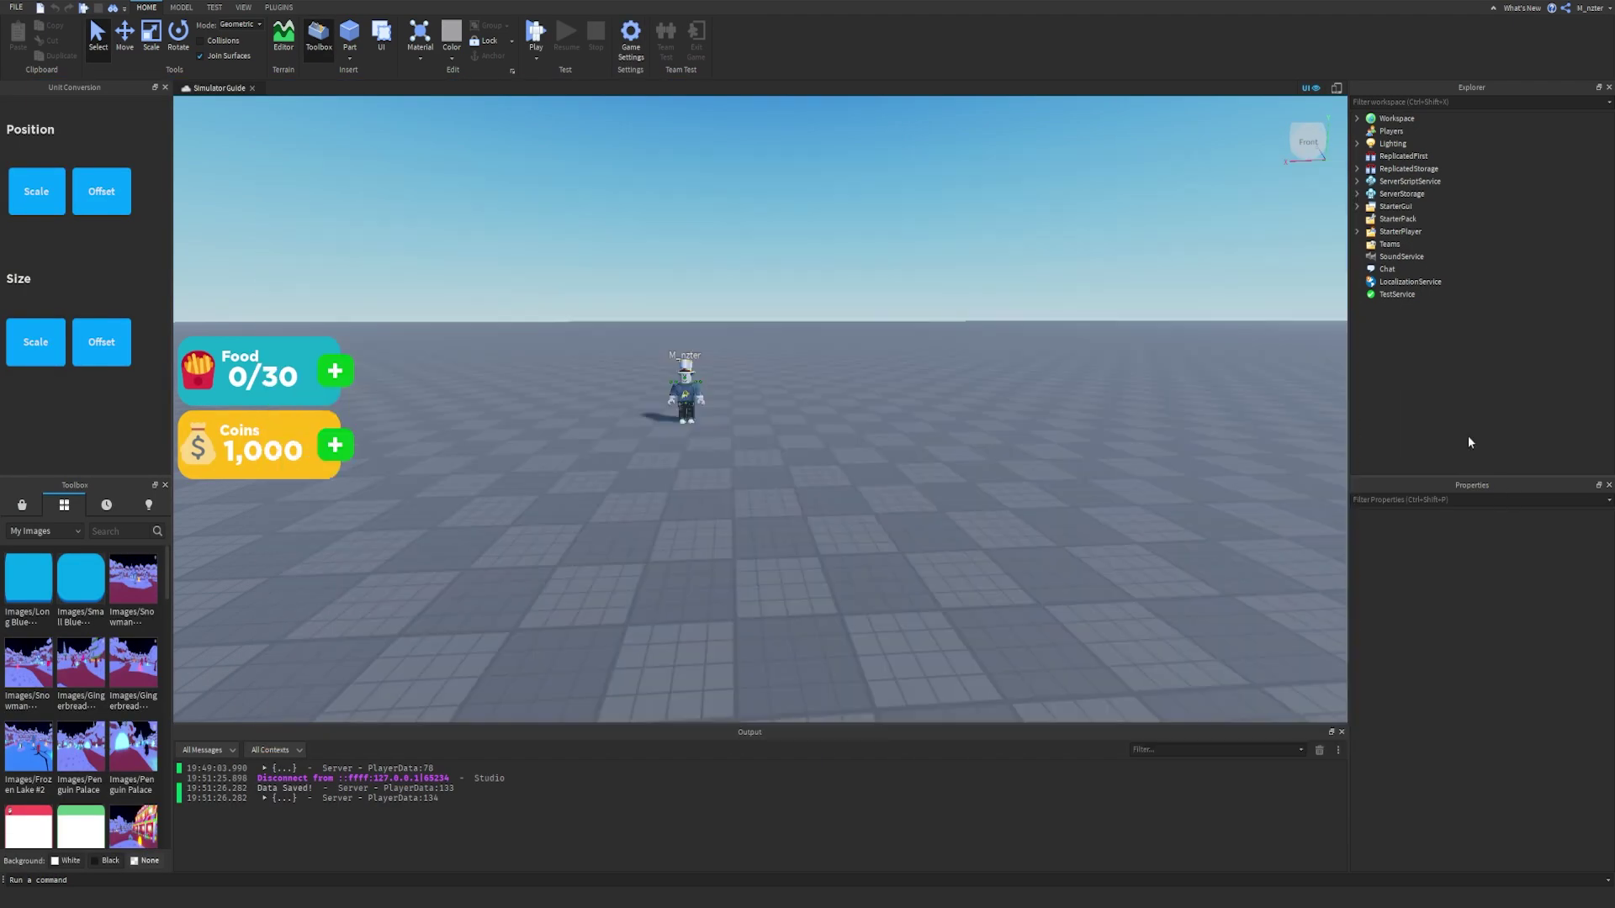
Insert a new Part into Workspace.
left_click(1357, 119)
key("w")
right_click_drag(1063, 310, 1036, 309)
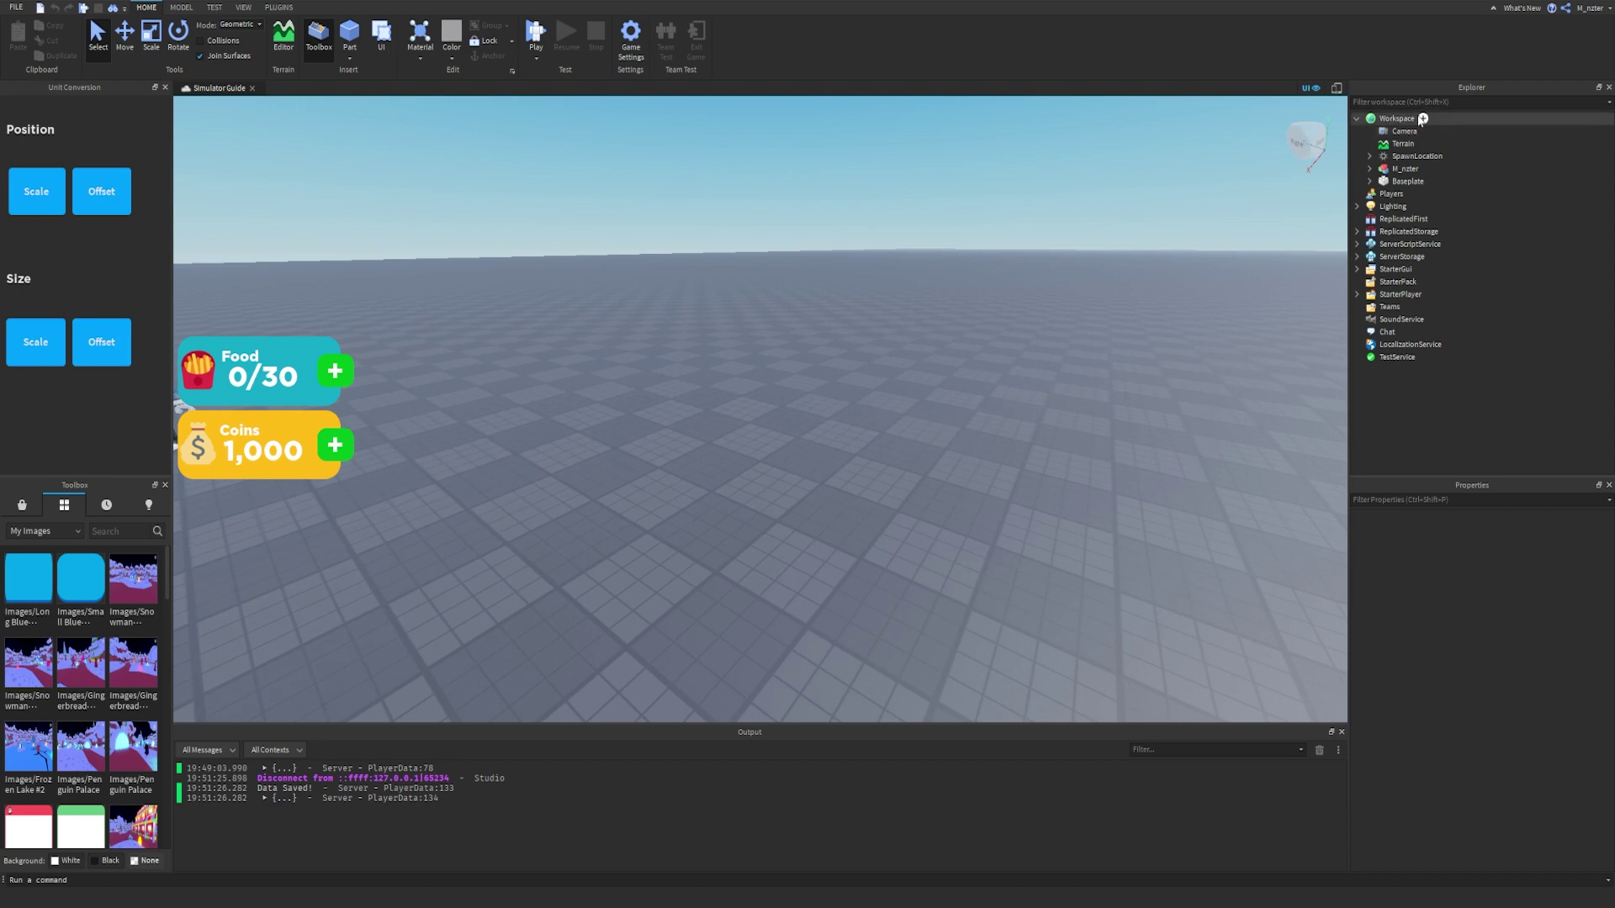
left_click(1421, 119)
left_click(1423, 119)
type("par")
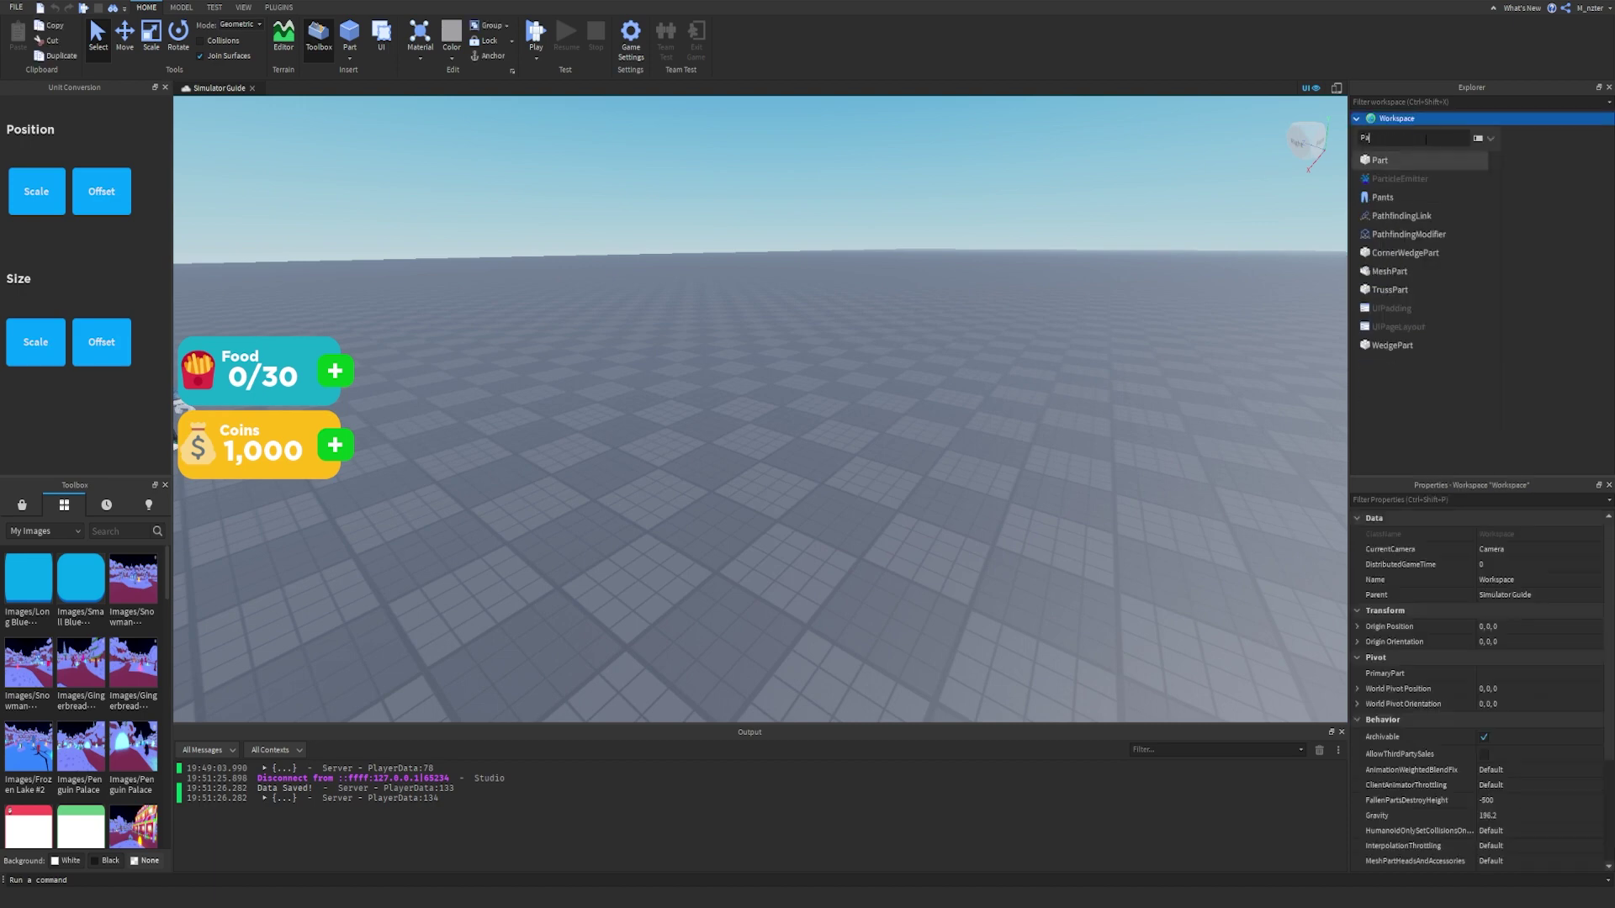
left_click(1408, 158)
right_click_drag(1073, 272, 1009, 280)
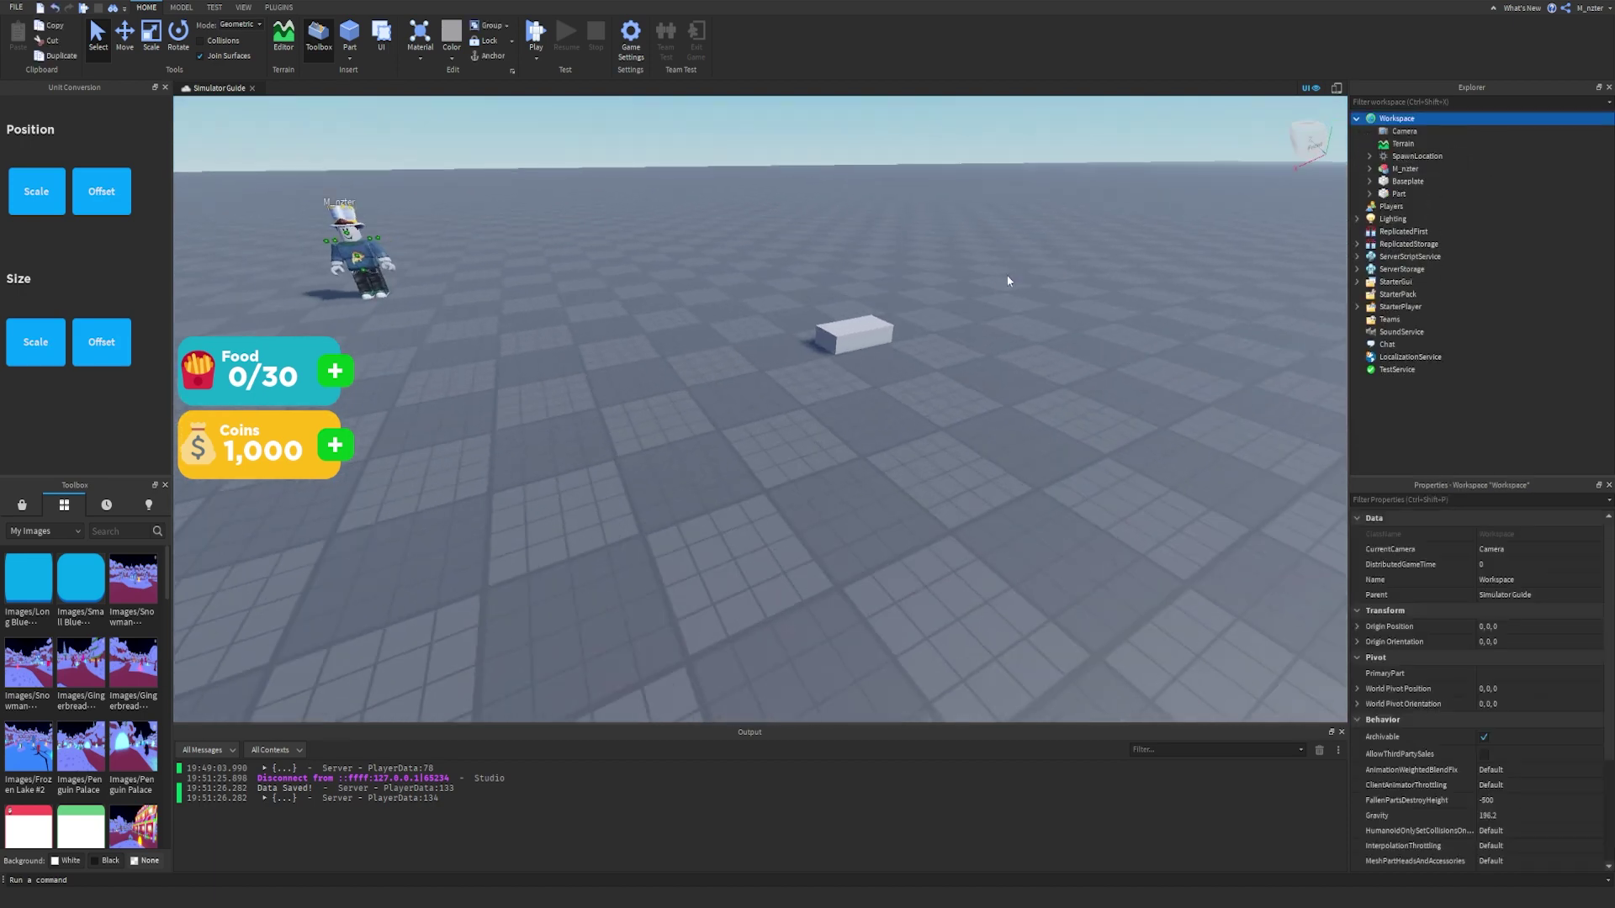
Scale the new part into a flat, nearly square pad about 6.8 × 1 × 6.6 studs in size.
left_click(882, 326)
key("ctrl+3")
left_click_drag(887, 348, 949, 382)
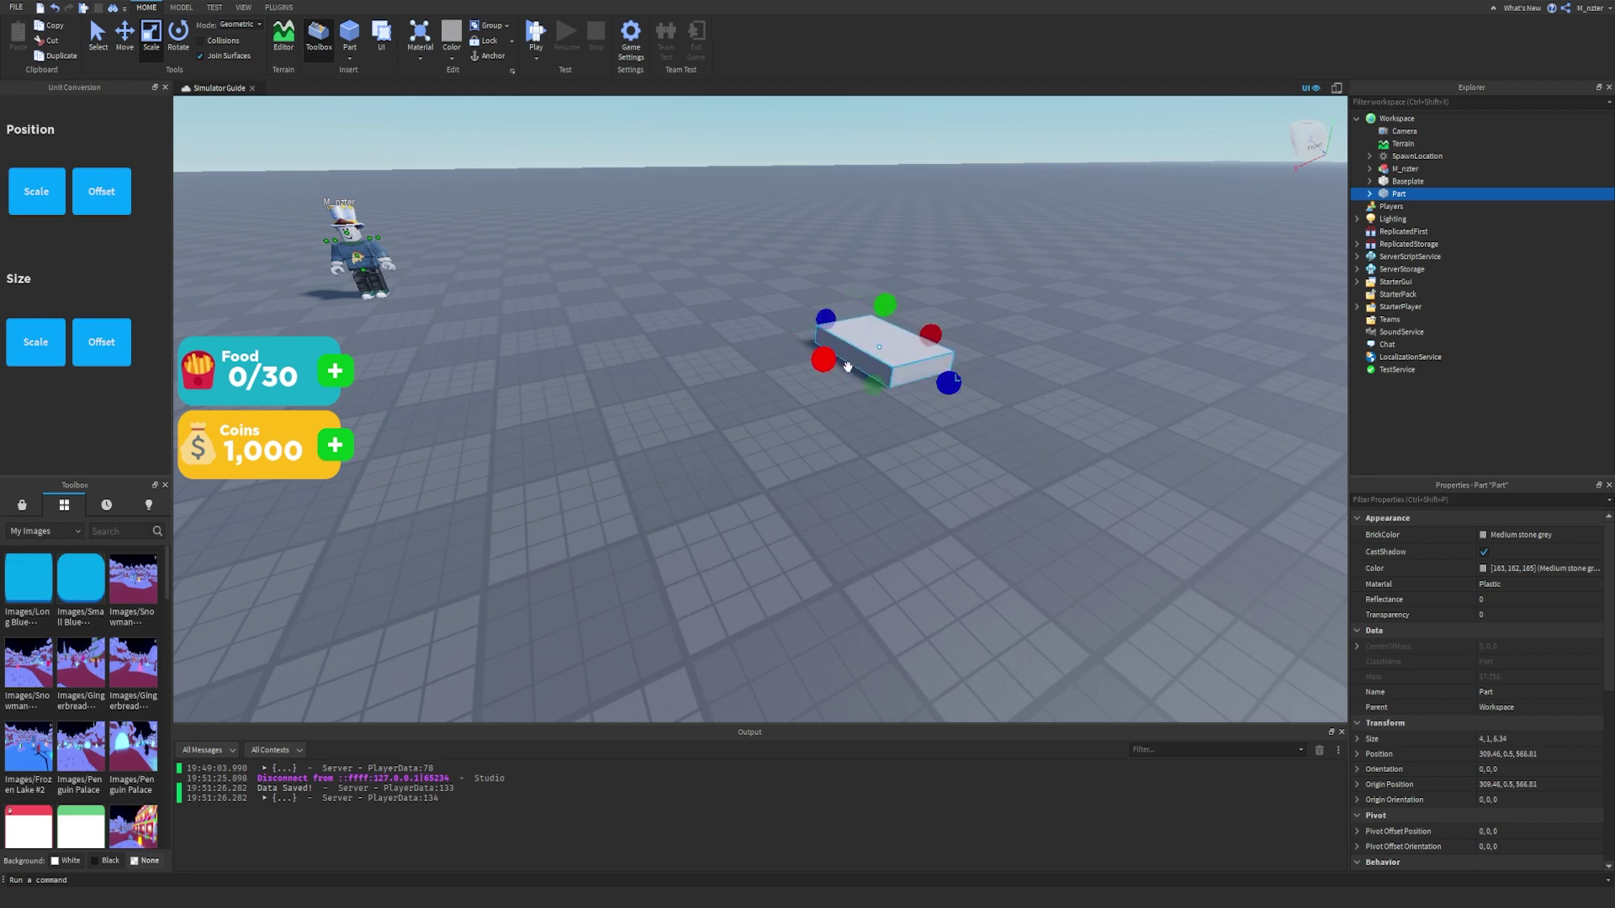
left_click_drag(847, 367, 814, 374)
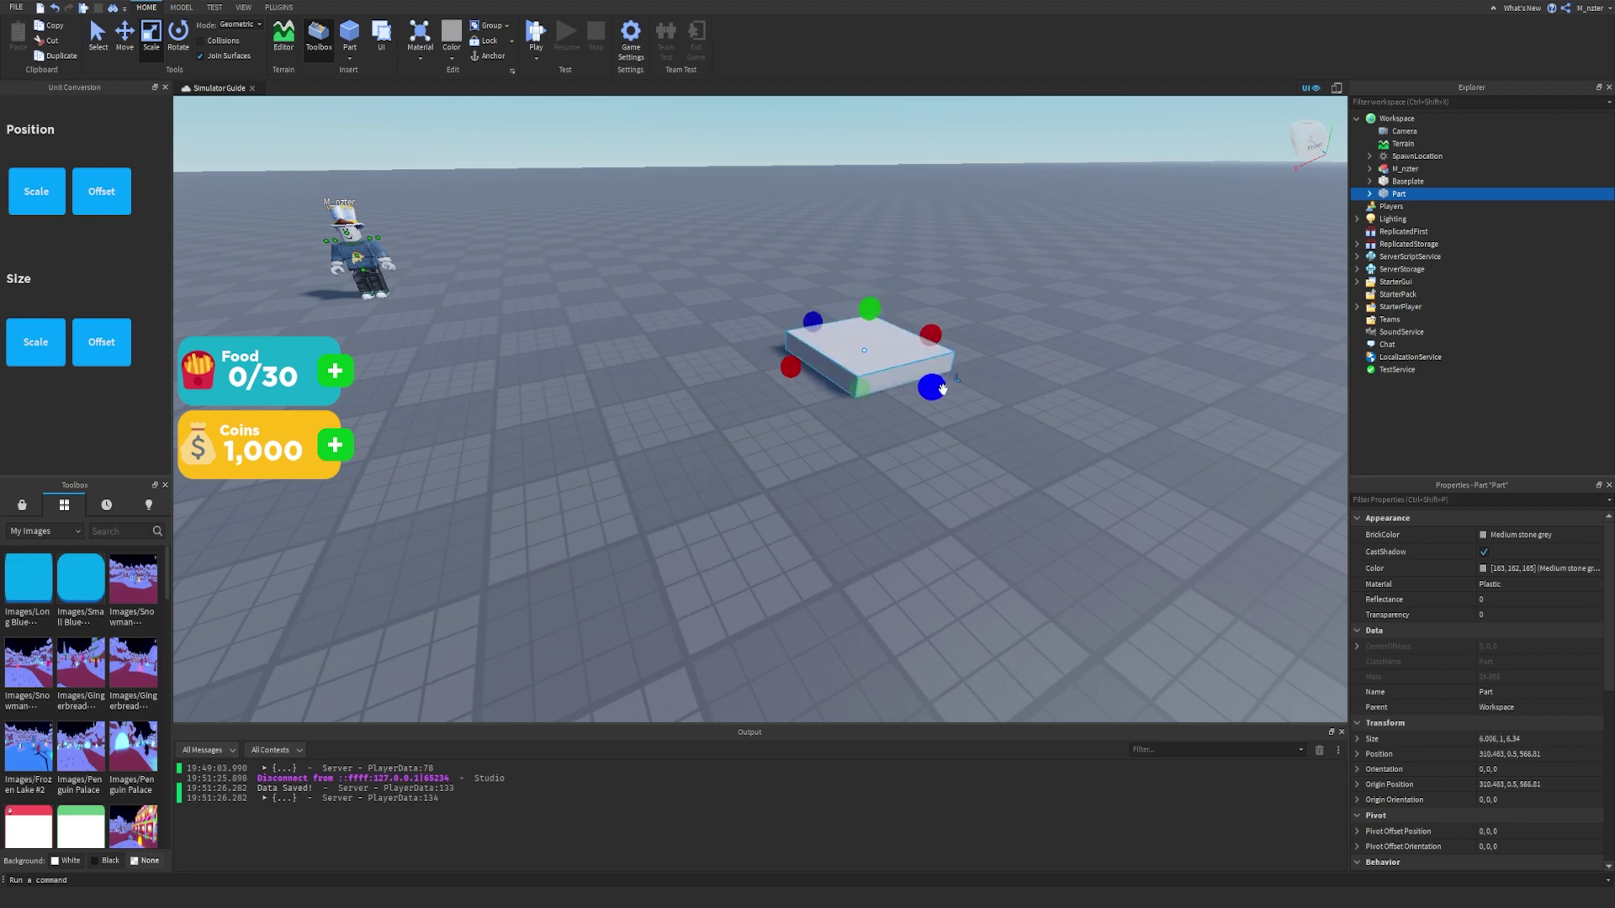
Set the part's Transparency to 0.5 and turn on Anchored.
left_click(1496, 498)
type("tra")
left_click(1513, 535)
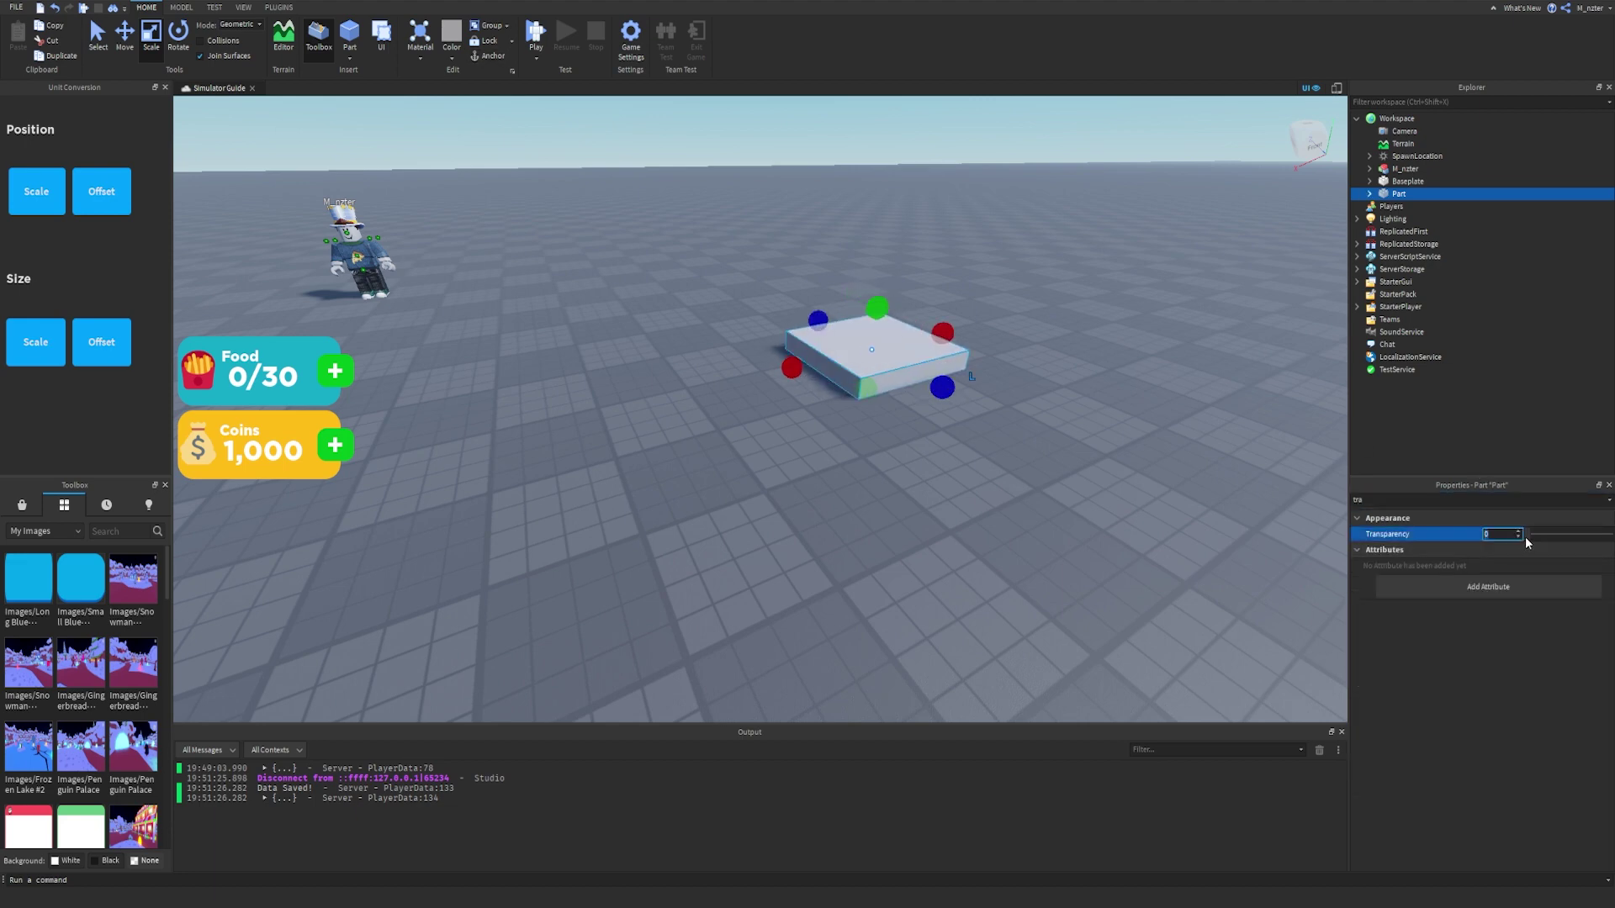
type("0.5")
key("Return")
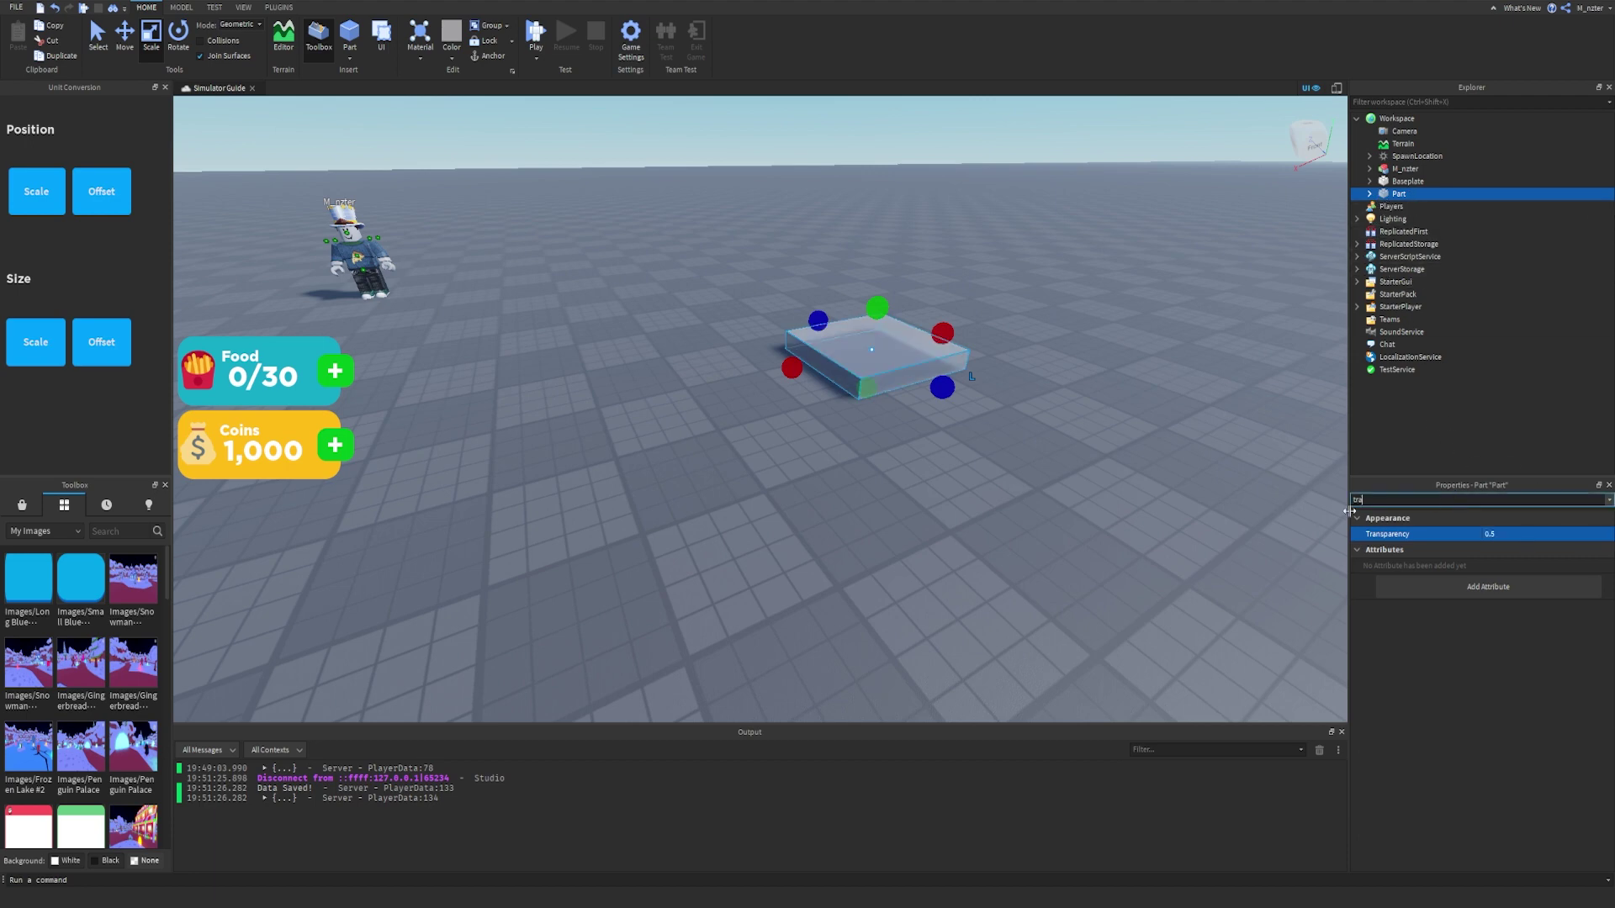
double_click(1388, 499)
type("anc")
left_click(1481, 569)
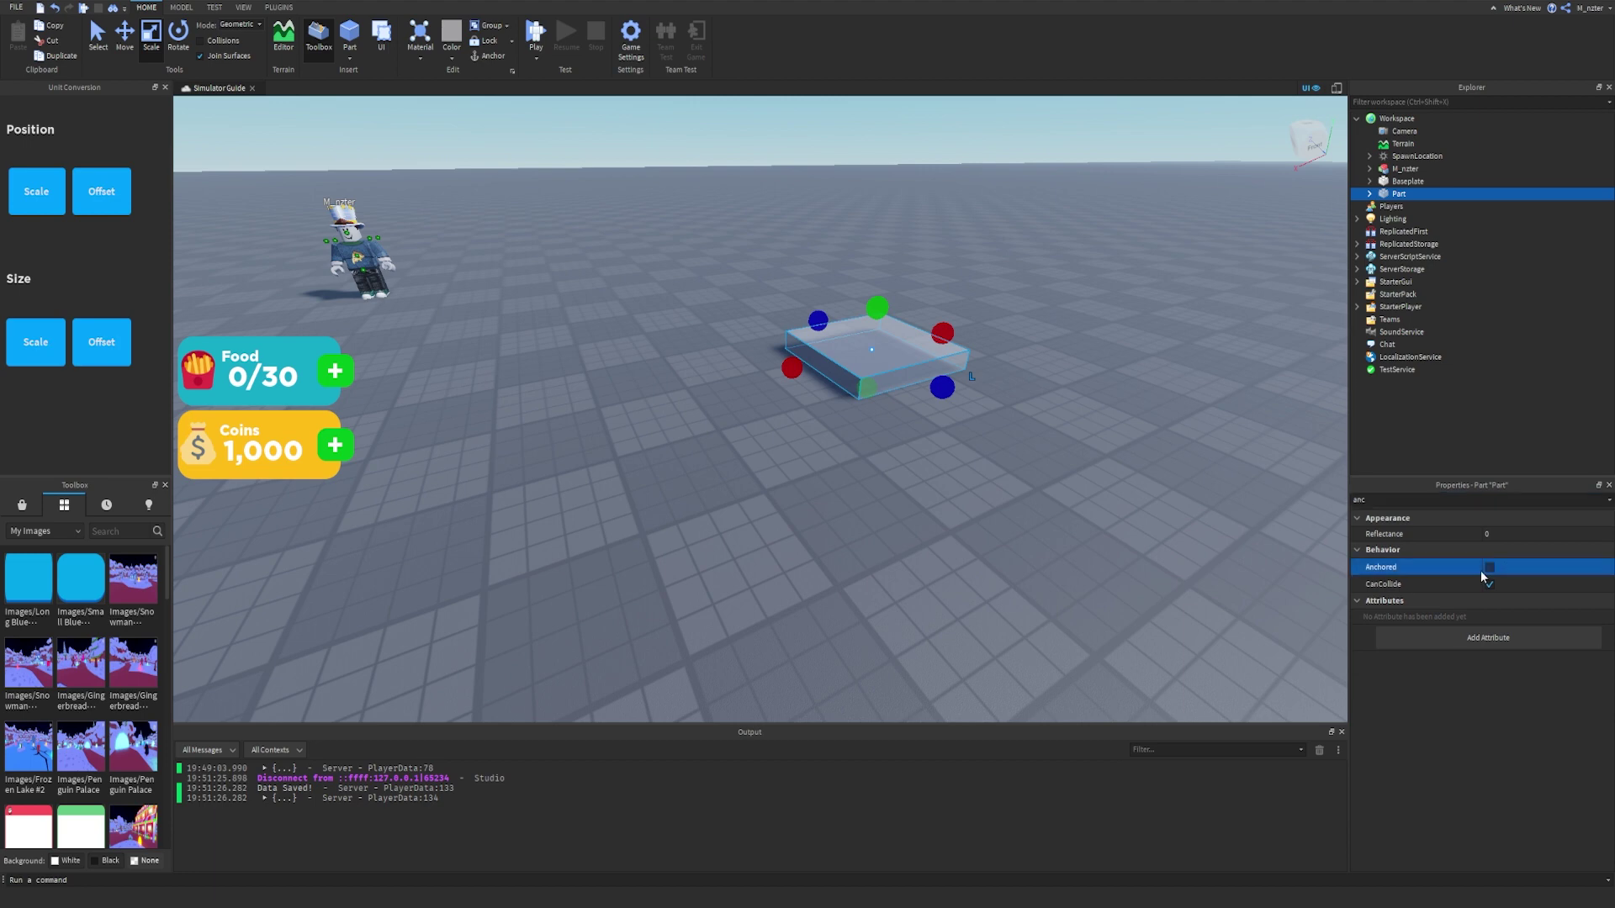
Add a folder to Workspace and rename it ScriptableObjects.
left_click(1430, 118)
left_click(1422, 119)
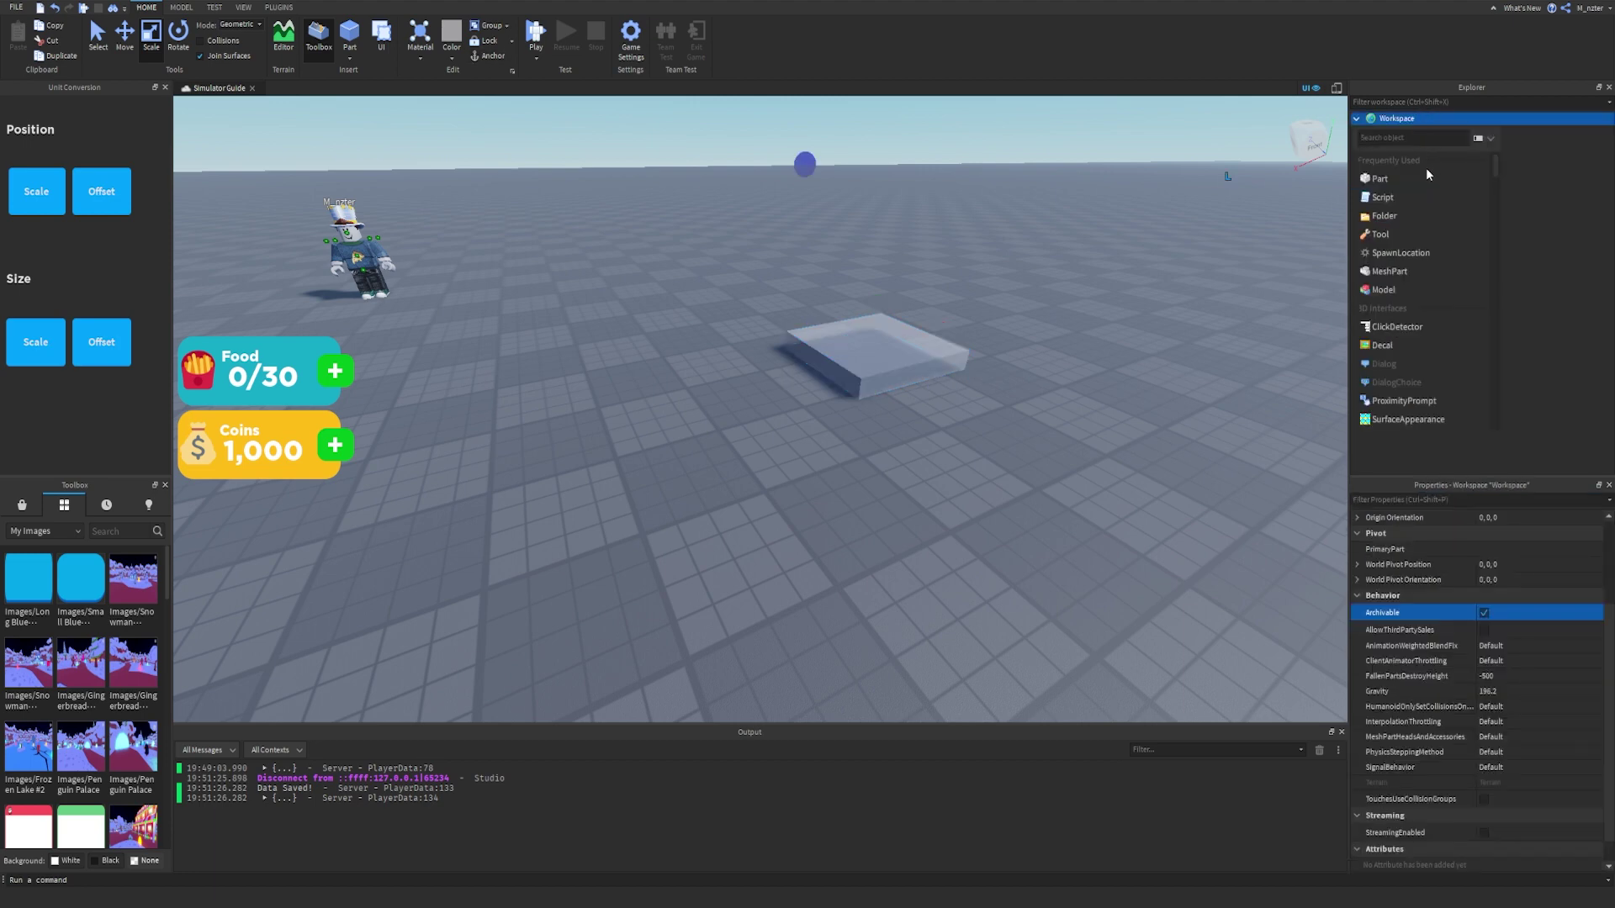
key("Escape")
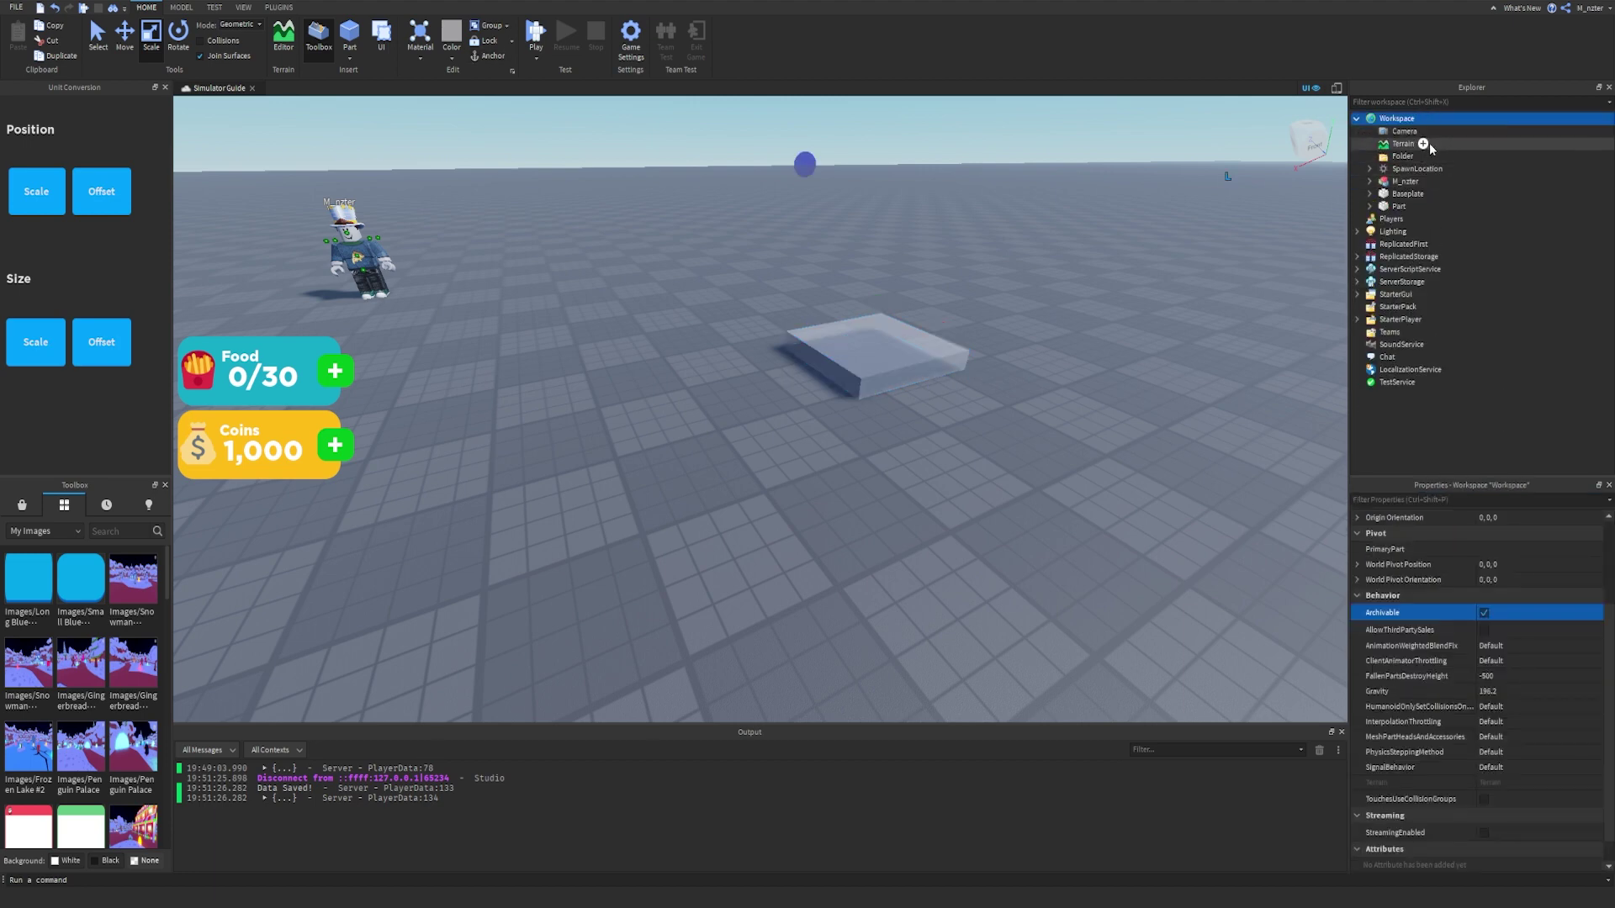
double_click(1400, 158)
type("S")
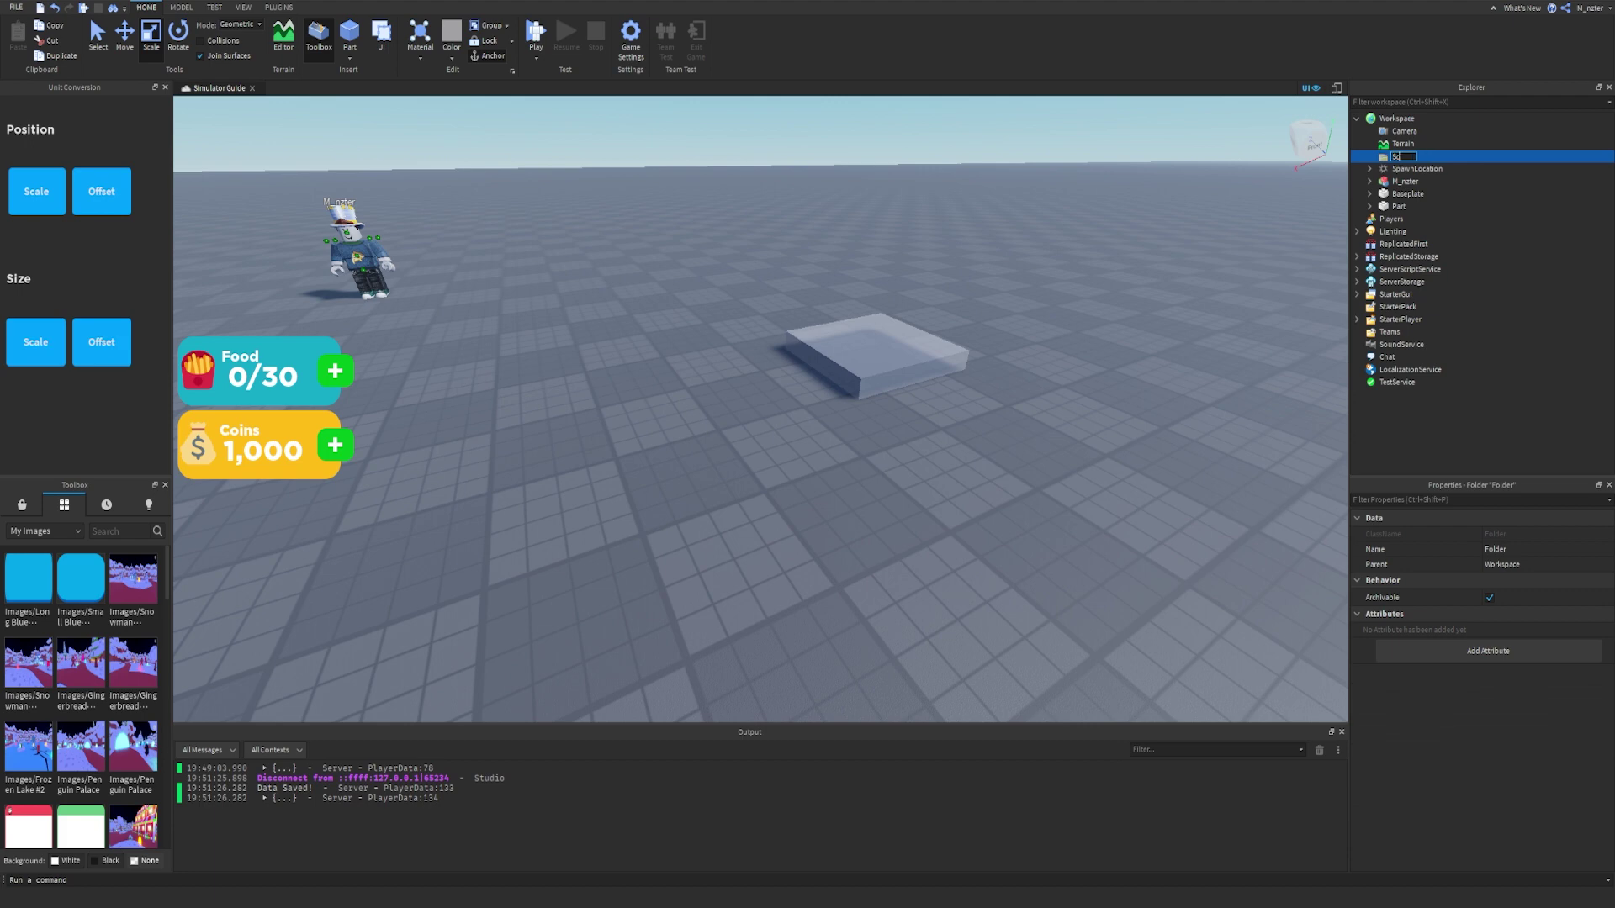
type("criptableObjects")
key("Return")
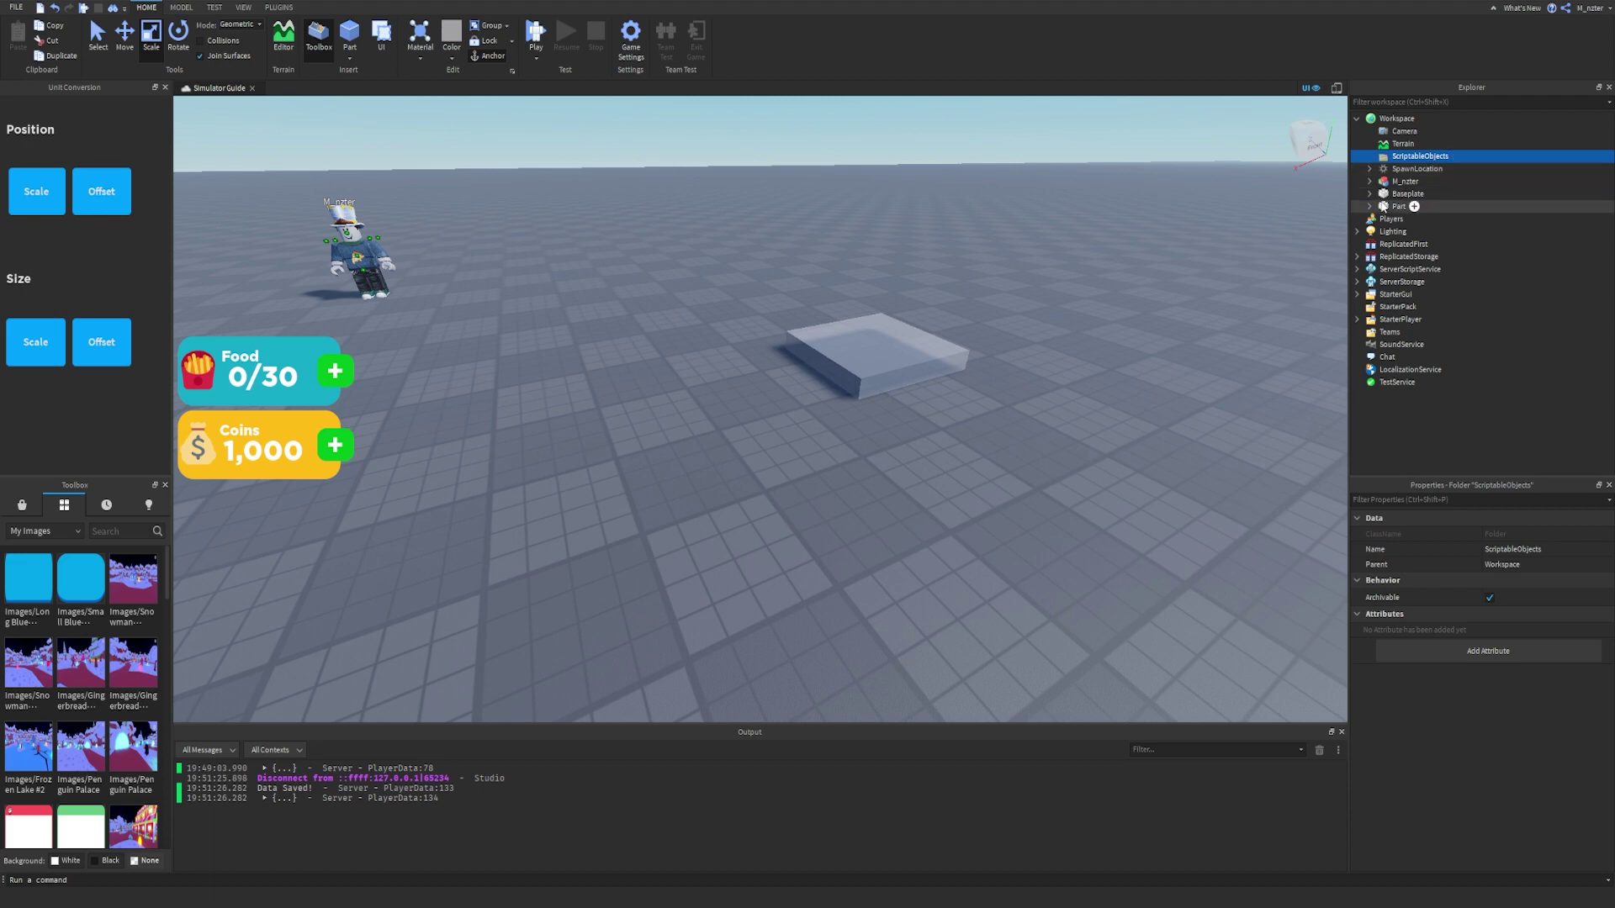
Move the part into the ScriptableObjects folder and rename it ShopOpen.
left_click_drag(1375, 210, 1426, 156)
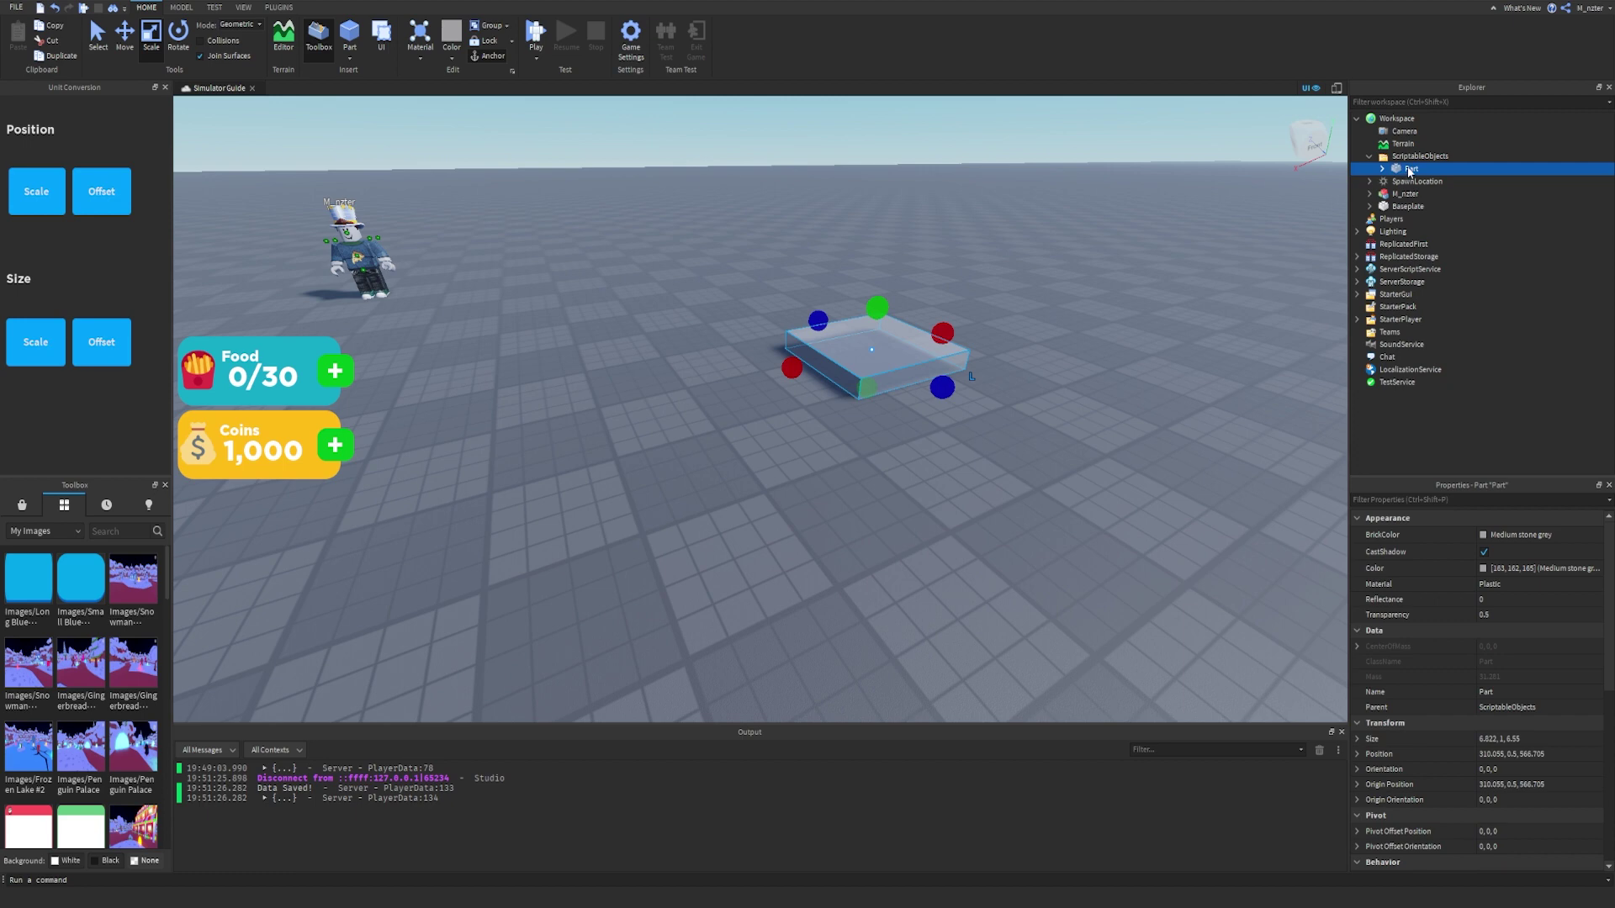
double_click(1411, 170)
type("ShopOpene")
key("BackSpace")
key("Return")
Check the Anchored property of the ShopOpen part and view the part in the scene.
left_click(1496, 500)
type("anc")
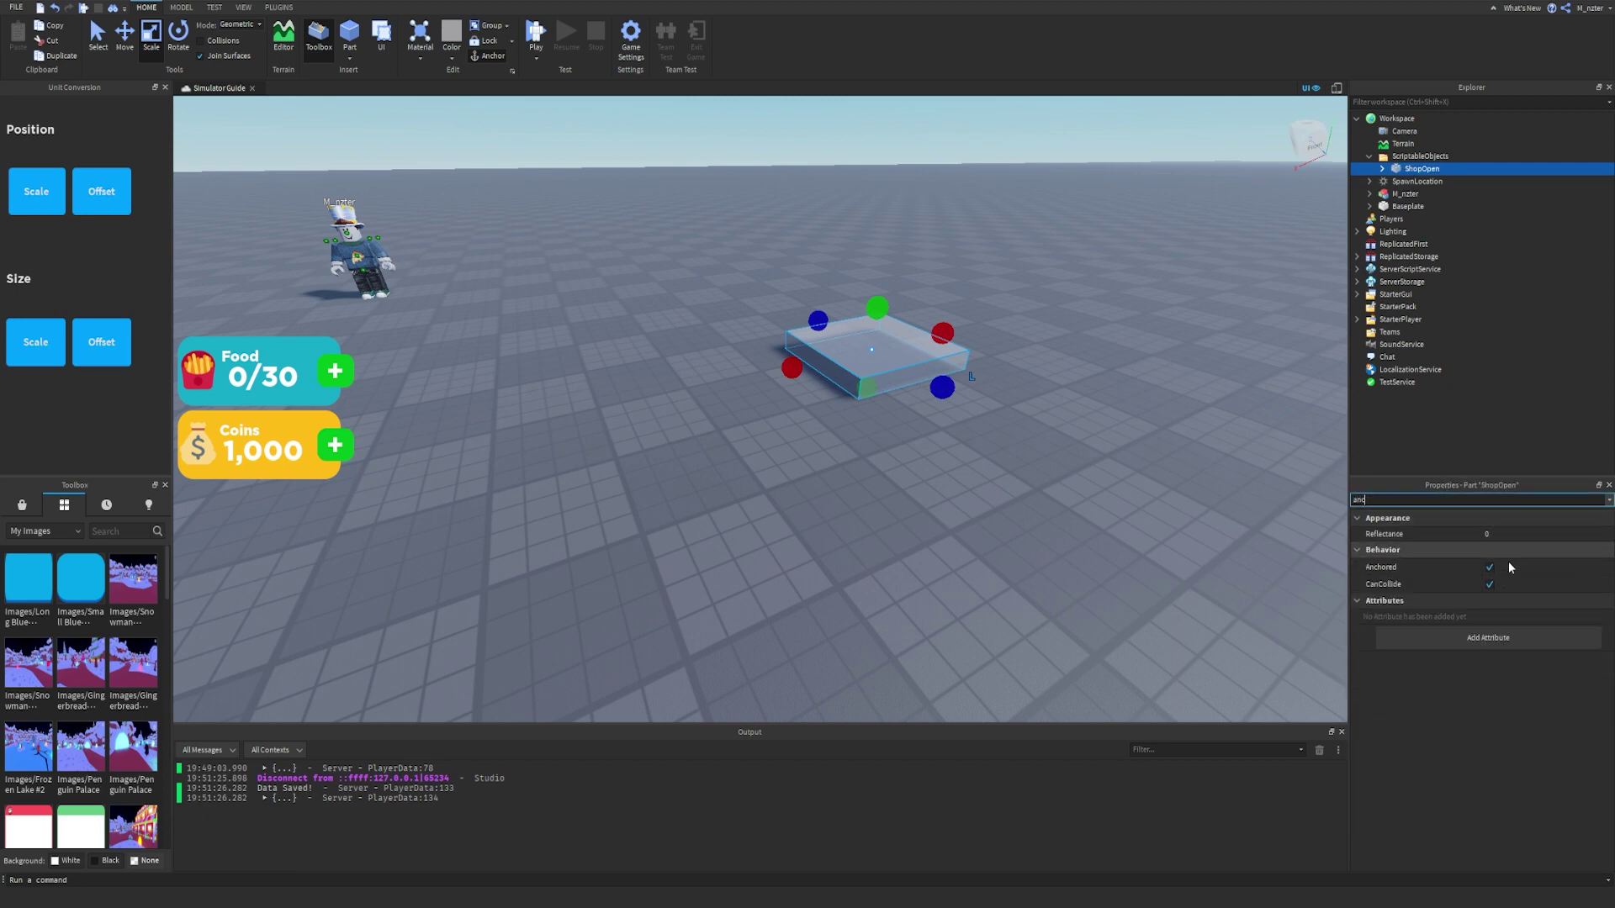
right_click_drag(1148, 437, 1035, 368)
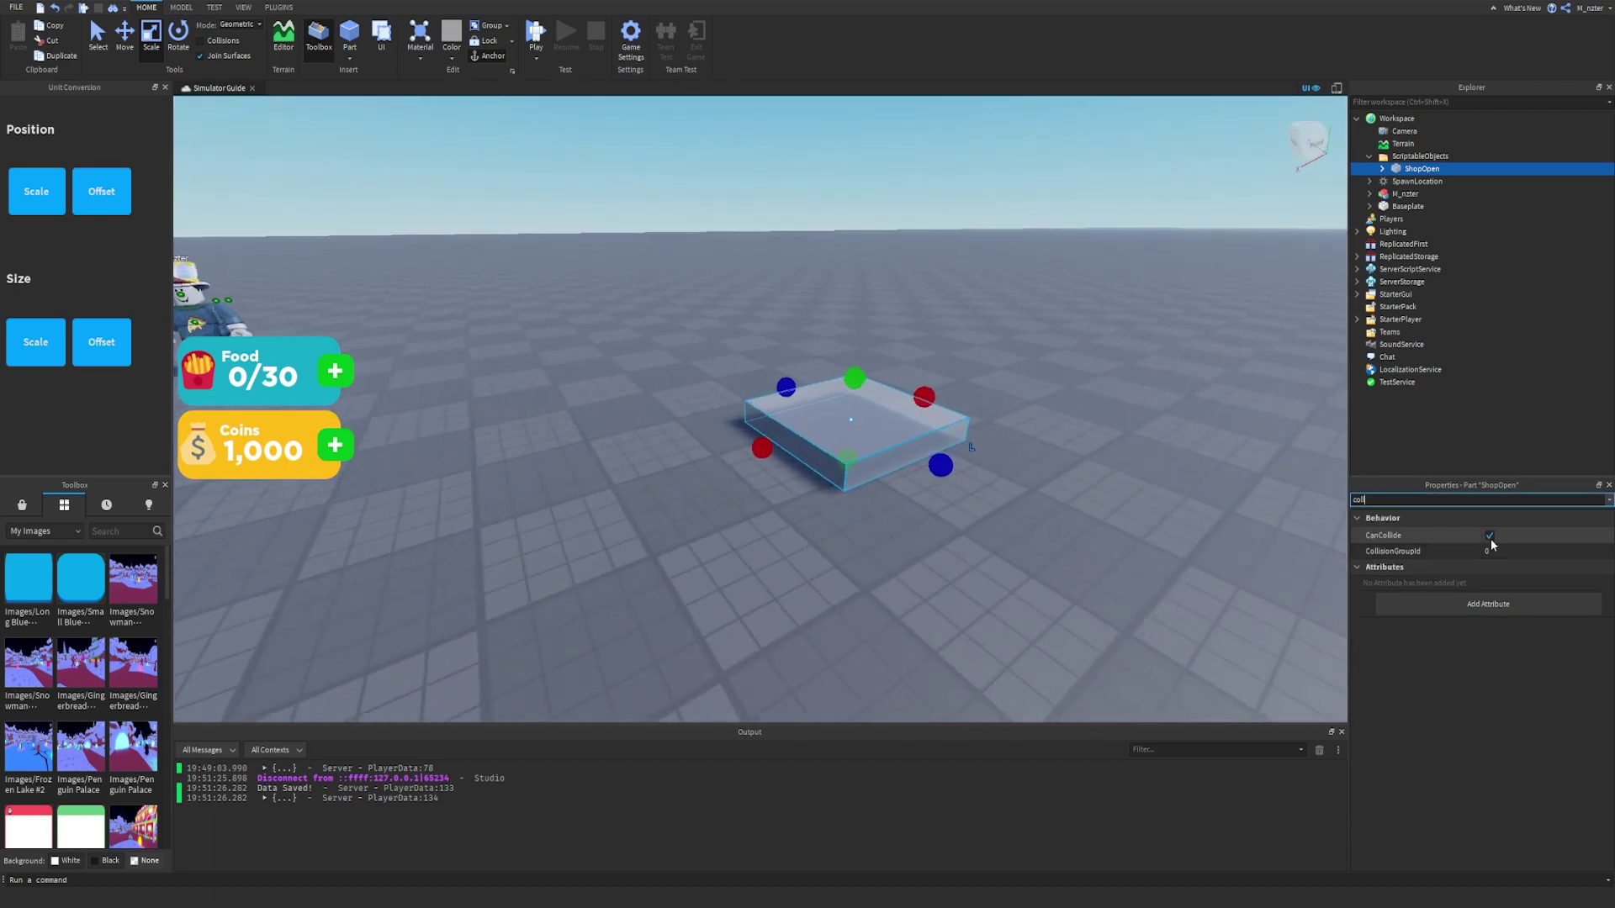
left_click(1489, 541)
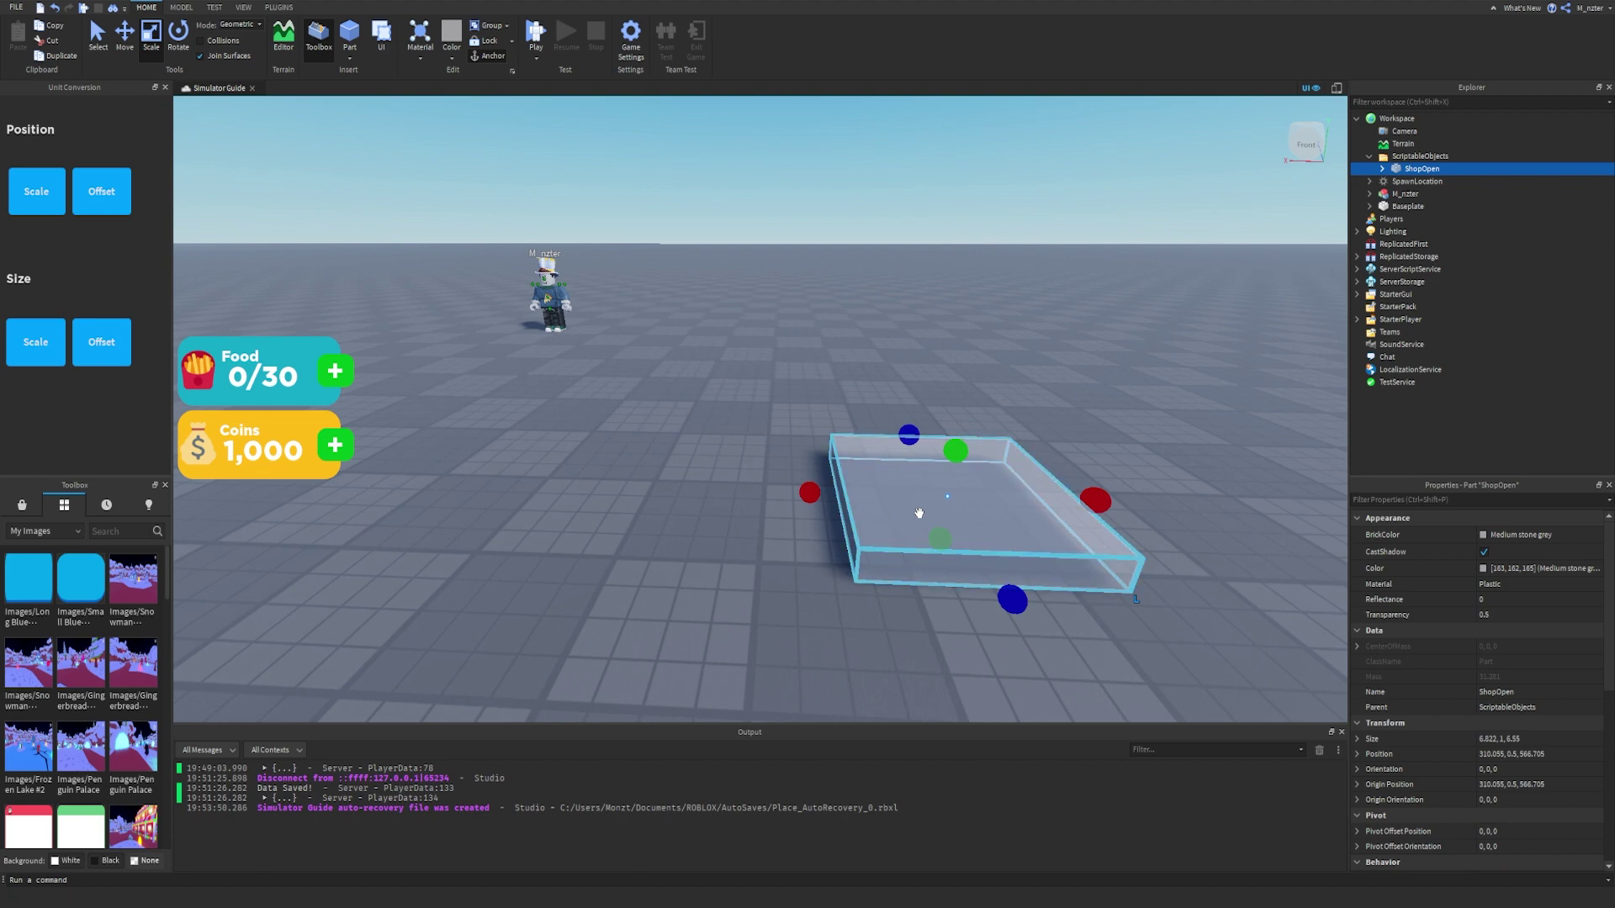
key("f")
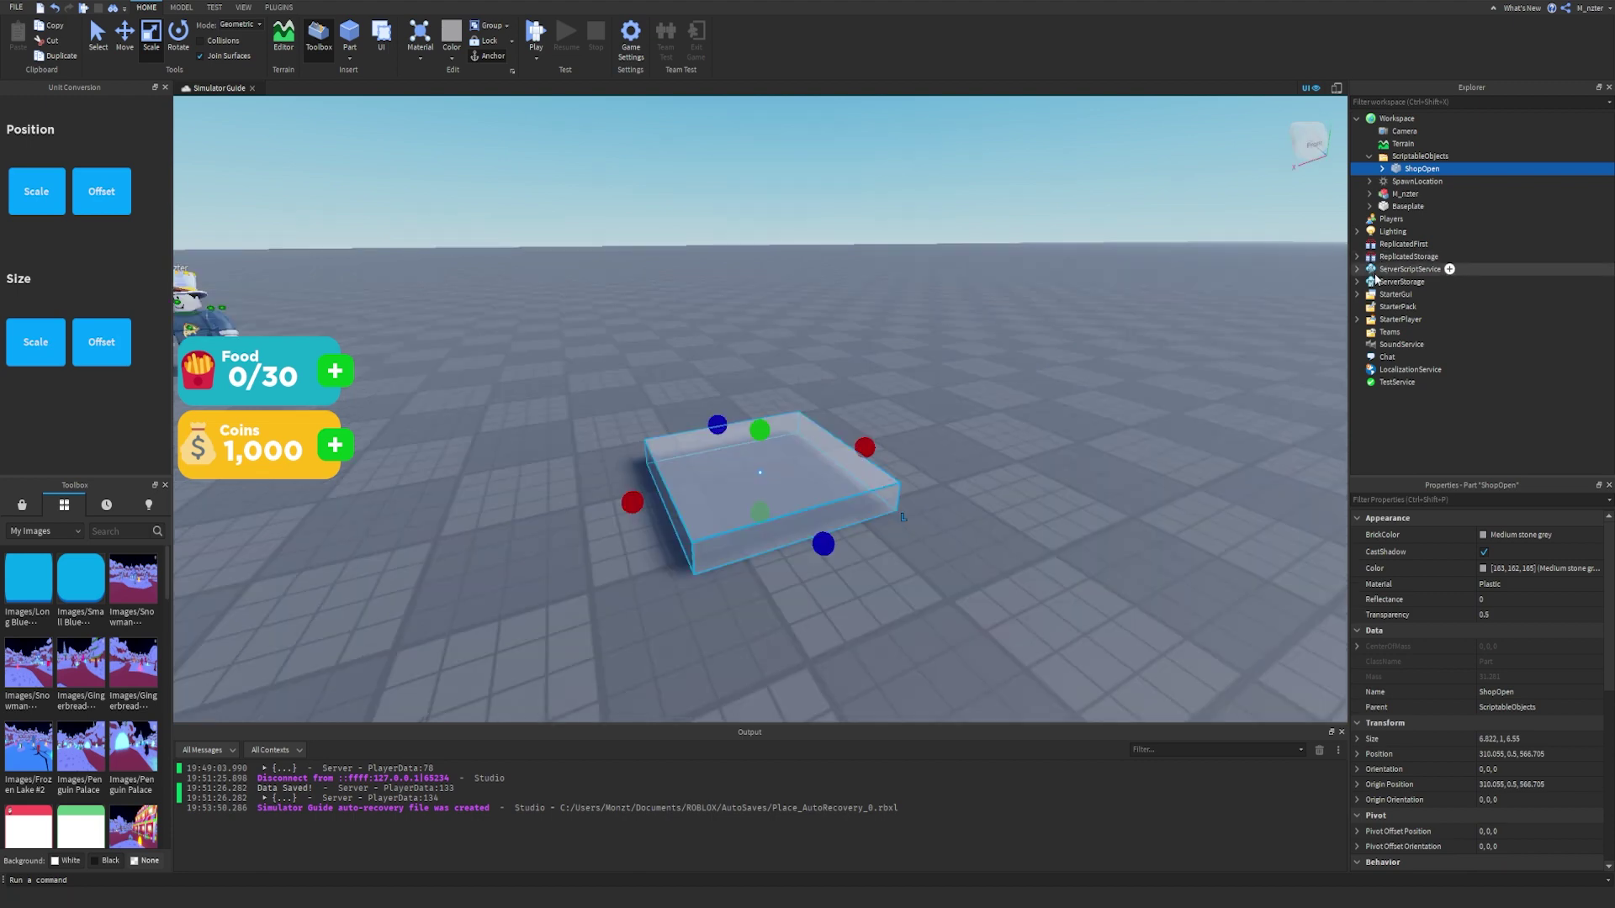
Add a Script to ServerScriptService and rename it ScriptableObjects.
double_click(1422, 270)
left_click(1450, 269)
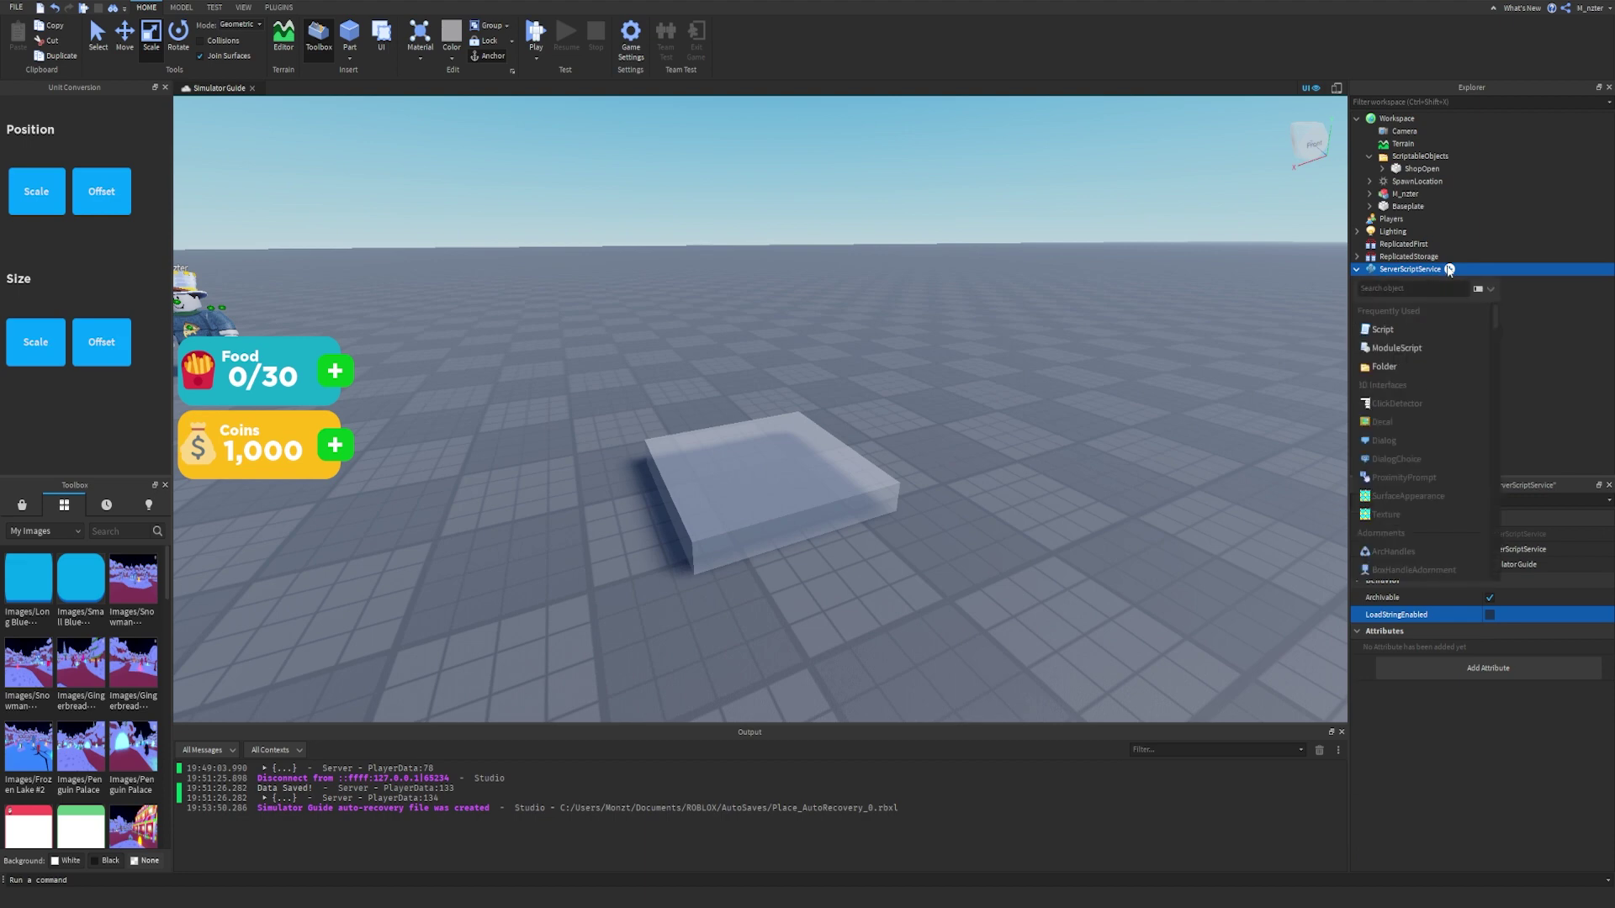
left_click(1417, 329)
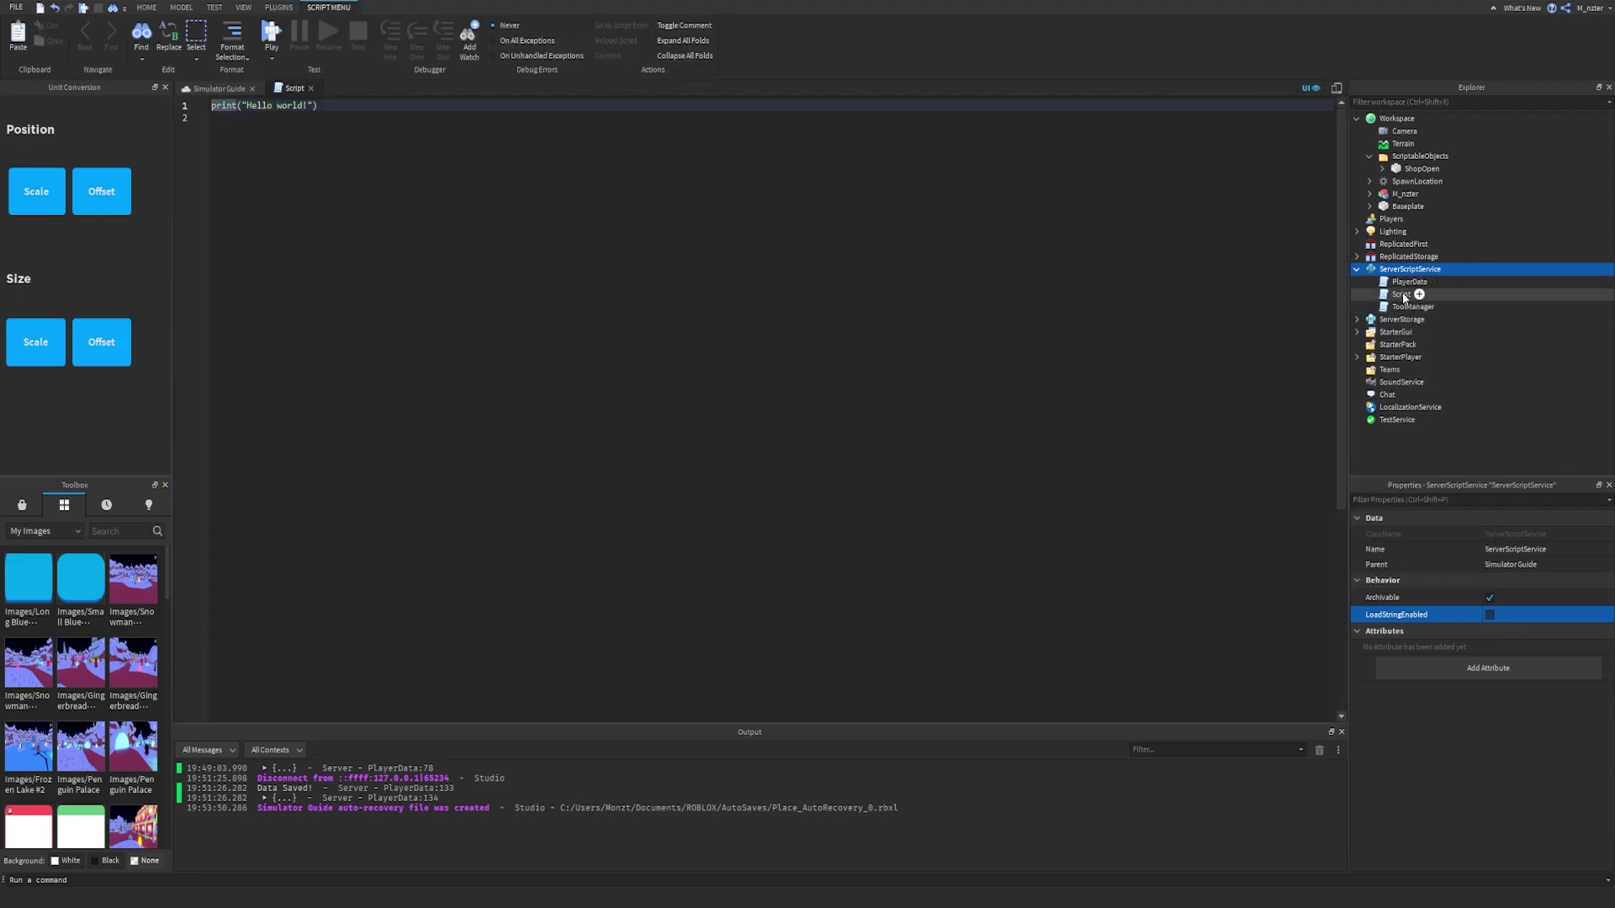
left_click(1402, 295)
left_click(1403, 294)
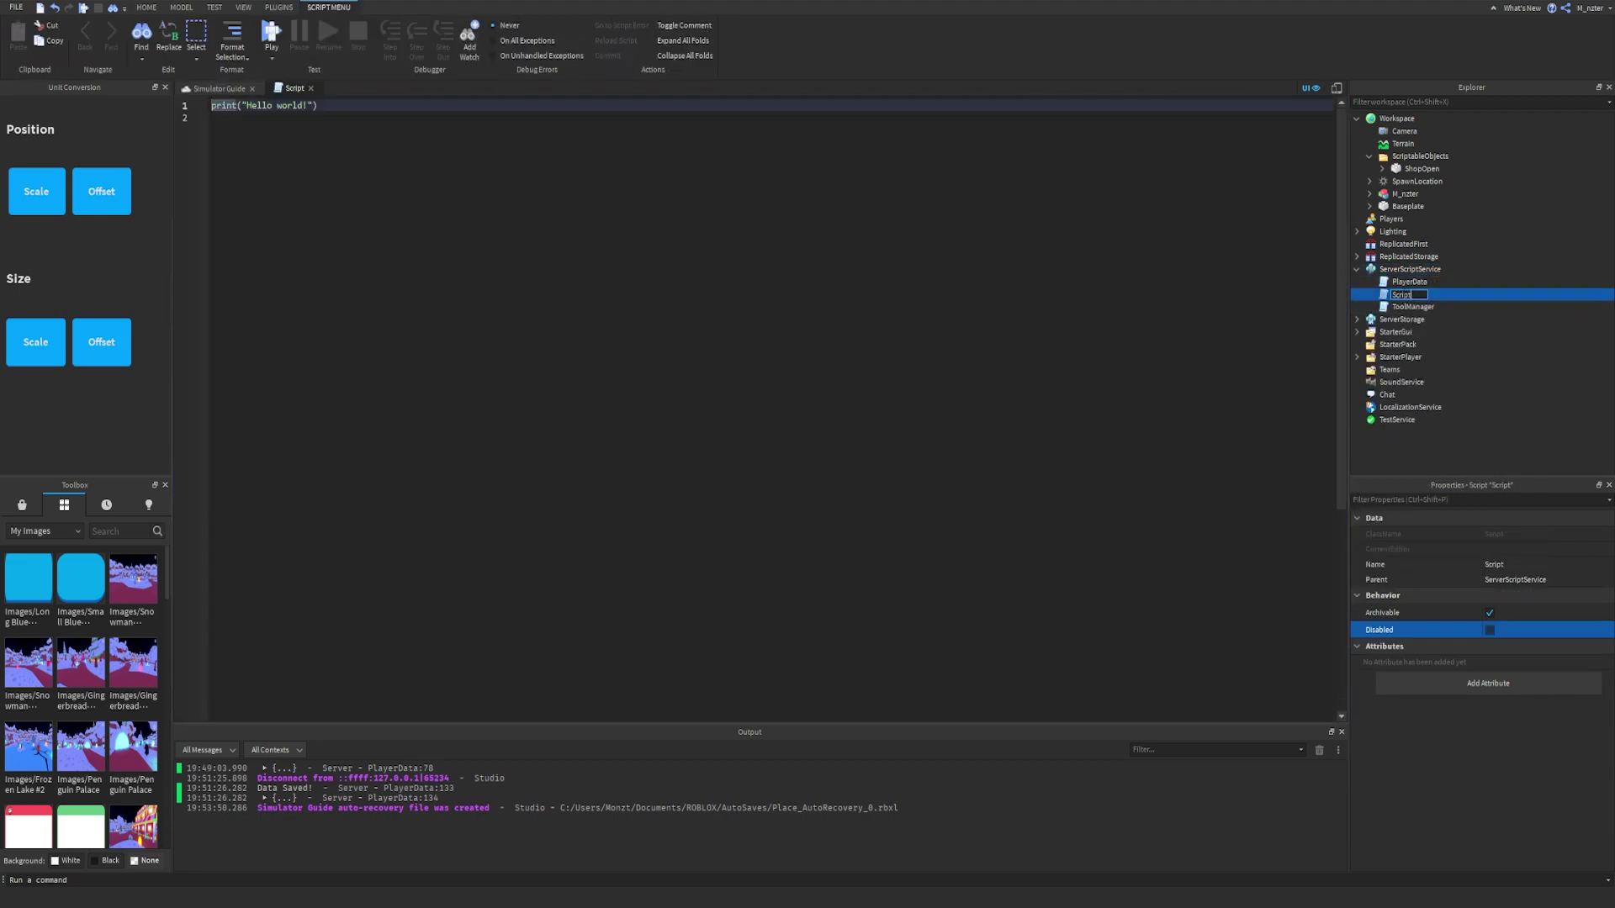
type("ableObjects")
key("Return")
Replace the script's default code with local scriptableObjectsFolder = workspace:FindFirstChild("ScriptableObjects").
left_click(801, 174)
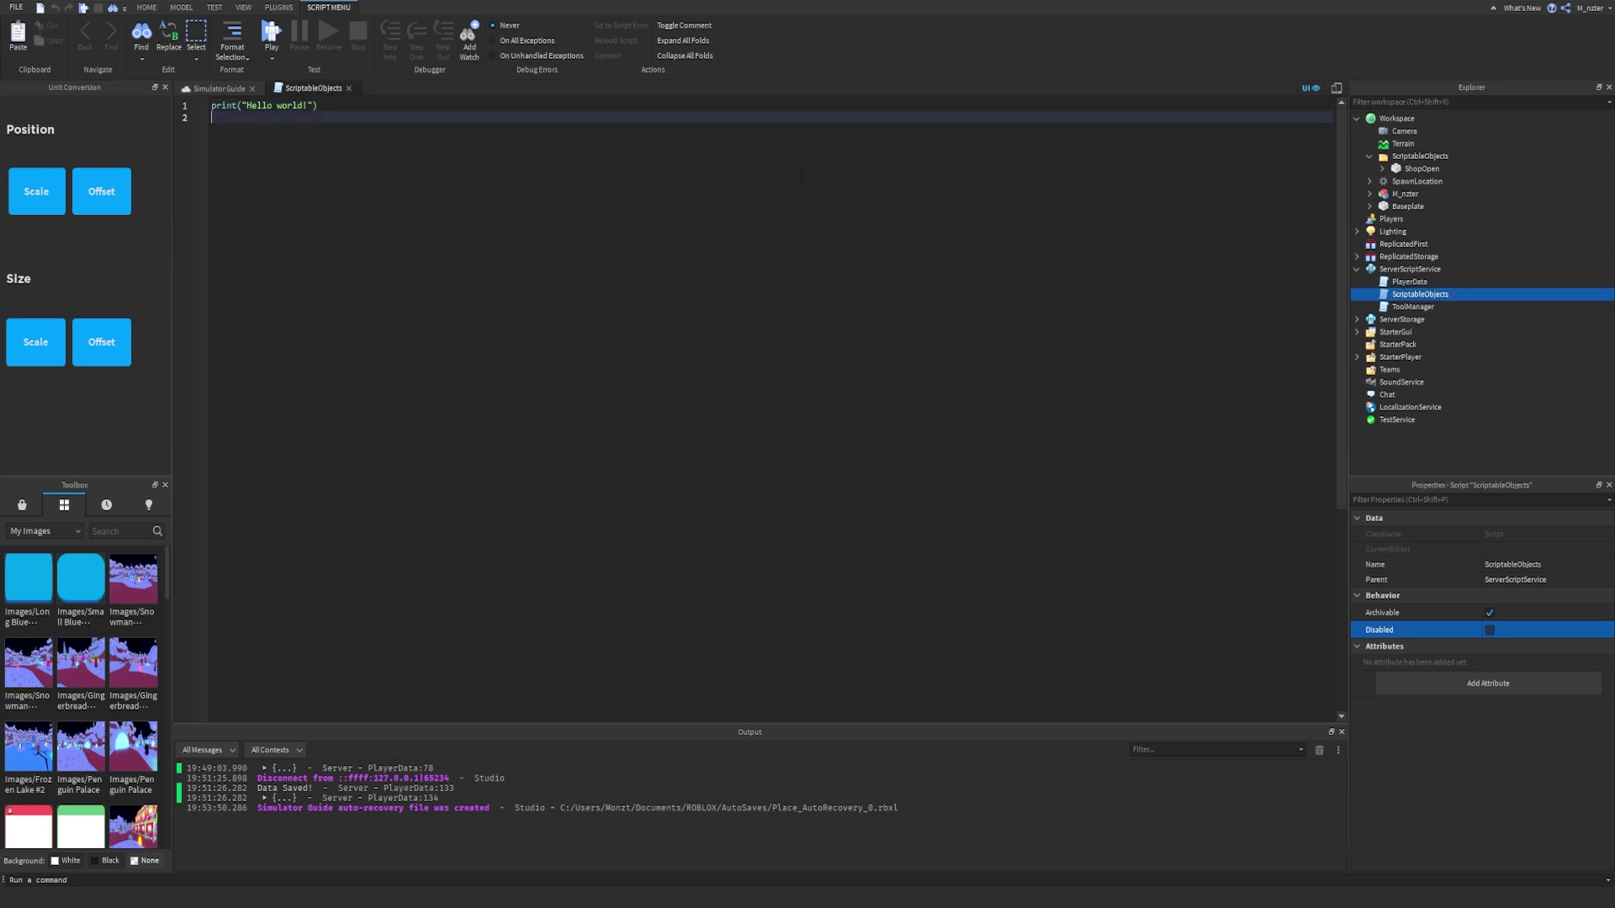
key("ctrl+a")
type("local sc")
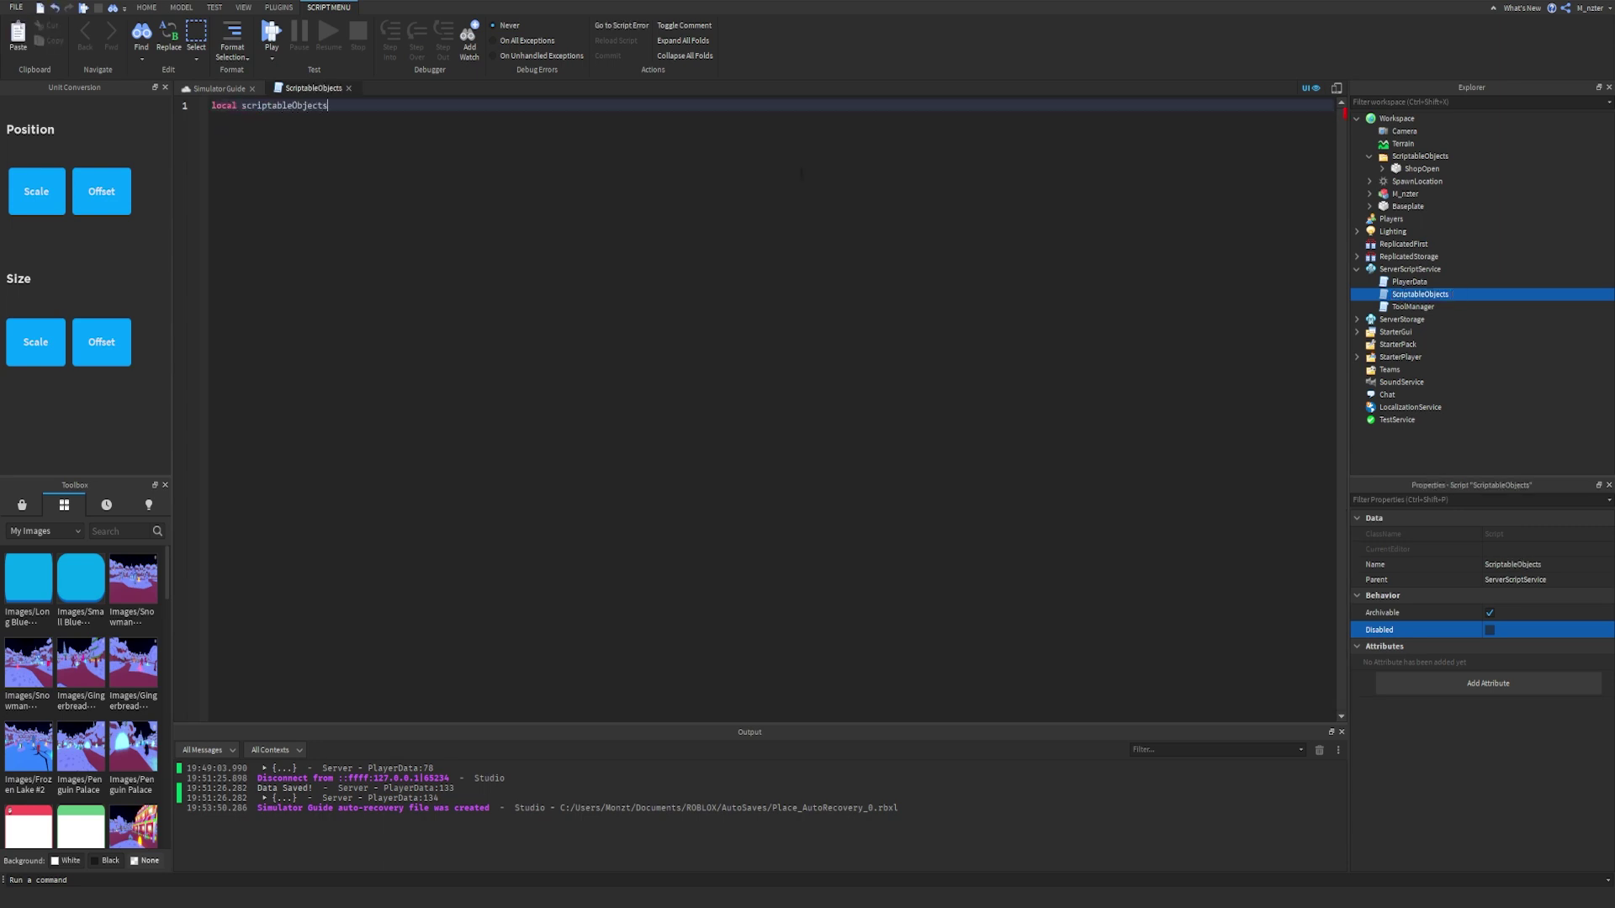
type("riptableObjectsFolder = workspace:FindFirstChild(")
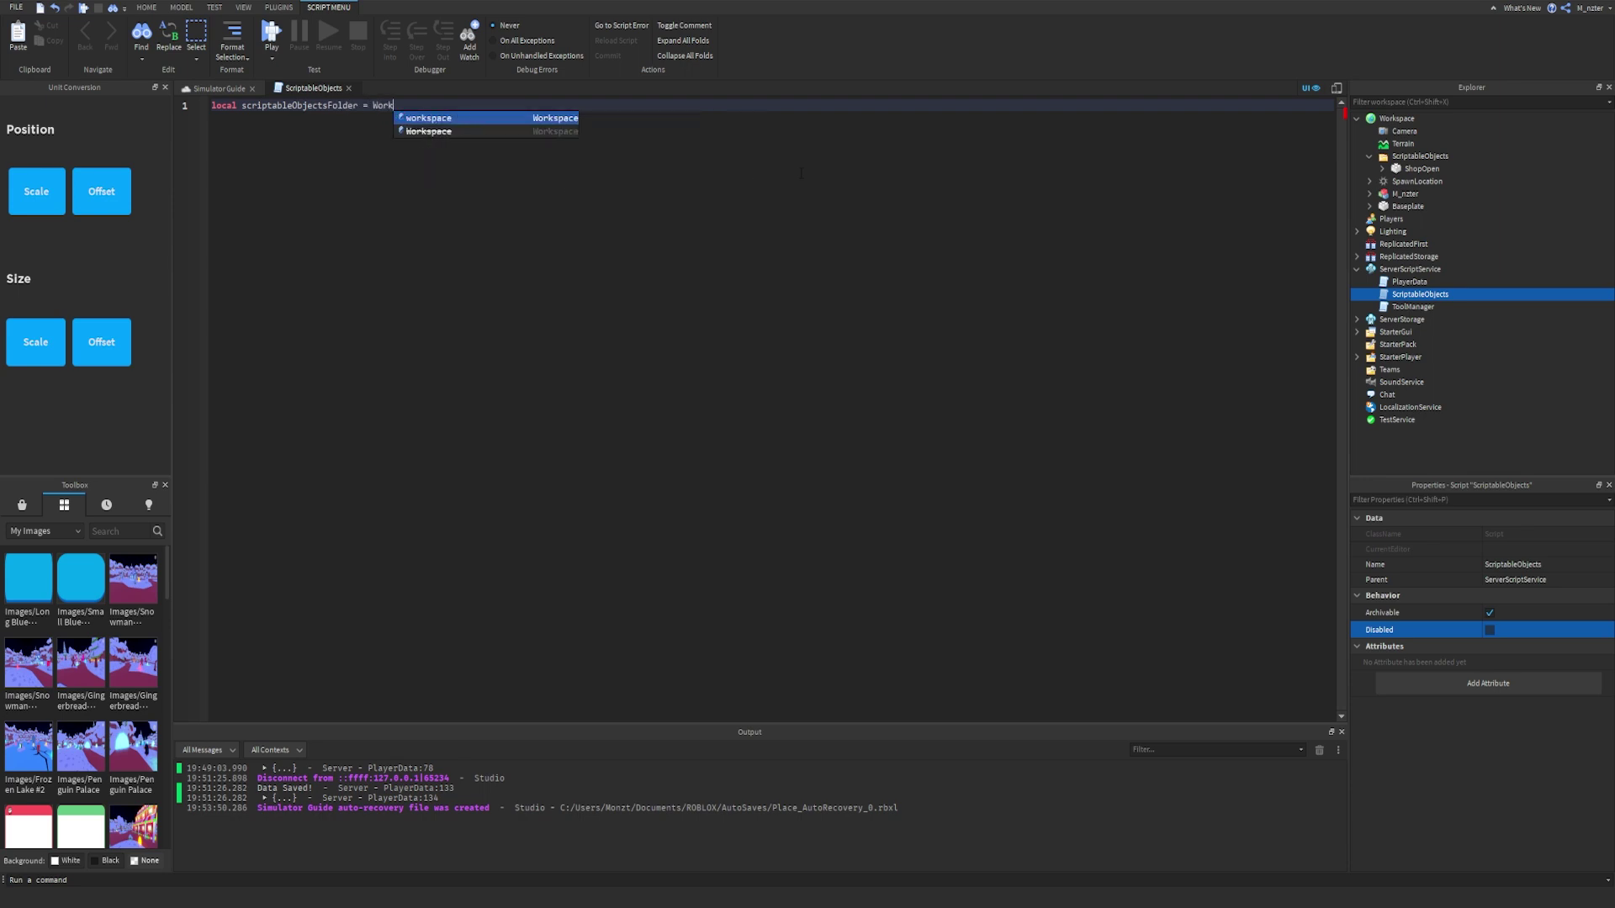
type("\"Sc")
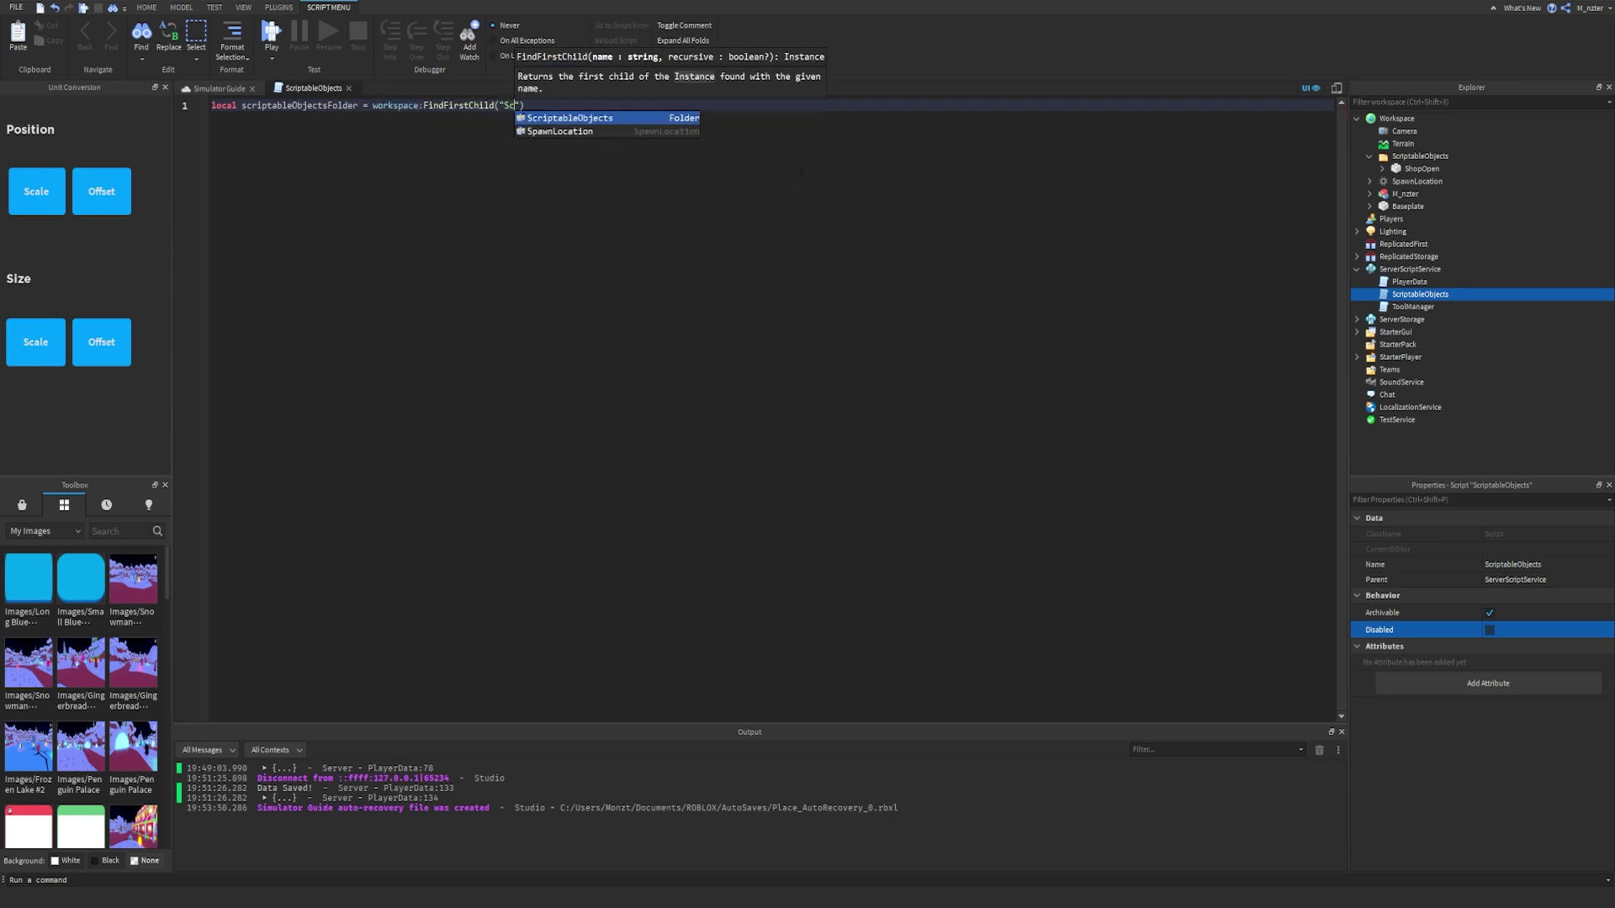
key("Tab")
key("Right")
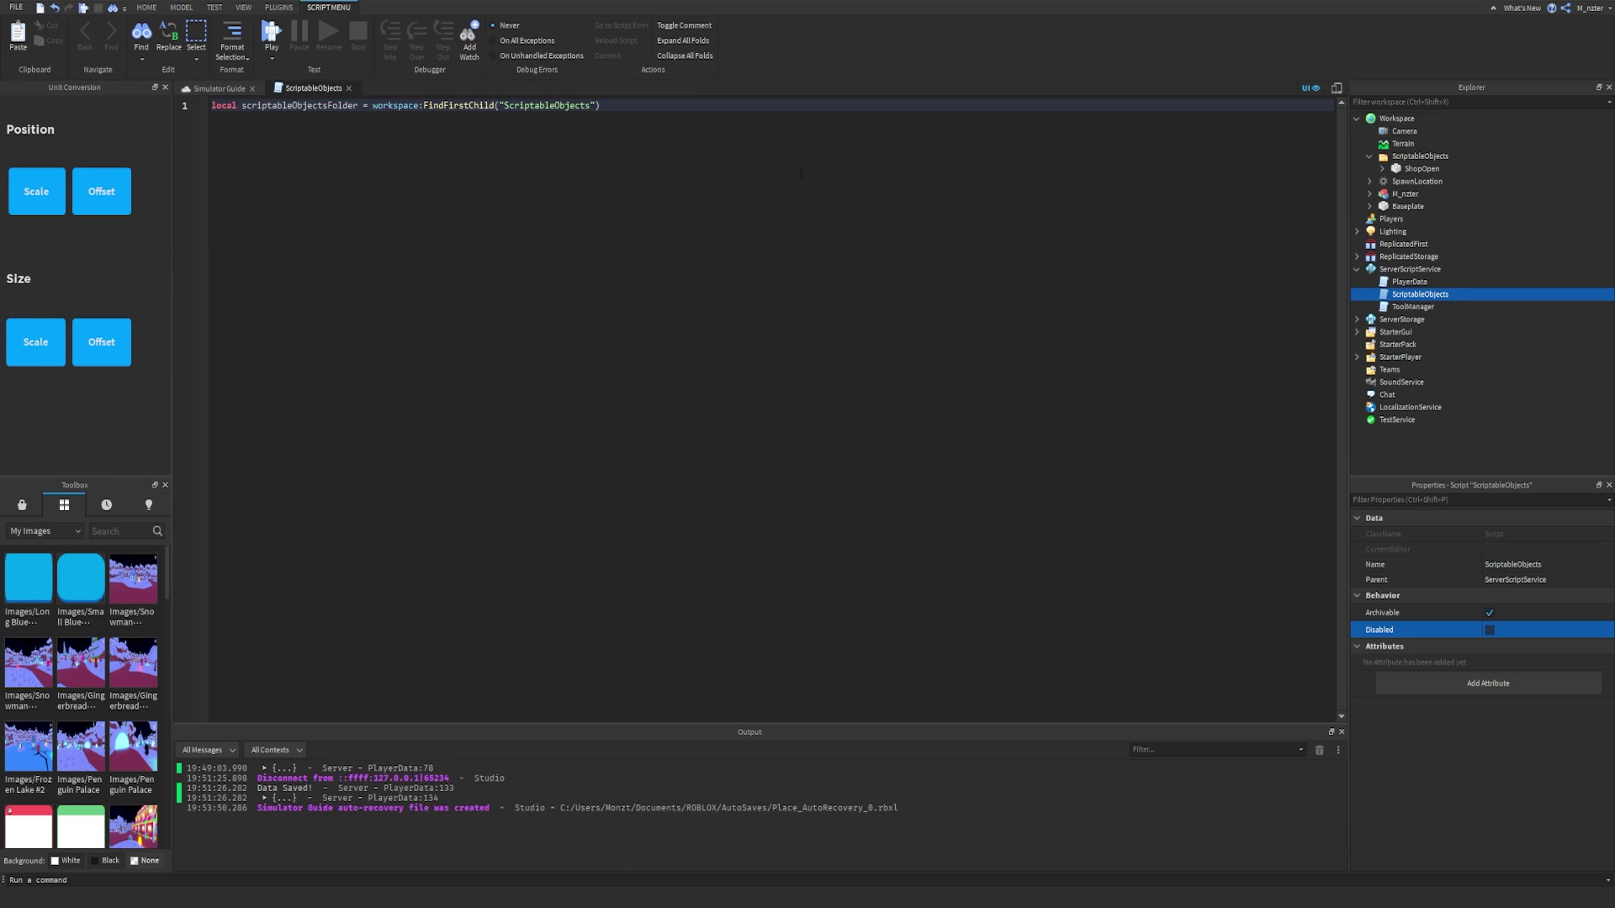
Below the folder variable, after a blank line, reference the pad's touch event as scriptableObjectsFolder.ShopOpen.Touched.
key("Return")
key("Return")
type("sc")
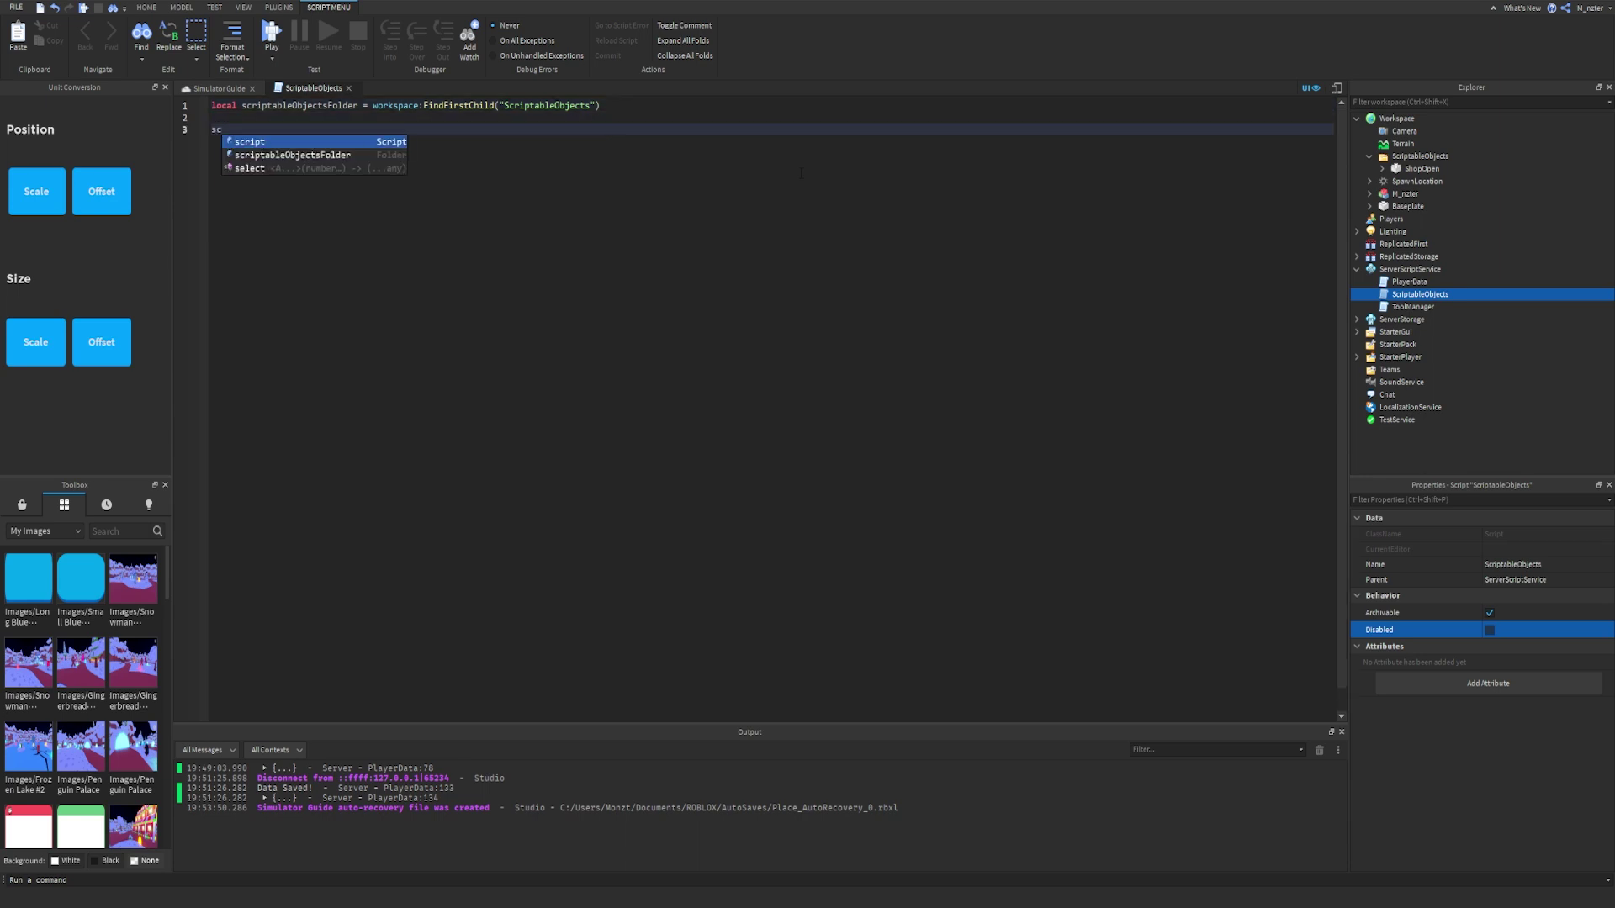
key("Down")
key("Tab")
type(".")
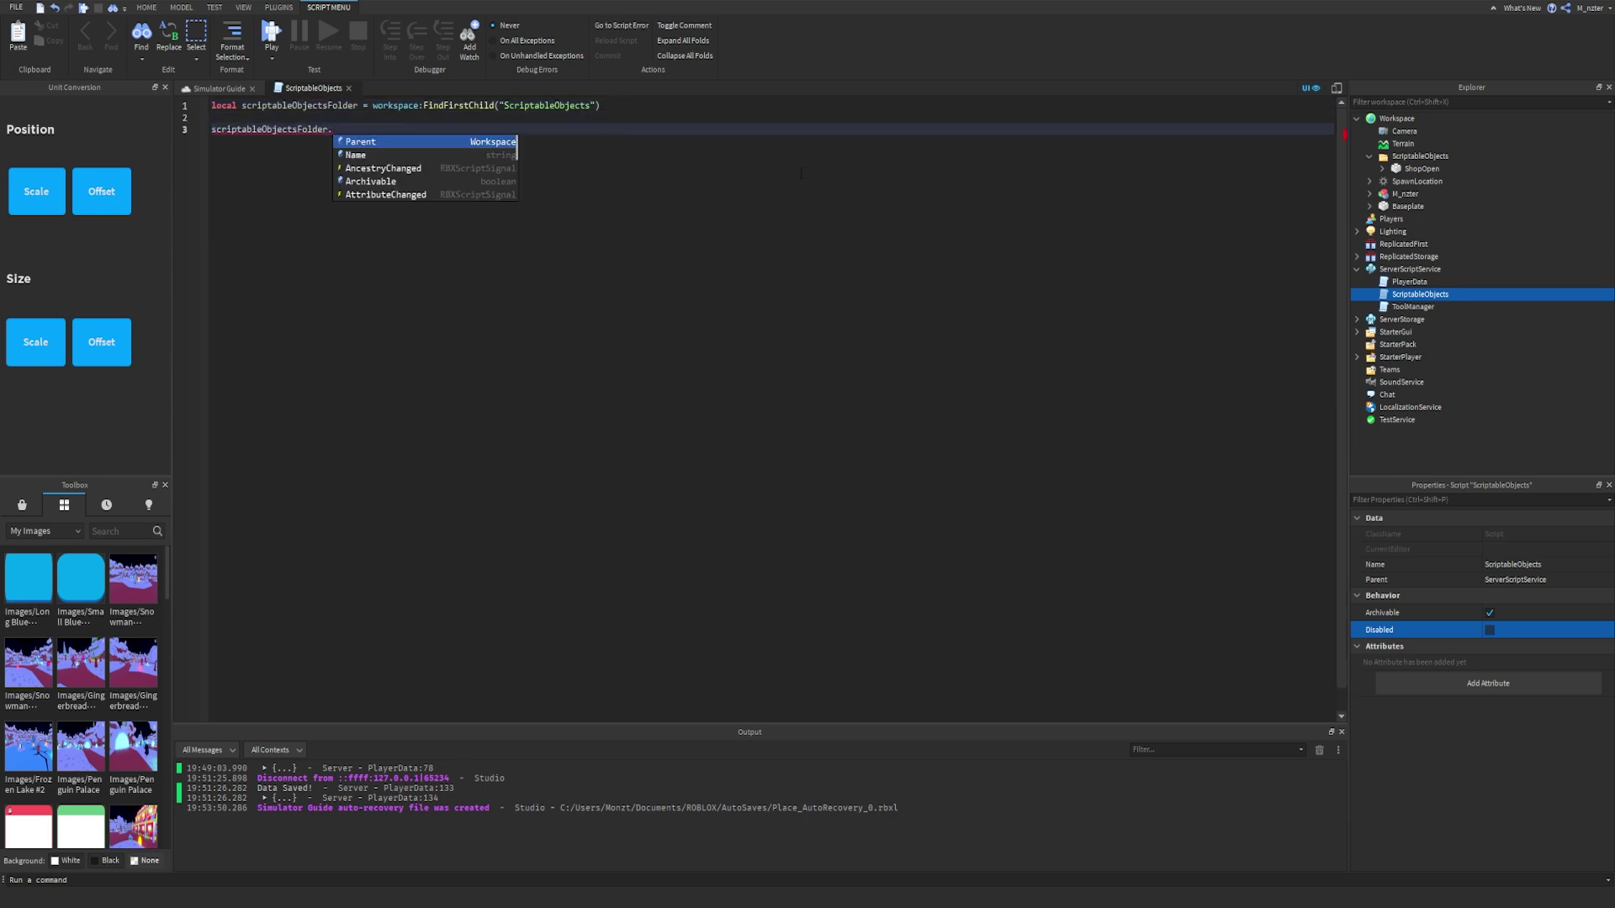
type("Sh")
key("Tab")
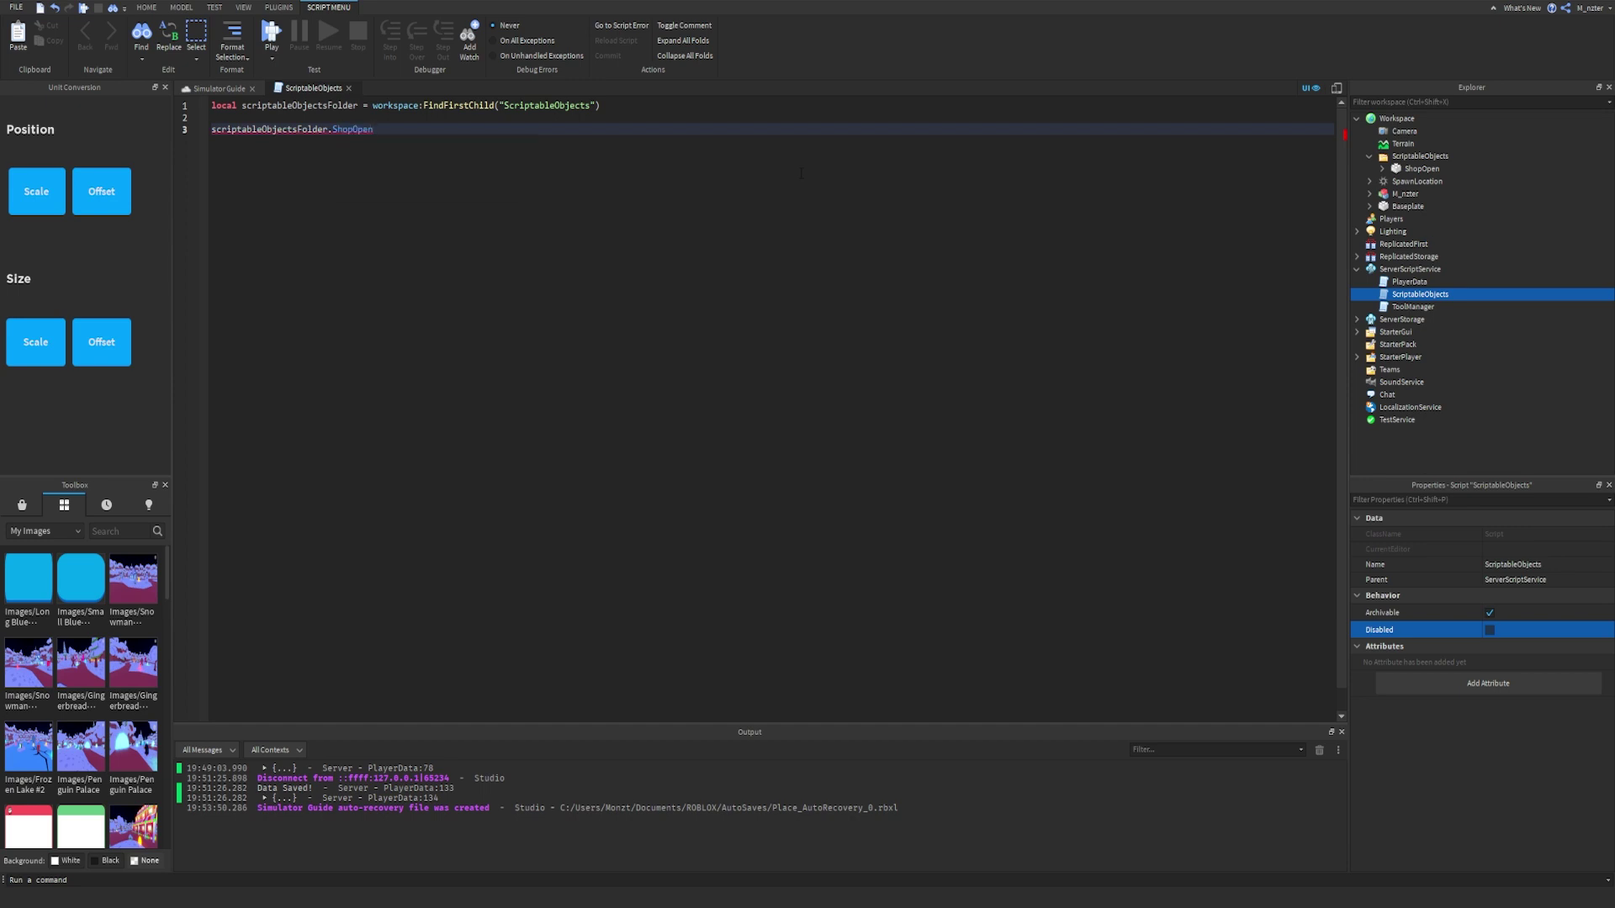
type(".To")
key("Down")
key("Down")
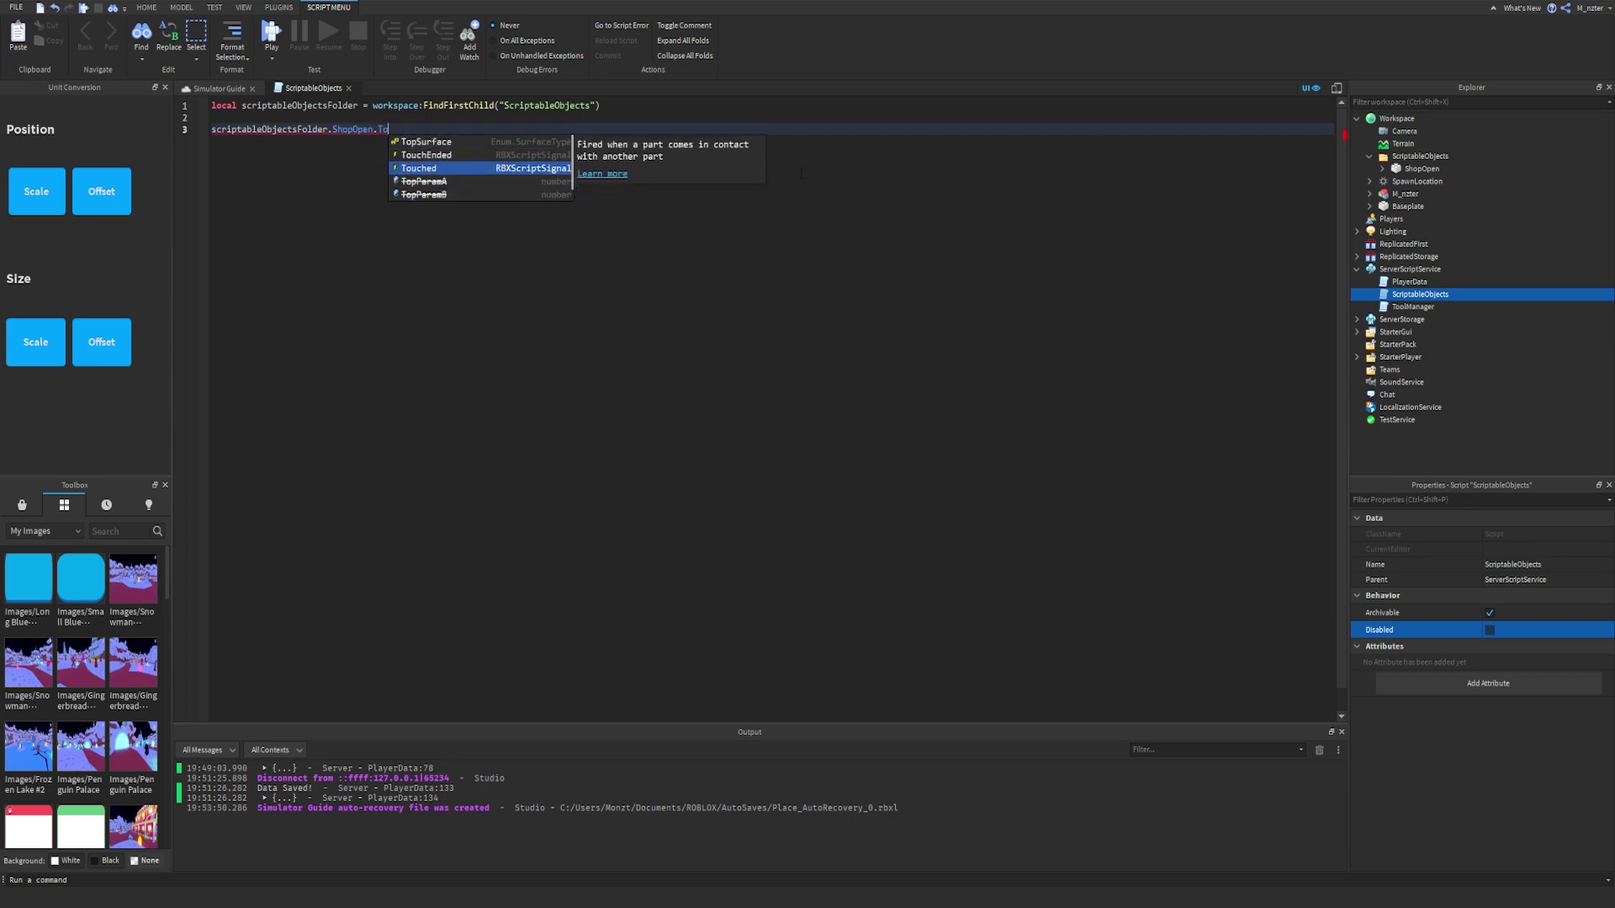
key("Tab")
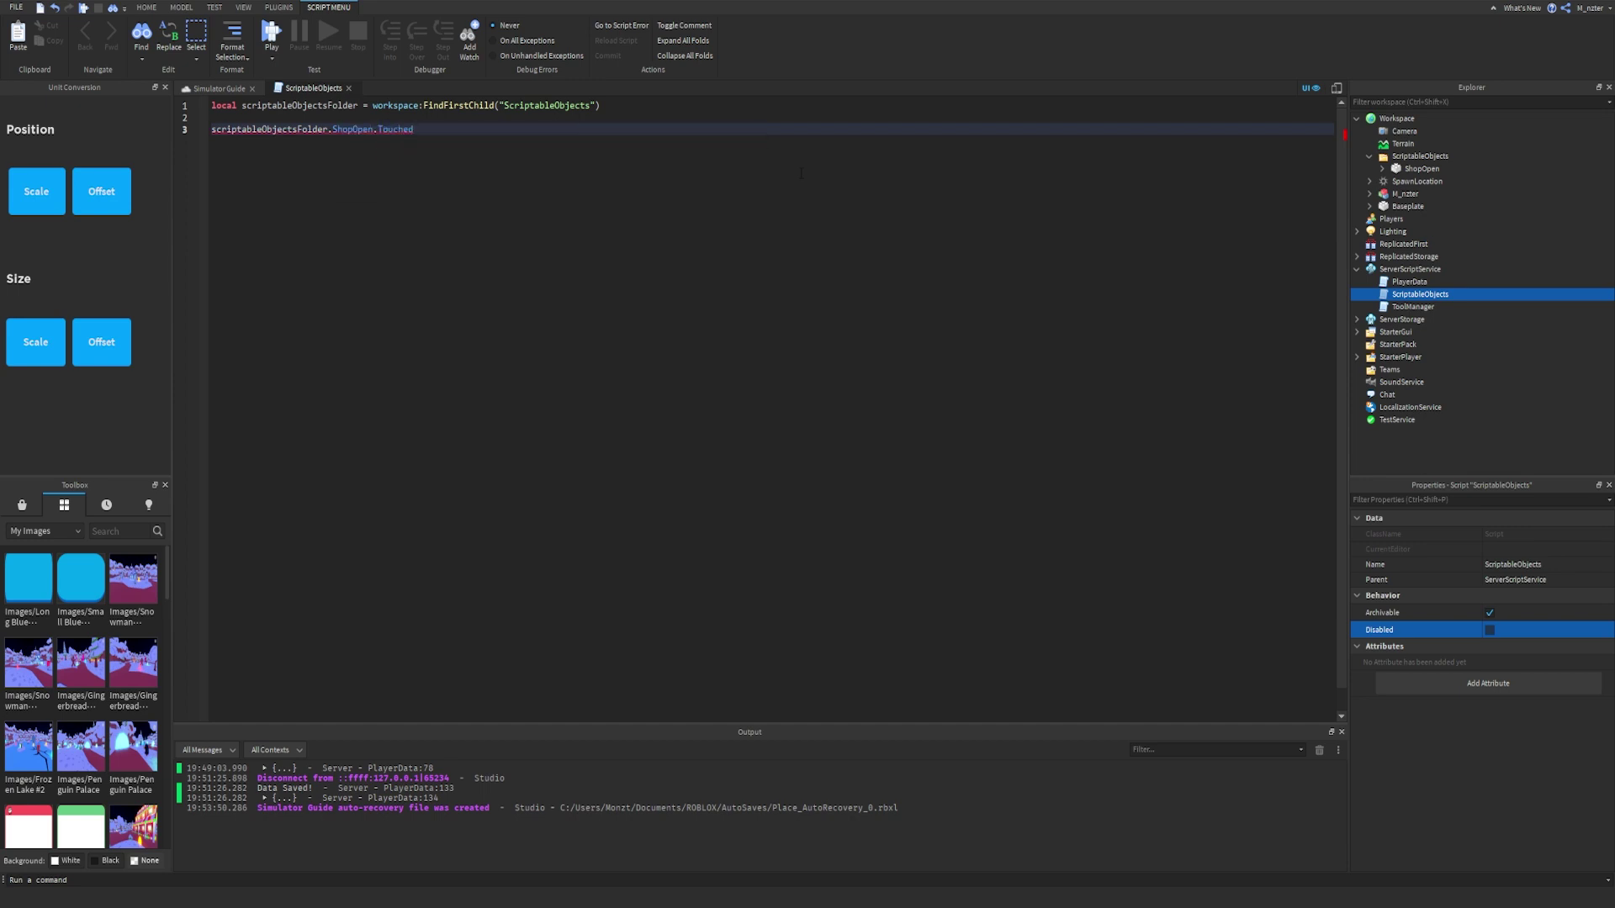
Connect the Touched event to an anonymous function that takes a part parameter, leaving its body empty.
type(":C")
key("Tab")
type("(fu")
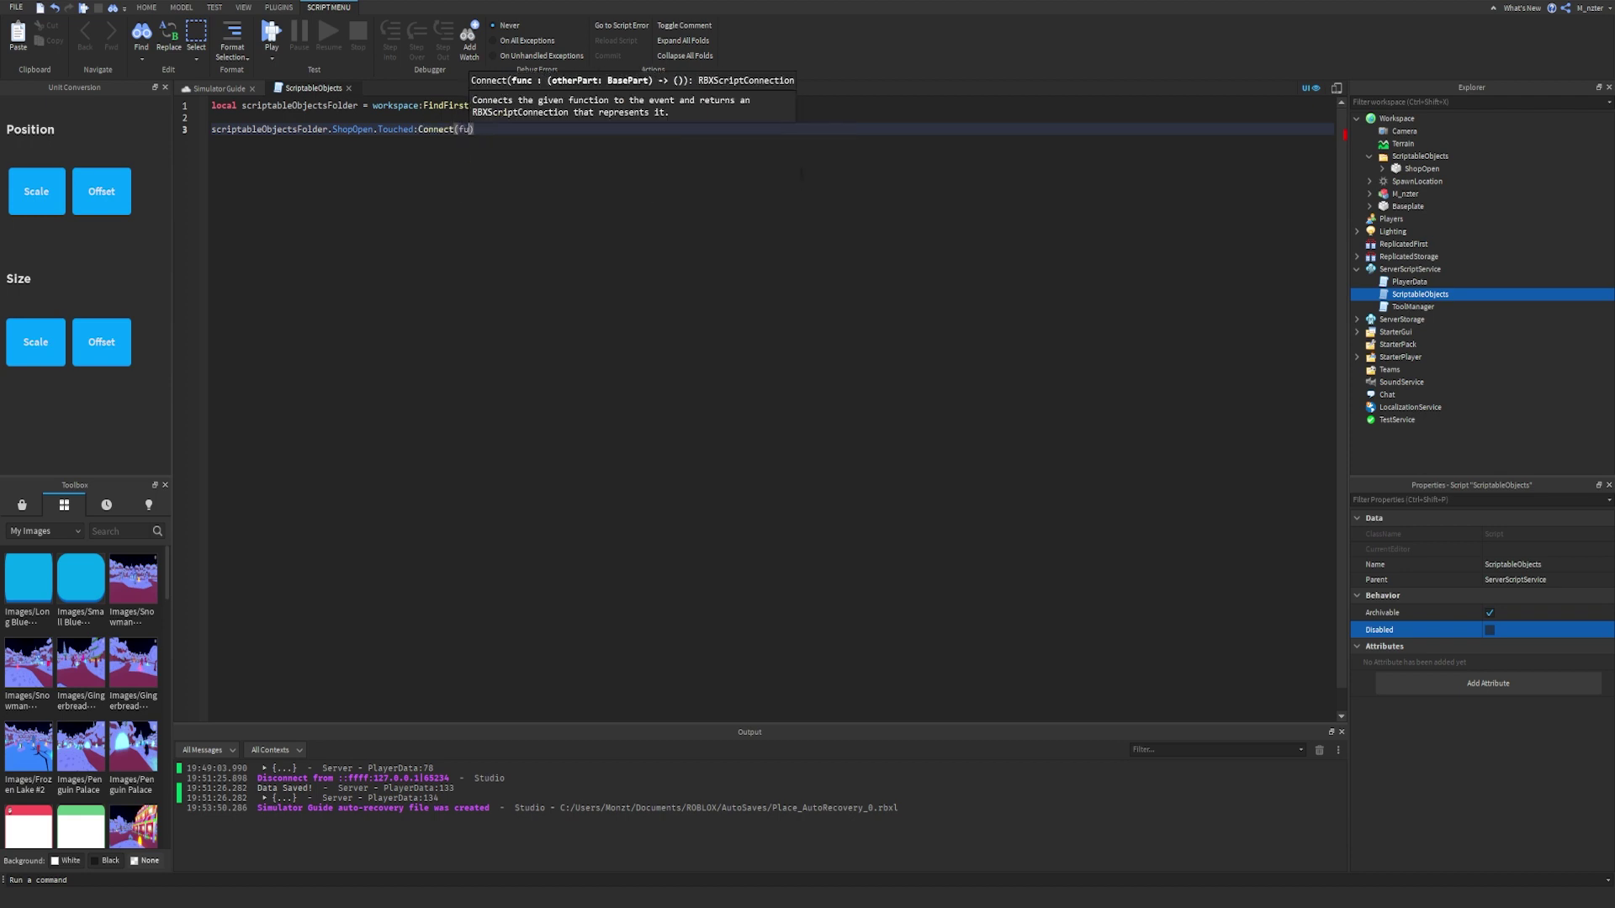
key("Tab")
key("Return")
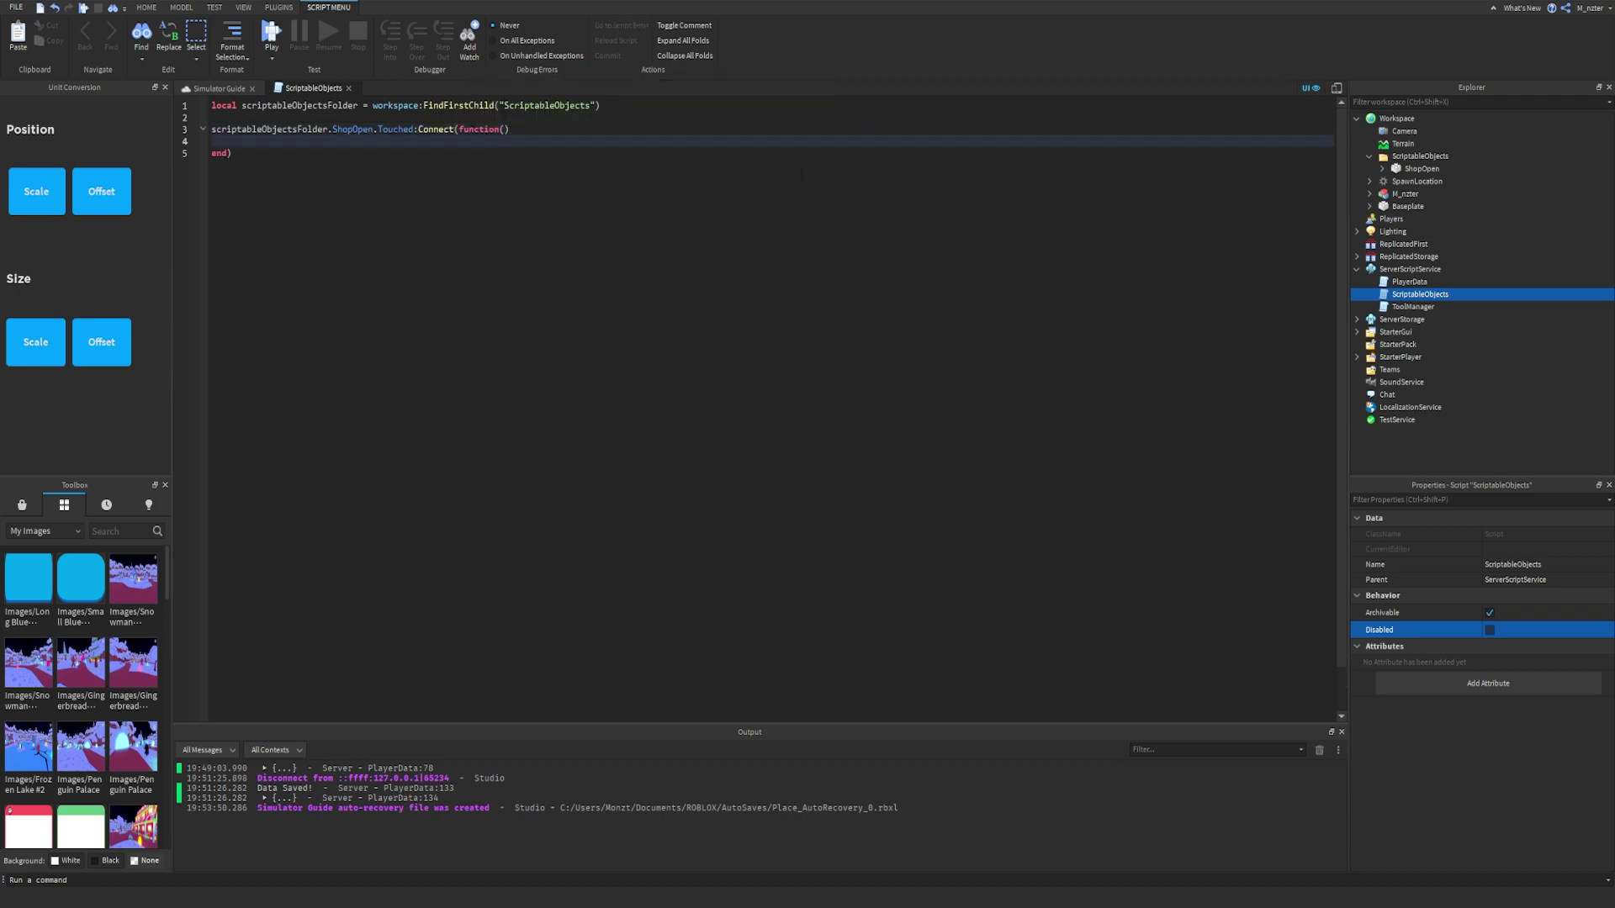
key("Up")
key("End")
key("Left")
type("part")
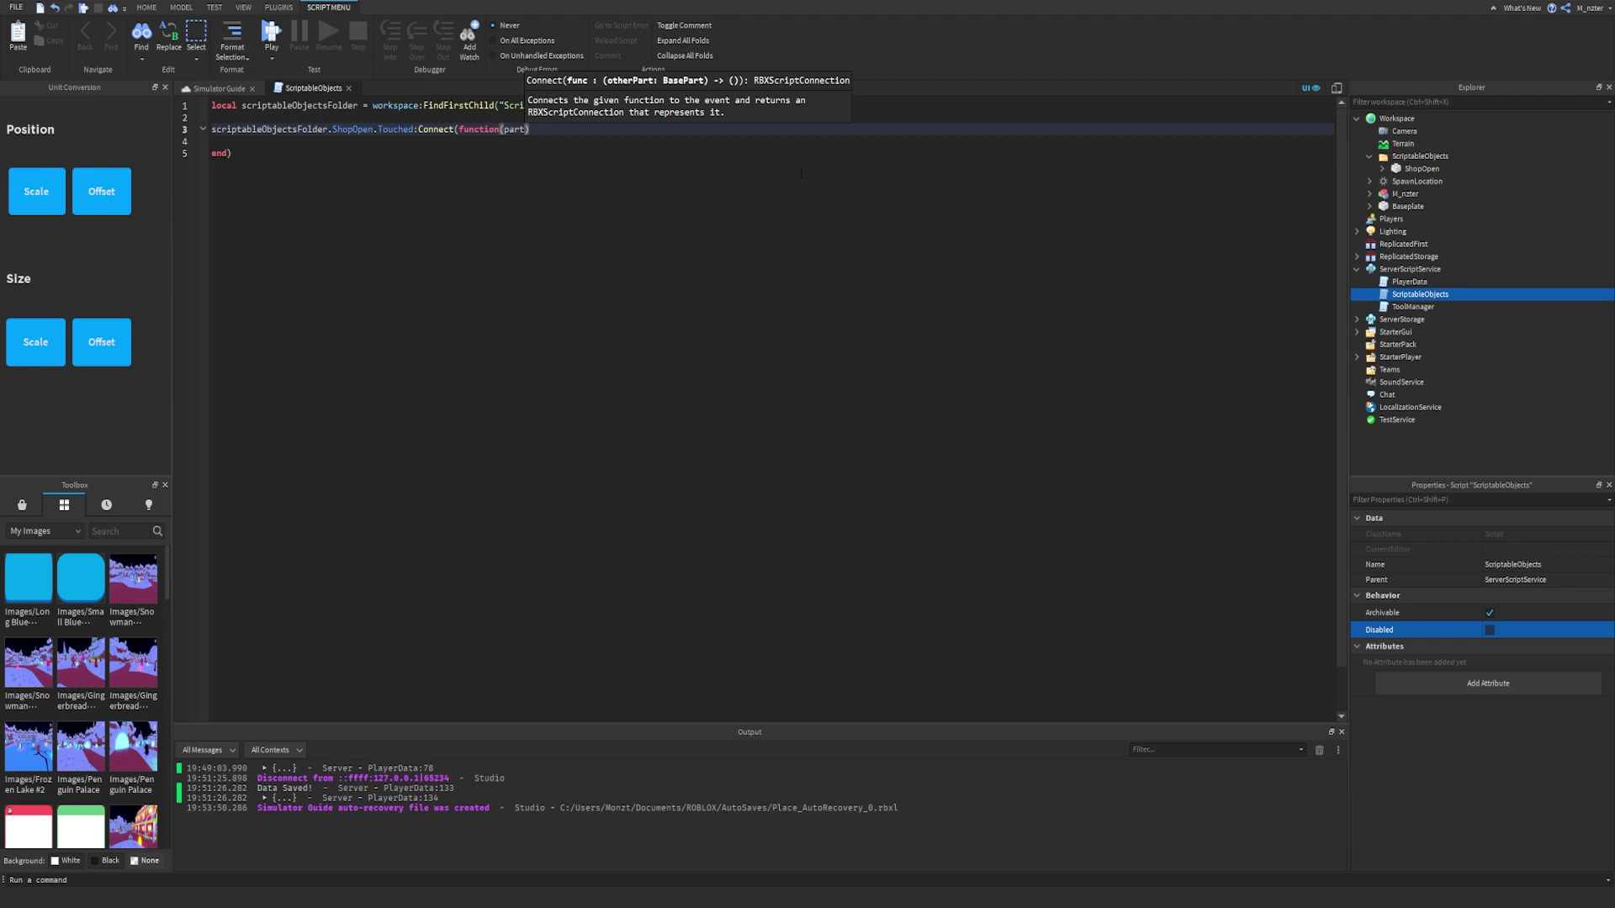
key("Down")
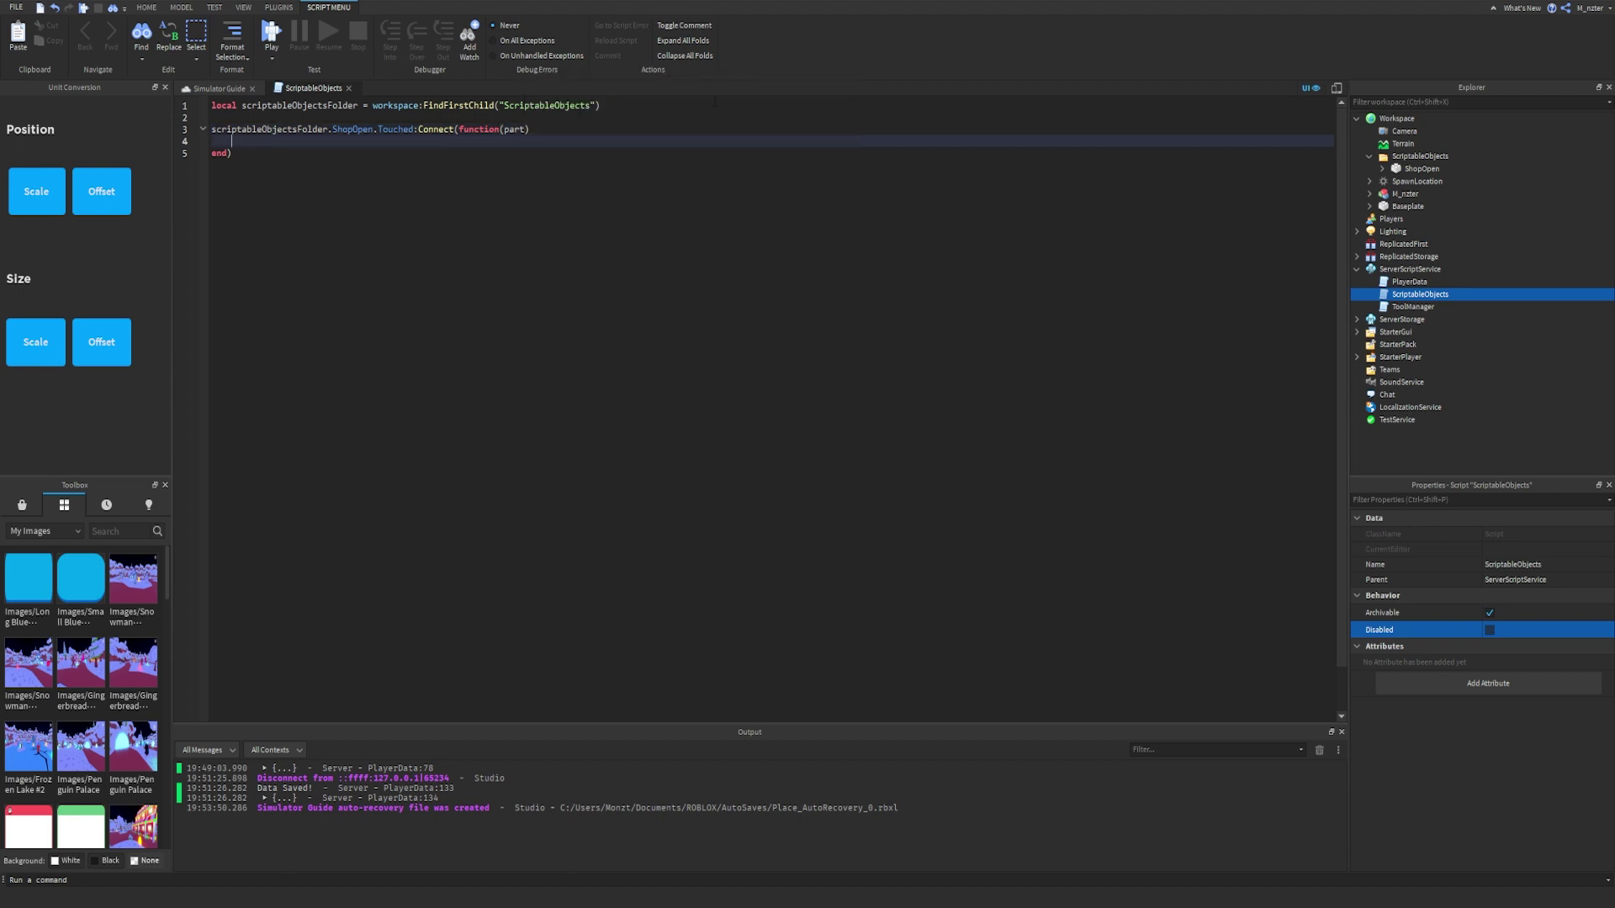
At the top of the script, define local Players = game:GetService("Players"), followed by a blank line.
left_click(695, 115)
key("Up")
key("Return")
key("Return")
key("Up")
key("Up")
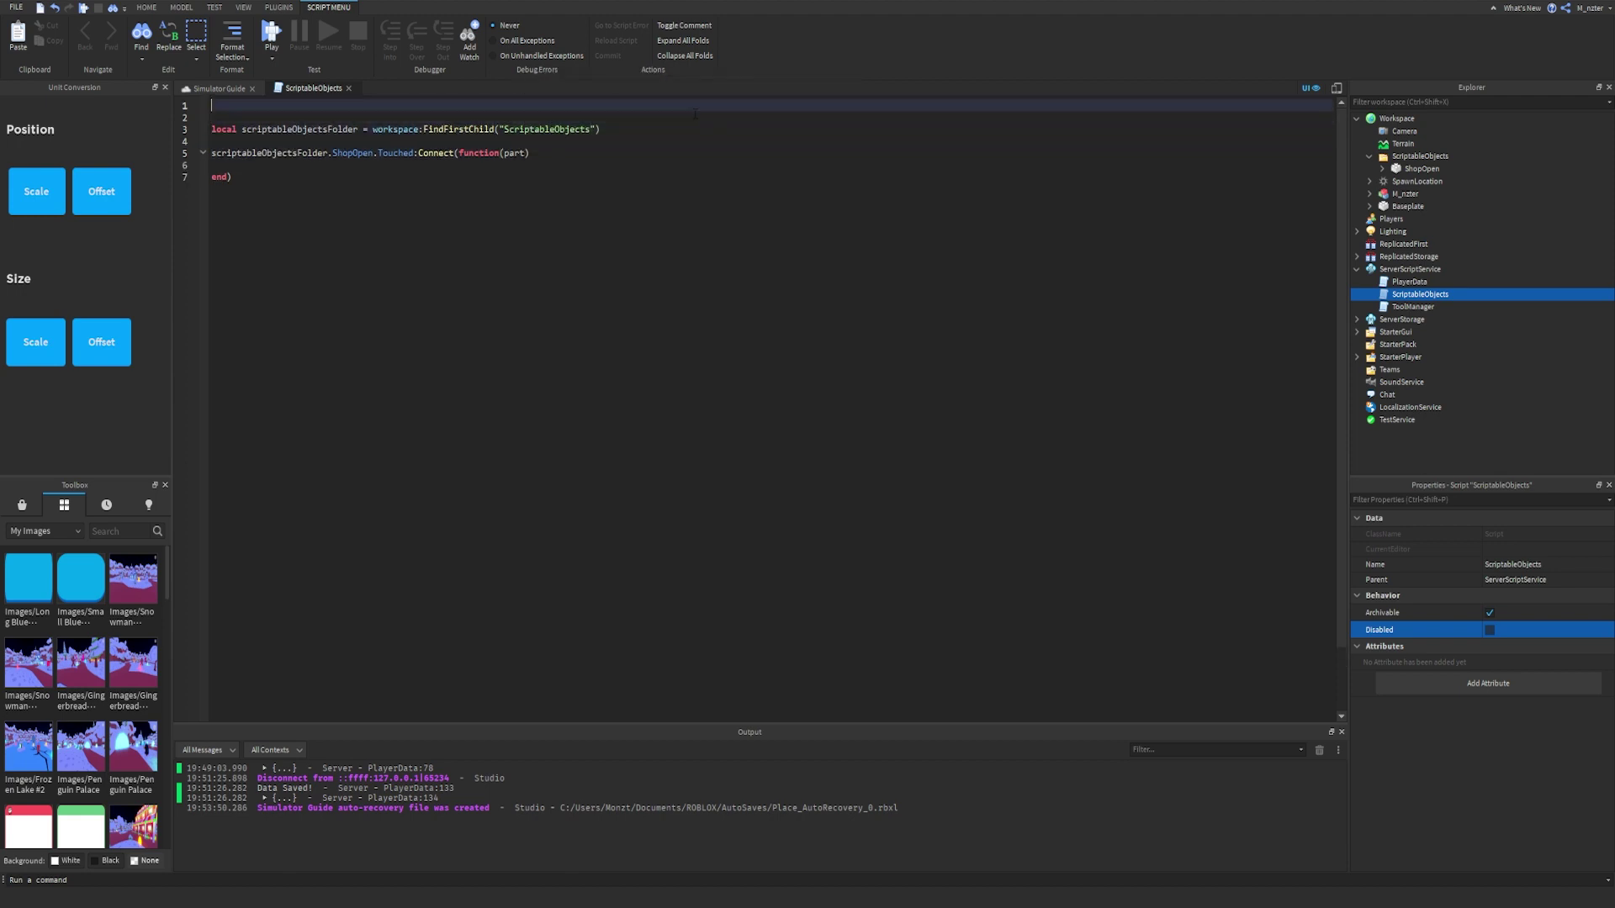
type("local Players = game:G")
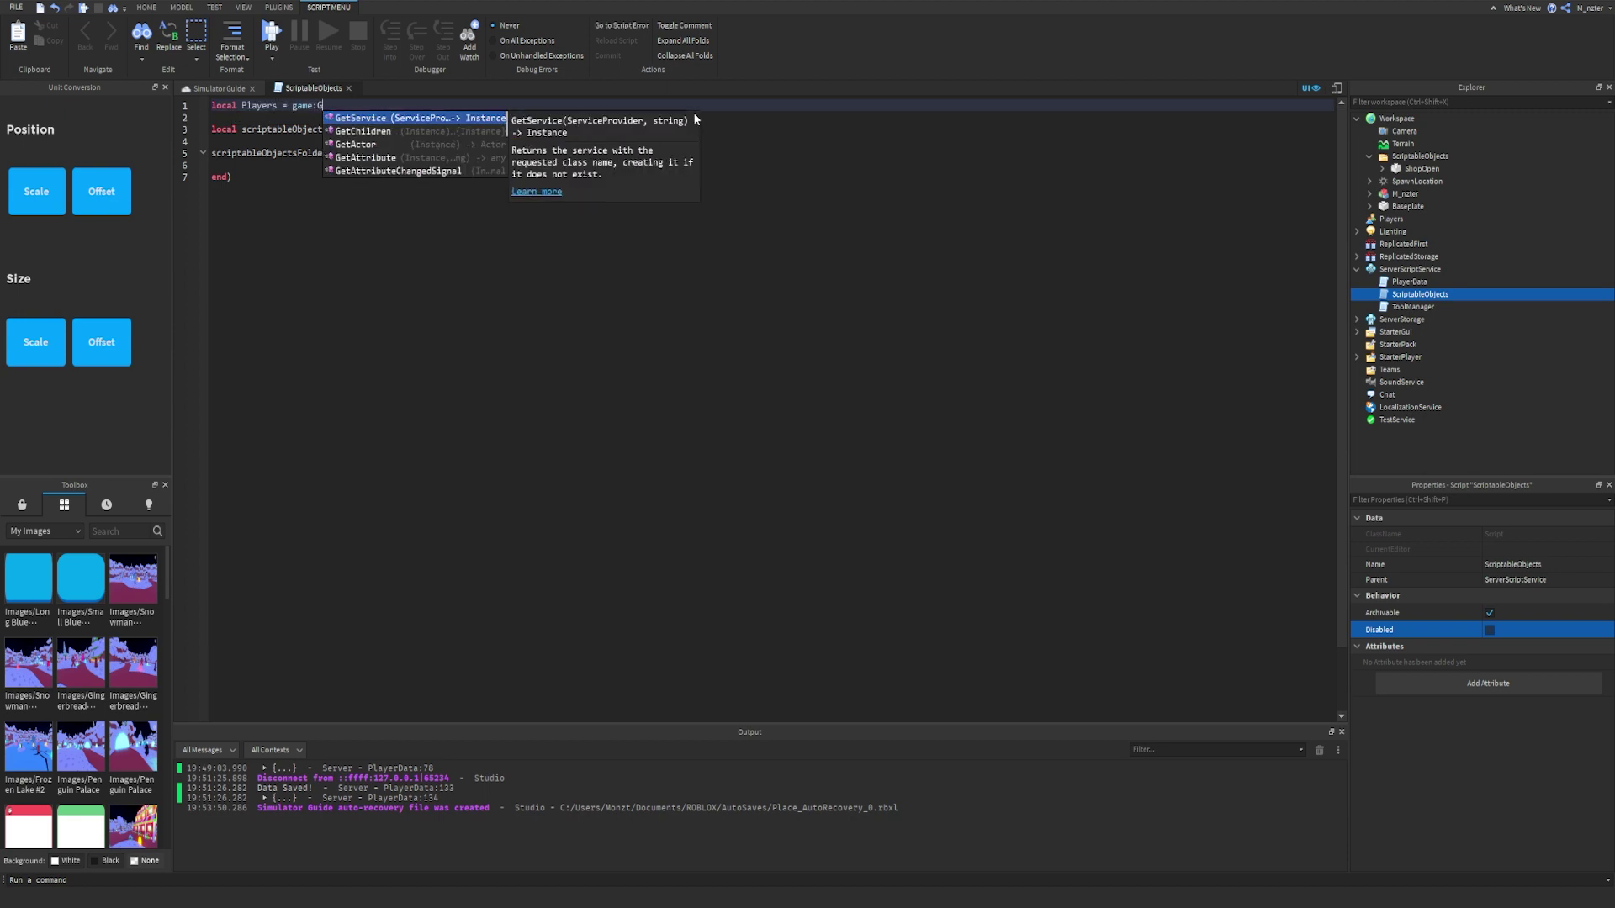
type("etService(\"Players")
Inside the Touched function, define local player = Players:GetPlayerFromCharacter(part.Parent).
left_click(728, 168)
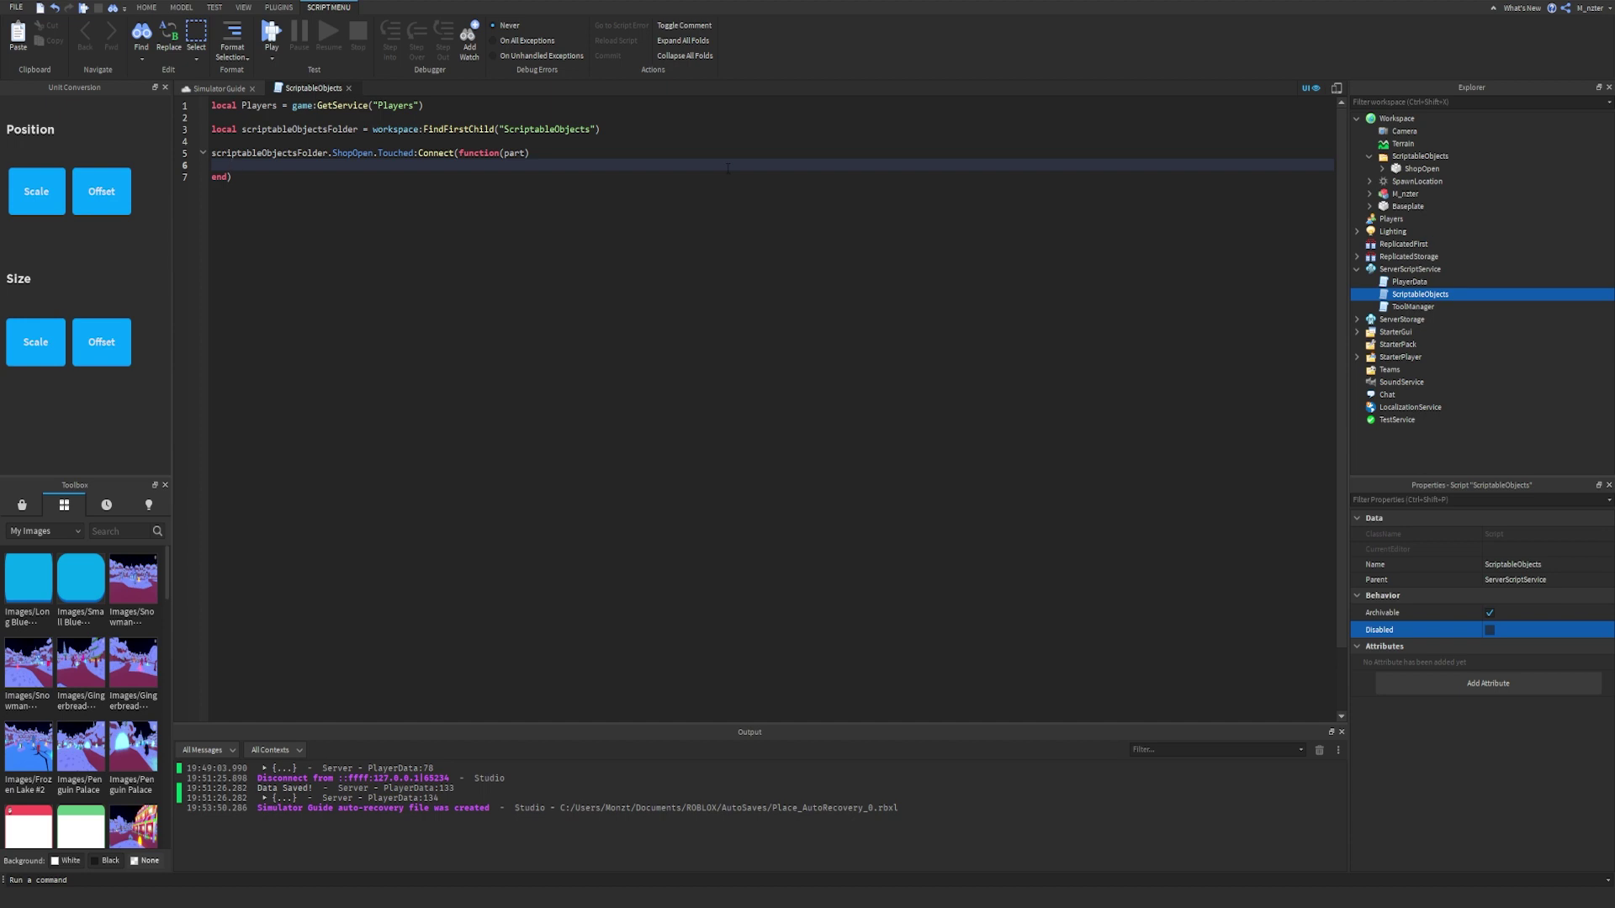
type("local player = Players:Ge")
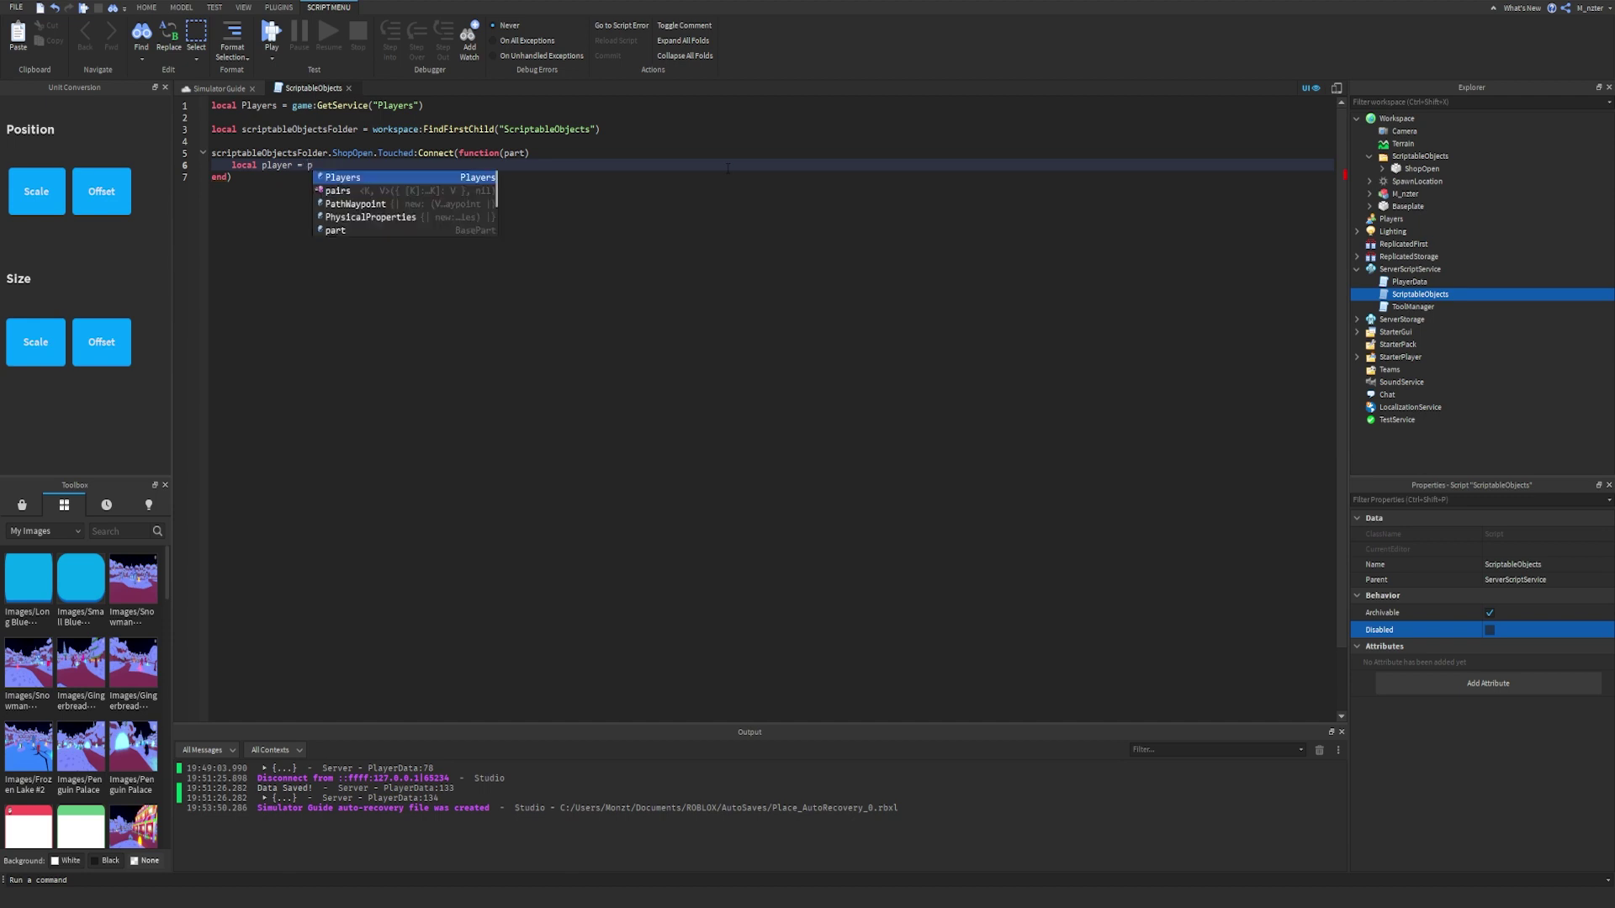
type("tPlayerFromCharacter()")
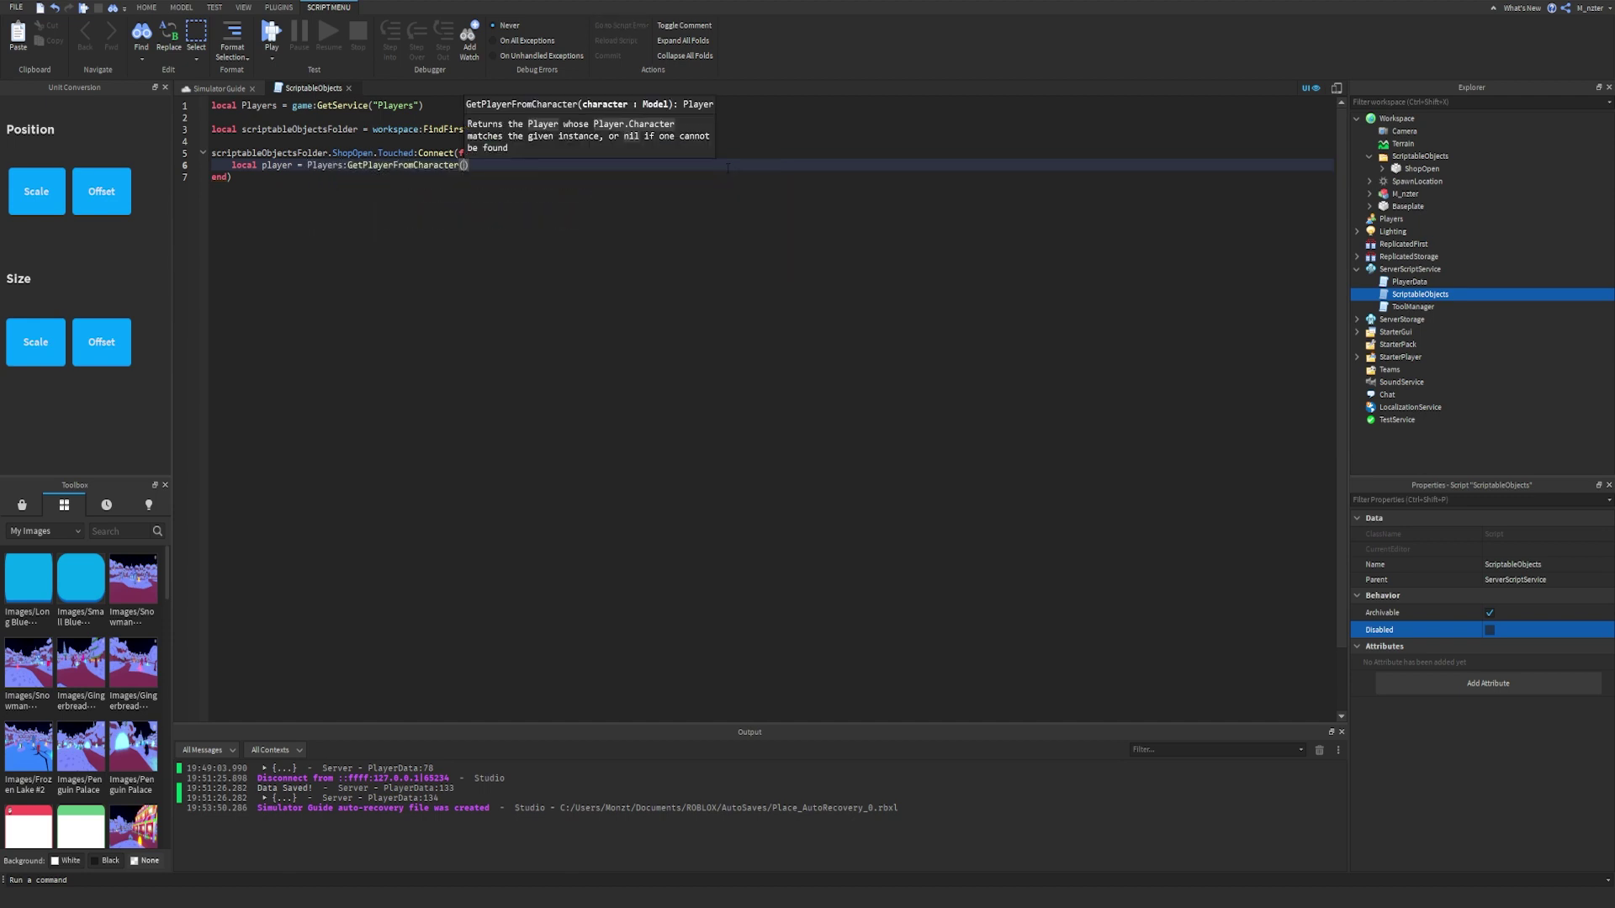
type("hit")
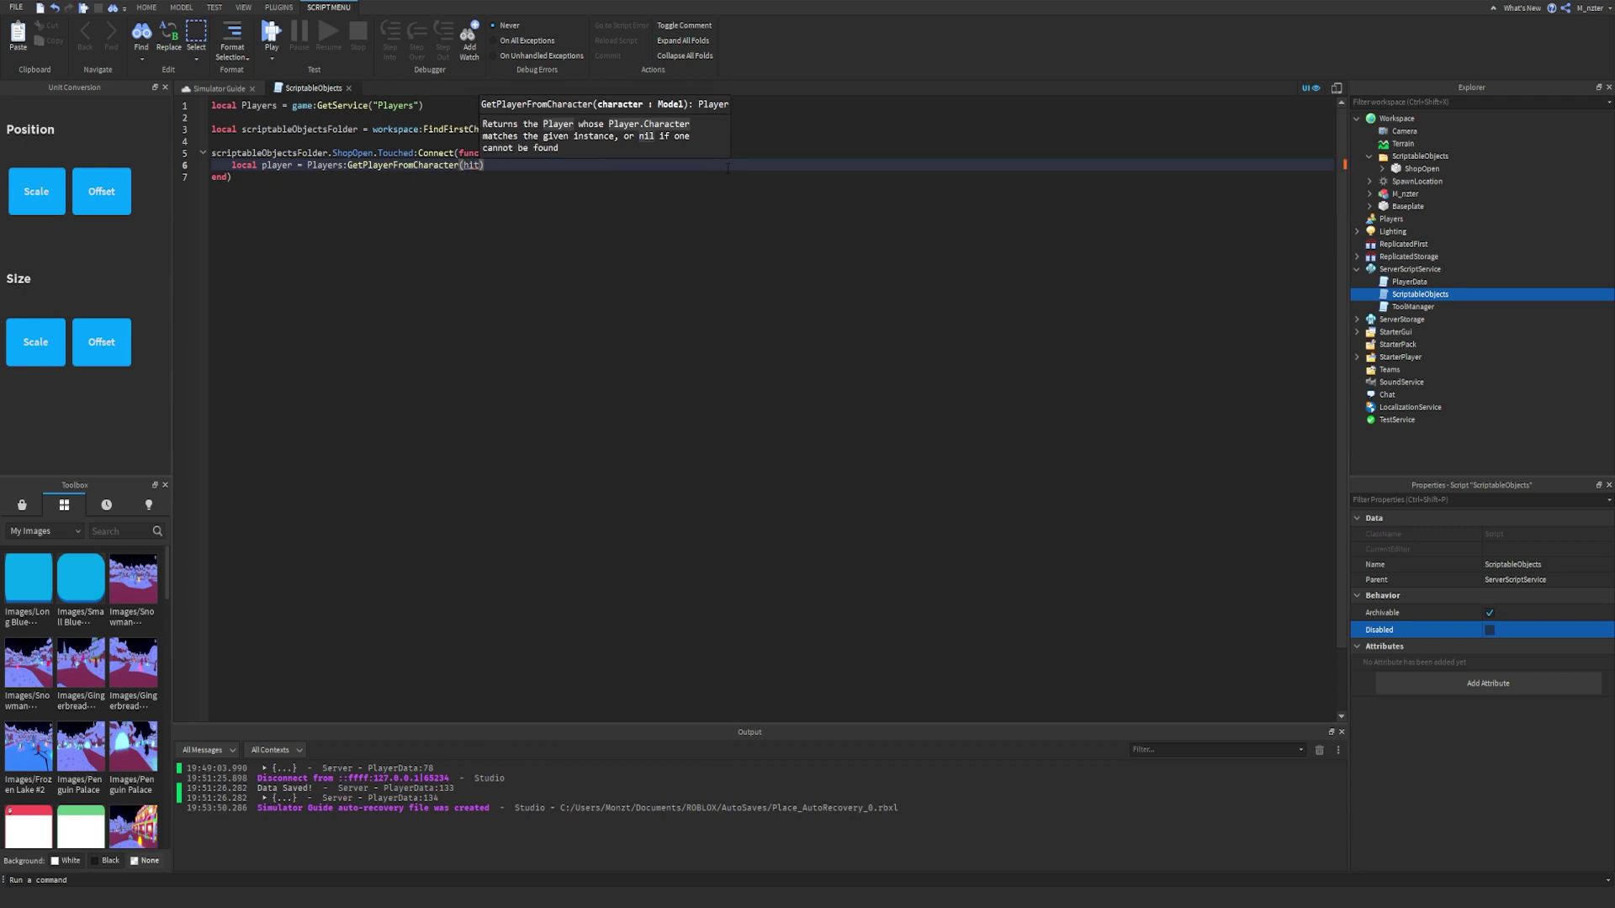
type(".Parent")
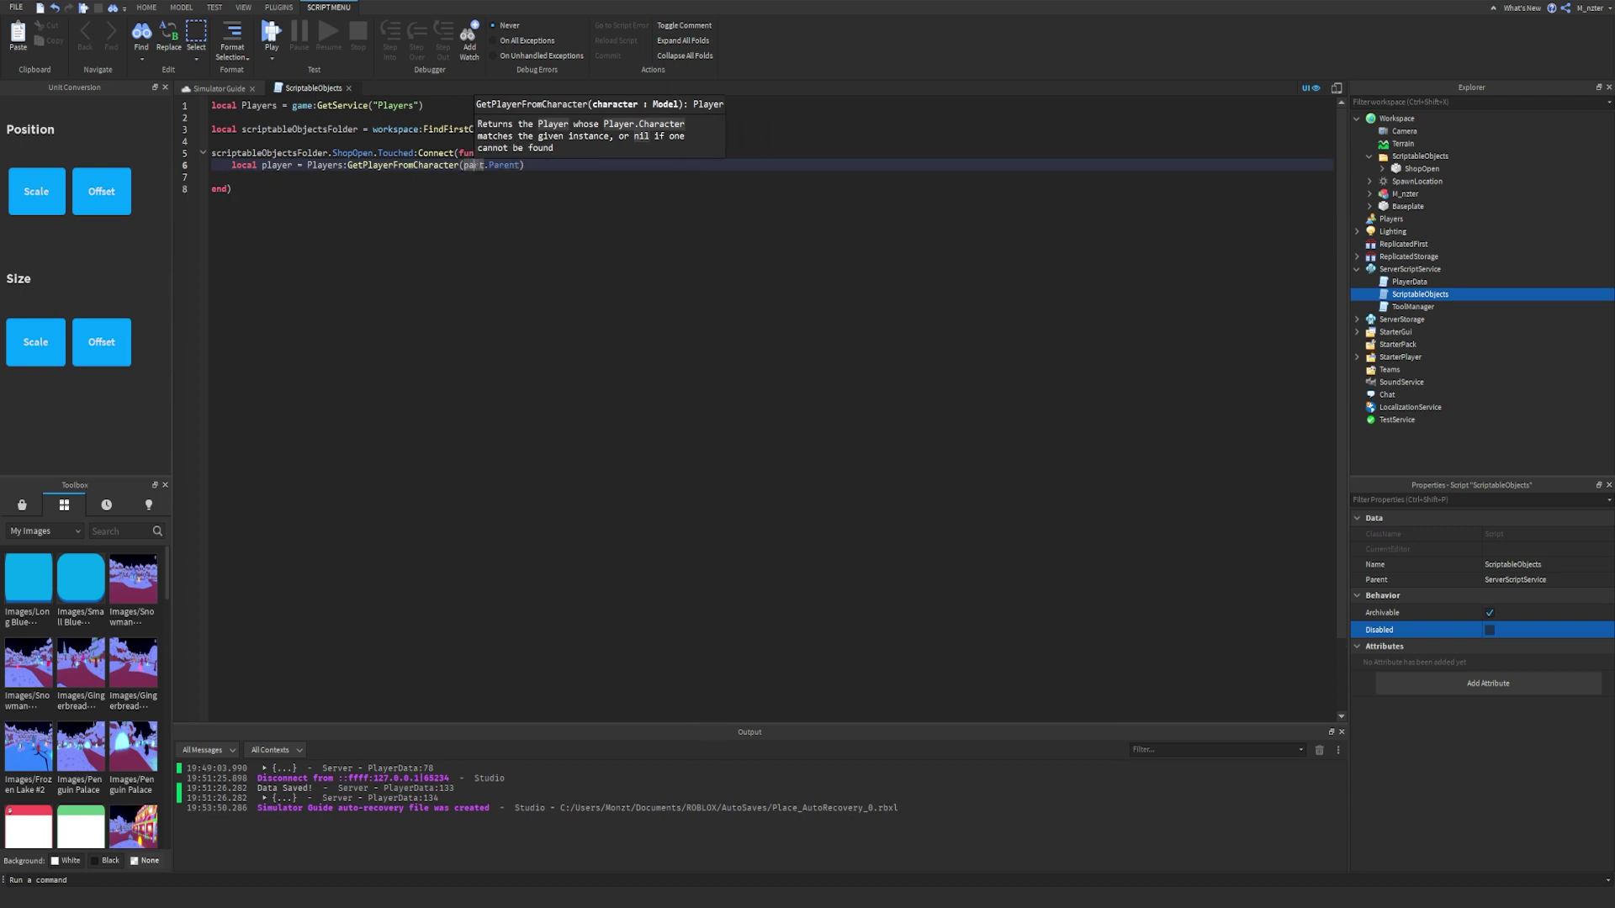
left_click(499, 166)
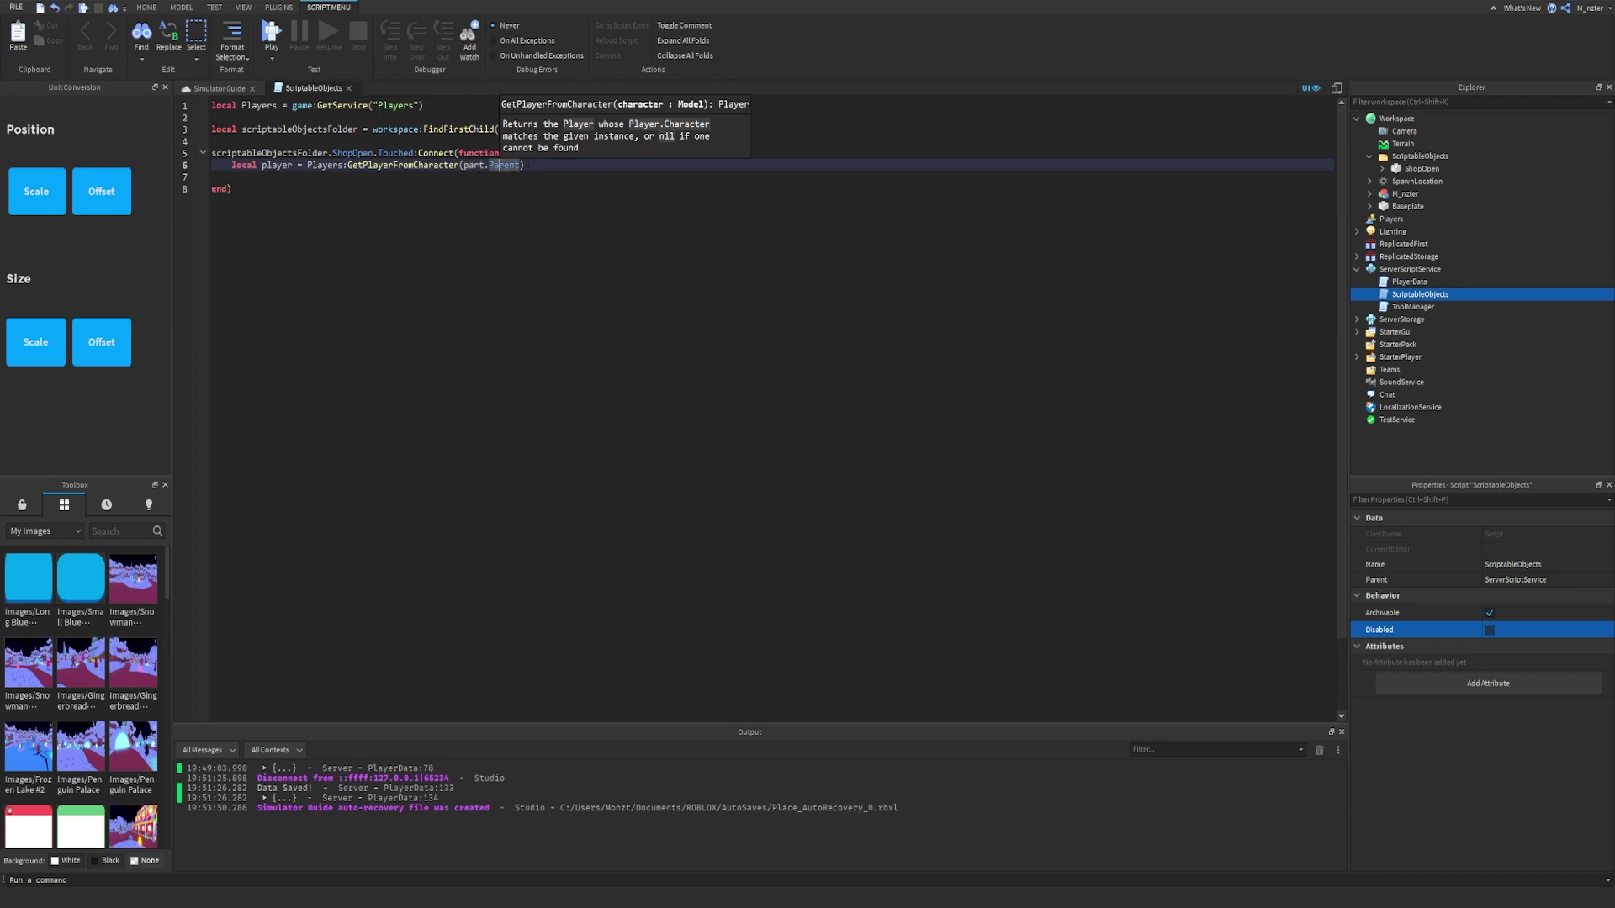
left_click(546, 165)
double_click(353, 166)
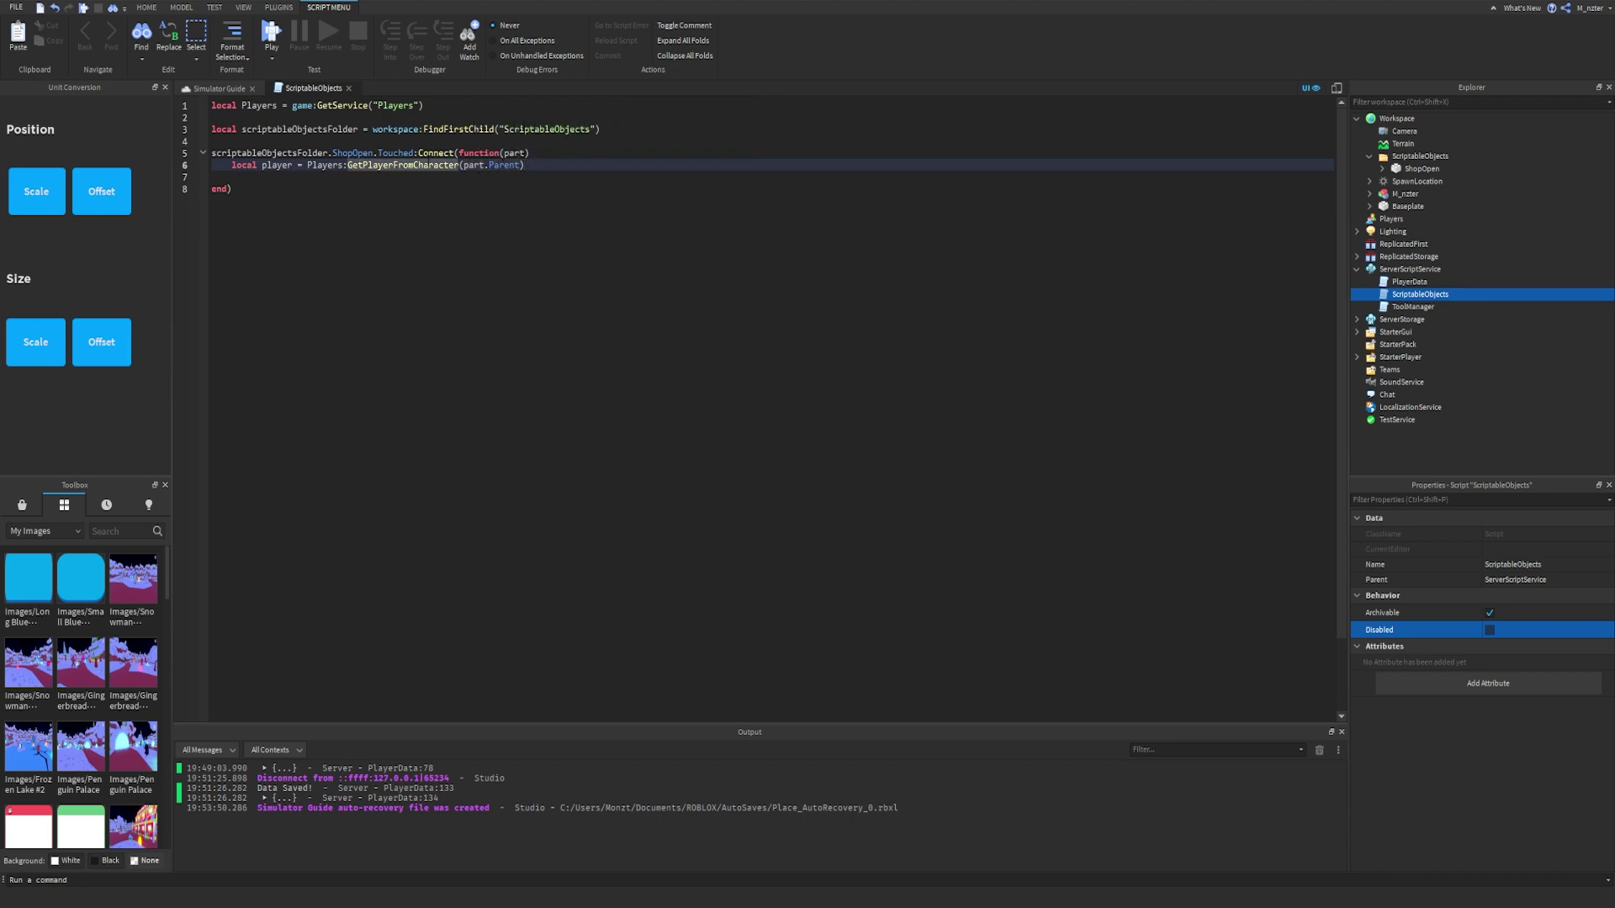
Below the player variable, add an if player then block closed with end.
left_click(538, 164)
key("Down")
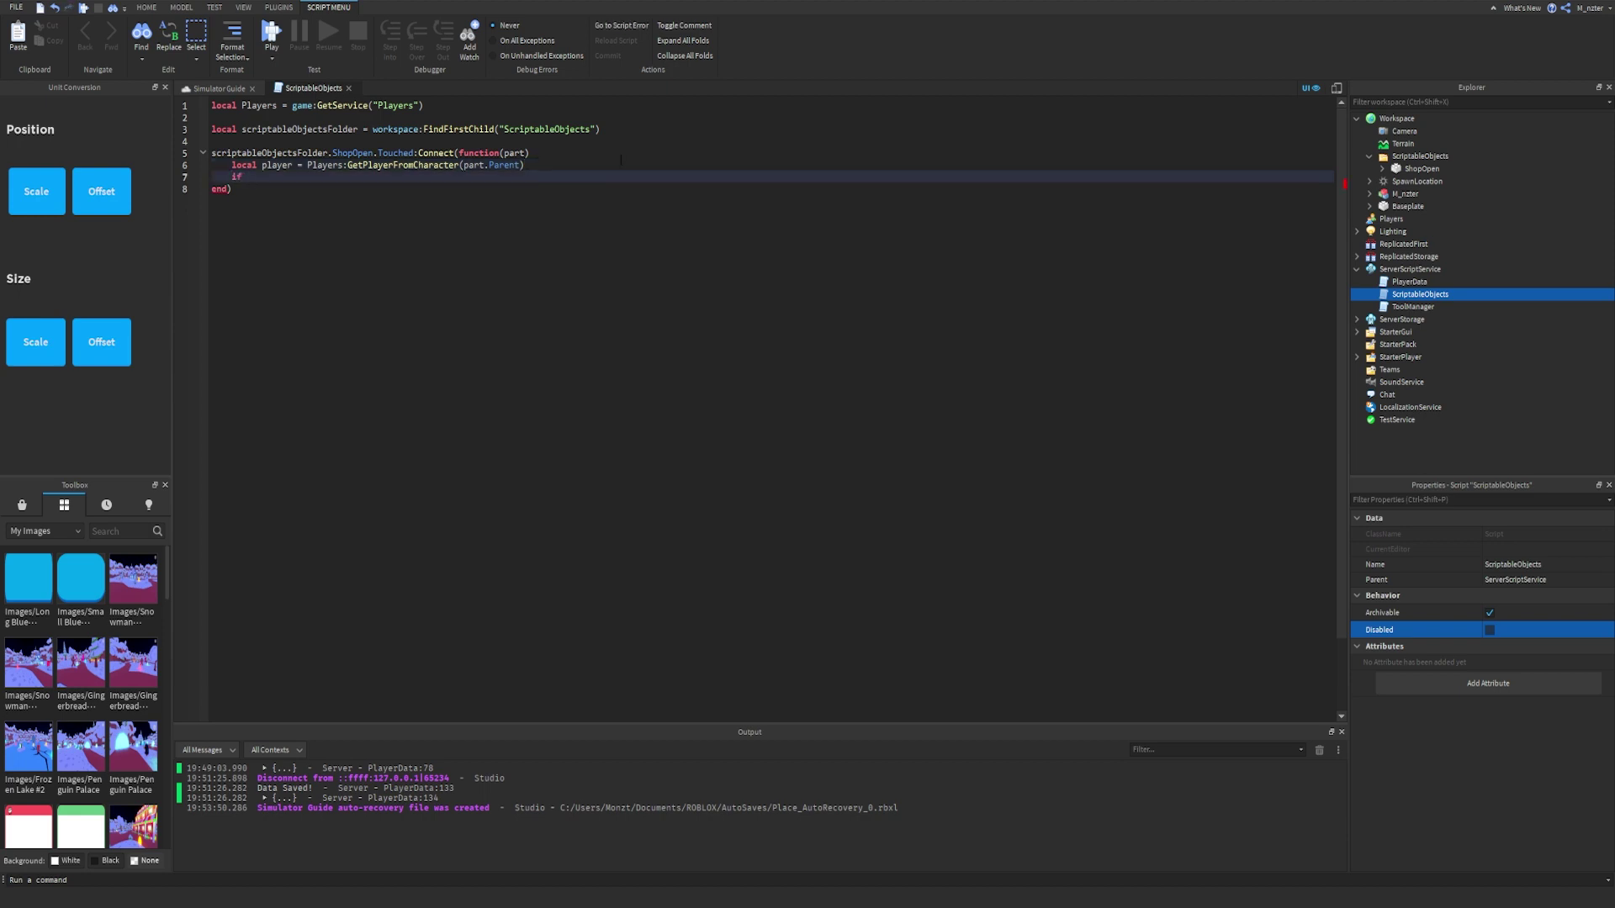
type("if player then")
key("Return")
key("Up")
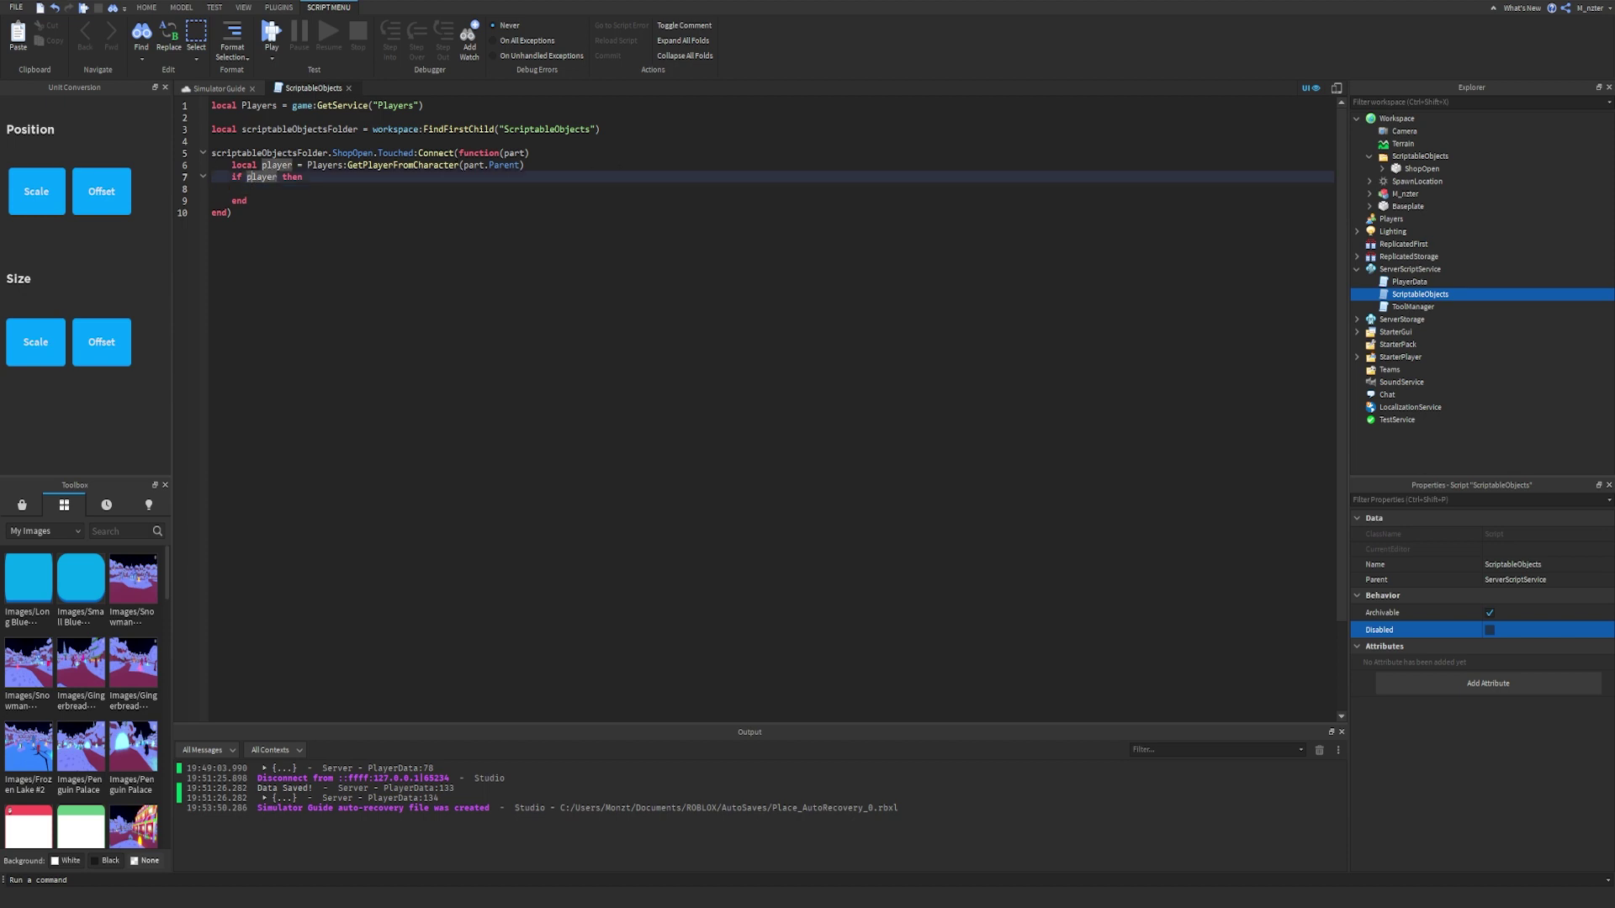
left_click(458, 165)
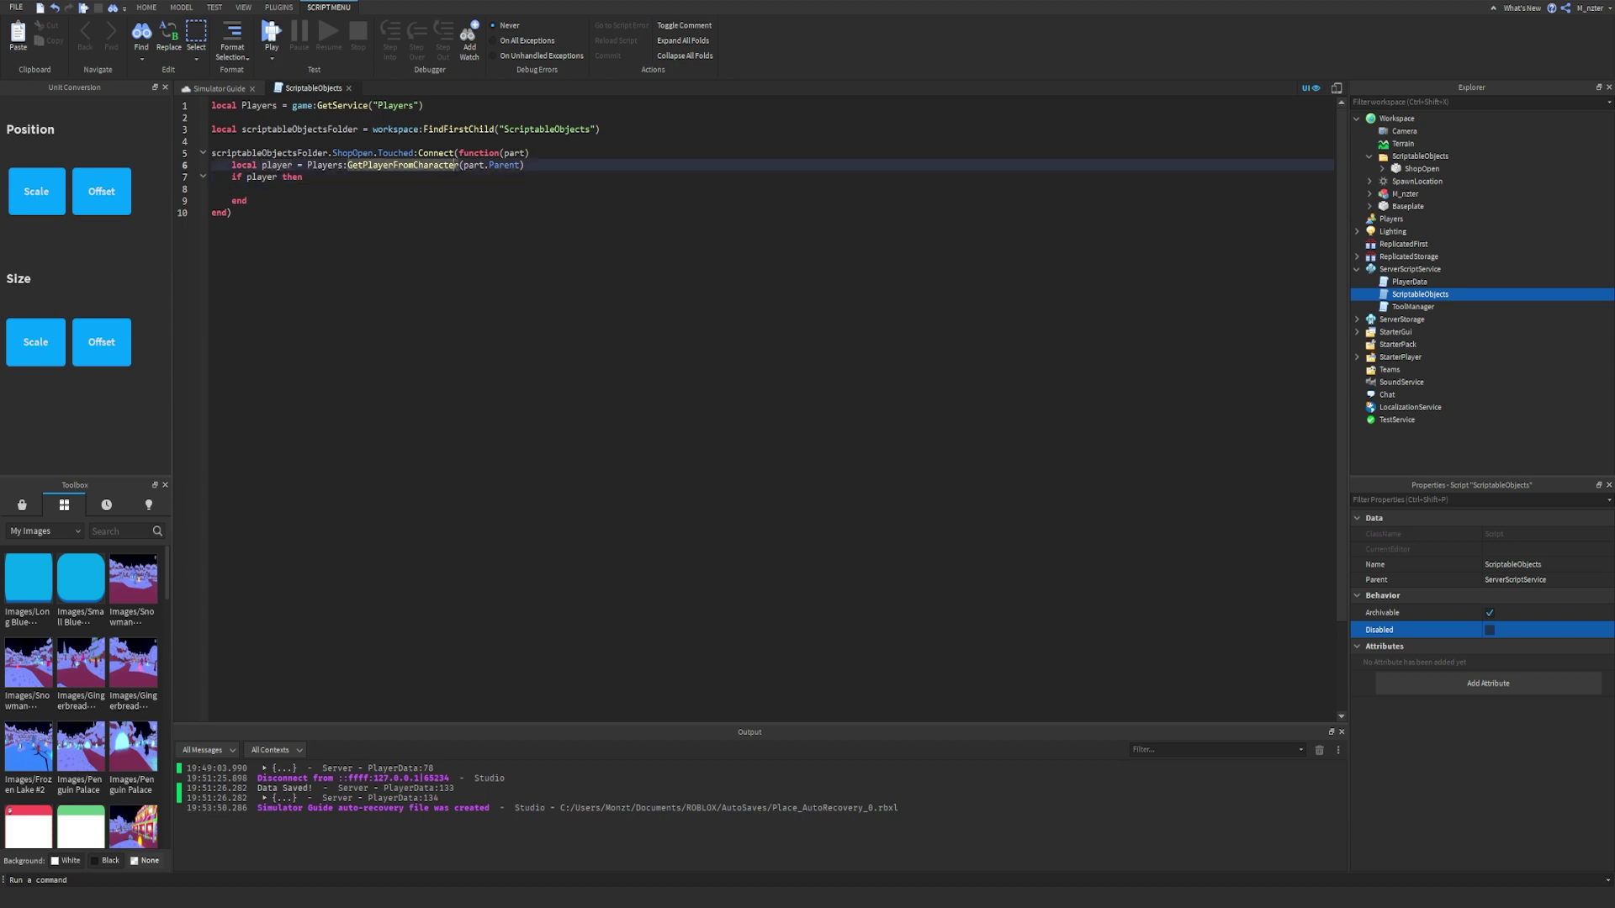
left_click(530, 164)
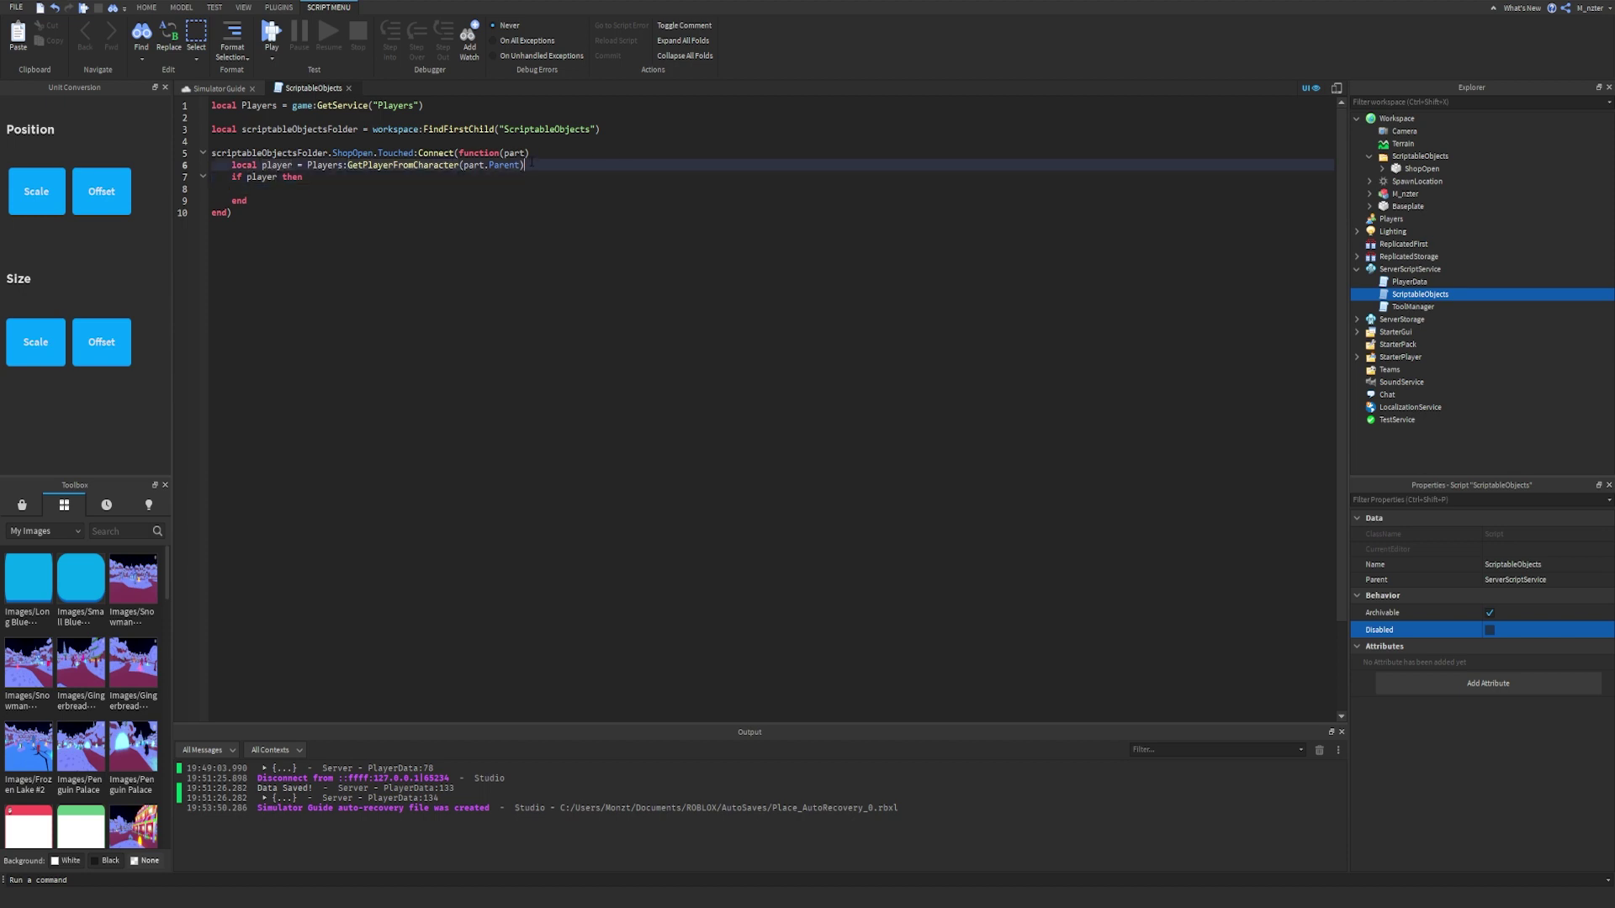
Inside the if player block, add the statement print("worked!").
left_click(426, 186)
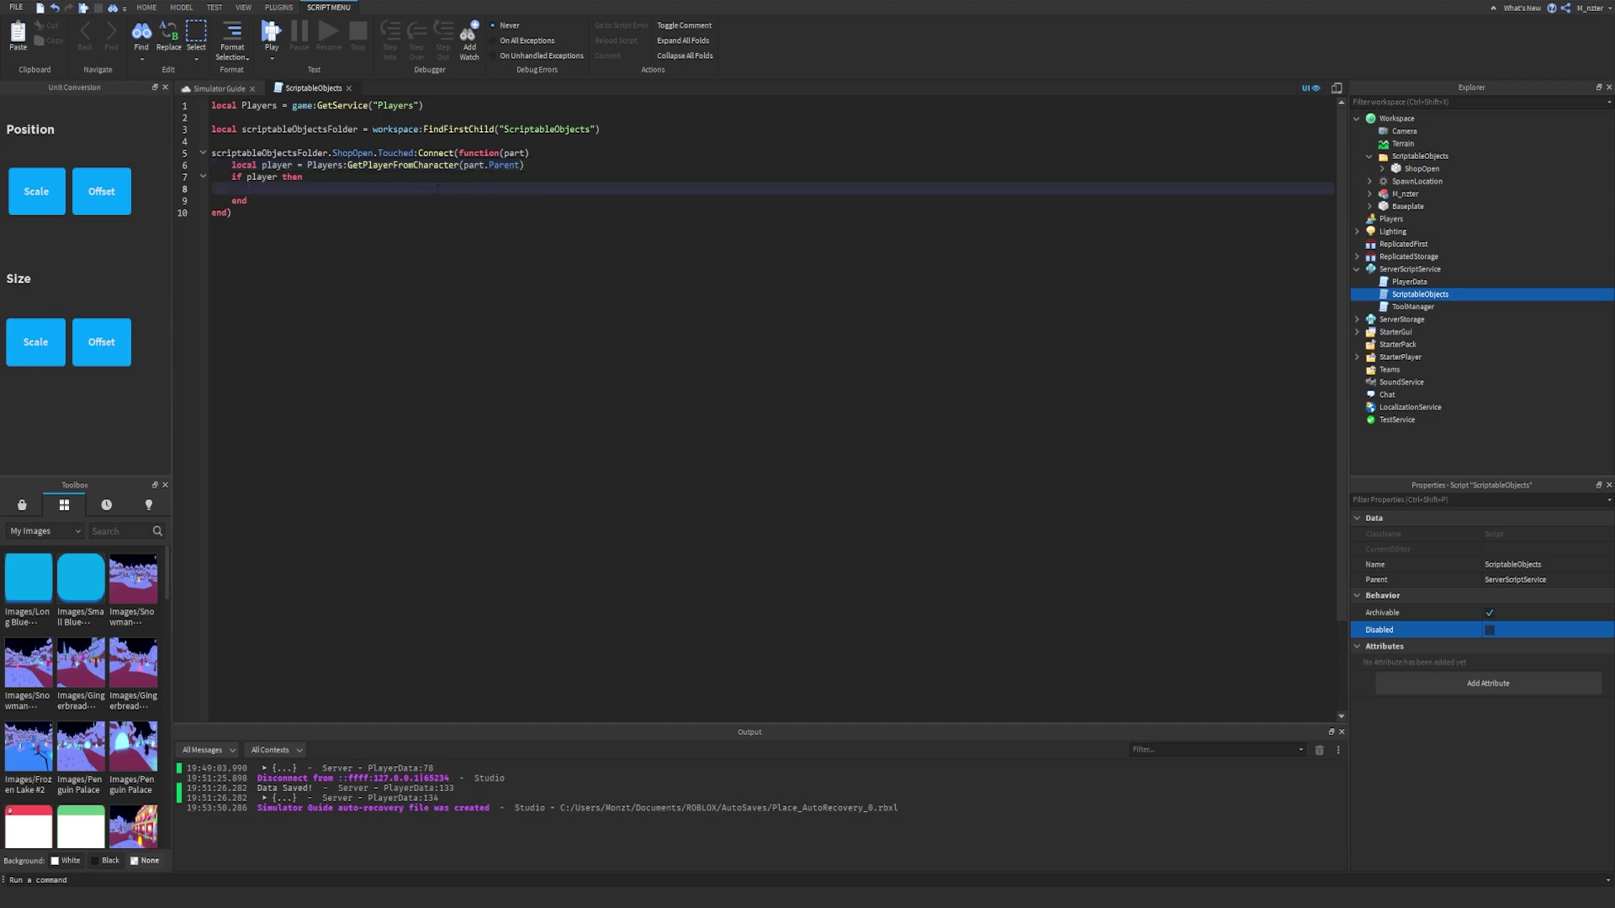
type("print(\"")
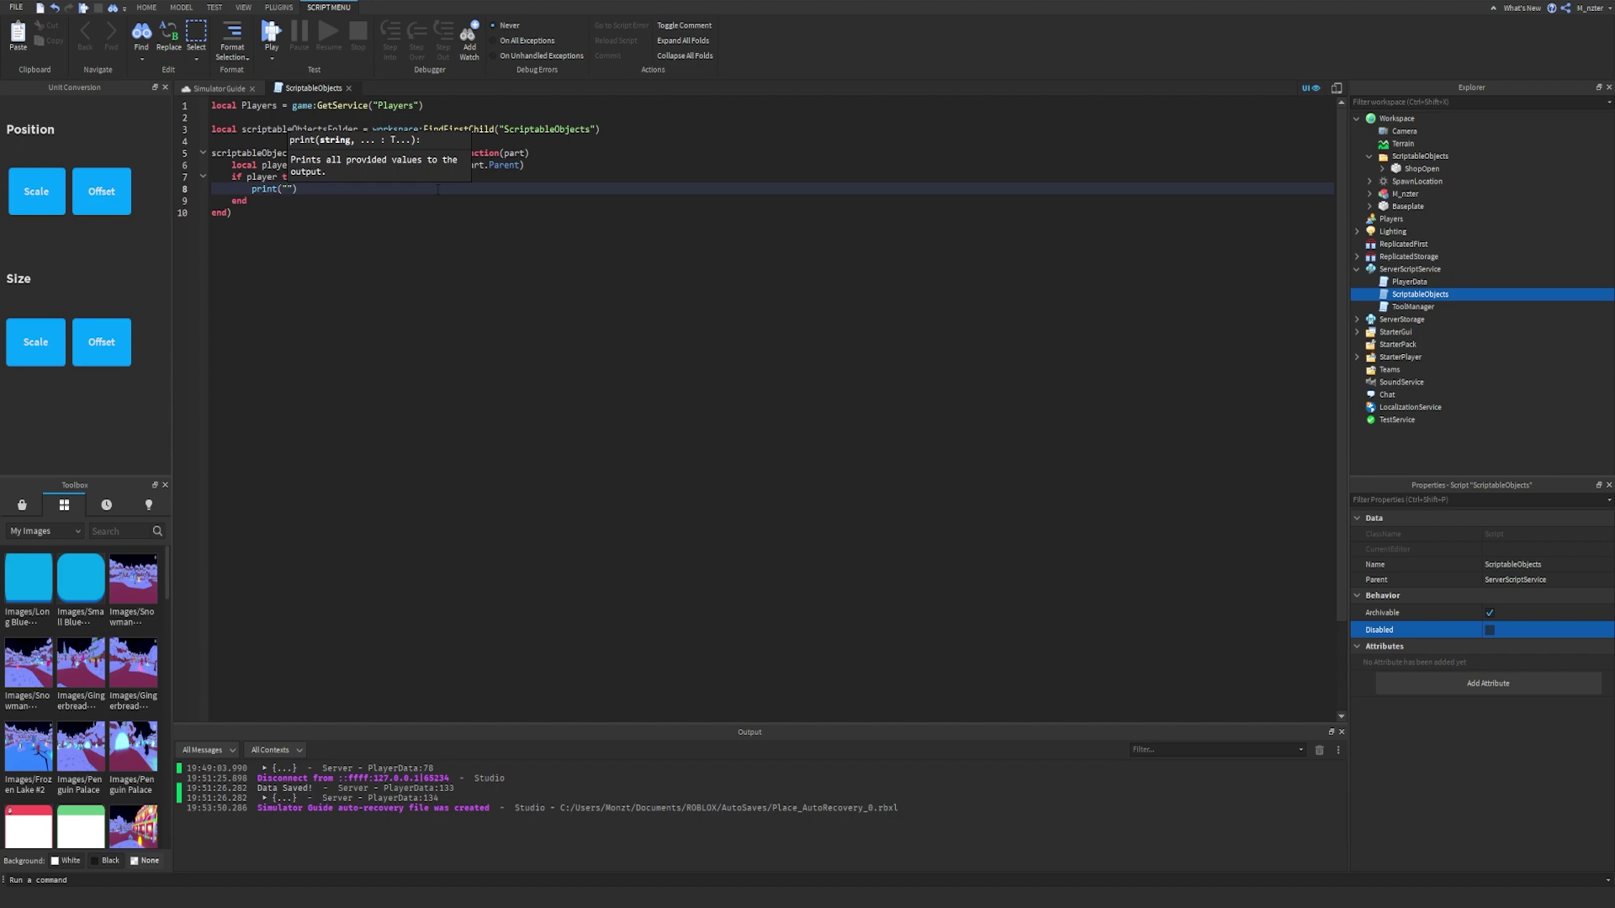
type("worked!")
Playtest the touch pad, restarting the test with Play Here so the character spawns at the ShopOpen pad.
key("F5")
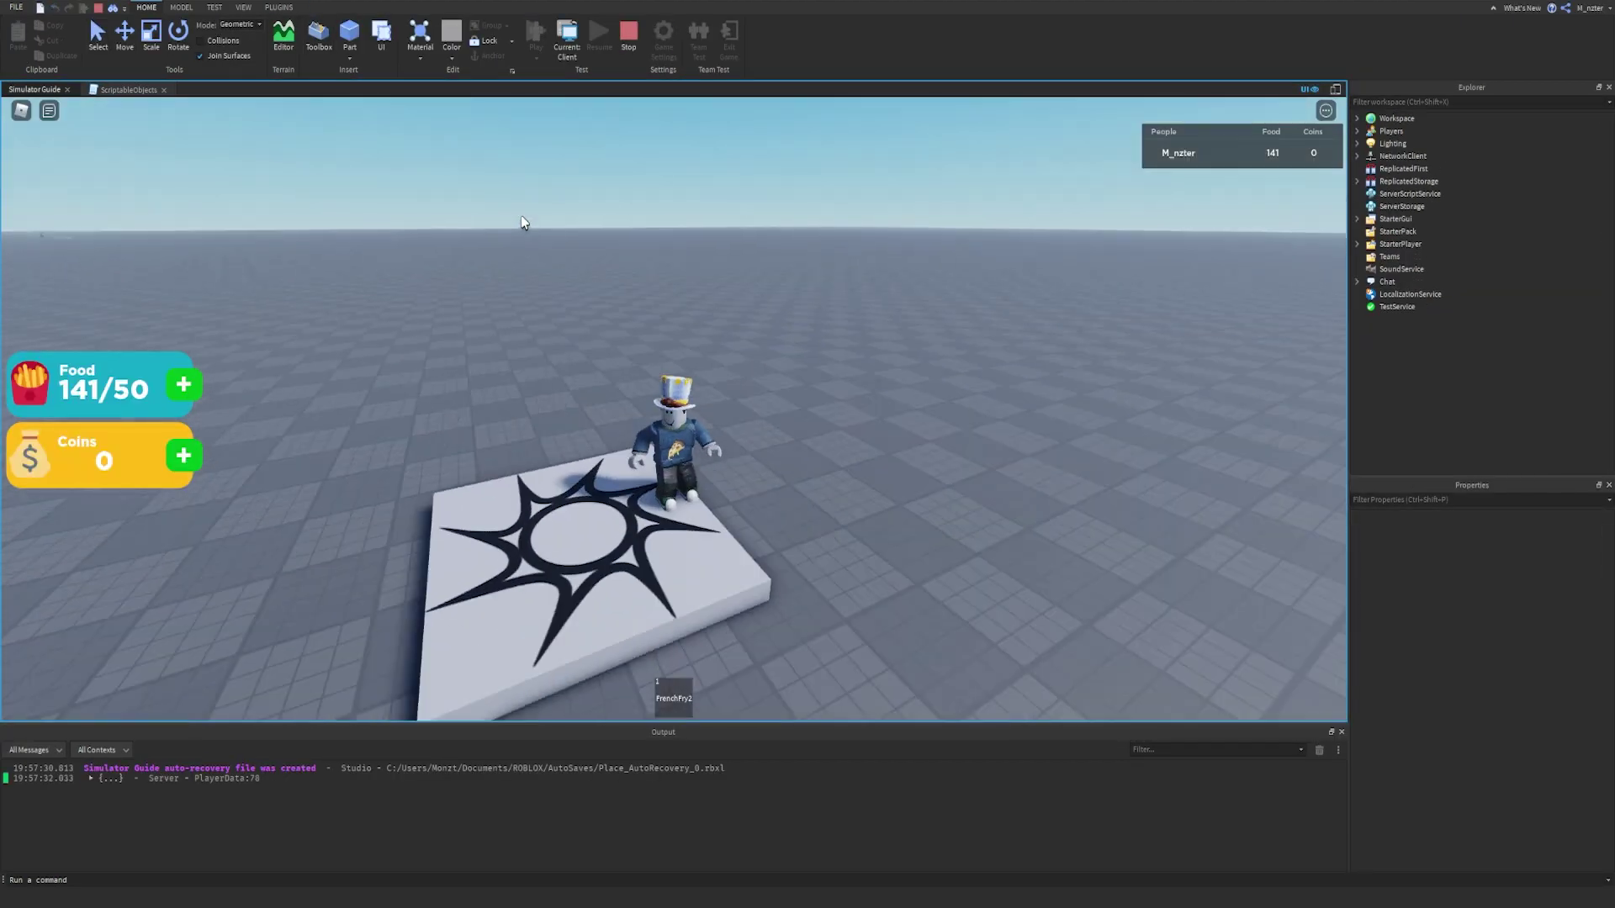
right_click_drag(522, 217, 522, 217)
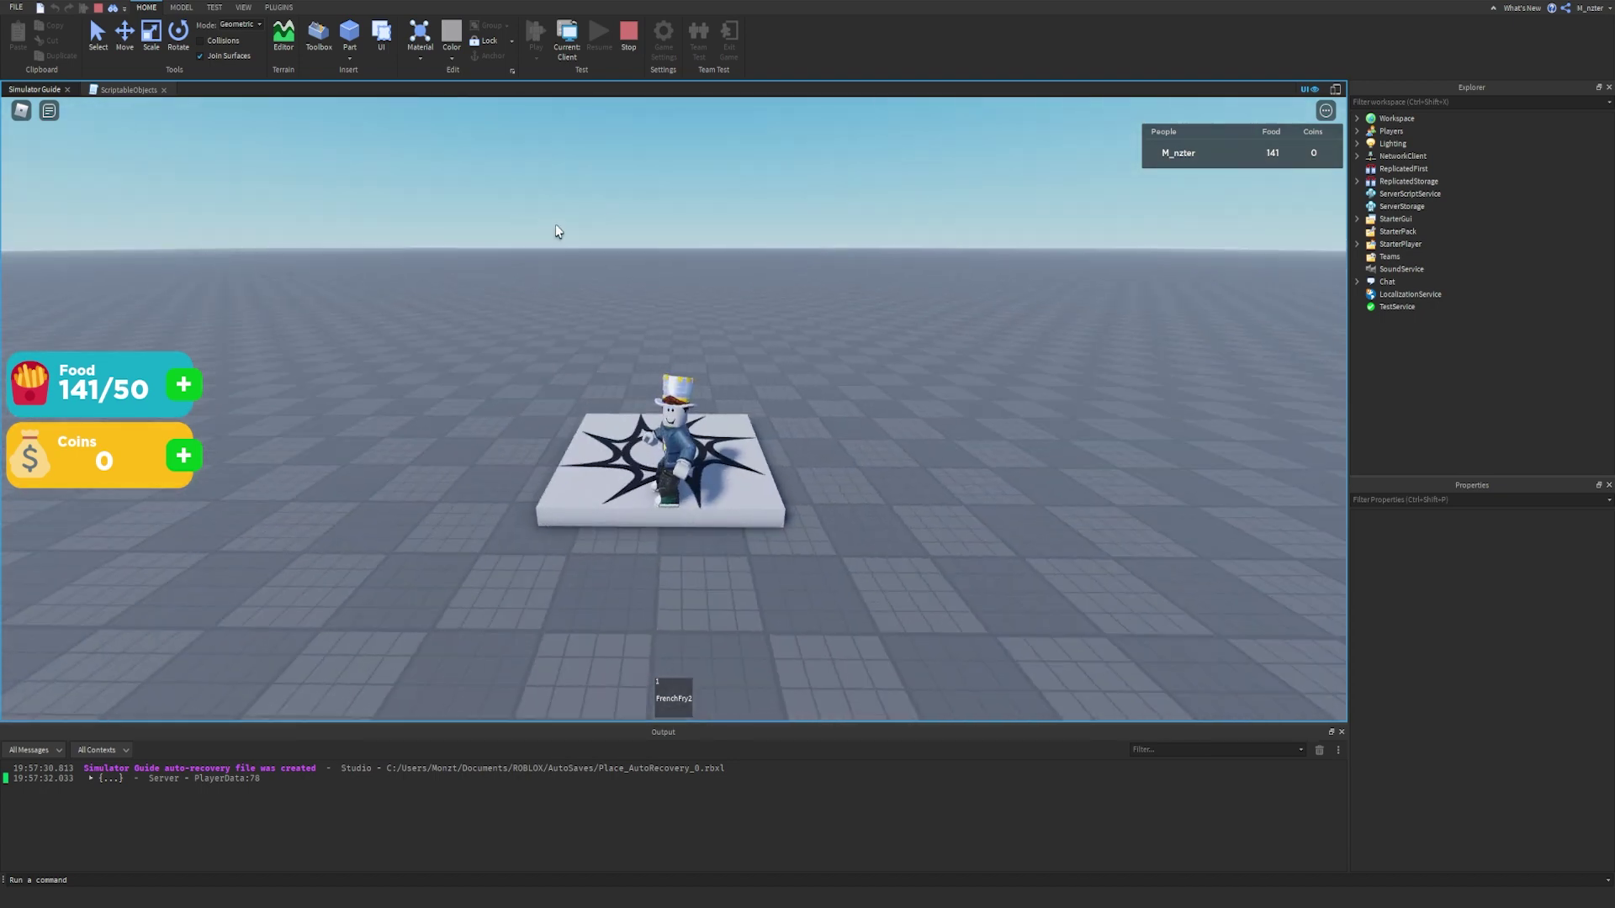
key("shift+F5")
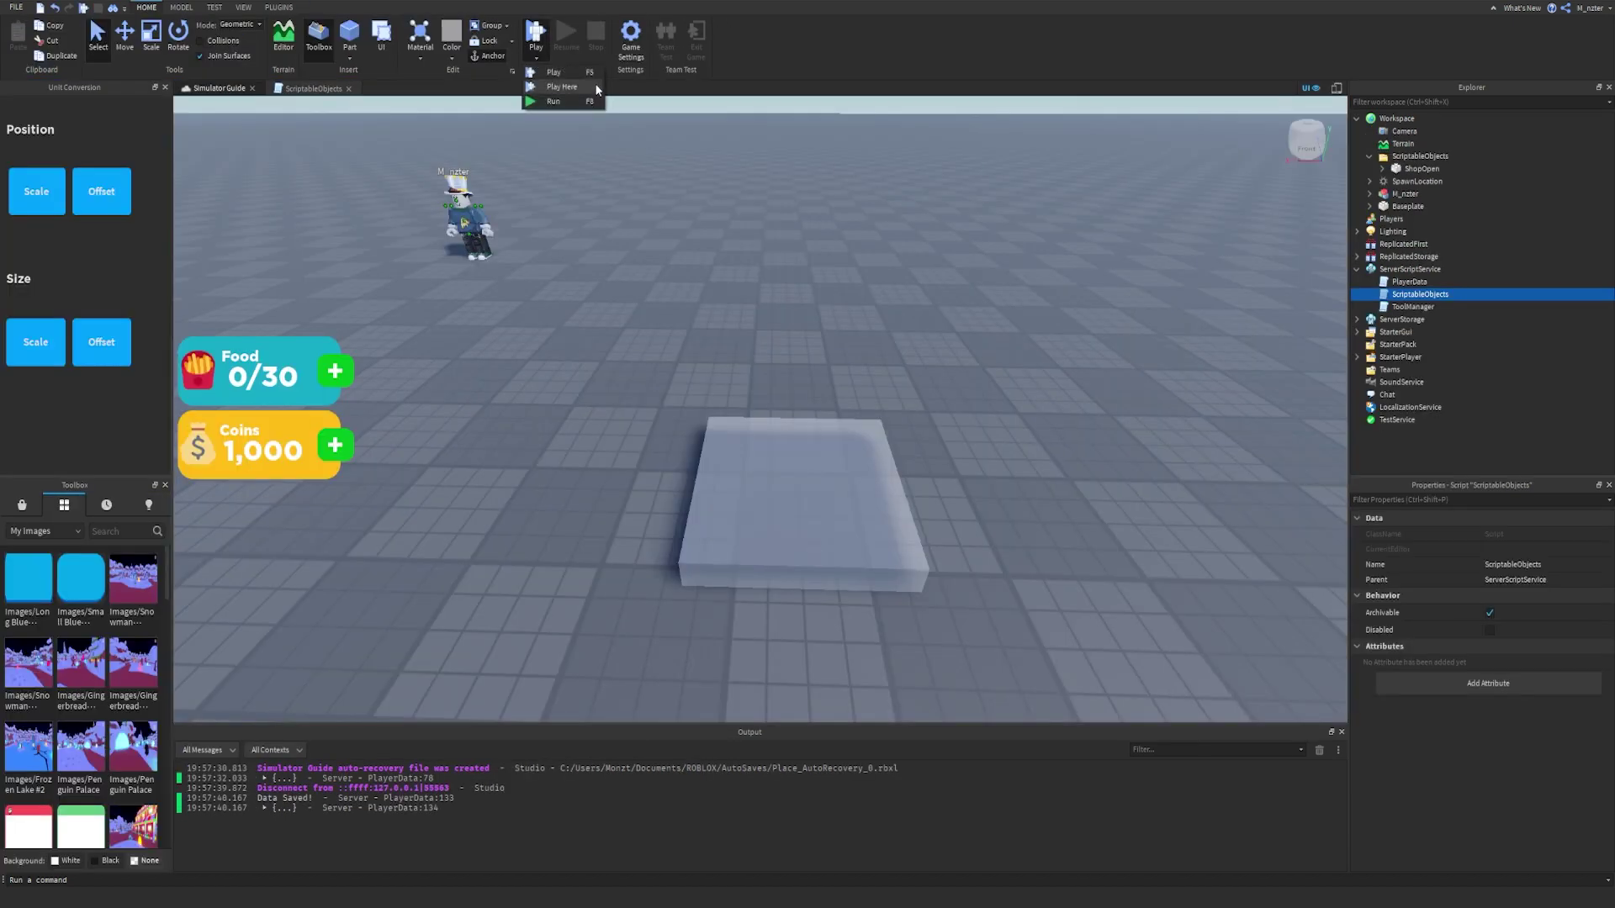
key("F5")
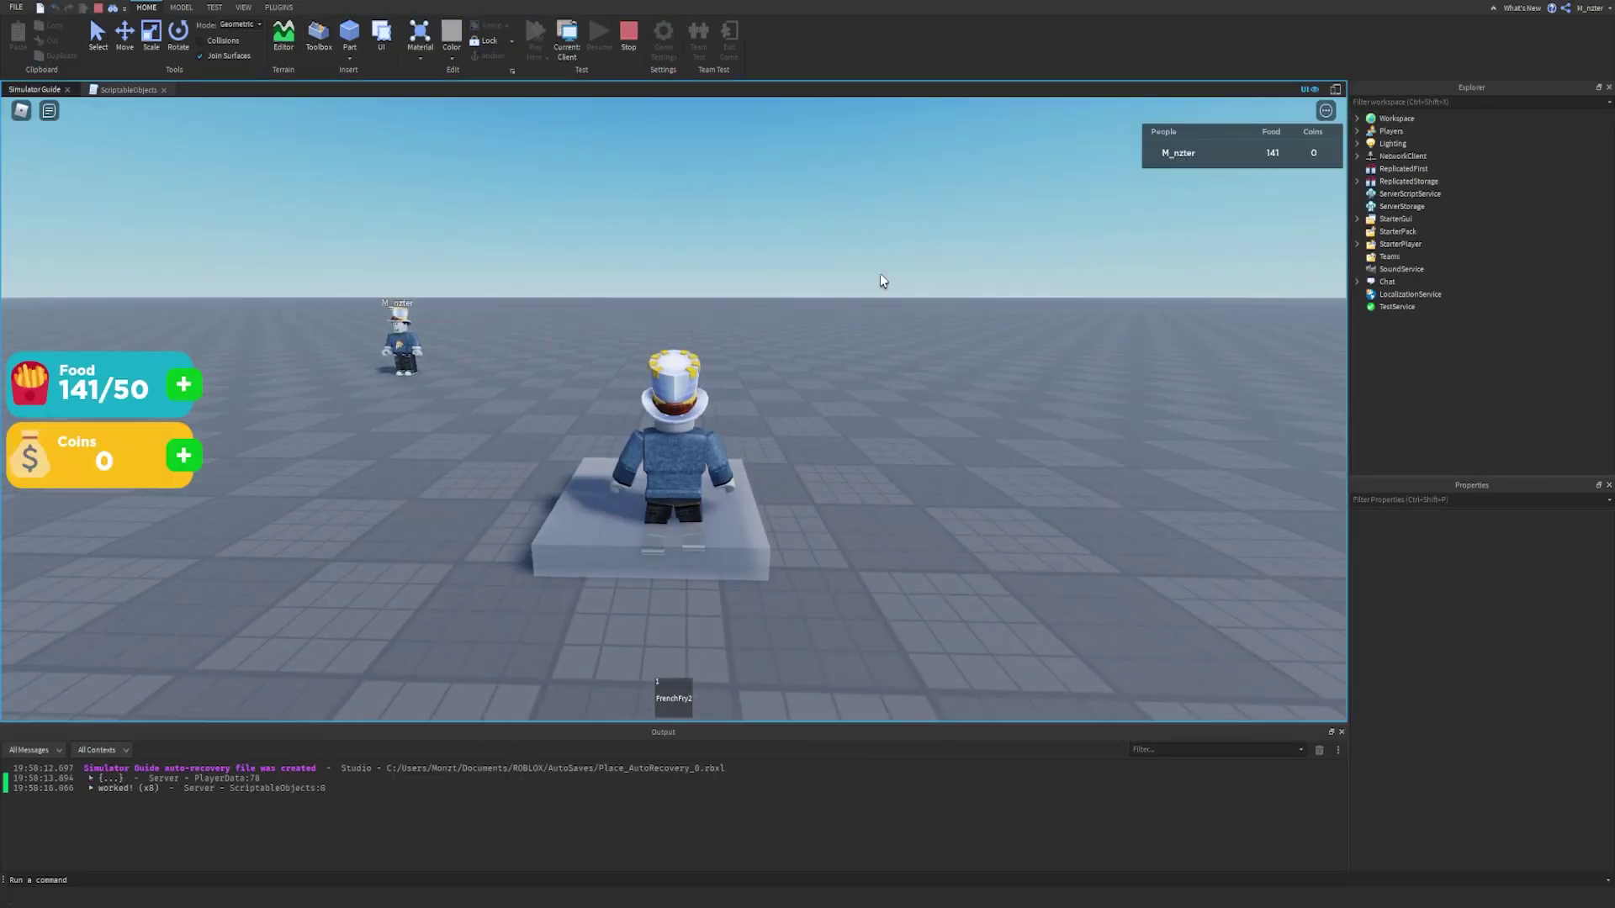
key("s")
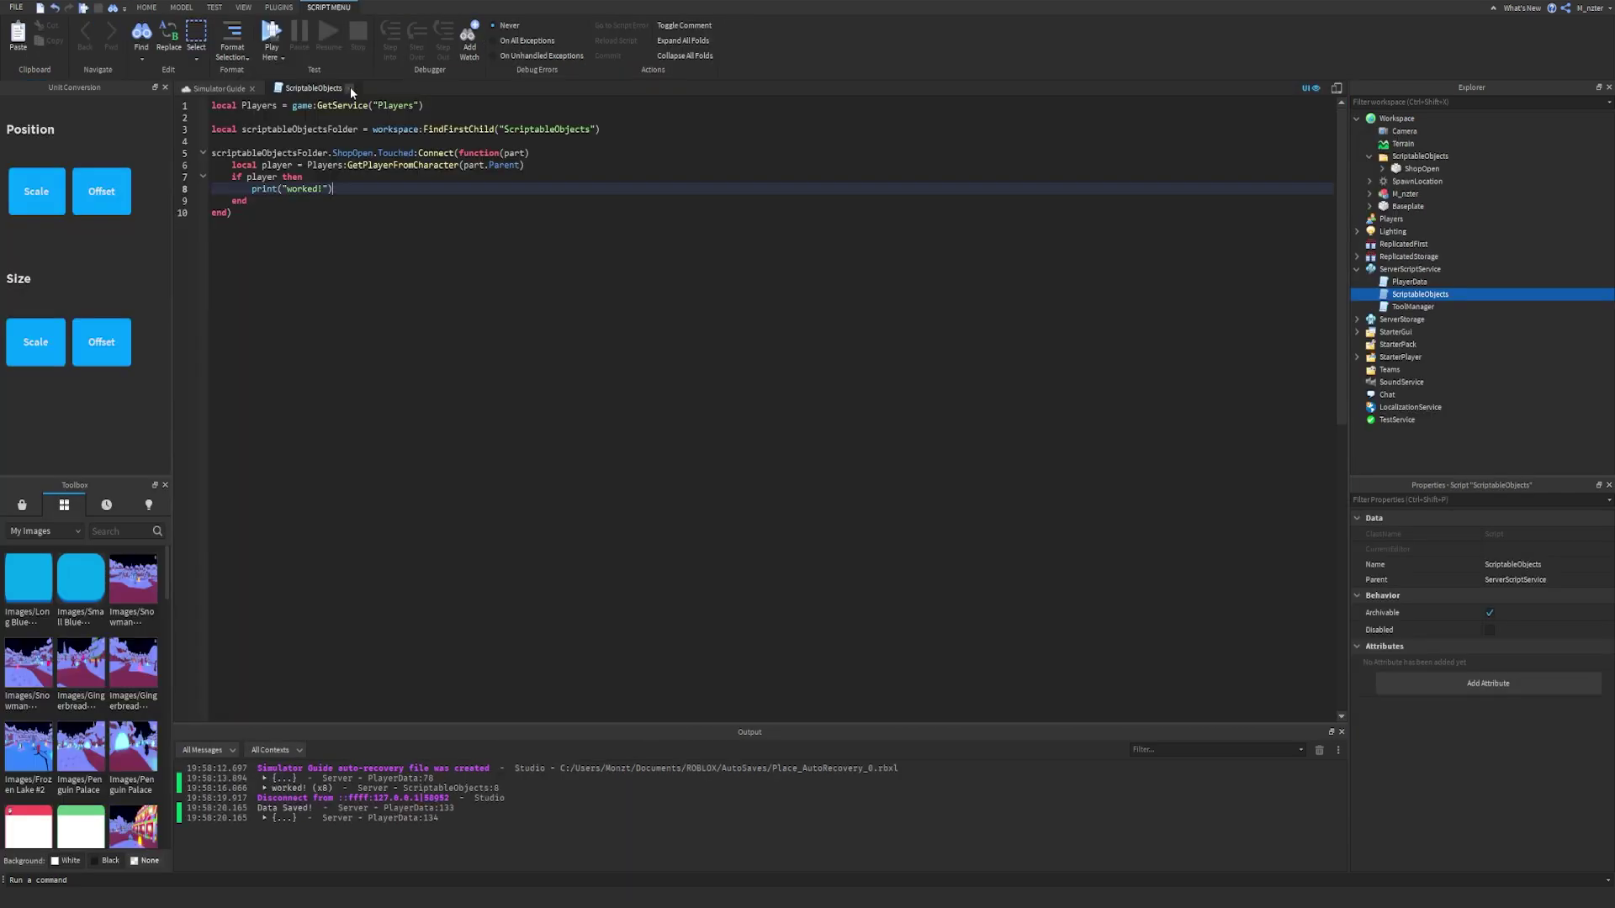
Close the script, add a ScreenGui to StarterGui and rename it ShopGUI.
left_click(349, 88)
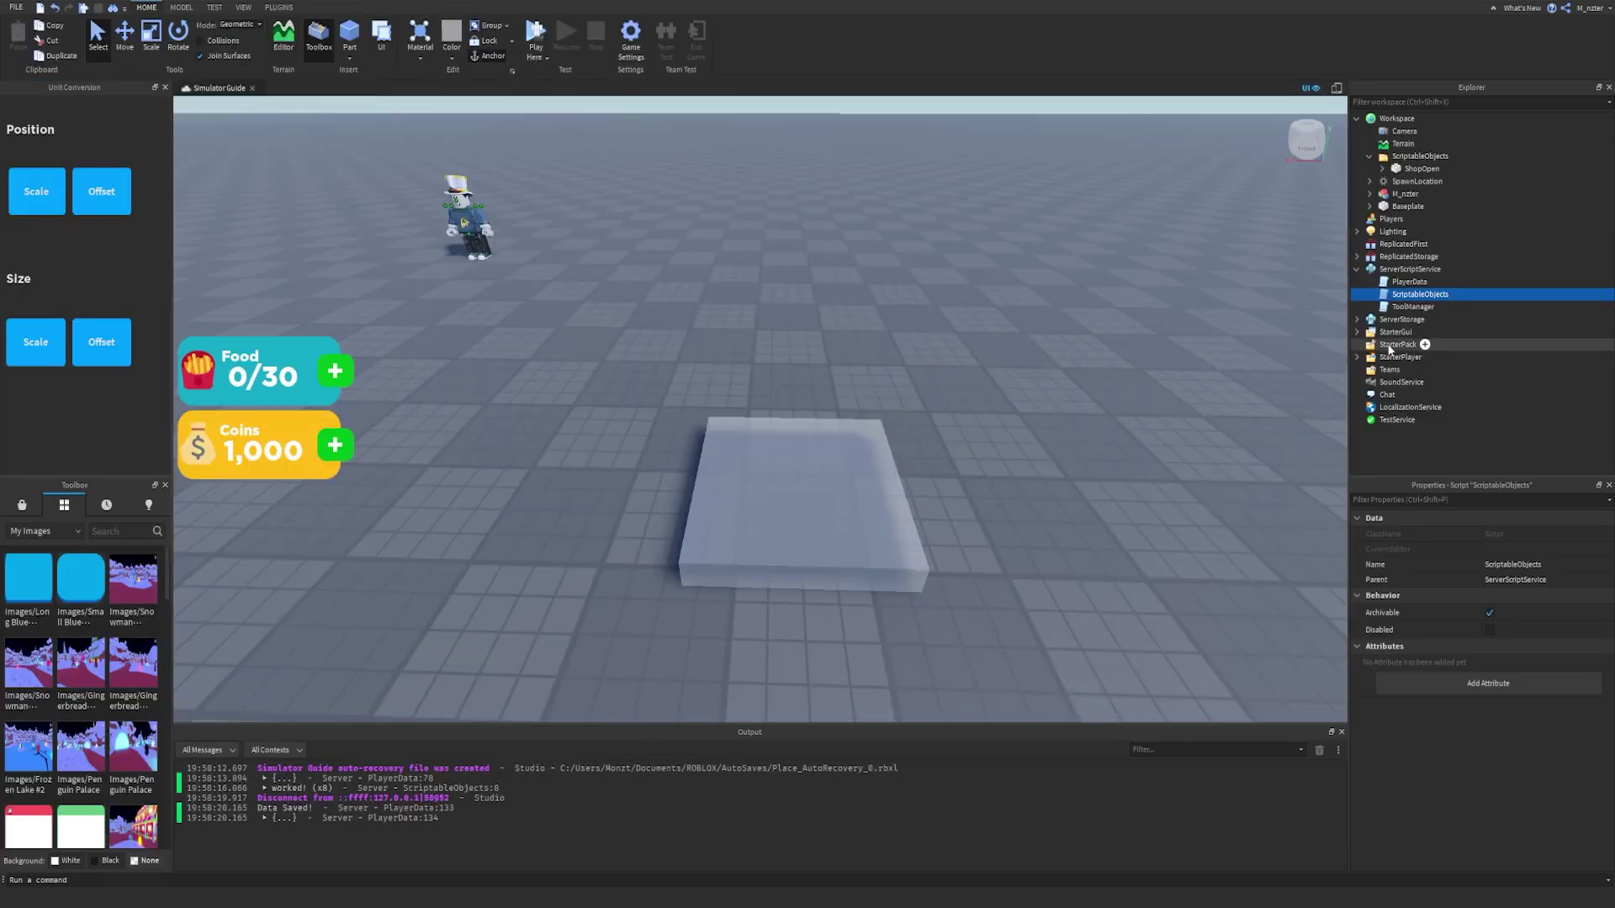
left_click(1358, 332)
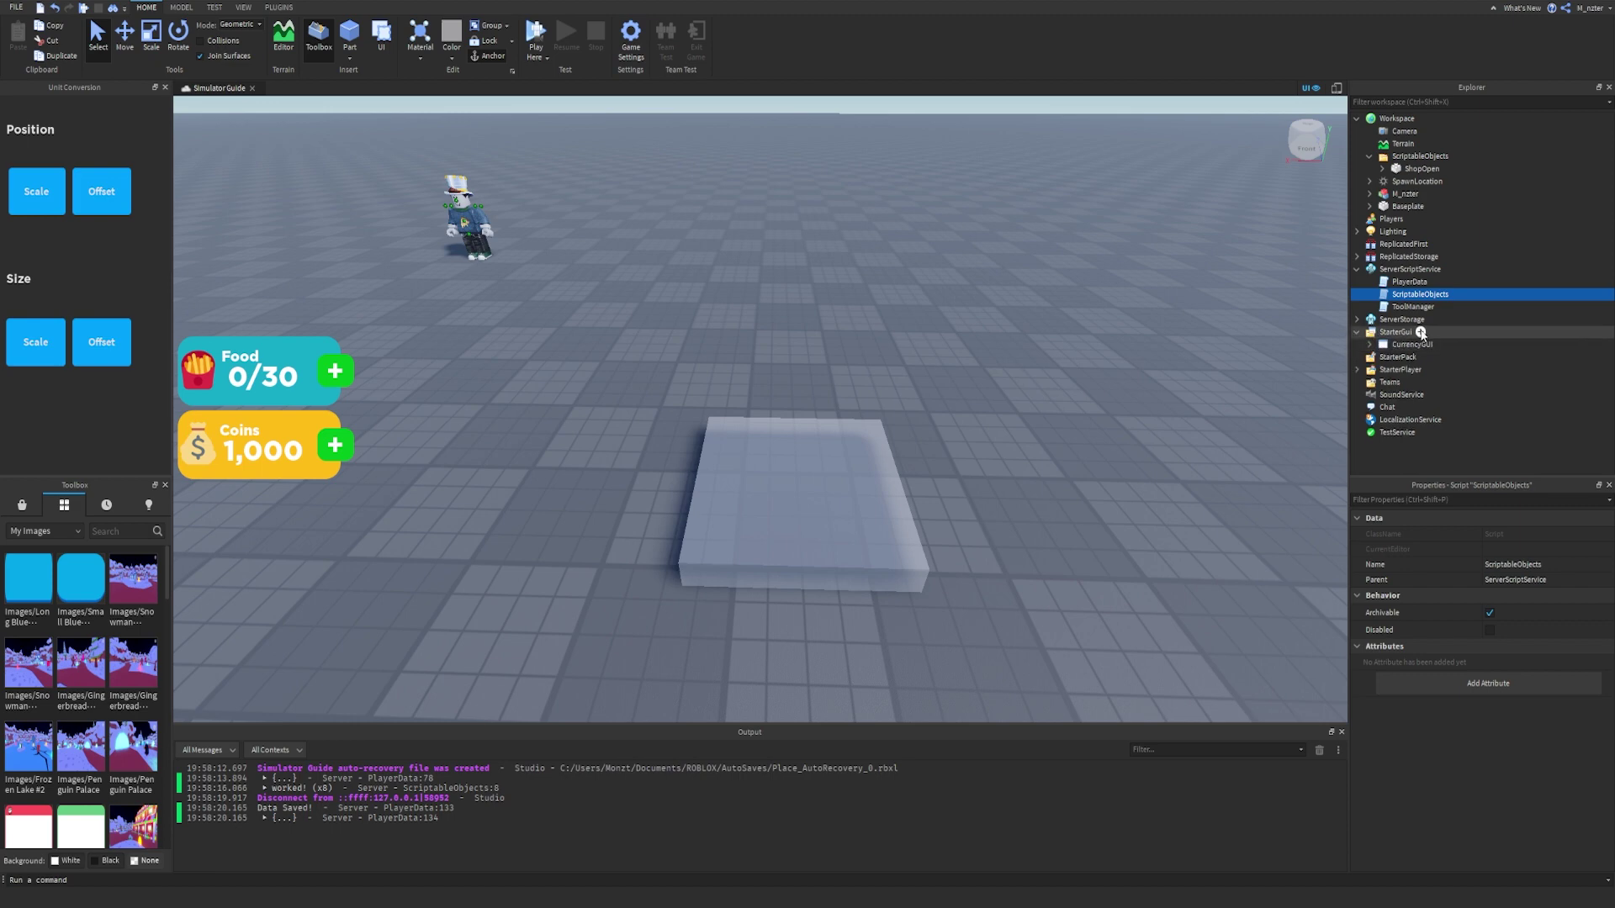
left_click(1421, 332)
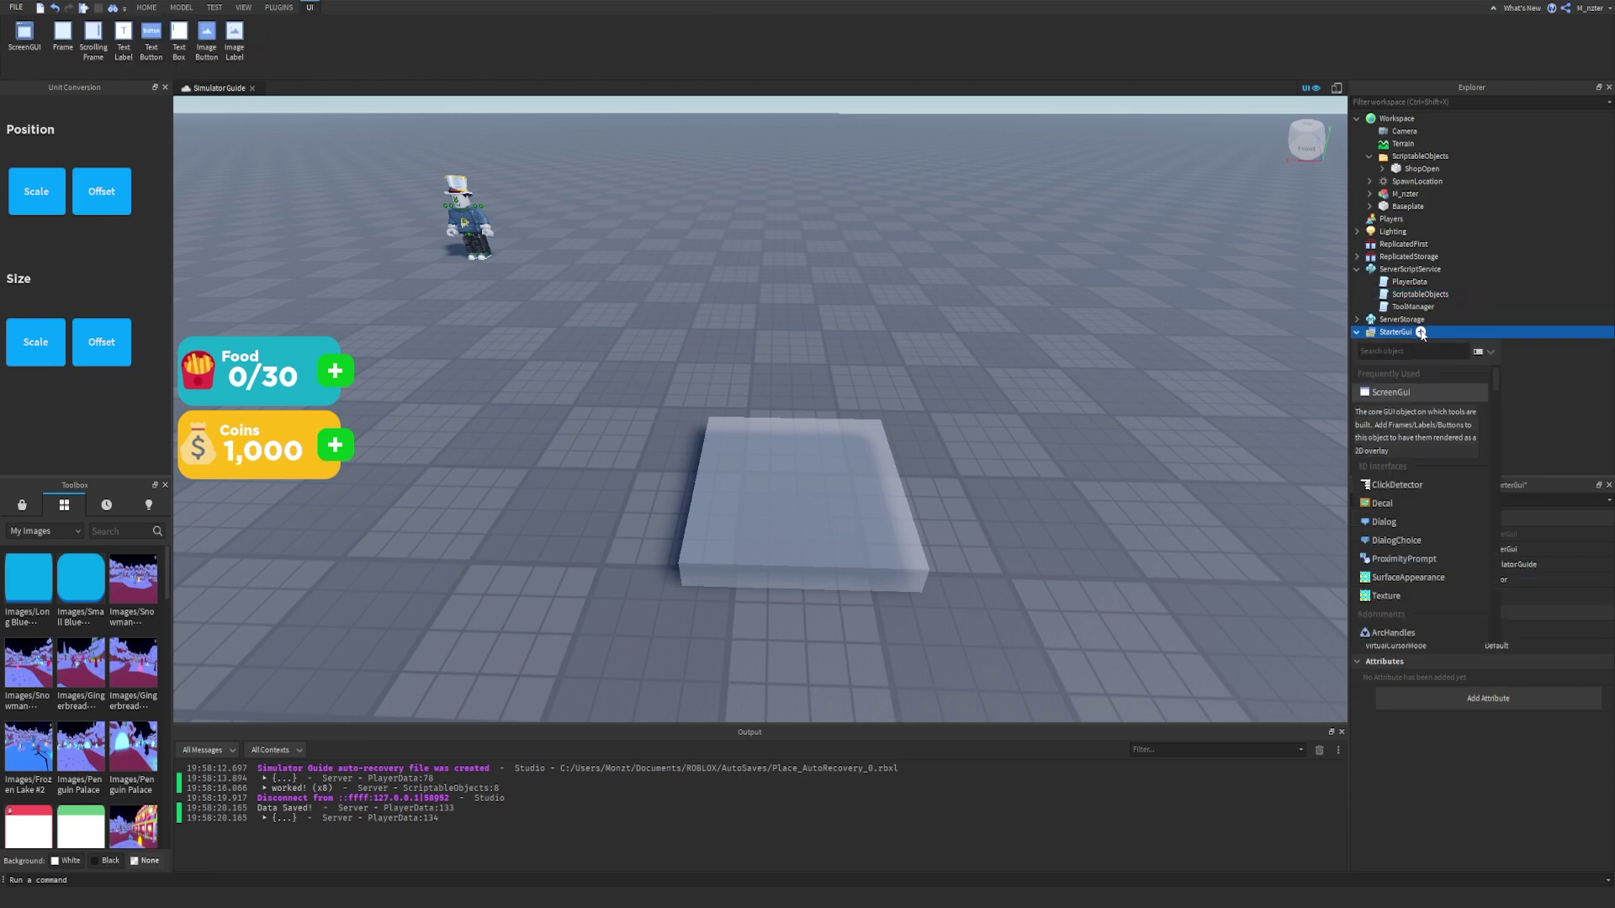
key("Return")
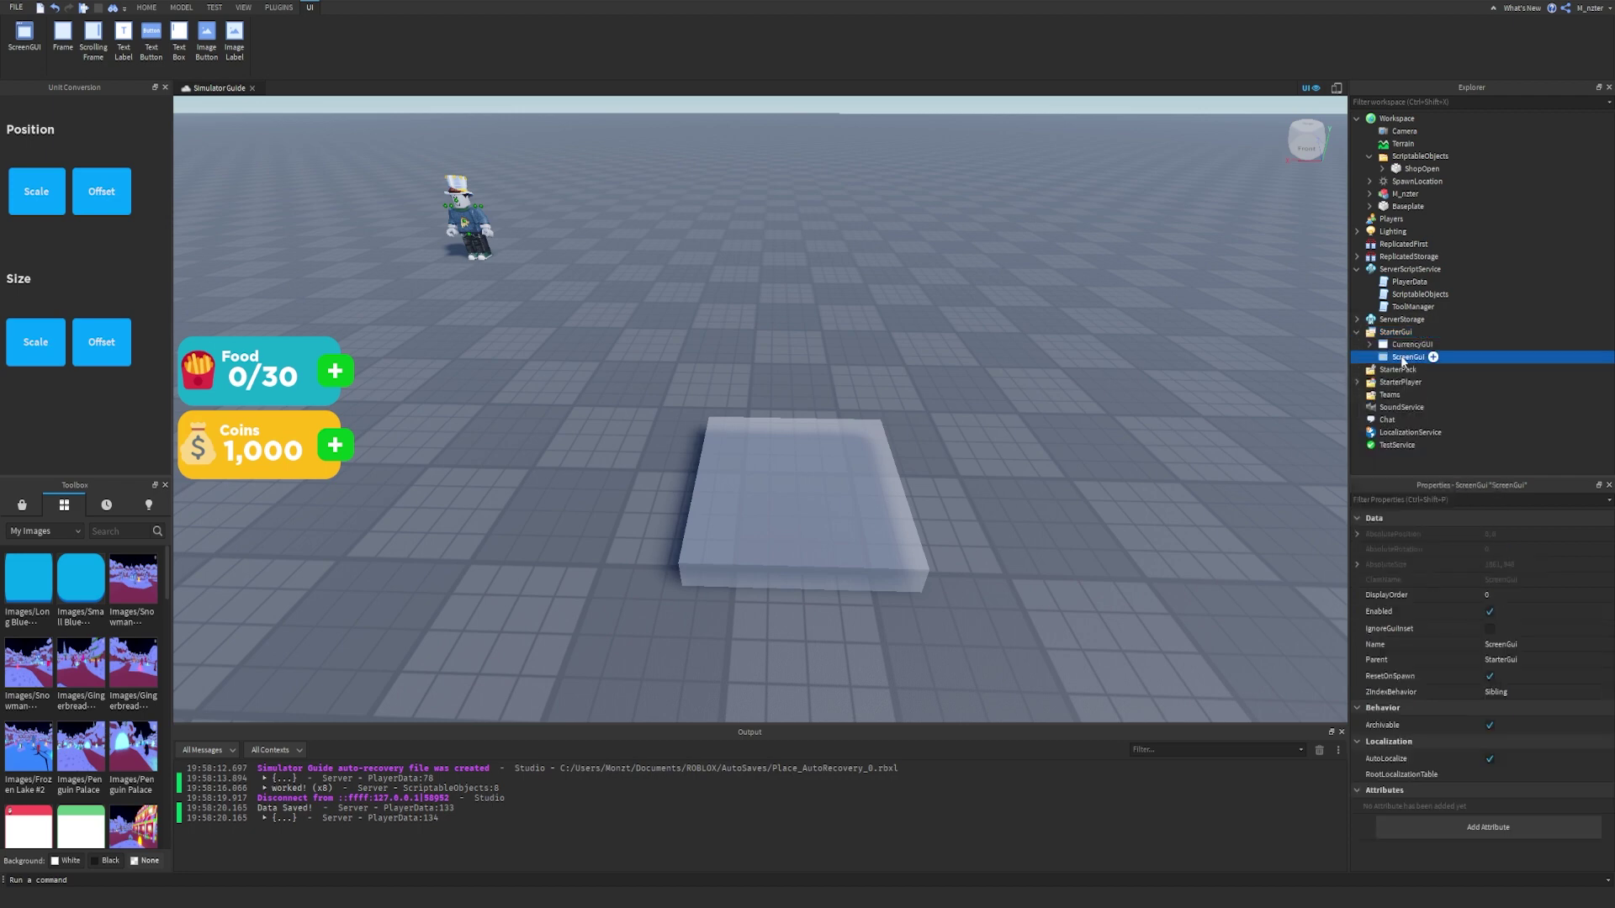
key("F2")
type("ShopGUI")
key("Return")
Add a Frame to ShopGUI, enlarge it to about 603 x 555 and move it near the viewport's centre.
left_click(1430, 357)
left_click(1434, 415)
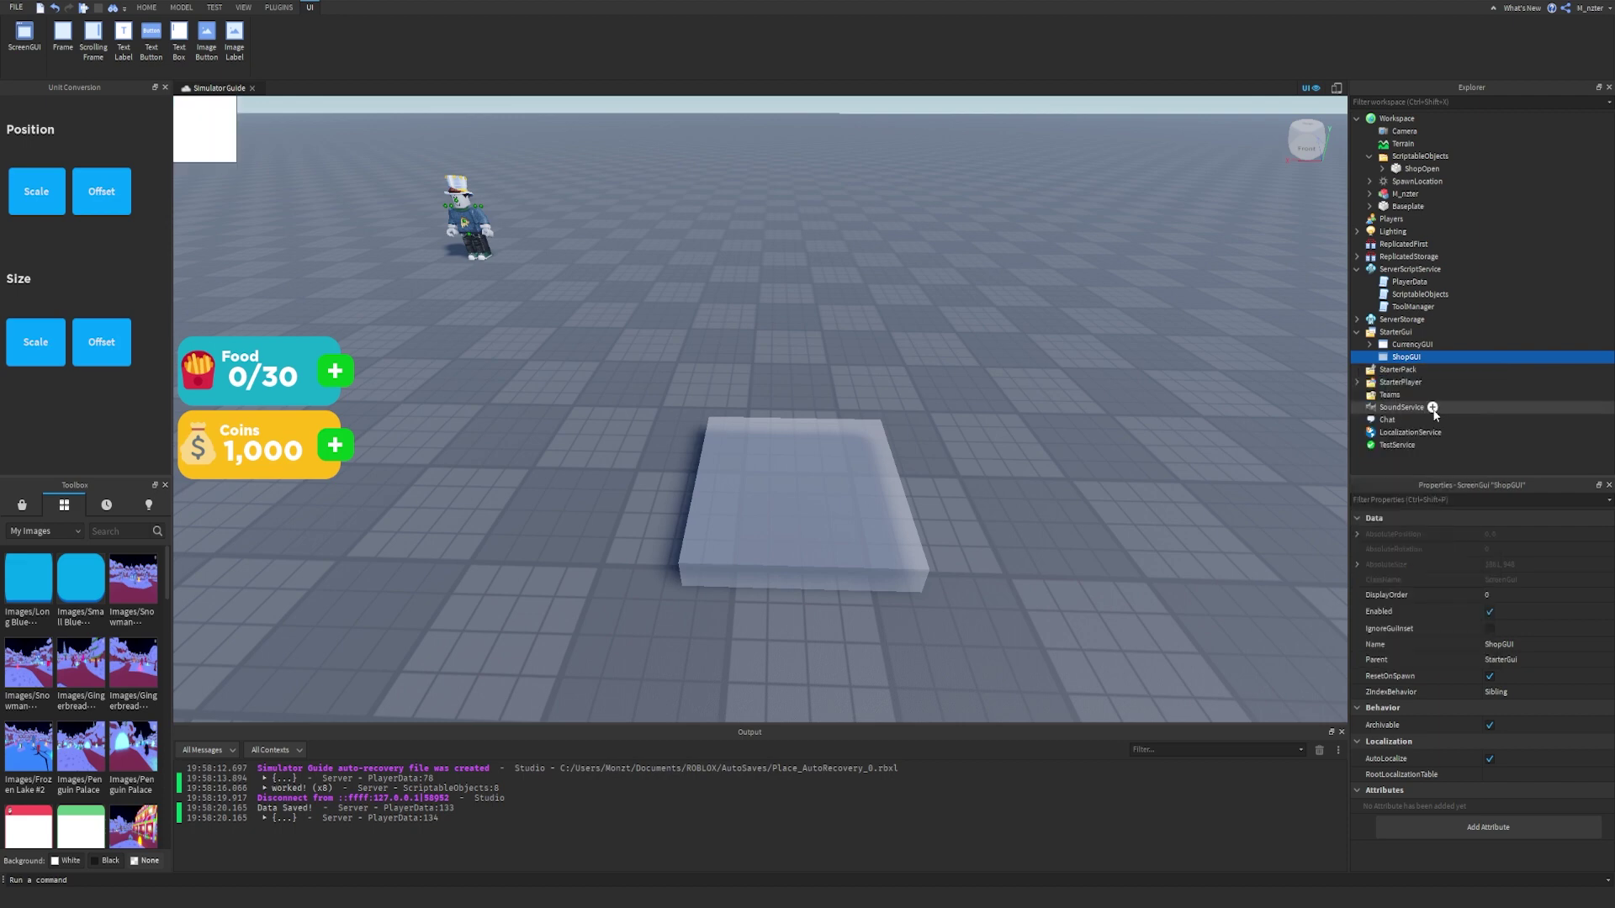
left_click_drag(220, 139, 981, 631)
left_click_drag(897, 522, 854, 492)
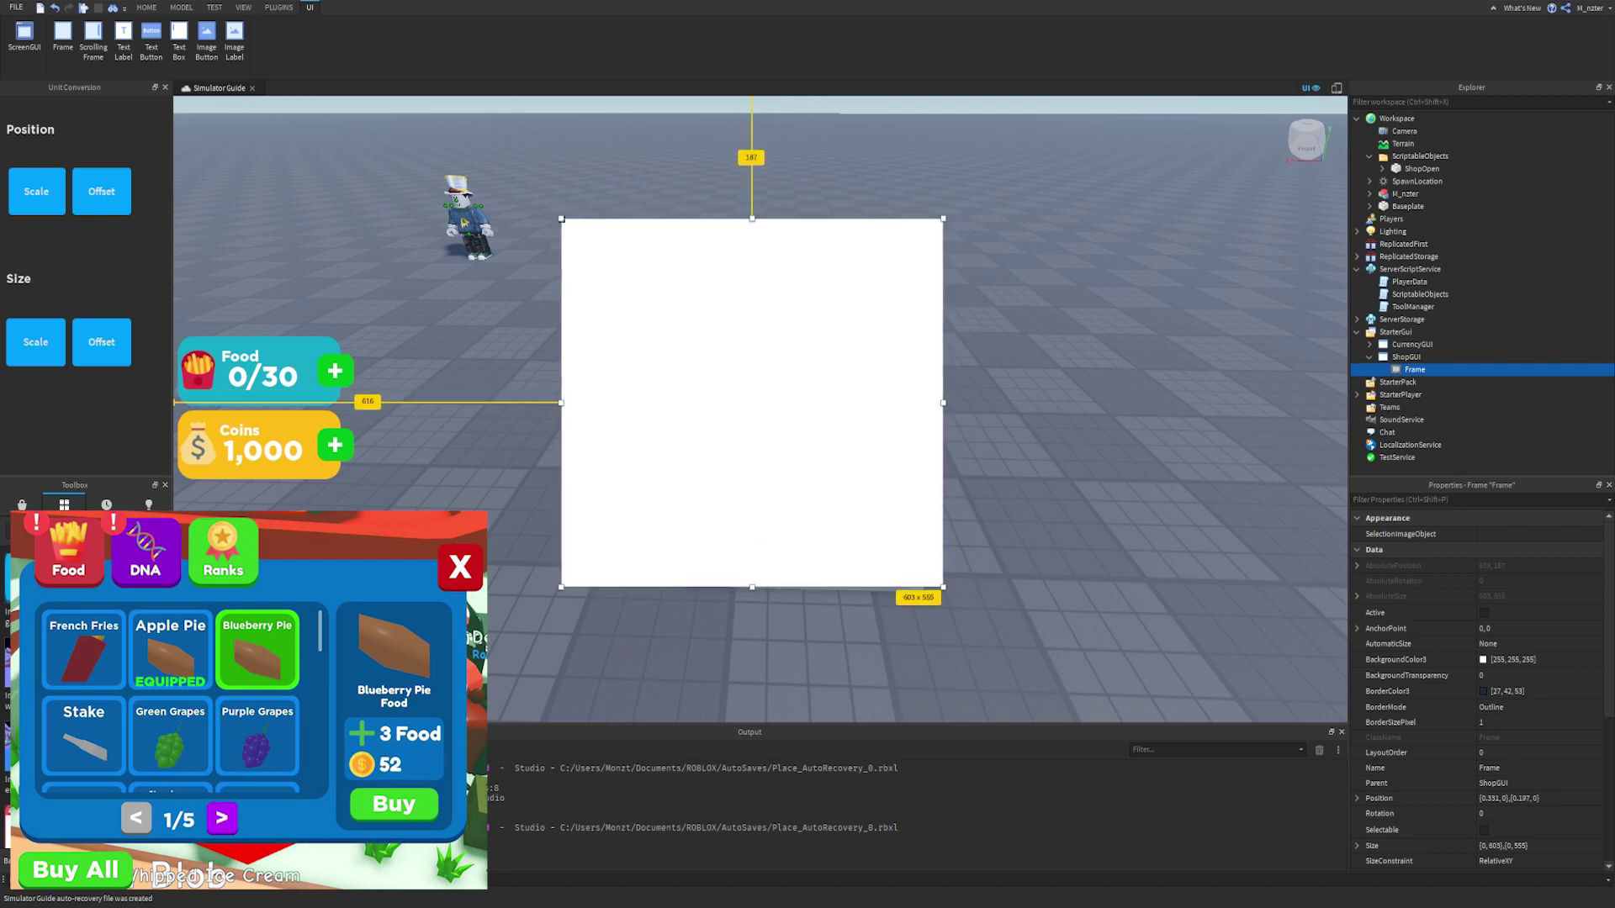
Reshape the frame into a wide rectangle of about 689 x 439 near the viewport's centre.
left_click_drag(760, 225, 769, 231)
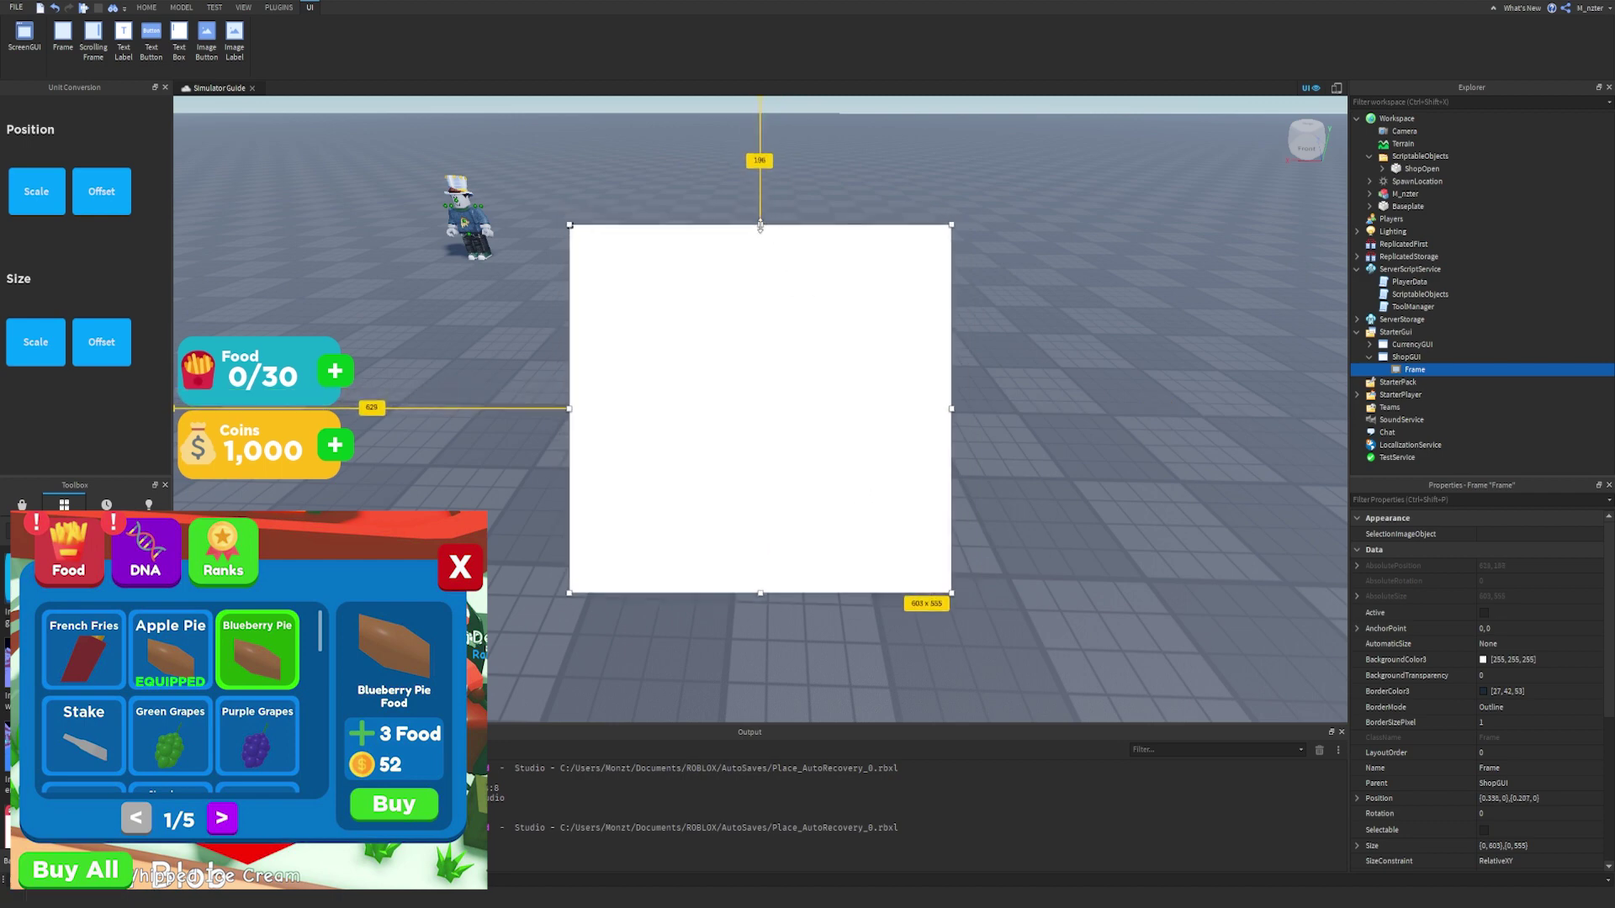
left_click_drag(760, 226, 762, 299)
mouse_move(801, 353)
left_mouse_down()
mouse_move(793, 313)
mouse_move(794, 341)
left_mouse_up()
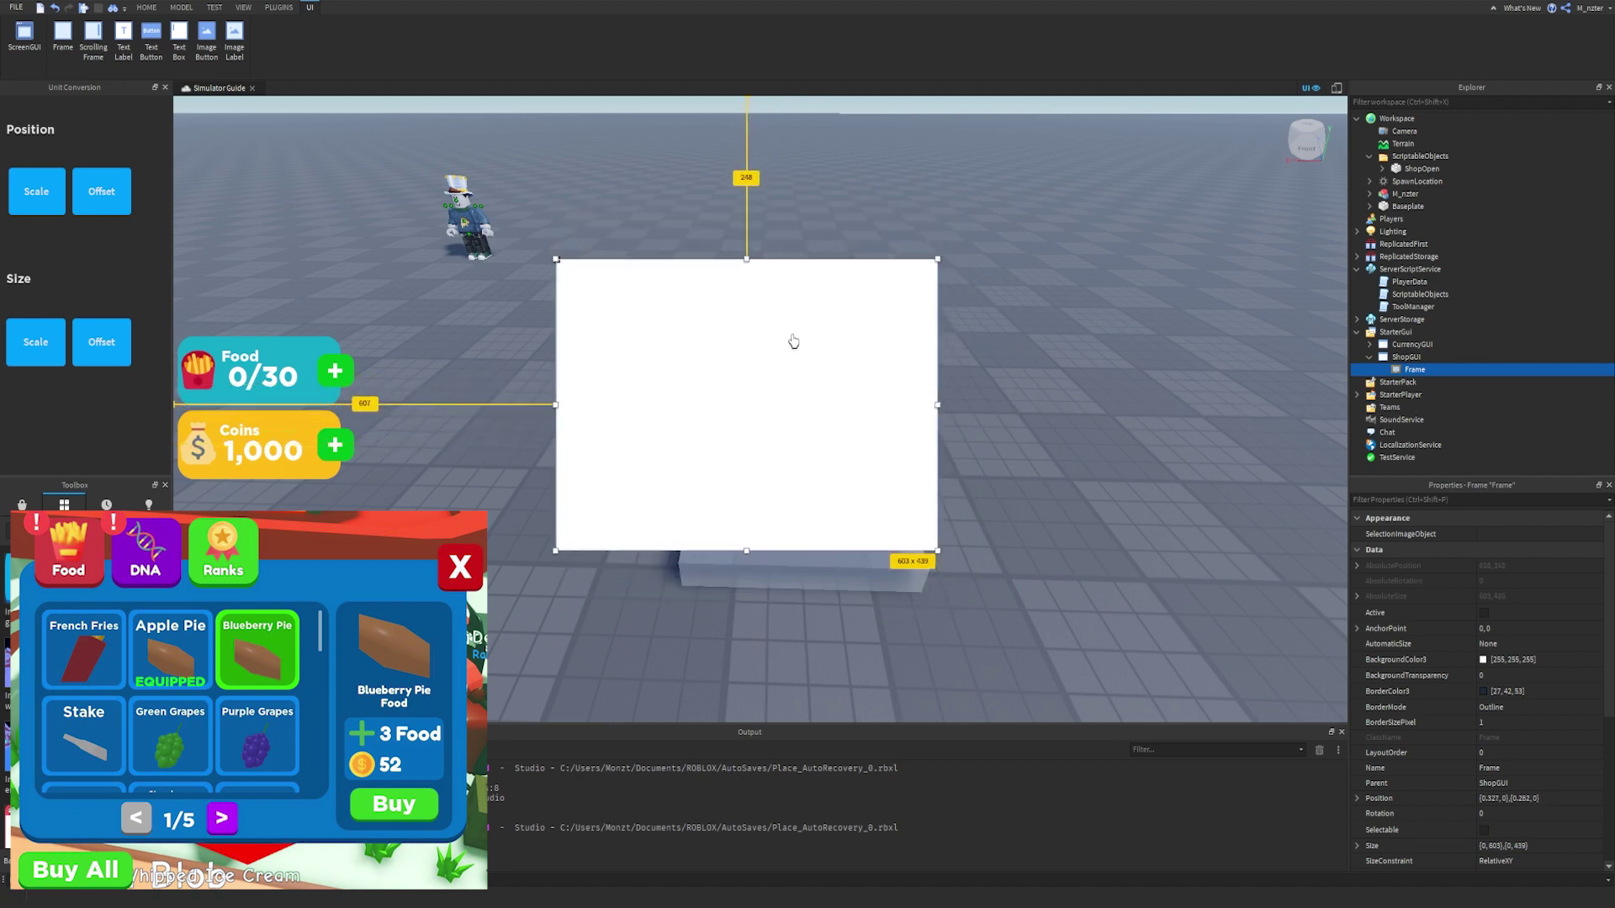
mouse_move(938, 404)
left_mouse_down()
mouse_move(994, 404)
mouse_move(913, 413)
left_mouse_up()
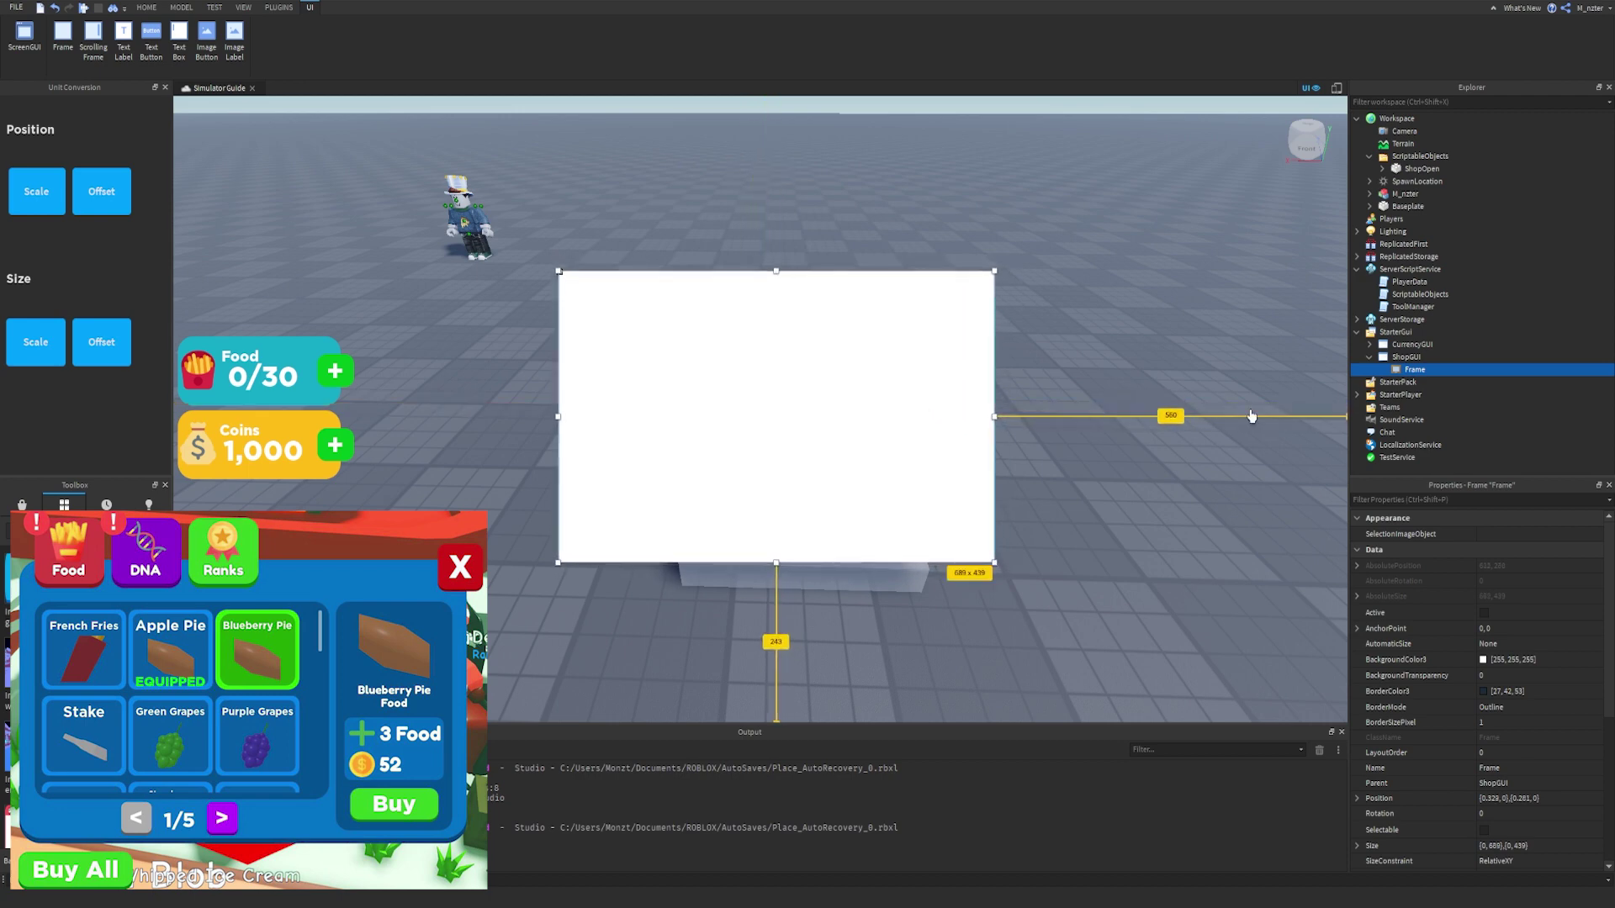
Set the frame's AnchorPoint to 0.5, 0.5, filtering its properties by "po".
left_click(1430, 499)
type("po")
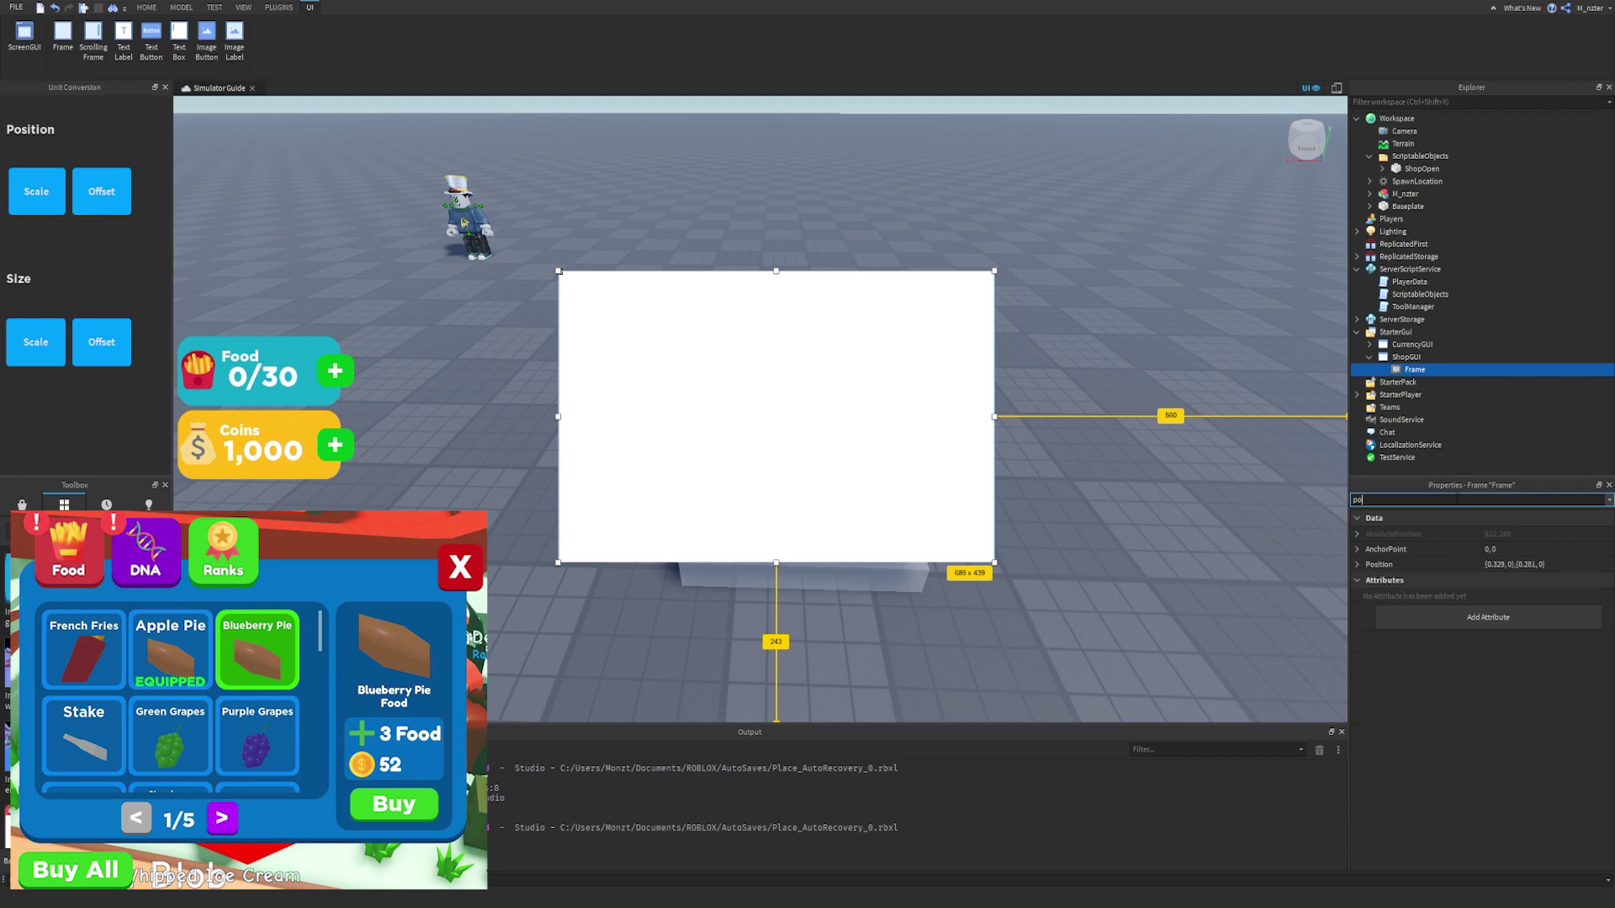
left_click(1515, 551)
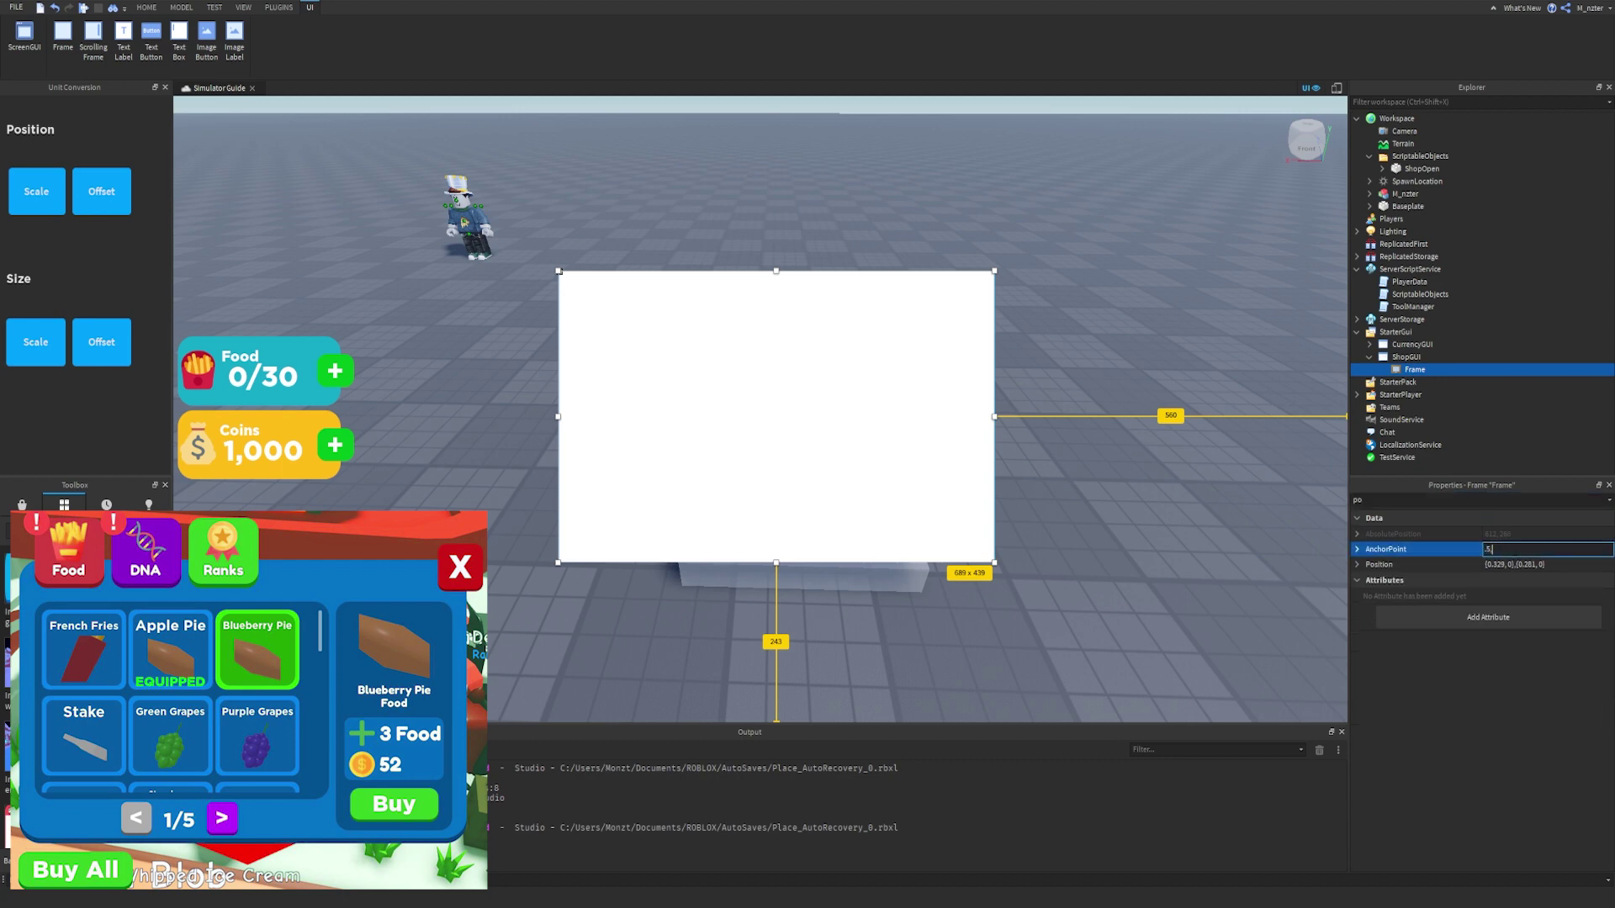
key("Return")
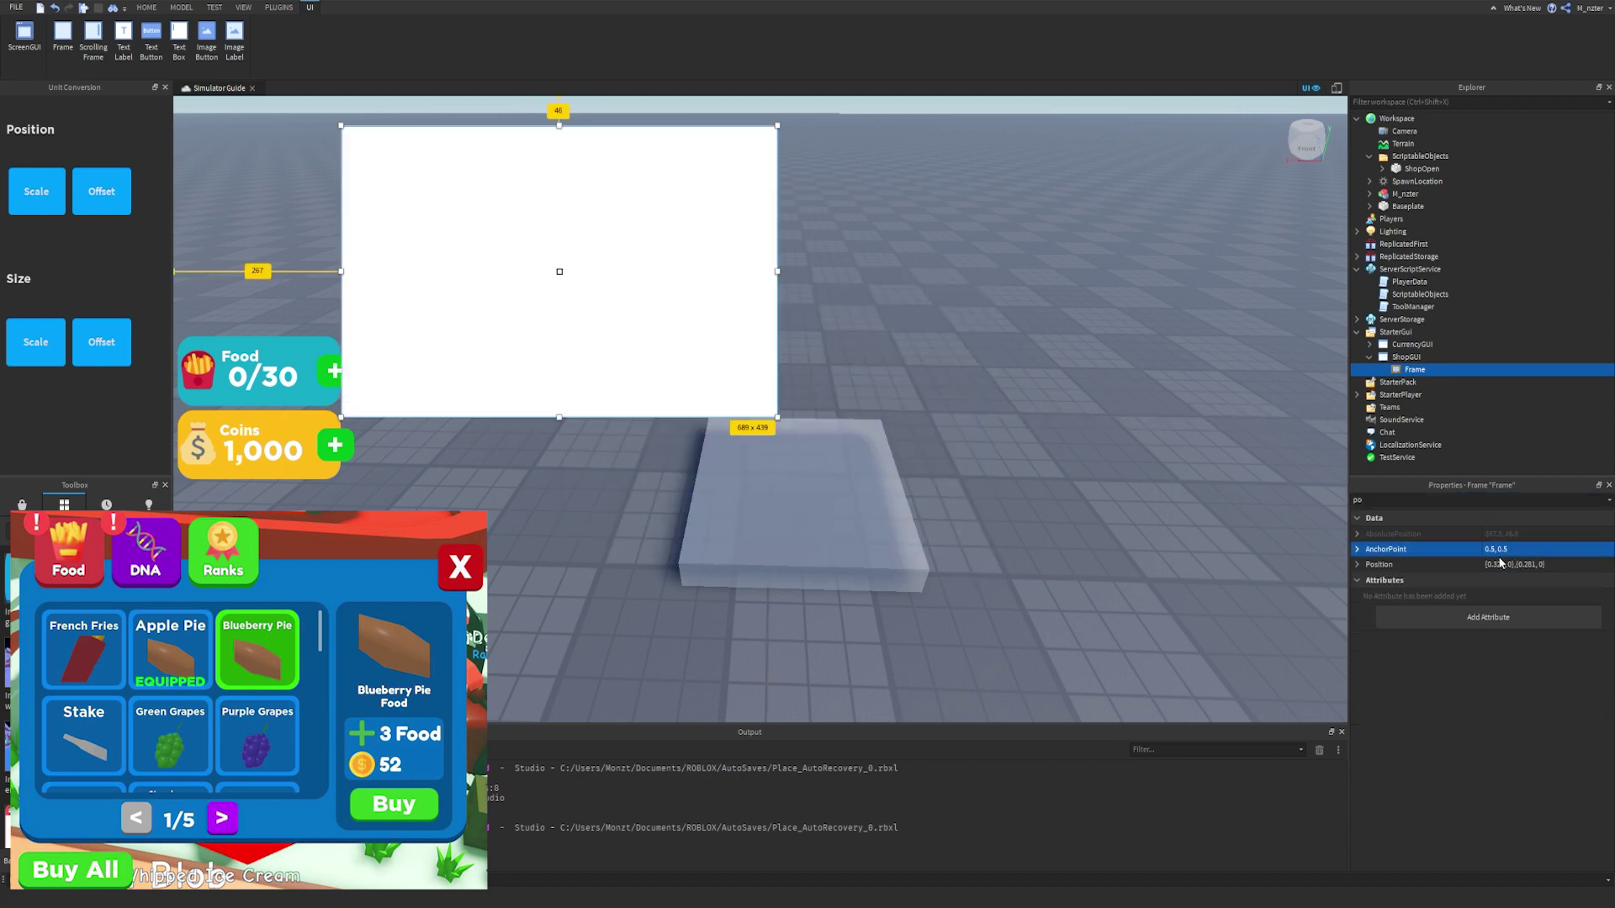
Centre the frame on screen by setting its Position to {0.5, 0},{0.5, 0}.
left_click(1501, 563)
double_click(1499, 564)
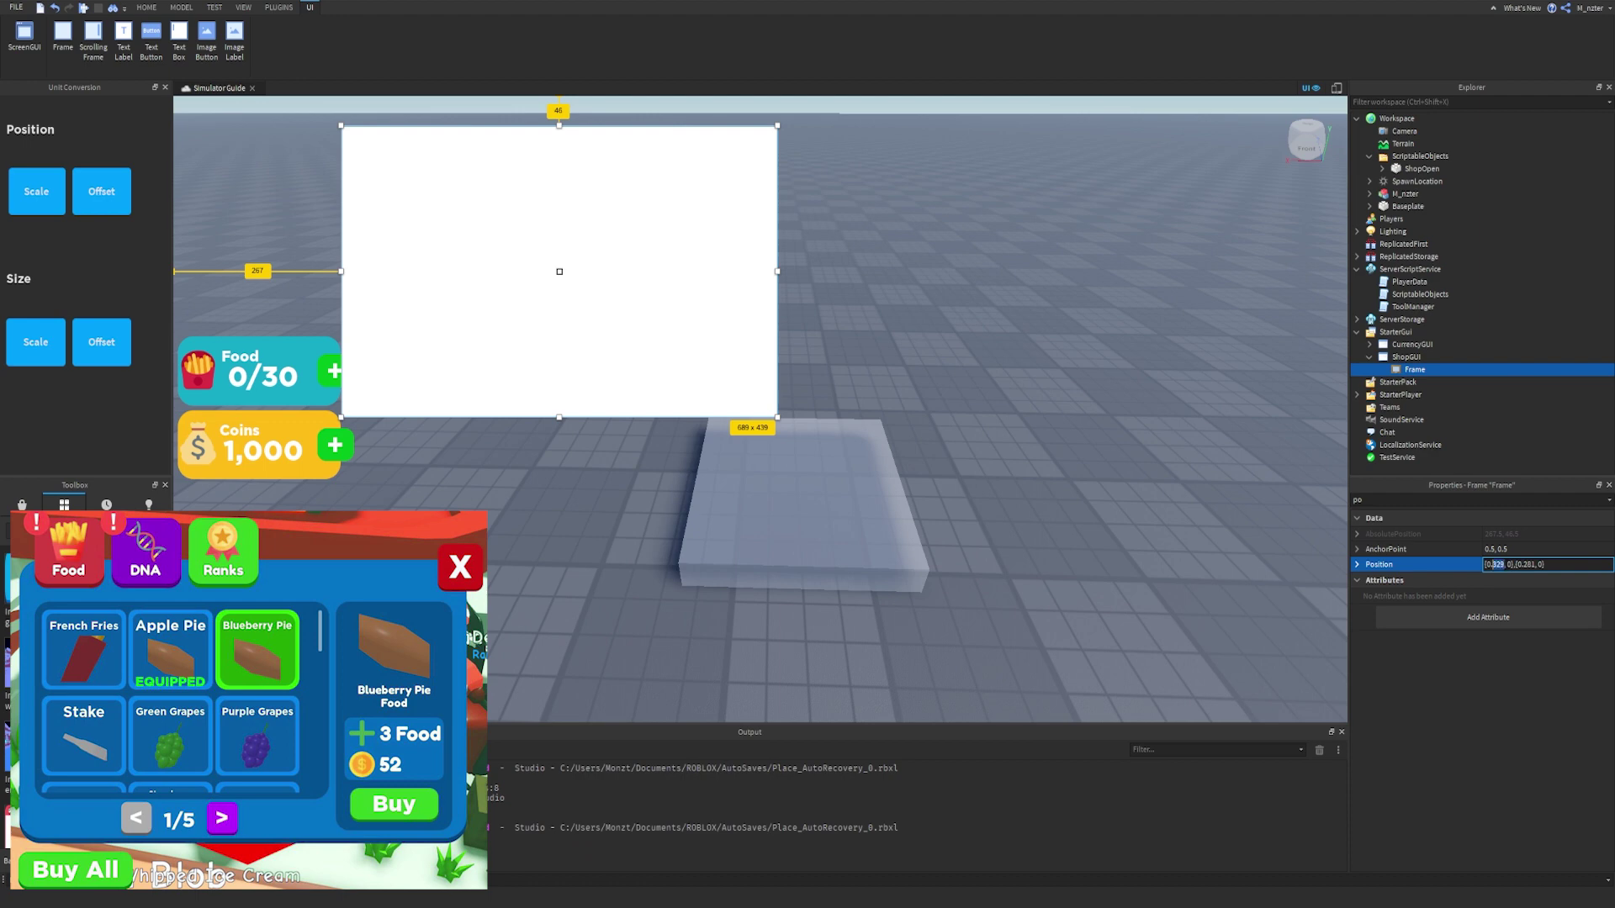
type("8")
double_click(1518, 564)
type("5")
key("Return")
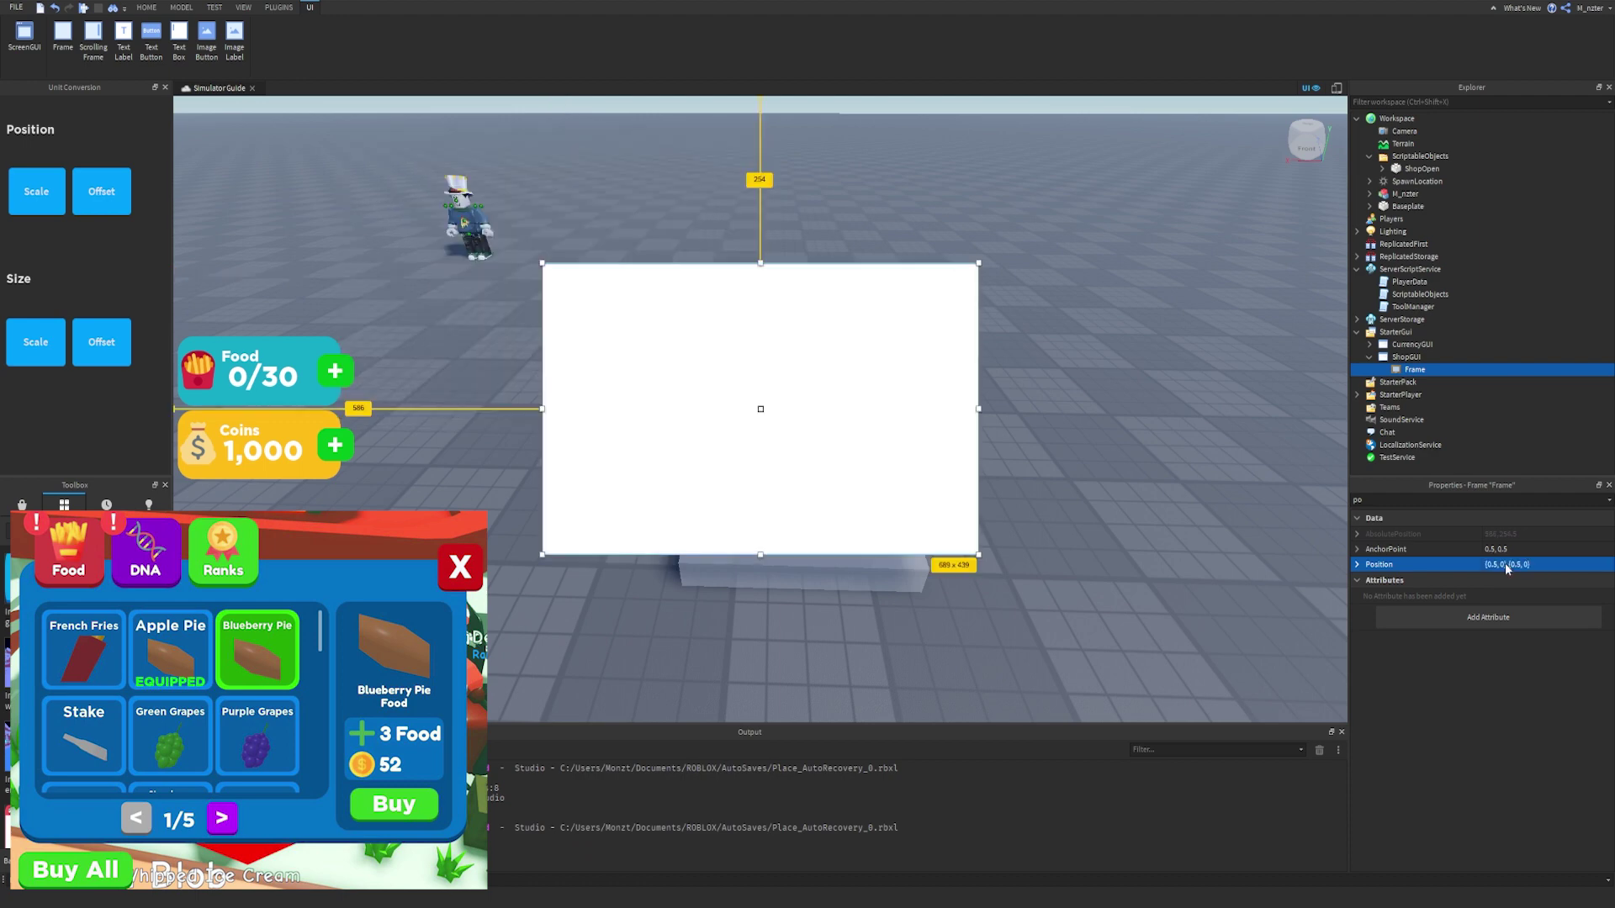
Convert the frame's size from offset to scale units, filtering its properties by "size".
left_click(1369, 500)
key("BackSpace")
key("BackSpace")
type("size")
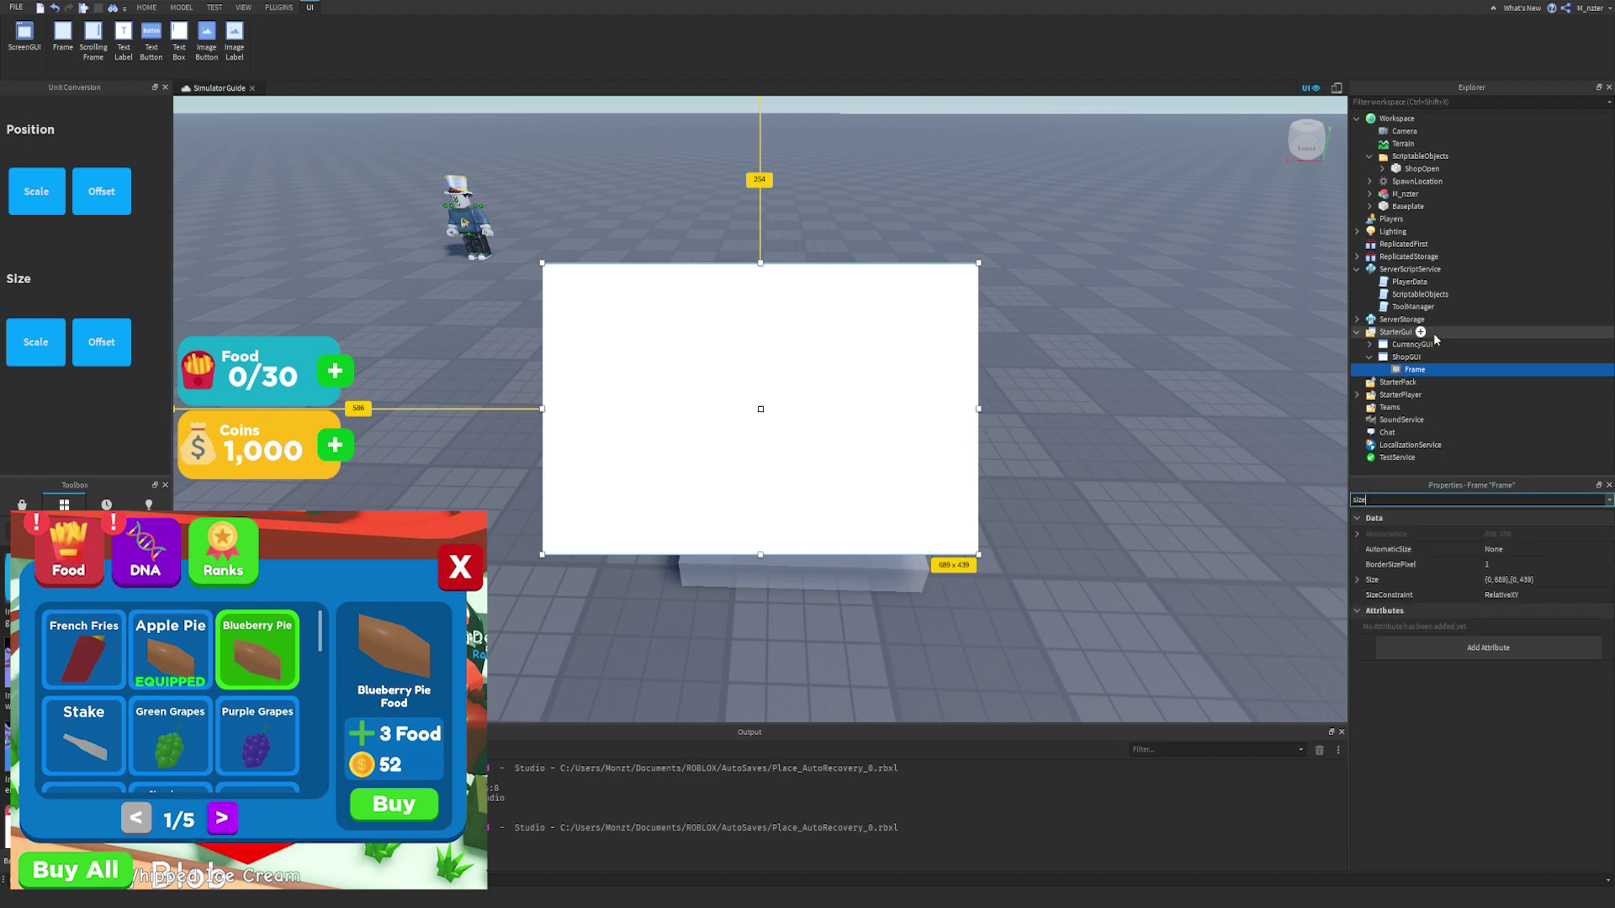
left_click(67, 345)
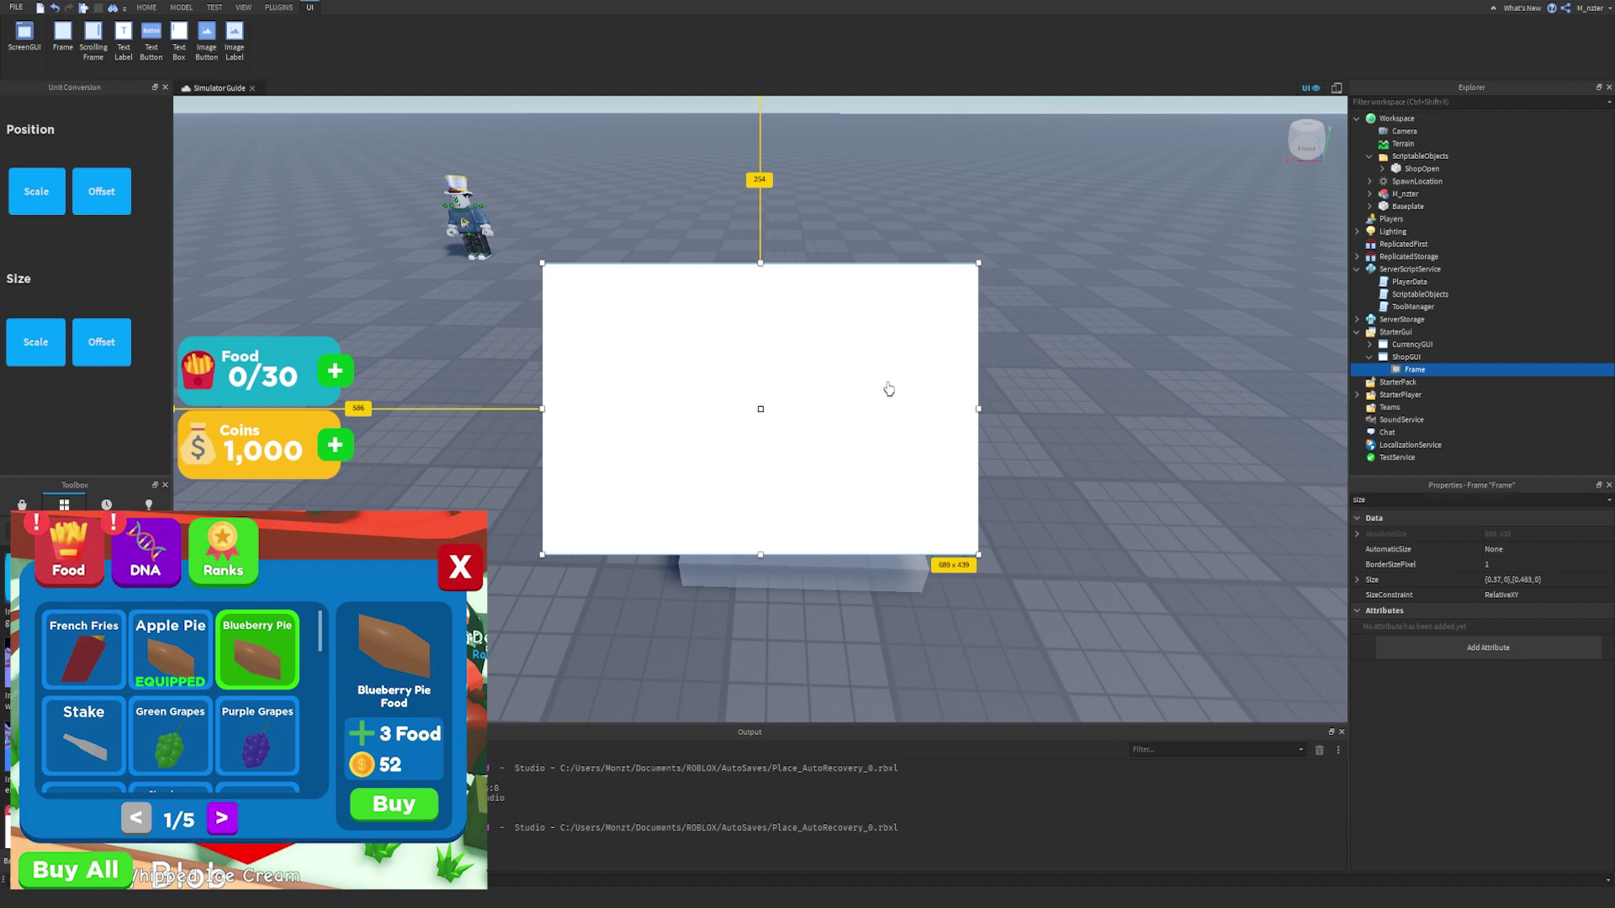
Set the frame's BackgroundColor3 to bright blue (2, 124, 255), filtering its properties by "bac".
right_click_drag(1280, 425, 1317, 433)
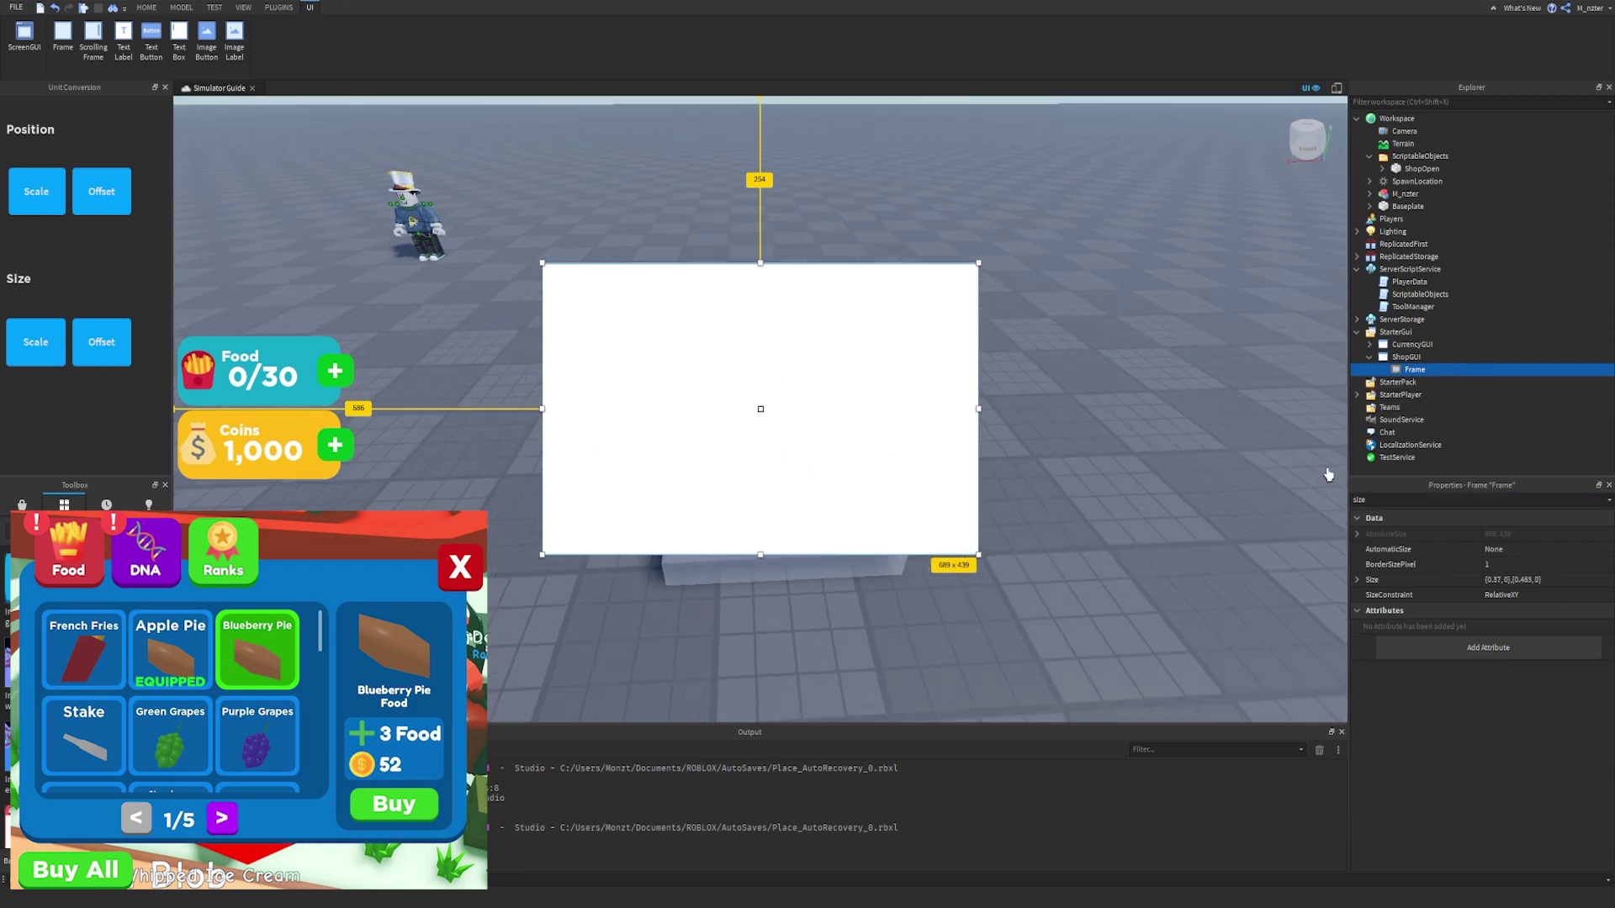
double_click(1359, 499)
type("bac")
left_click(1489, 535)
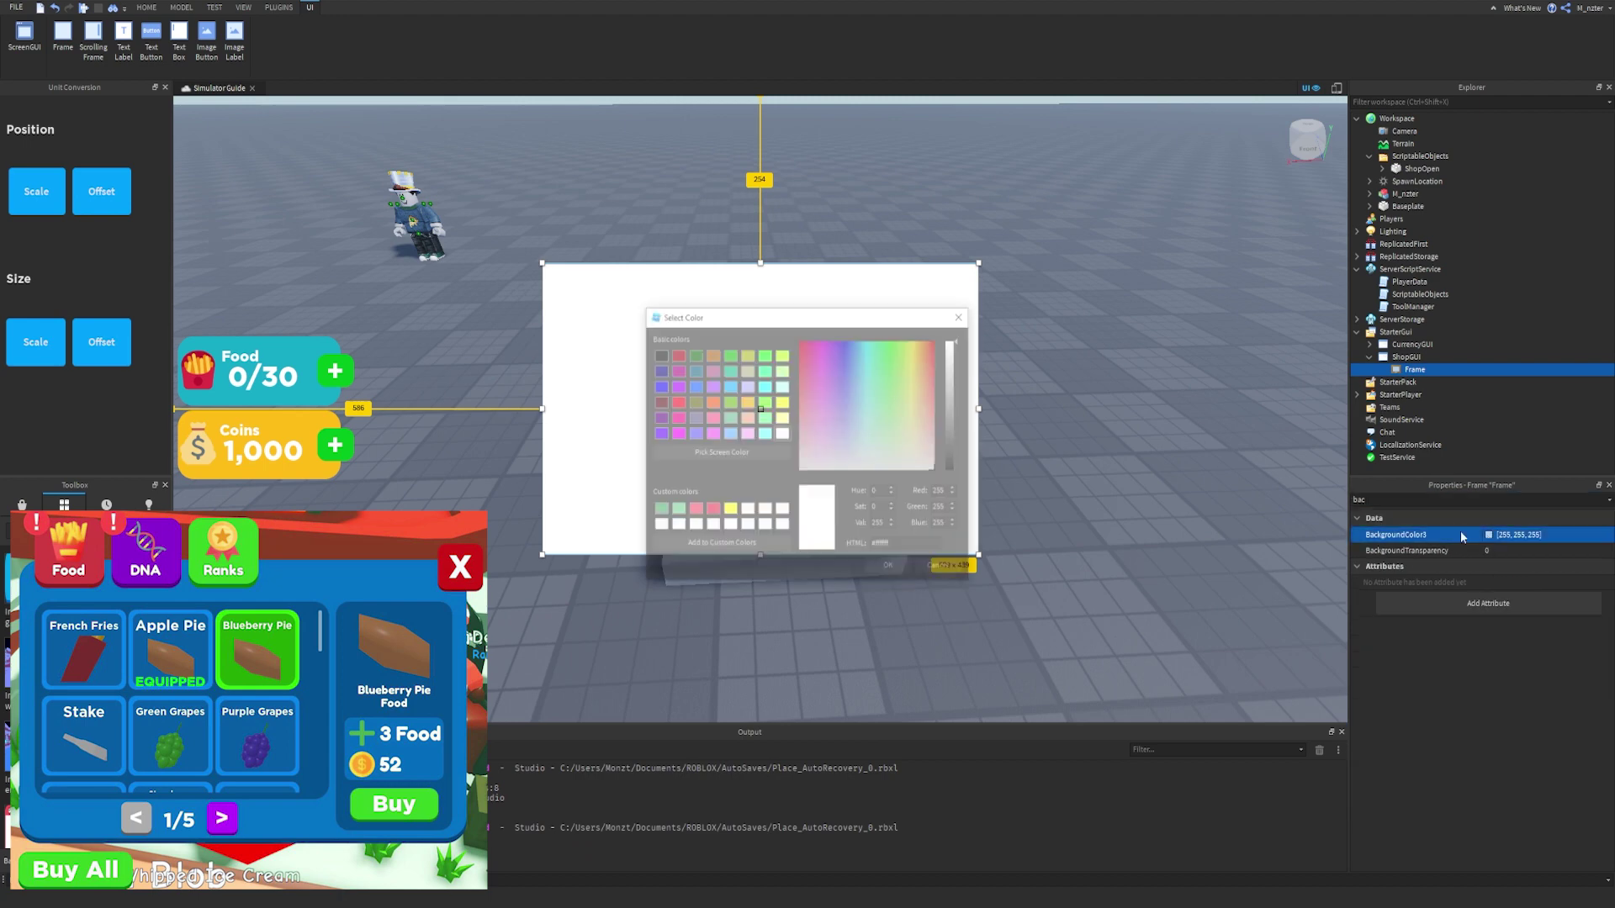
left_click_drag(846, 372, 856, 340)
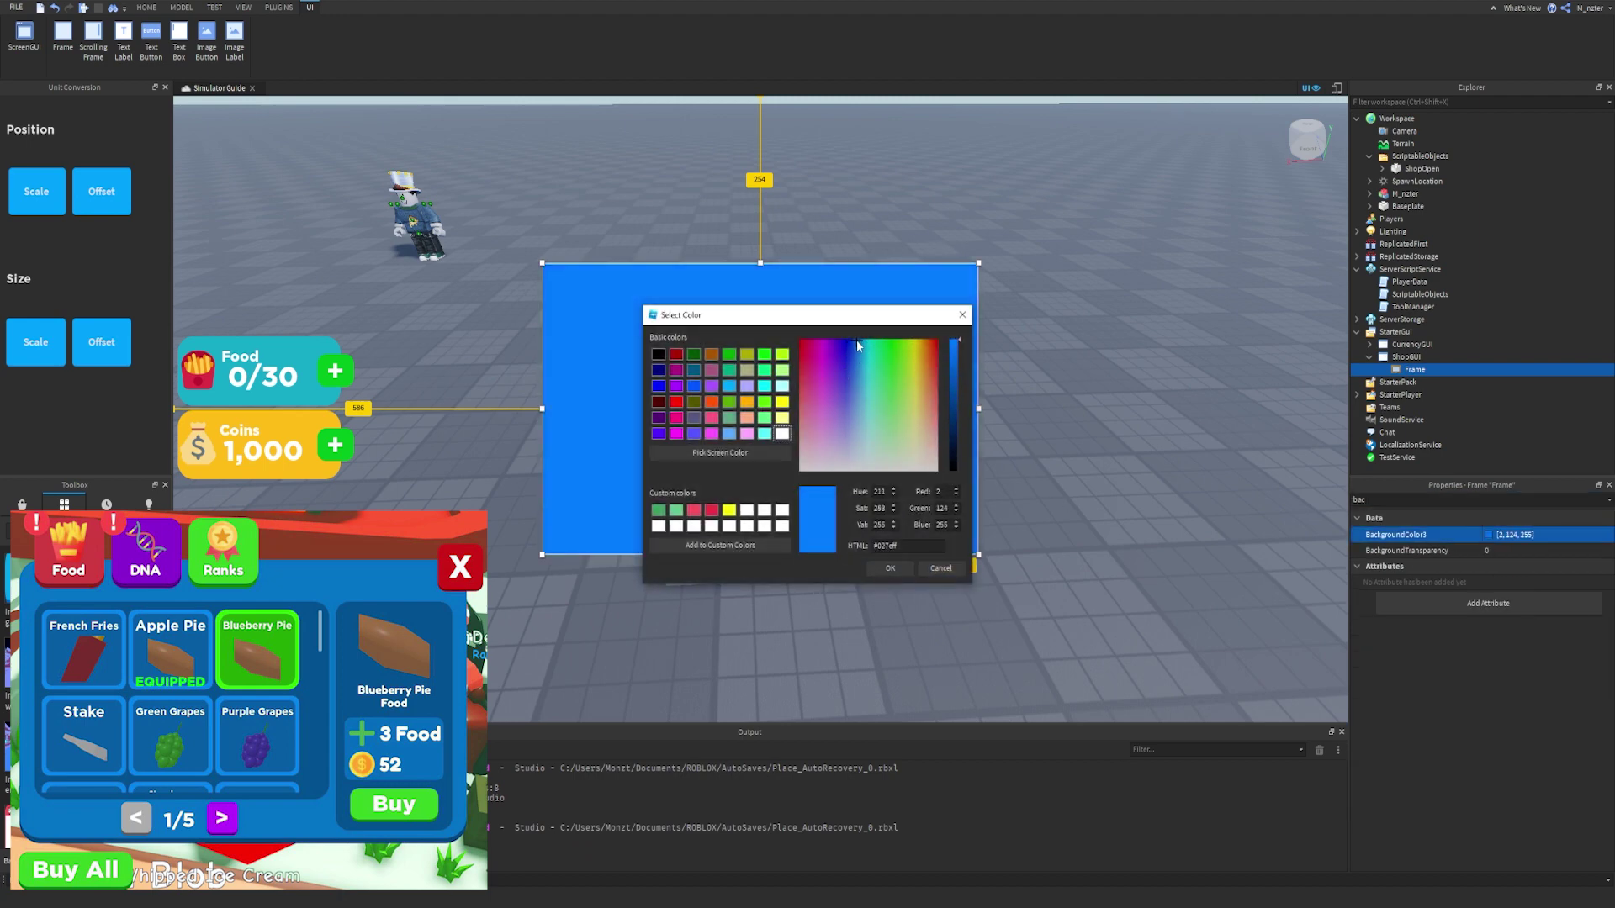
left_click(892, 568)
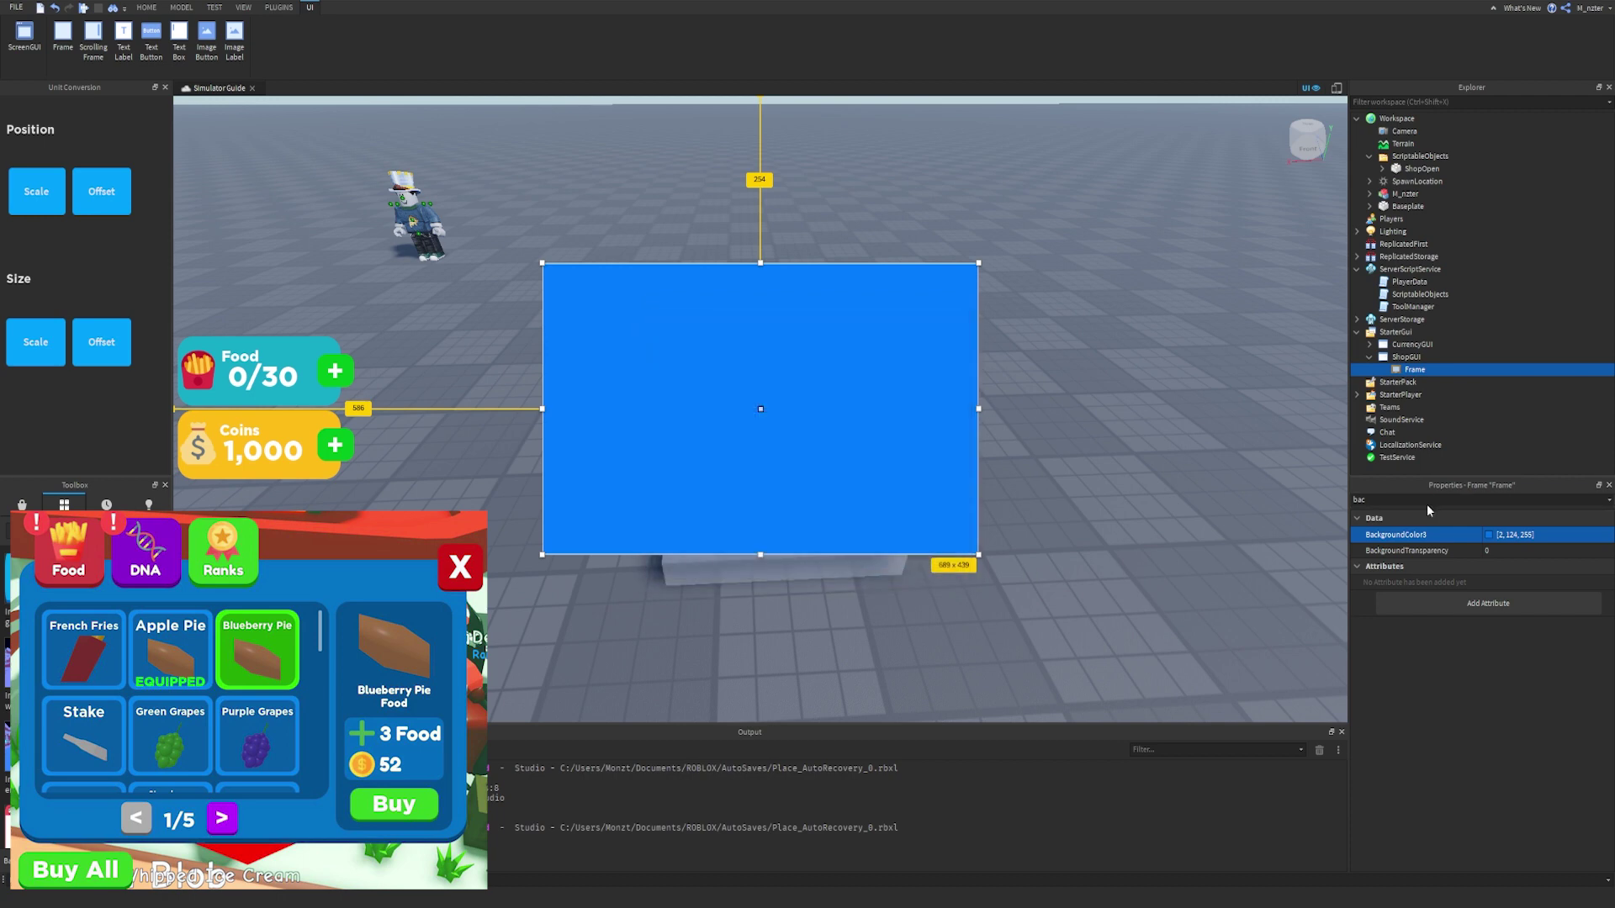
Add a UICorner object inside the frame, searching the insertable objects for "uic".
left_click(1434, 370)
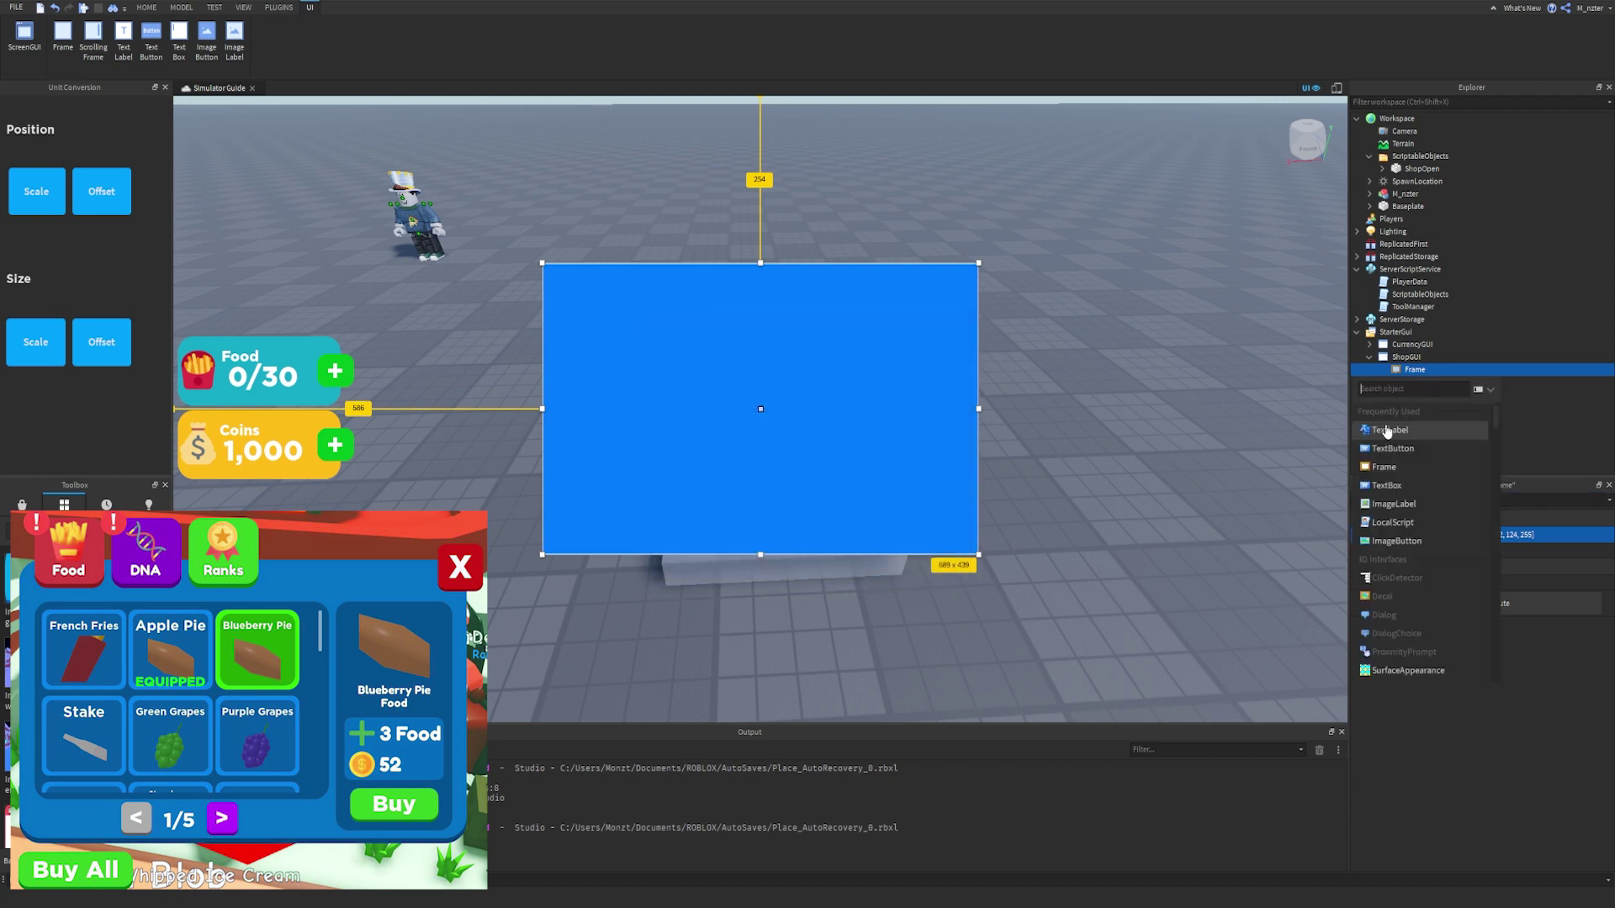
type("uic")
key("Return")
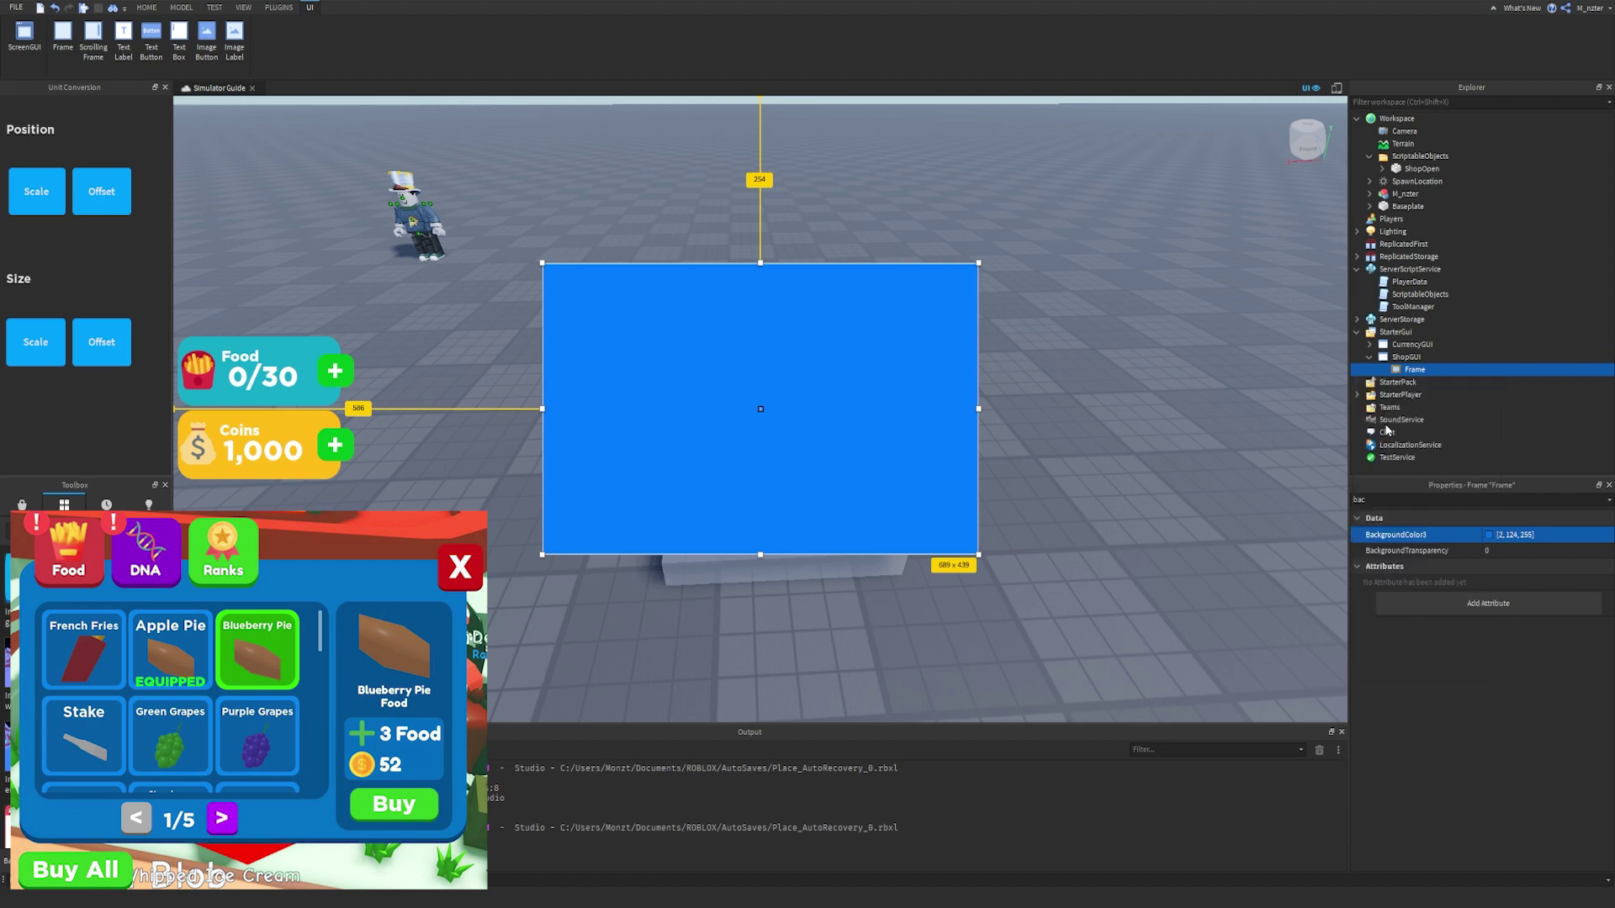
left_click(1434, 370)
type("uic")
left_click(1405, 395)
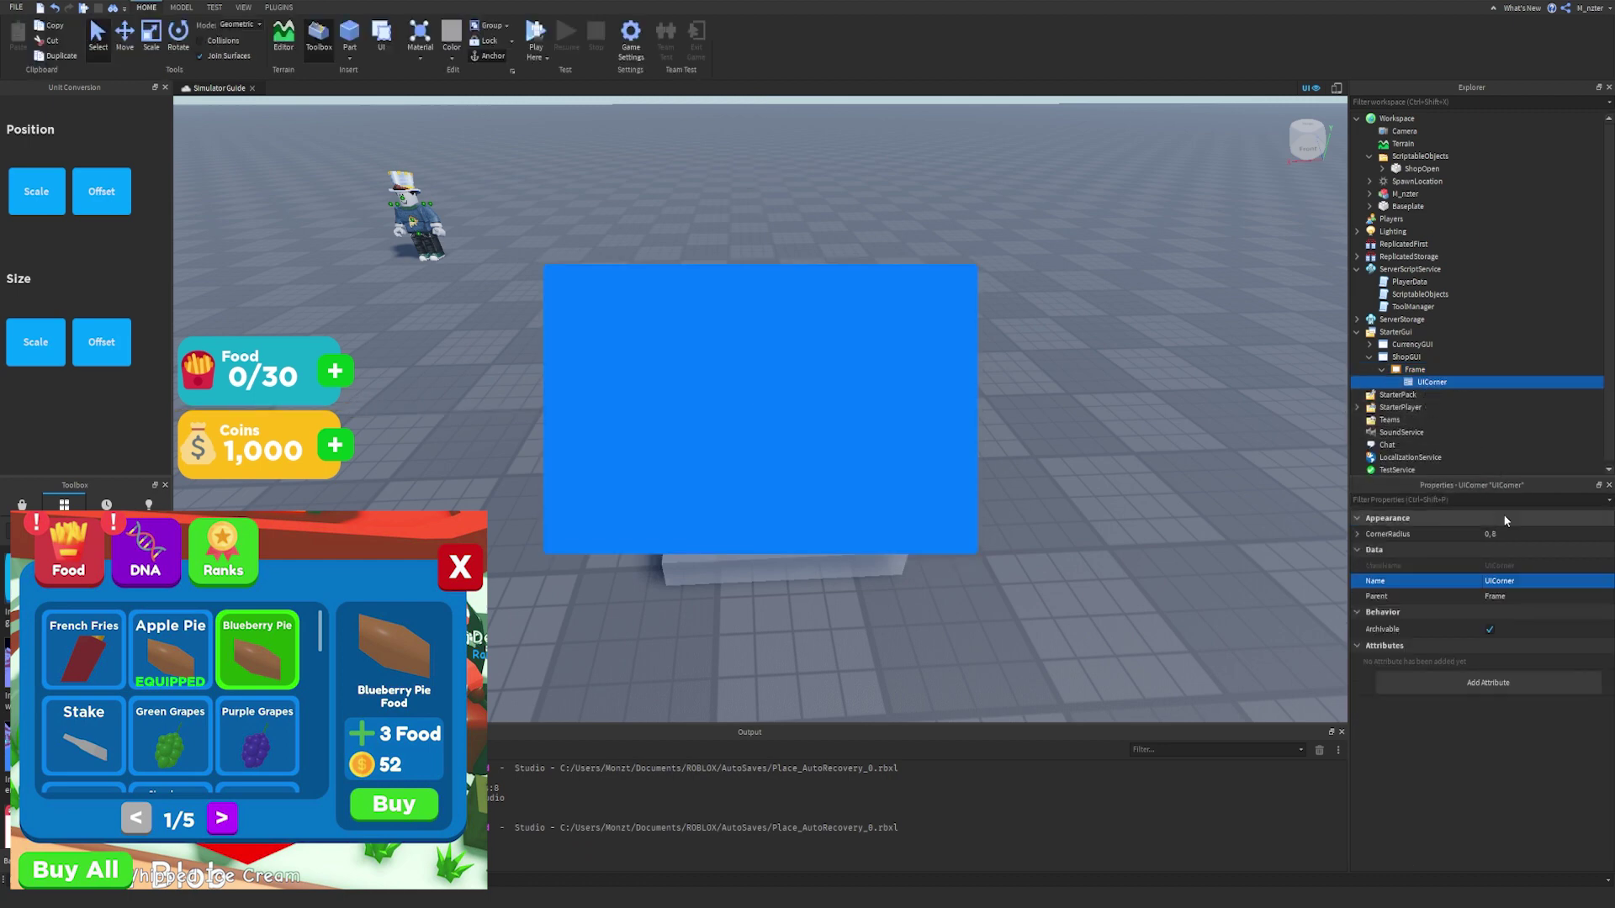
Adjust the frame's CornerRadius through 0.5, 0 and 0.15, 0, settling on 0.1, 0.
left_click(1520, 535)
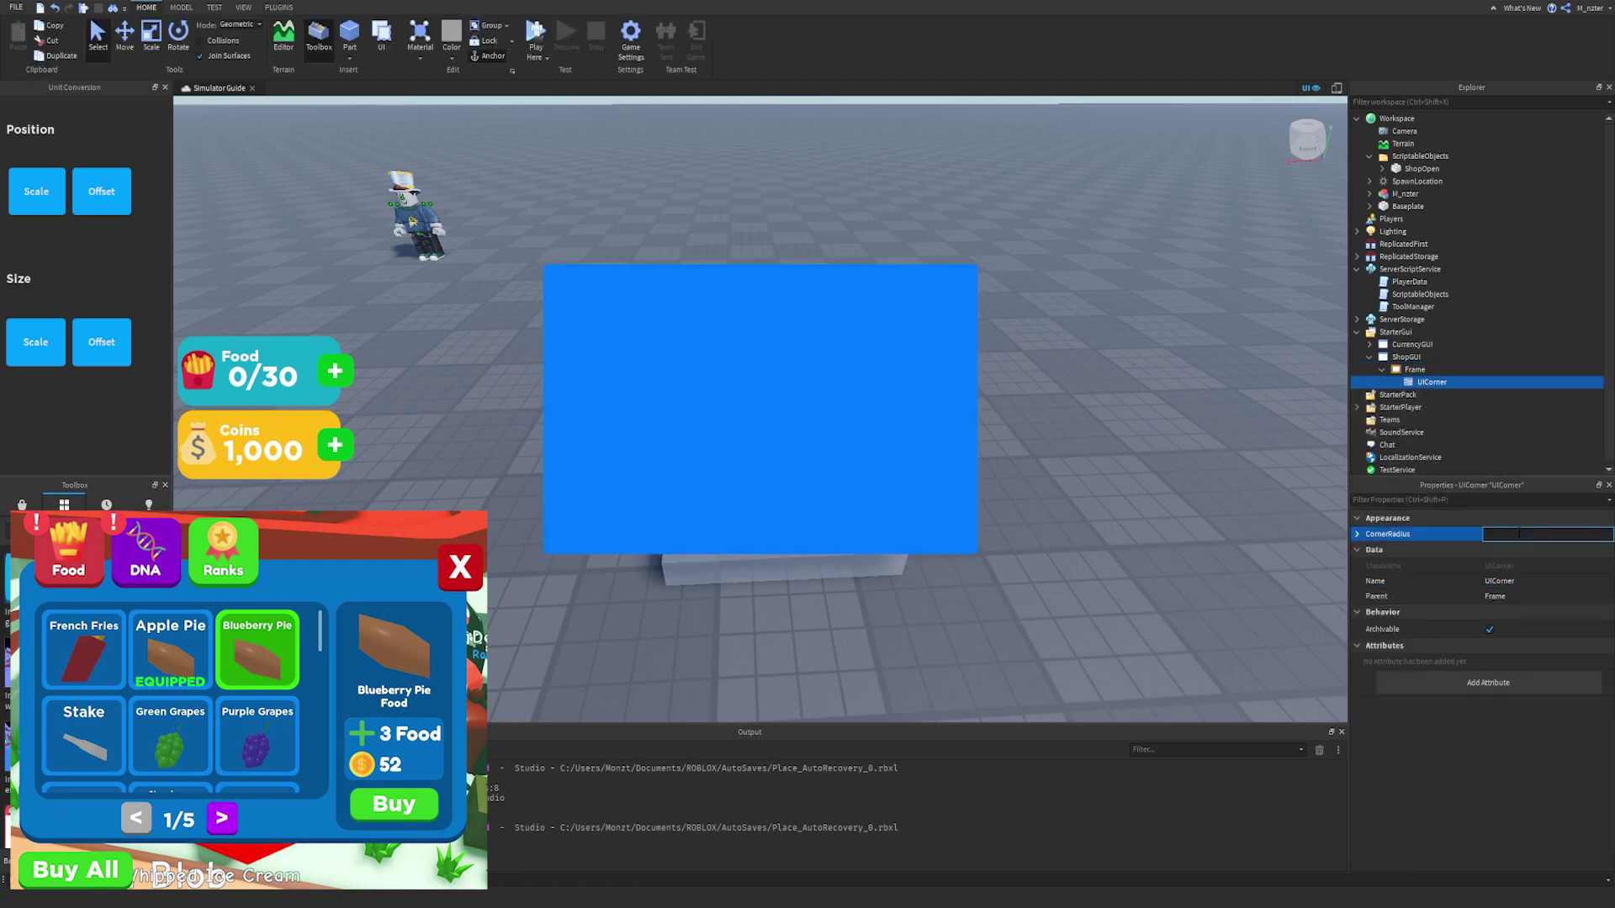
key("Return")
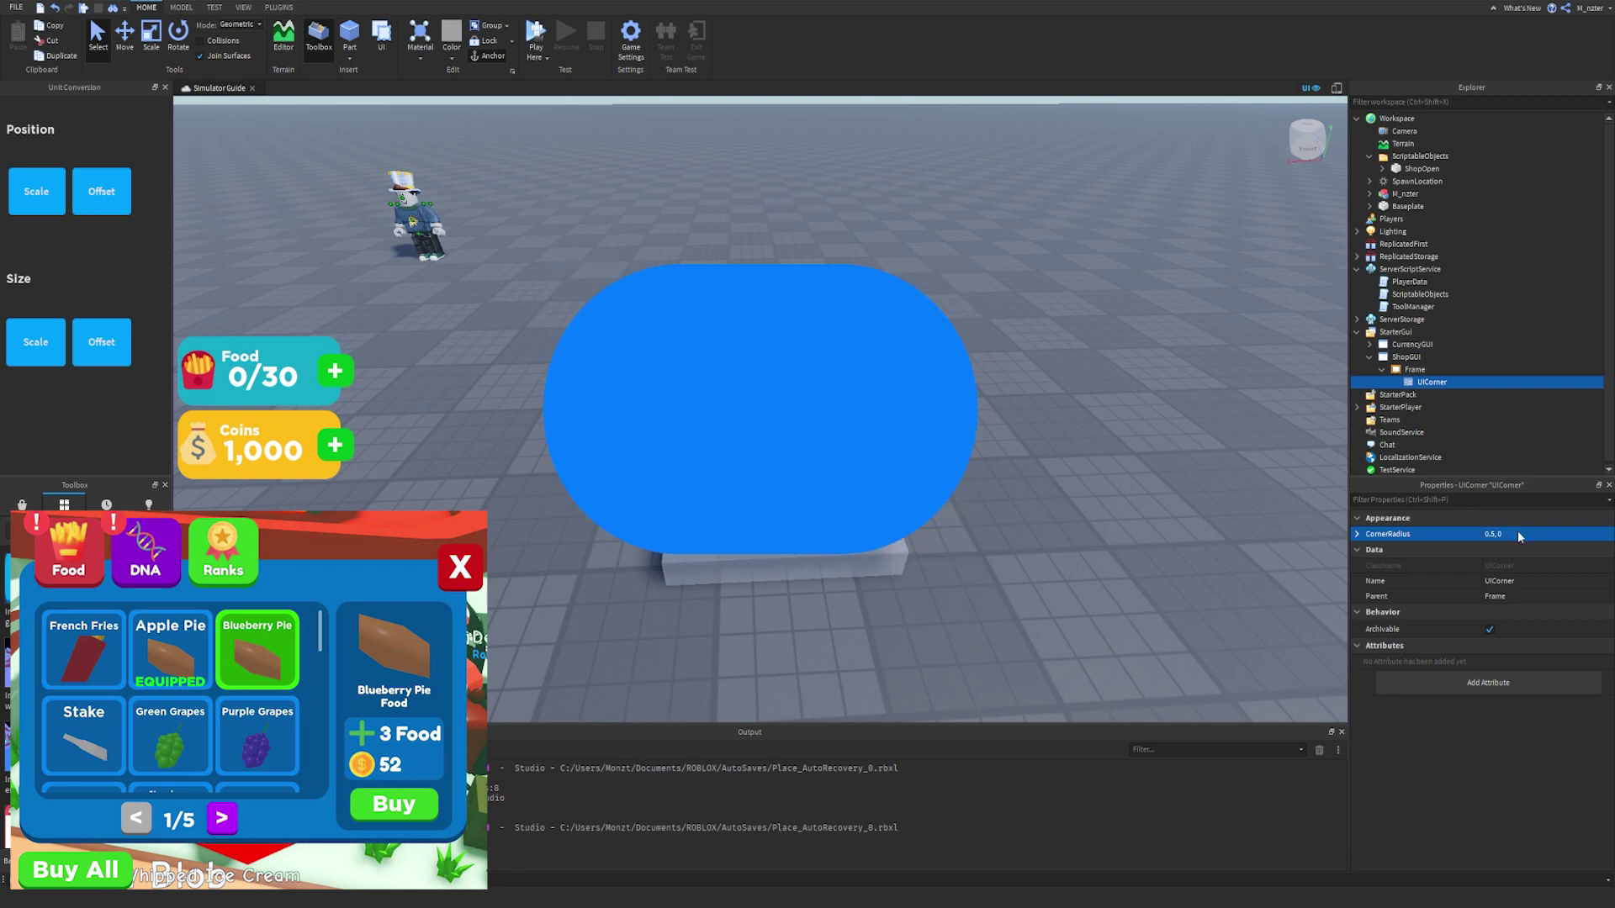
left_click(1518, 532)
key("Left")
type("1")
key("Return")
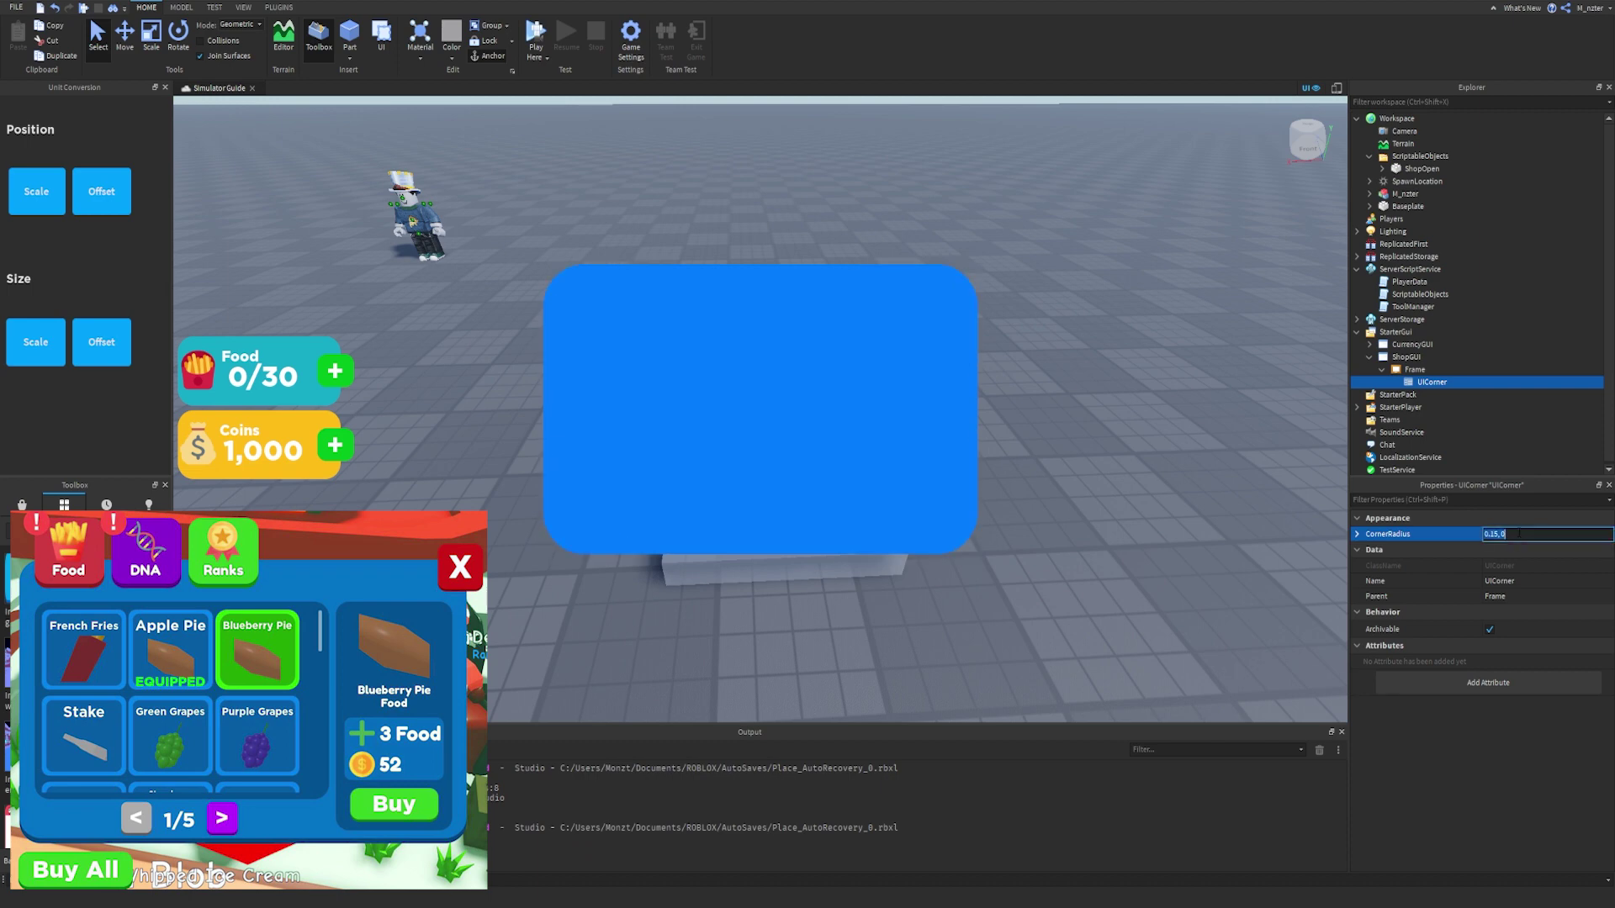
left_click(1494, 535)
left_click(1494, 534)
key("Return")
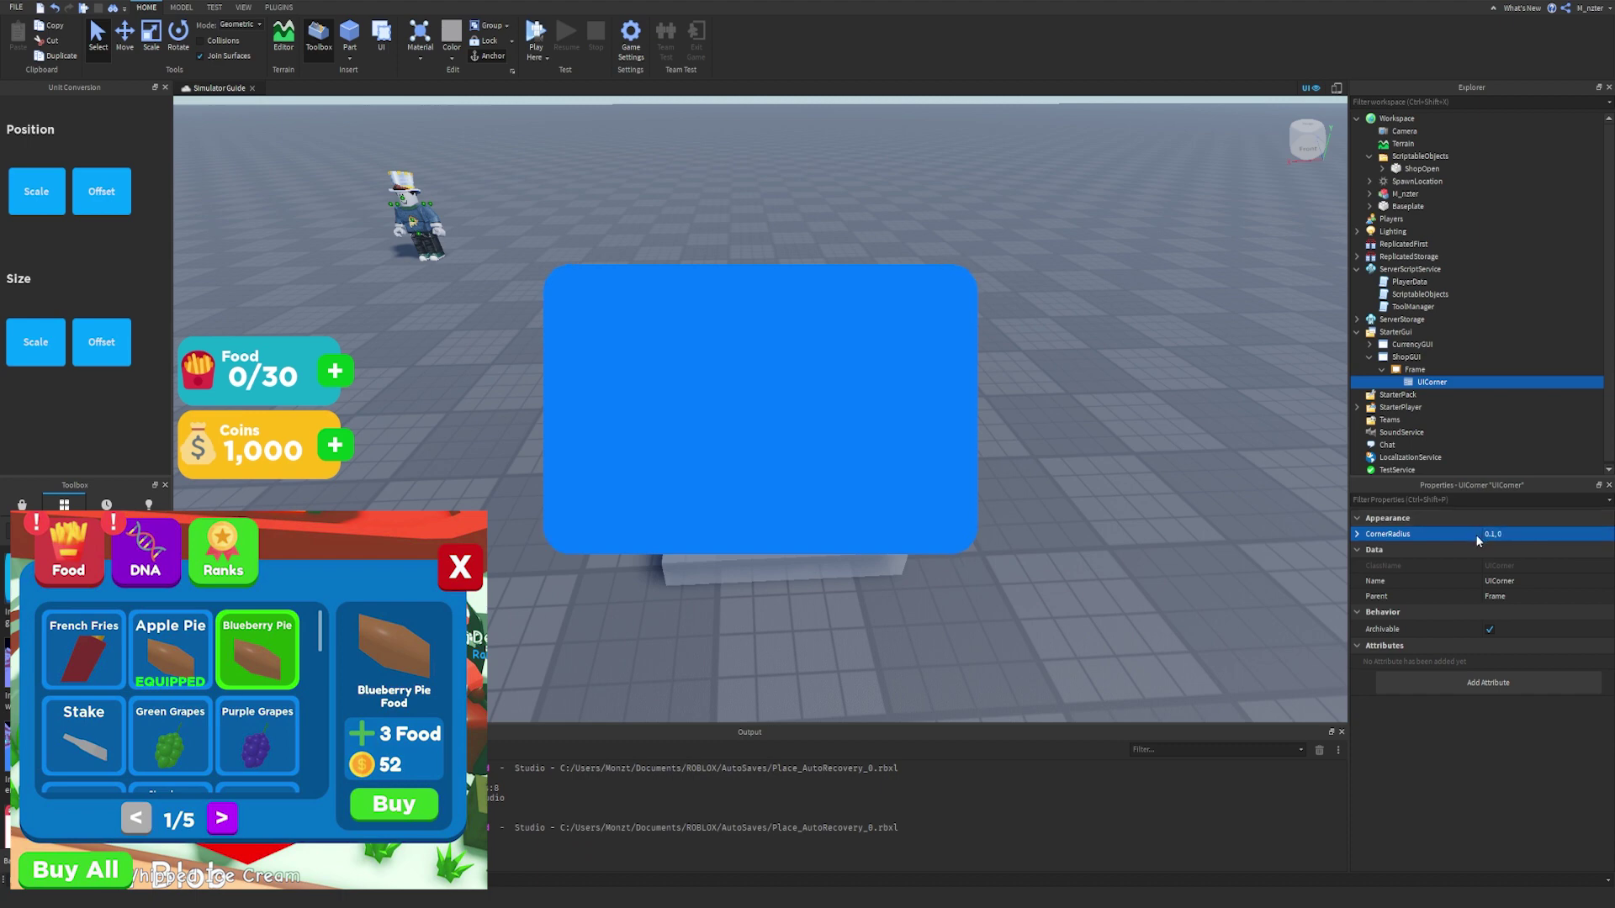
Add a TextButton named ExitButton to the frame and fit it at about 58 x 57 over the frame's upper-right corner.
left_click(1421, 369)
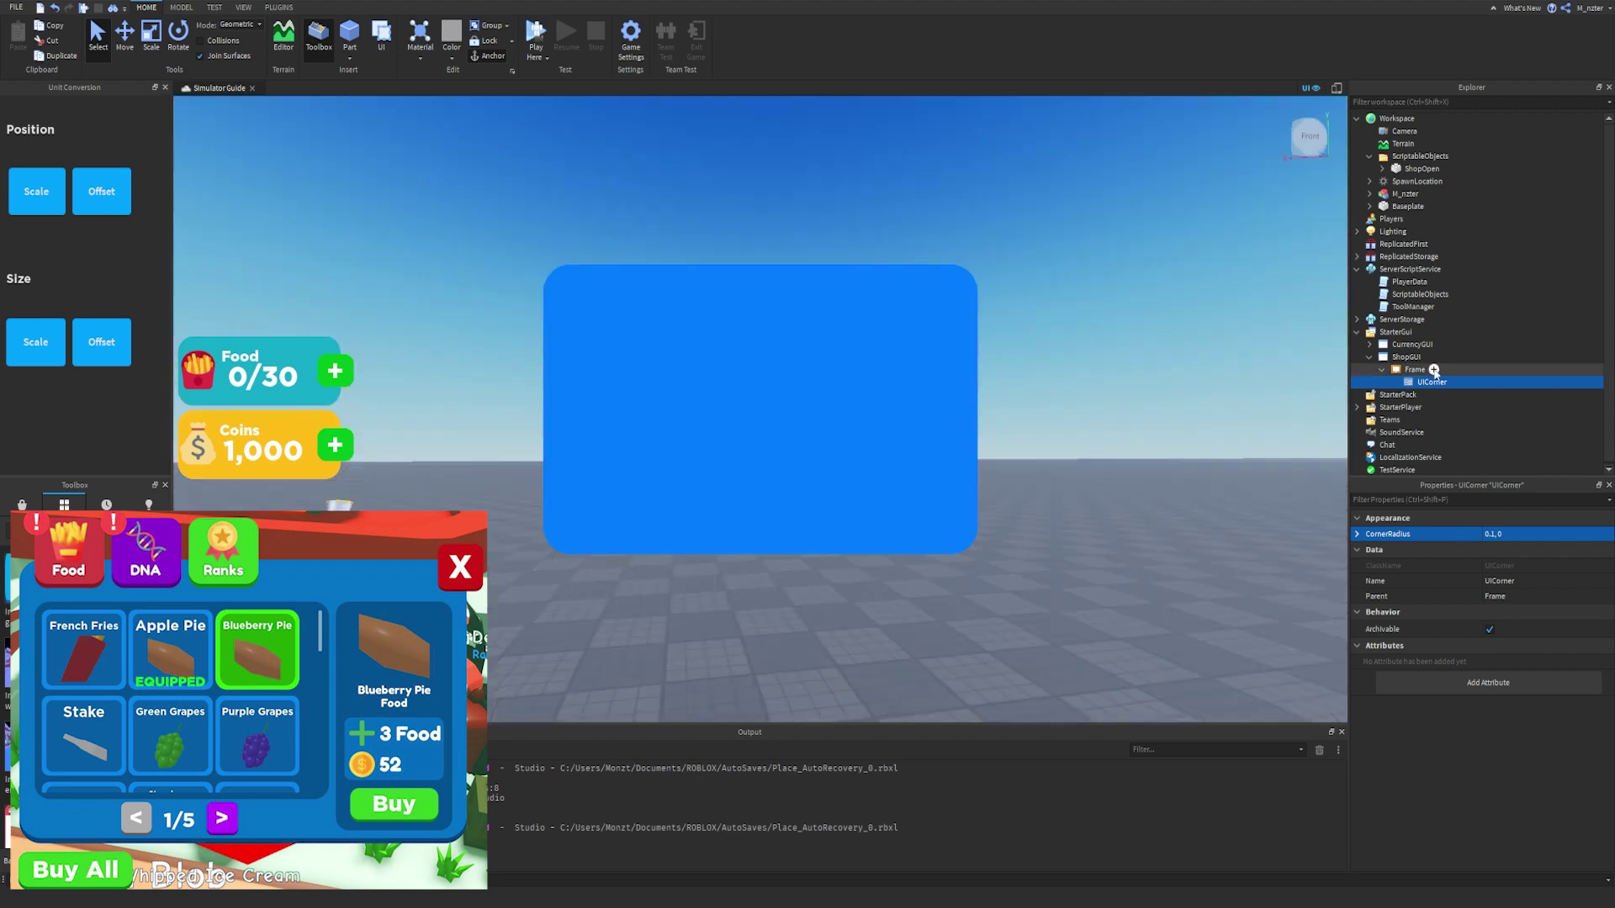
left_click(1440, 369)
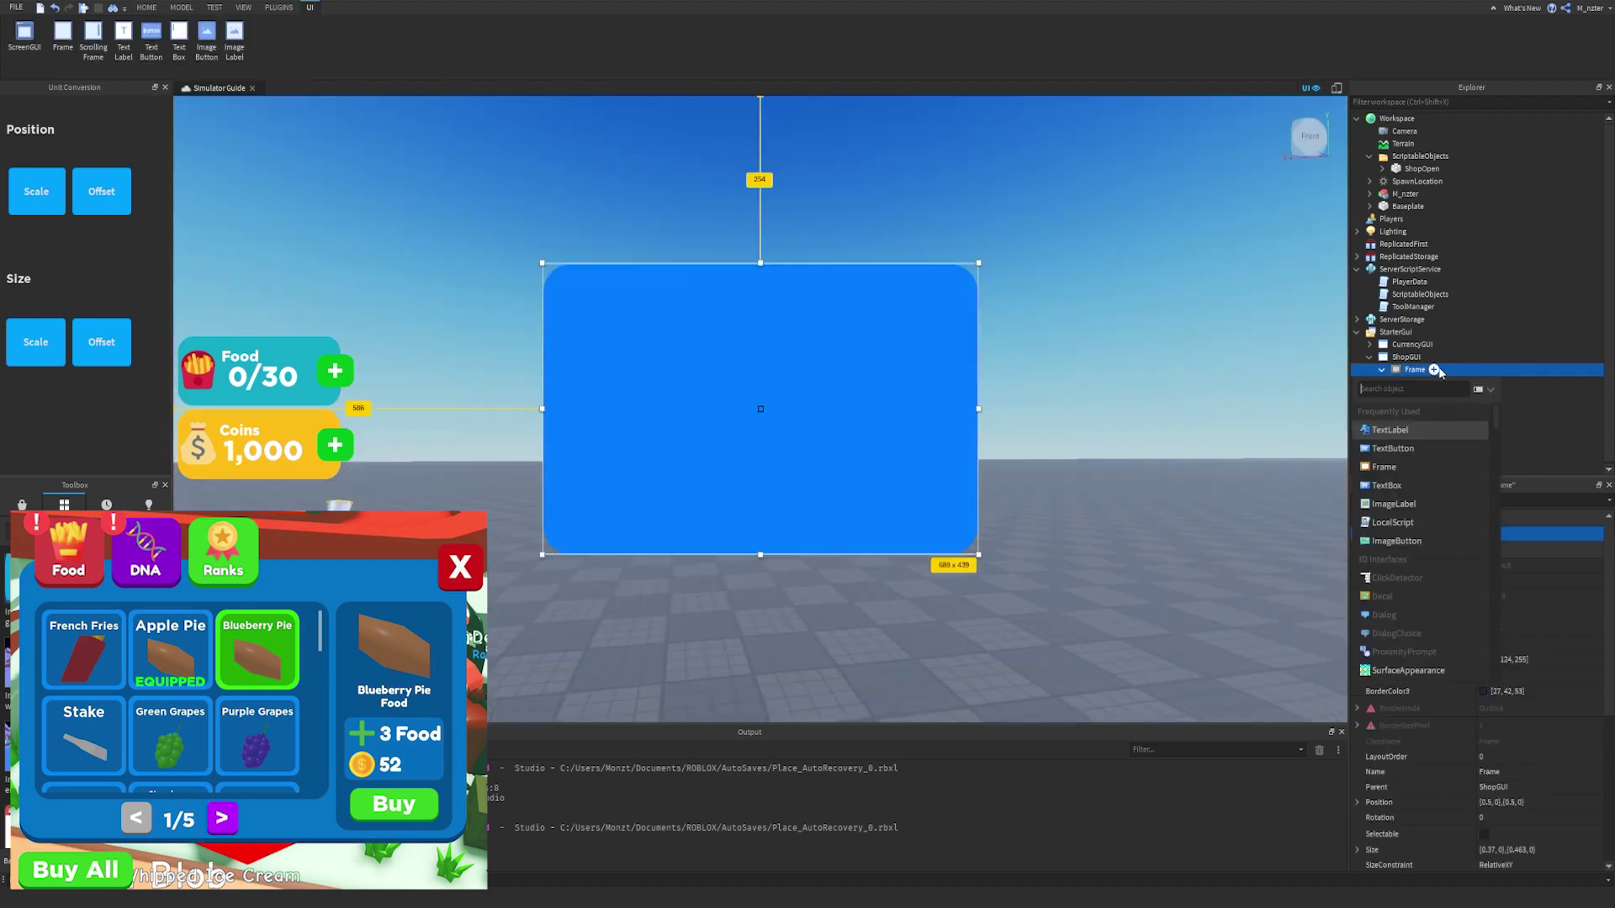
left_click(1429, 454)
double_click(1430, 395)
type("Ex")
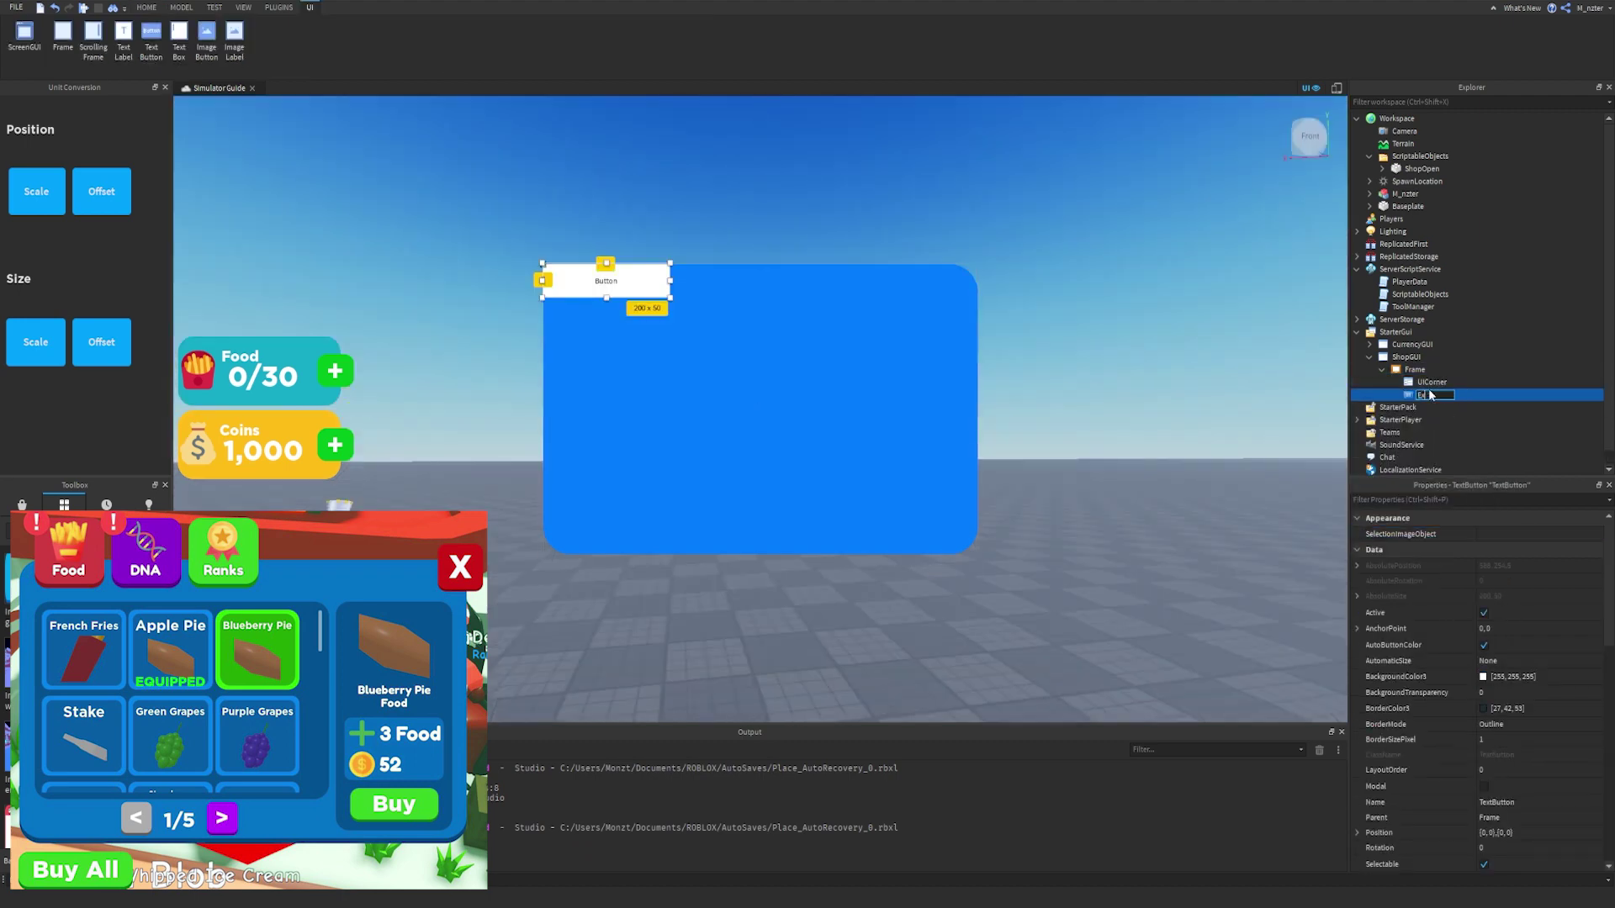
type("itButton")
key("Return")
left_click_drag(632, 287, 976, 289)
Change the exit button's text to X and enable TextScaled.
left_click(1430, 500)
type("te")
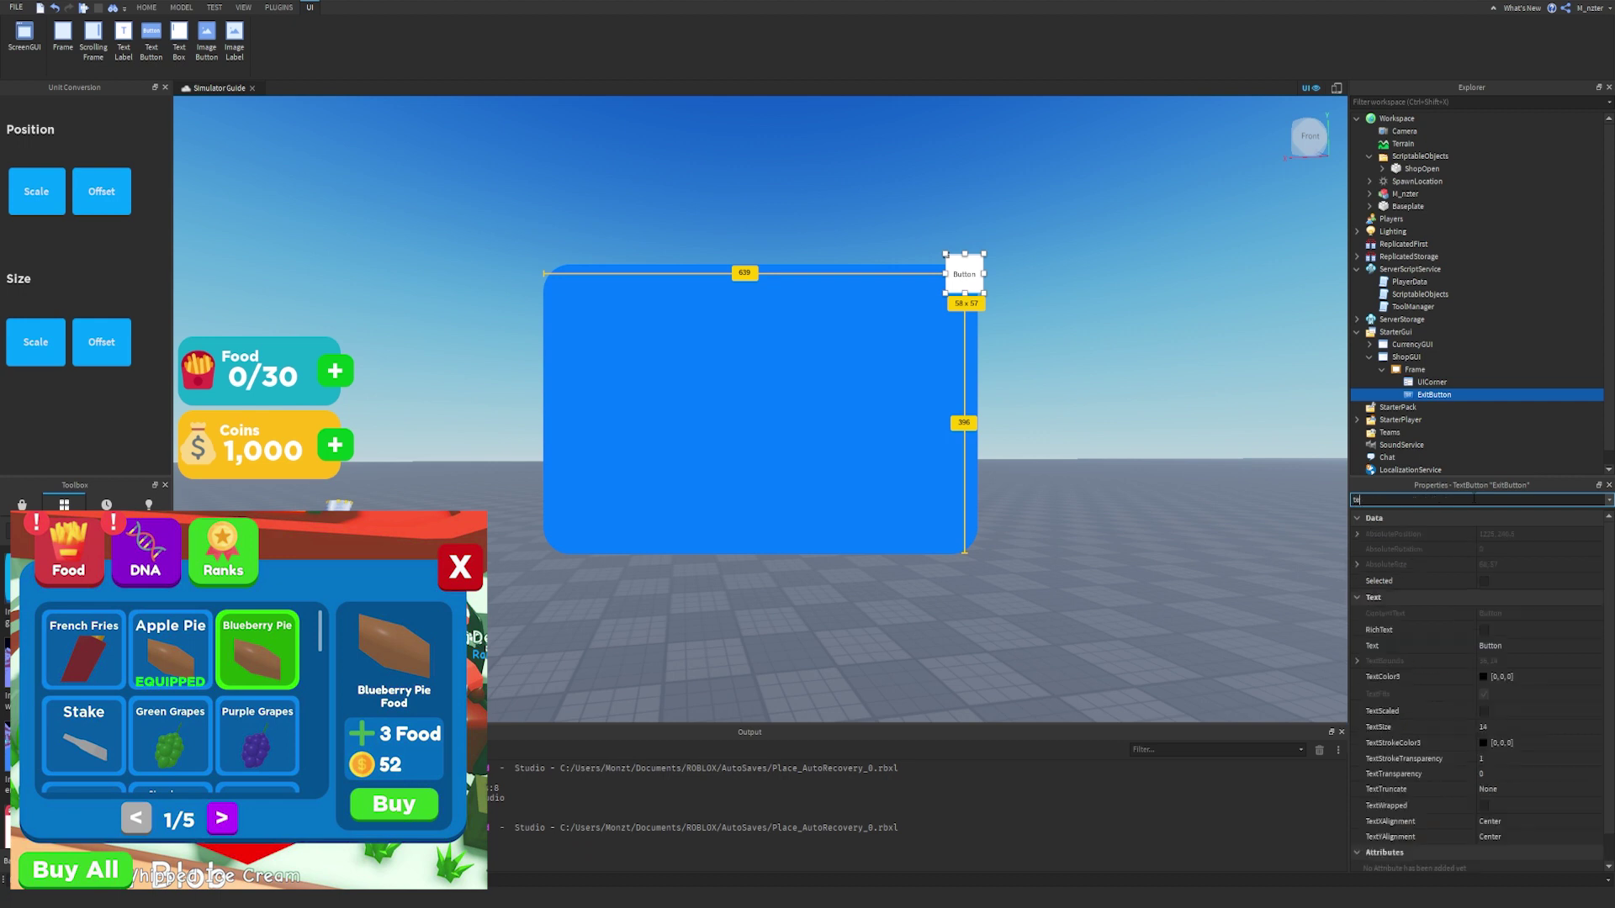
type("xt")
left_click(1495, 566)
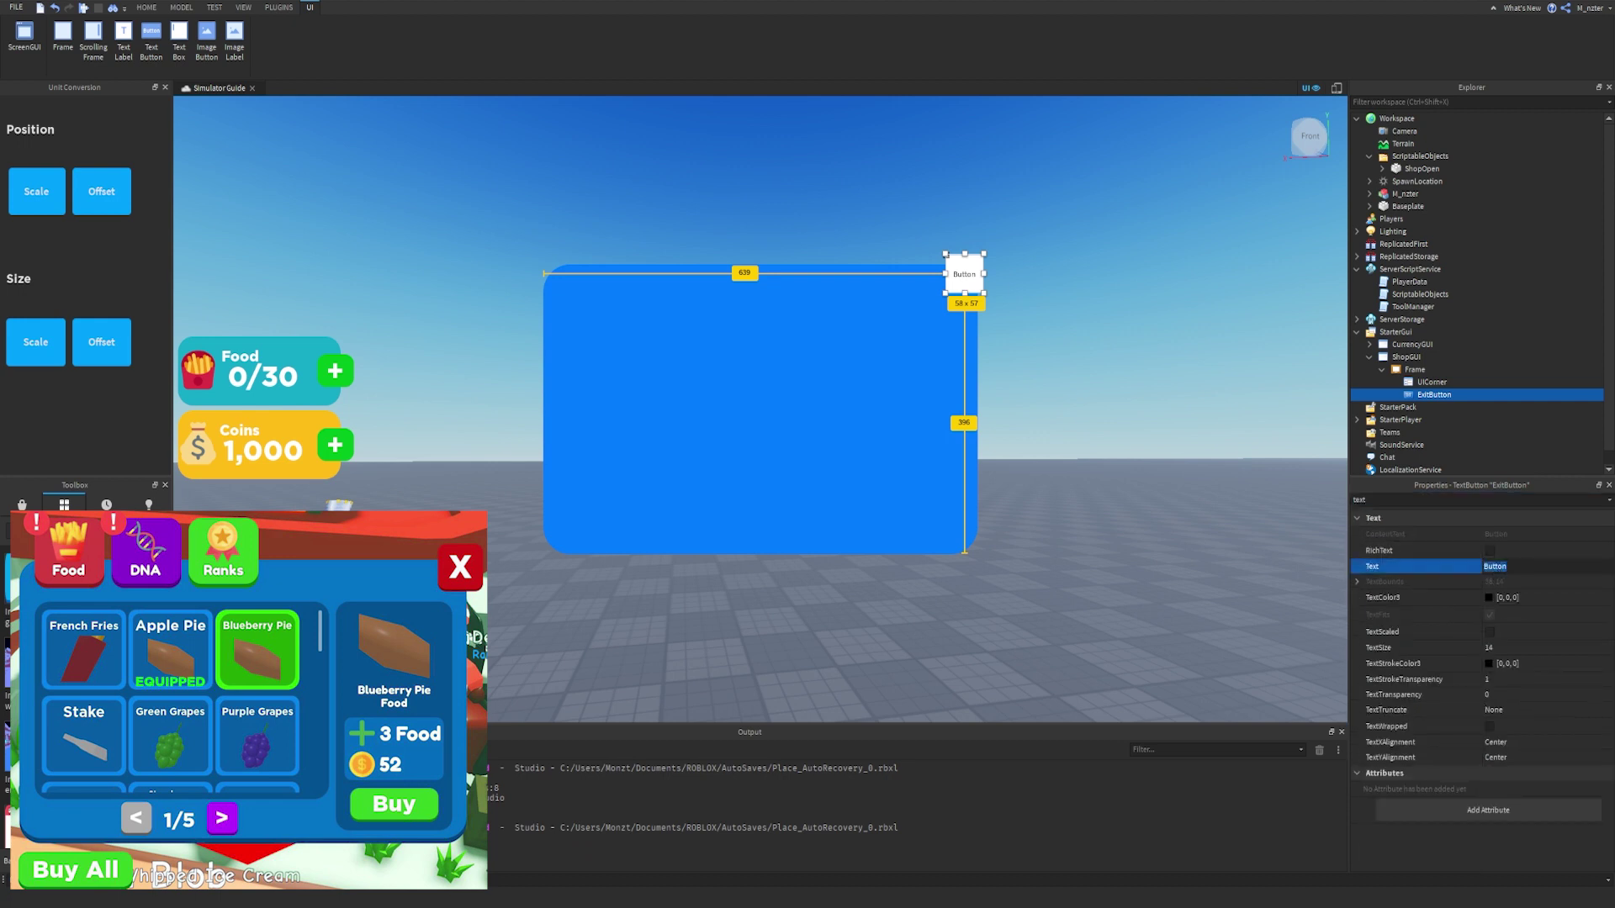
type("X")
double_click(1461, 500)
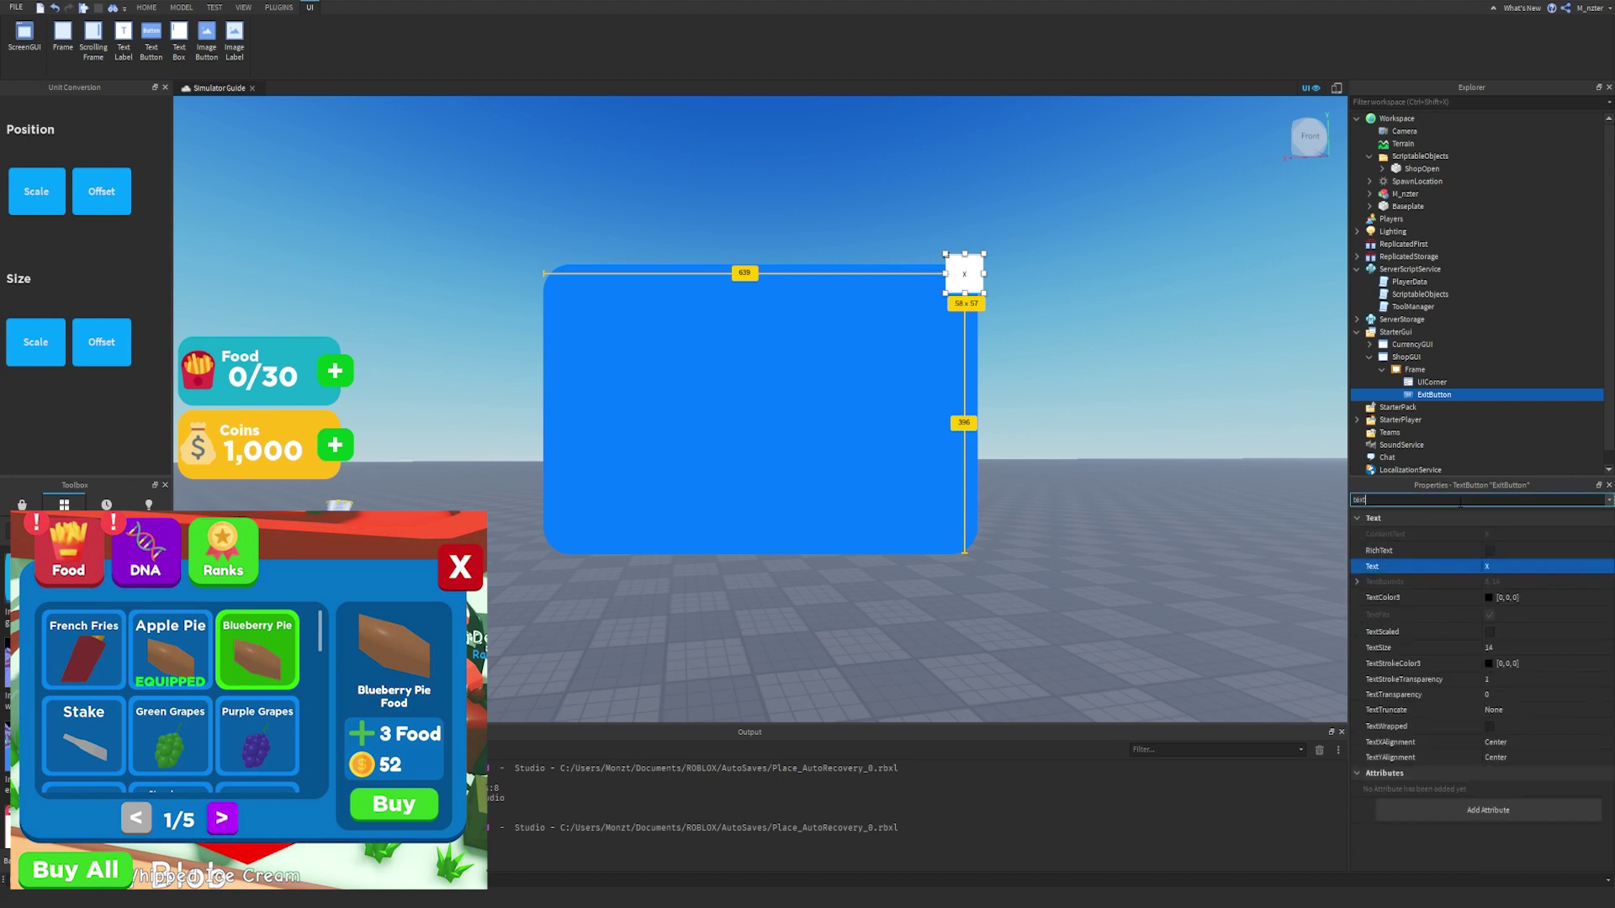
type("sc")
left_click(1491, 567)
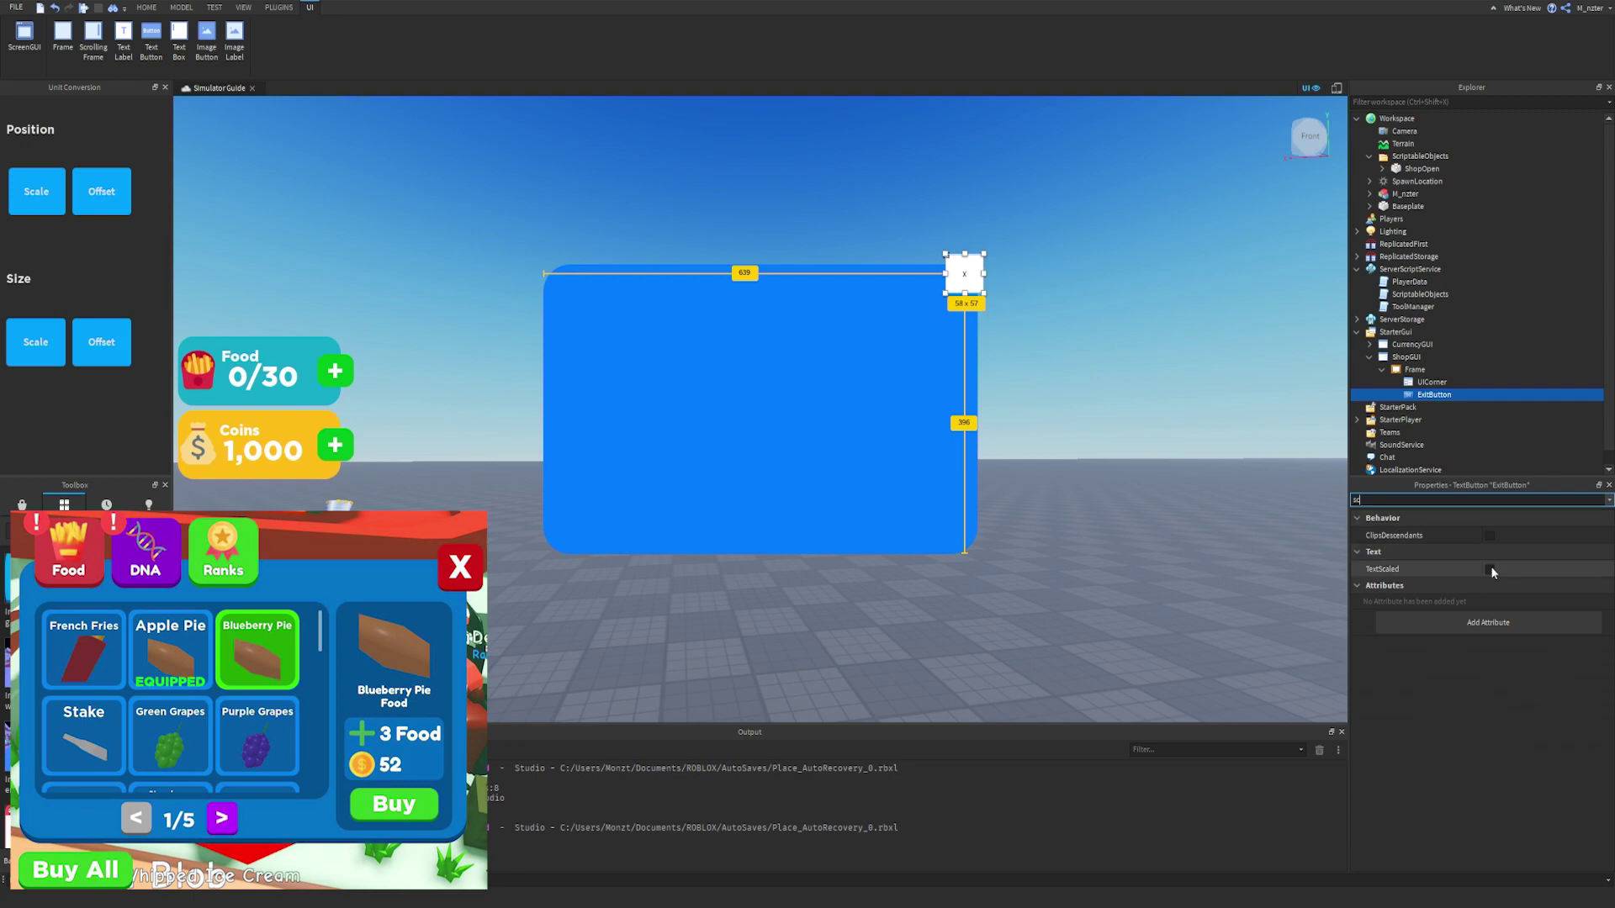
Colour the exit button's background red (255, 0, 4) and its text white (255, 255, 255).
left_click(1464, 501)
key("BackSpace")
key("BackSpace")
type("colo")
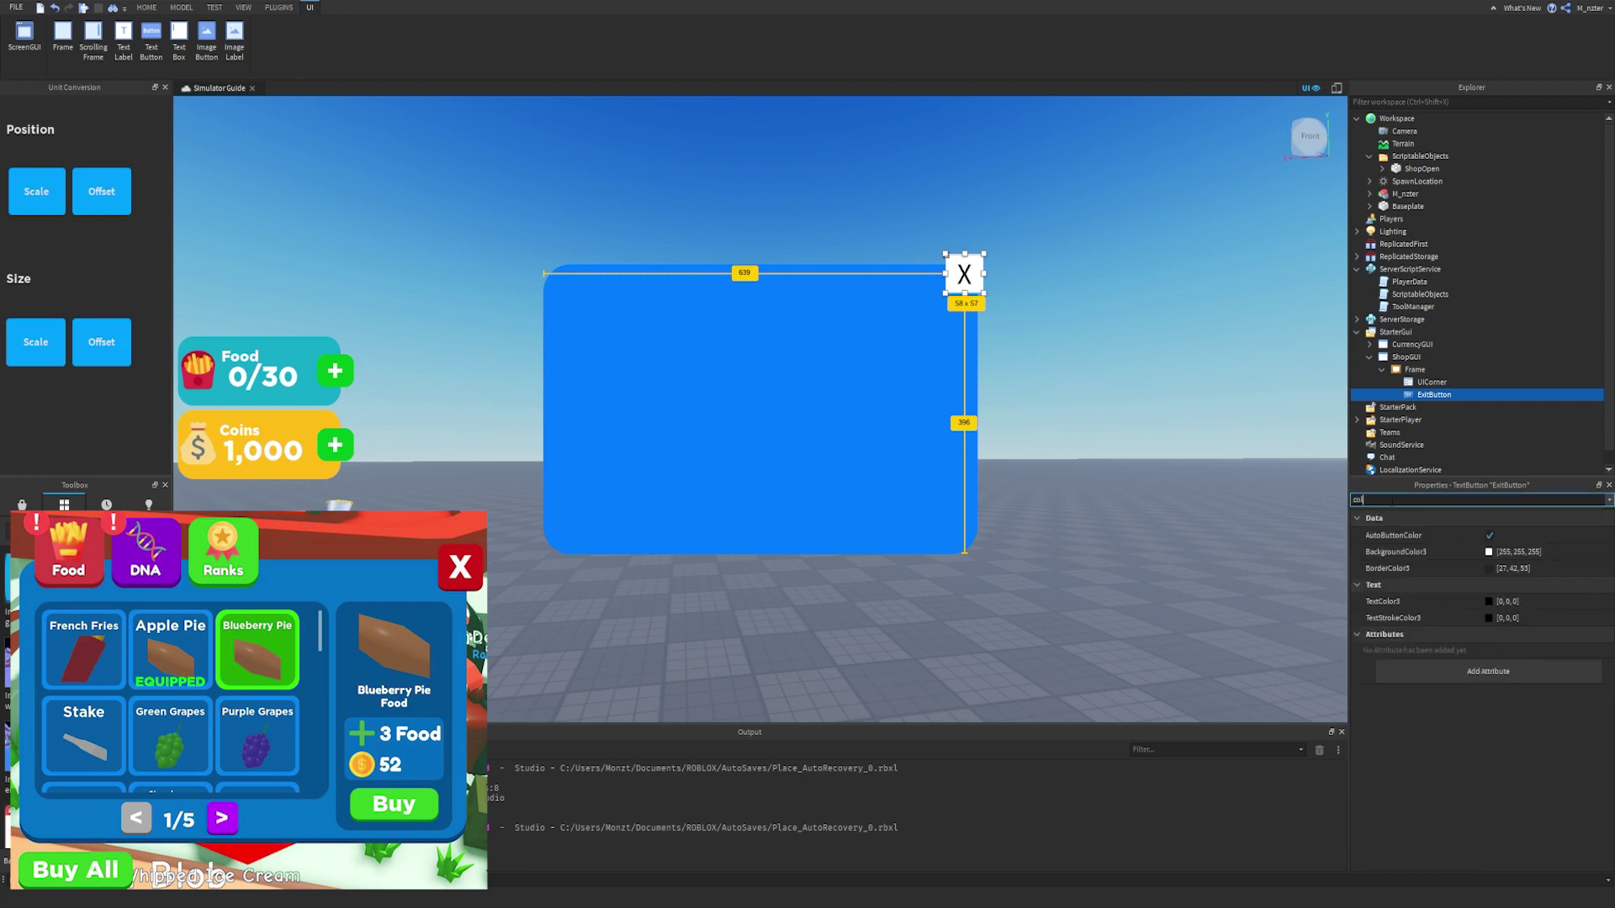
left_click(1489, 550)
left_click_drag(868, 392, 758, 316)
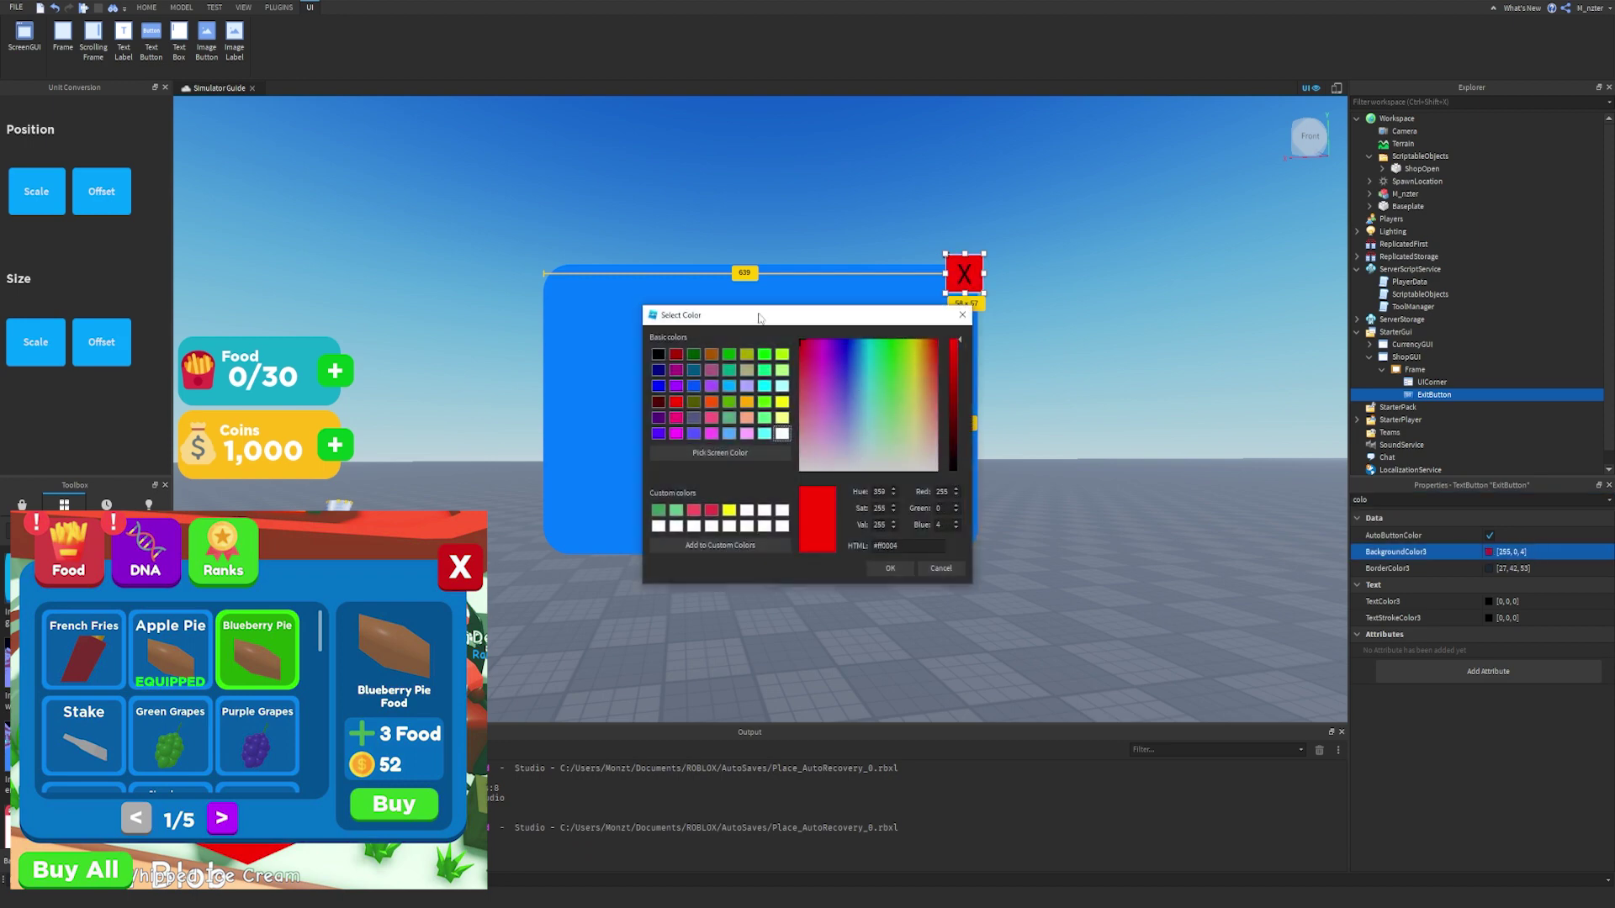
left_click(1487, 601)
left_click_drag(961, 404, 963, 301)
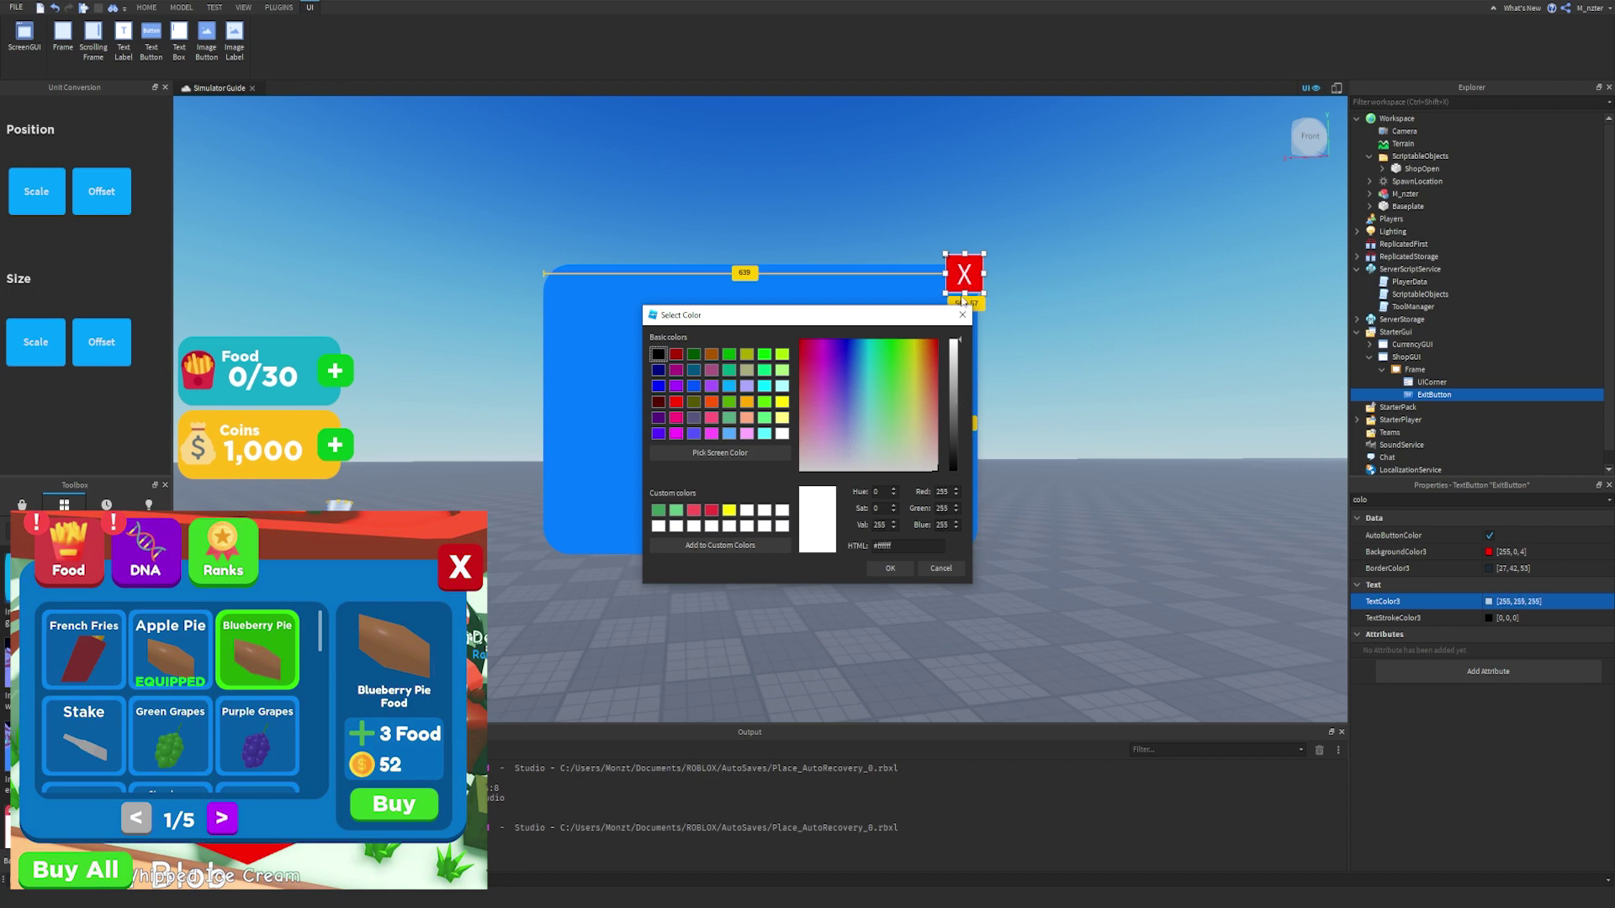
left_click(890, 569)
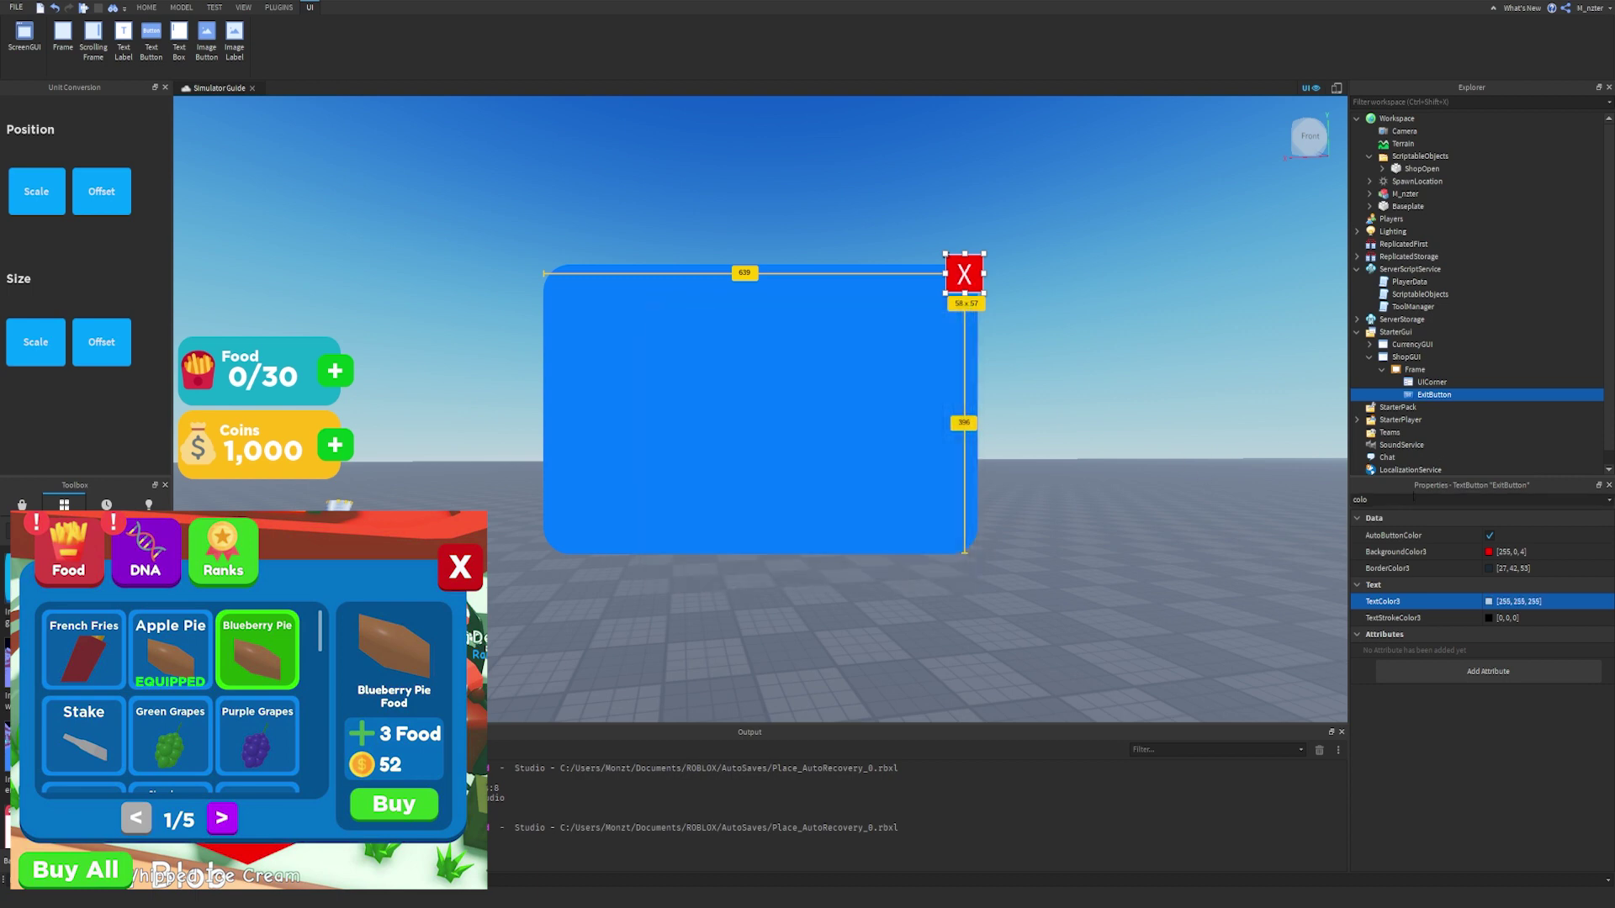
Set the exit button's font to GothamBold.
key("ctrl+shift+p")
type("fon")
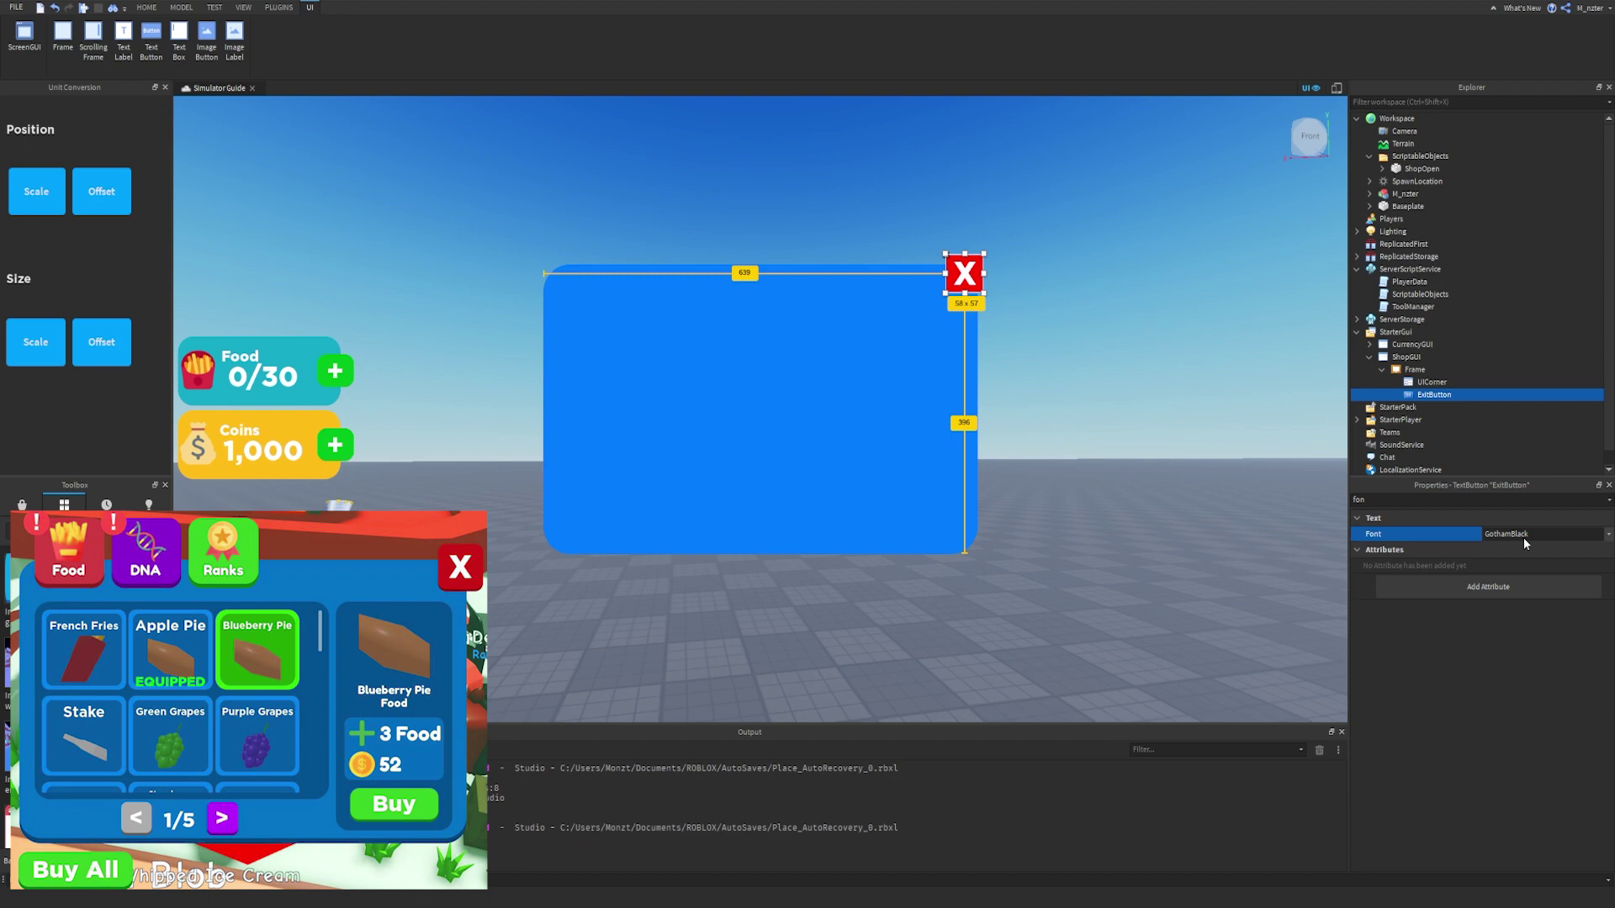
scroll(1524, 544, "up", 1)
left_click(1478, 498)
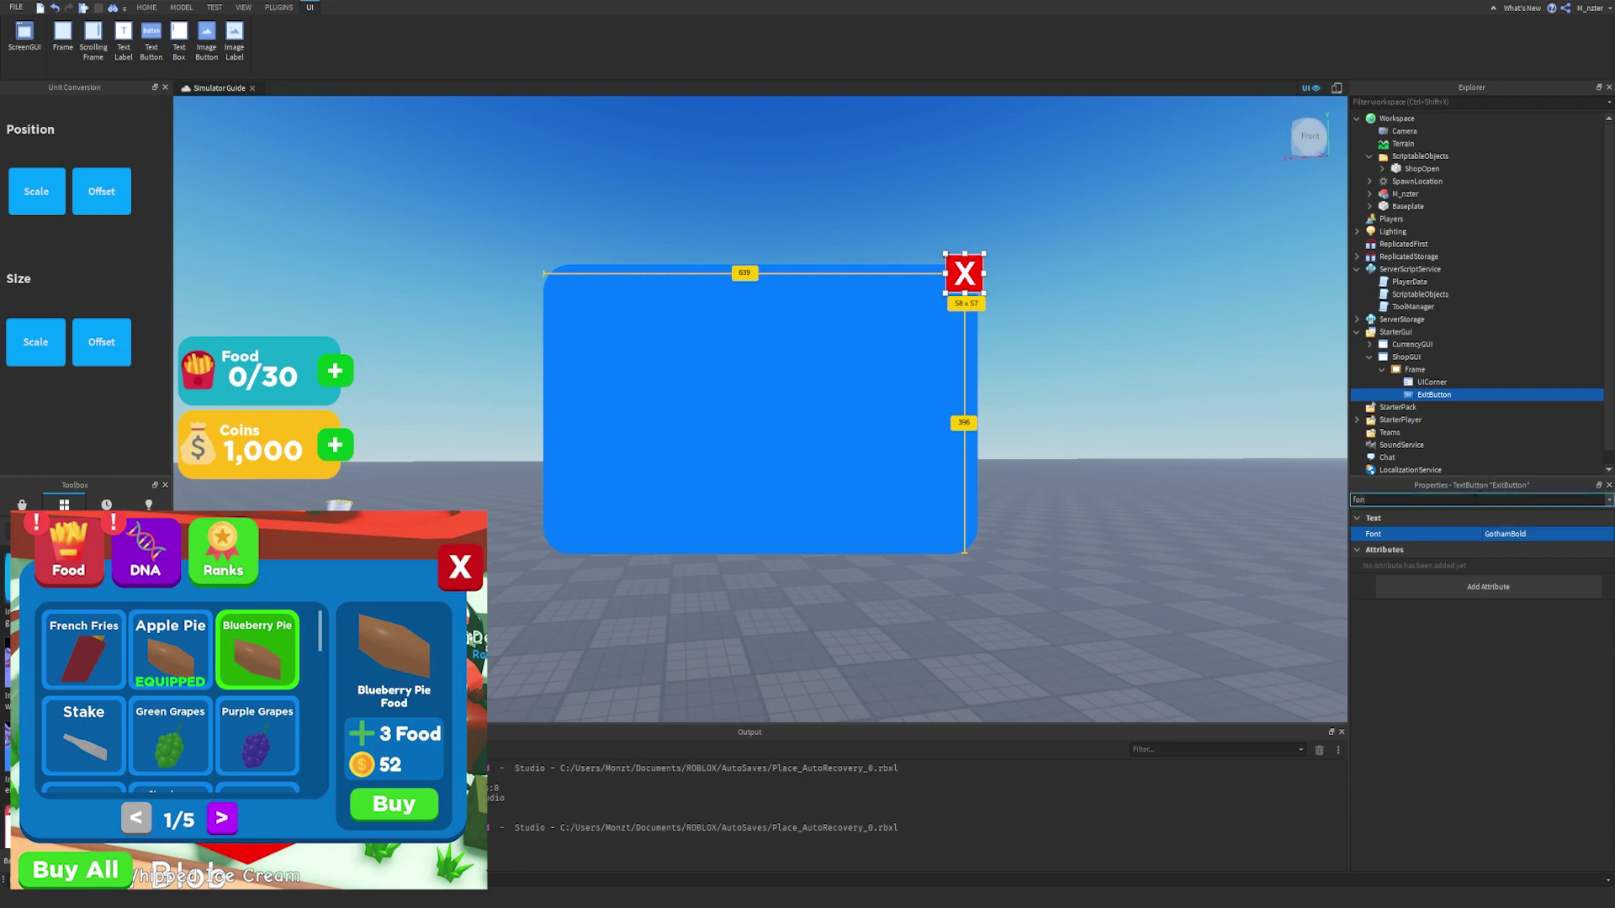
Duplicate the frame's UICorner and place the copy inside ExitButton.
left_click(1422, 385)
key("ctrl+d")
left_click_drag(1432, 394, 1435, 402)
Set the CornerRadius of the exit button's UICorner to 0.25, 0.
left_click(1492, 535)
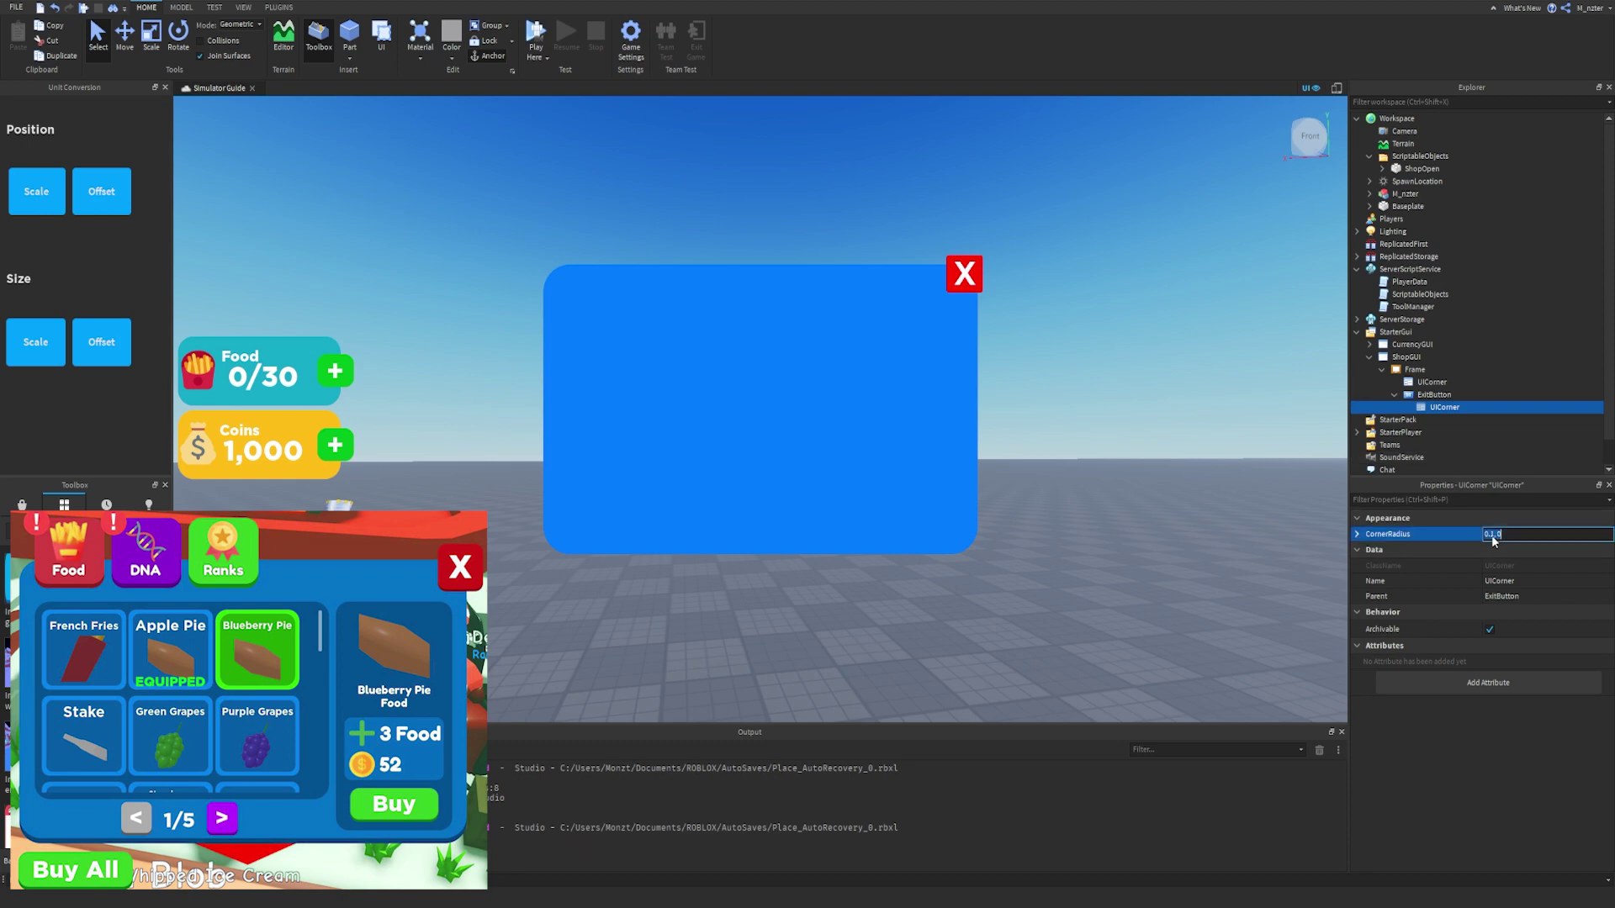
left_click(1491, 535)
type("5")
key("Return")
double_click(1495, 536)
type("25")
key("Return")
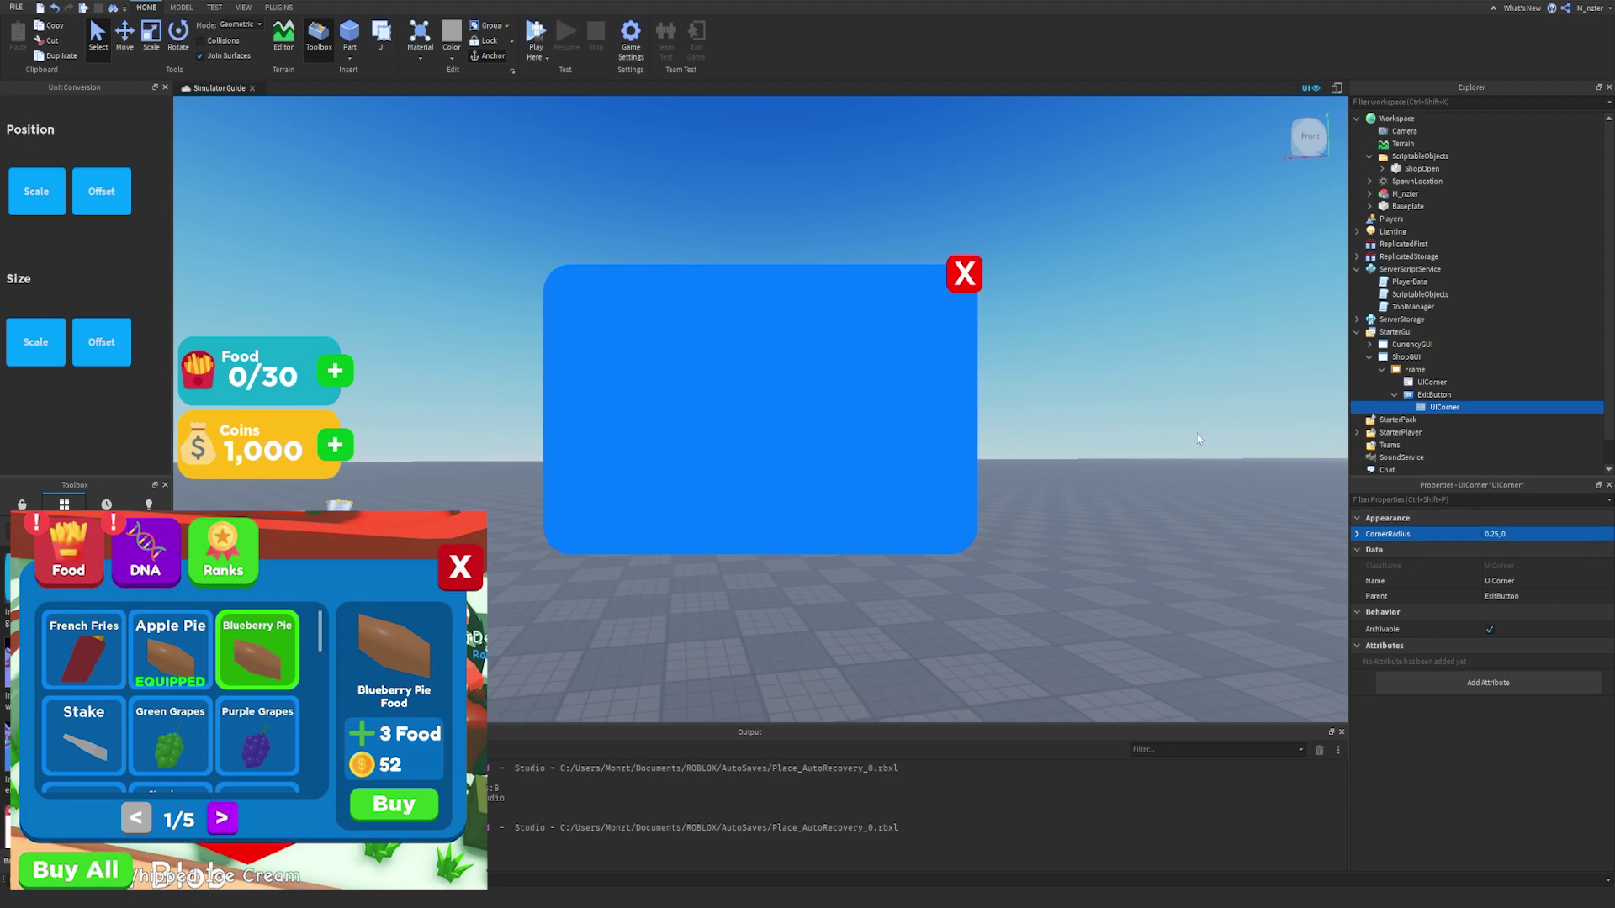
Duplicate ExitButton and rename the copy NextPageButton.
left_click(1394, 394)
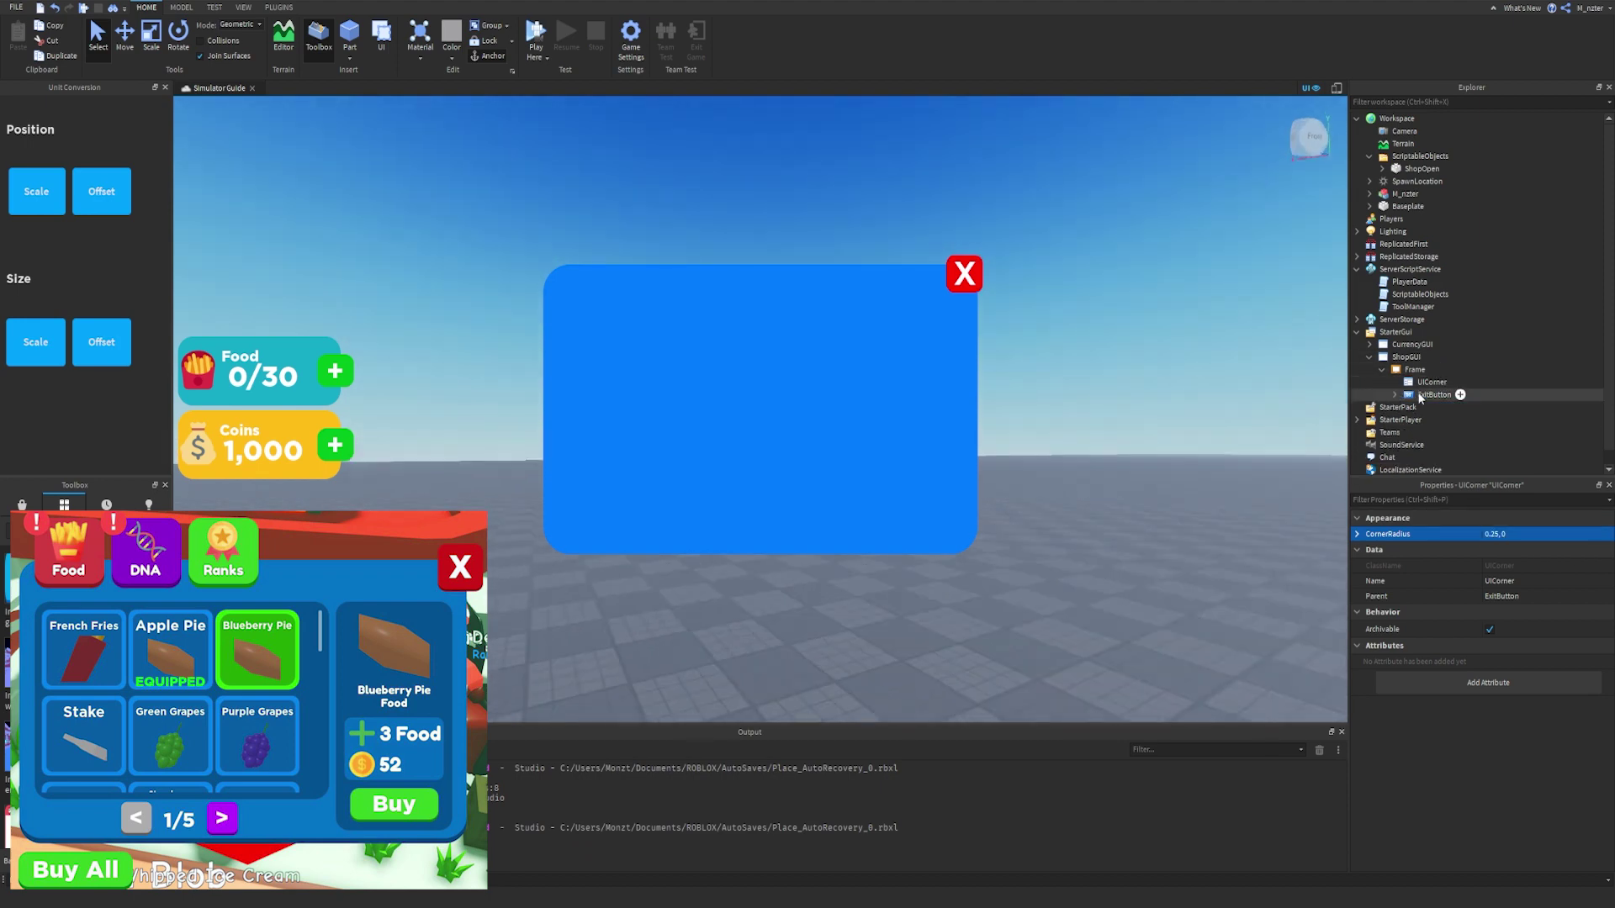
left_click(1426, 395)
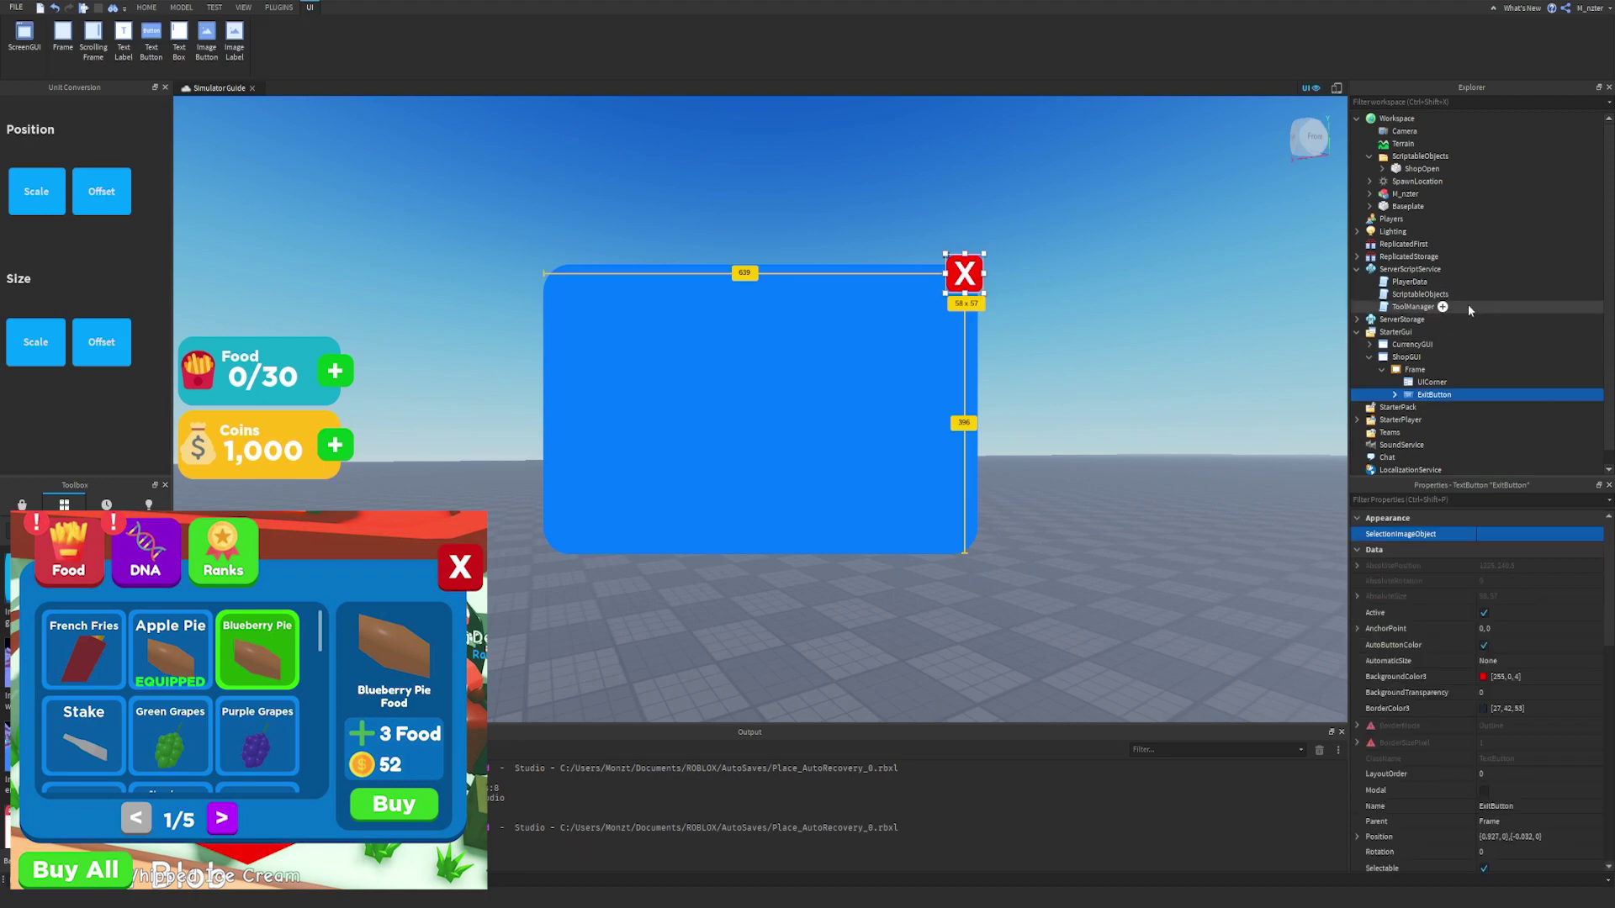
key("ctrl+d")
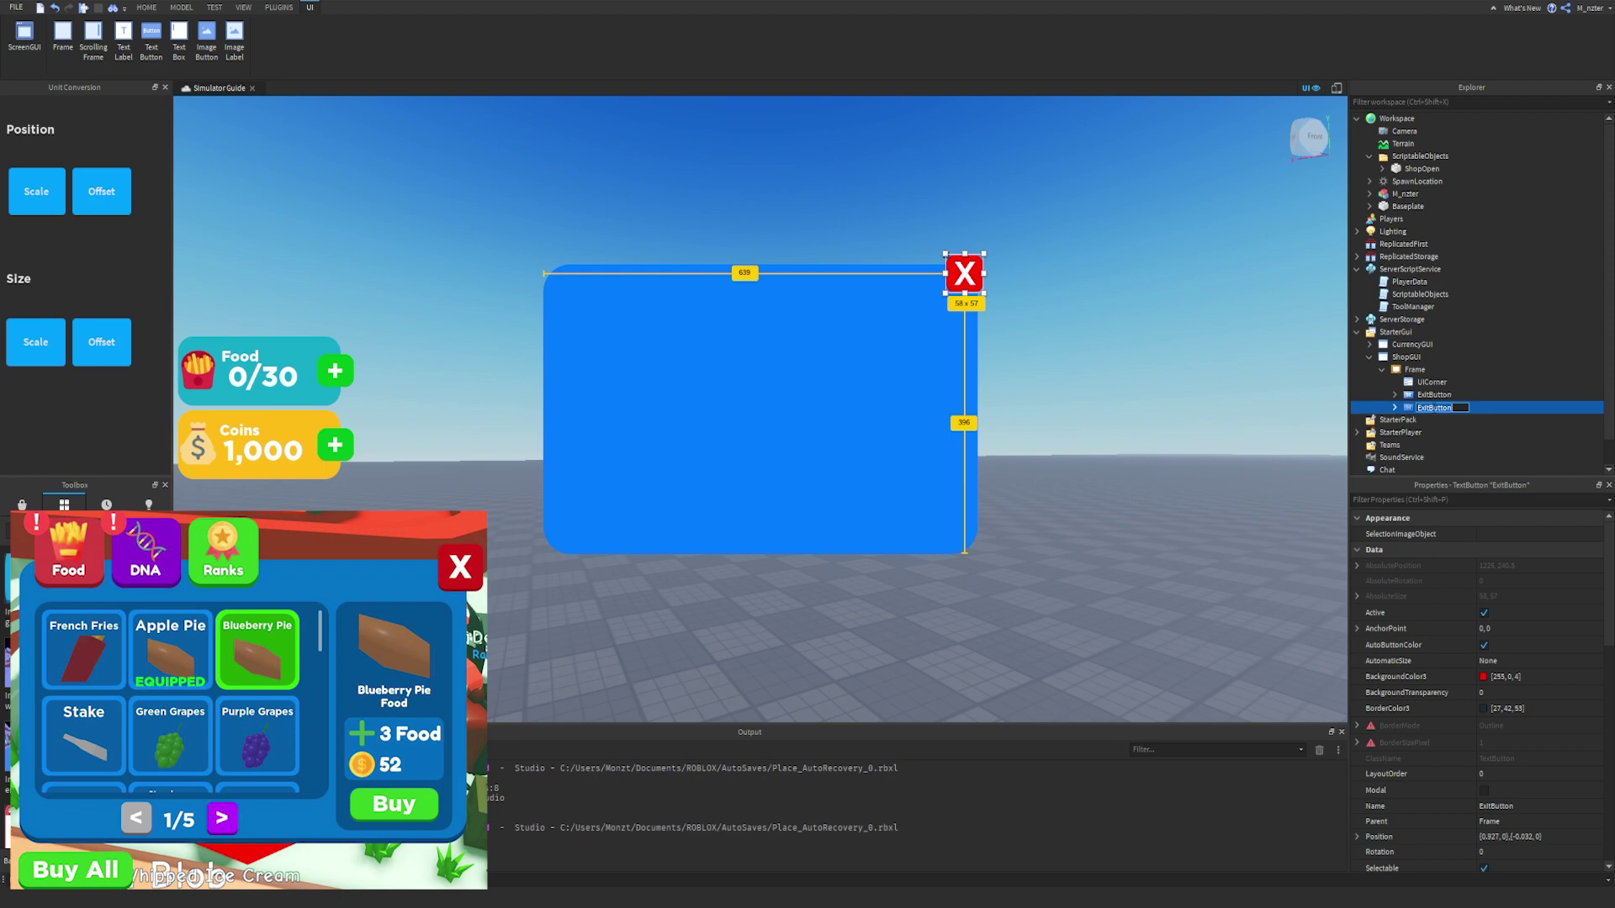
type("ArrowRight")
key("ctrl+BackSpace")
type("NextPageButton")
key("Return")
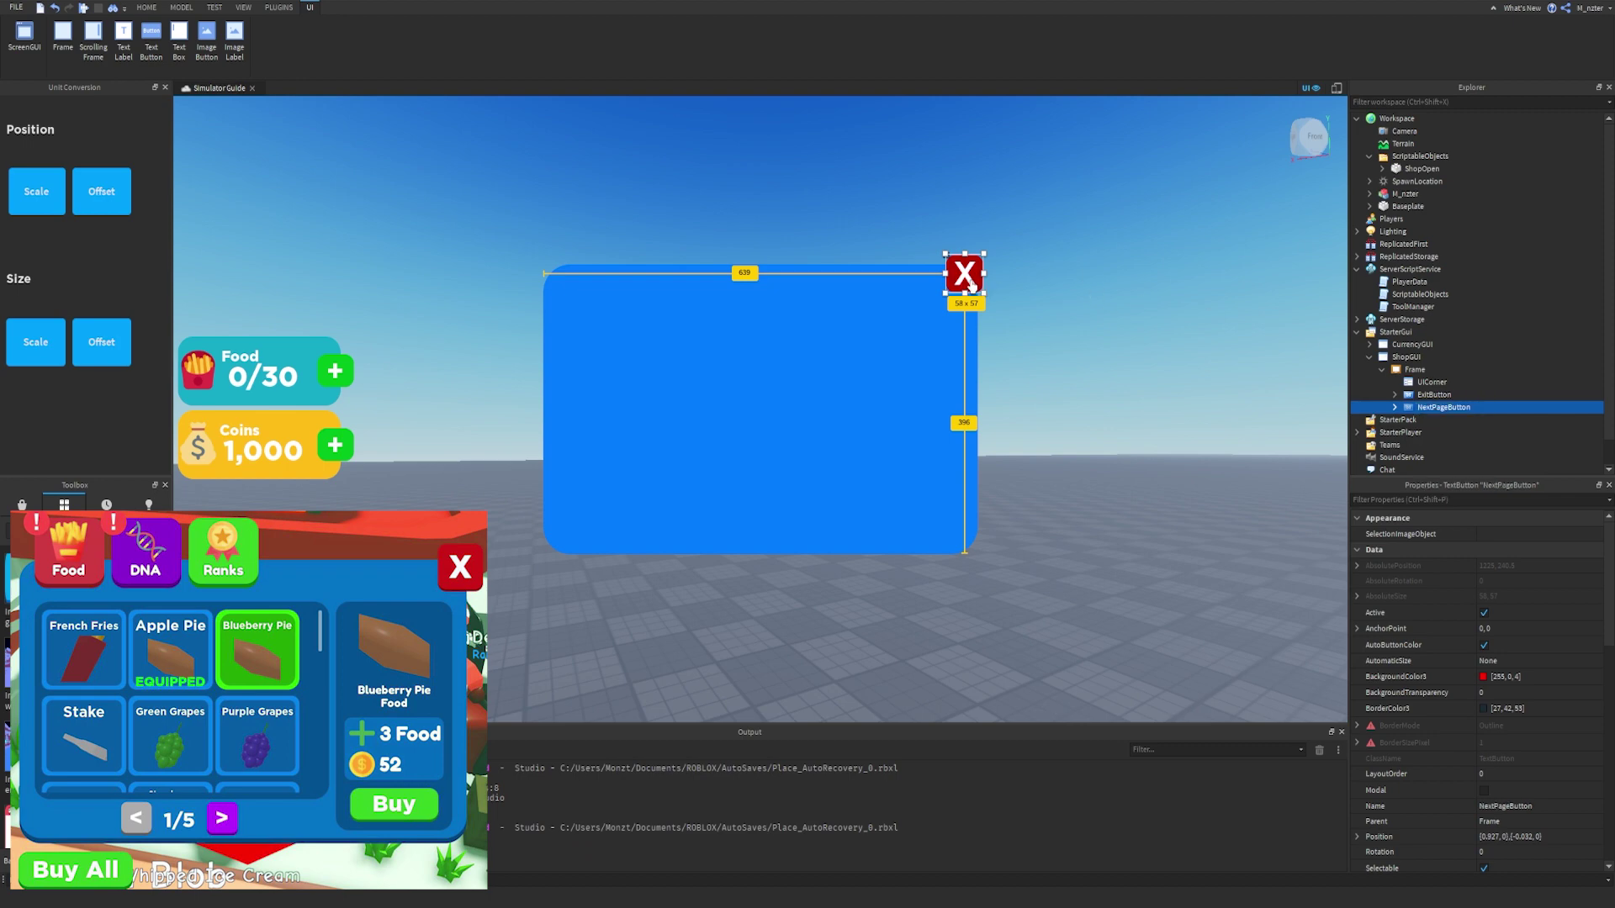
Move NextPageButton to the bottom centre of the shop frame and set its BackgroundColor3 to purple (140, 25, 255).
left_click_drag(972, 286, 769, 541)
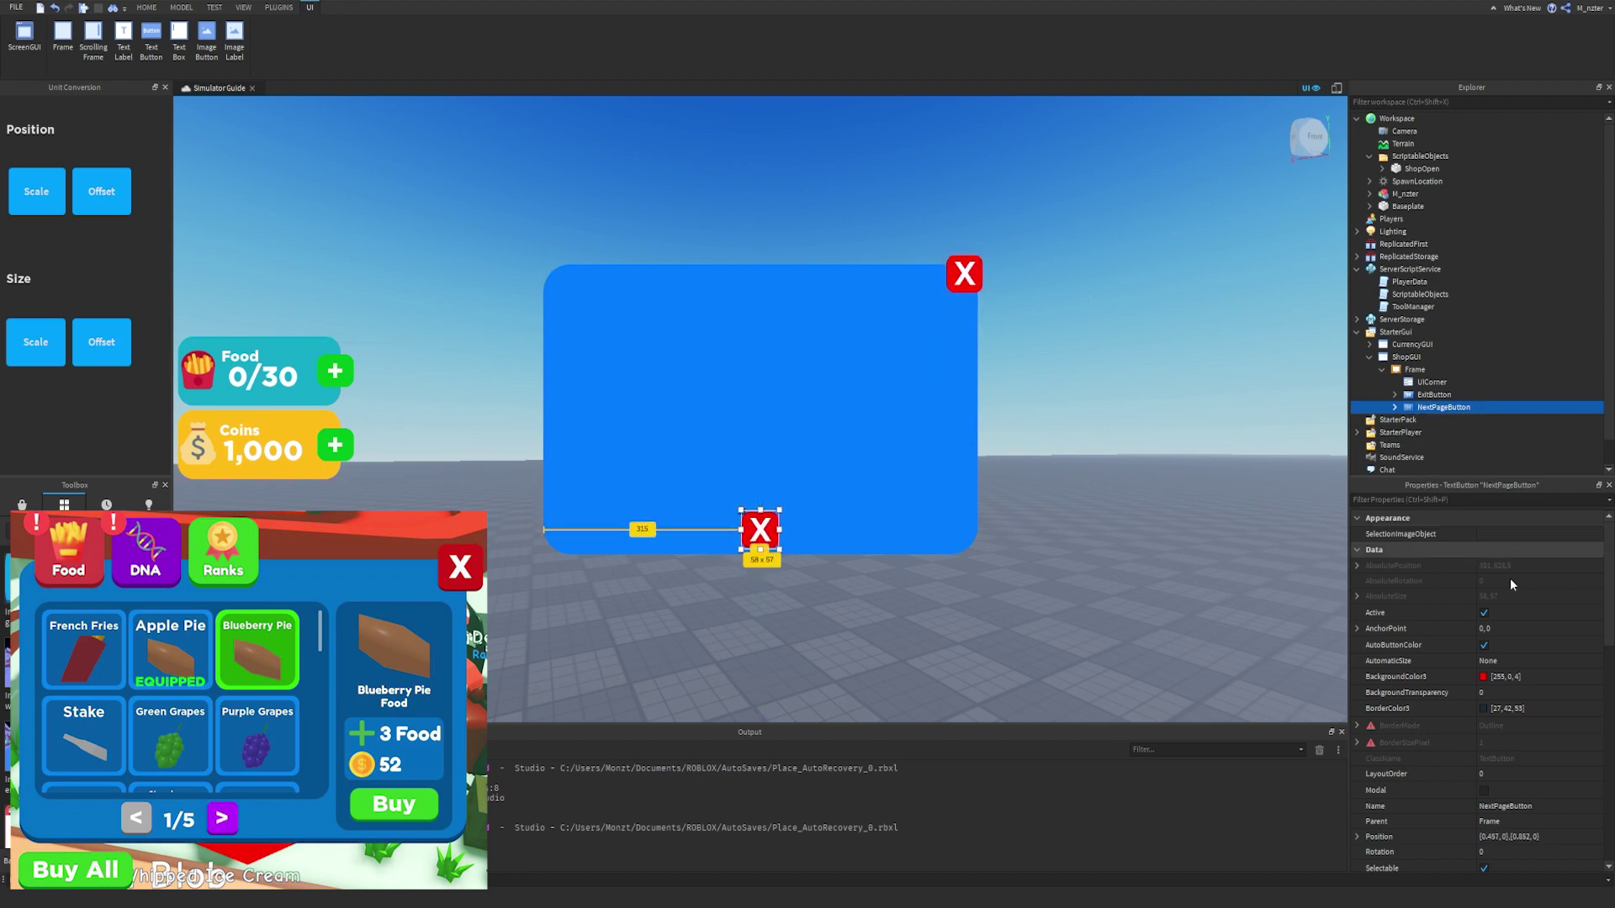
left_click(1484, 679)
left_click_drag(878, 395, 1180, 320)
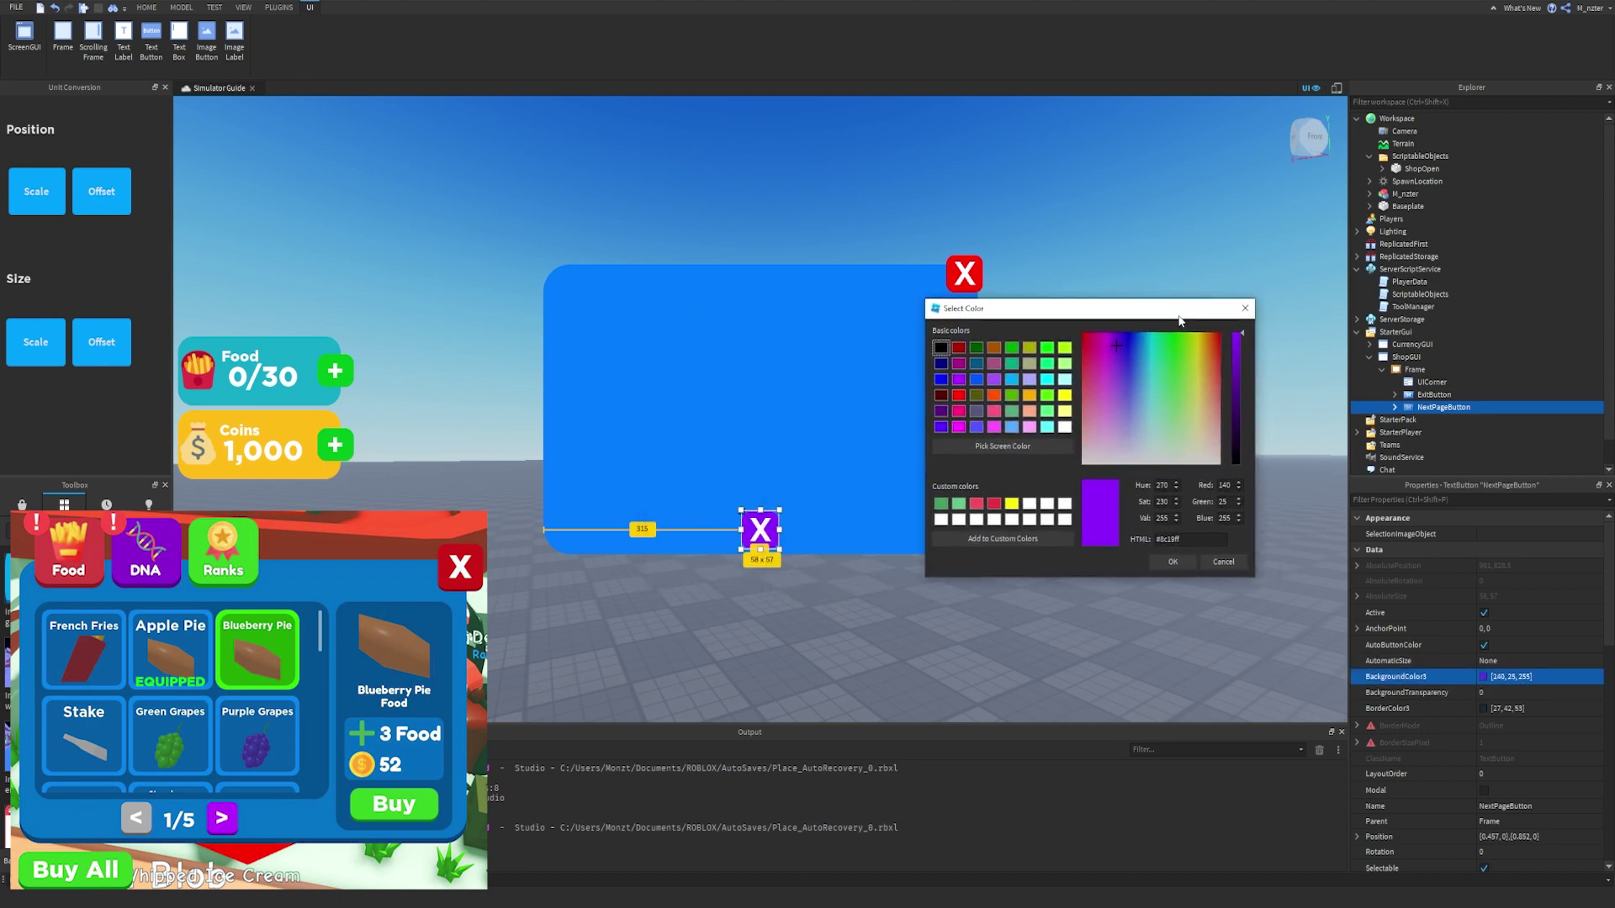
left_click(1173, 561)
Set the Text of NextPageButton to ">".
left_click(1442, 498)
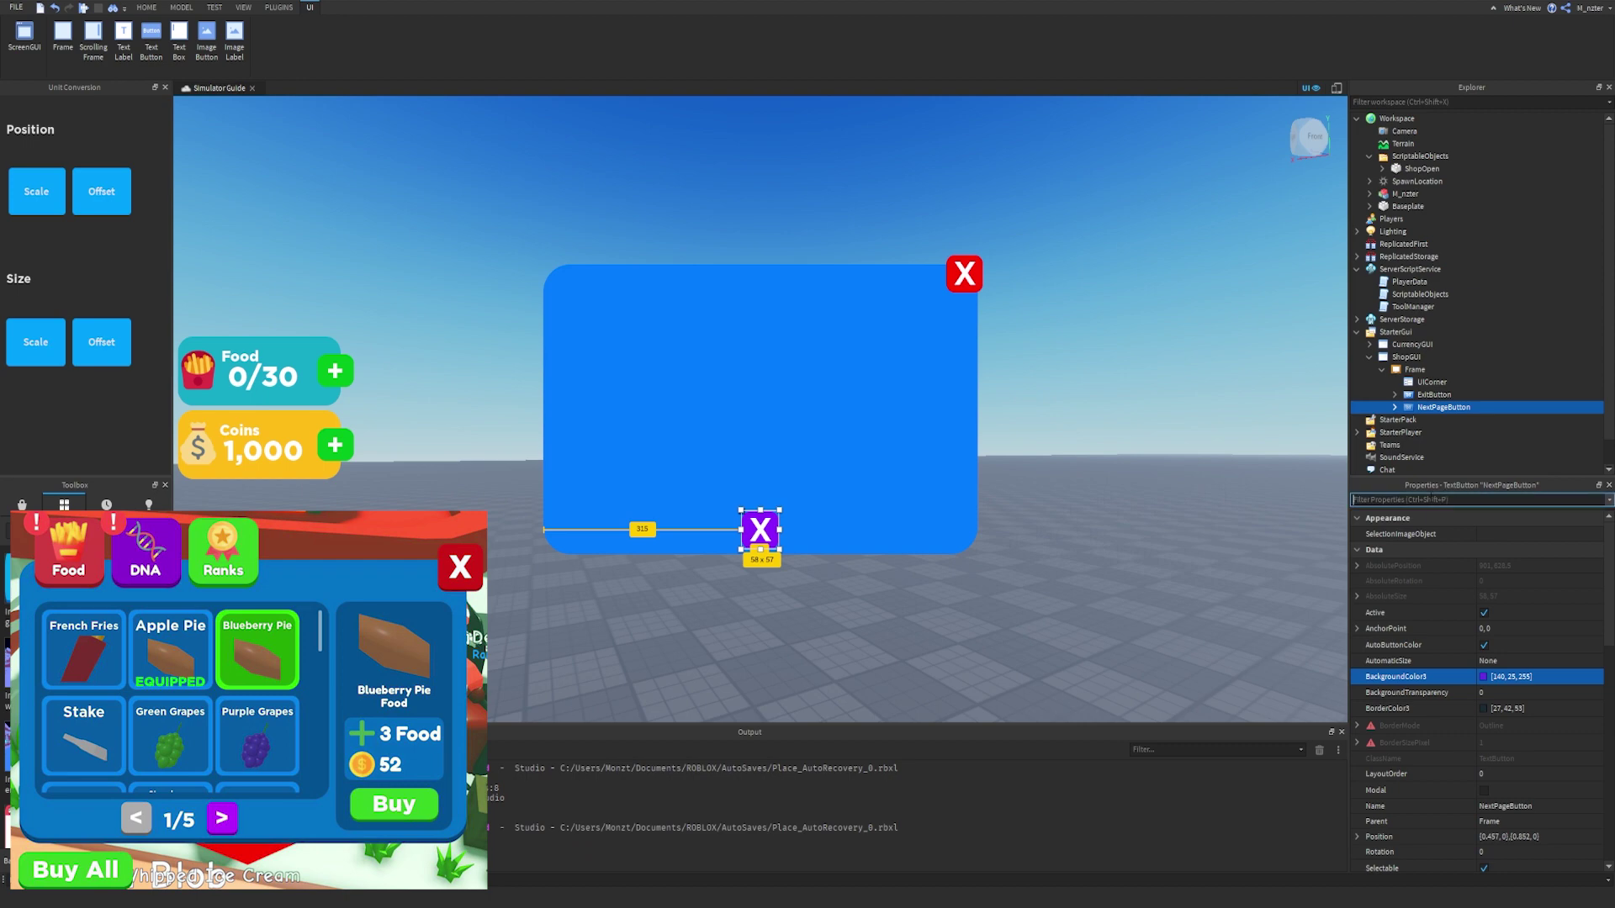
type("text")
left_click(1502, 565)
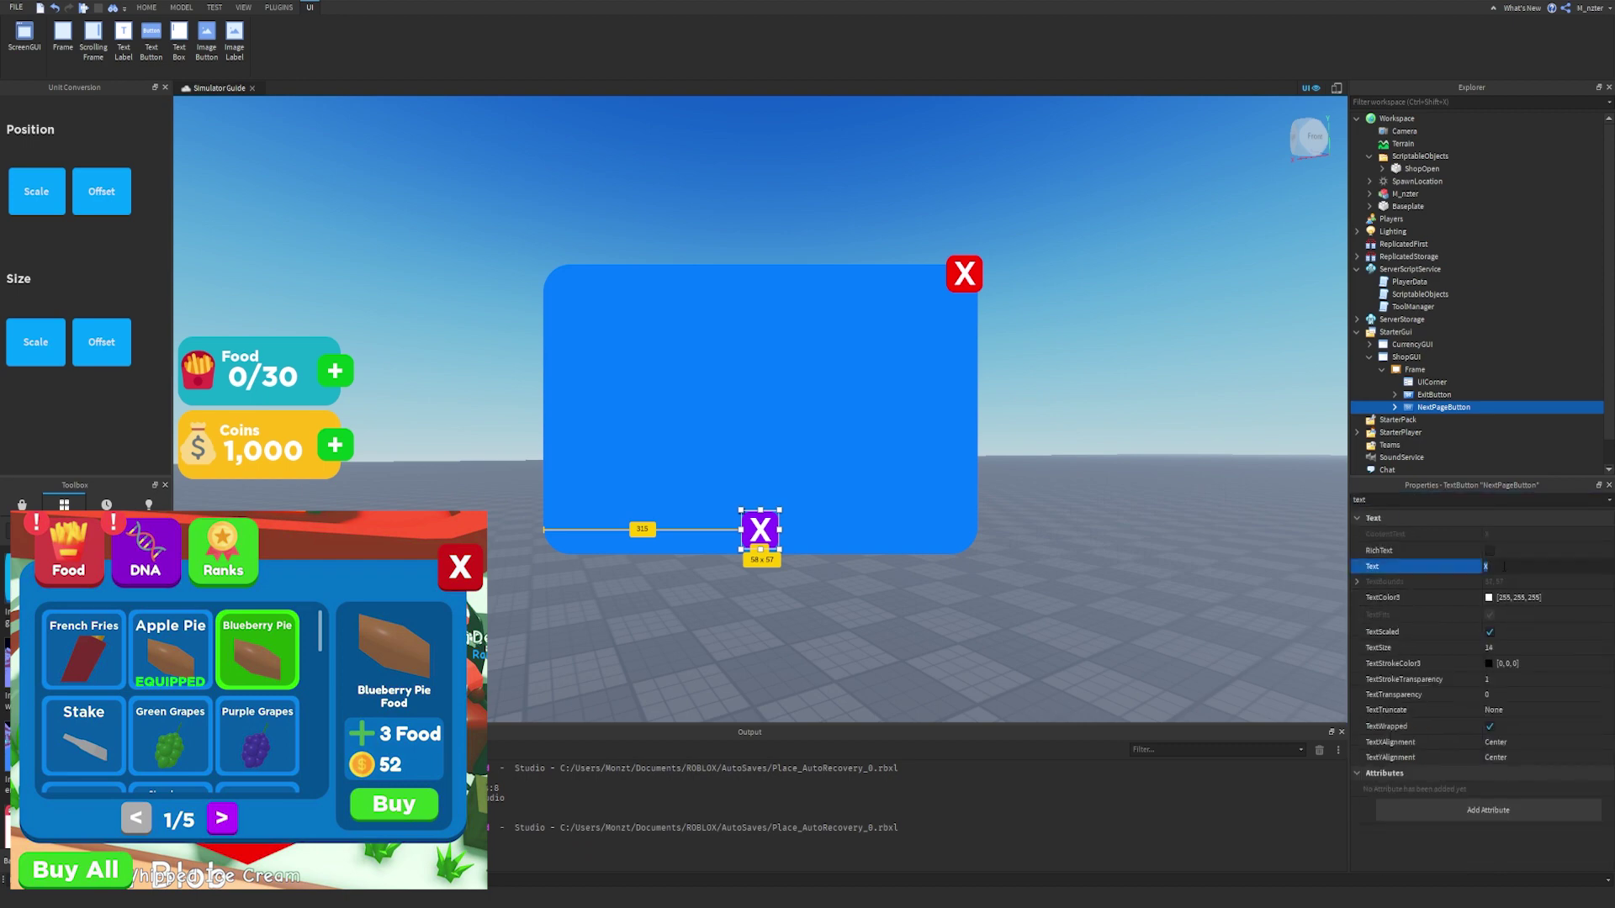
key("Return")
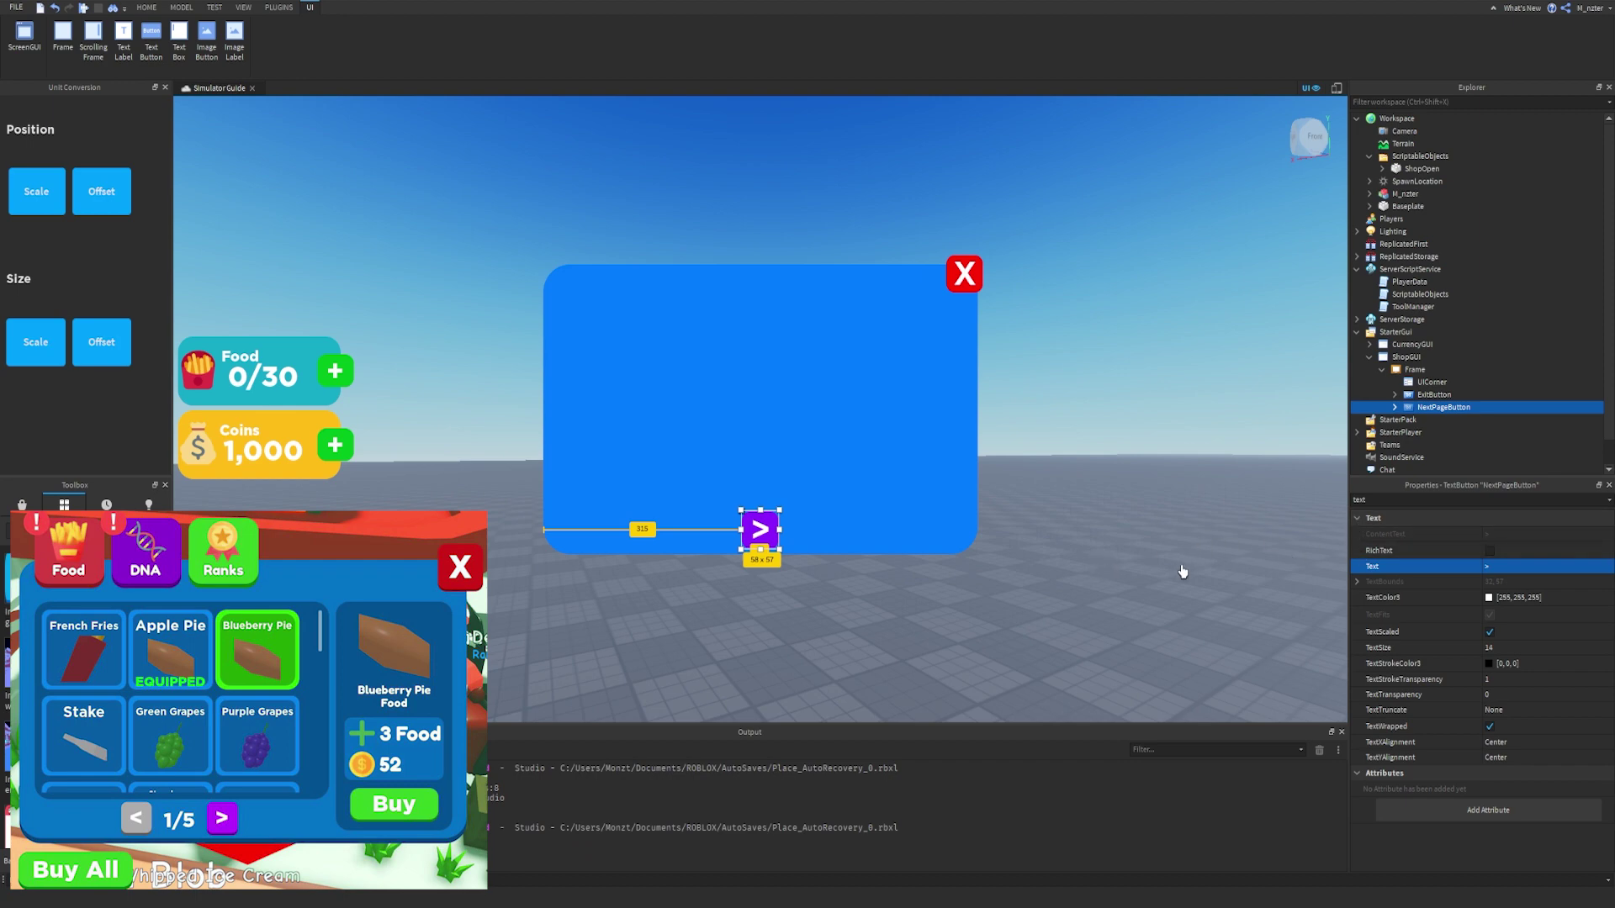
Duplicate NextPageButton, place the copy to its left at the same height, and rename it PreviousPageButton.
key("ctrl+d")
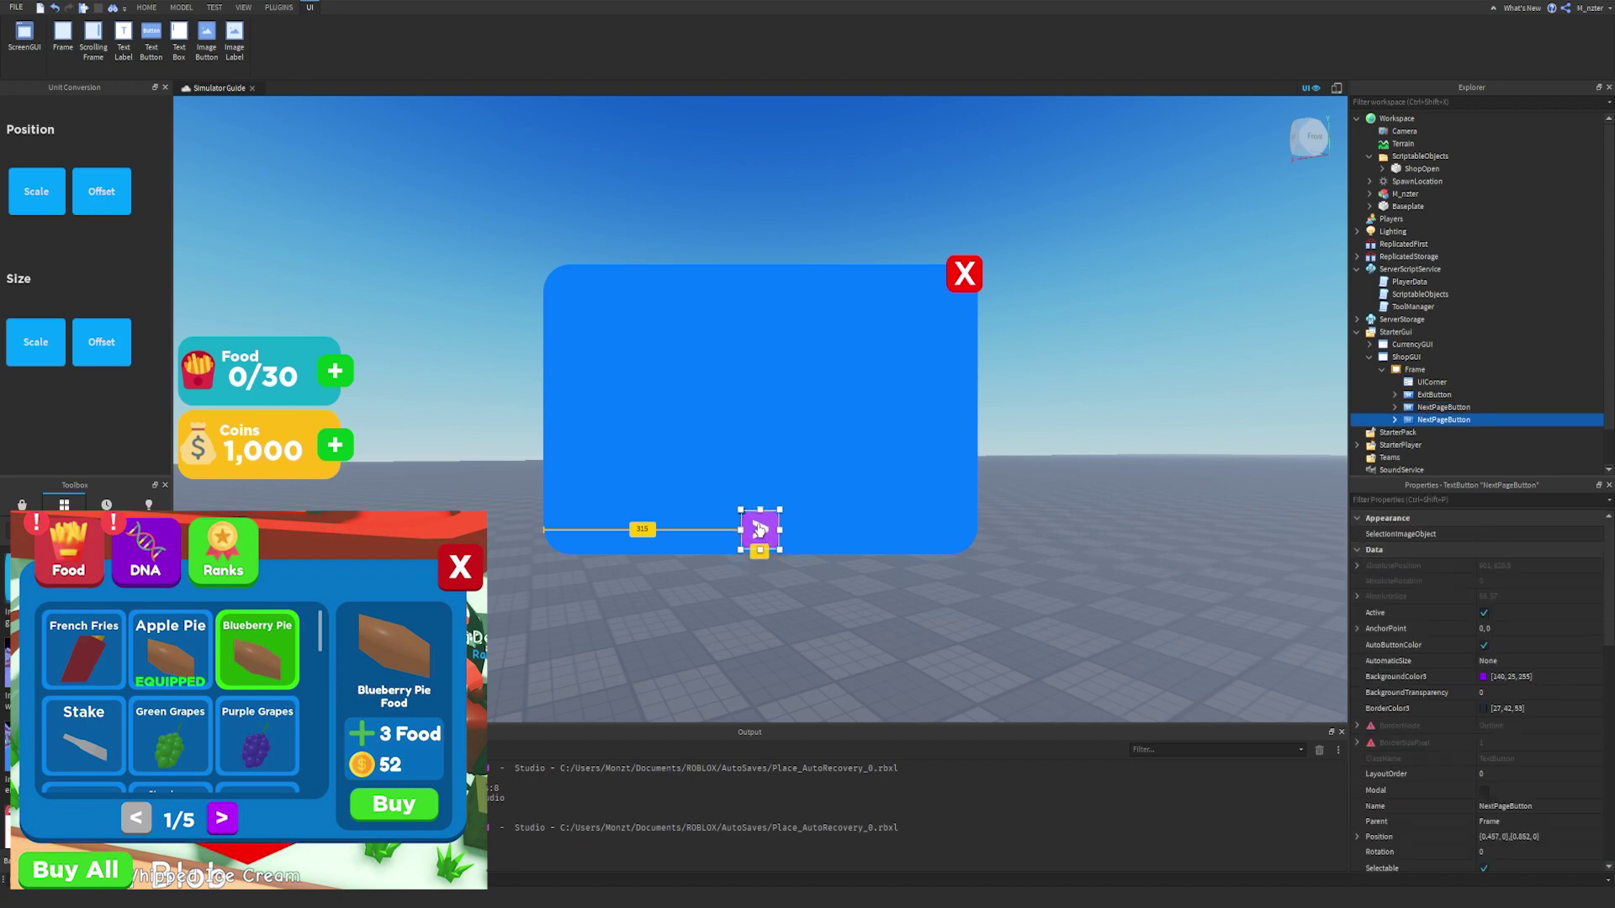
left_click_drag(760, 528, 660, 530)
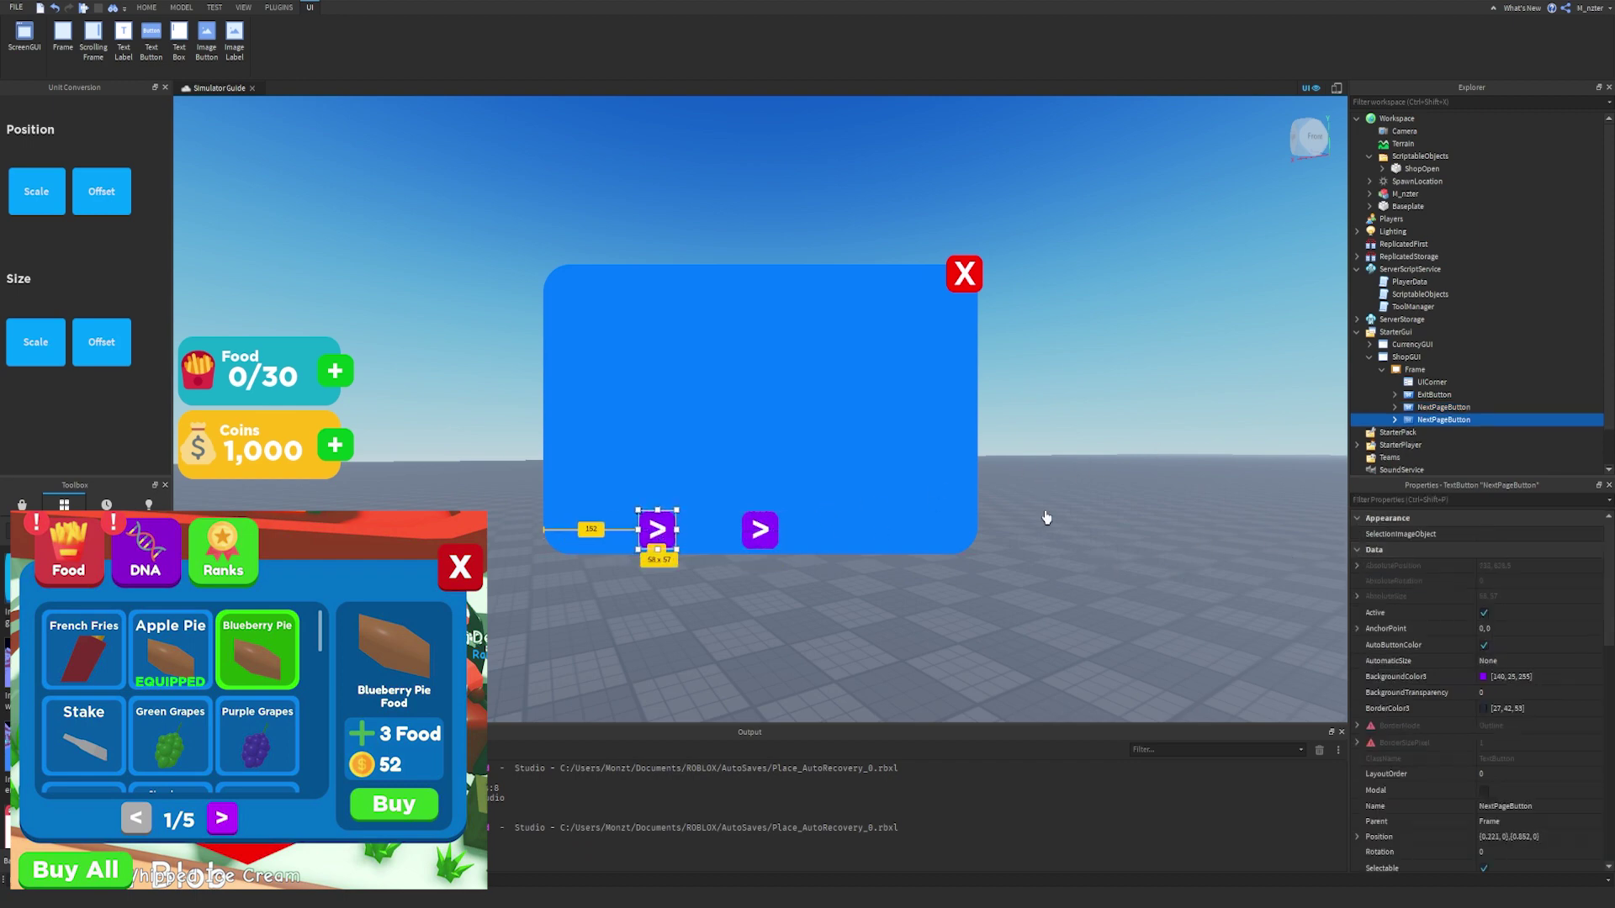
double_click(1435, 422)
key("BackSpace")
key("BackSpace")
key("BackSpace")
key("BackSpace")
type("Previous")
key("Return")
Set the Text of PreviousPageButton to "<".
left_click(1447, 498)
type("text")
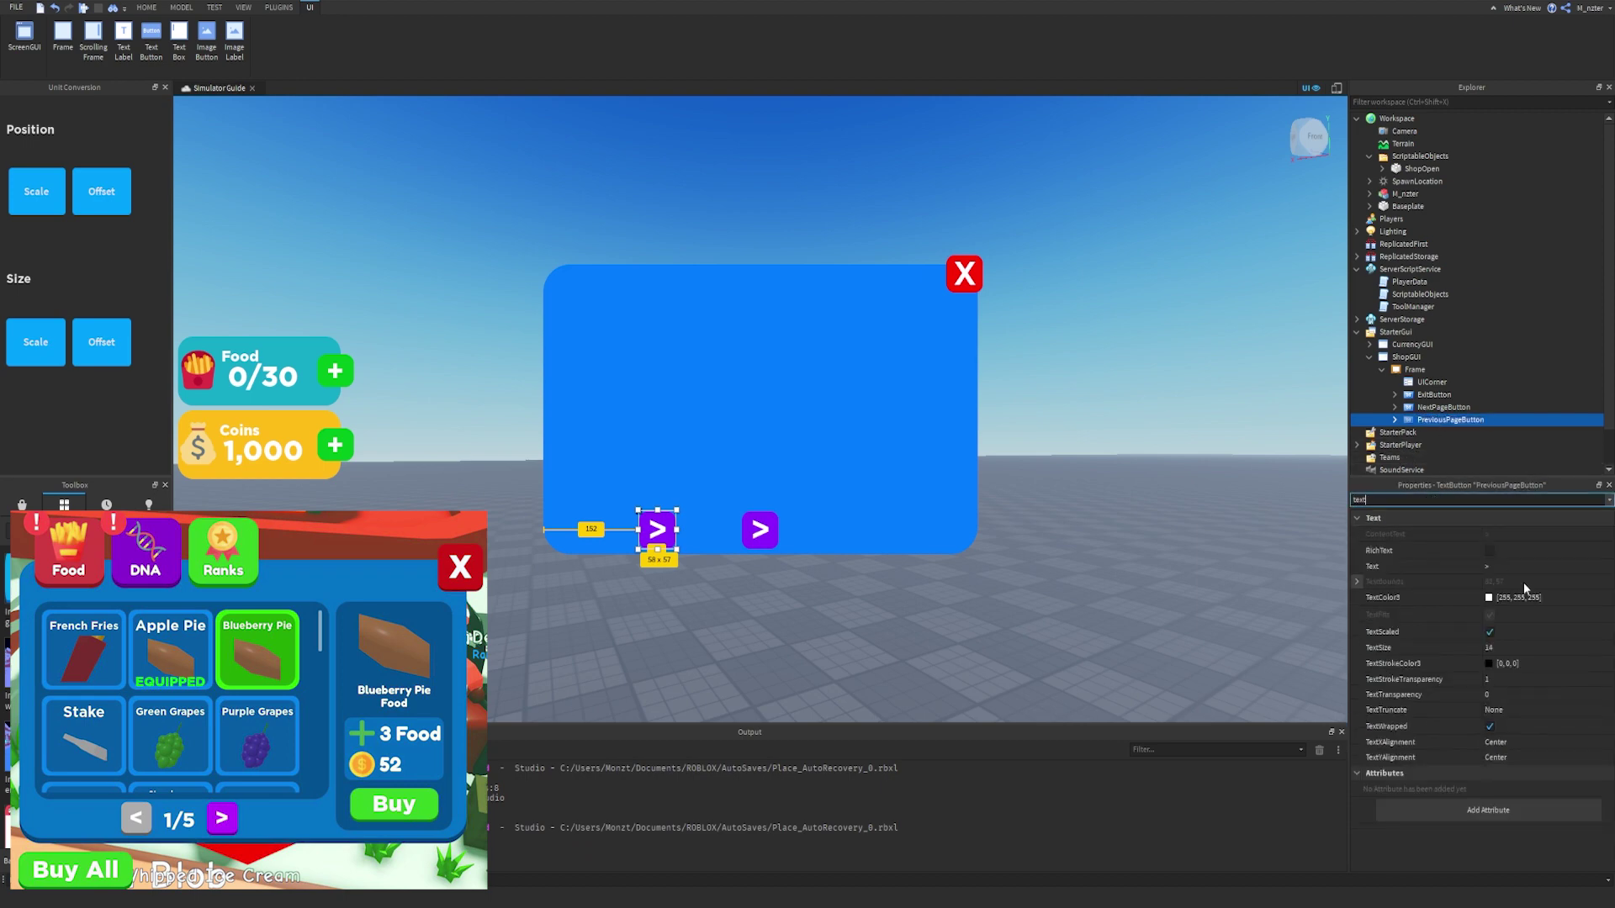
left_click(1521, 567)
type("<")
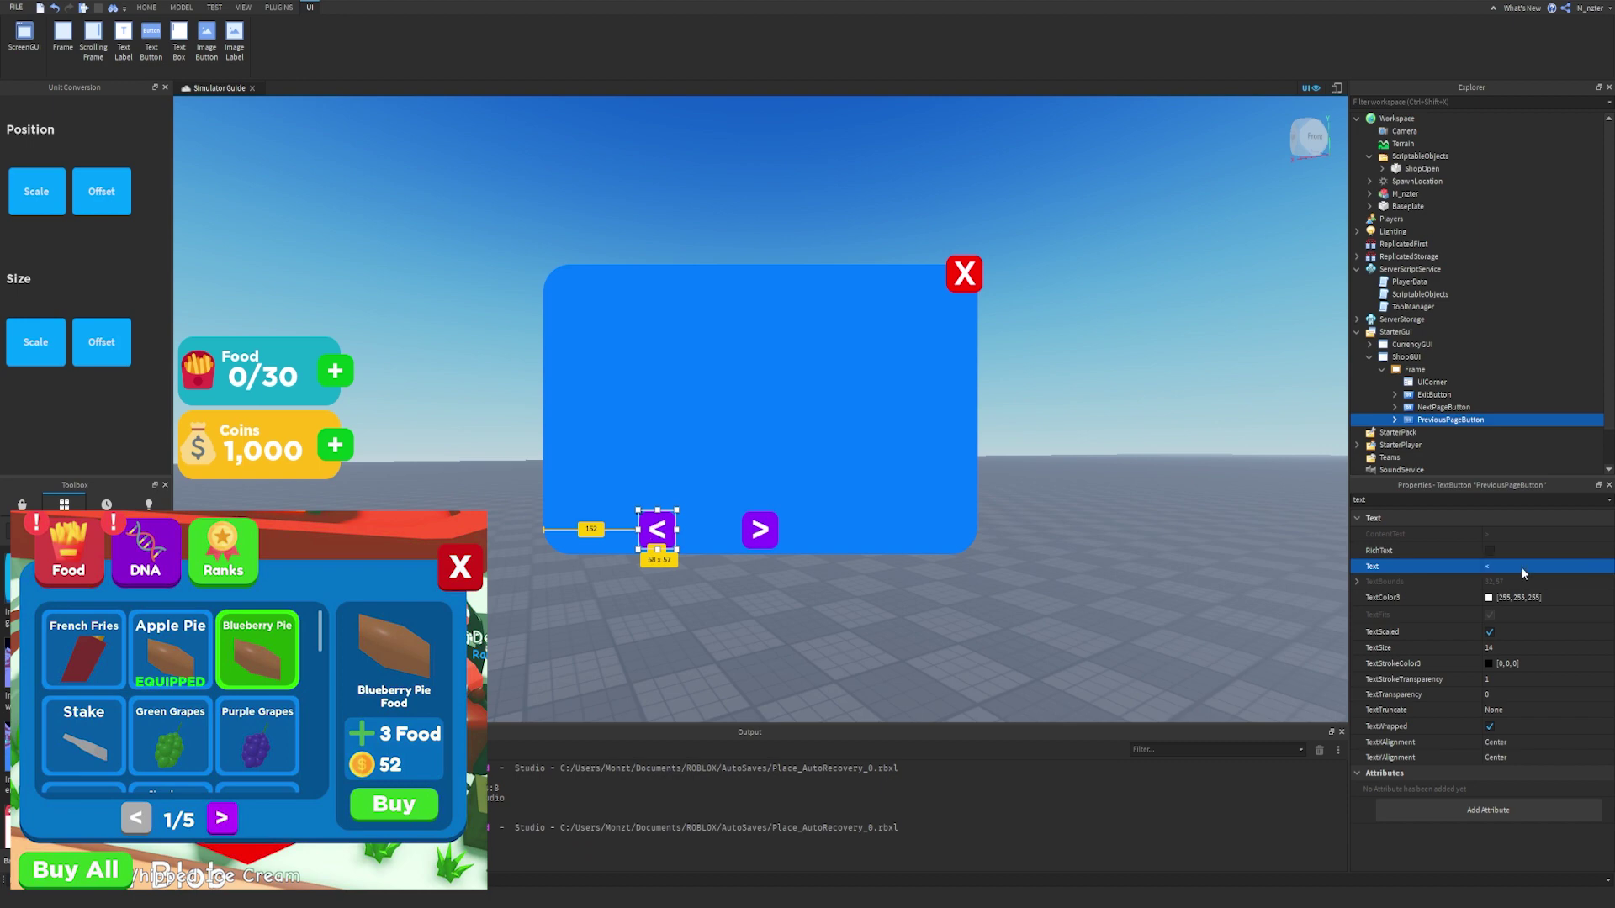
Change the BackgroundColor3 of PreviousPageButton to a neutral light grey.
left_click(1485, 499)
left_click_drag(1488, 498, 1252, 506)
type("b")
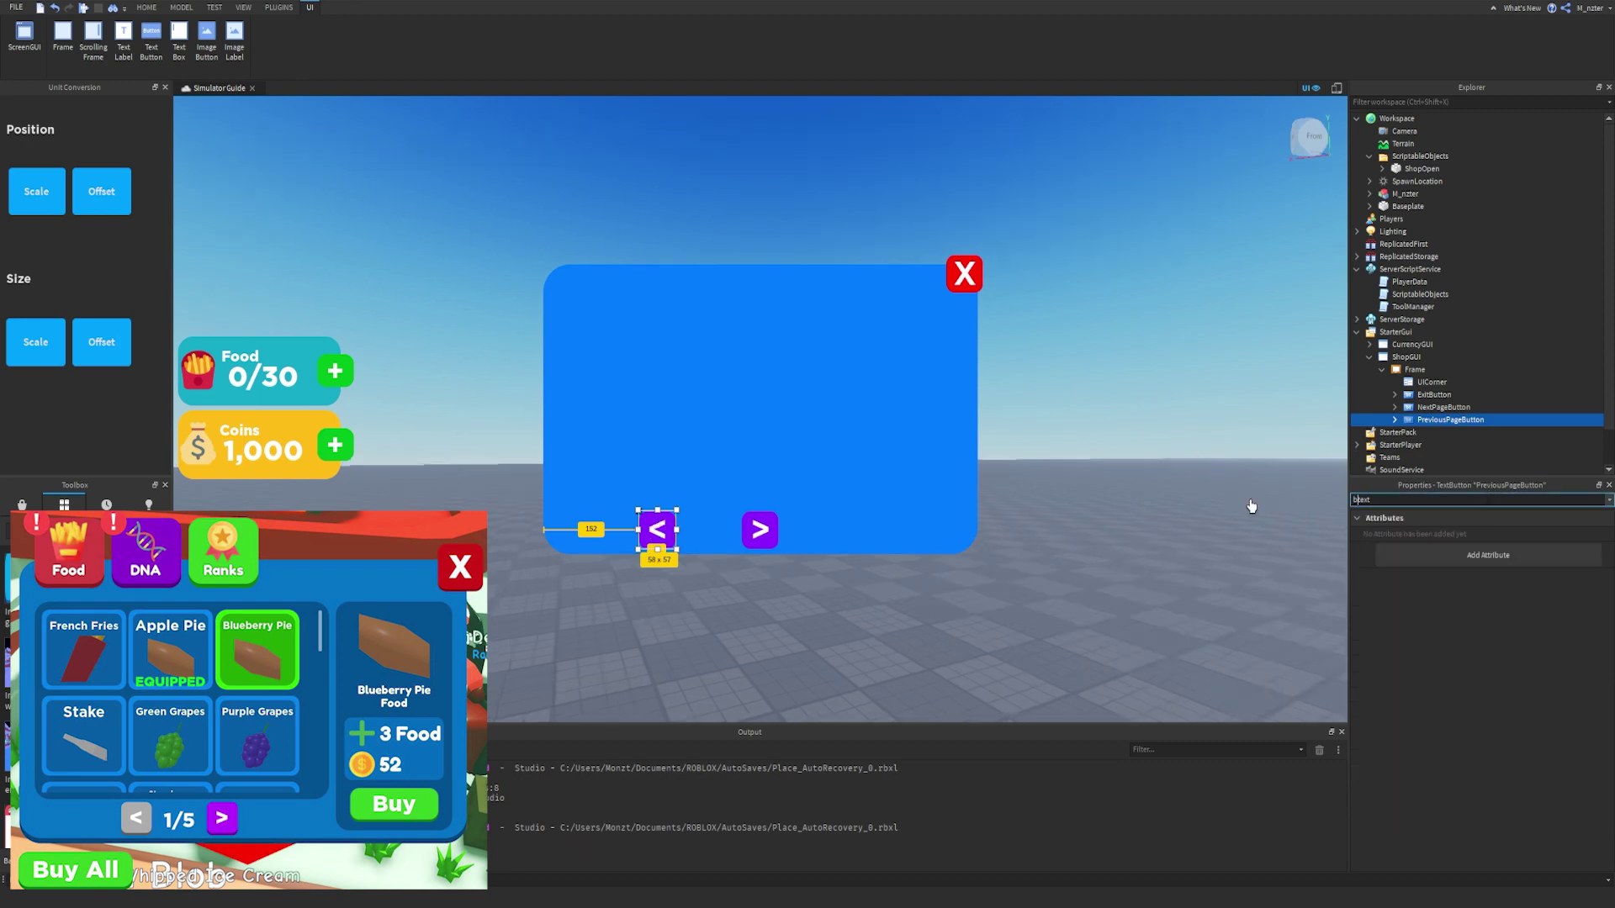
type("a")
key("Delete")
key("Delete")
key("Delete")
key("Delete")
type("c")
left_click(1486, 535)
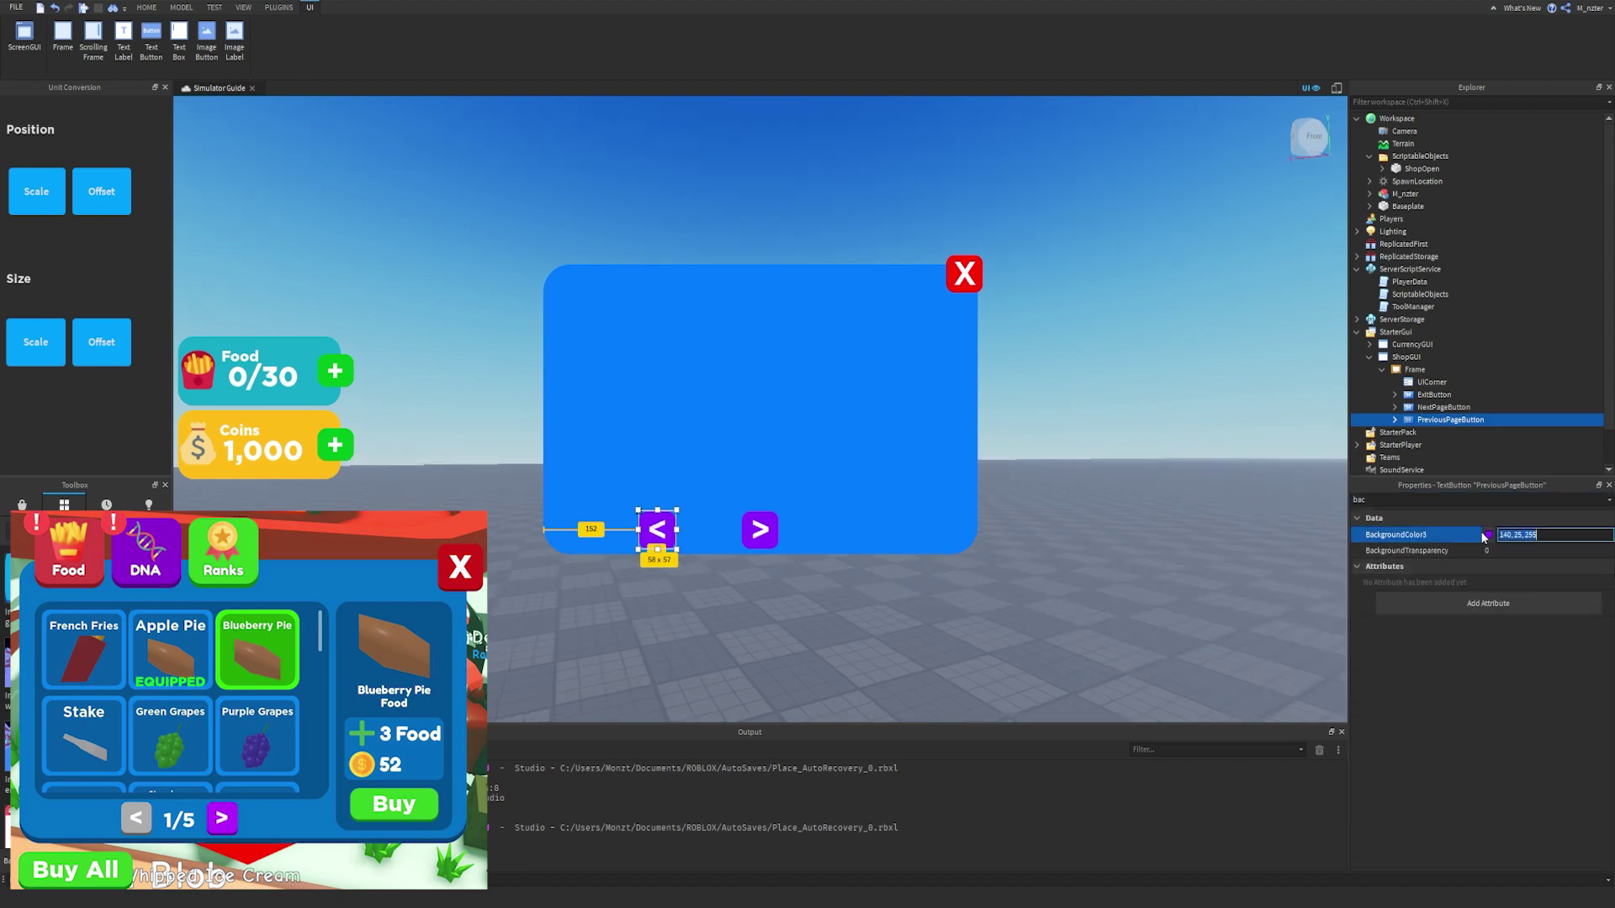
left_click(867, 455)
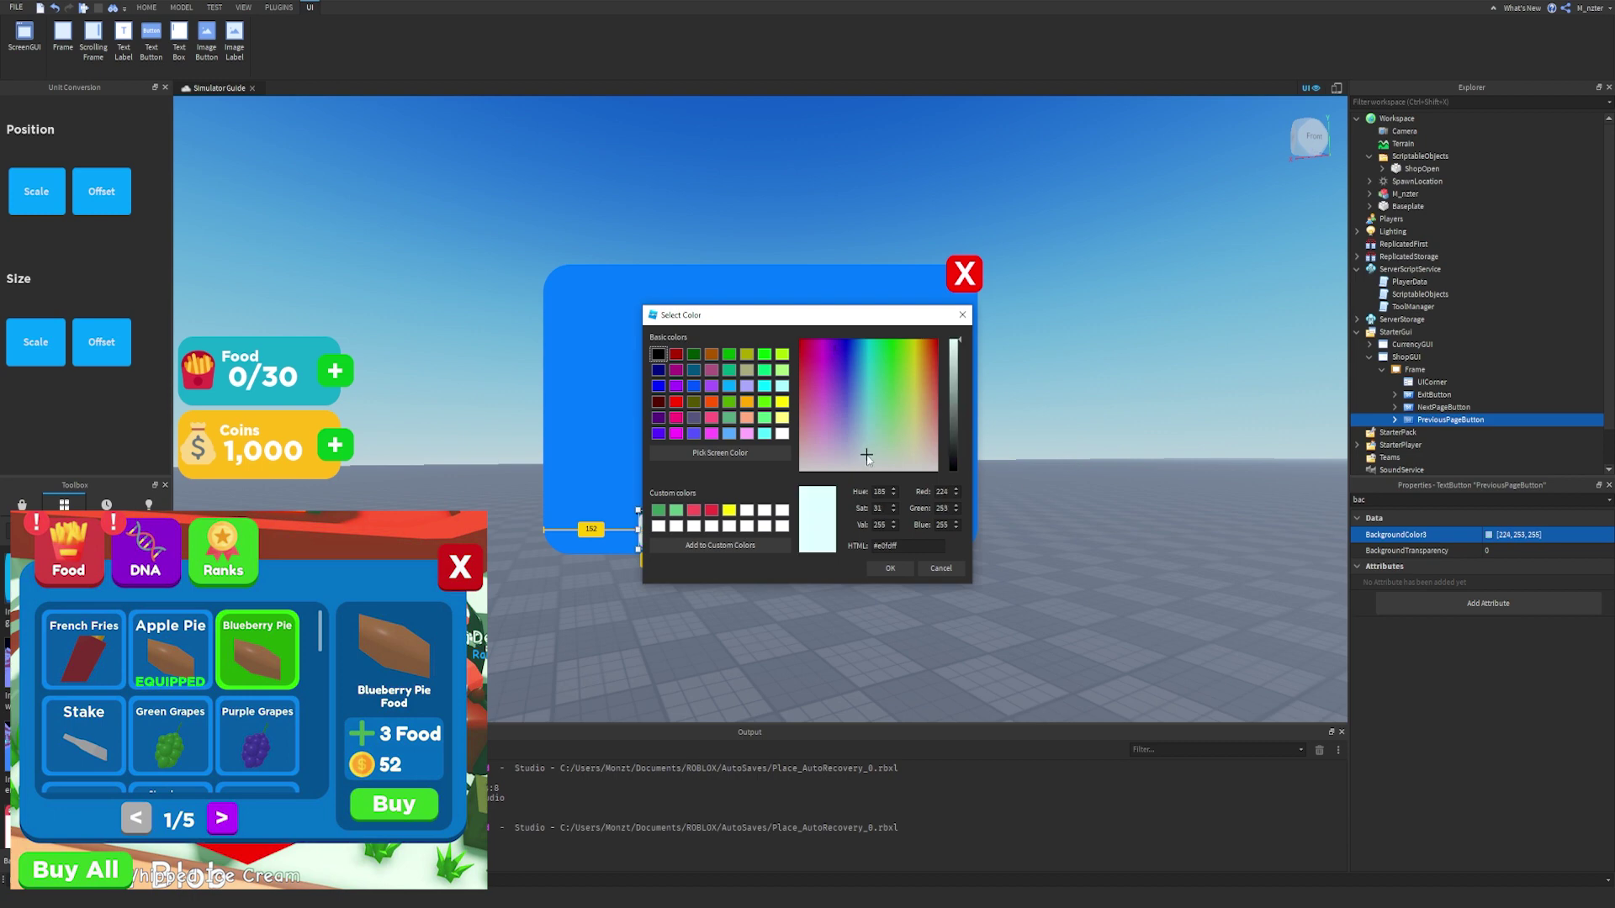
left_click(955, 422)
left_click_drag(924, 320, 1126, 324)
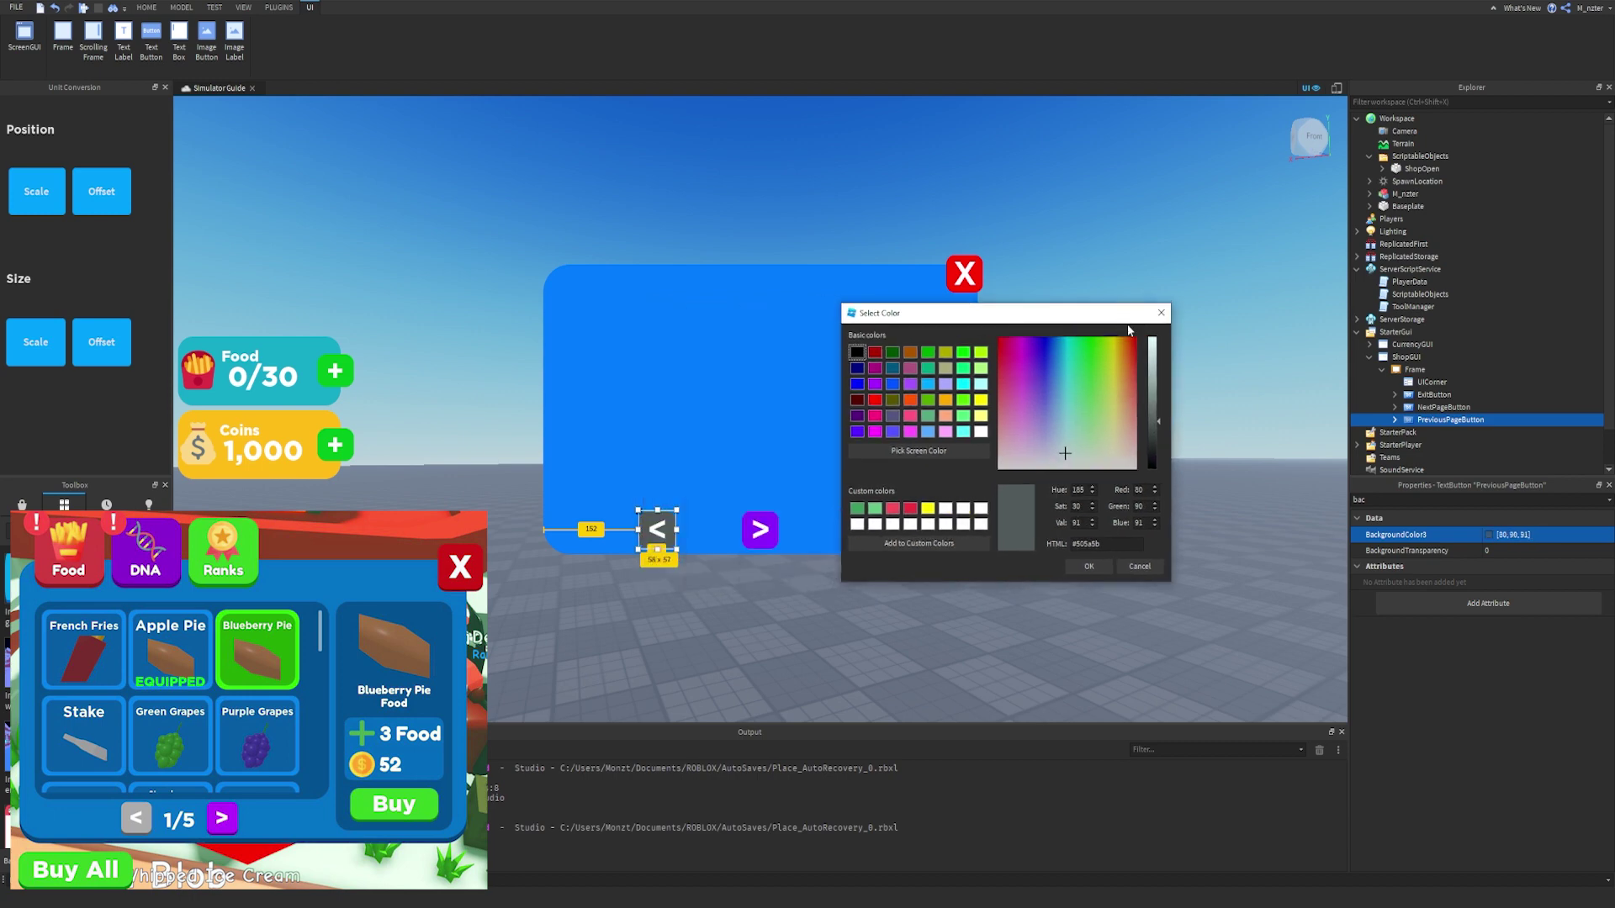
left_click(1145, 373)
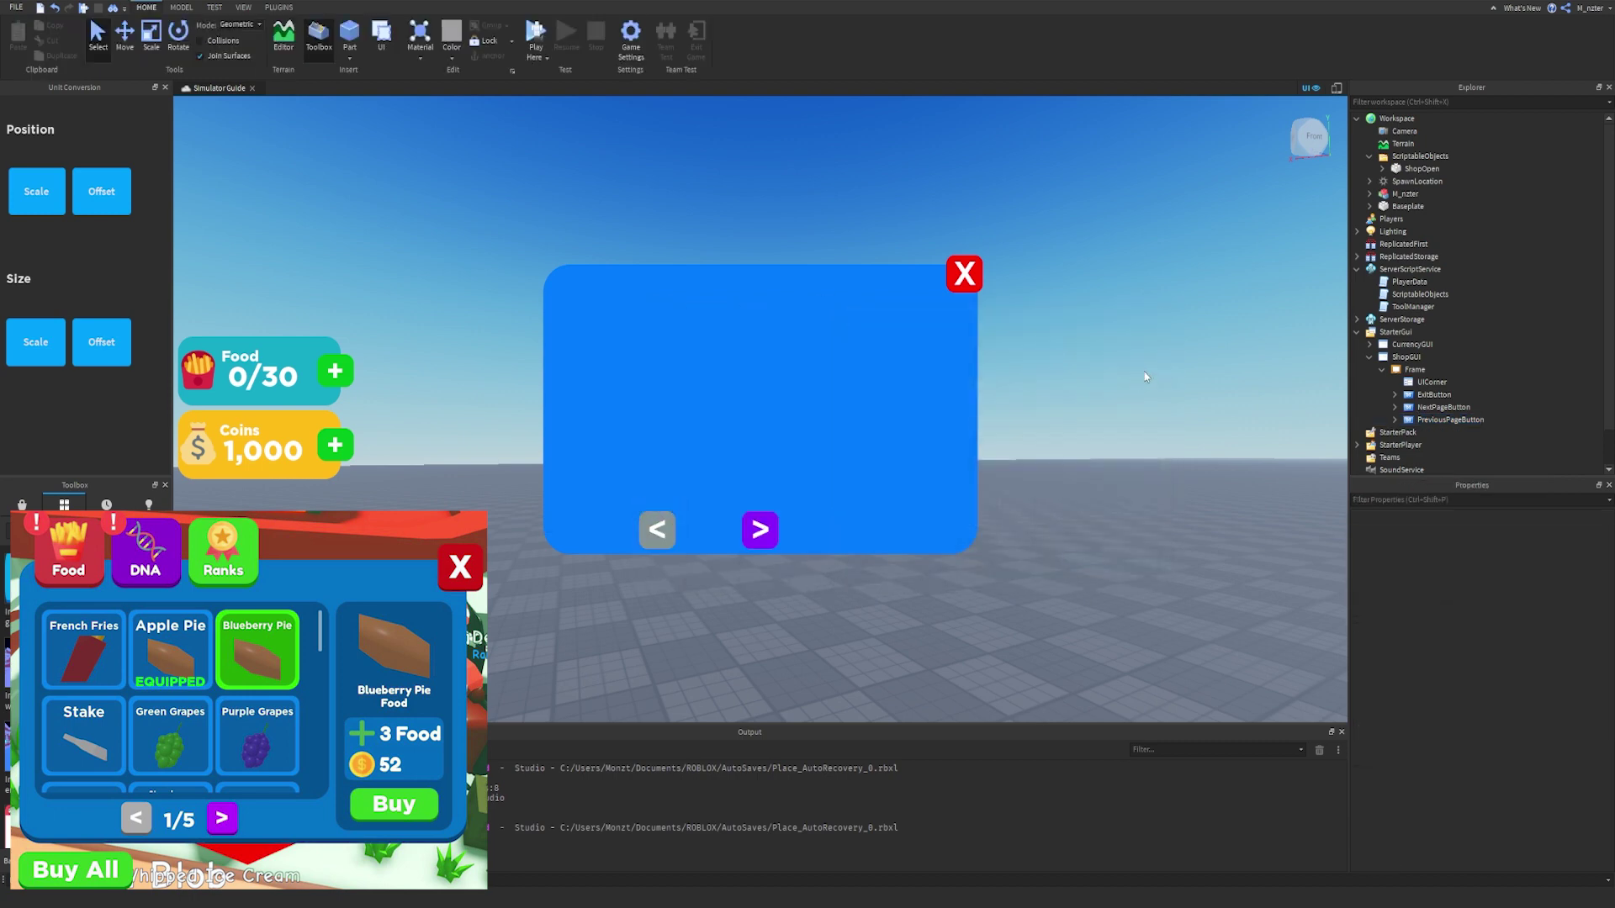
Add a TextLabel inside the shop frame and rename it Pages.
left_click(1434, 371)
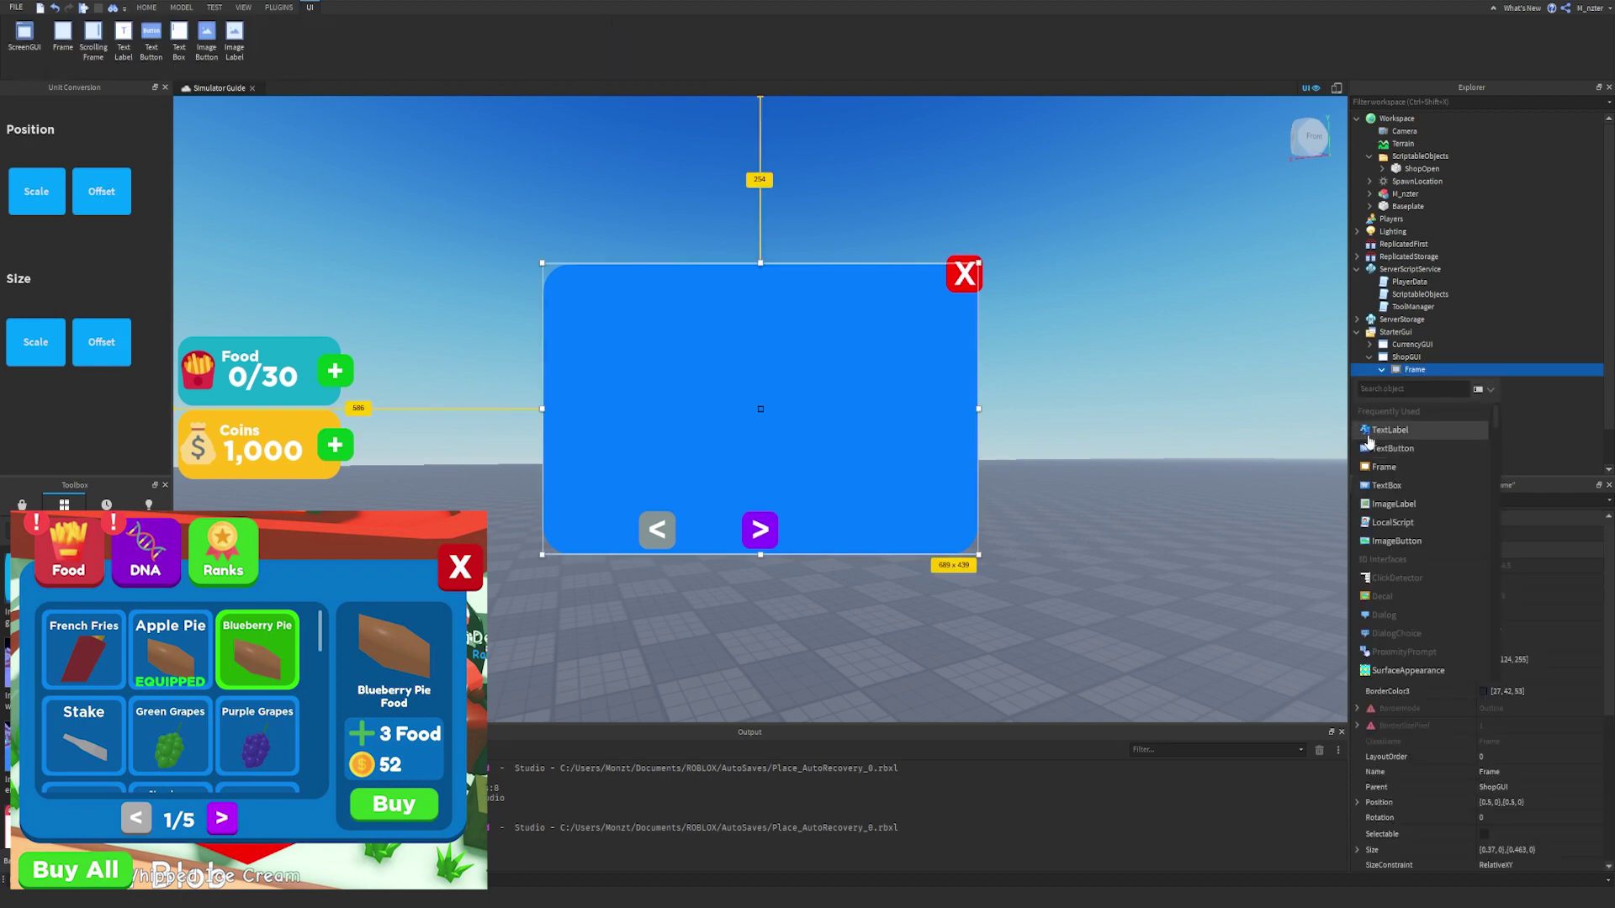
left_click(1400, 431)
left_click(1433, 433)
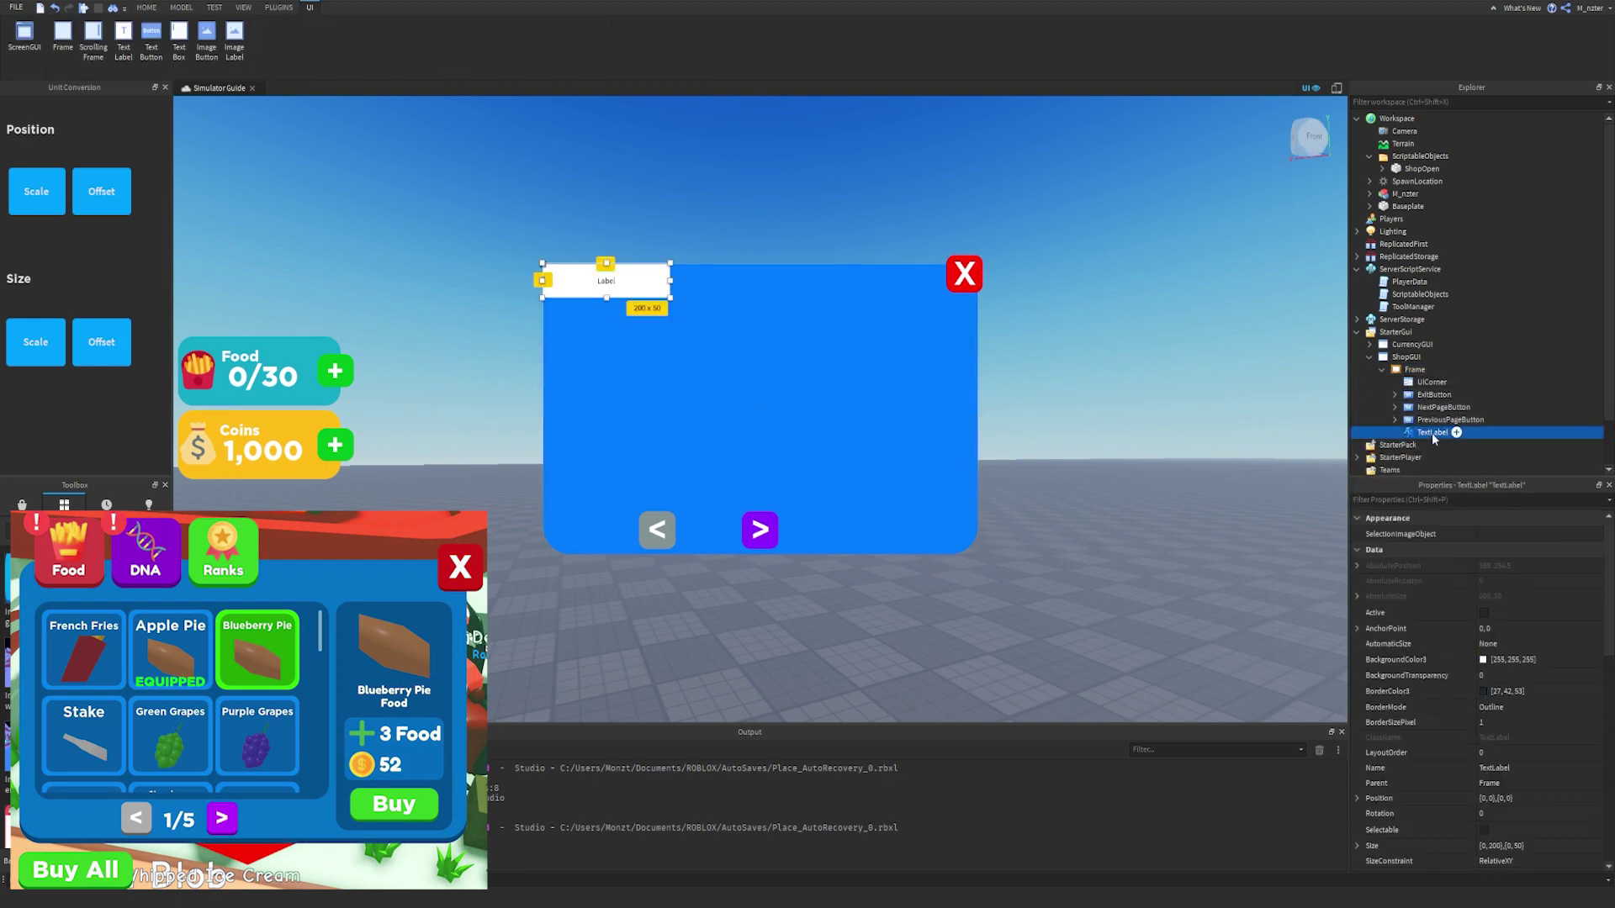
double_click(1435, 432)
type("Pages")
key("Return")
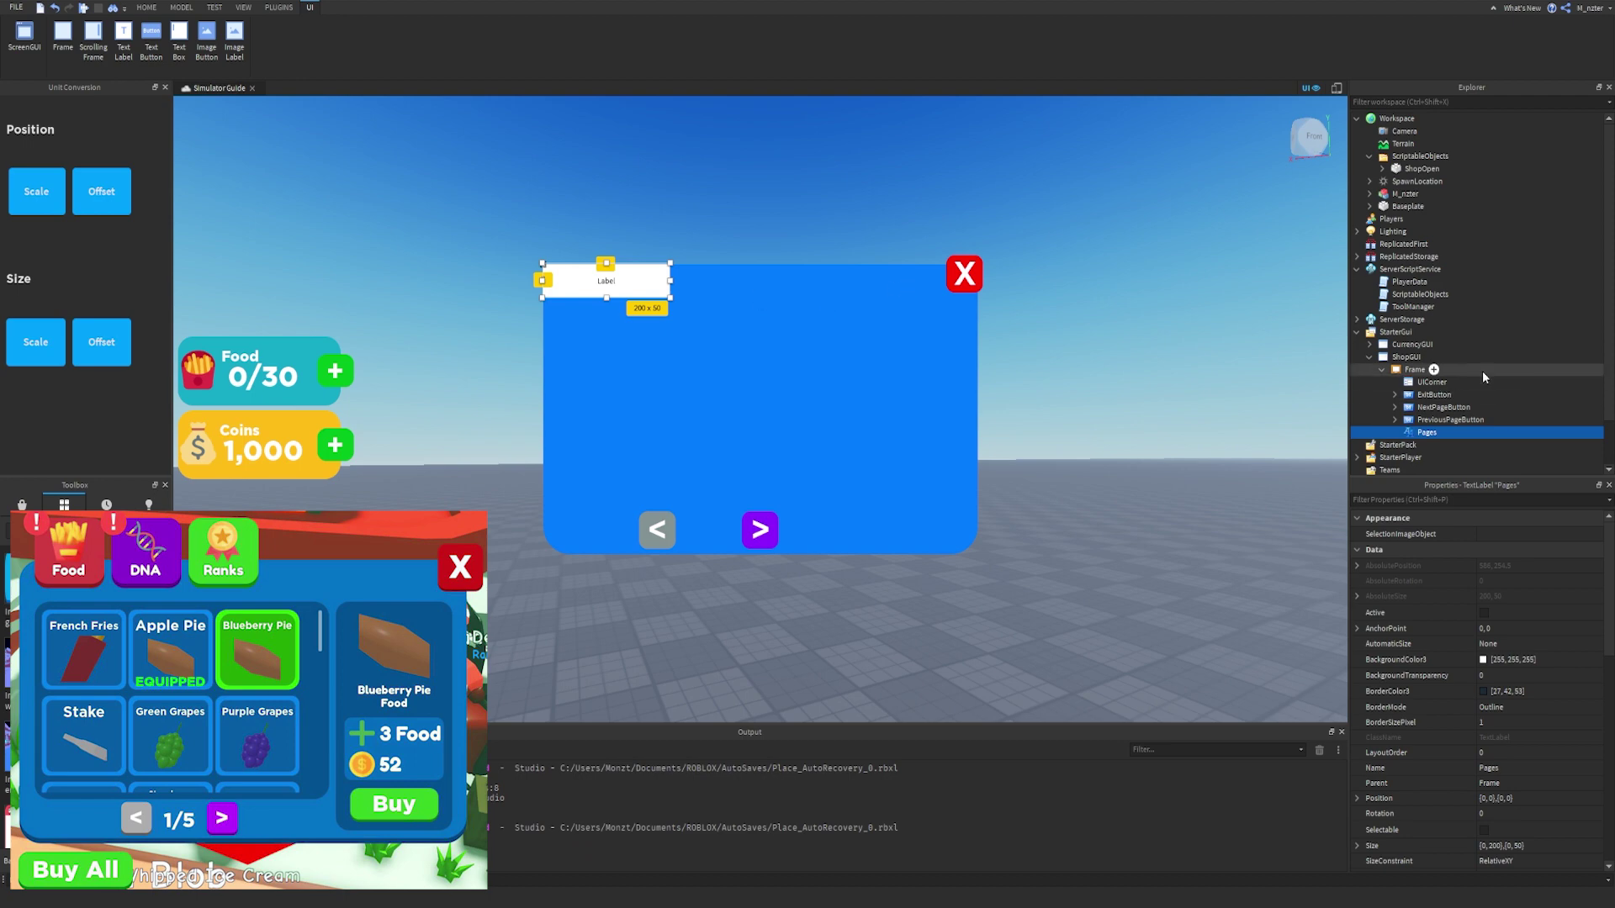
Set the BackgroundTransparency of the Pages label to 1.
left_click(1463, 500)
type("bac")
left_click(1501, 551)
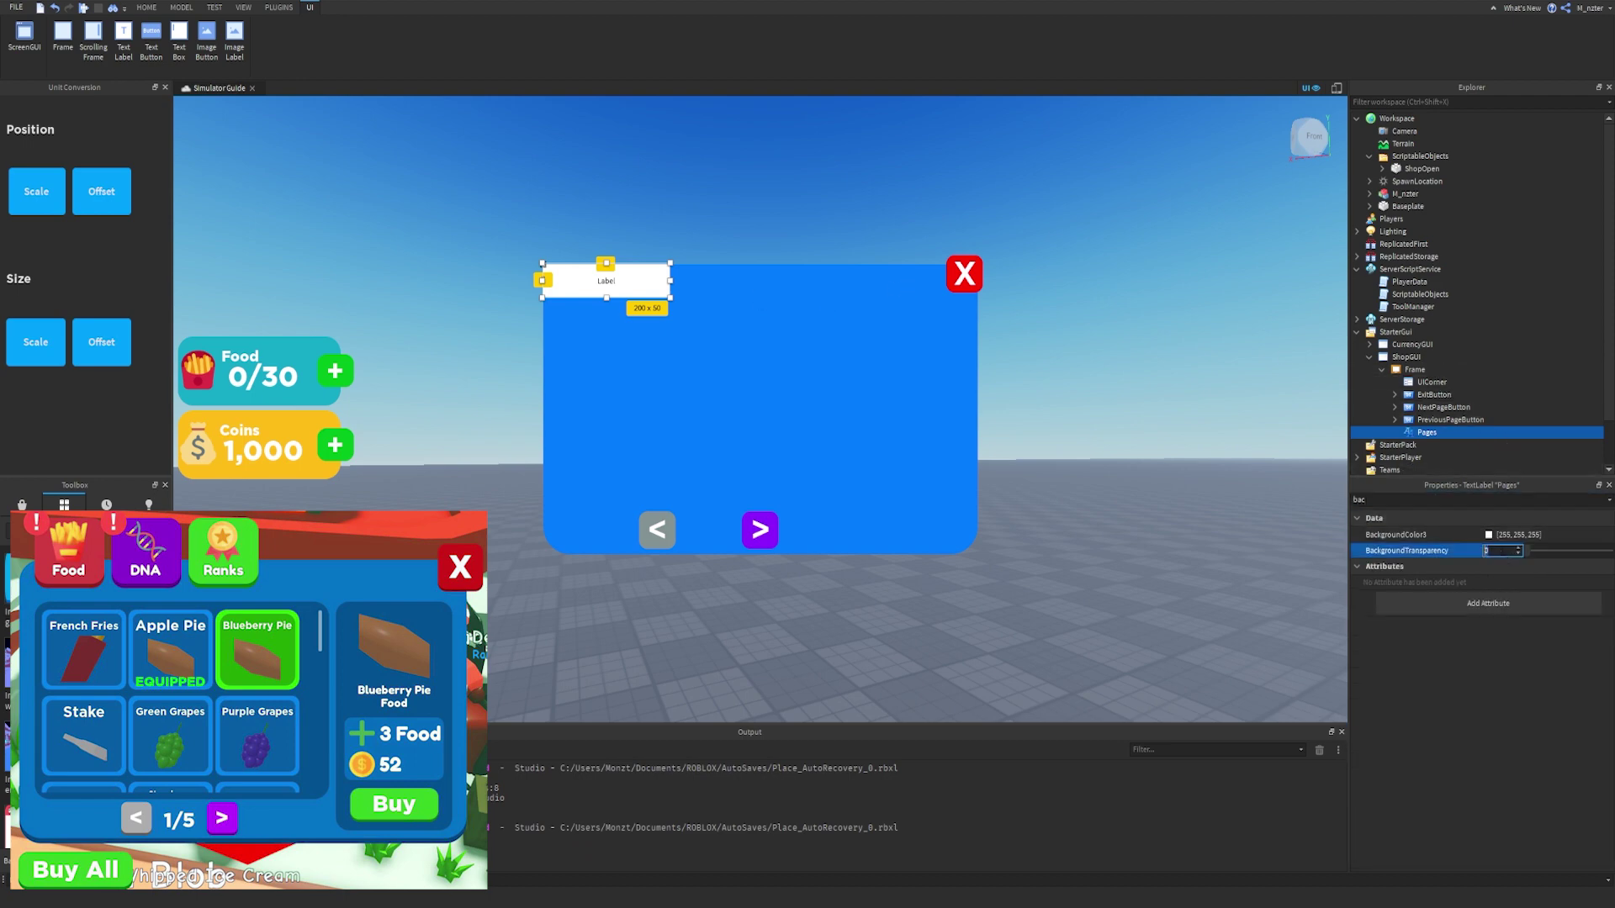
type("1")
Turn on TextScaled for the Pages label and set its Text to "1/5".
left_click(1462, 499)
key("BackSpace")
key("BackSpace")
key("BackSpace")
type("text")
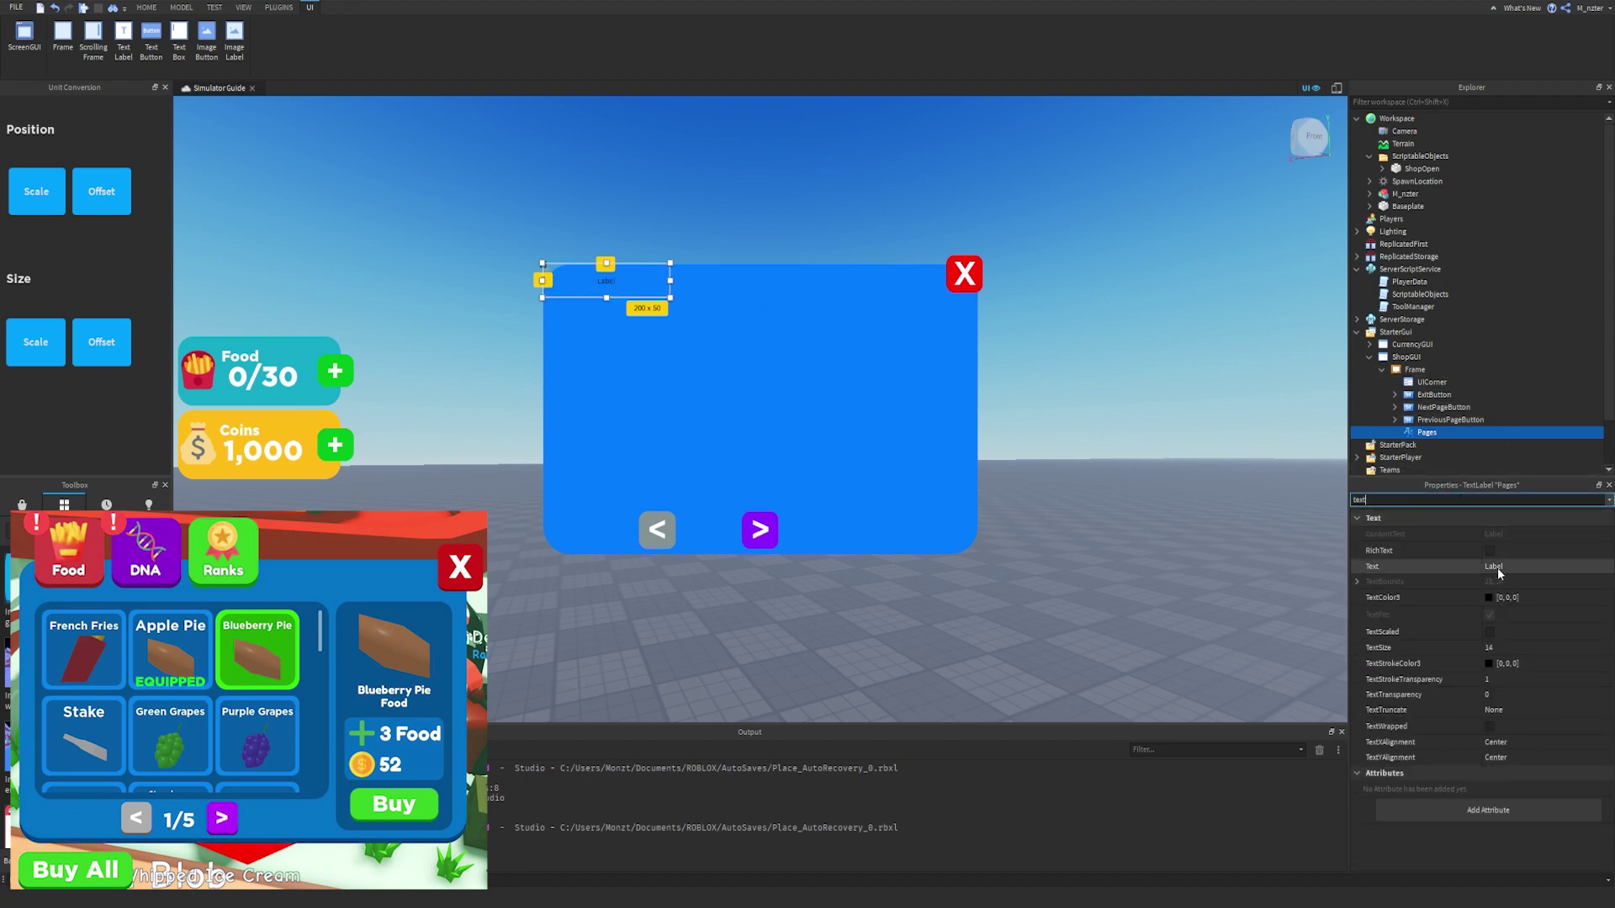
left_click(1490, 632)
left_click(1502, 566)
type("1/")
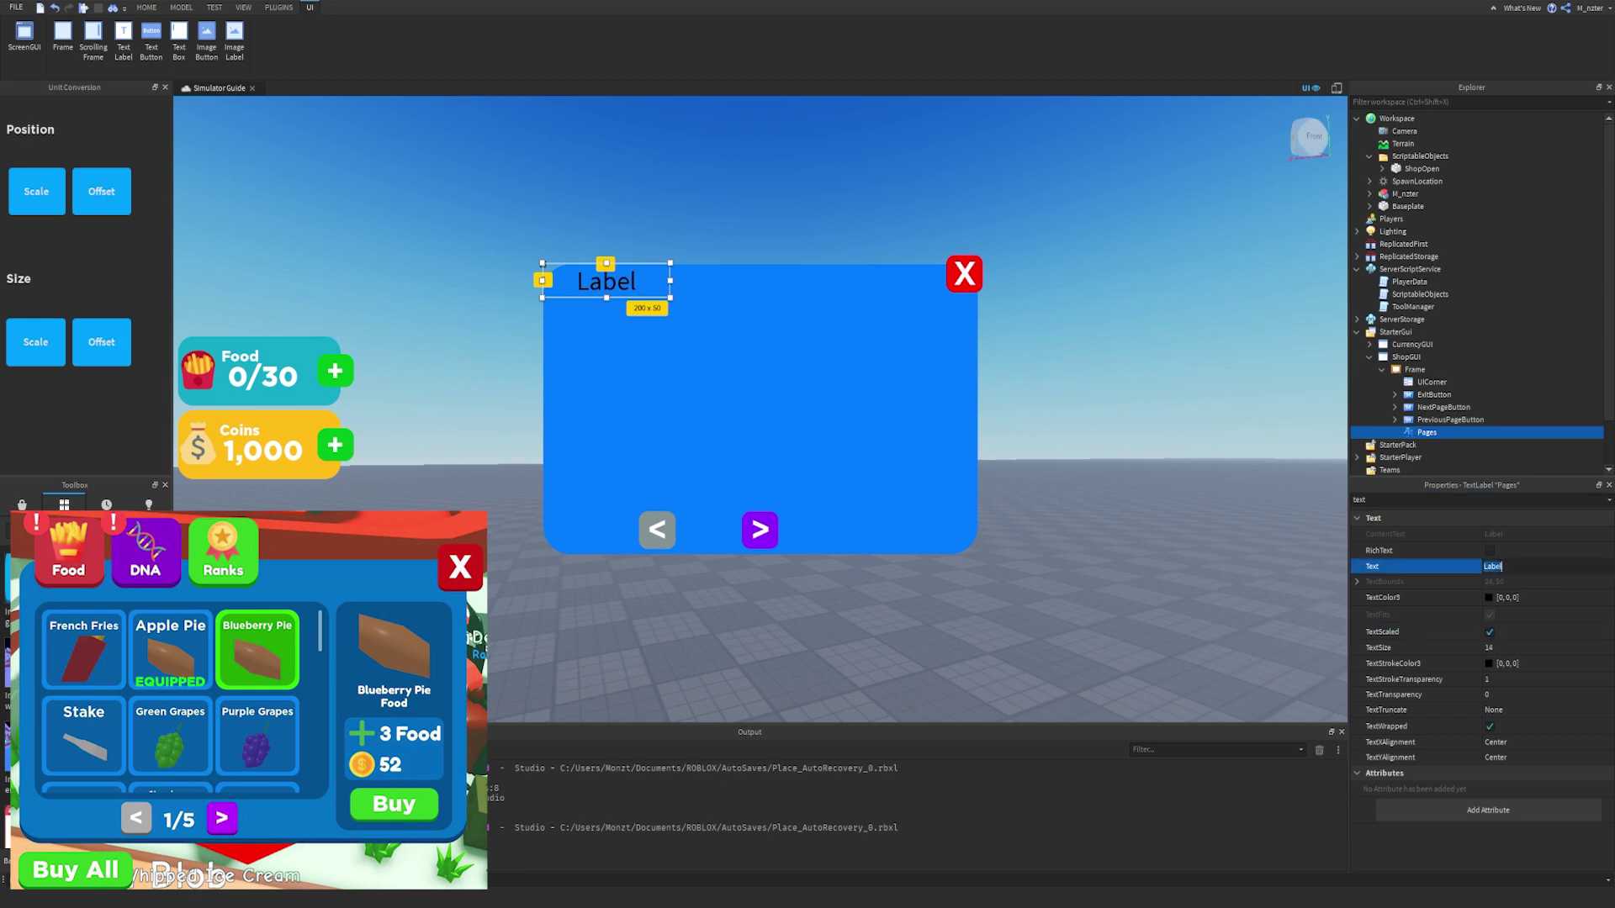
type("5")
Set the TextColor3 of the Pages label to white (255, 255, 255).
left_click(1489, 597)
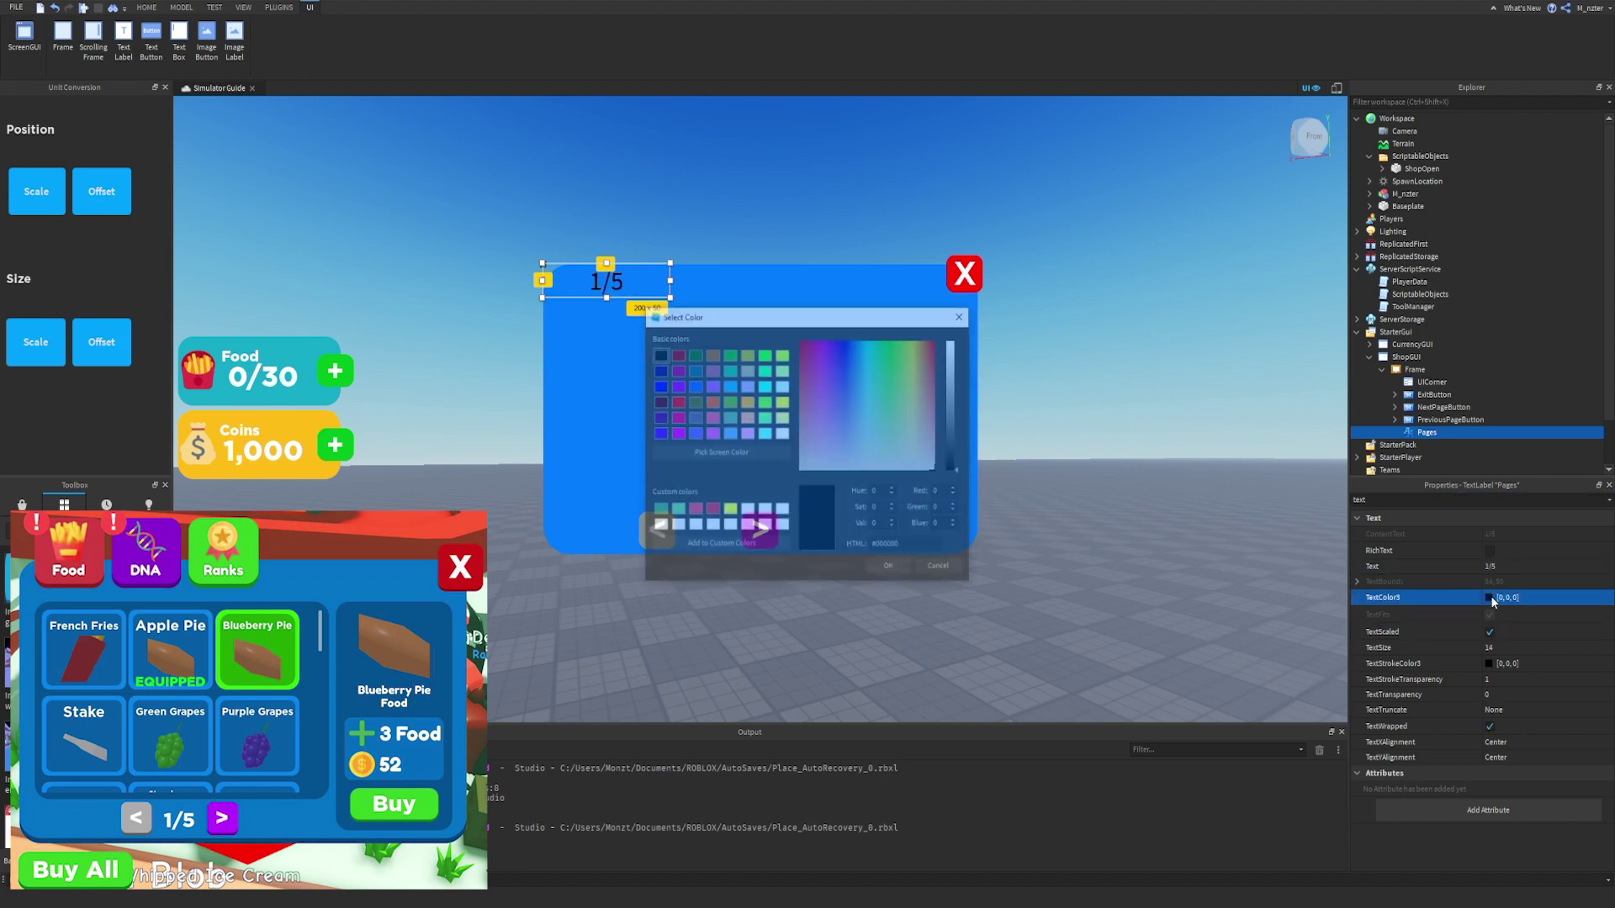
left_click_drag(952, 426, 954, 339)
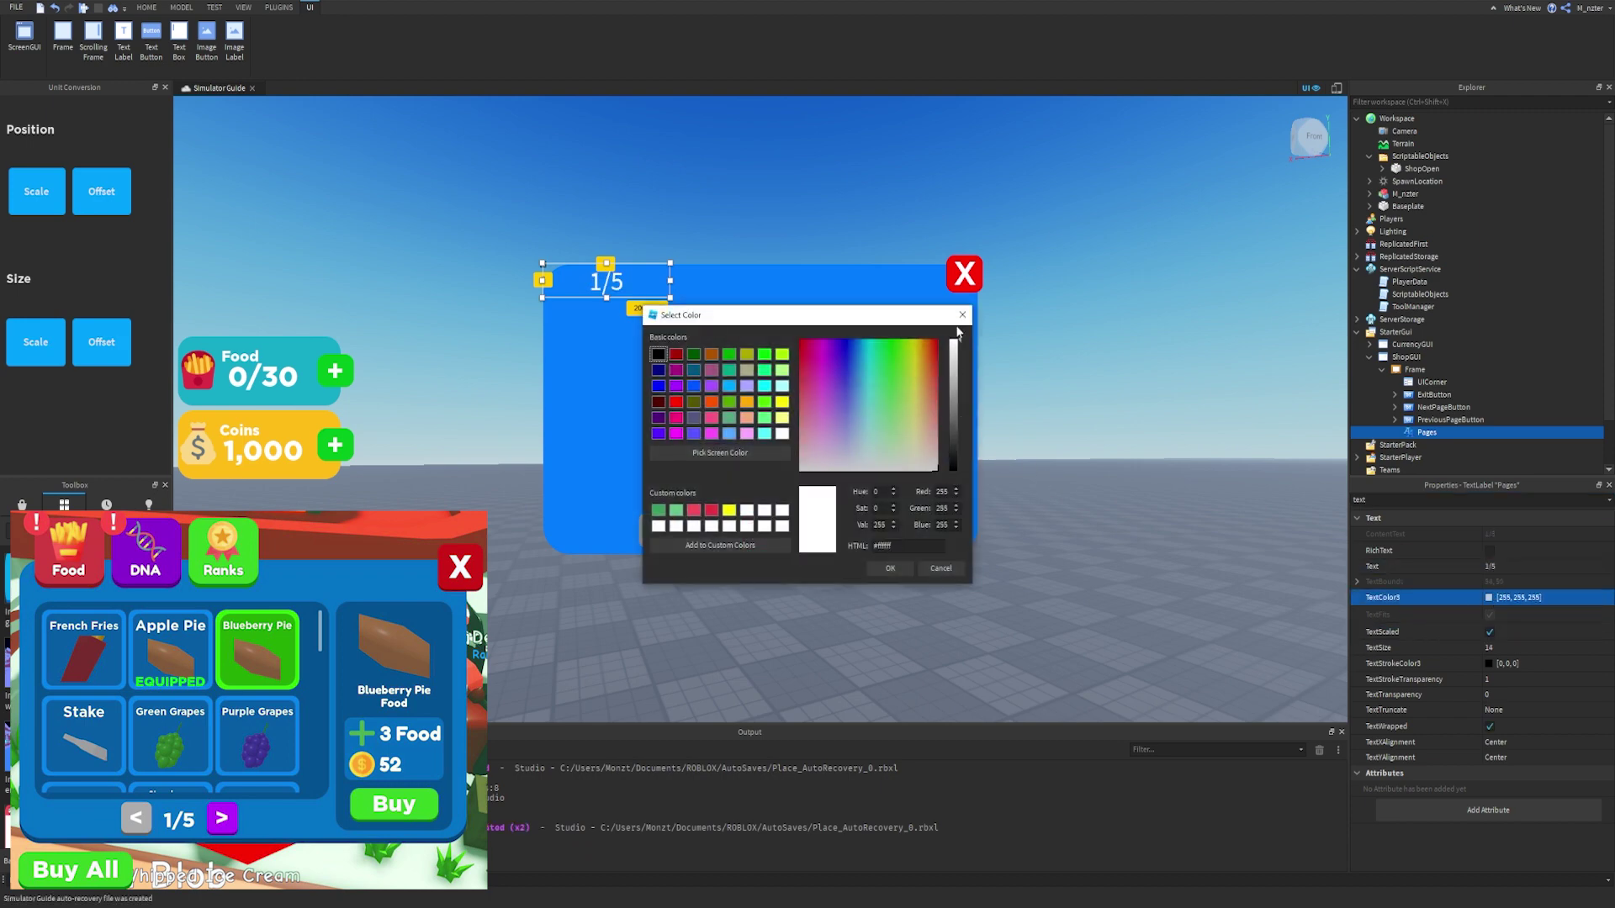
left_click(890, 567)
Set the font of the Pages label to GothamBold.
double_click(1380, 499)
type("fo")
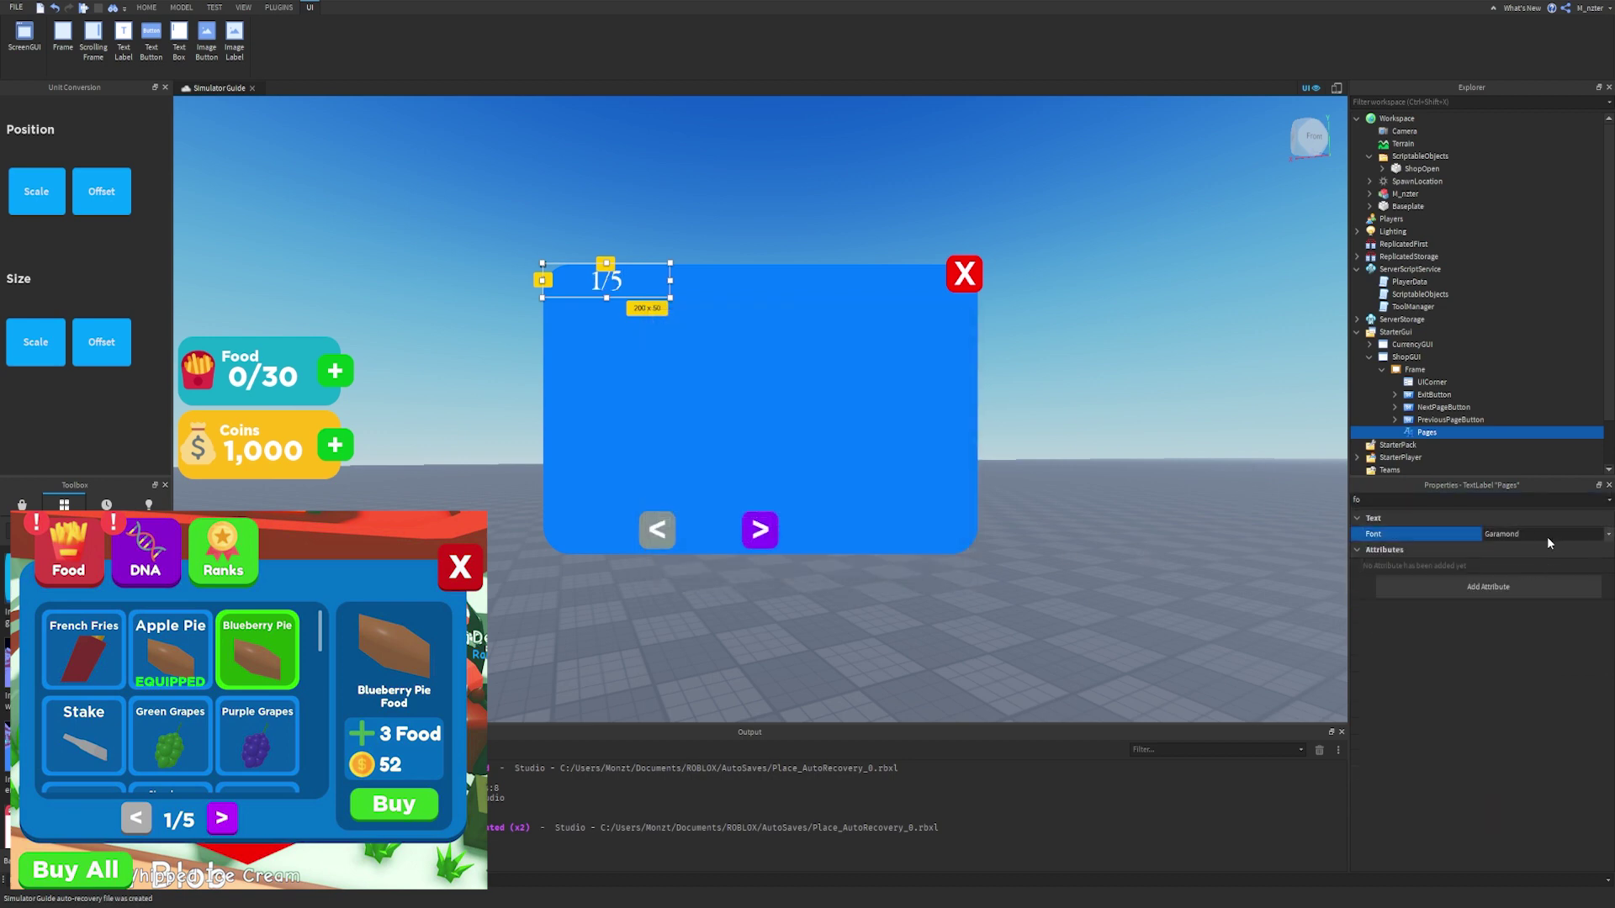
scroll(1547, 537, "down", 2)
scroll(1547, 537, "up", 1)
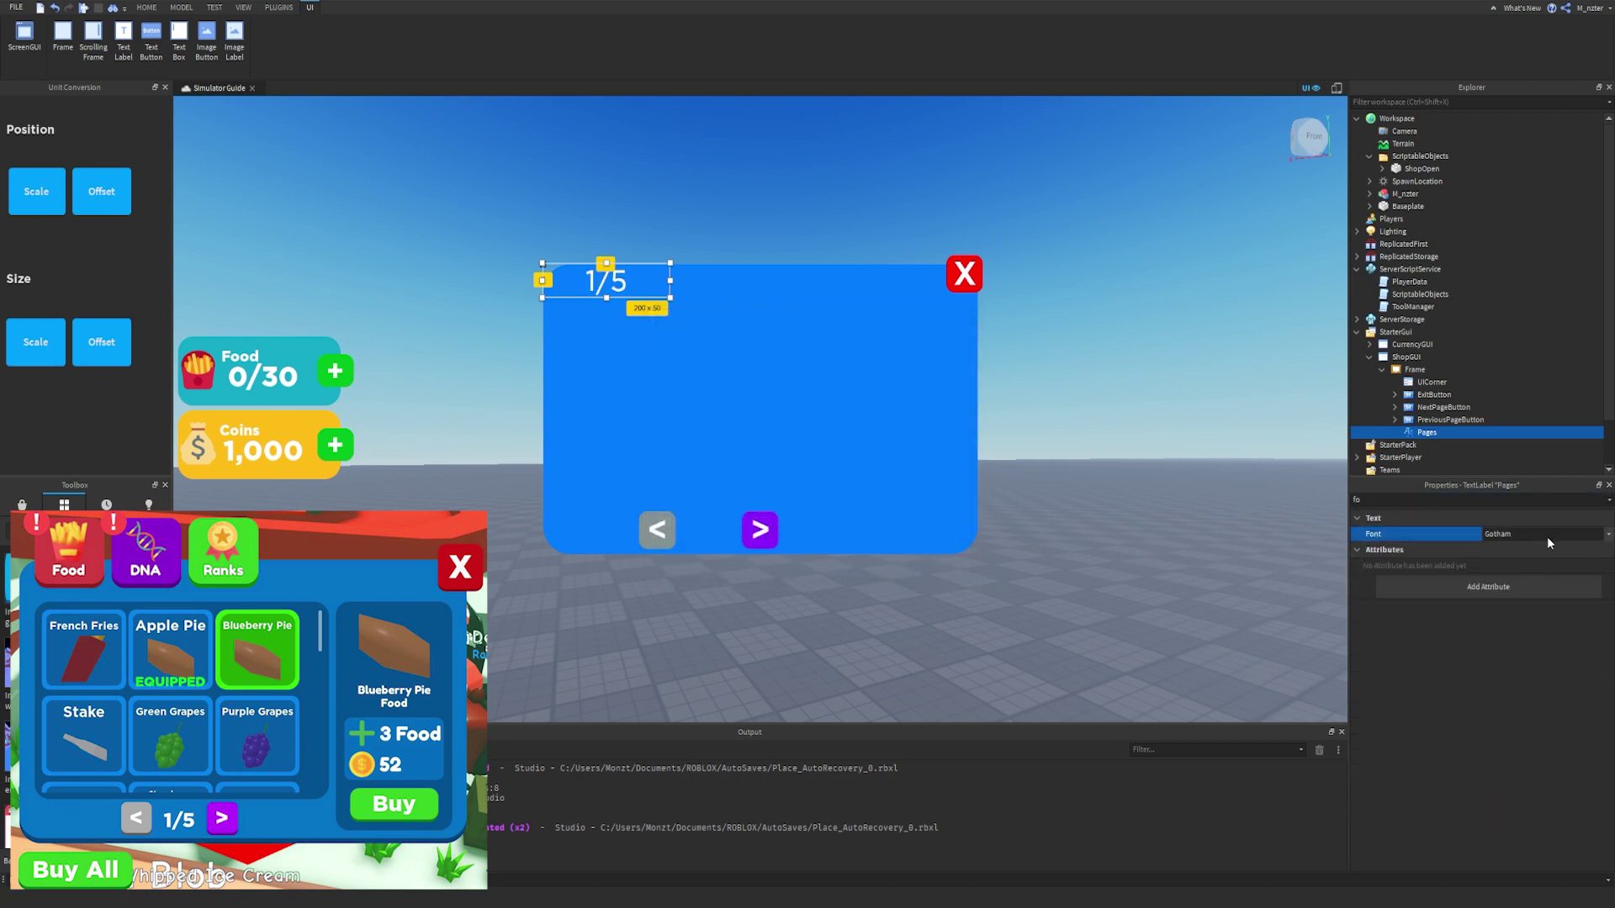
scroll(1547, 537, "down", 1)
Narrow the Pages label, fit it between the previous and next page buttons, and preview the layout in the device emulator.
left_click_drag(607, 284, 707, 530)
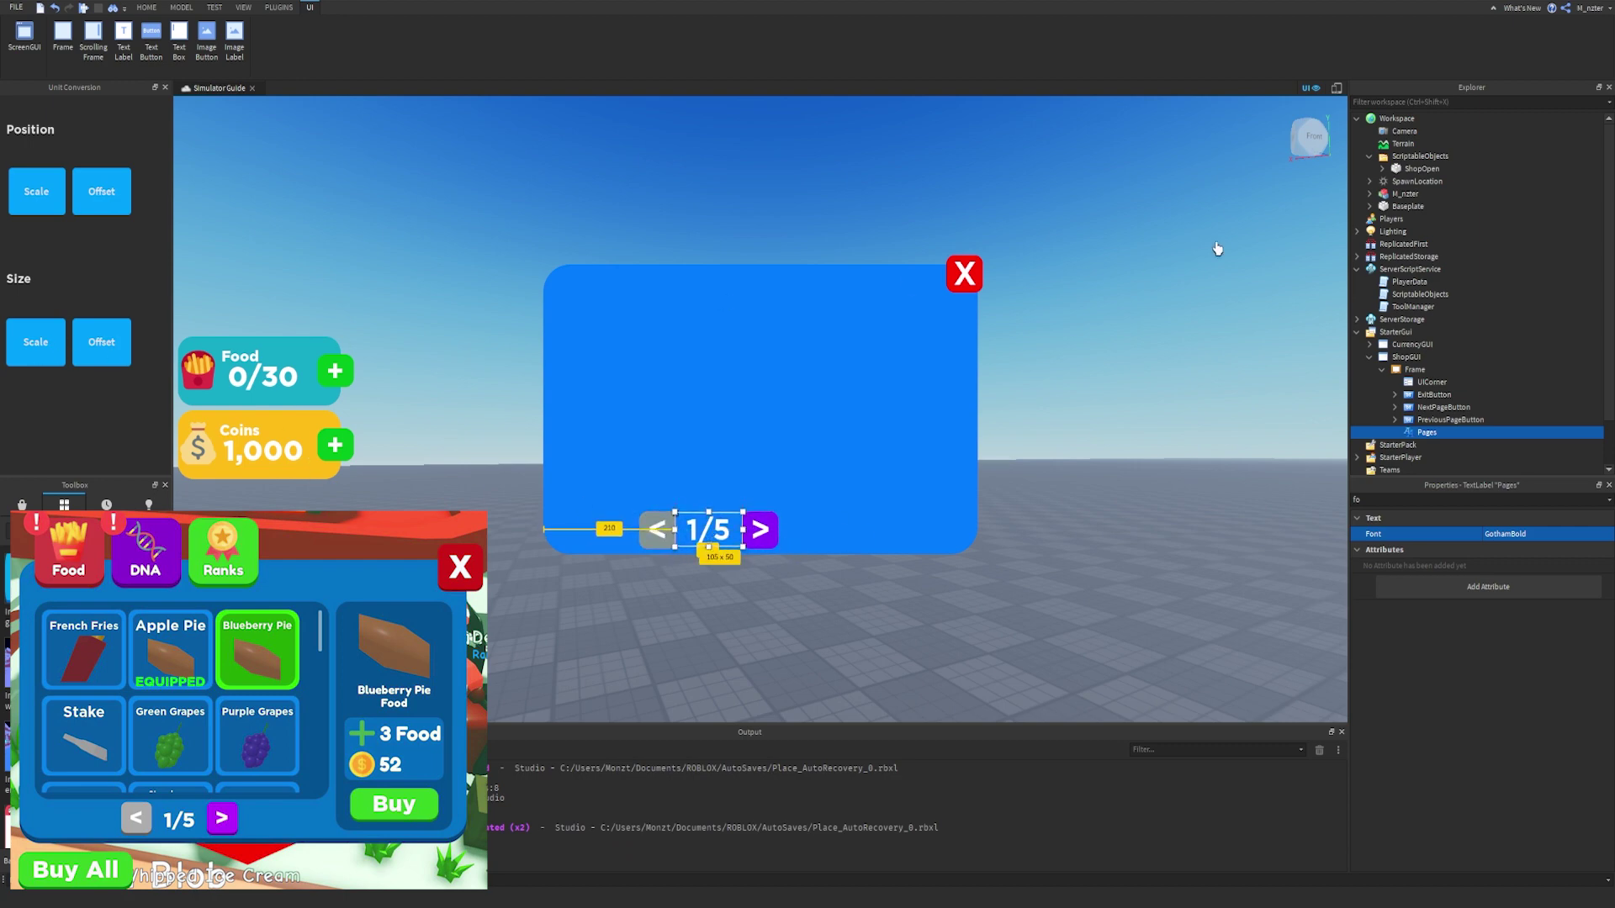
left_click(1337, 89)
left_click(1337, 89)
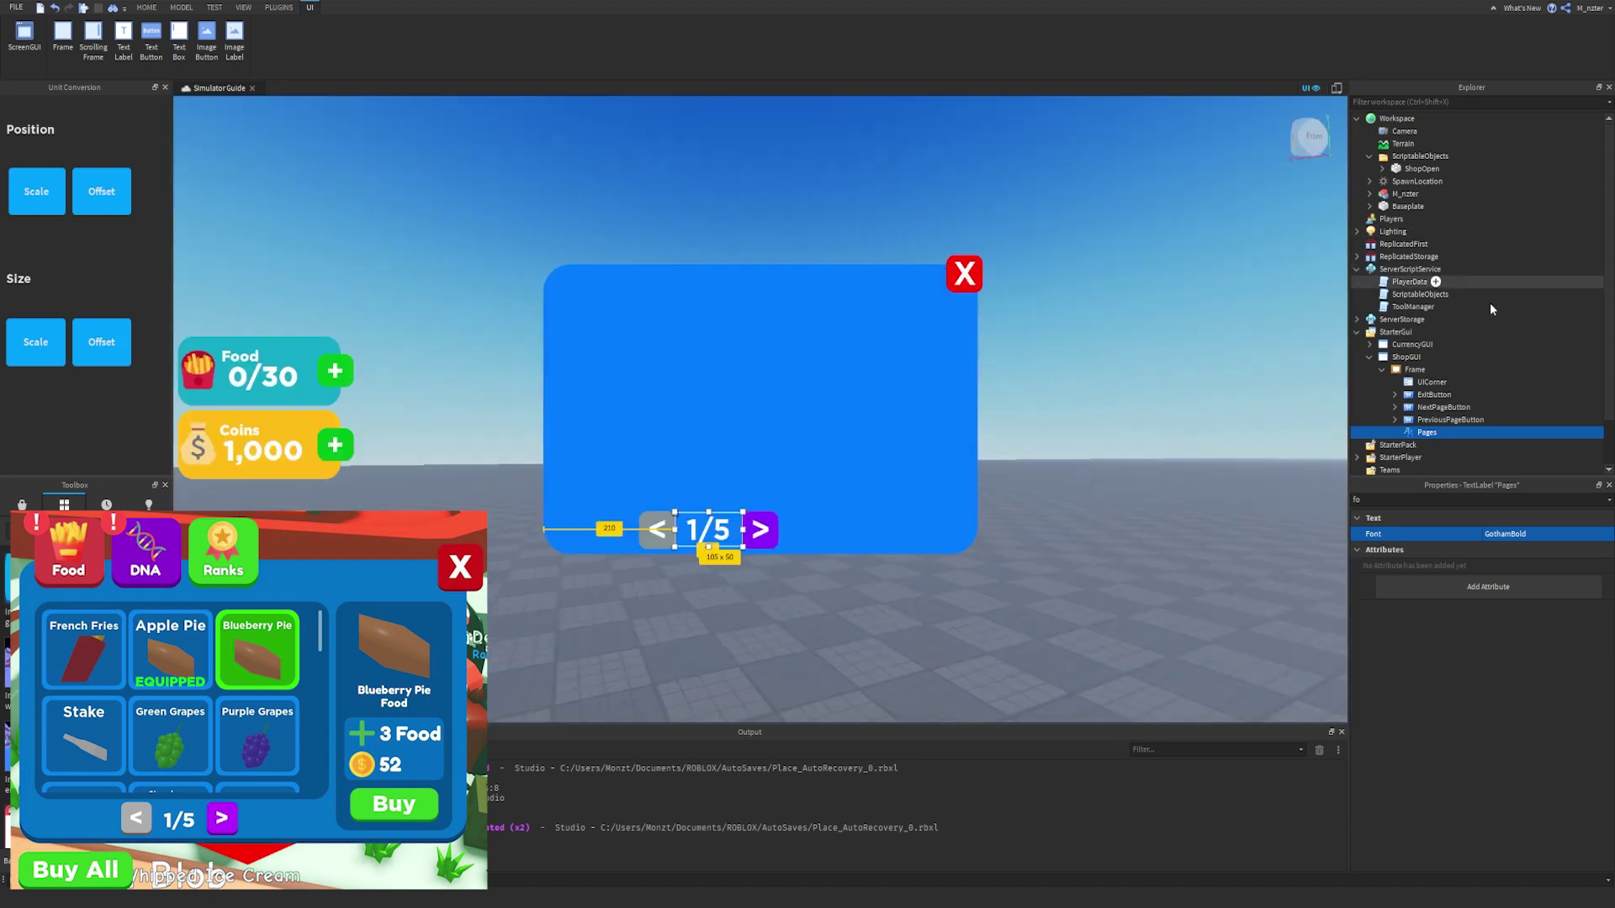
Convert the sizes of ExitButton, NextPageButton and PreviousPageButton to scale and check them in the phone emulator.
left_click(1437, 394)
left_click(1440, 419, "shift")
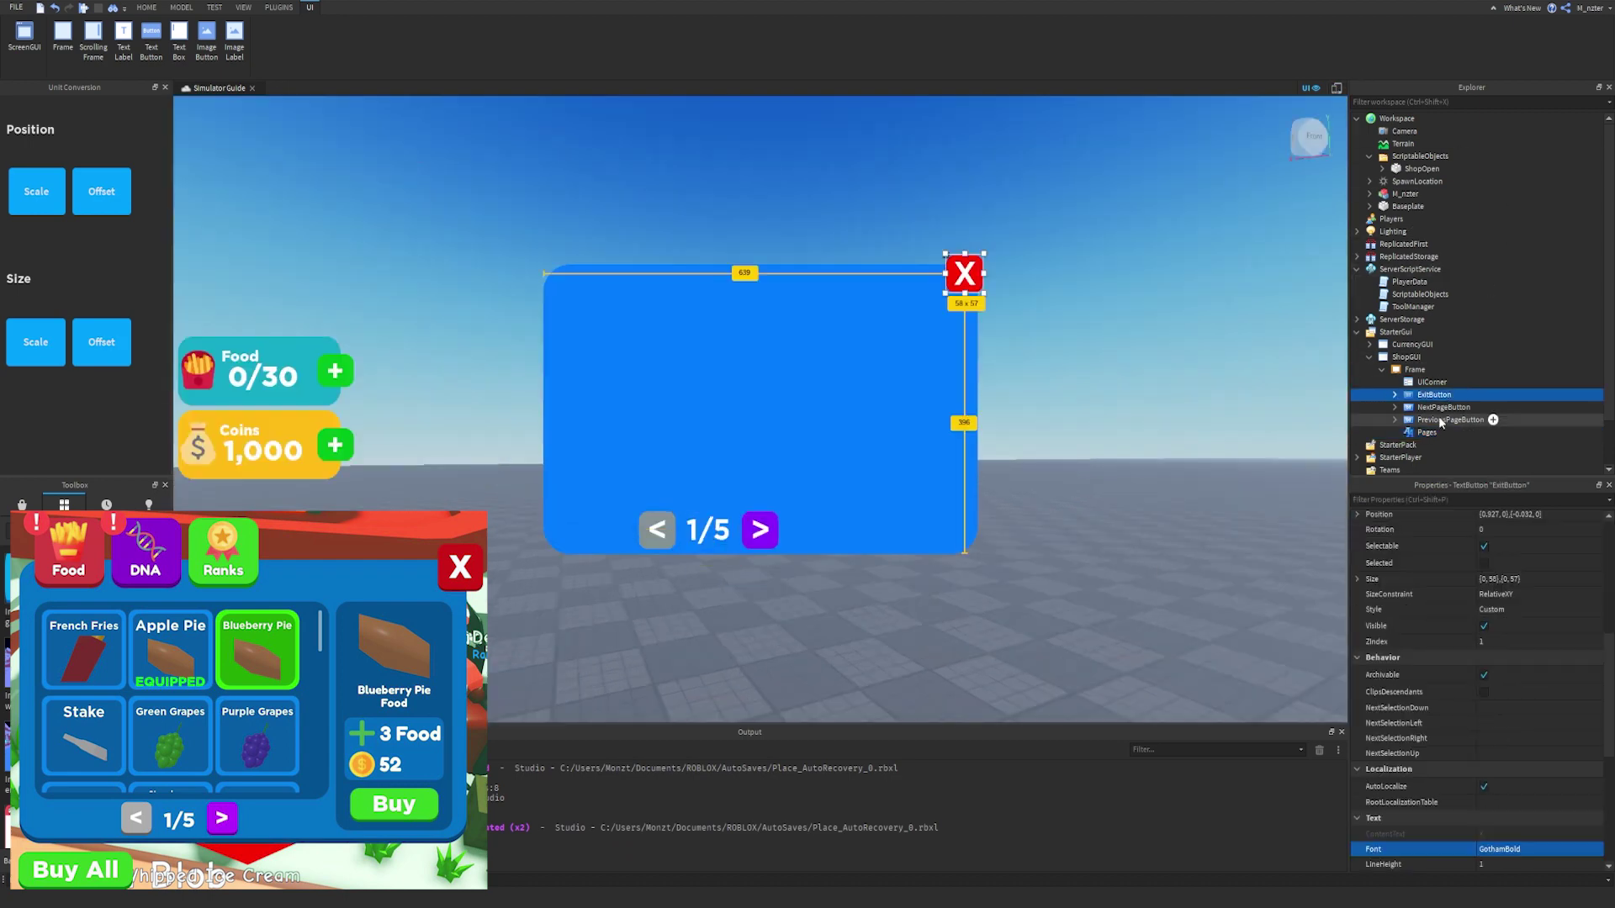
left_click(51, 354)
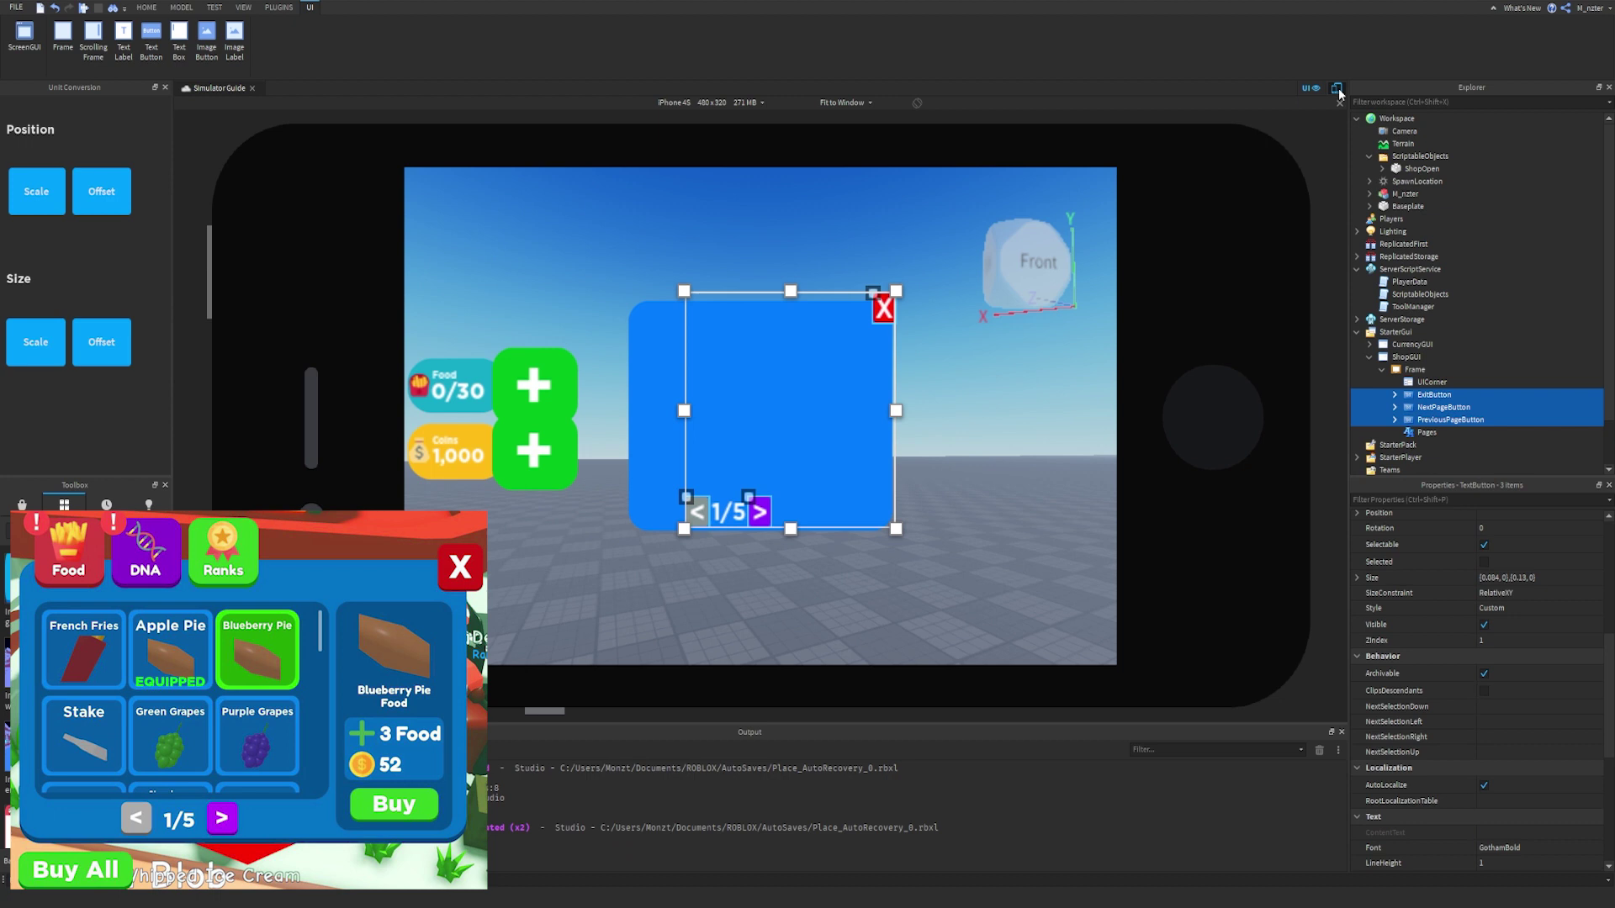
left_click(1336, 89)
left_click(1233, 273)
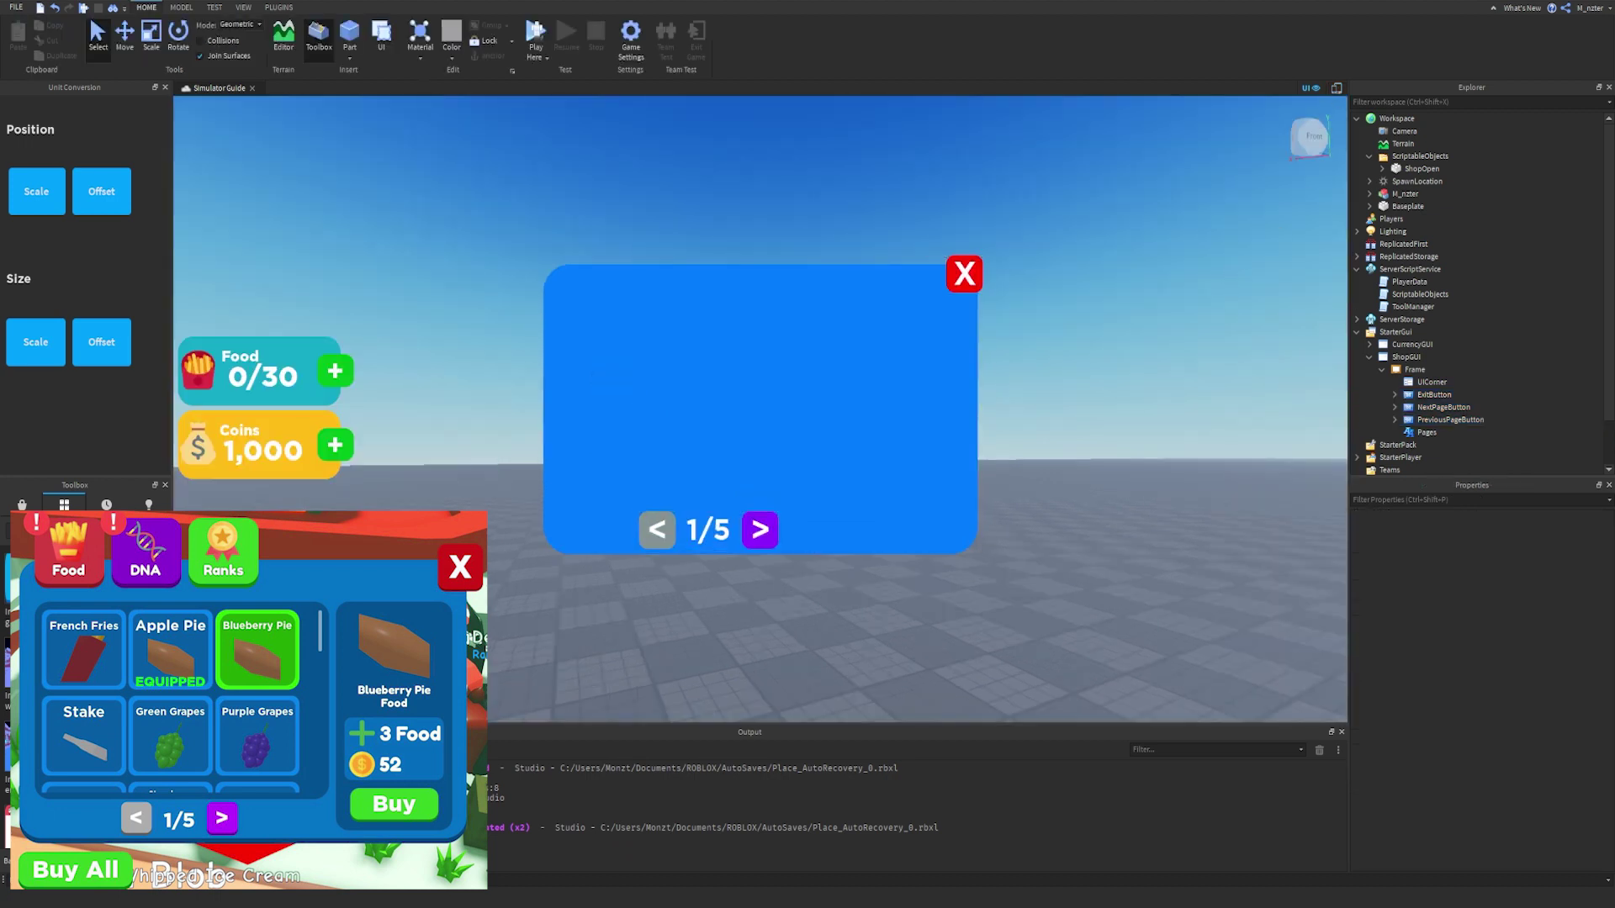
left_click(1440, 406)
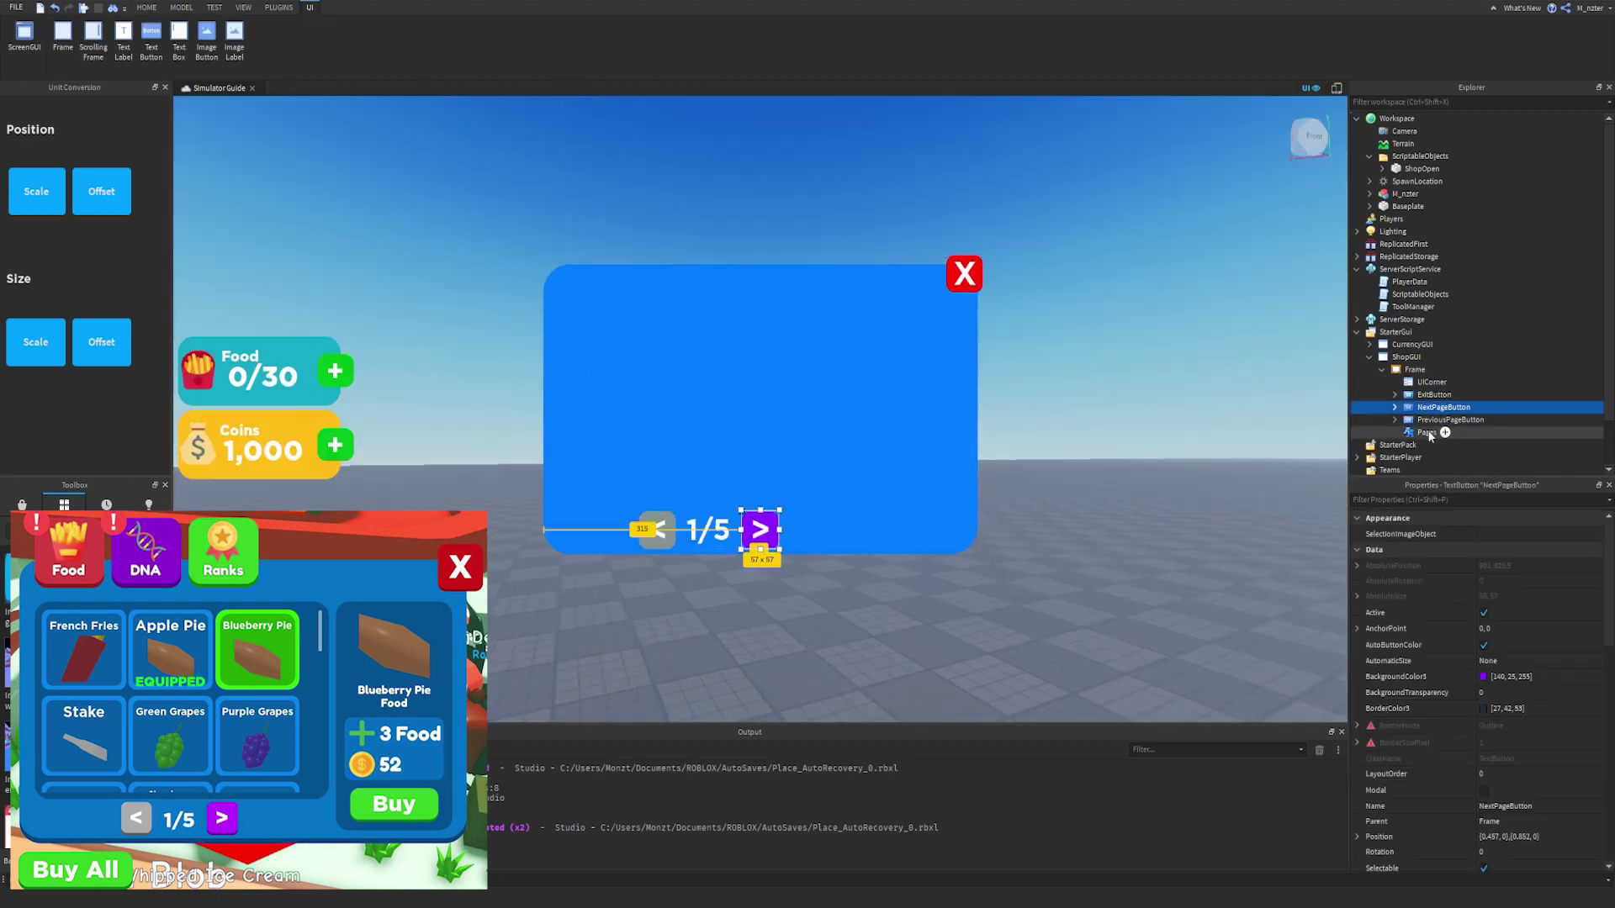
left_click(1440, 432, "shift")
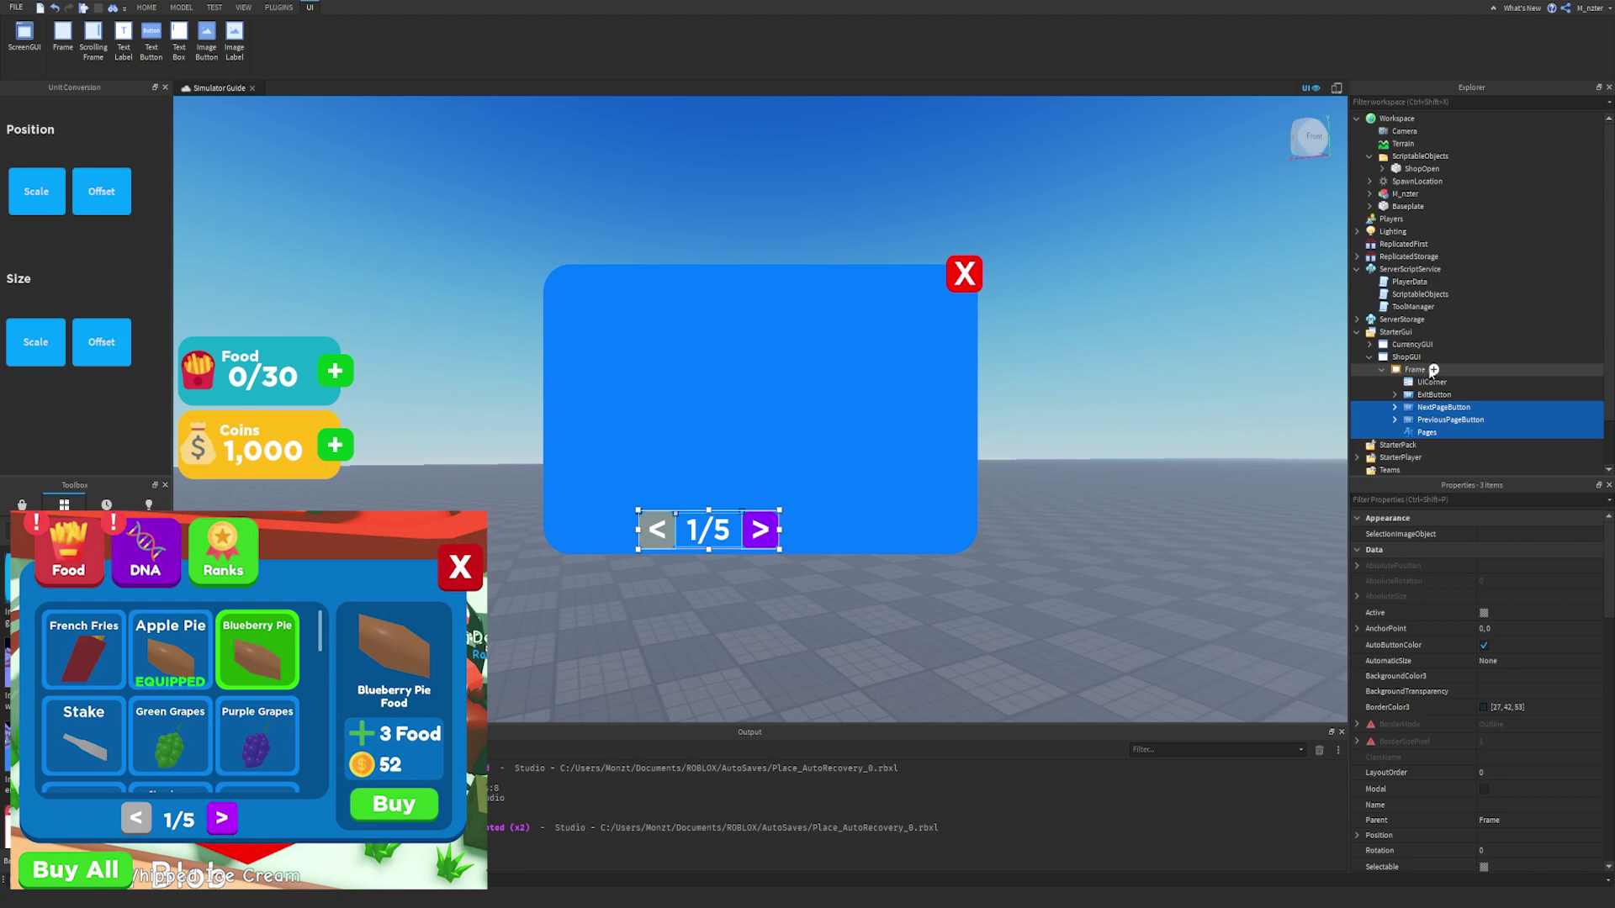
Add a Frame inside the shop frame and rename it CategoryFrame.
left_click(1434, 370)
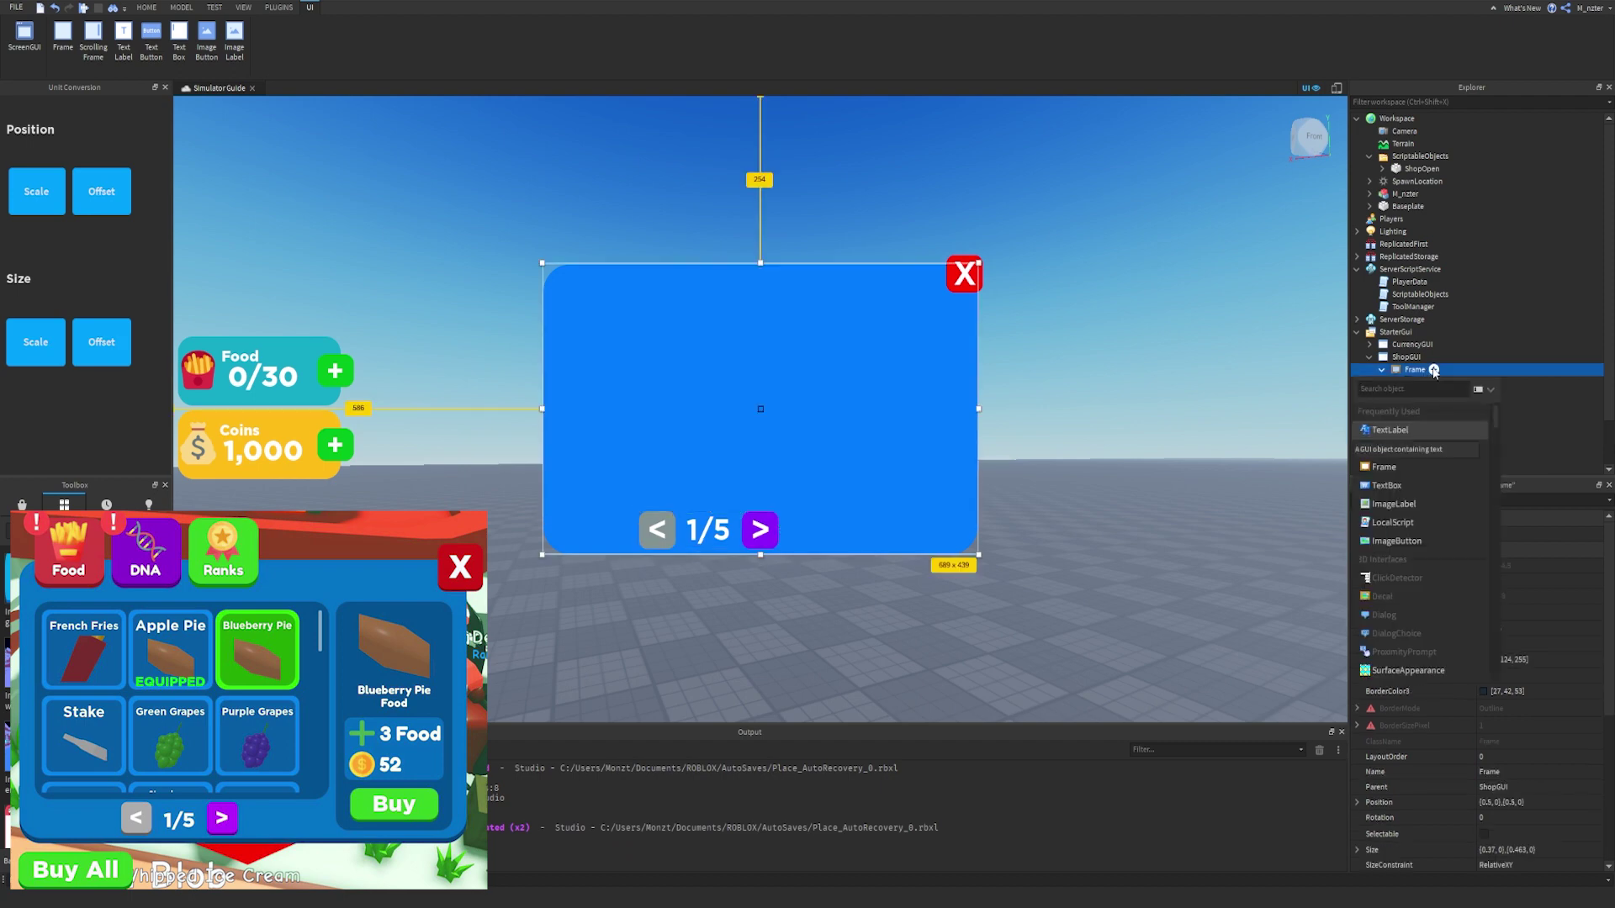
left_click(1413, 468)
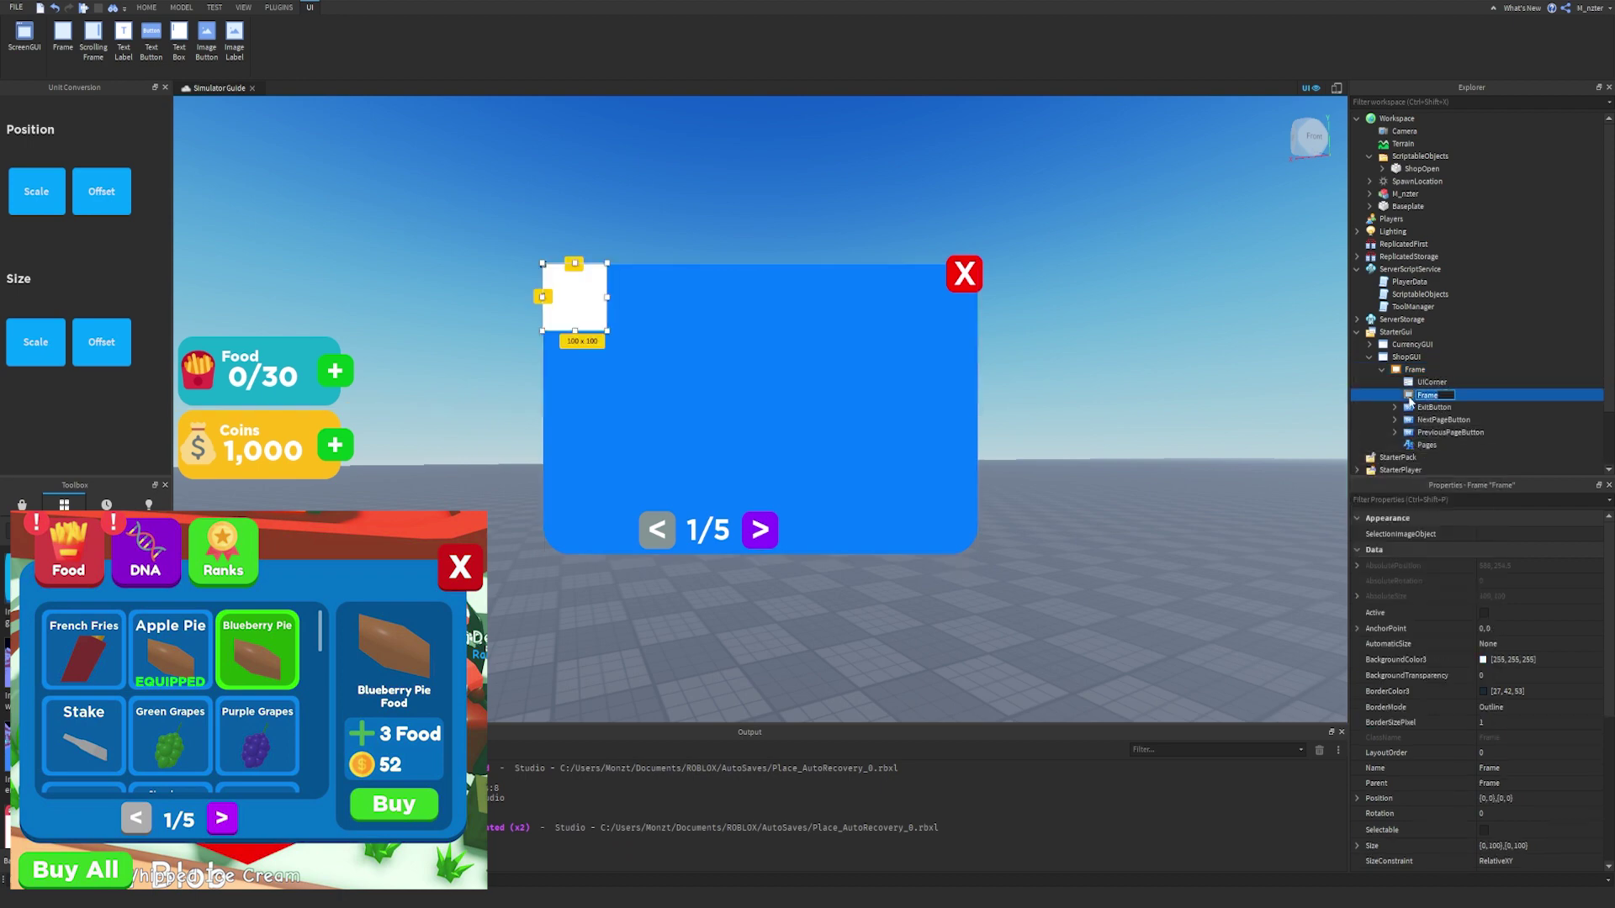
type("CategoryFrame")
key("Return")
Resize CategoryFrame to about 270 x 100 over the shop frame's upper-left edge and convert its size to scale.
left_click_drag(607, 296, 680, 284)
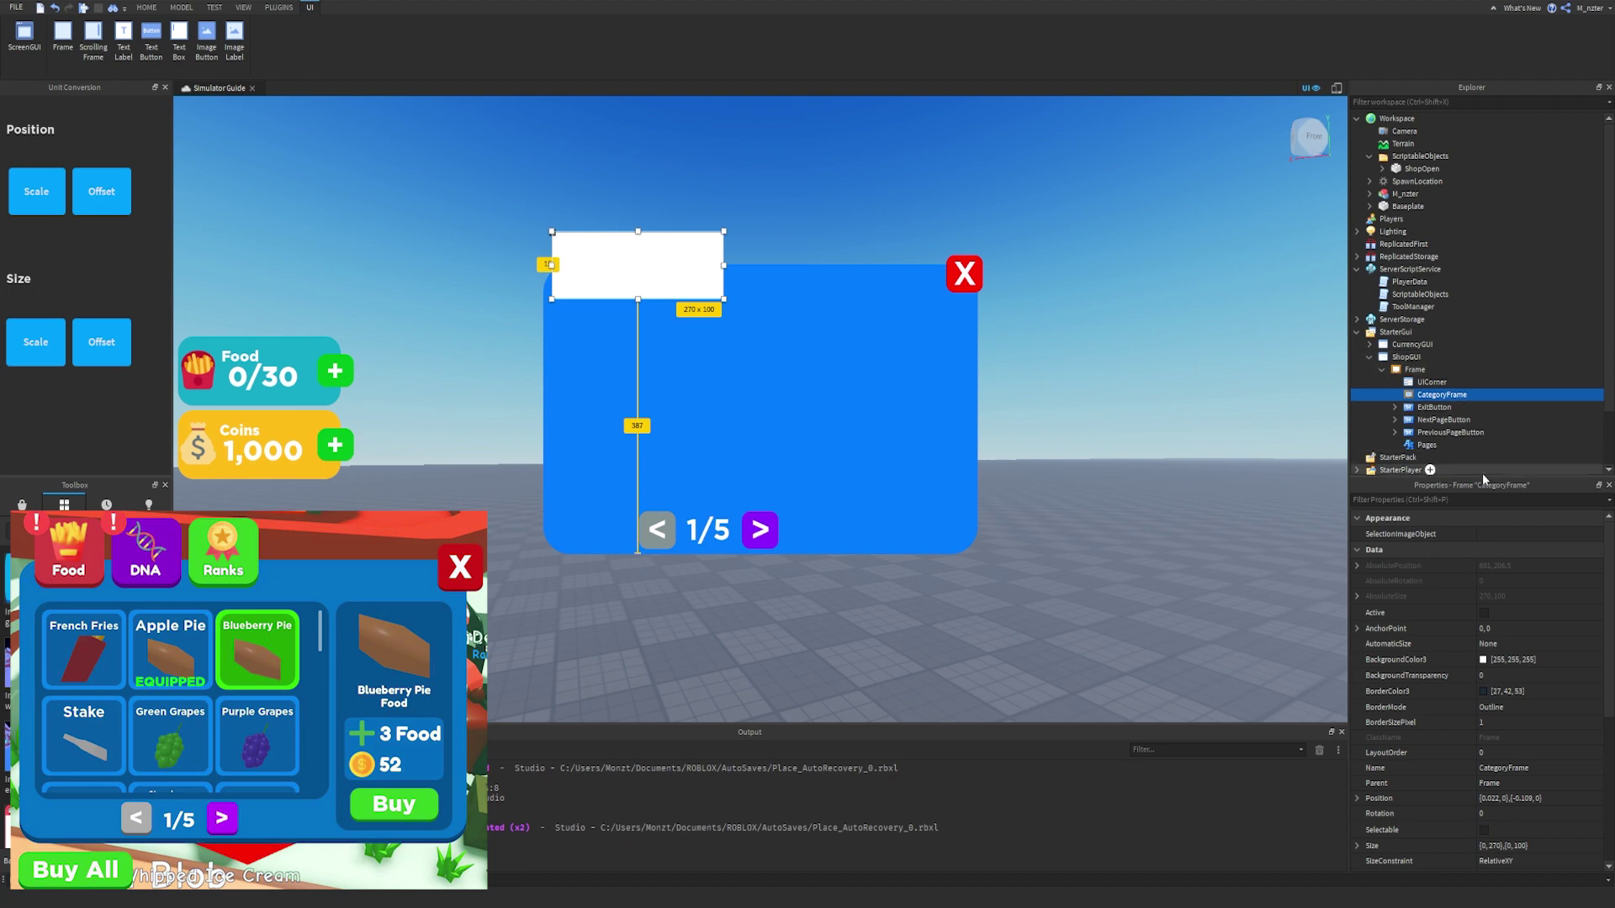
left_click(87, 339)
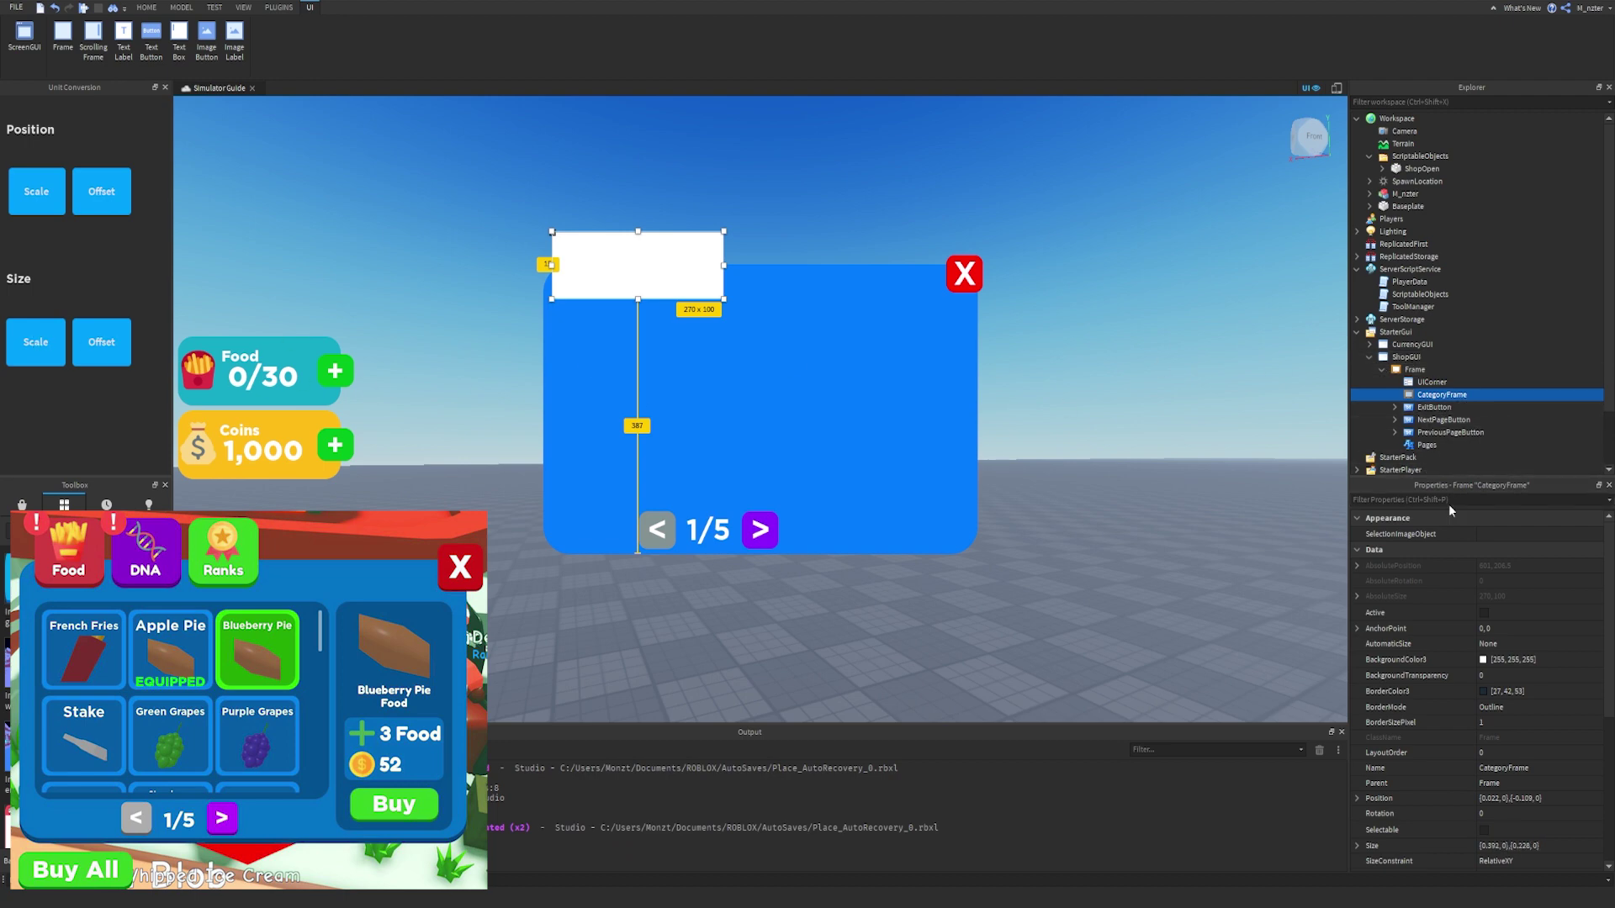
Duplicate the shop frame's ExitButton and move the copy inside CategoryFrame.
left_click(1531, 417)
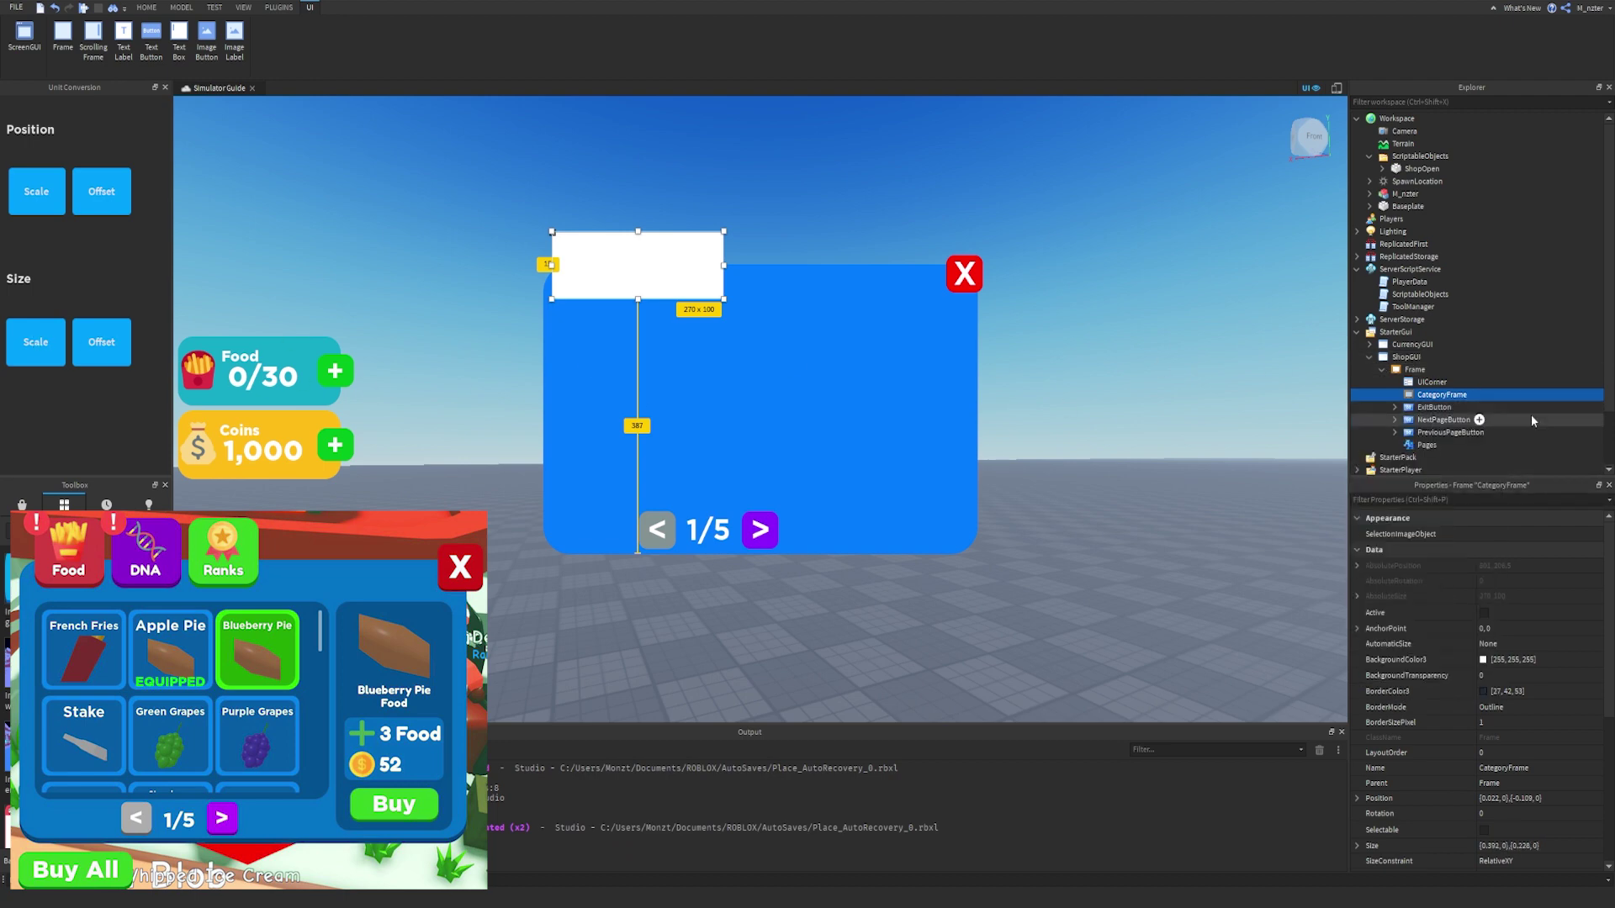
left_click(1448, 411)
key("ctrl+d")
left_click_drag(1449, 414, 1449, 395)
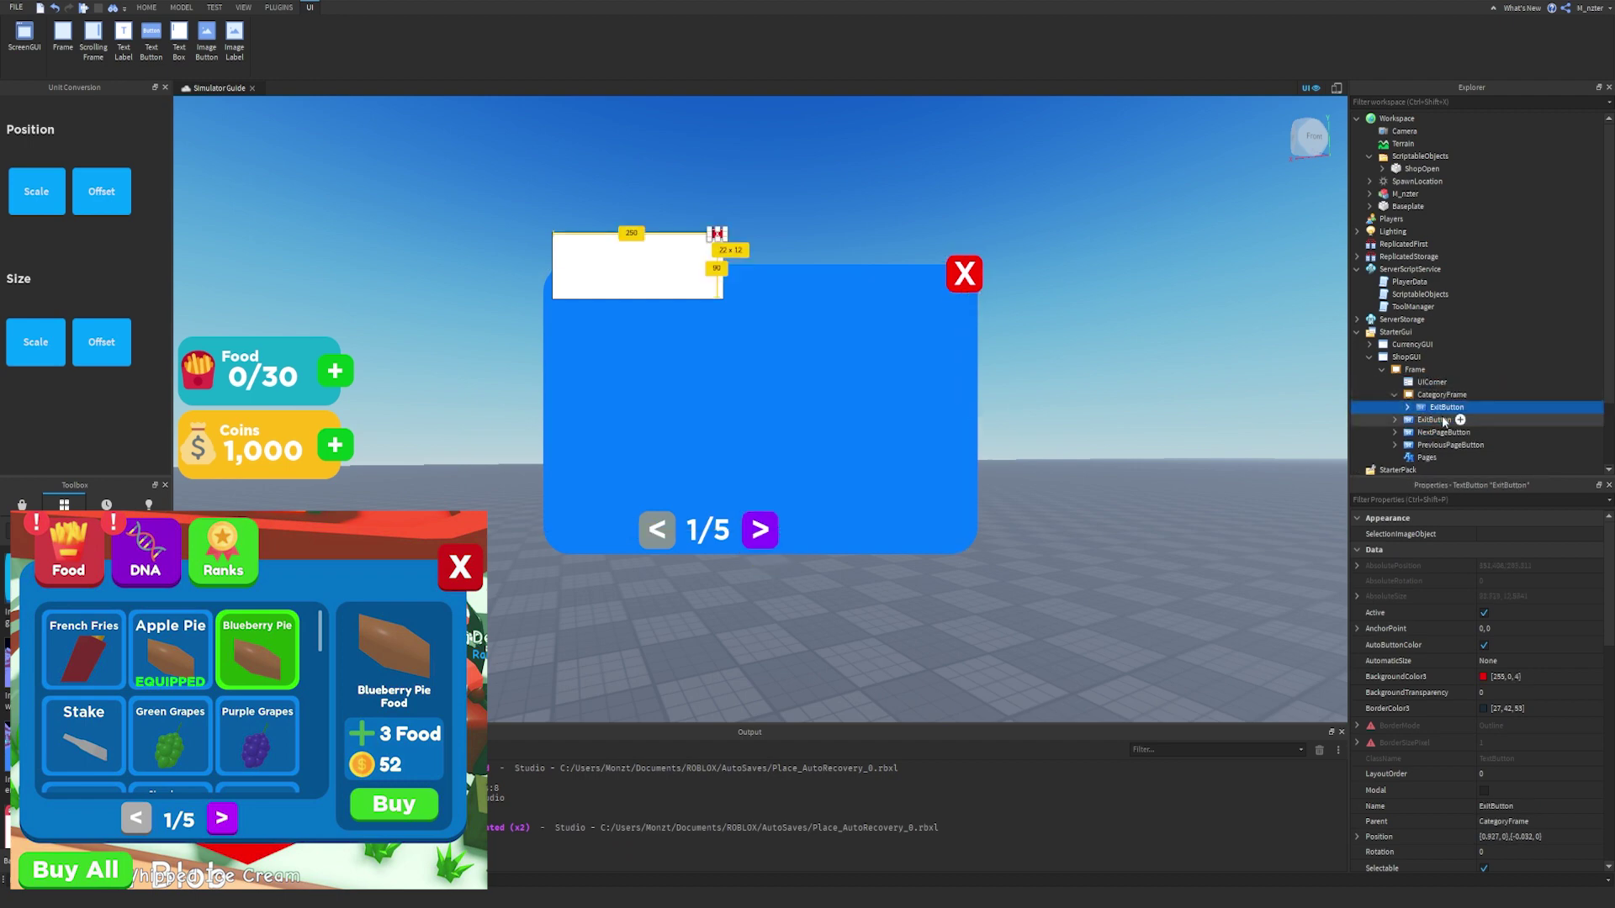
Add a UIGridLayout to CategoryFrame and show its properties.
left_click(1475, 394)
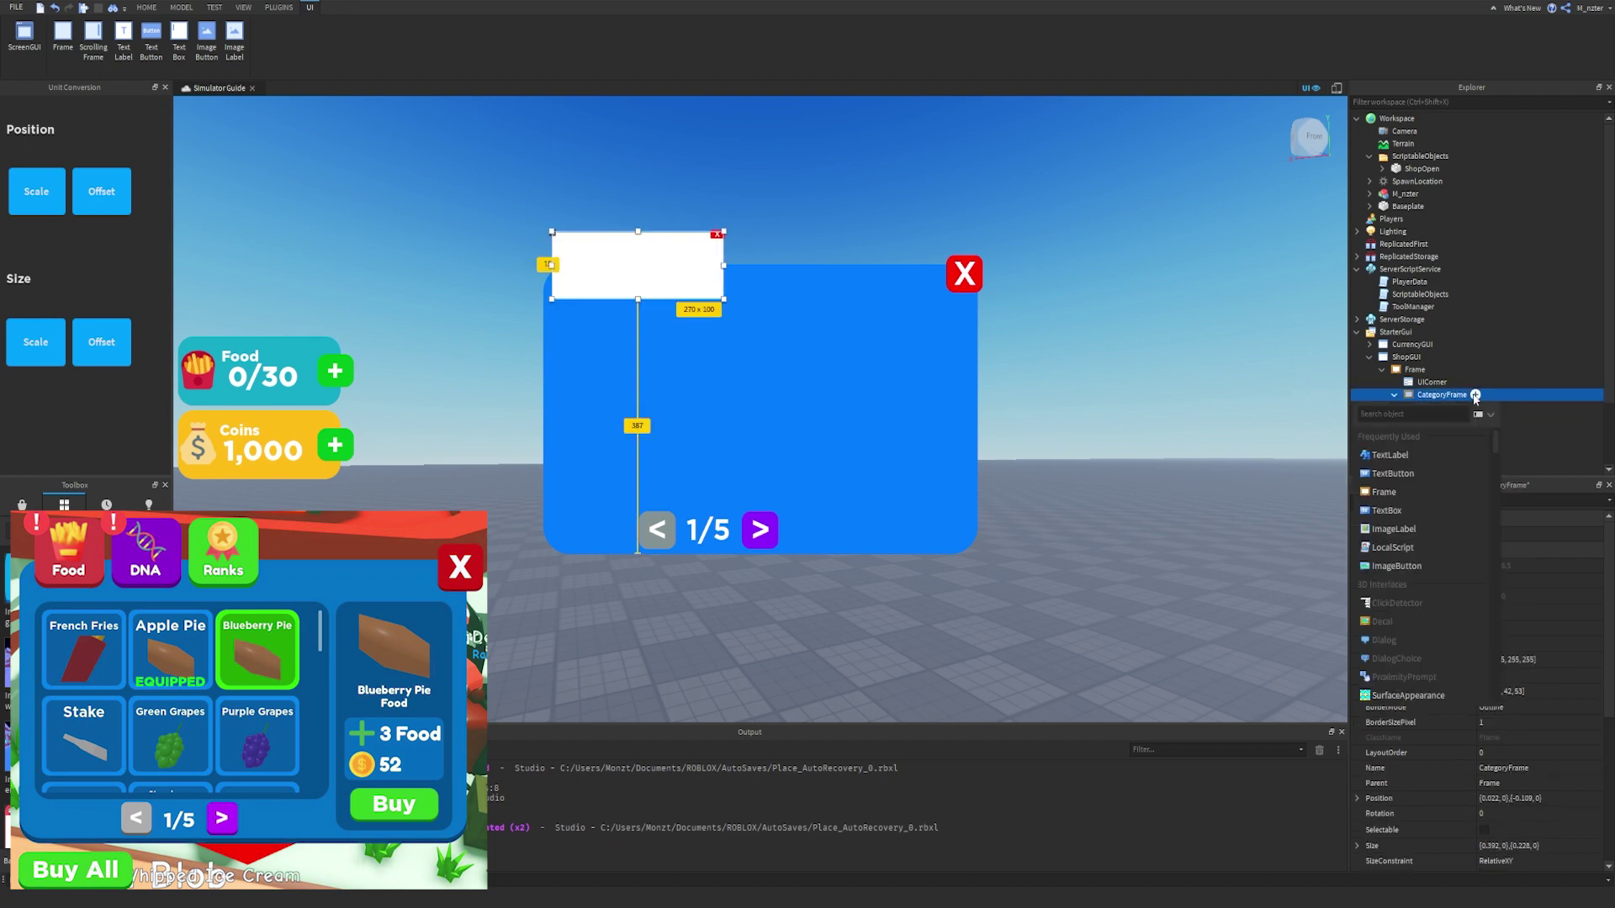
type("ui")
key("Down")
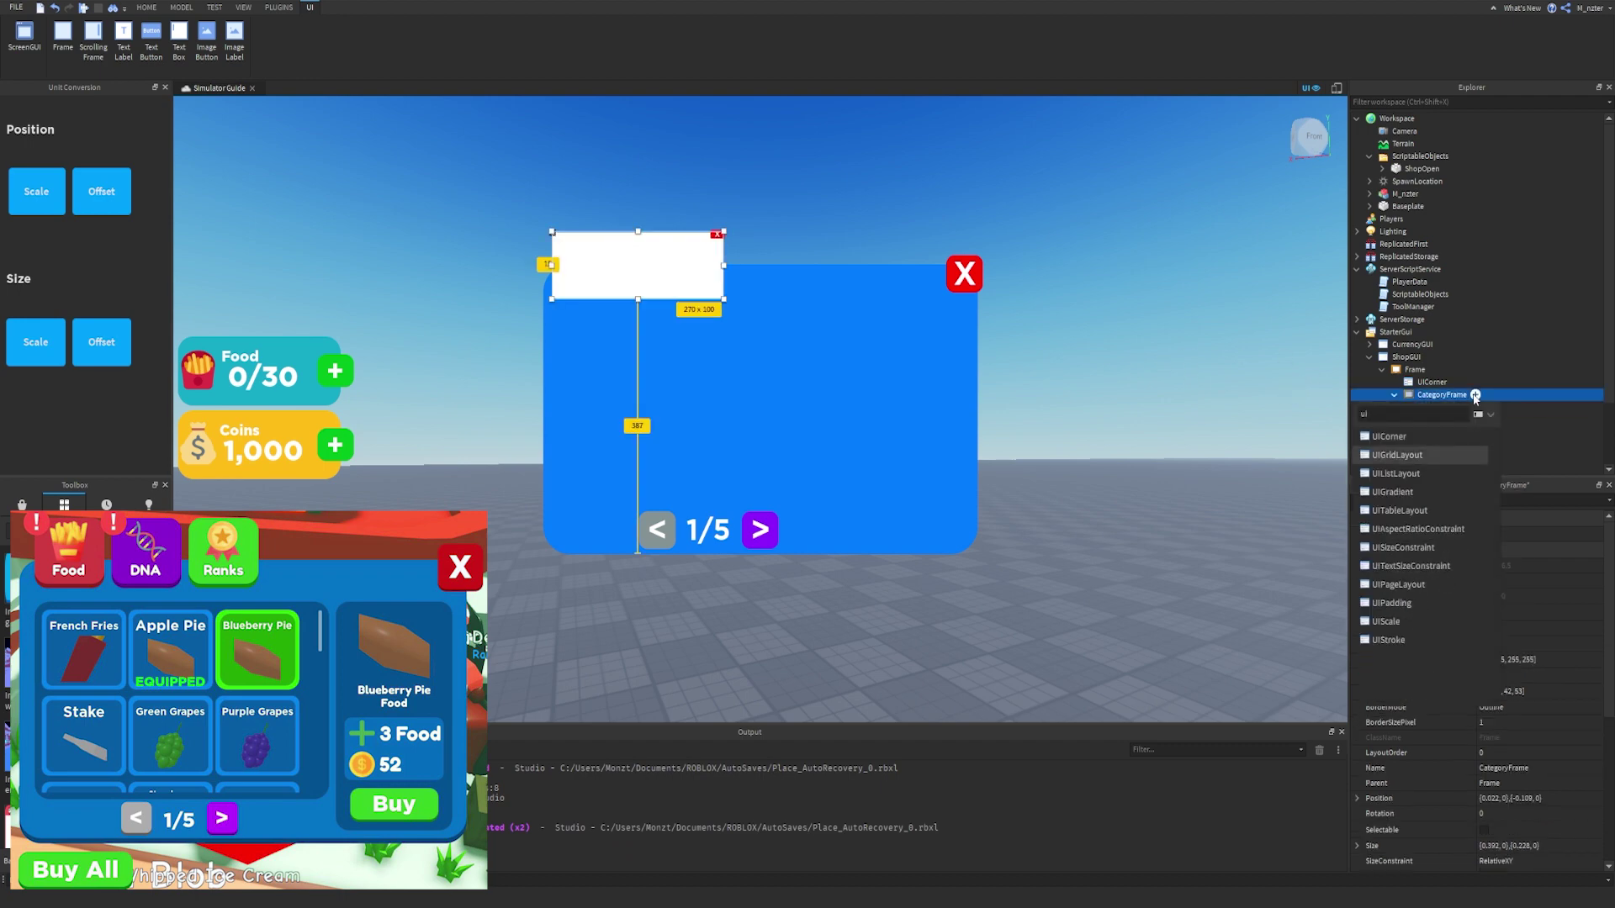
key("Return")
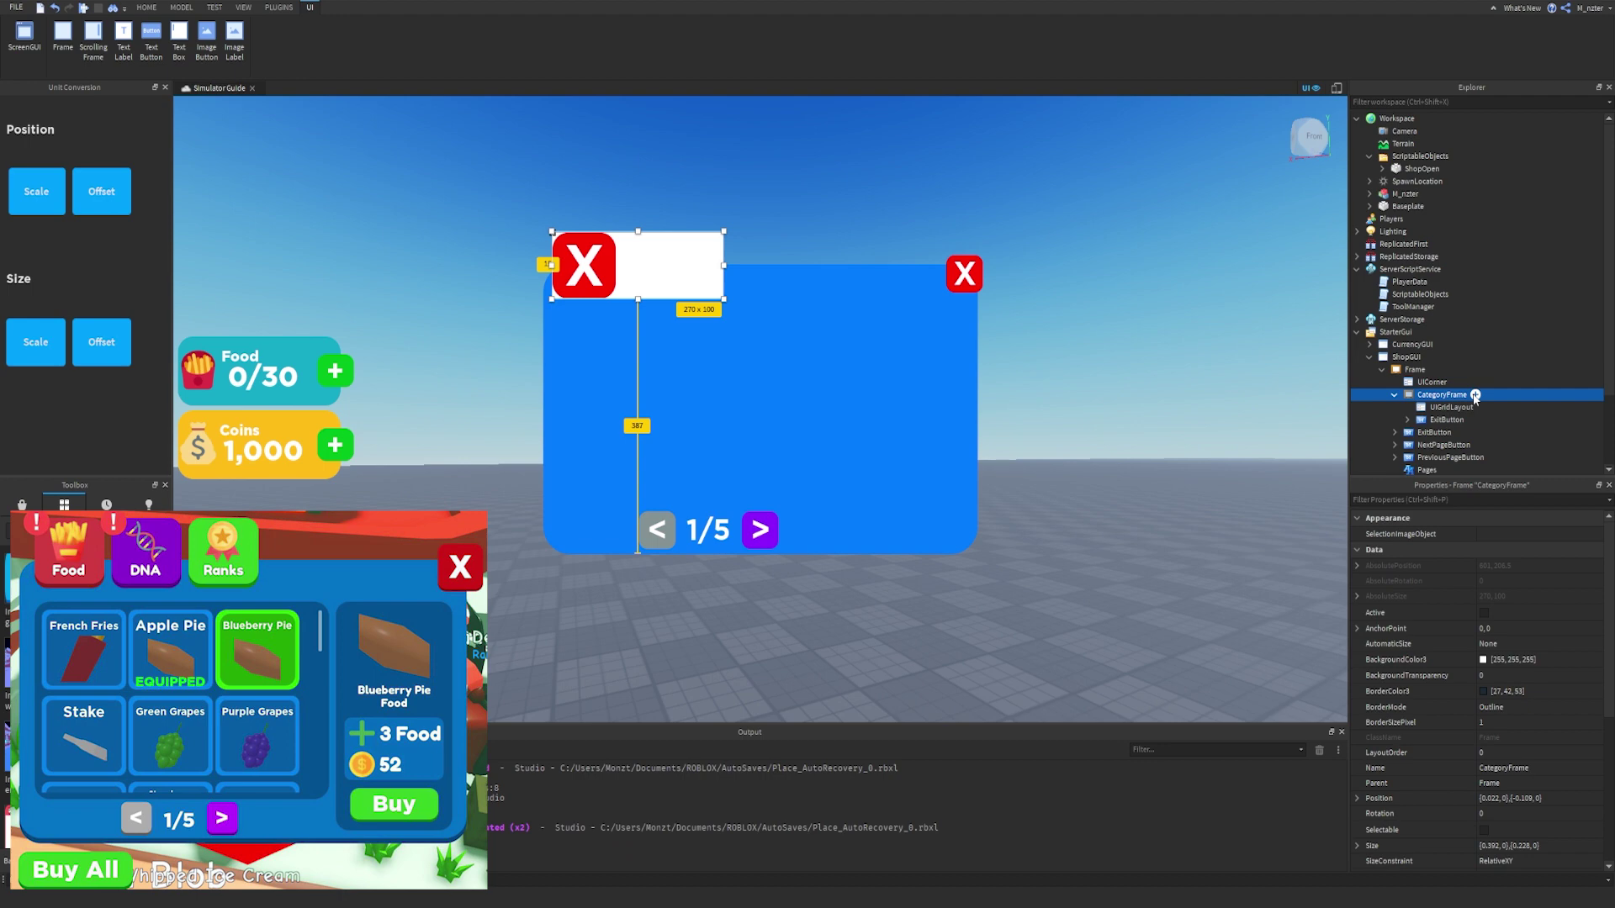
left_click(1464, 408)
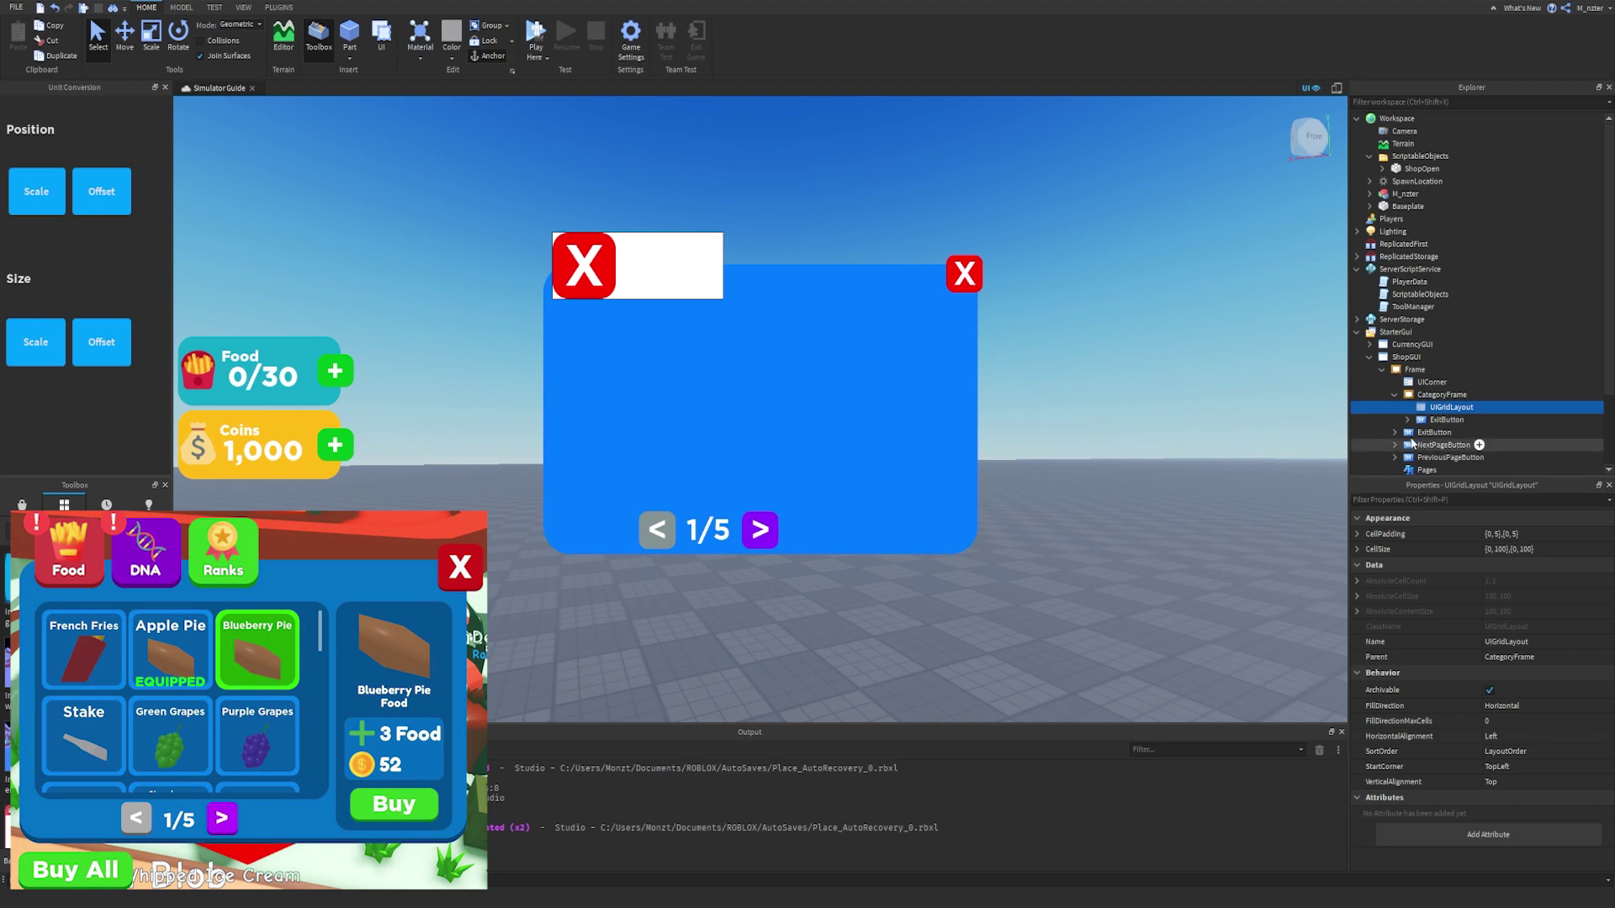
Rename the ExitButton copy inside CategoryFrame as FoodButton.
left_click(1445, 420)
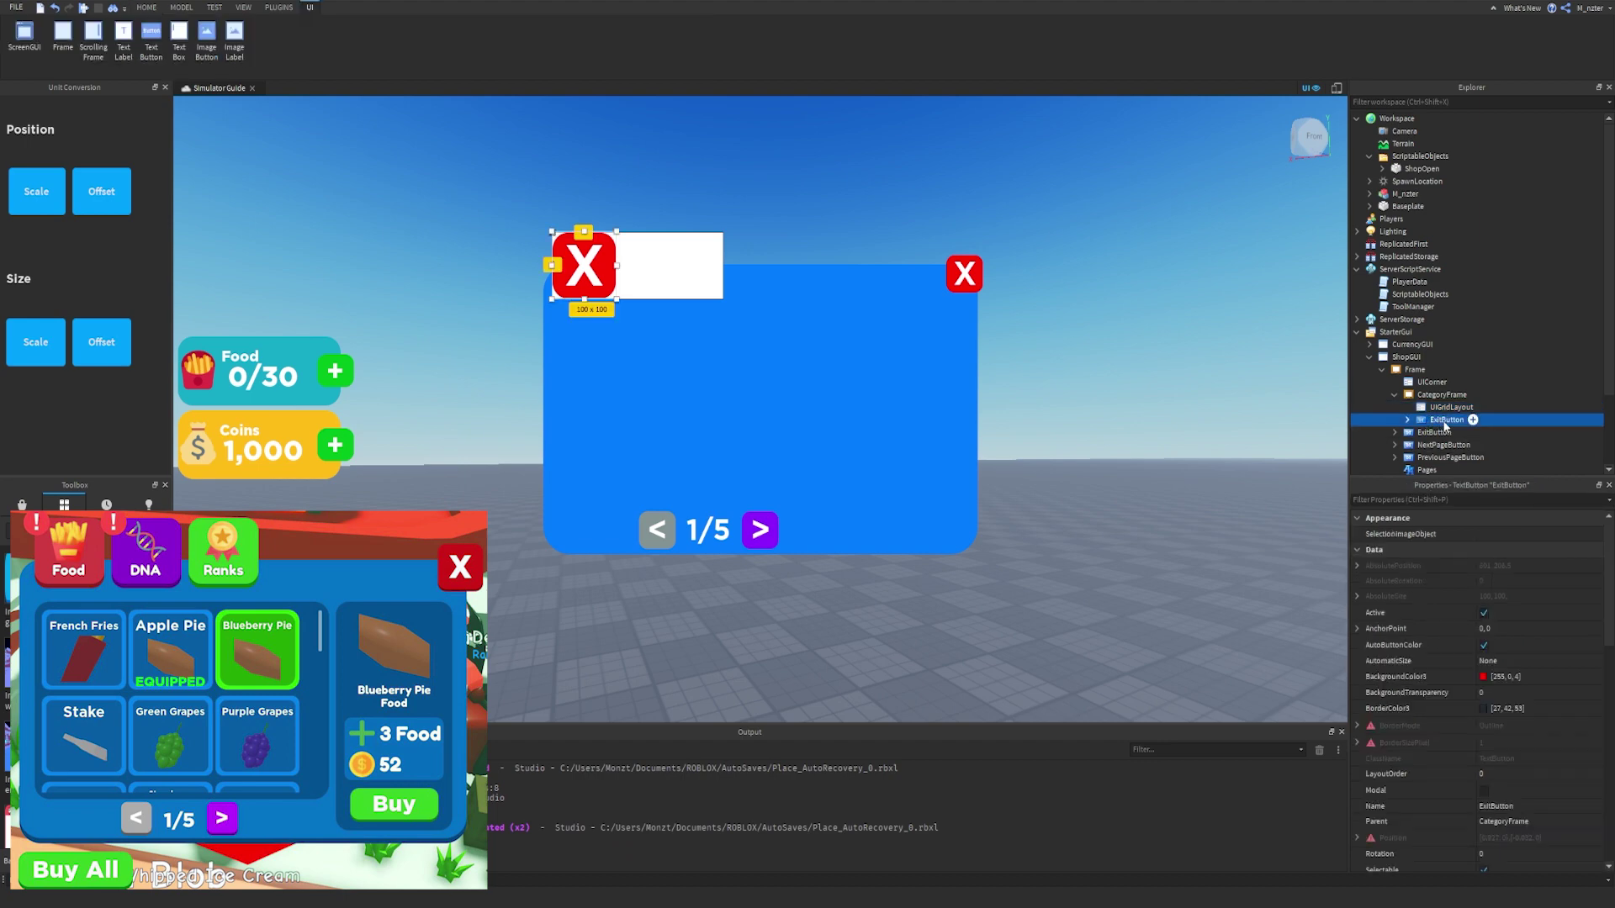
double_click(1445, 420)
type("FoodButton")
key("Return")
Replace FoodButton's text with the french fries emoji.
left_click(1430, 500)
type("t")
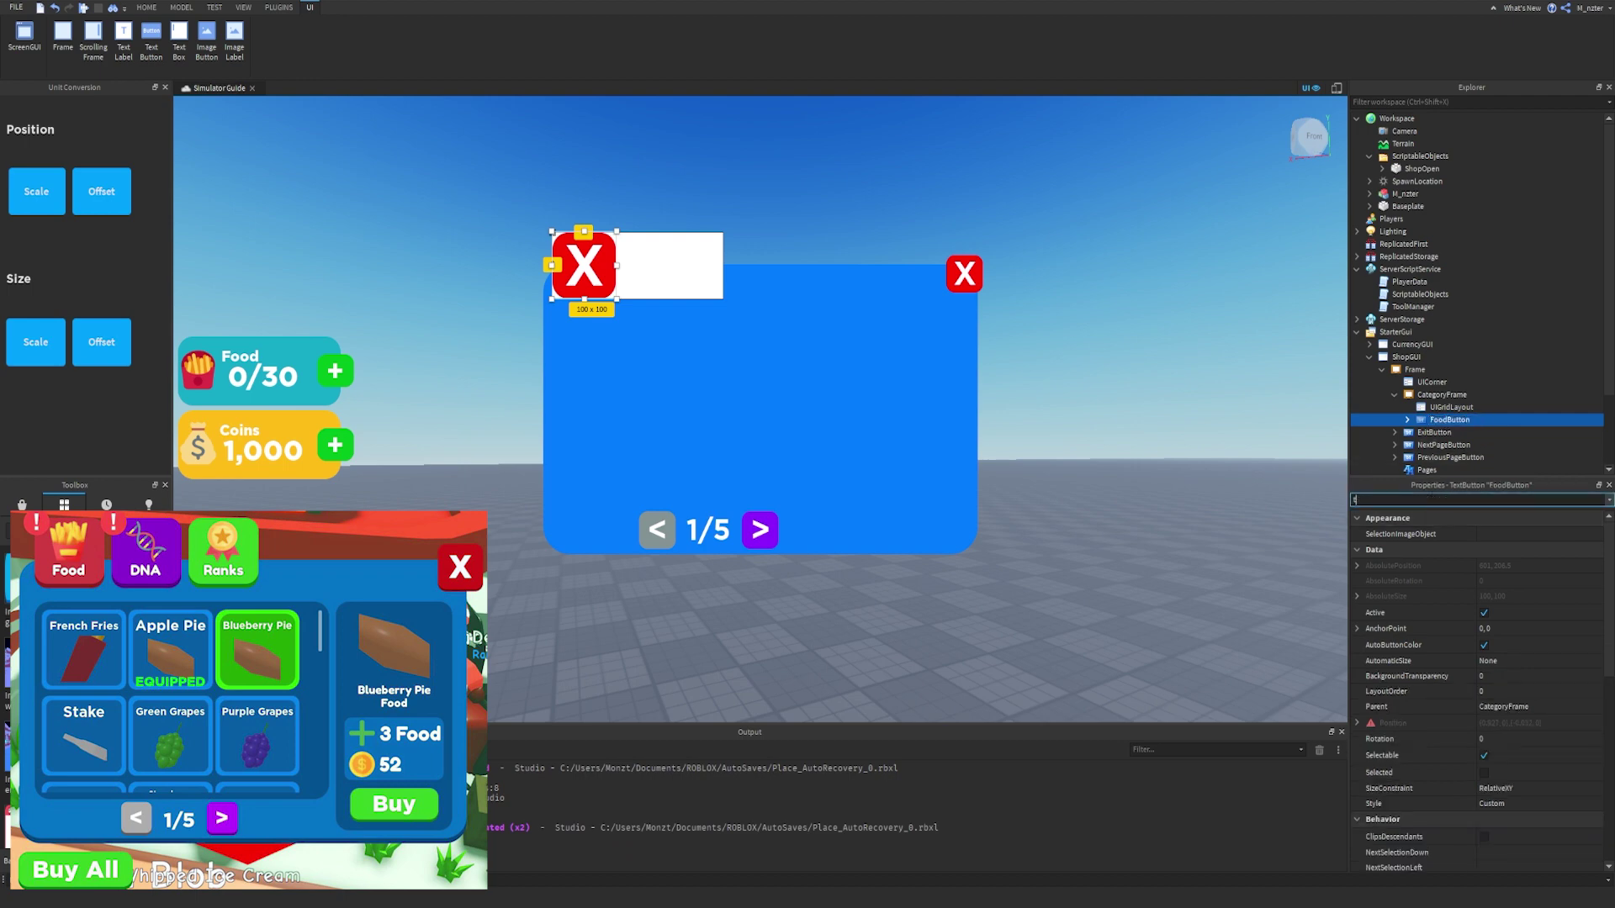
type("ext")
left_click(1529, 567)
type("fo")
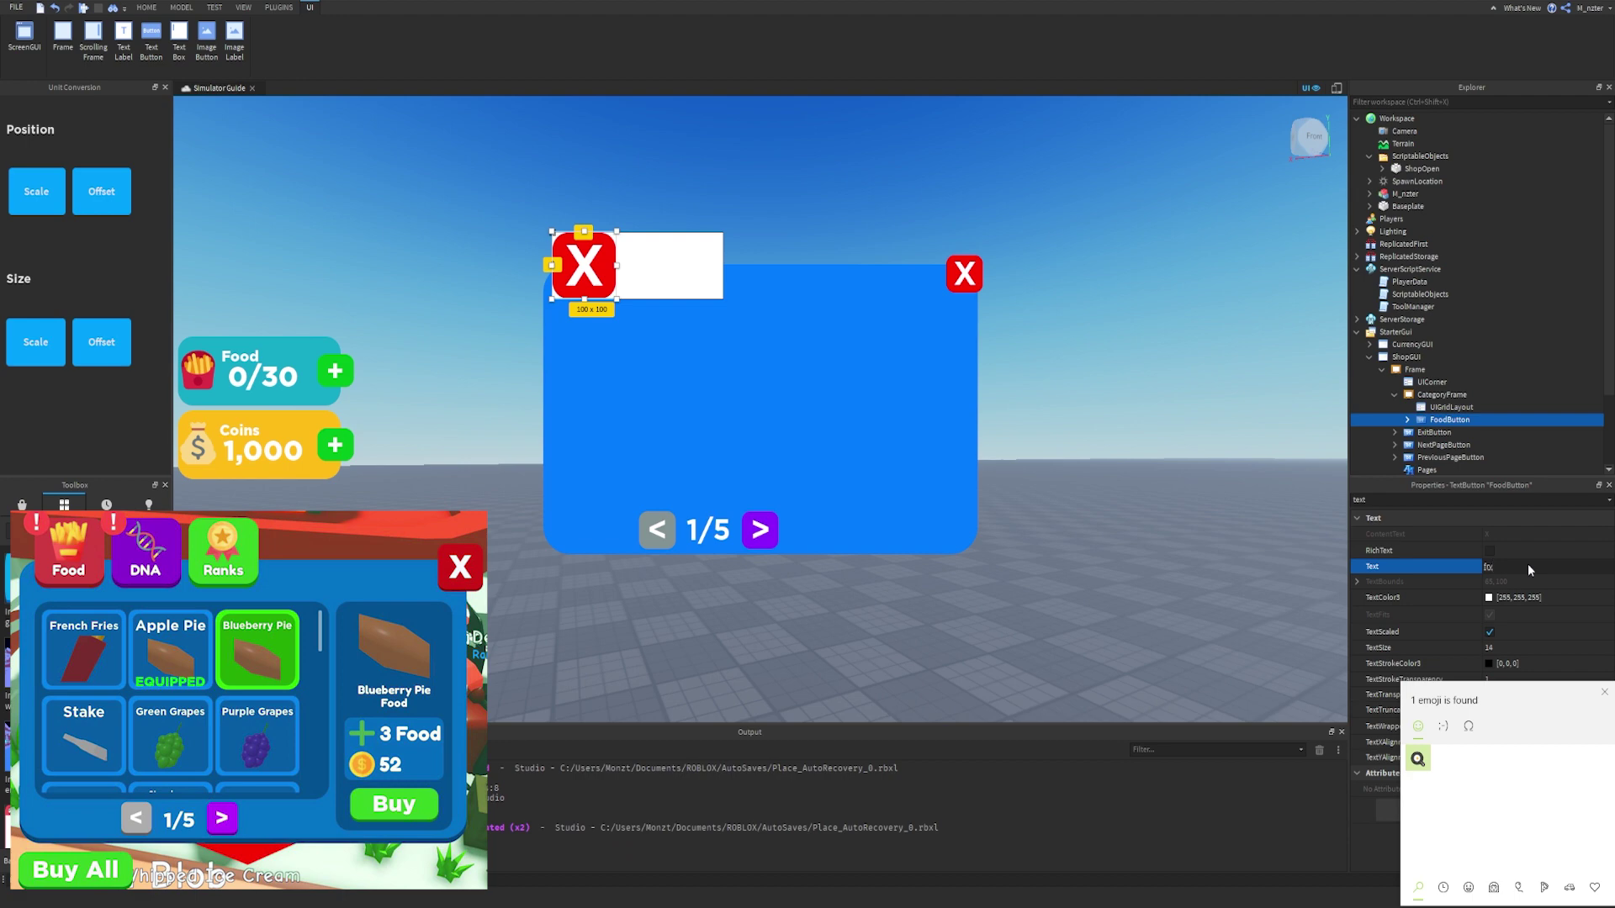
key("BackSpace")
type("rench")
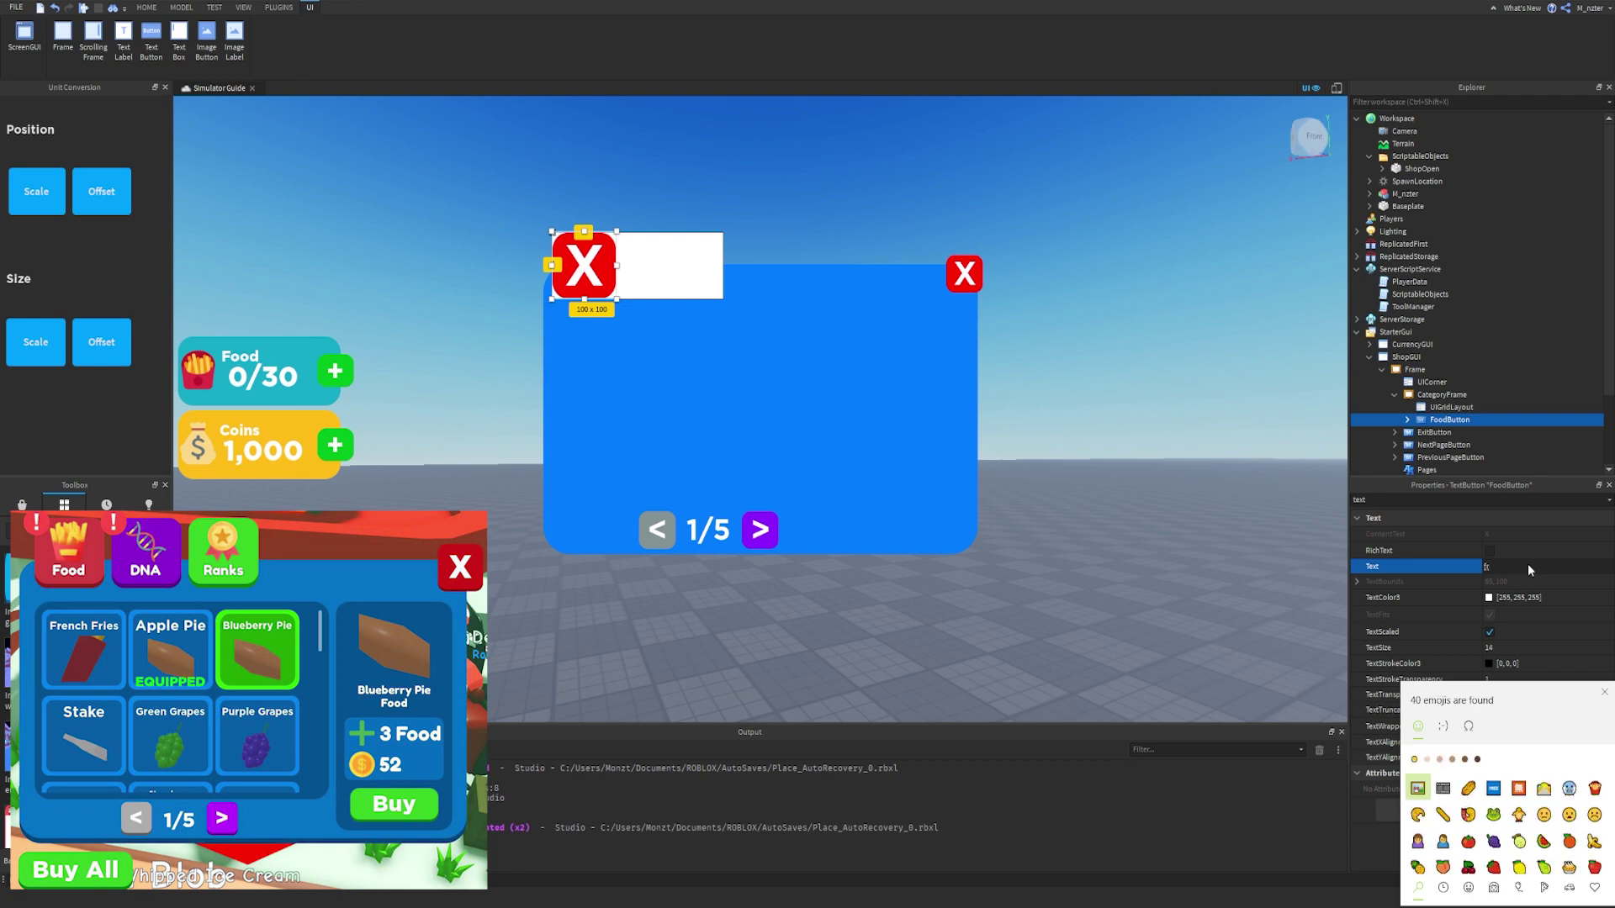
key("Return")
key("Return")
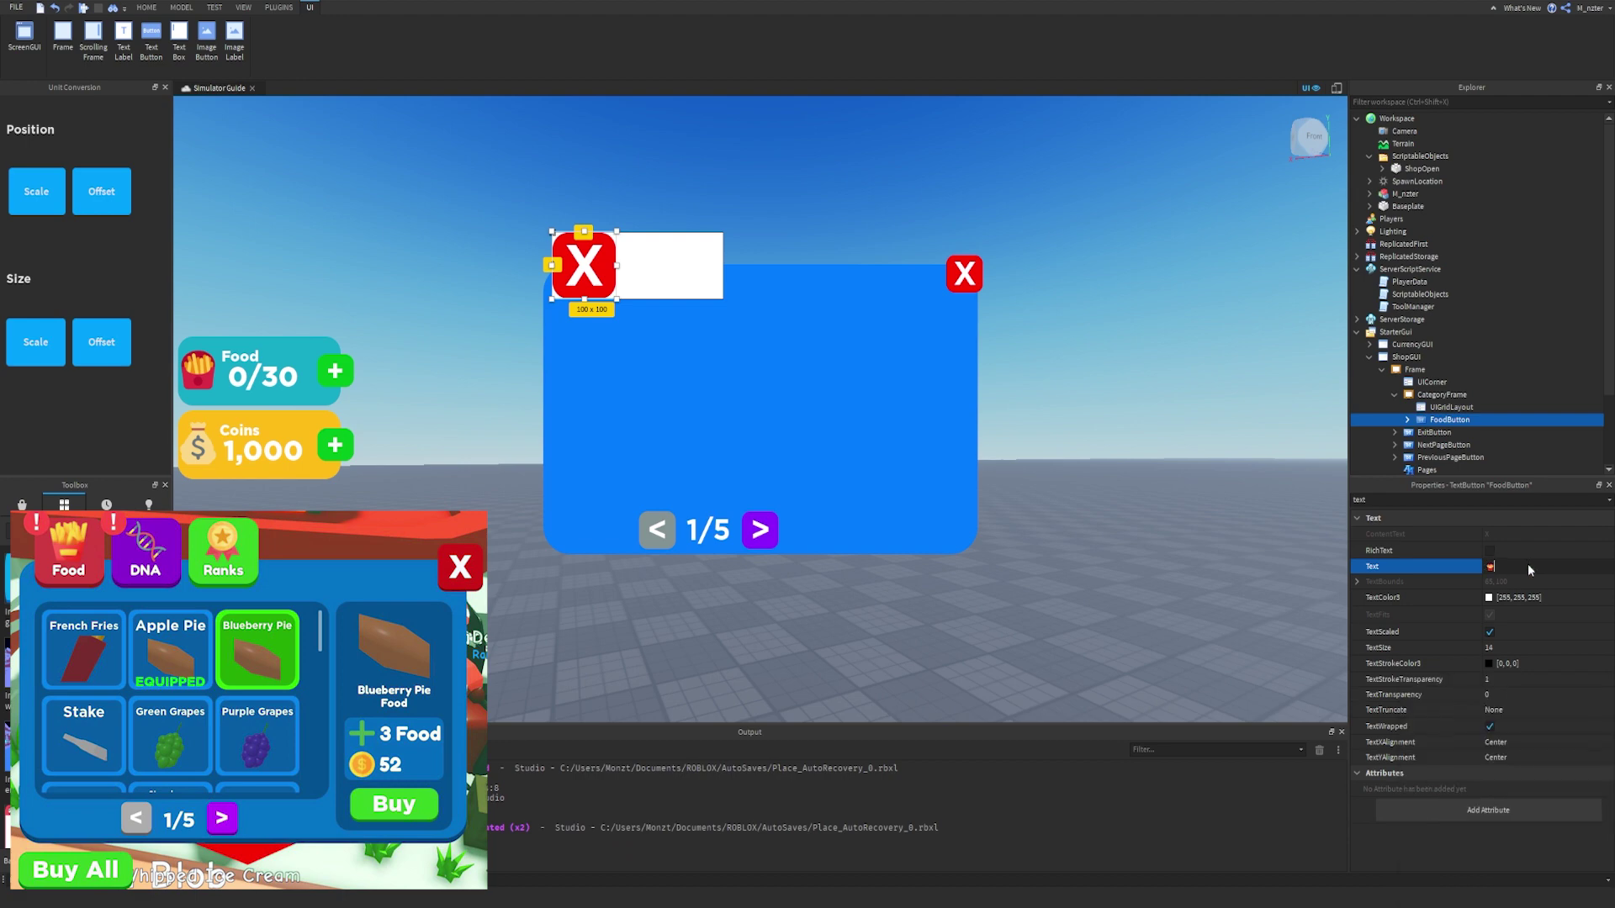
key("Return")
Change FoodButton's background color to a soft pinkish red.
double_click(1484, 500)
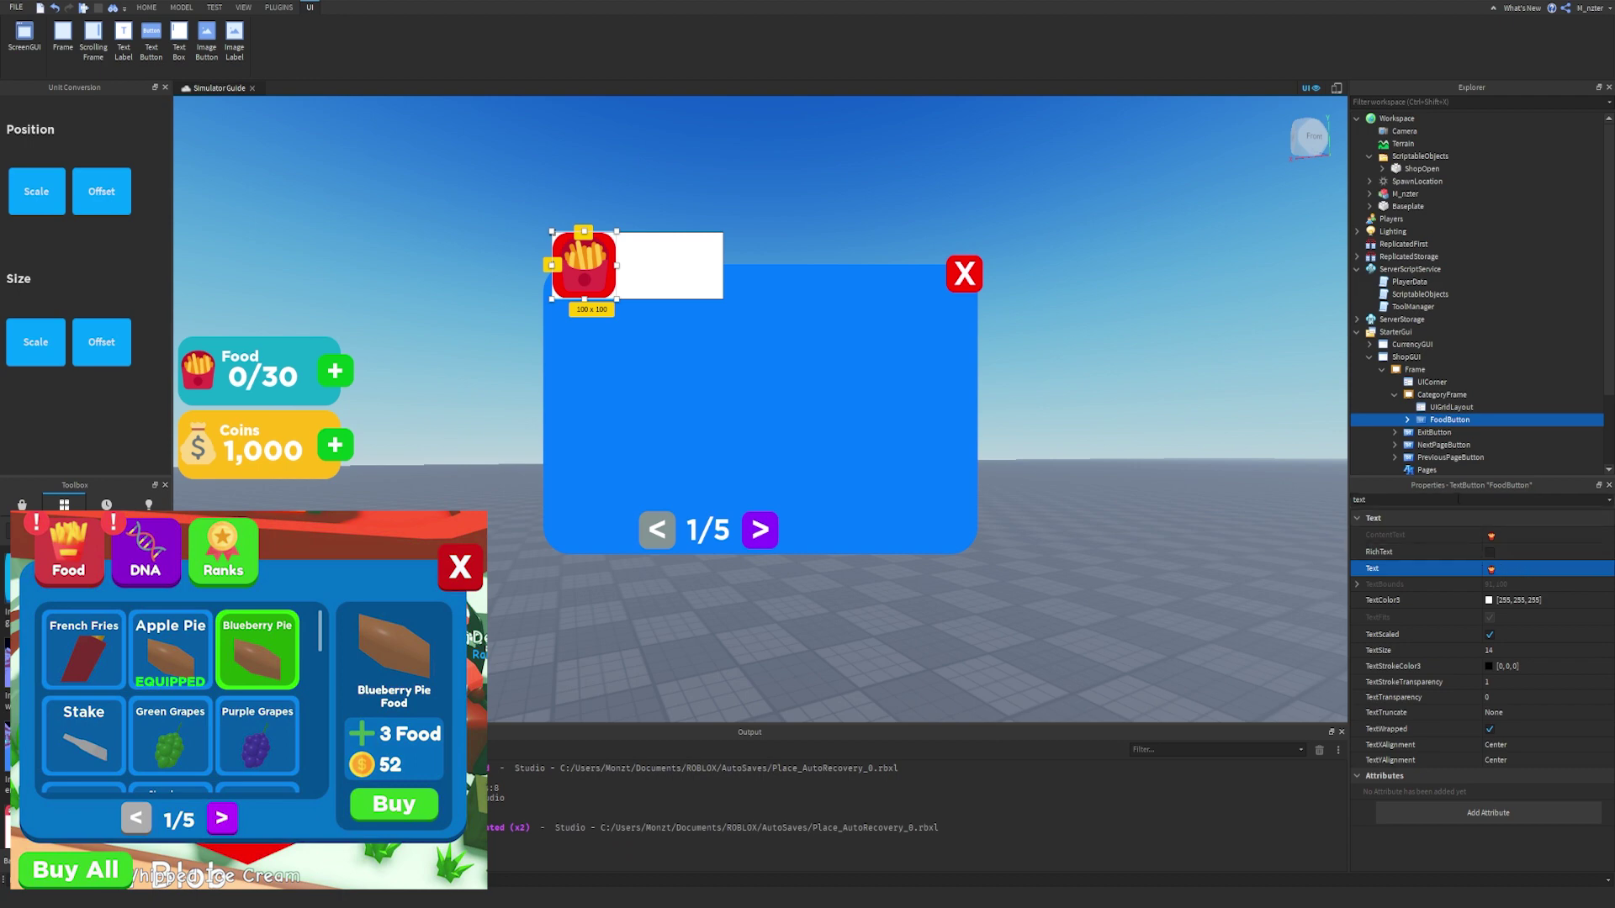
type("bac")
left_click(1489, 538)
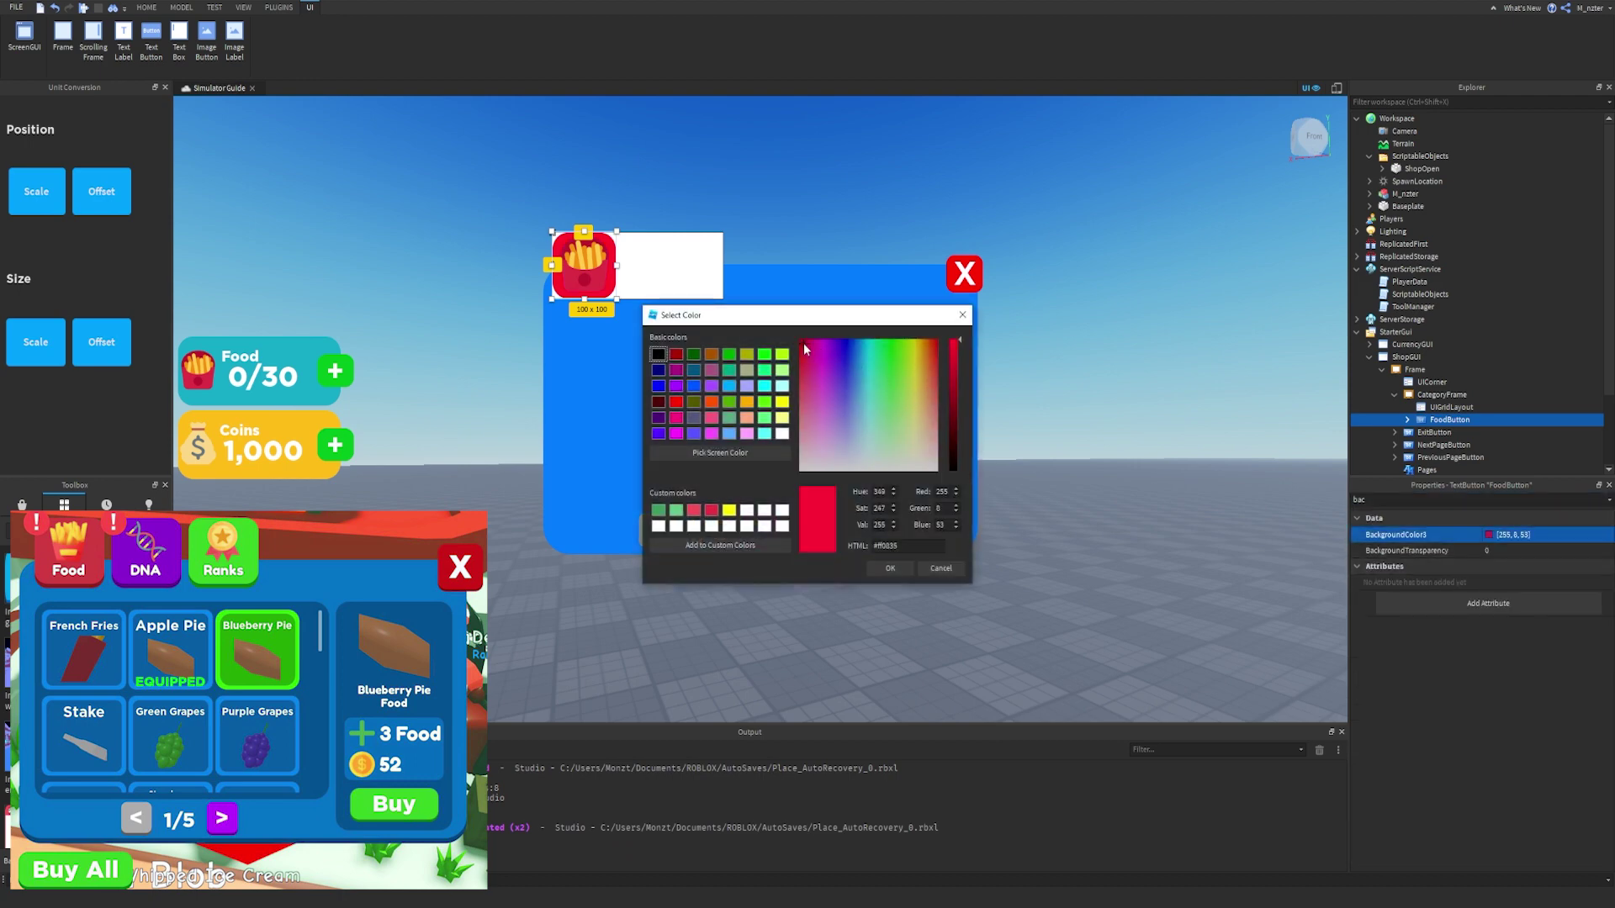
left_click(800, 381)
left_click(893, 567)
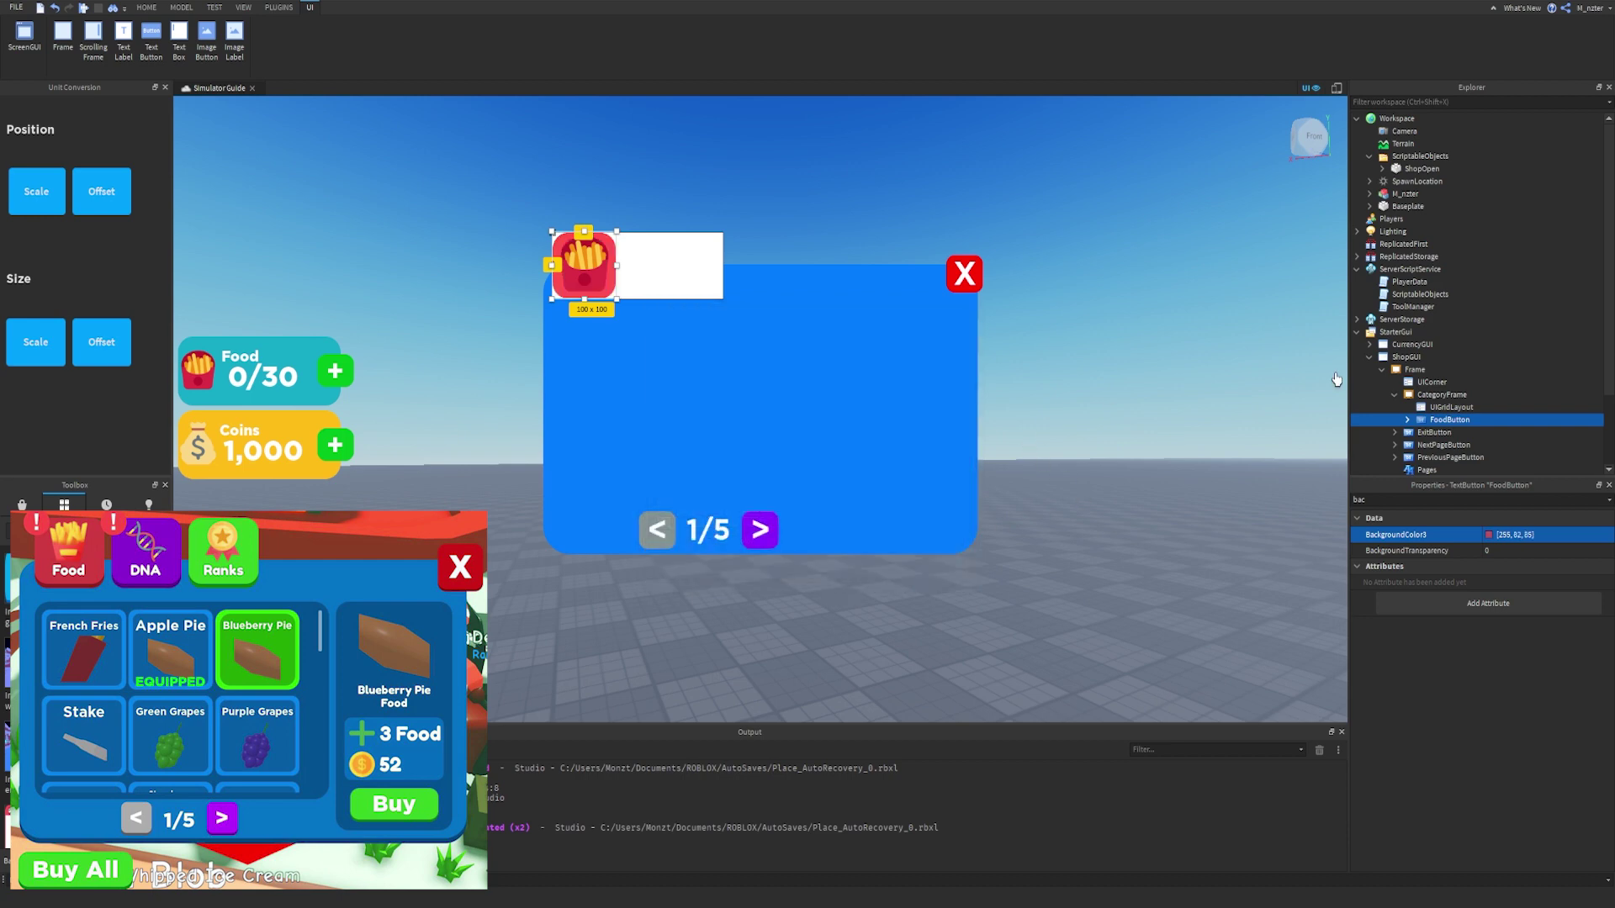
Duplicate FoodButton within CategoryFrame and rename the copy DNAButton.
key("ctrl+d")
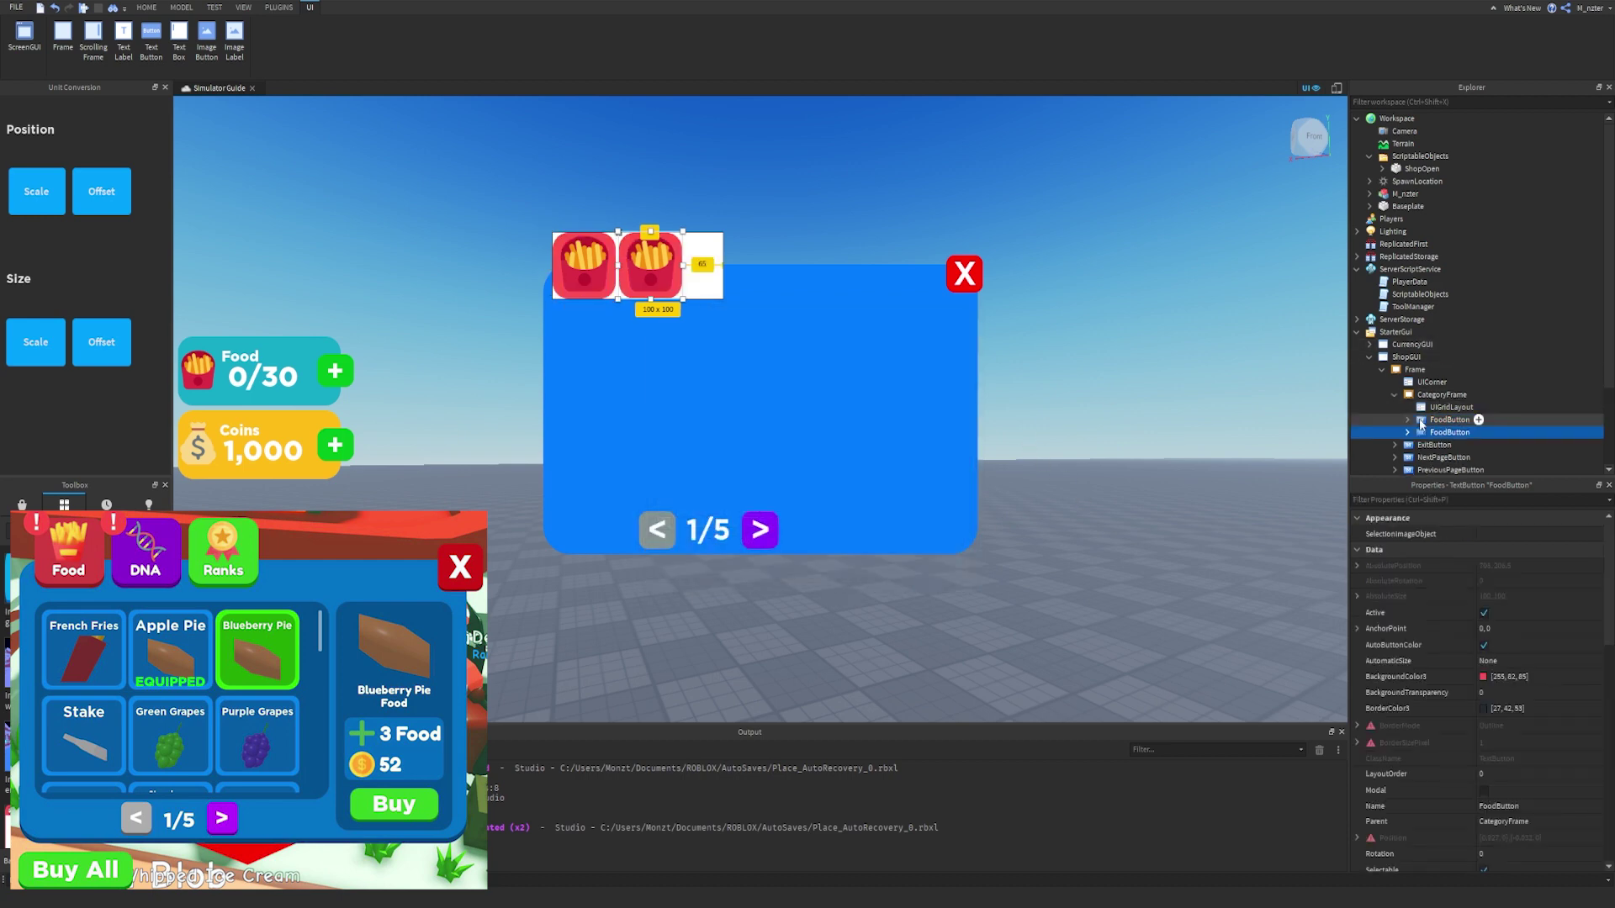
double_click(1440, 434)
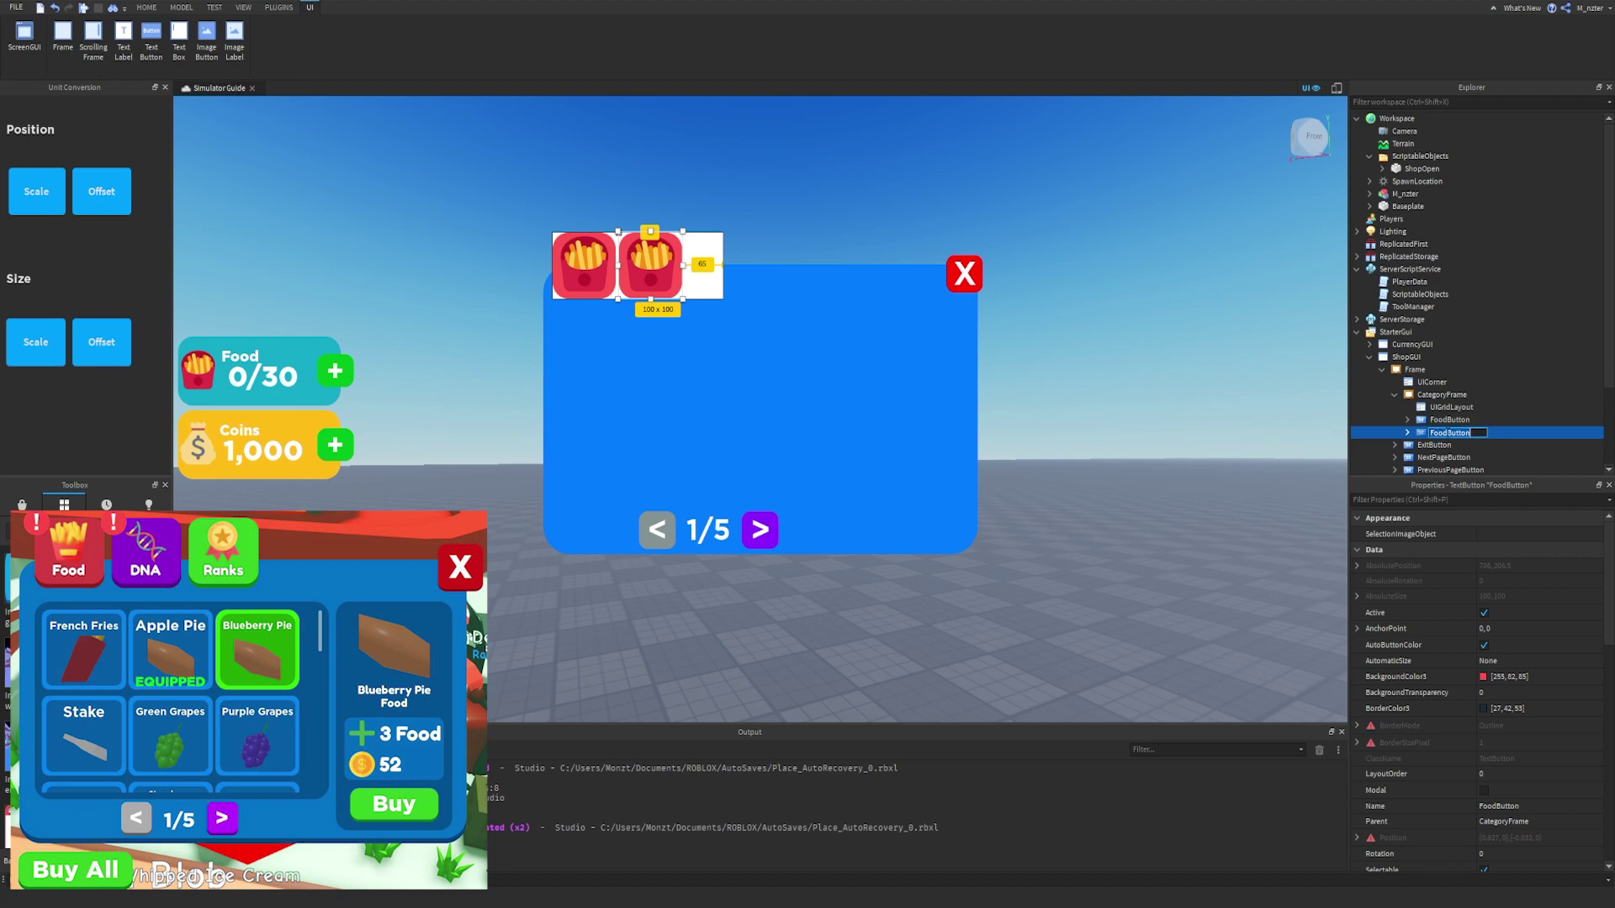
key("BackSpace")
key("BackSpace")
key("BackSpace")
key("BackSpace")
type("DNA")
key("Return")
Replace DNAButton's text with the DNA emoji.
left_click(1467, 500)
type("text")
left_click(1506, 568)
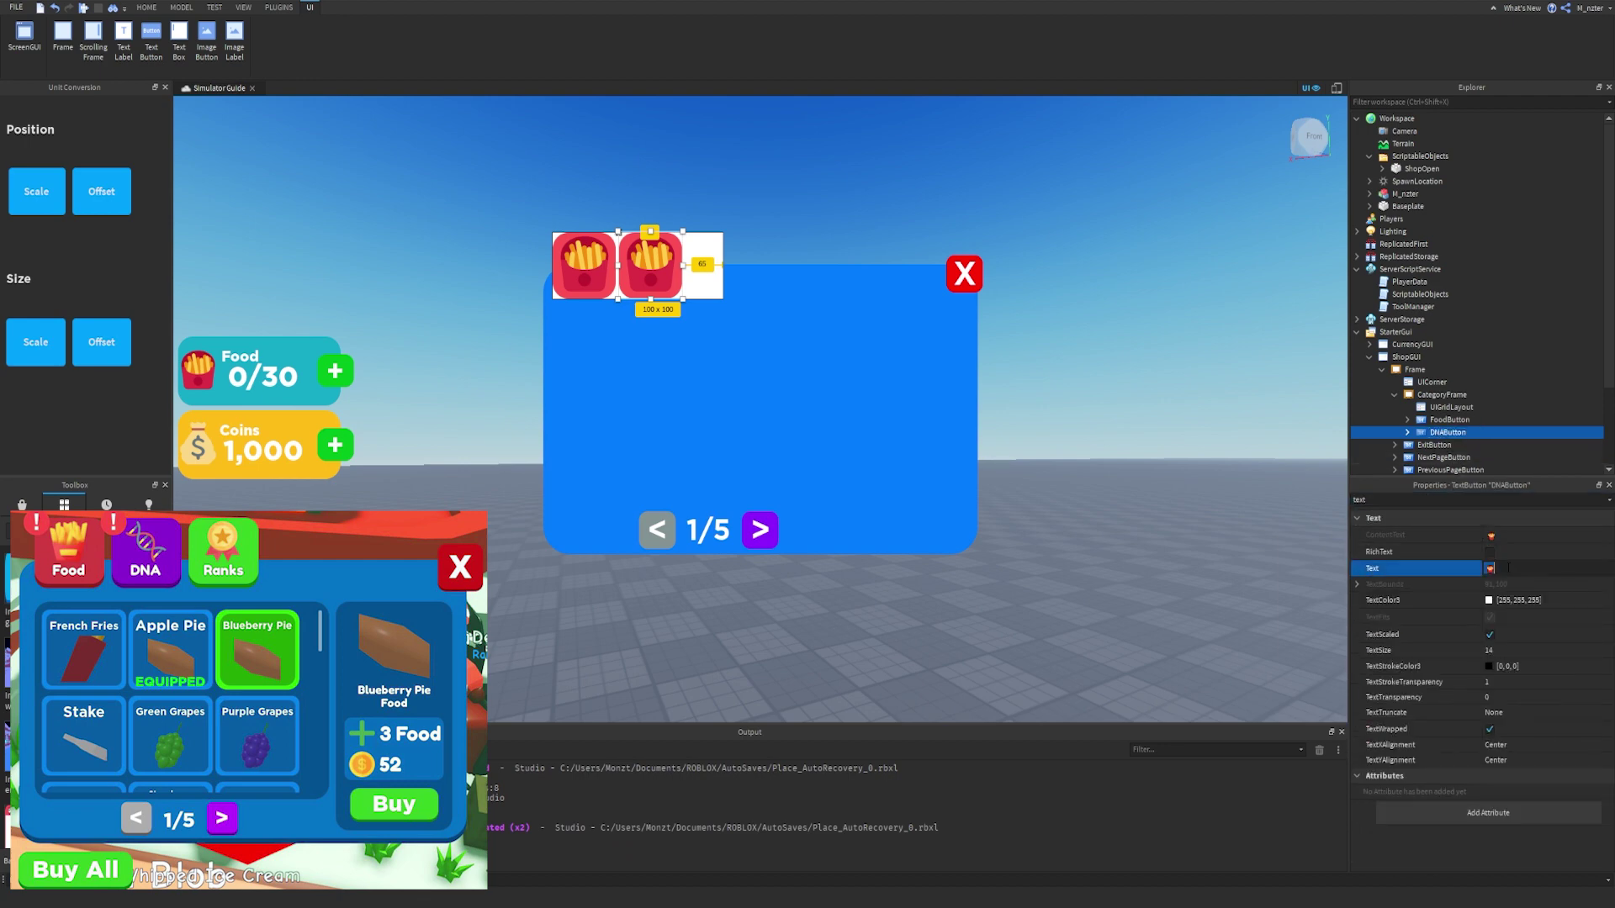
key("super+period")
type("mol")
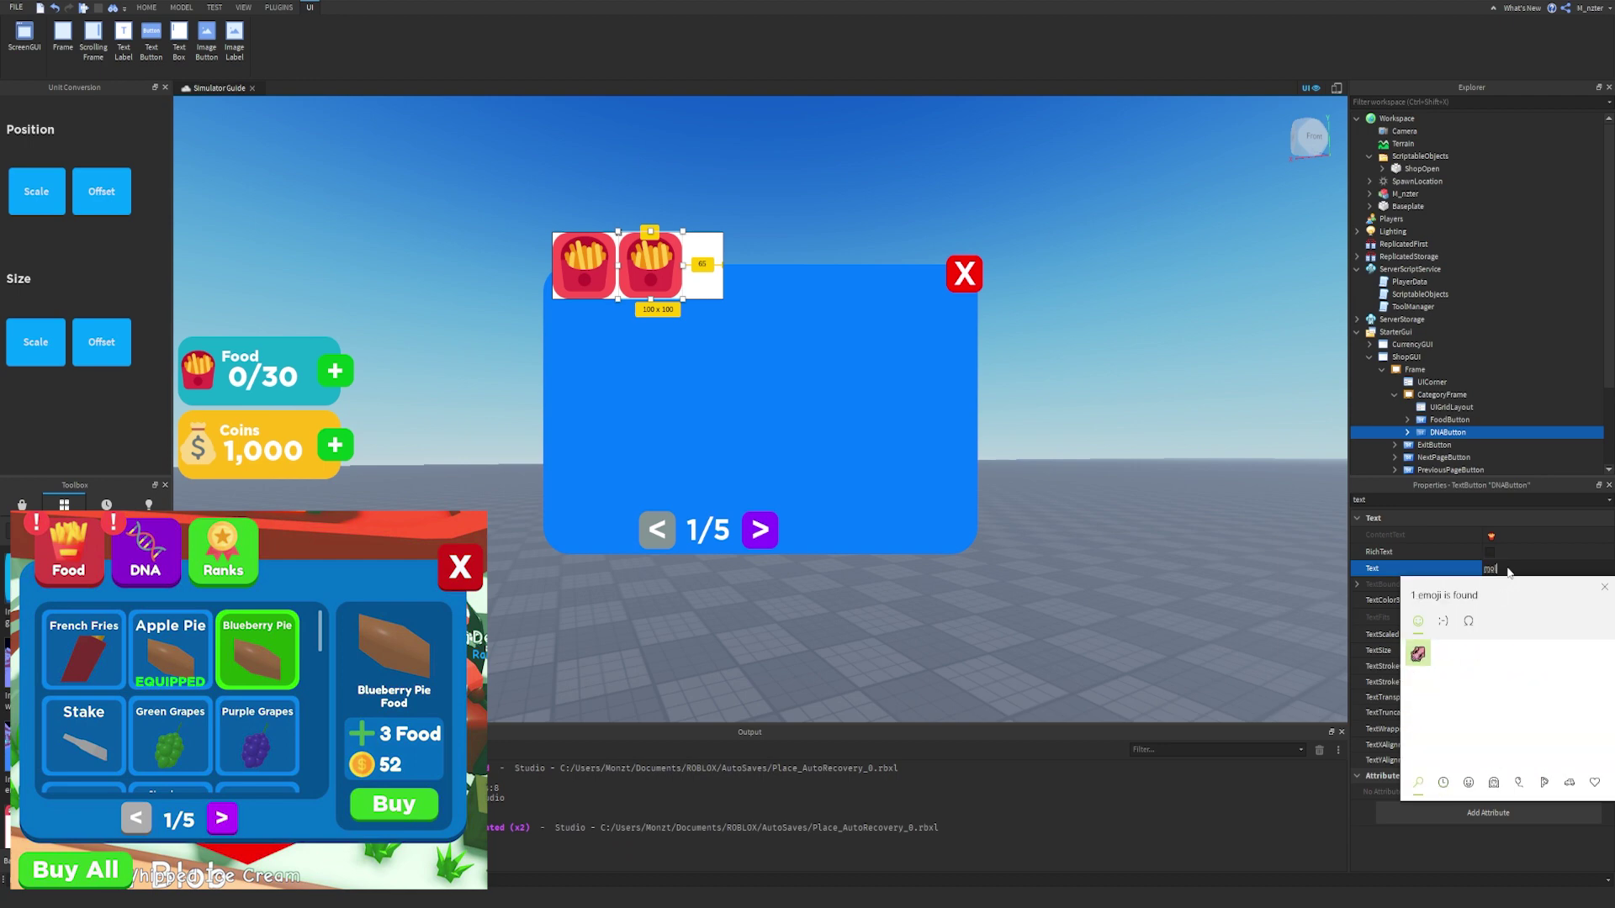
key("BackSpace")
key("BackSpace")
key("BackSpace")
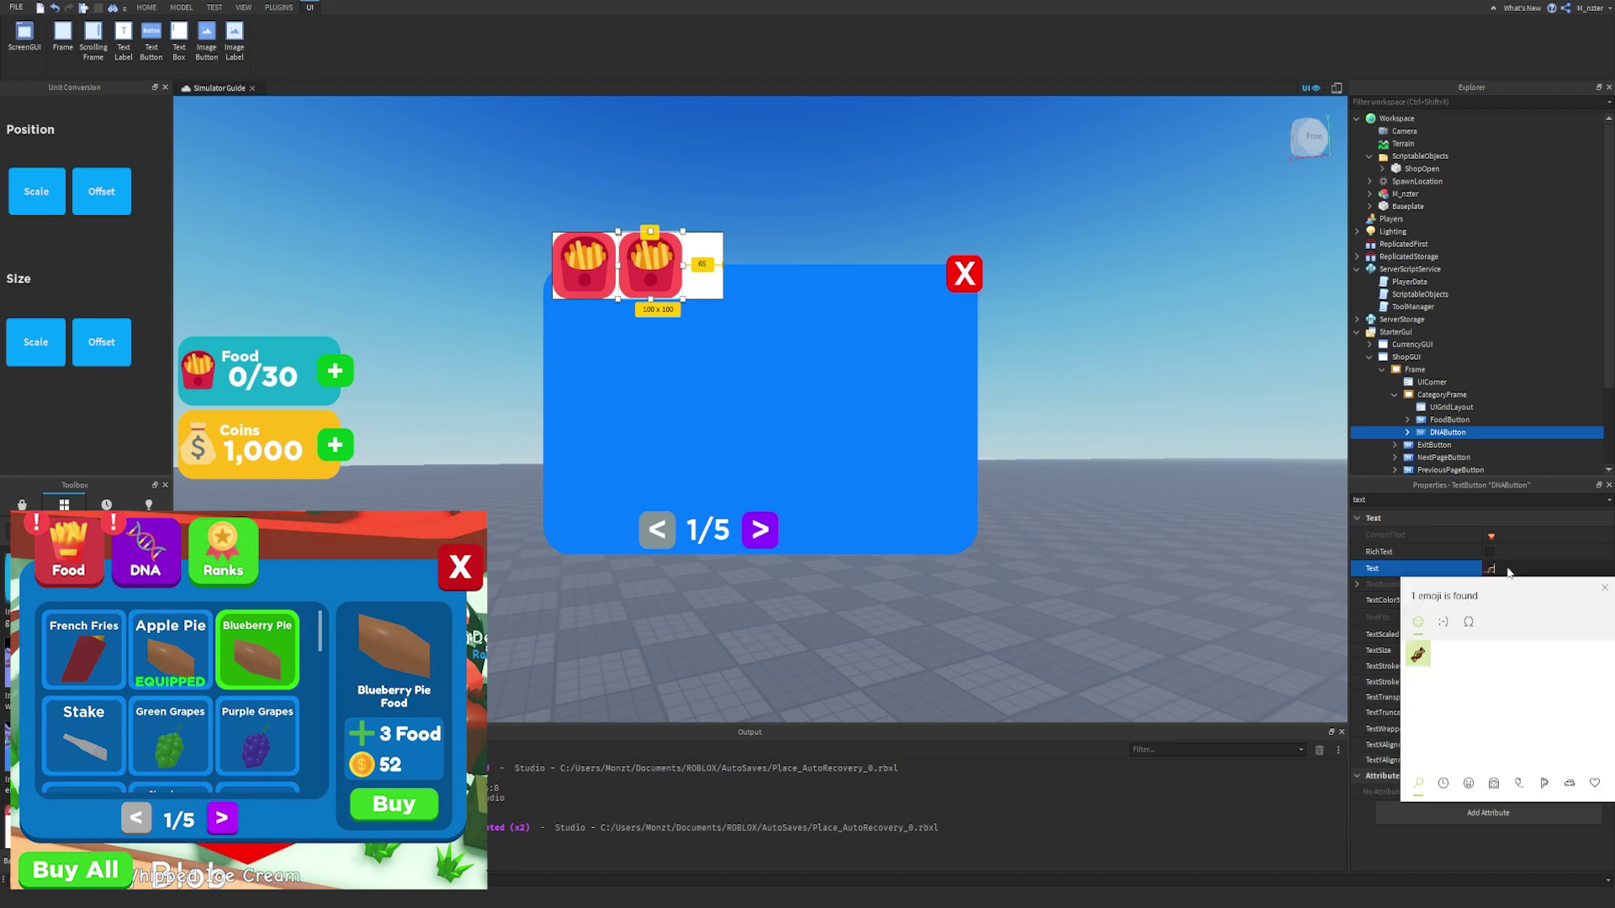
key("Escape")
key("Return")
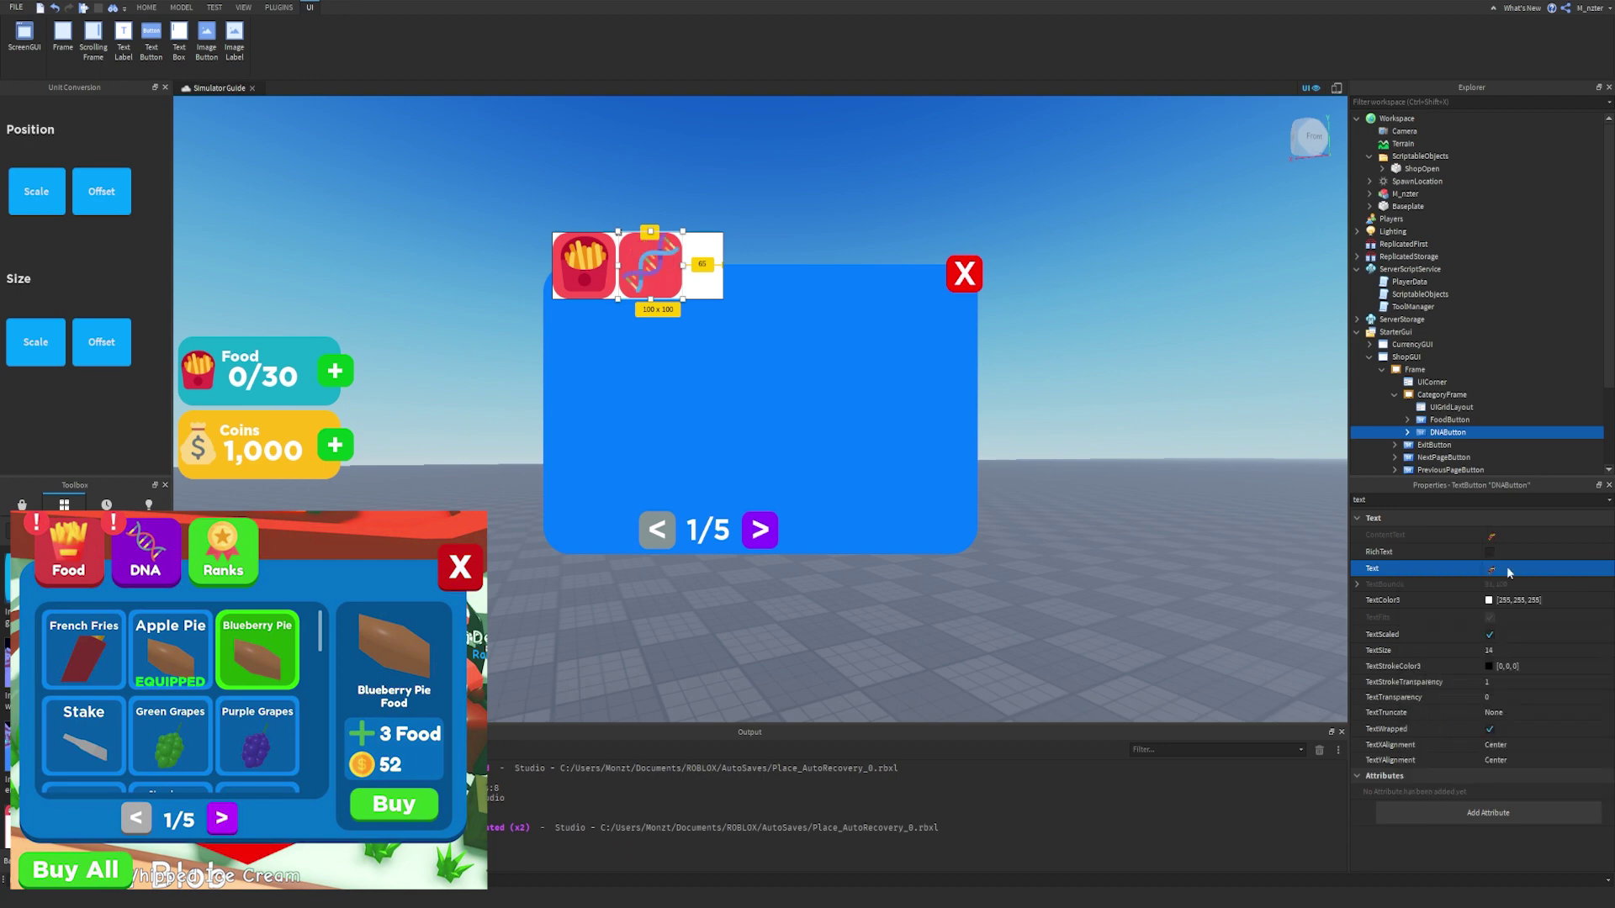
Set DNAButton's background color to purple (179, 0, 255).
double_click(1462, 501)
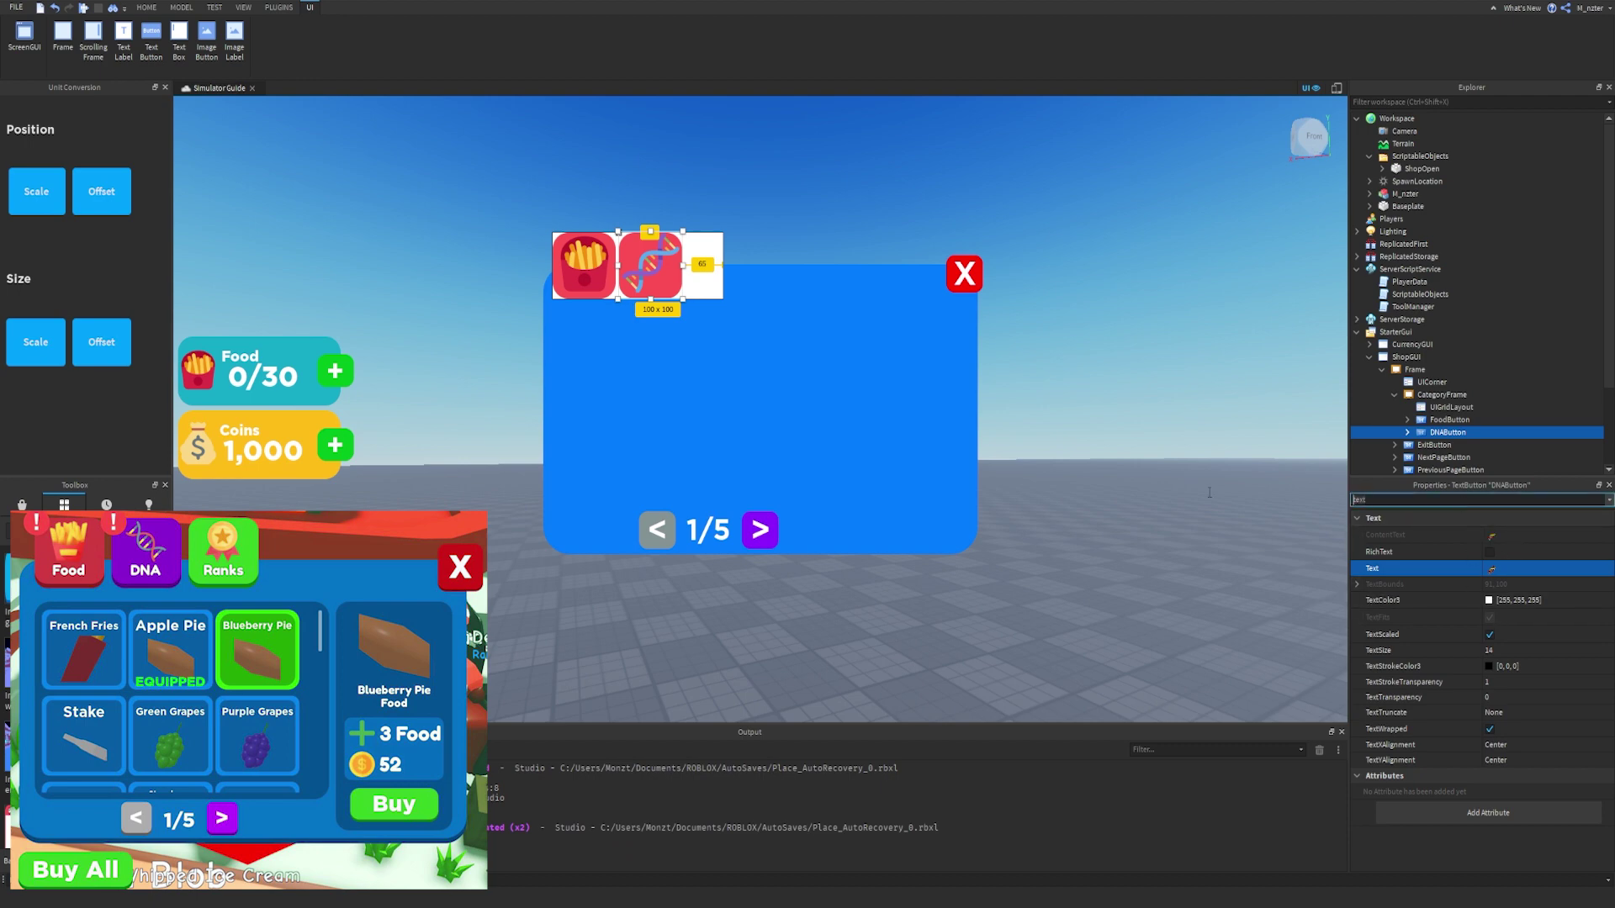
type("bac")
left_click(1489, 535)
left_click_drag(842, 362, 826, 334)
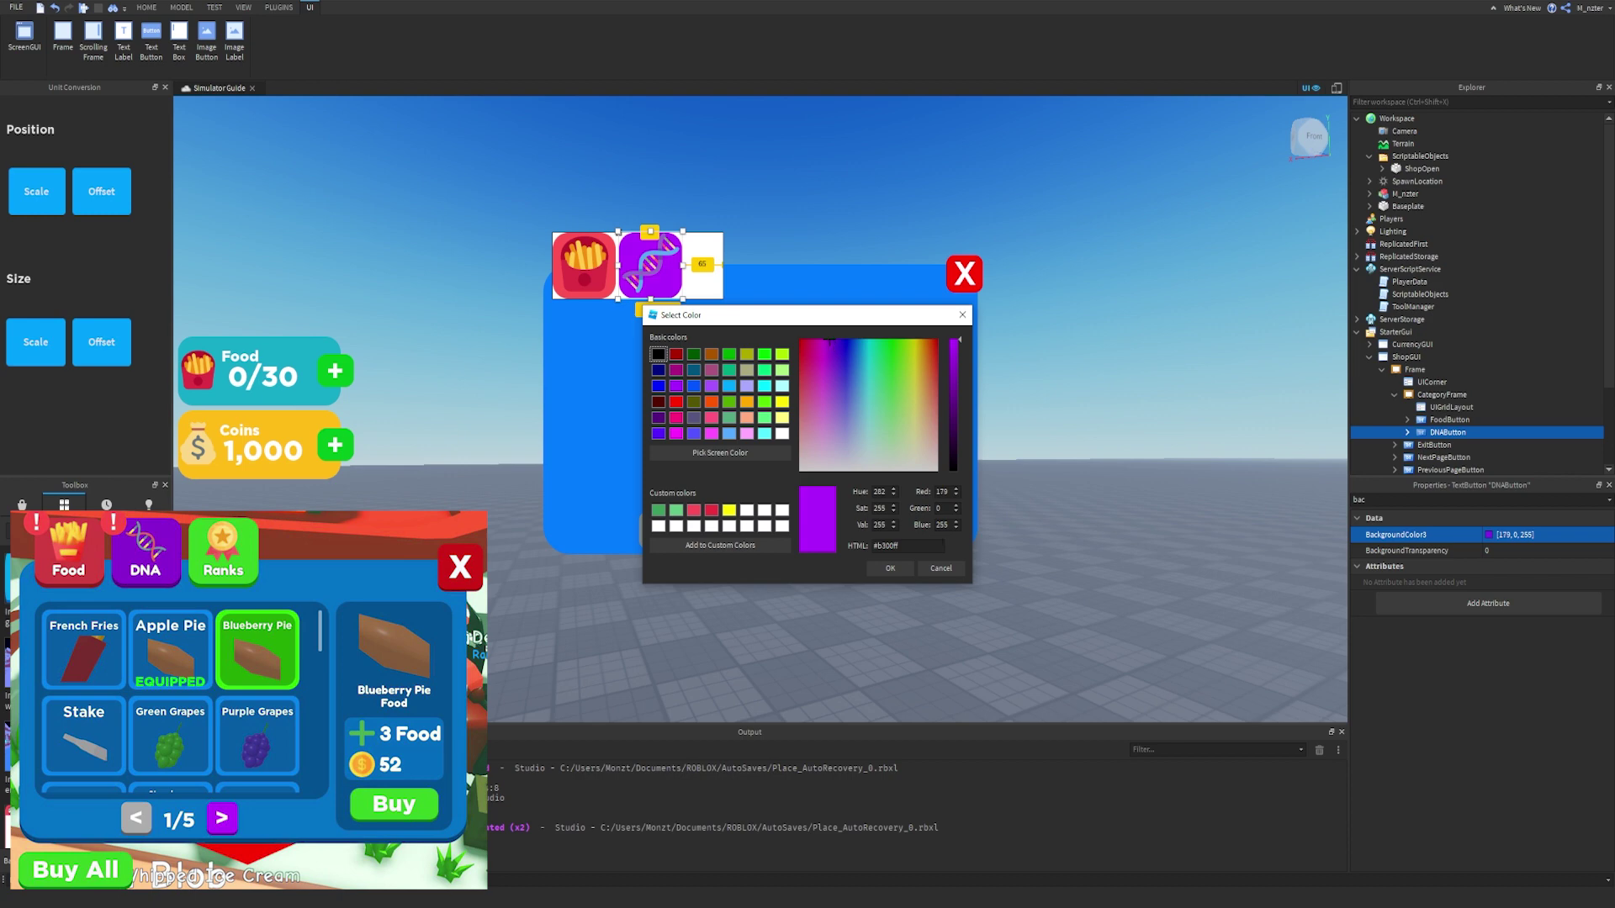
left_click(890, 569)
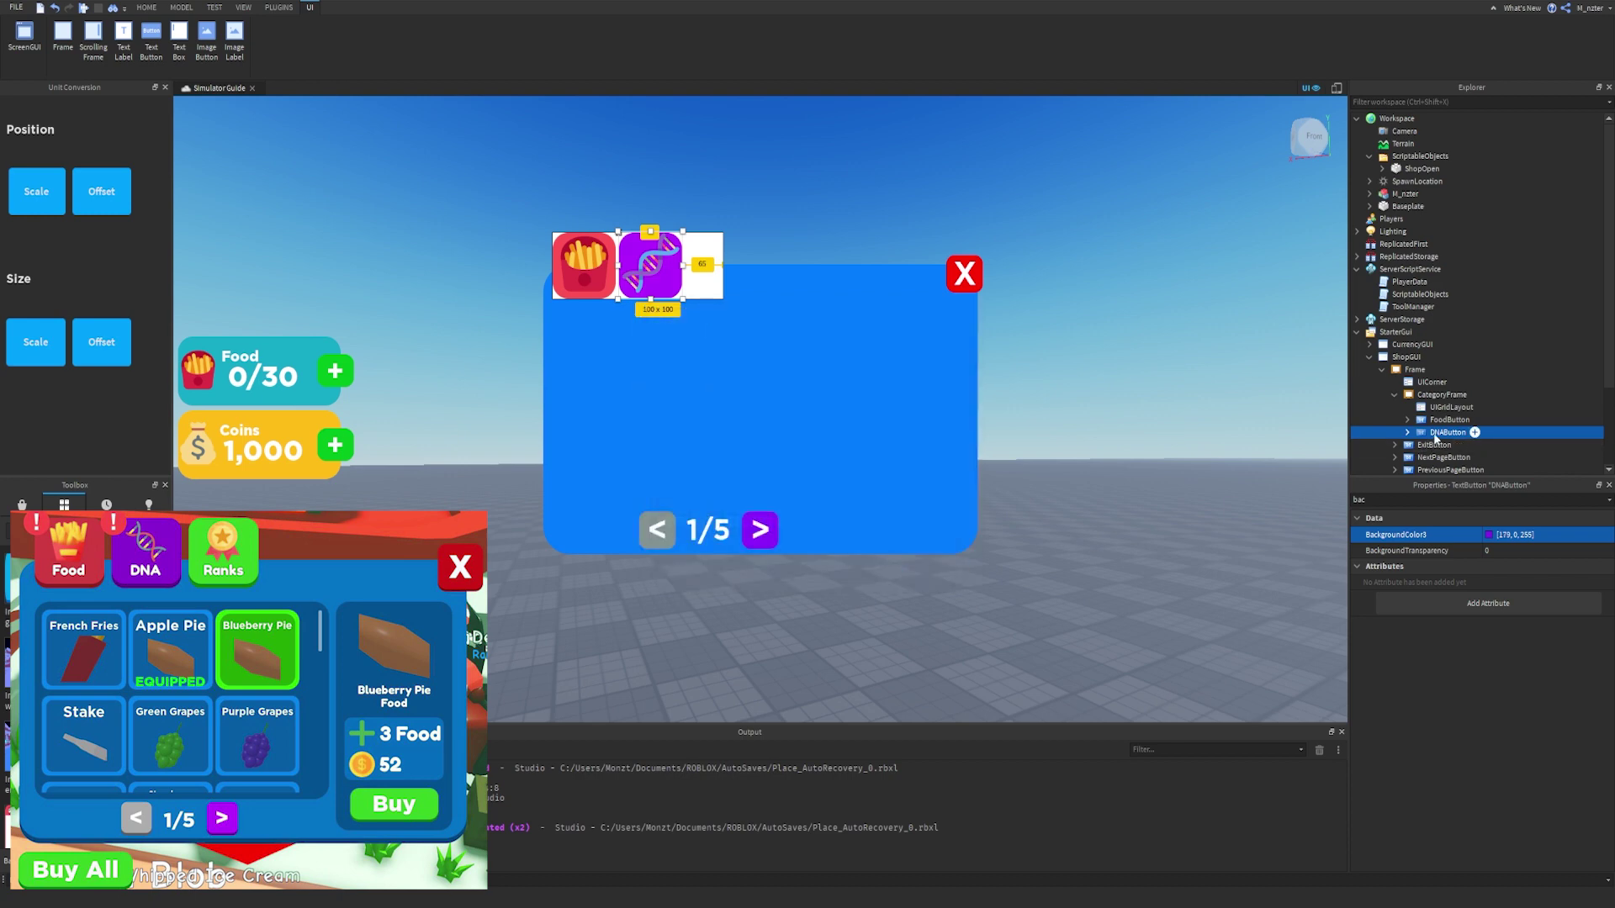
Duplicate DNAButton within CategoryFrame and rename the copy RanksButton.
key("ctrl+d")
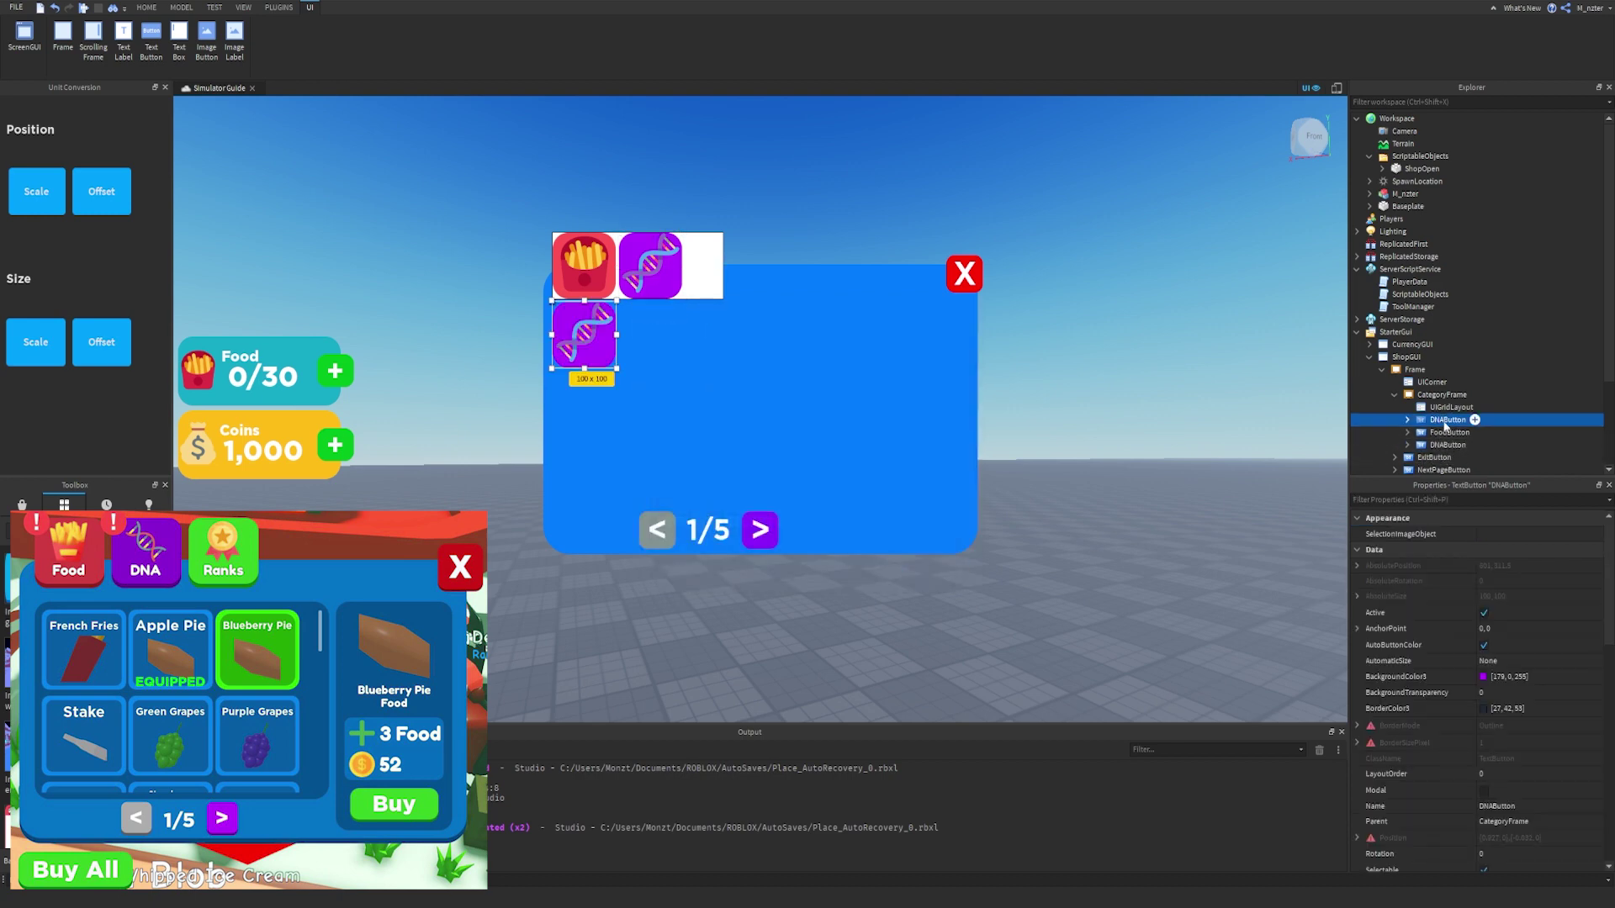
left_click(1444, 421)
left_click(1445, 421)
key("BackSpace")
key("BackSpace")
key("BackSpace")
type("Ranks")
key("Return")
Replace RanksButton's text with the first-place medal emoji.
left_click(1430, 500)
type("text")
left_click(1514, 569)
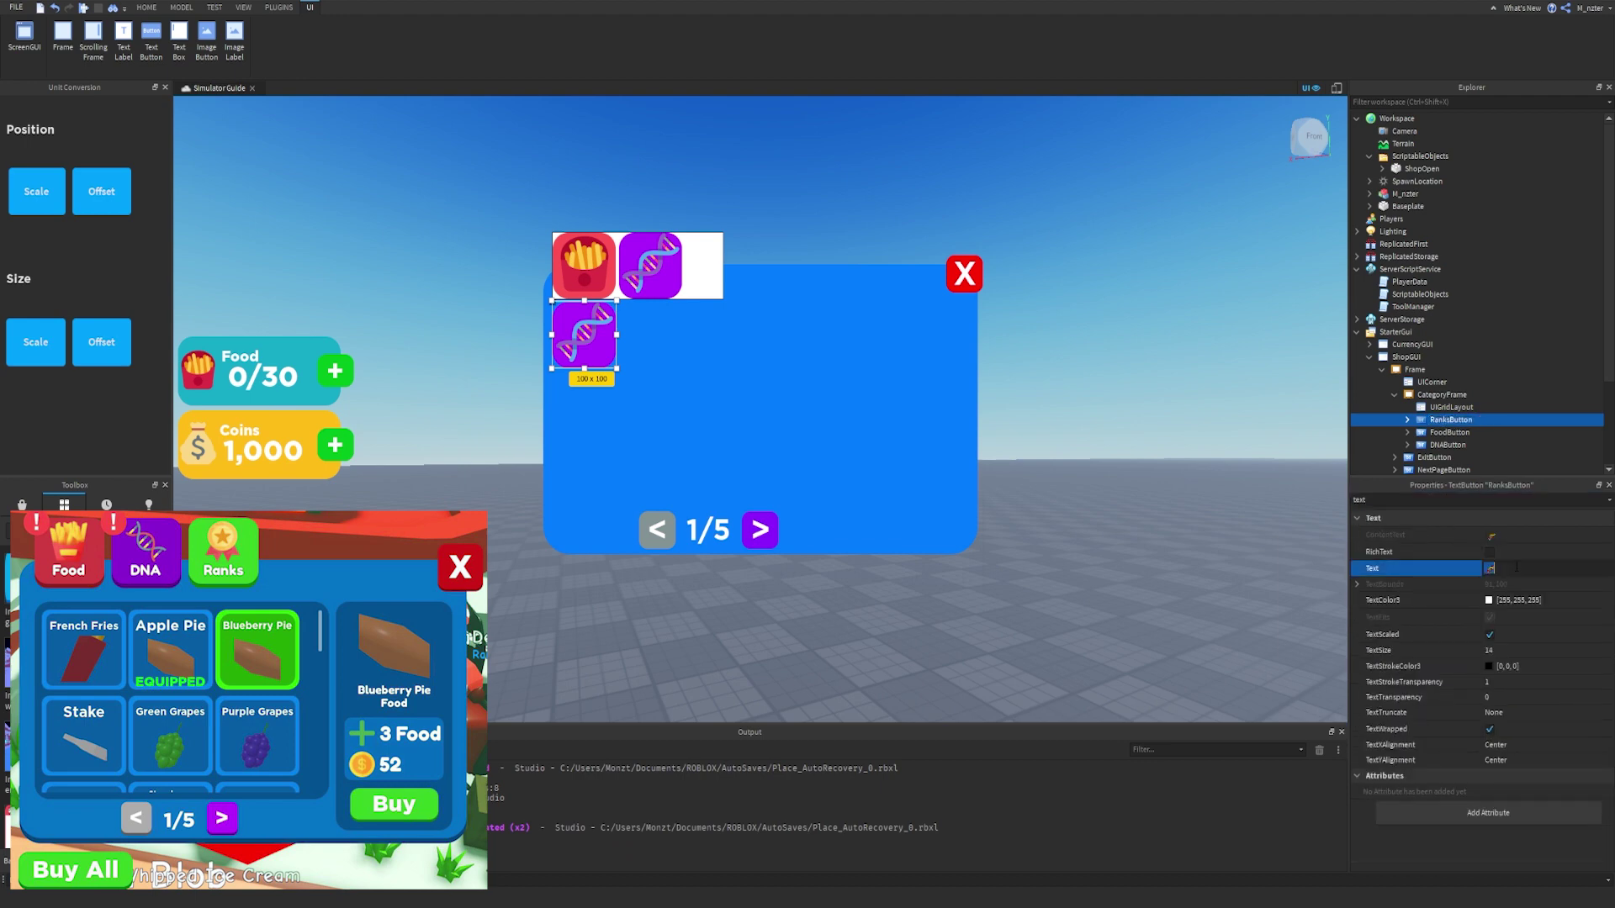
key("super+period")
type("med")
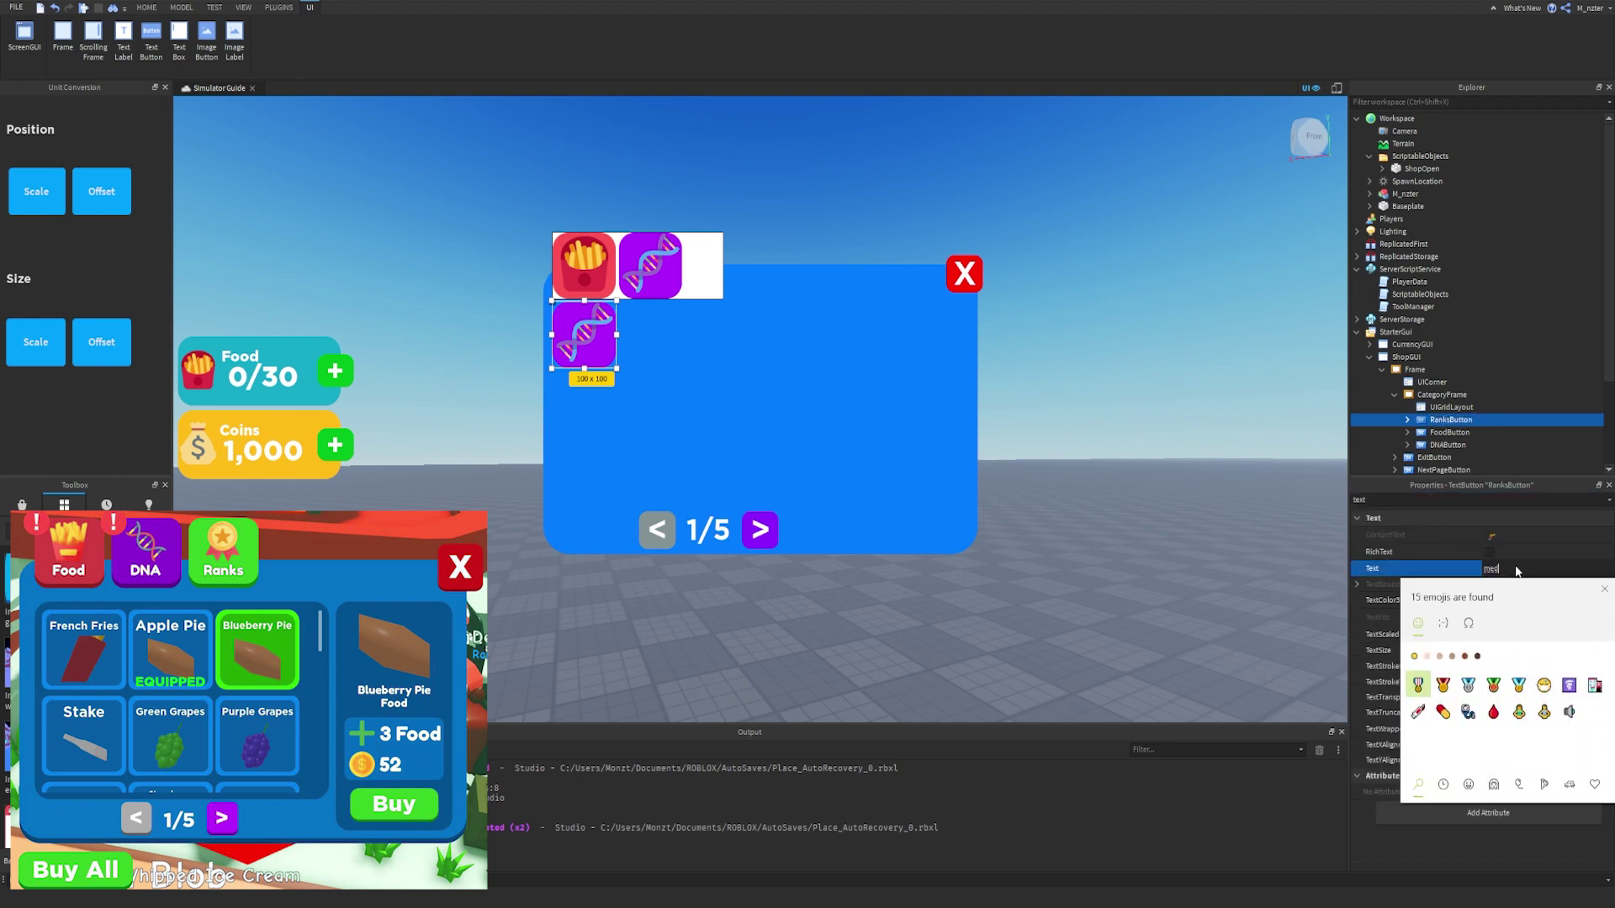
key("Right")
key("Return")
key("Escape")
key("Return")
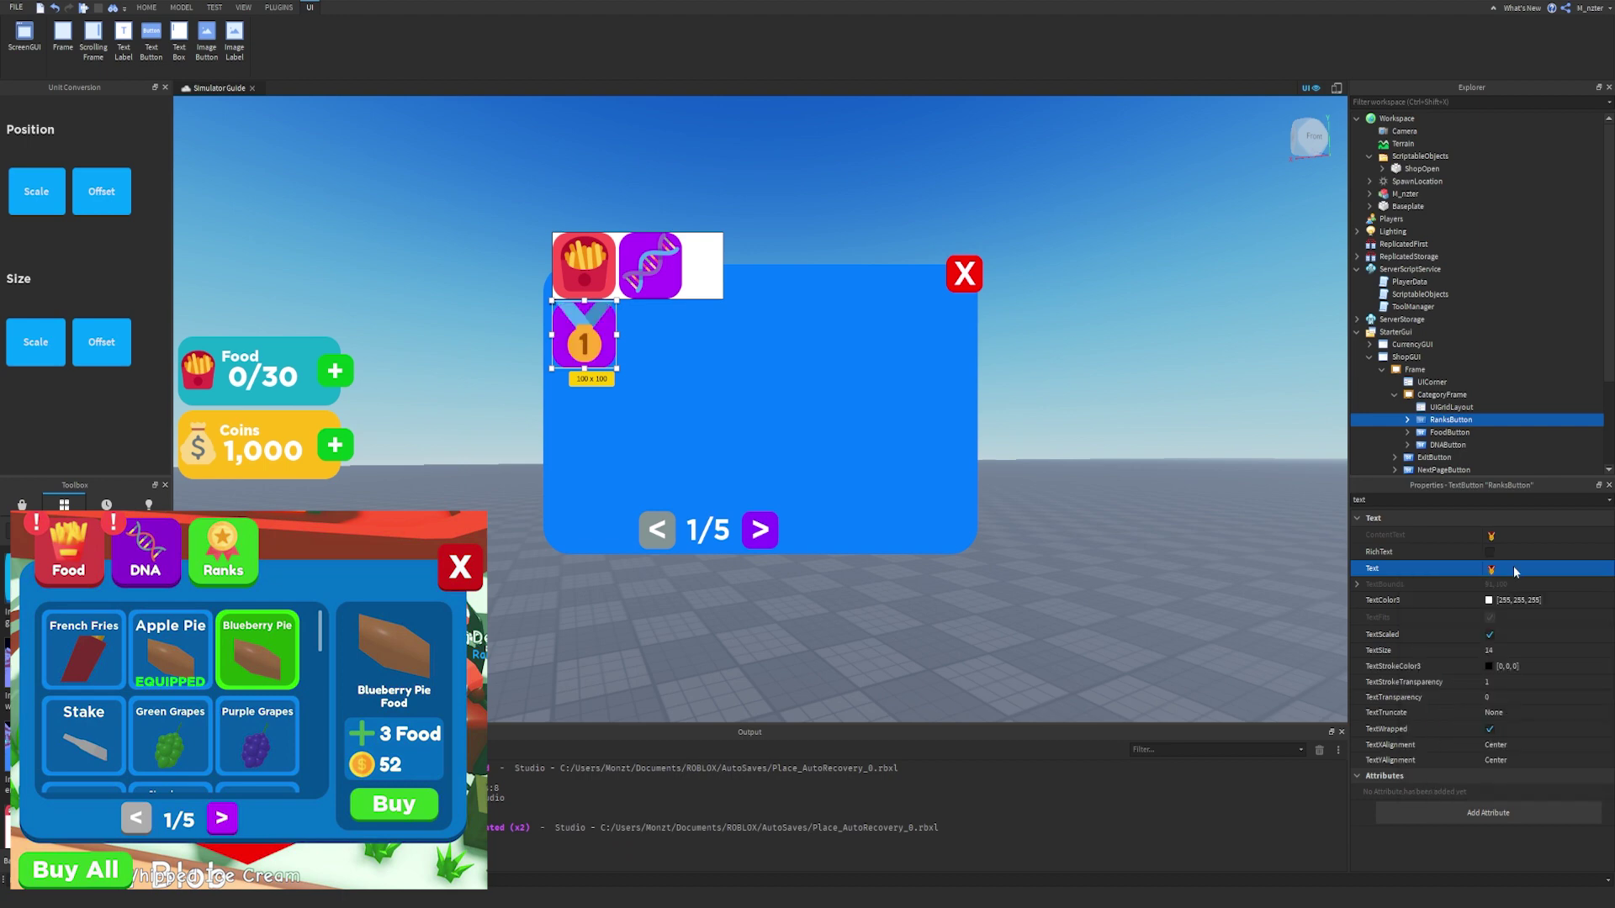
Change RanksButton's background color to a bright green.
left_click(1489, 500)
type("bac")
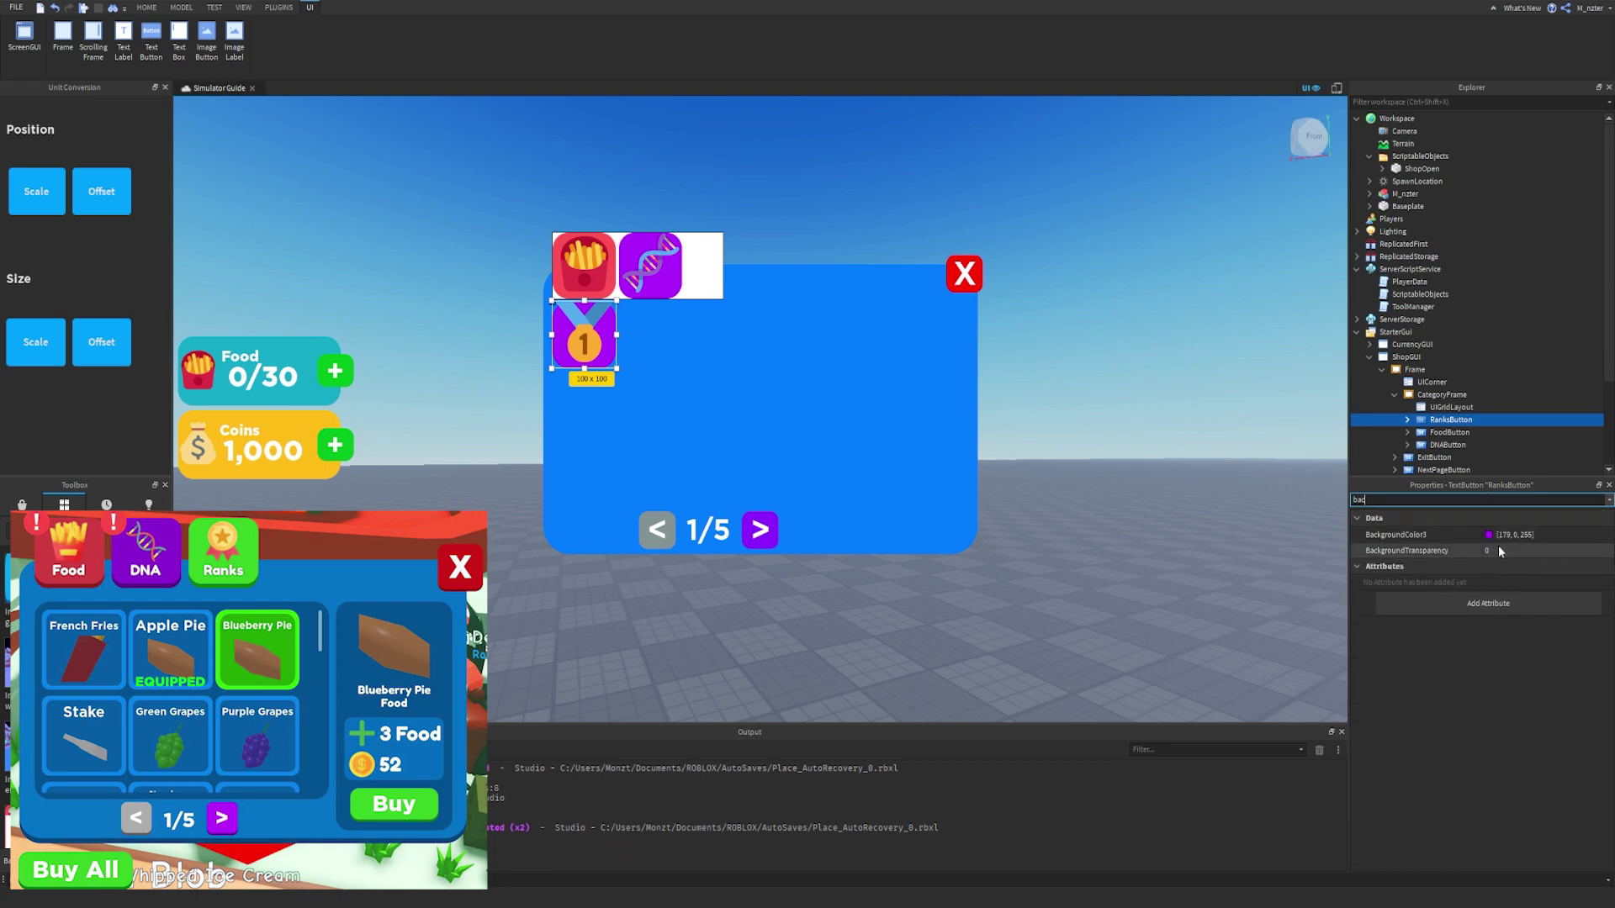
left_click(1489, 535)
left_click_drag(855, 395, 893, 342)
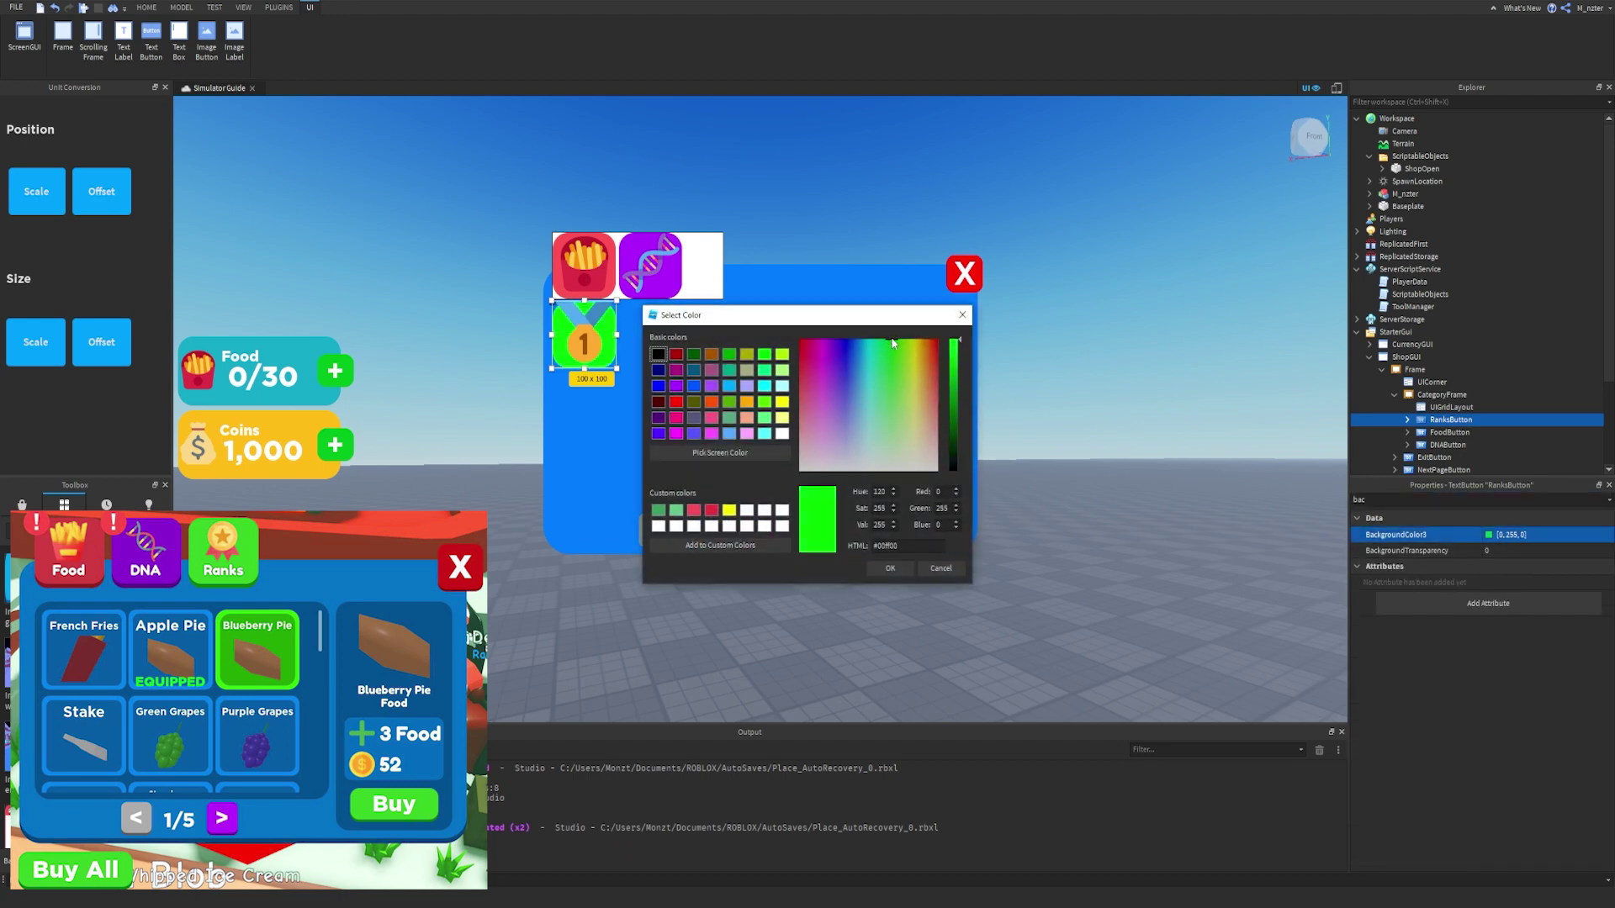
left_click(890, 568)
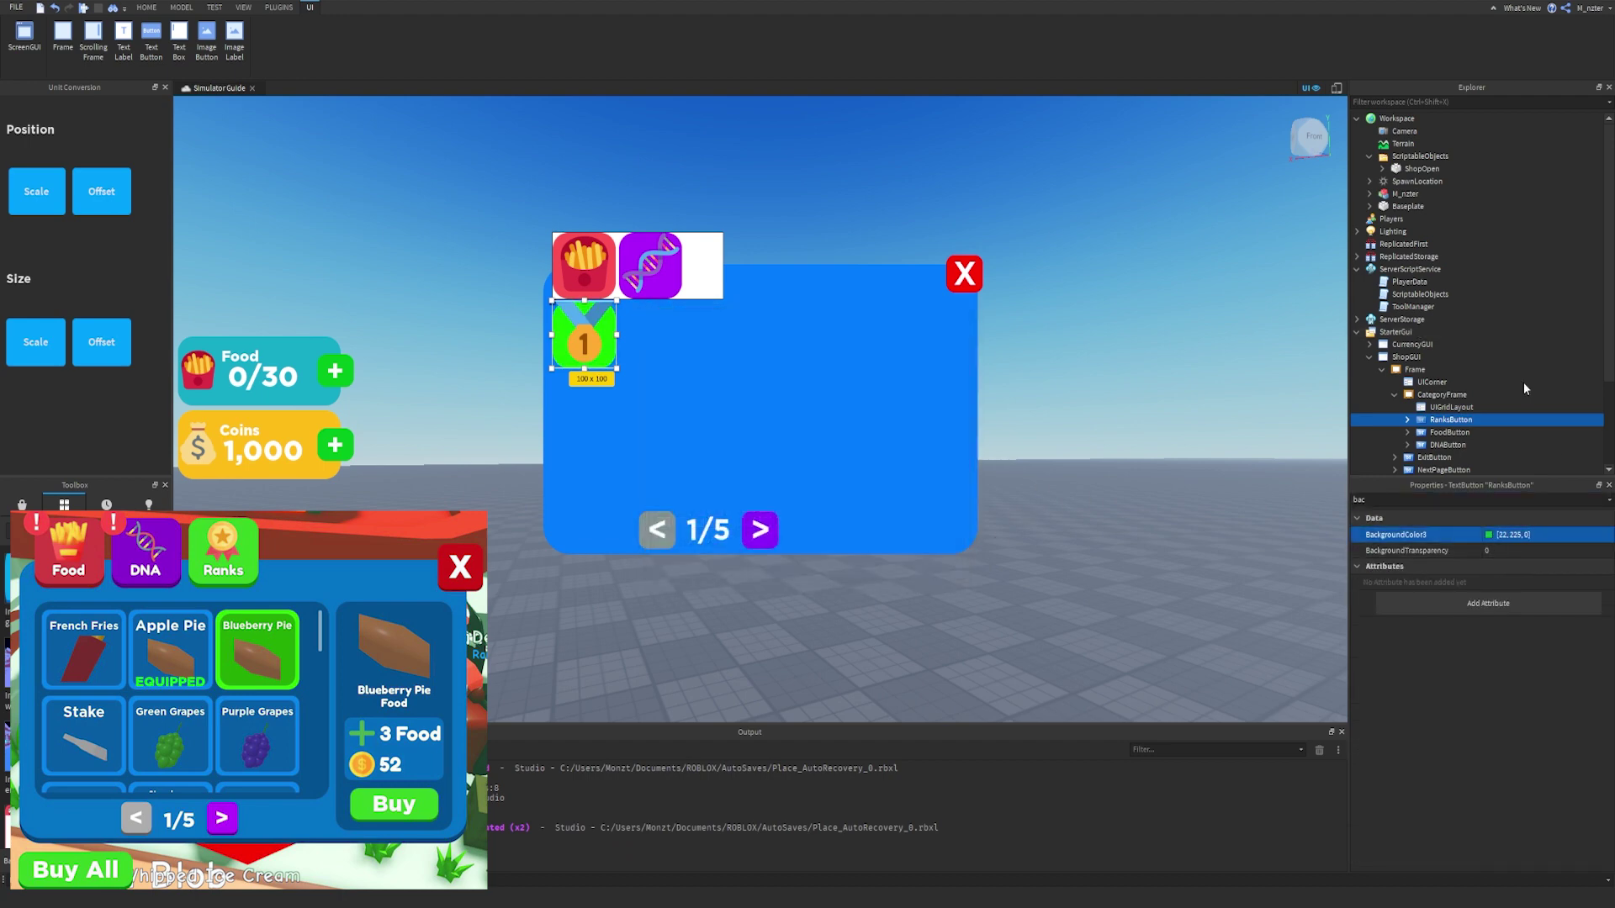
Set the CellSize of CategoryFrame's UIGridLayout to {0.25, 0},{1, 0}.
left_click(1451, 408)
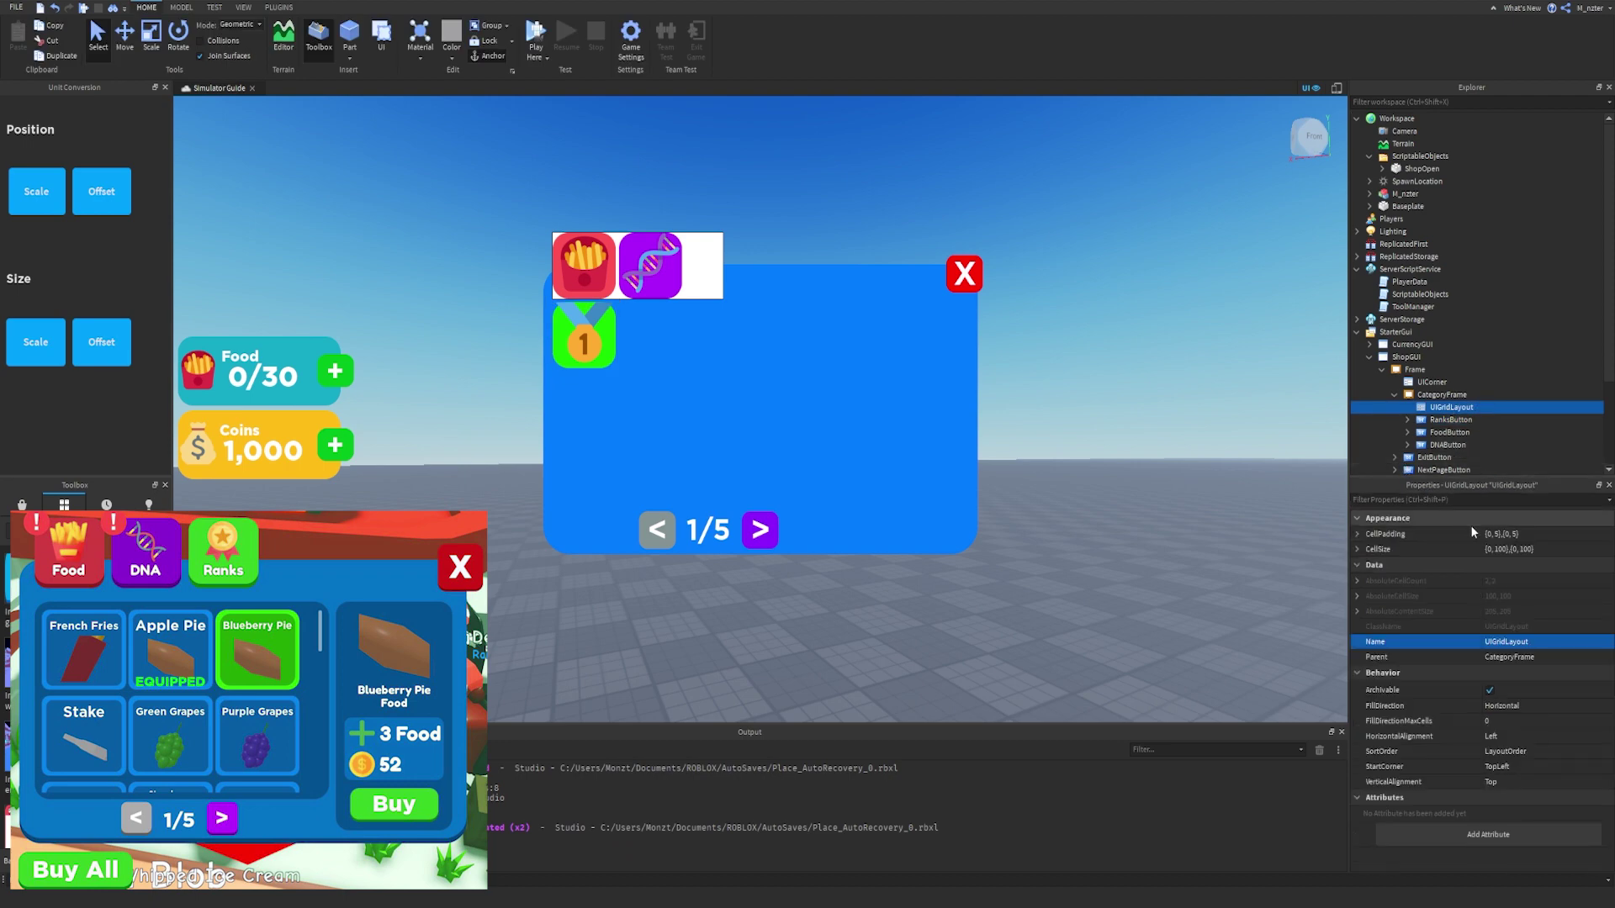
left_click(1508, 553)
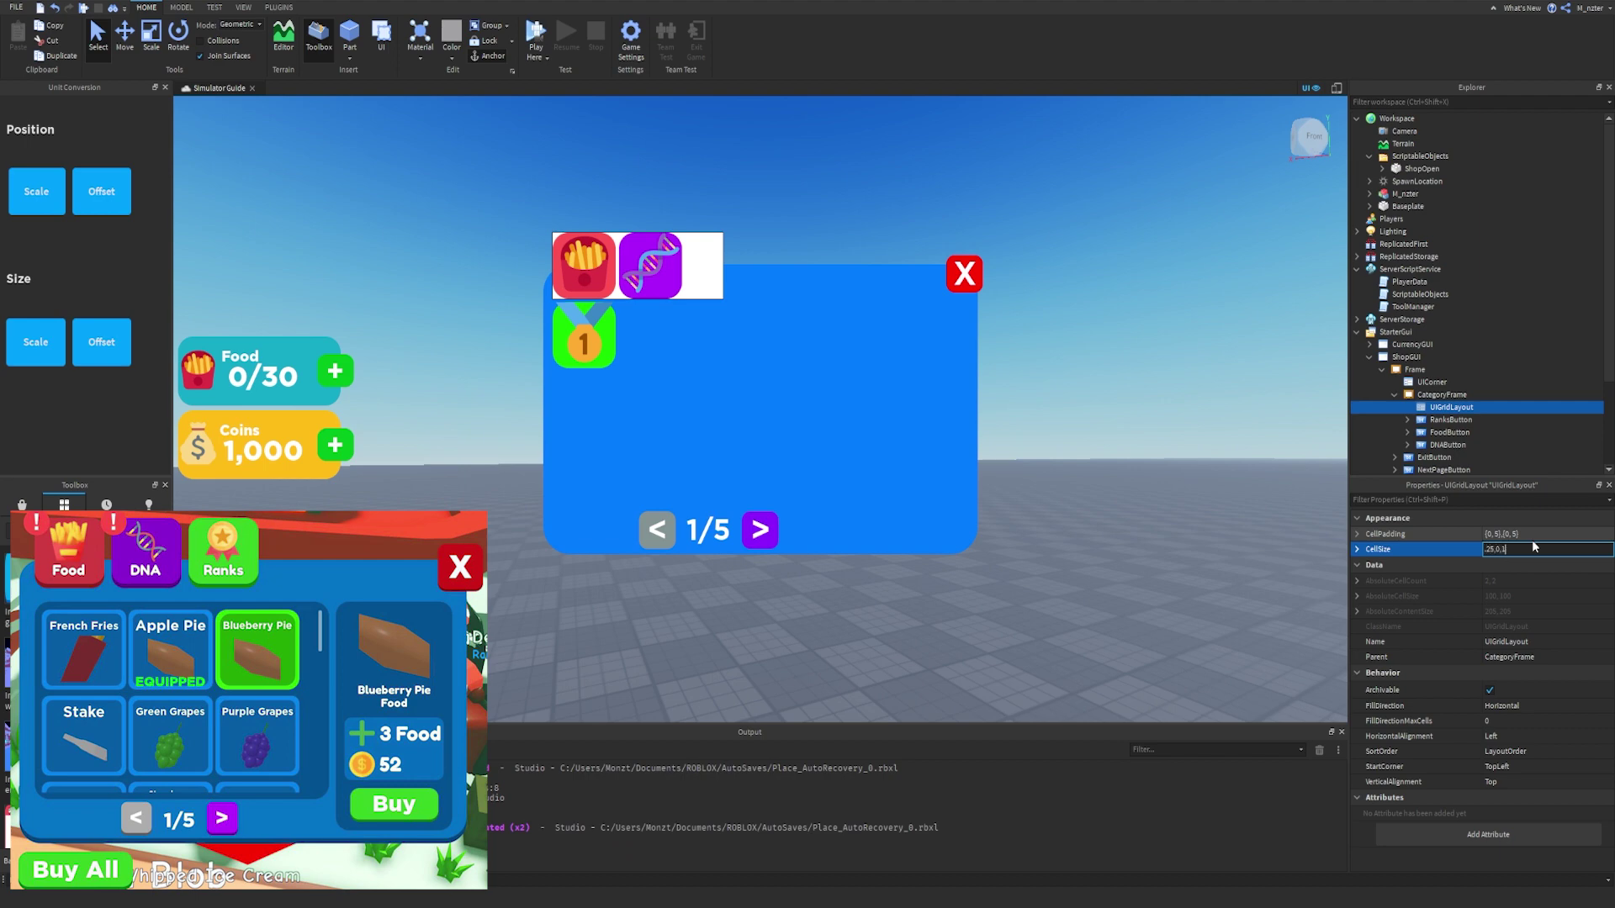
type("0.25,0,1,0")
key("Return")
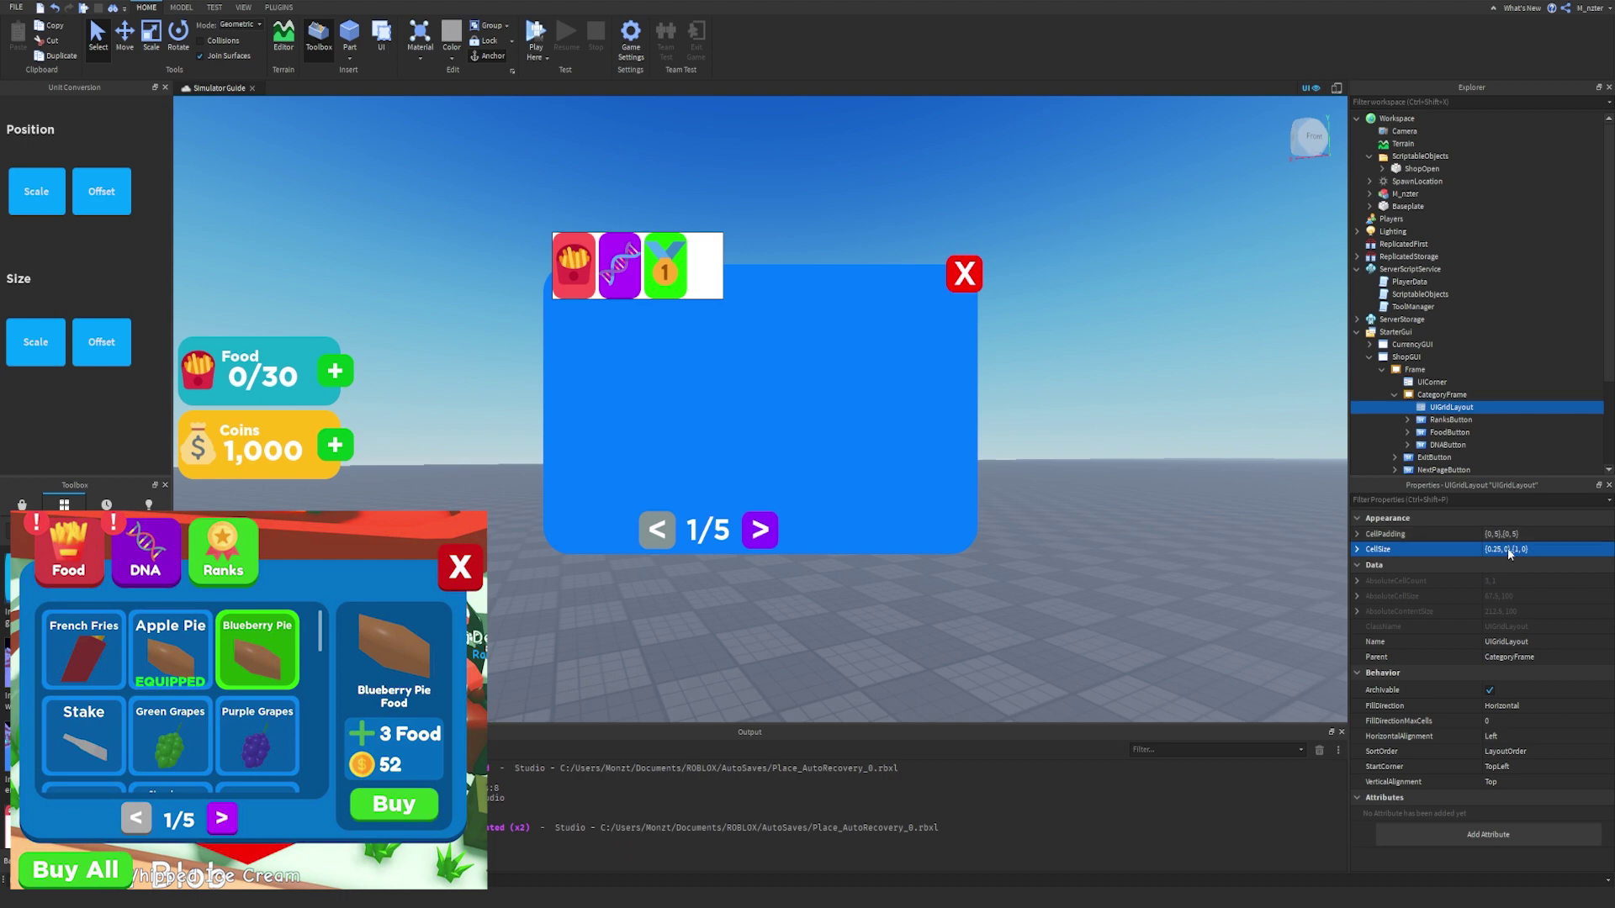
Widen the UIGridLayout cells by setting CellSize to {0.35, 0},{1, 0}.
left_click(1532, 546)
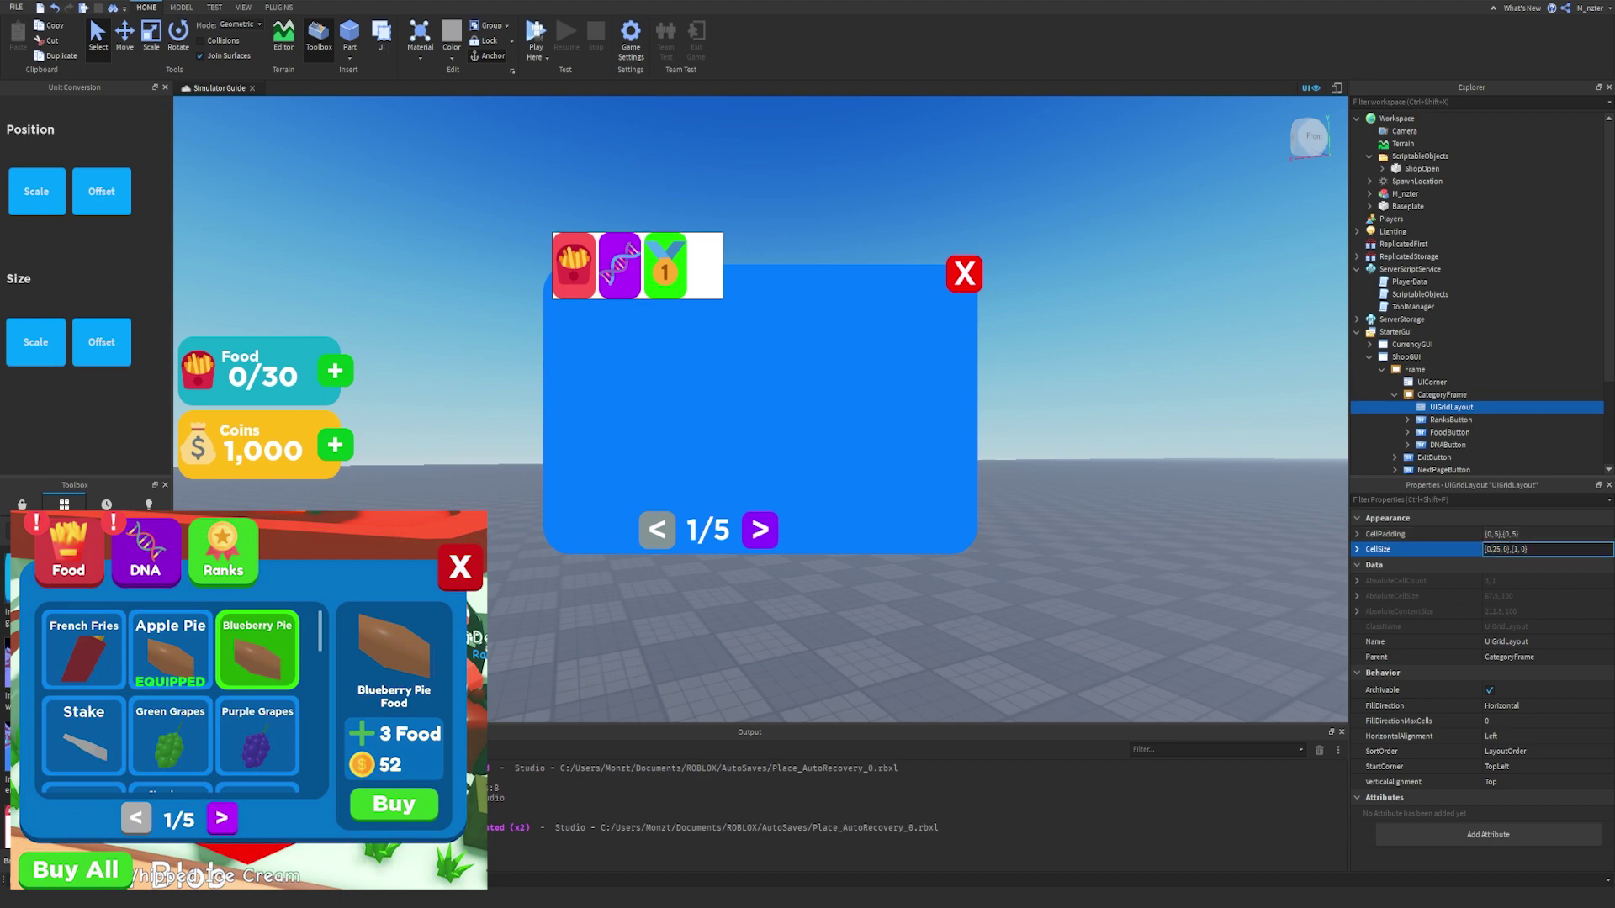
key("BackSpace")
type("3")
key("Return")
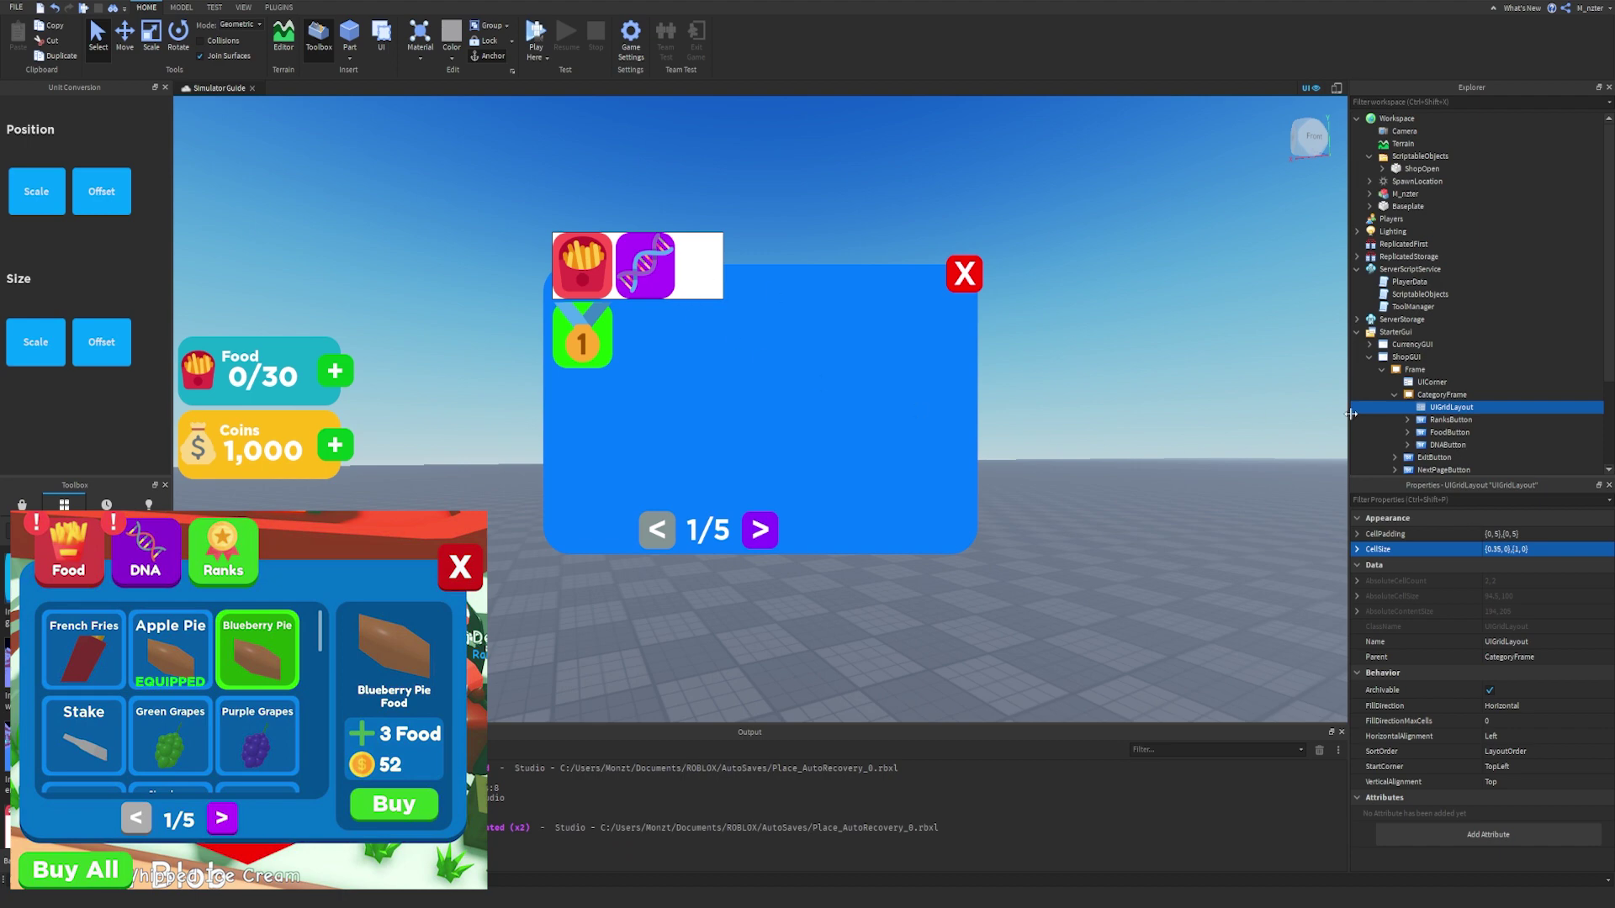
Set the FillDirection of CategoryFrame's UIGridLayout to Vertical.
left_click(1503, 707)
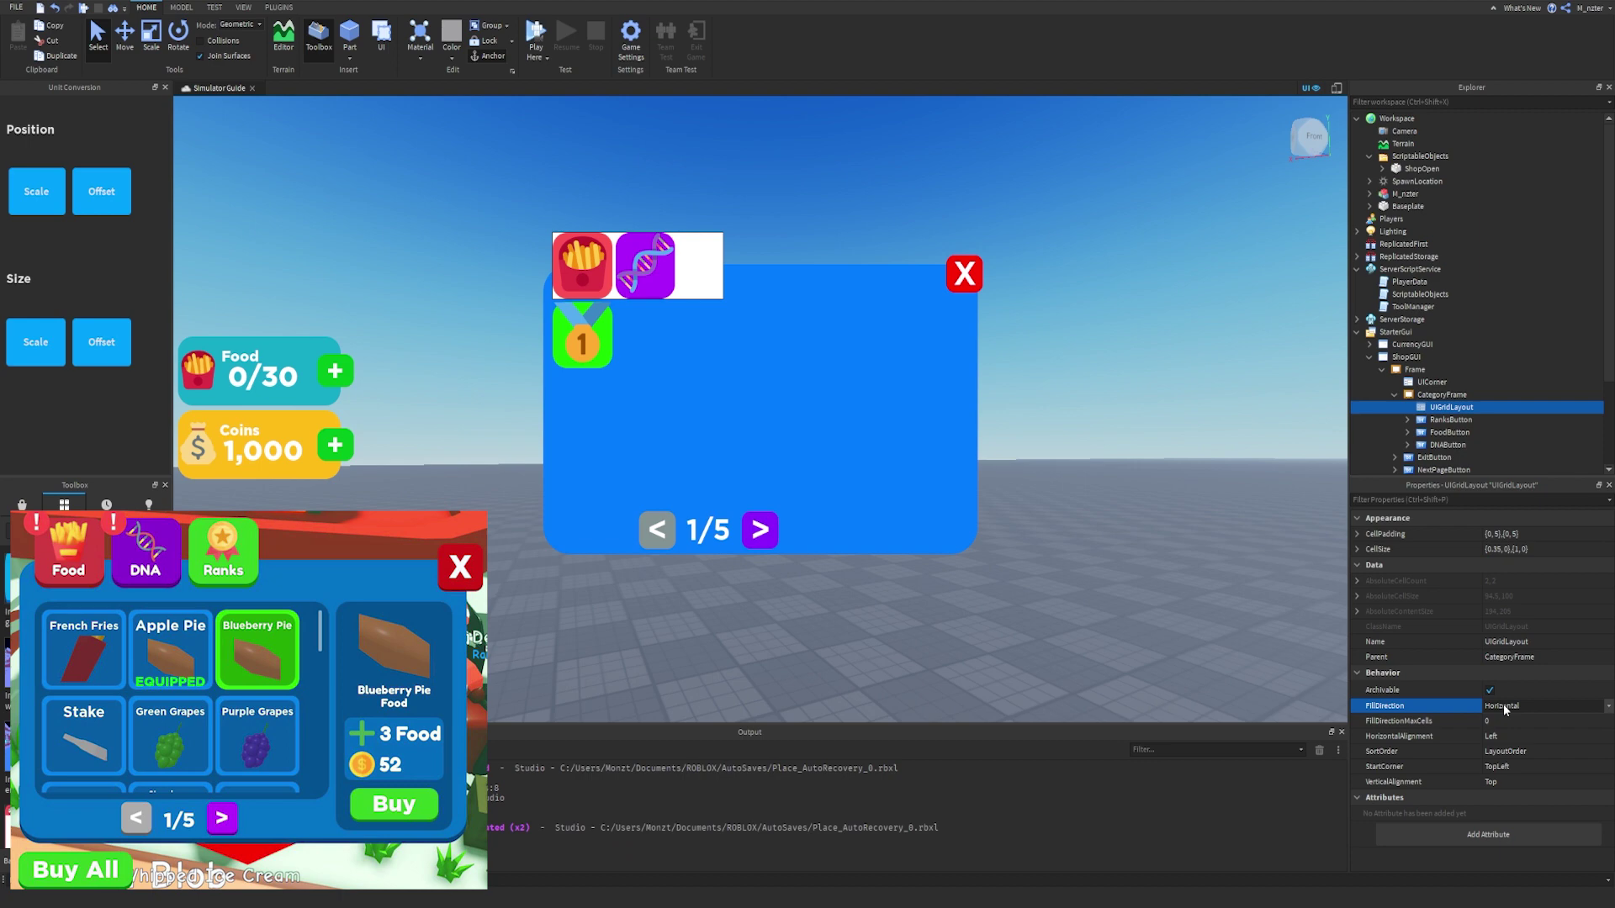
left_click(1512, 705)
left_click(1528, 732)
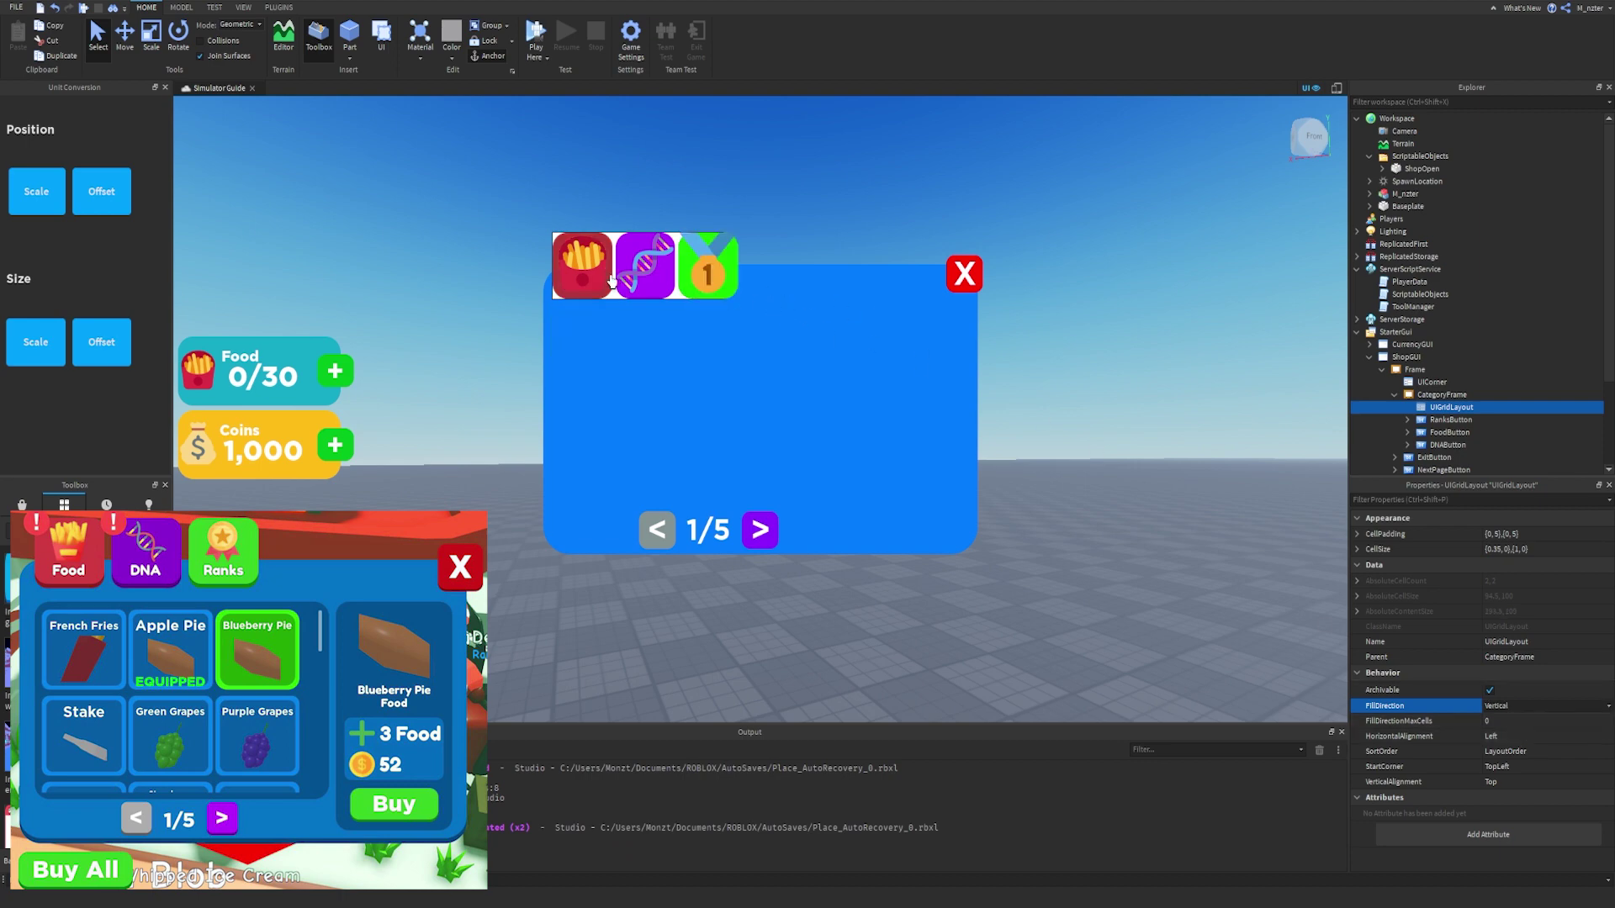
Make CategoryFrame's background fully transparent by setting BackgroundTransparency to 1.
left_click(1442, 394)
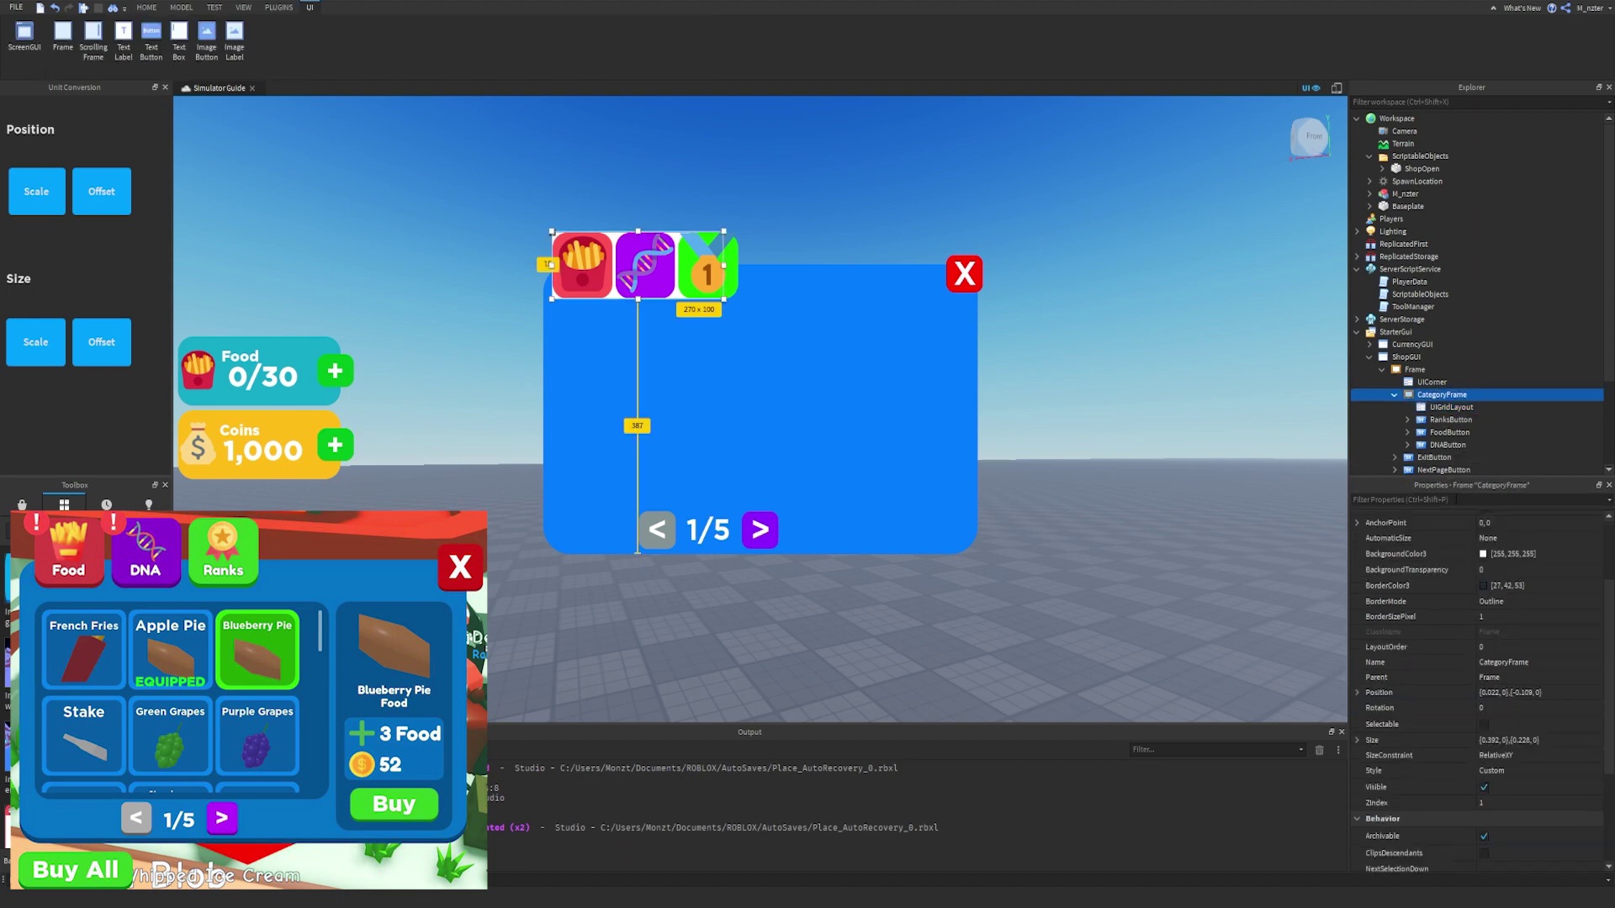
left_click(1480, 500)
type("bac")
left_click(1501, 550)
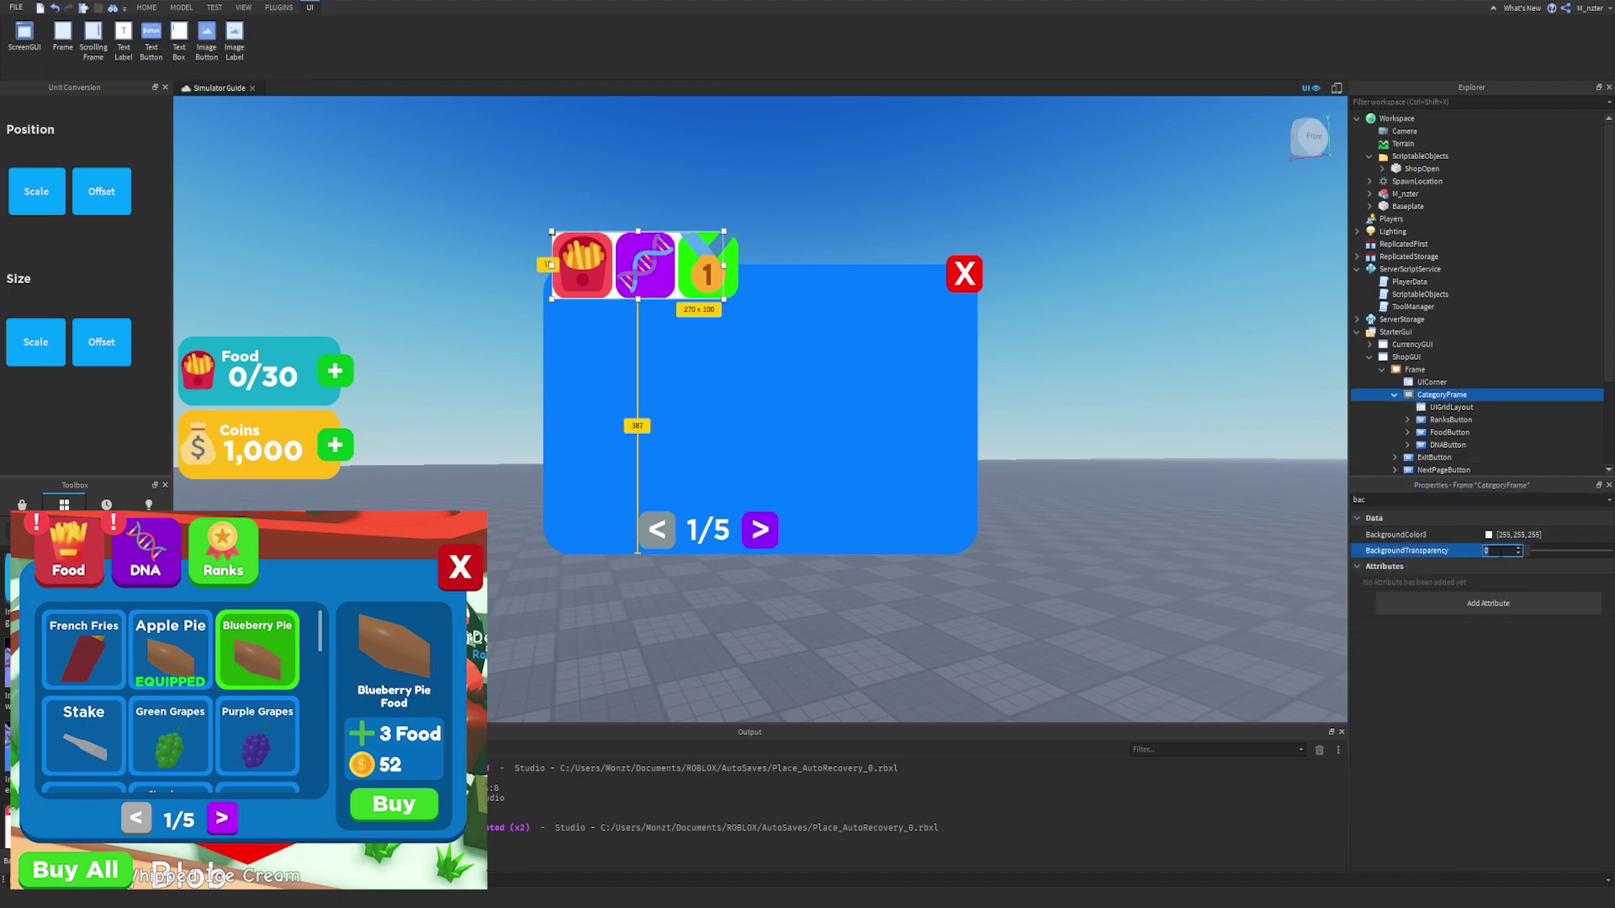
type("1")
key("Return")
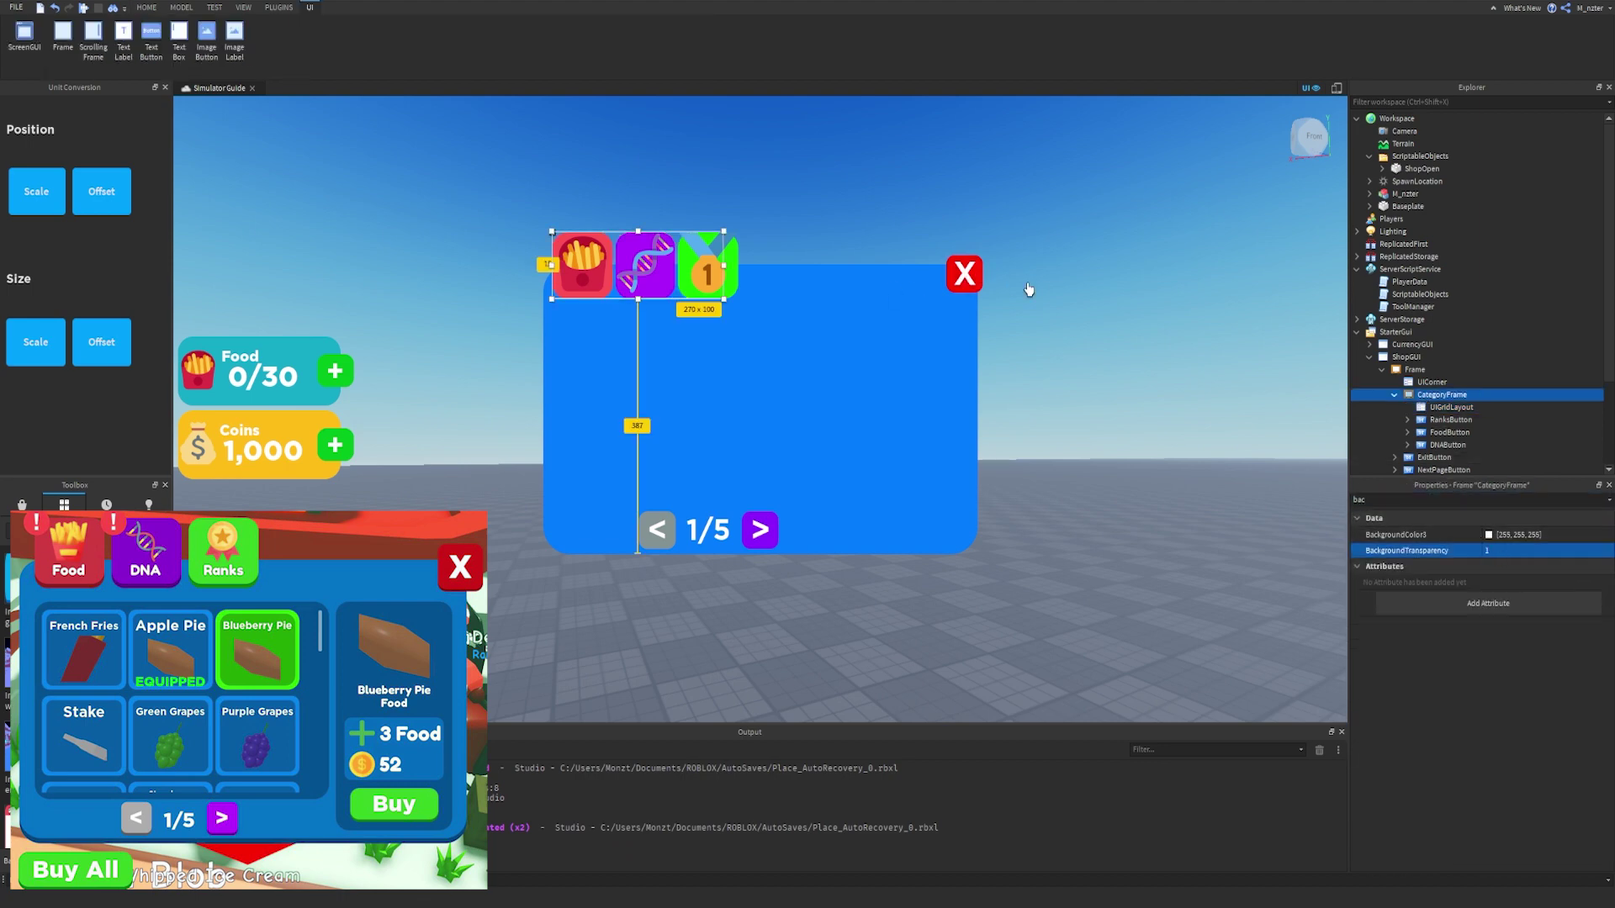
Preview the shop layout in the iPhone 4S device emulator and return to the normal viewport.
left_click(1028, 228)
right_click_drag(998, 199, 998, 204)
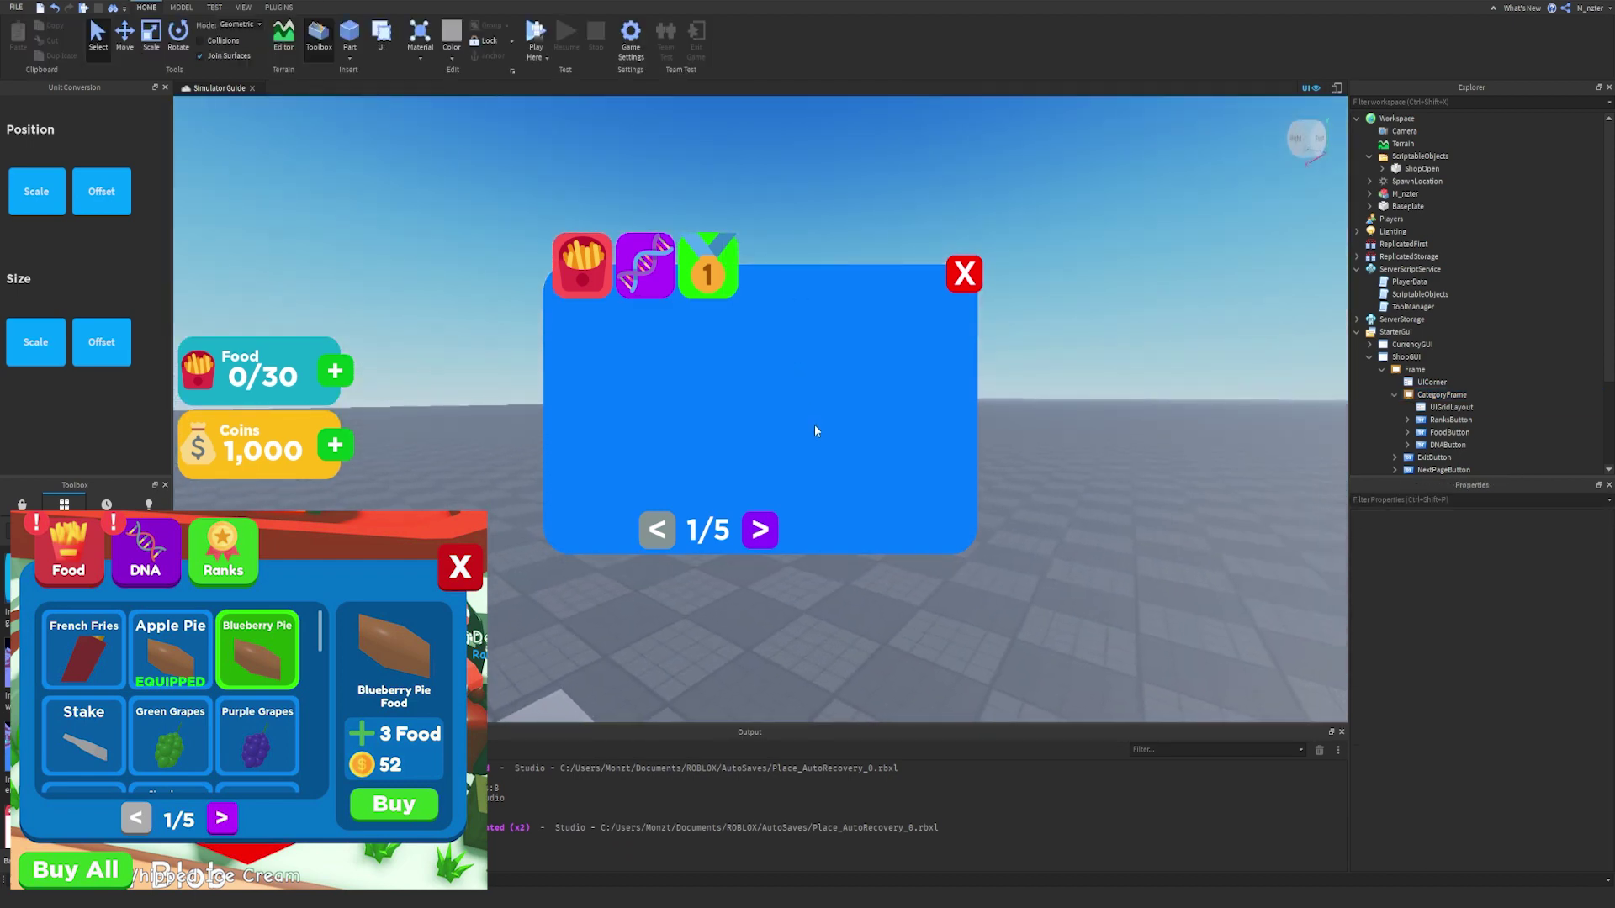
left_click(1343, 88)
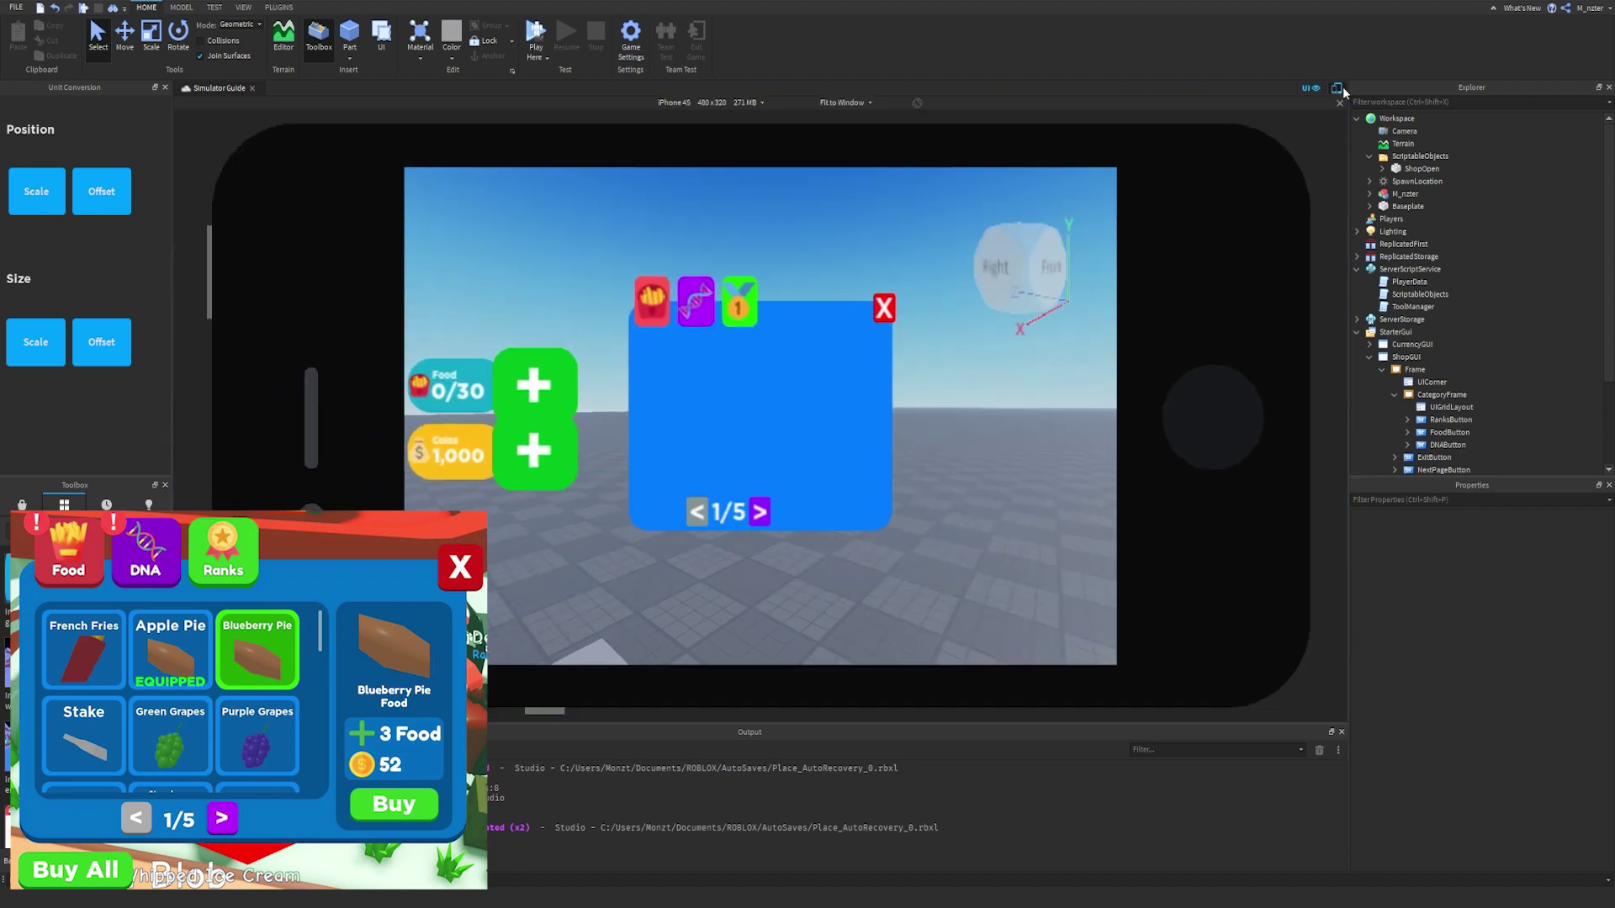
left_click(1342, 87)
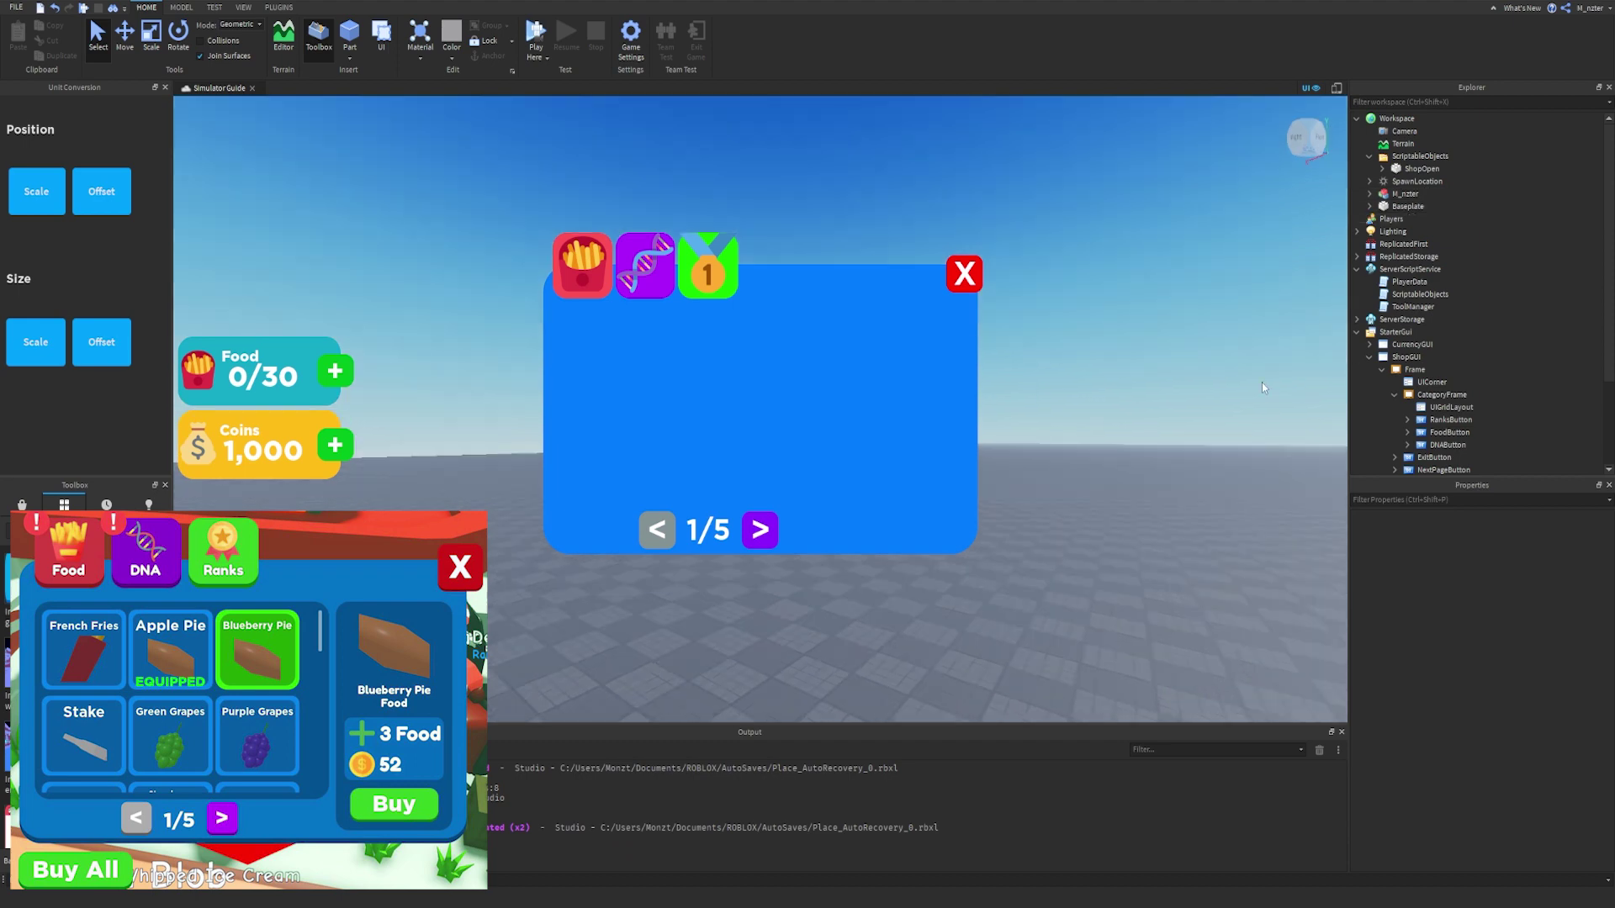
left_click(1408, 420)
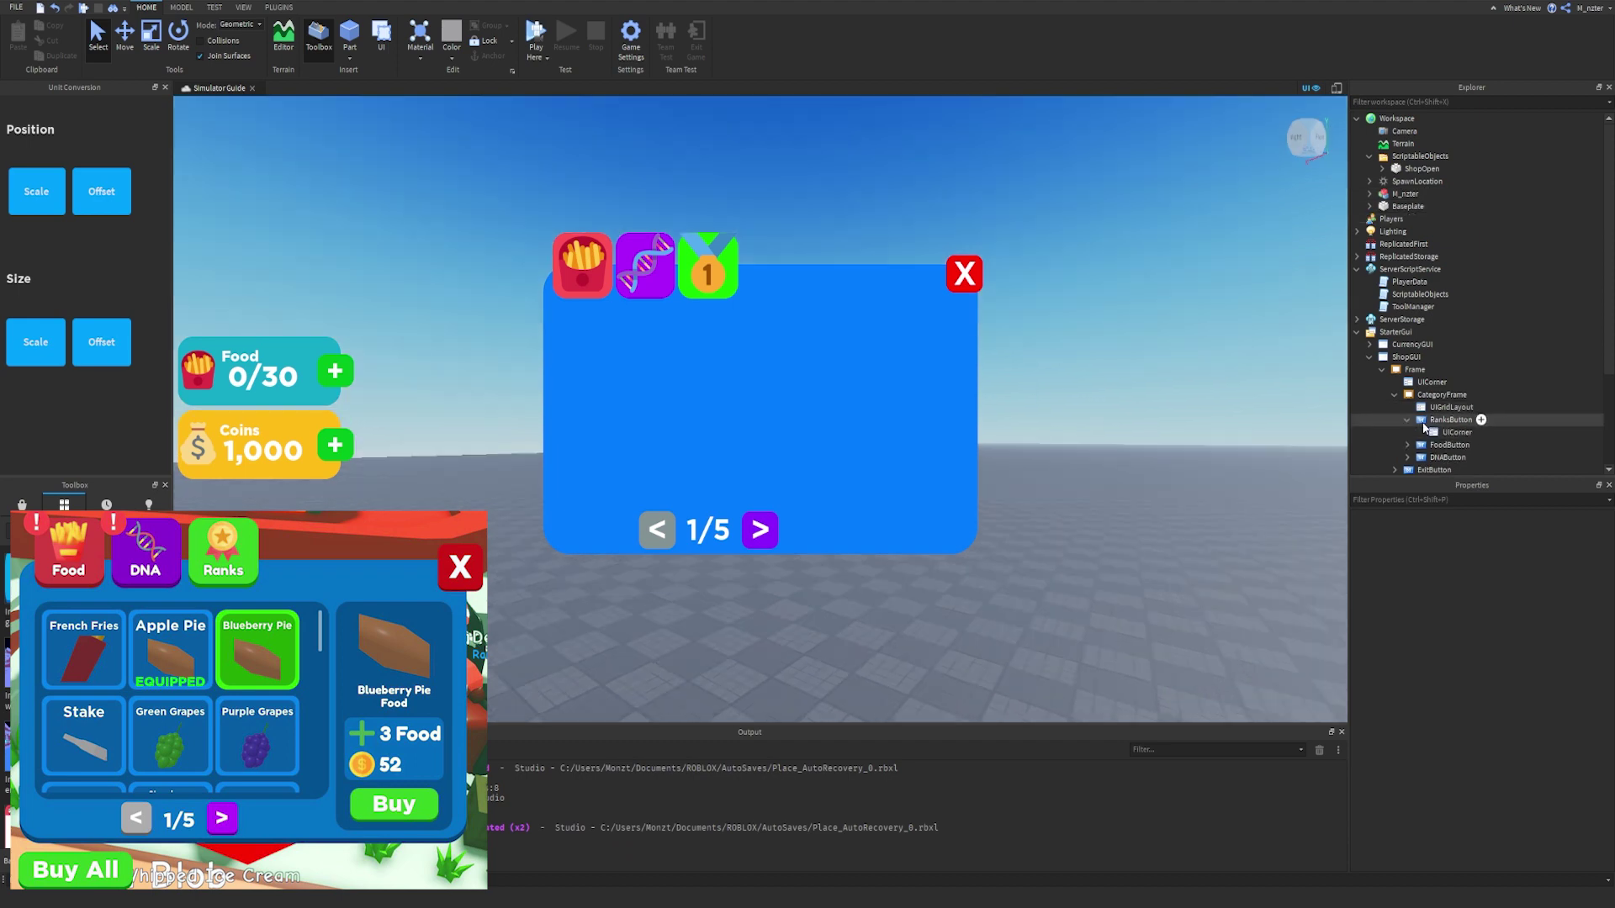
left_click(1407, 420)
left_click(1444, 420)
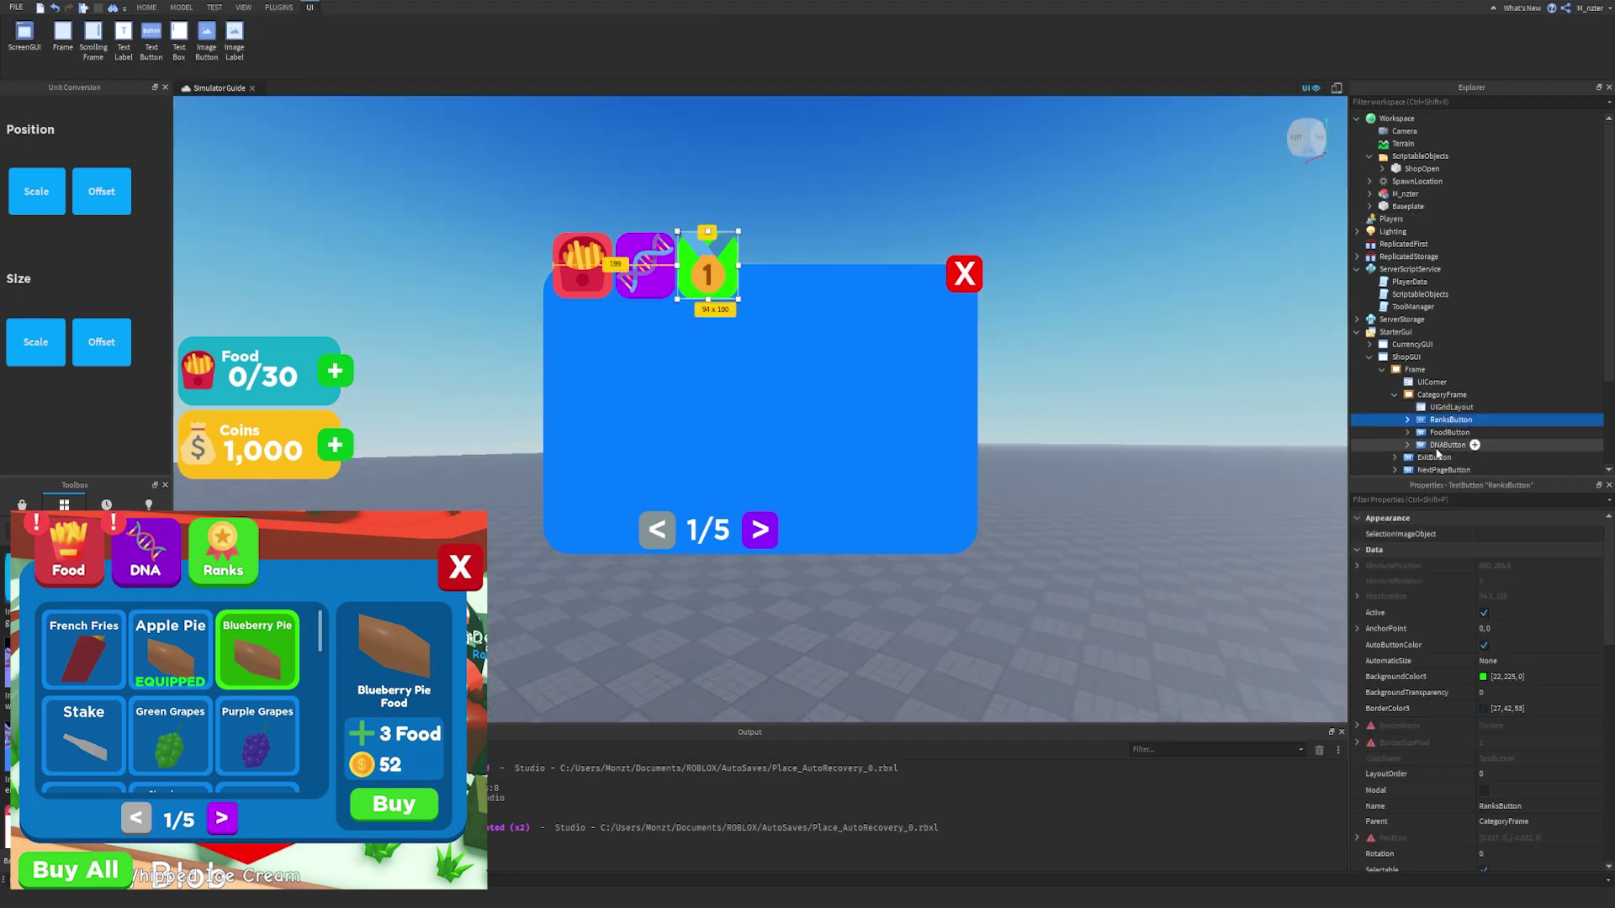
left_click(1447, 445, "shift")
left_click(1435, 499)
type("text")
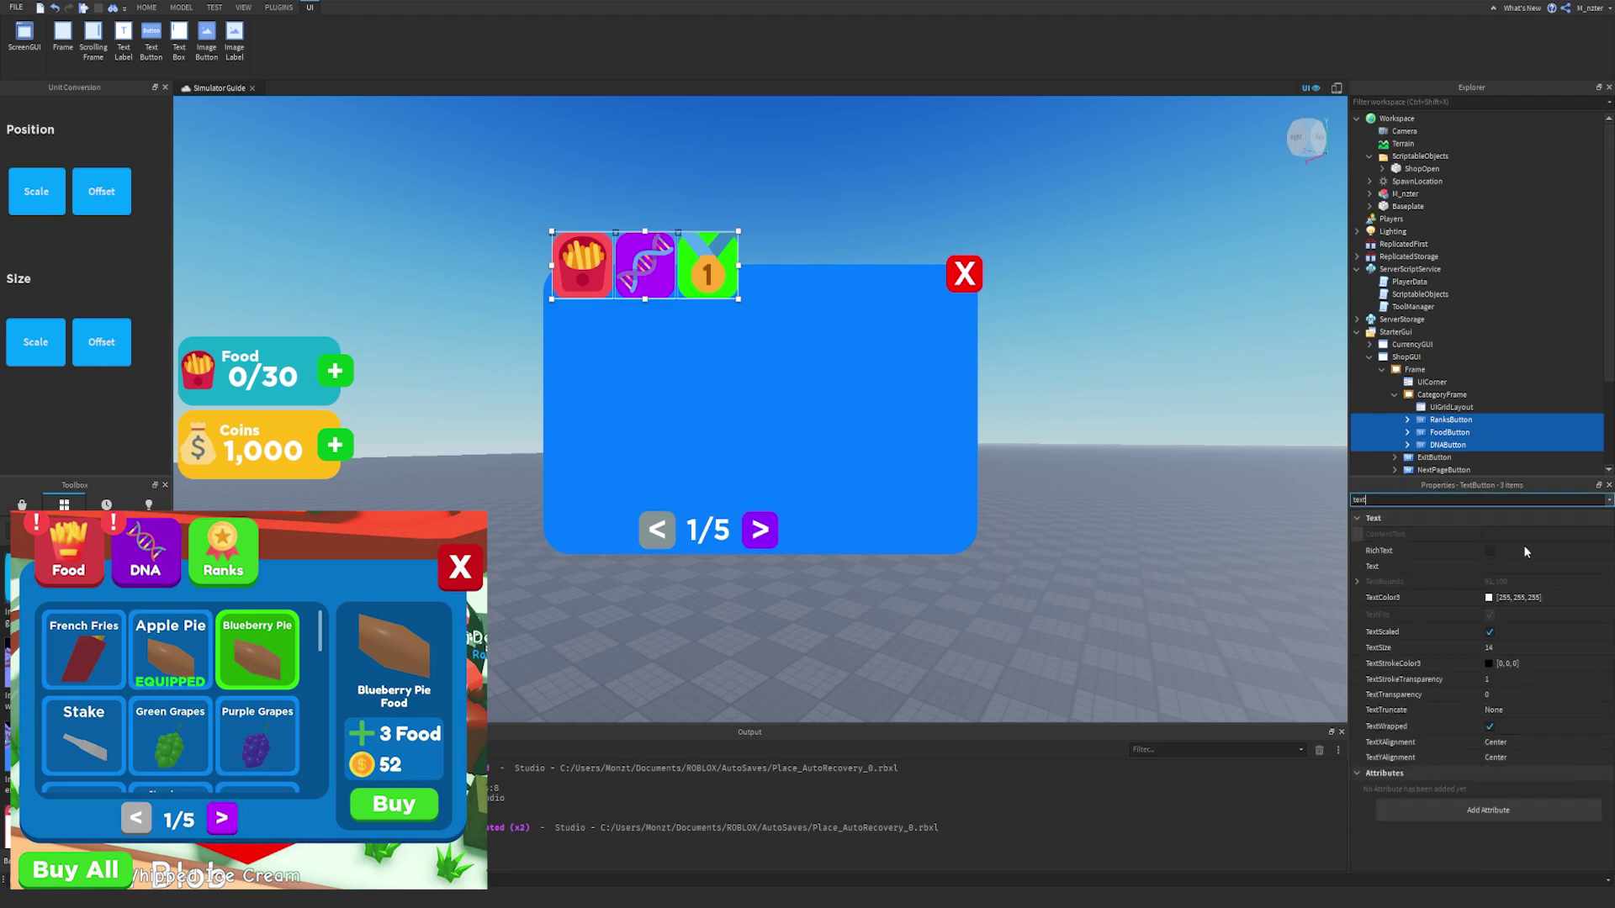
left_click(1528, 567)
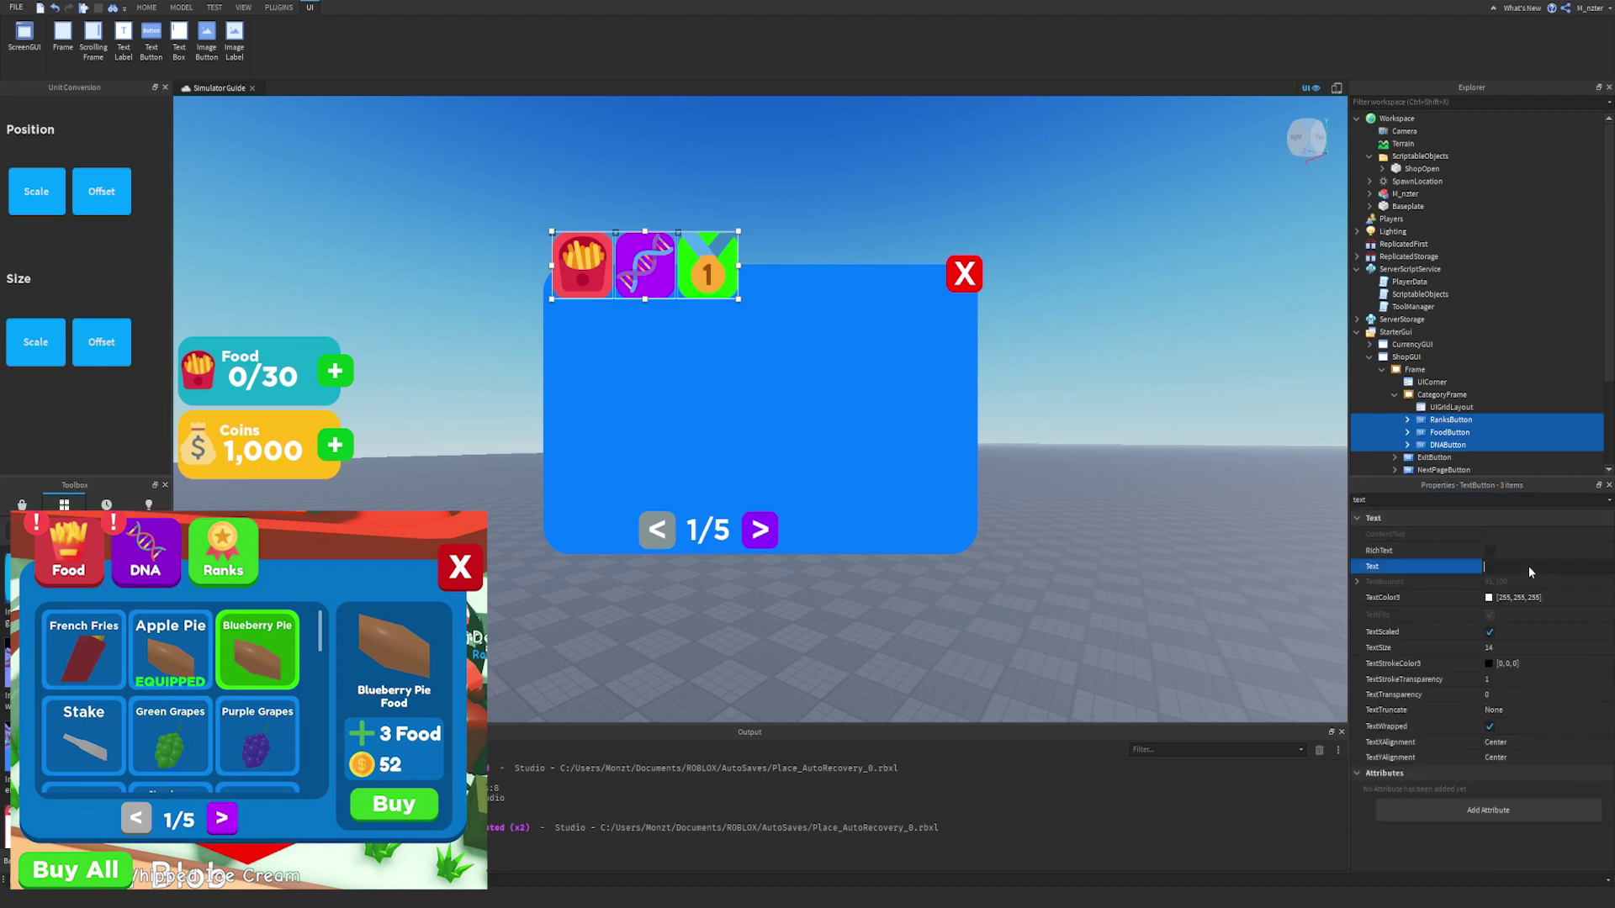
Clear the emoji from RanksButton's Text property.
left_click(1452, 419)
type("text")
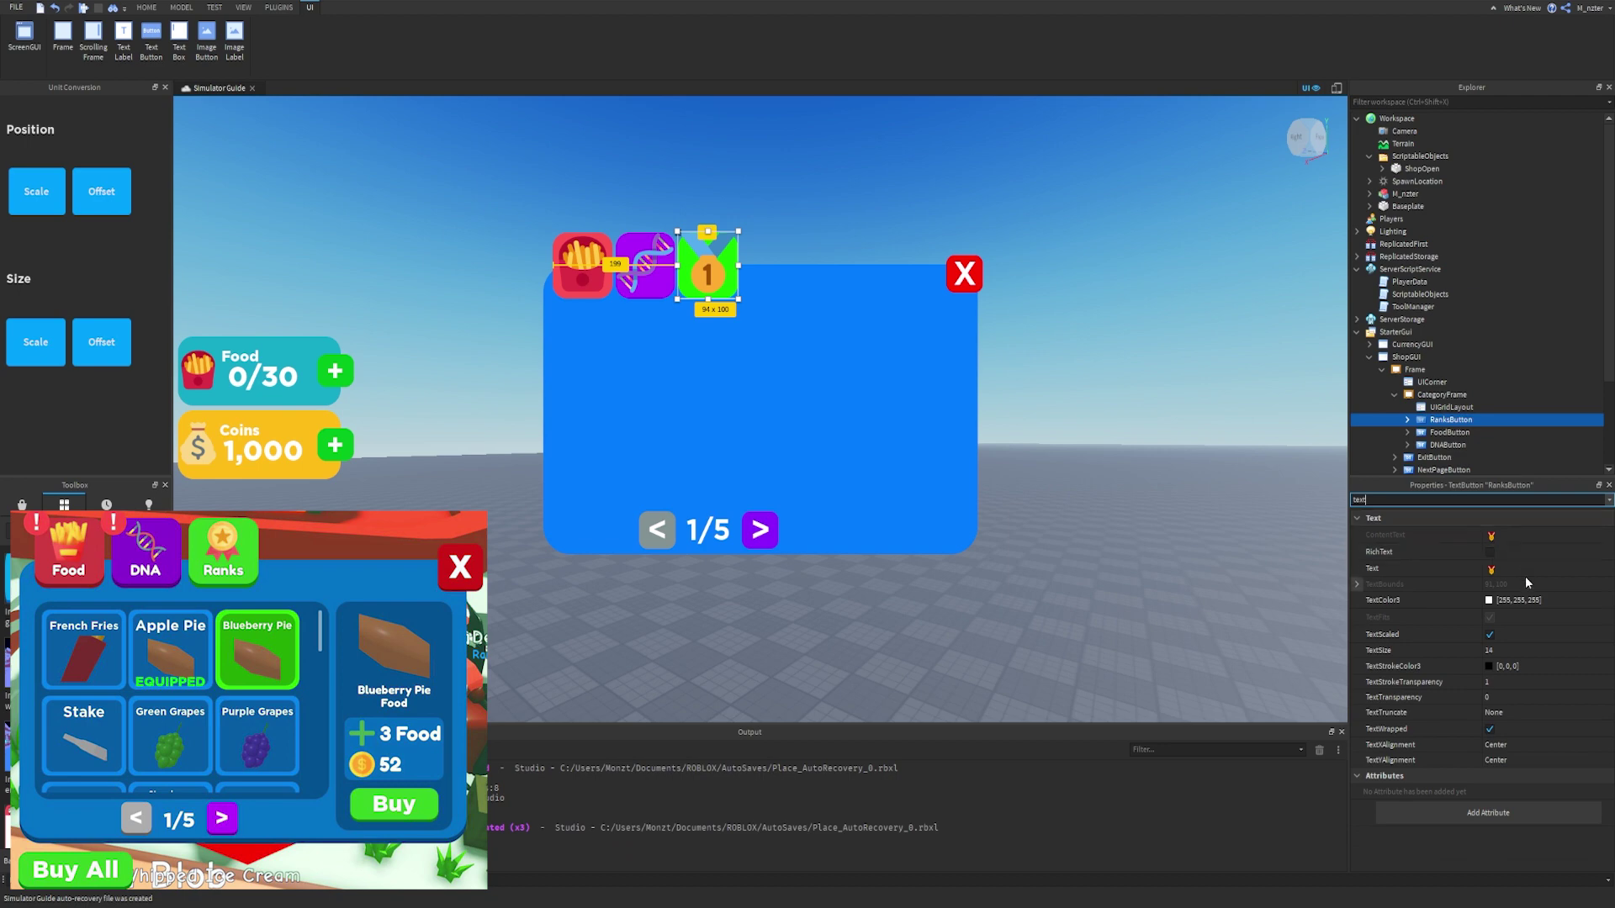
left_click(1530, 569)
key("BackSpace")
key("Return")
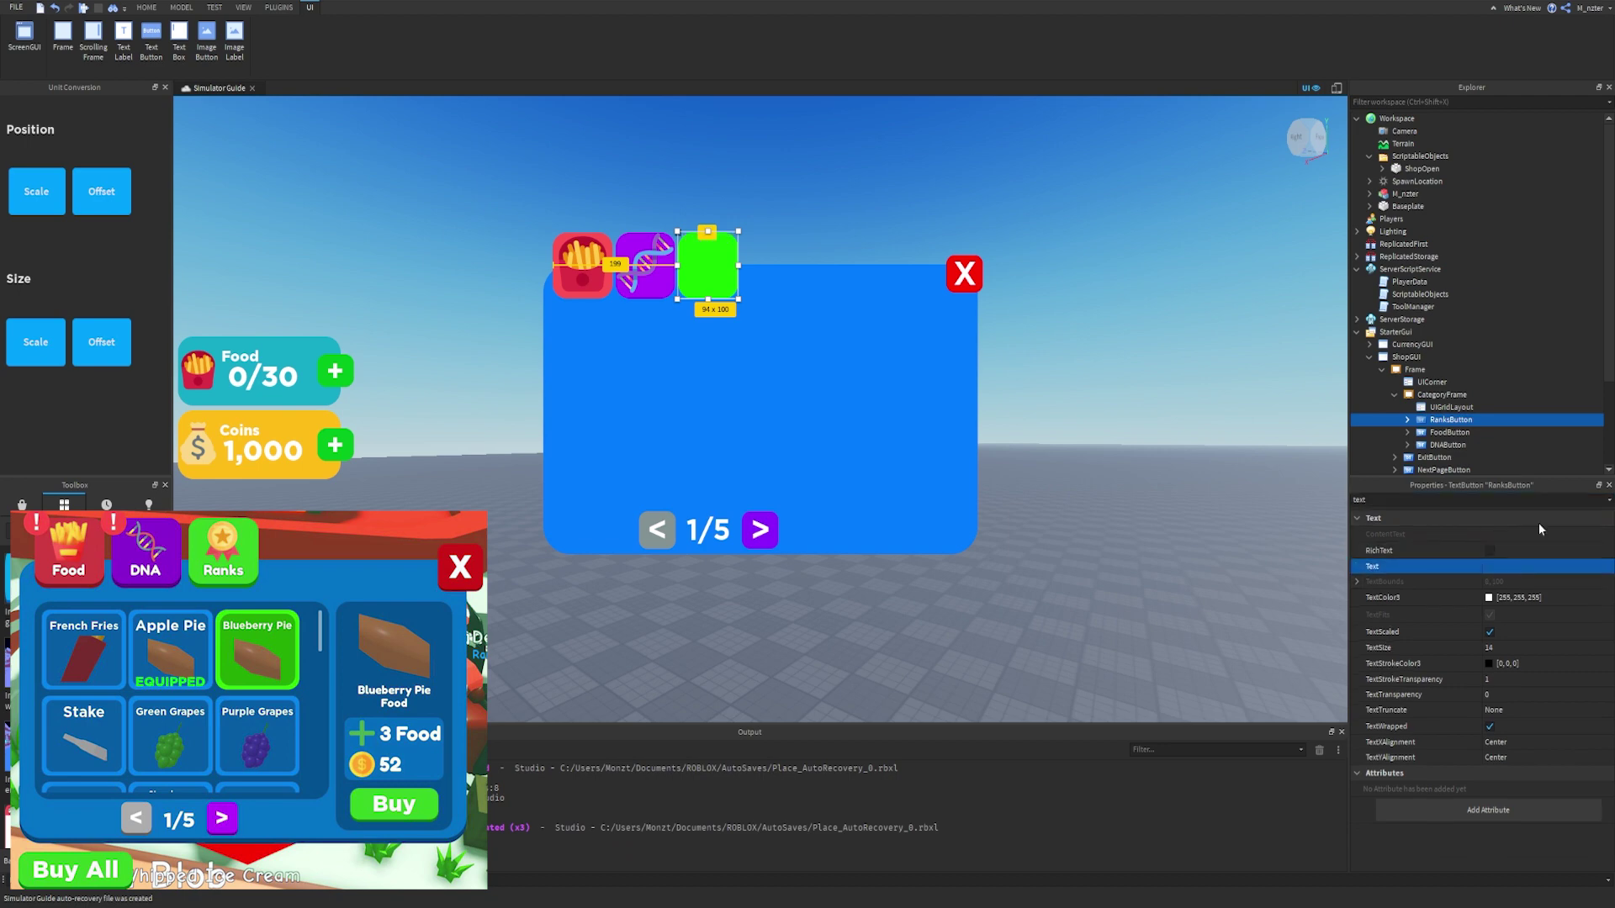
Add a TextLabel inside RanksButton and rename it Icon.
left_click(1481, 420)
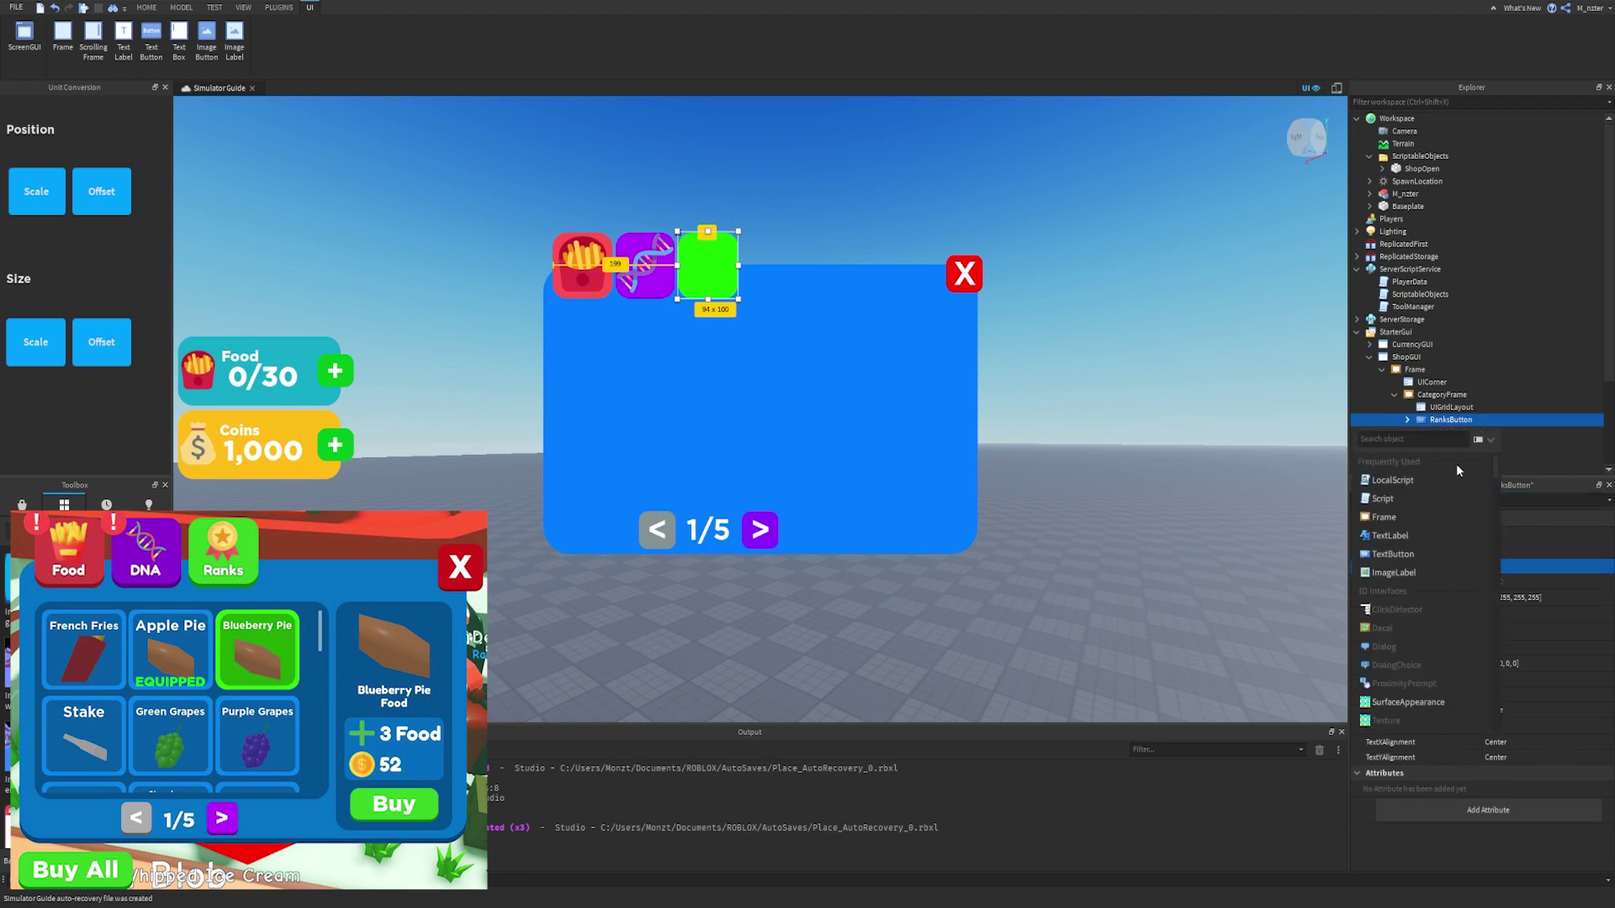
left_click(1422, 530)
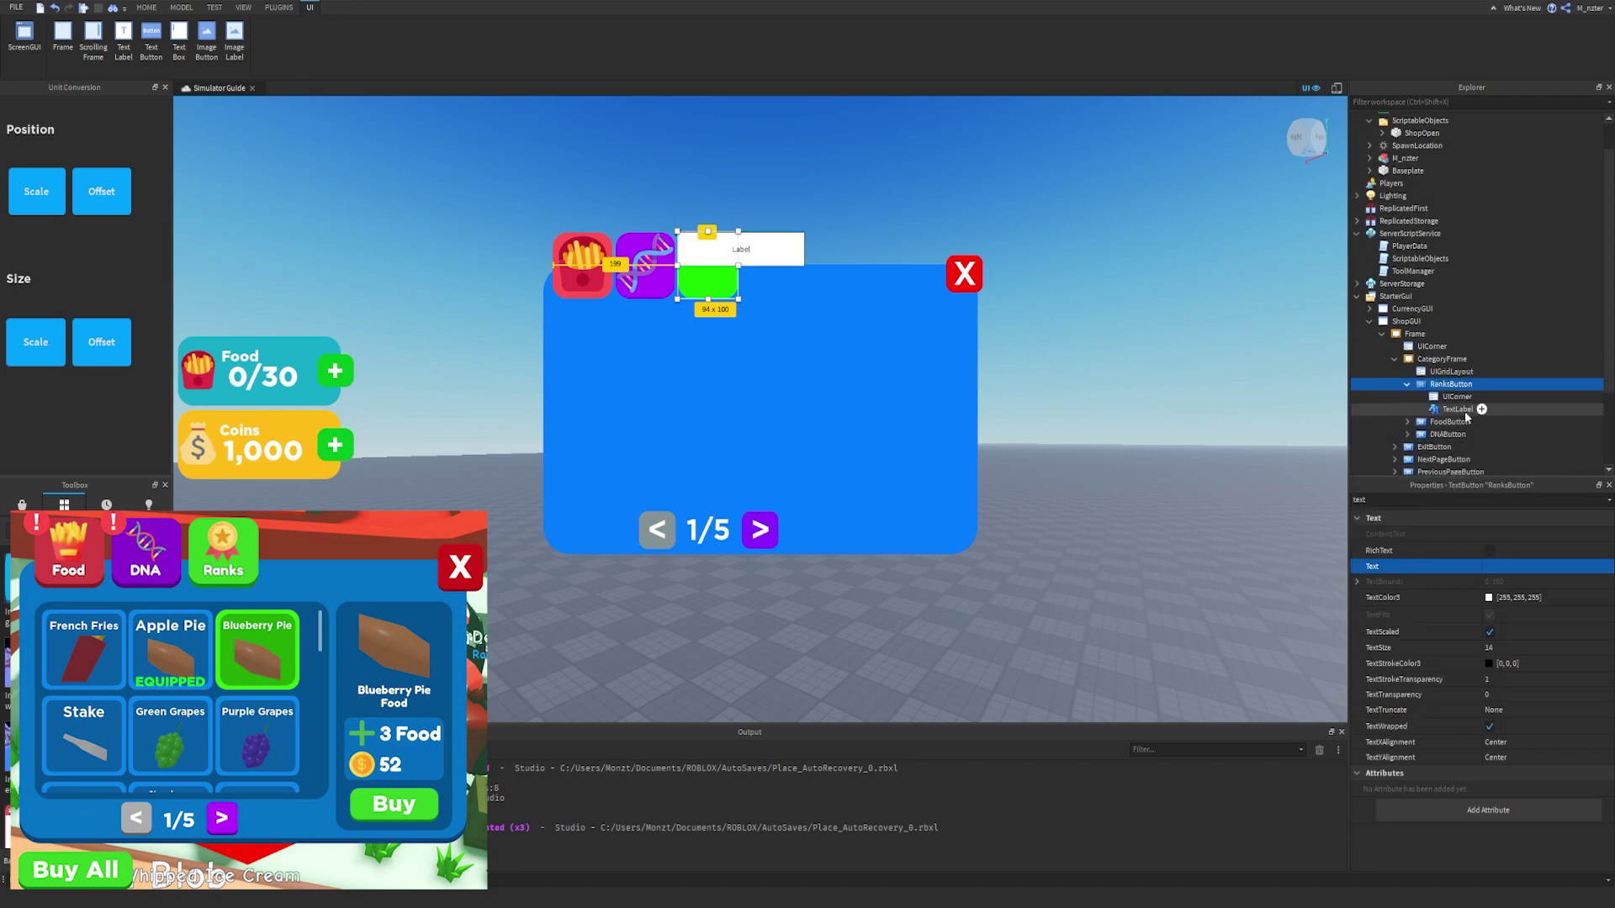
double_click(1465, 410)
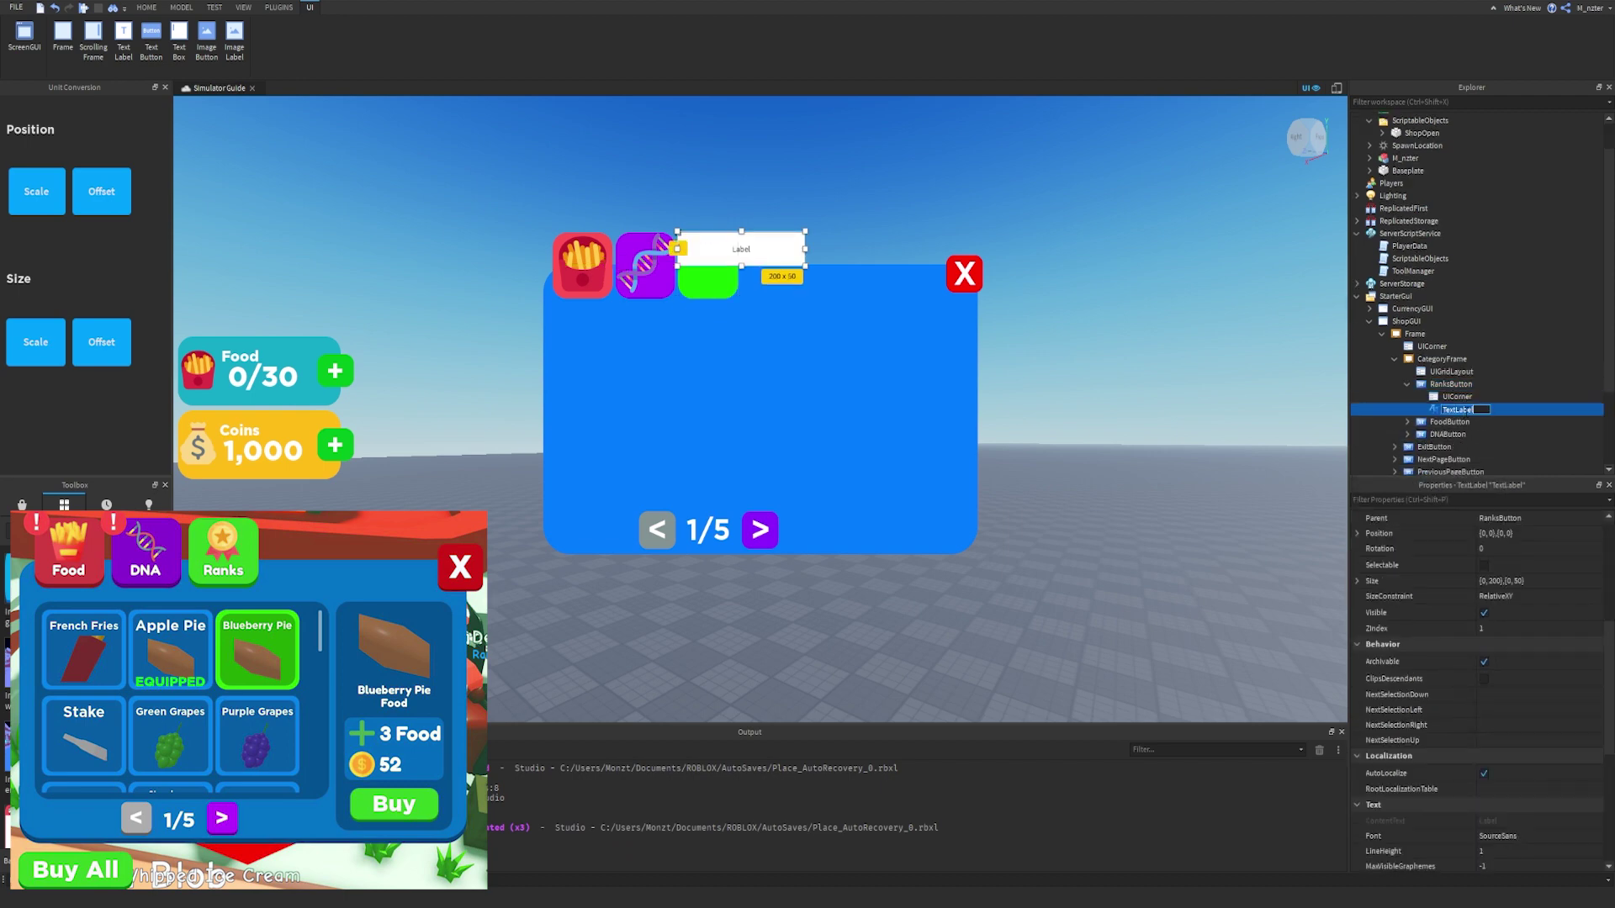
type("Icon")
key("Return")
Set the BackgroundTransparency of RanksButton's Icon label to 1.
left_click(1447, 498)
type("back")
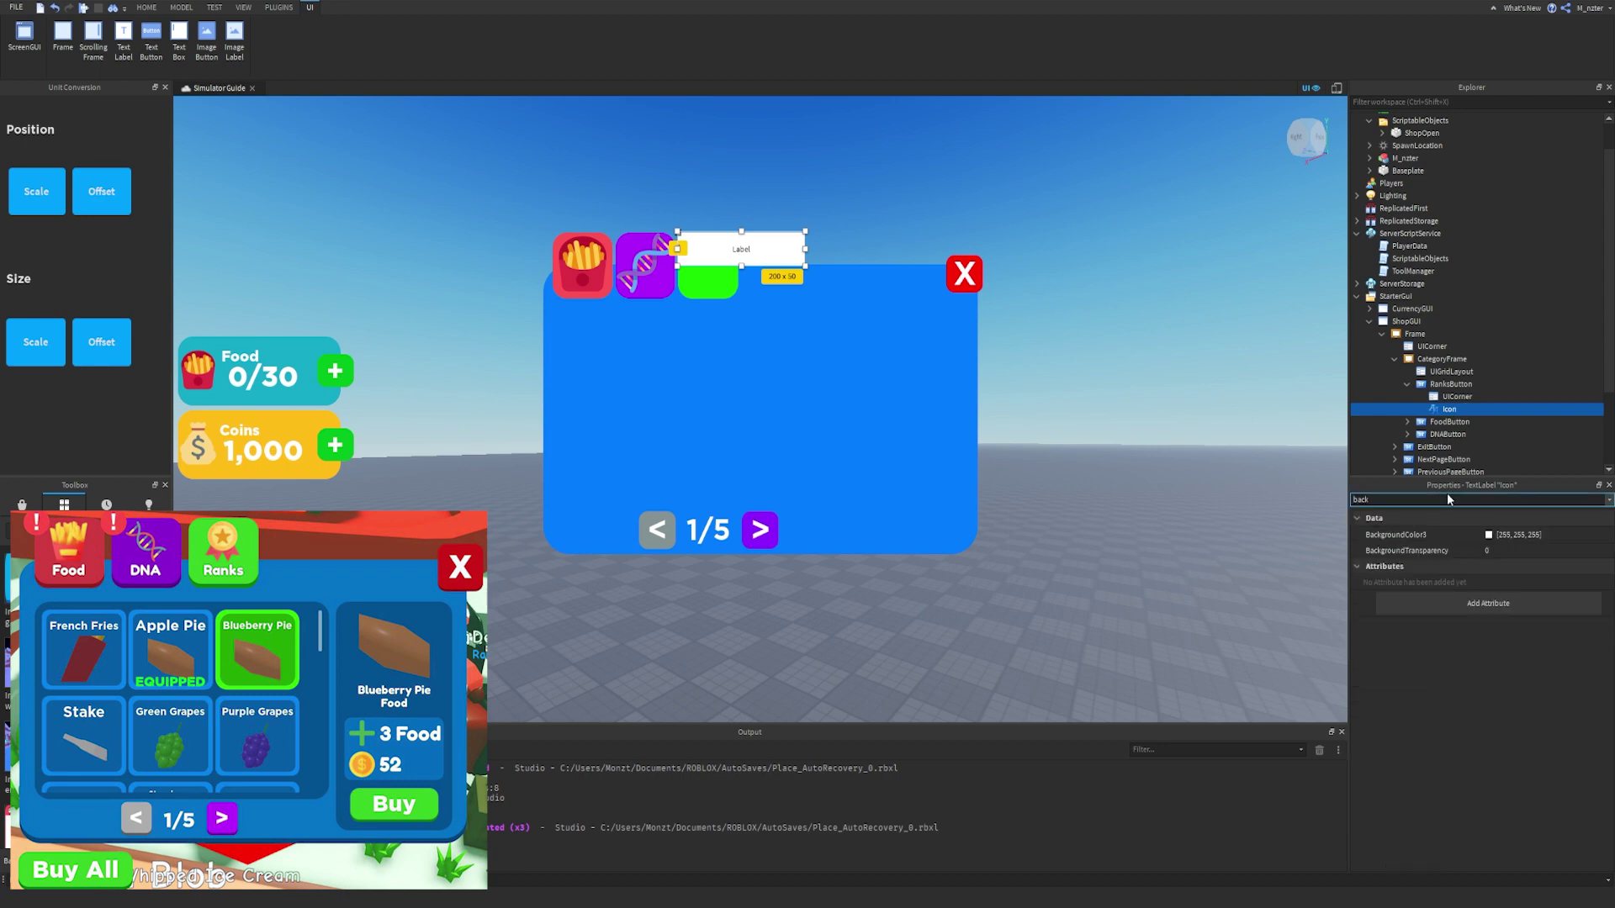
left_click(1518, 552)
type("1")
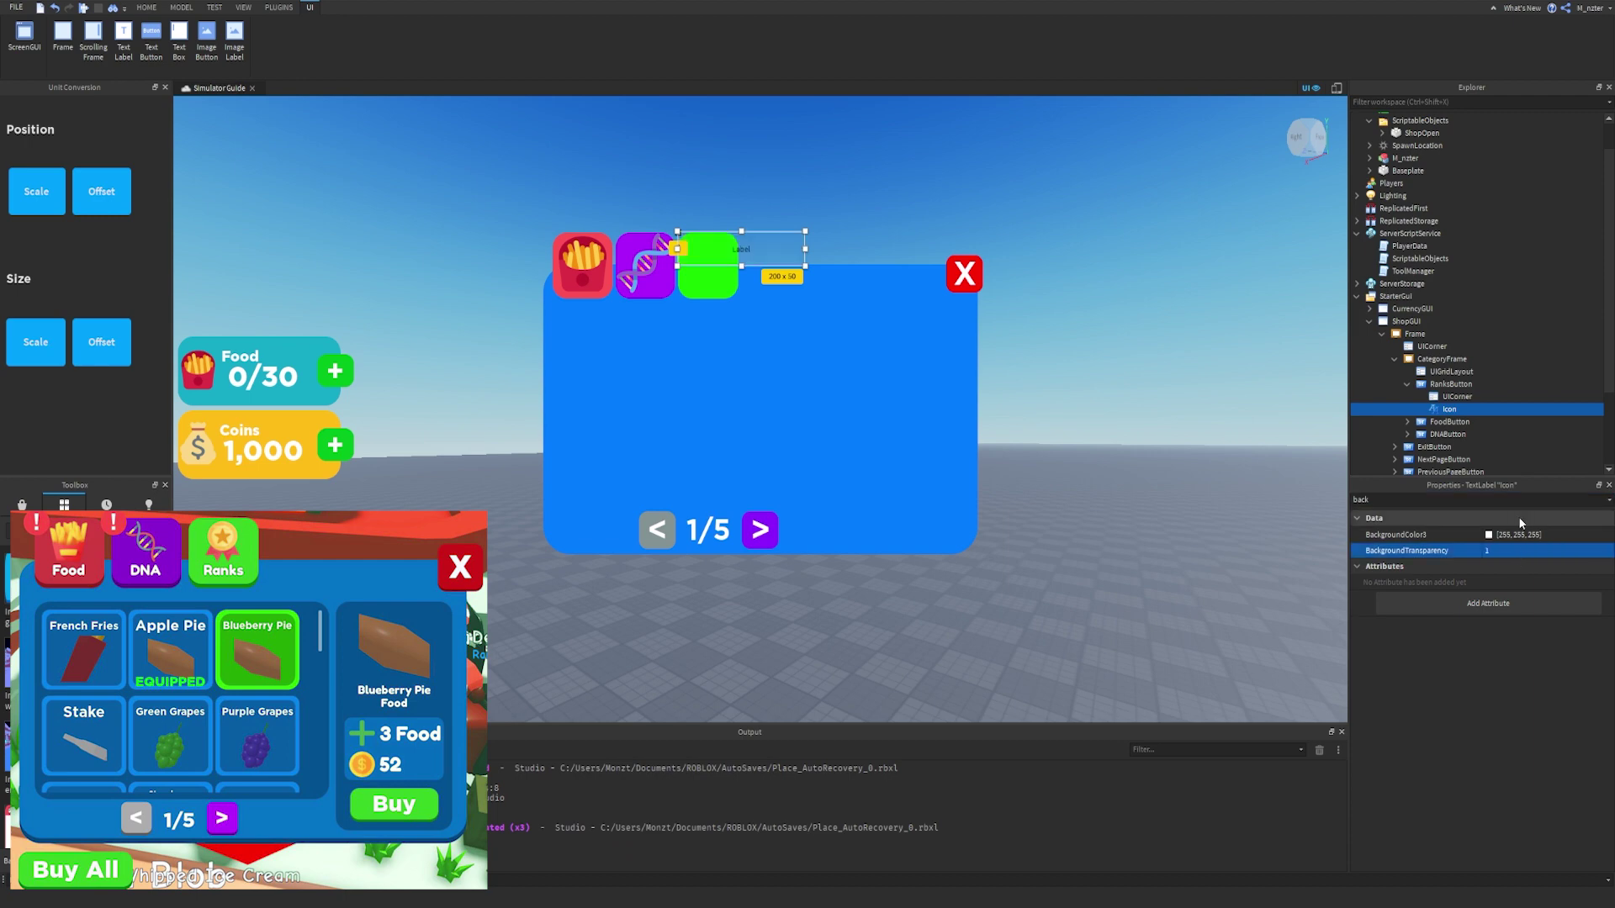
Replace the Icon label's text with the first-place medal emoji.
double_click(1521, 500)
type("text")
left_click(1531, 569)
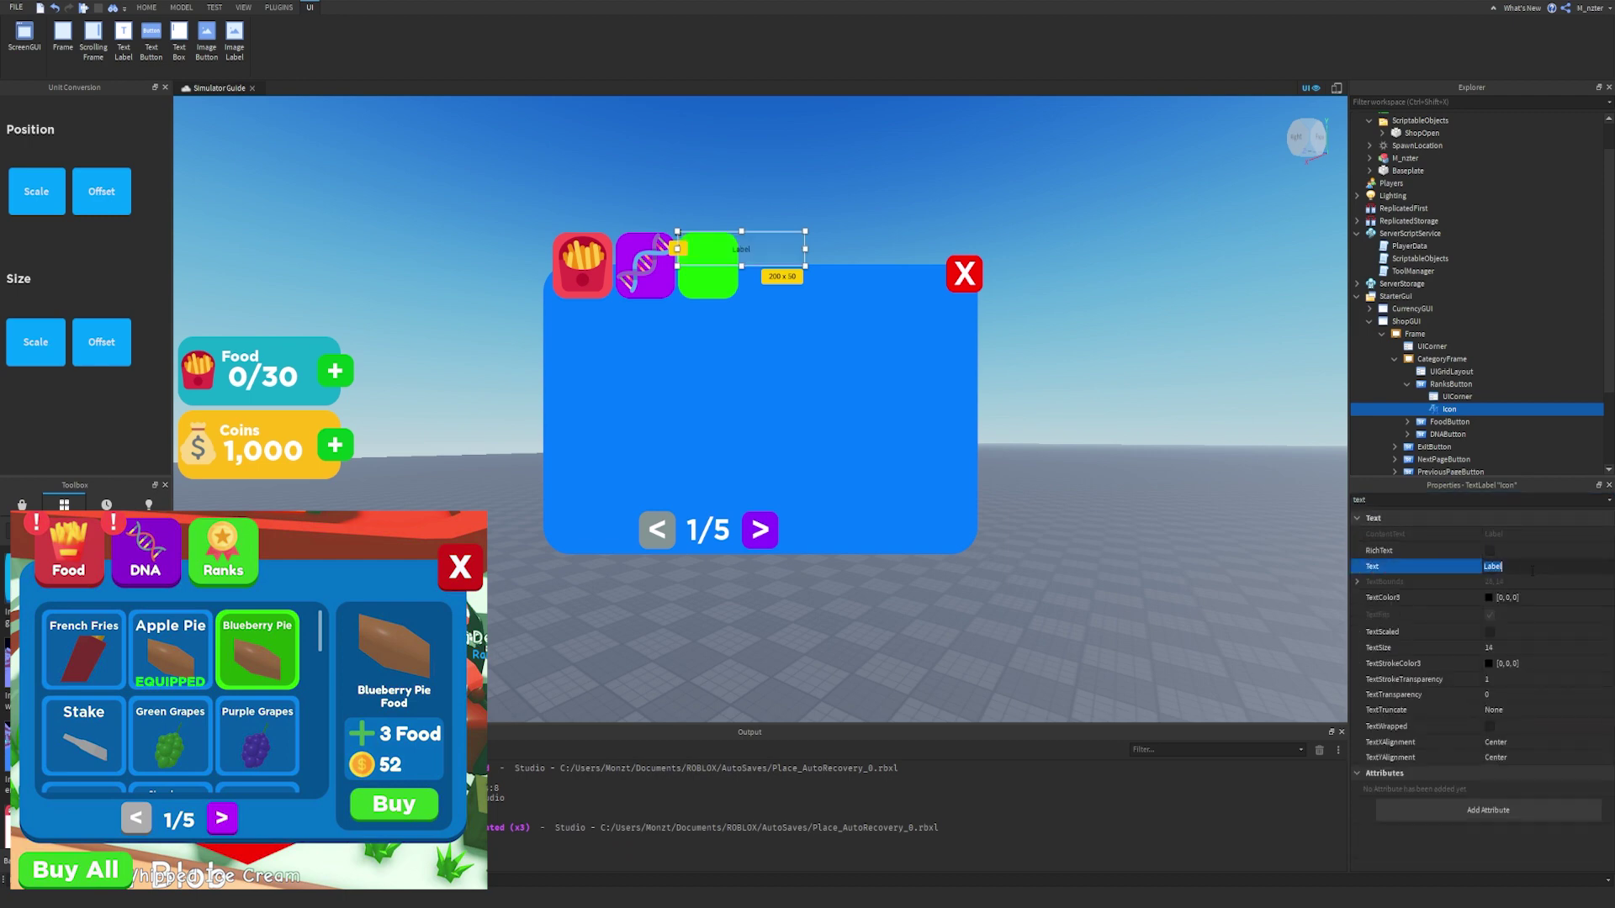
key("super+period")
key("Return")
key("Escape")
key("Return")
Enable TextScaled on the Icon label and shrink it to fit inside the green RanksButton.
double_click(1480, 500)
type("sc")
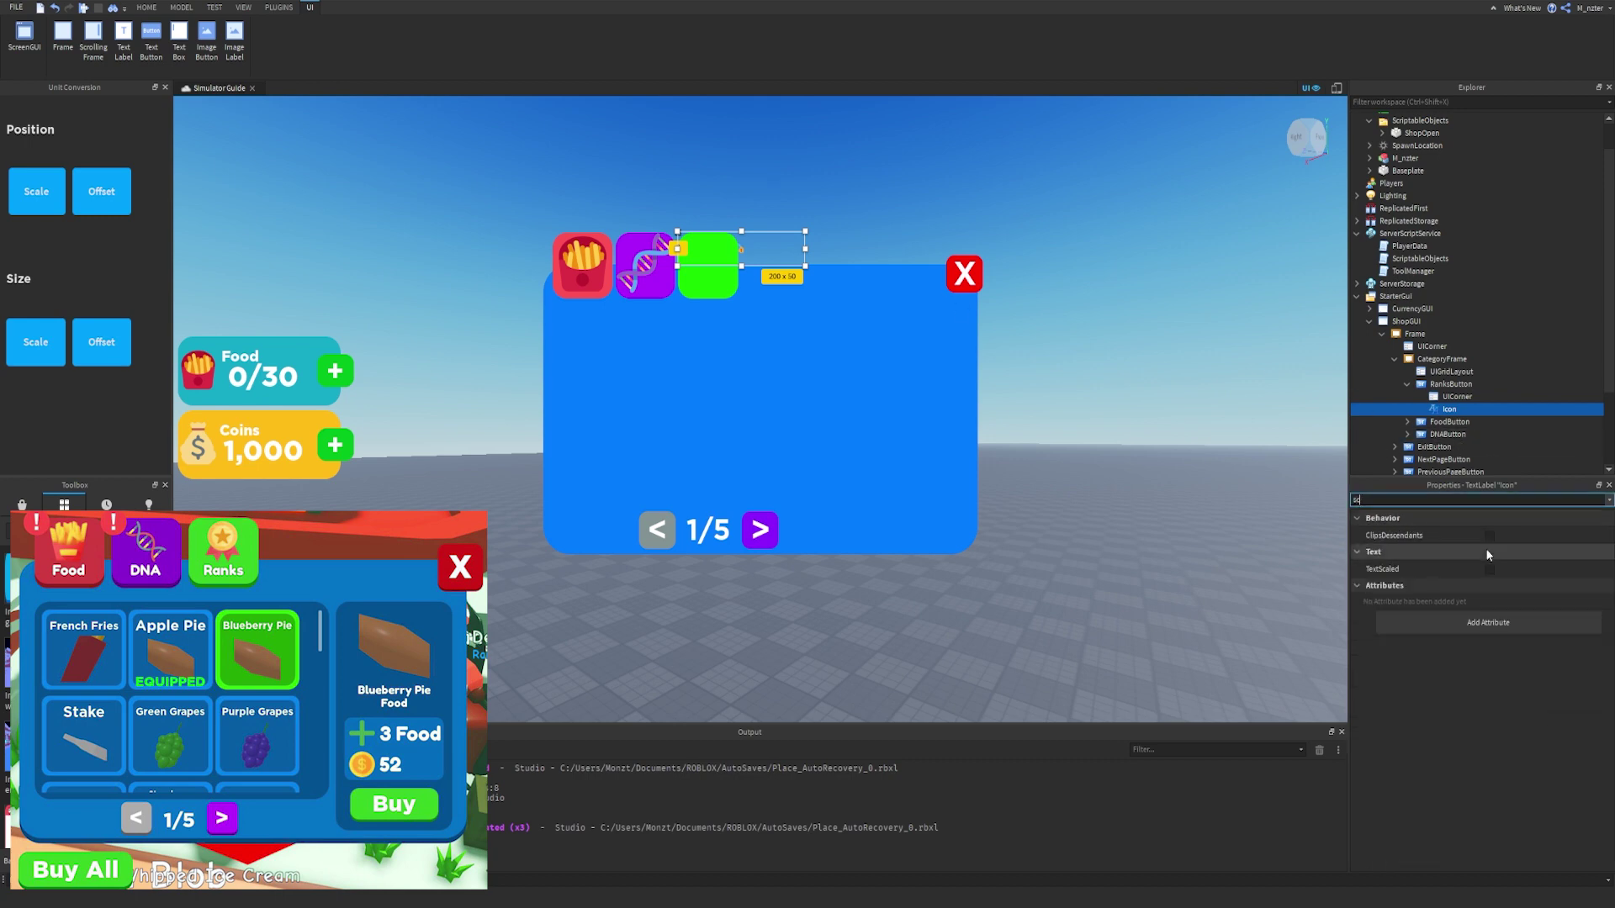
left_click(1490, 568)
left_click(1490, 570)
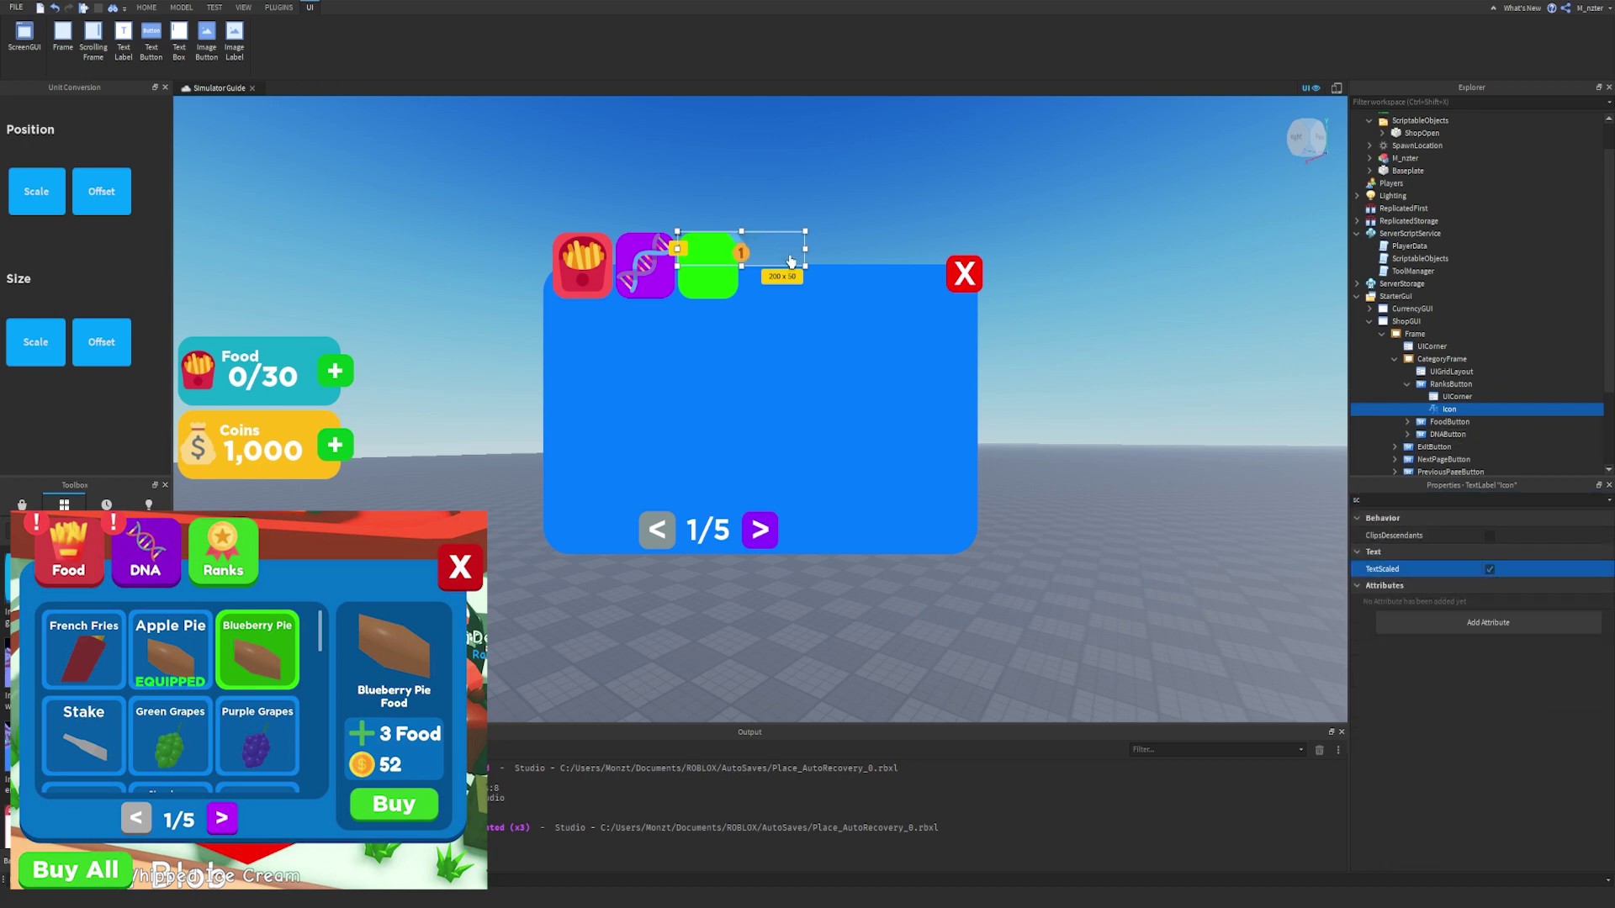
left_click_drag(806, 248, 710, 263)
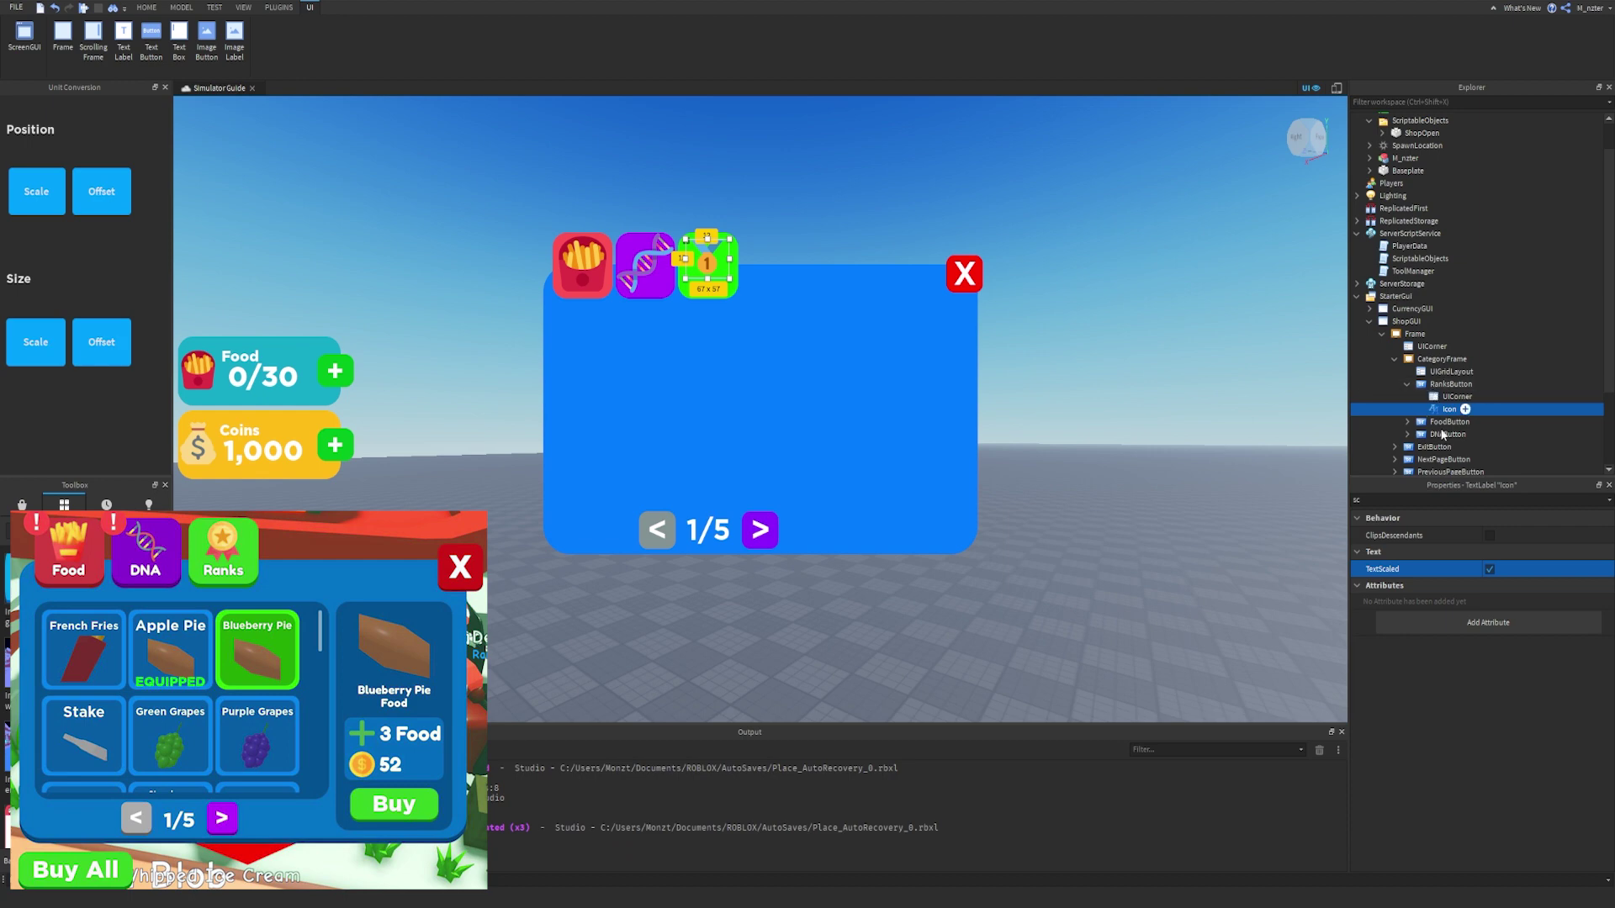
Set the Icon label's AnchorPoint to 0.5, 0.5.
left_click(1430, 500)
key("BackSpace")
key("BackSpace")
type("po")
left_click(1506, 549)
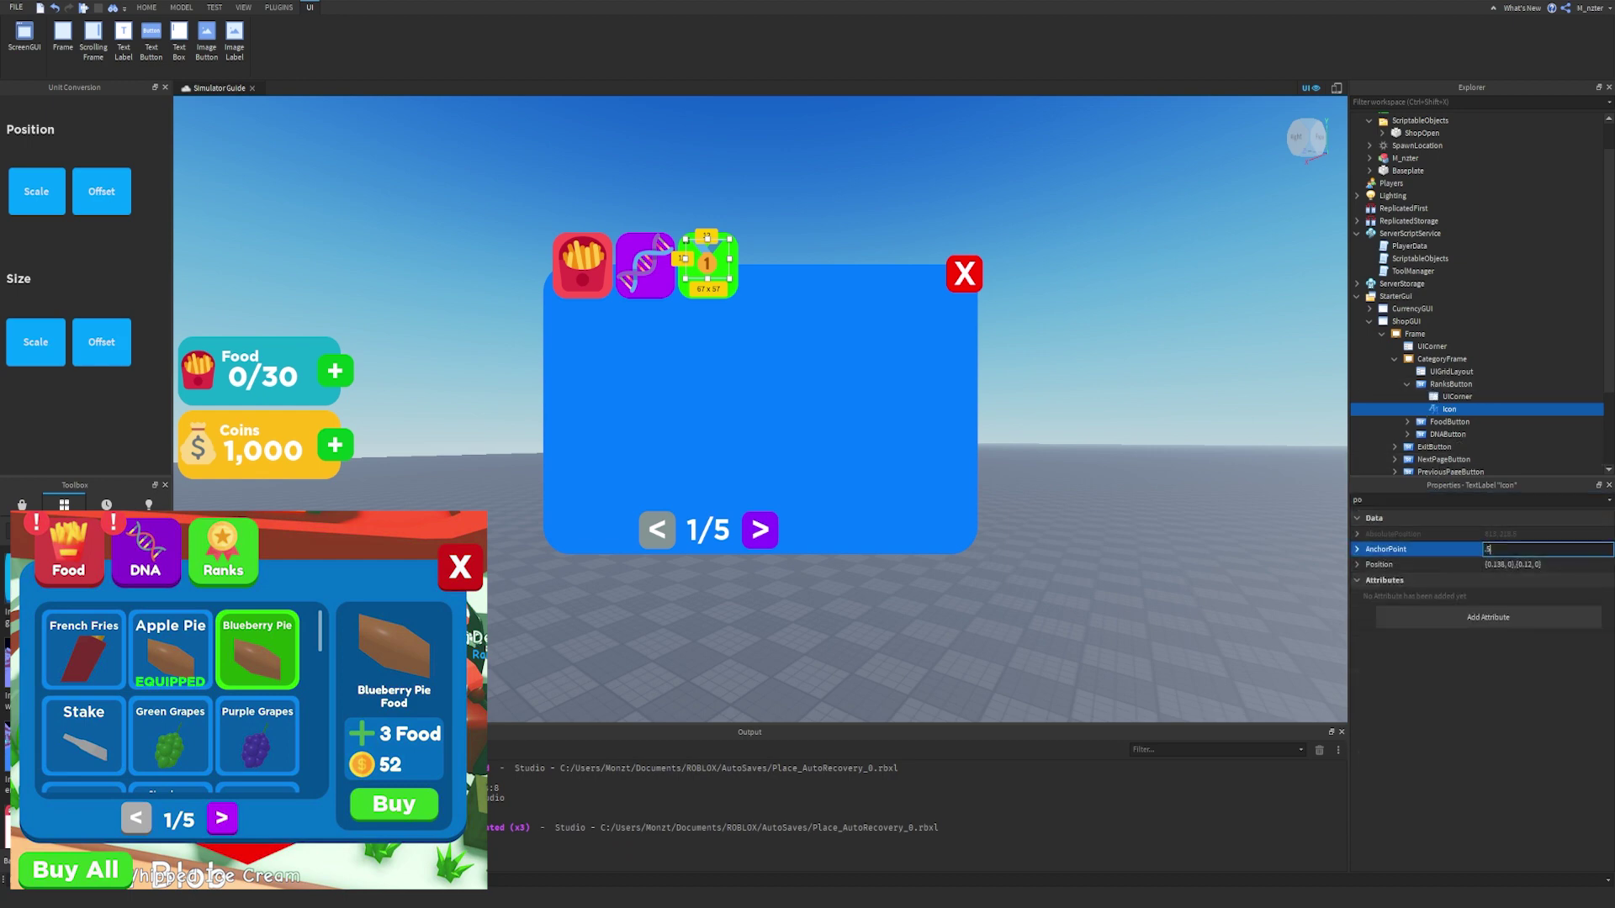
type(".5,.5")
key("Return")
Center the Icon label in RanksButton by setting its Position to {0.5, 0},{0.5, 0}.
left_click(1506, 565)
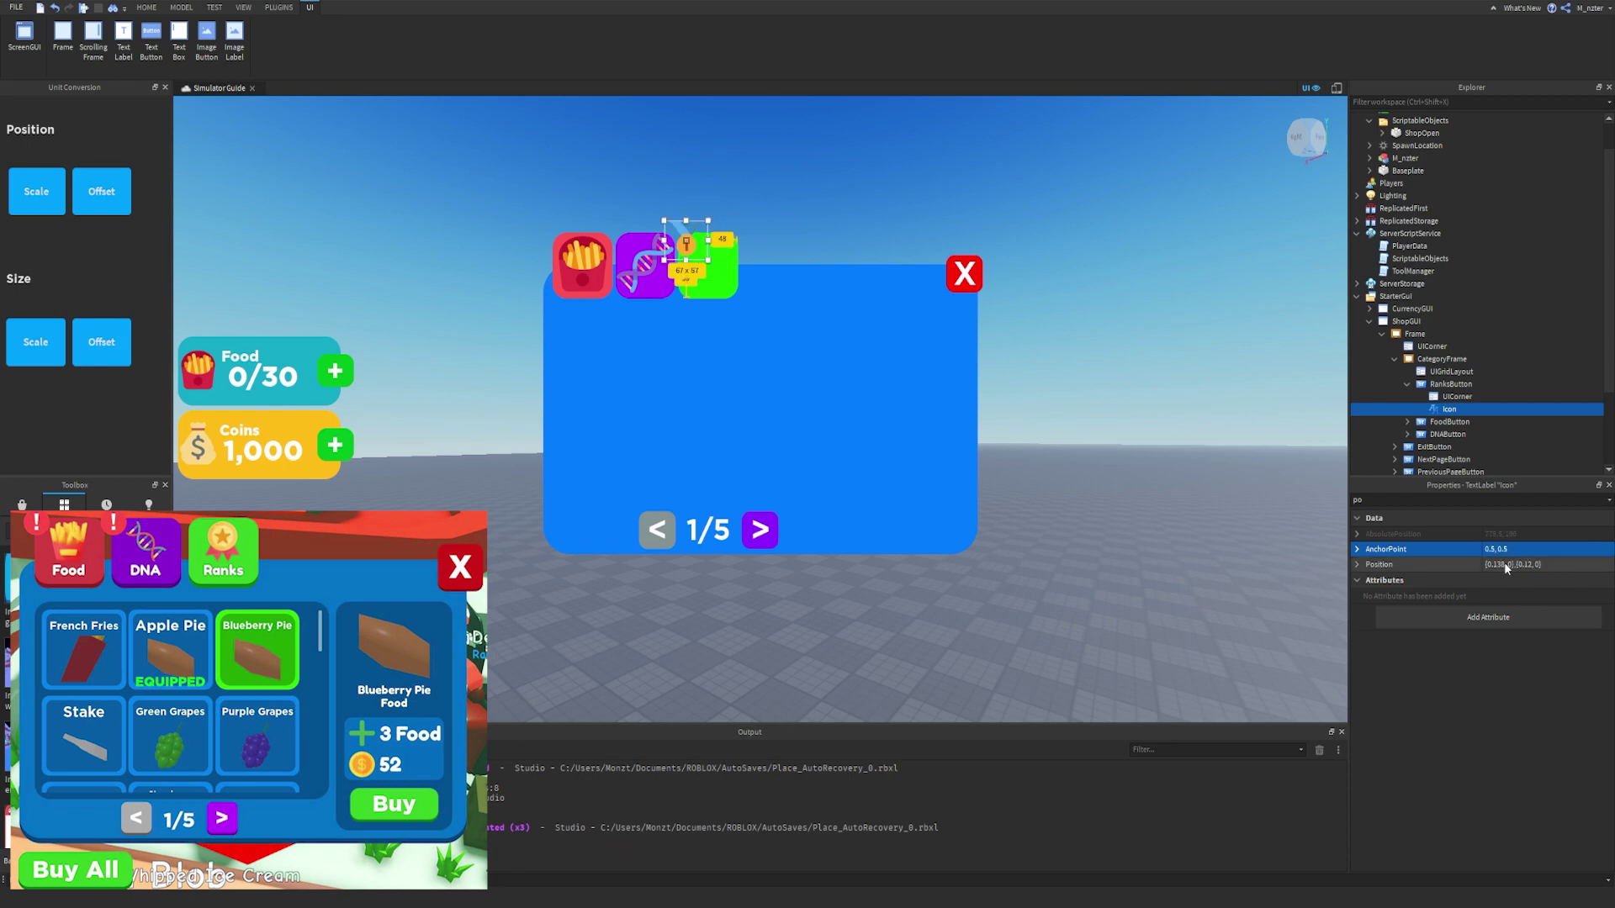
type(".5, ")
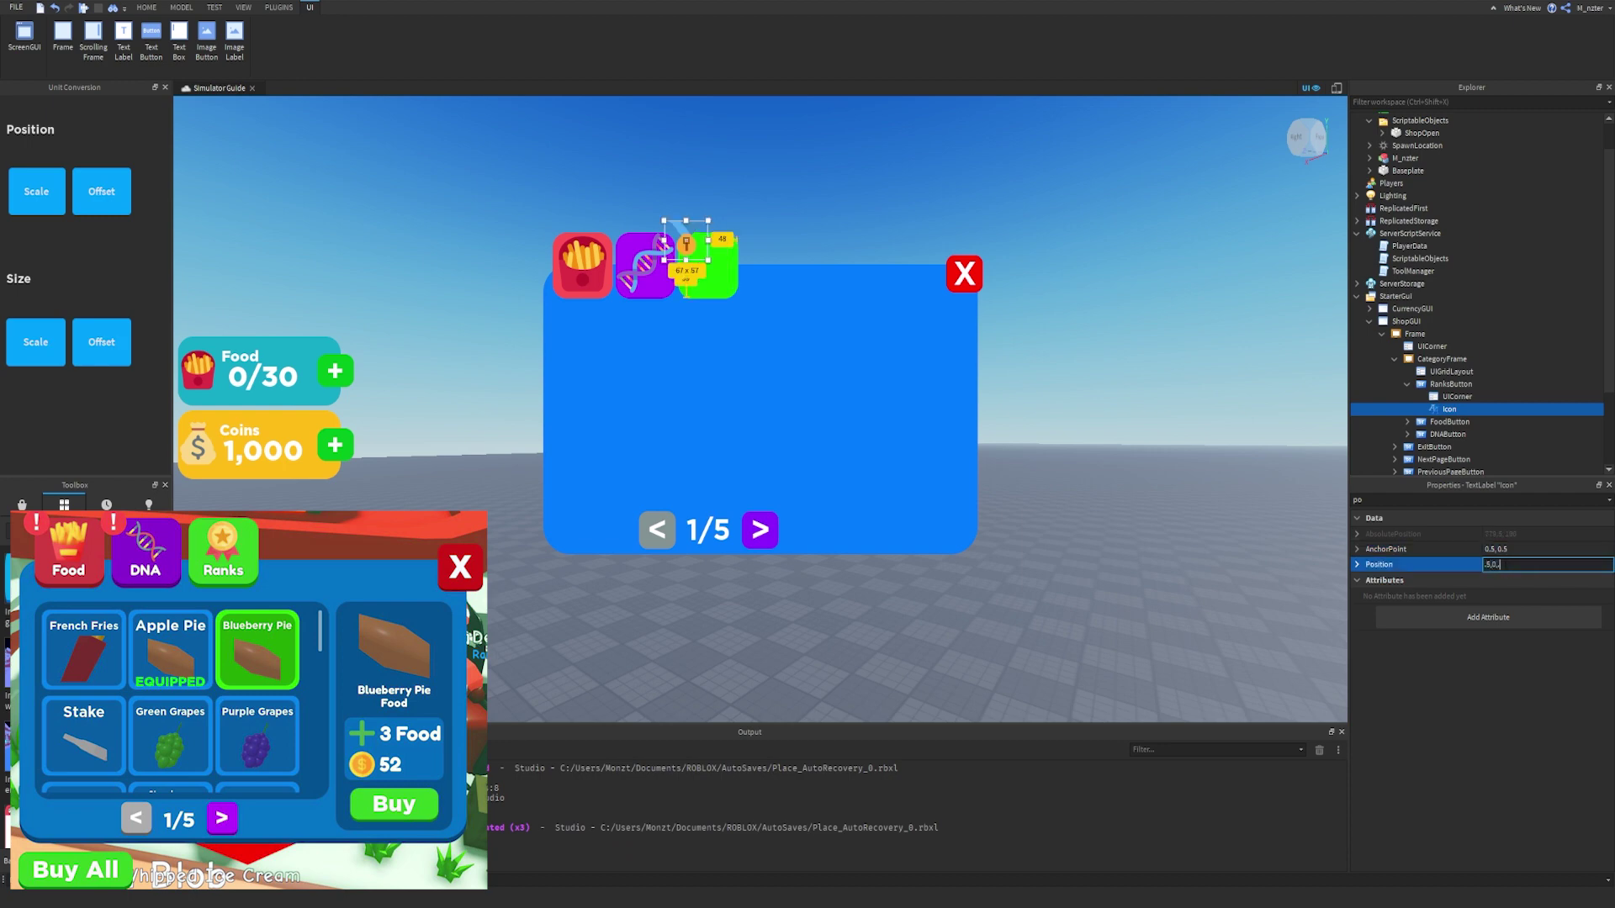
type("0},{0.5, 0")
key("Return")
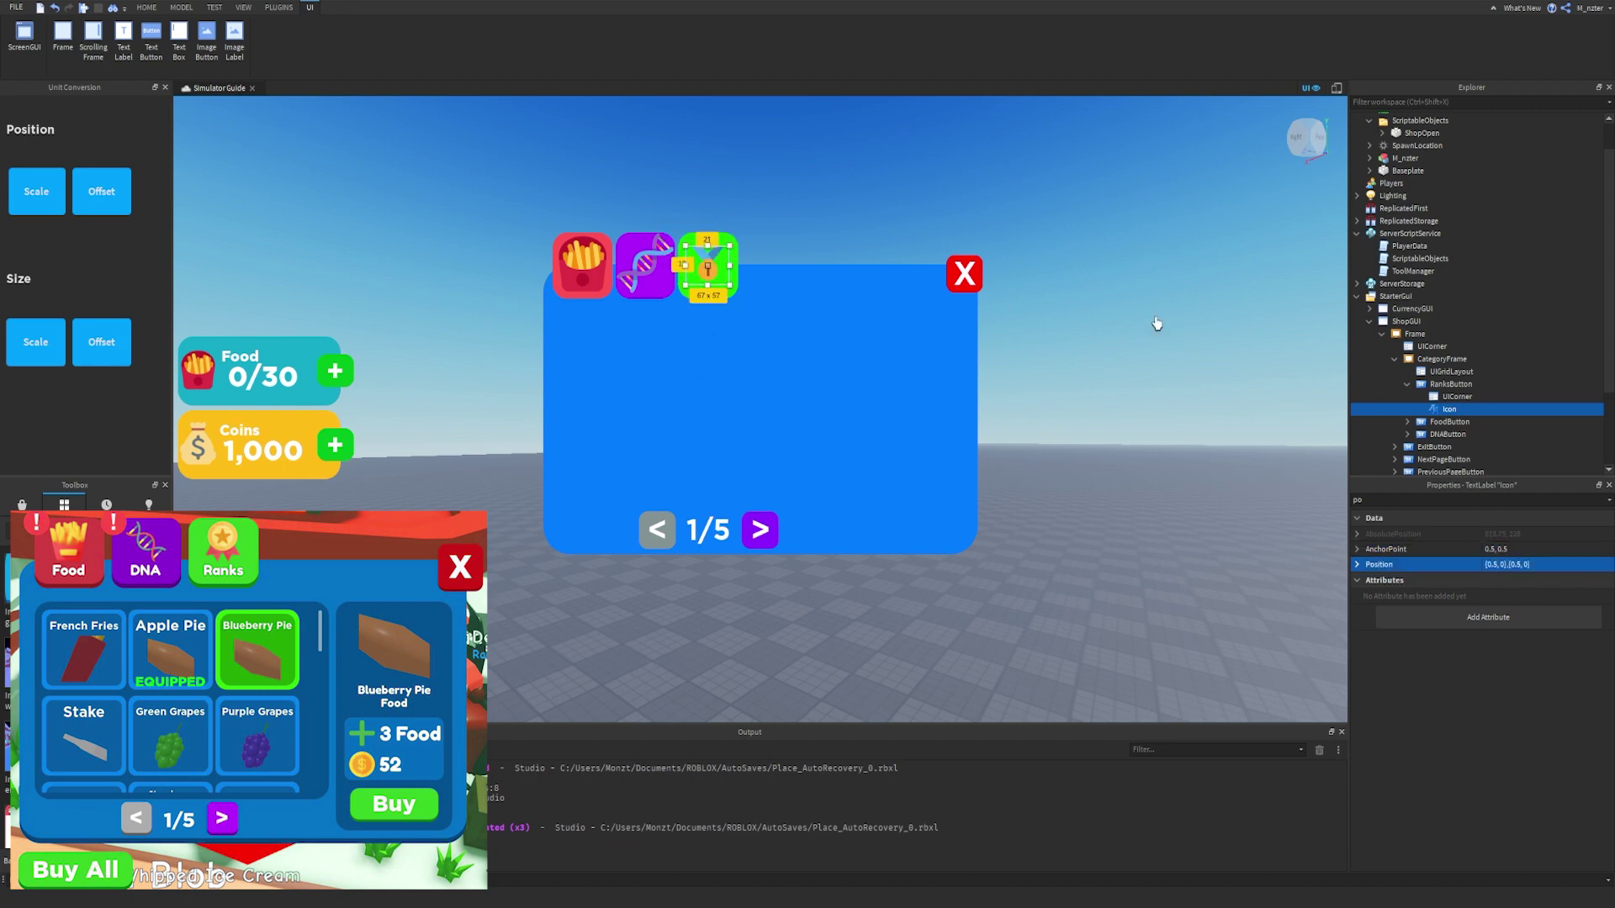
Open the Icon label's AnchorPoint value for editing.
left_click(1514, 550)
double_click(1519, 550)
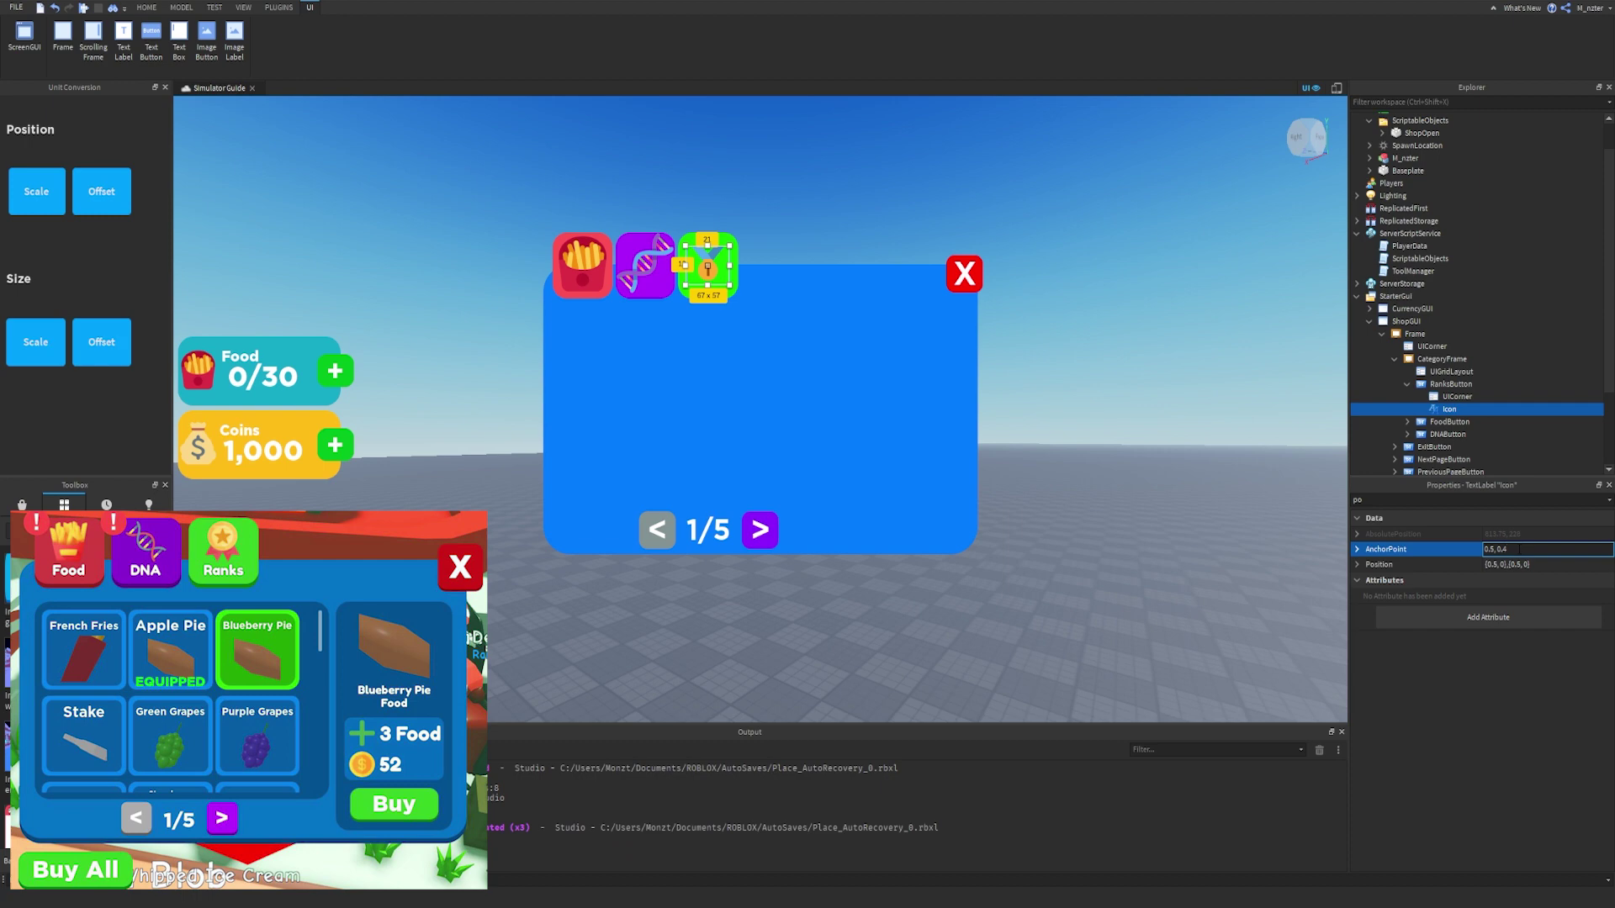
Set the Icon label's AnchorPoint to 0.5, 0.4 and its Position to {0.5, 0},{0.4, 0}.
left_click(1515, 564)
key("BackSpace")
type("4")
key("Return")
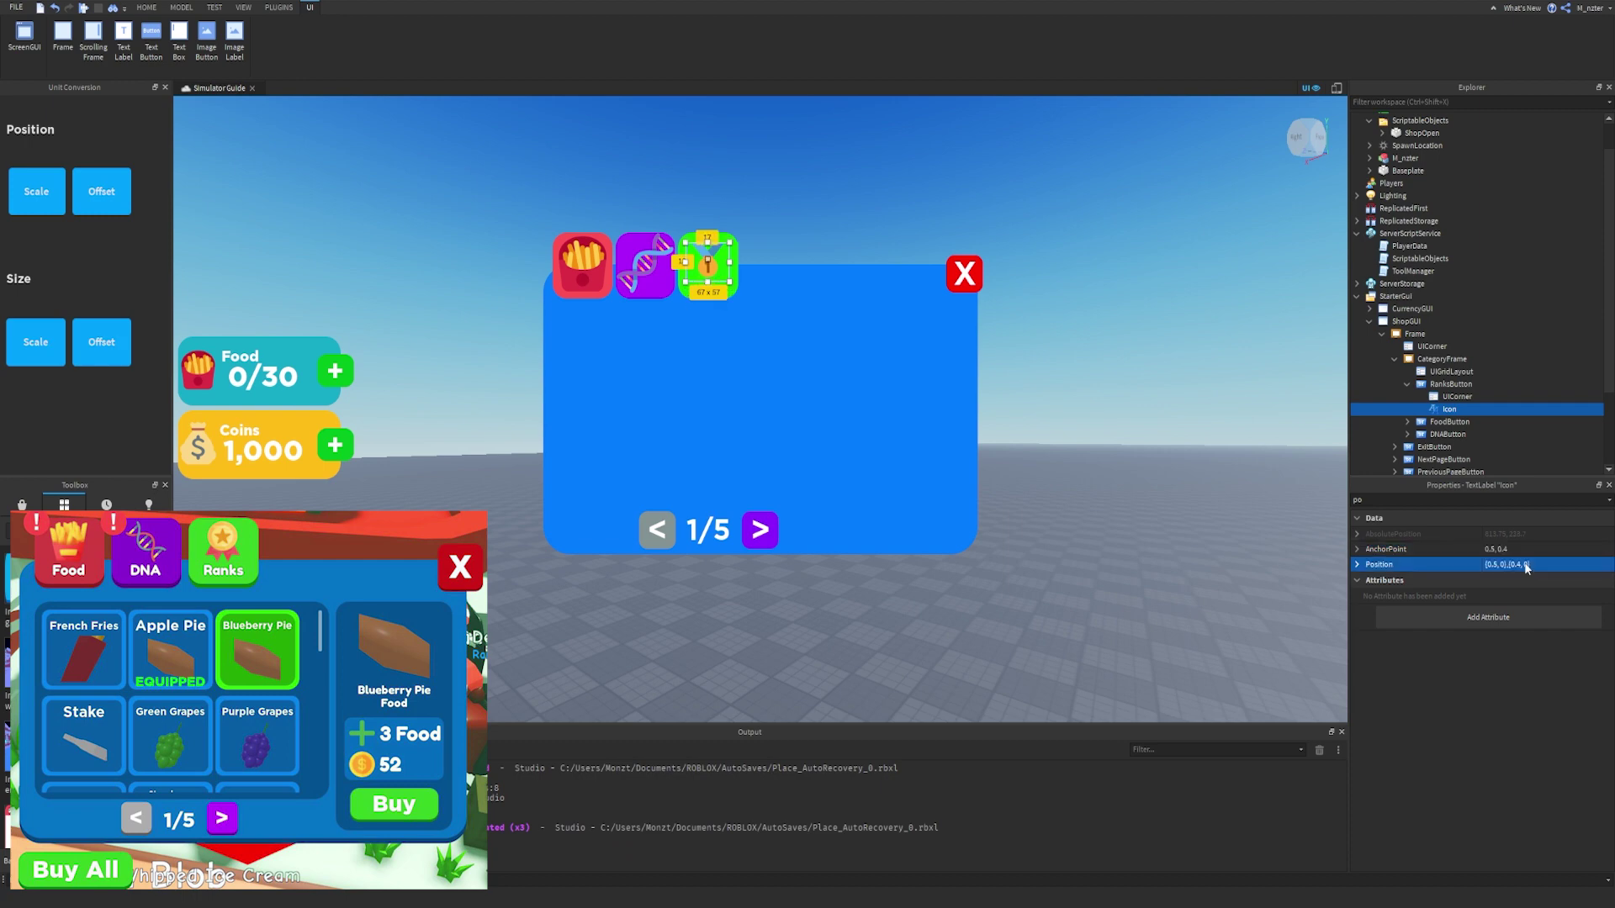
left_click(1067, 257)
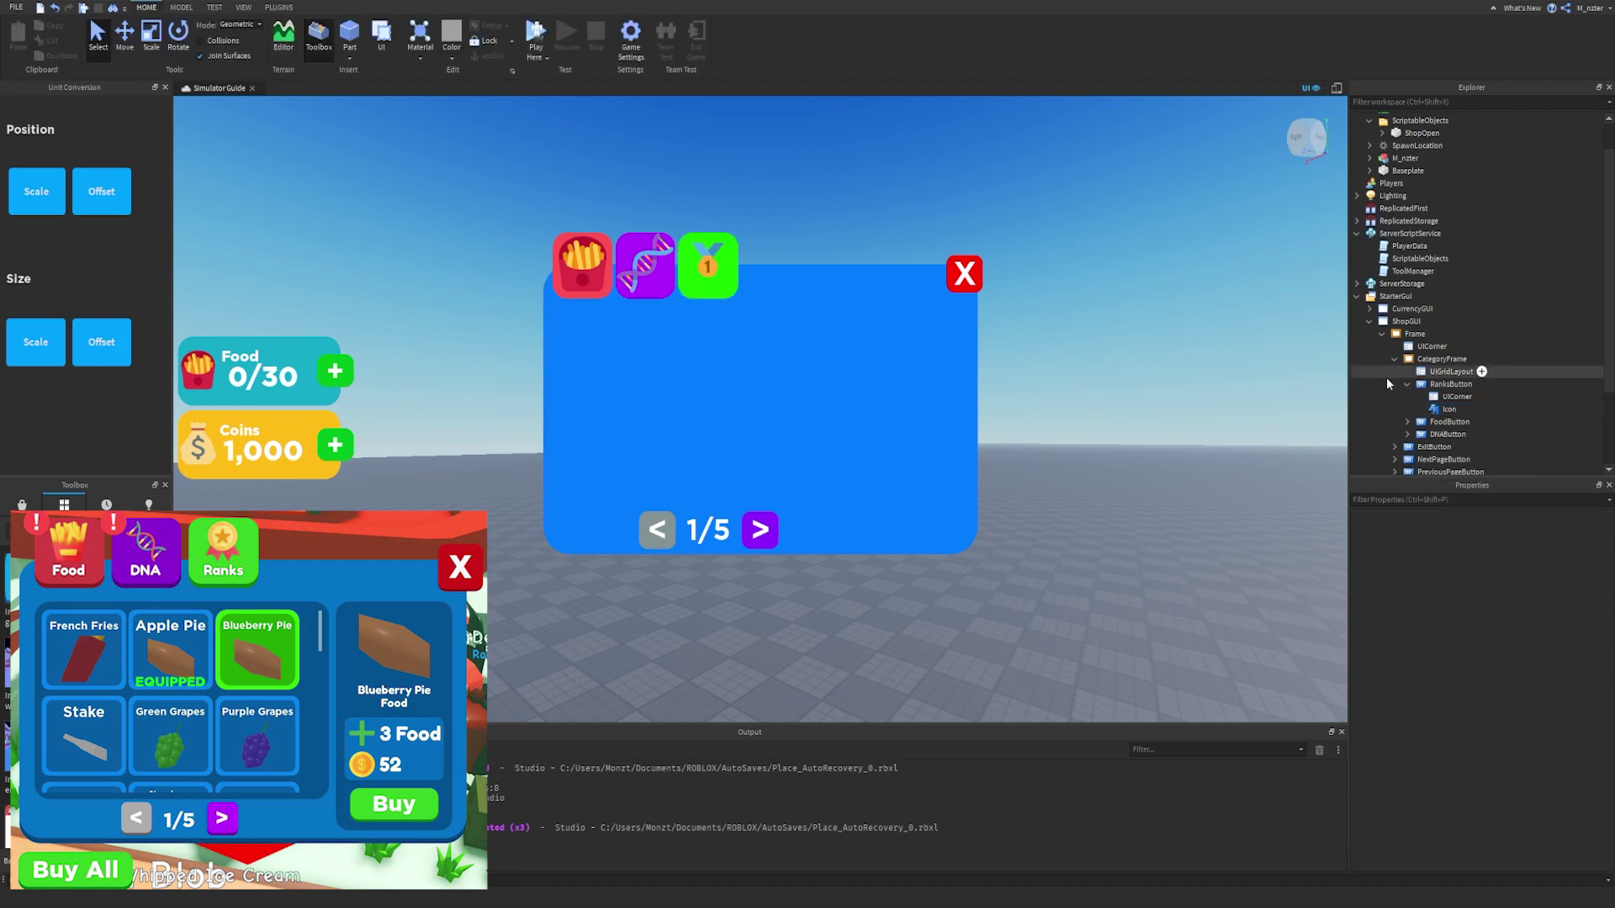
Duplicate the Icon label inside RanksButton and rename the copy Category.
key("ctrl+v")
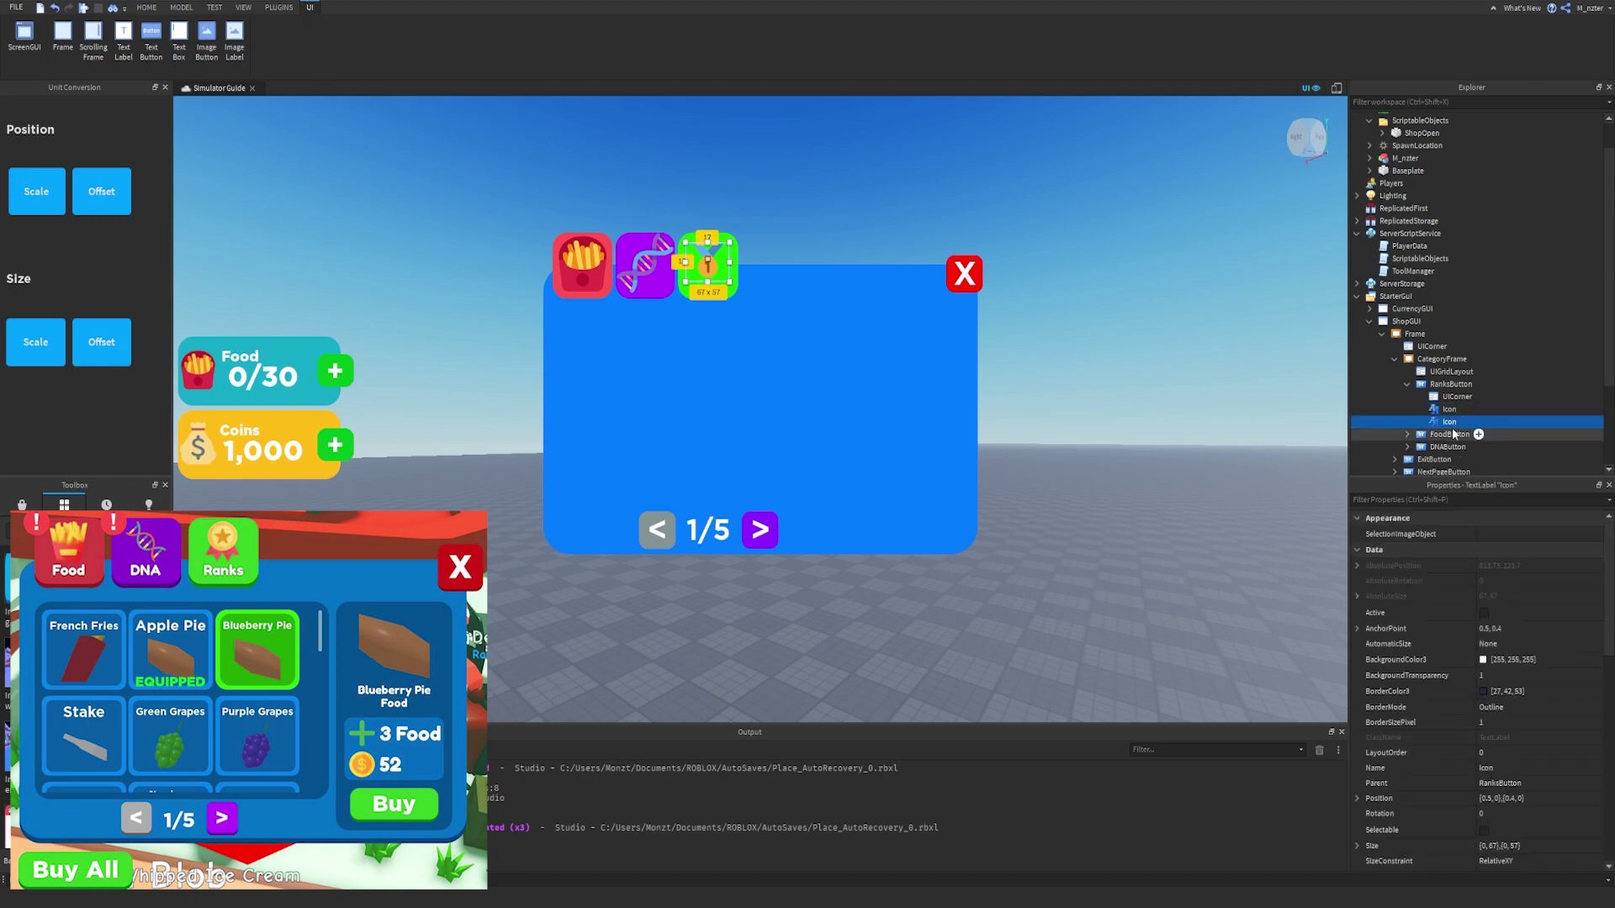
left_click(1454, 422)
type("Category")
key("Return")
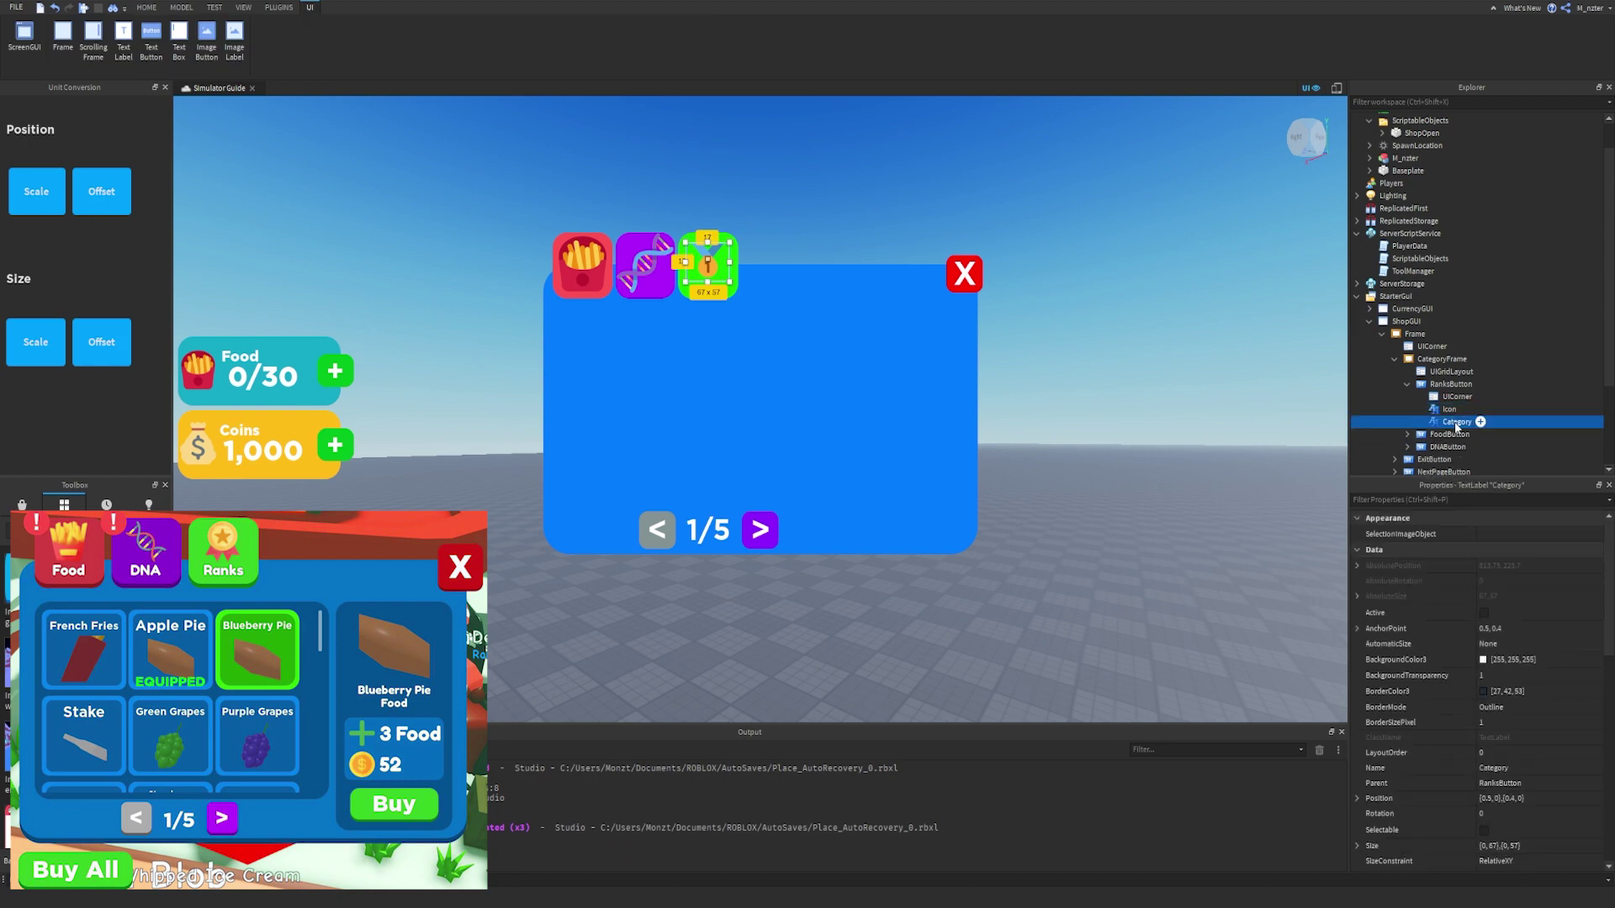
Set the Category label's Text to Ranks.
left_click(1481, 500)
type("text")
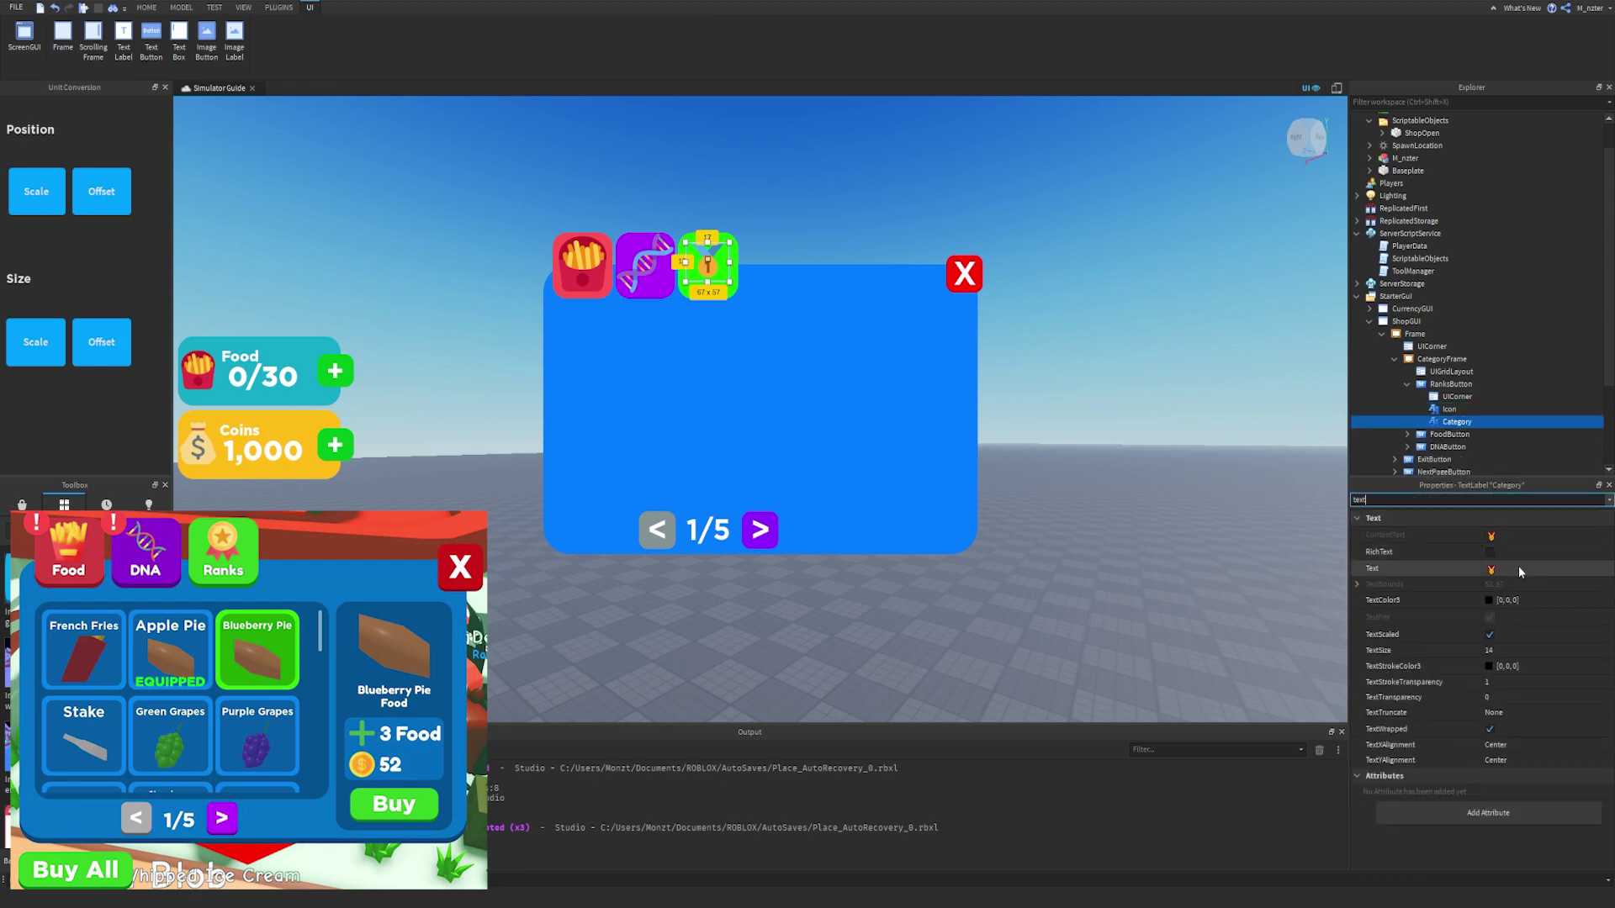
left_click(1520, 571)
type("Ranks")
key("Return")
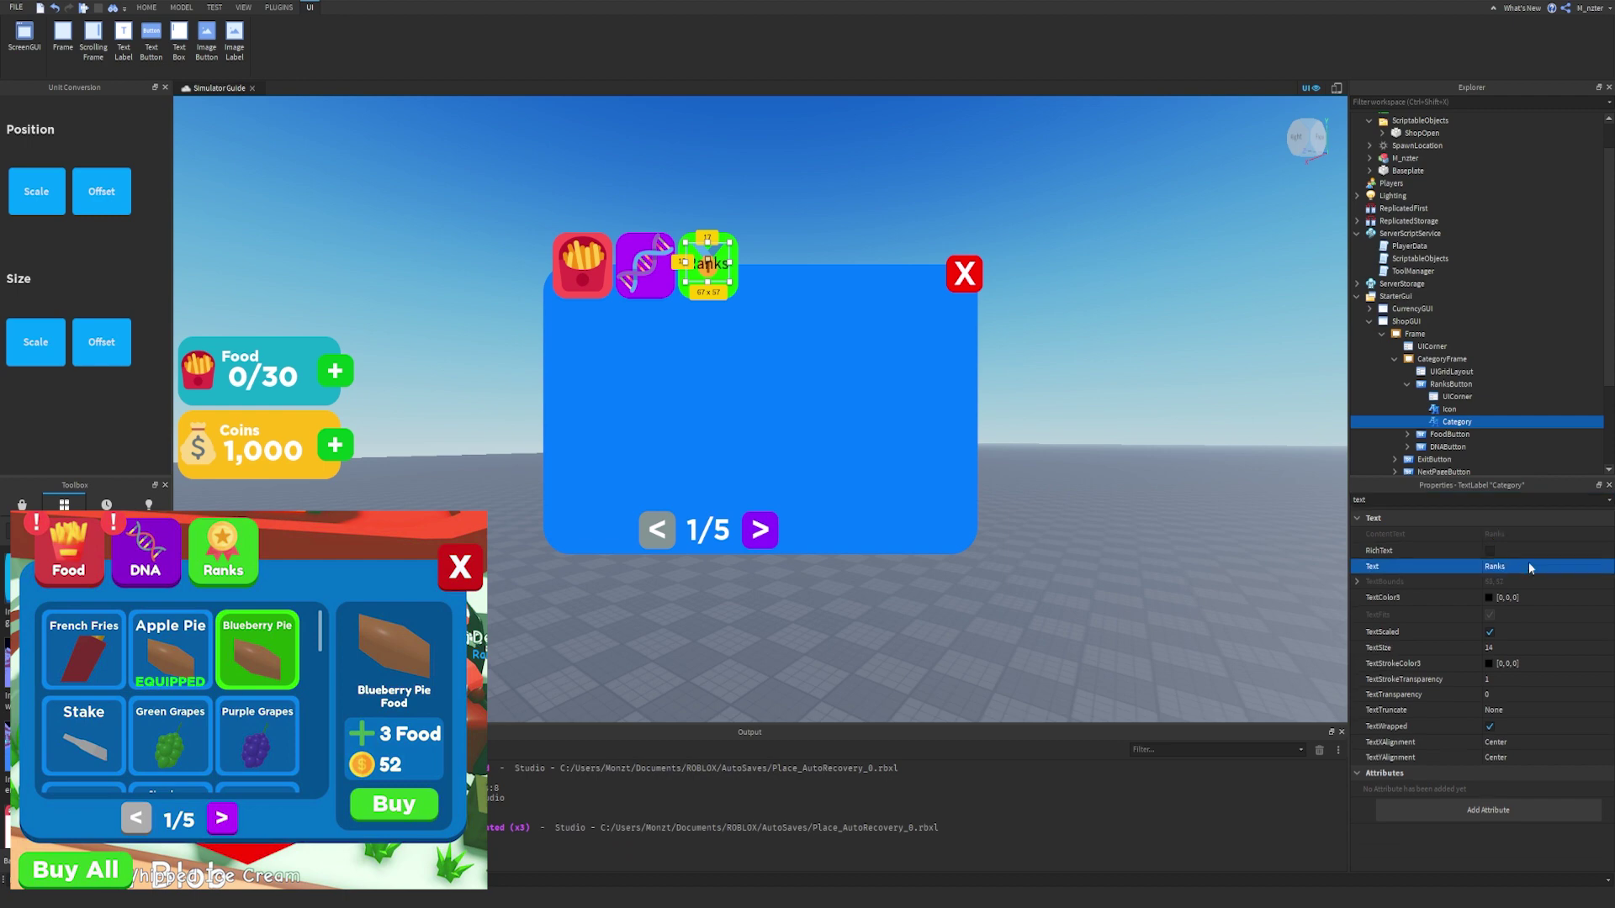
Set the Category label's TextColor3 to white (255, 255, 255).
left_click(1514, 500)
key("BackSpace")
key("BackSpace")
key("BackSpace")
key("BackSpace")
type("col")
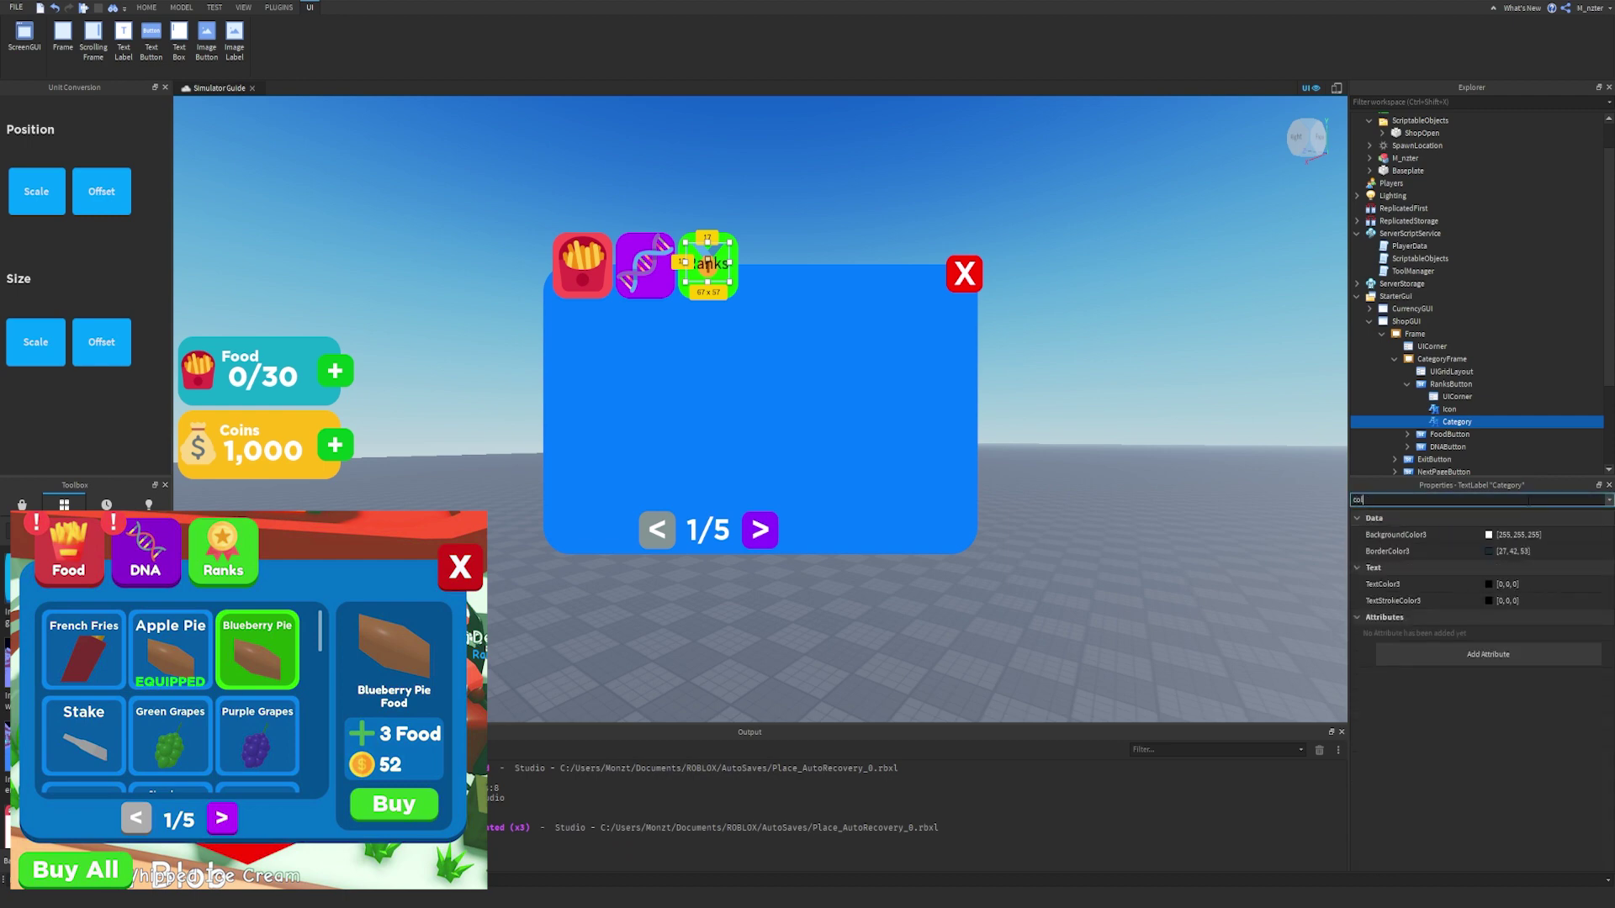
left_click(1489, 584)
left_click(782, 434)
left_click(890, 569)
Change the Category label's font to GothamBold.
left_click(1498, 500)
key("BackSpace")
key("BackSpace")
key("BackSpace")
type("fon")
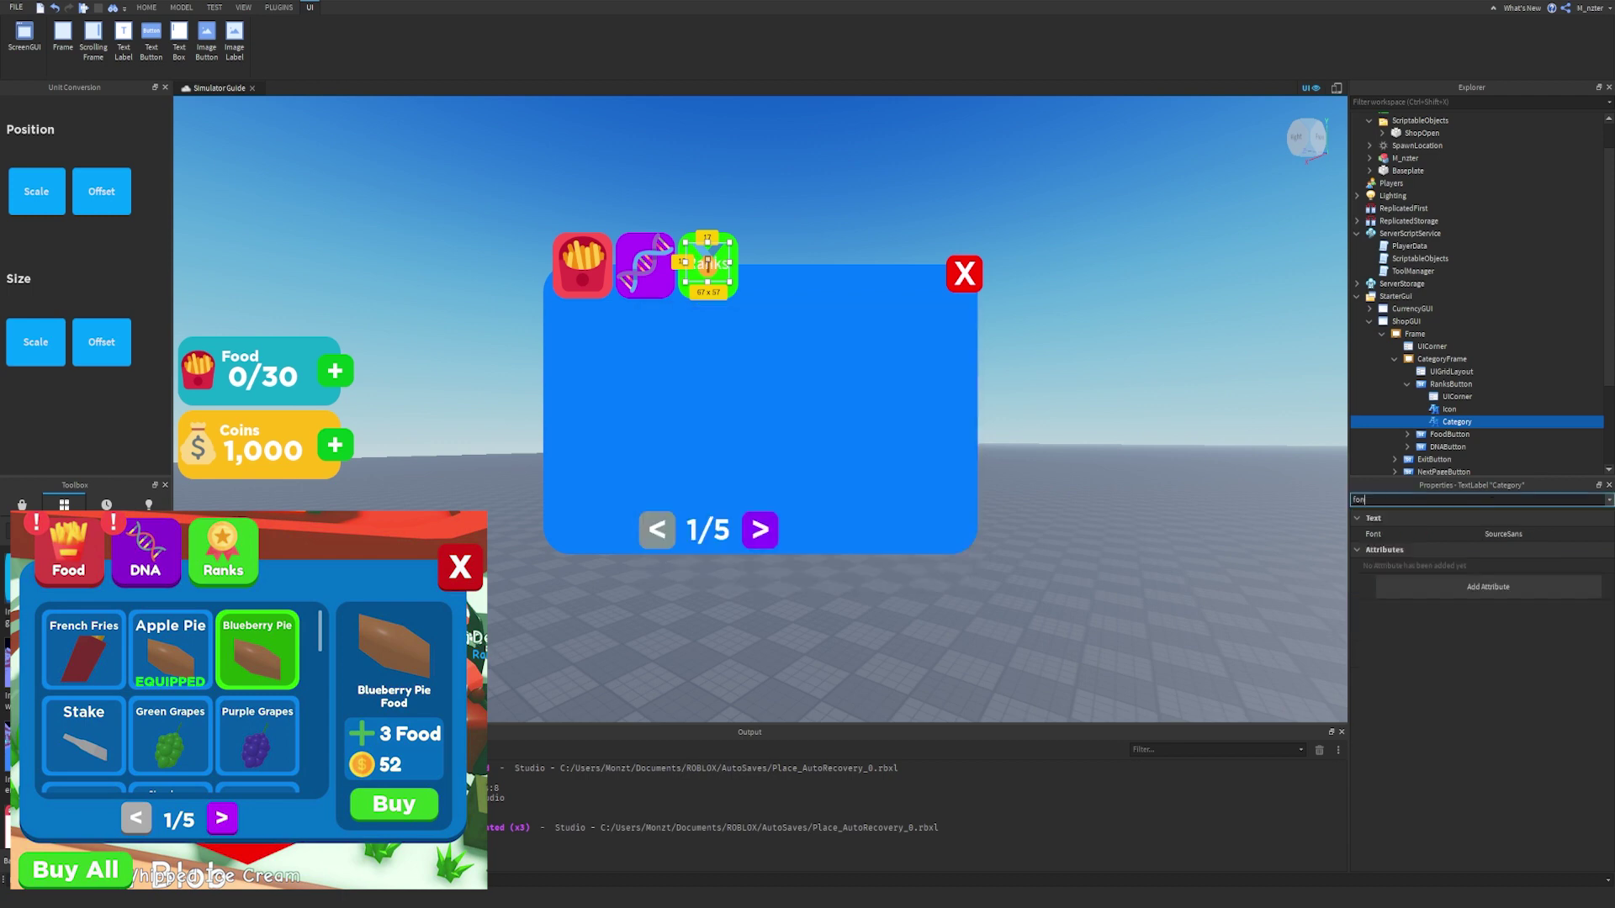
left_click(1527, 535)
scroll(1527, 535, "down", 5)
scroll(1526, 535, "down", 12)
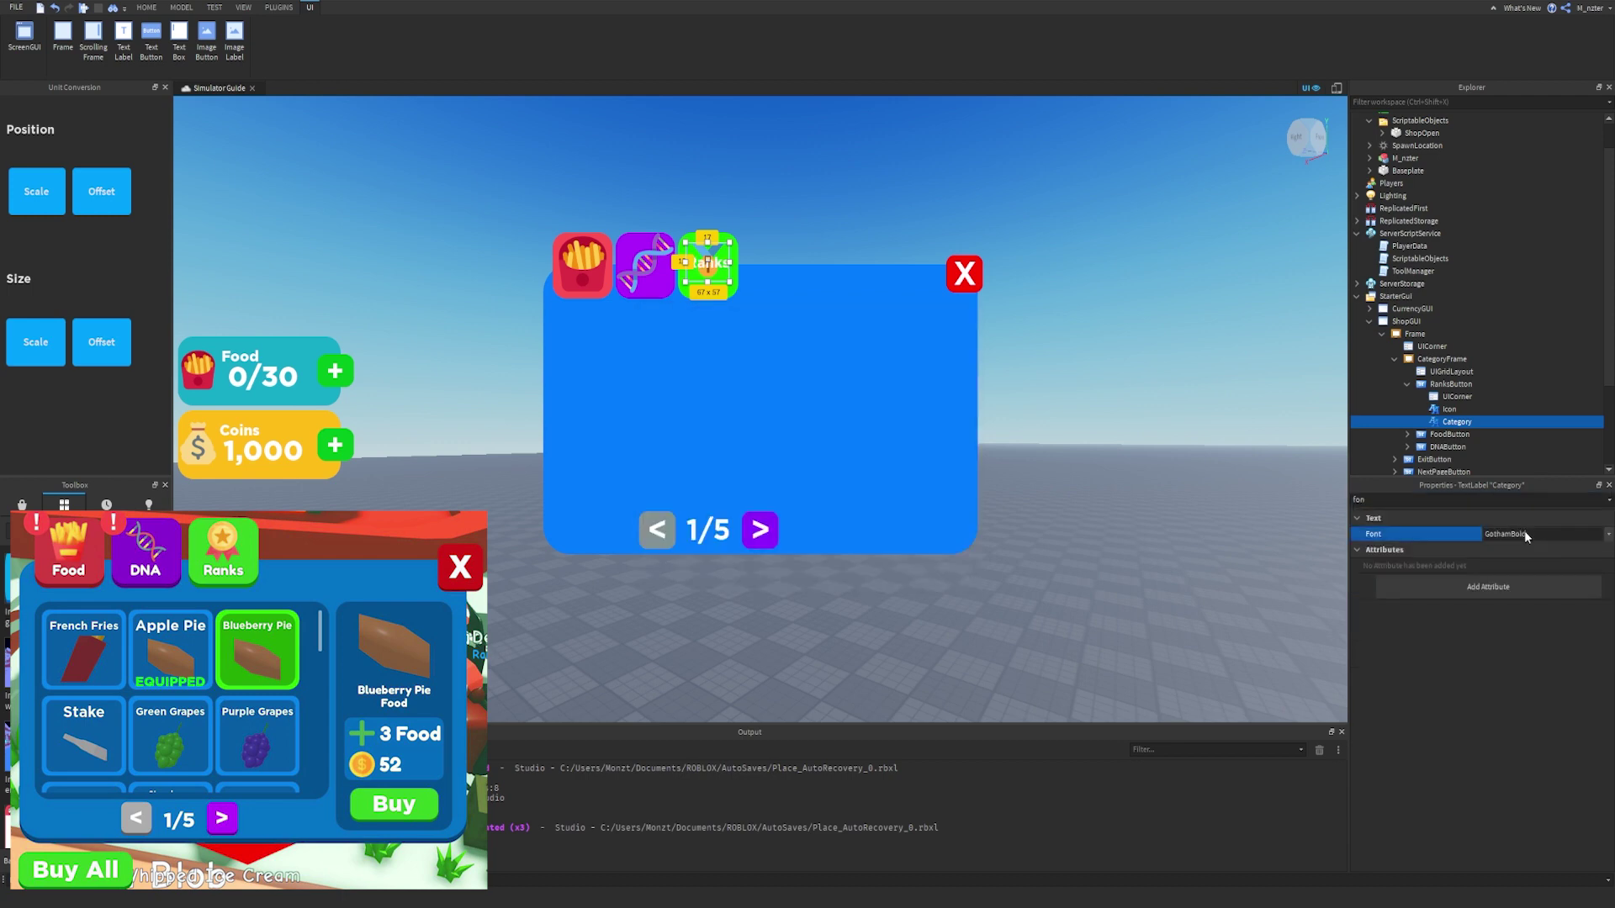
Set the Category label's AnchorPoint to 0.5, 0.7.
left_click(1499, 494)
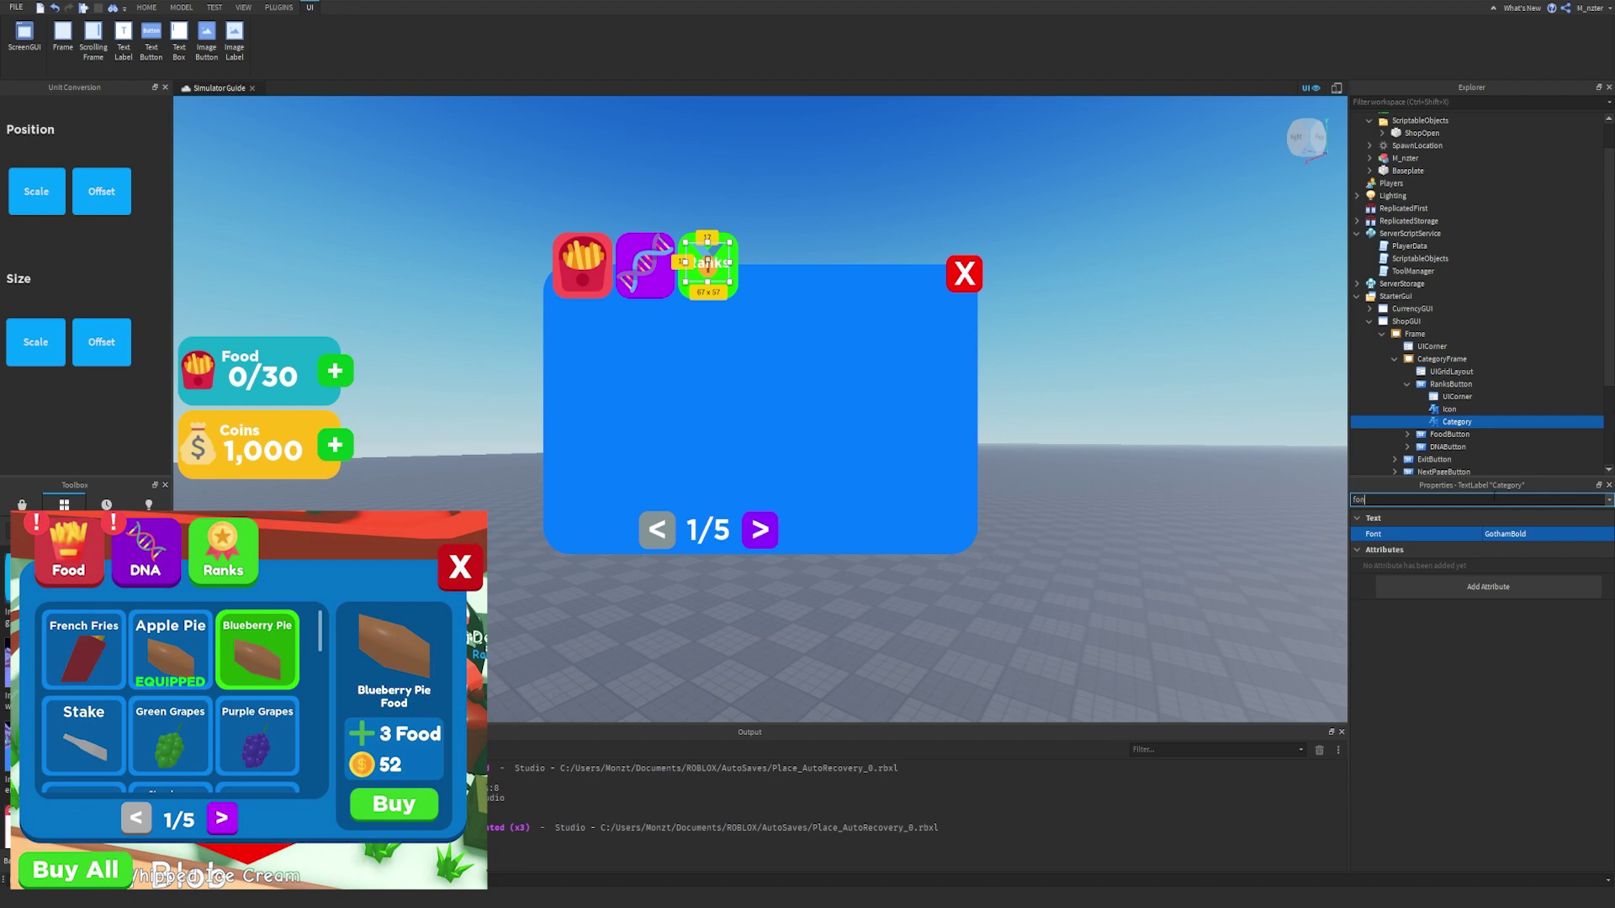
key("BackSpace")
key("BackSpace")
key("BackSpace")
type("po")
left_click(1541, 552)
key("BackSpace")
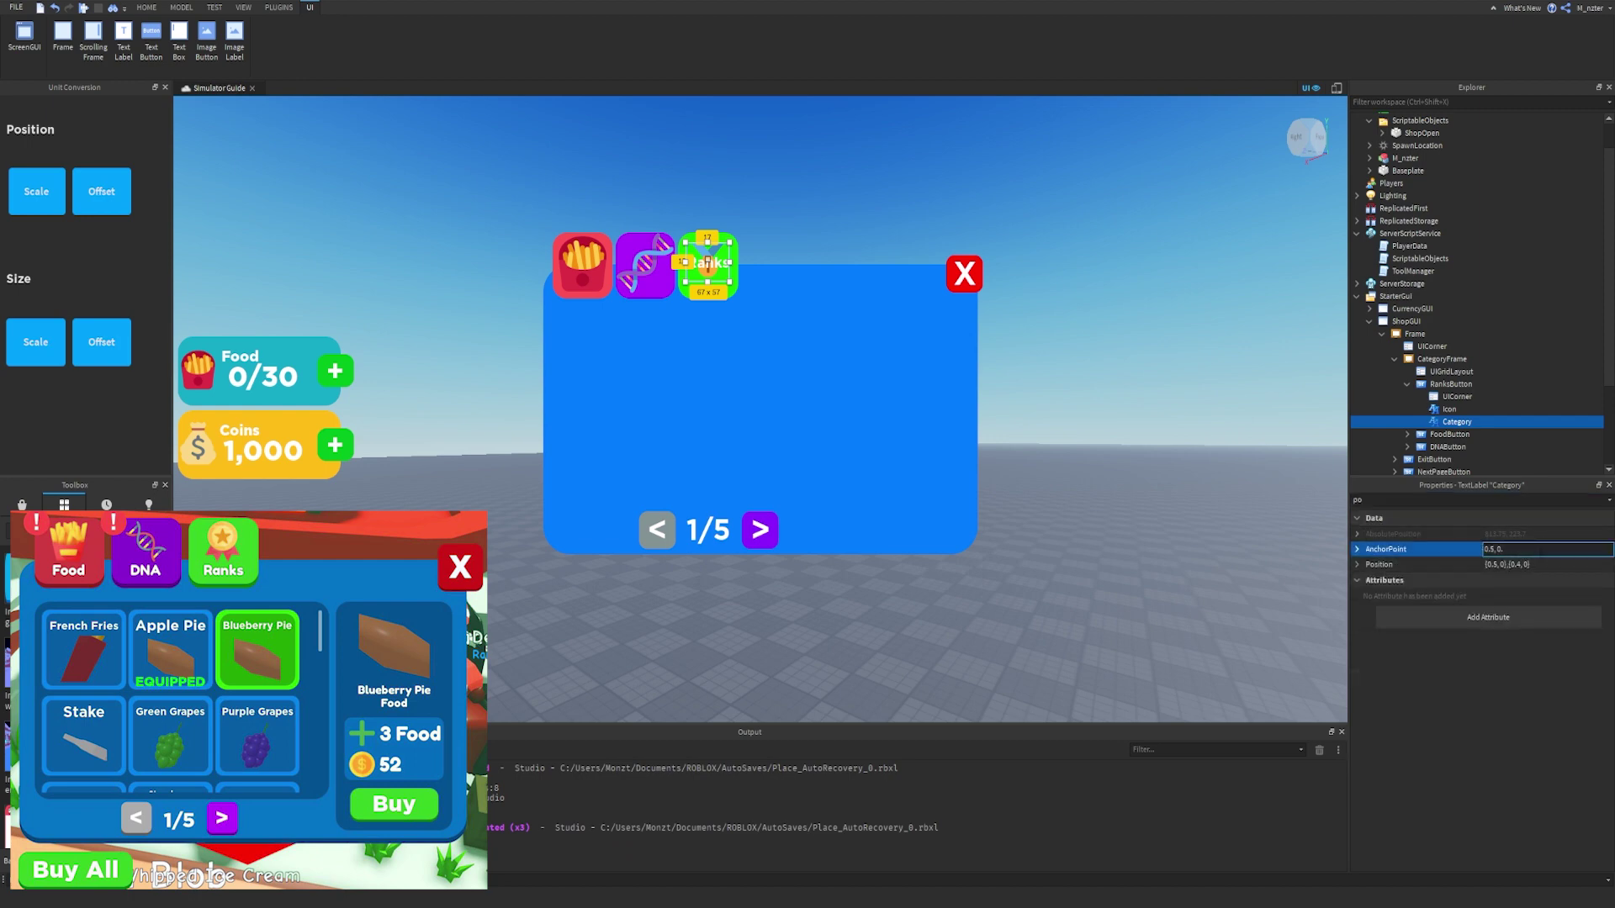
key("Return")
Set the Category label's Position to {0.5, 0},{0.7, 0}.
left_click(1533, 564)
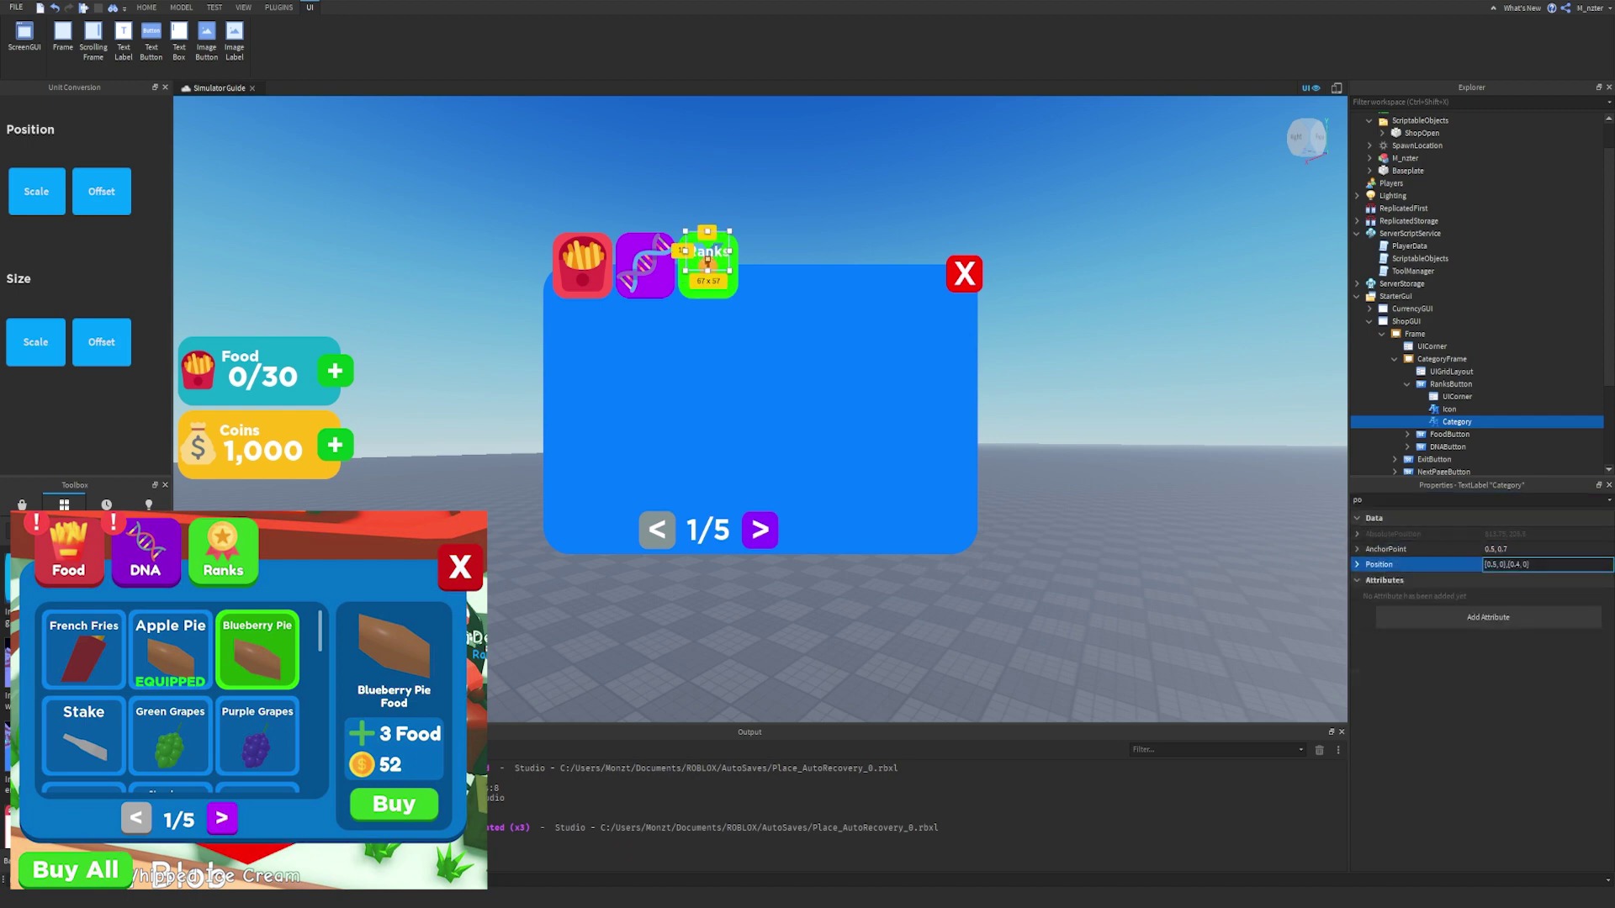
right_click(1533, 563)
left_click(1534, 565)
key("BackSpace")
type("7")
key("Return")
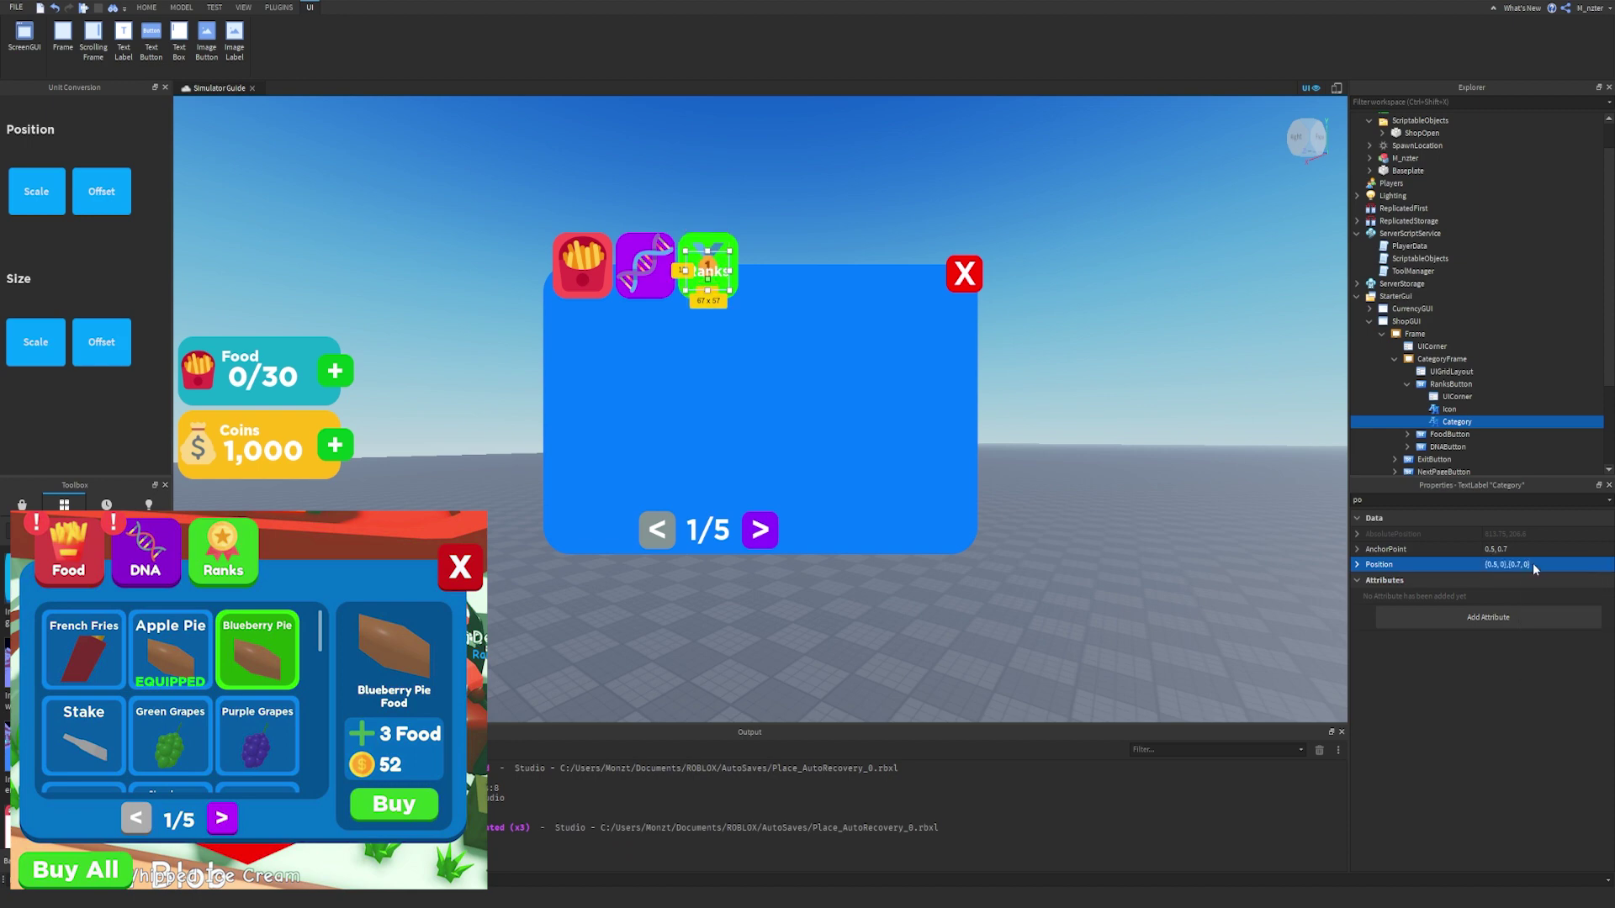
Set the Category label's AnchorPoint to 0.5, 0.9 and its Position to {0.5, 0},{0.9, 0}.
left_click(1514, 550)
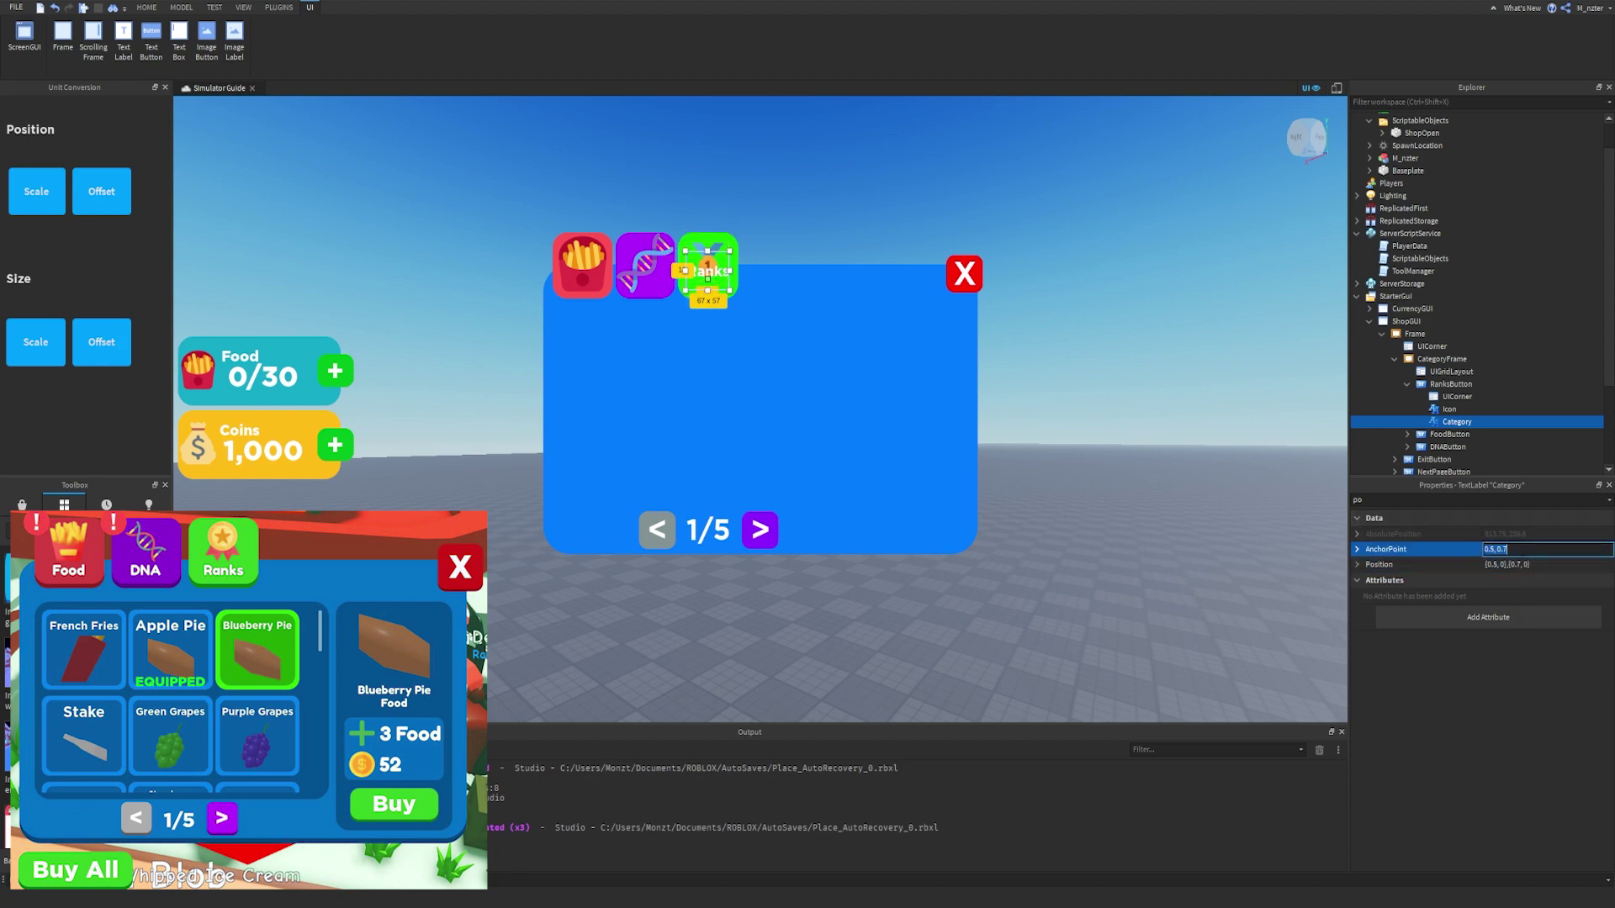
key("BackSpace")
type("9")
key("Return")
left_click(1515, 564)
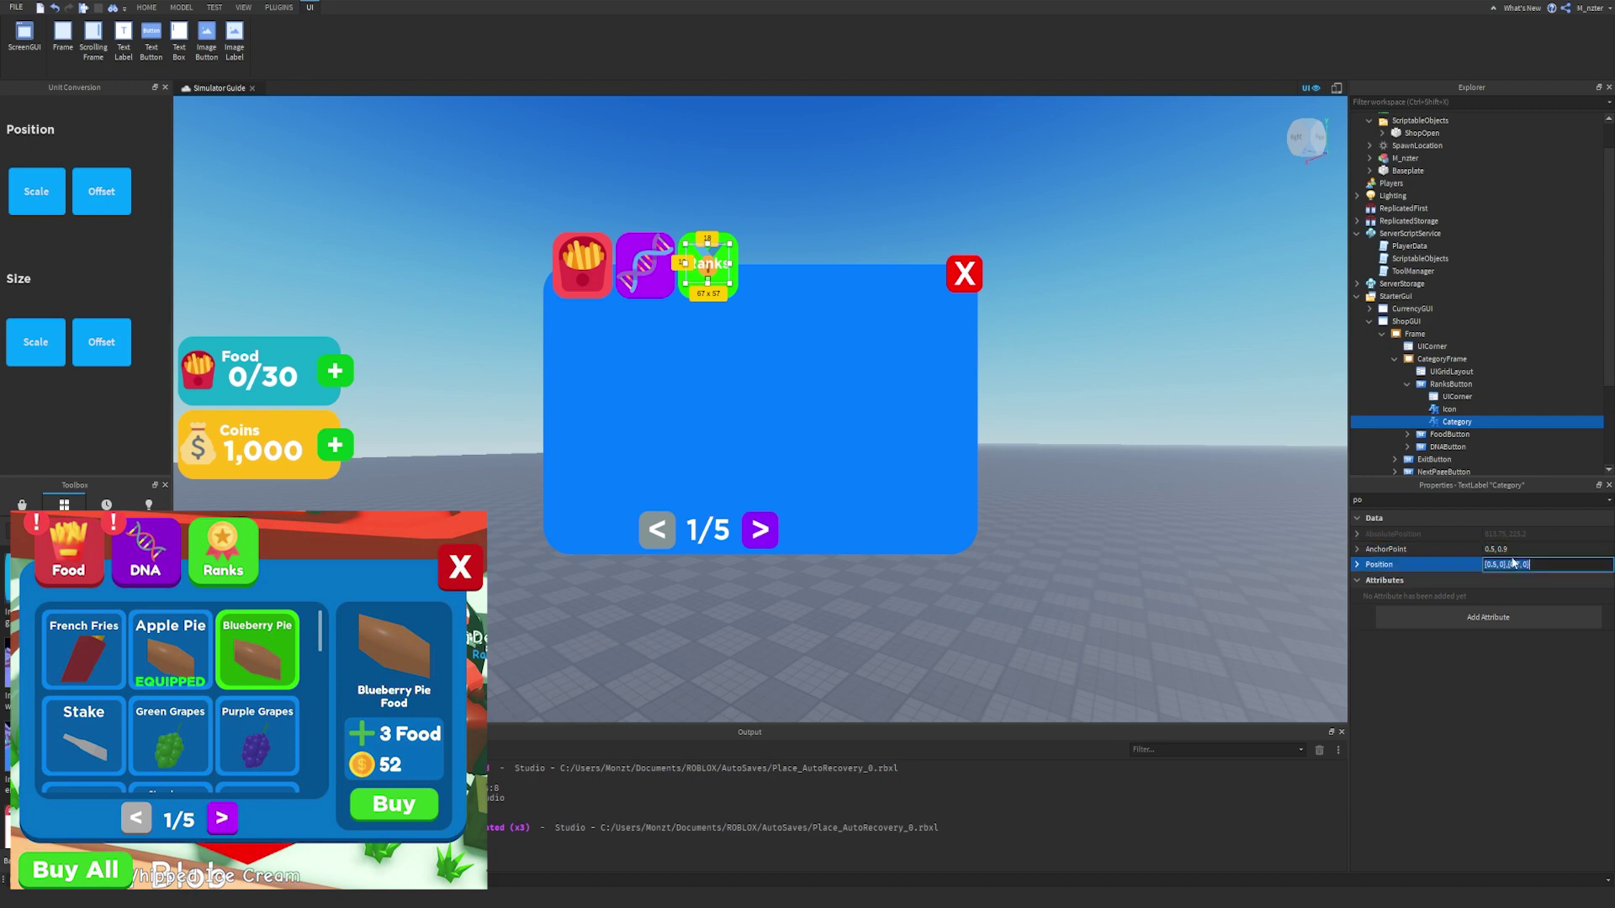
key("BackSpace")
type("9")
key("Return")
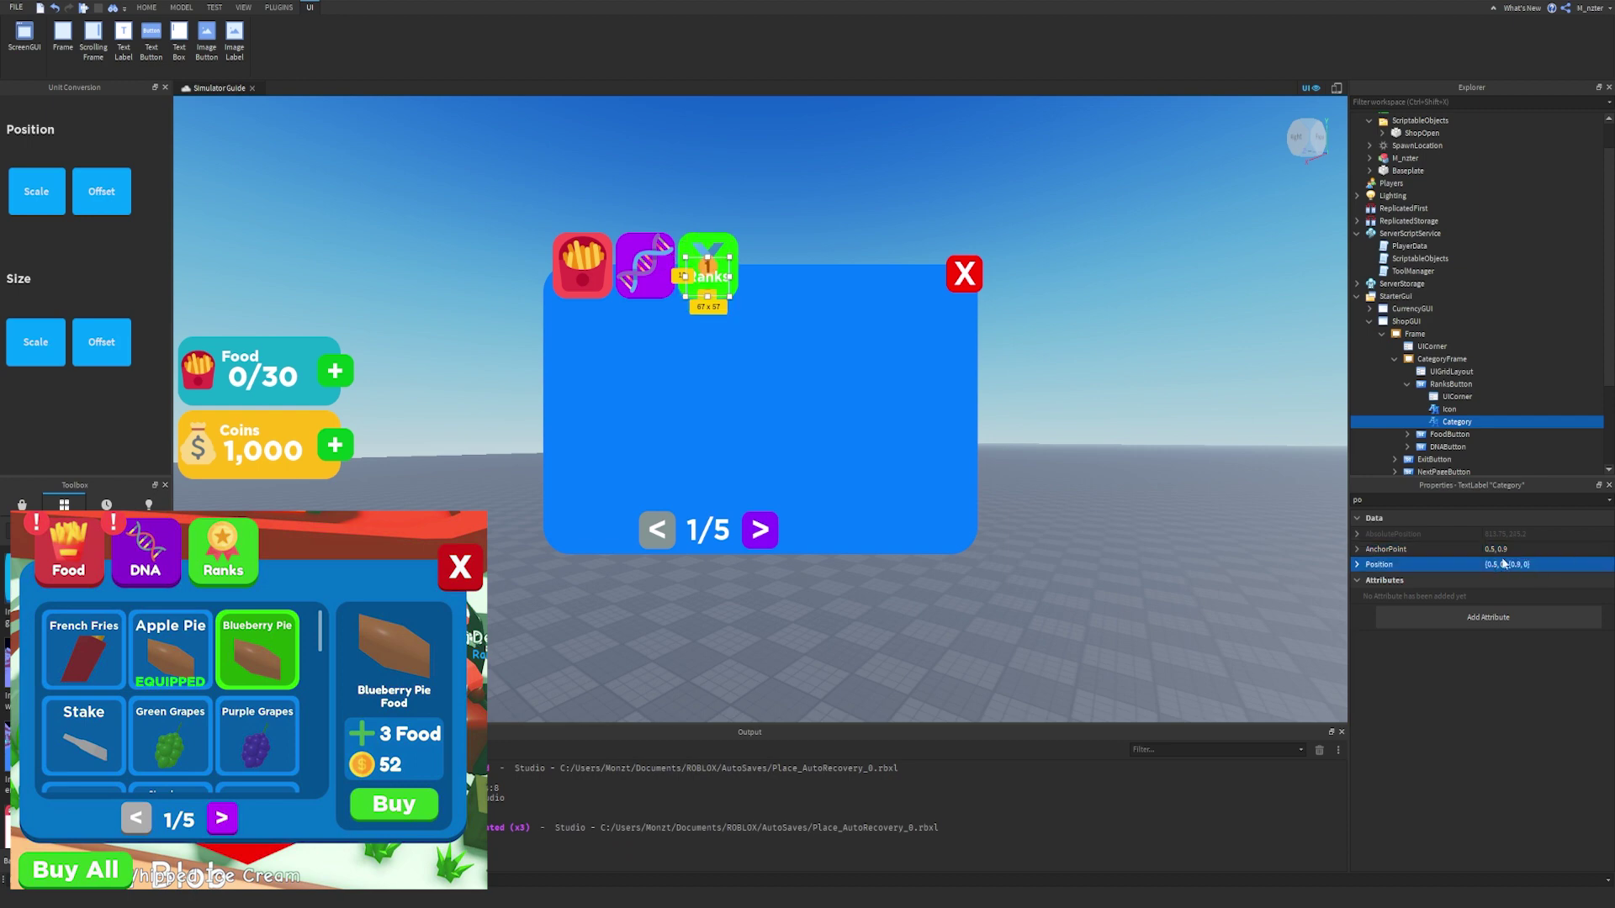
Shrink the Category label's height to a strip below the medal icon and preview the shop in the phone emulator.
left_click_drag(707, 258, 707, 282)
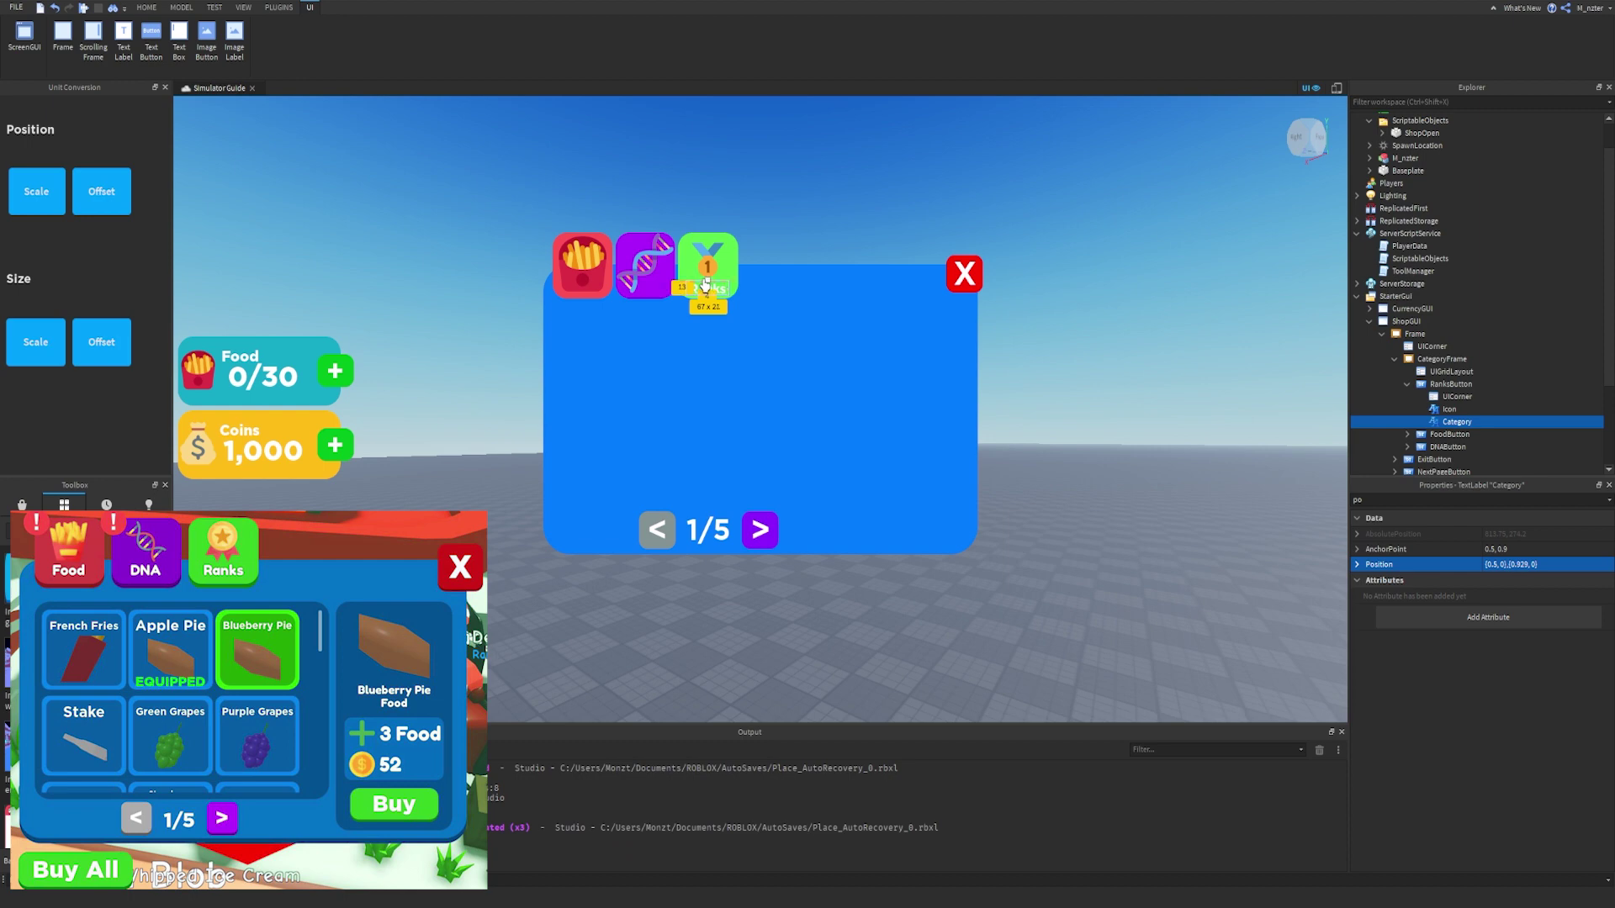
left_click(823, 239)
left_click(1338, 88)
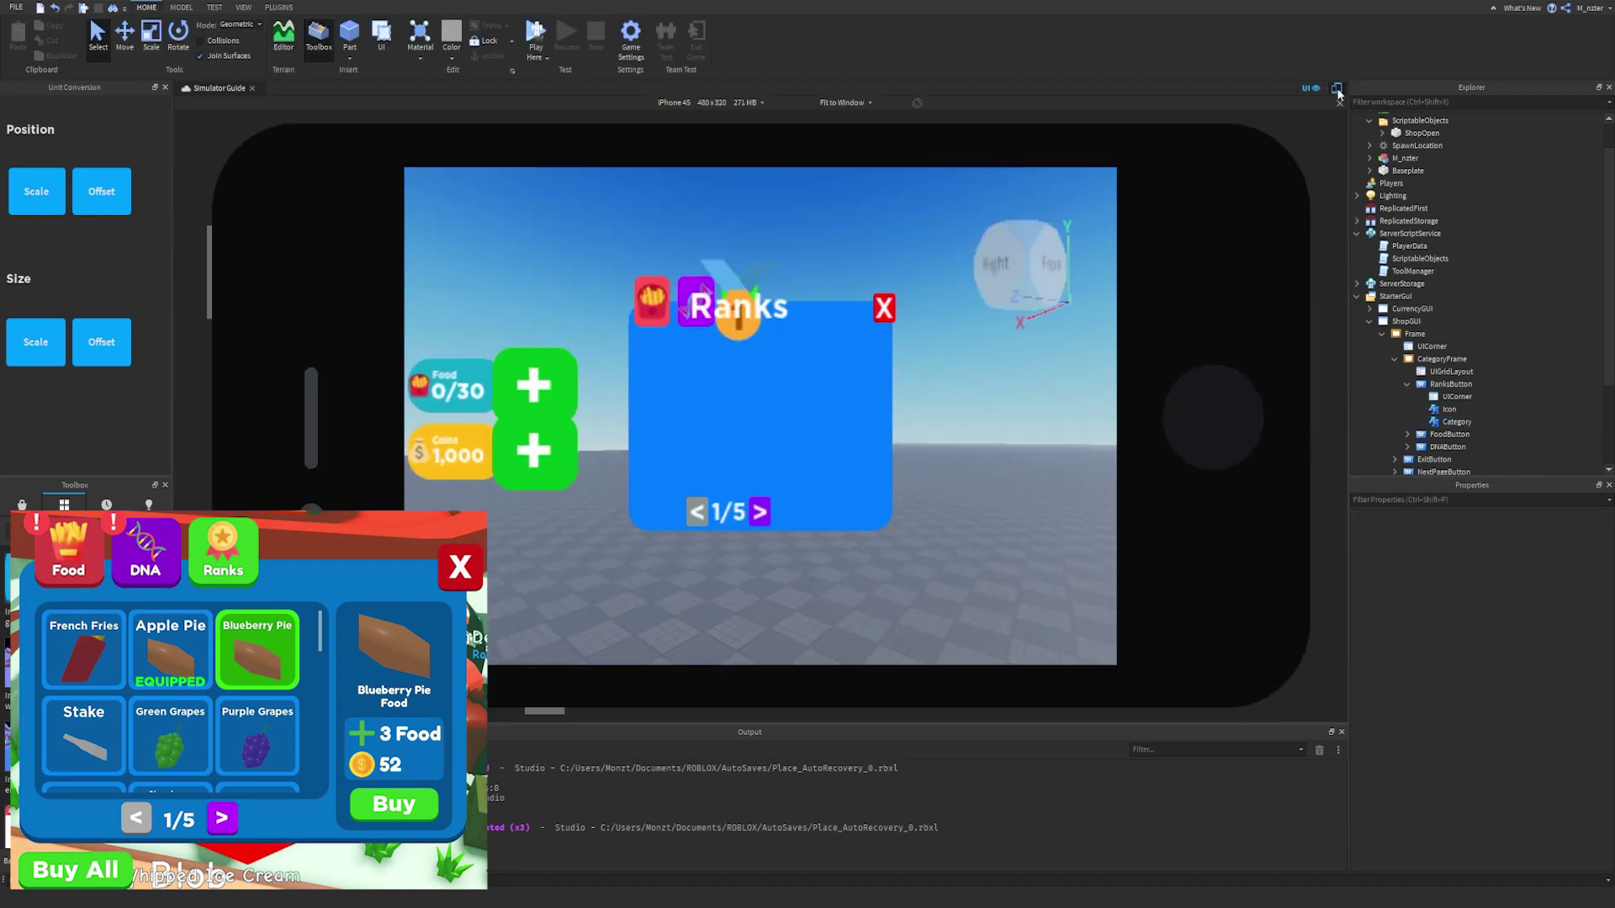
left_click(1337, 88)
Convert the sizes of RanksButton's Icon and Category labels to Scale and check them in the iPhone 4S emulator.
left_click(1449, 409)
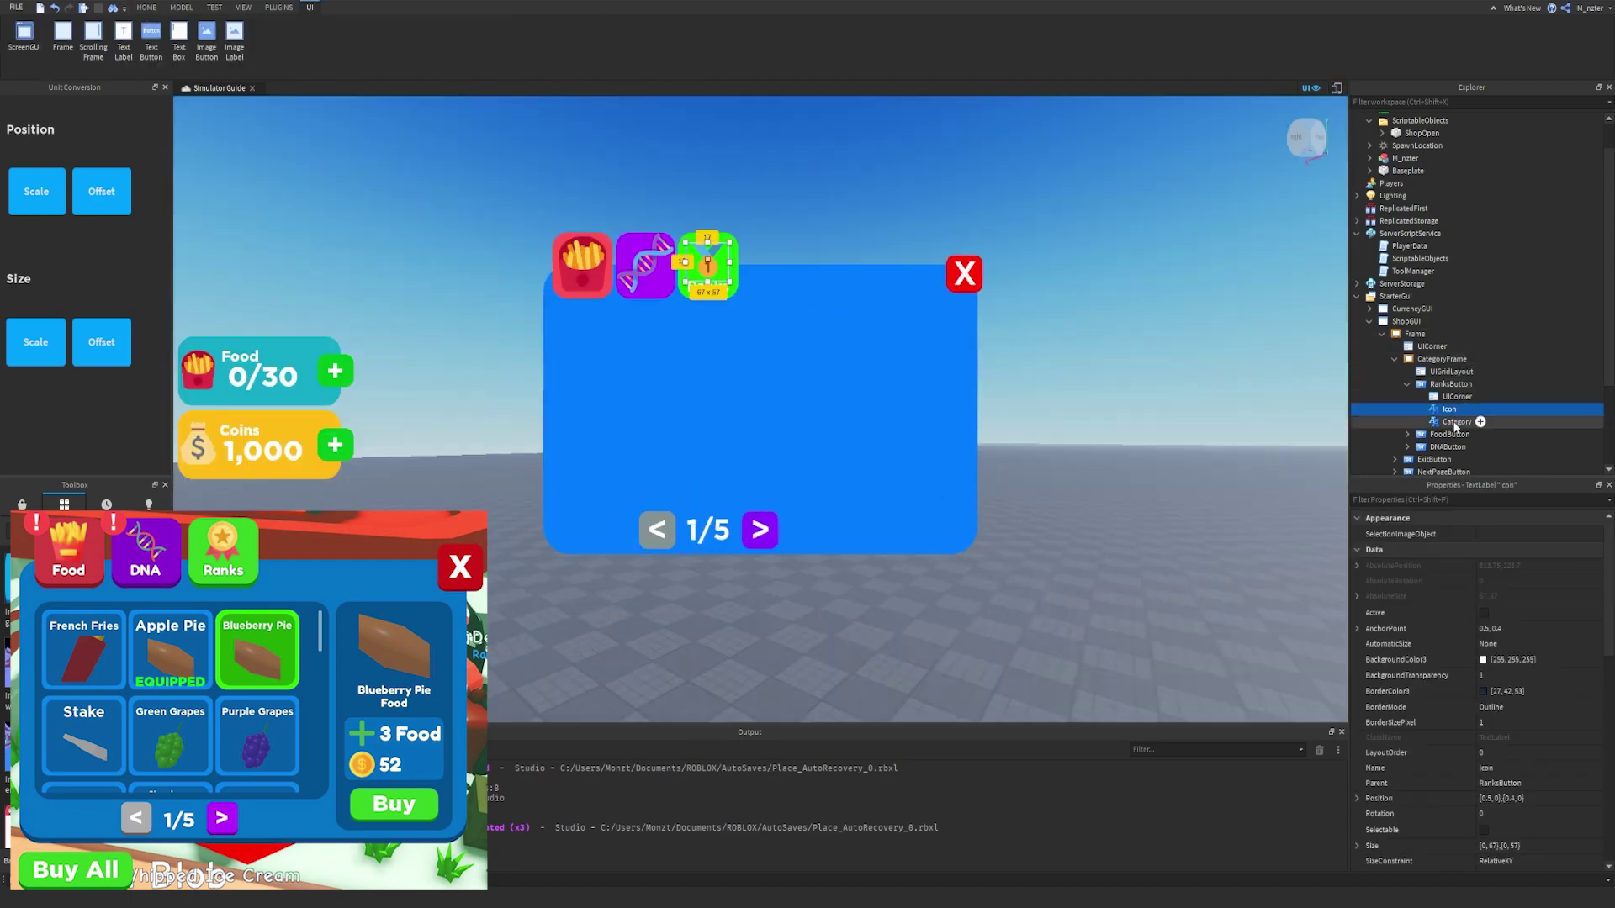
left_click(1457, 421, "ctrl")
left_click(1337, 88)
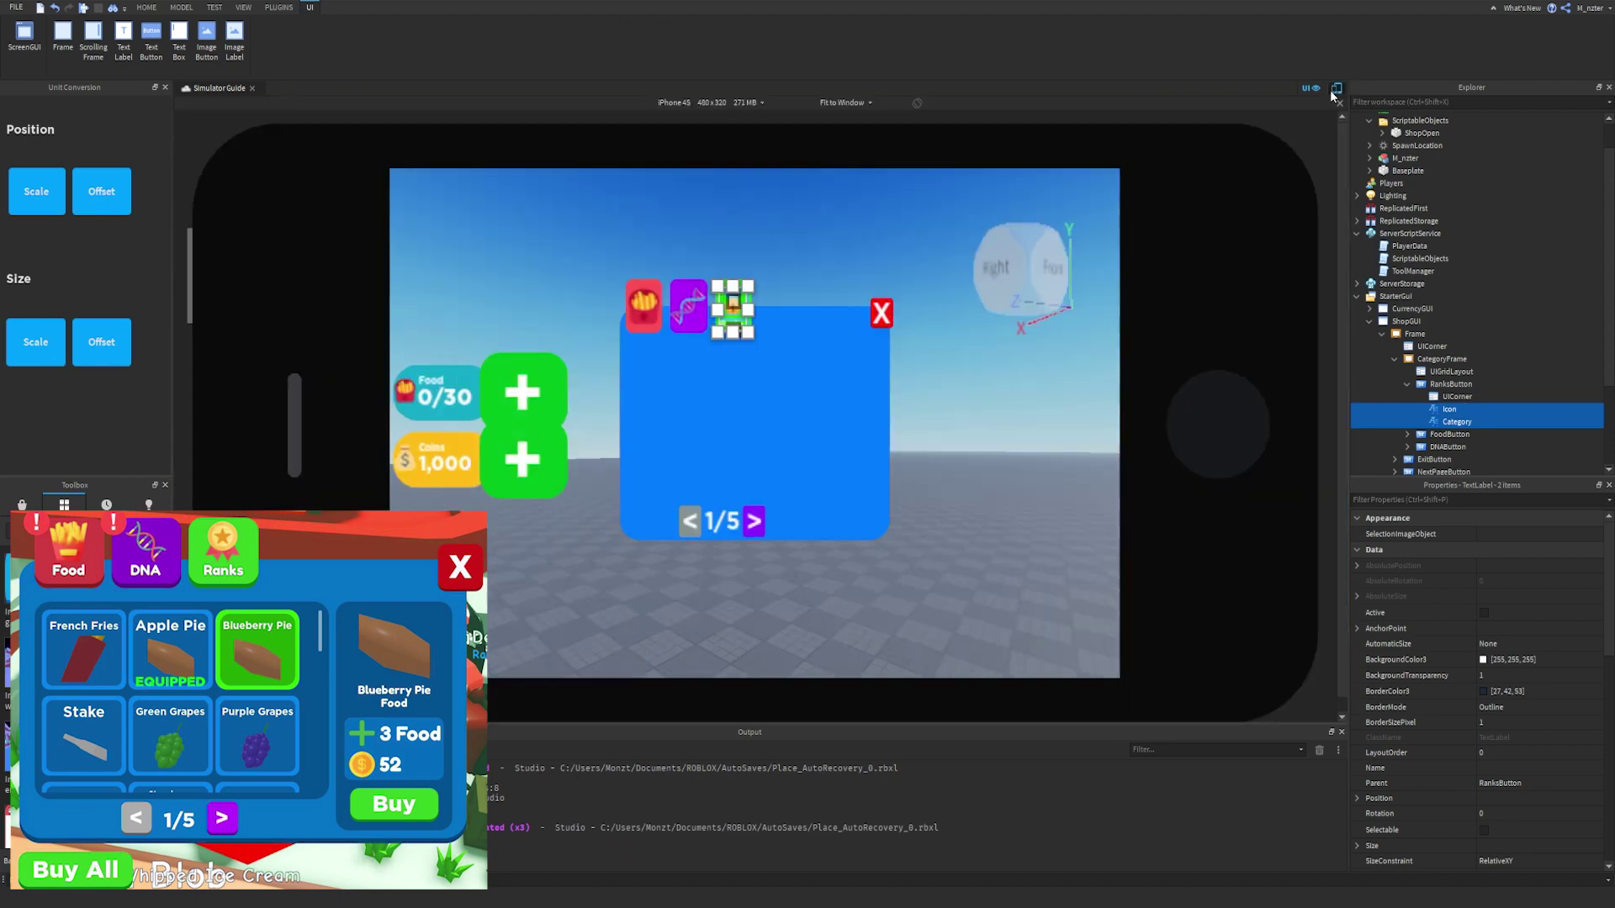
left_click(1330, 197)
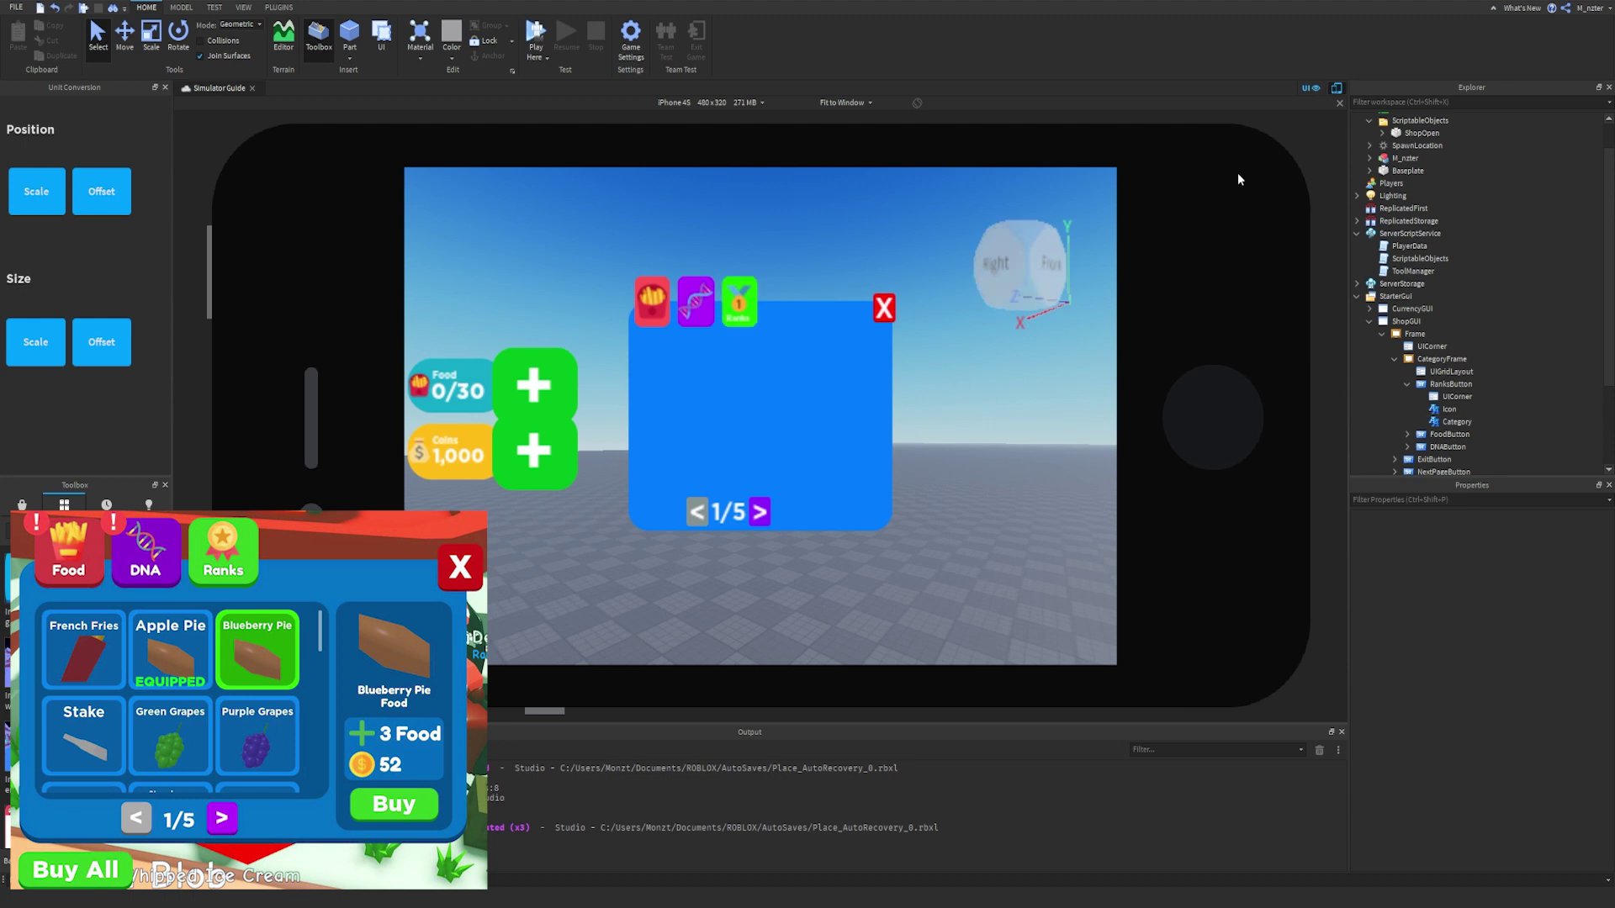
left_click(1339, 94)
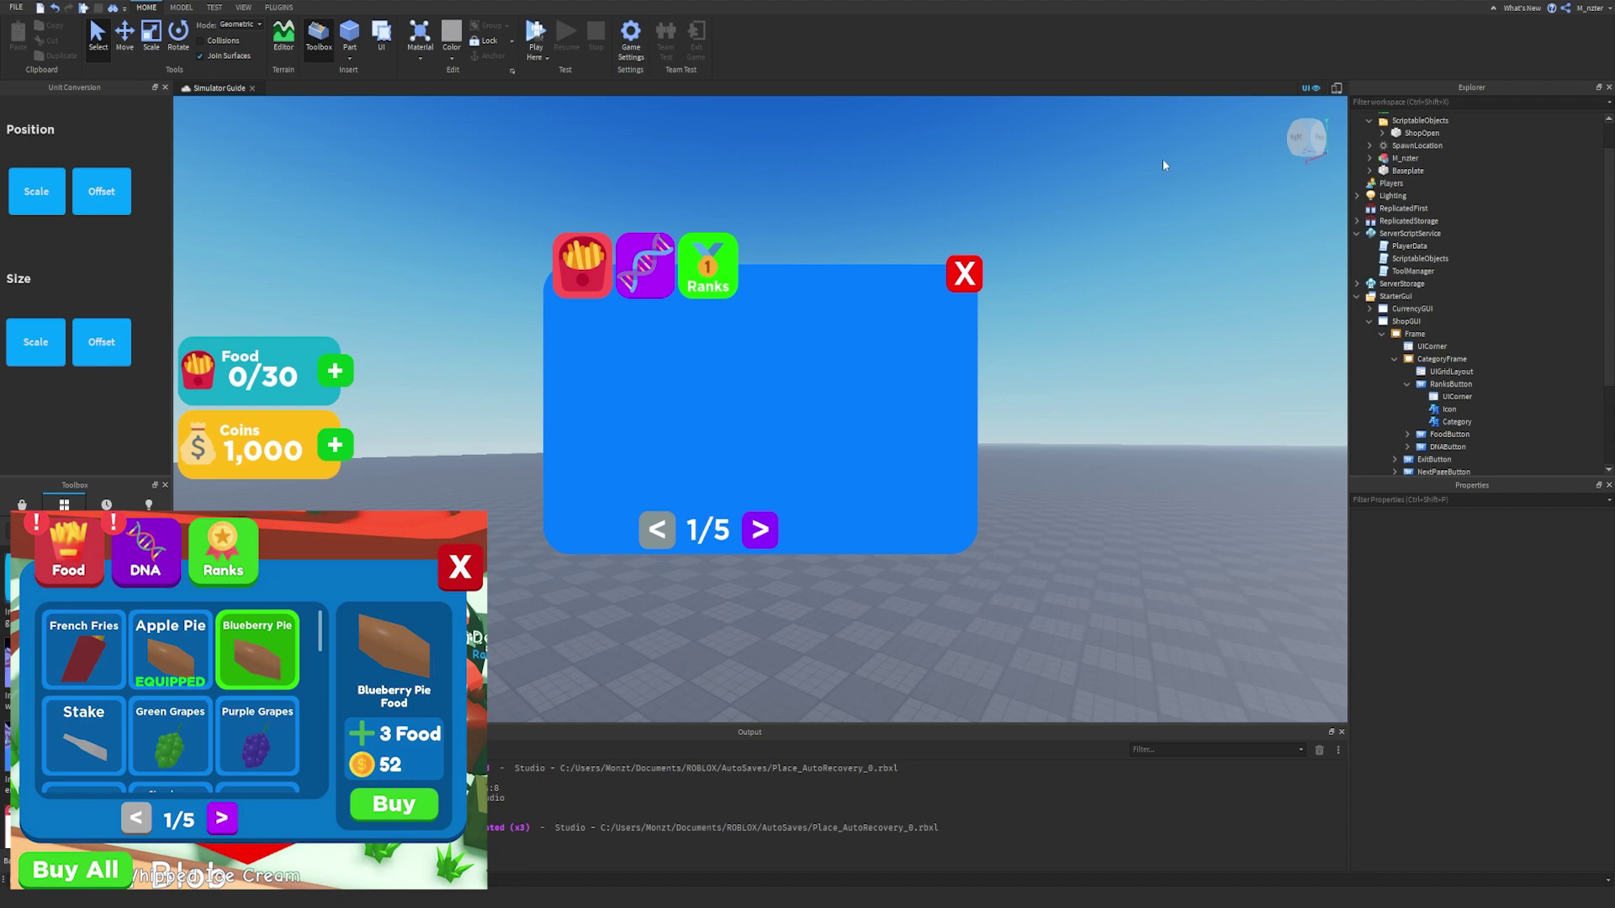
Clear the fries emoji from FoodButton's Text property.
scroll(1464, 408, "down", 1)
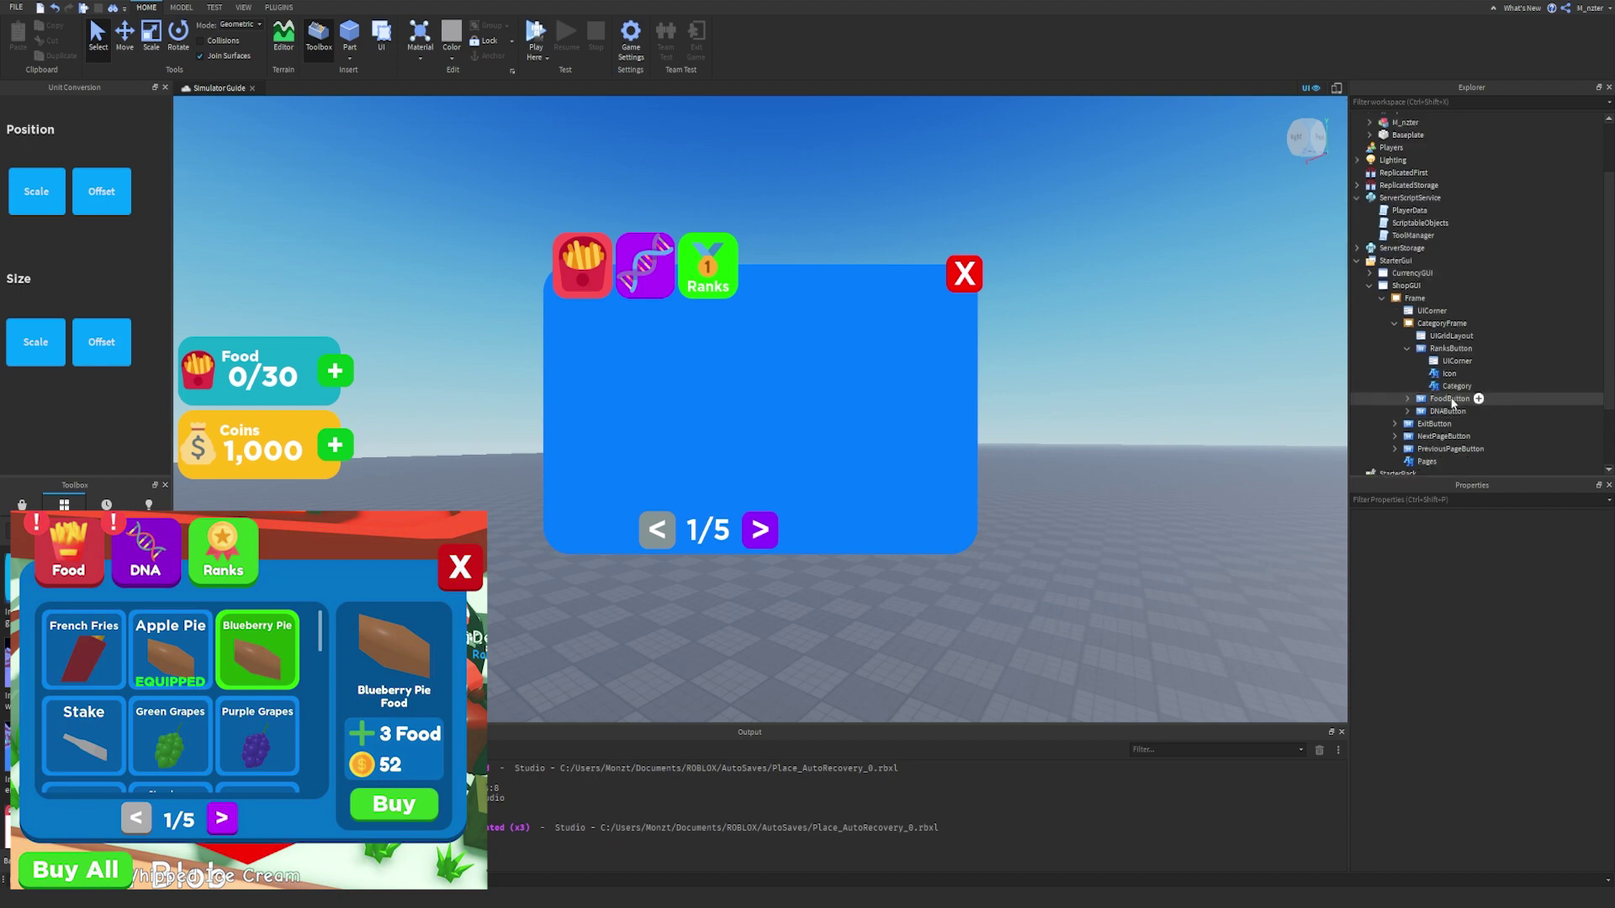
left_click(1453, 400)
left_click(1472, 500)
type("text")
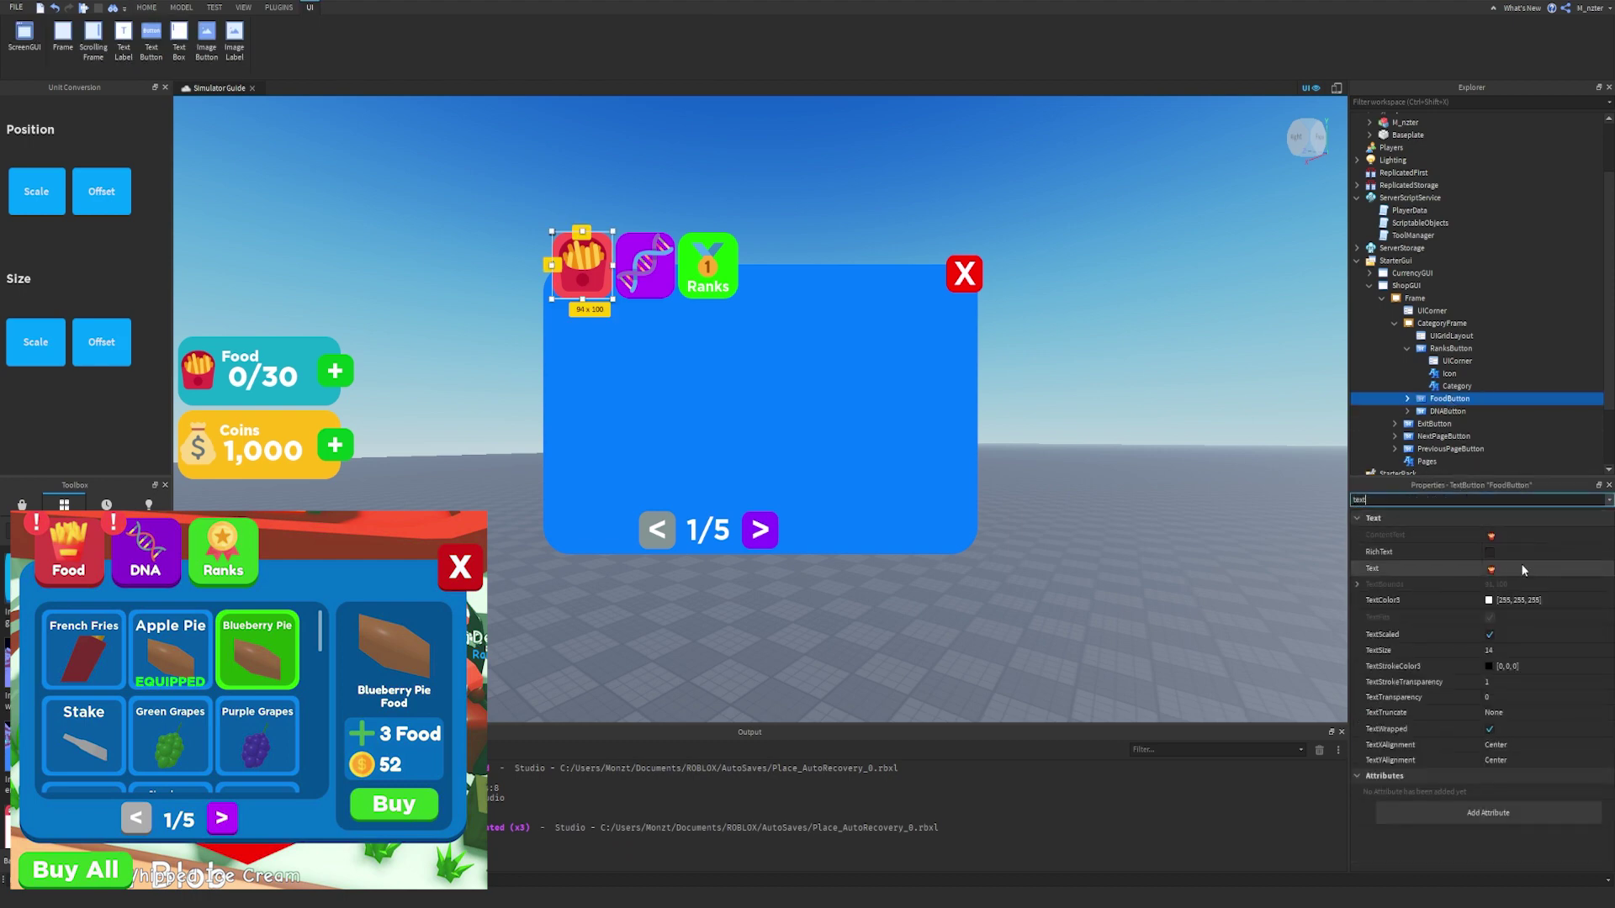
left_click(1522, 570)
key("BackSpace")
key("Return")
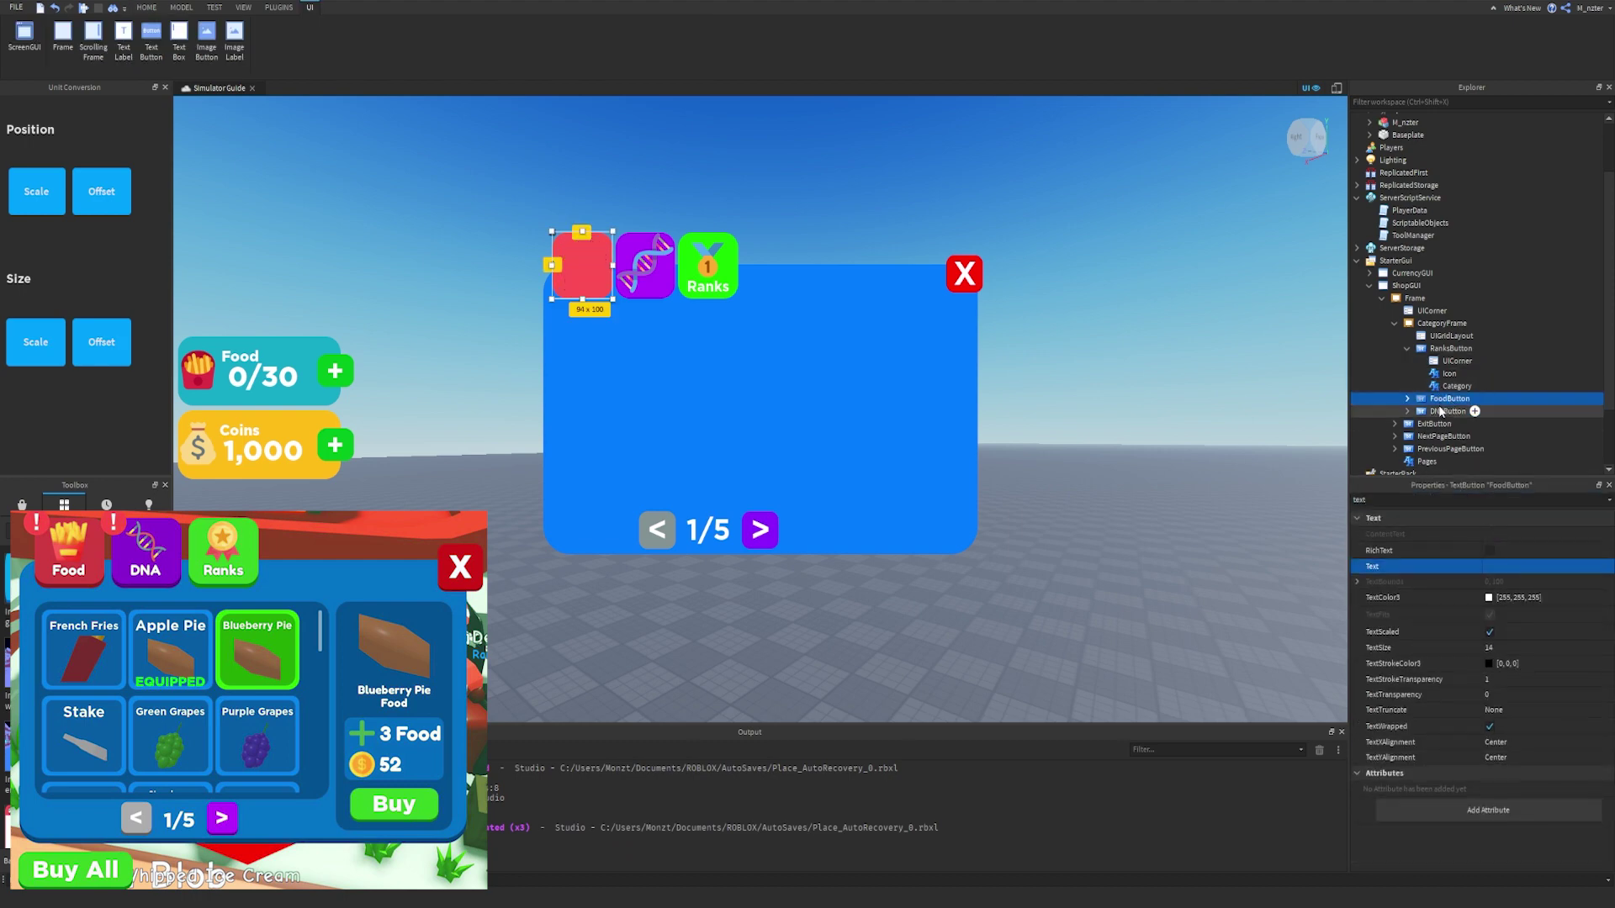
Clear the DNA emoji from DNAButton's Text property.
left_click(1441, 412)
left_click(1516, 569)
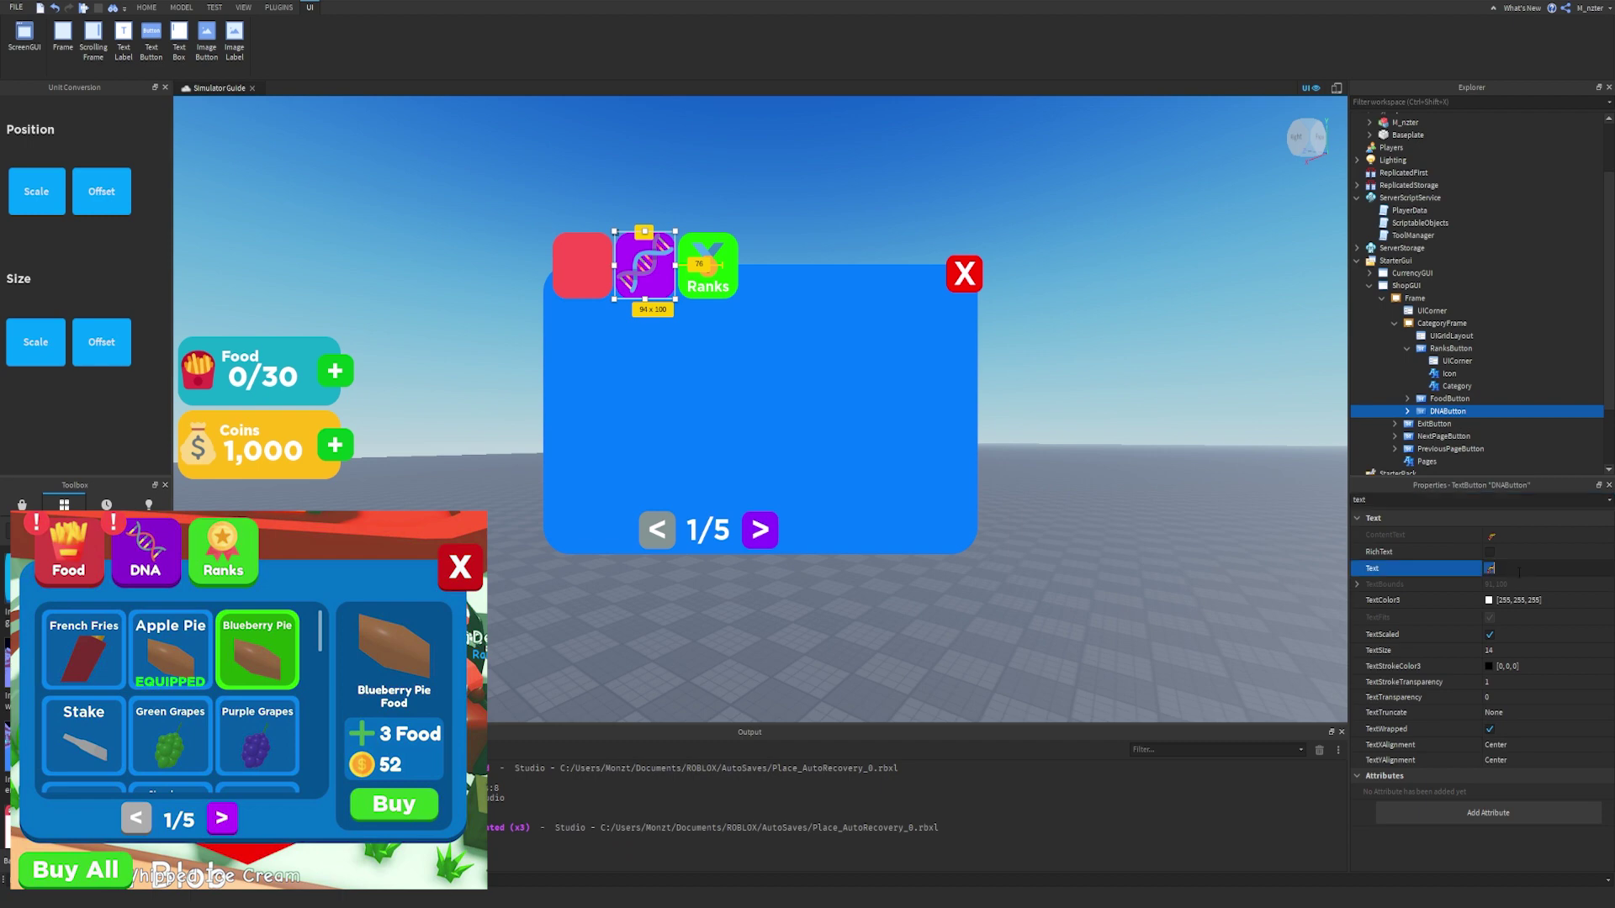
key("BackSpace")
key("Return")
Place copies of RanksButton's Icon and Category labels inside both FoodButton and DNAButton.
left_click(1449, 373)
left_click(1455, 385, "shift")
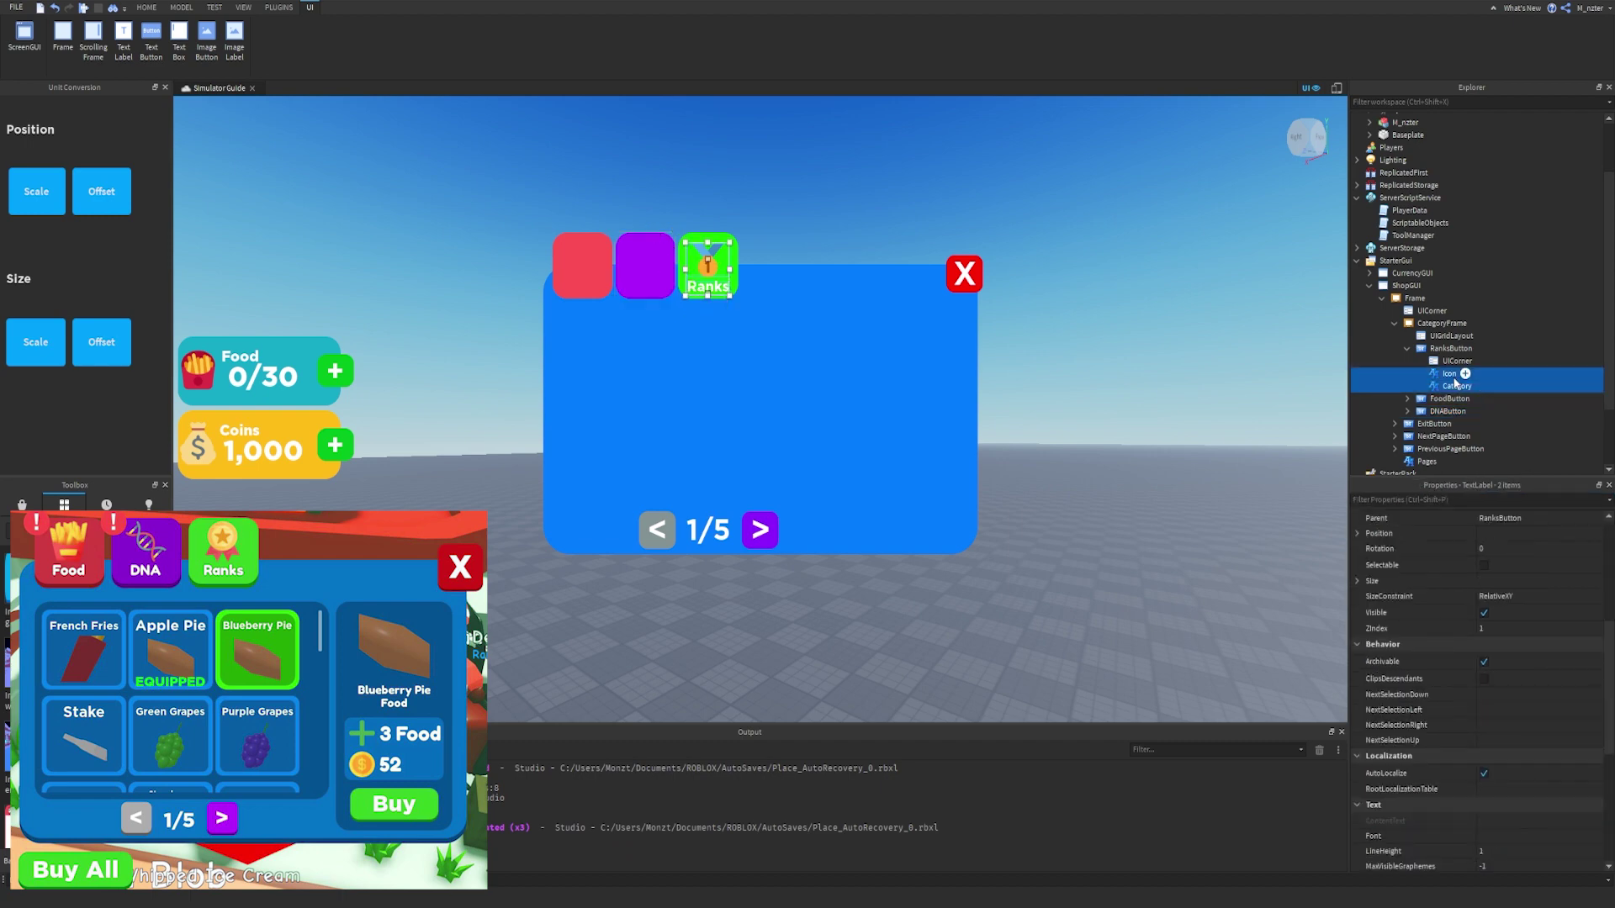
key("ctrl+d")
left_click_drag(1452, 410, 1454, 426)
scroll(1453, 407, "down", 2)
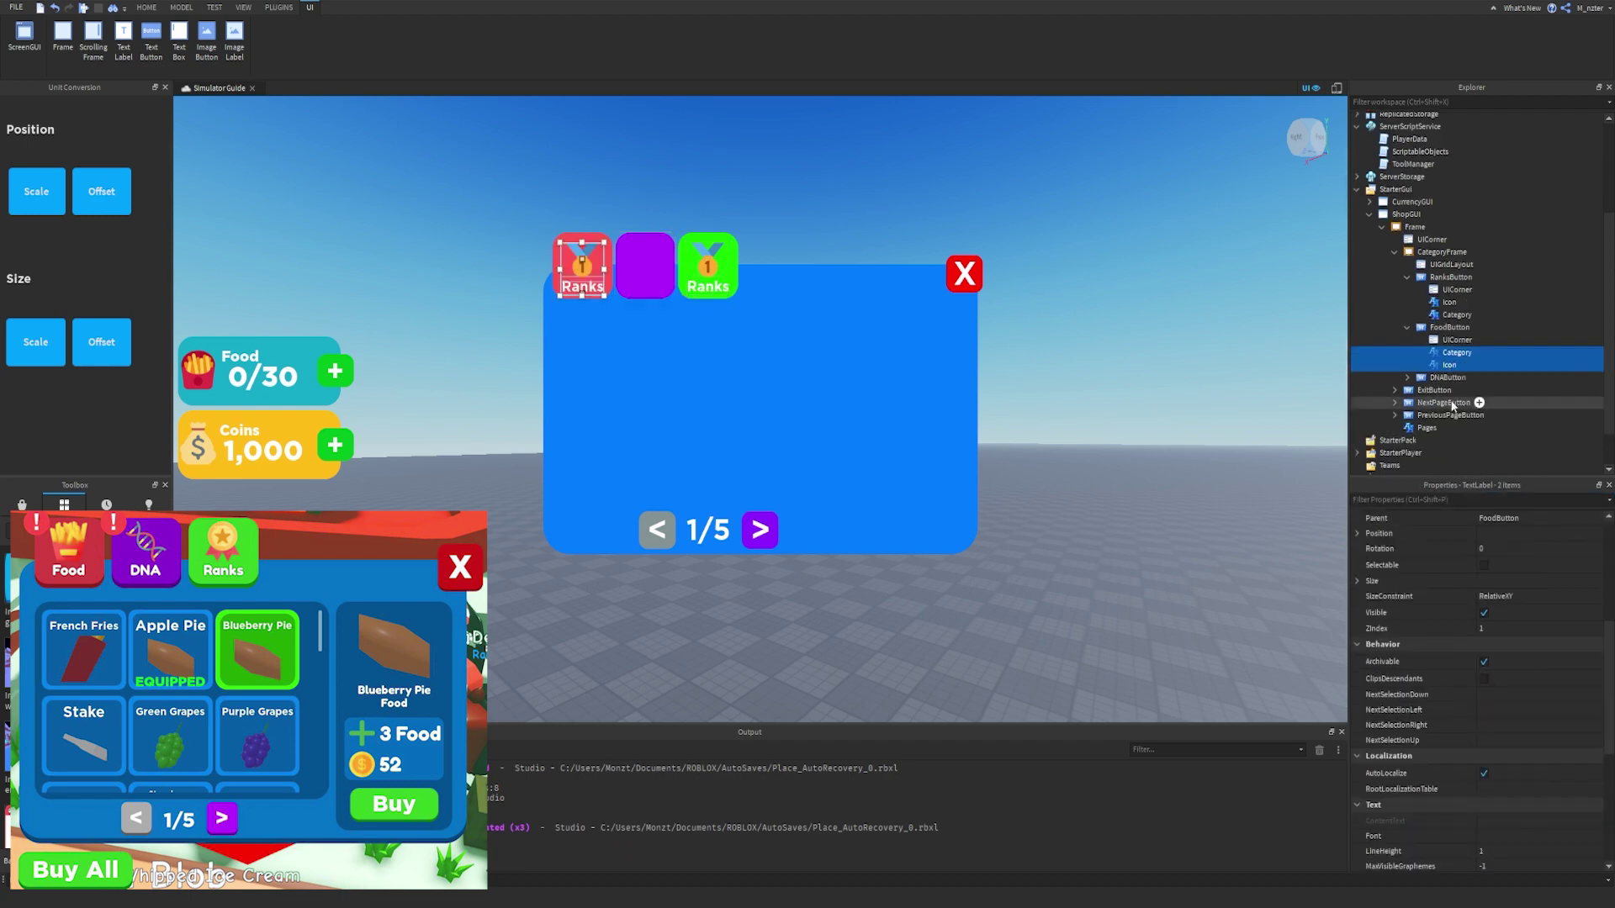
scroll(1452, 407, "up", 1)
key("ctrl+v")
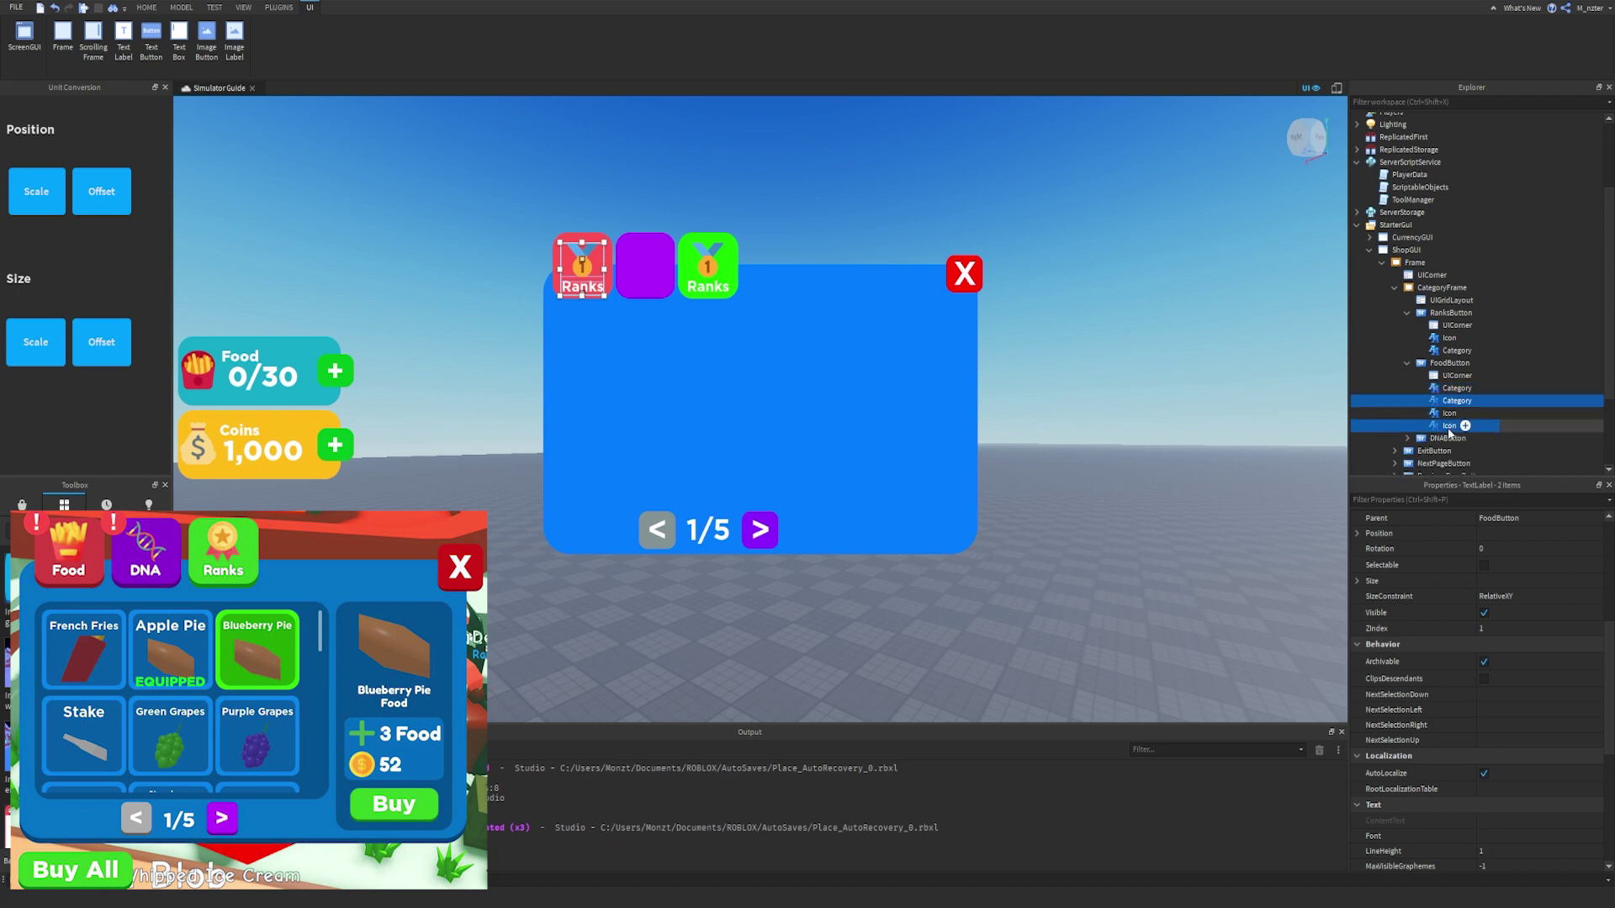
left_click_drag(1448, 430, 1447, 438)
Replace the medal in DNAButton's Icon label text with the DNA emoji.
left_click(1453, 499)
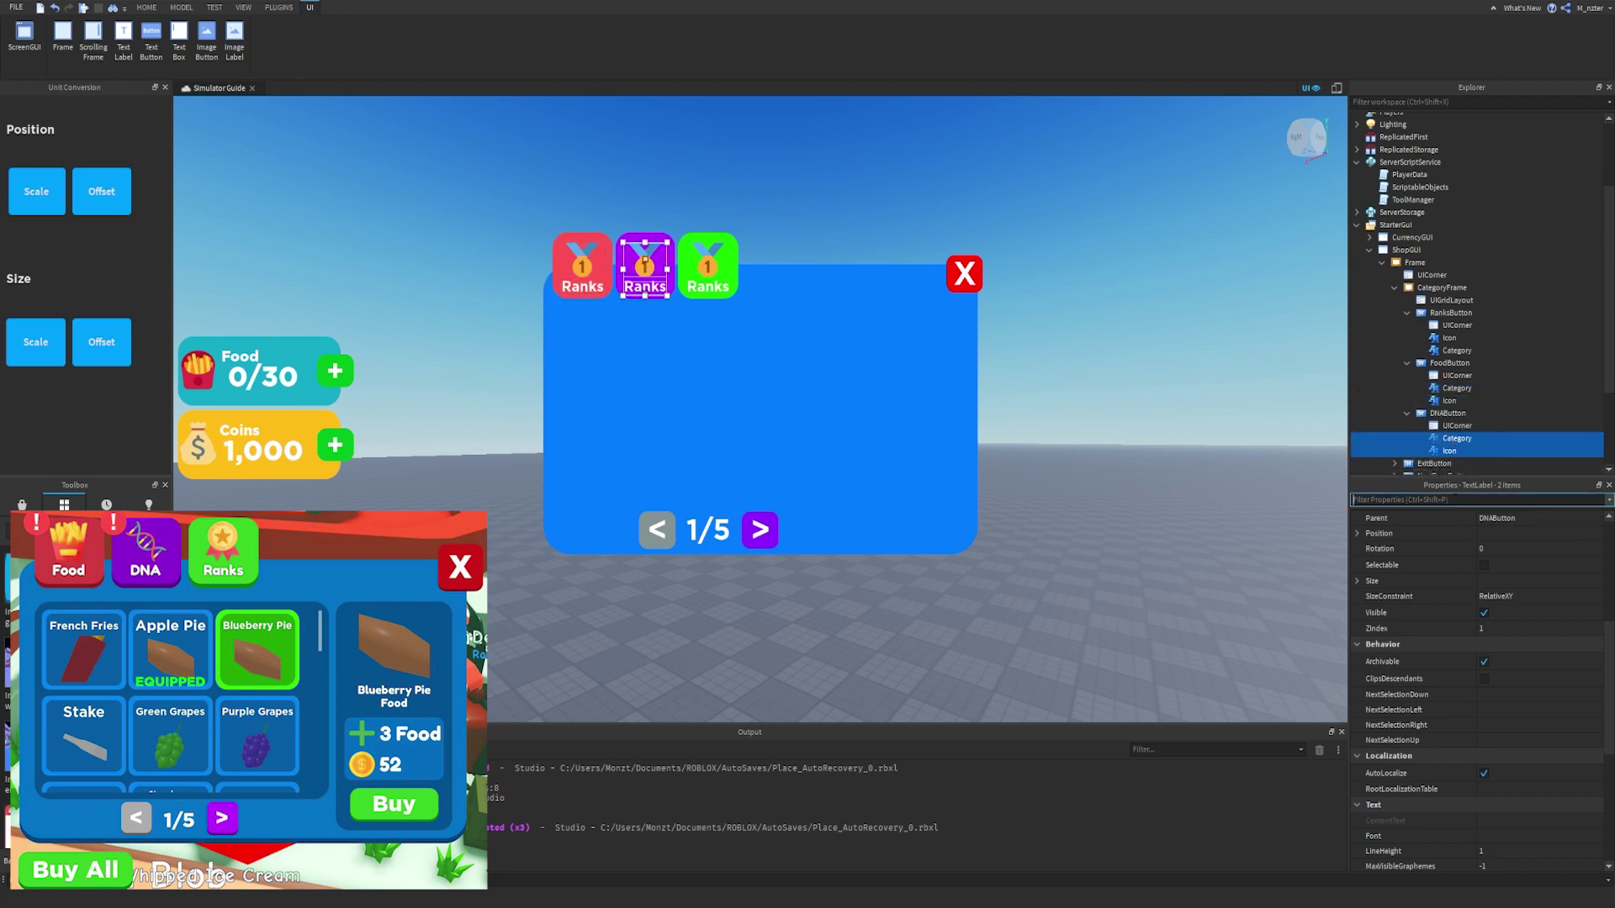
left_click(1449, 452)
type("text")
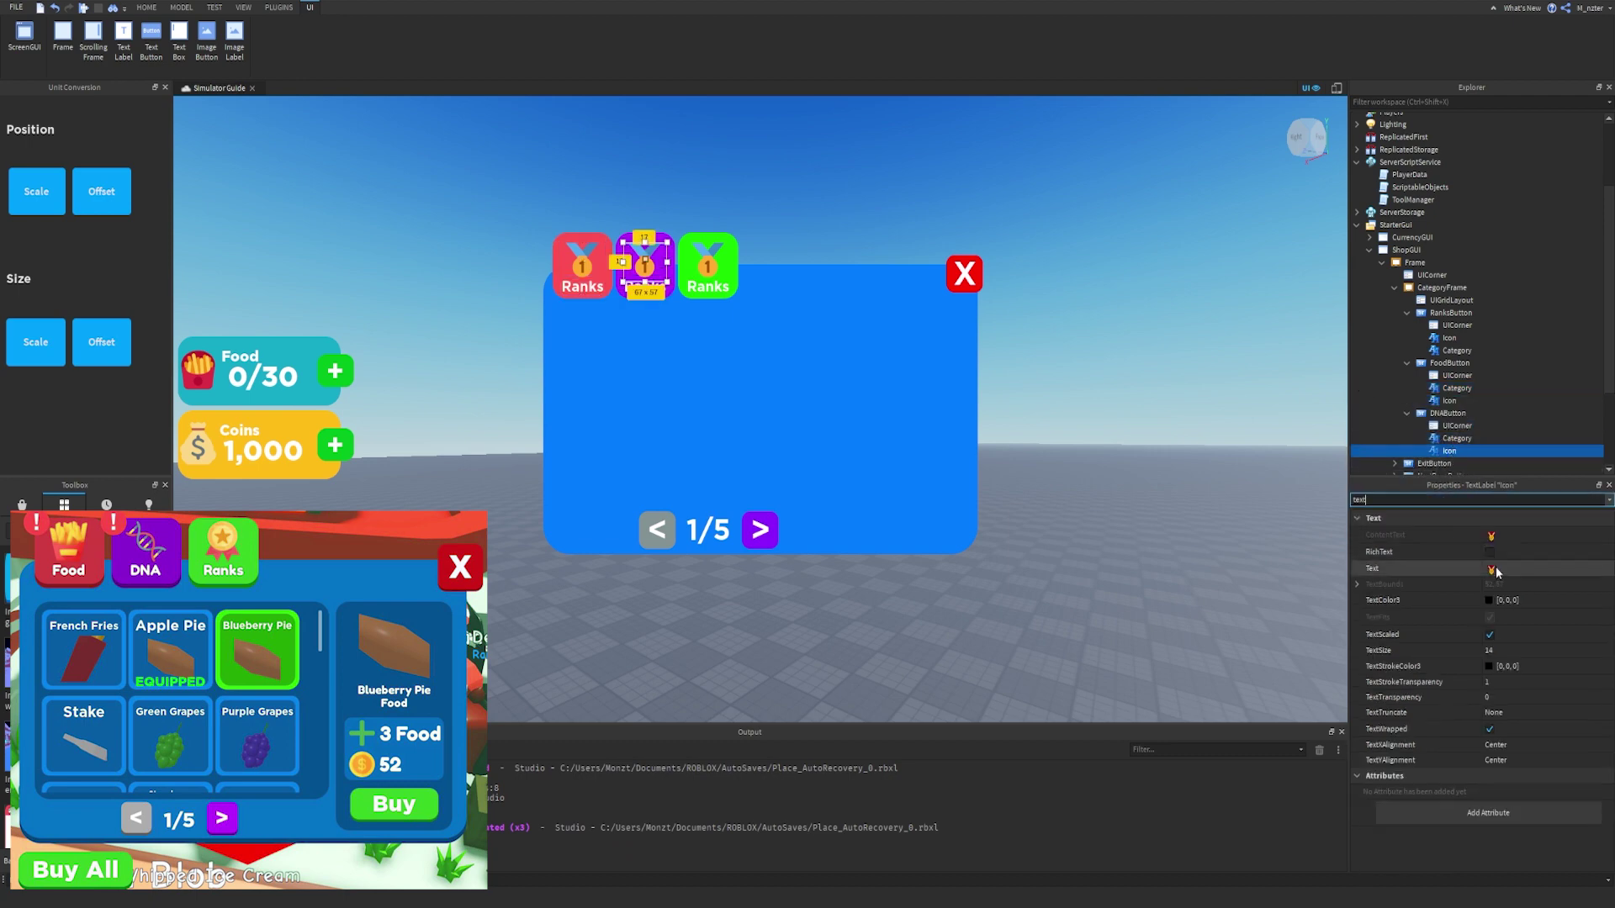
left_click(1490, 569)
key("super+period")
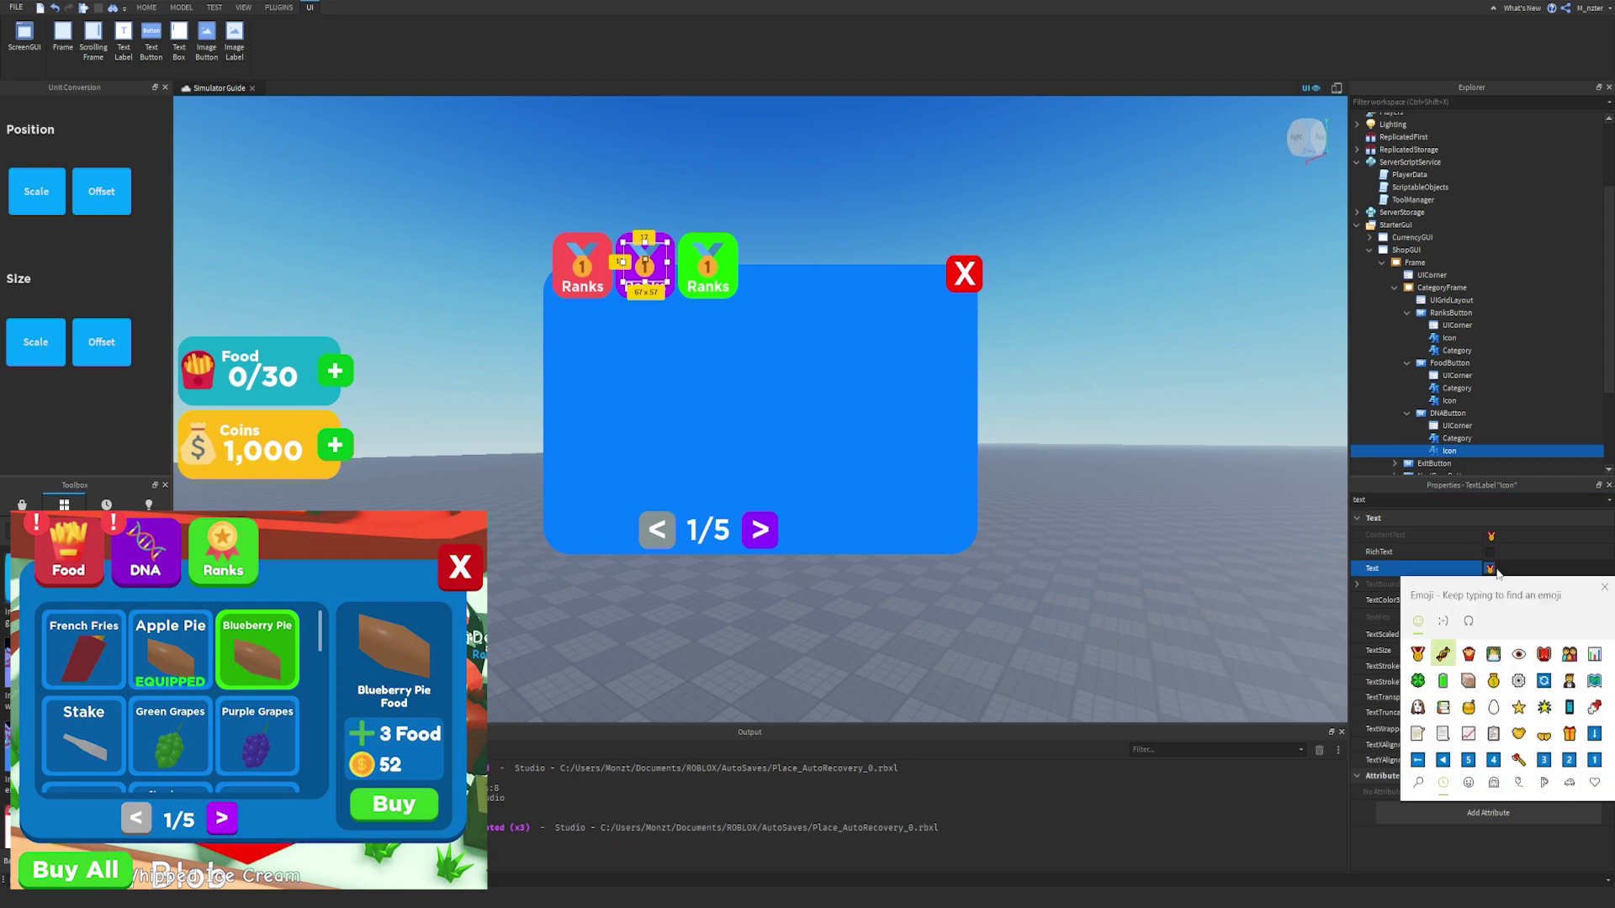
key("Return")
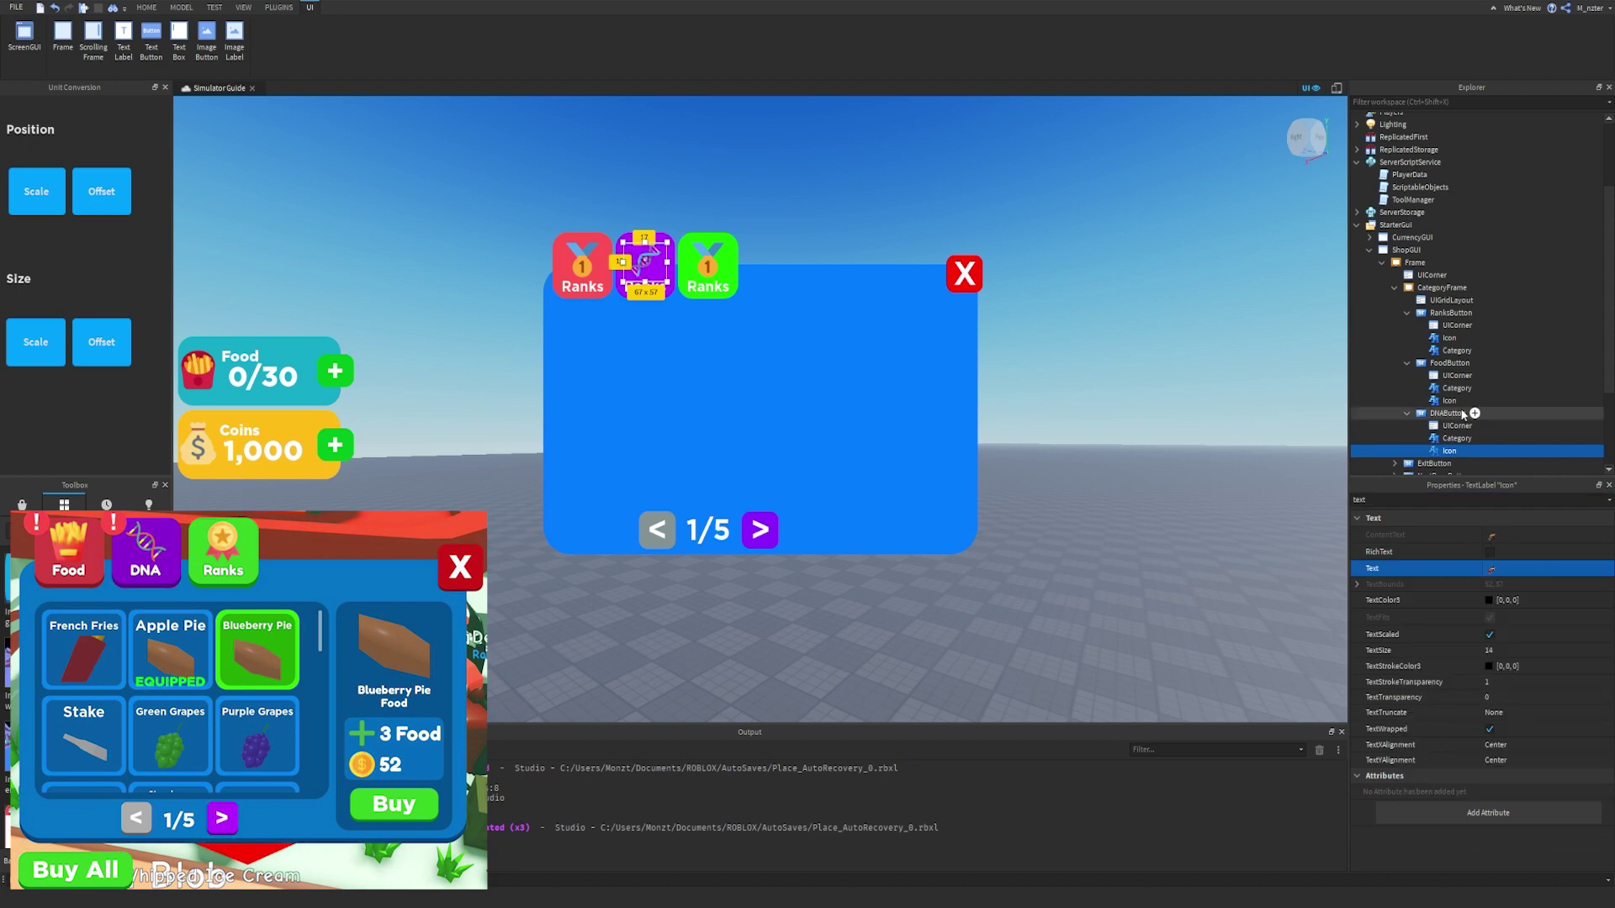
Set the Text of DNAButton's Category label to DNA and collapse DNAButton in the hierarchy.
left_click(1457, 438)
left_click(1489, 501)
key("BackSpace")
type("t")
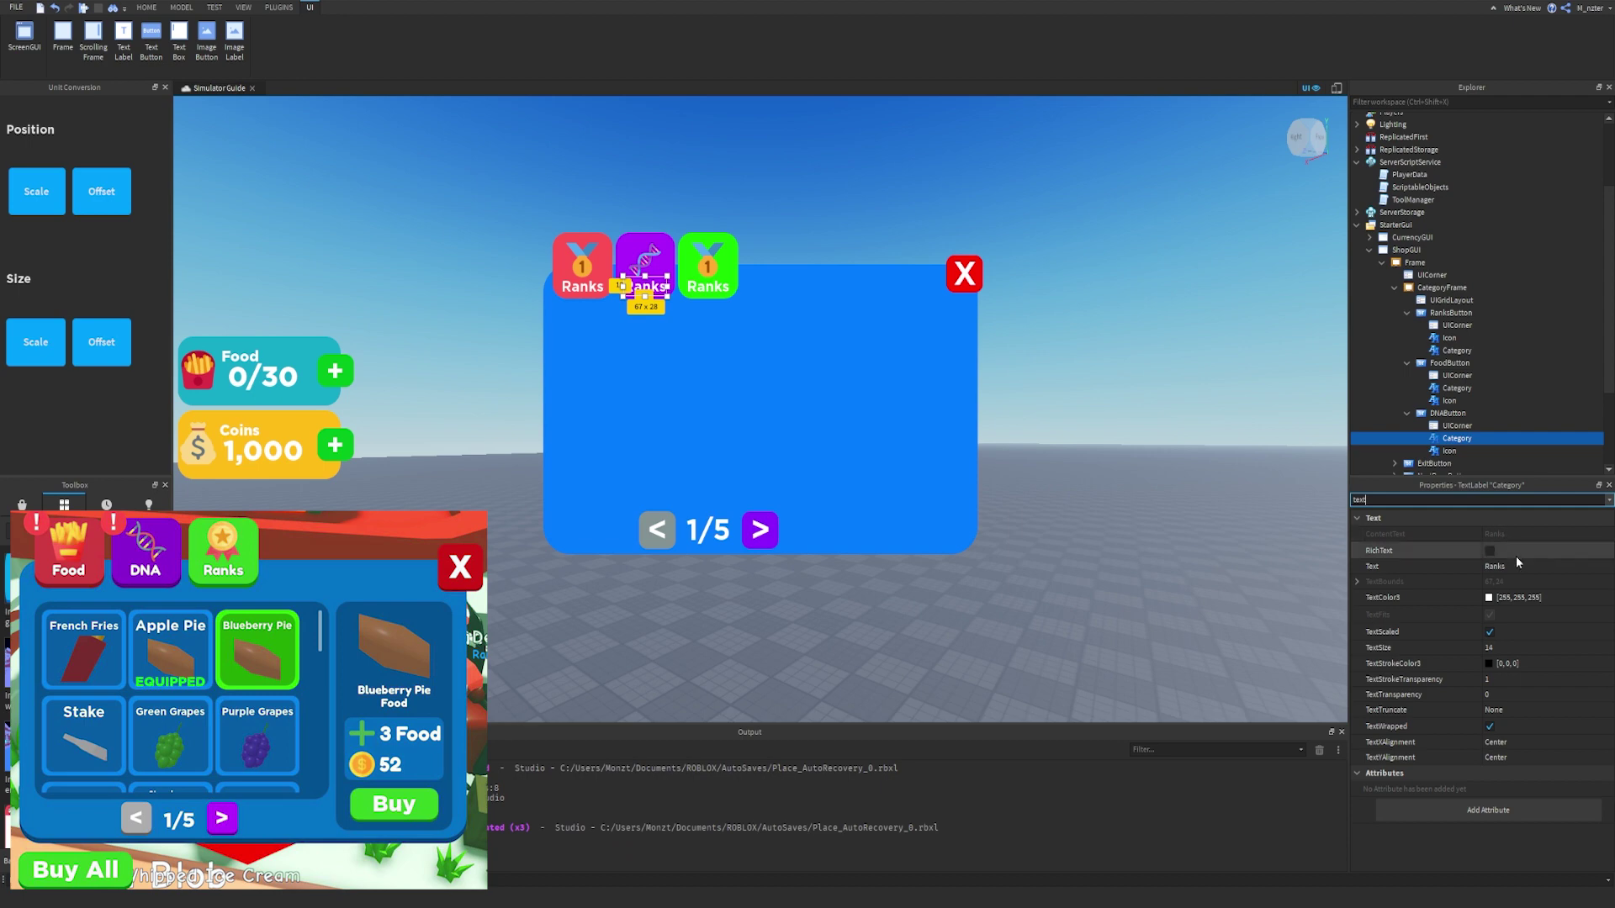
left_click(1519, 566)
type("DNA")
key("Return")
left_click(1407, 413)
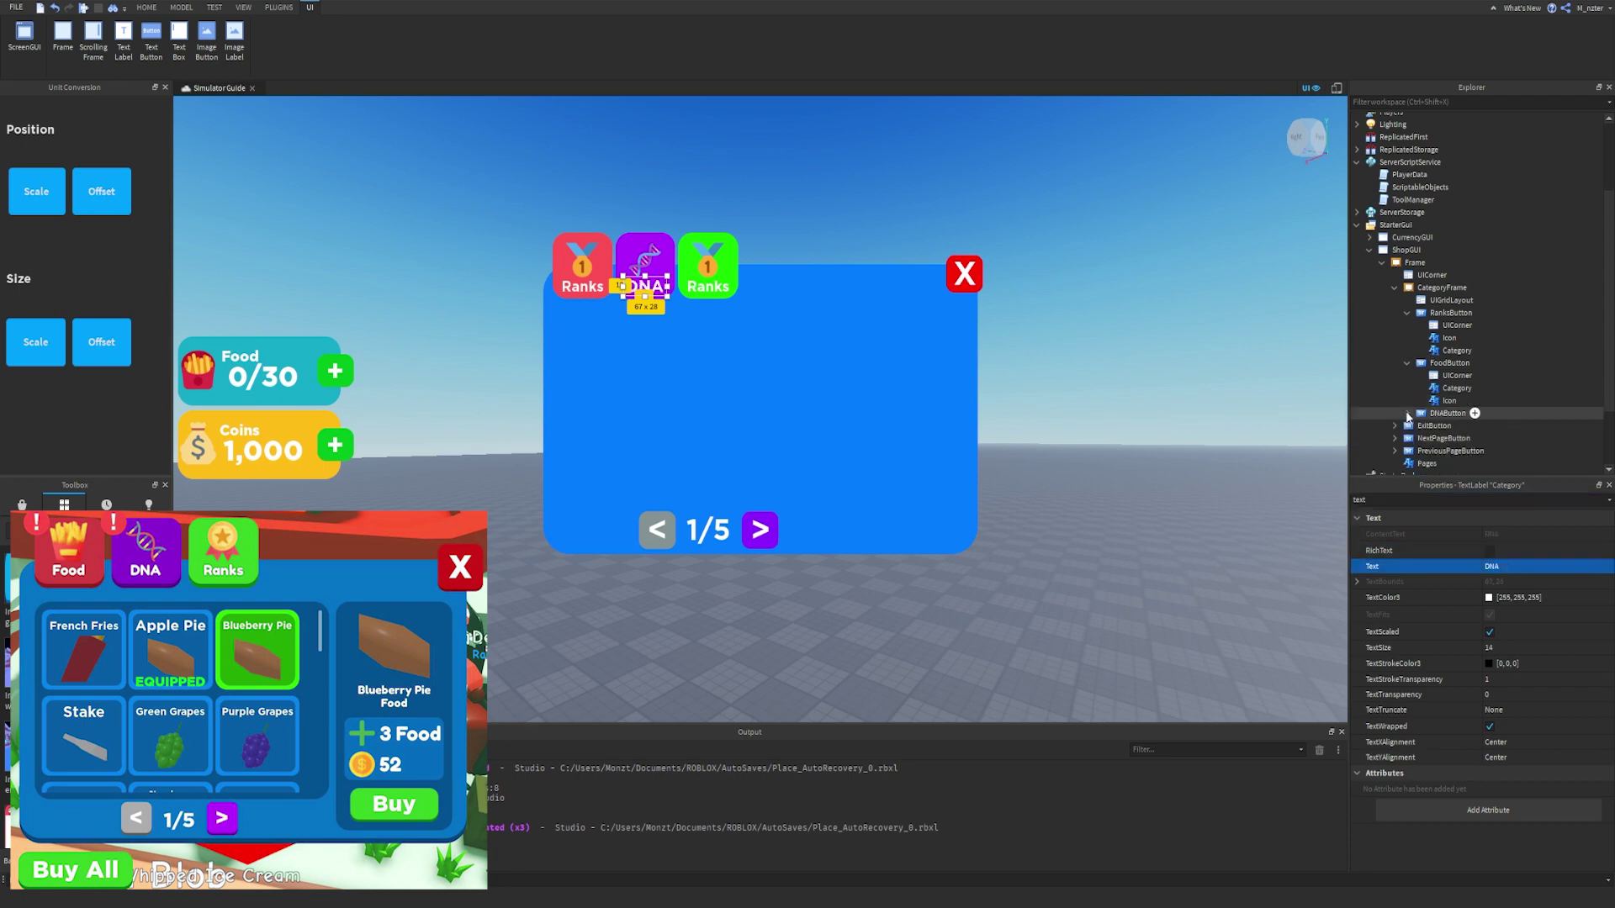
Set the Text of FoodButton's Category label to Food.
left_click(1407, 312)
left_click(1457, 350)
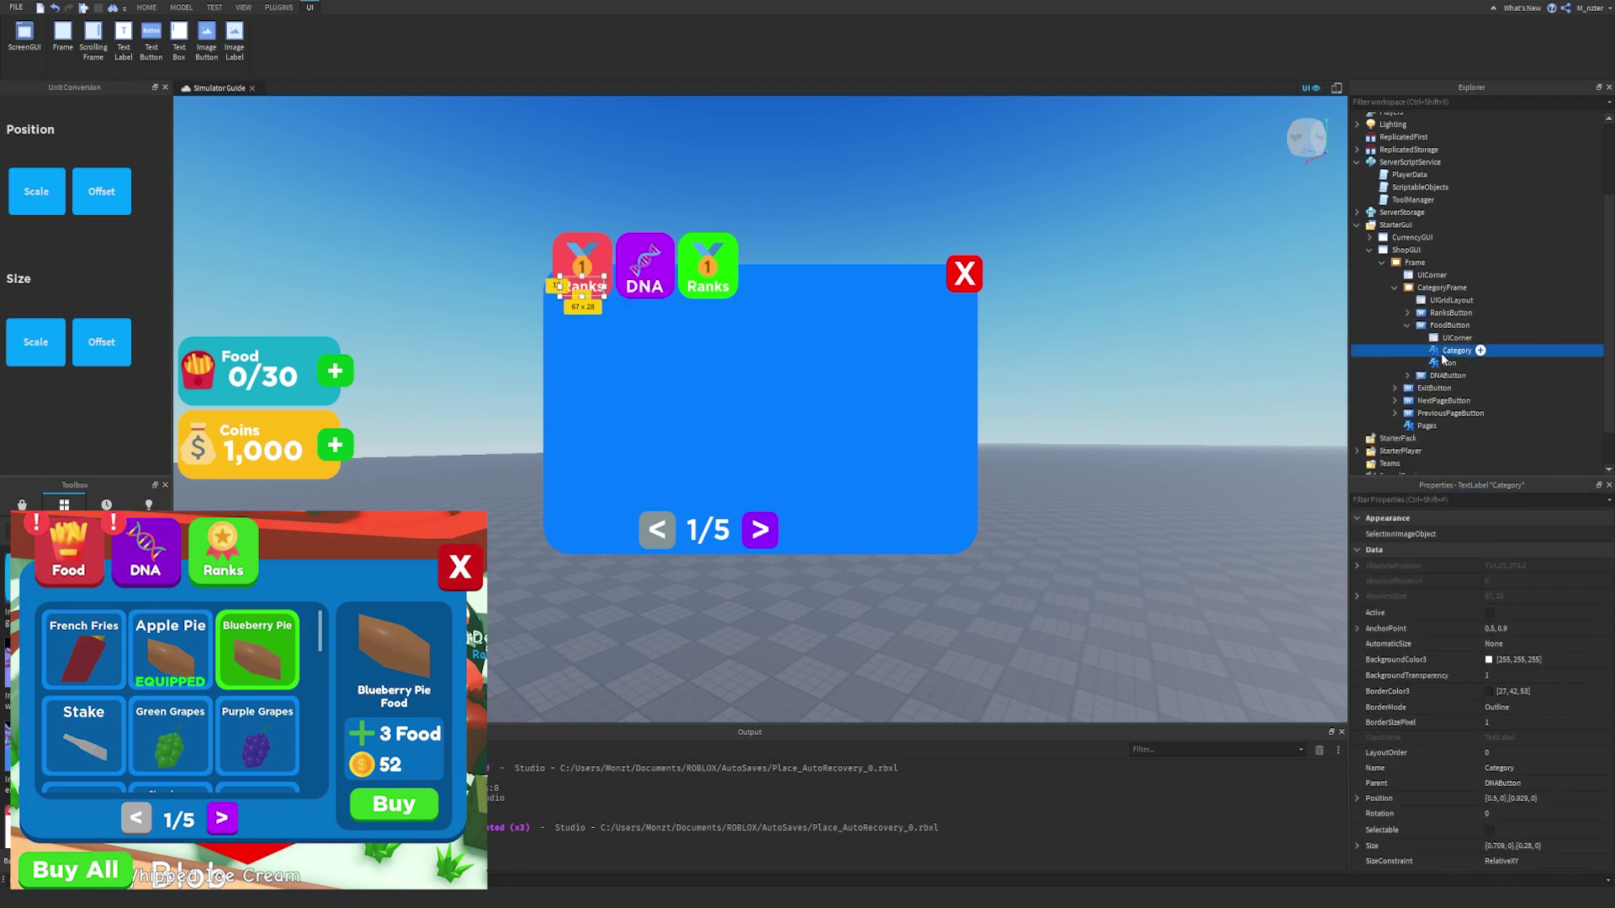
left_click(1478, 500)
type("text")
left_click(1518, 566)
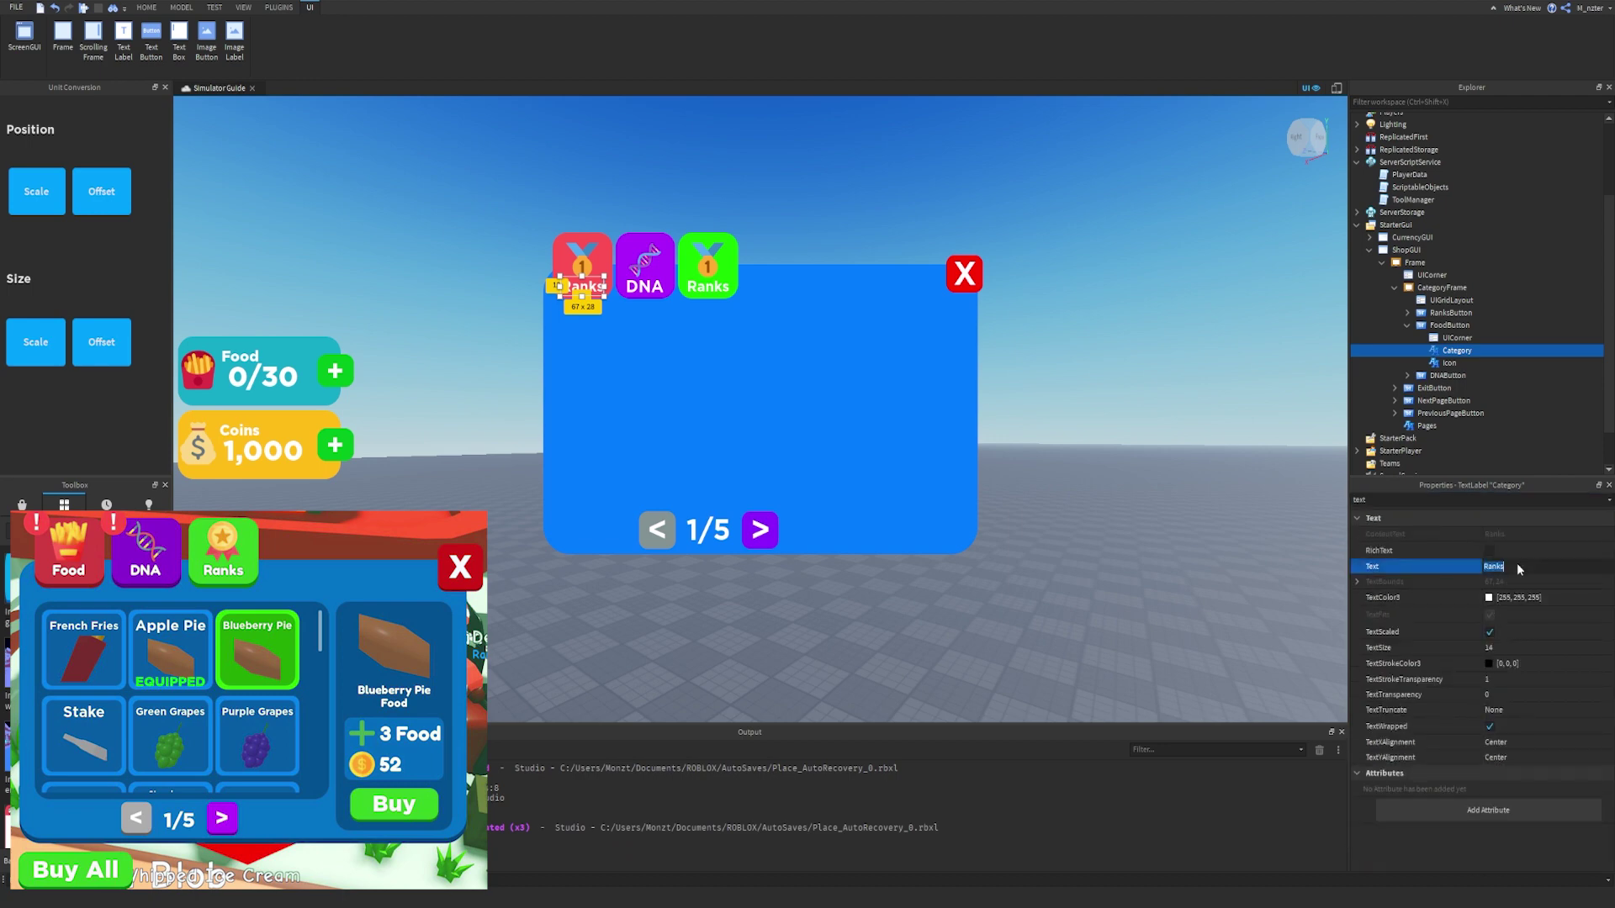
type("Food")
Replace the medal in FoodButton's Icon label text with the french fries emoji.
left_click(1450, 362)
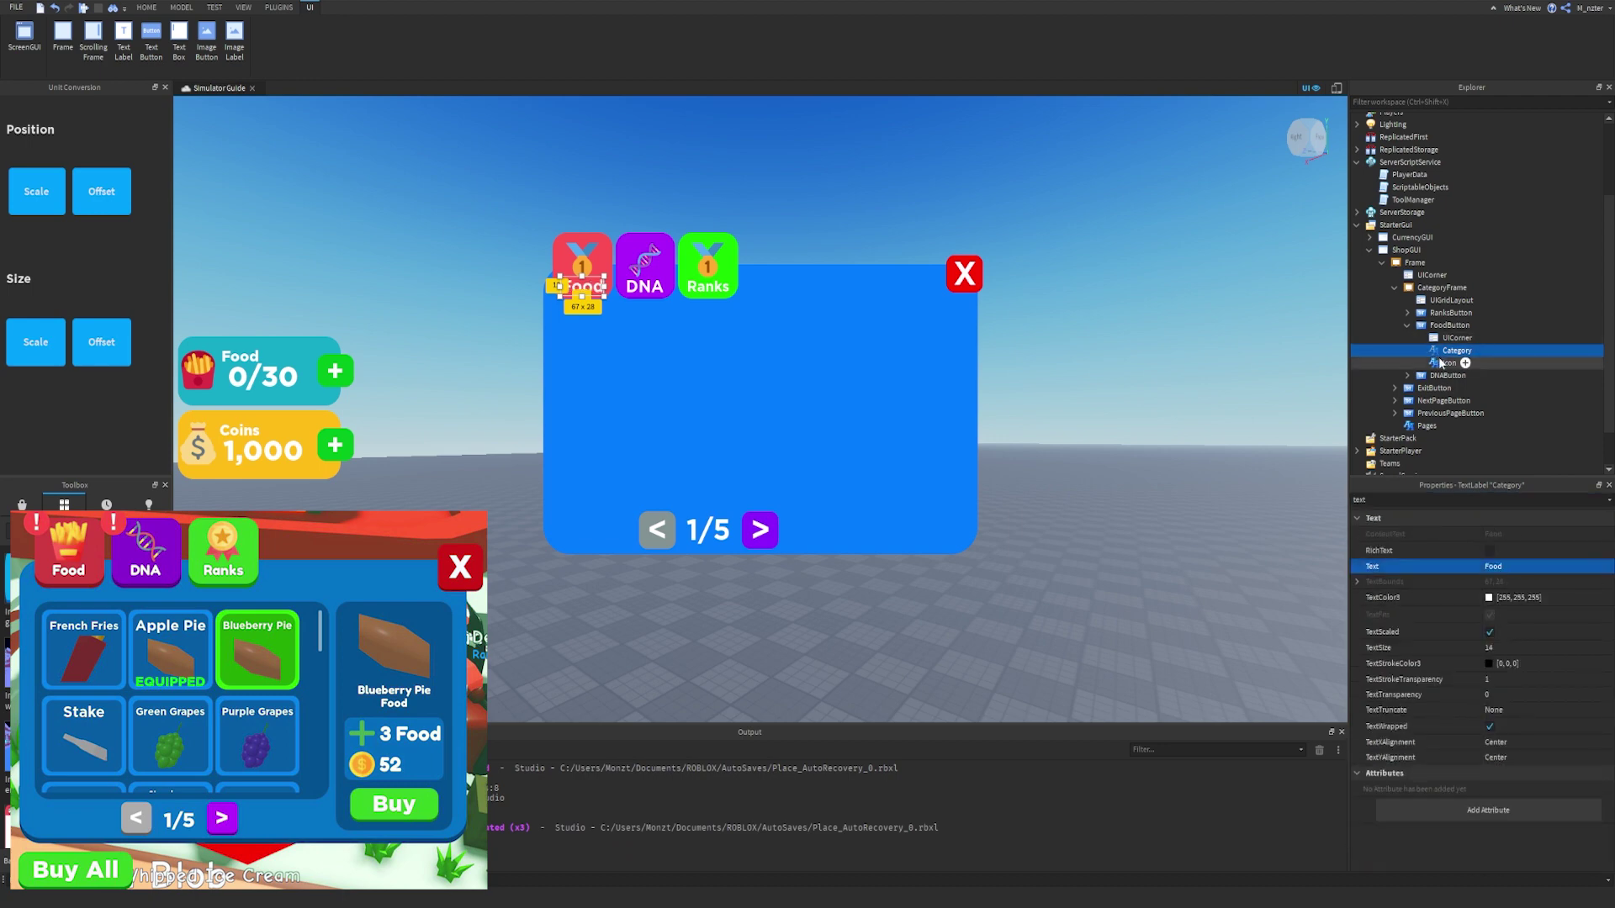
left_click(1491, 499)
type("text")
left_click(1512, 566)
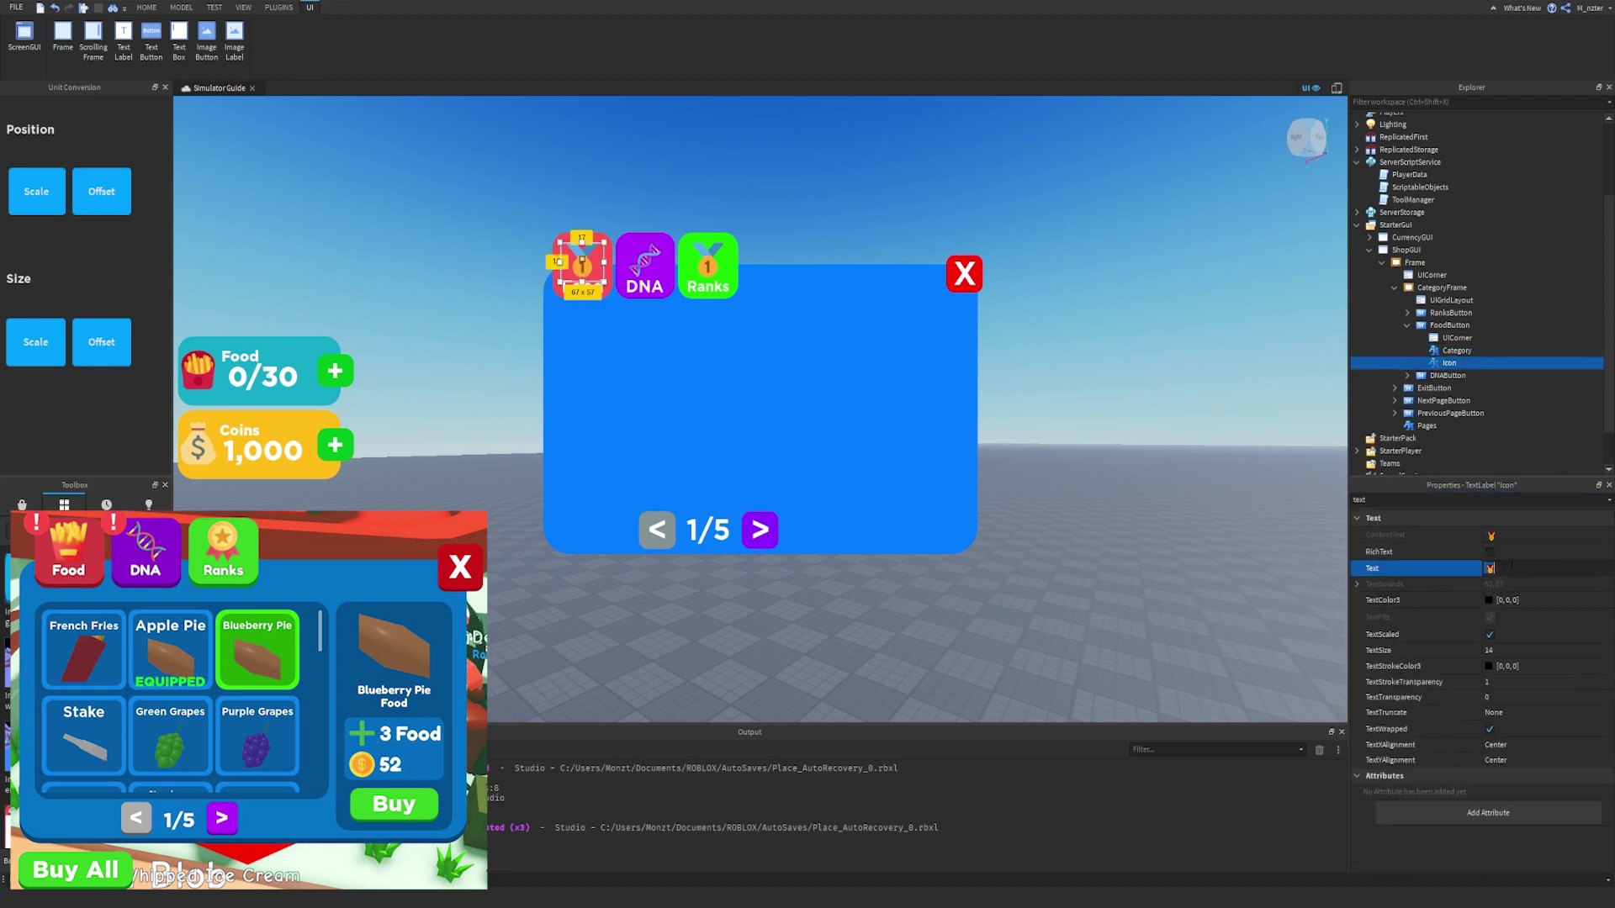
key("super+period")
key("Right")
key("Right")
key("Return")
key("Escape")
key("Return")
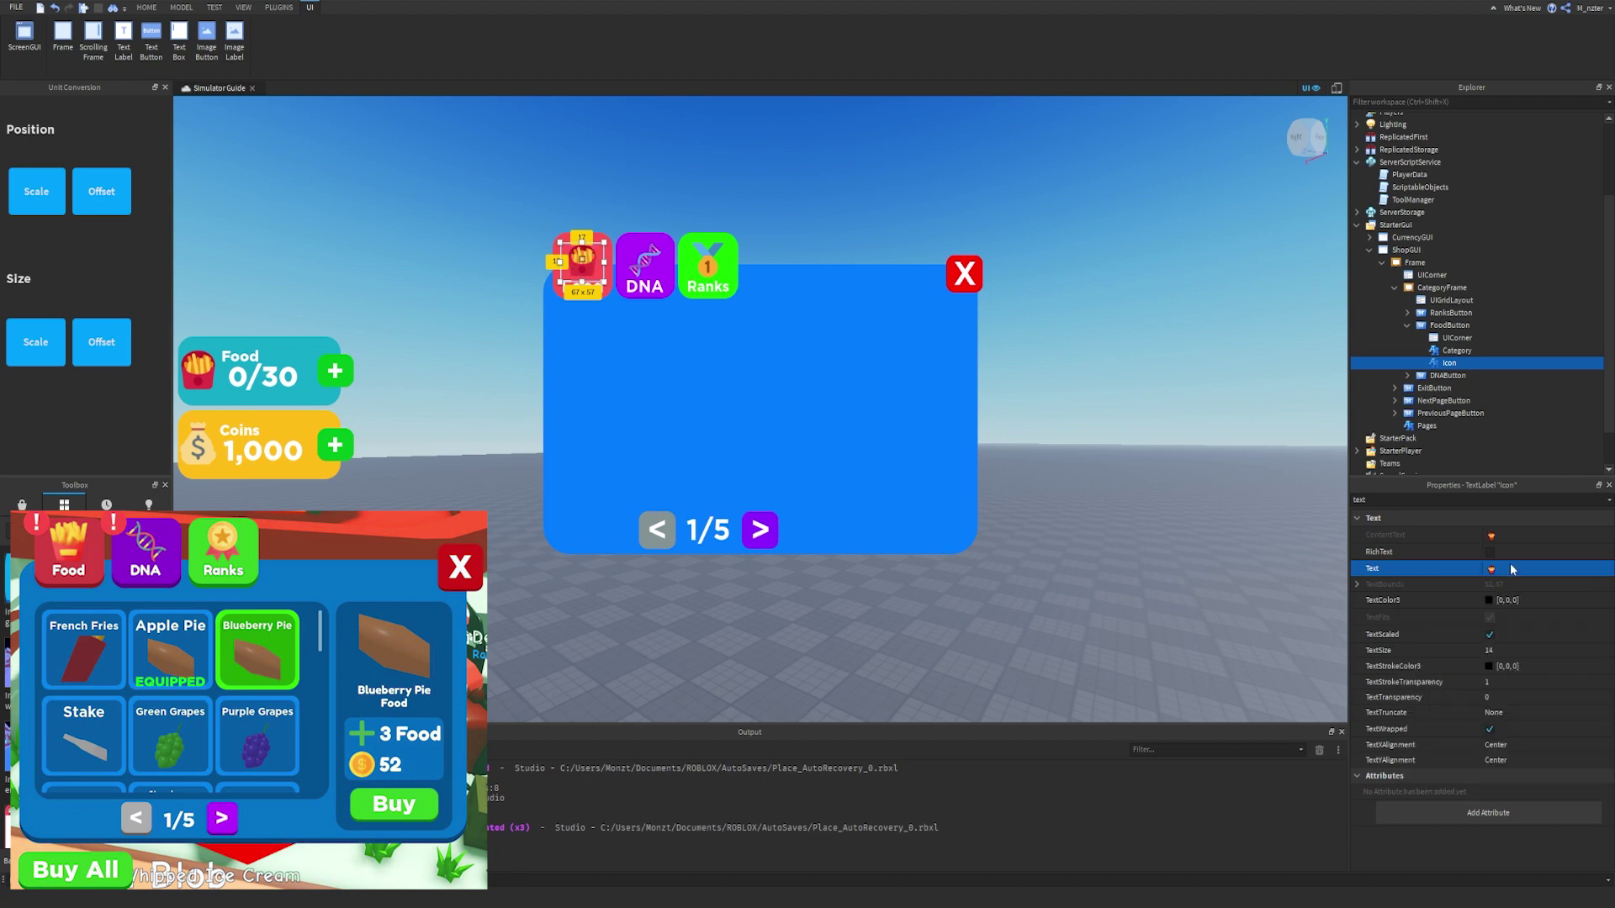
left_click(1149, 278)
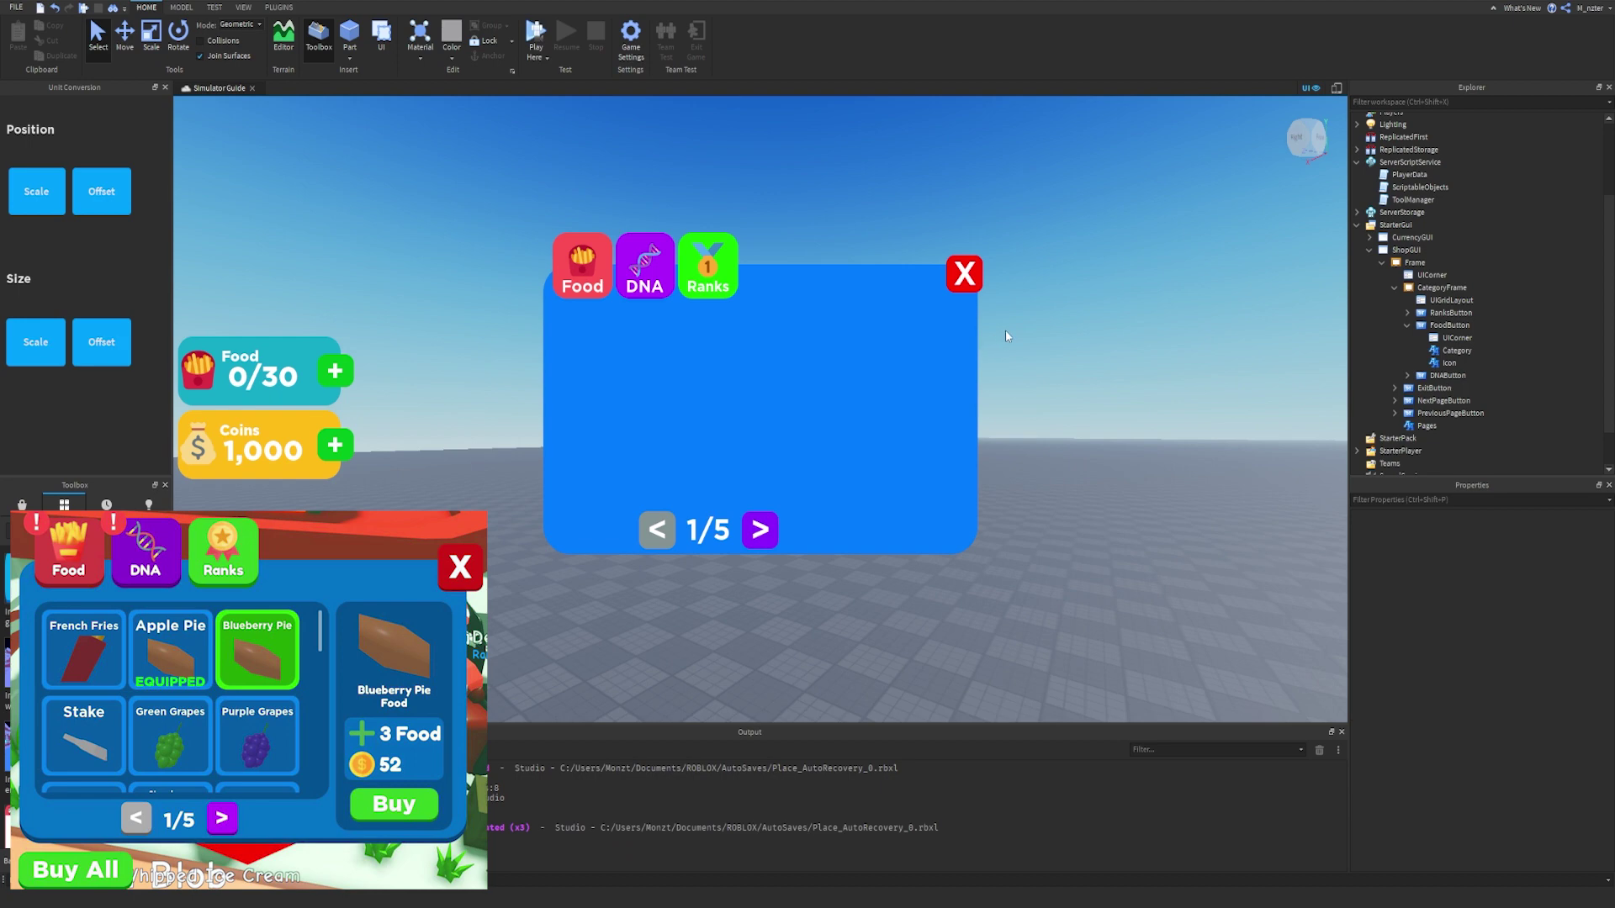
Collapse FoodButton and CategoryFrame in the hierarchy.
left_click(1408, 325)
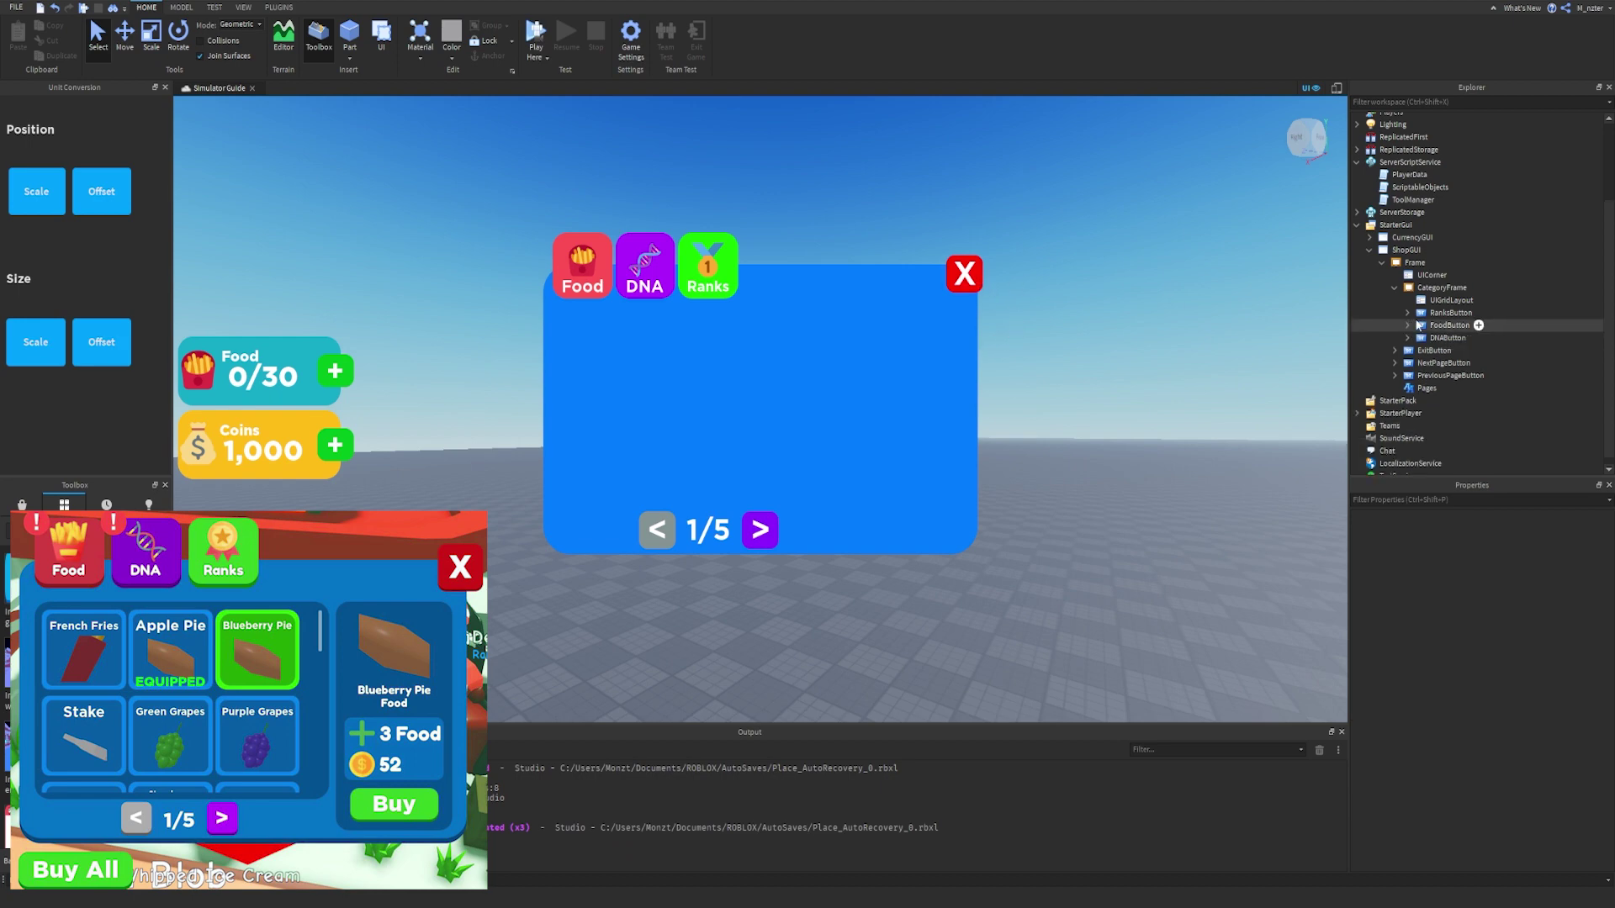
right_click_drag(1085, 279, 1085, 284)
left_click(1394, 289)
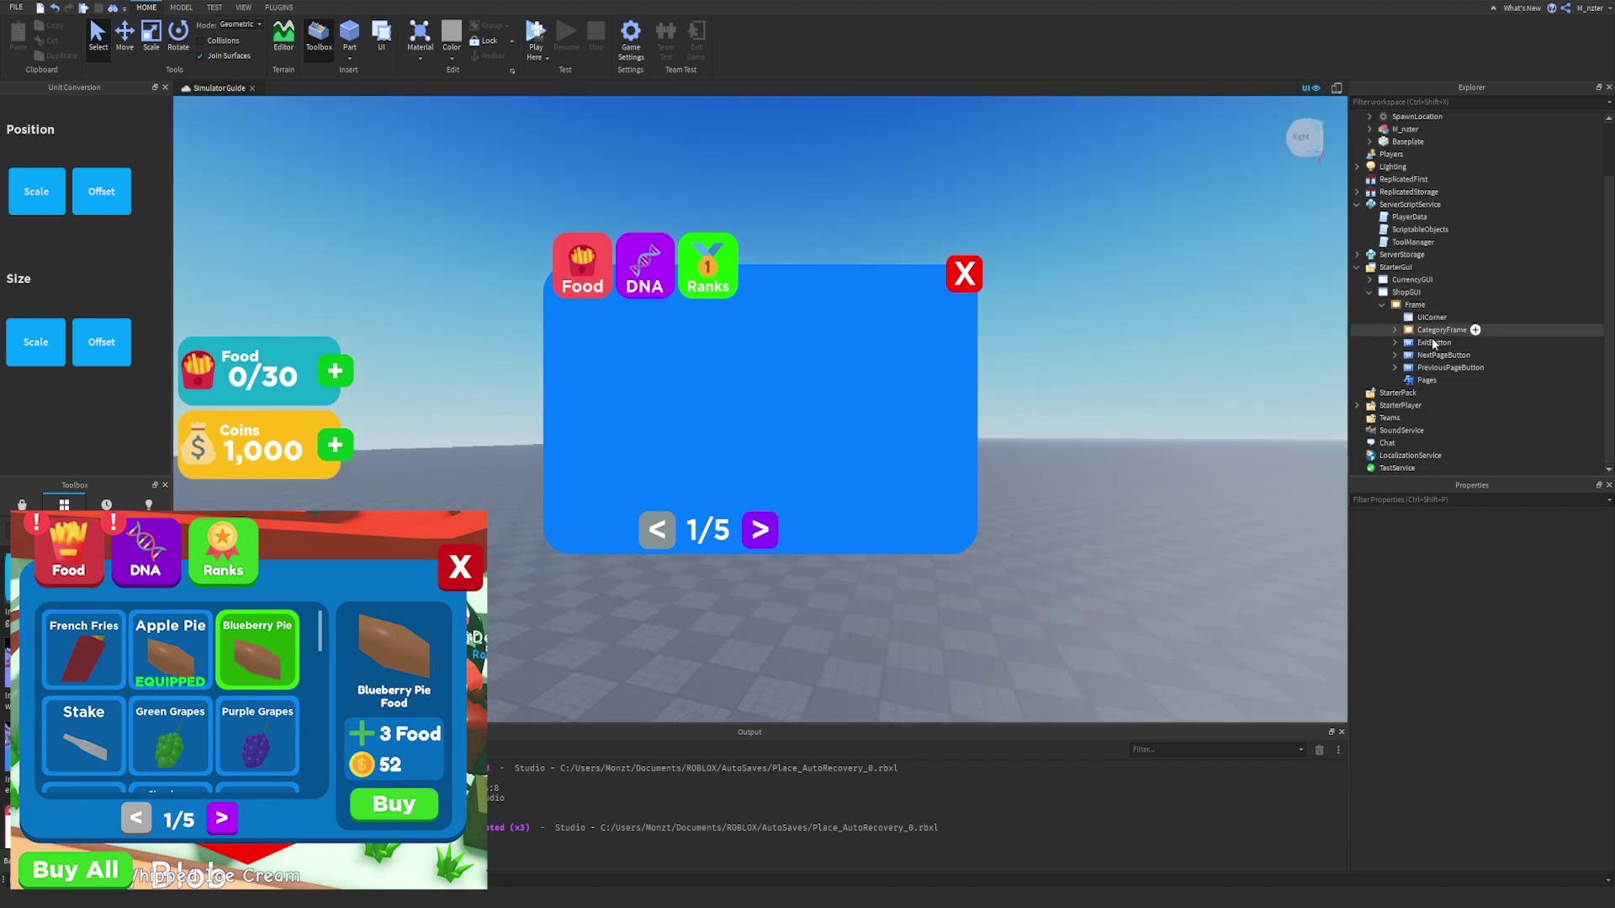
Create BuyAllButton from a copy of PreviousPageButton, placed just below the shop frame's lower-left corner at about 215 x 57.
left_click(1434, 368)
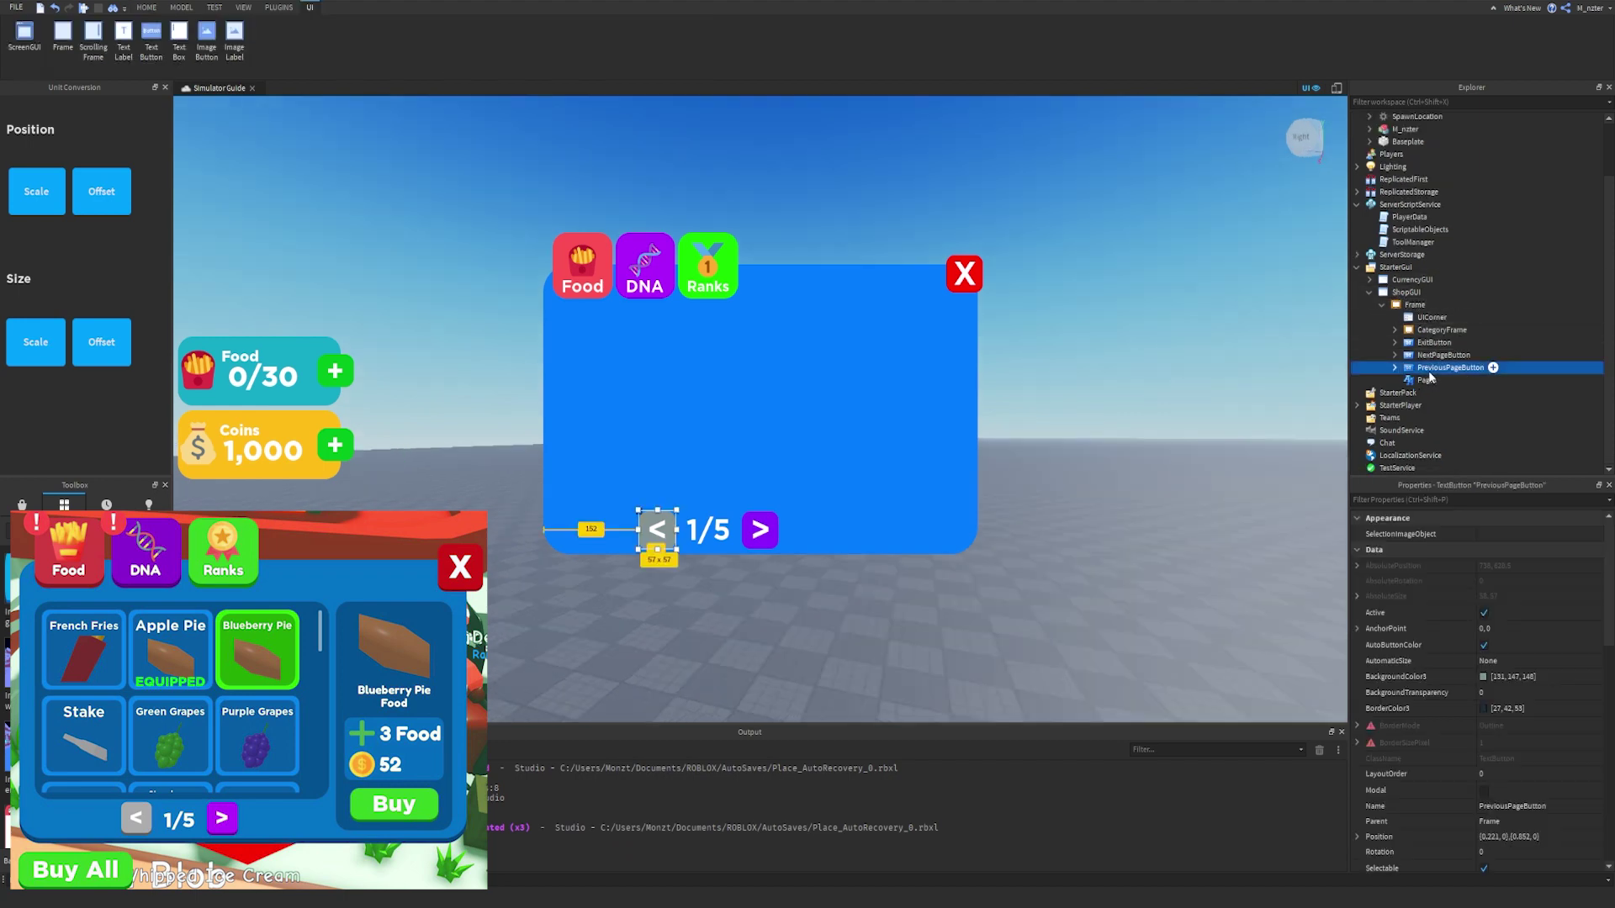
key("ctrl+d")
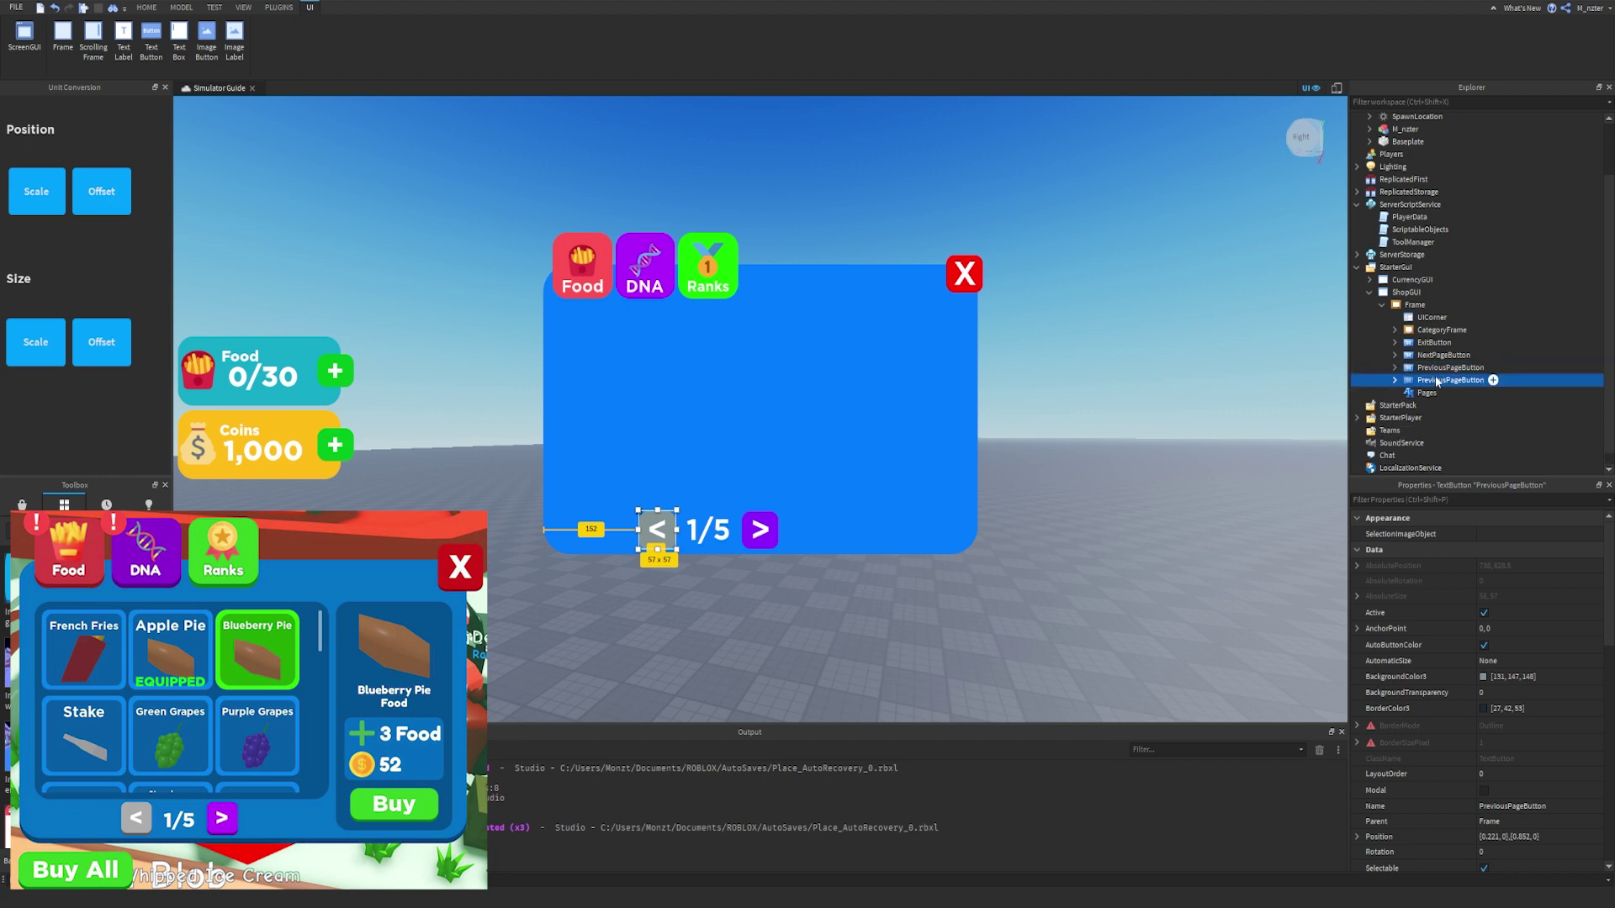
left_click(1437, 382)
type("BuyAllButton")
key("Return")
left_click_drag(657, 530, 622, 598)
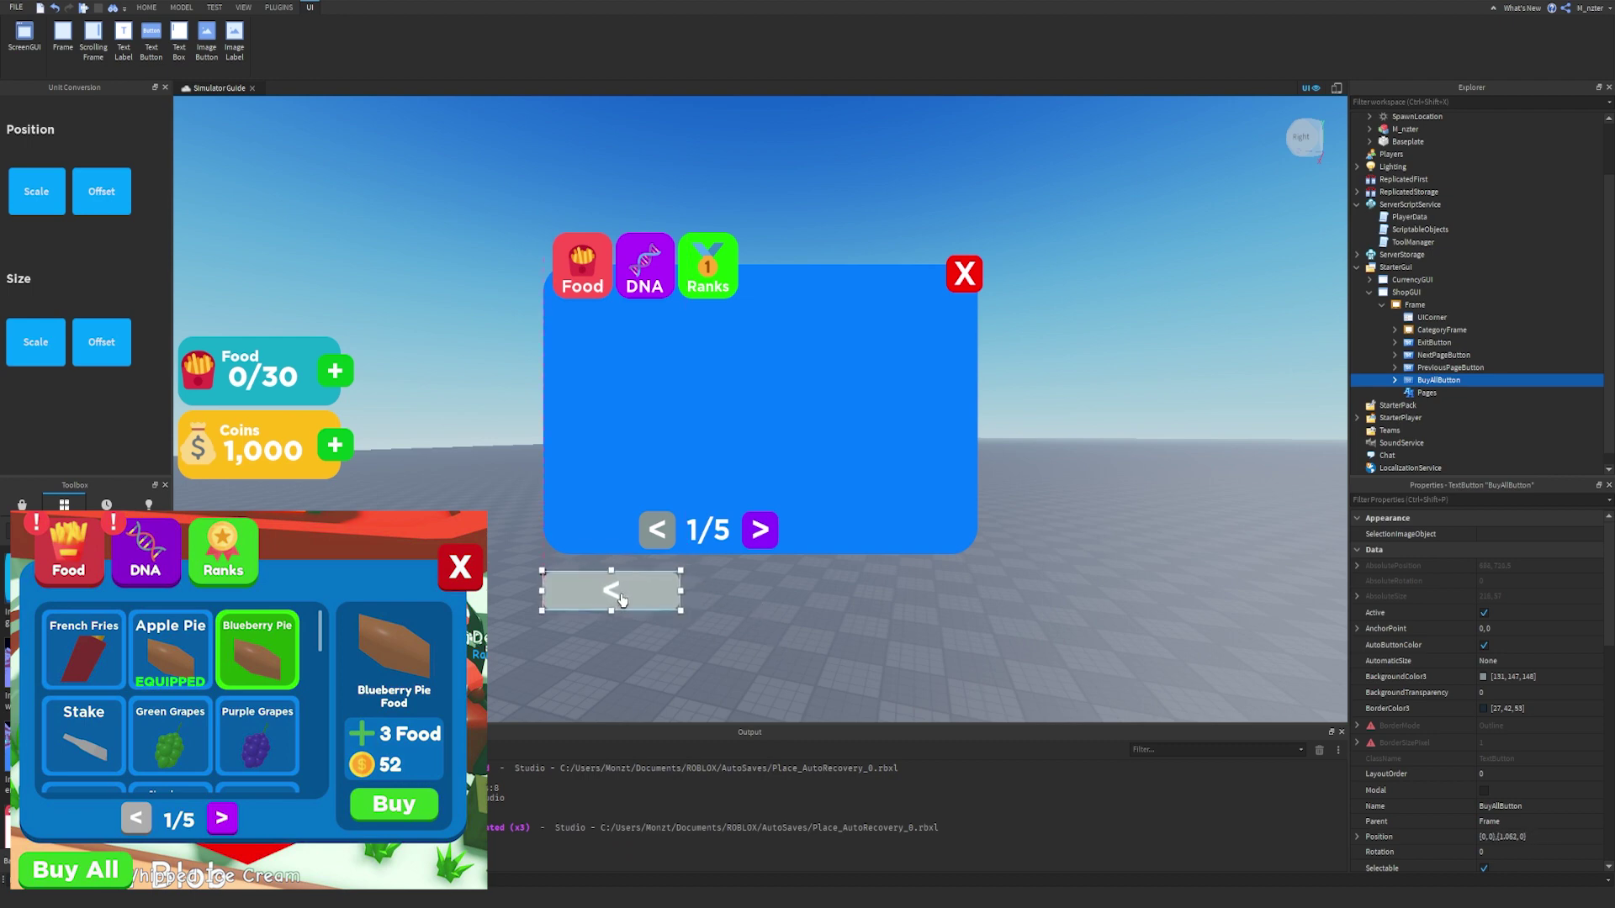
Change BuyAllButton's BackgroundColor3 to a bright green.
key("ctrl+shift+p")
type("ba")
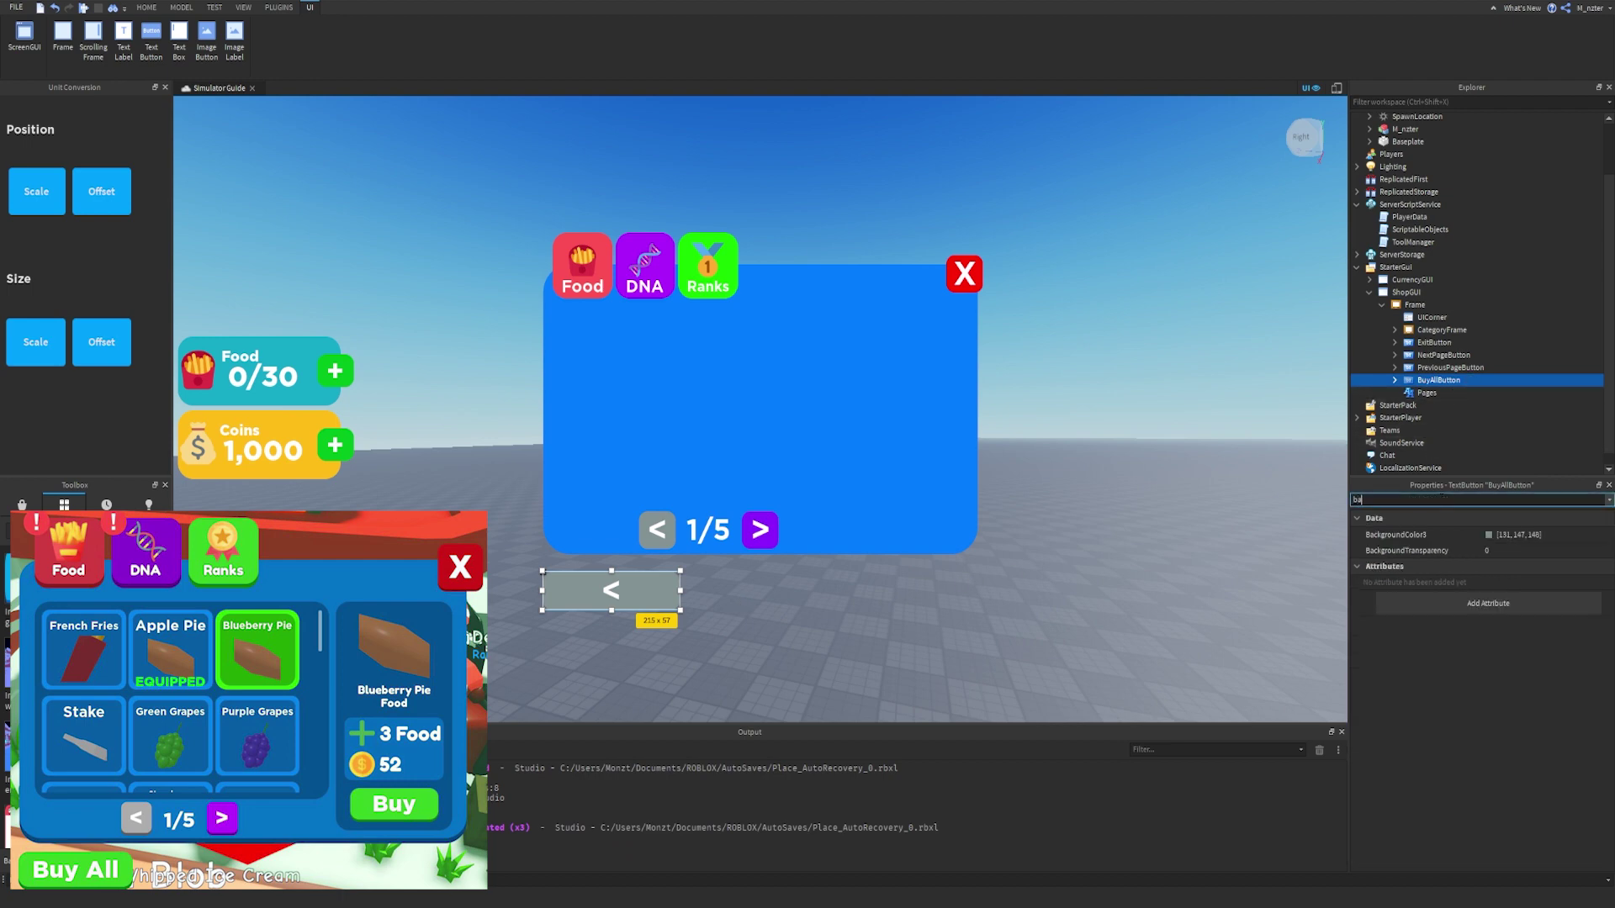
type("c")
left_click(1489, 535)
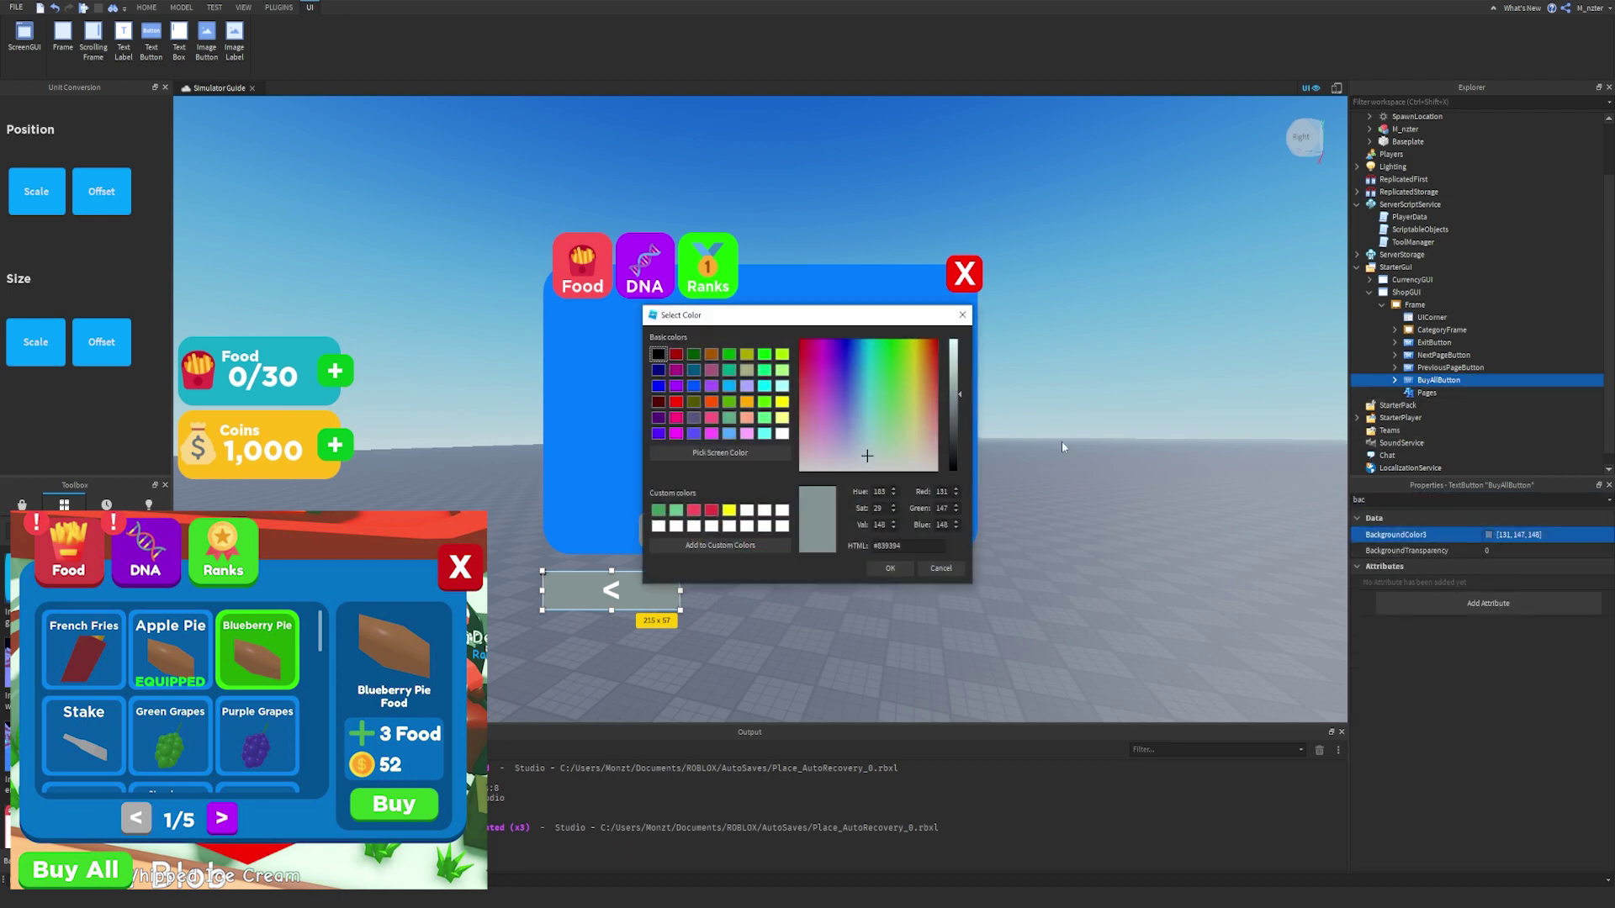
left_click_drag(916, 396, 953, 373)
left_click(890, 569)
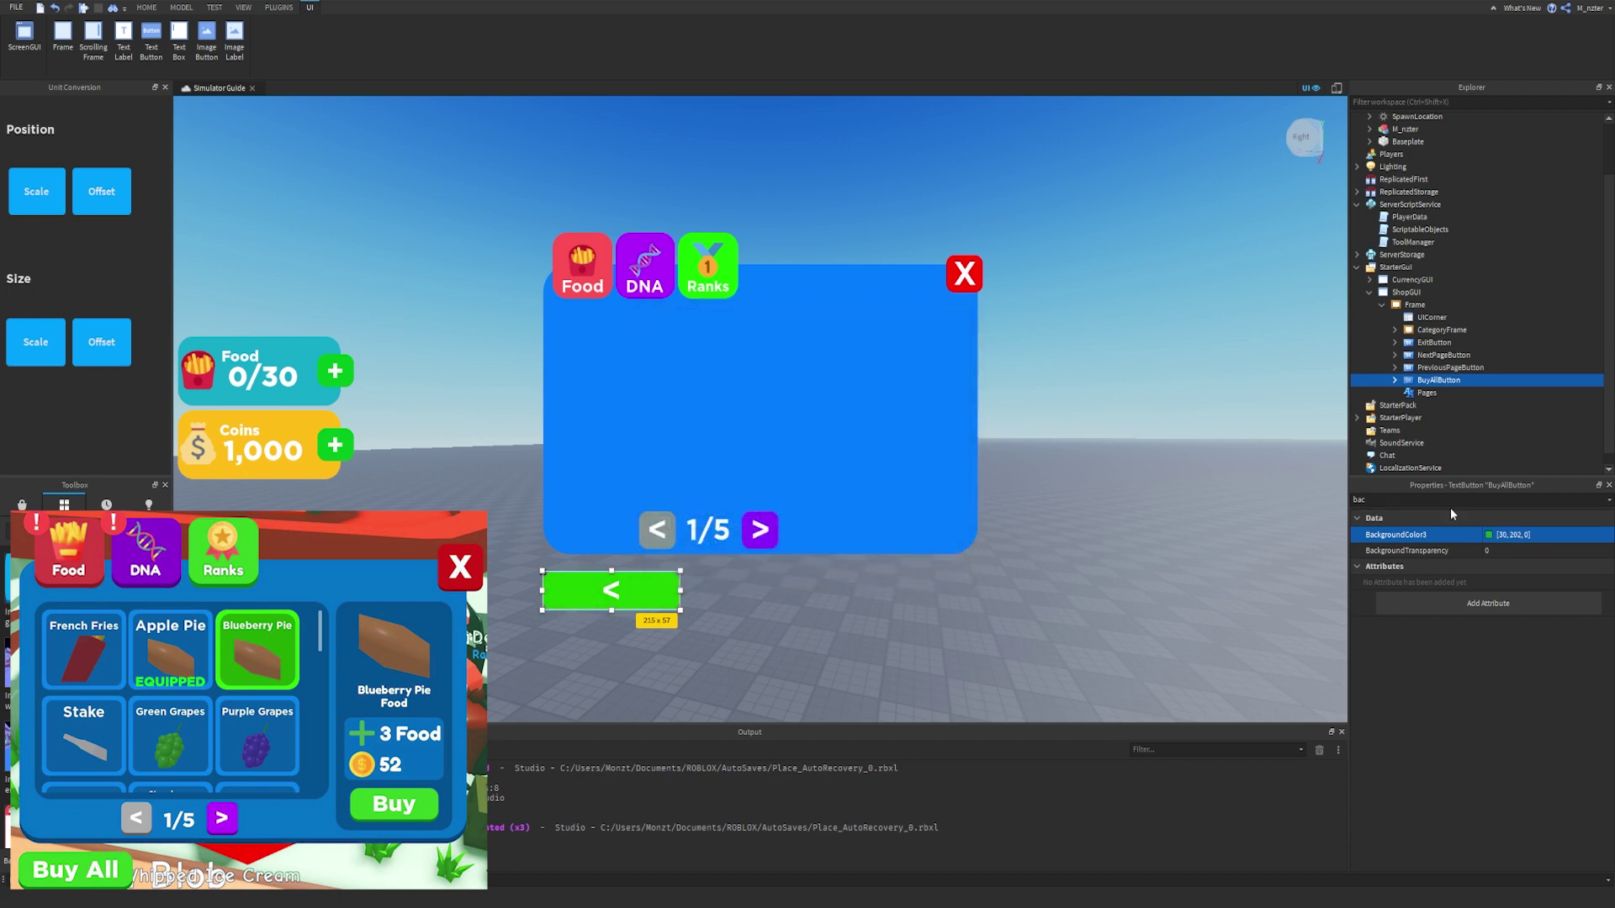
Replace the arrow in BuyAllButton's Text property with Buy All, capitalising both words.
left_click(1450, 500)
type("text")
left_click(1523, 567)
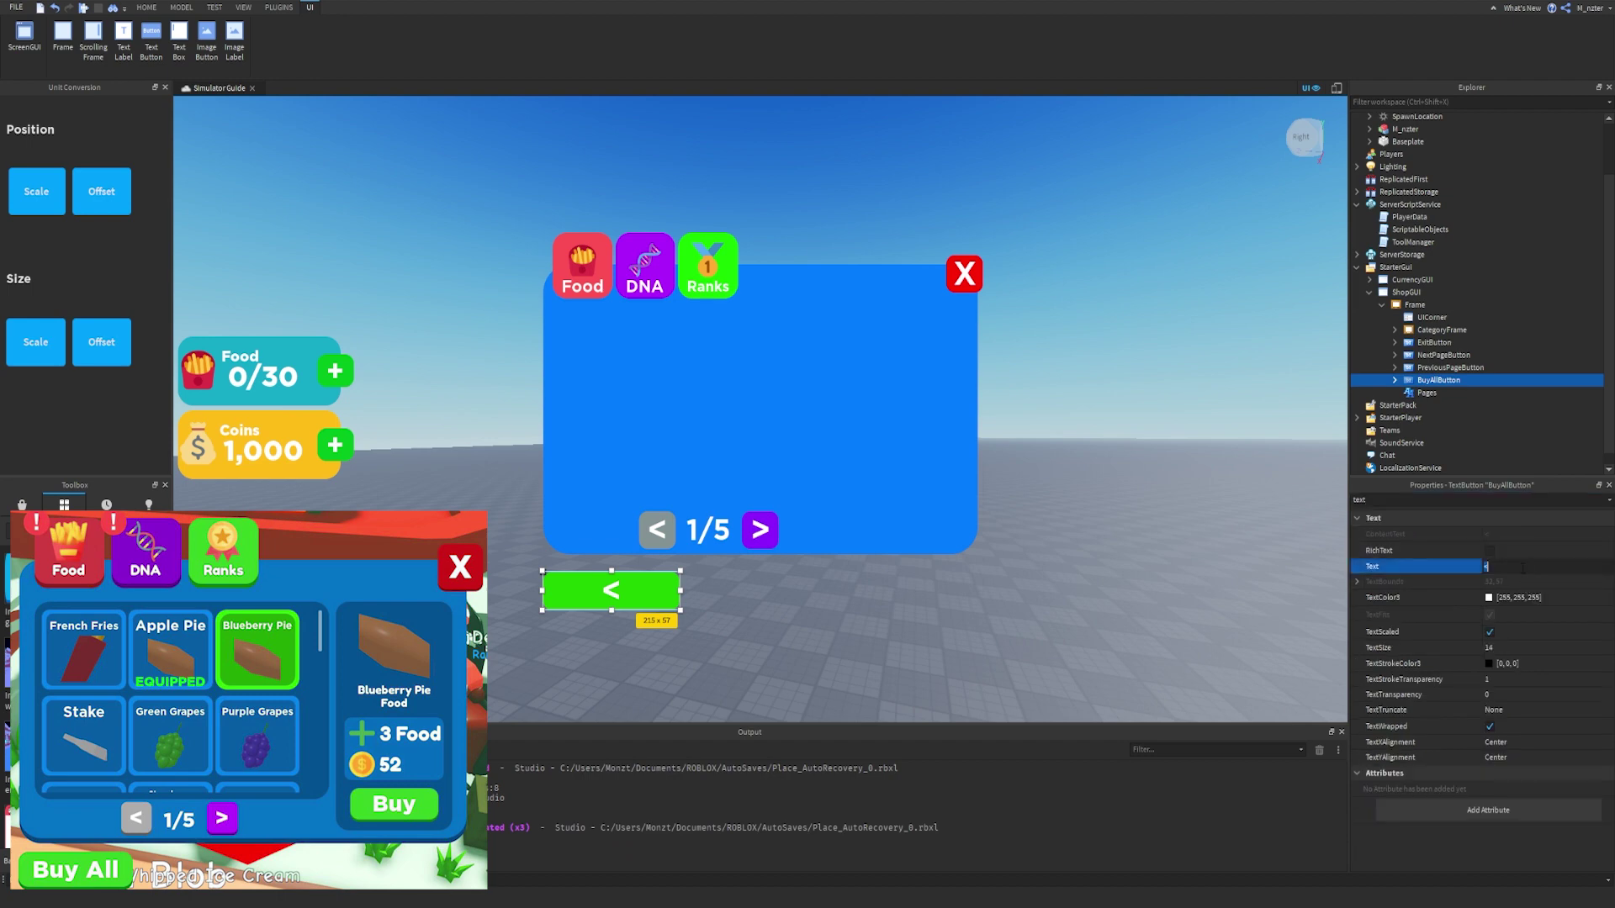
type("Buy all")
key("Return")
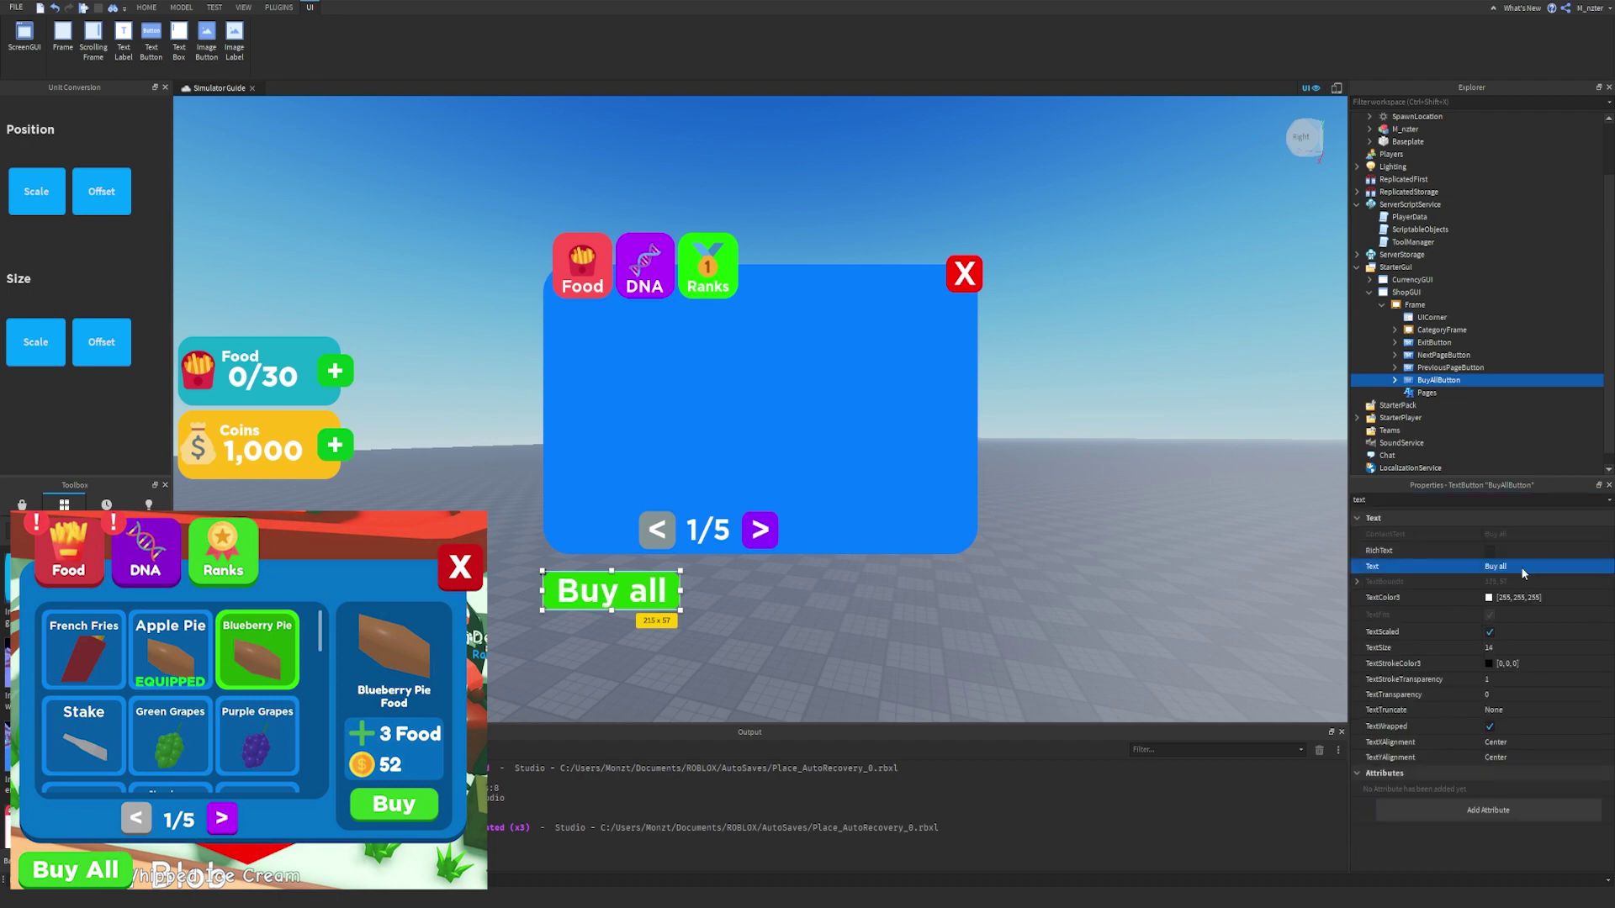
left_click(1522, 568)
type("Buy All")
key("Return")
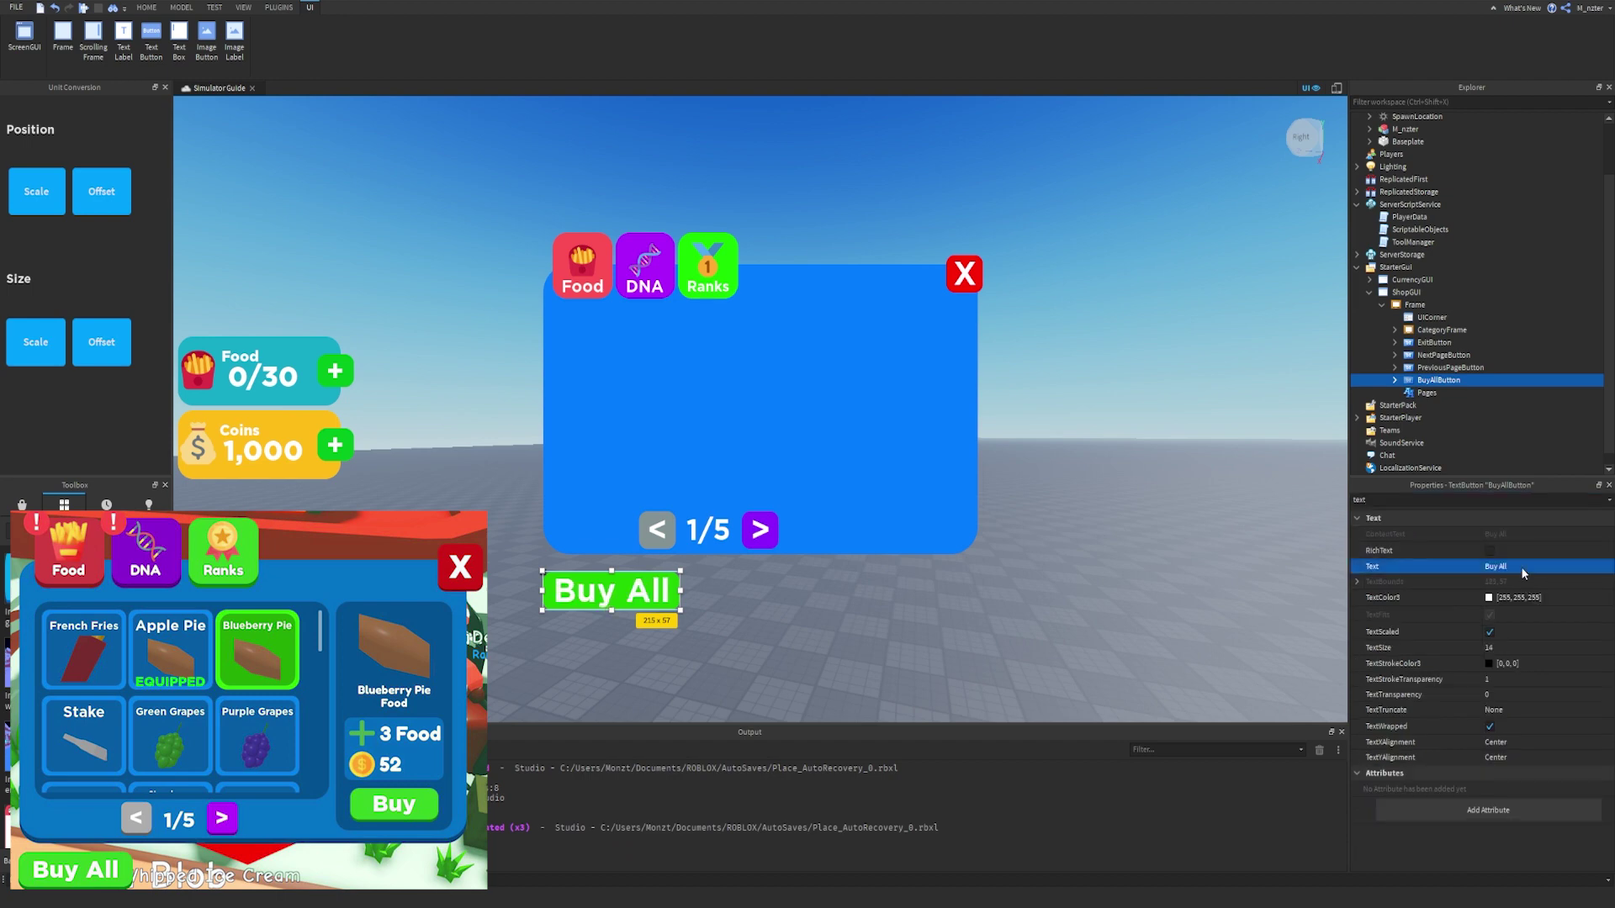
Look up BuyAllButton's Font property and narrow the button from its right edge to fit the text closely.
left_click(1520, 500)
type("fo")
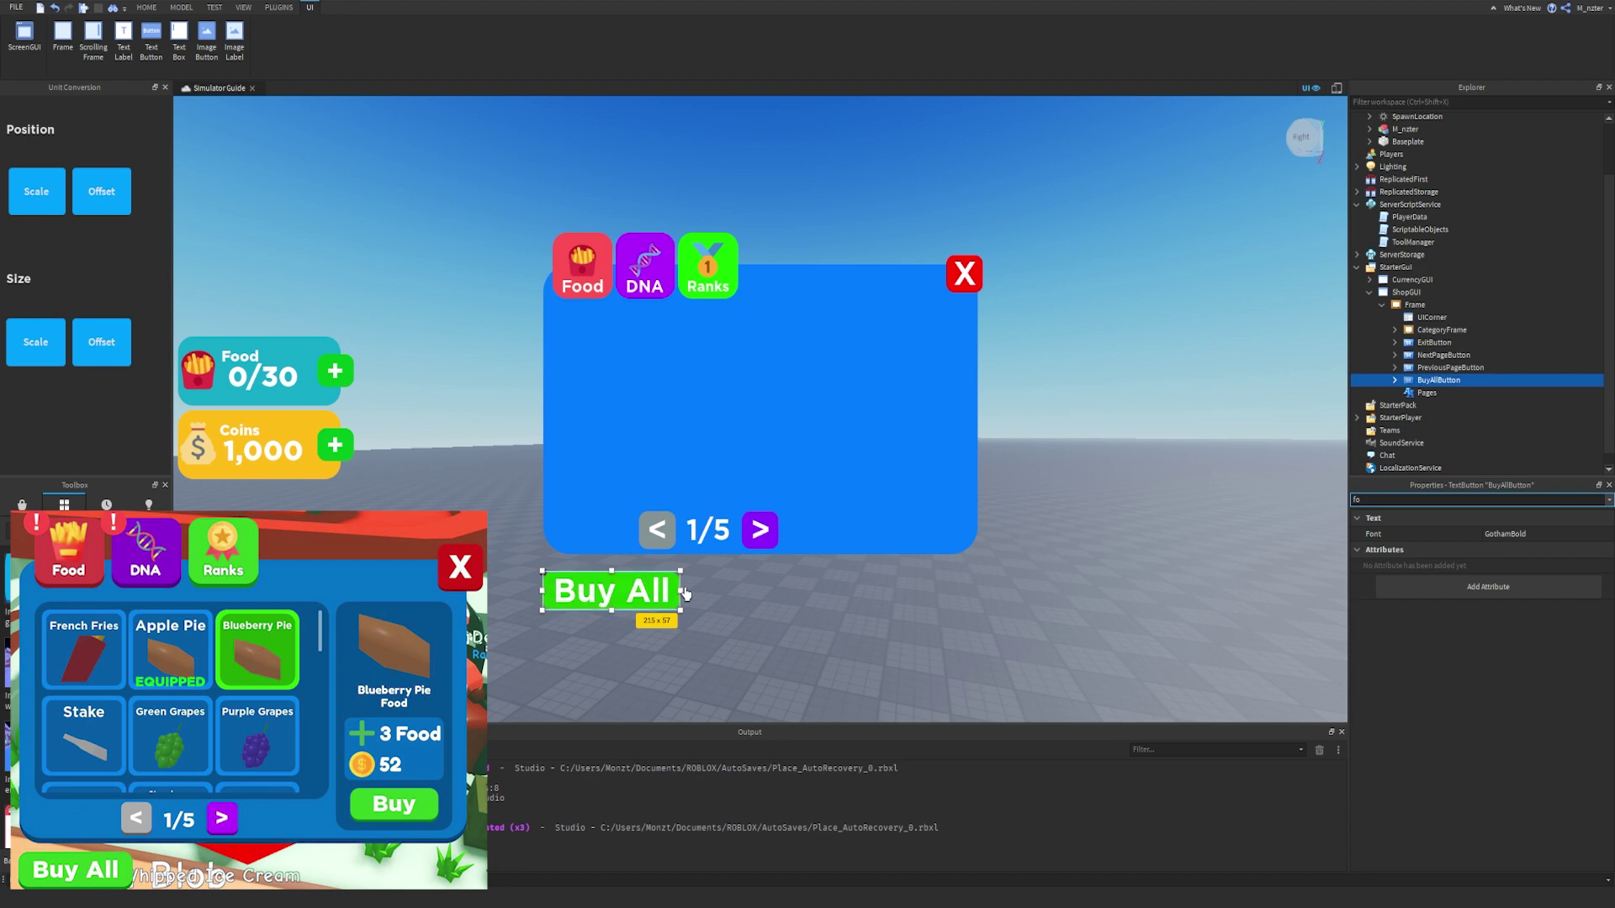
left_click_drag(681, 592, 640, 587)
left_click(1127, 398)
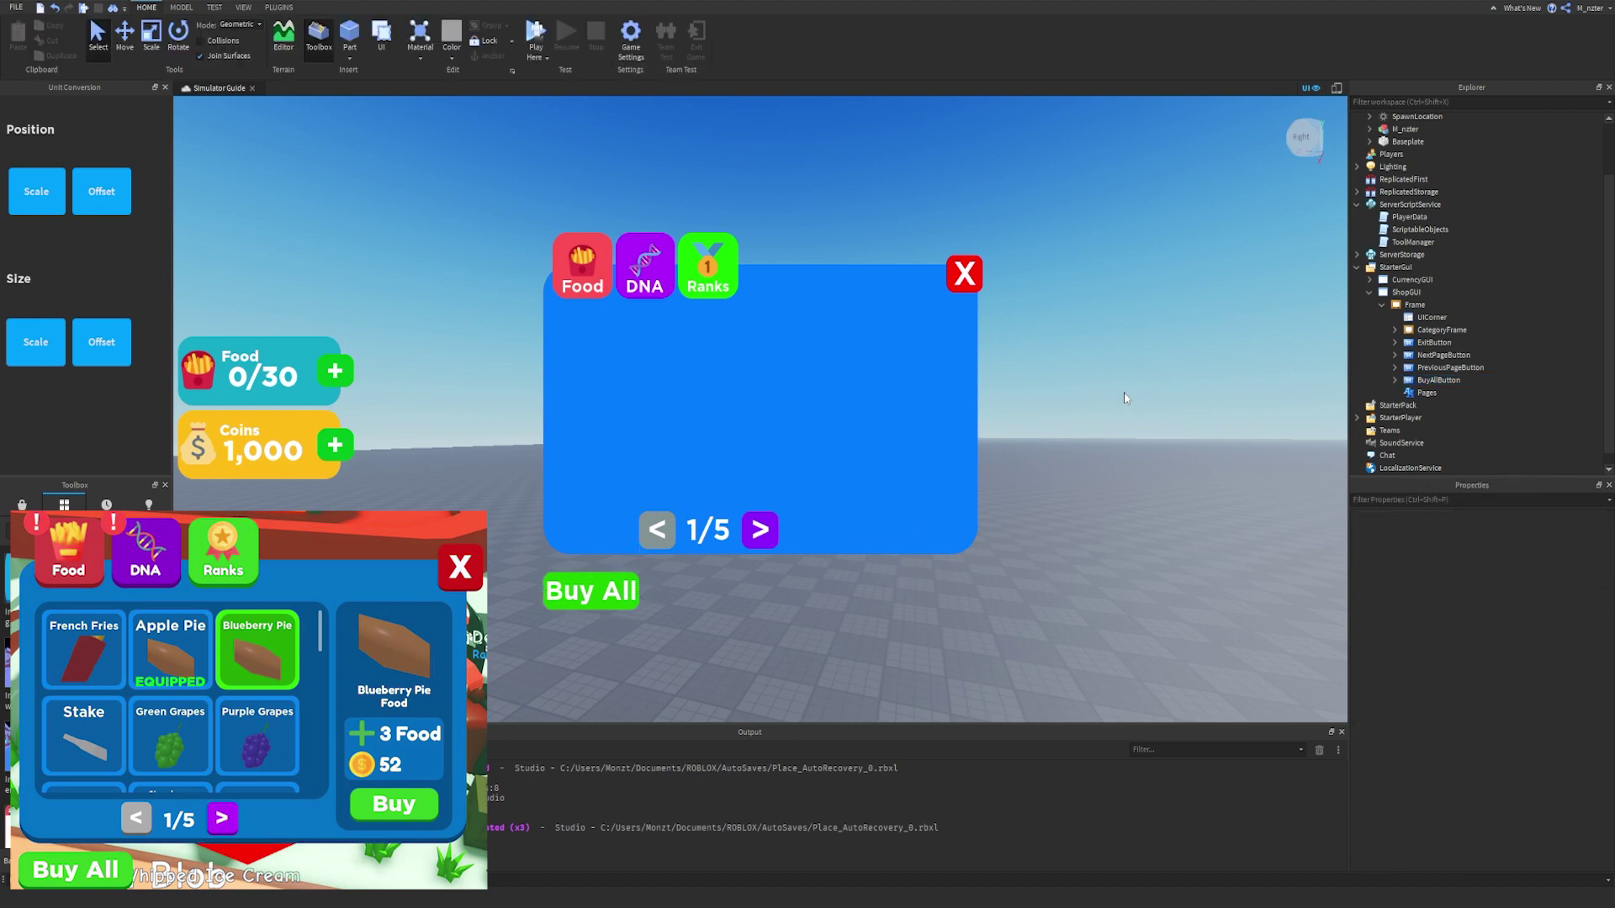
right_click_drag(1126, 398, 1126, 398)
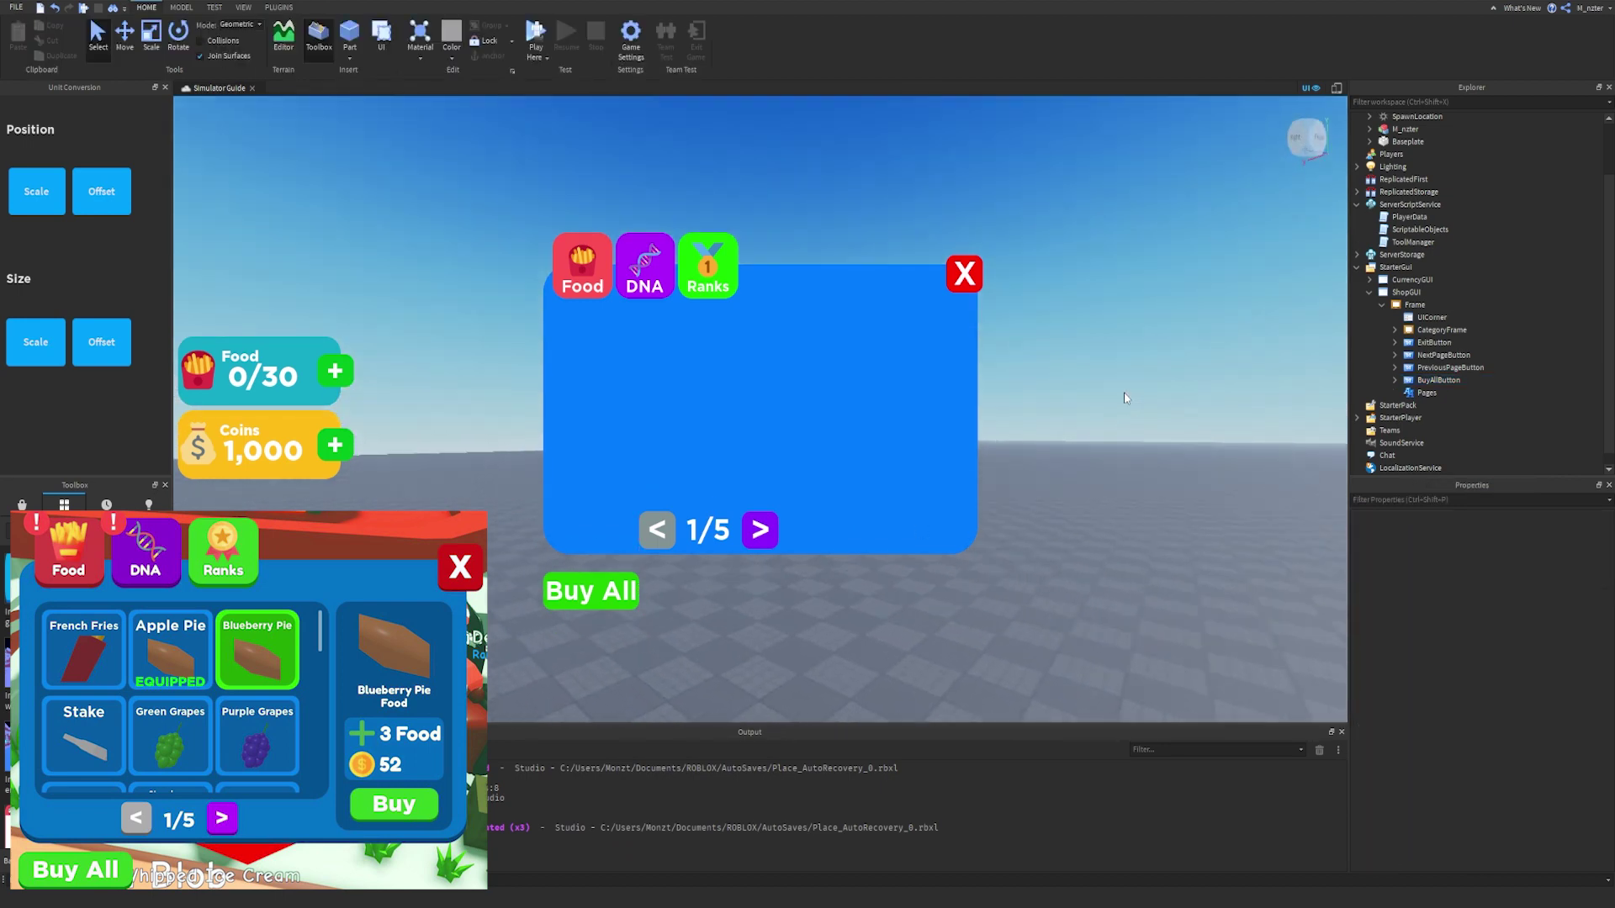
Insert a new Frame inside the shop's main Frame and name it InfoFrame.
left_click(1433, 306)
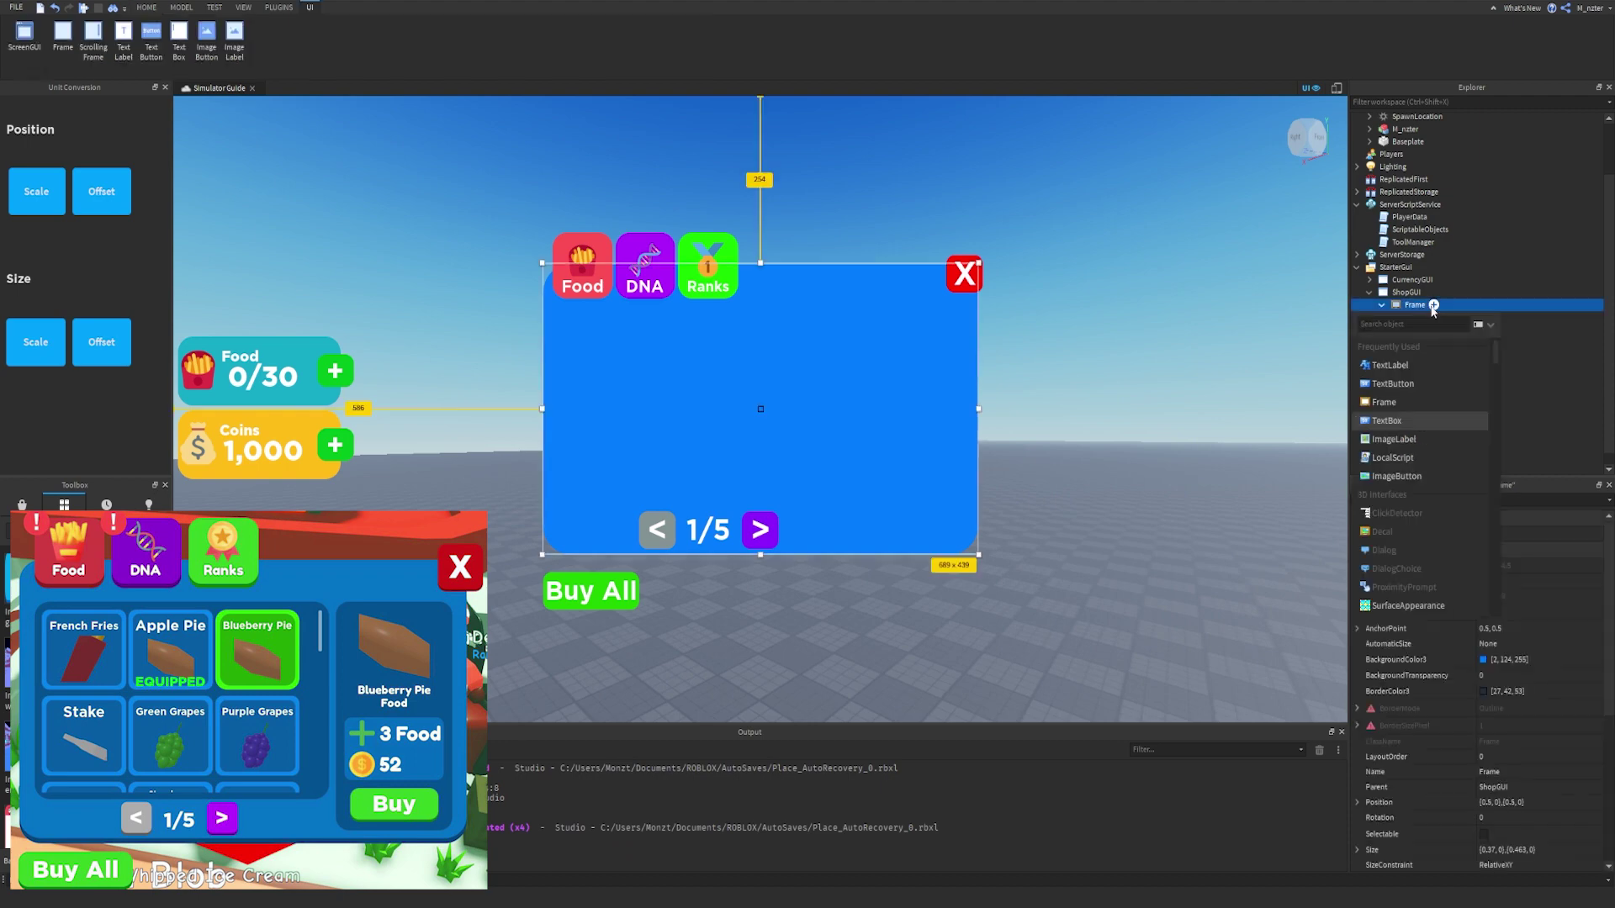
left_click(1423, 403)
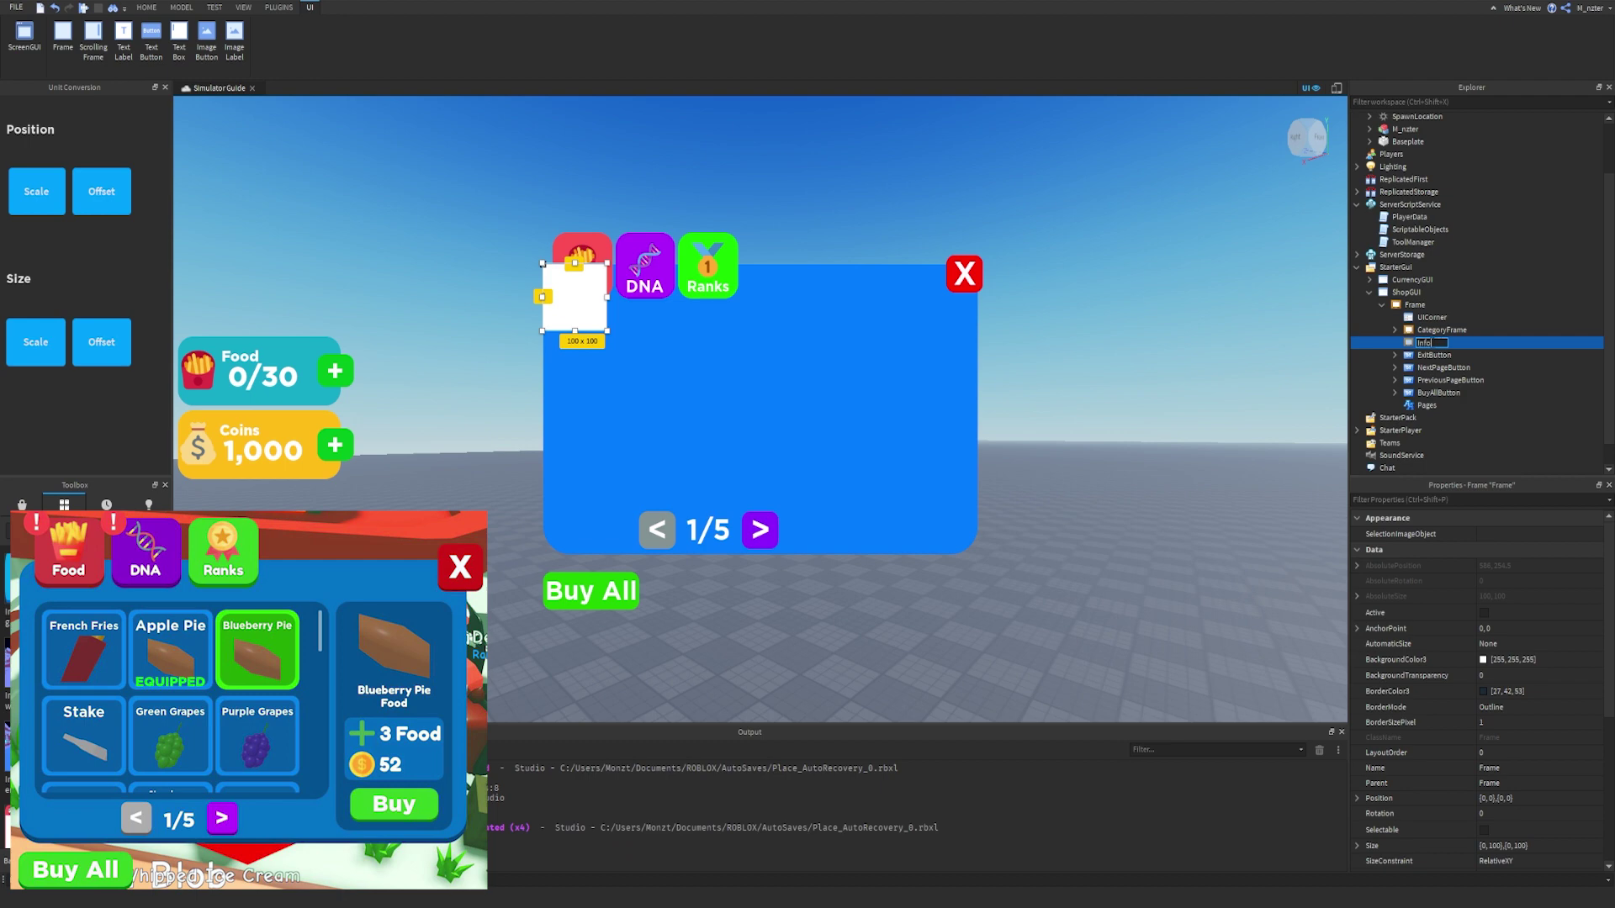
type("ame")
key("Return")
Place InfoFrame along the shop frame's right side and stretch it into a tall panel of about 118 x 349.
left_click_drag(589, 307, 935, 361)
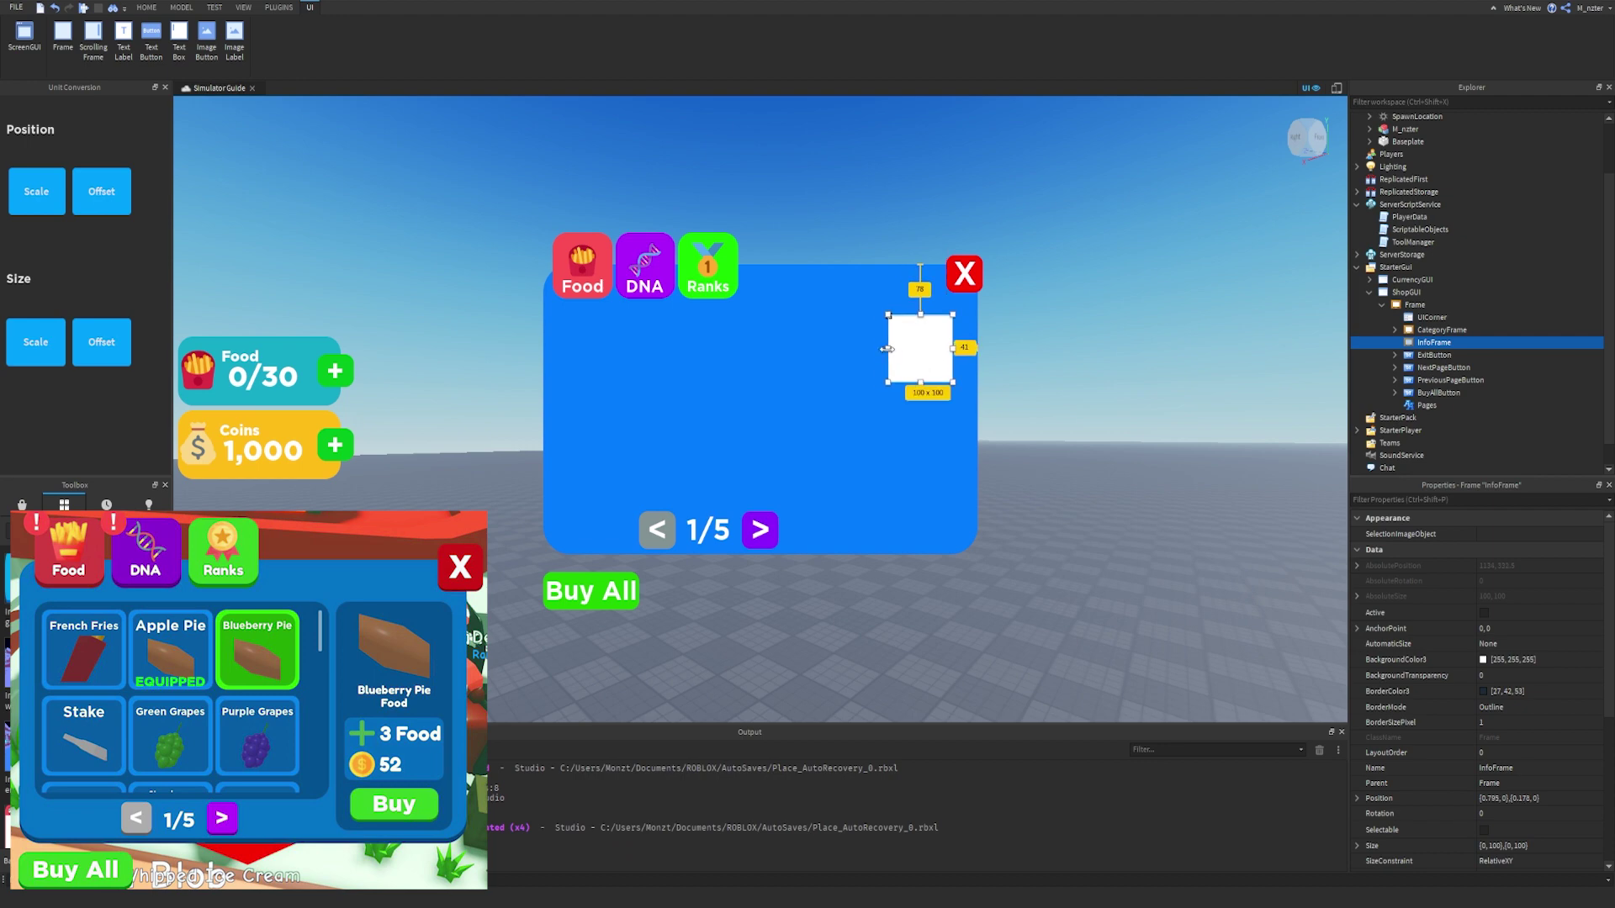
left_click_drag(886, 349, 874, 352)
left_click_drag(915, 381, 929, 544)
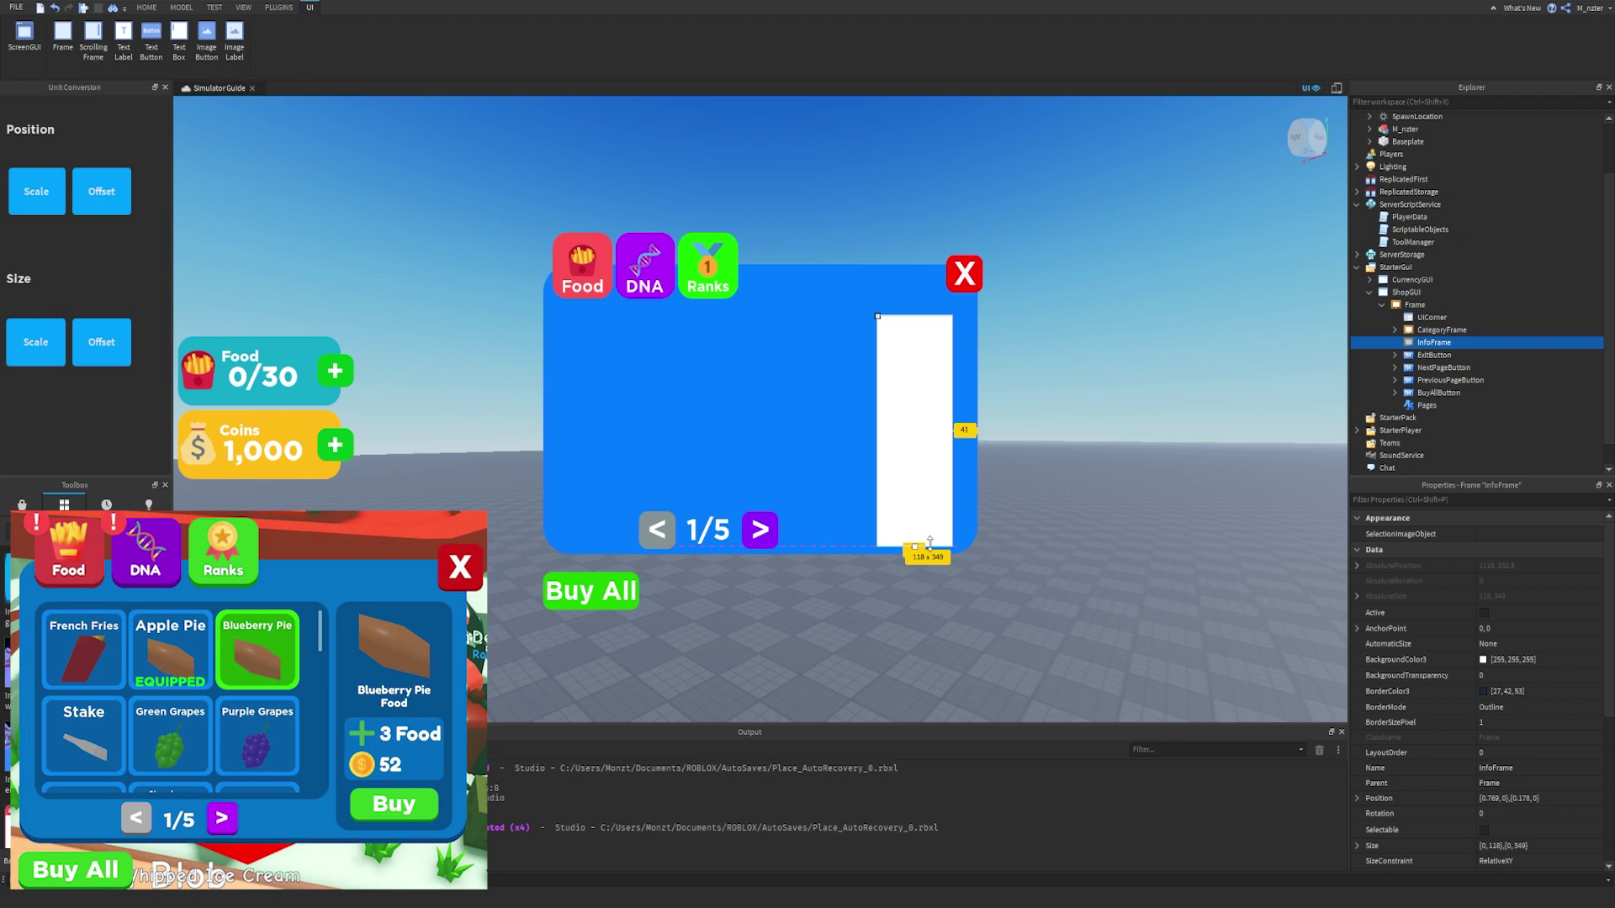
Place a copy of the main Frame's UICorner inside InfoFrame and widen InfoFrame to about 145 x 349.
left_click(1429, 320)
key("ctrl+d")
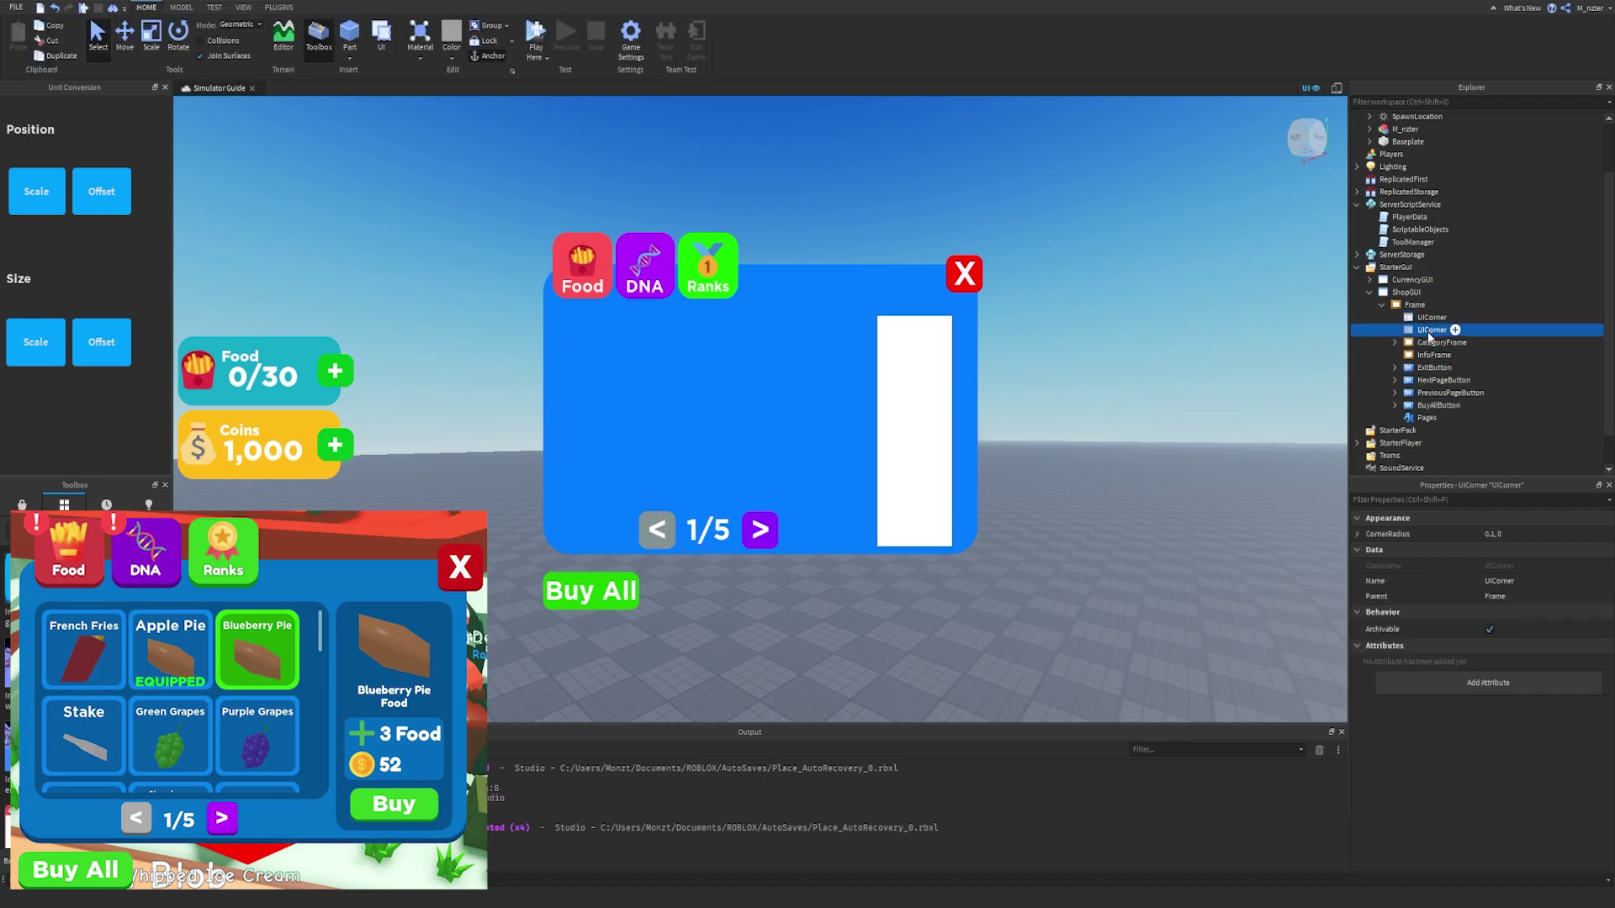
mouse_move(1428, 332)
left_mouse_down()
mouse_move(1435, 375)
mouse_move(1441, 355)
left_mouse_up()
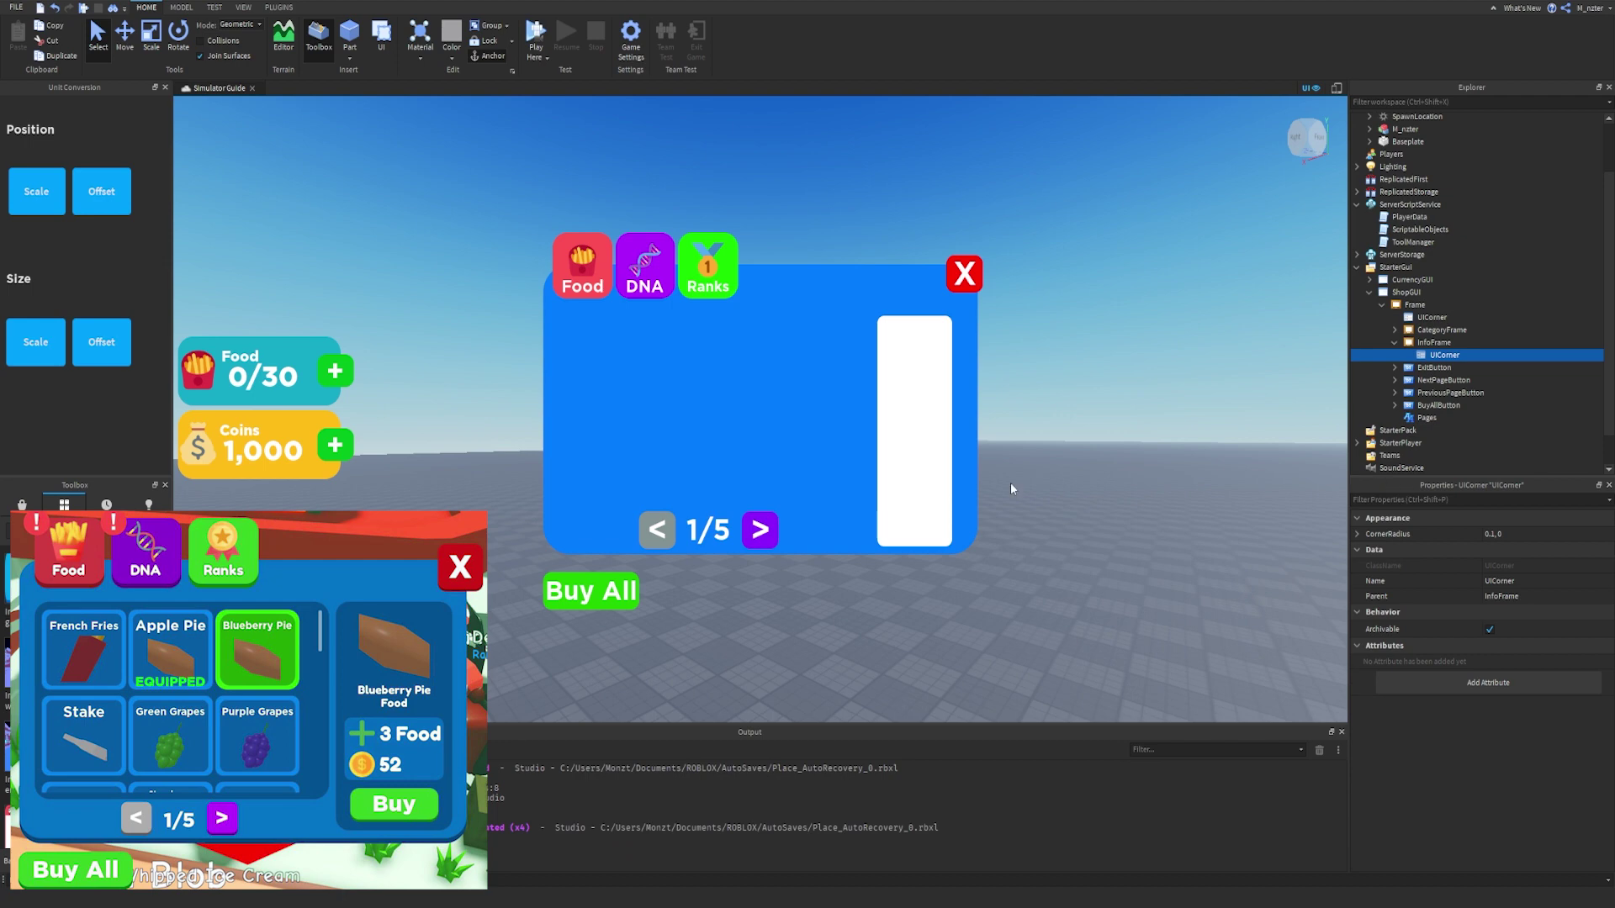
left_click(1434, 342)
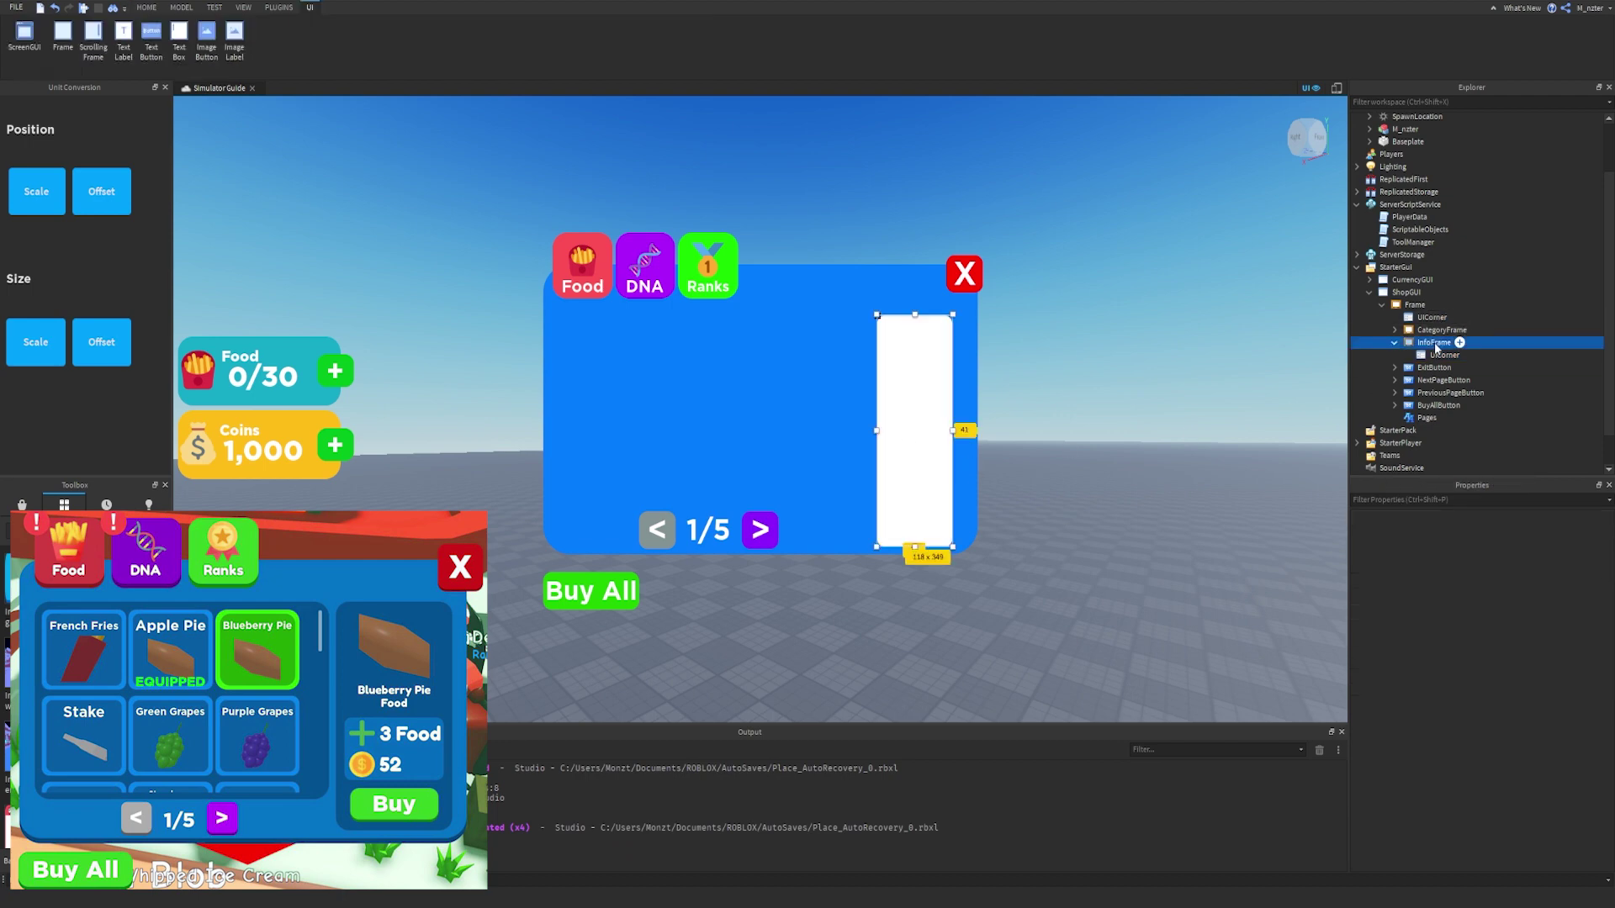
left_click_drag(959, 430, 868, 431)
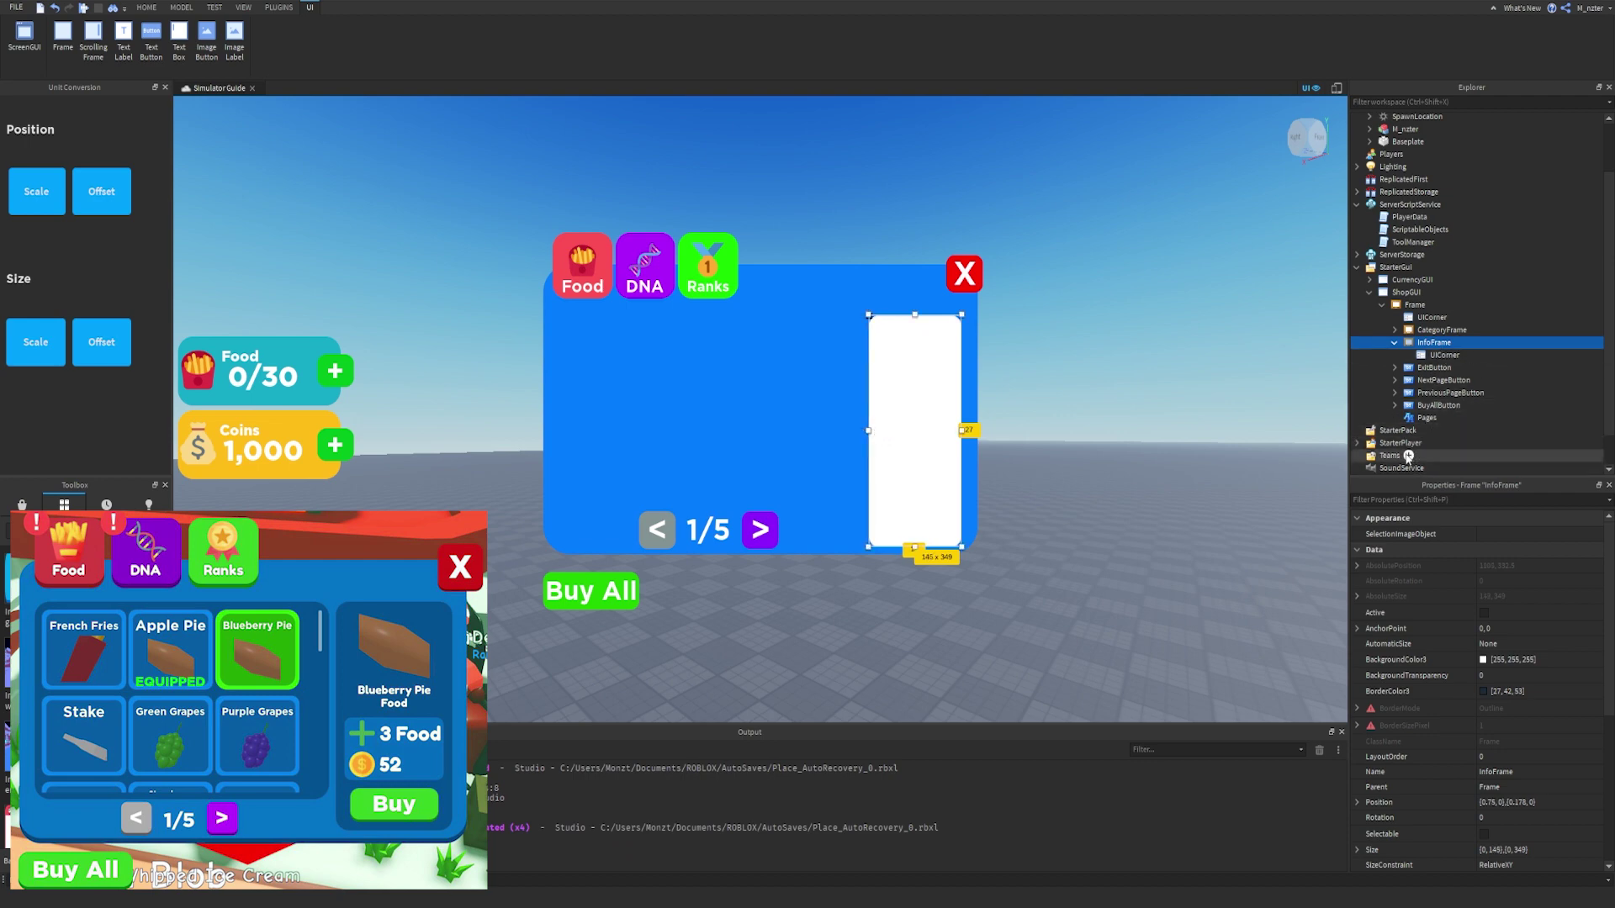
Sample the shop frame's blue for InfoFrame's BackgroundColor3 and darken it to 1, 81, 167.
left_click(1444, 500)
type("bac")
left_click(1489, 535)
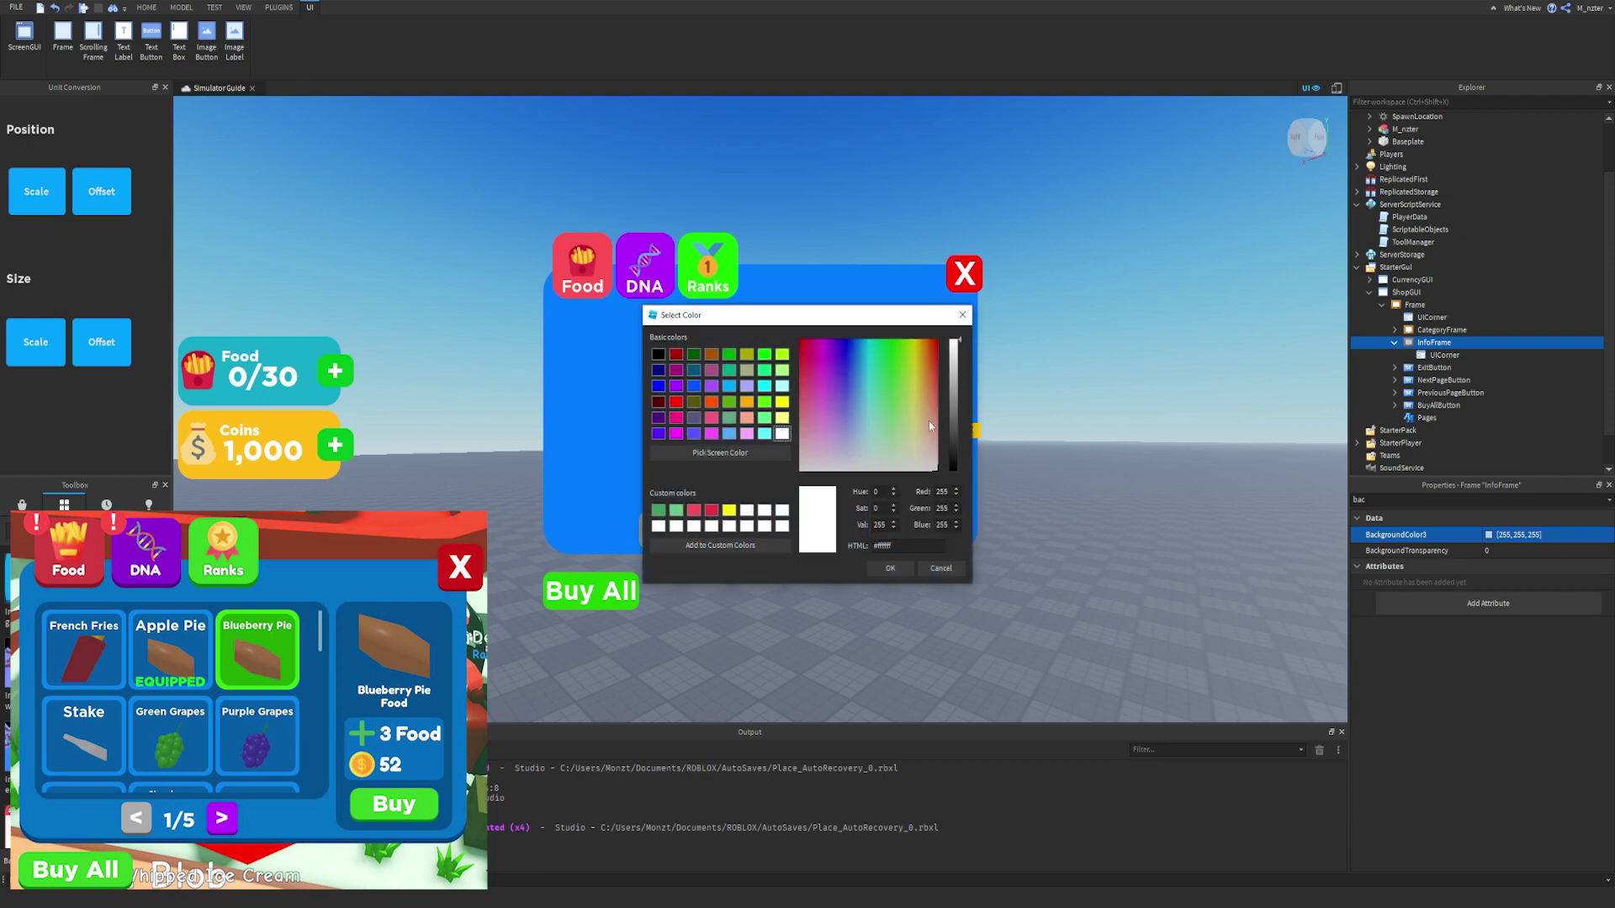
left_click_drag(875, 381, 717, 432)
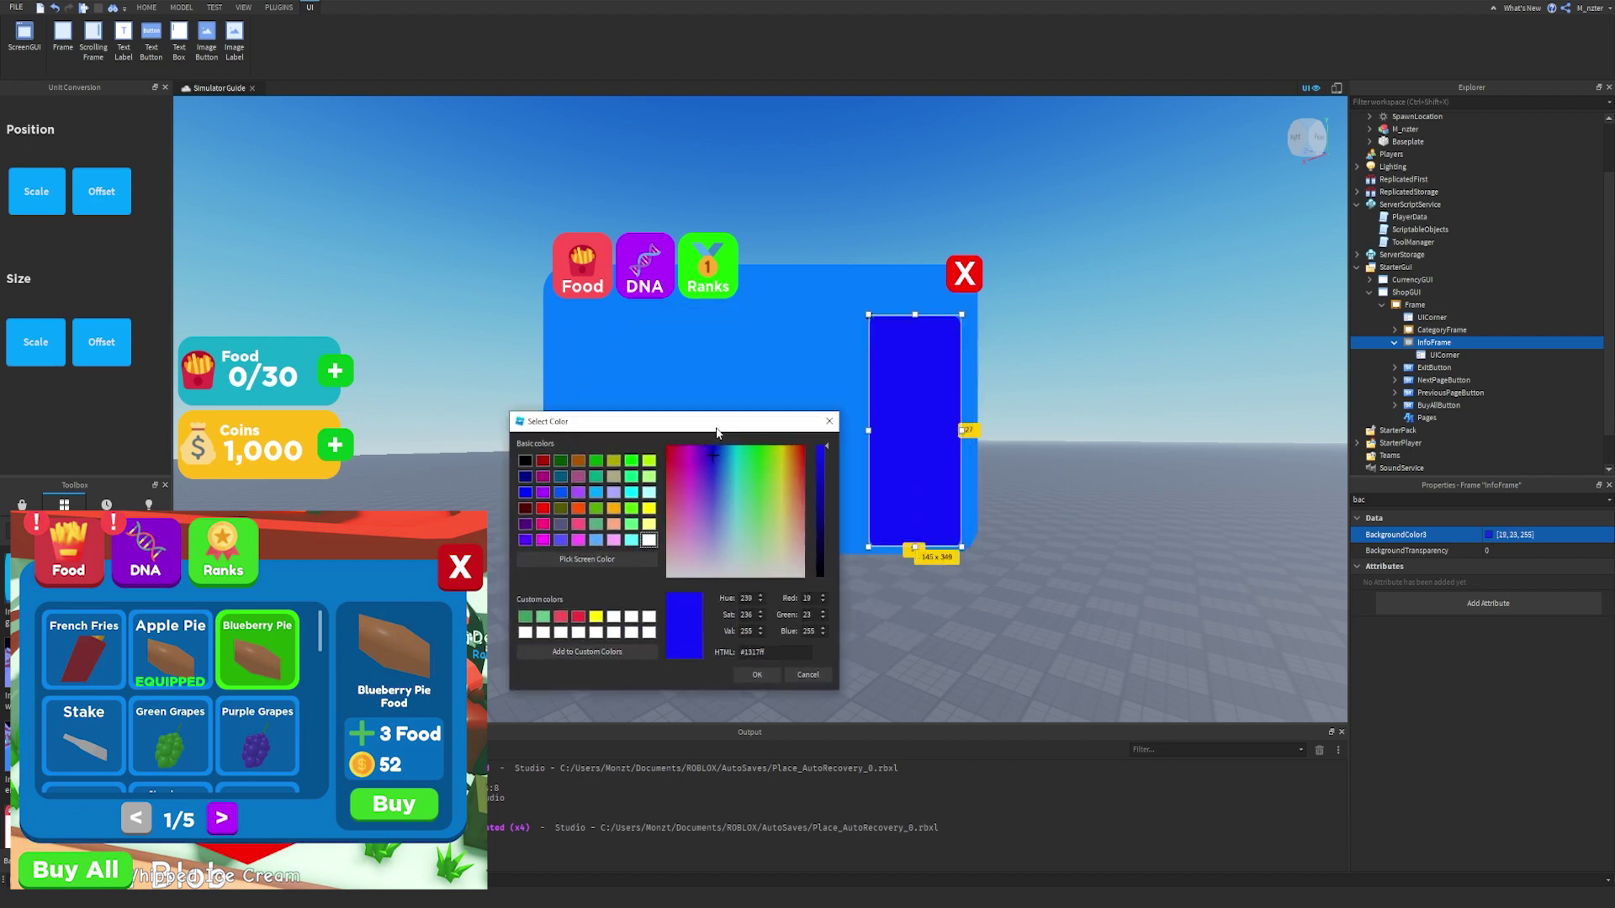
left_click(564, 559)
left_click(772, 386)
left_click(825, 522)
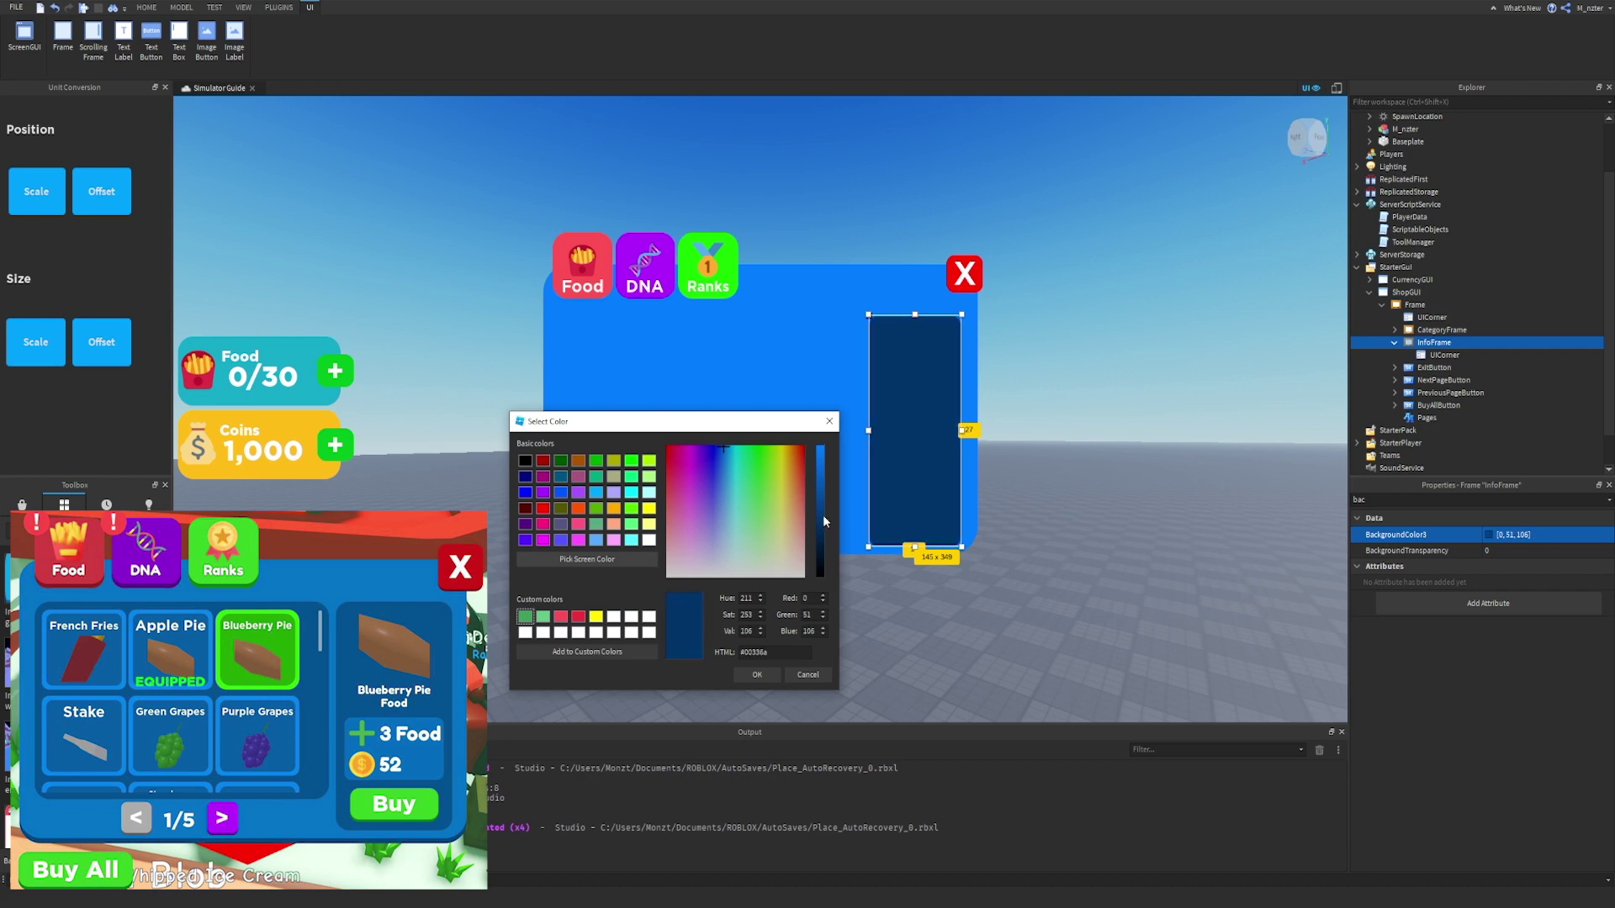
left_click_drag(823, 515, 830, 491)
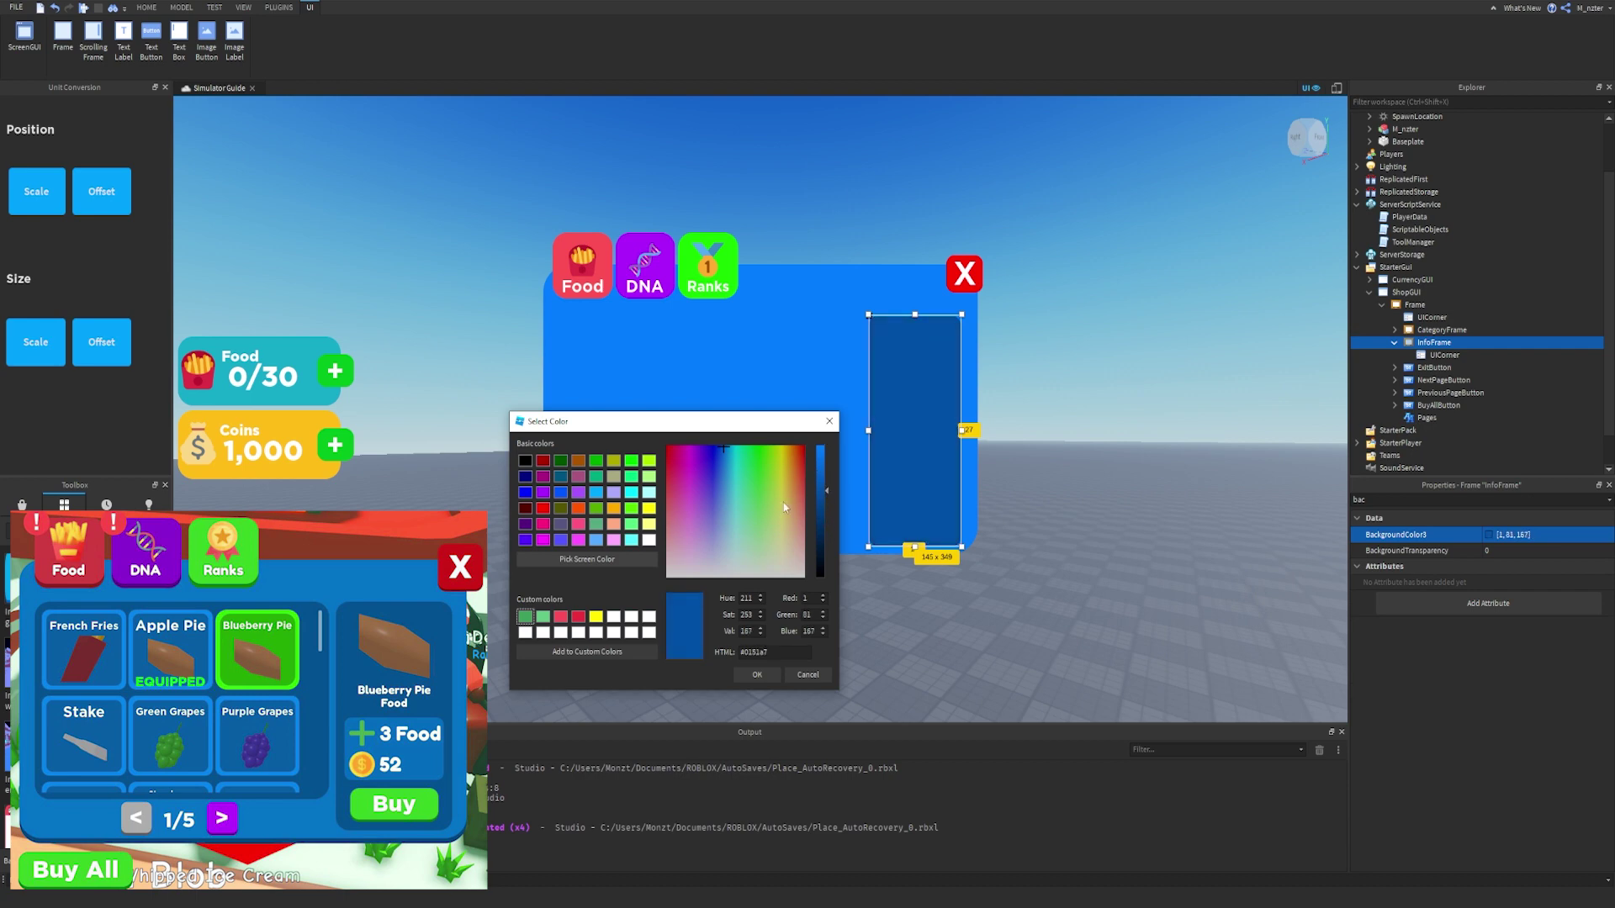
left_click(751, 674)
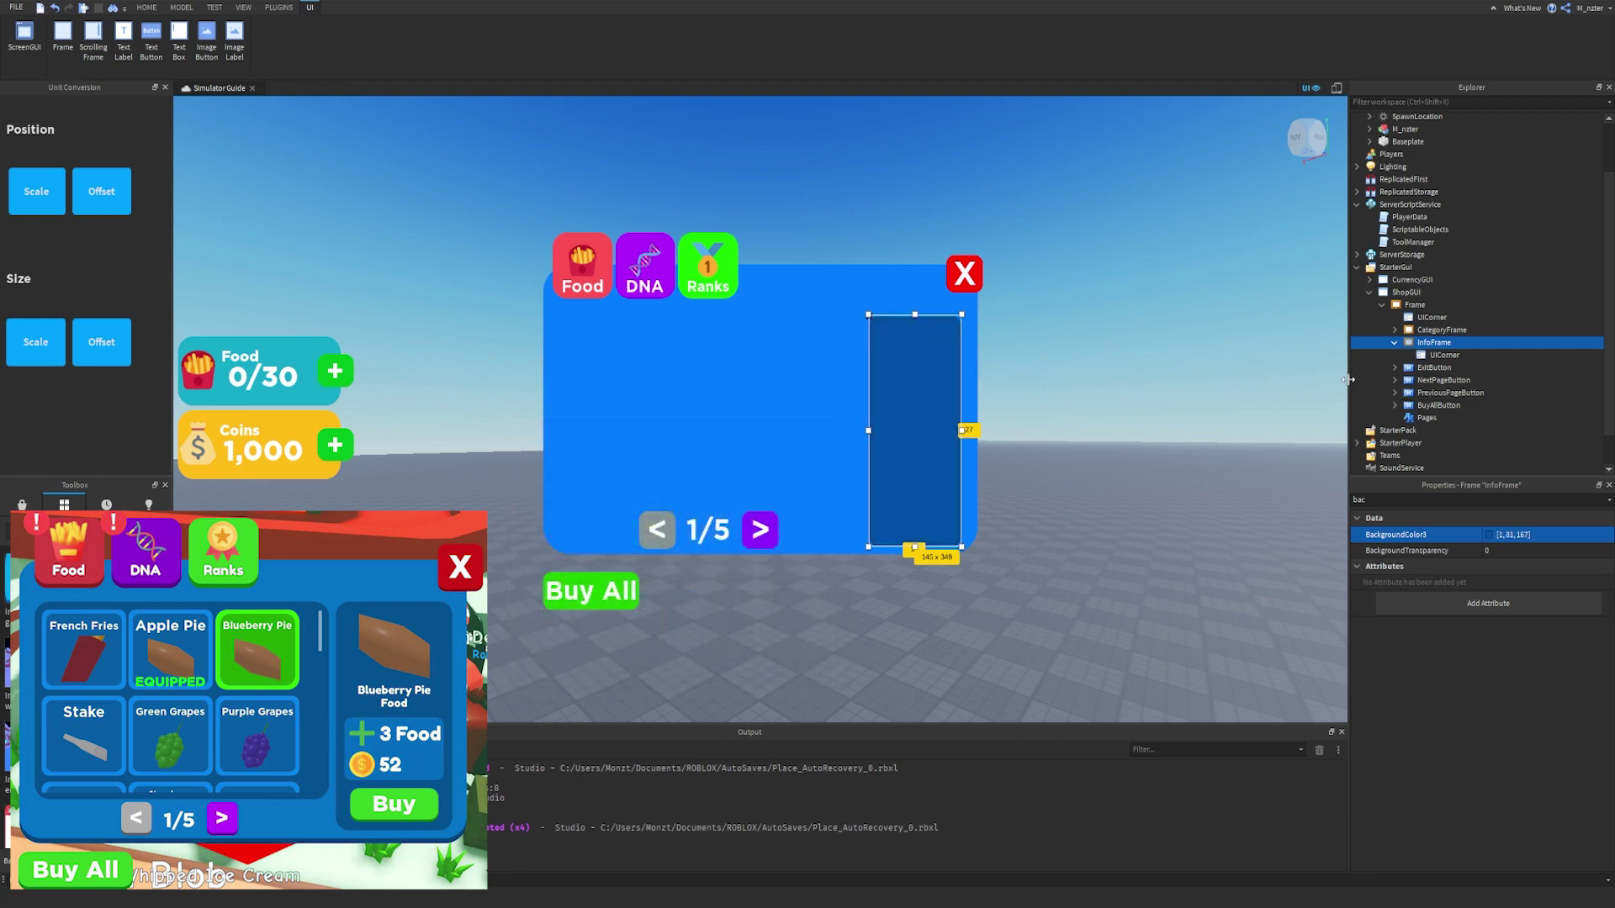
Set the CornerRadius of InfoFrame's UICorner to 0.15, 0.
left_click(1445, 355)
left_click(1505, 534)
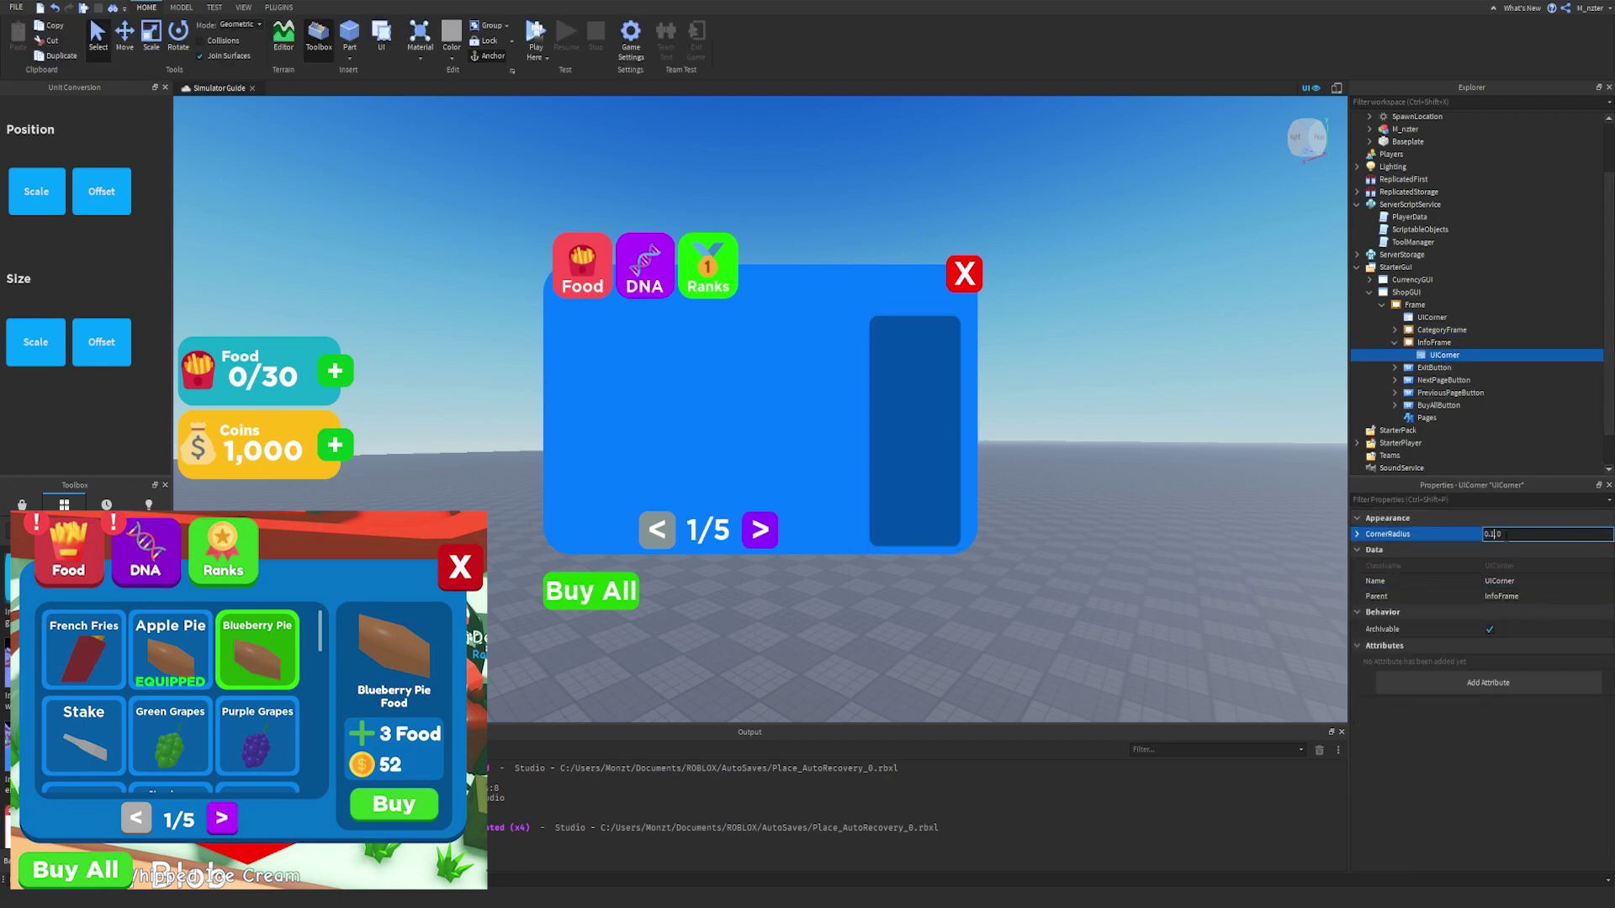
key("Return")
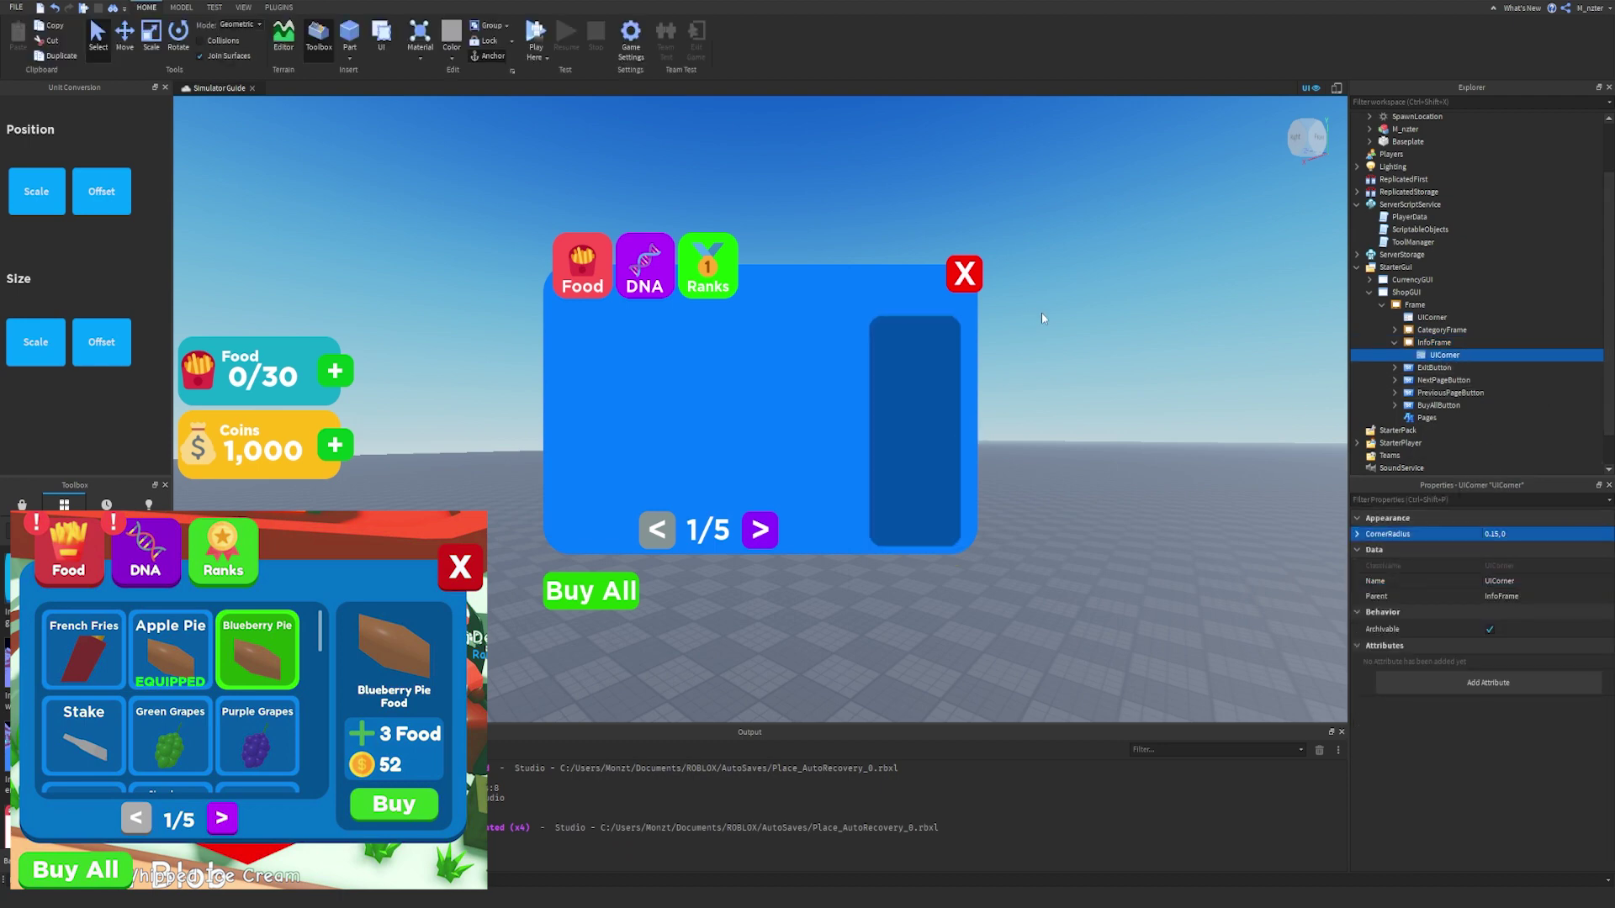
Insert a ScrollingFrame into the shop's main Frame.
left_click(1417, 304)
left_click(1435, 305)
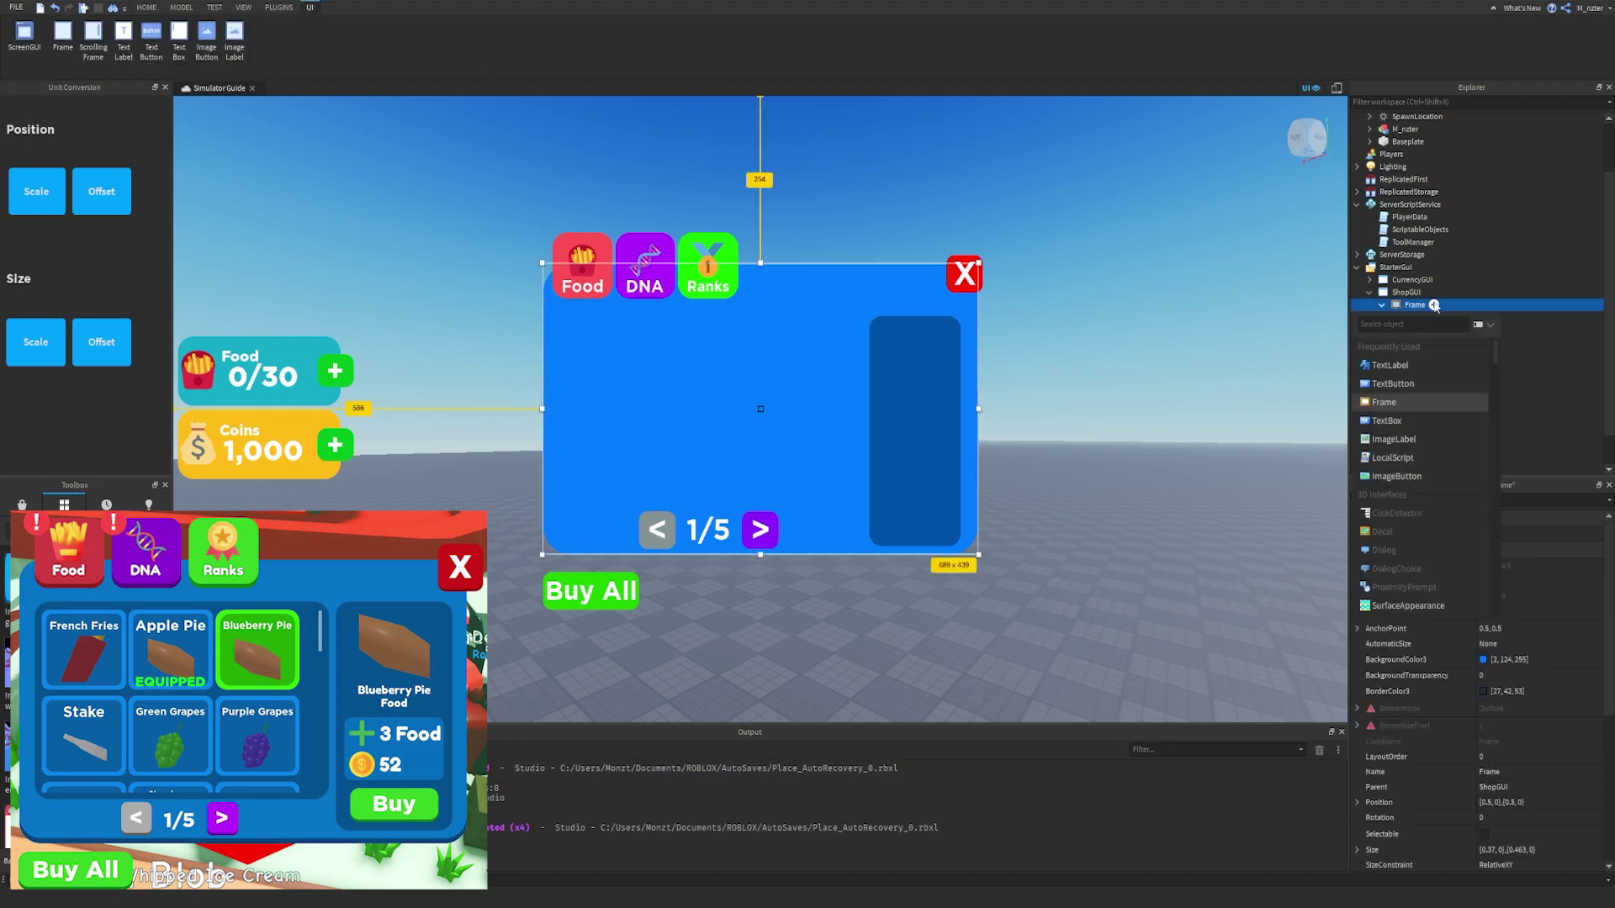
type("s")
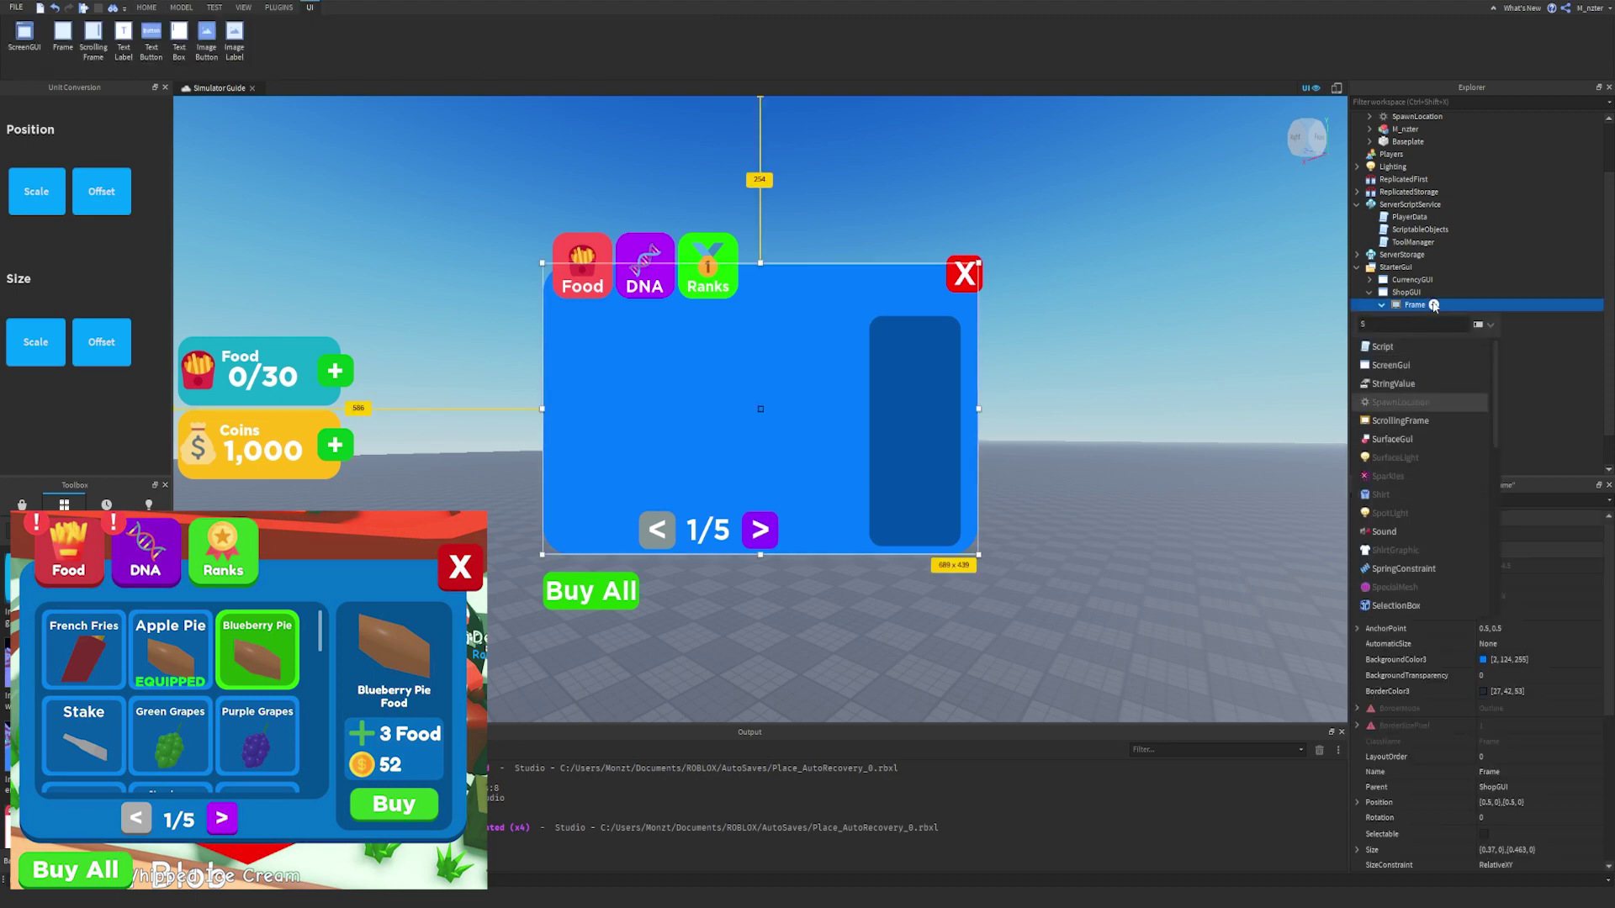
type("cr")
key("Up")
key("Return")
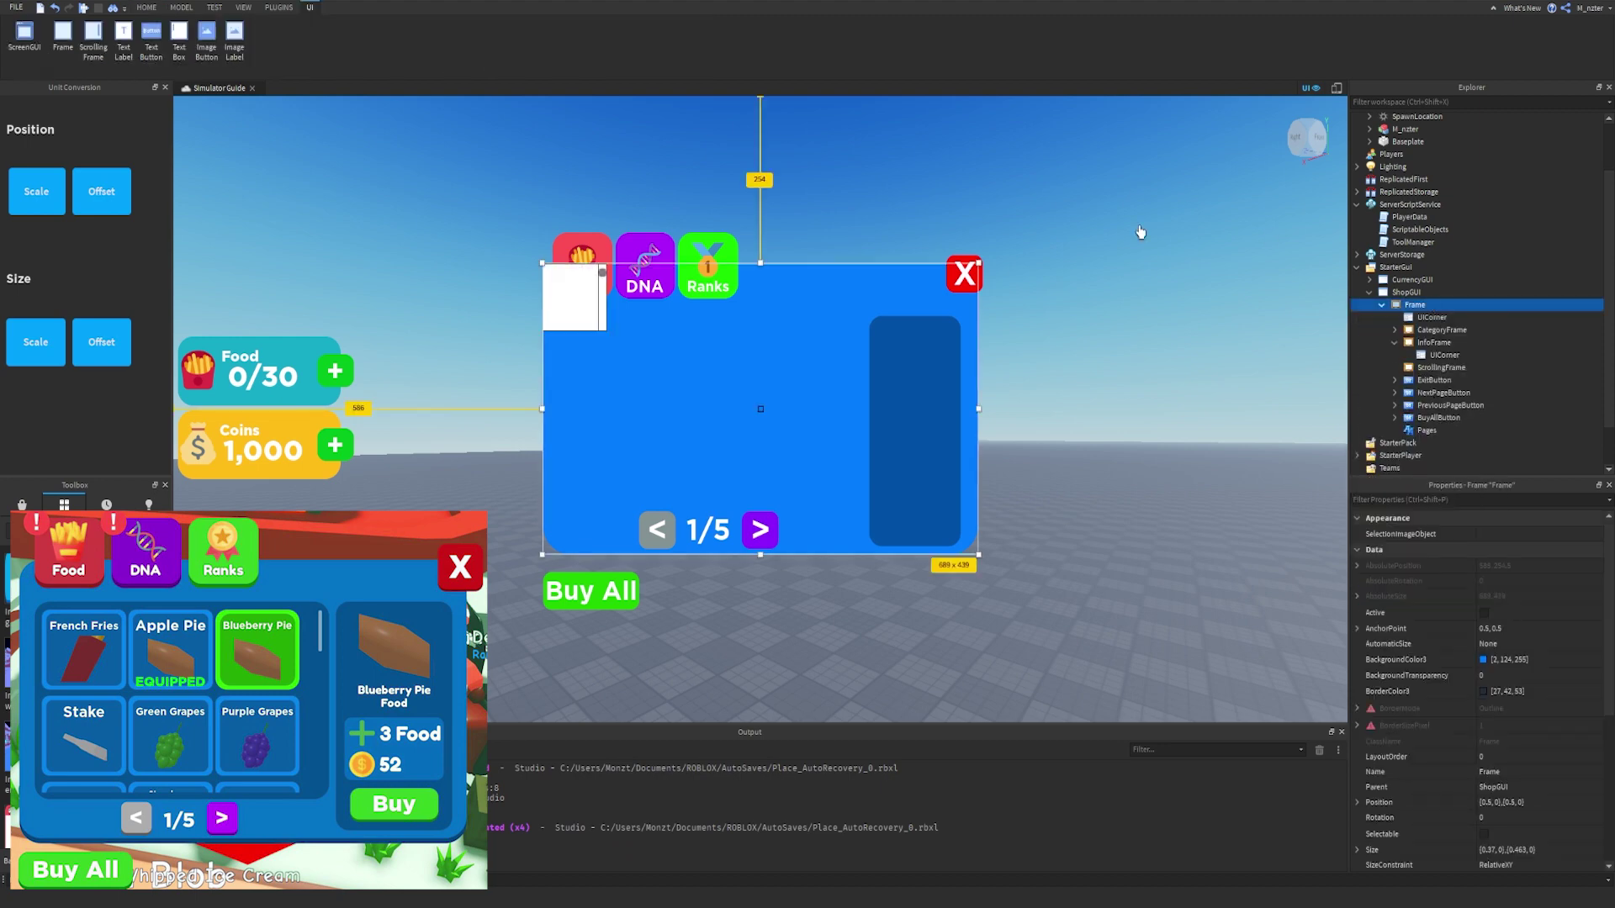
Place the ScrollingFrame below the category buttons and stretch it to about 468 x 288, filling the area beside InfoFrame.
left_click_drag(571, 319, 580, 371)
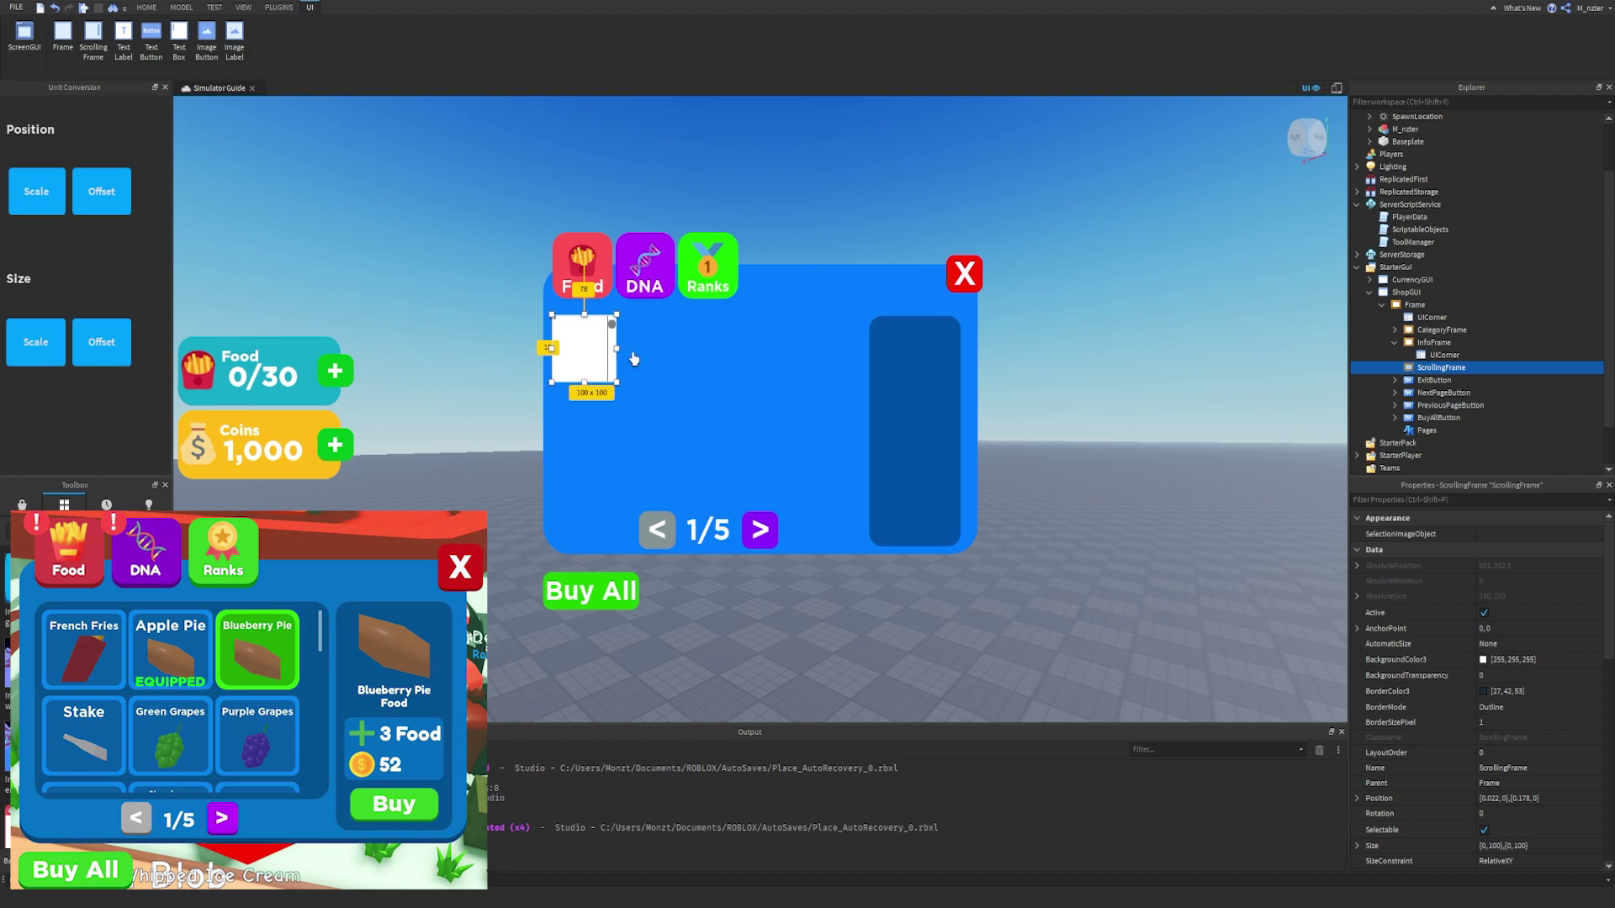
left_click_drag(617, 348, 850, 352)
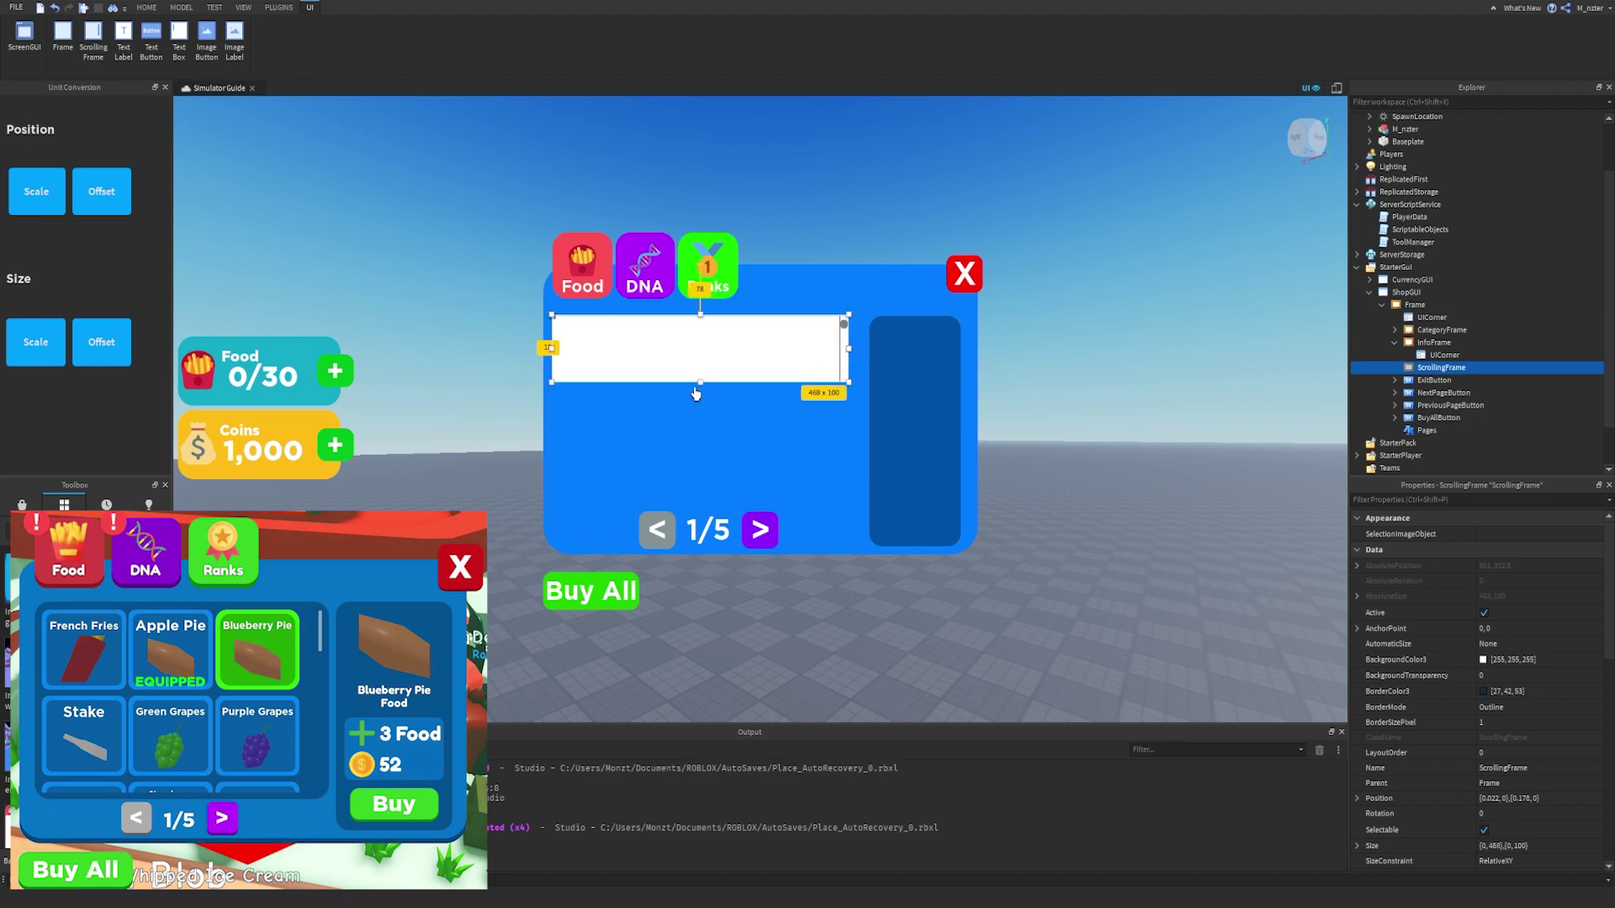
left_click_drag(701, 384, 701, 511)
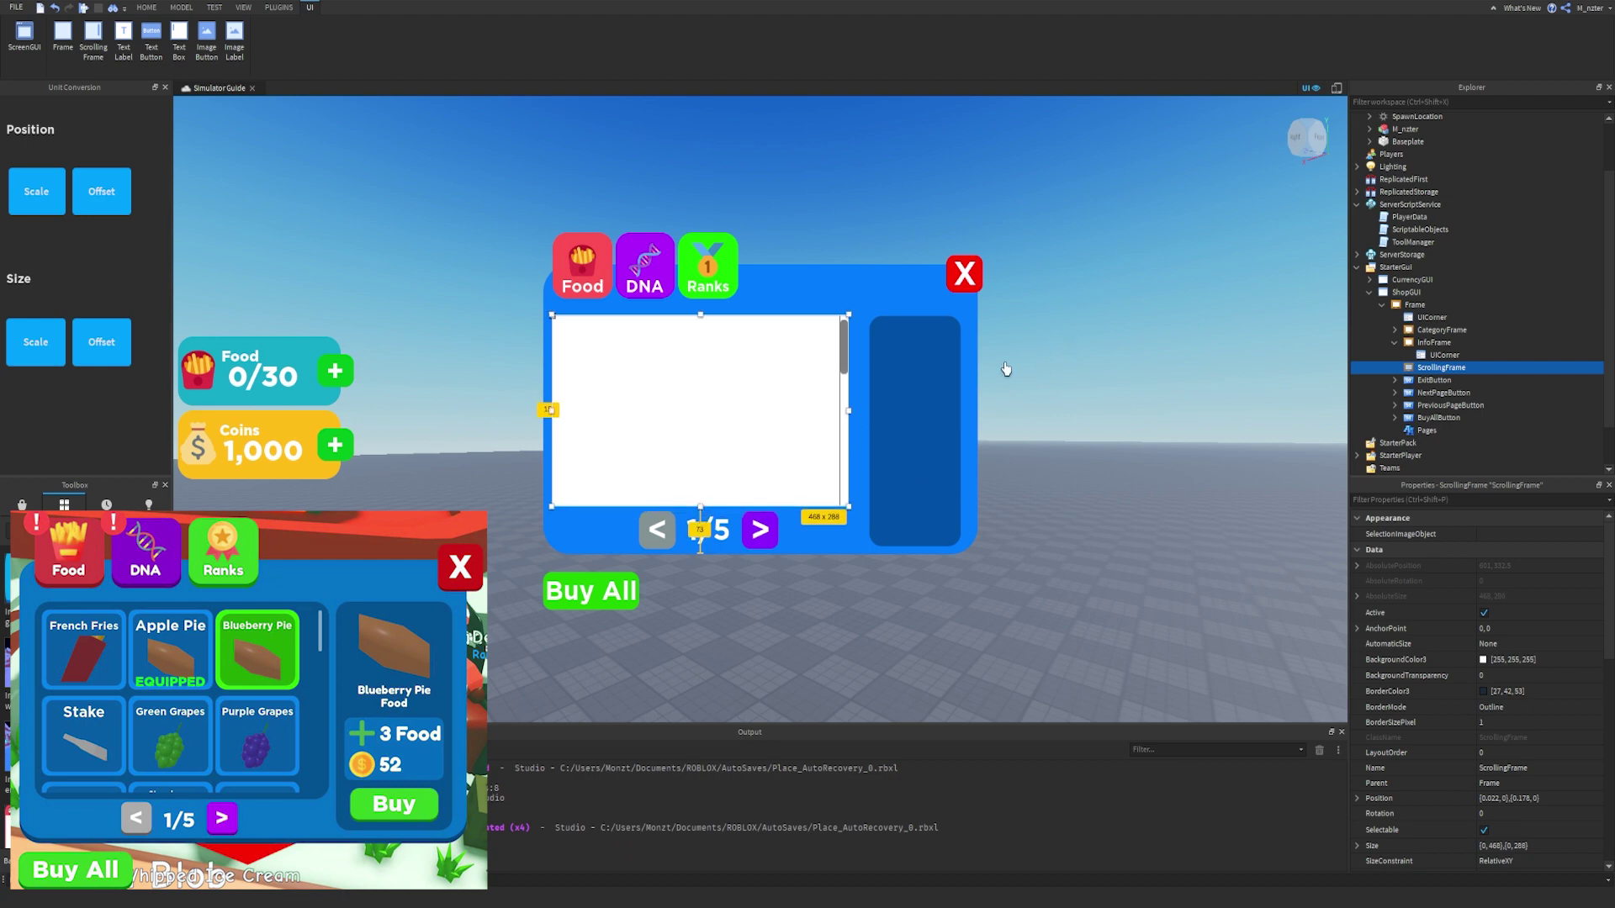
Rename the ScrollingFrame as ContainerFrame.
double_click(1441, 368)
type("ContainerFrame")
key("Return")
Set ContainerFrame's BackgroundColor3 to 1, 81, 167 by sampling InfoFrame's dark blue from the screen.
left_click(1439, 500)
type("bac")
left_click(1488, 537)
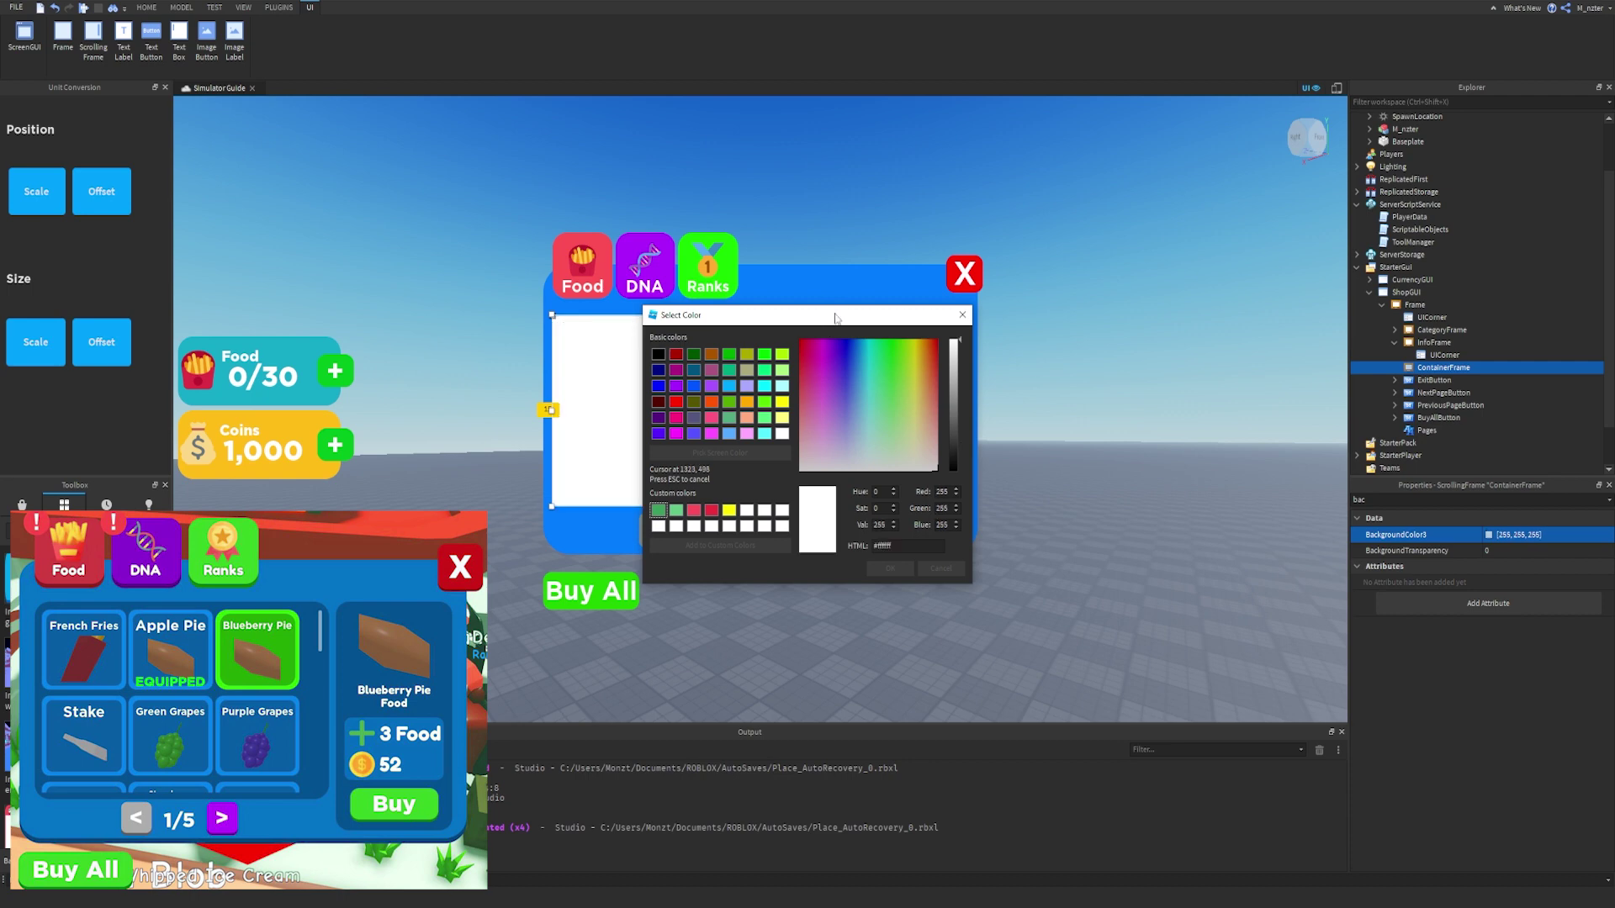
left_click_drag(757, 315, 519, 306)
left_click(486, 444)
left_click(893, 454)
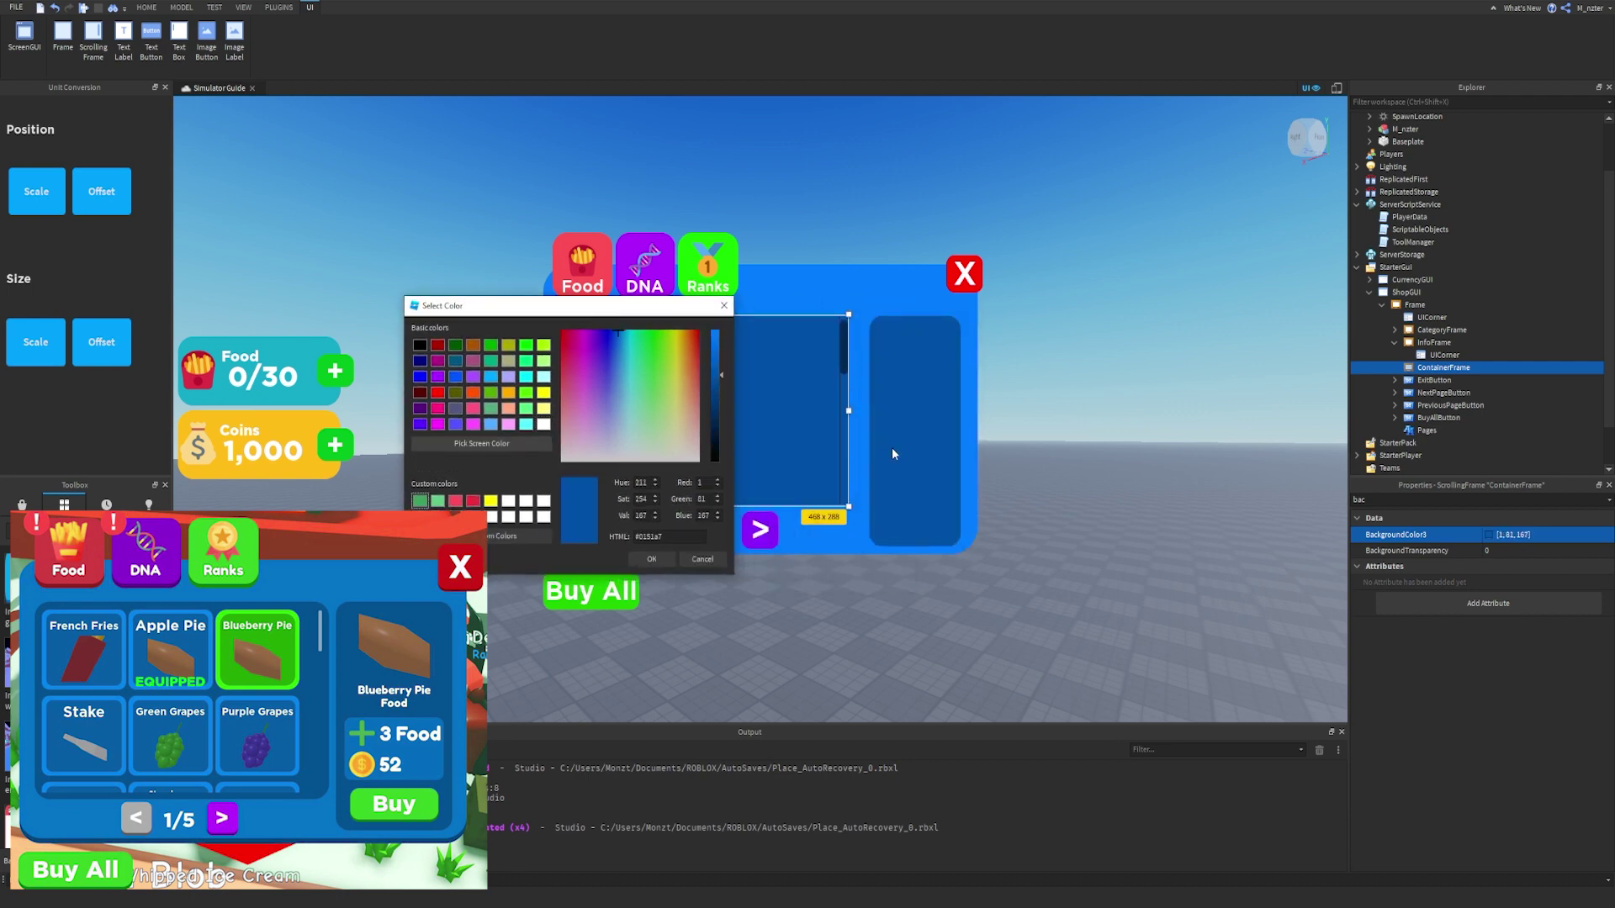
left_click(648, 559)
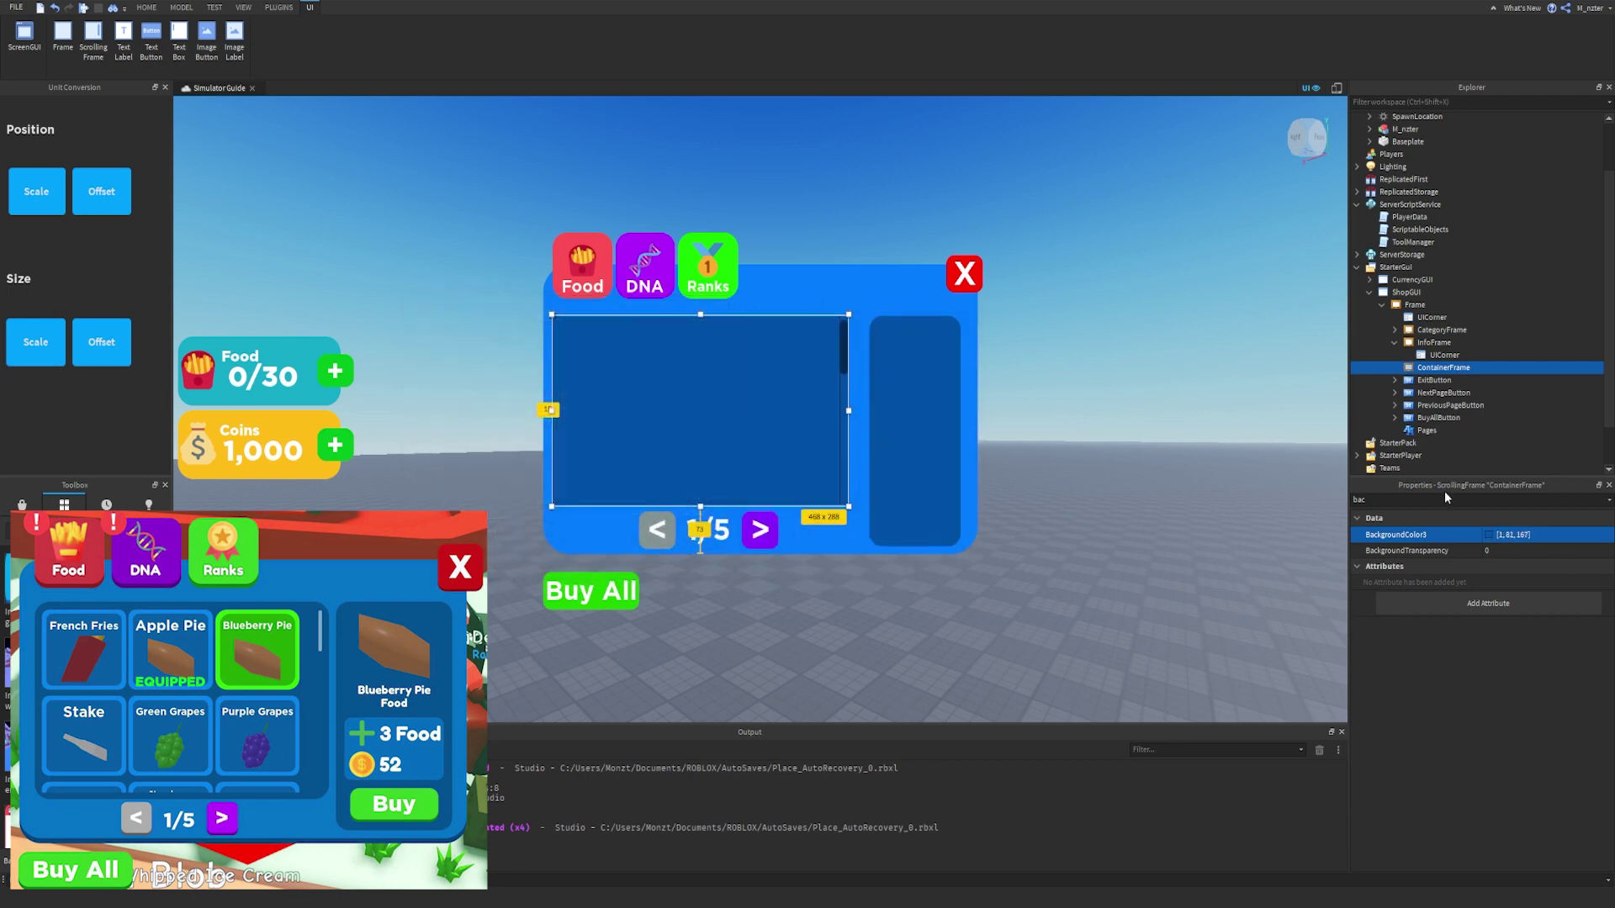
Lighten ContainerFrame's ScrollBarImageColor3 to 250, 250, 250.
double_click(1446, 499)
type("sc")
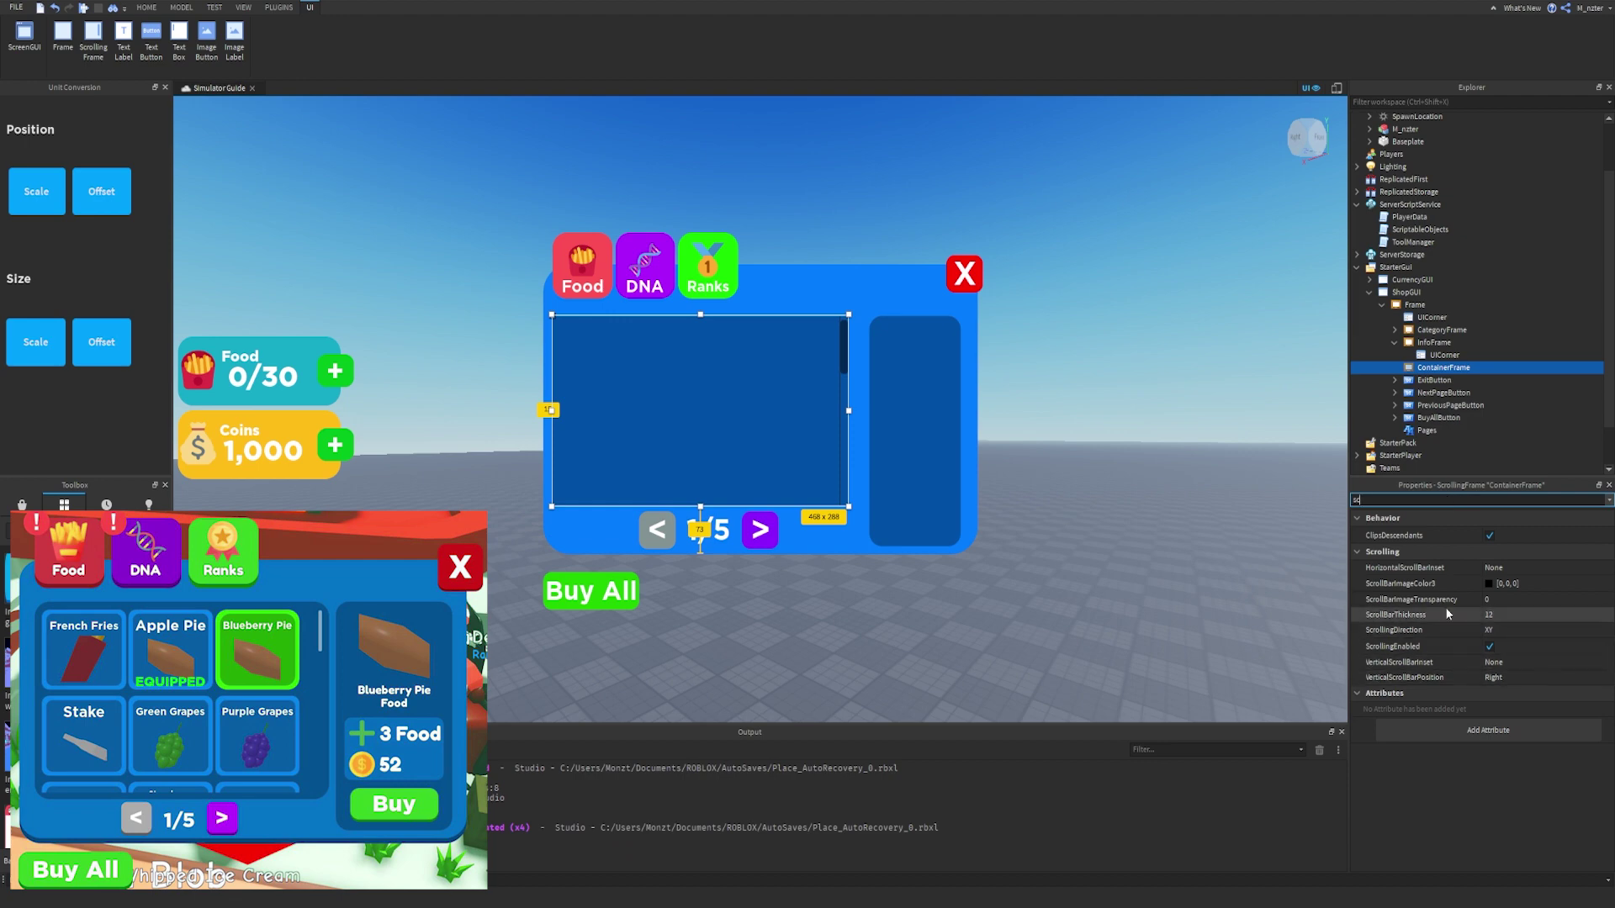
left_click(1489, 584)
left_click_drag(893, 310, 609, 353)
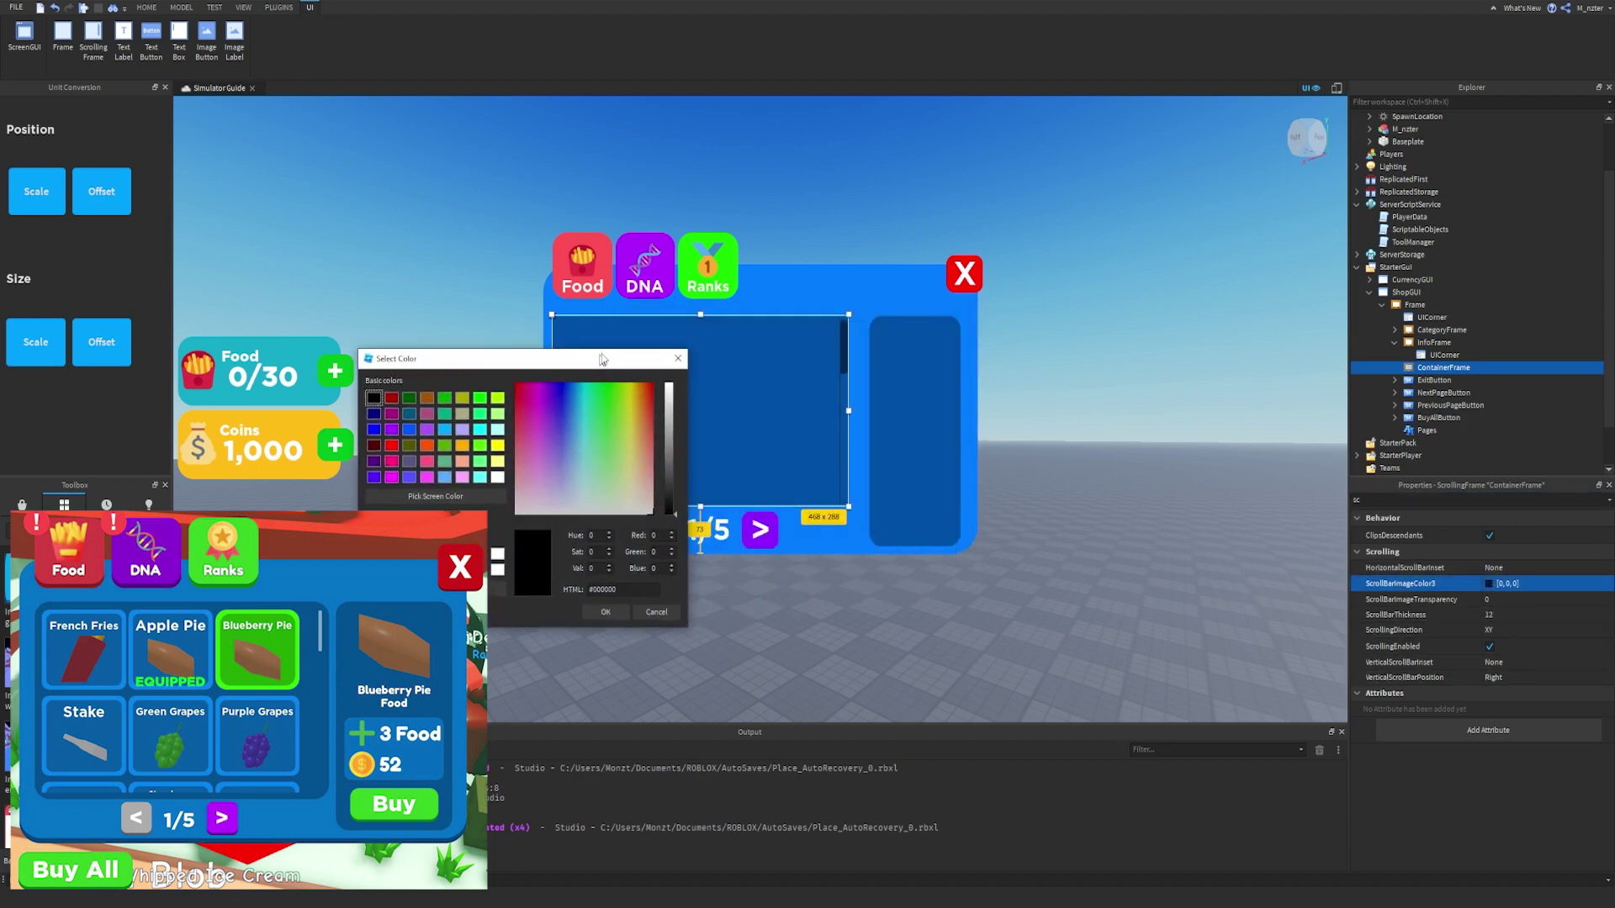
left_click(669, 471)
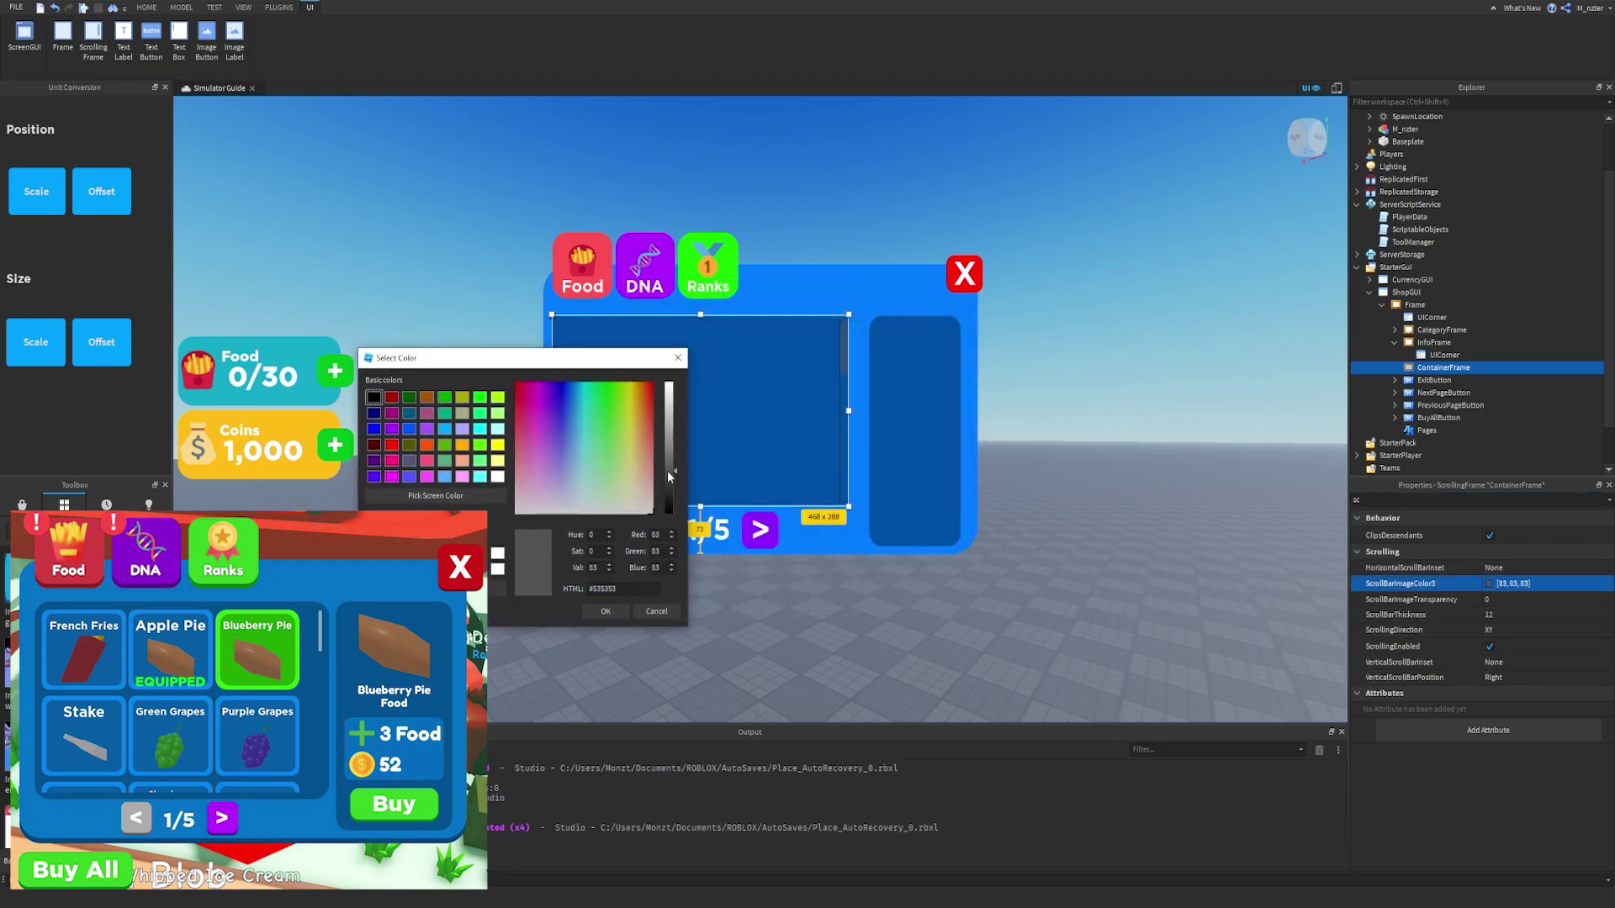
left_click_drag(668, 472, 725, 389)
left_click(605, 612)
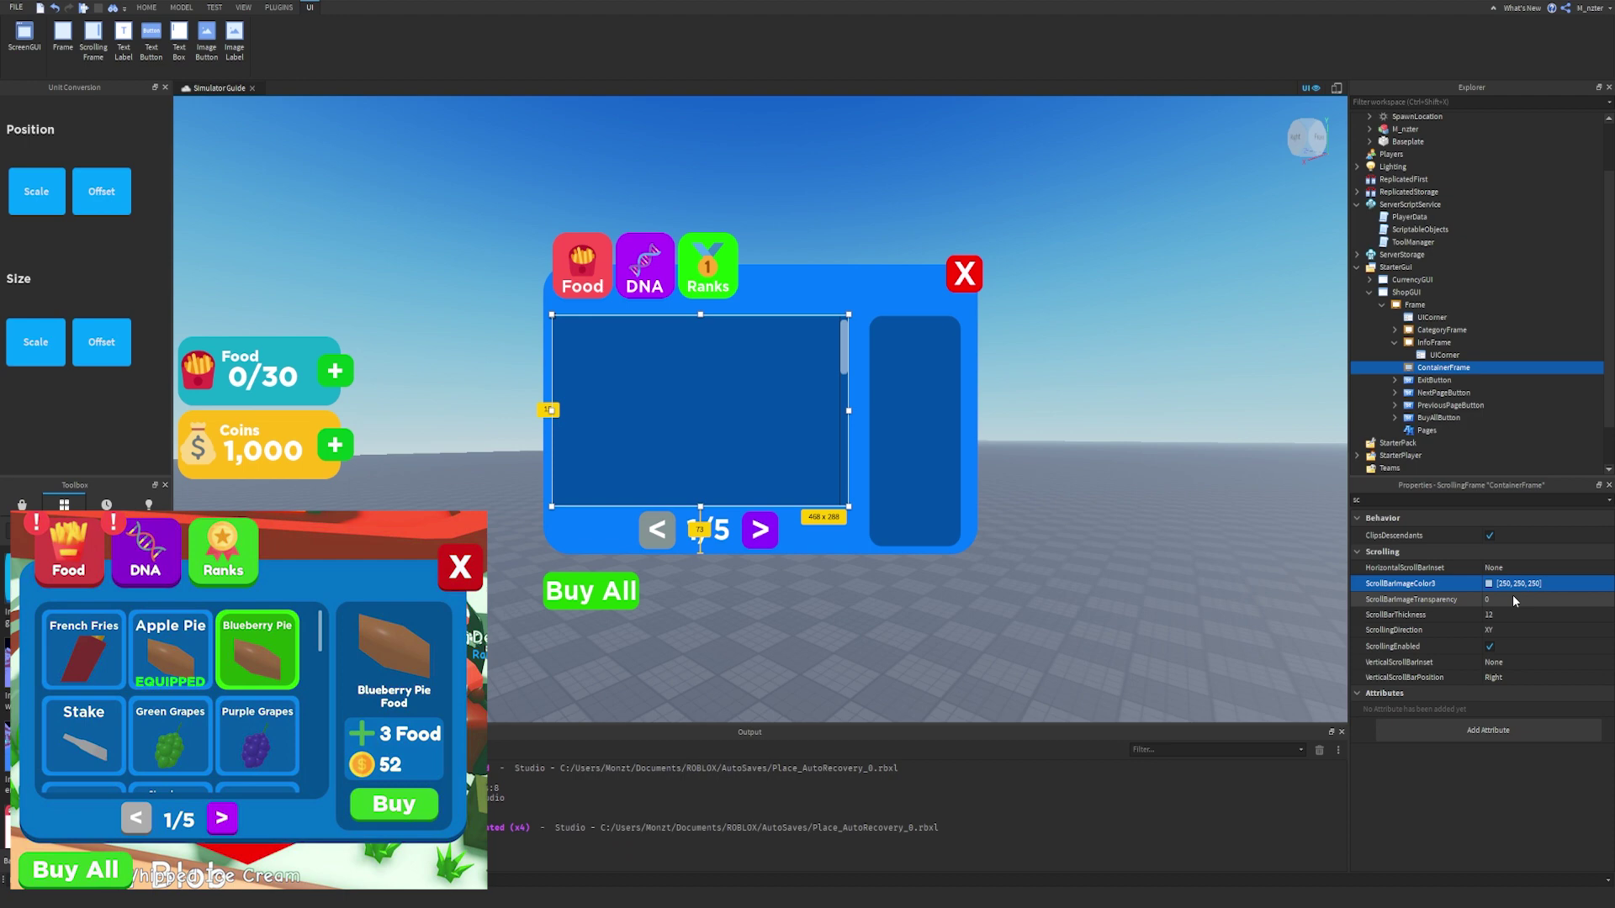
Set ContainerFrame's ScrollBarThickness to 7.
left_click(1517, 615)
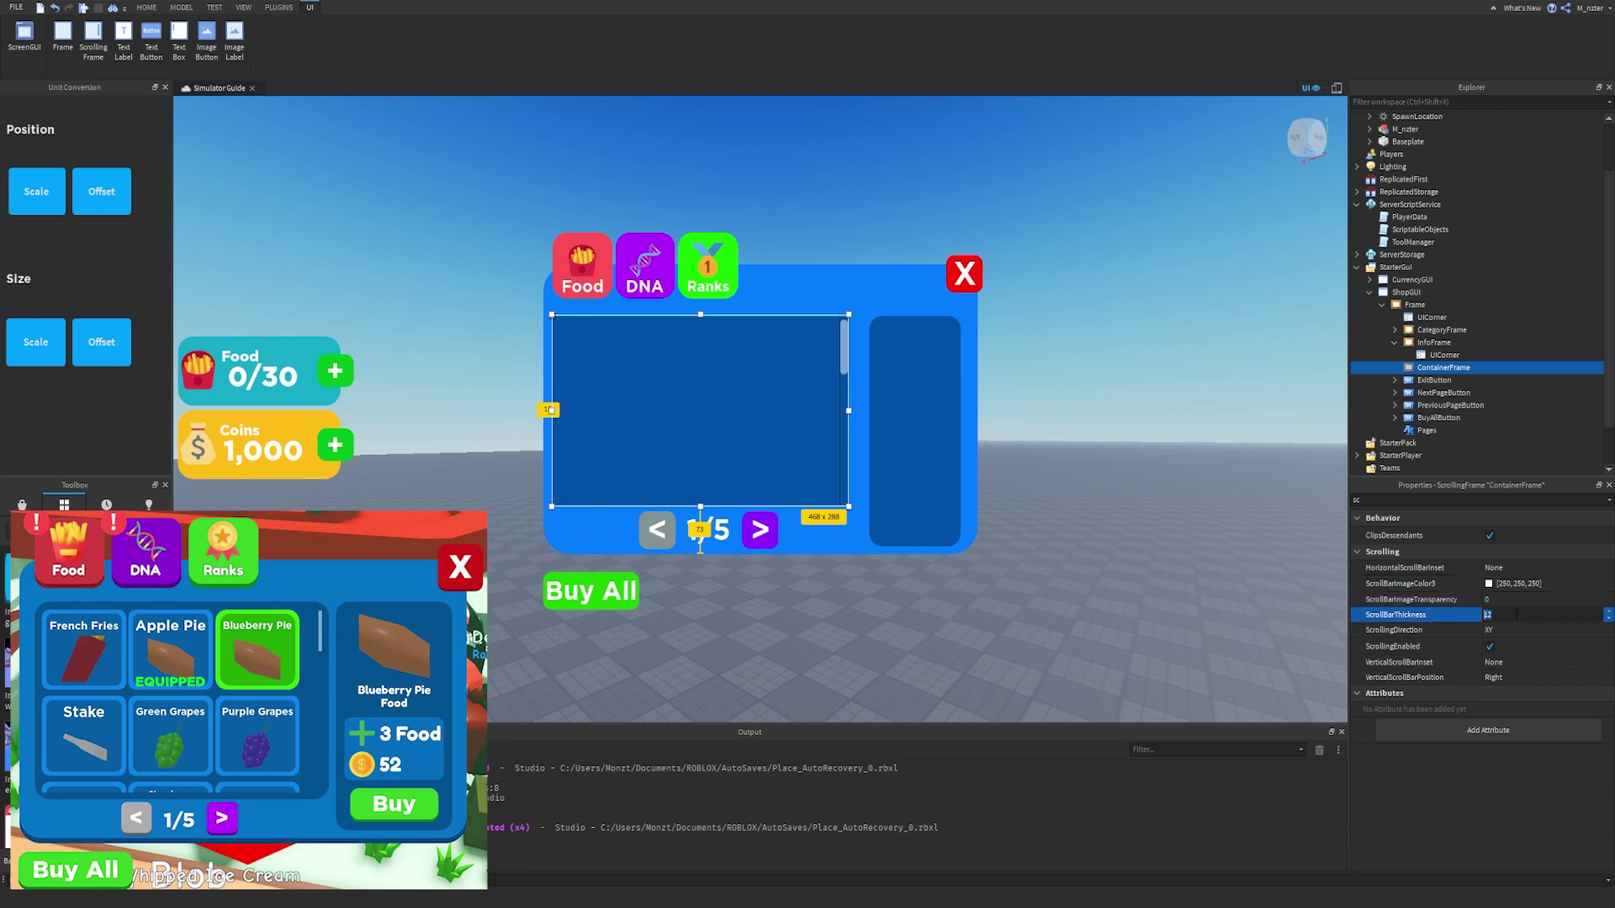
key("Return")
type("7")
key("Return")
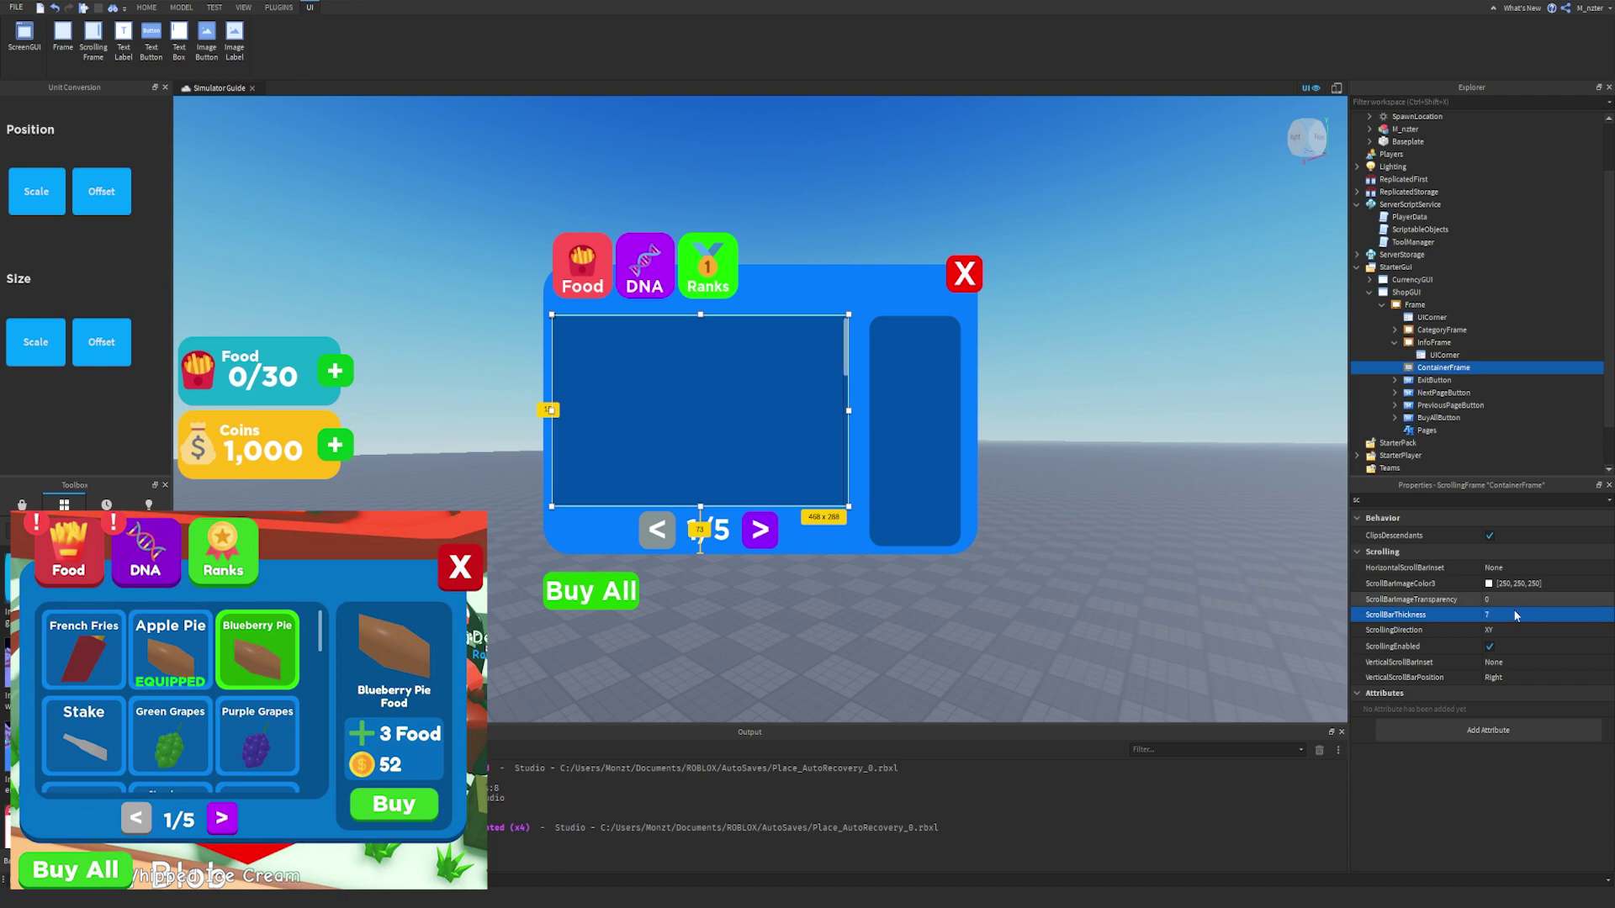
Set ContainerFrame's BorderSizePixel to 0.
left_click(1529, 629)
left_click(1523, 664)
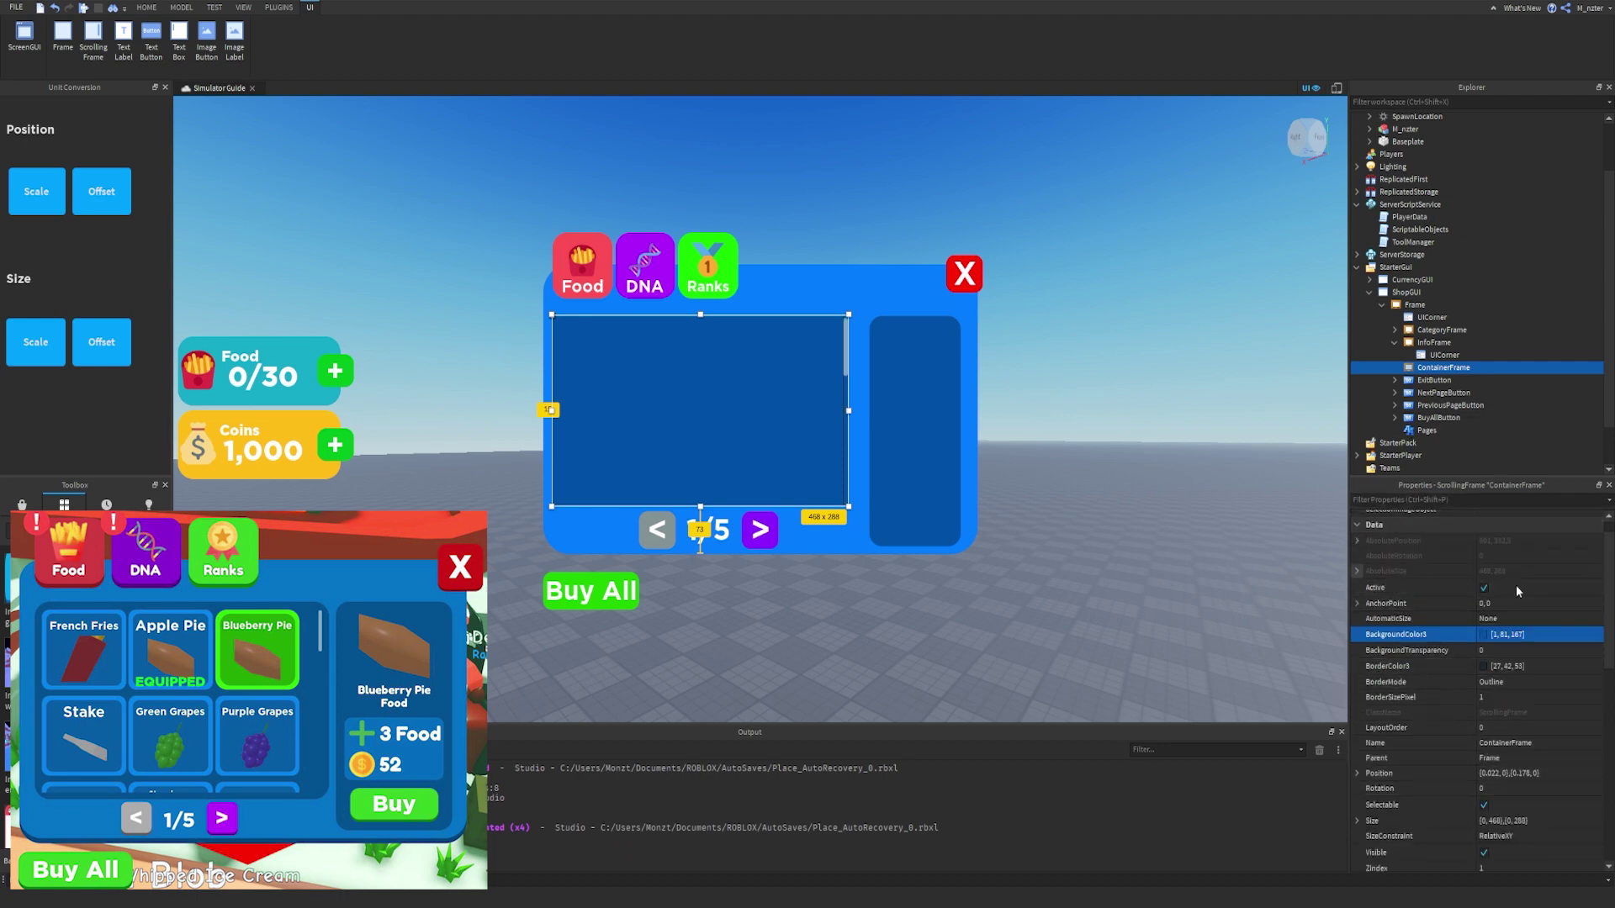
left_click(1497, 699)
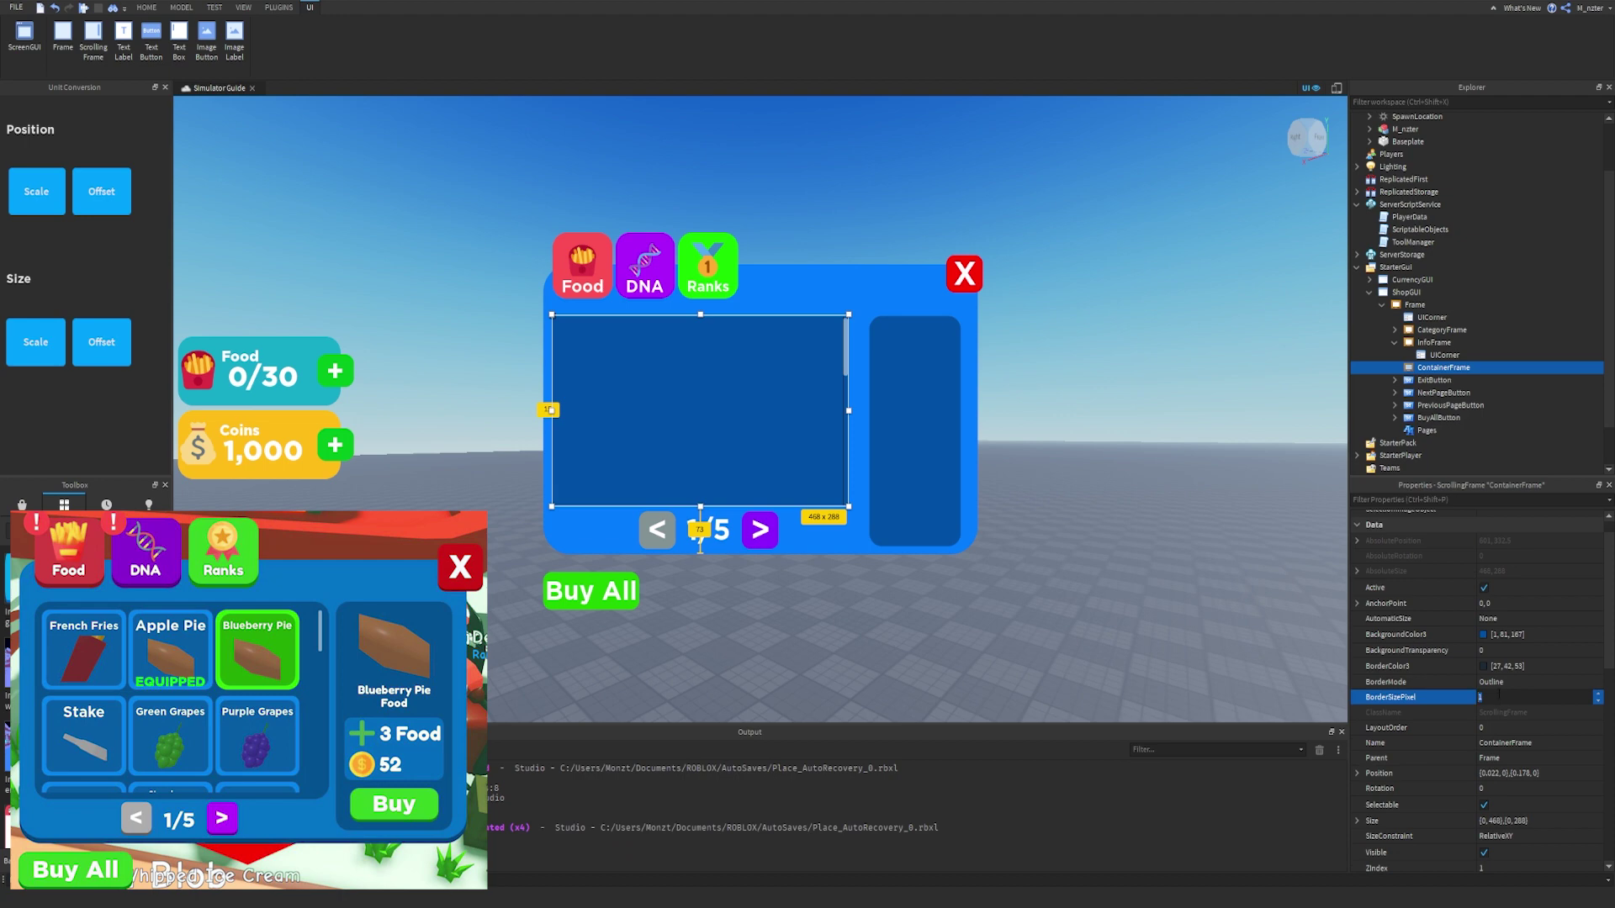
key("Return")
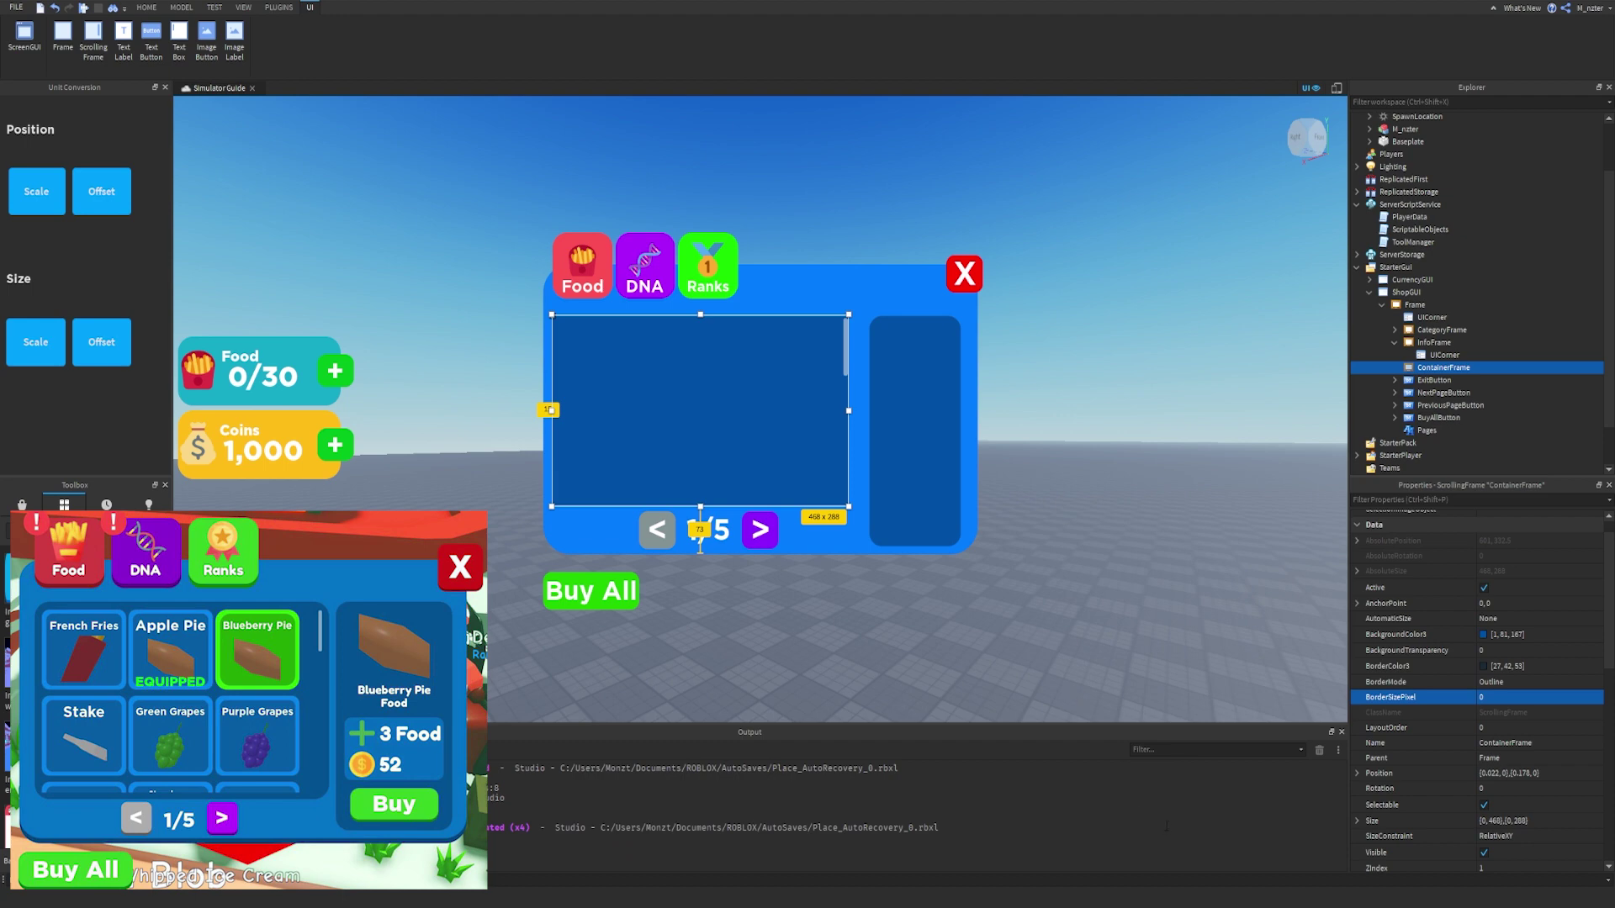
Try to round ContainerFrame's corners with a copy of InfoFrame's UICorner and a CornerRadius of 0.25, 0.
left_click(1451, 356)
key("ctrl+d")
left_click_drag(1453, 369, 1457, 384)
left_click(1447, 380)
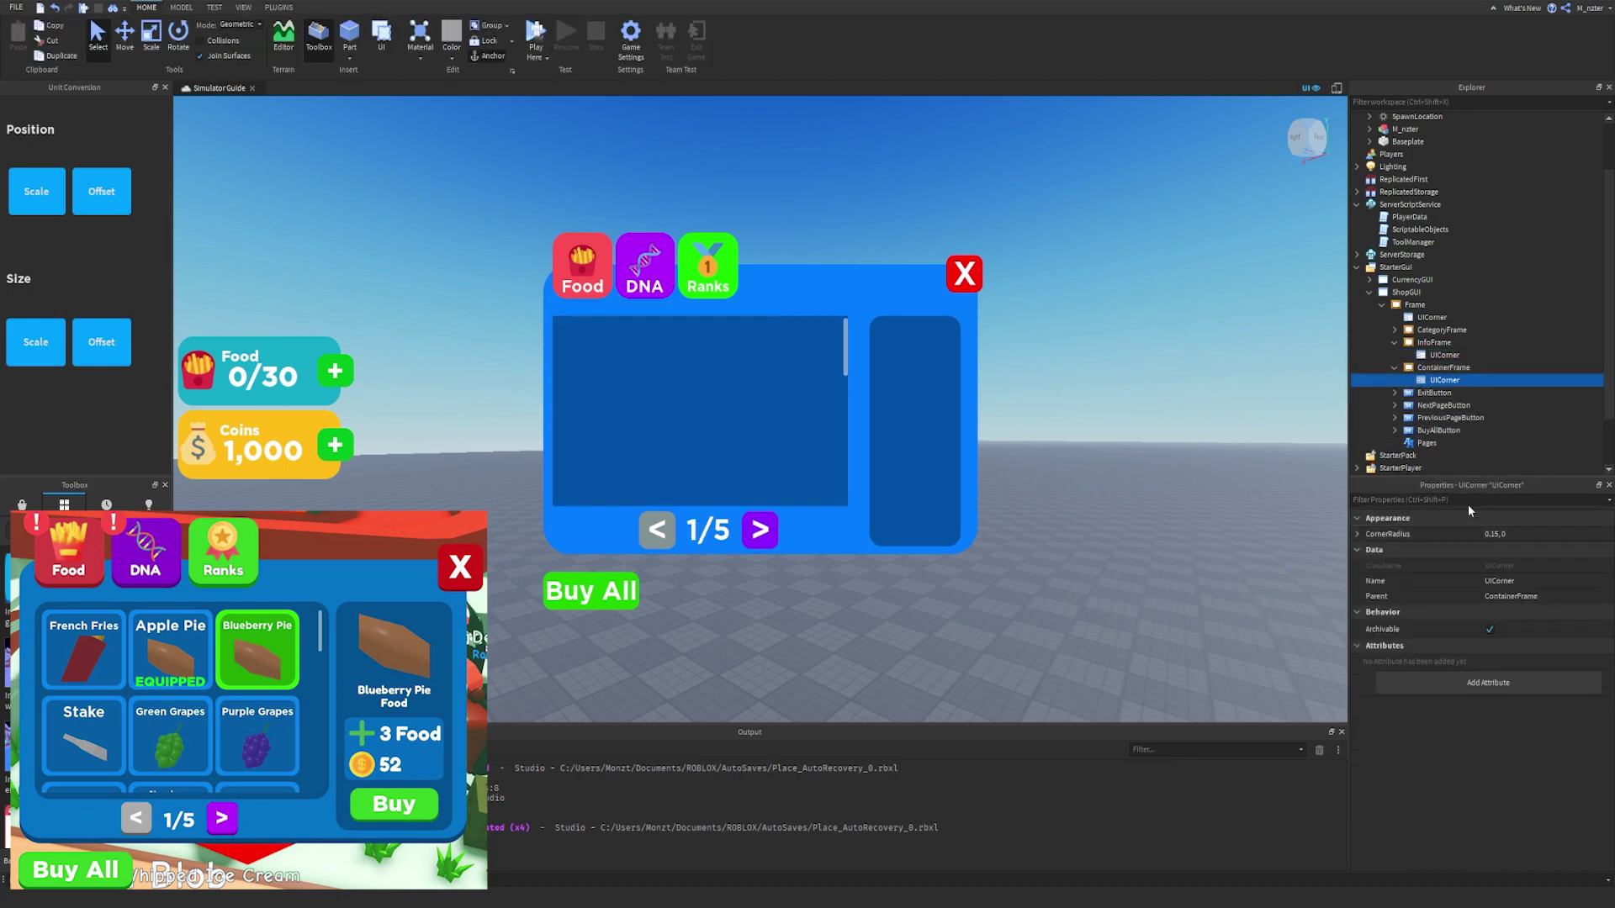
left_click(1499, 535)
type("0.25")
key("Return")
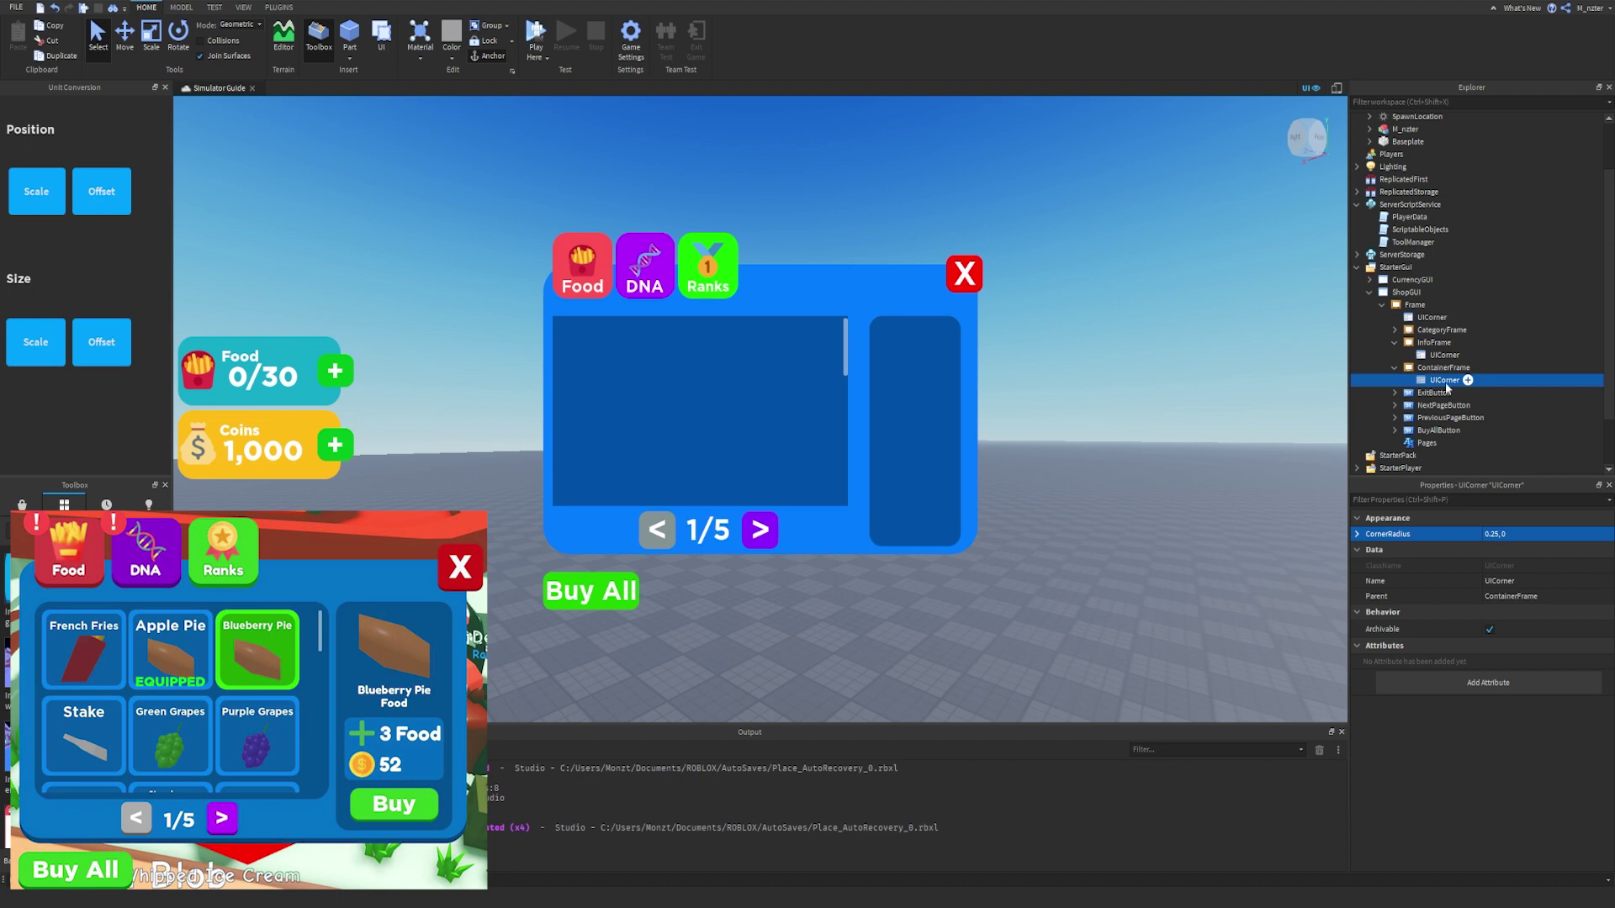
left_click_drag(1456, 385, 1494, 404)
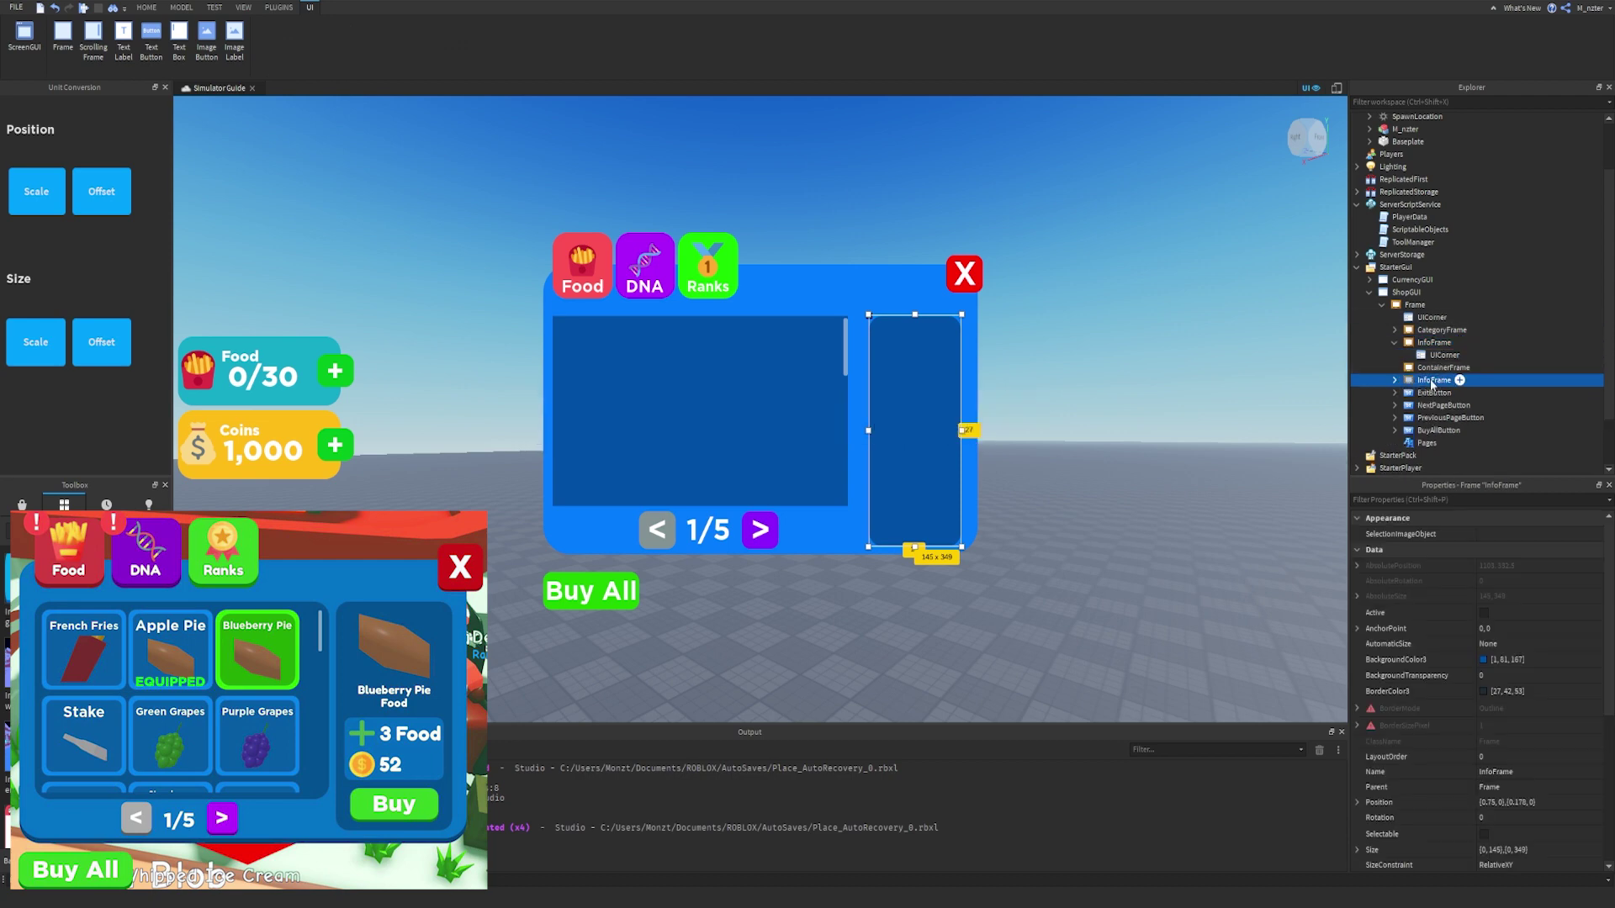
Rename the copy of InfoFrame as BackgroundFrame.
double_click(1433, 381)
type("BackgroundFrame")
key("Return")
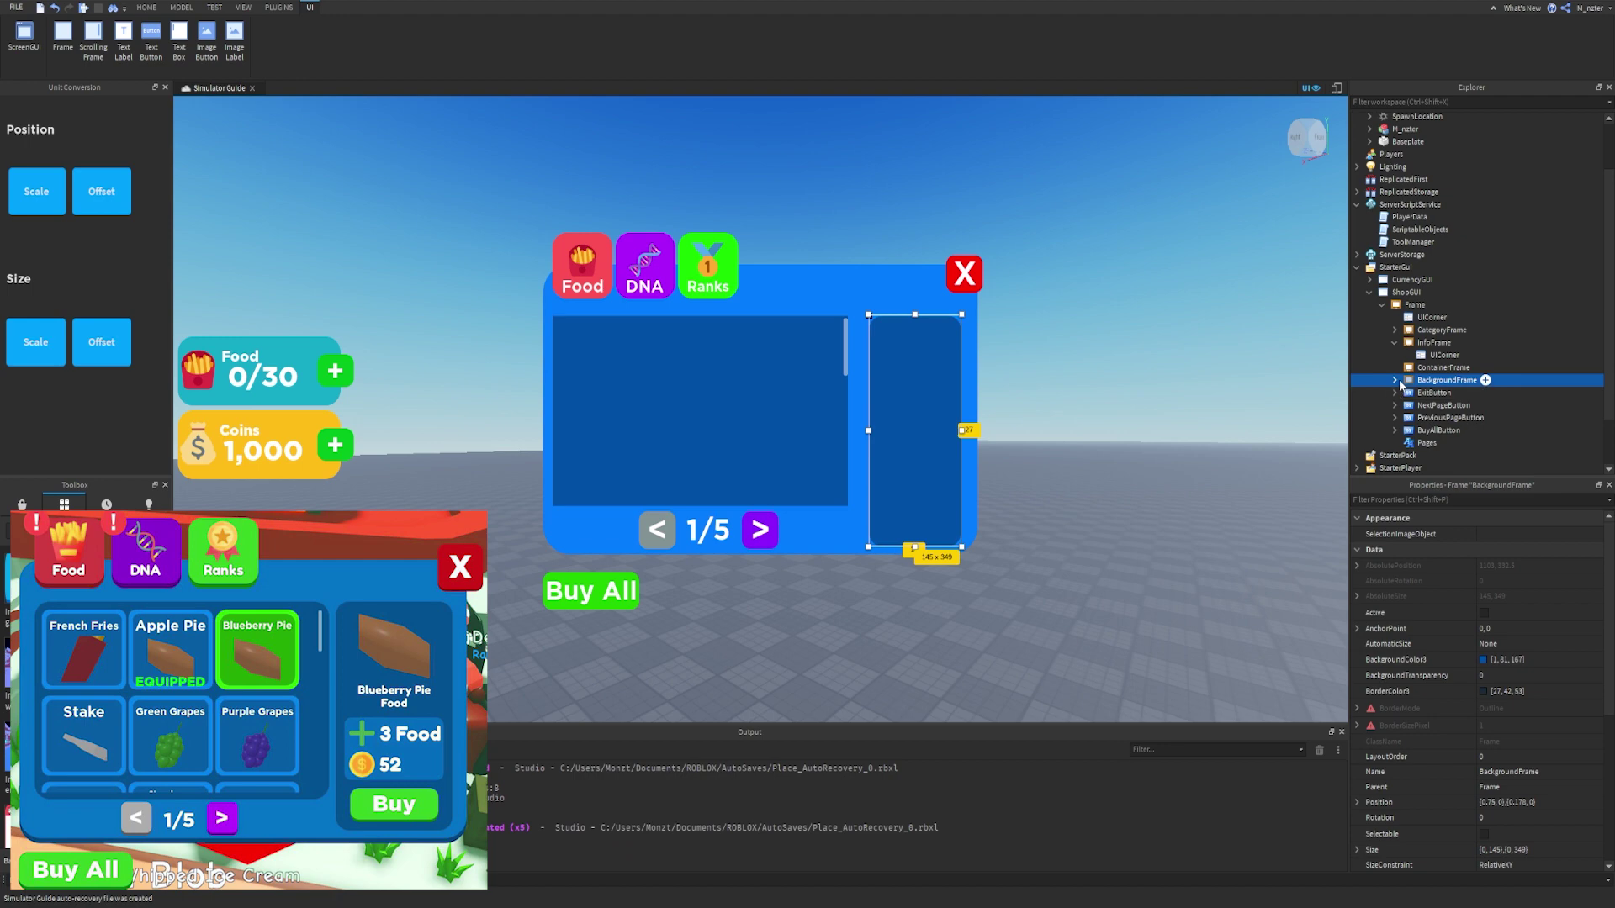
Copy ContainerFrame's Size, {0, 468},{0, 288}, to BackgroundFrame.
left_click(1430, 368)
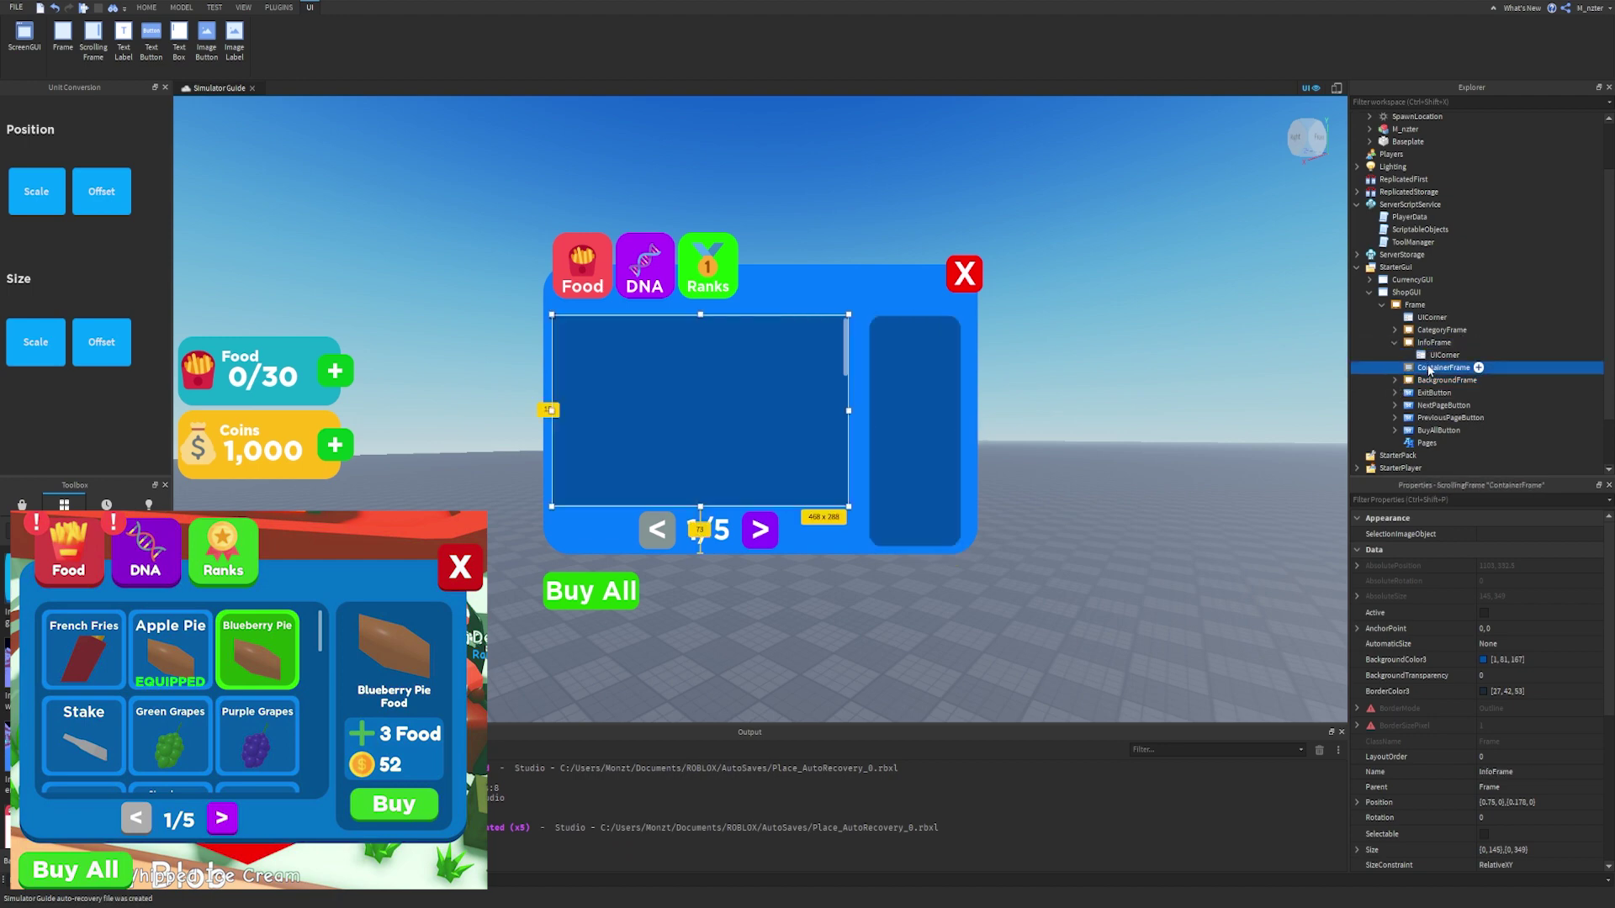
left_click(1453, 498)
type("siz")
key("BackSpace")
key("BackSpace")
key("BackSpace")
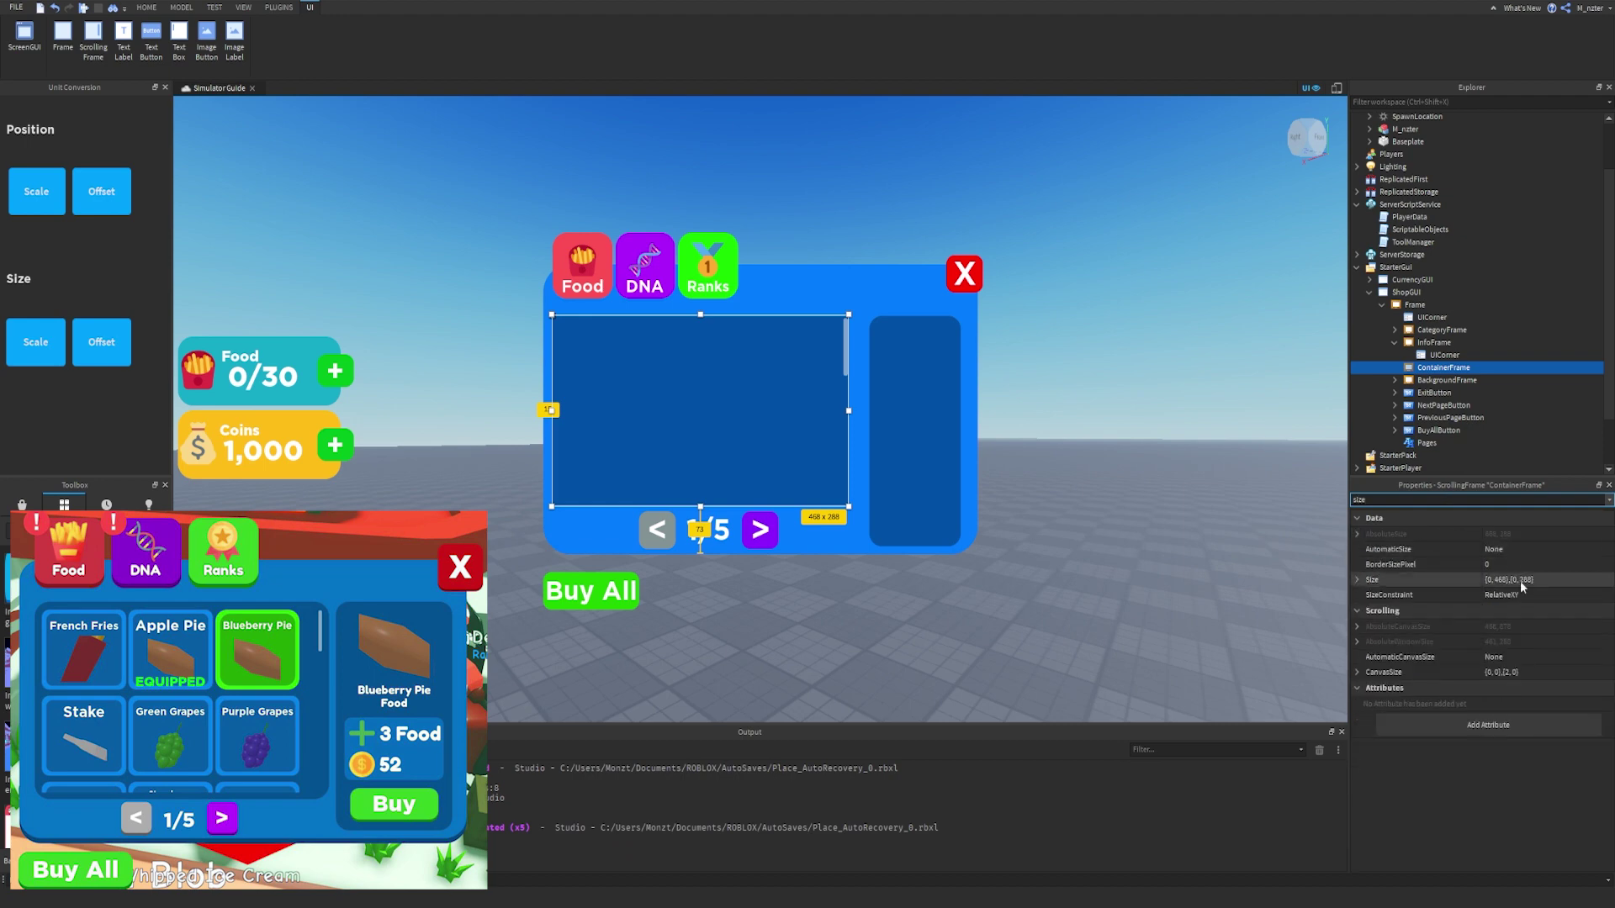
left_click(1446, 380)
left_click(1456, 500)
type("size")
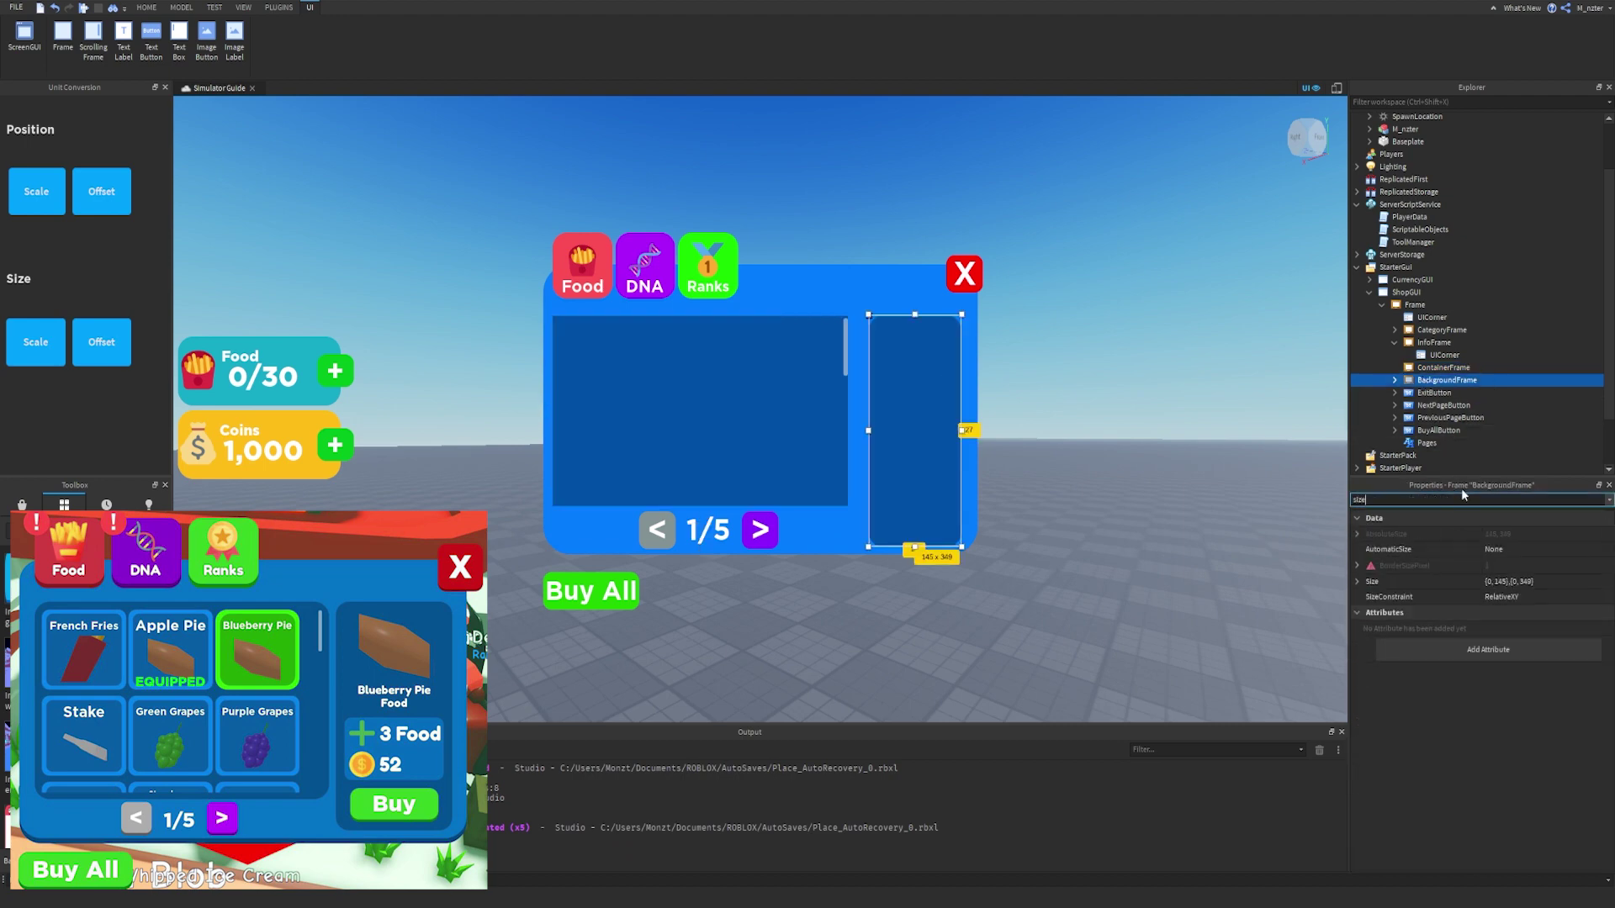
left_click(1521, 582)
type("{0, 468},{0, 288}")
key("Return")
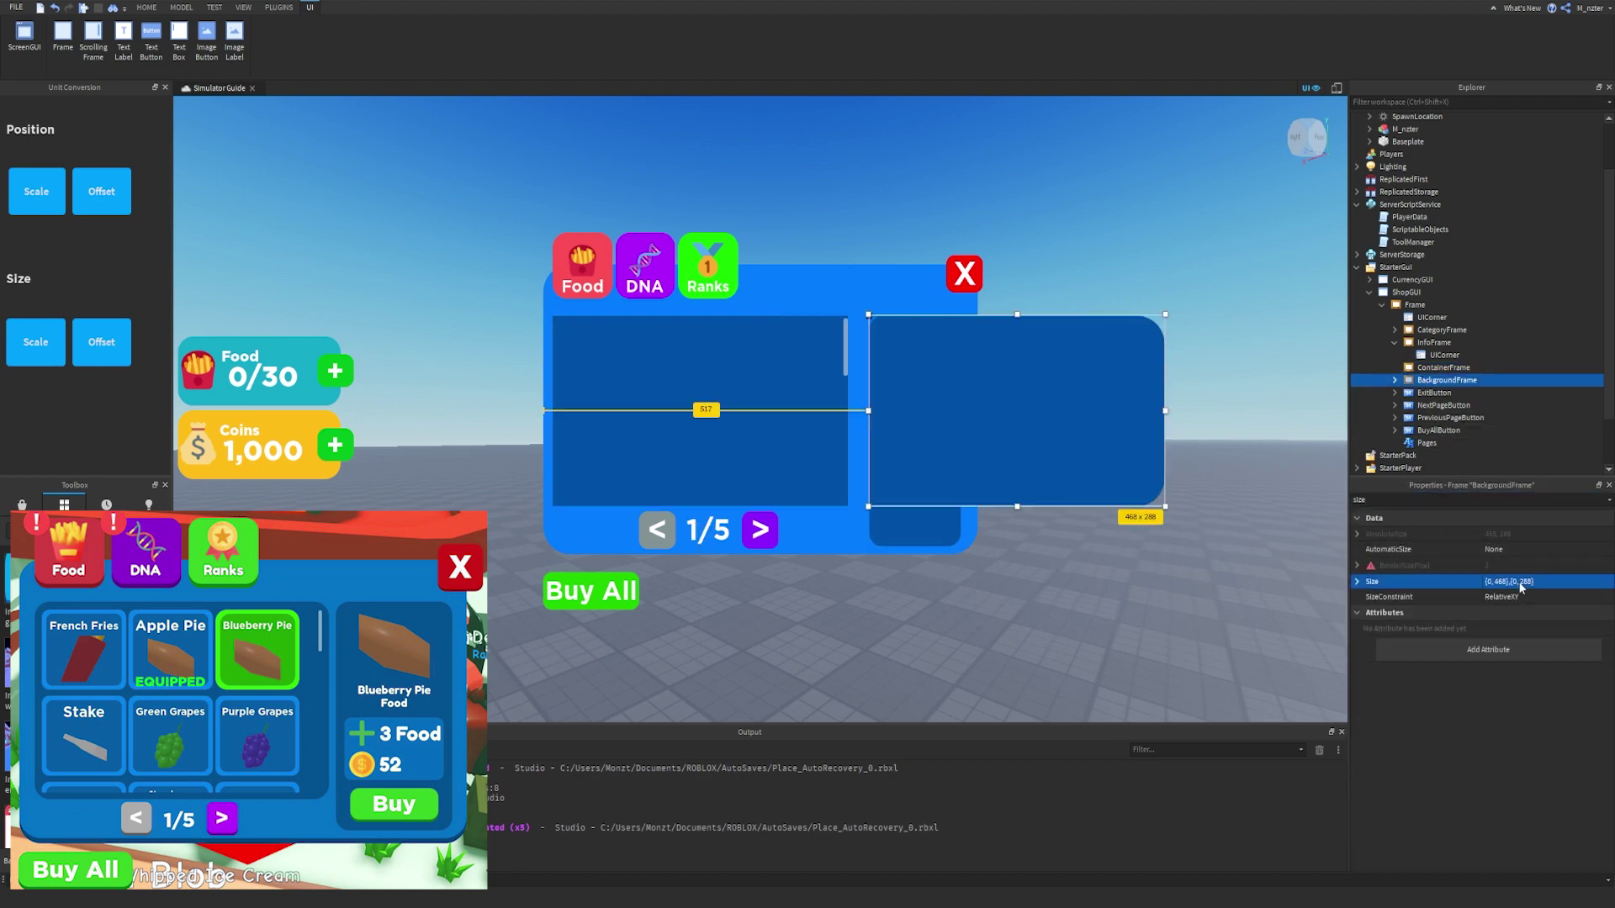
Copy ContainerFrame's Position, {0.022, 0},{0.178, 0}, to BackgroundFrame.
left_click(1430, 344)
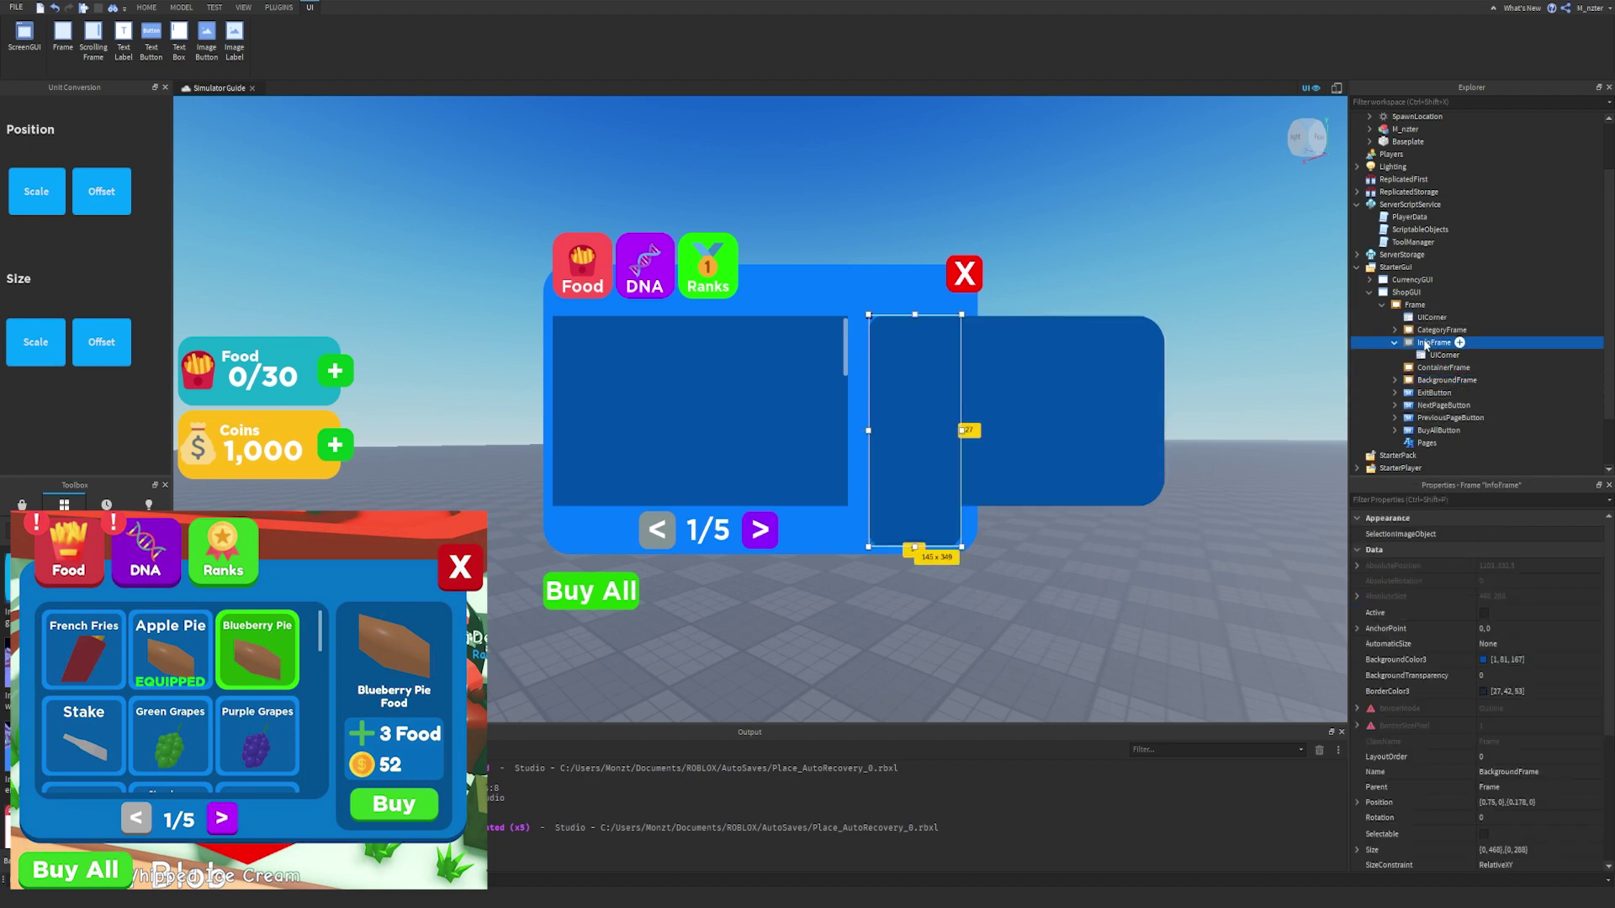
left_click(1441, 369)
left_click(1462, 500)
type("po")
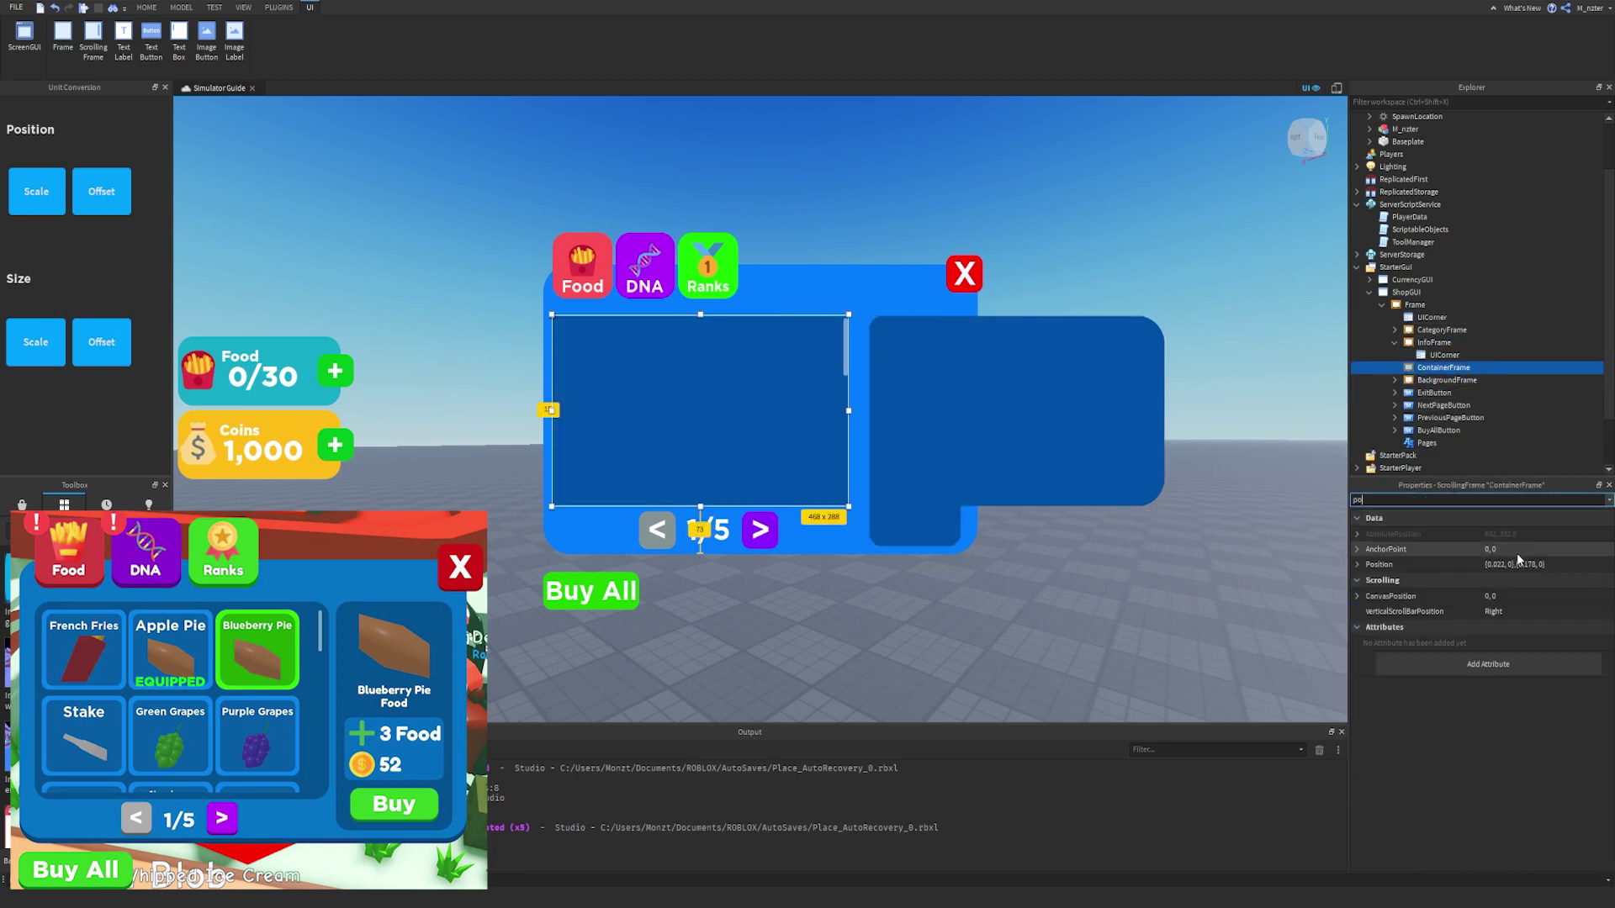
left_click(1517, 565)
left_click(1447, 380)
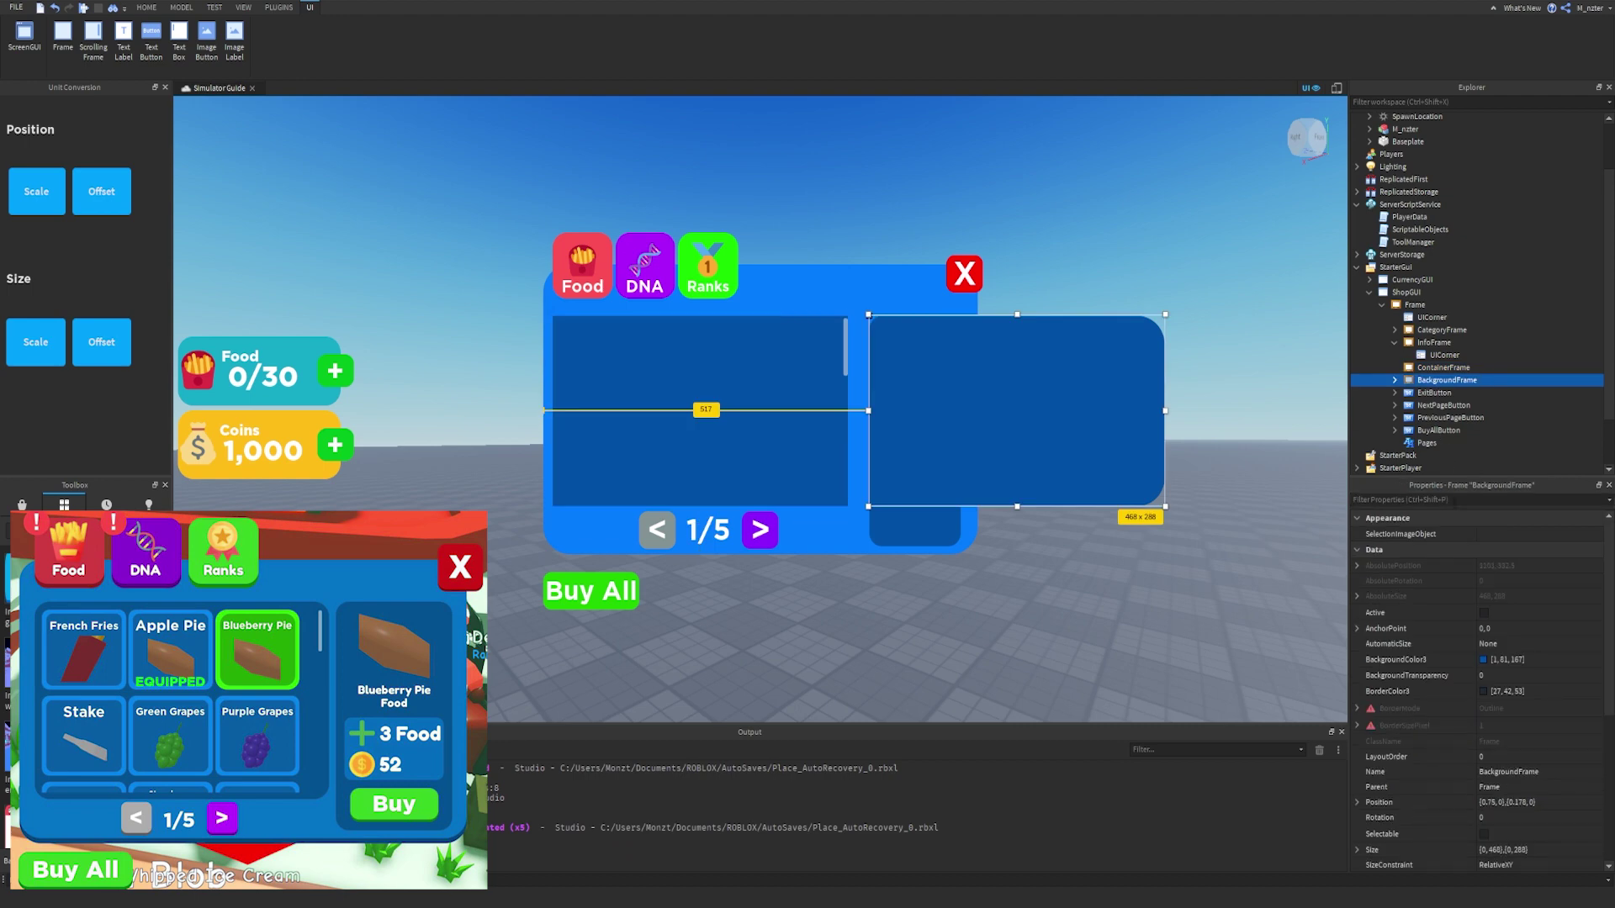
left_click(1481, 500)
left_click(1517, 564)
type("{0.022, 0},{0.178, 0}")
key("Return")
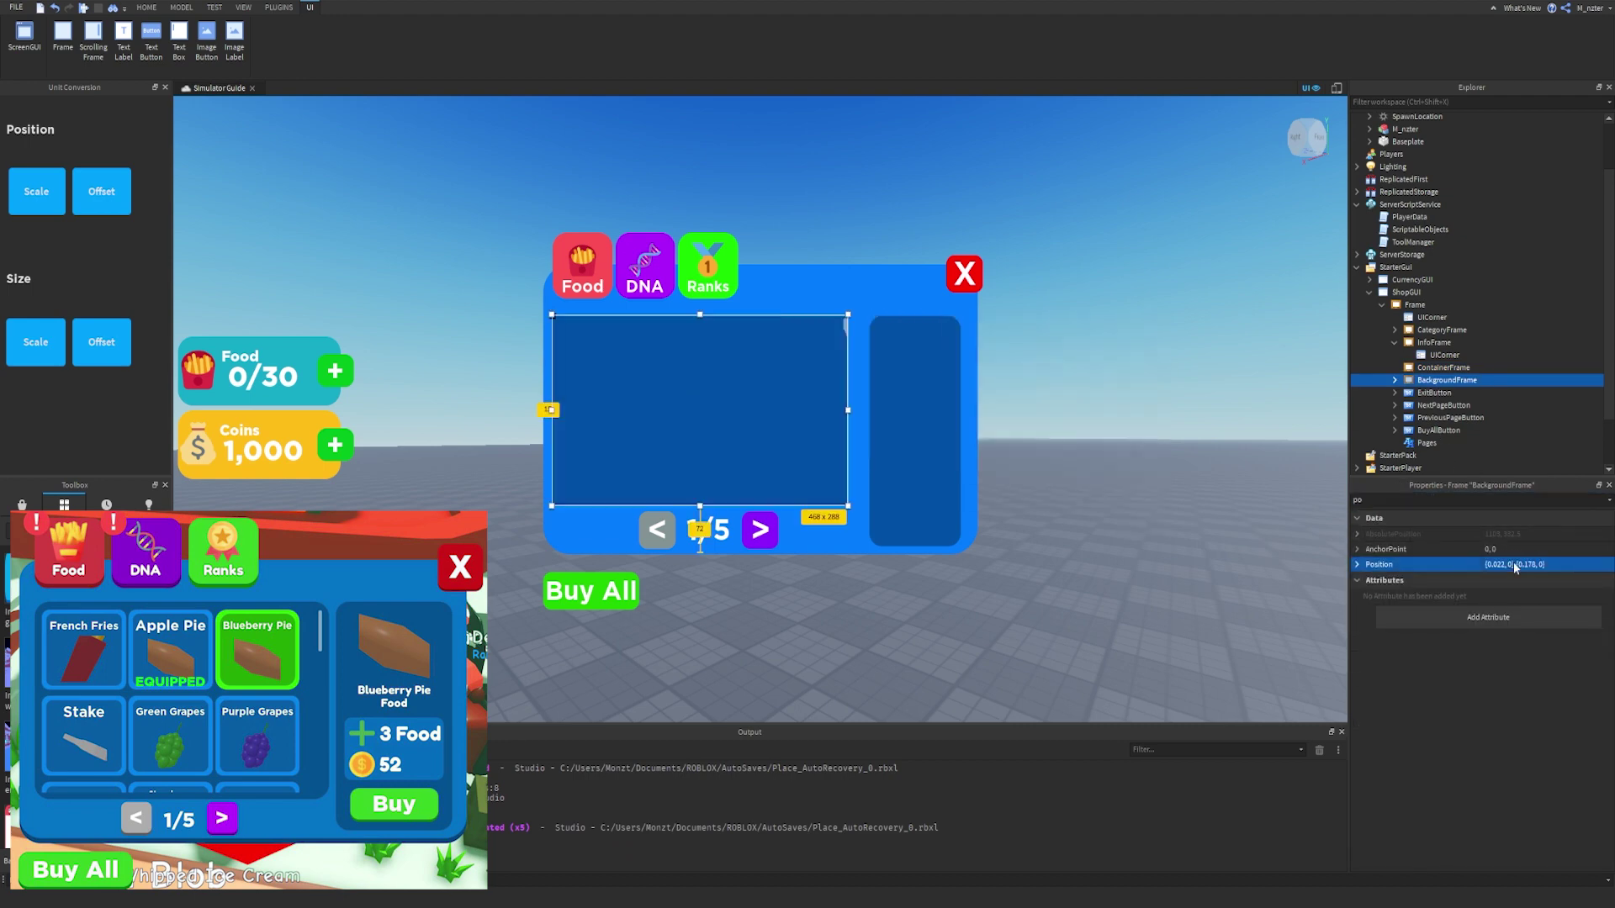
Set ContainerFrame's ZIndex to 2.
left_click(1422, 368)
left_click(1442, 499)
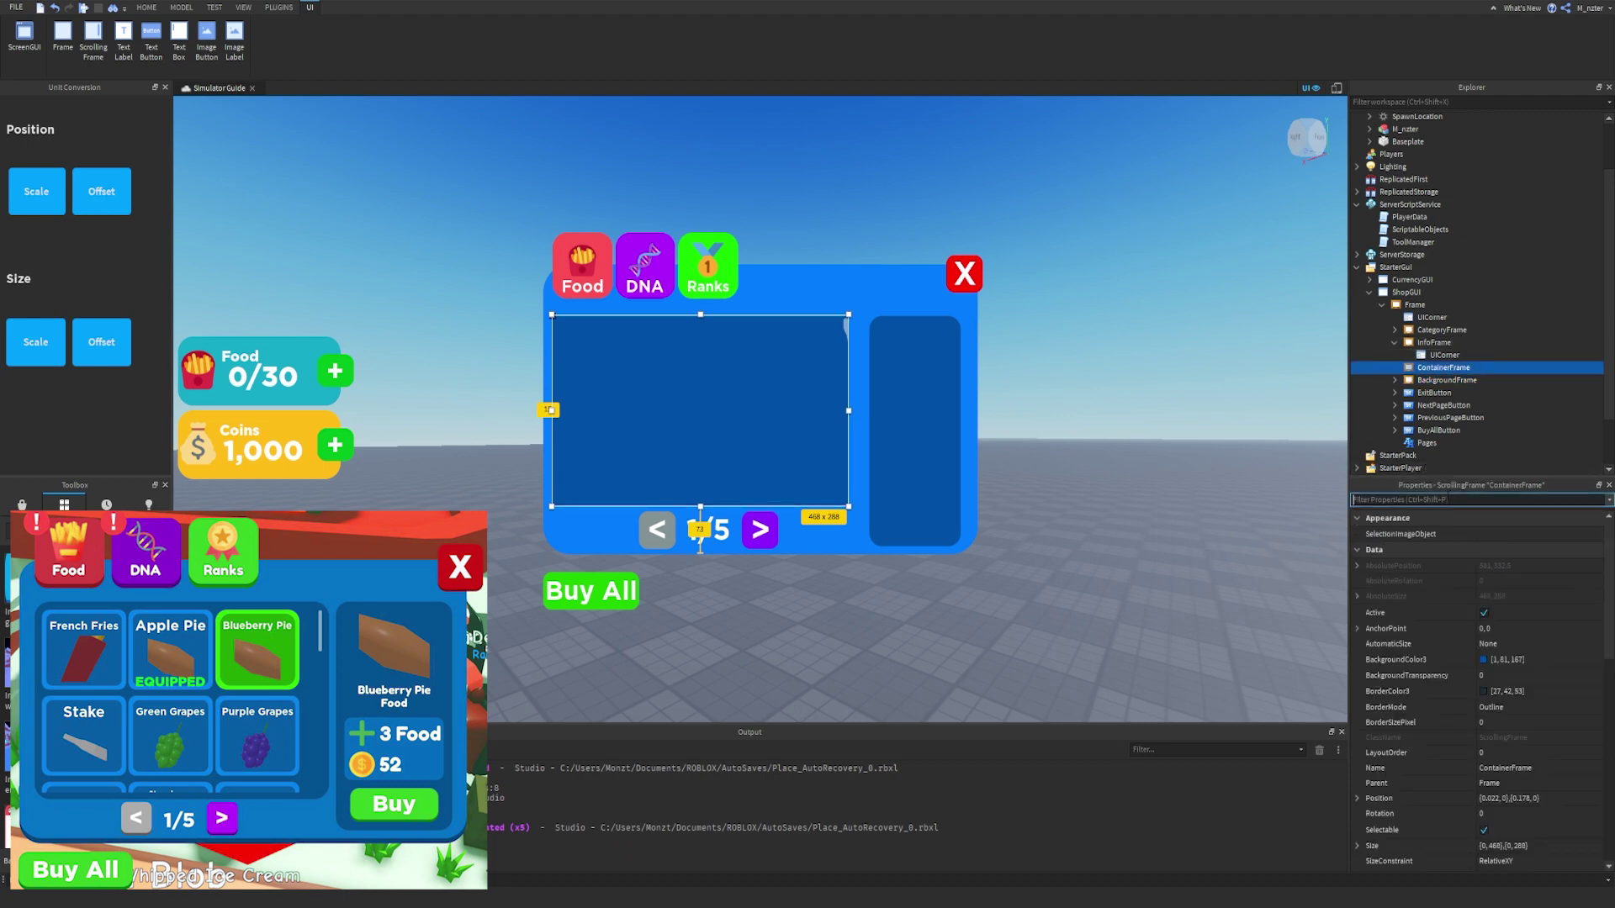
type("si")
left_click(1501, 534)
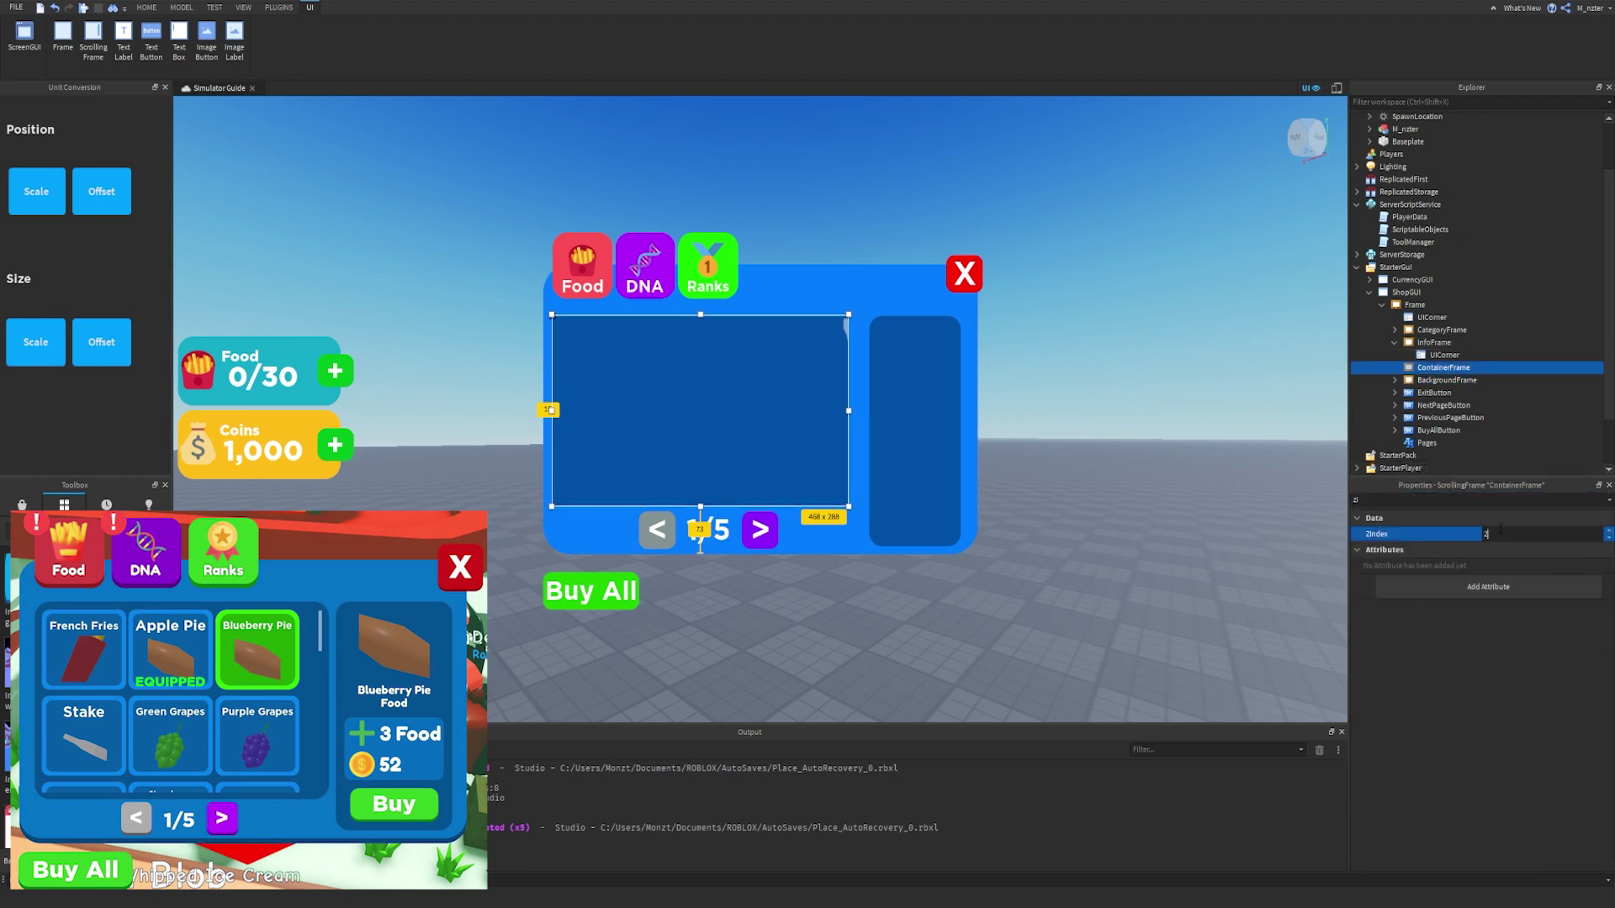
key("Return")
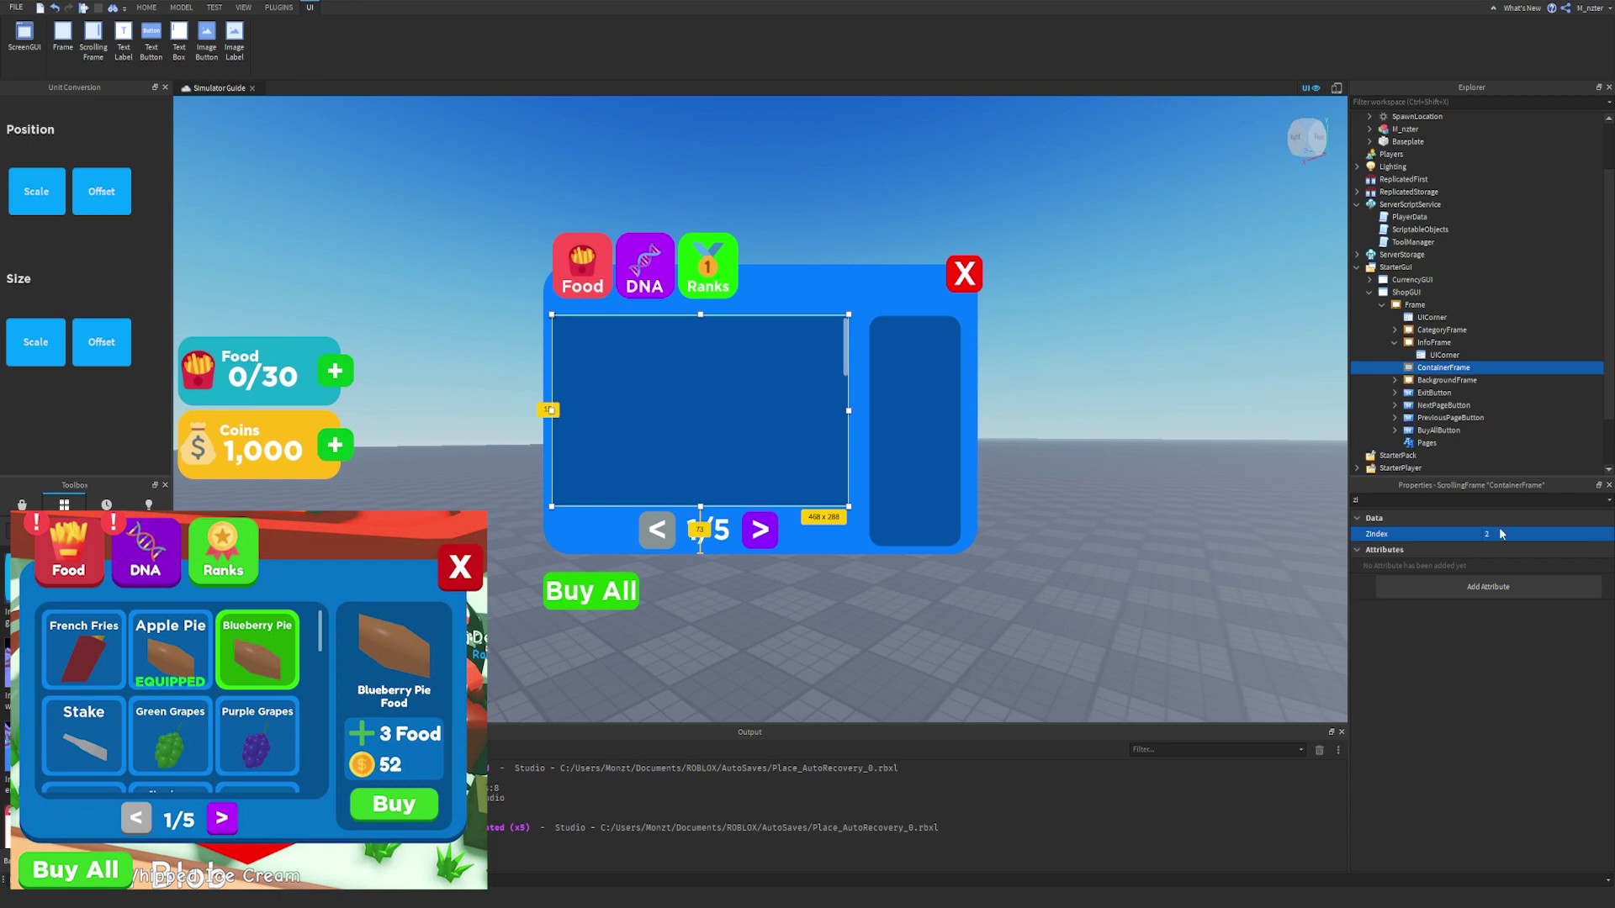
Set ContainerFrame's BackgroundTransparency to 1.
mouse_move(1446, 373)
double_click(1459, 501)
type("bac")
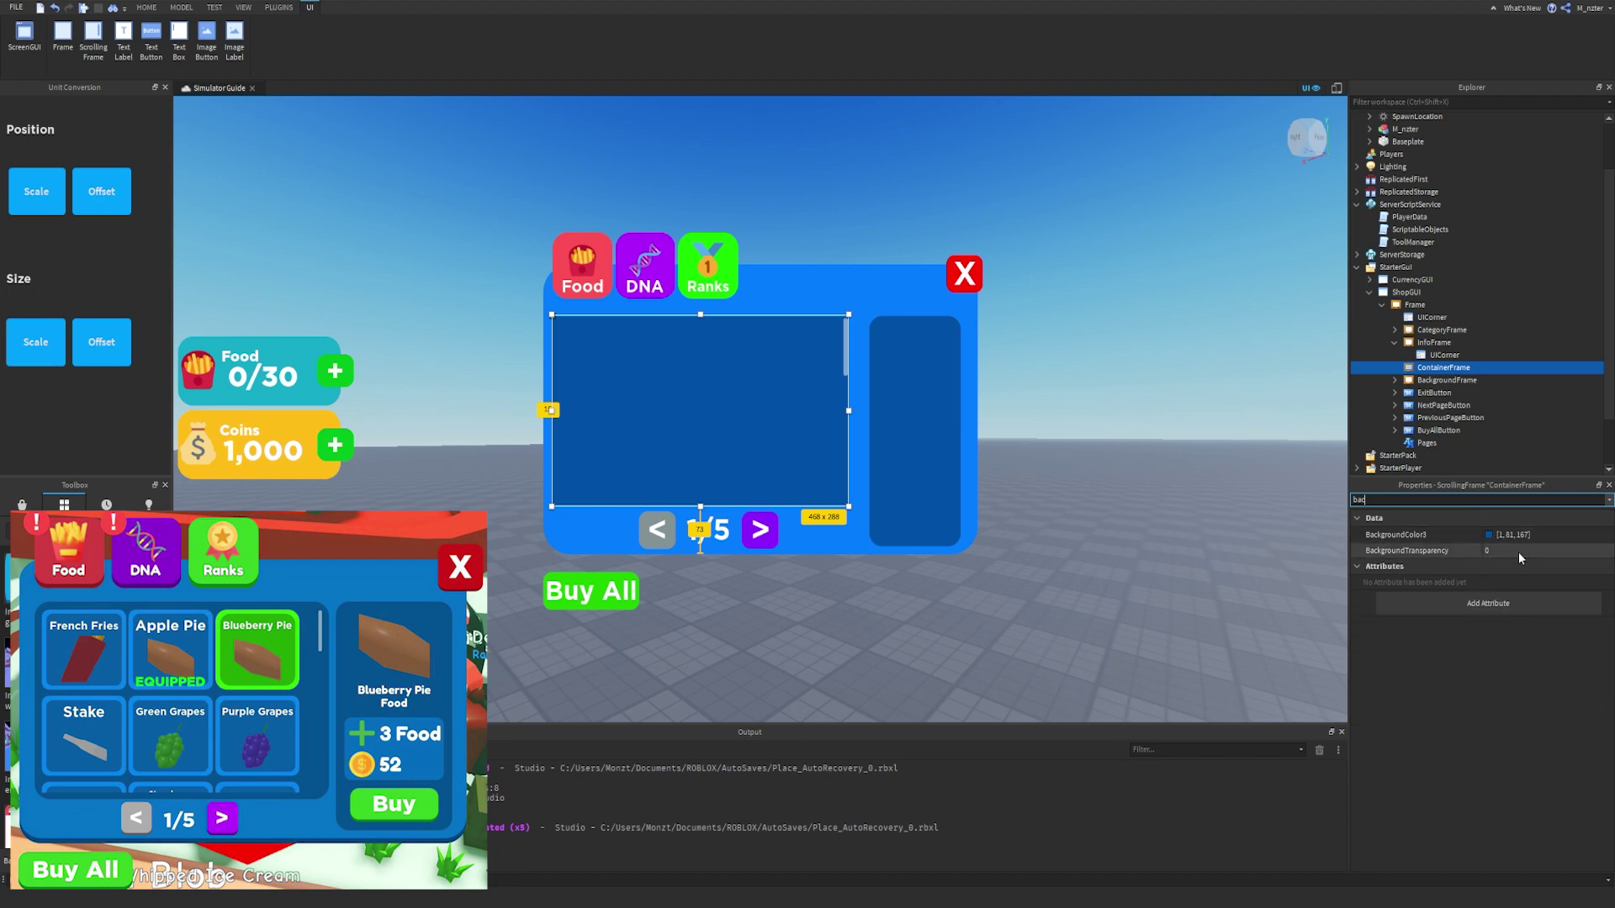
left_click(1505, 551)
type("1")
key("Return")
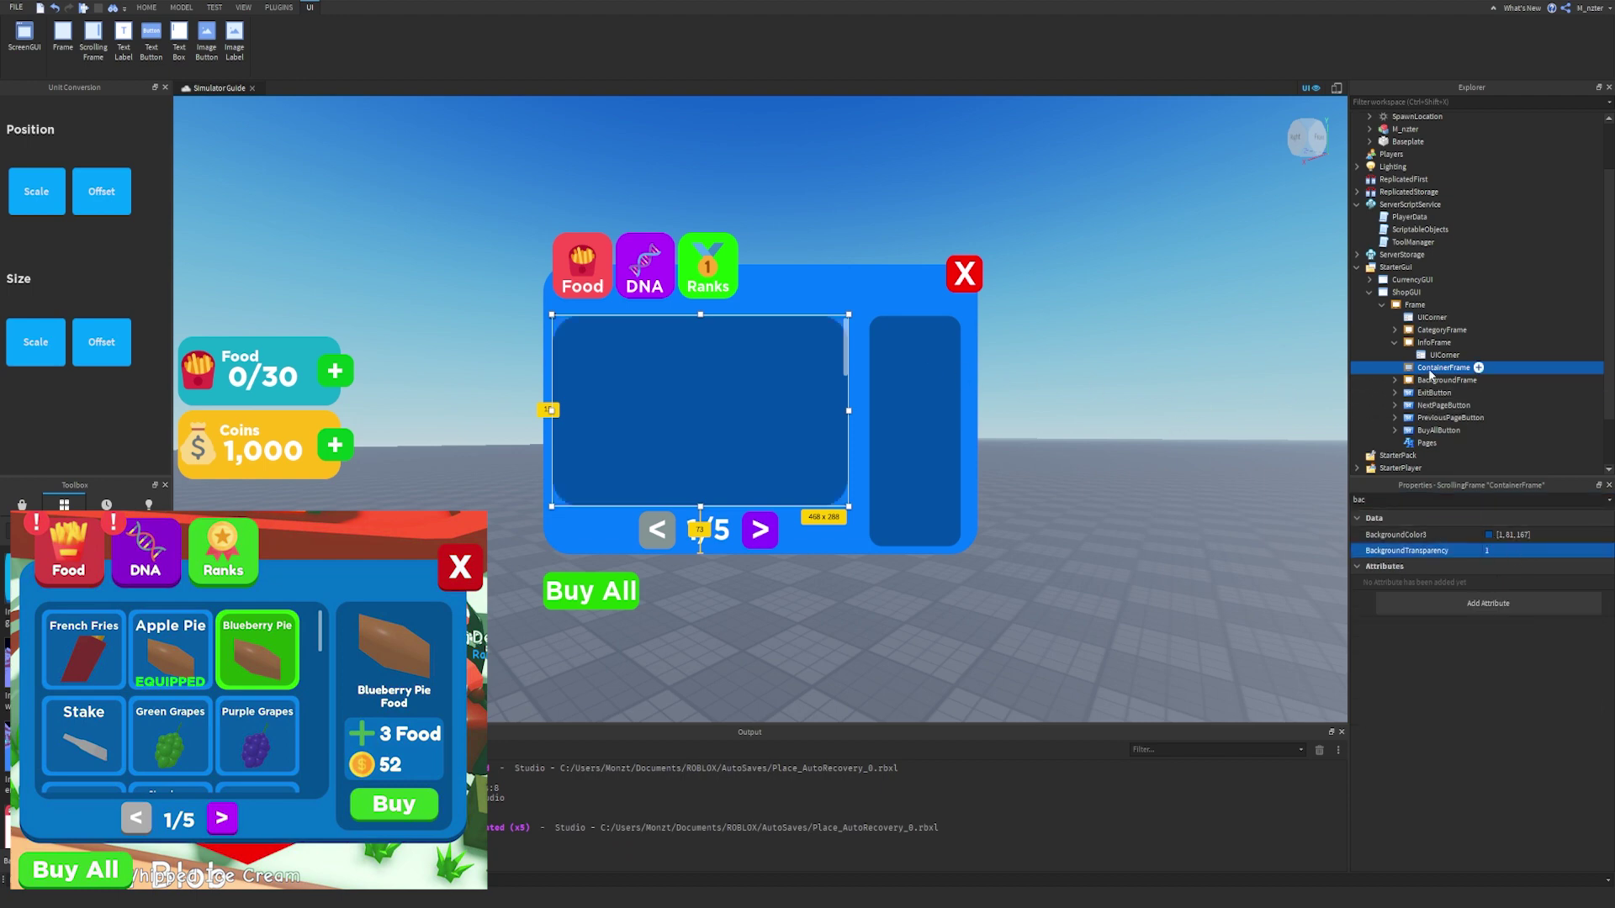
Set the CornerRadius of BackgroundFrame's UICorner to 0.1, 0.
left_click(1098, 381)
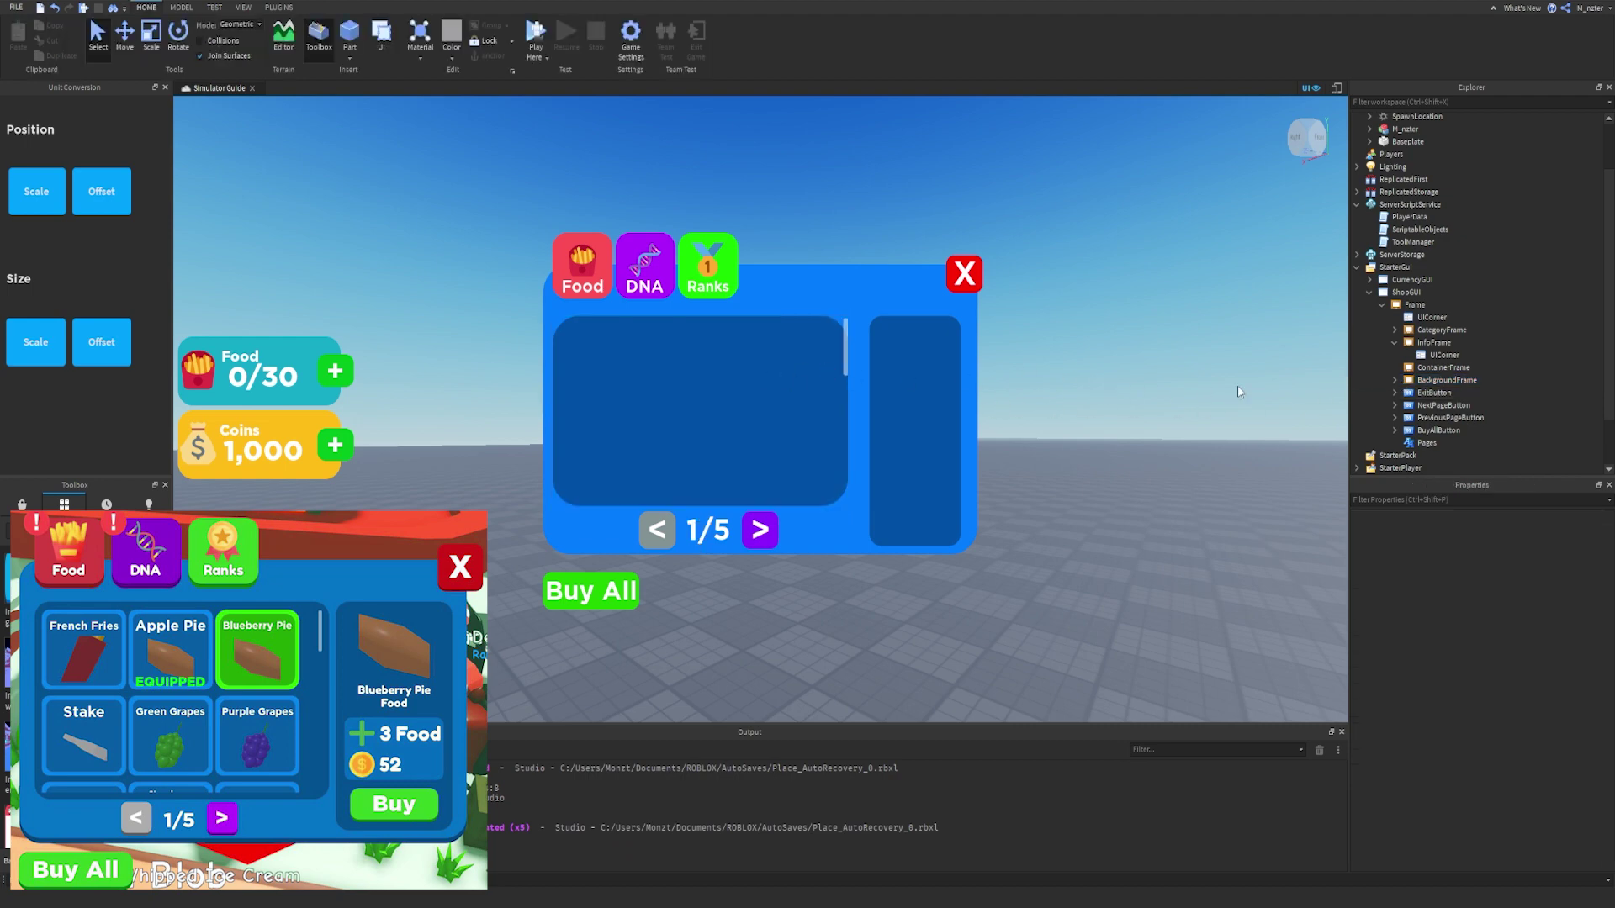
left_click(1395, 382)
left_click(1445, 393)
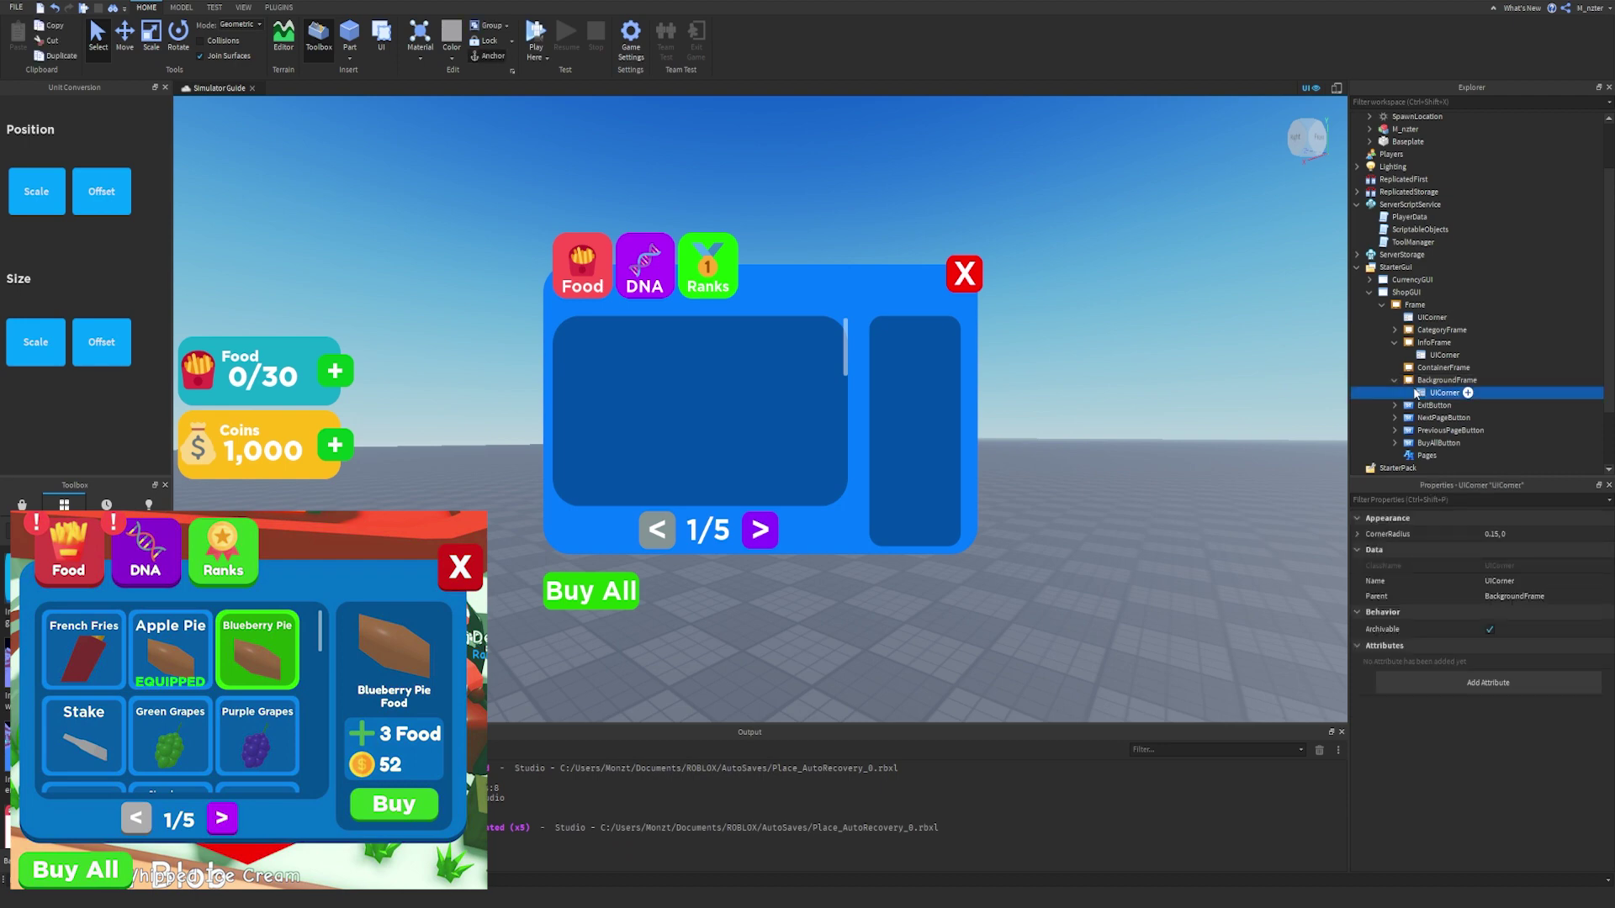
left_click(1493, 535)
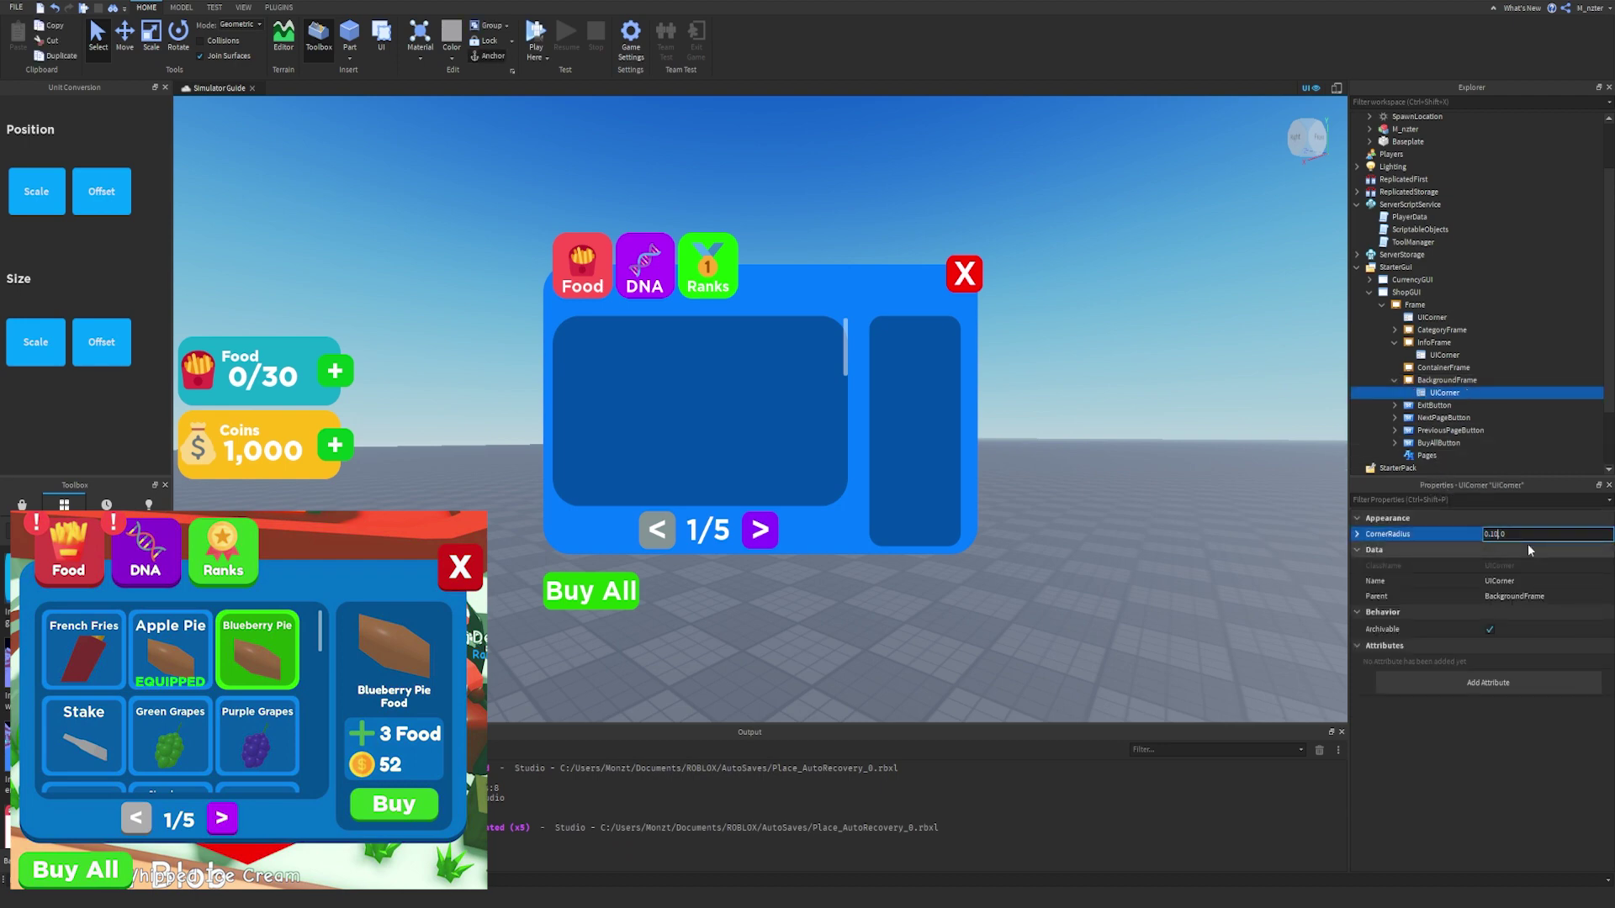
key("Return")
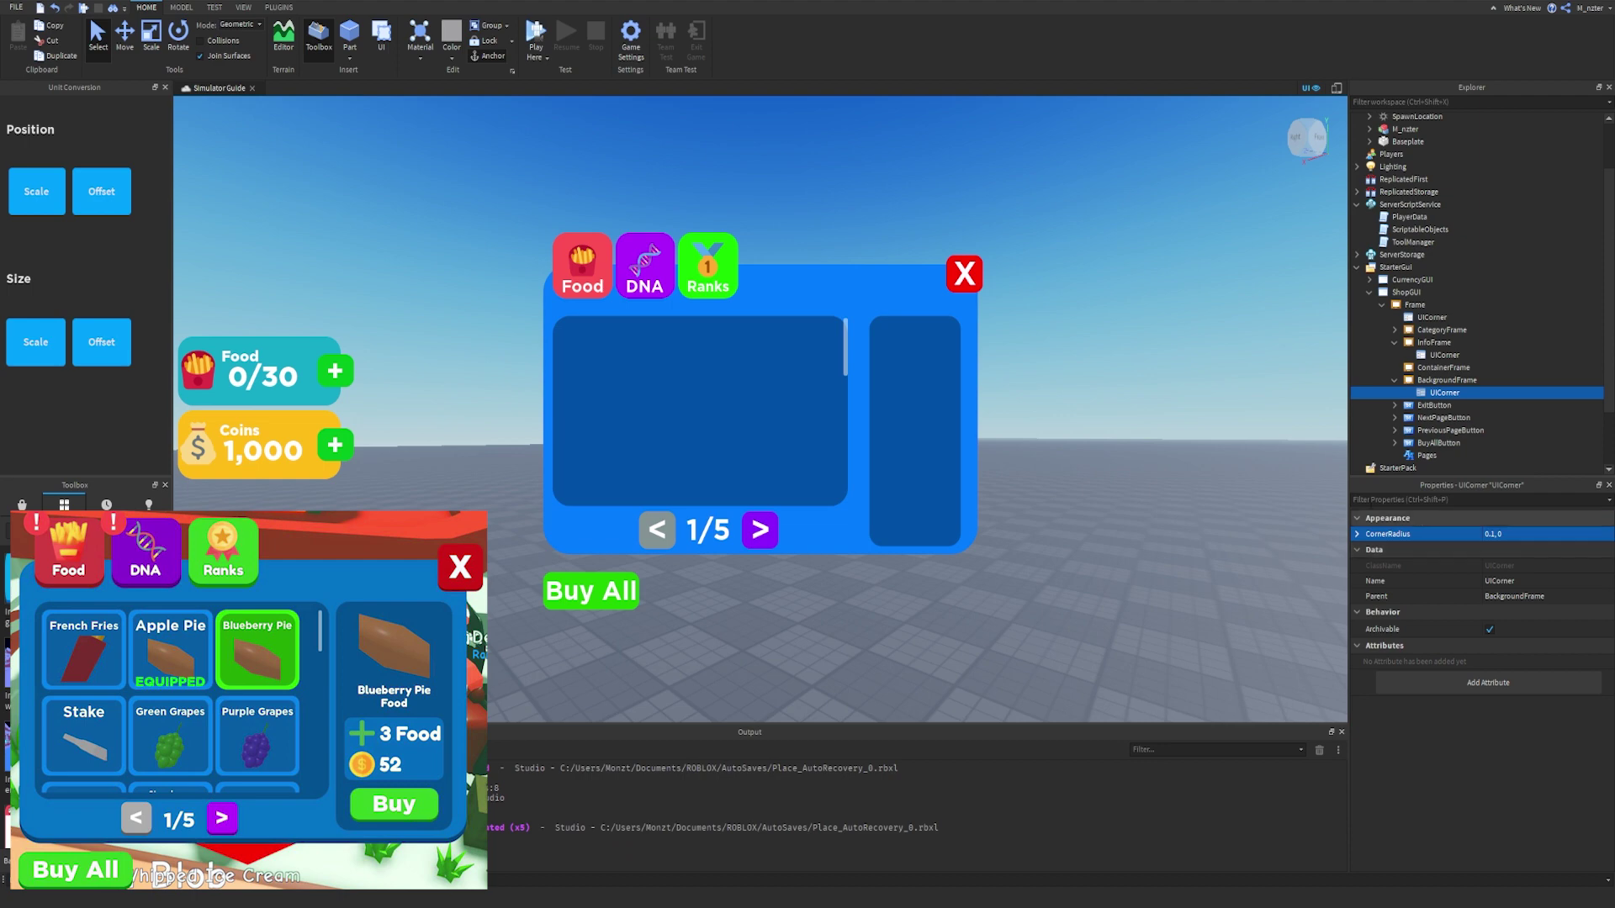
Shrink ContainerFrame to about 441 × 269 so it sits inset within BackgroundFrame on all sides.
left_click(1444, 367)
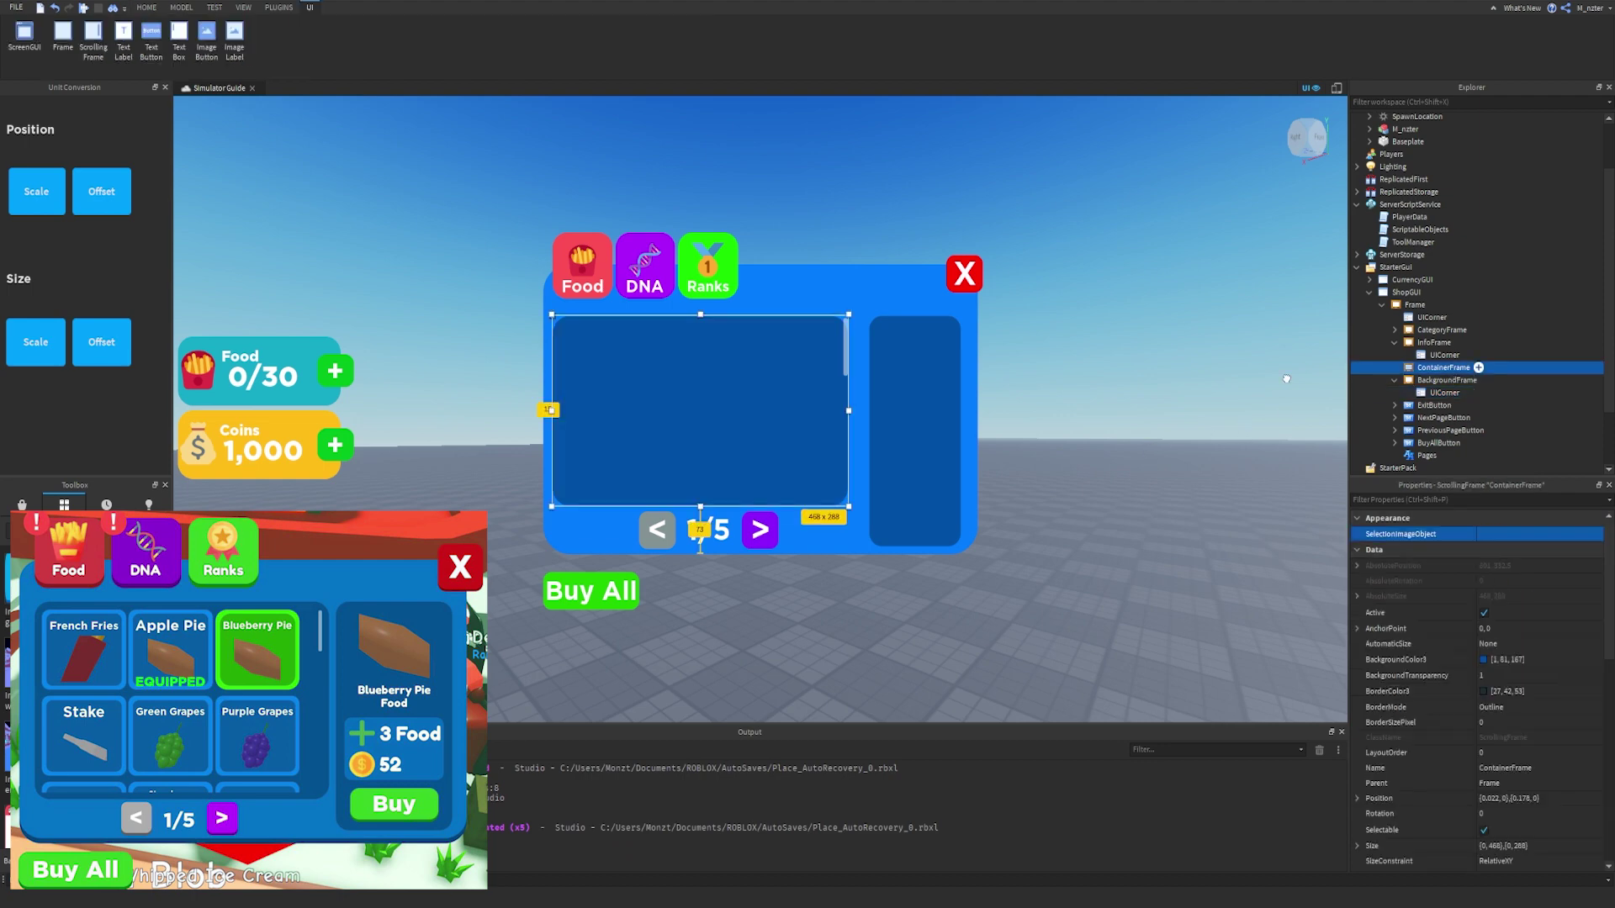
left_click_drag(850, 315, 840, 322)
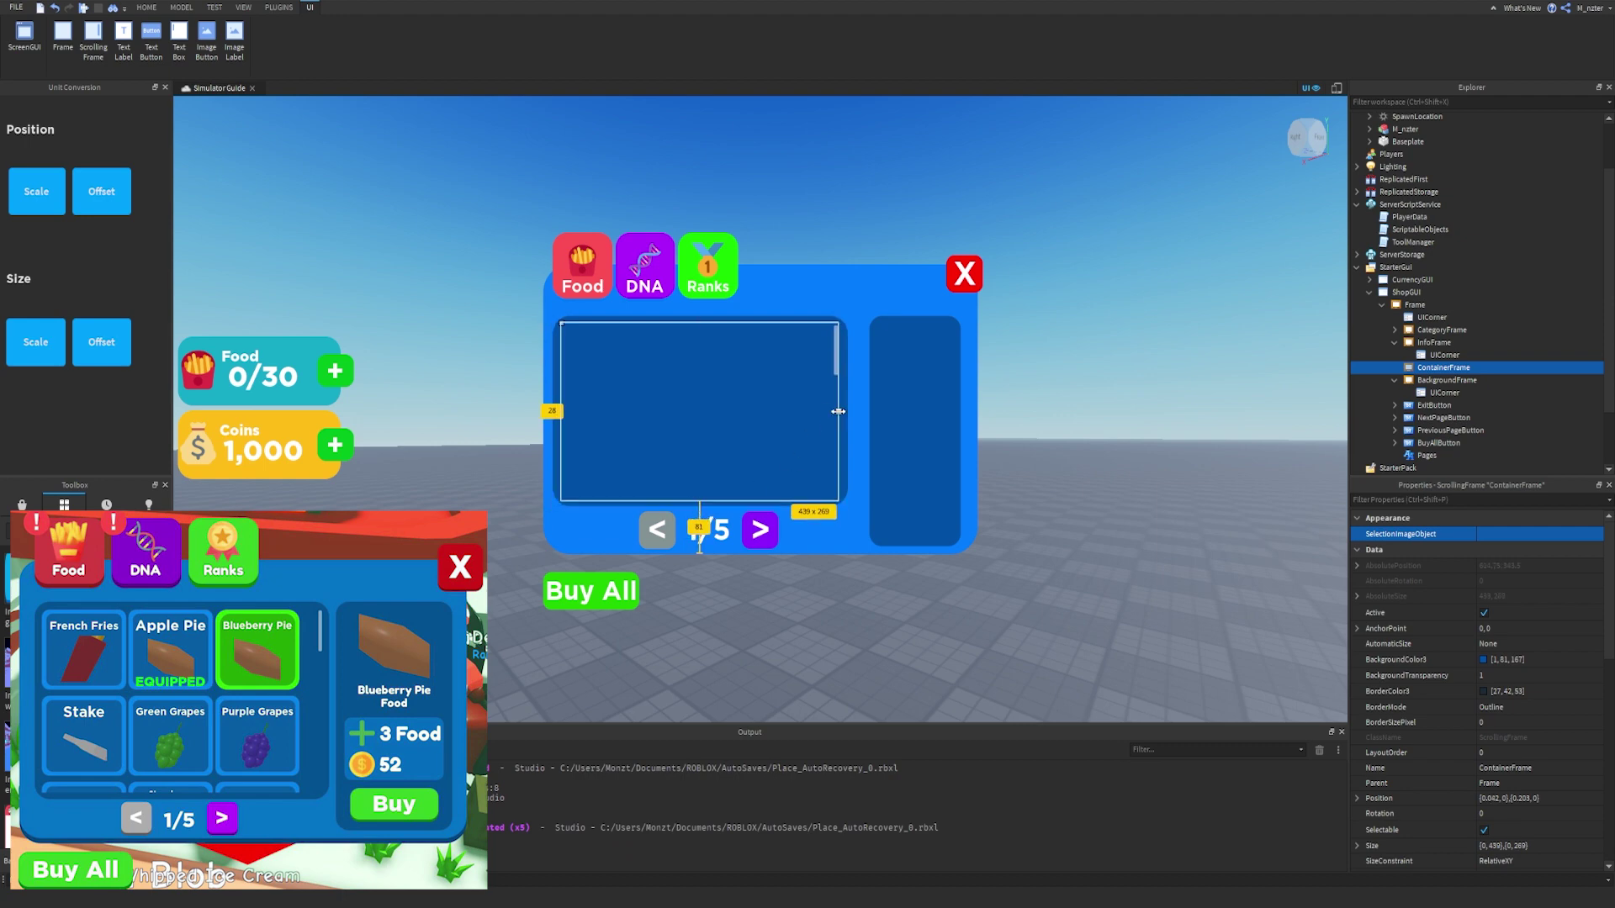
left_click_drag(838, 414, 840, 414)
left_click(1146, 374)
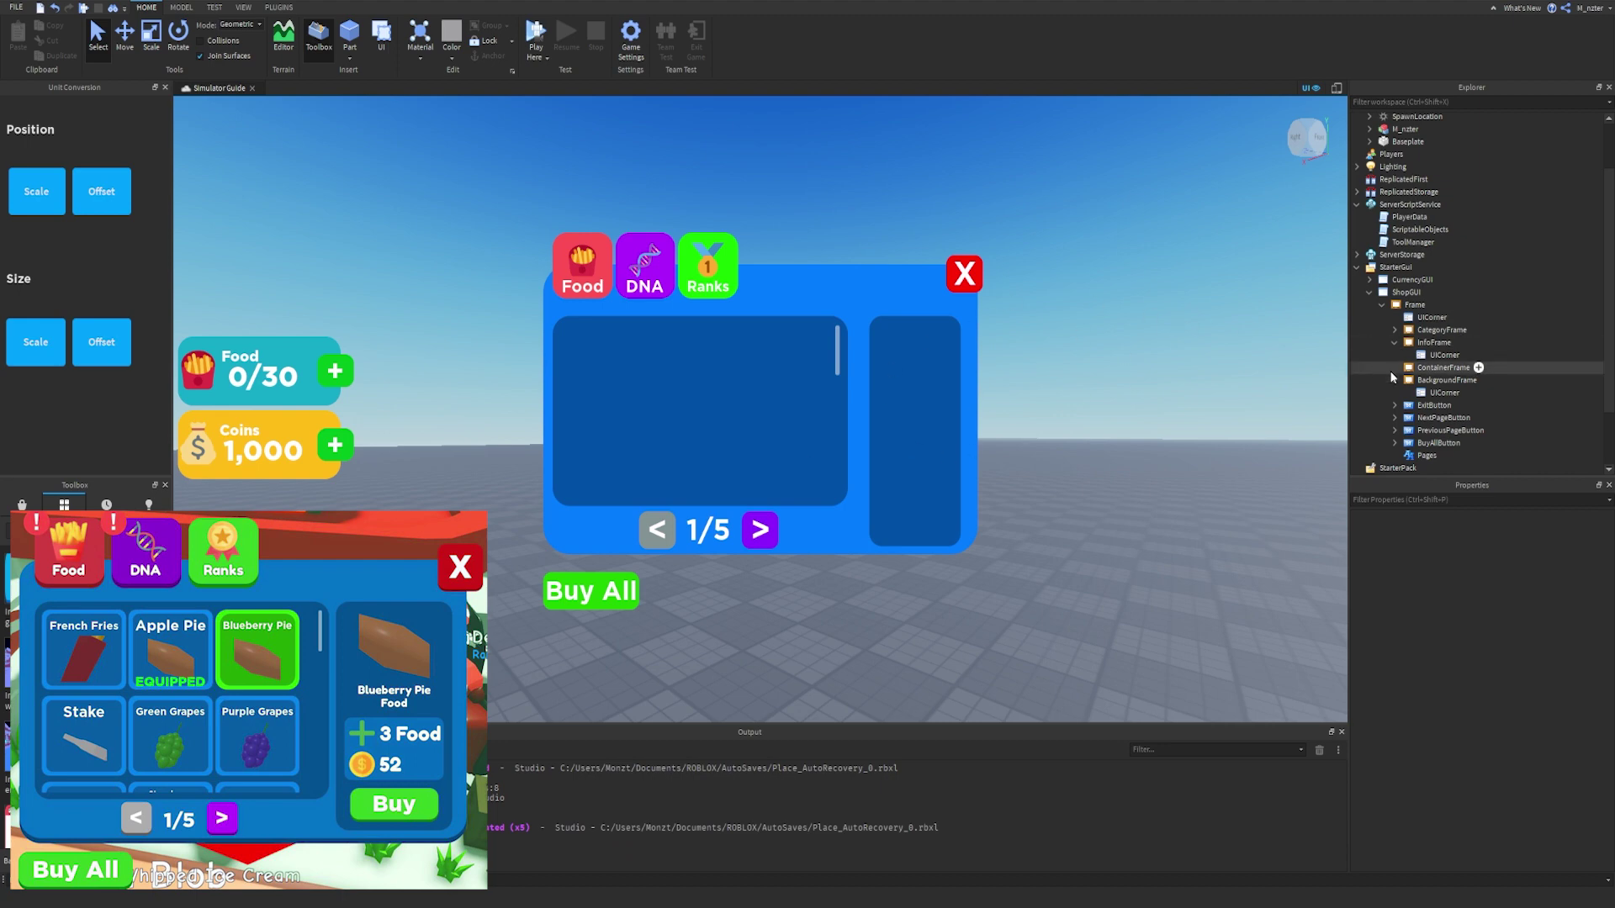
Widen InfoFrame toward the item container to about 166 × 349.
left_click(1433, 342)
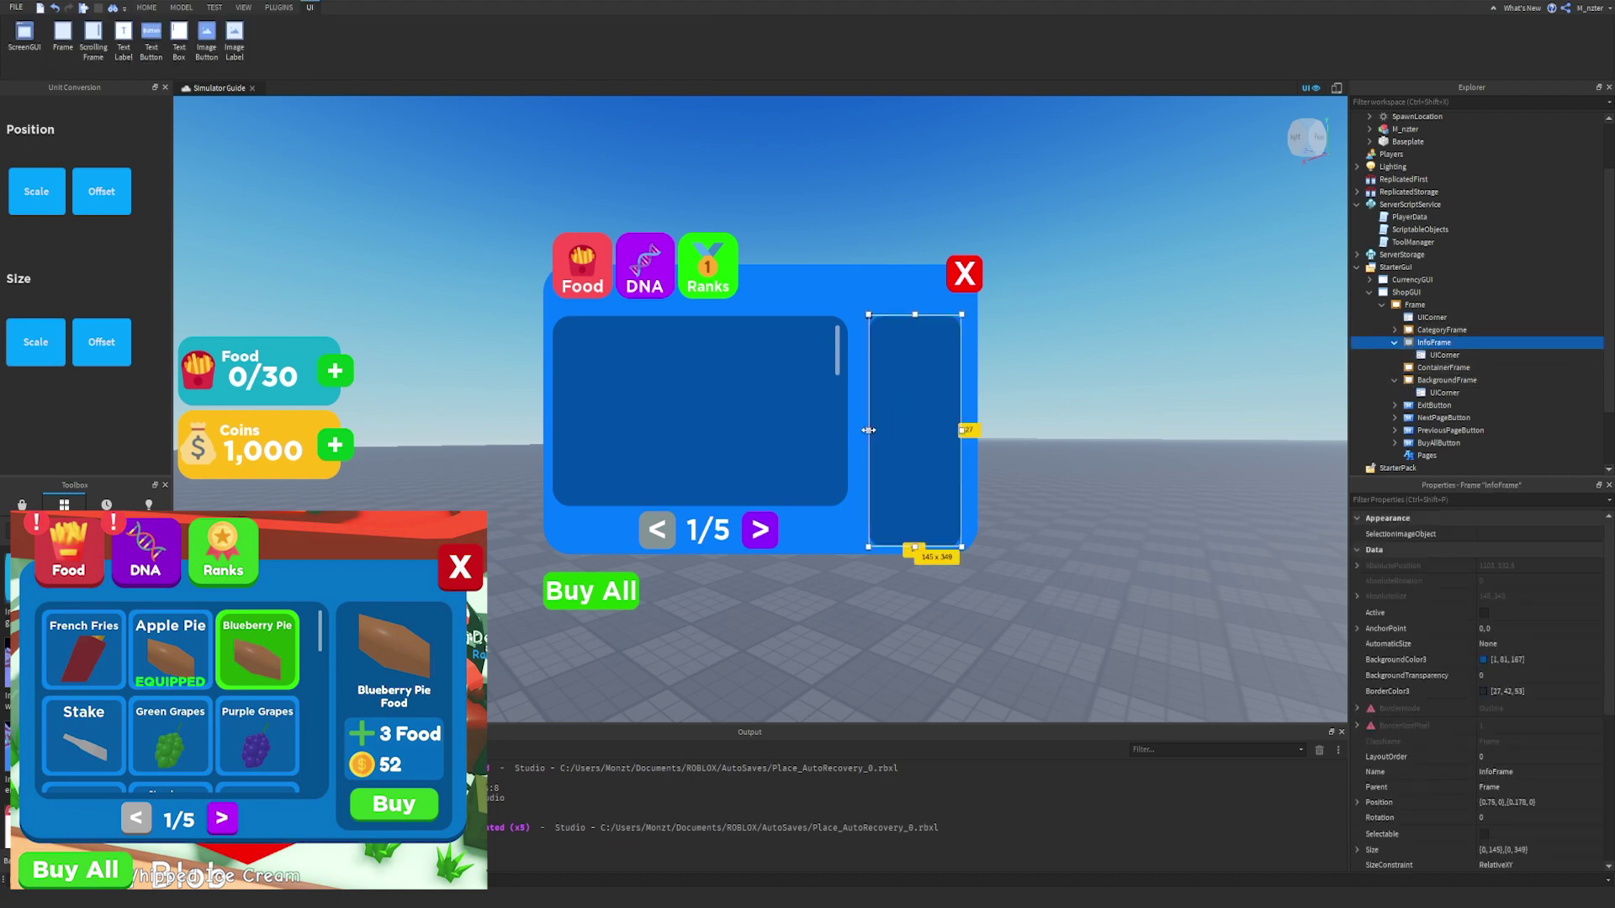
left_click_drag(868, 430, 856, 439)
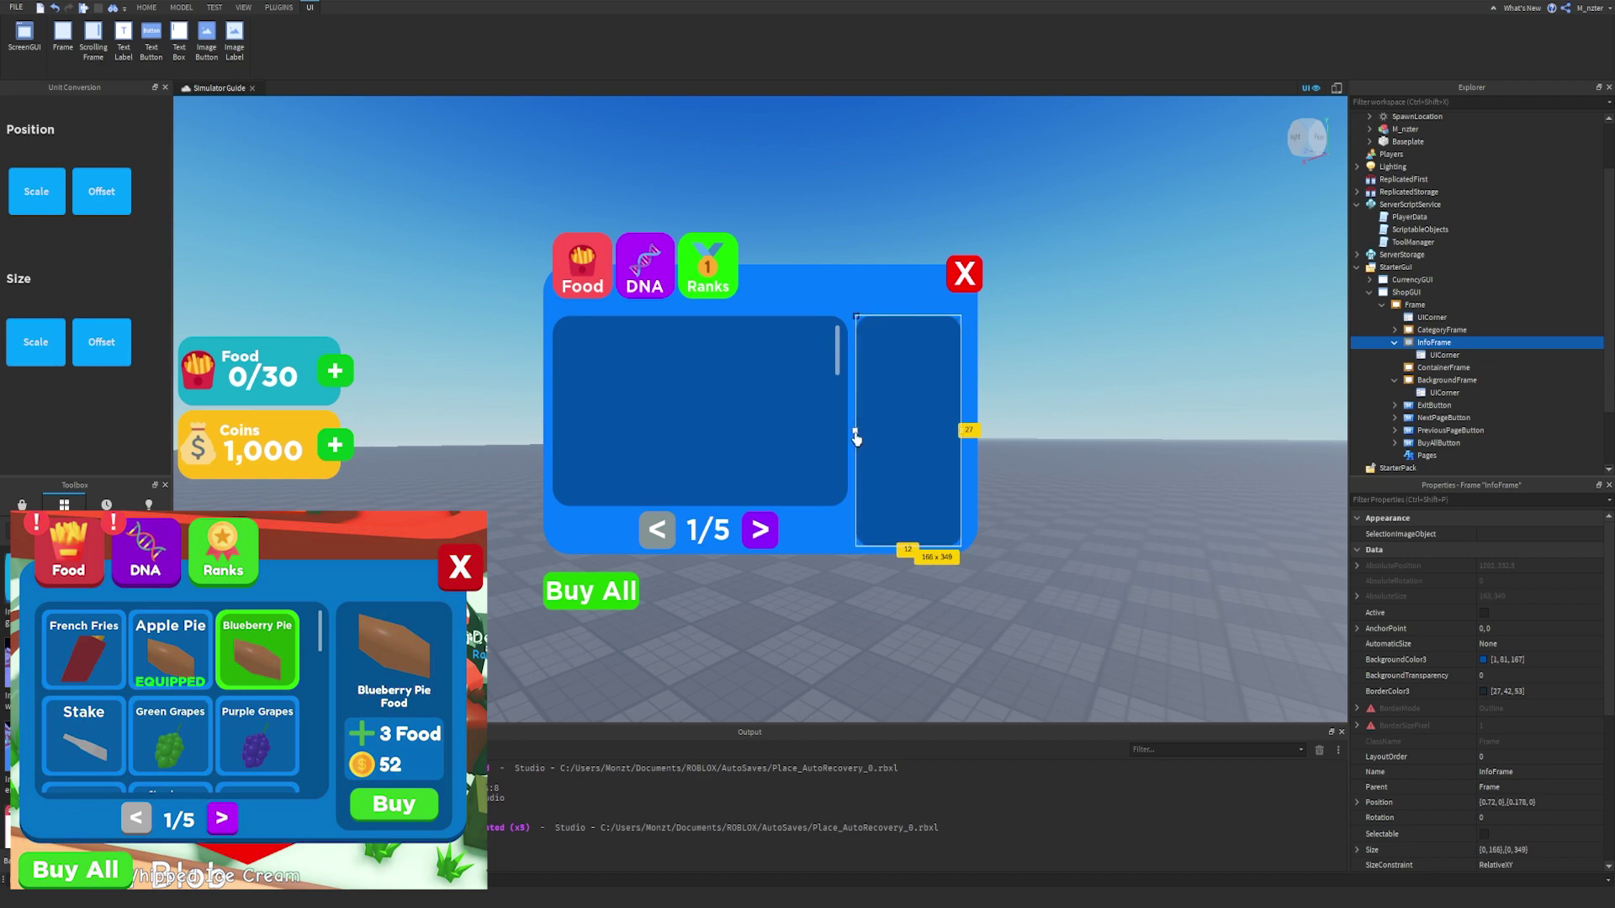
left_click(1118, 363)
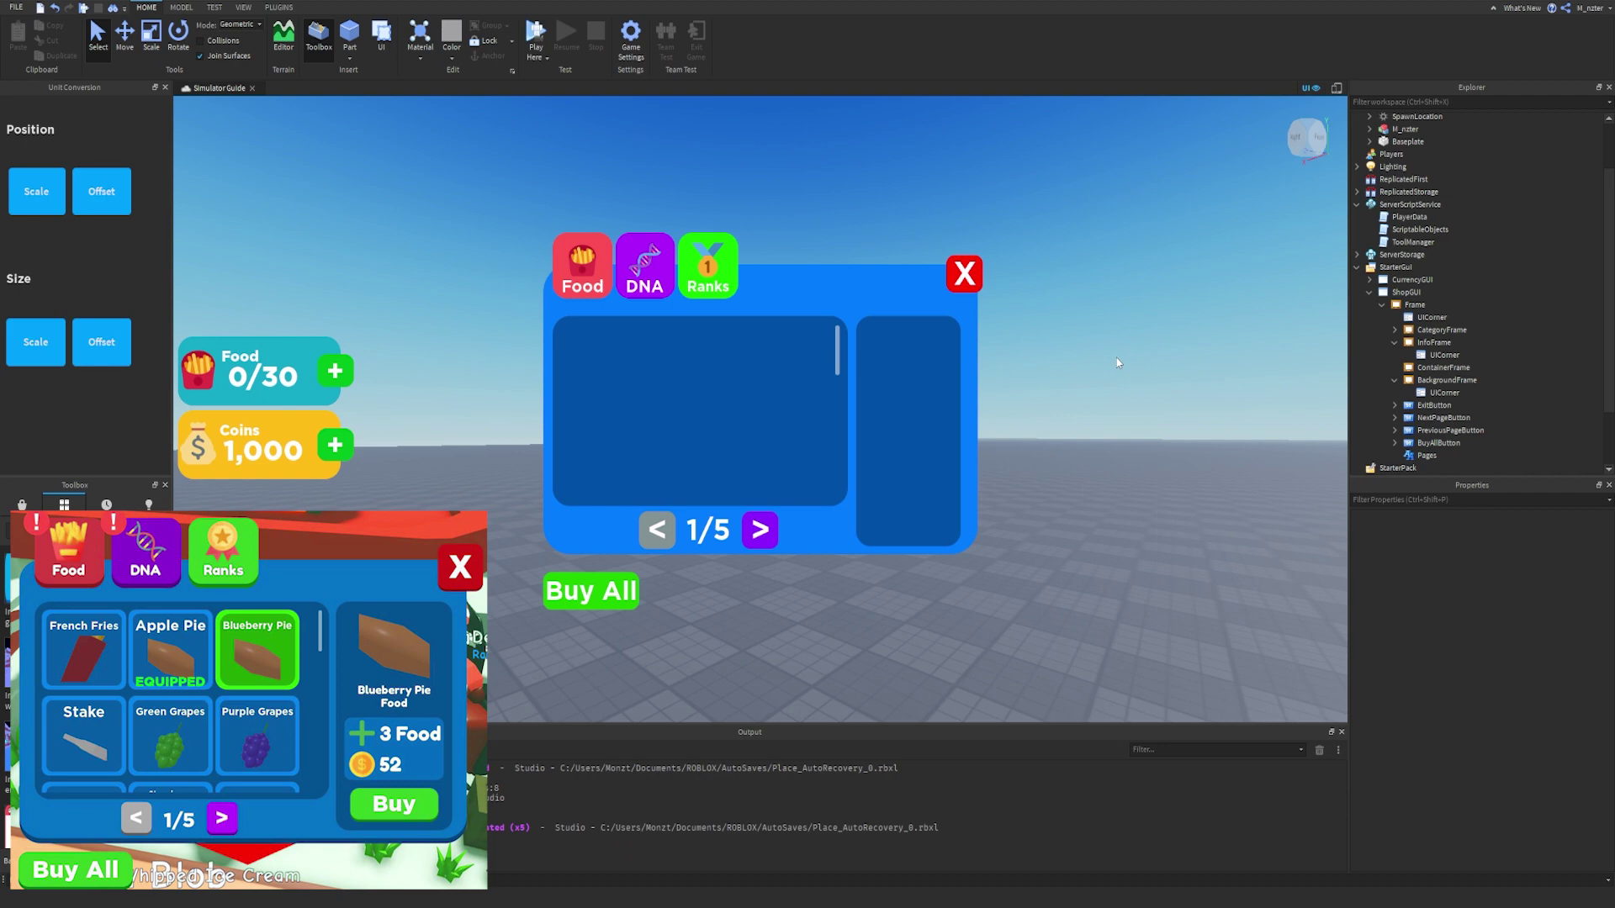
left_click(1395, 343)
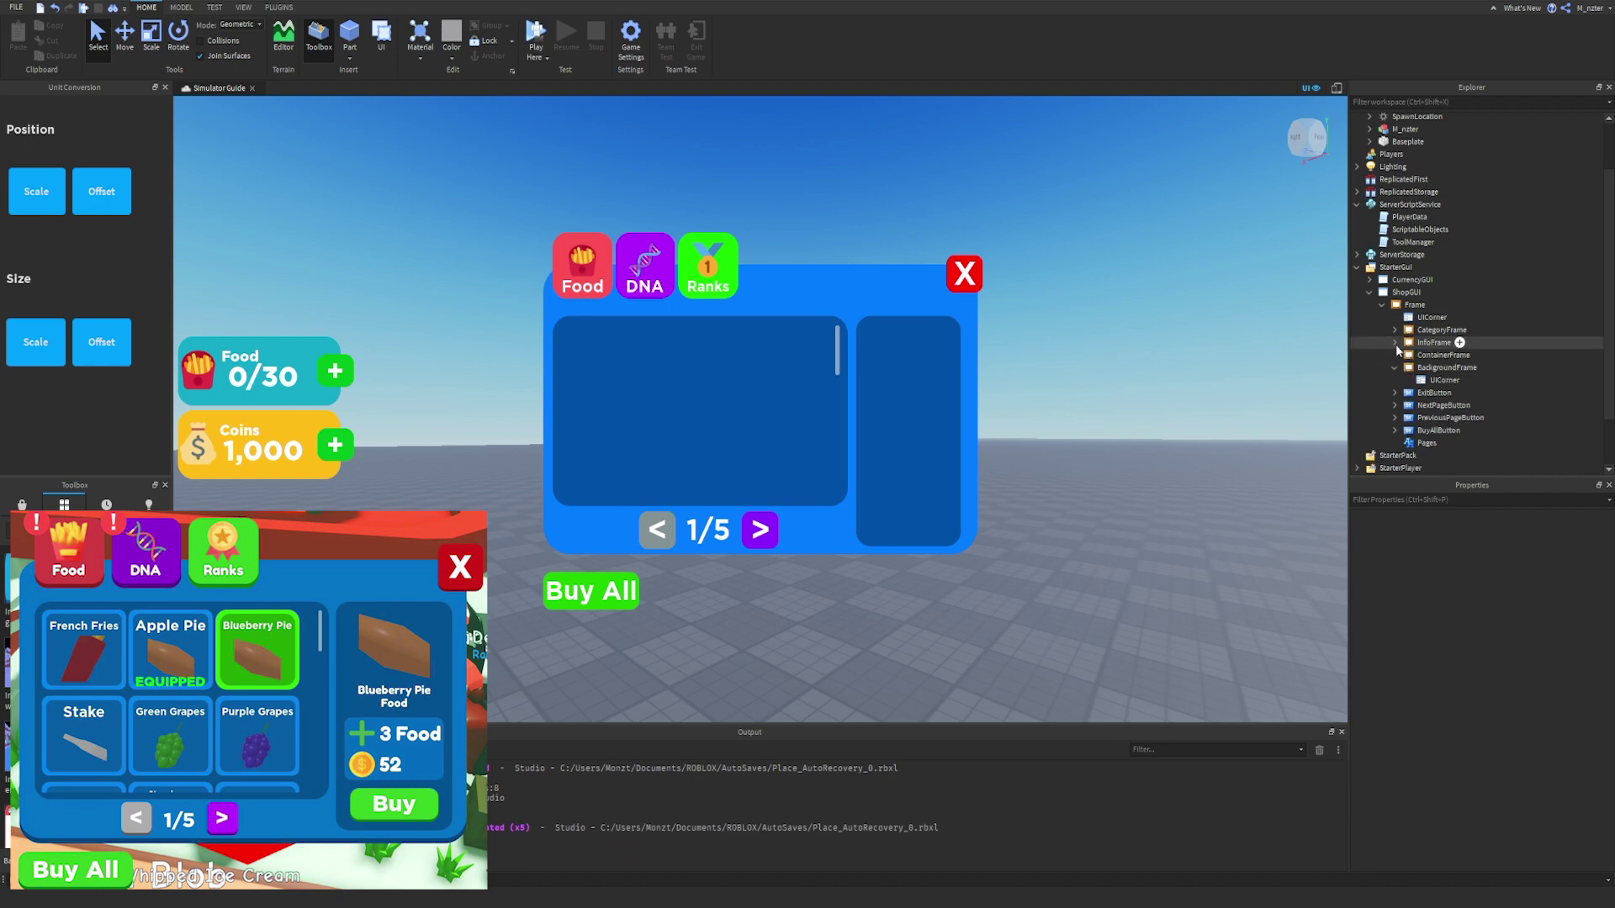
left_click(1413, 355)
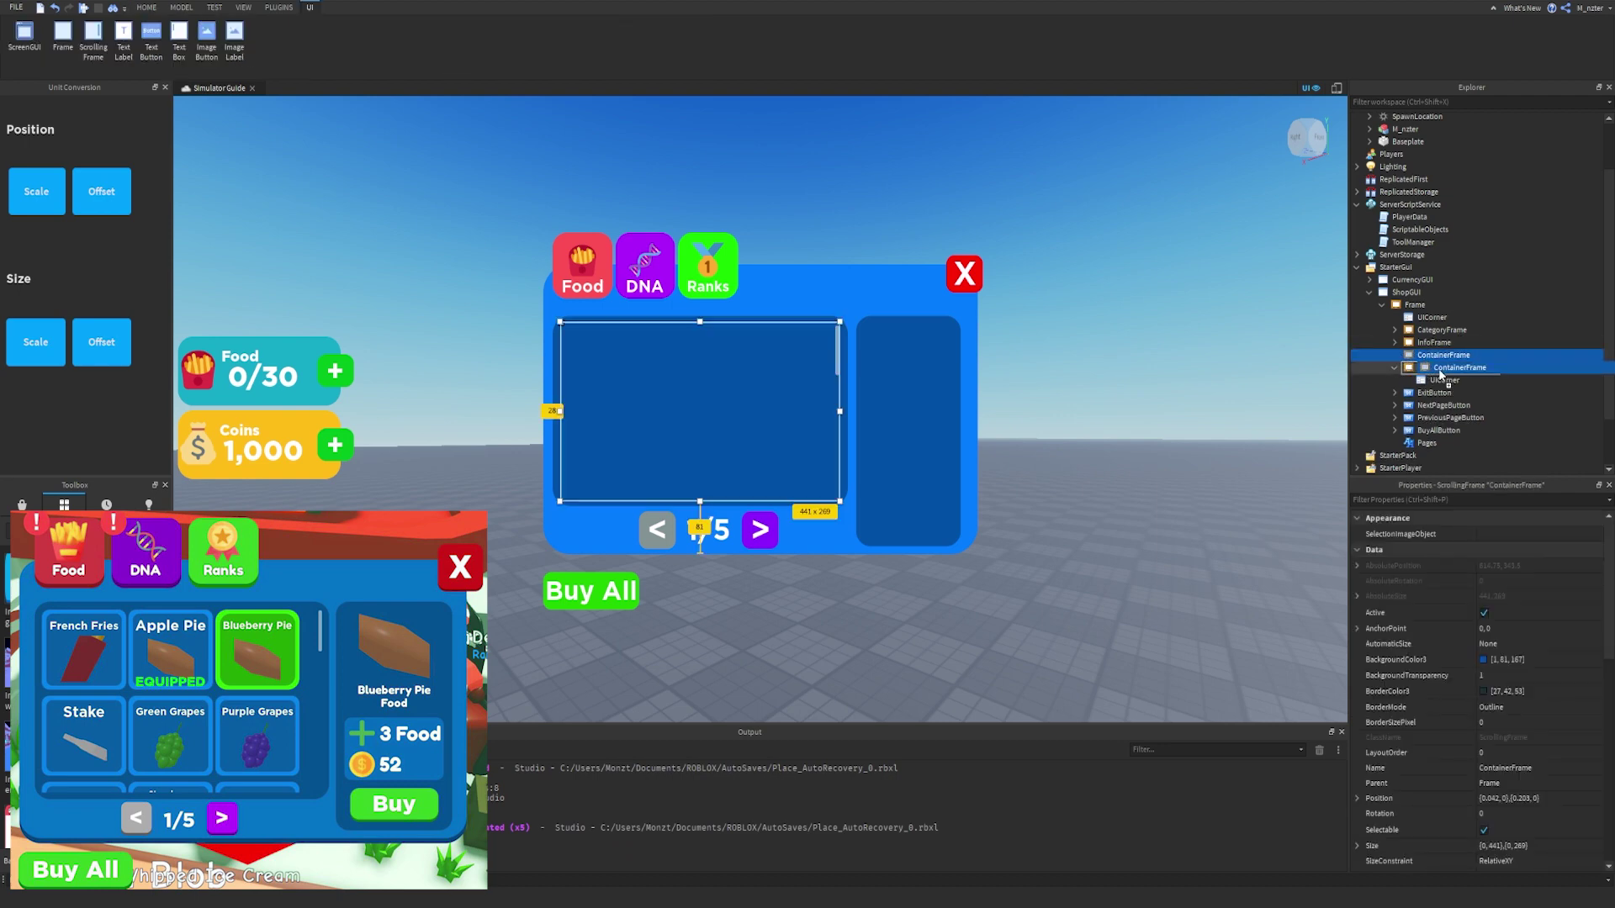
left_click_drag(1443, 361, 1443, 362)
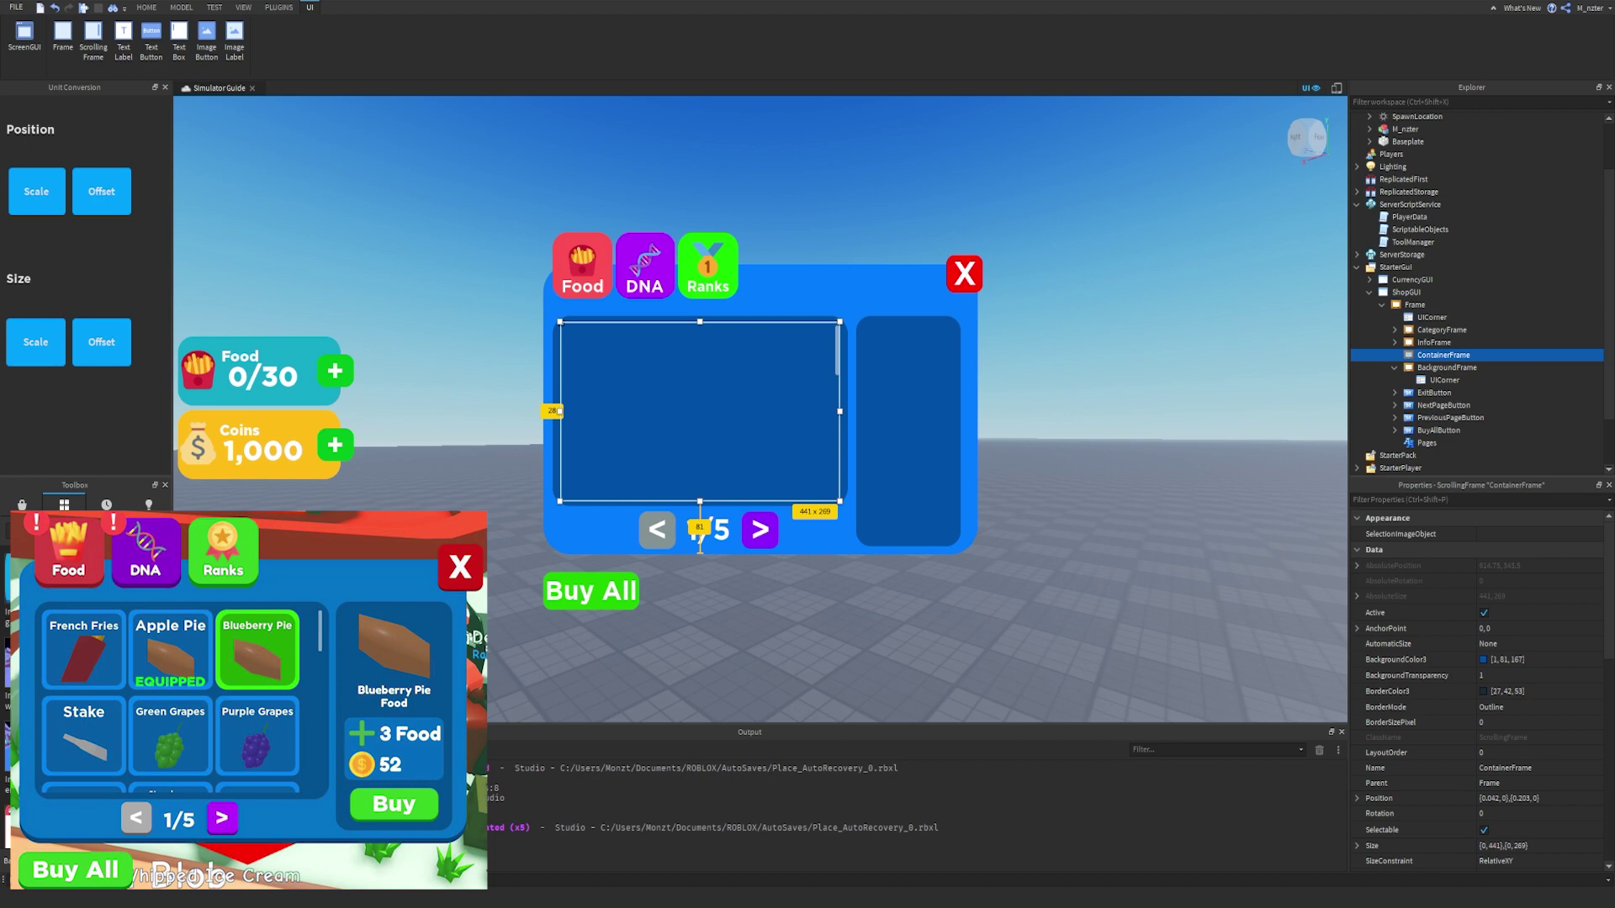
right_click_drag(1214, 408, 1213, 404)
left_click(1200, 393)
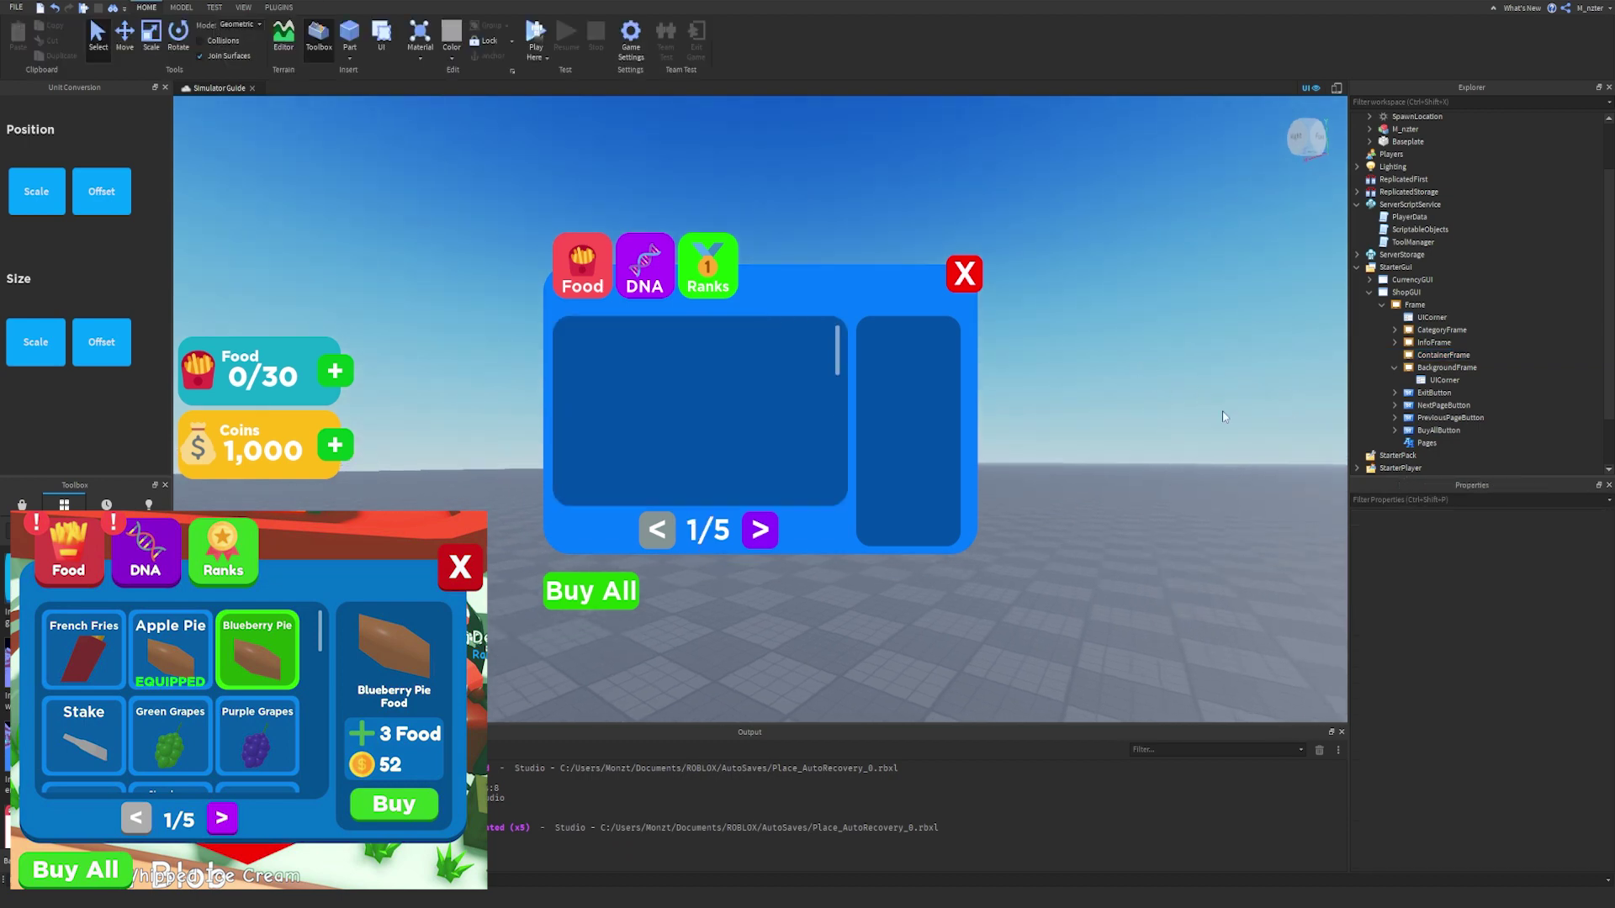
Insert a ViewportFrame into InfoFrame and center it horizontally near the panel's upper edge.
left_click(1396, 368)
left_click(1396, 342)
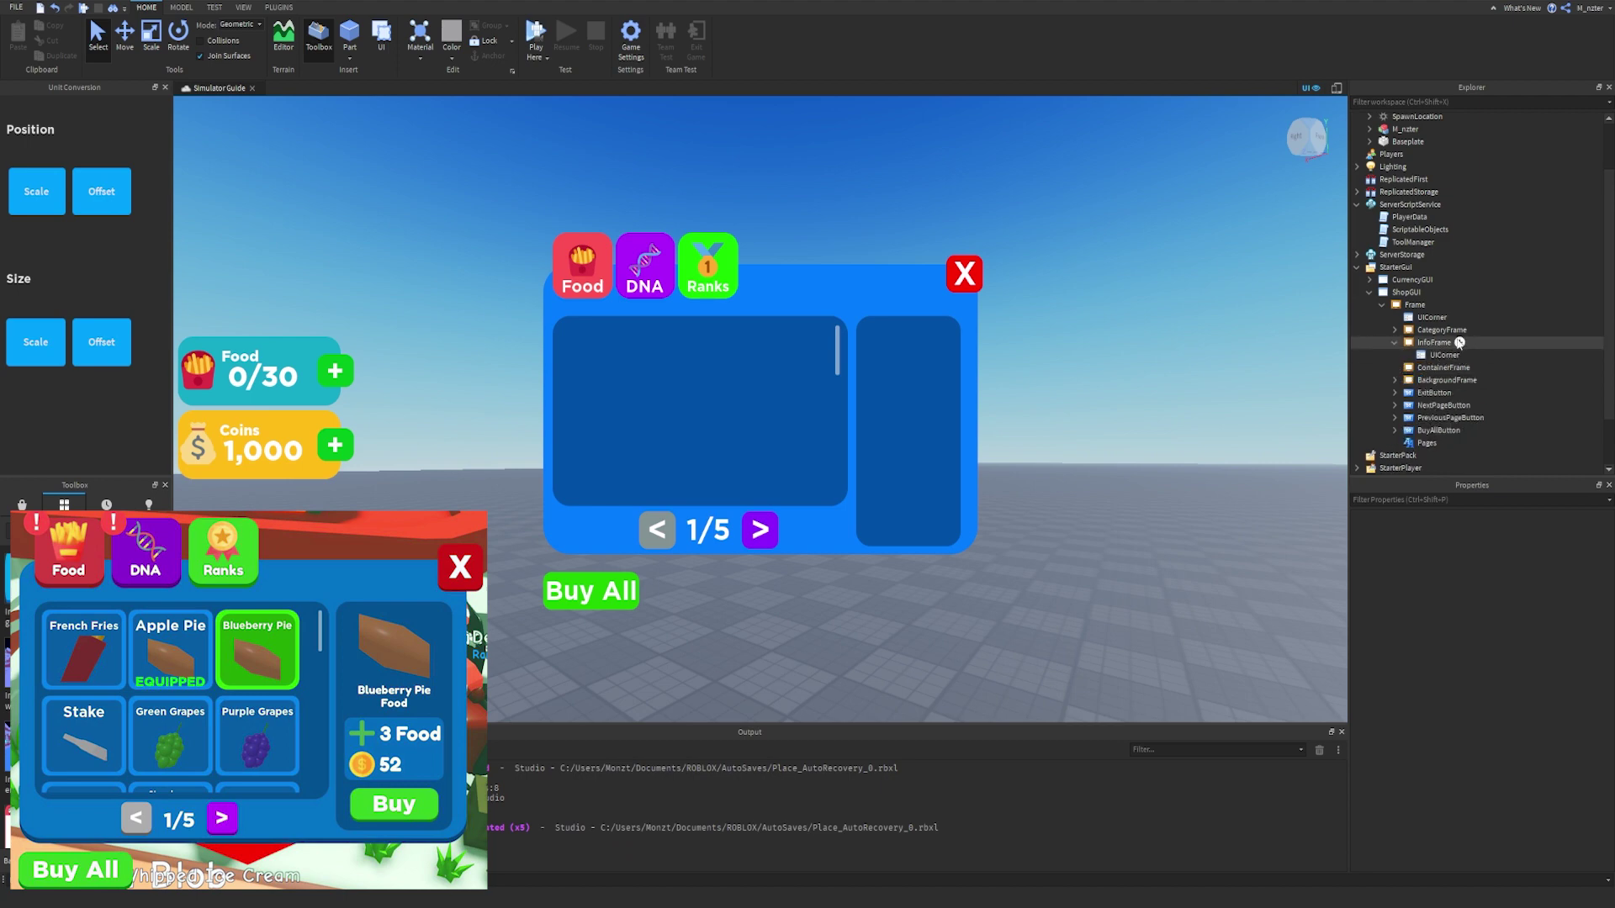
left_click(1460, 342)
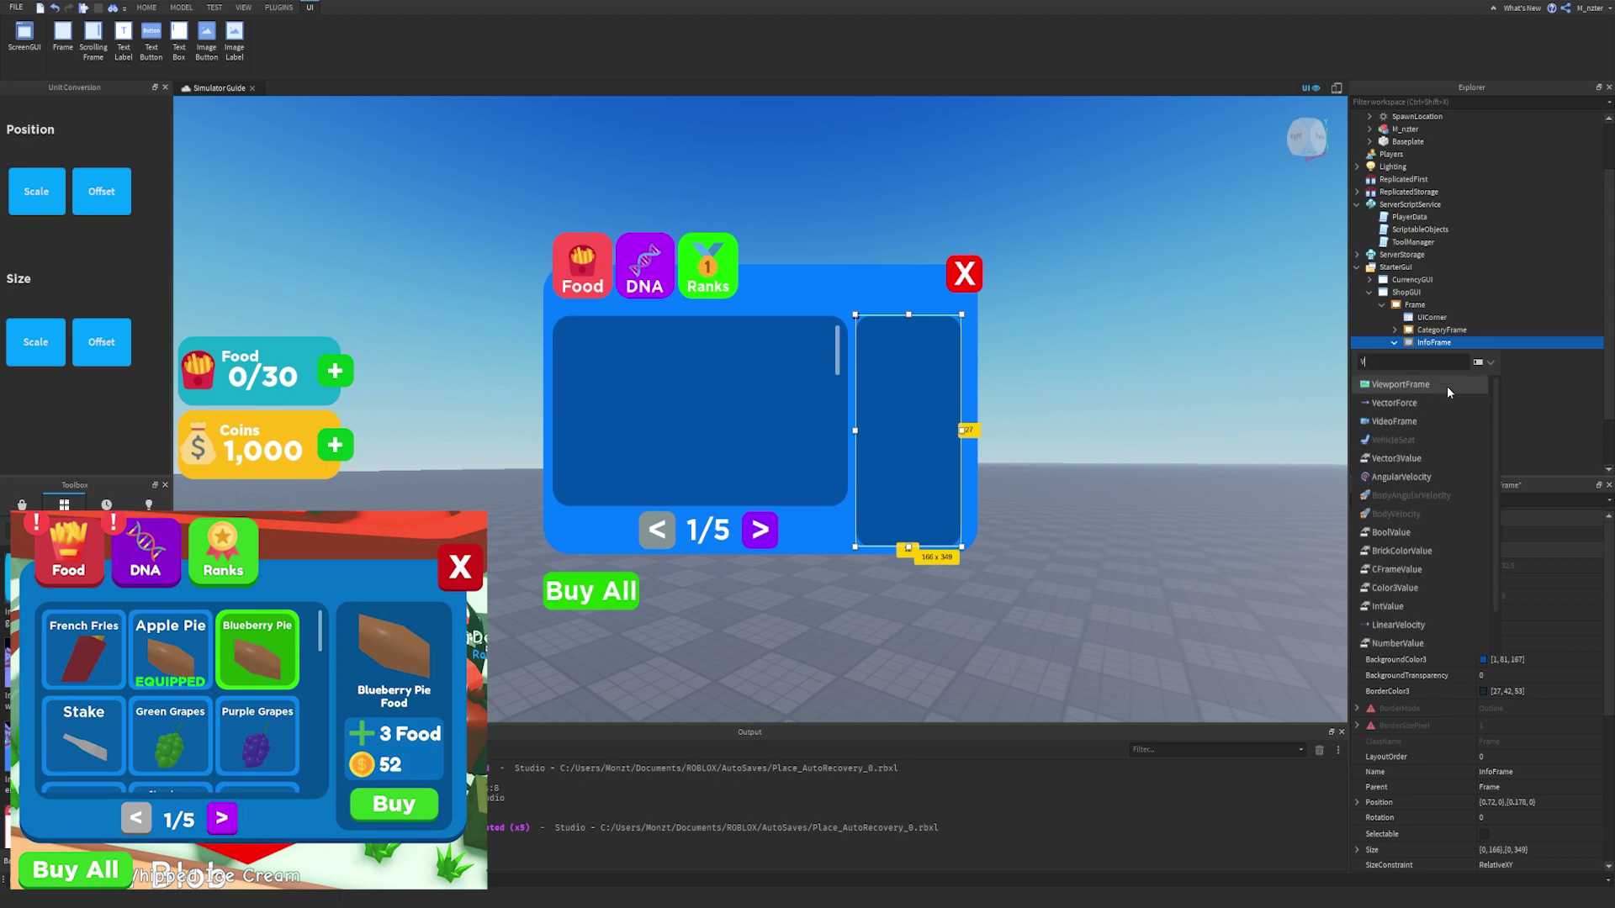
left_click(1384, 440)
left_click(901, 347)
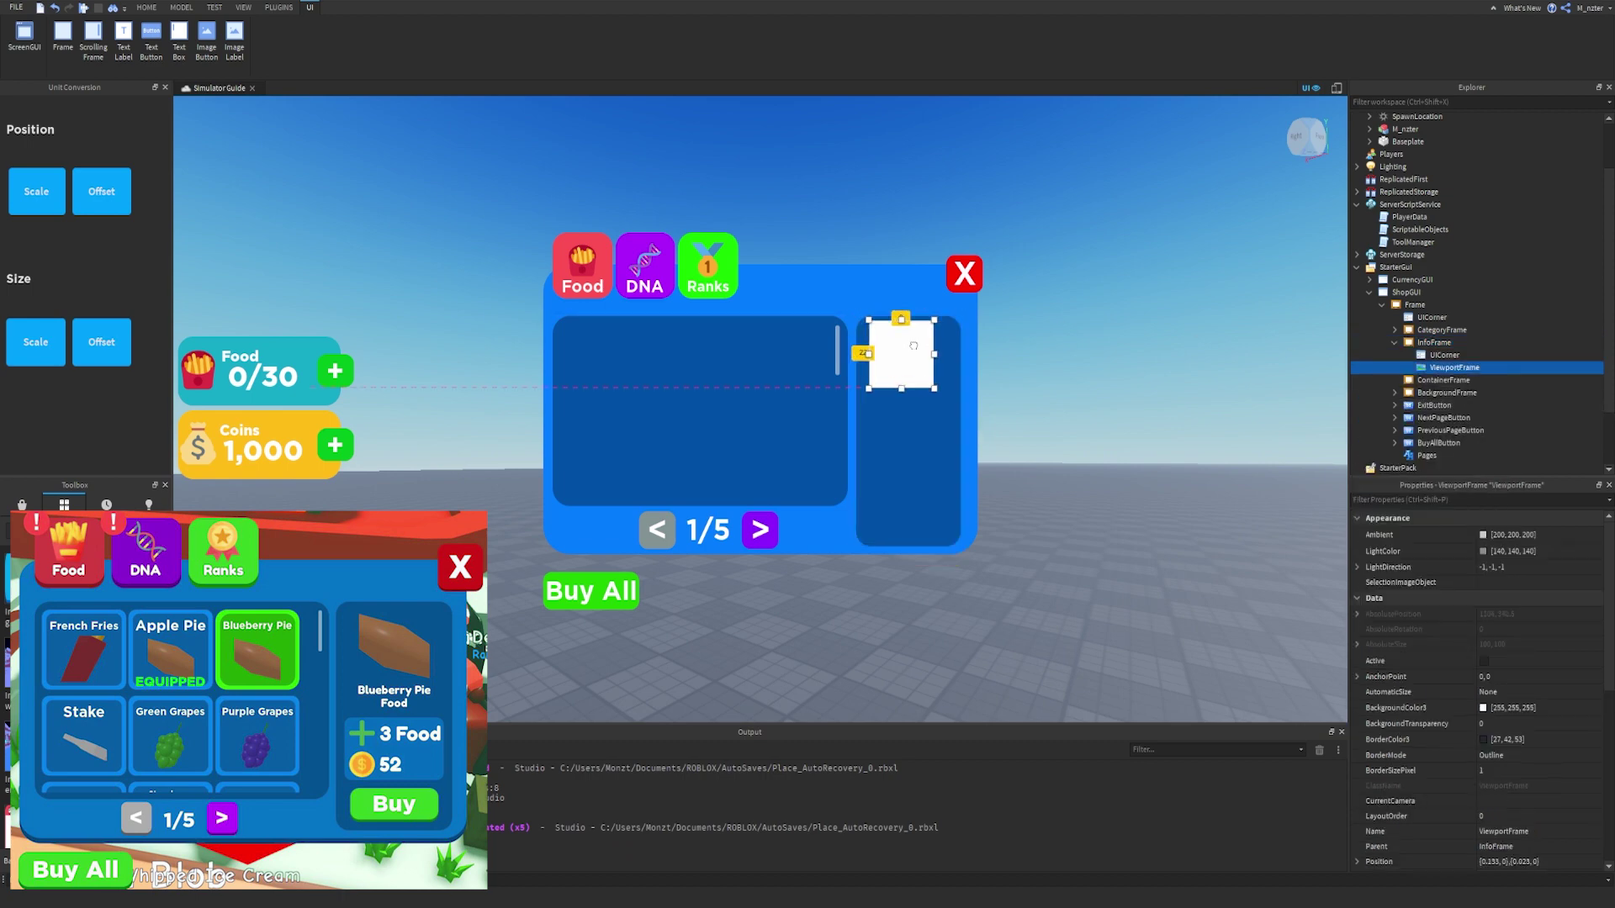
left_click_drag(901, 347, 923, 347)
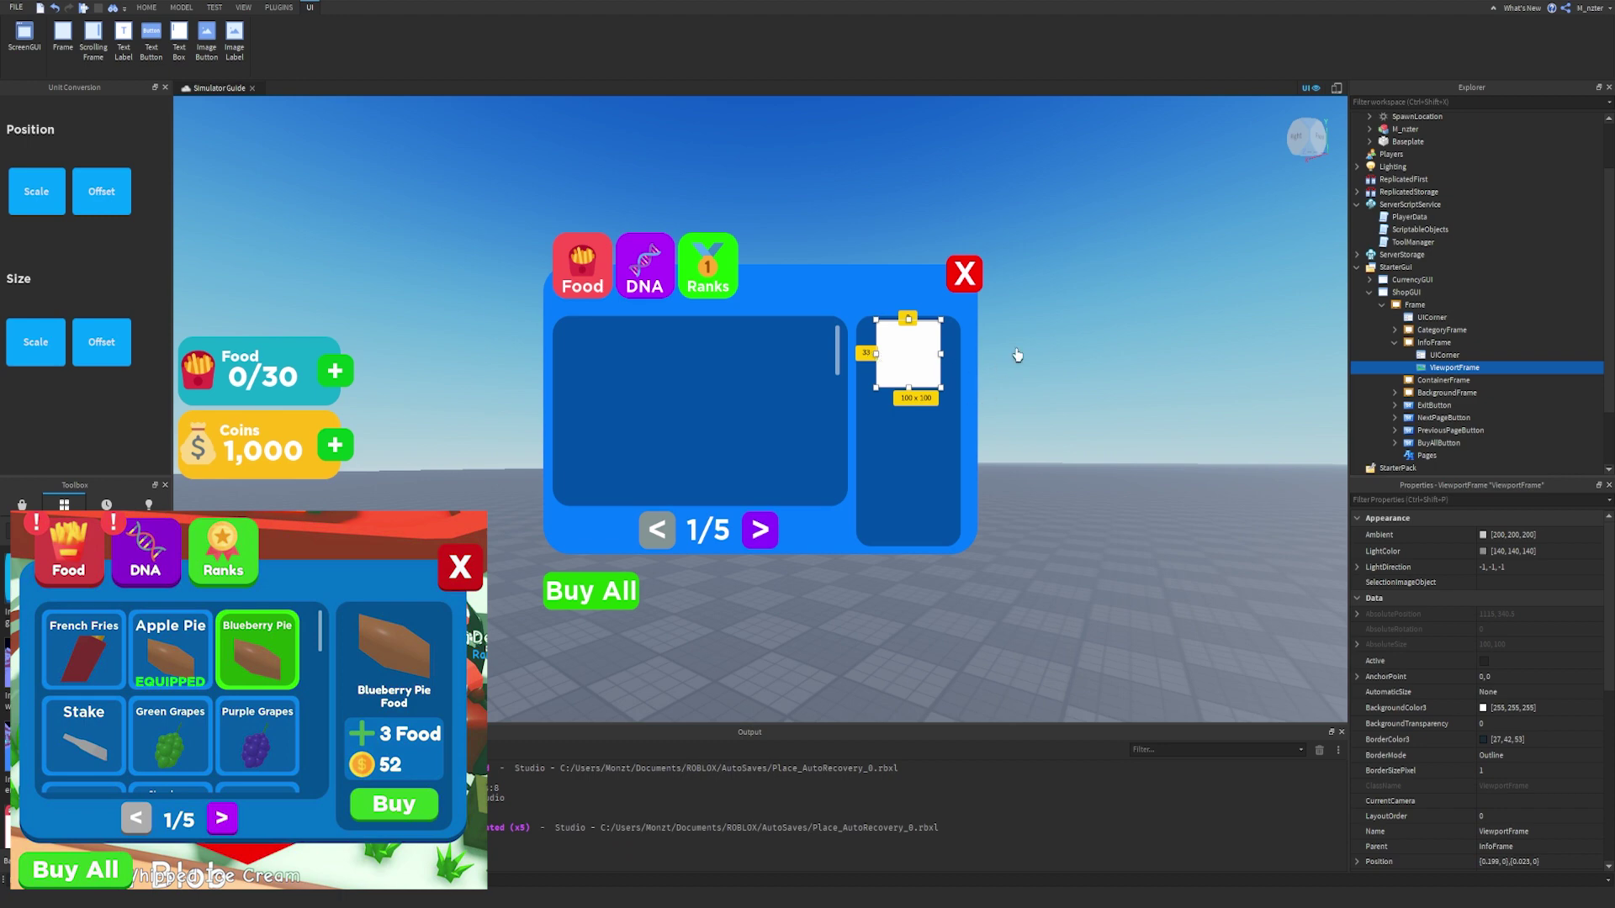
Set the ViewportFrame's BackgroundTransparency to 1.
left_click(1399, 500)
type("bac")
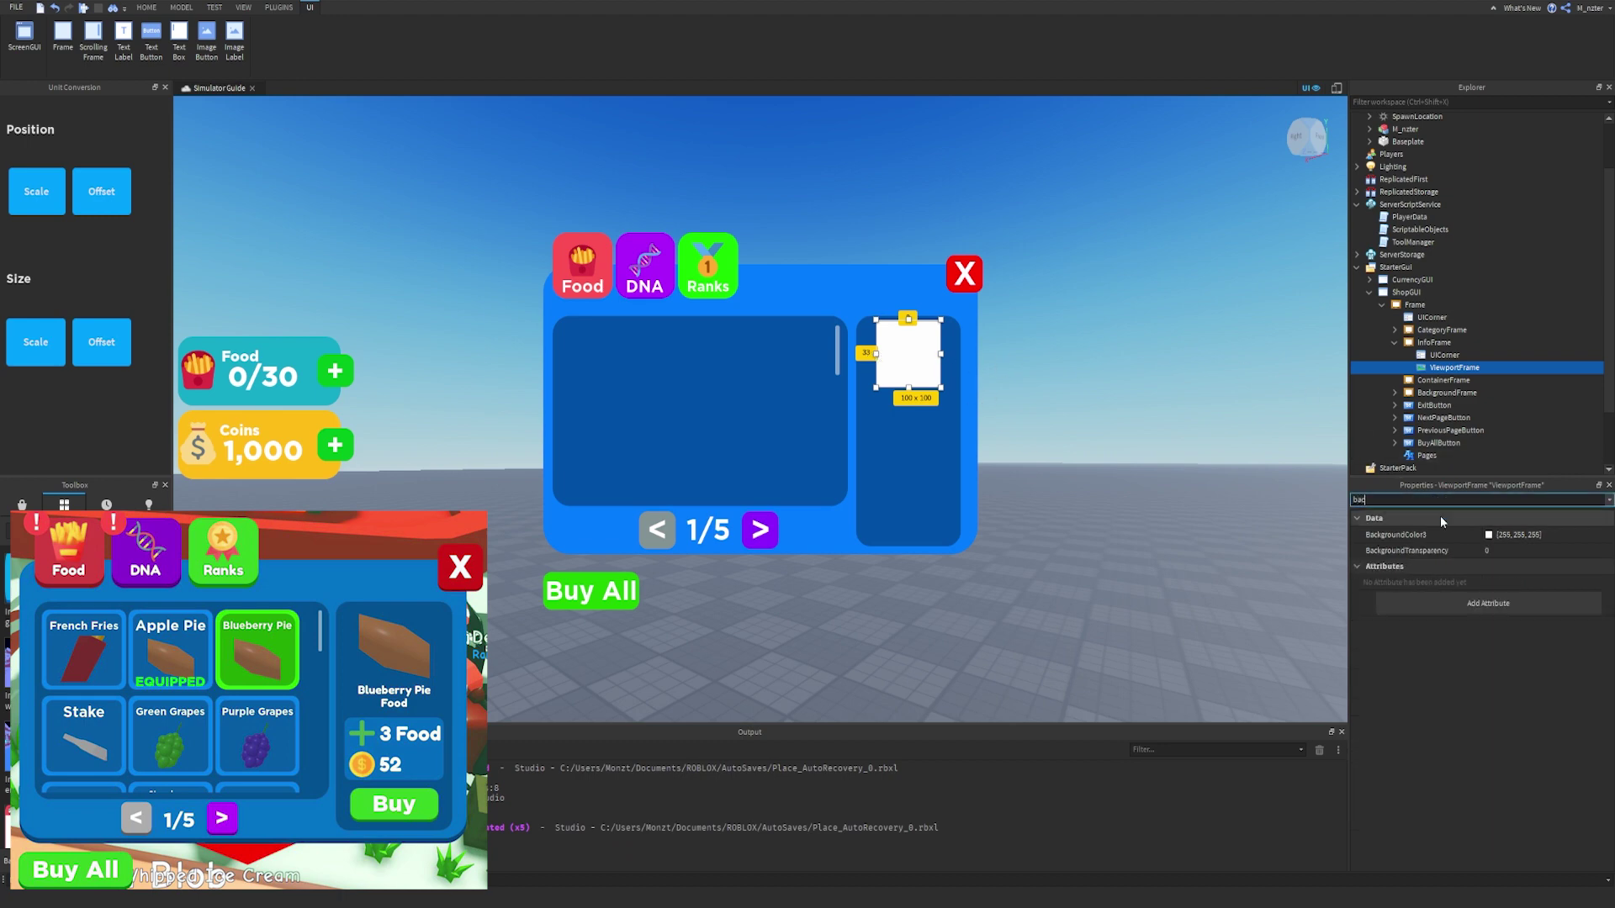
left_click(1501, 550)
type("1")
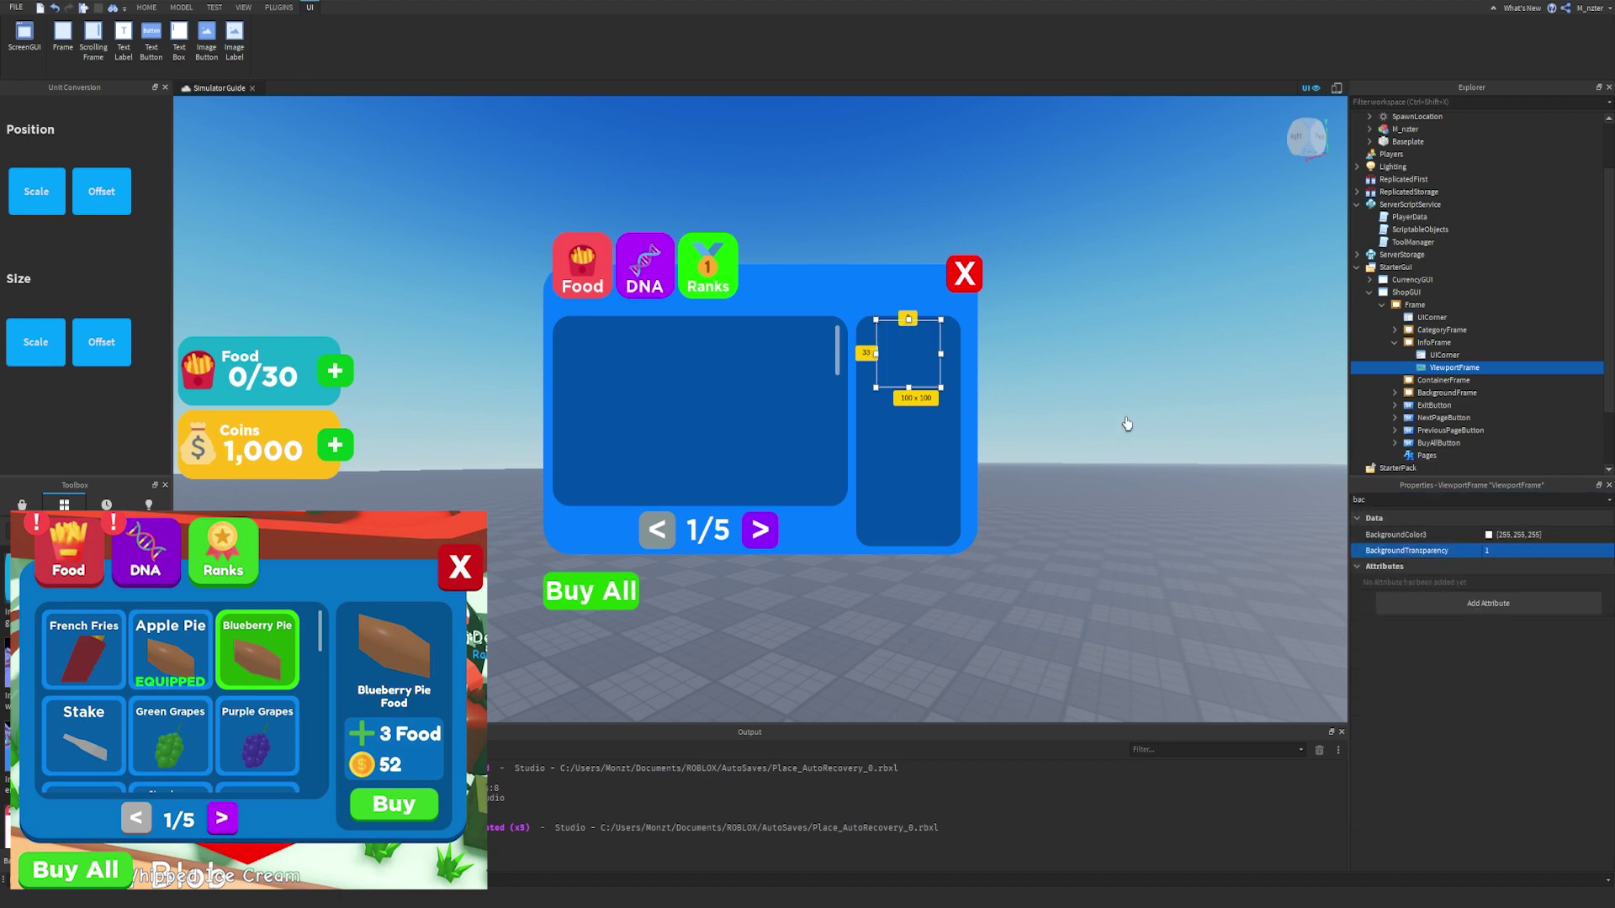
left_click(1127, 425)
Insert a TextLabel into InfoFrame and name it ItemName.
left_click(1428, 366)
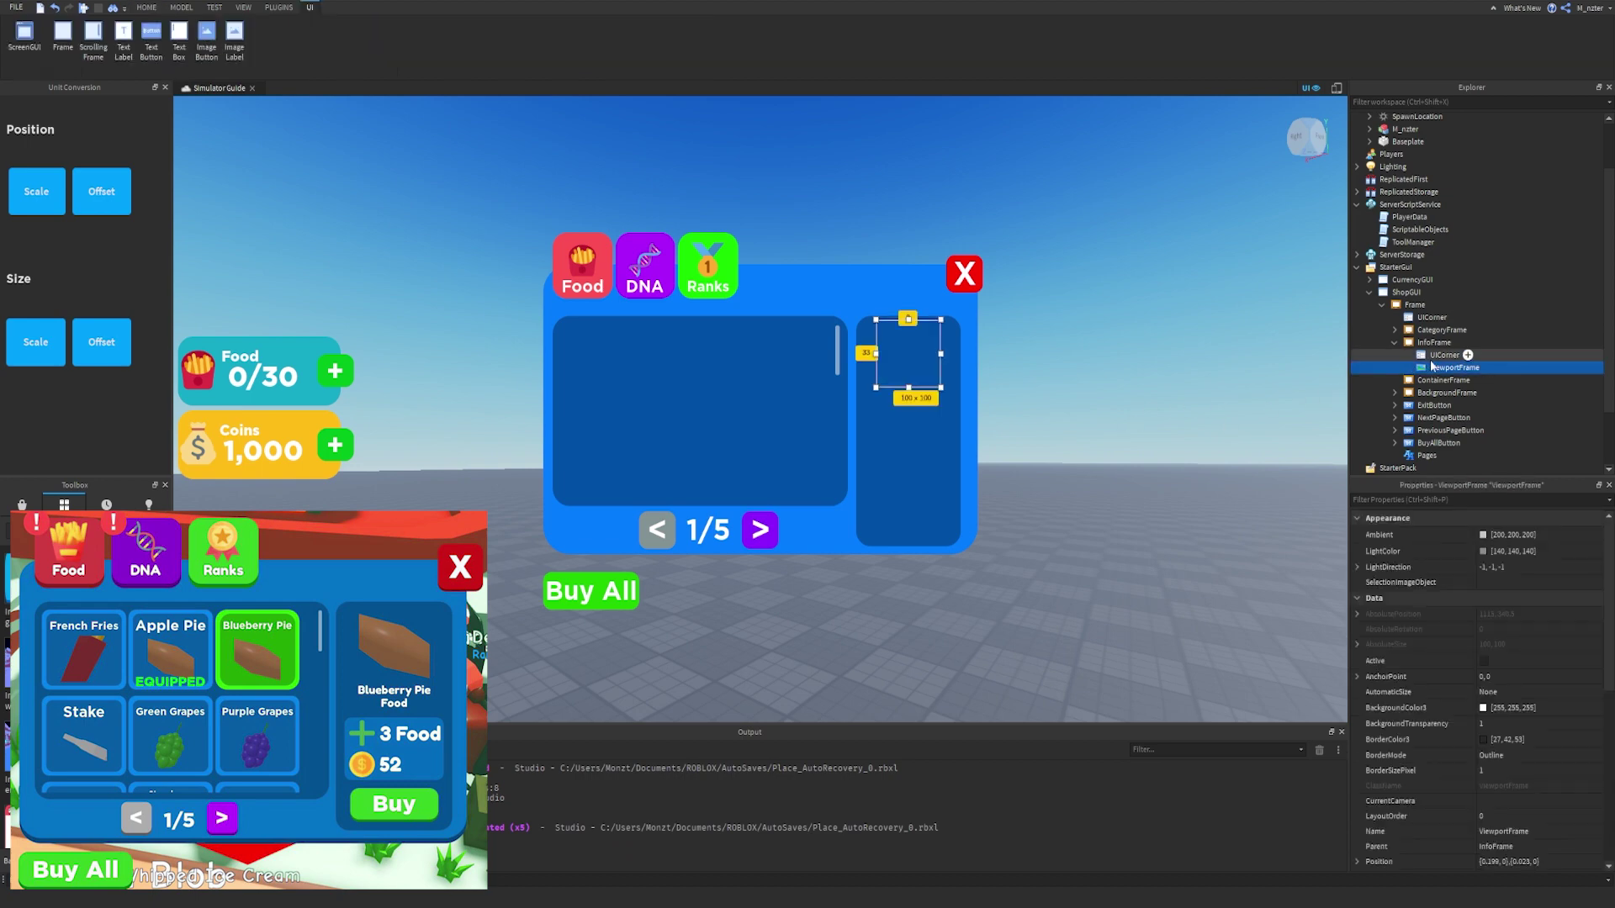
left_click(1434, 342)
left_click(1460, 343)
type("te")
left_click(1390, 385)
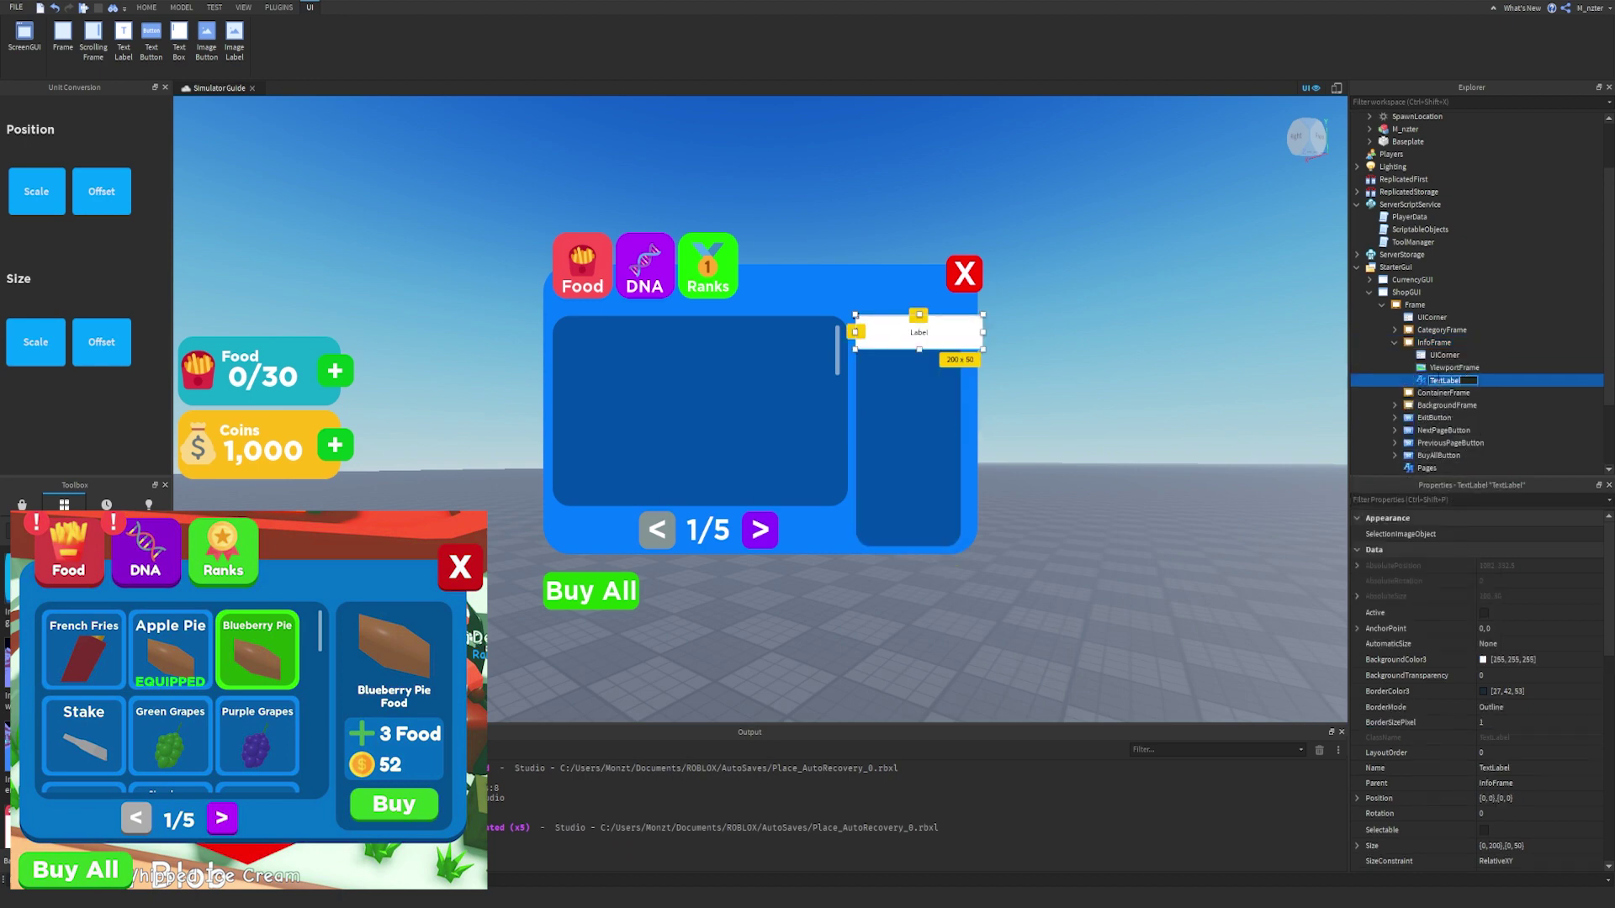
type("ItemName")
key("Return")
Change ItemName's font to a bold sans-serif typeface.
left_click(1446, 500)
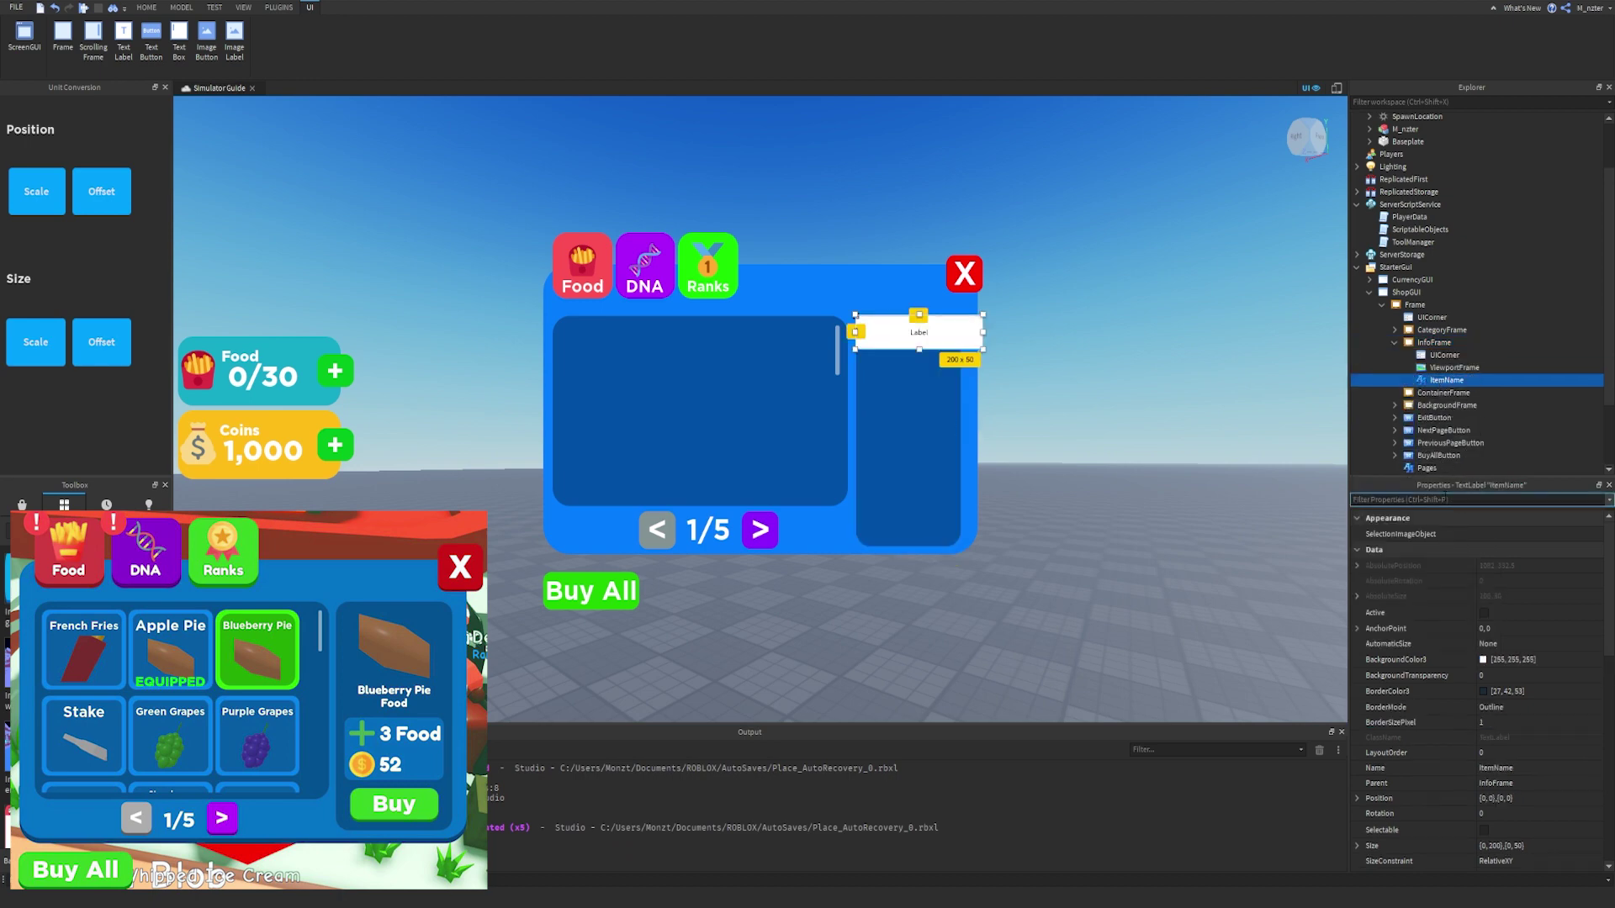
type("fon")
left_click(1512, 531)
key("g")
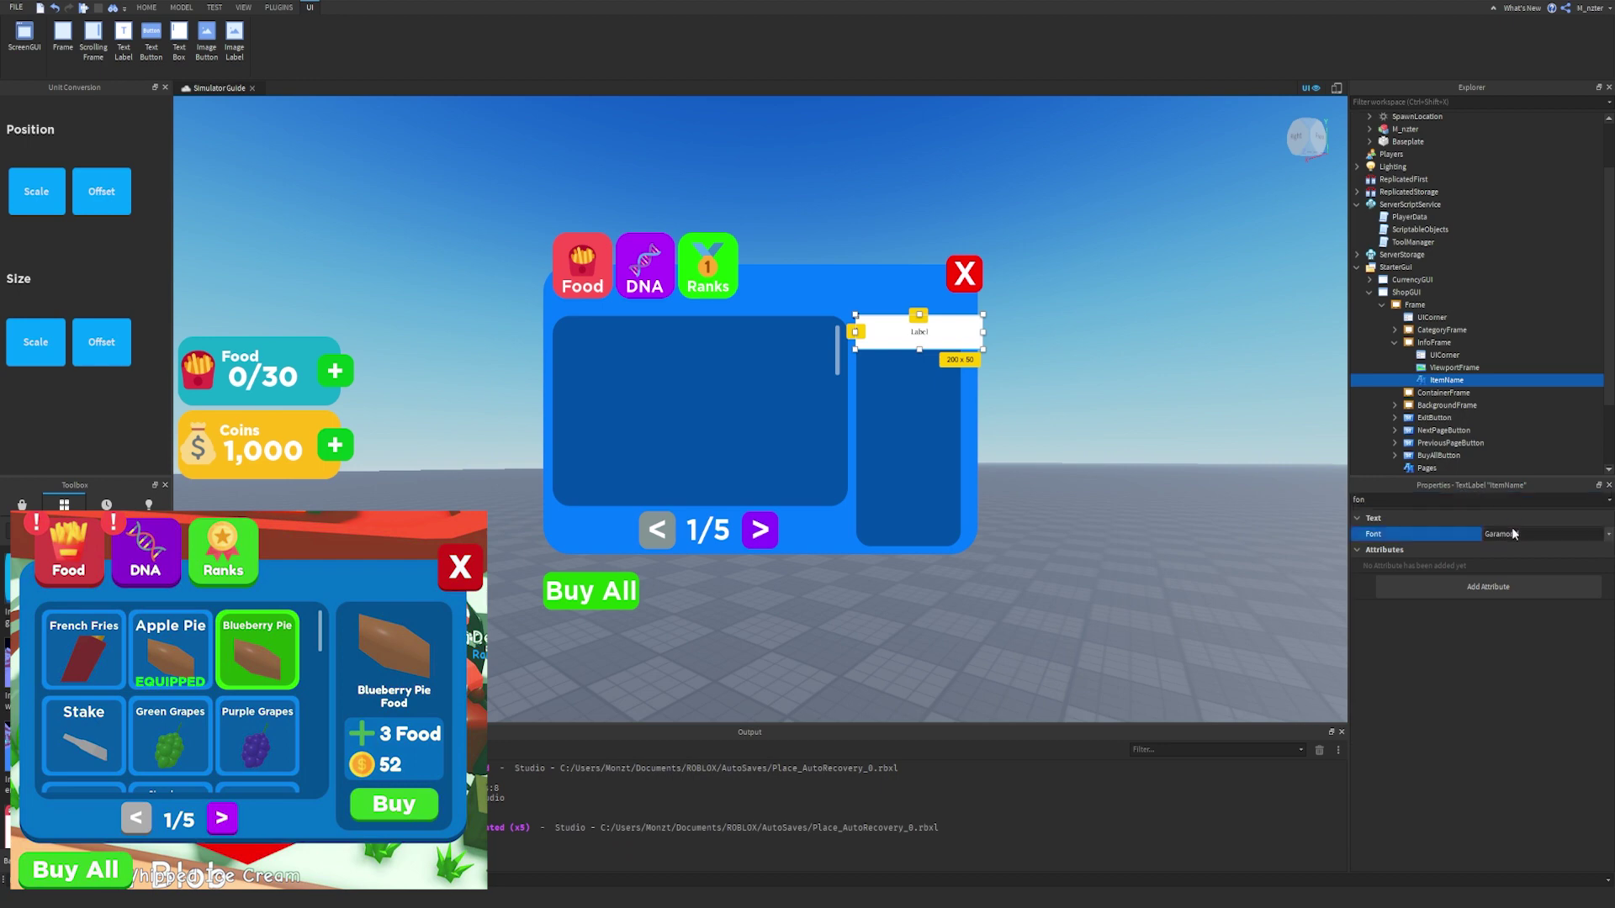
scroll(1512, 534, "down", 2)
Set ItemName's text to "Blueberry Pie Food" and move the label just below the ViewportFrame.
left_click(1452, 499)
type("text")
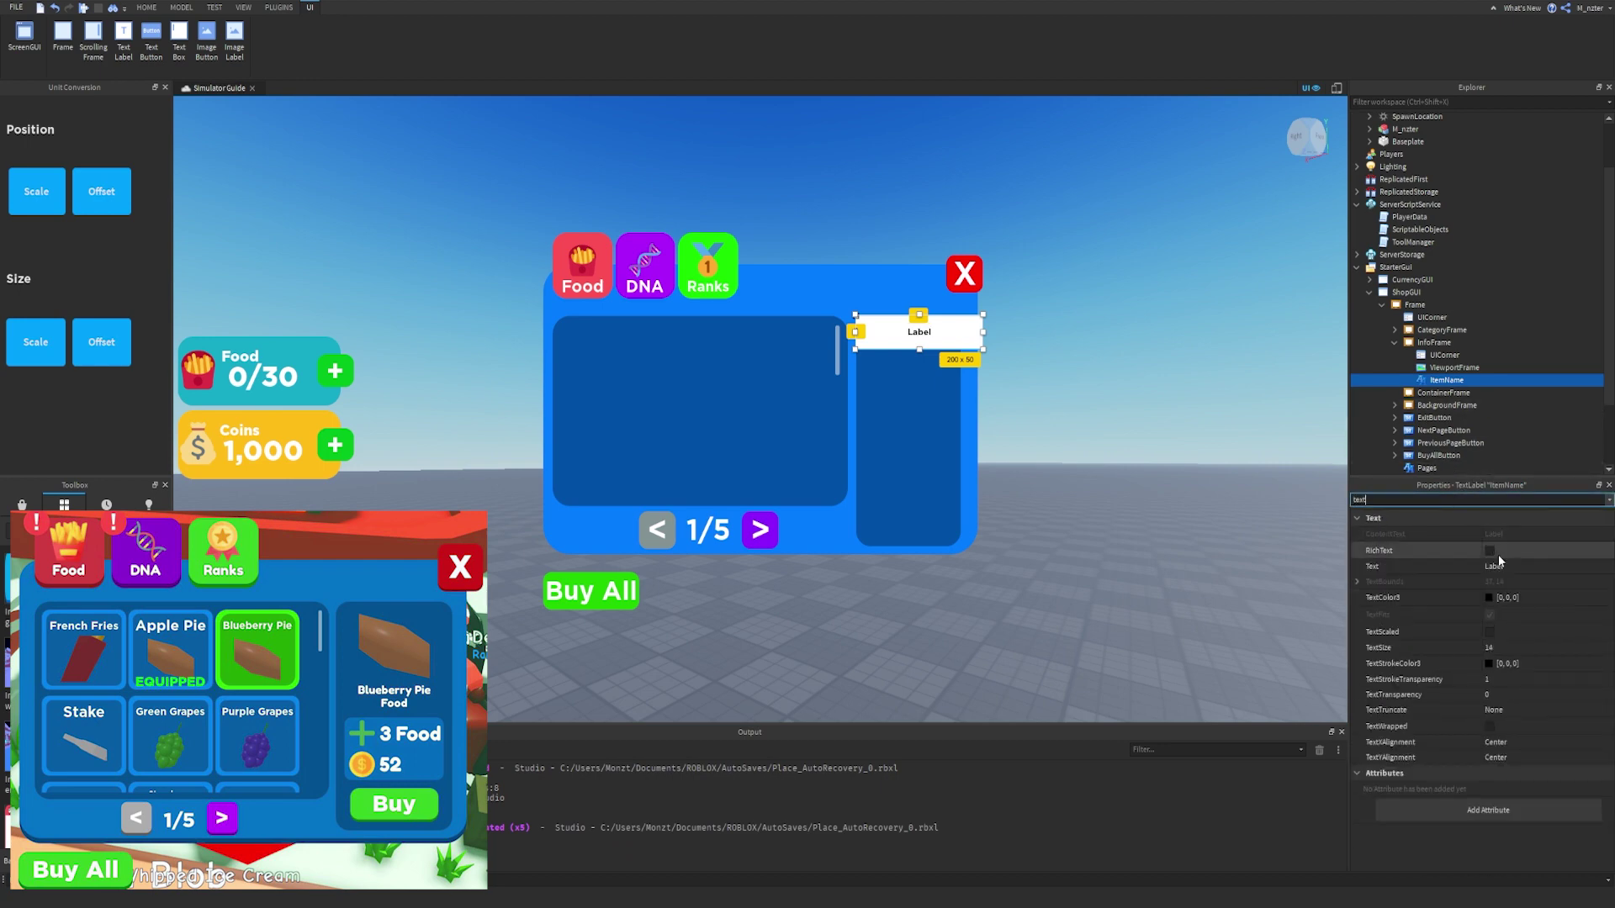
left_click(1502, 567)
type("Bl")
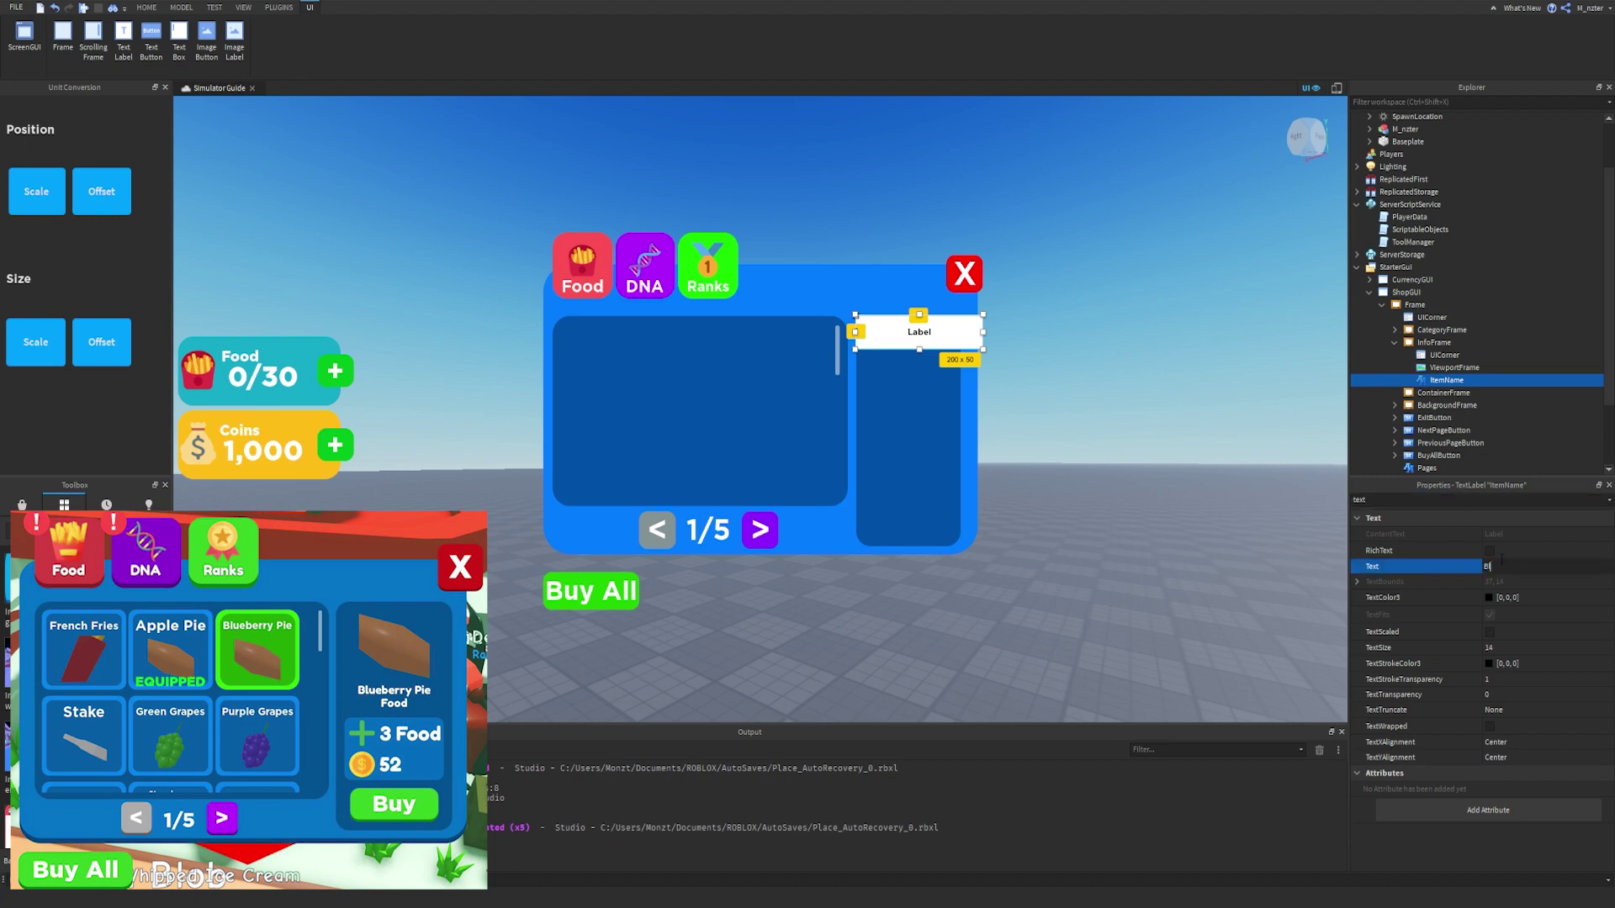
type("ueberry Pie Food")
key("Return")
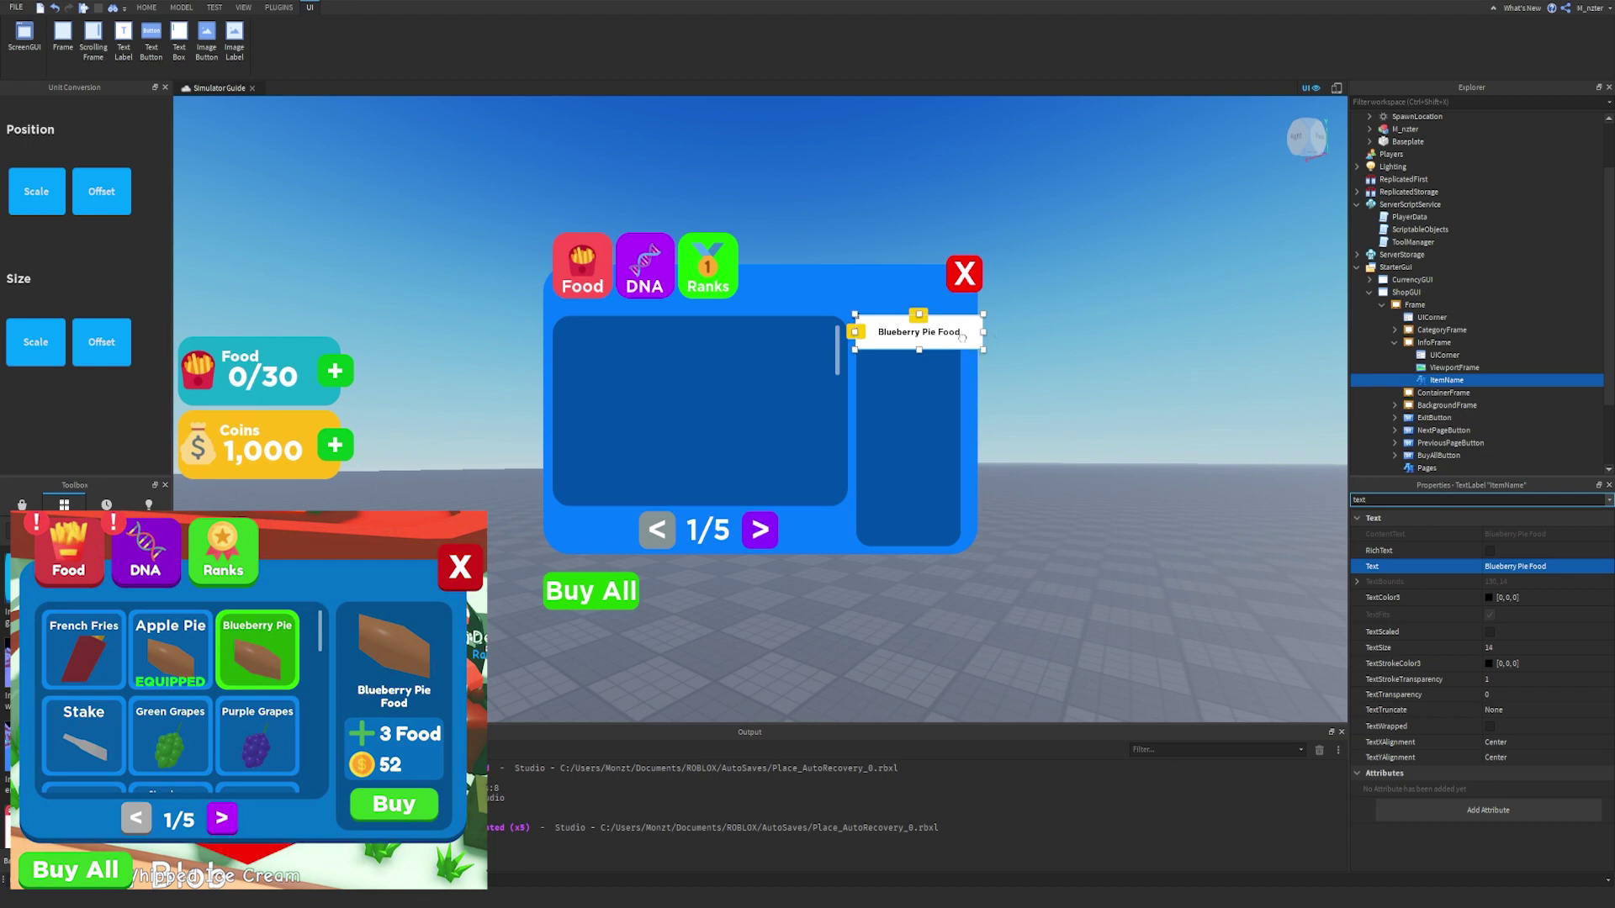
left_click_drag(962, 338, 955, 412)
Set the ViewportFrame's BackgroundTransparency to 0.
left_click(1447, 367)
left_click(1464, 503)
type("ba")
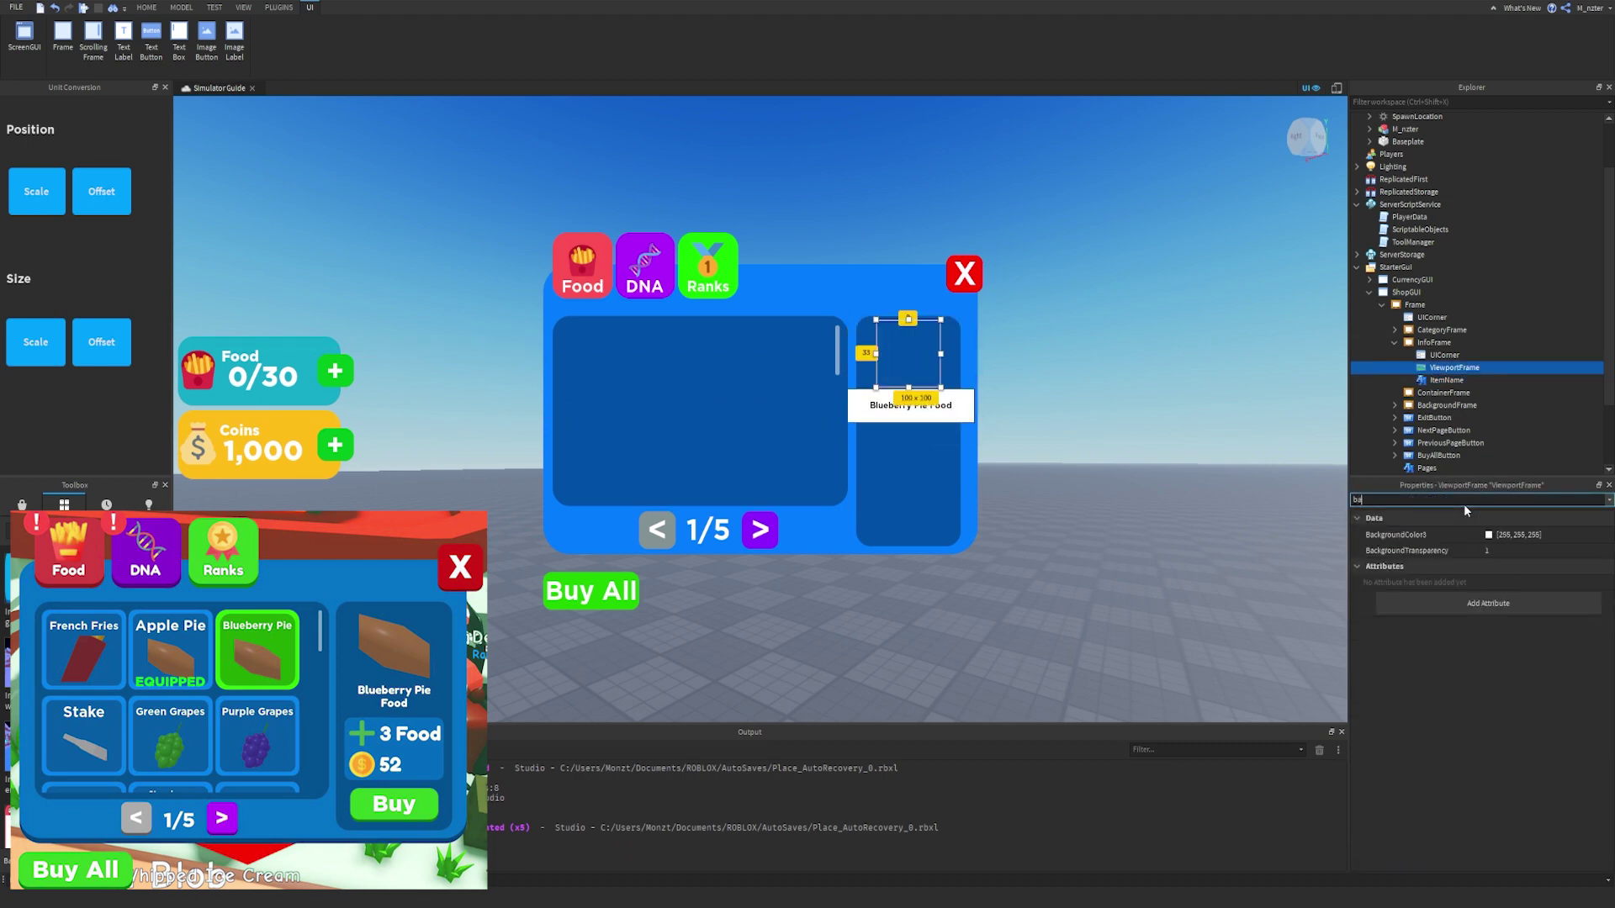
type("c")
left_click(1508, 549)
type("0")
key("Return")
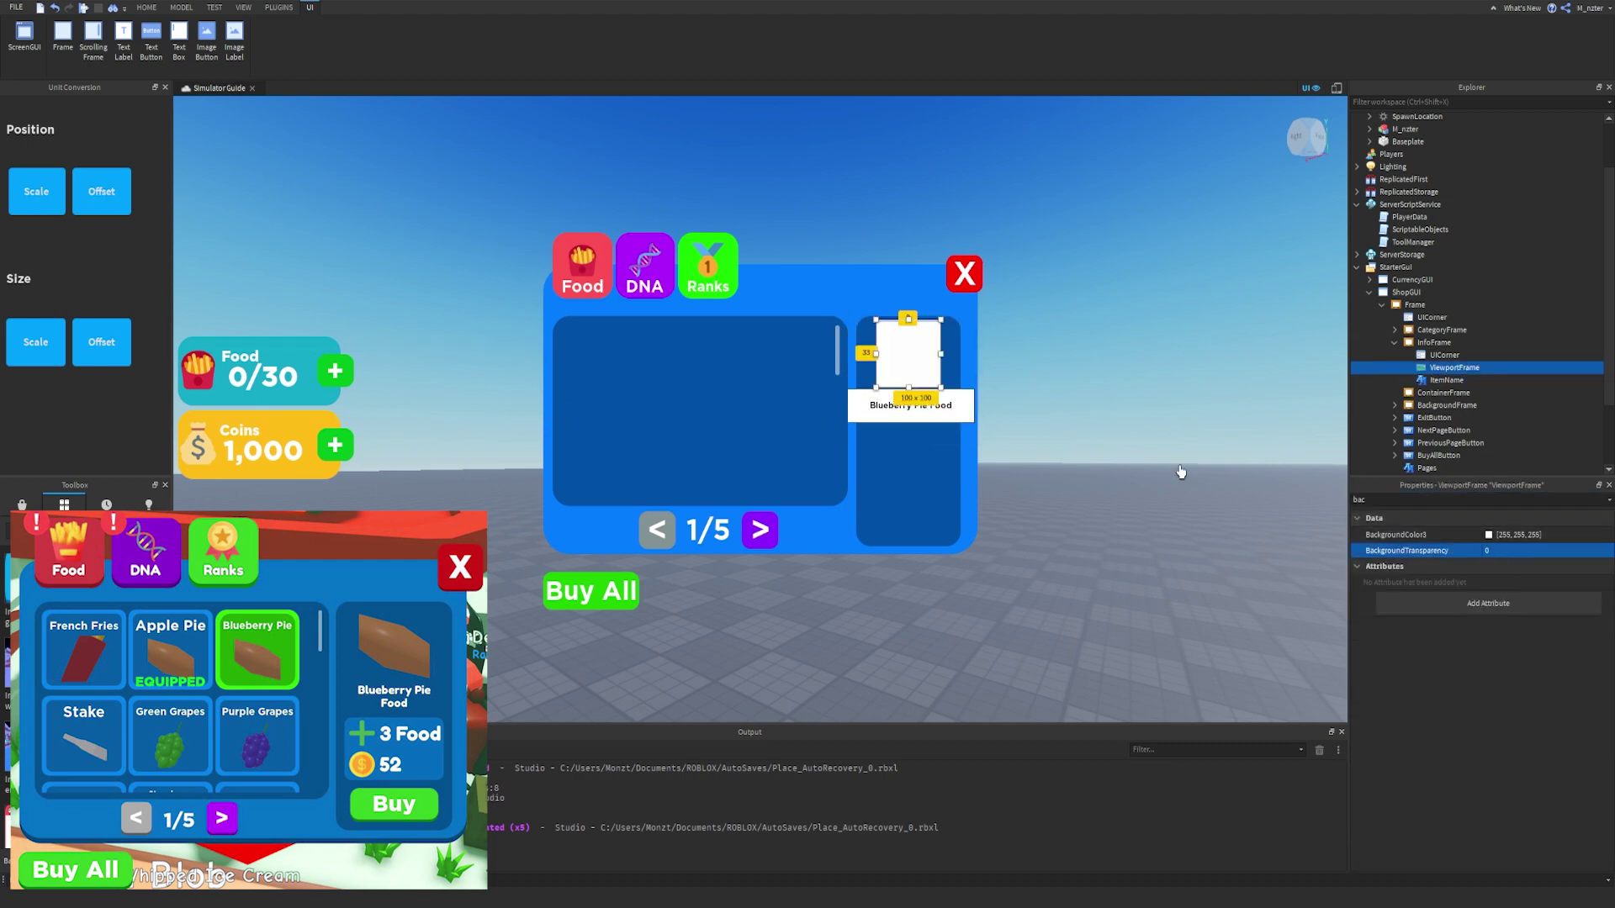
Narrow ItemName to 100 × 50 to match the ViewportFrame's width and enable TextScaled.
left_click(934, 417)
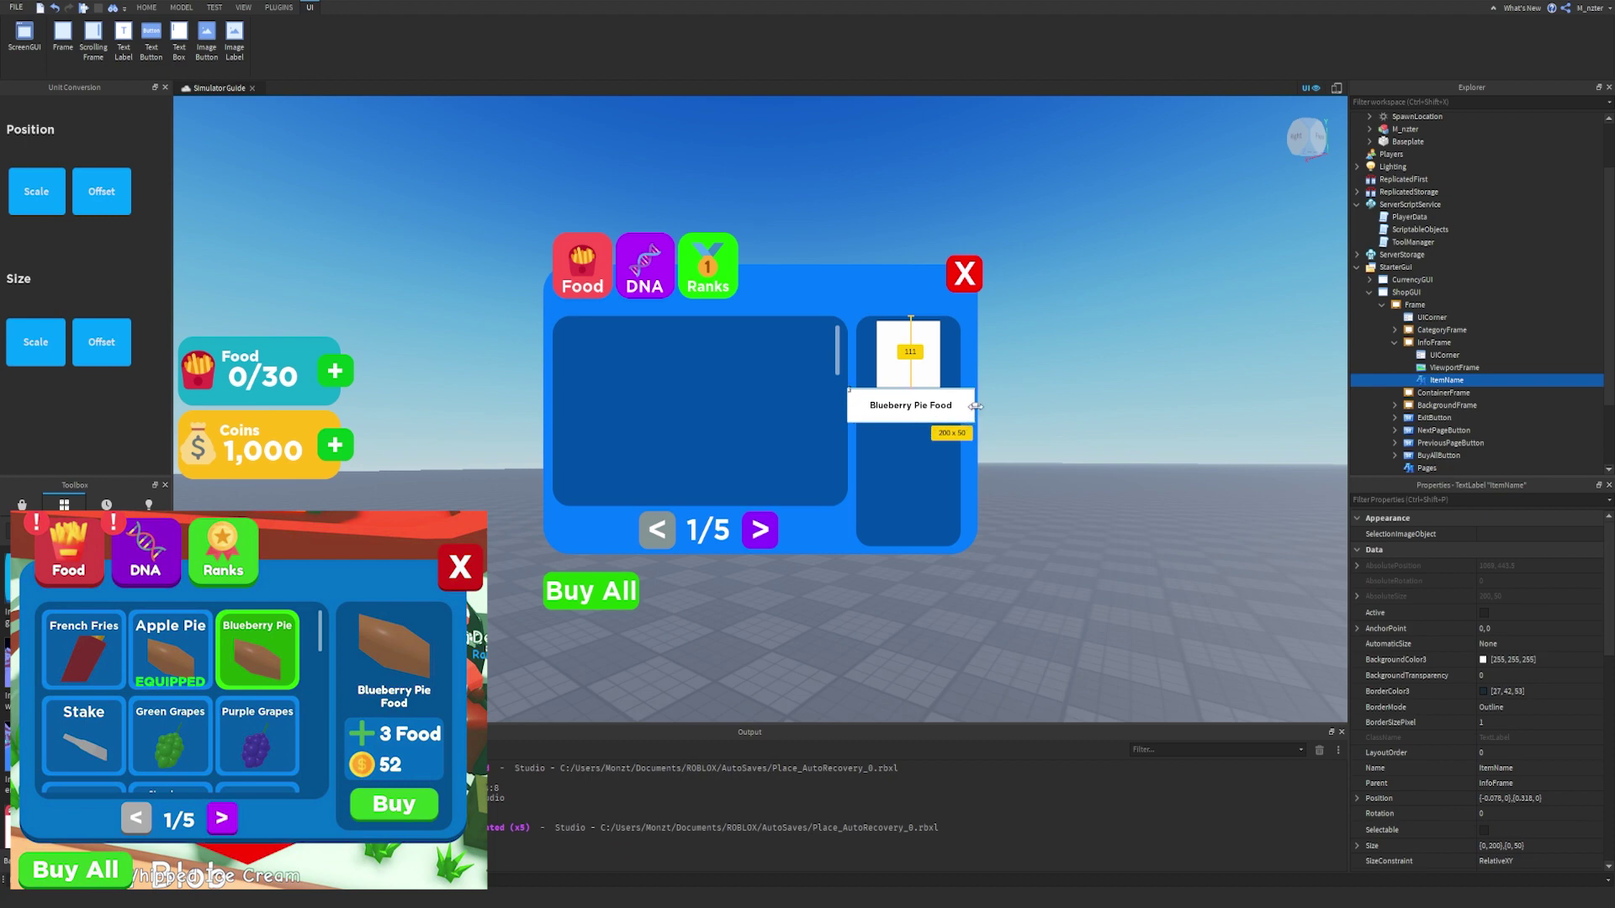
left_click_drag(974, 406, 907, 418)
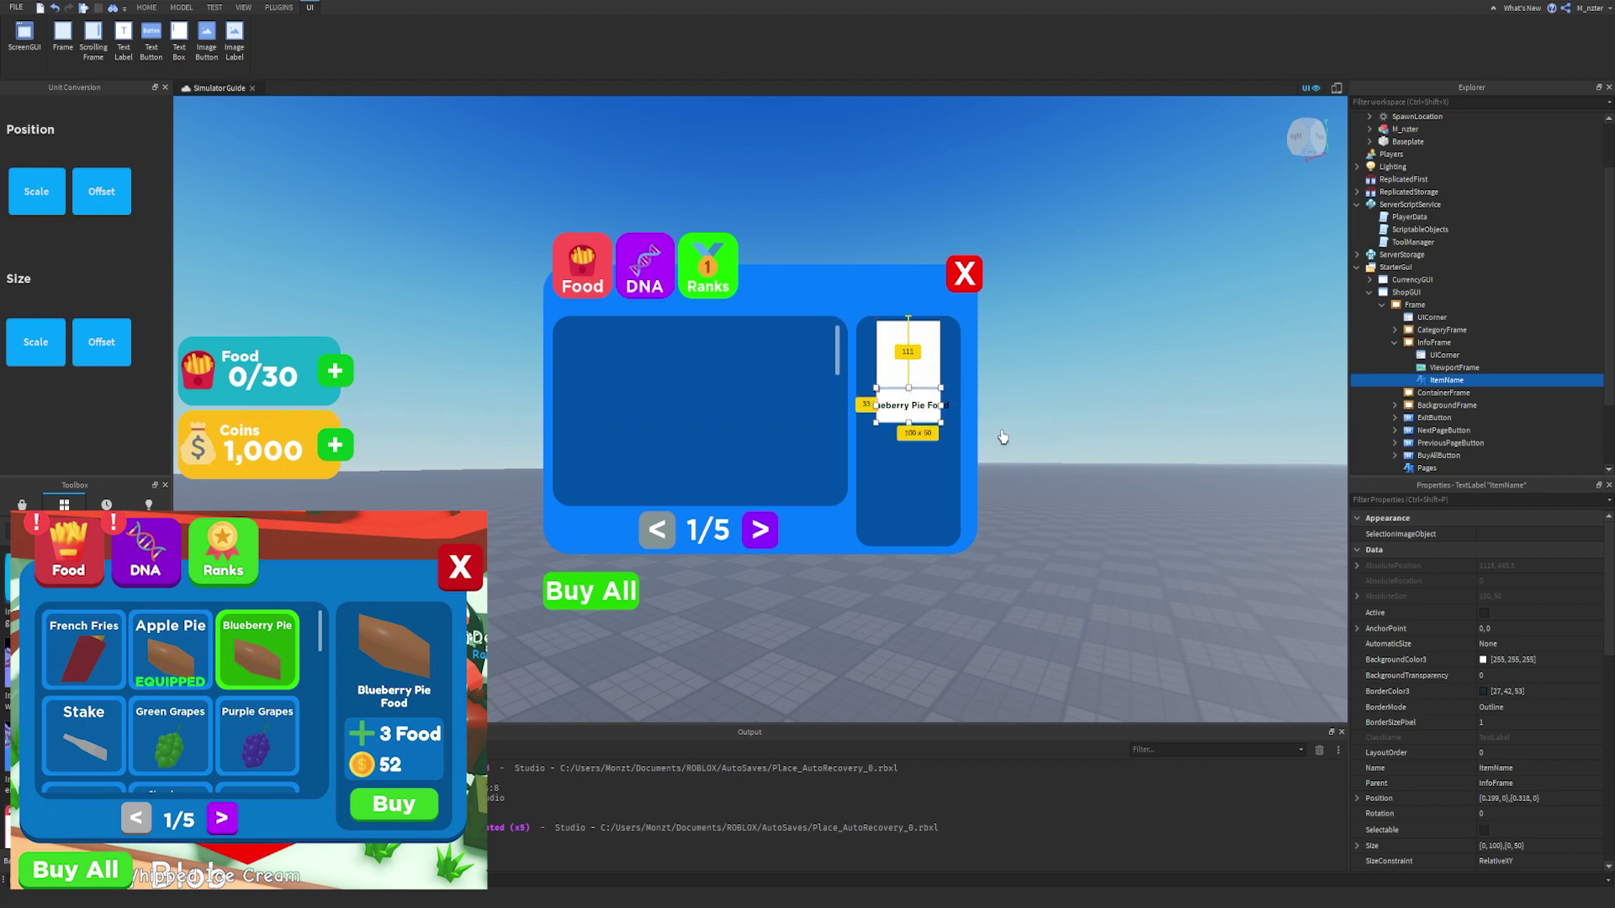
left_click(1442, 502)
type("sc")
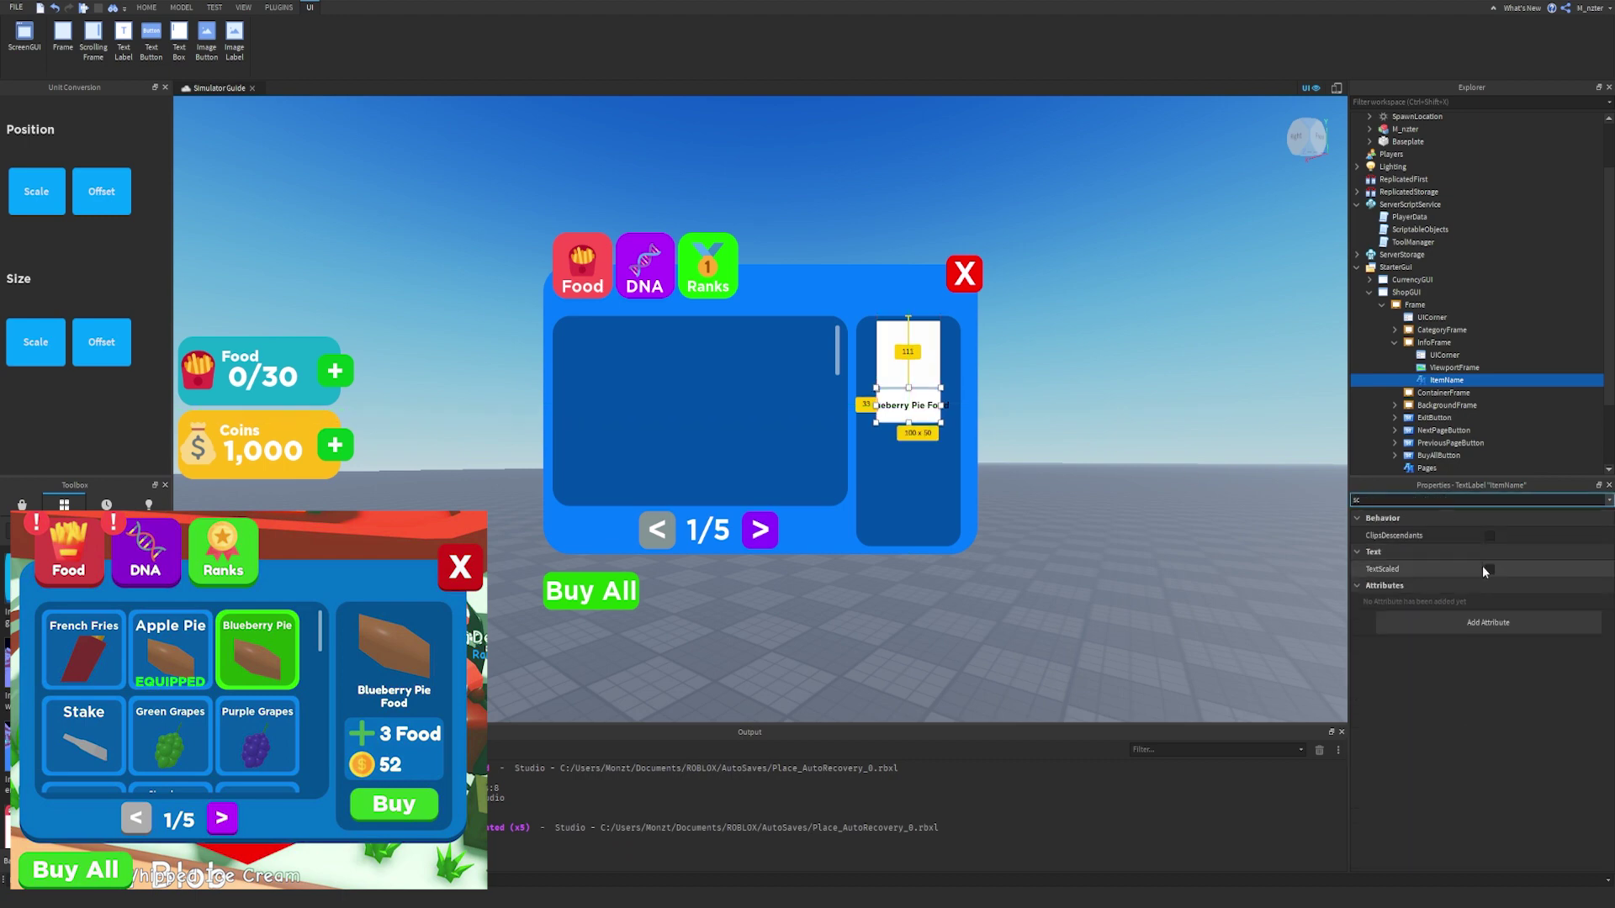
left_click(1488, 568)
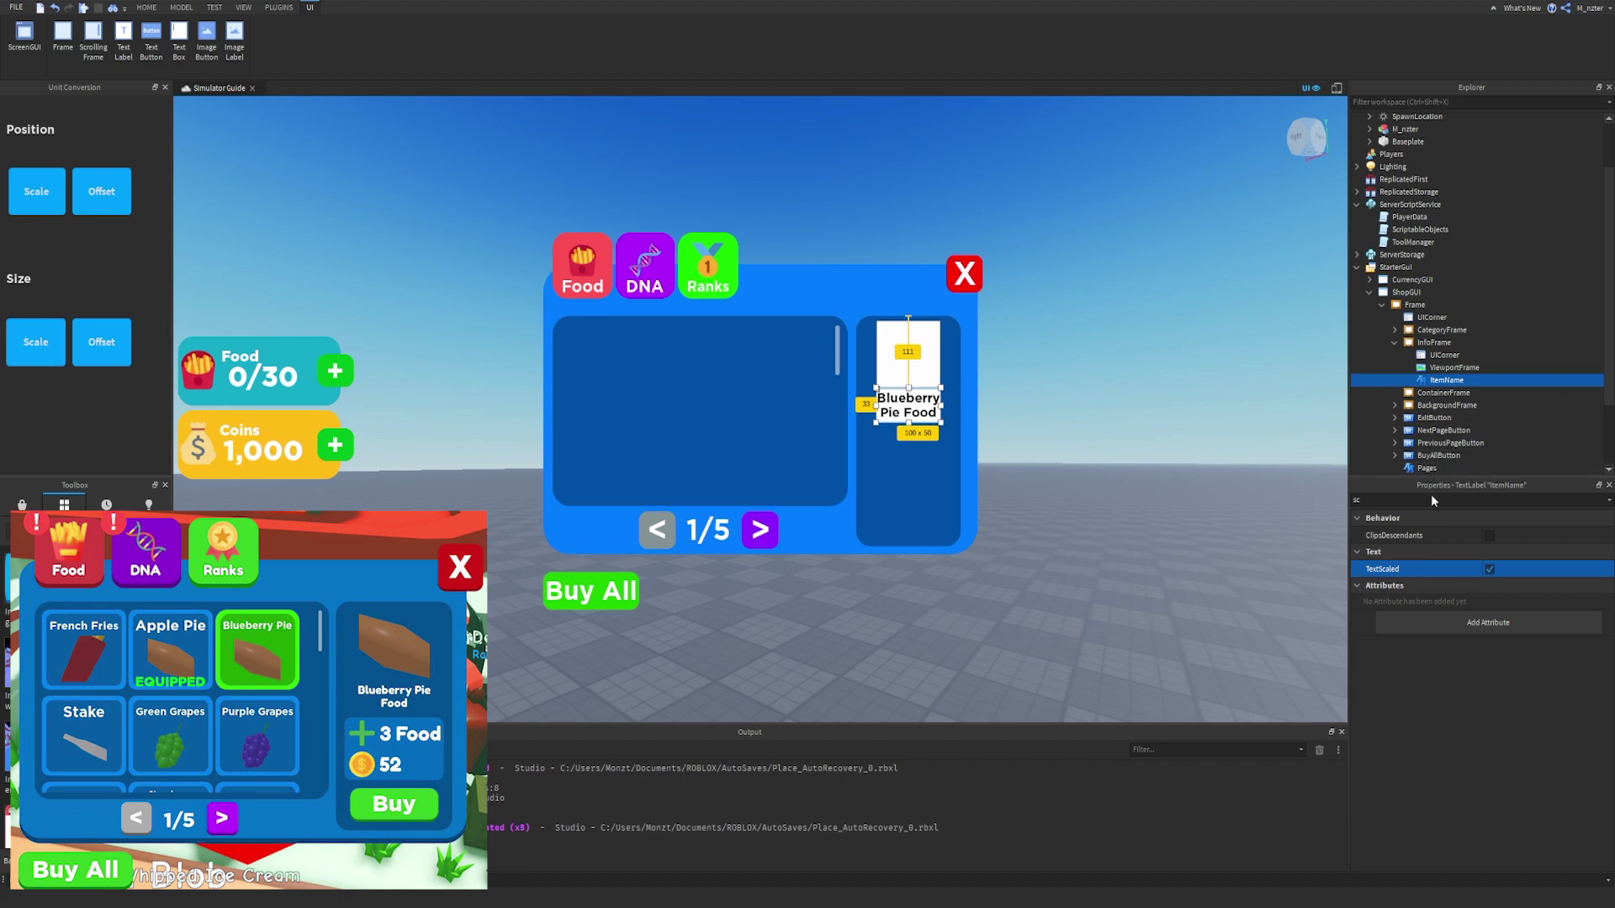
Set ItemName's BackgroundTransparency to 1.
left_click(1432, 501)
type("bac")
left_click(1506, 550)
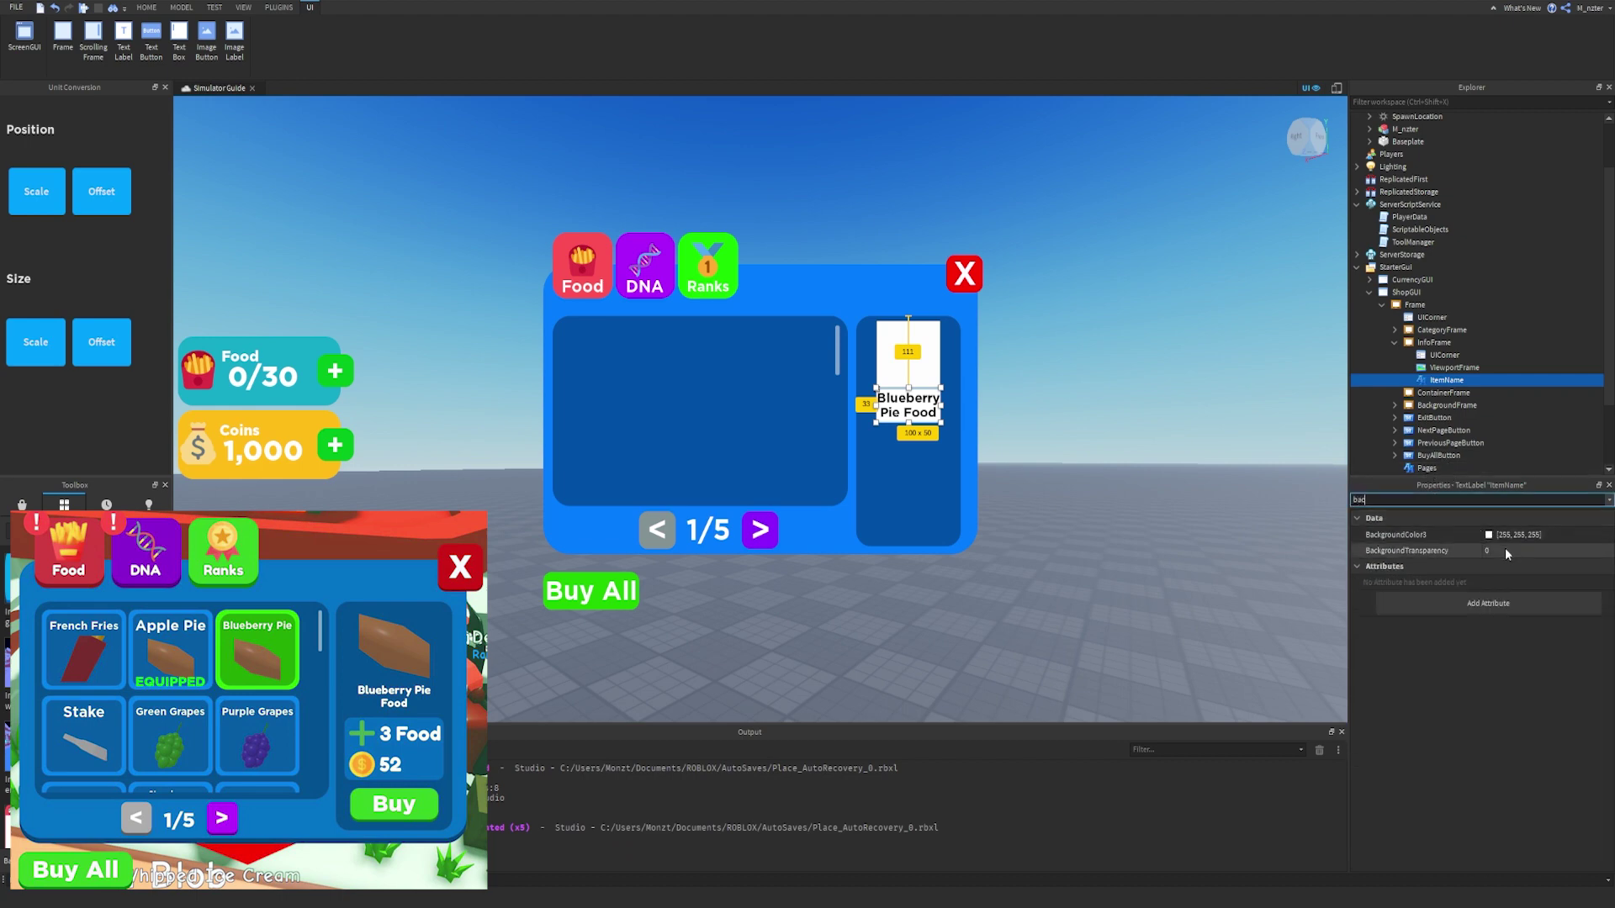
type("1")
Change ItemName's TextColor3 to white (255, 255, 255).
left_click(1468, 501)
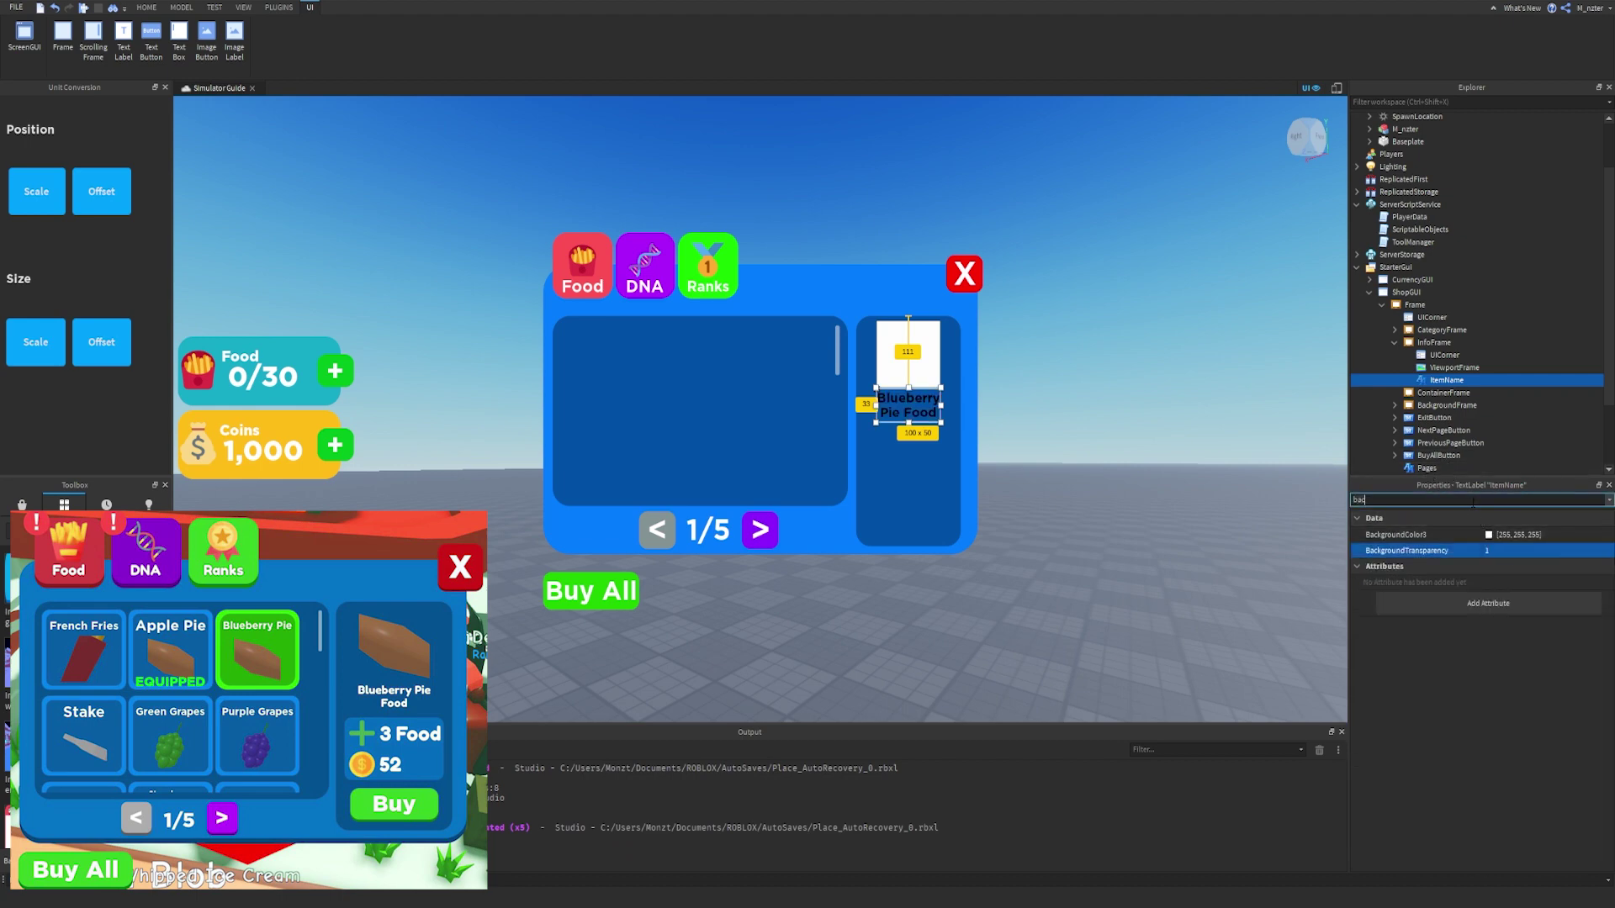
type("text")
left_click(1490, 598)
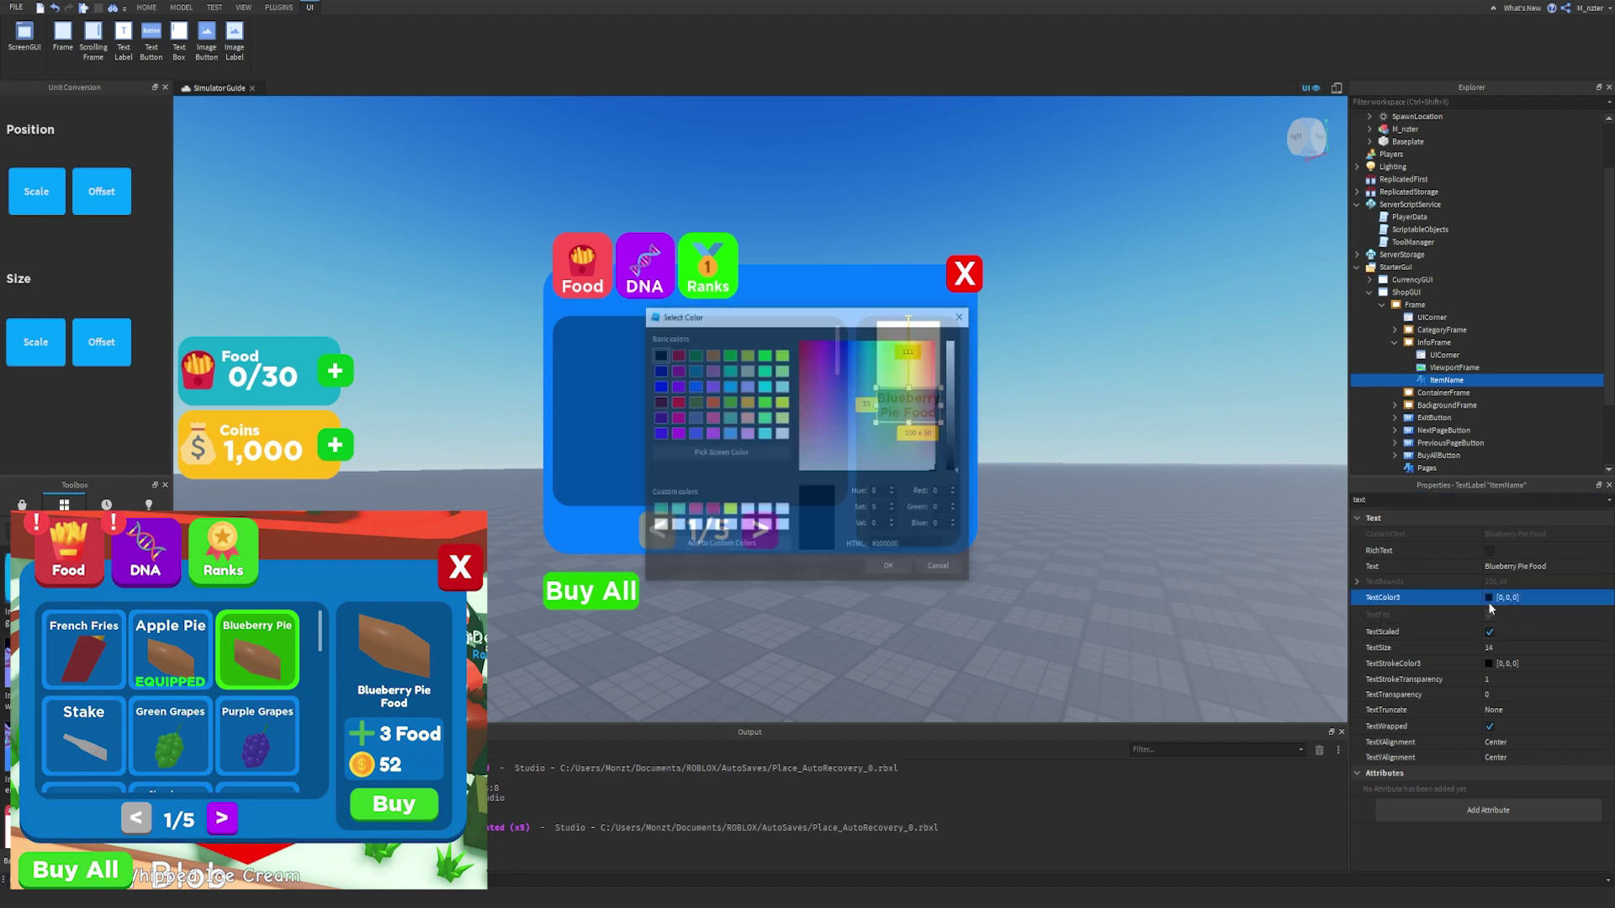
left_click_drag(960, 422, 960, 340)
left_click(879, 572)
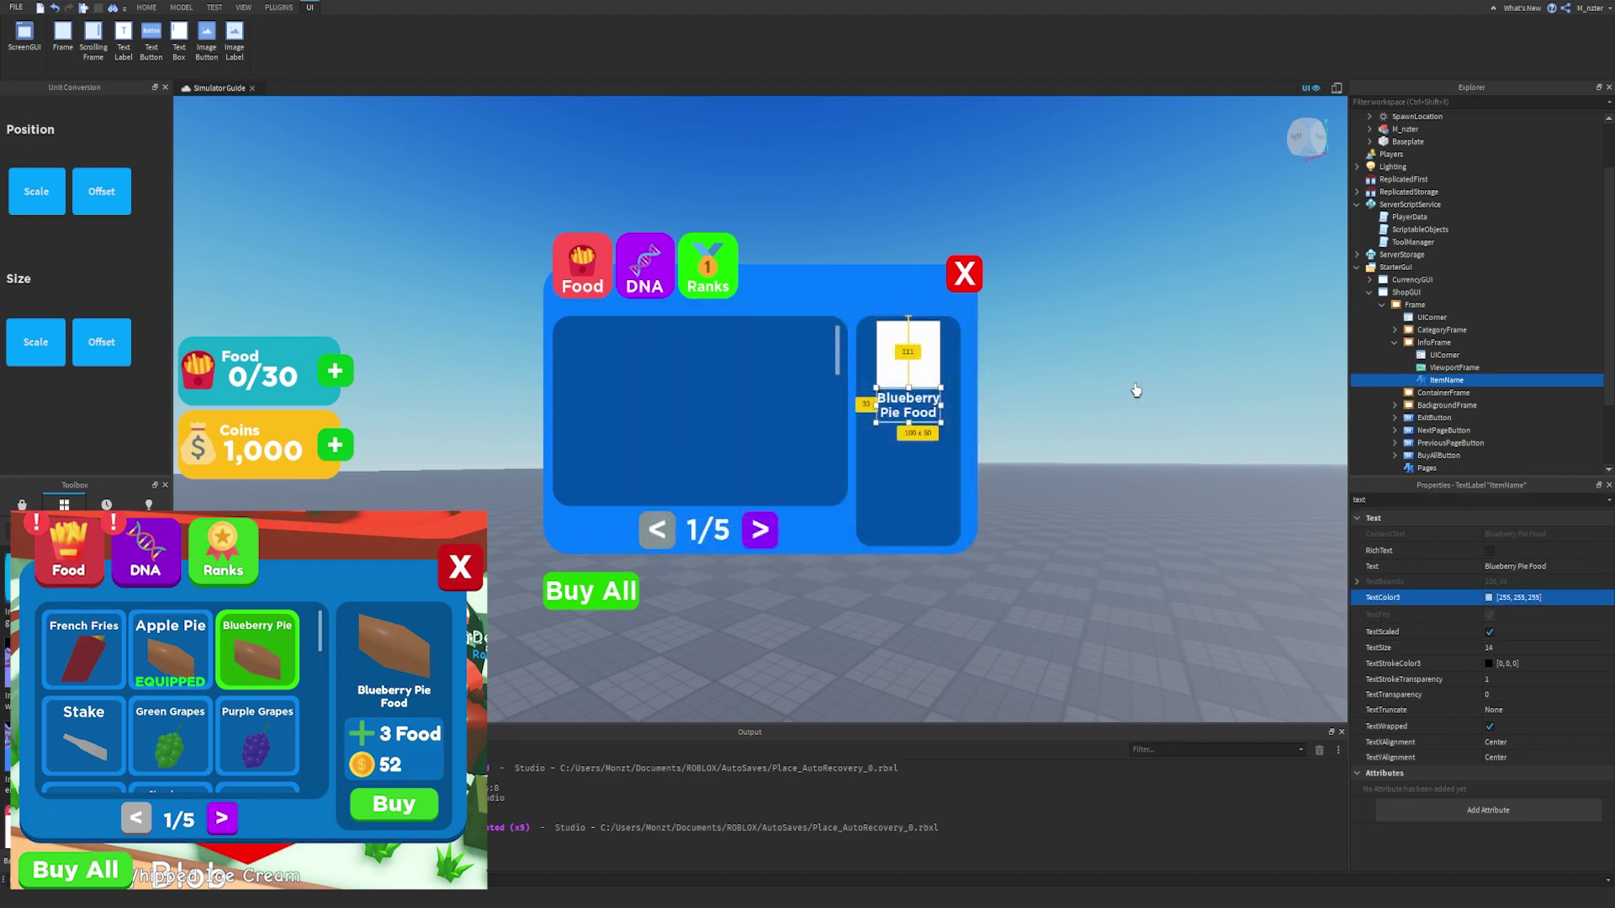
left_click(1134, 382)
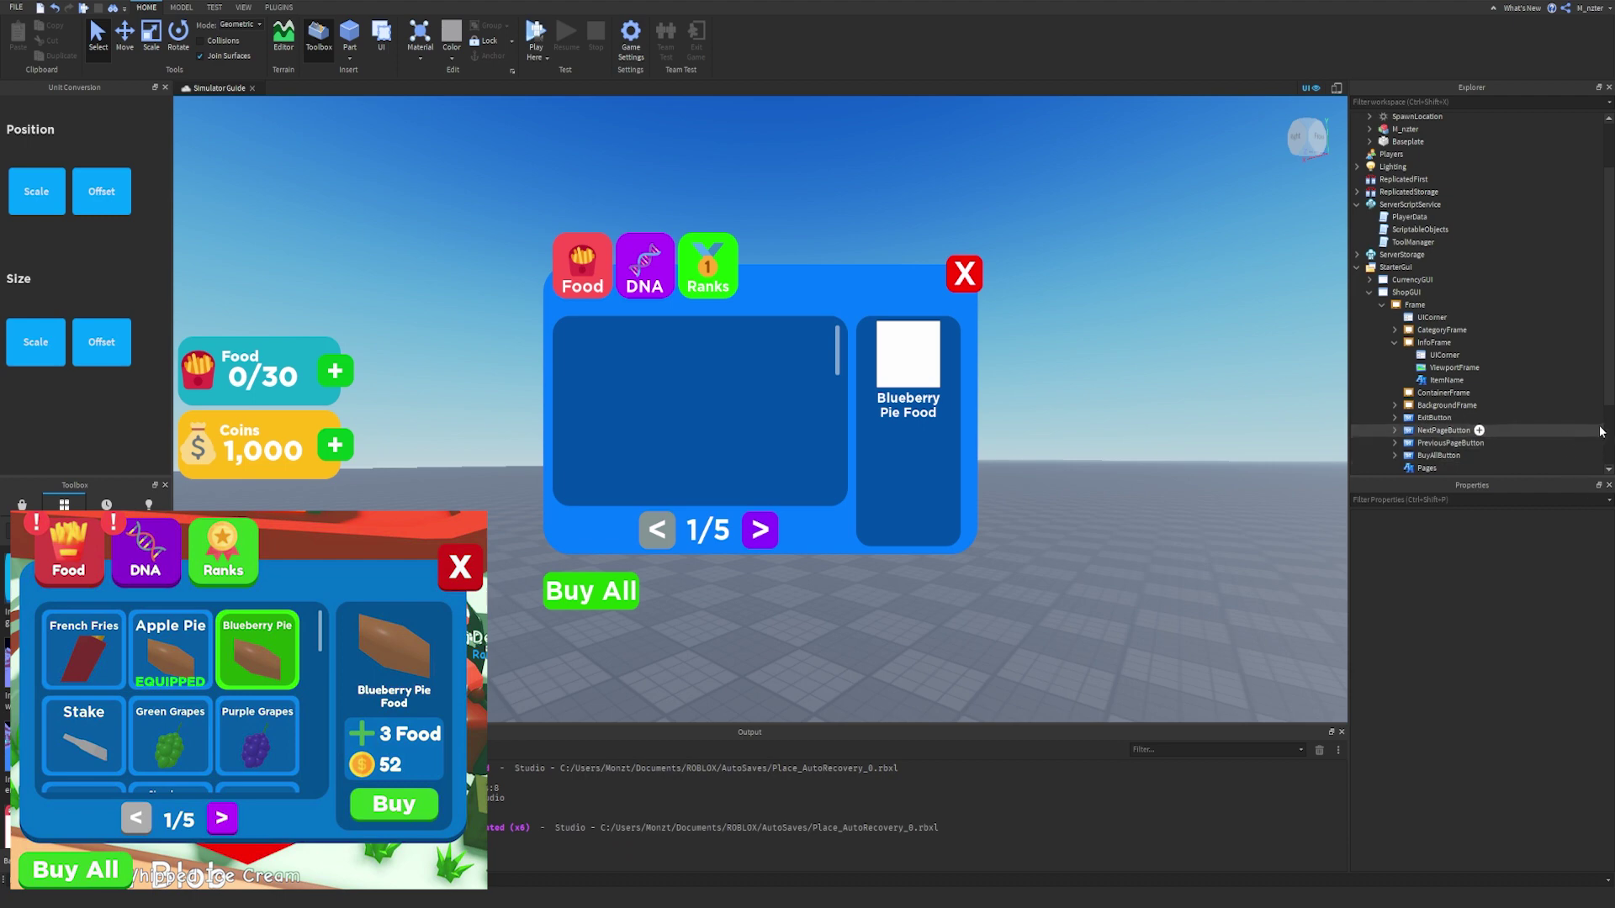
Add a Frame named StatsFrame inside InfoFrame.
mouse_move(1467, 349)
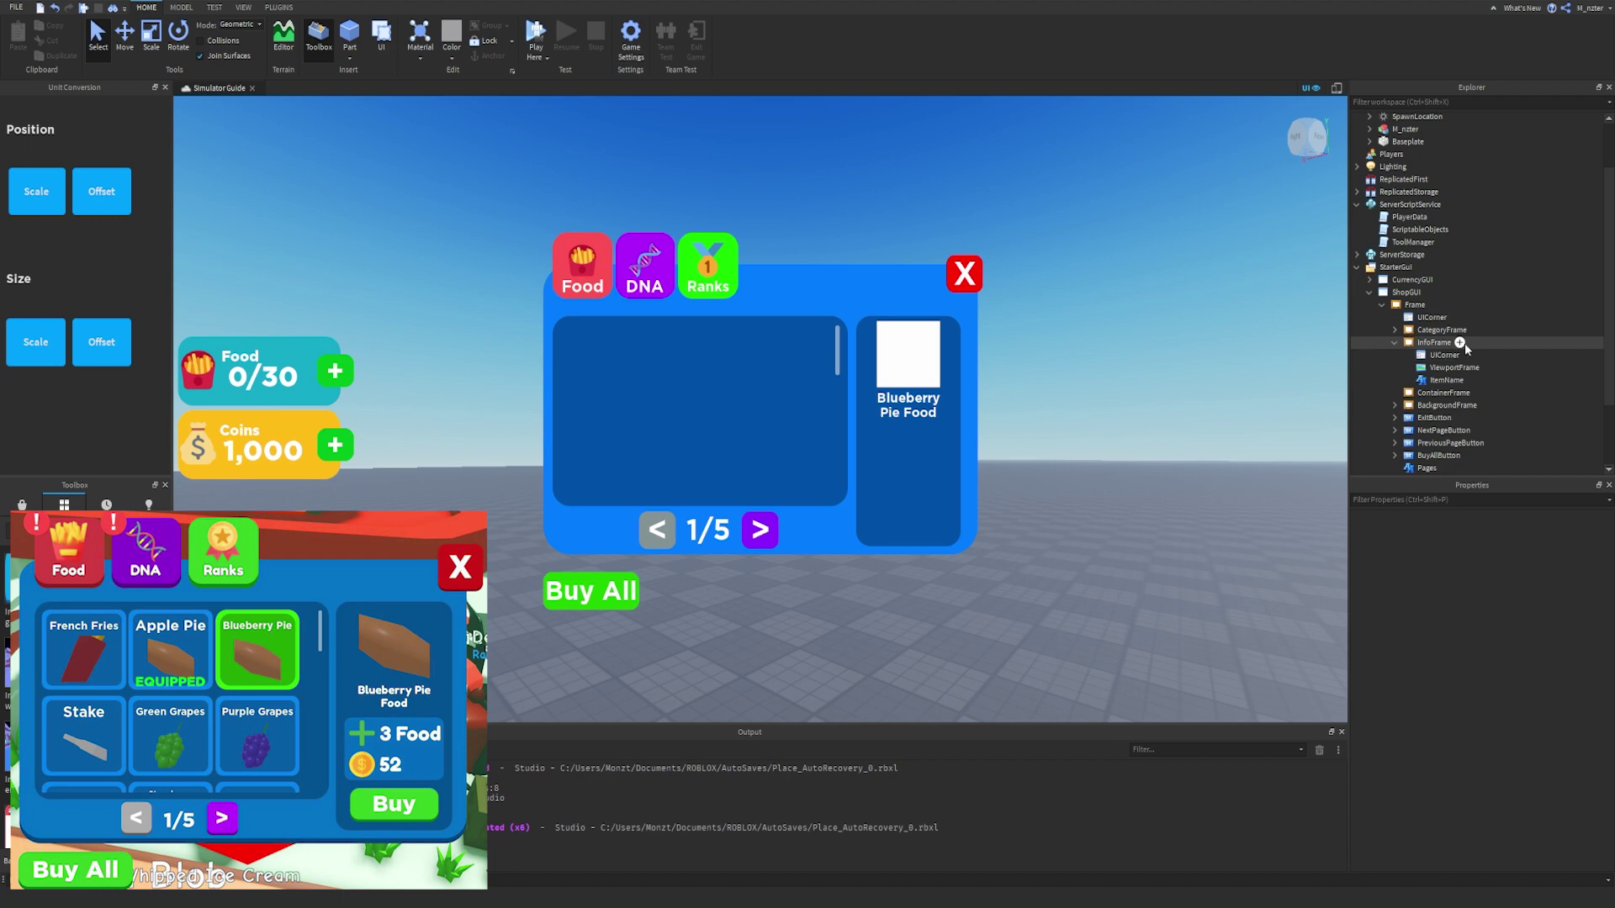
left_click(1461, 343)
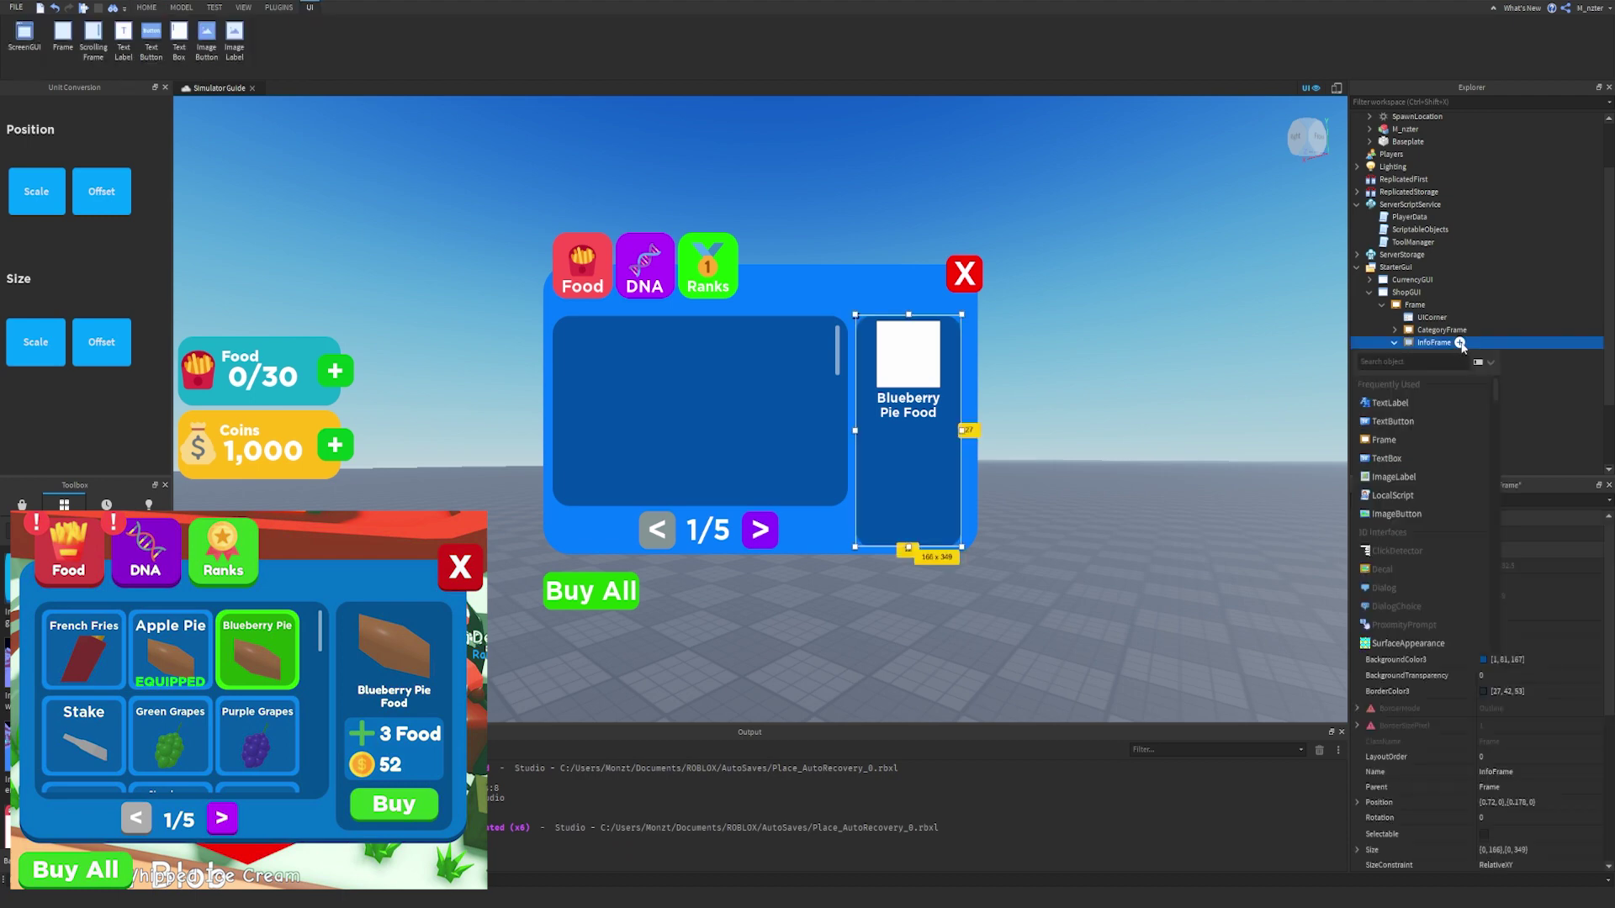
left_click(1425, 440)
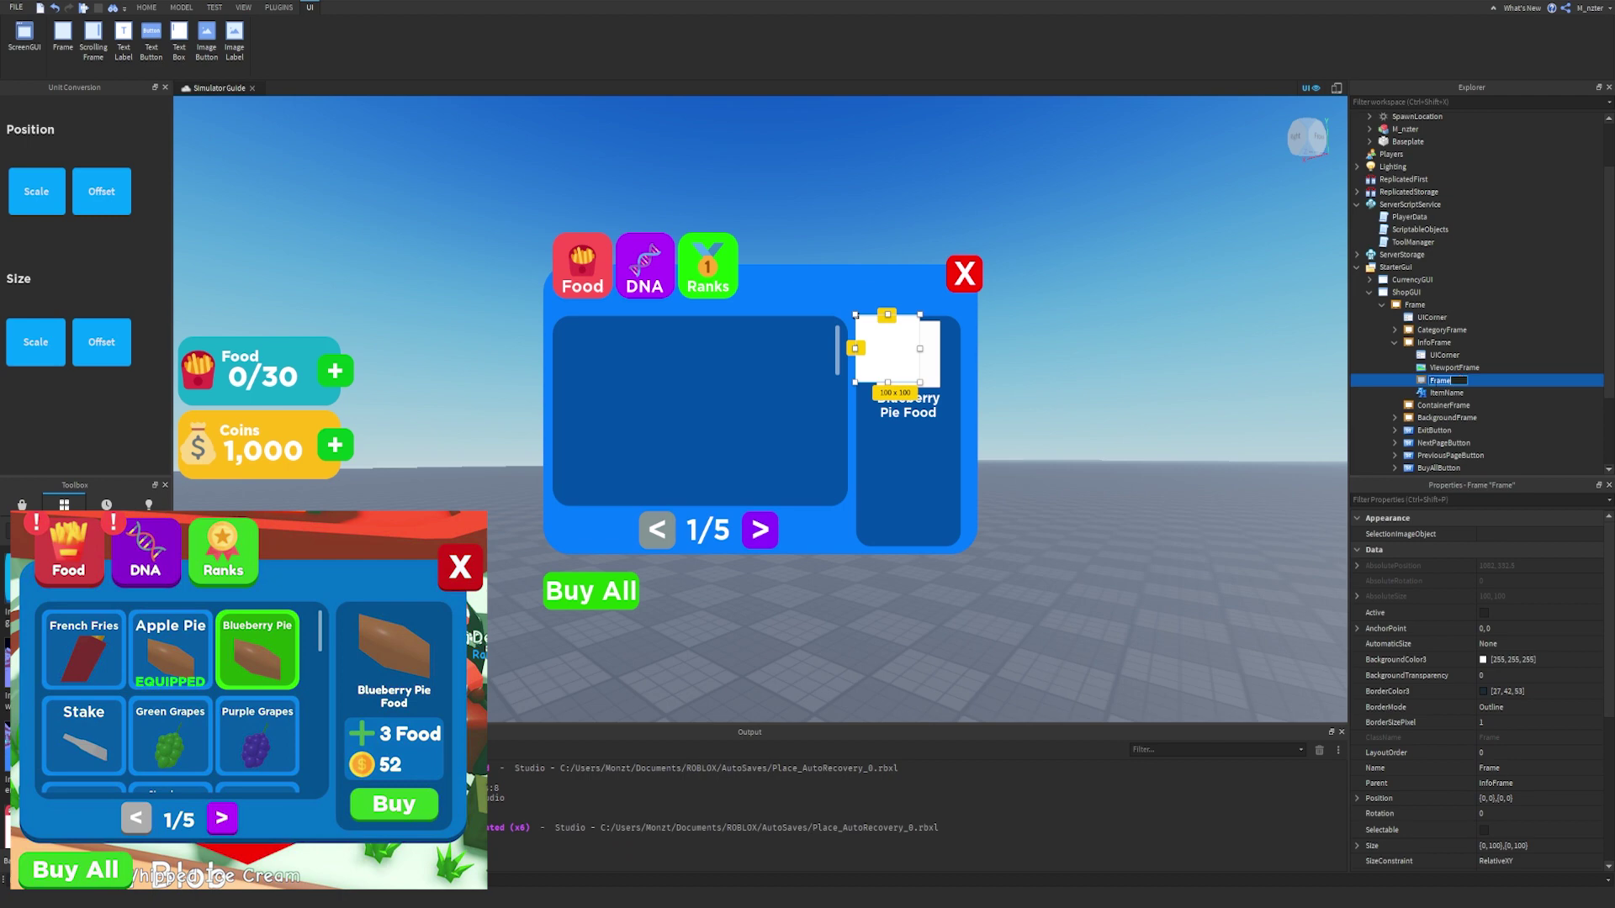
type("StatsFrame")
key("Return")
Move StatsFrame just below the item name label and widen it to 143 × 100, centred in the info panel.
left_click_drag(895, 350, 916, 458)
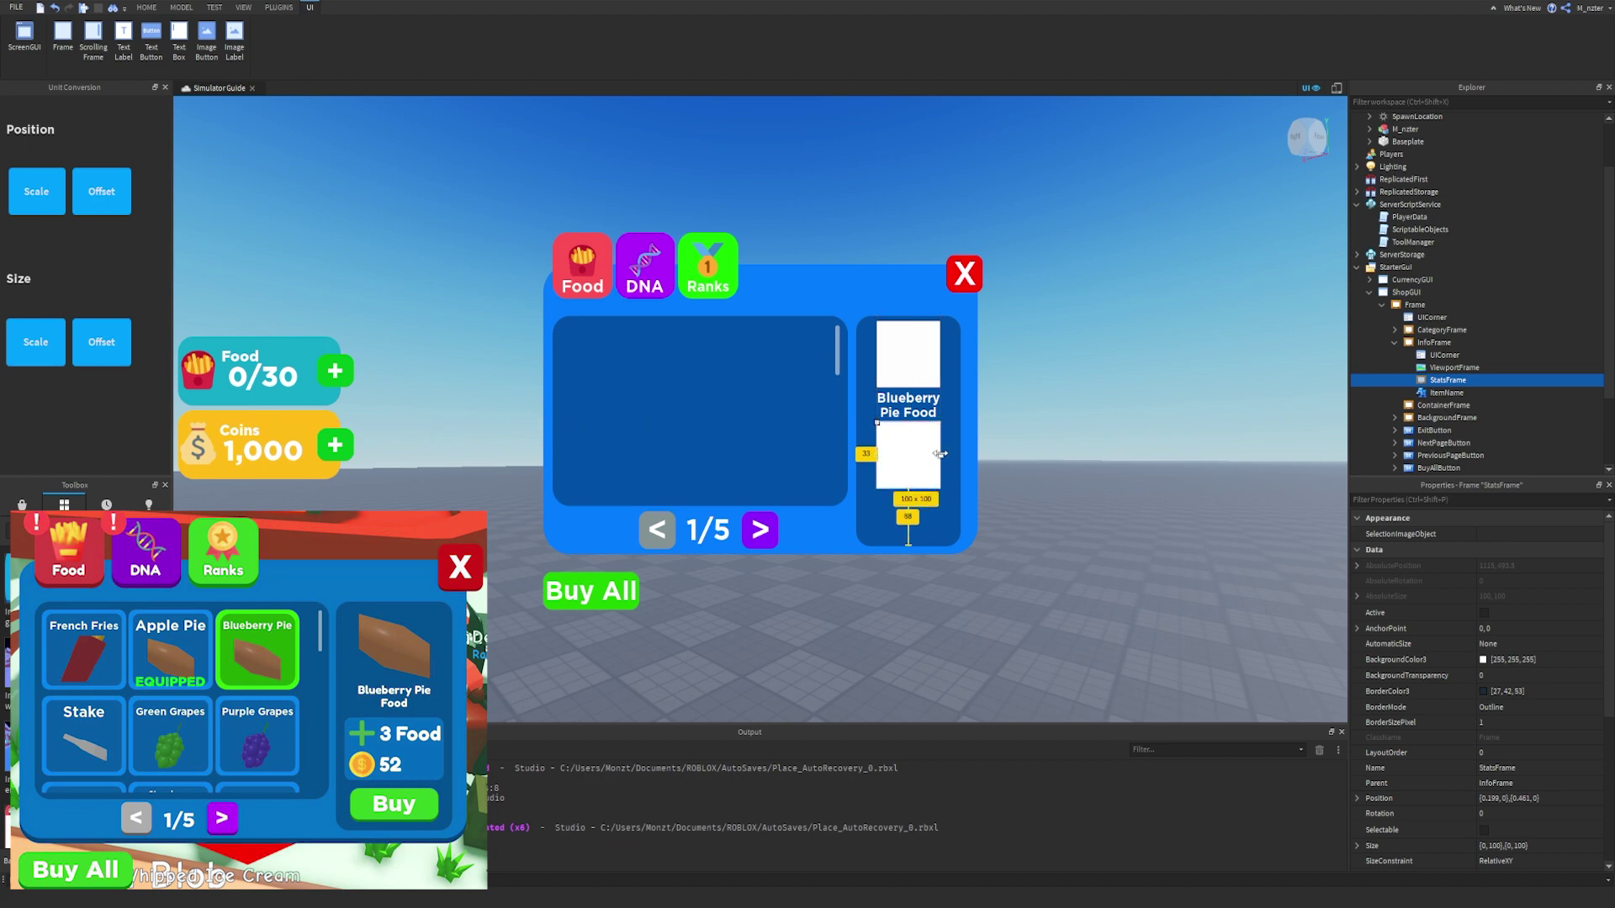
left_click_drag(940, 453, 952, 454)
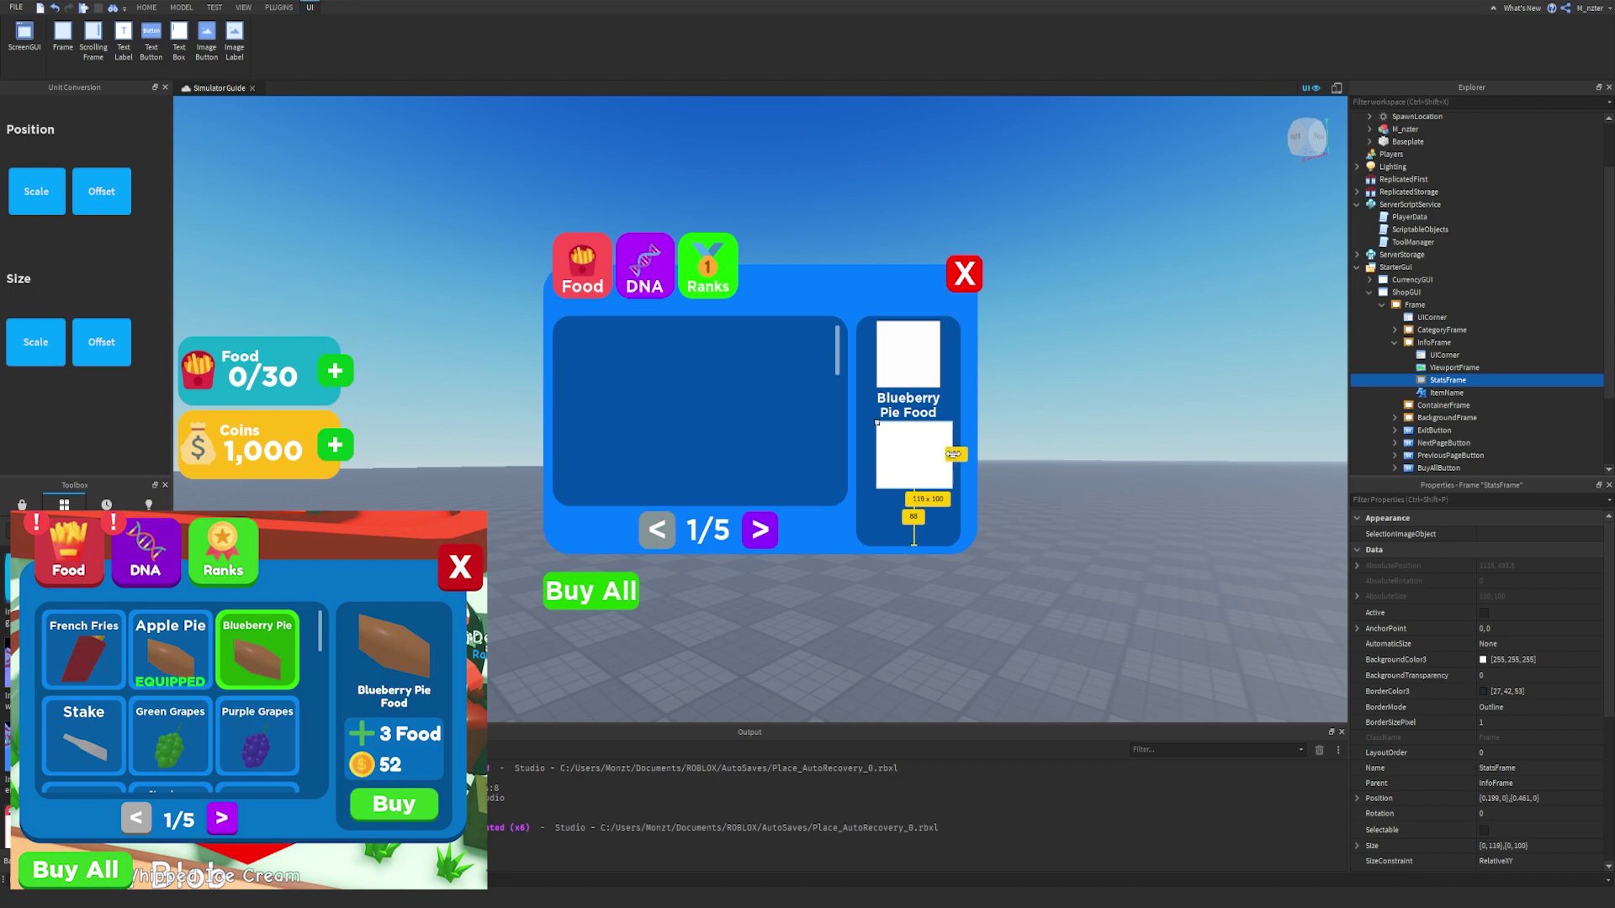
mouse_move(876, 459)
left_mouse_down()
mouse_move(861, 461)
mouse_move(891, 462)
left_mouse_up()
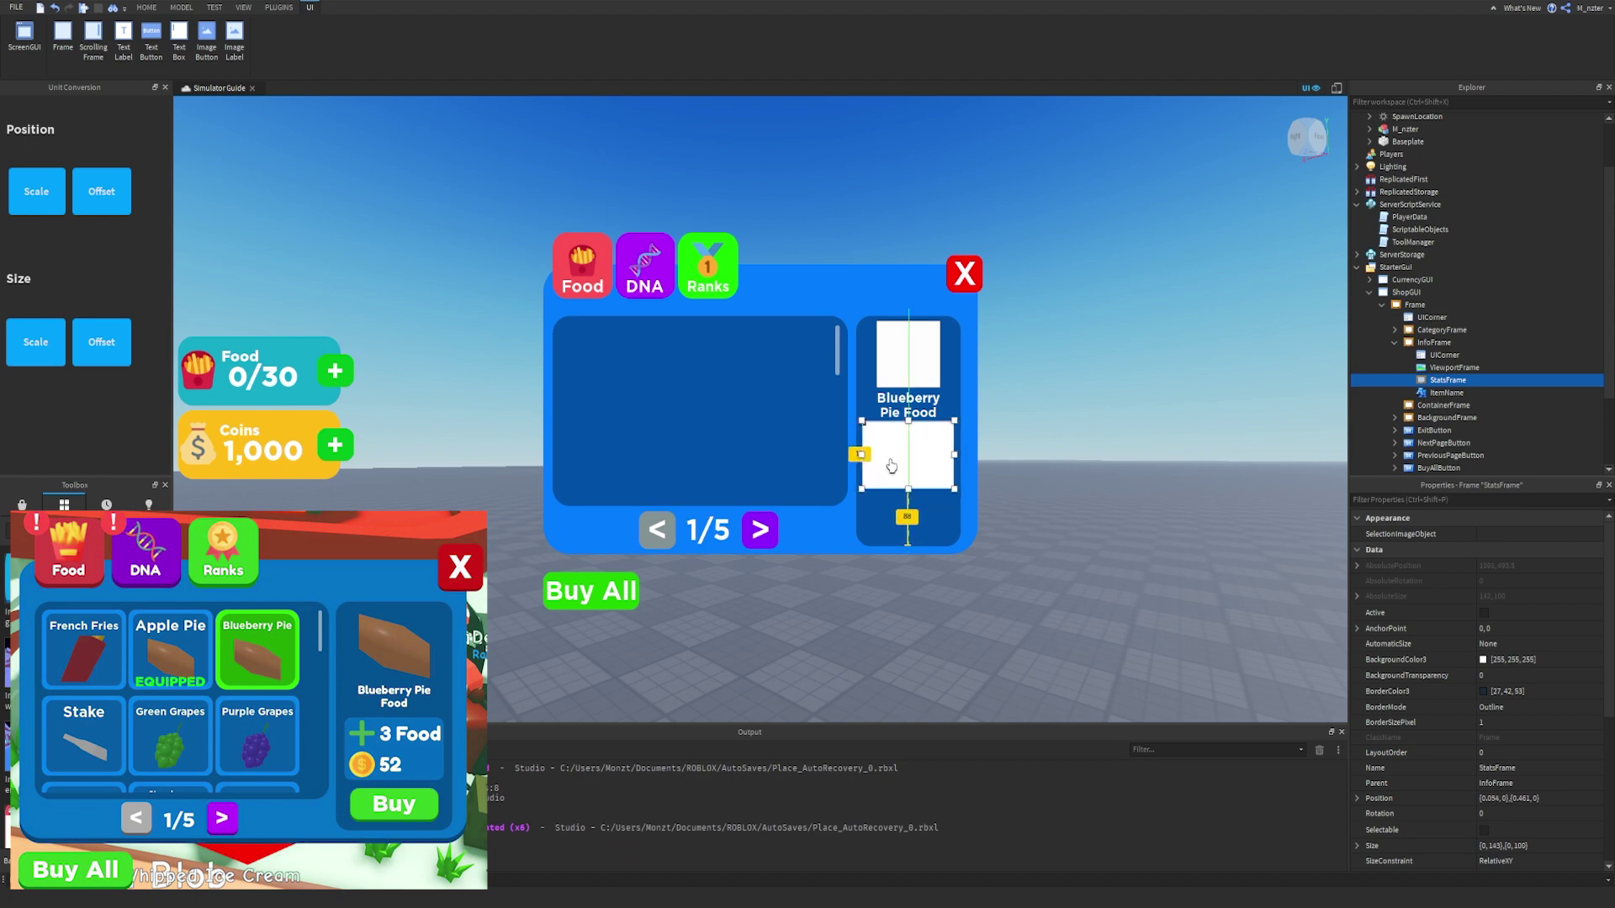
Widen ItemName to 143 × 50 to match StatsFrame, and widen the ViewportFrame slightly while keeping it centred in the info panel.
left_click(1470, 392)
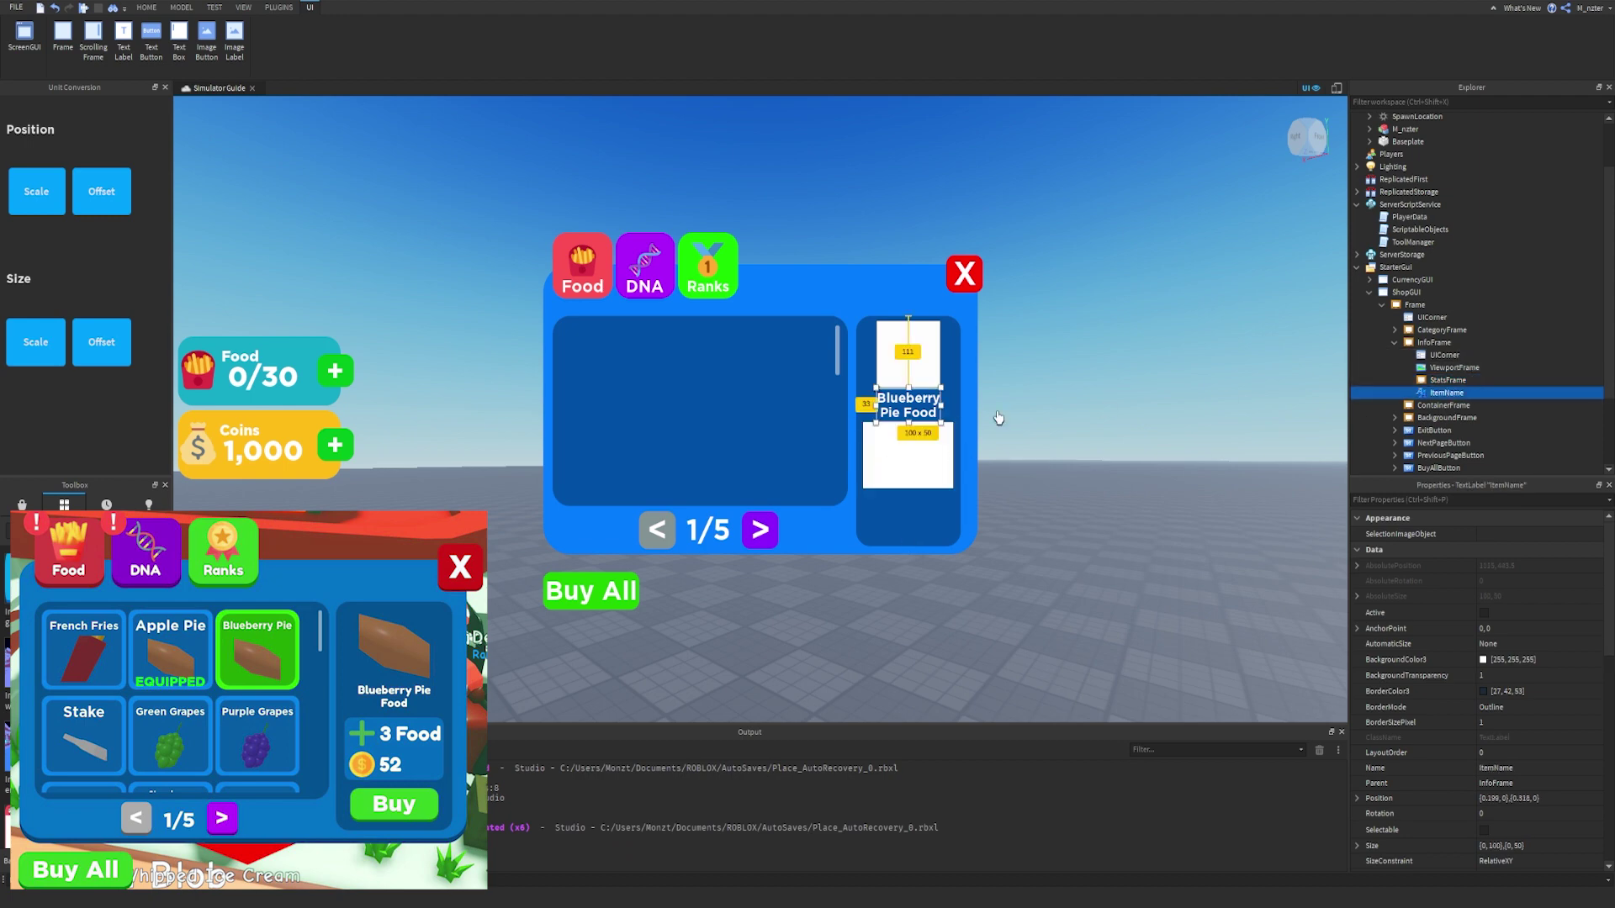
left_click_drag(942, 405, 862, 407)
left_click(1388, 368)
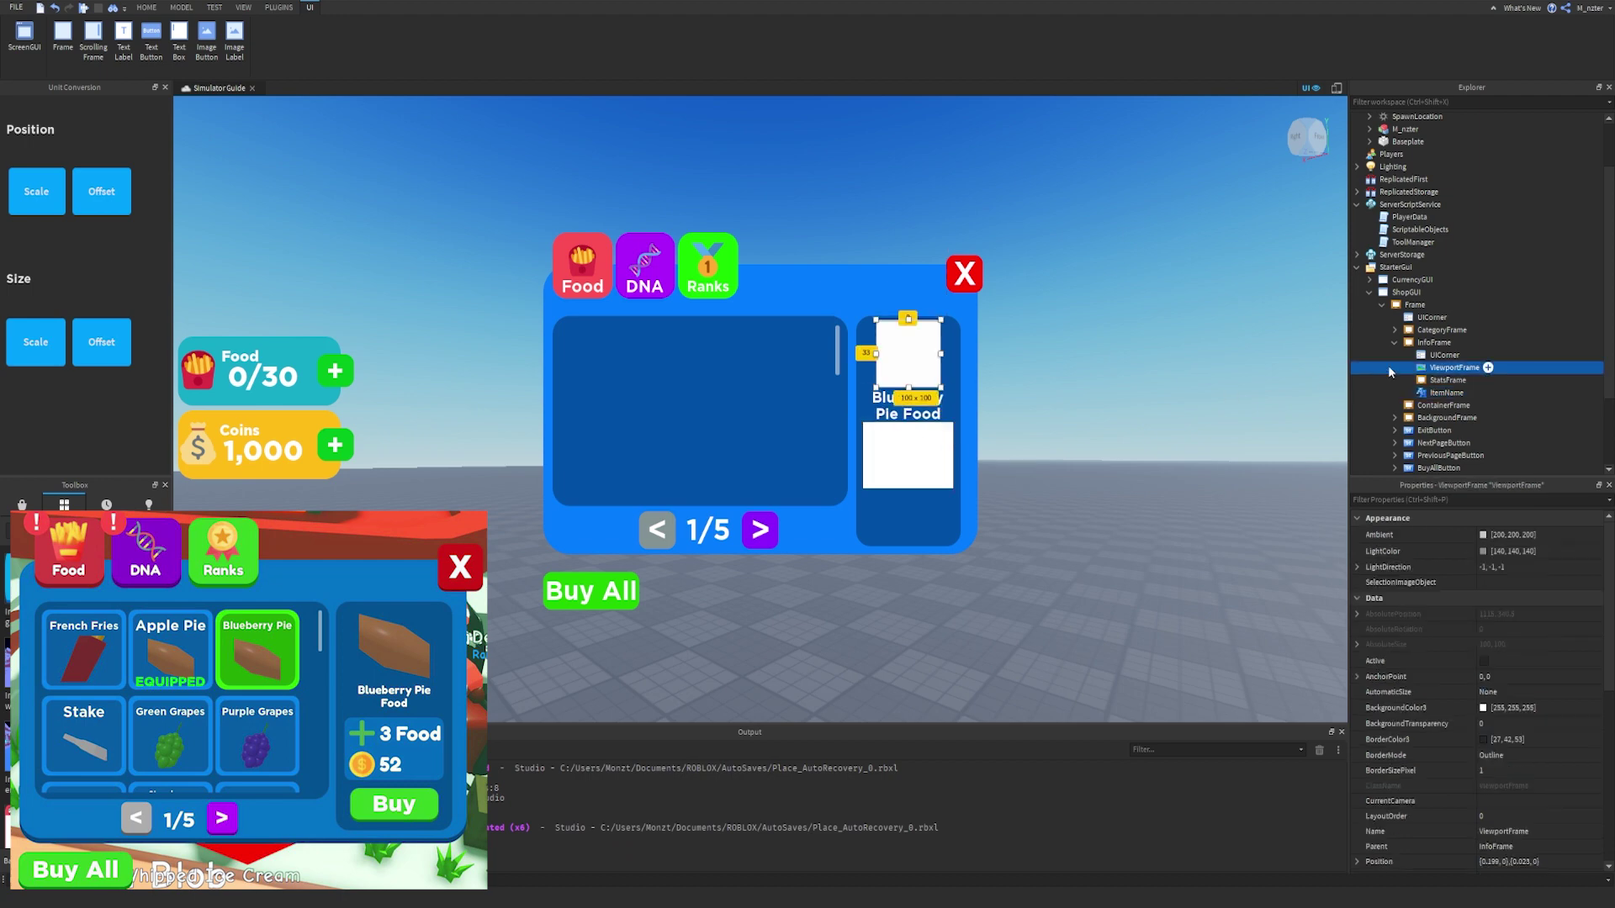
left_click_drag(876, 354, 921, 358)
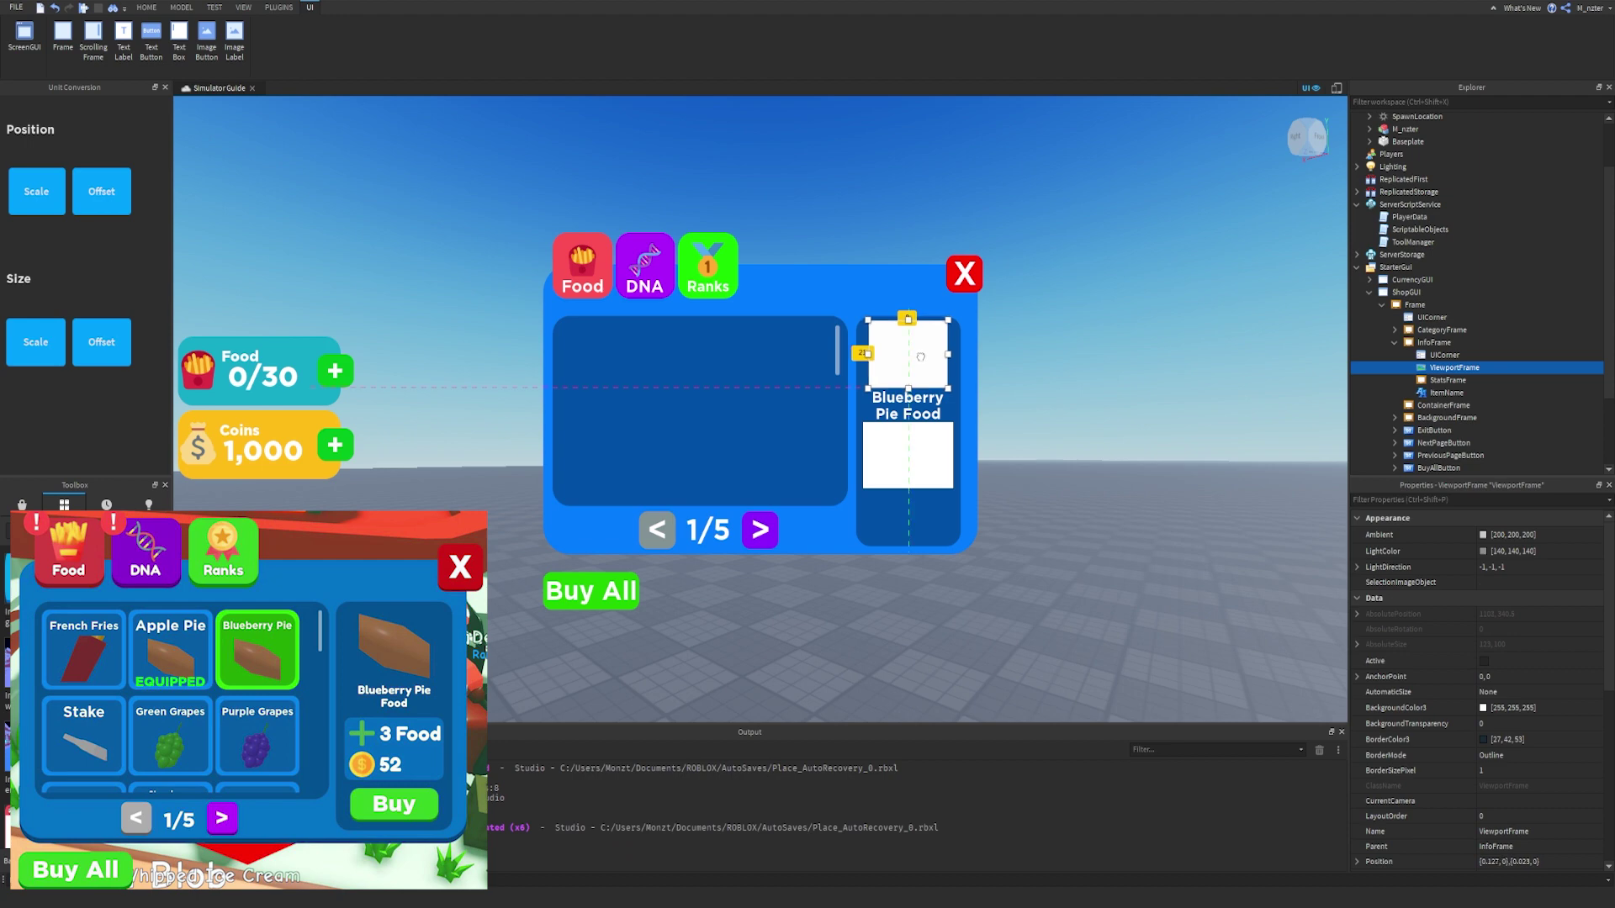
left_click(1076, 366)
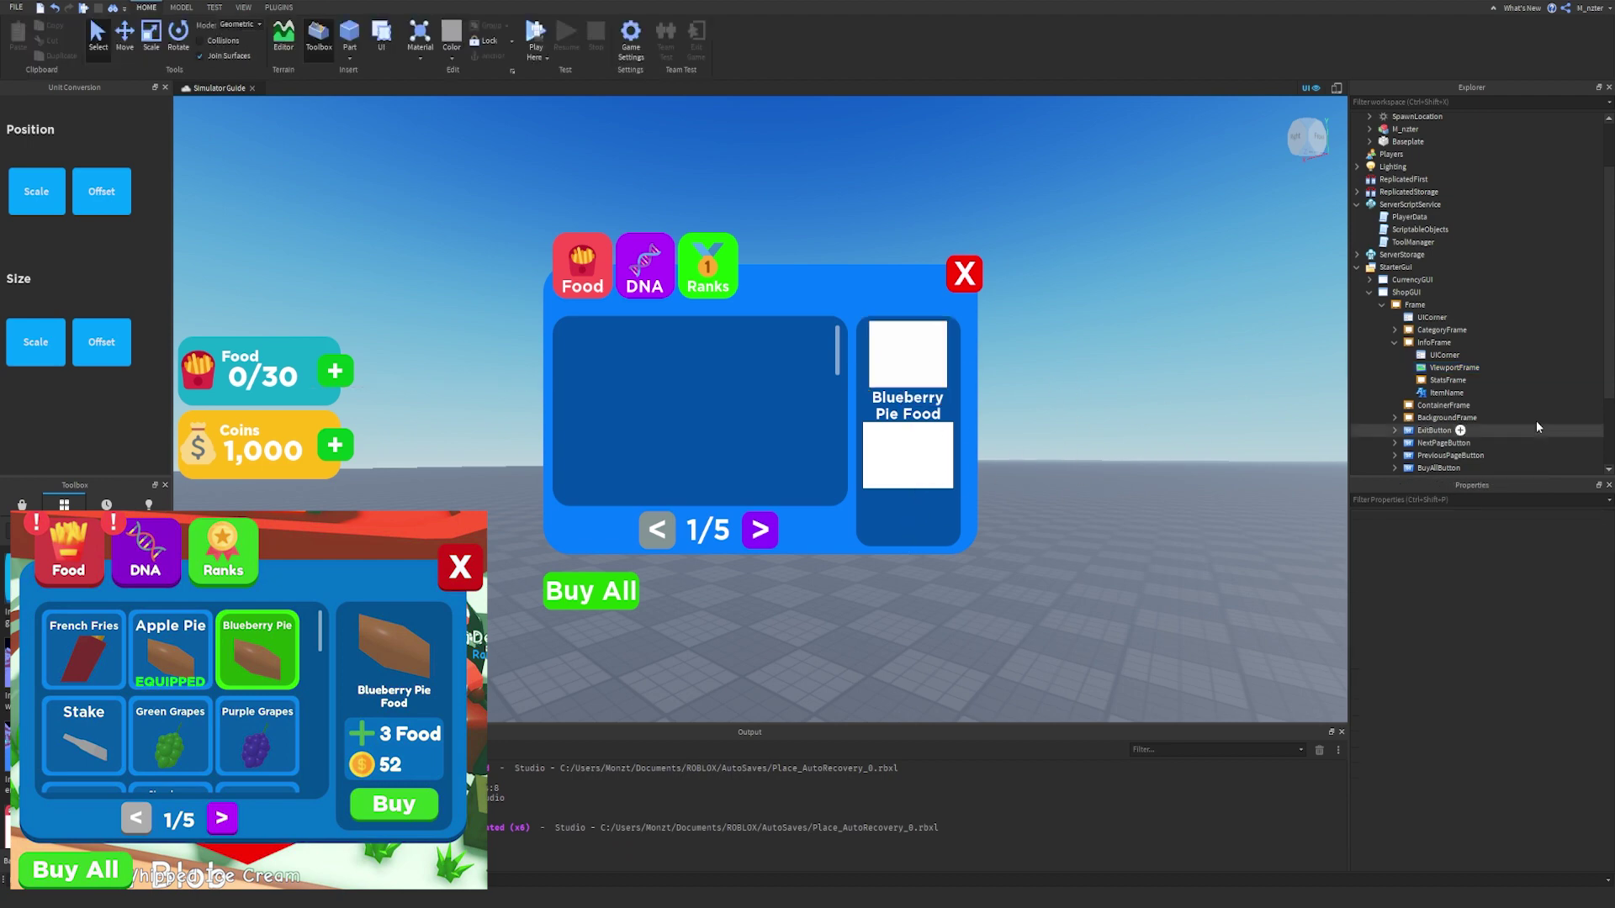
Set StatsFrame's BorderSizePixel to 0.
left_click(1453, 380)
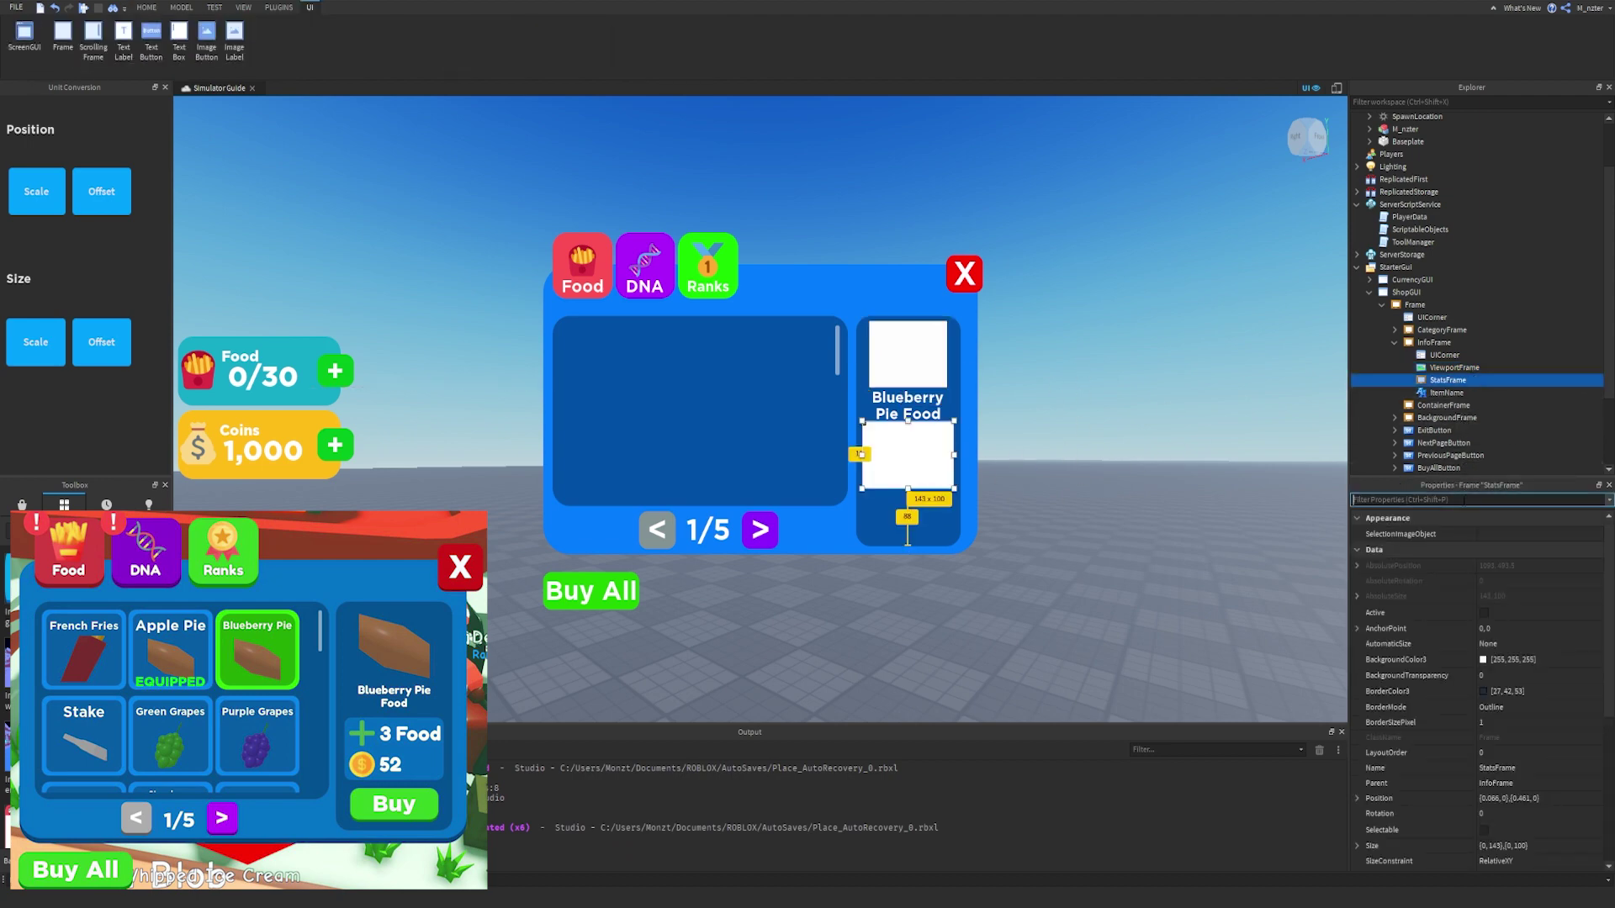
type("bo")
left_click(1504, 566)
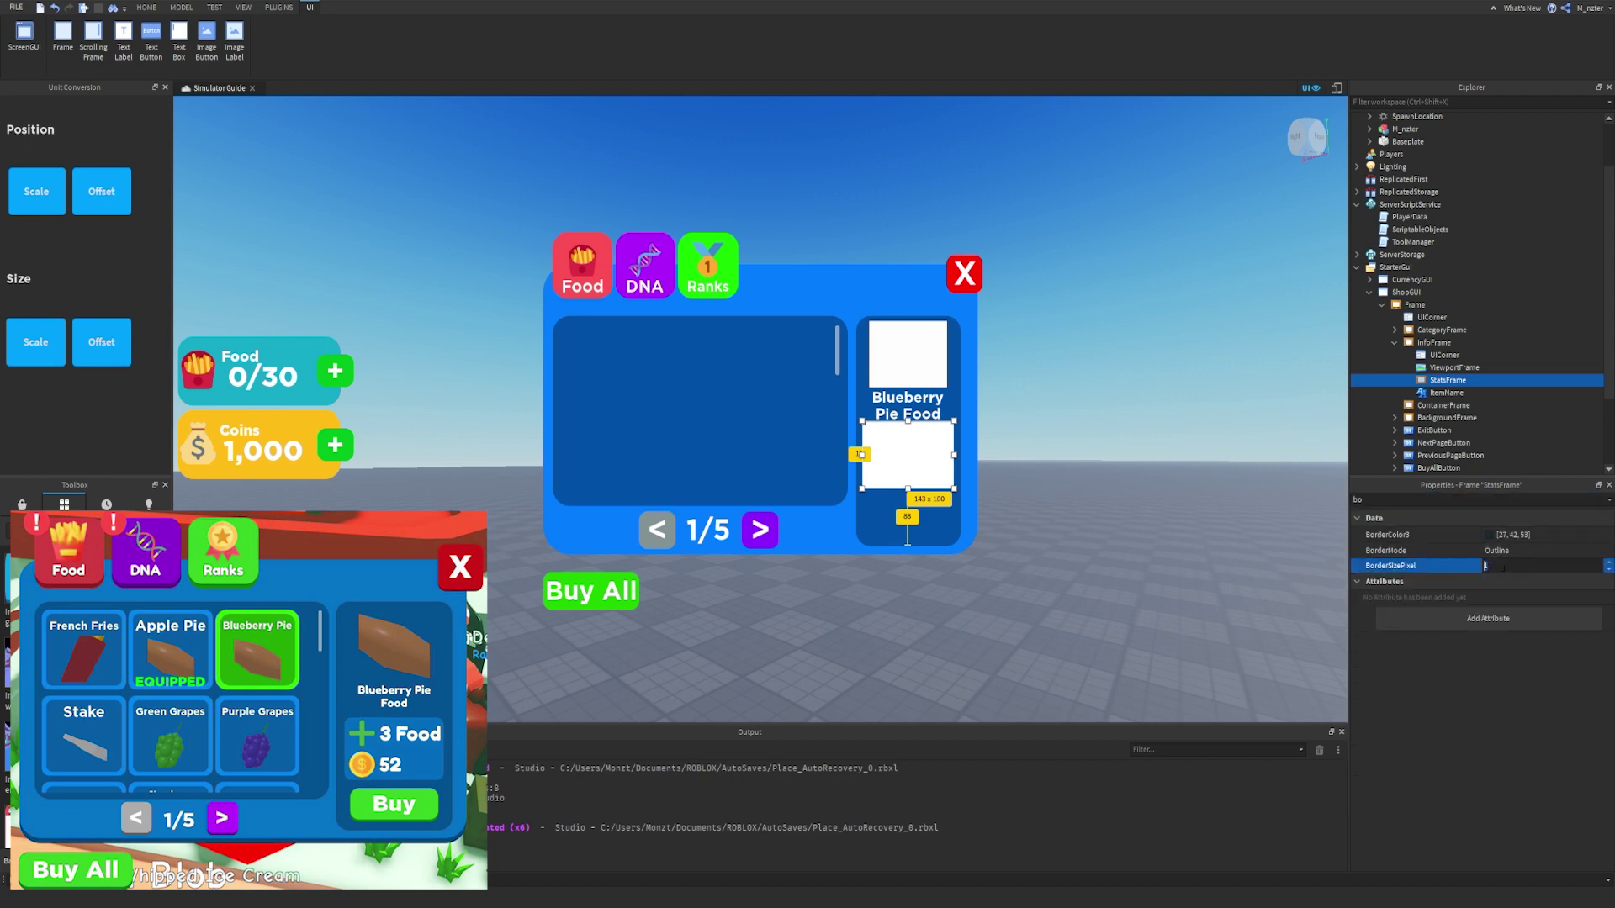
type("0")
key("Return")
left_click(1208, 379)
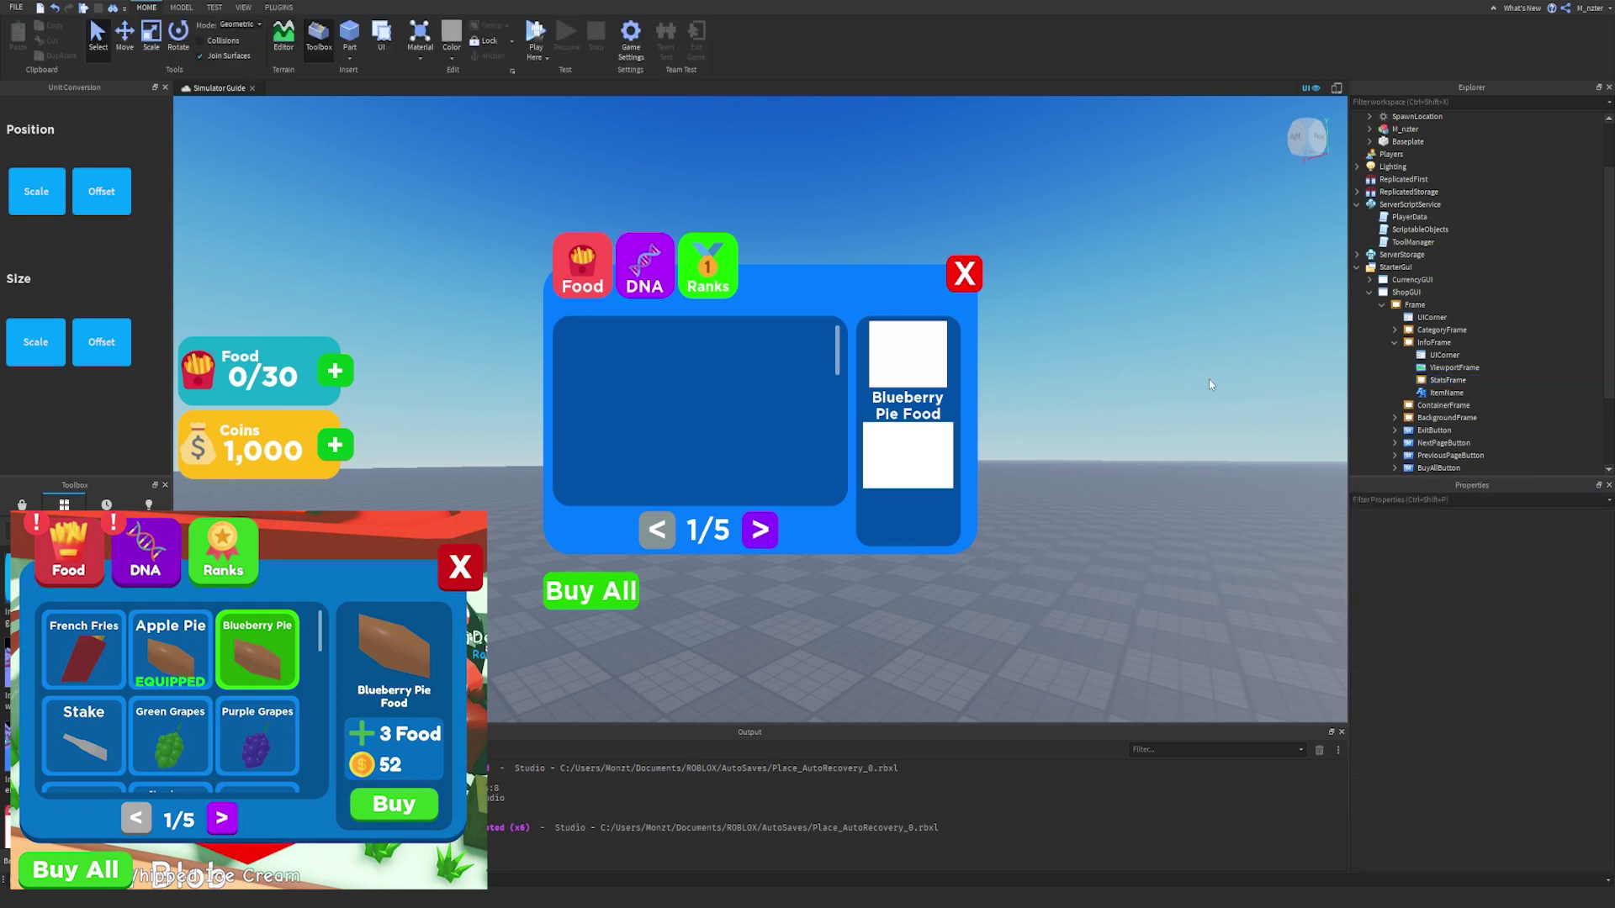
Set StatsFrame's BackgroundColor3 to a brighter shade (0, 116, 240) of the blue sampled from the info panel.
left_click(1438, 383)
left_click(1472, 500)
type("b")
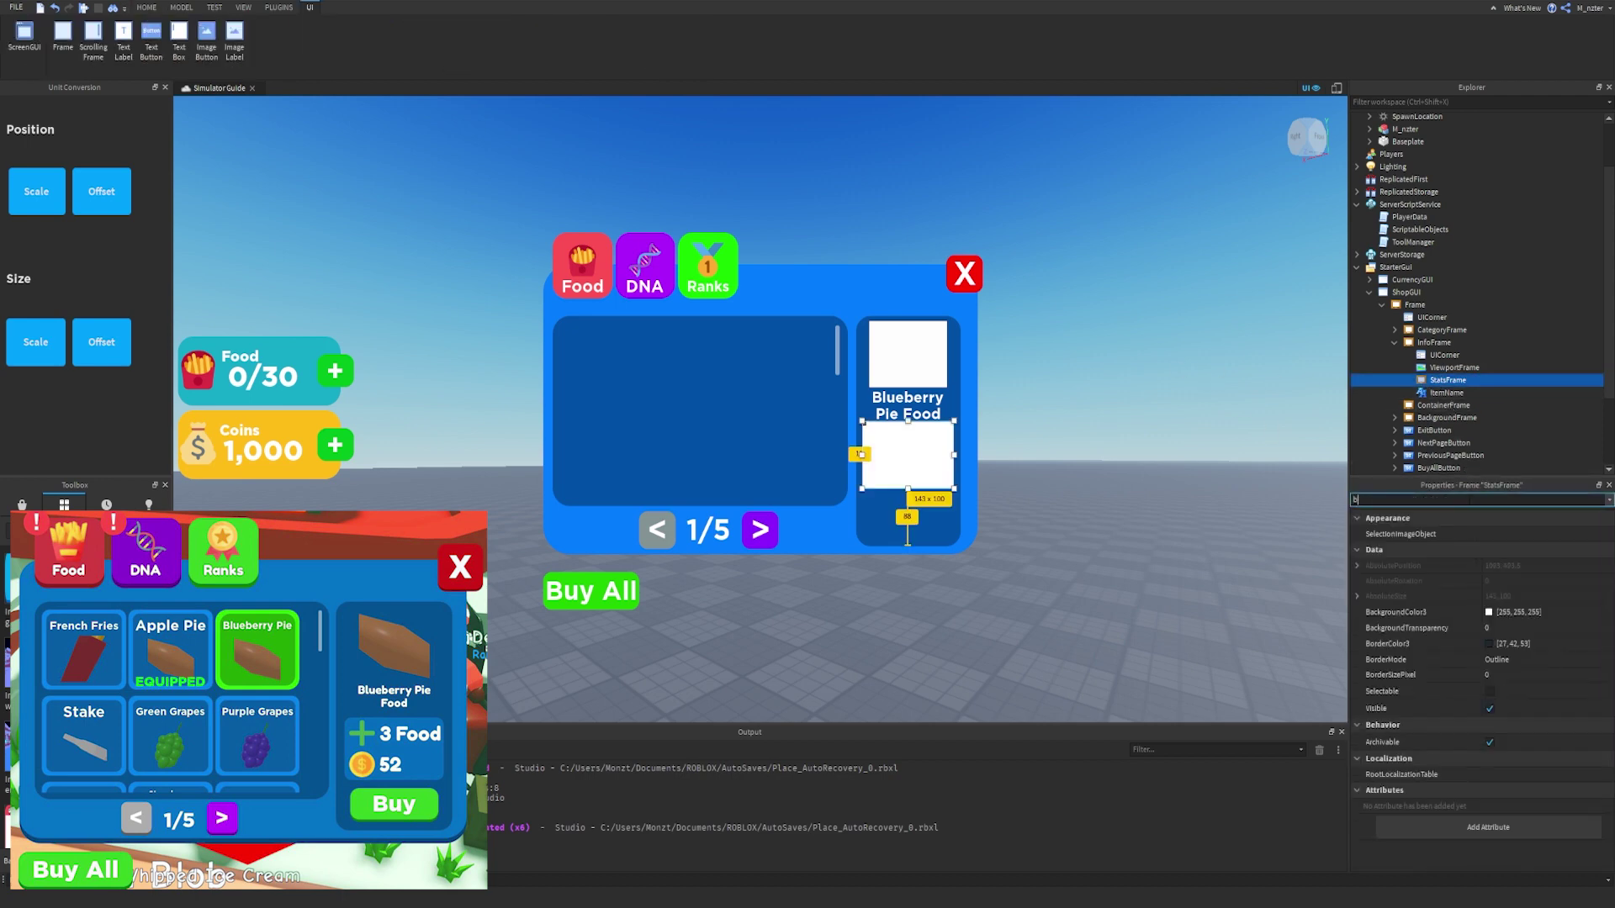
type("ac")
left_click(1489, 535)
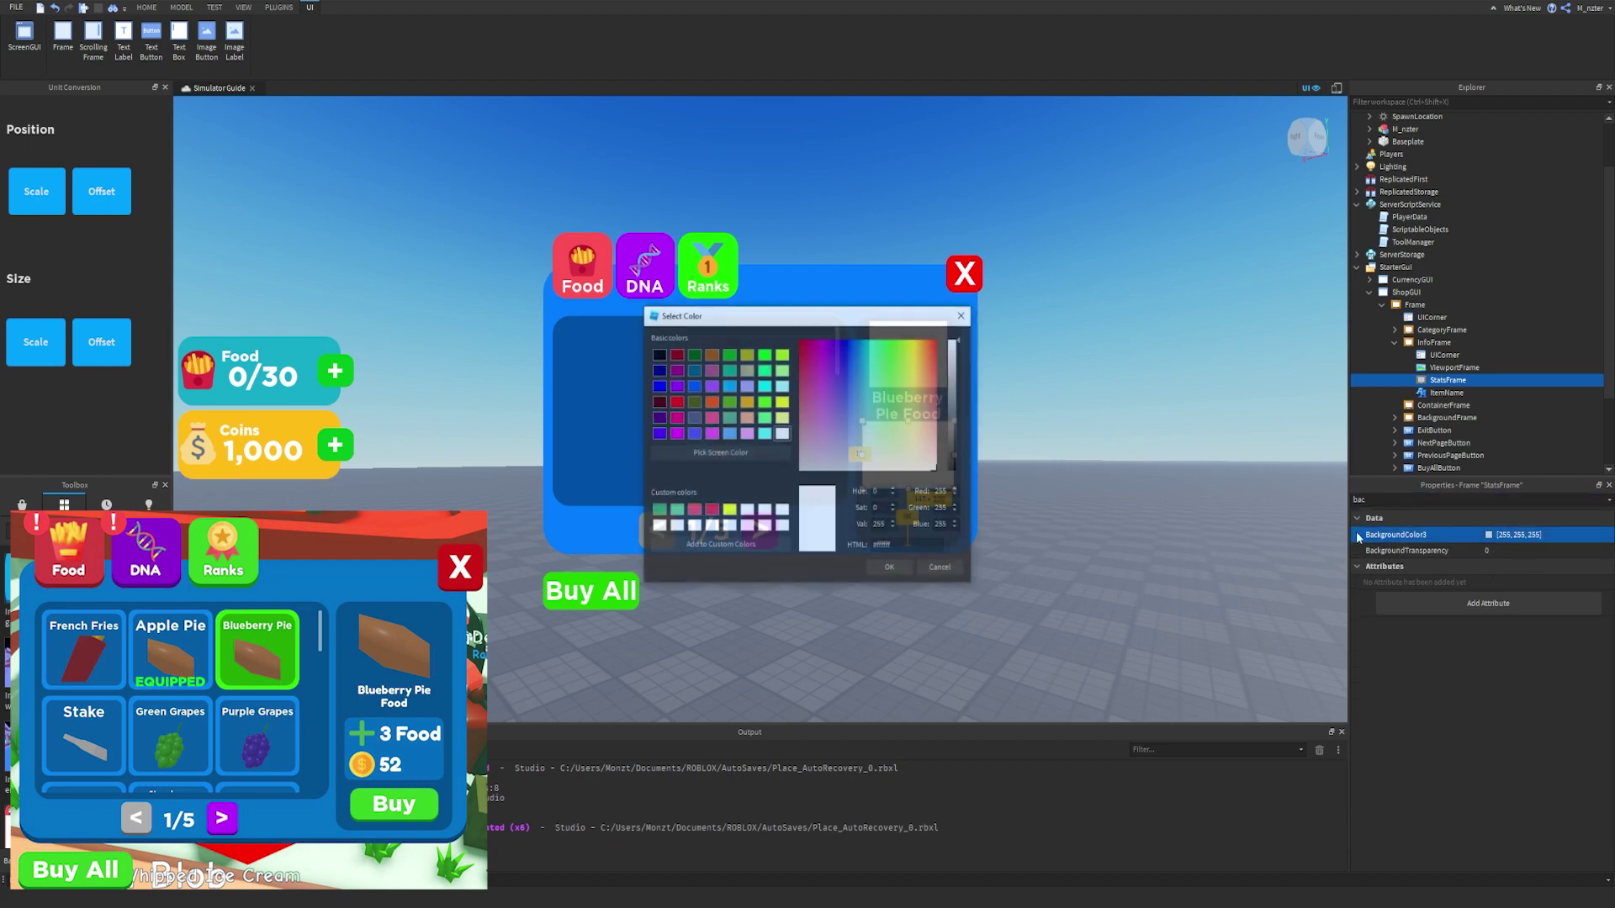
left_click_drag(875, 315, 566, 317)
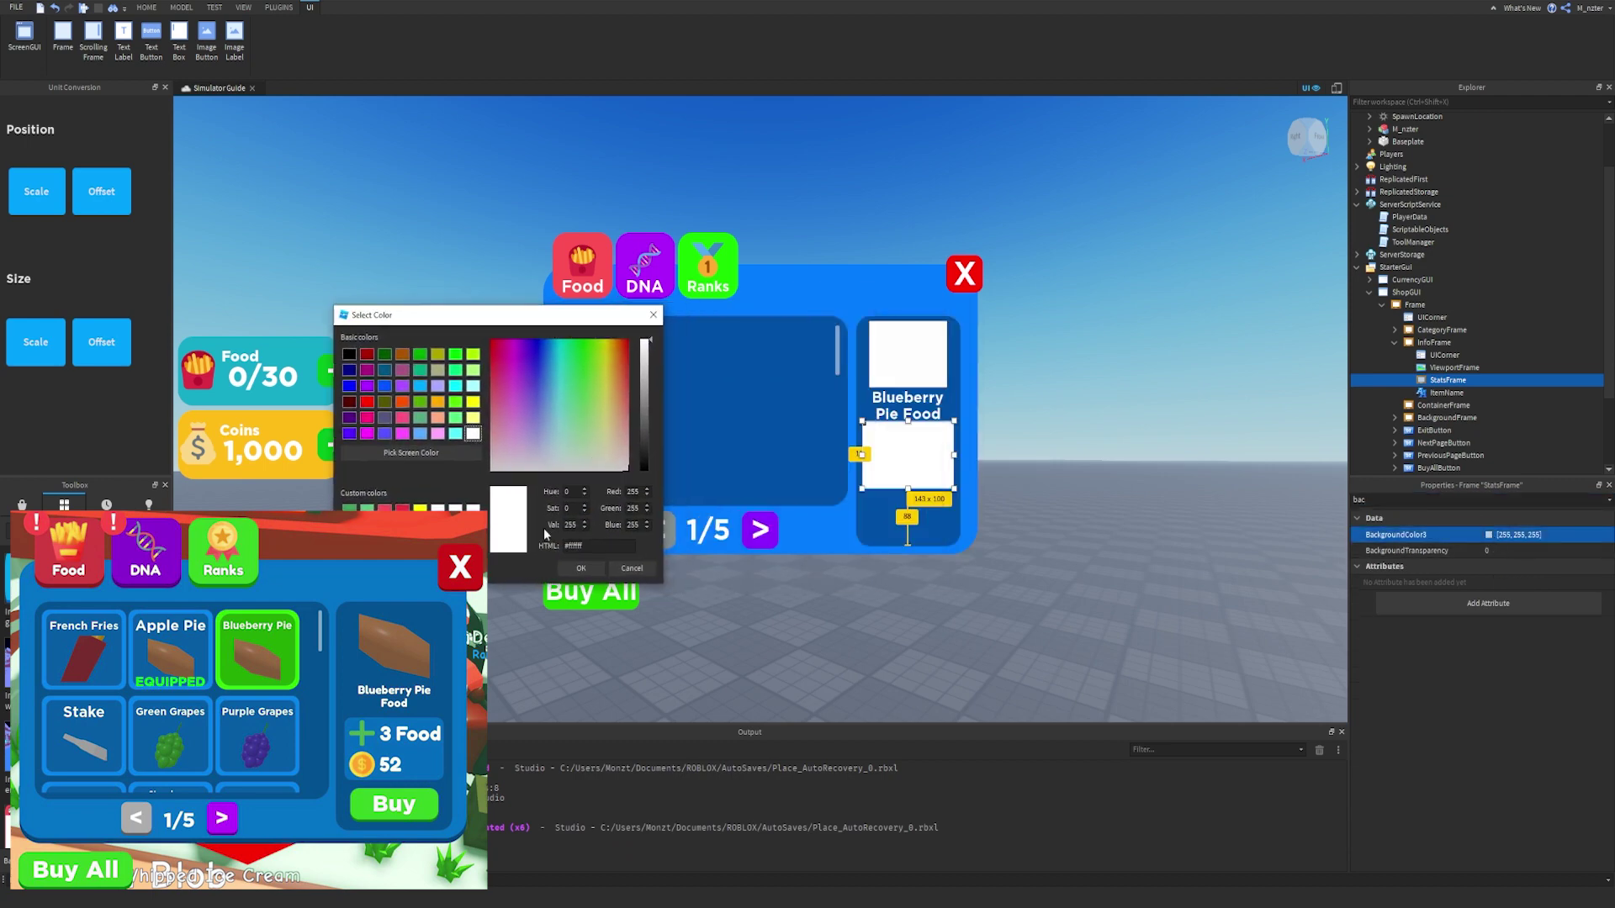
left_click(421, 454)
left_click(901, 505)
left_click(647, 376)
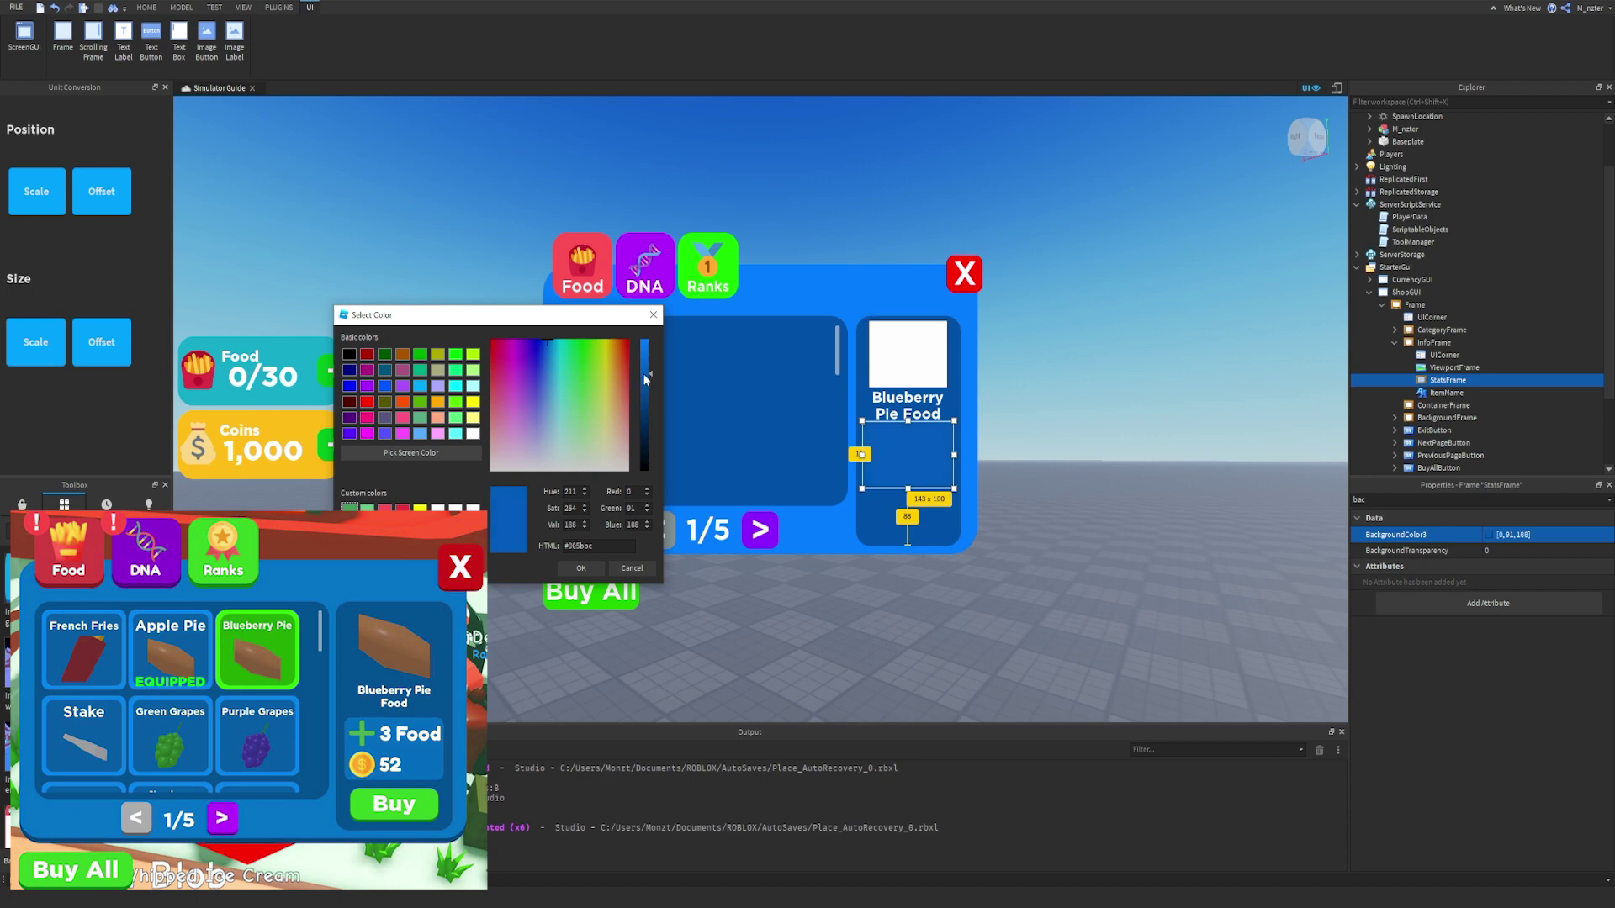
left_click_drag(651, 375, 663, 348)
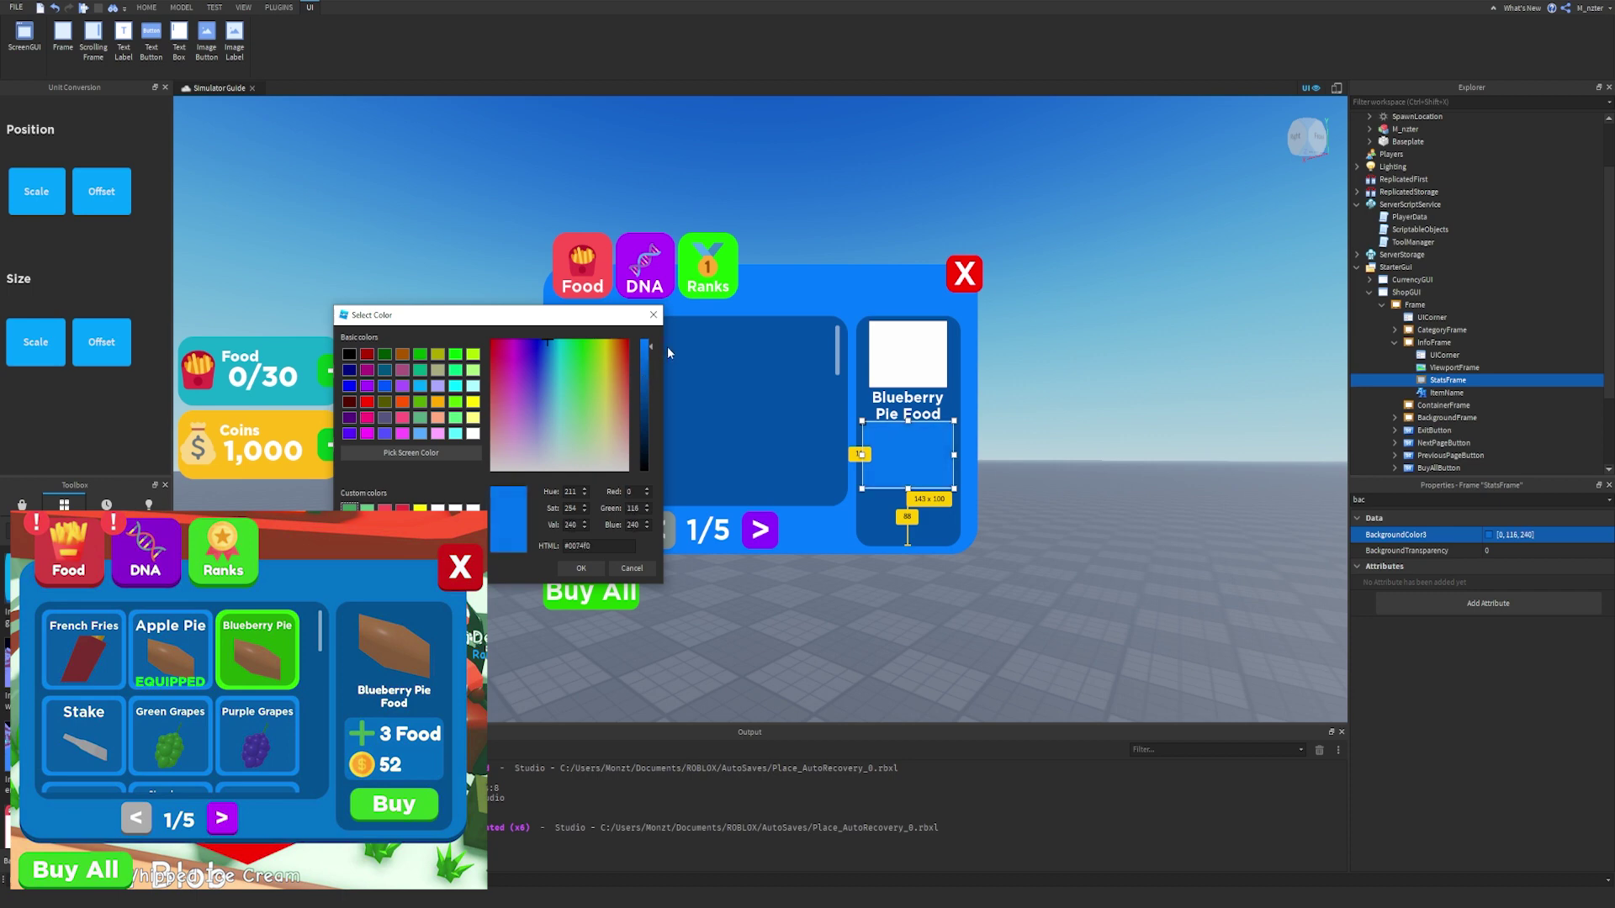
left_click(580, 569)
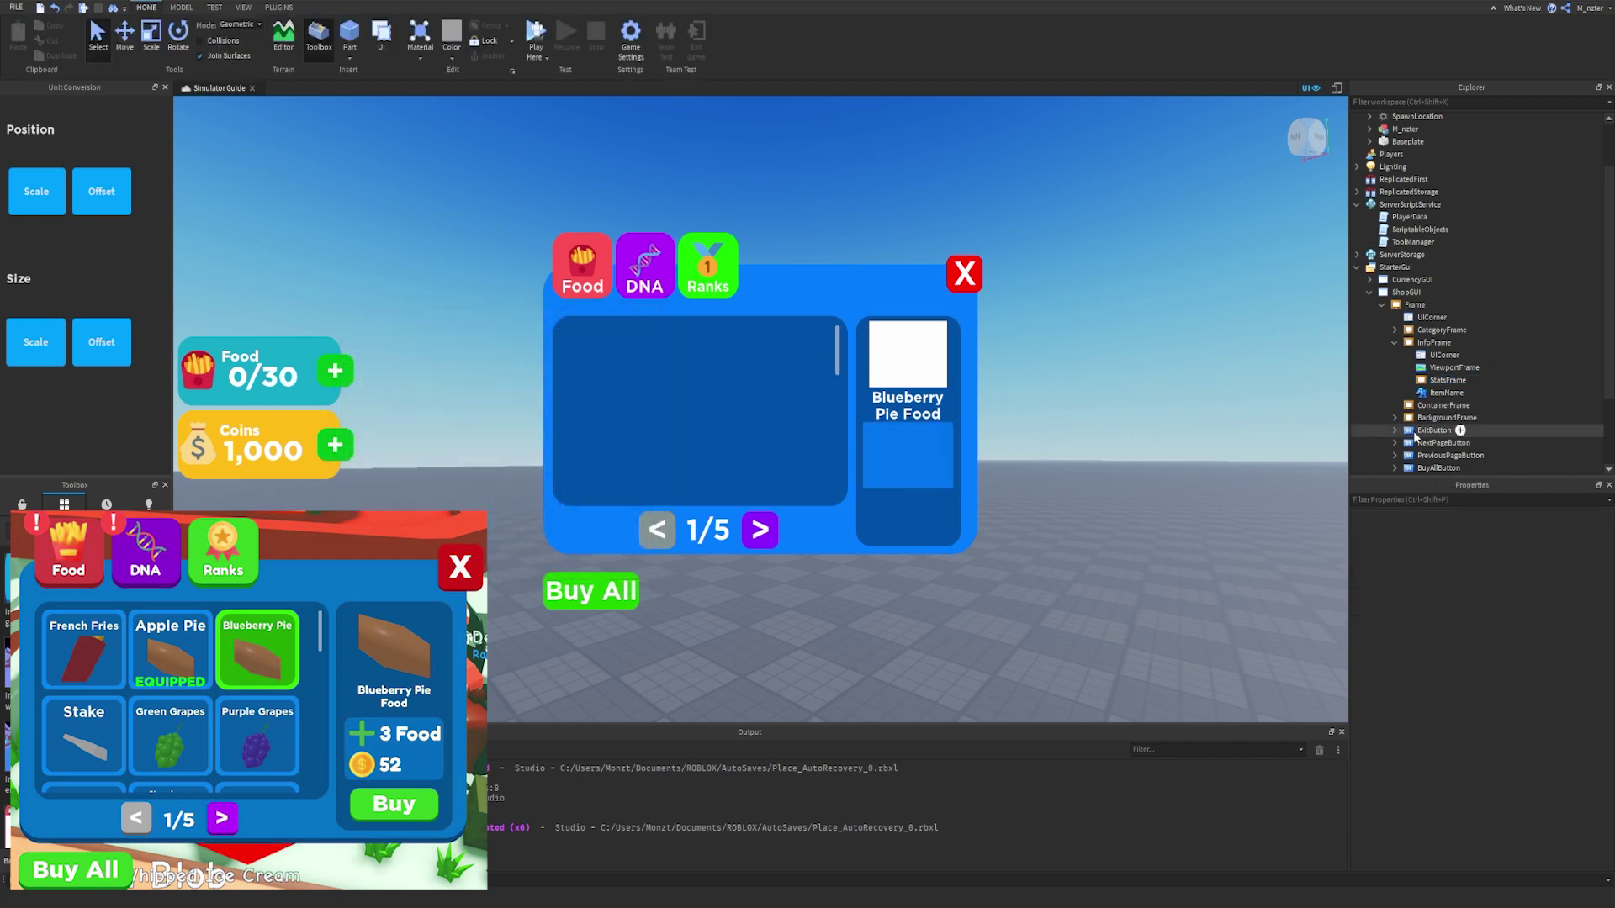
Duplicate InfoFrame's UICorner and move the copy into StatsFrame to round its corners.
left_click(1445, 355)
key("ctrl+d")
left_click_drag(1445, 363, 1454, 394)
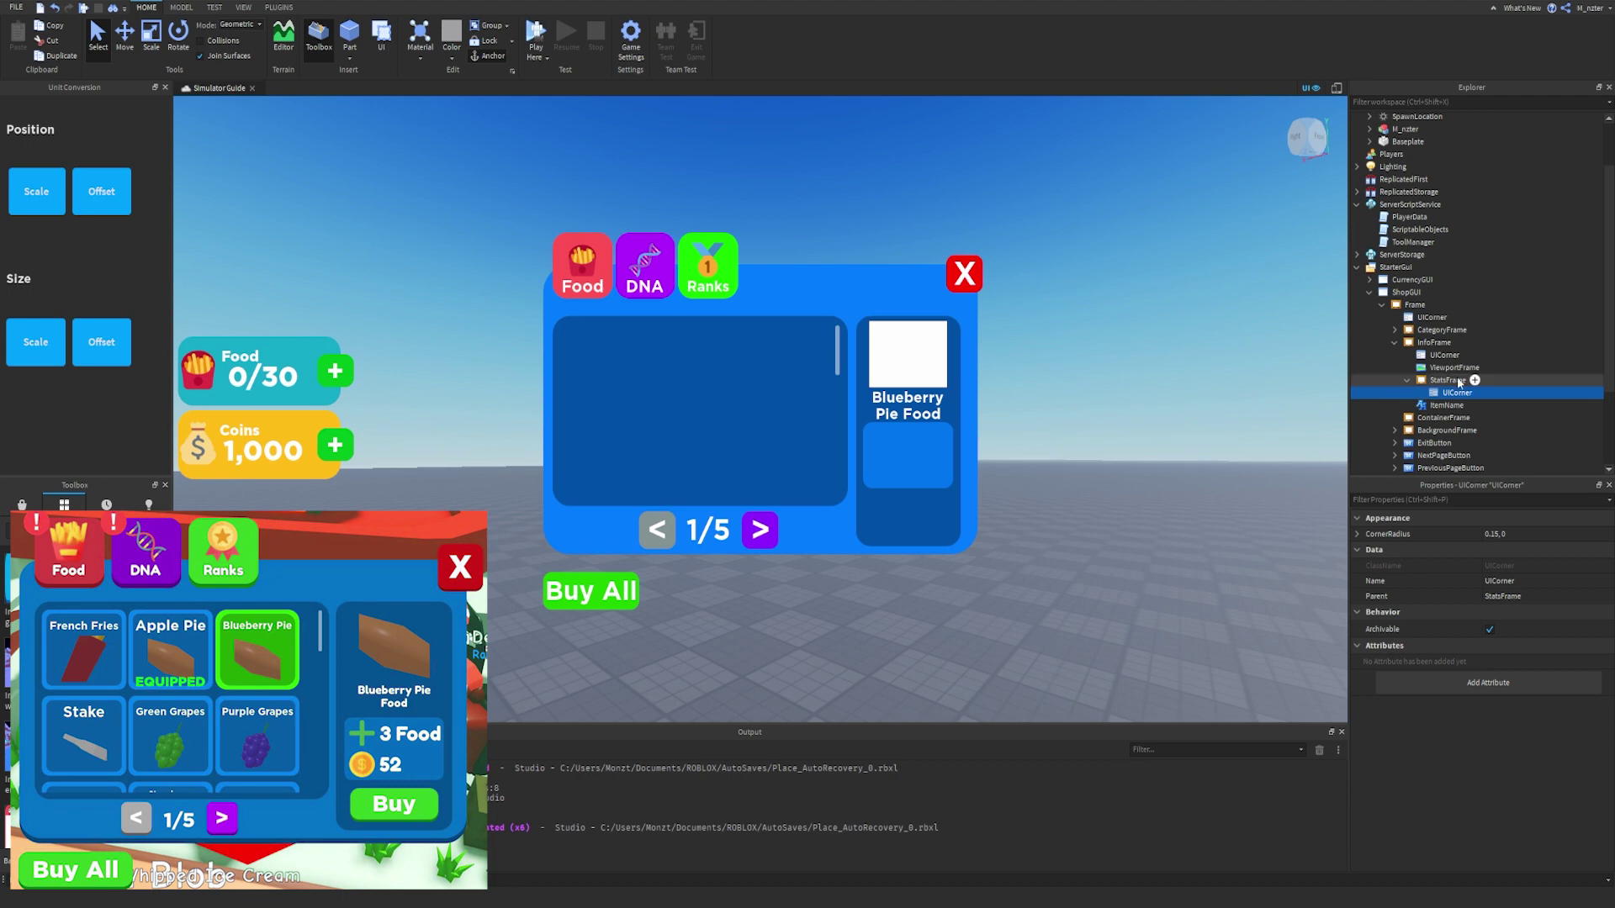
Duplicate the ItemName label and move the copy into StatsFrame.
left_click(1491, 381)
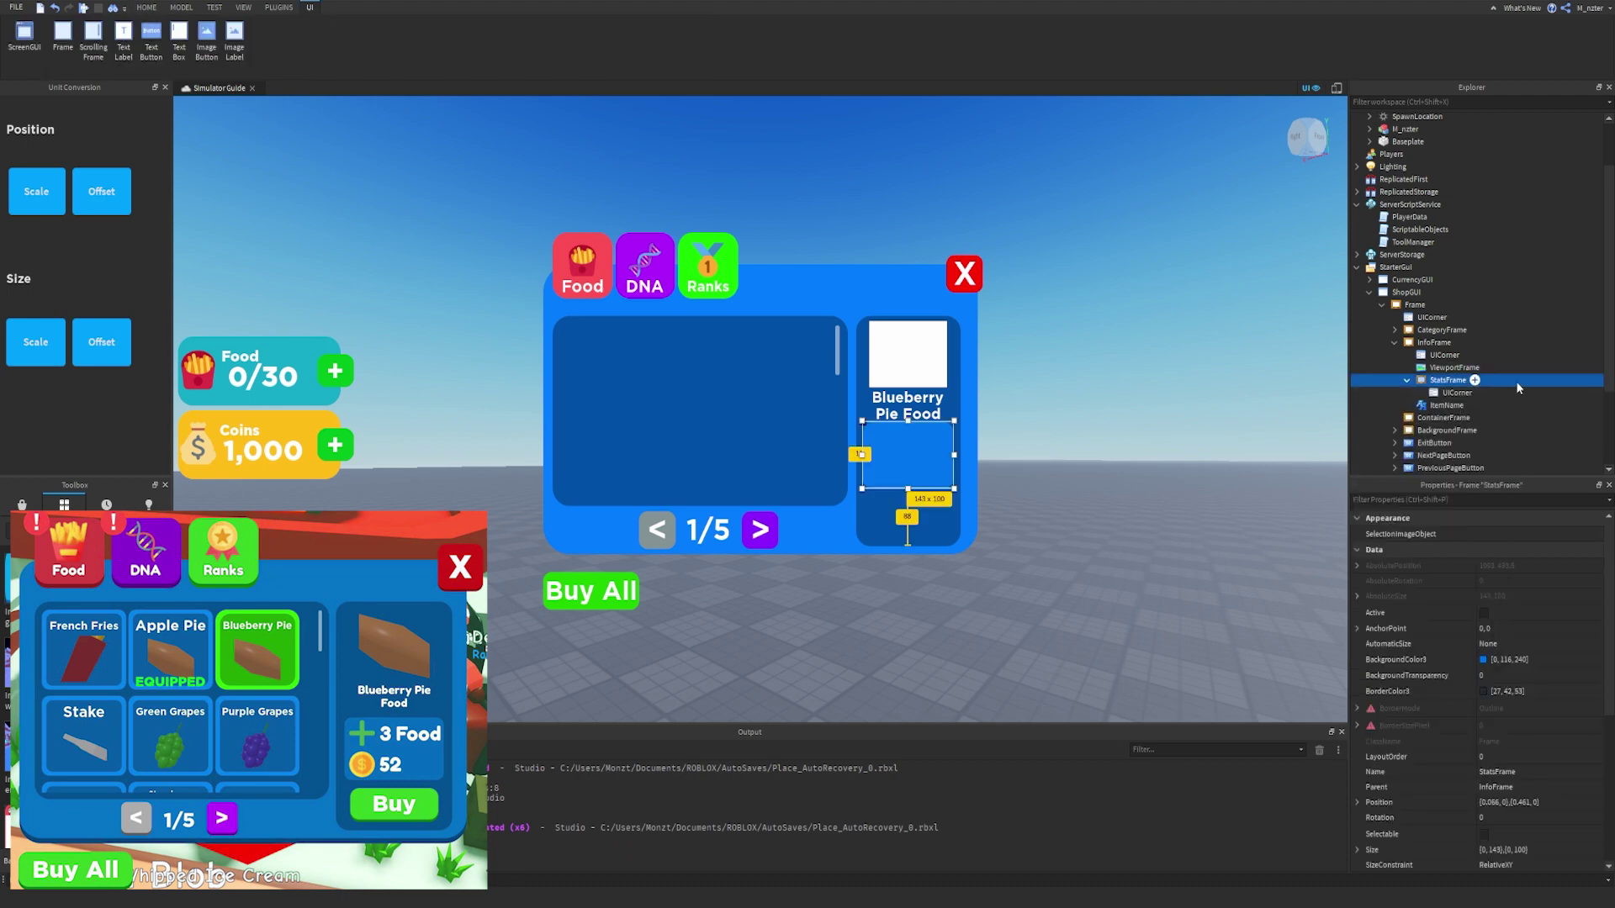
left_click(1498, 407)
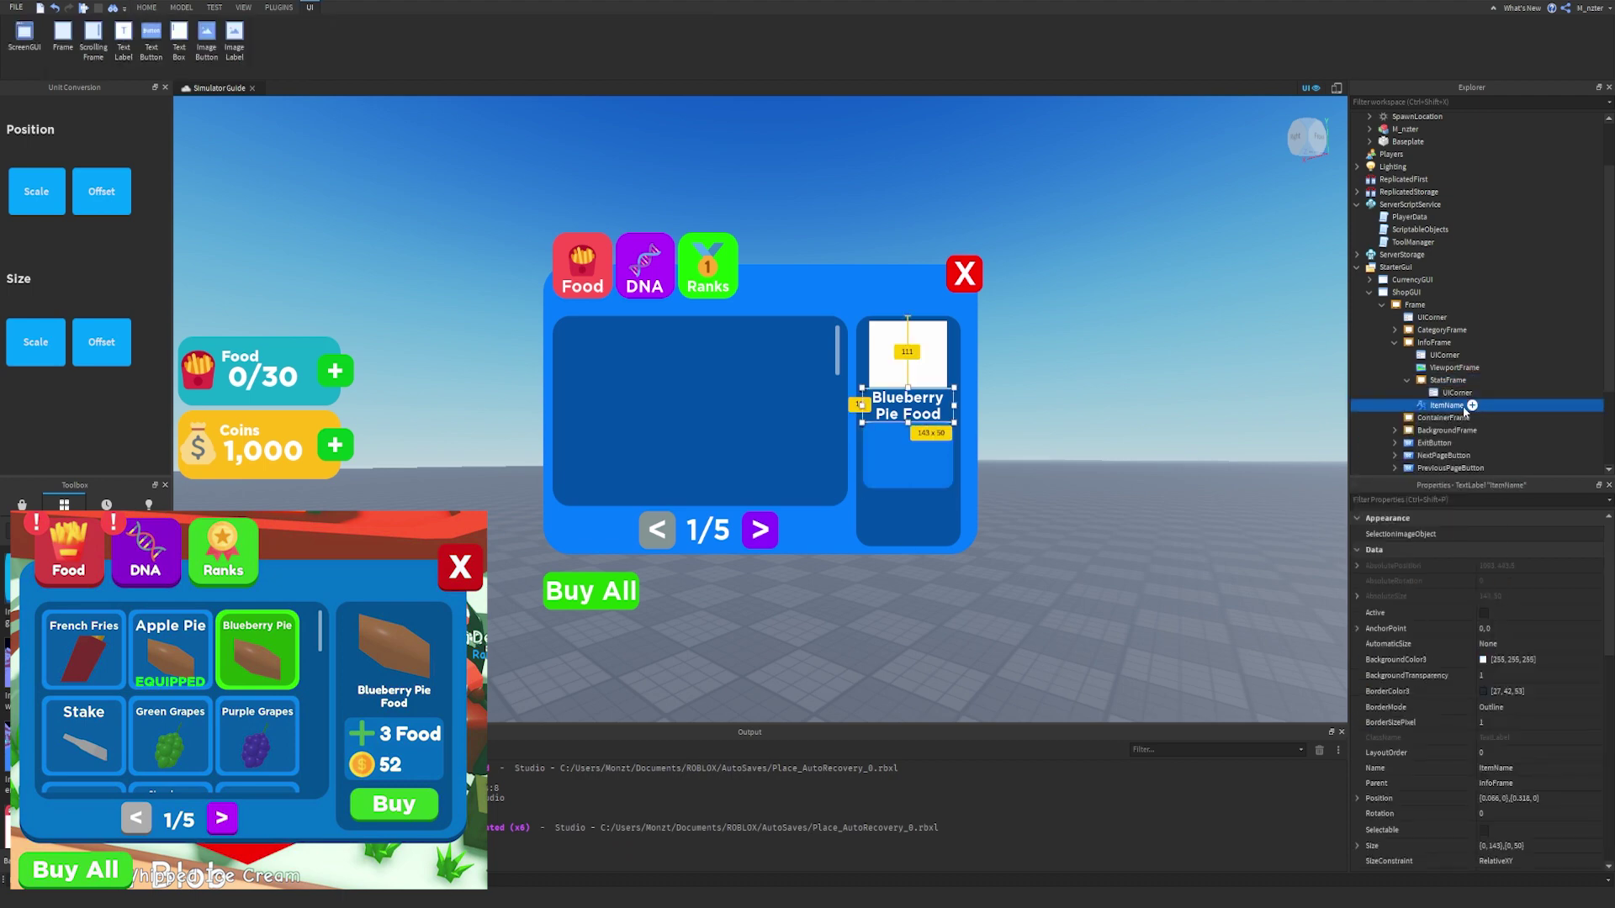
key("ctrl+d")
left_click_drag(1452, 418, 1465, 382)
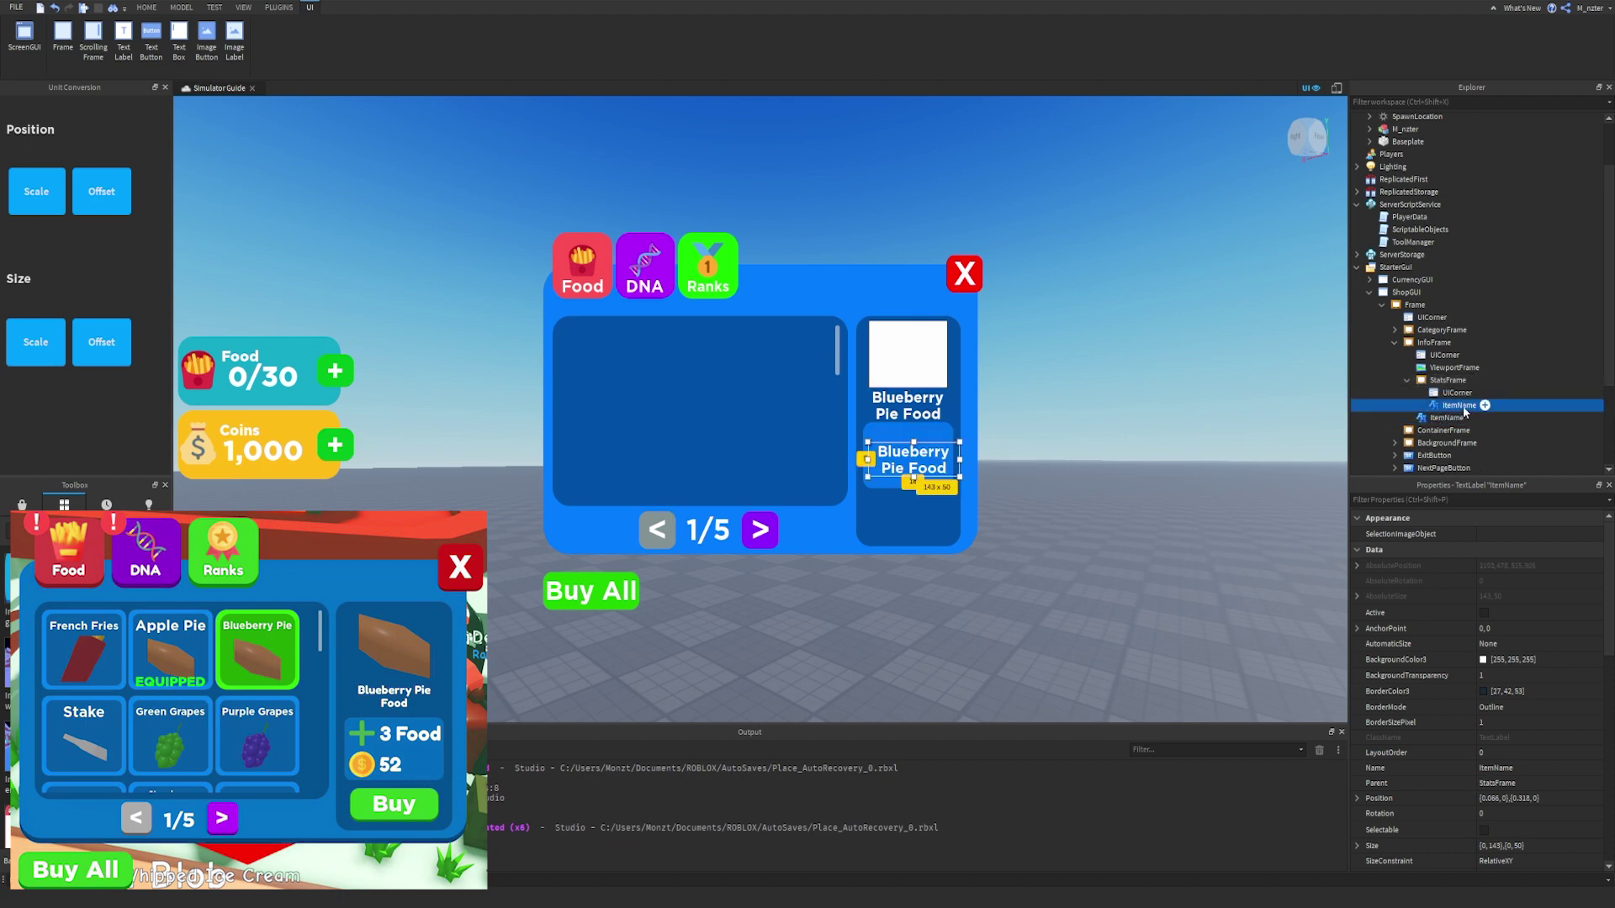
Add a UIListLayout to StatsFrame.
left_click(1477, 380)
type("uil")
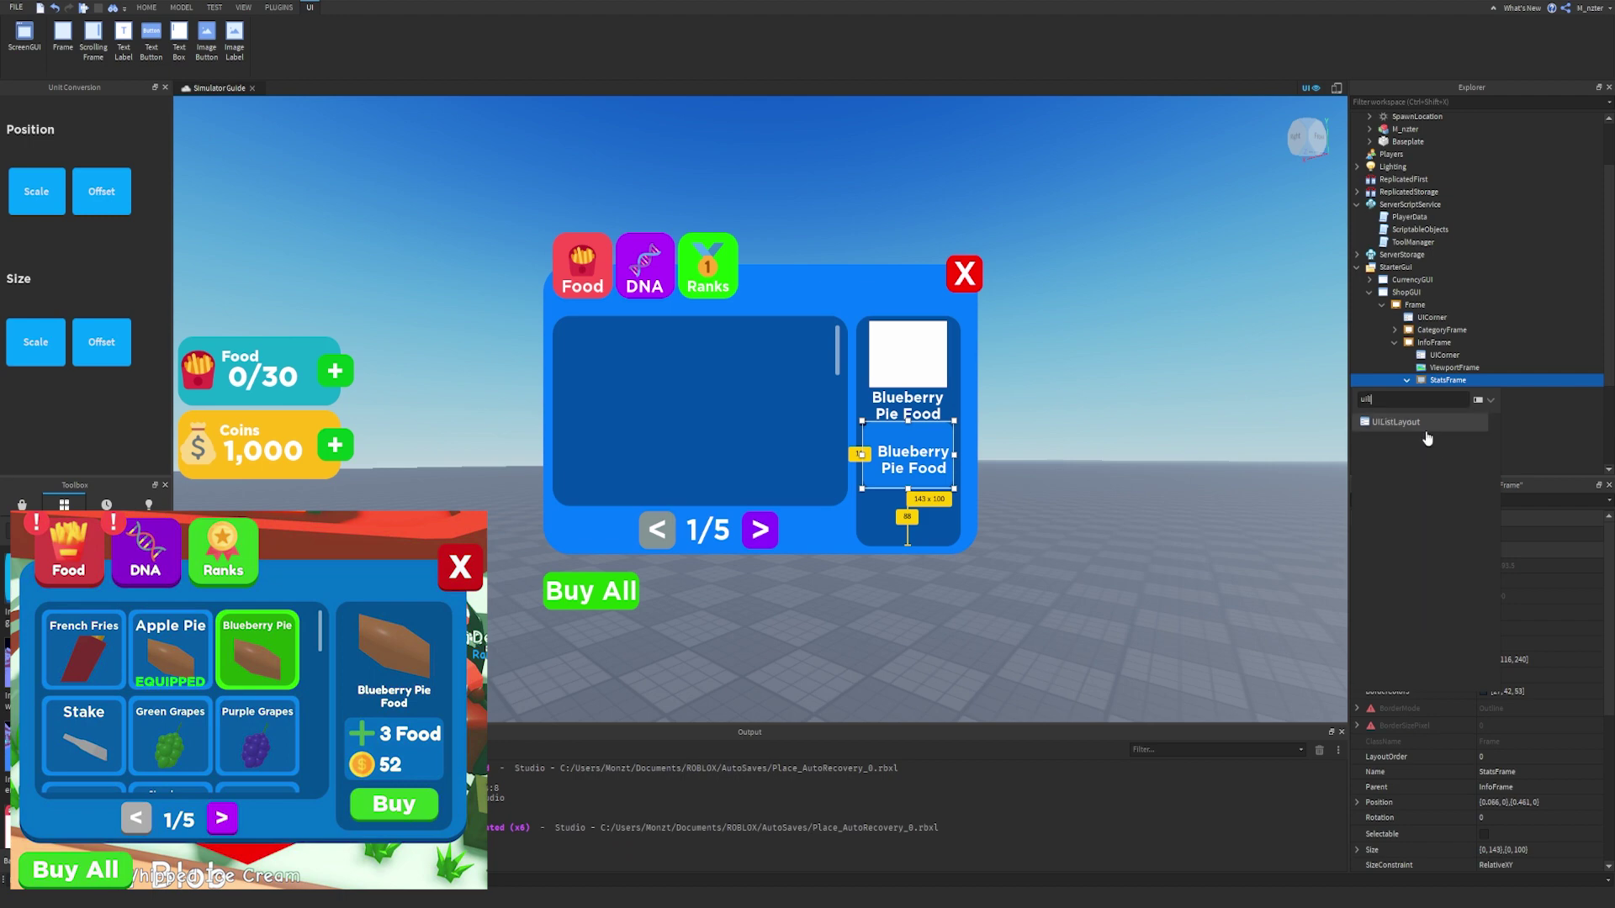
left_click(1434, 459)
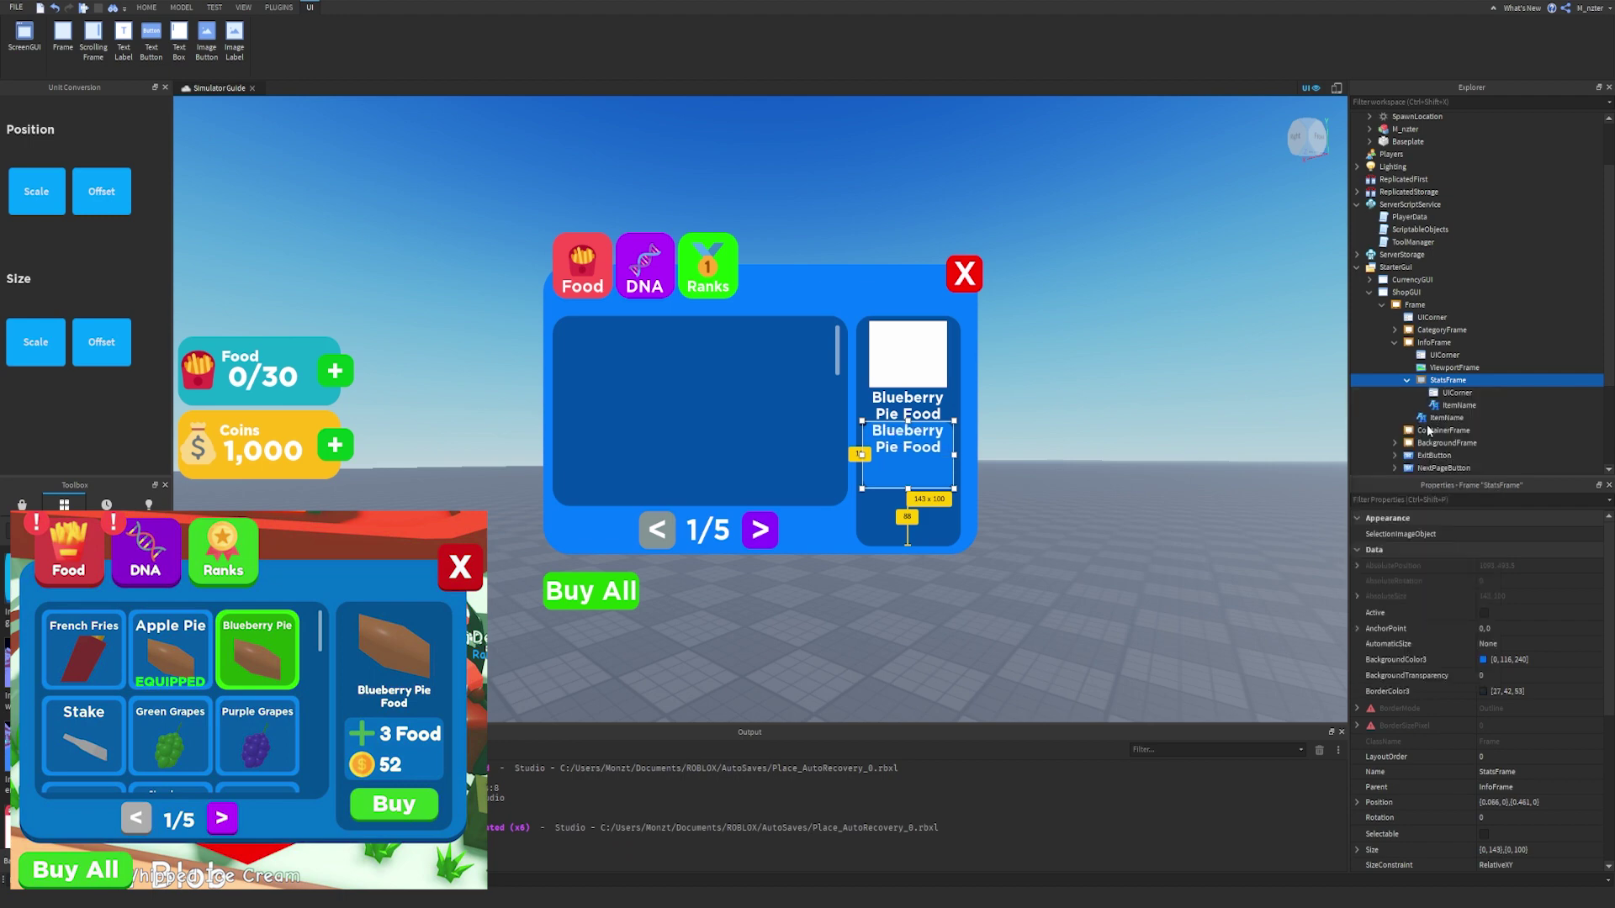
Test the list layout by duplicating the ItemName label inside StatsFrame, and delete the extra copy.
left_click(1468, 418)
key("ctrl+d")
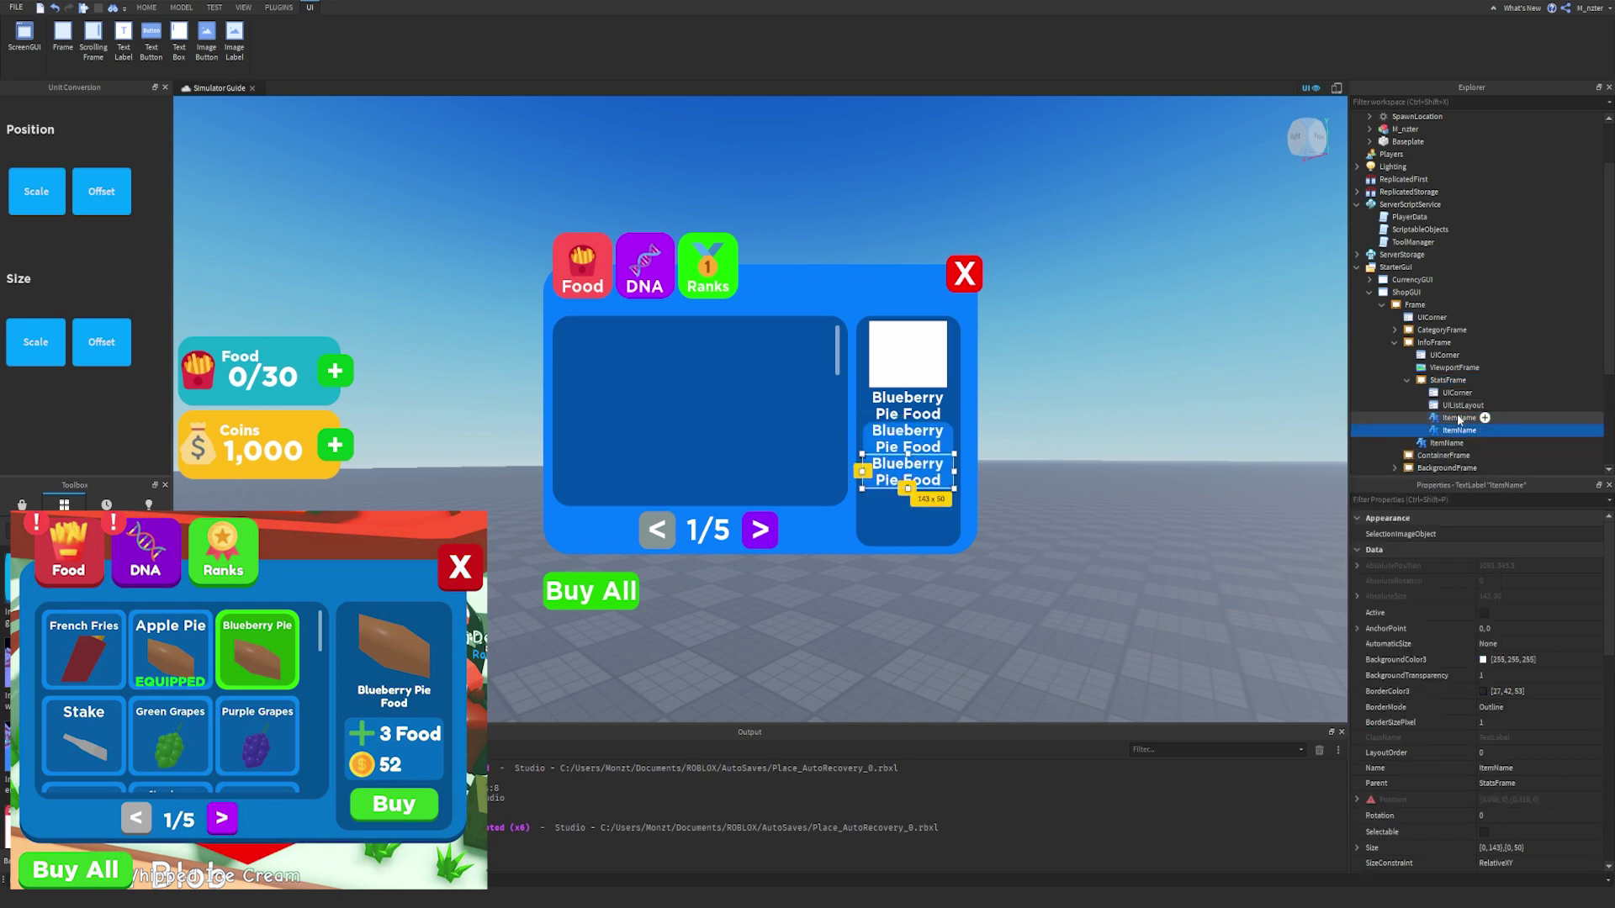
left_click(1246, 394)
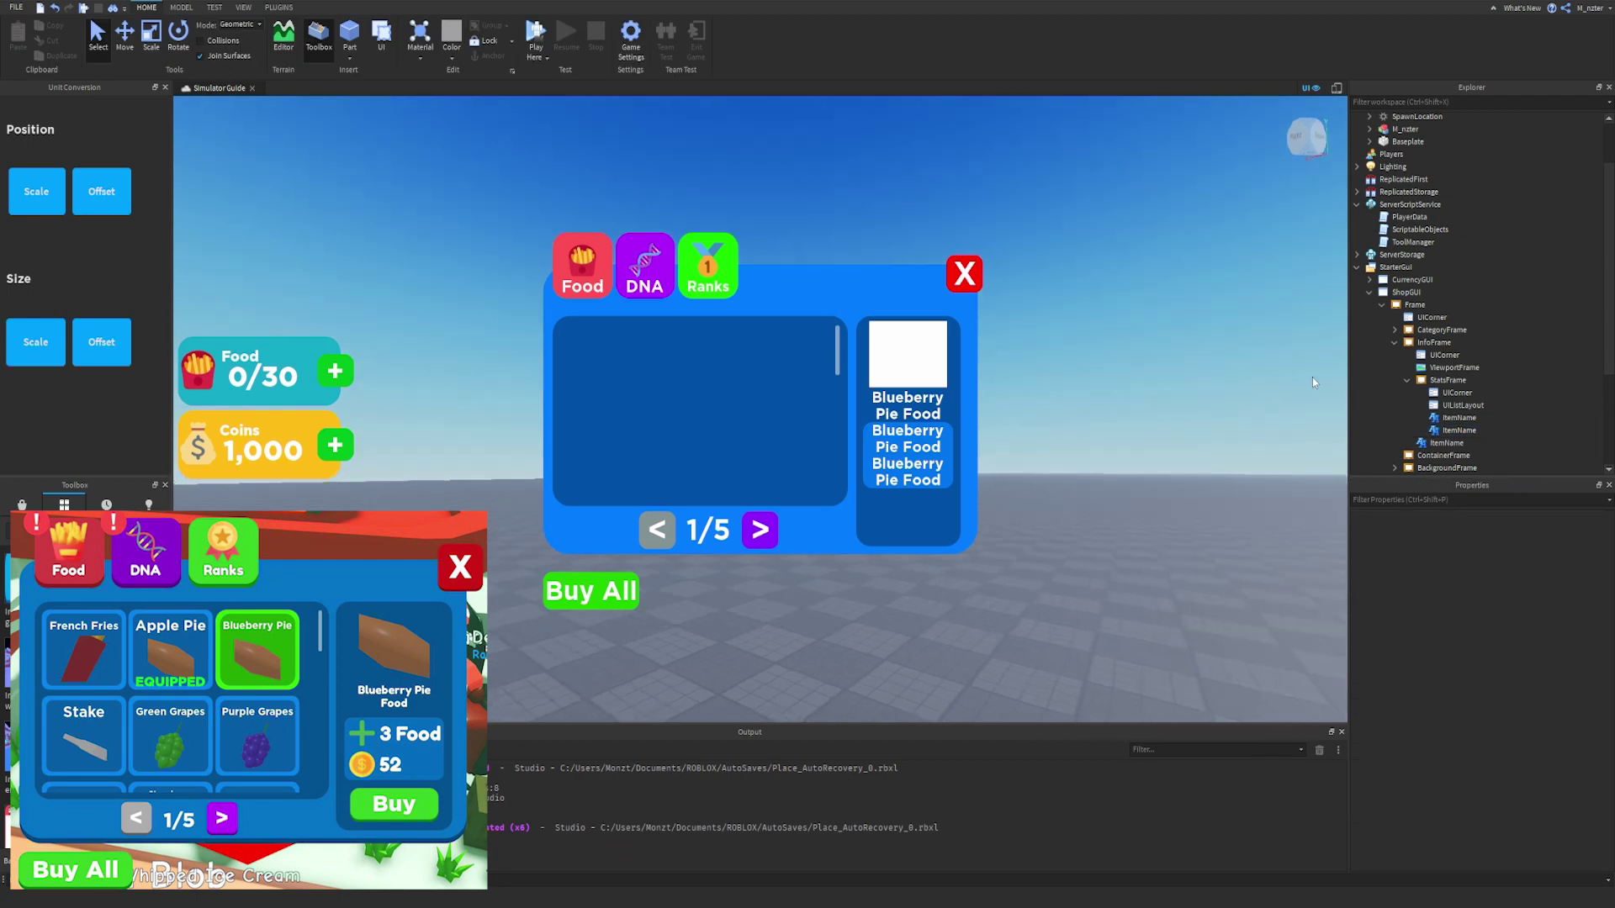
left_click(1457, 430)
key("Delete")
Rename the ItemName label inside StatsFrame to StatTemplate.
left_click(1458, 418)
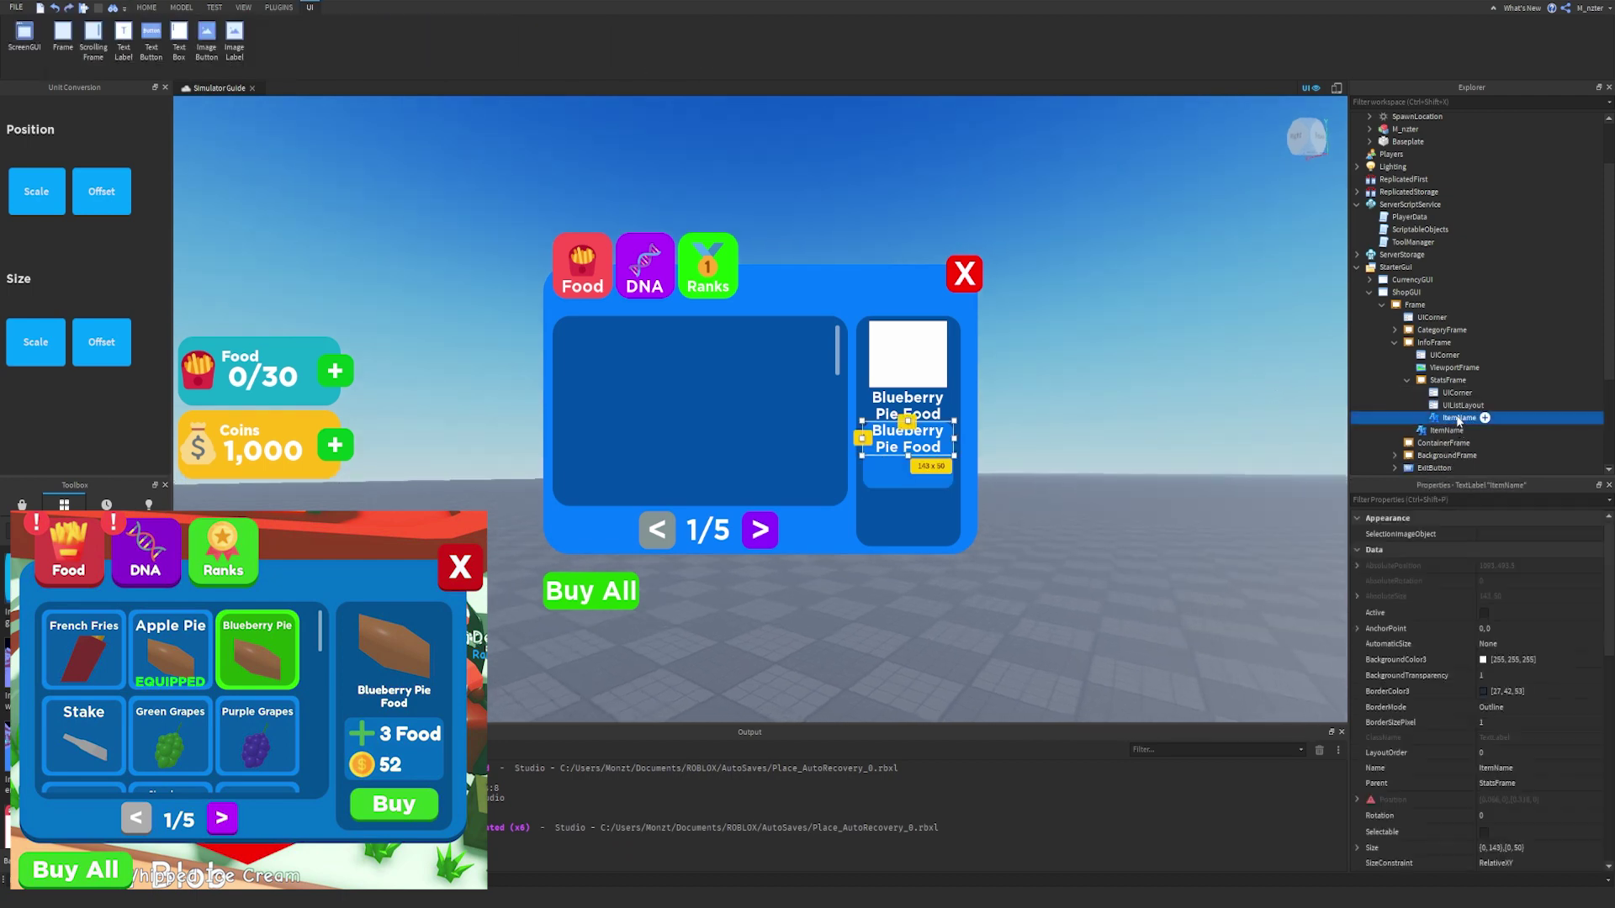
left_click(1457, 418)
type("StatTemplate")
key("Return")
Set the StatTemplate label's text to a French fries emoji followed by "30 max".
key("ctrl+shift+p")
type("text")
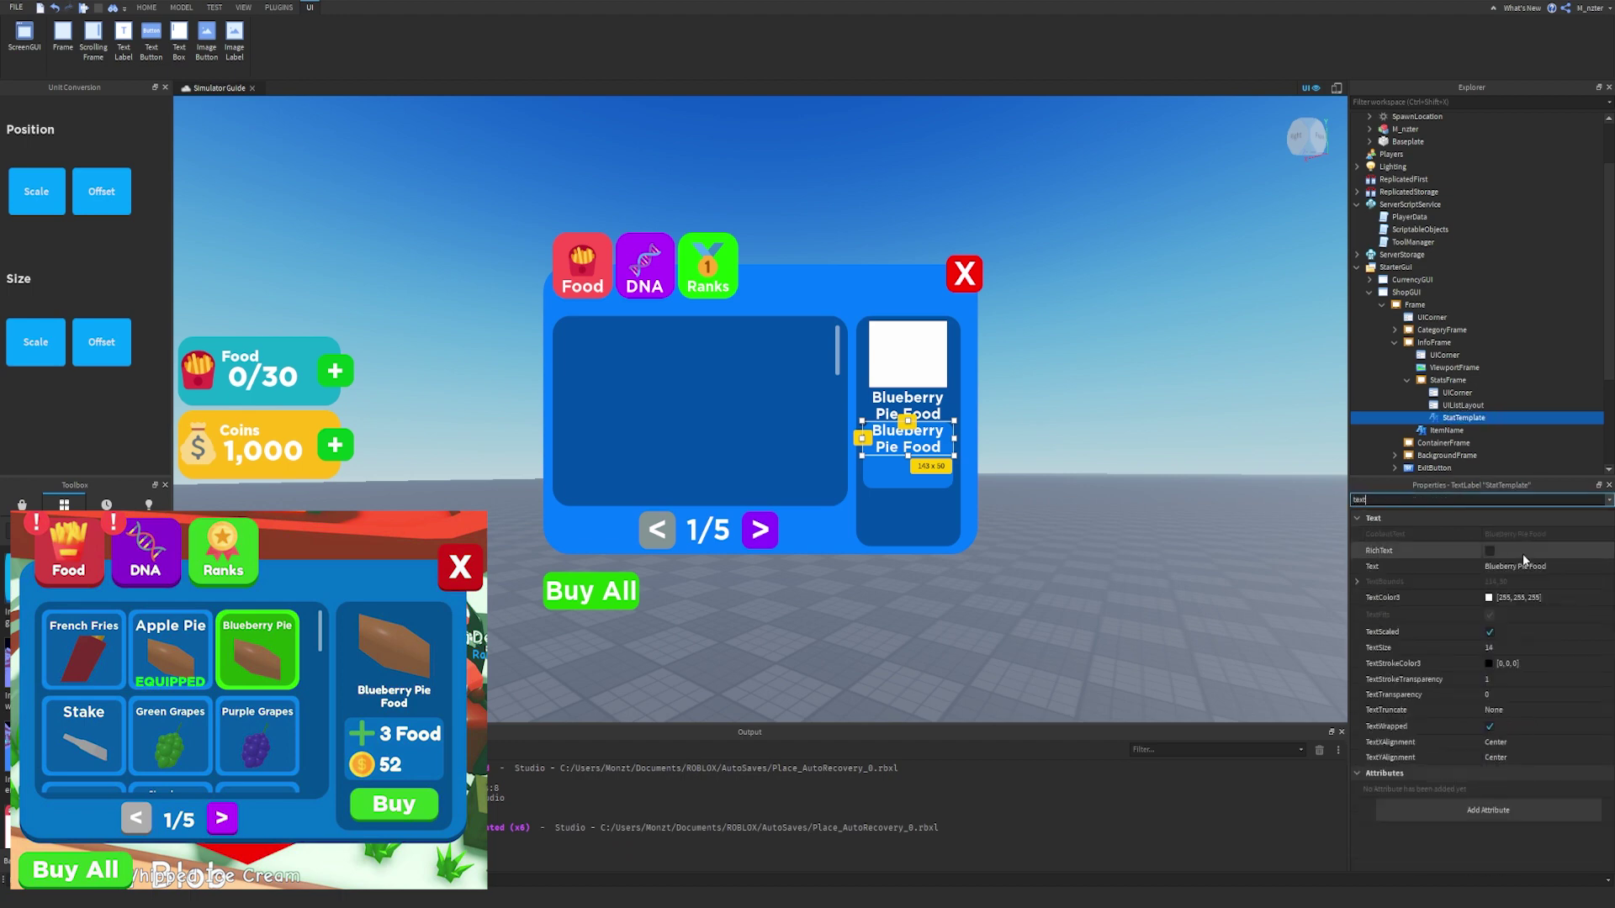
left_click(1519, 566)
key("super+period")
key("Return")
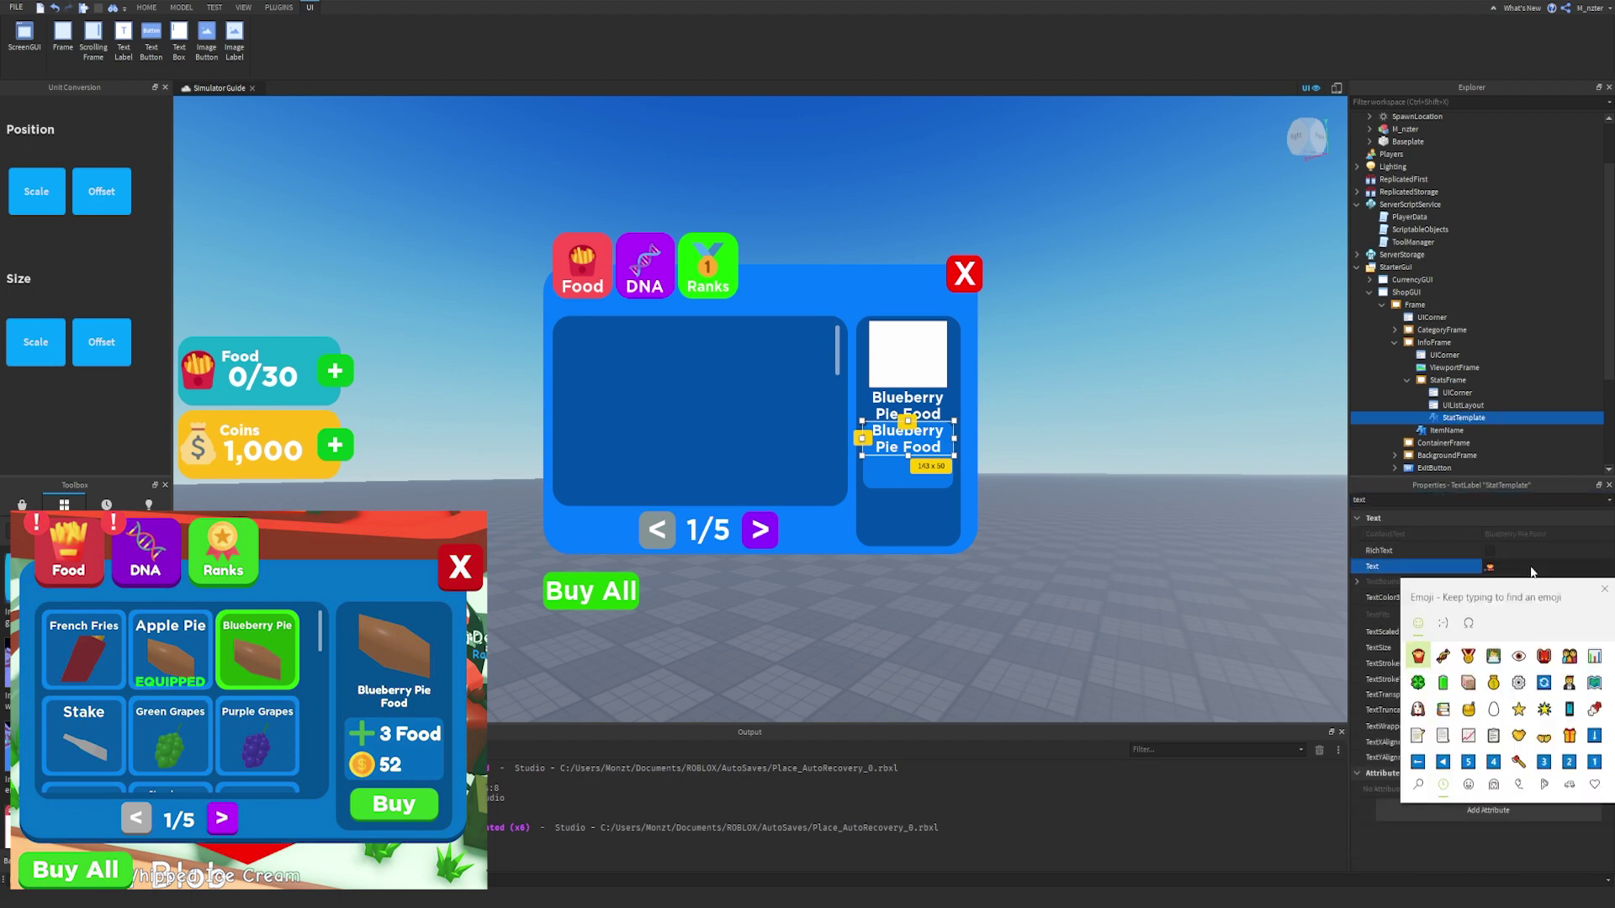
key("Escape")
type("30")
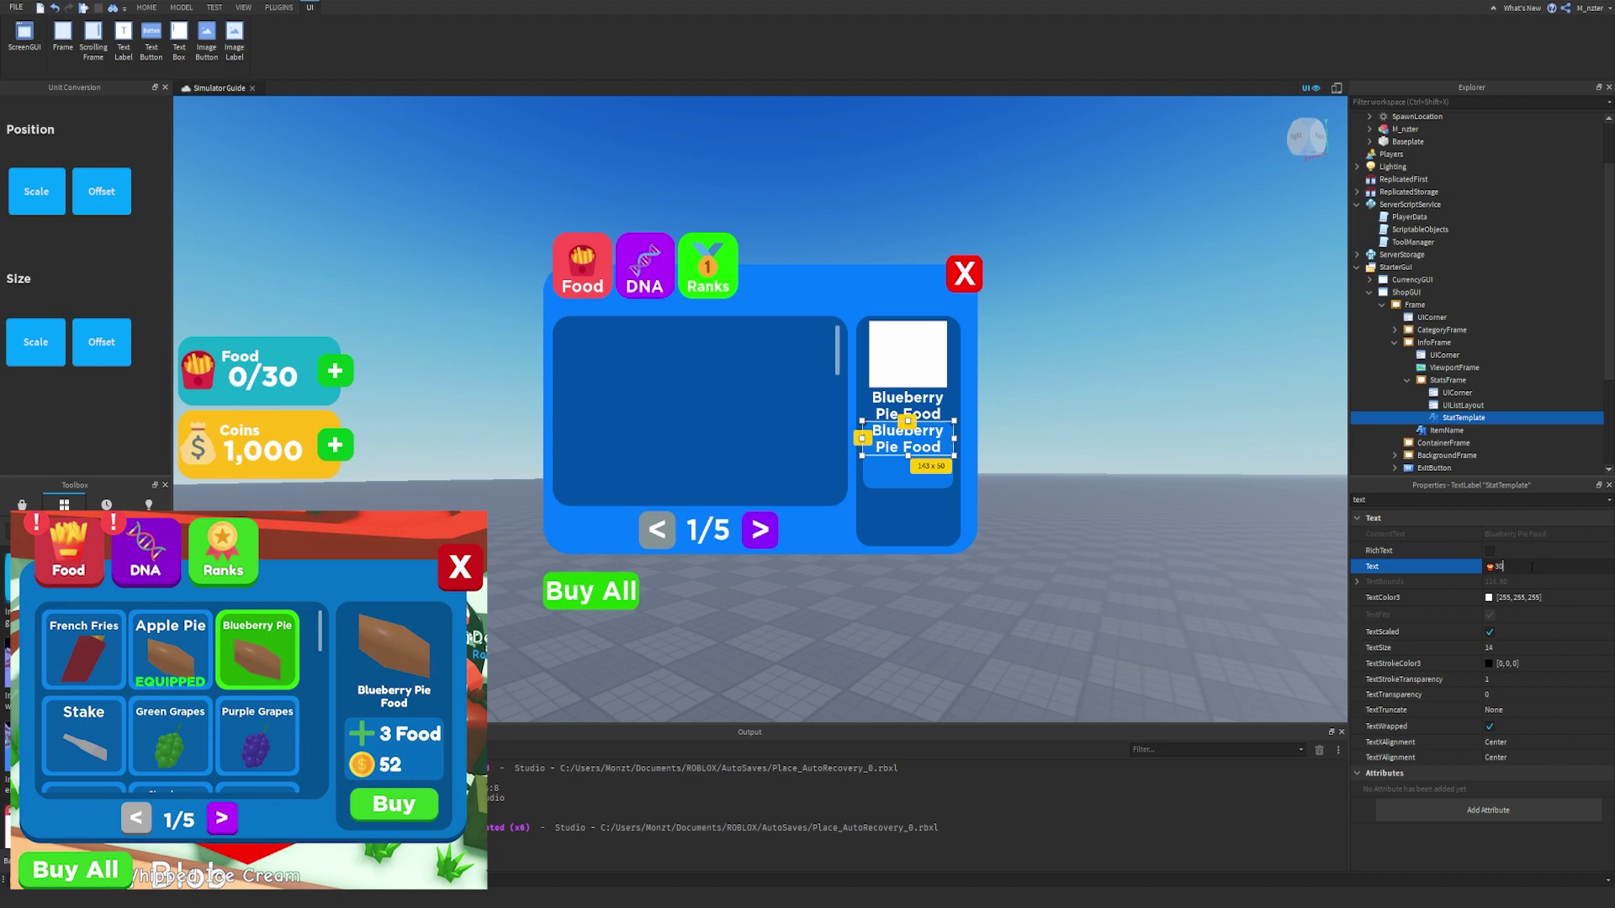
type(" max")
key("Return")
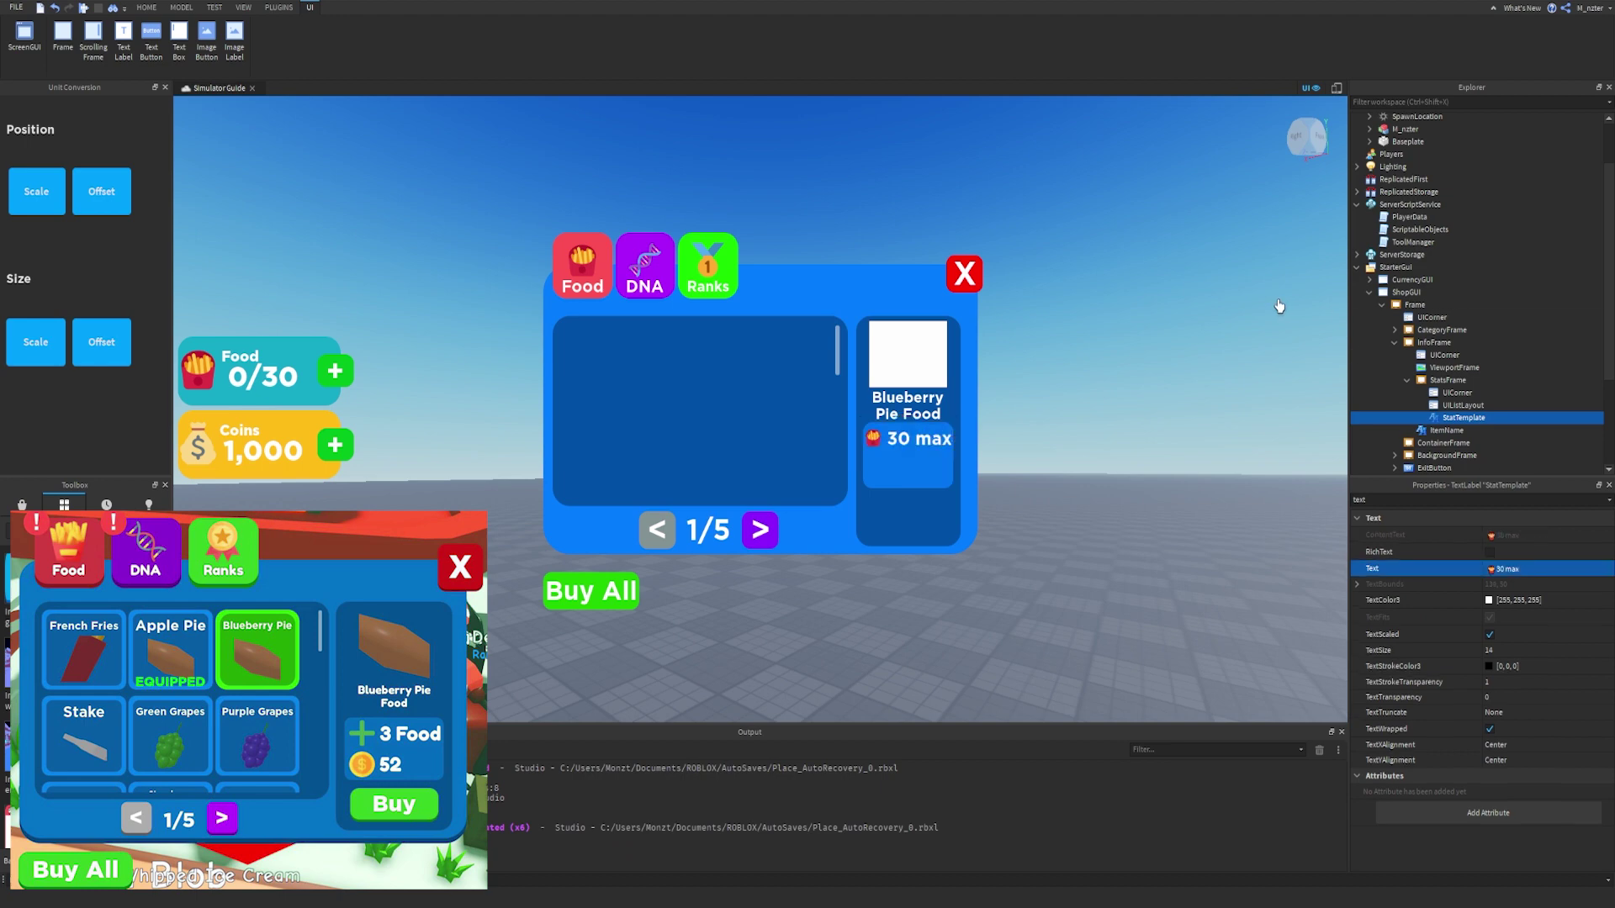
left_click(1278, 306)
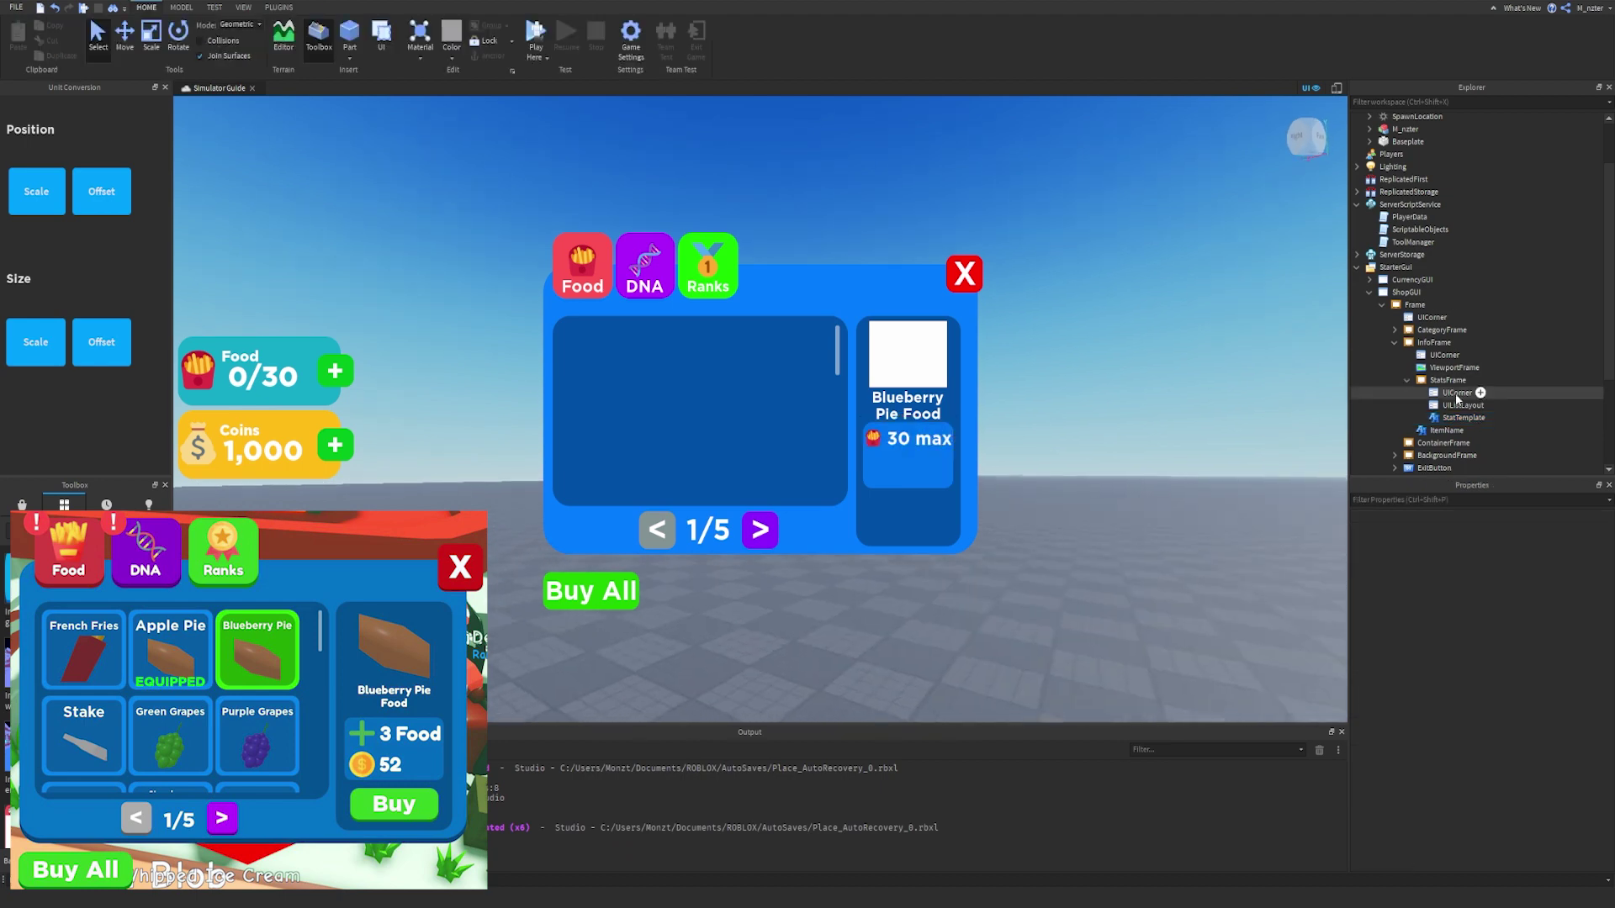
Duplicate StatTemplate inside StatsFrame as a test and set the copy's text to a money bag emoji followed by 0.
left_click(1463, 418)
key("ctrl+d")
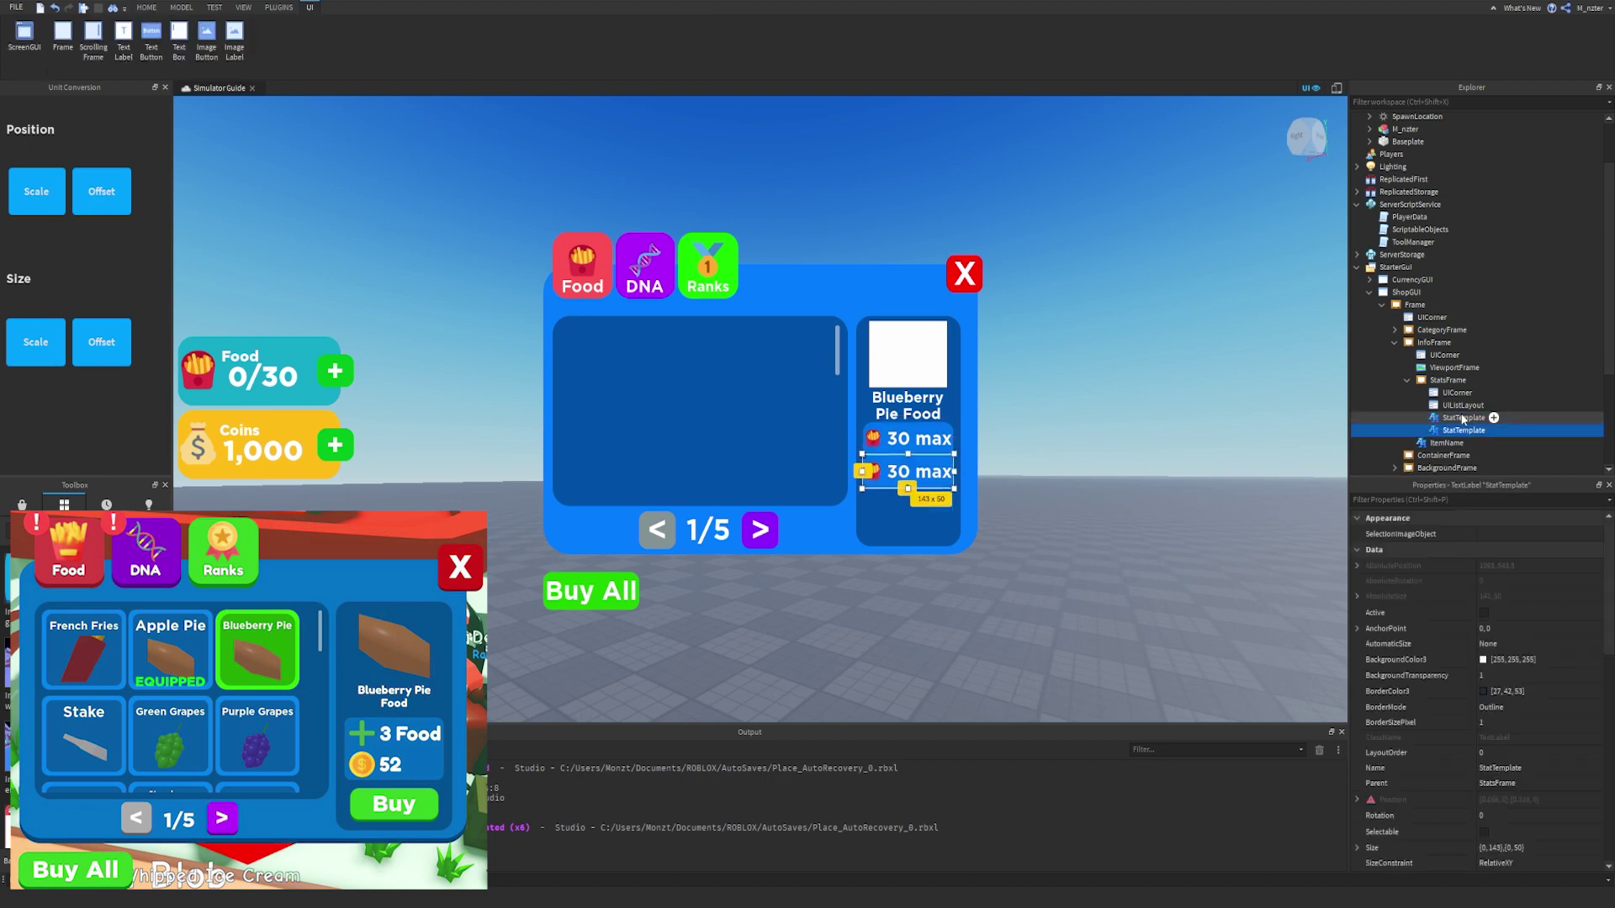
left_click(1457, 498)
type("text")
left_click(1523, 572)
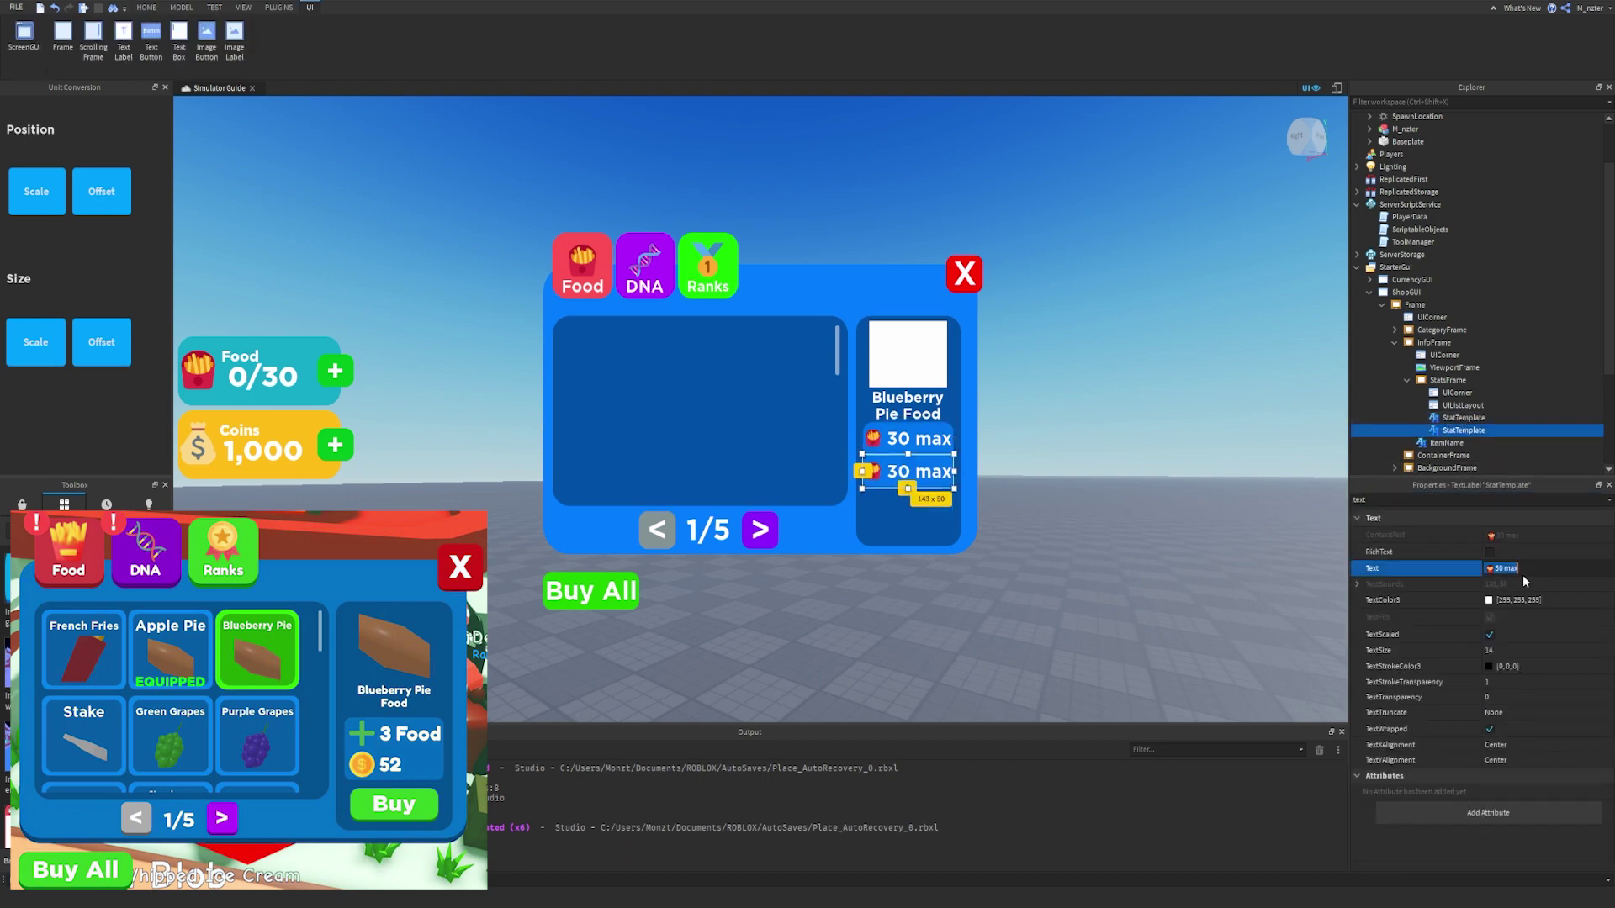
key("super+period")
key("Right")
key("Right")
key("Right")
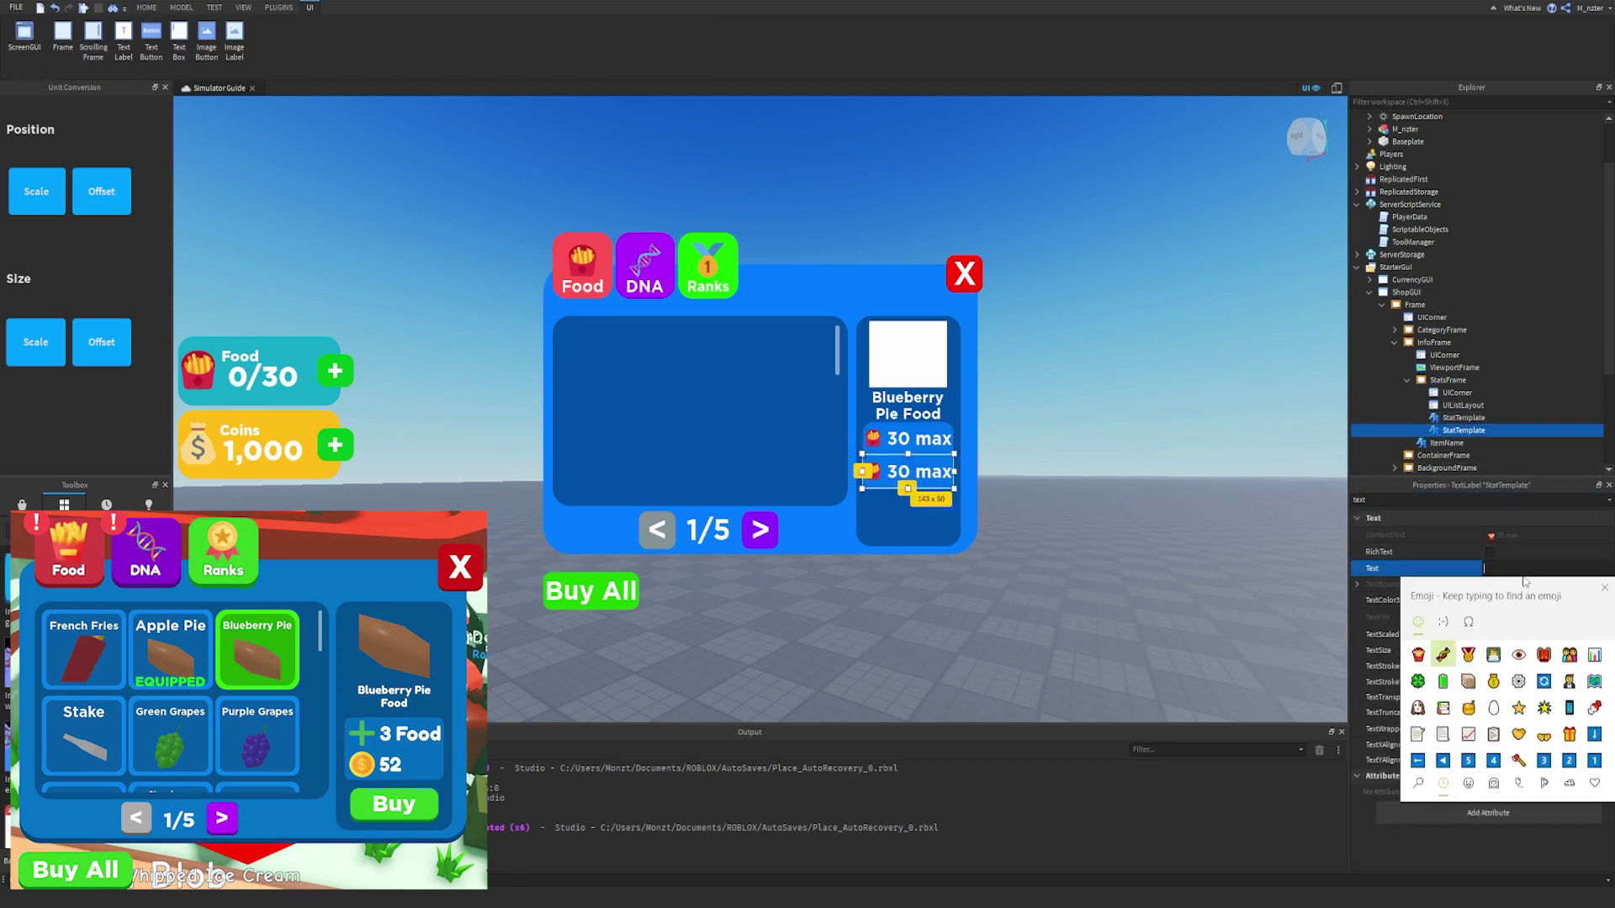
key("Down")
key("Return")
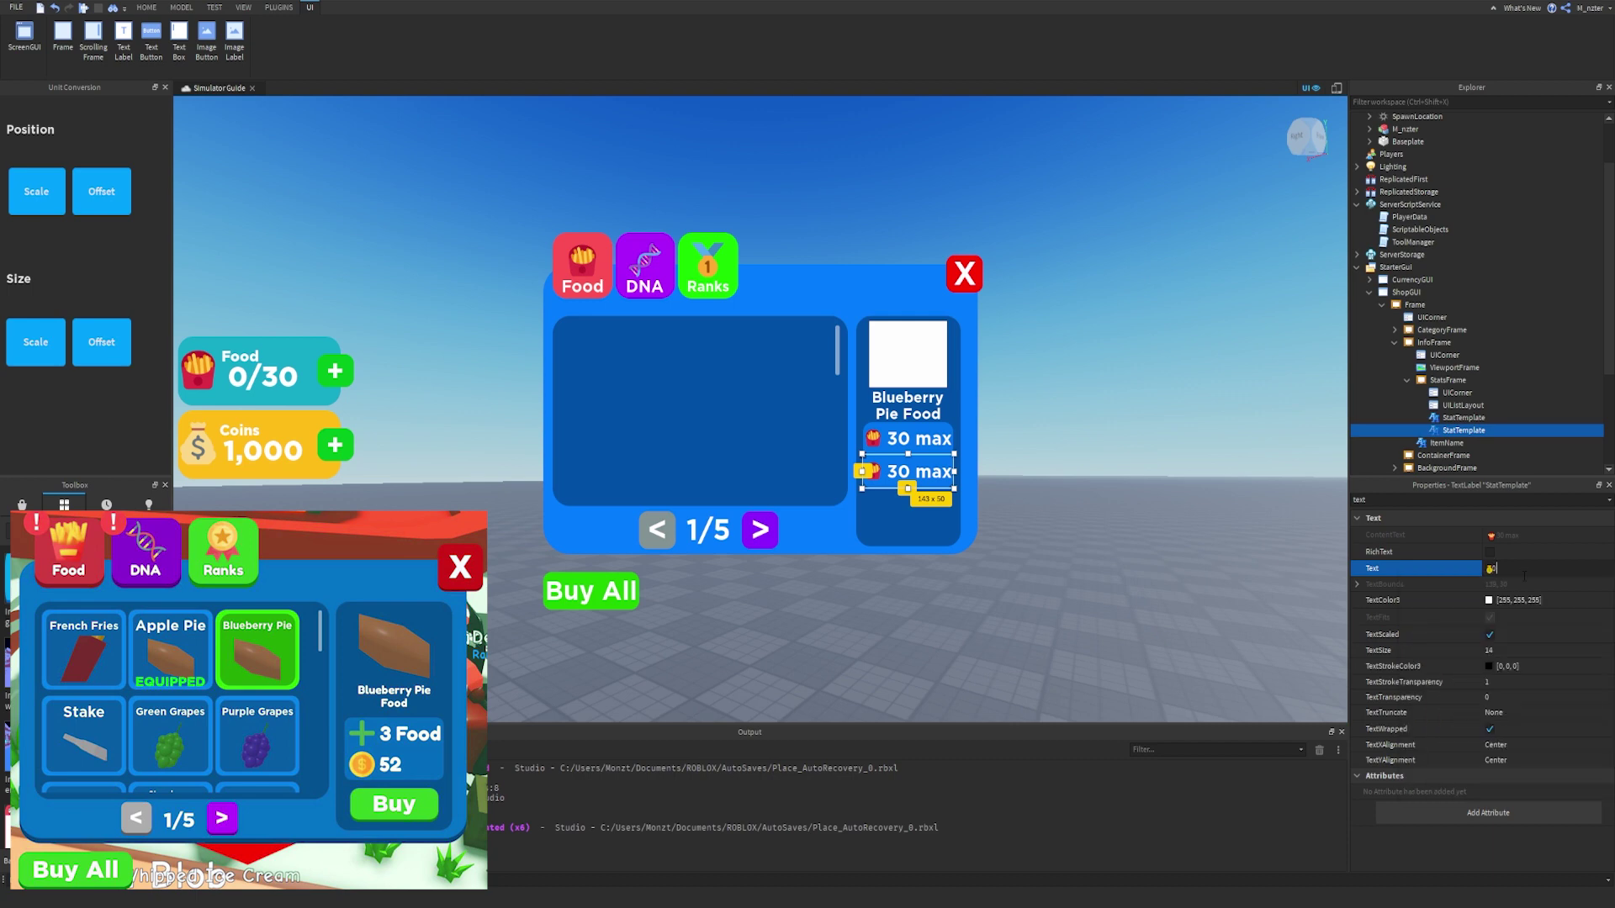
left_click(1201, 392)
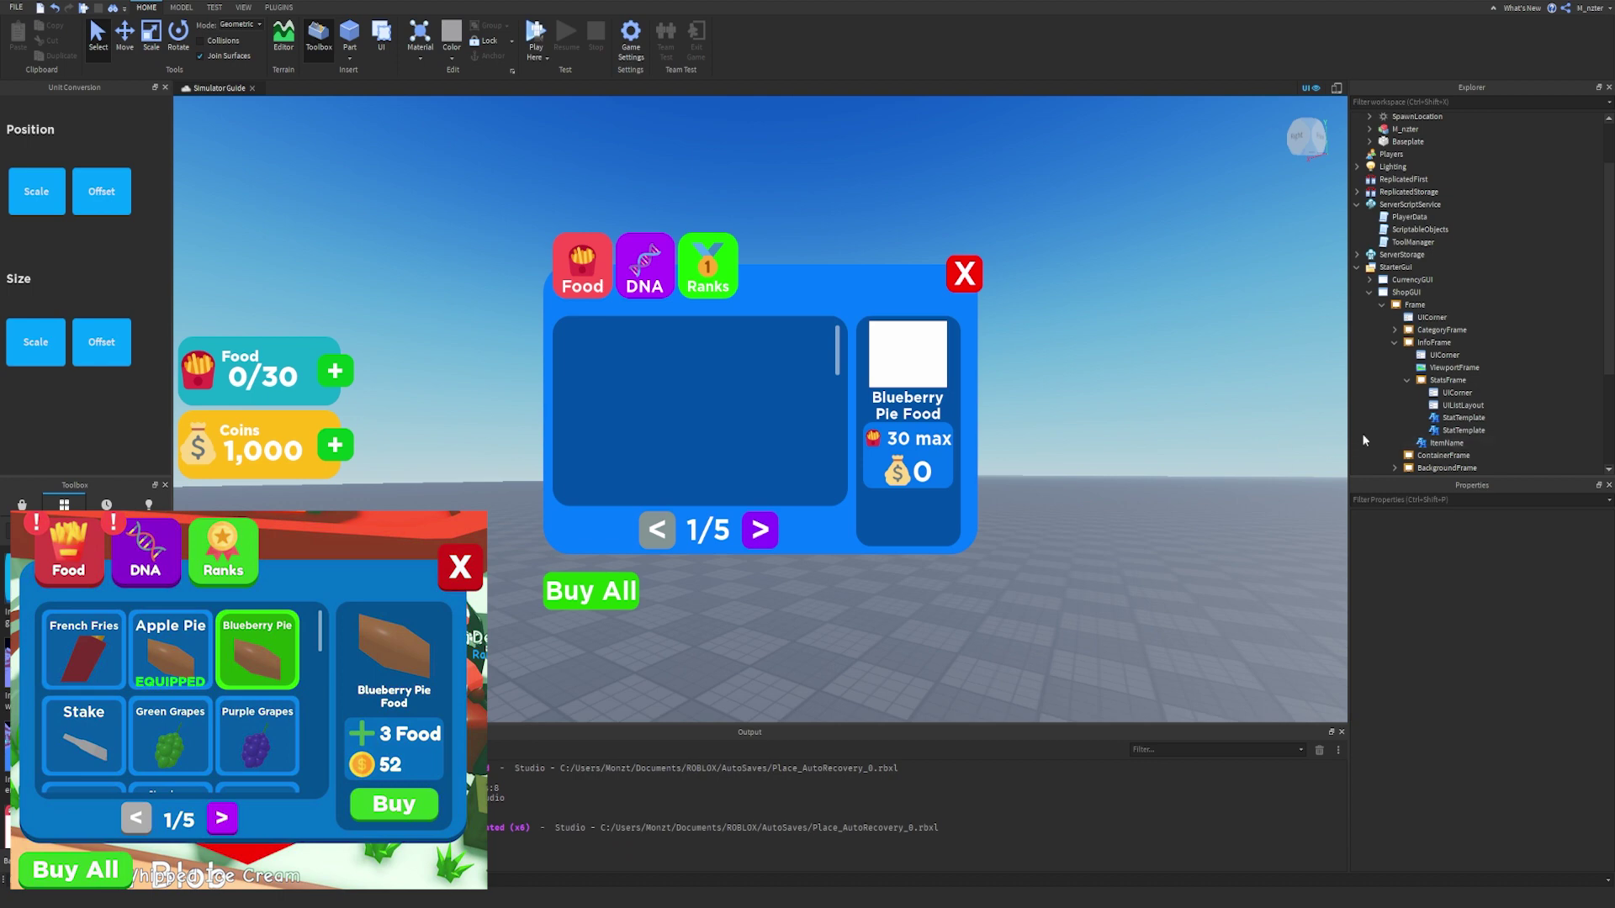
Set the horizontal text alignment of the money bag StatTemplate copy to Left.
left_click(1445, 429)
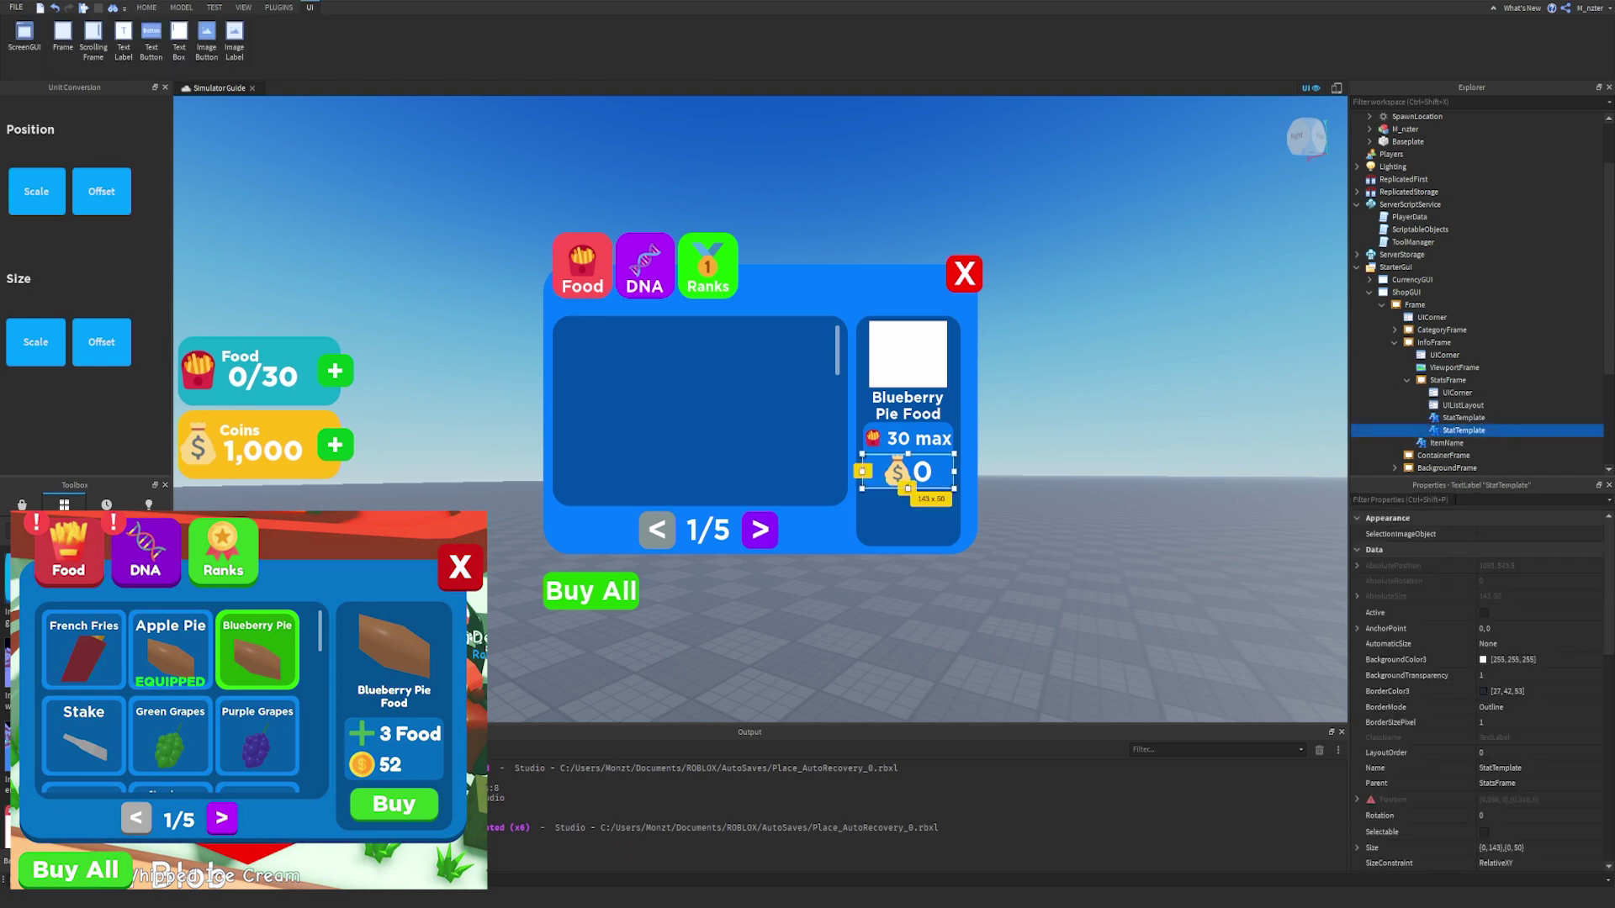
left_click(1457, 499)
type("al")
left_click(1507, 602)
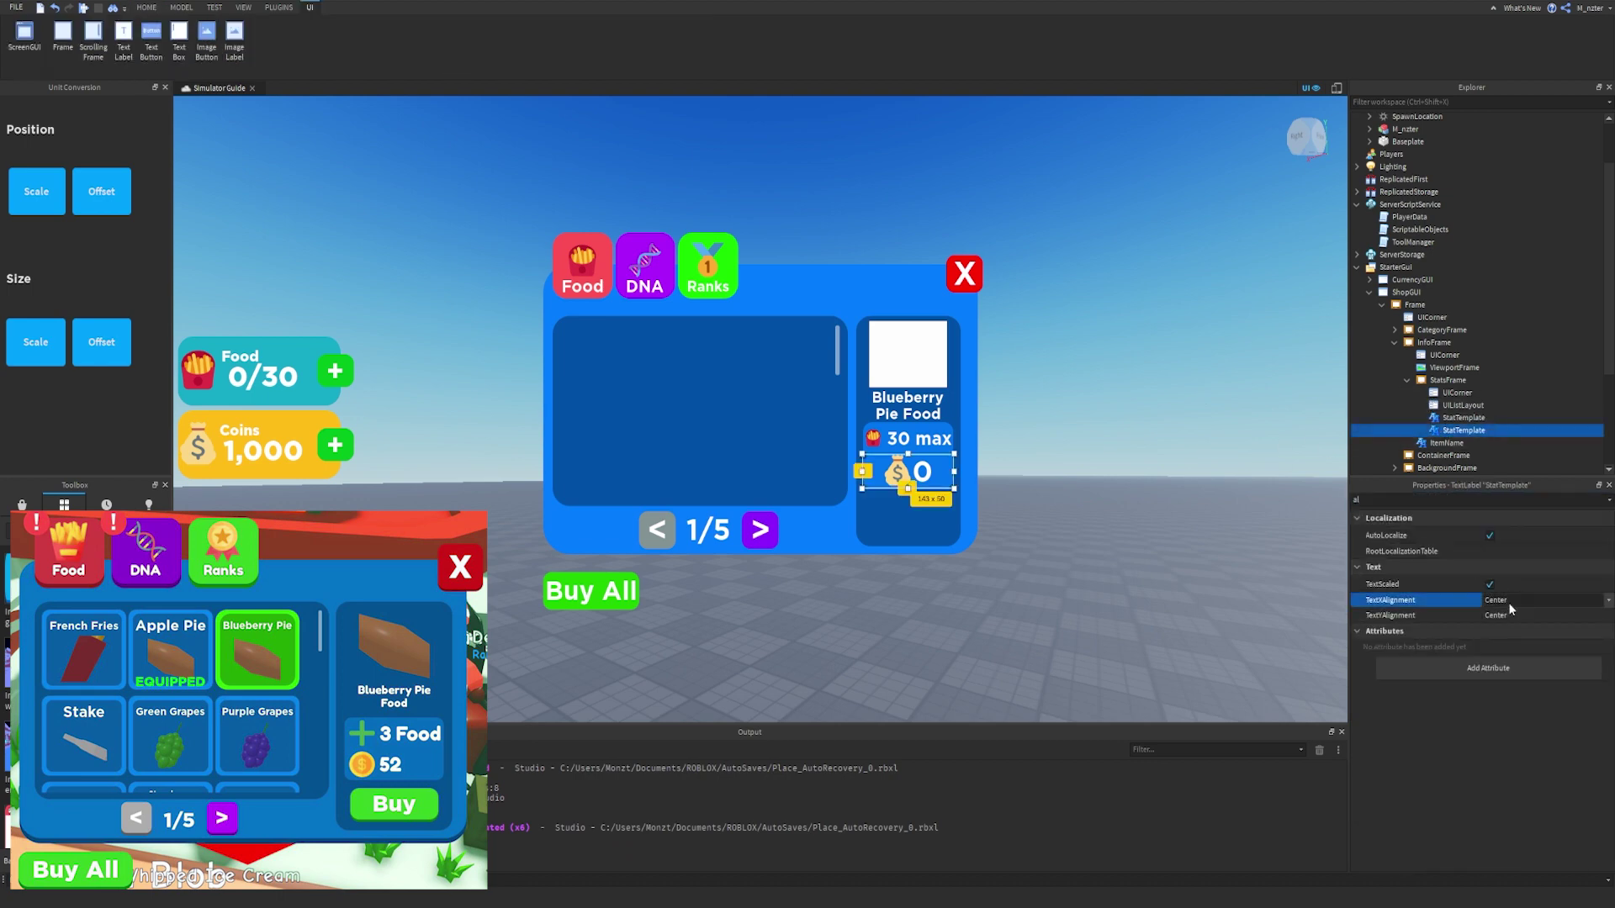
left_click(1507, 602)
left_click(1511, 617)
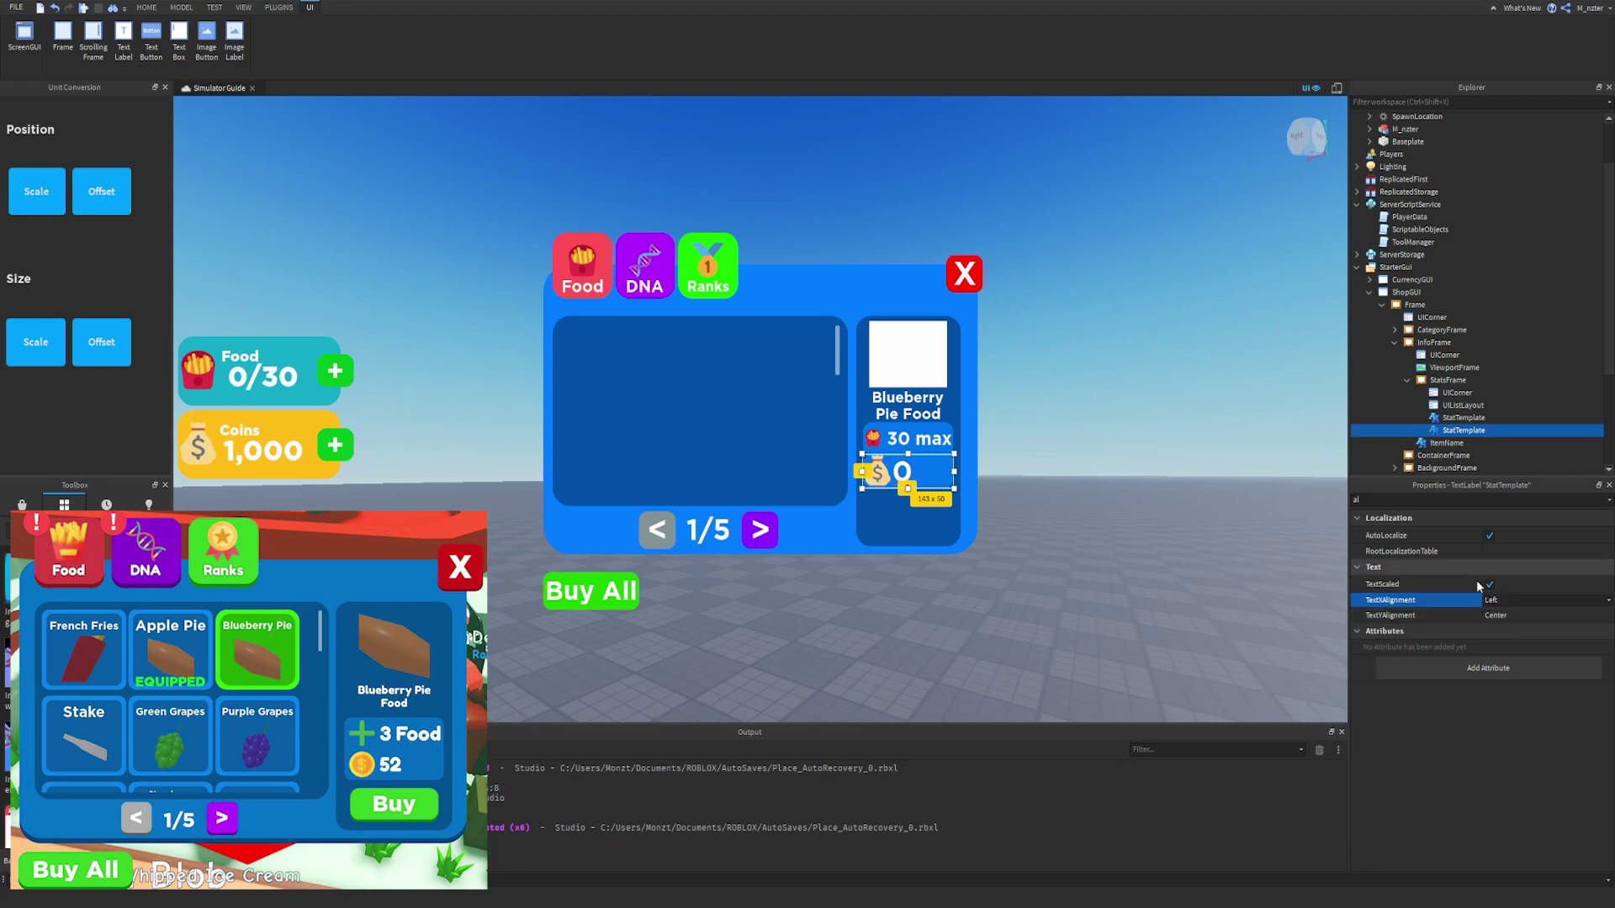
Set the TextXAlignment of the original "30 max" StatTemplate label to Left.
left_click(1464, 417)
left_click(1526, 603)
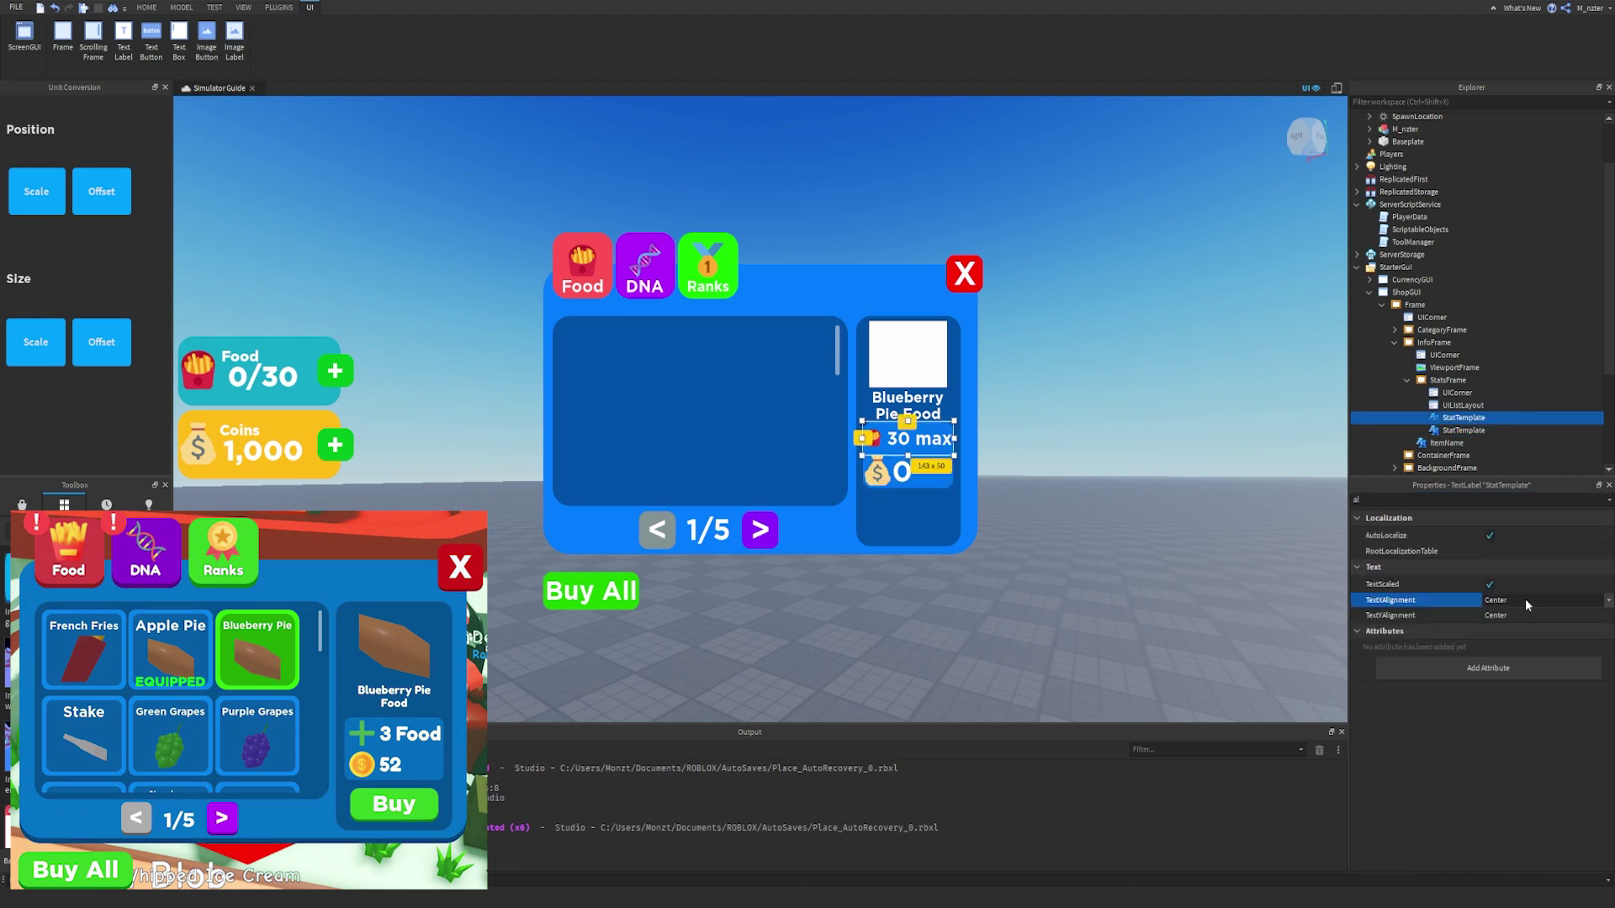
left_click(1526, 601)
left_click(1532, 620)
left_click(1177, 460)
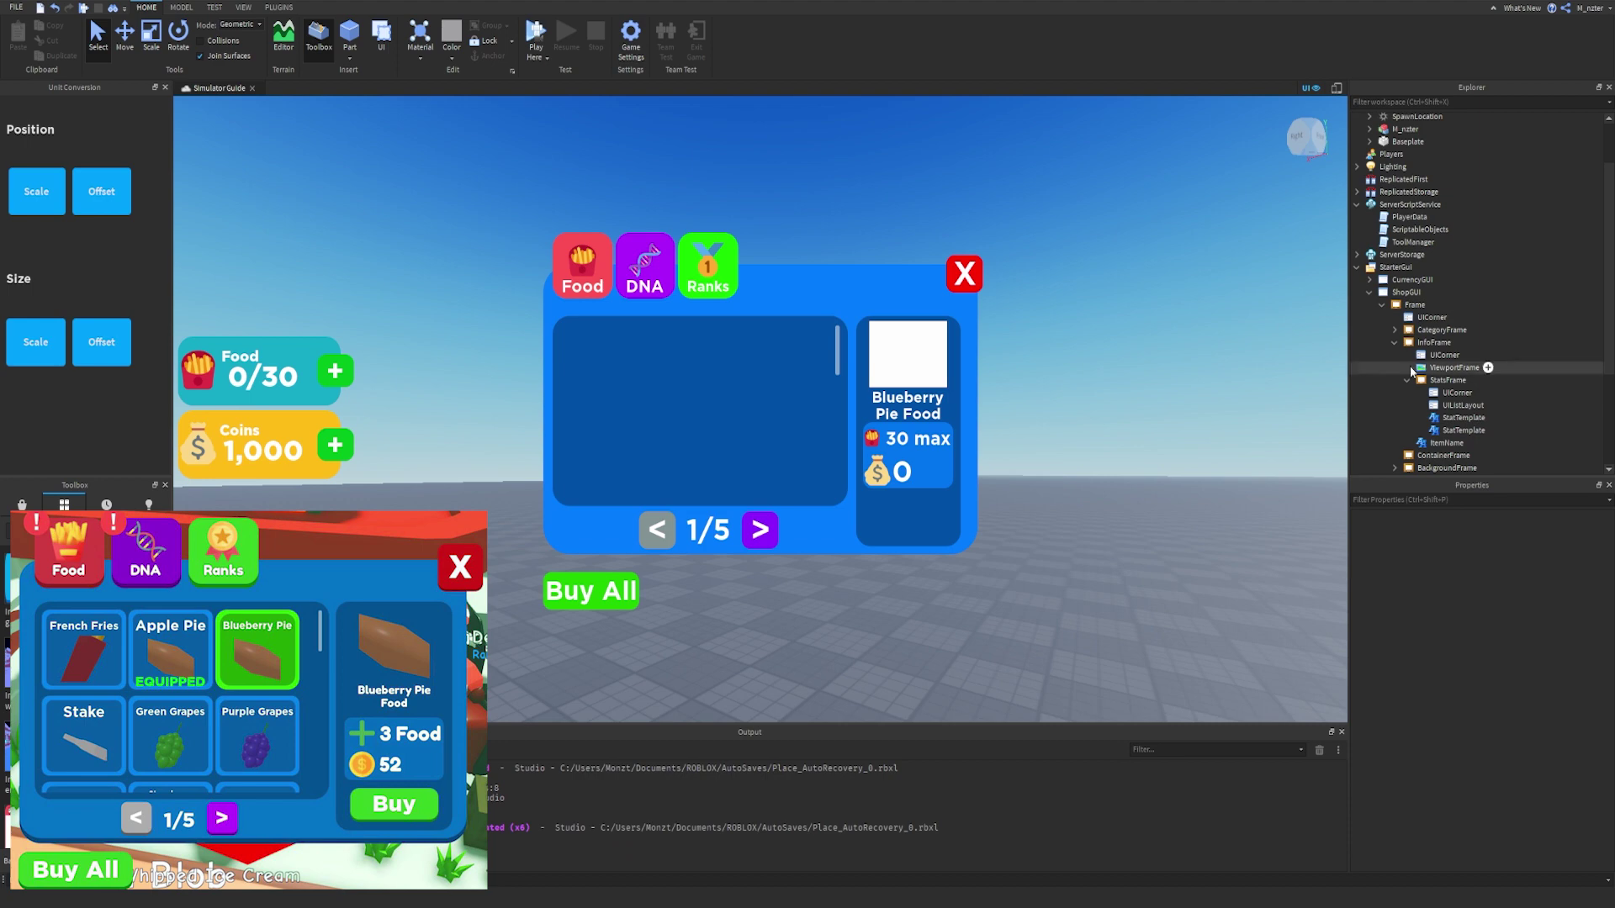
Delete the money bag StatTemplate copy from StatsFrame and collapse StatsFrame in the hierarchy.
left_click(1462, 430)
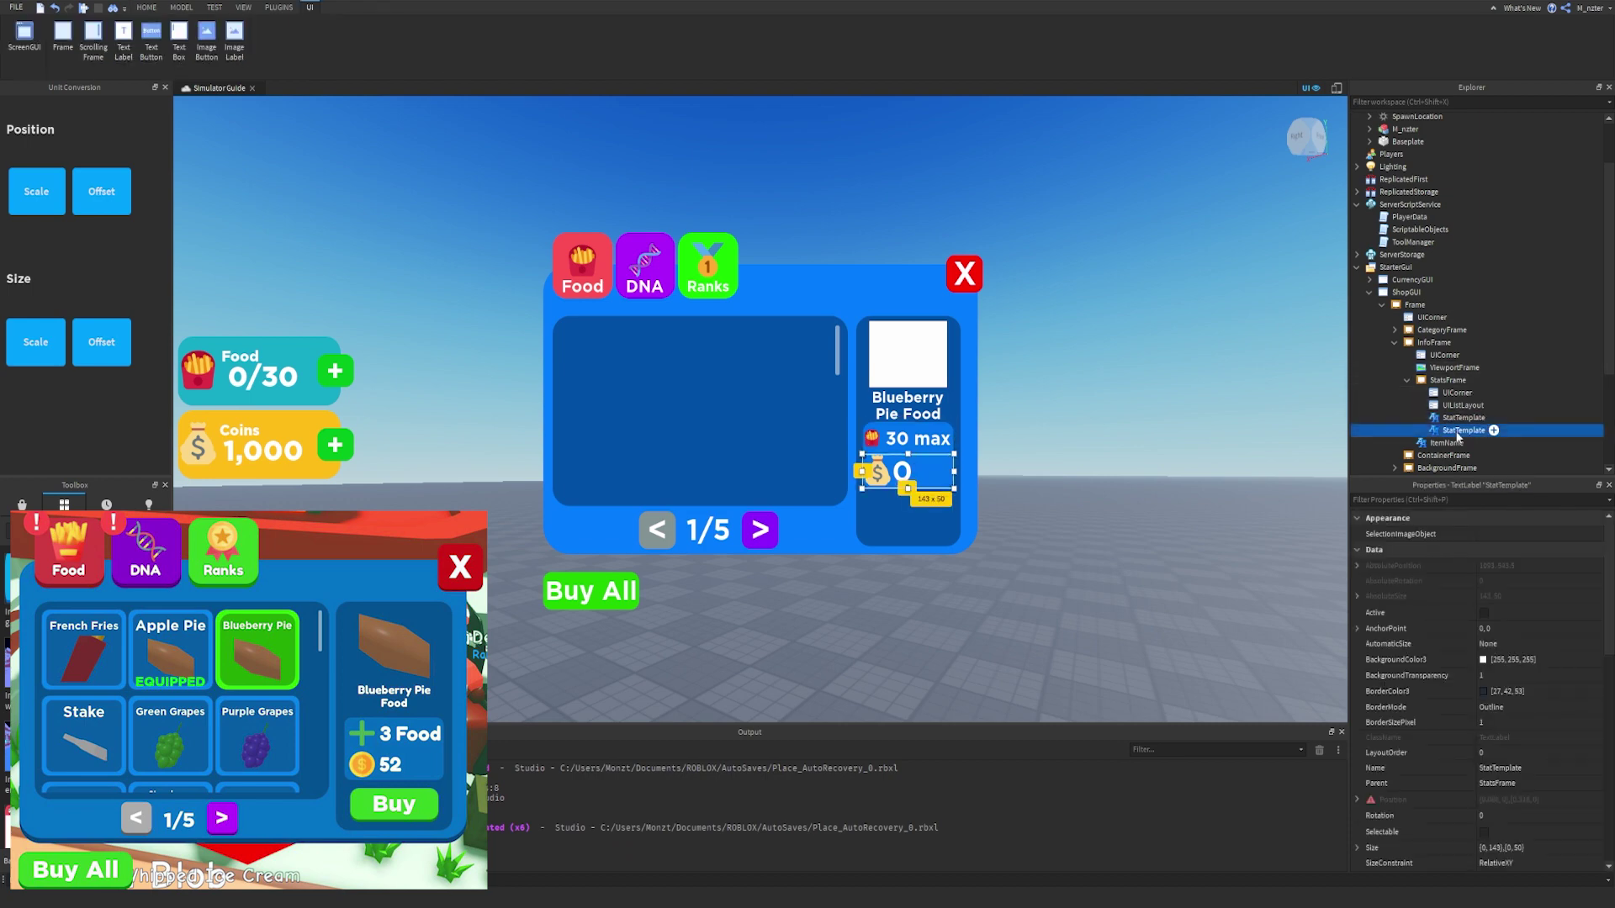
key("Delete")
left_click(1464, 417)
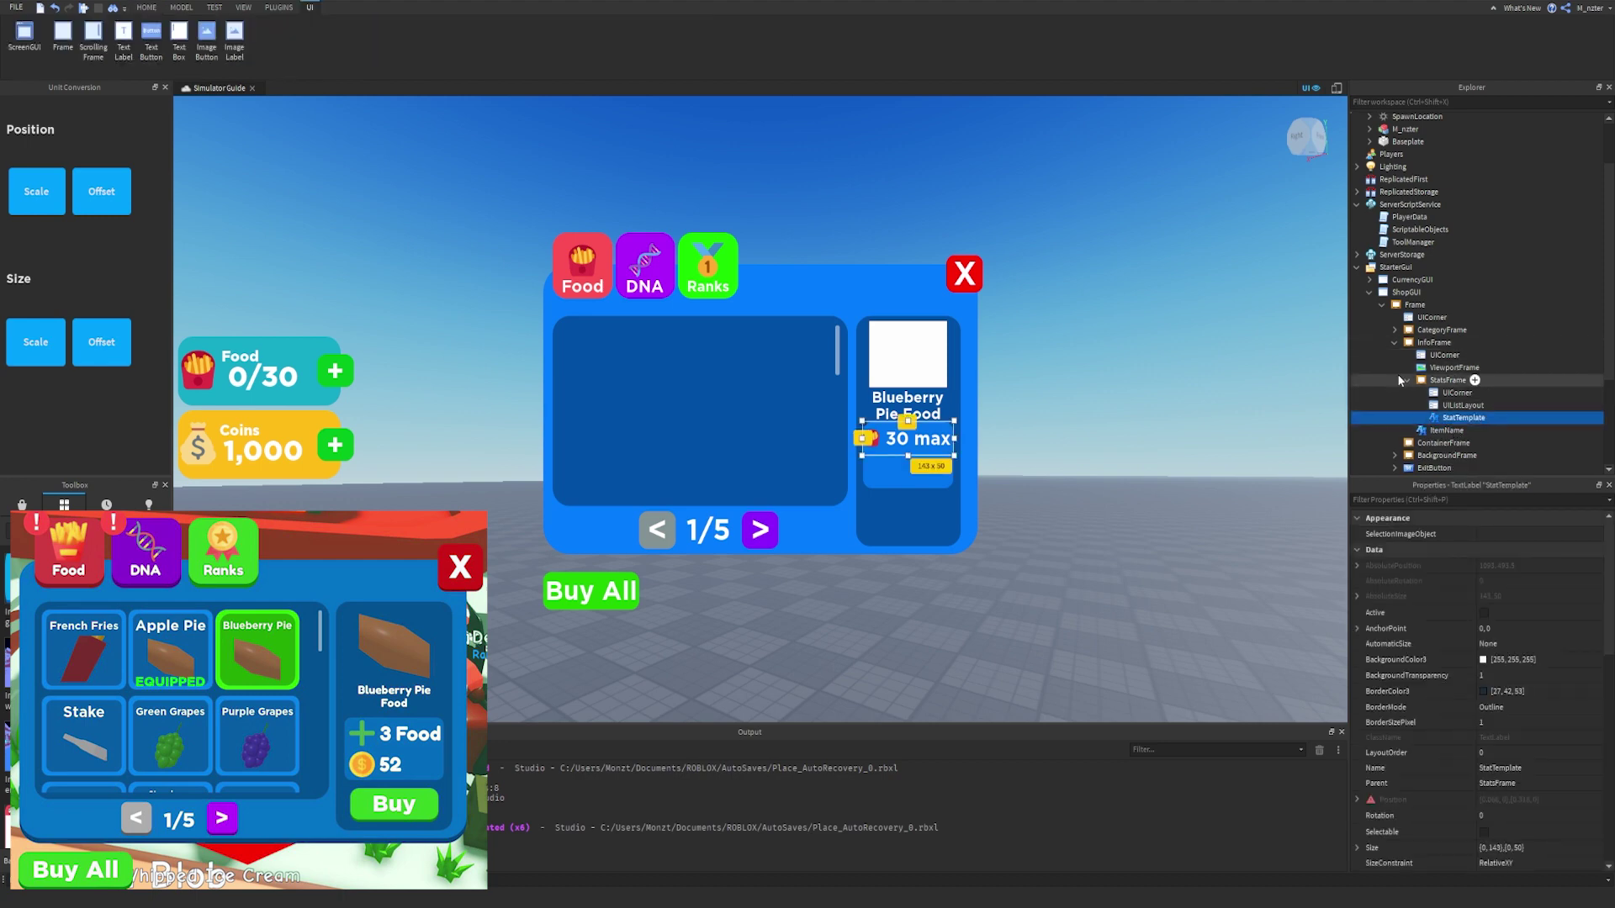
left_click(1408, 381)
left_click(1245, 363)
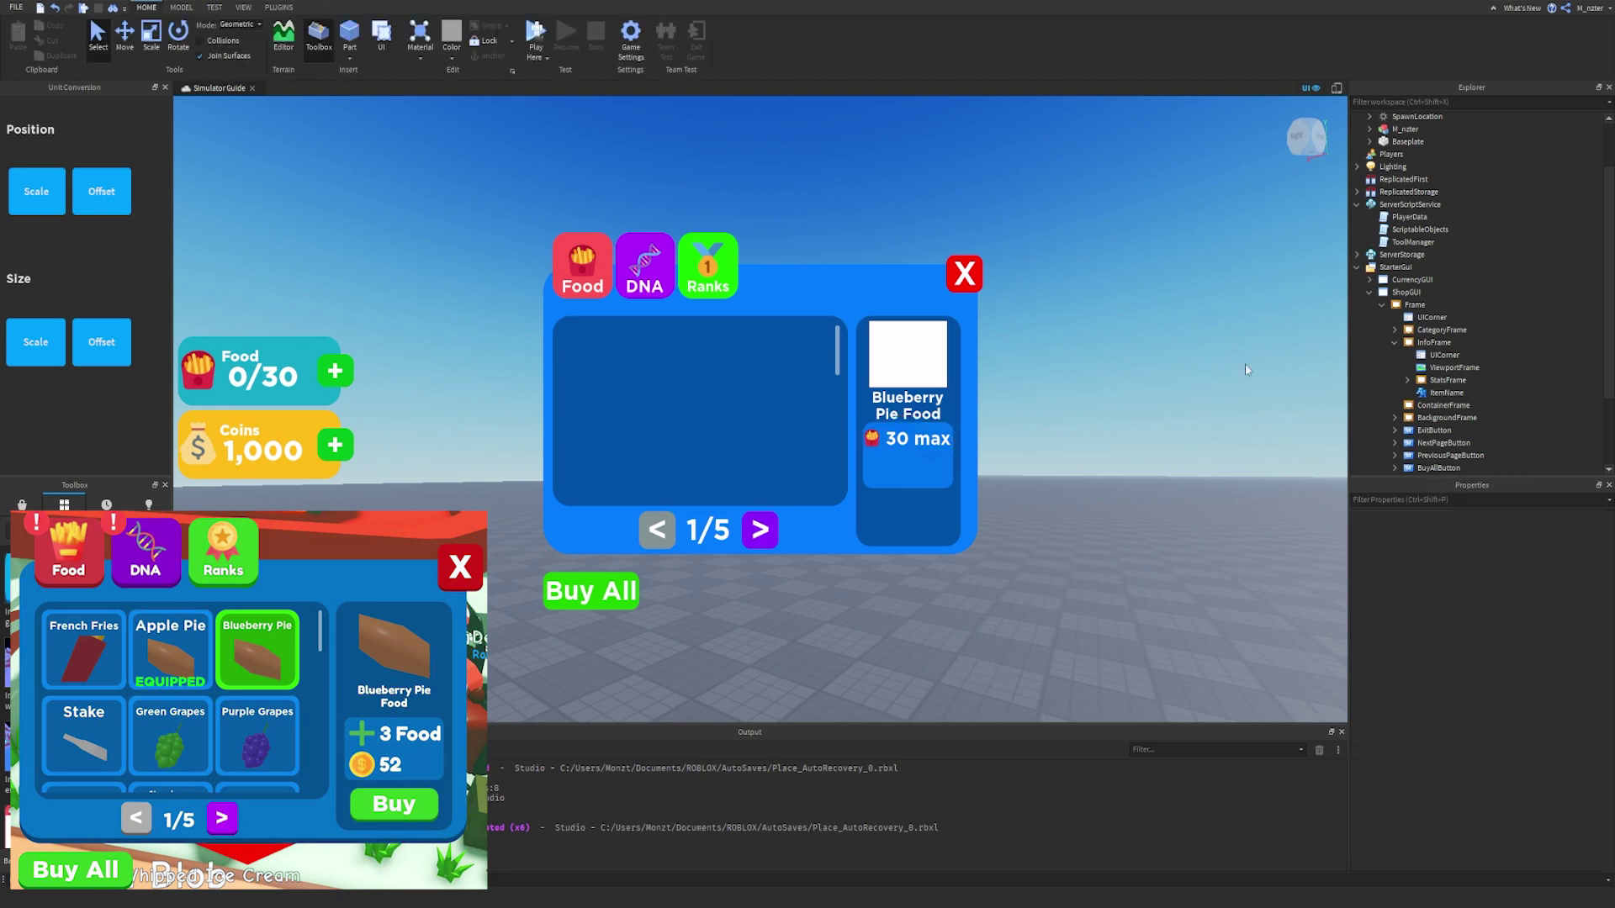
Duplicate ExitButton and move the copy into InfoFrame.
left_click(1445, 393)
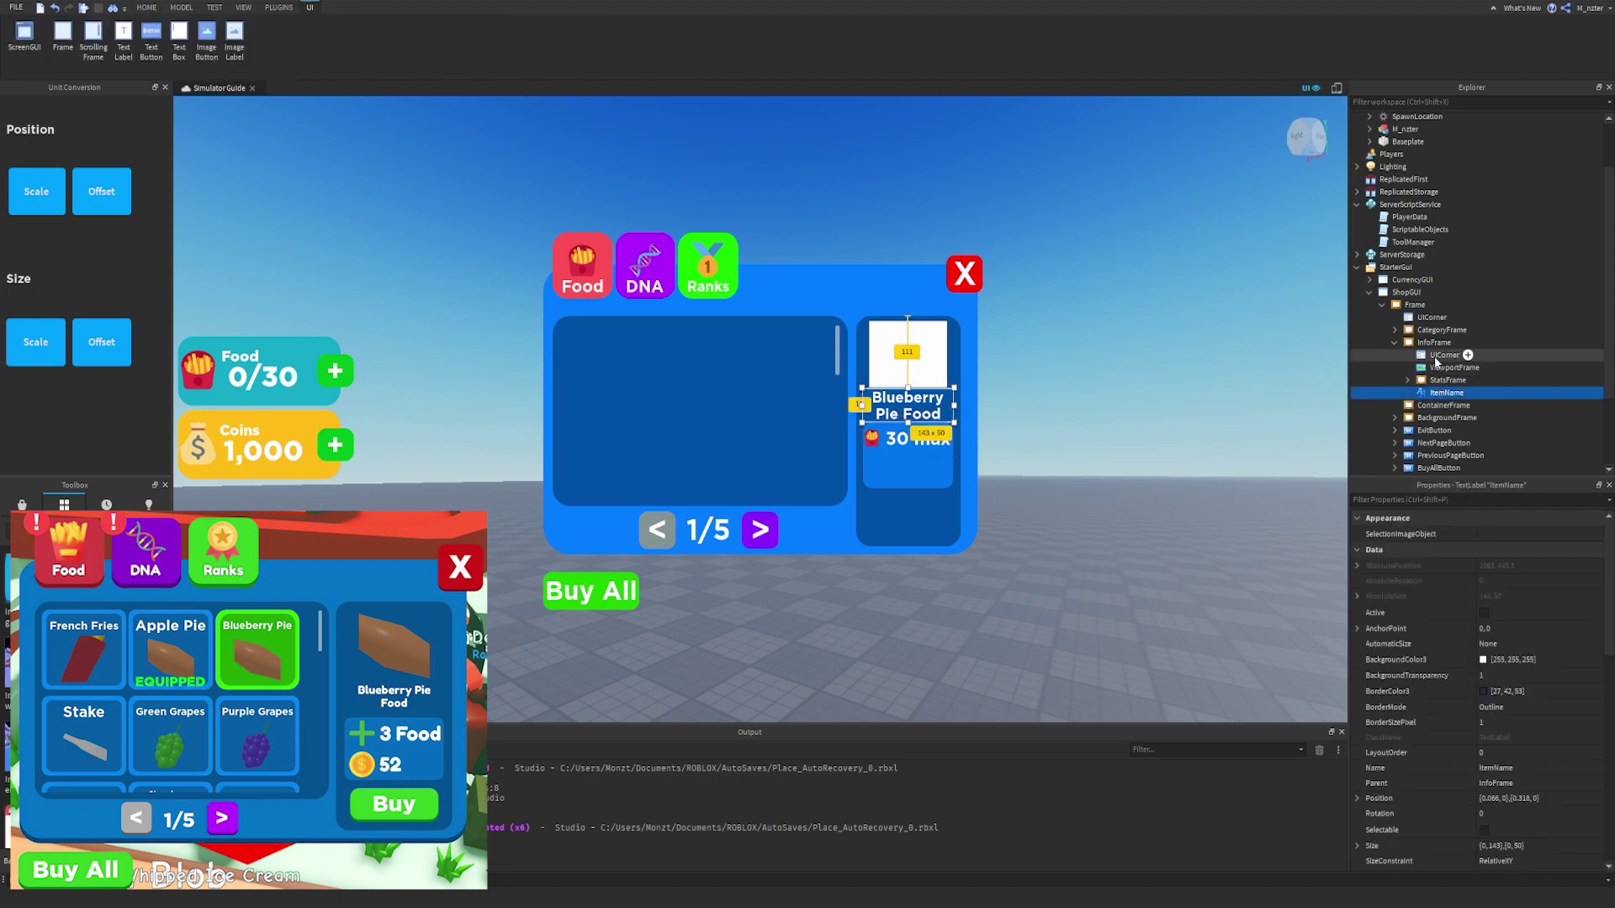
left_click(1445, 431)
key("ctrl+d")
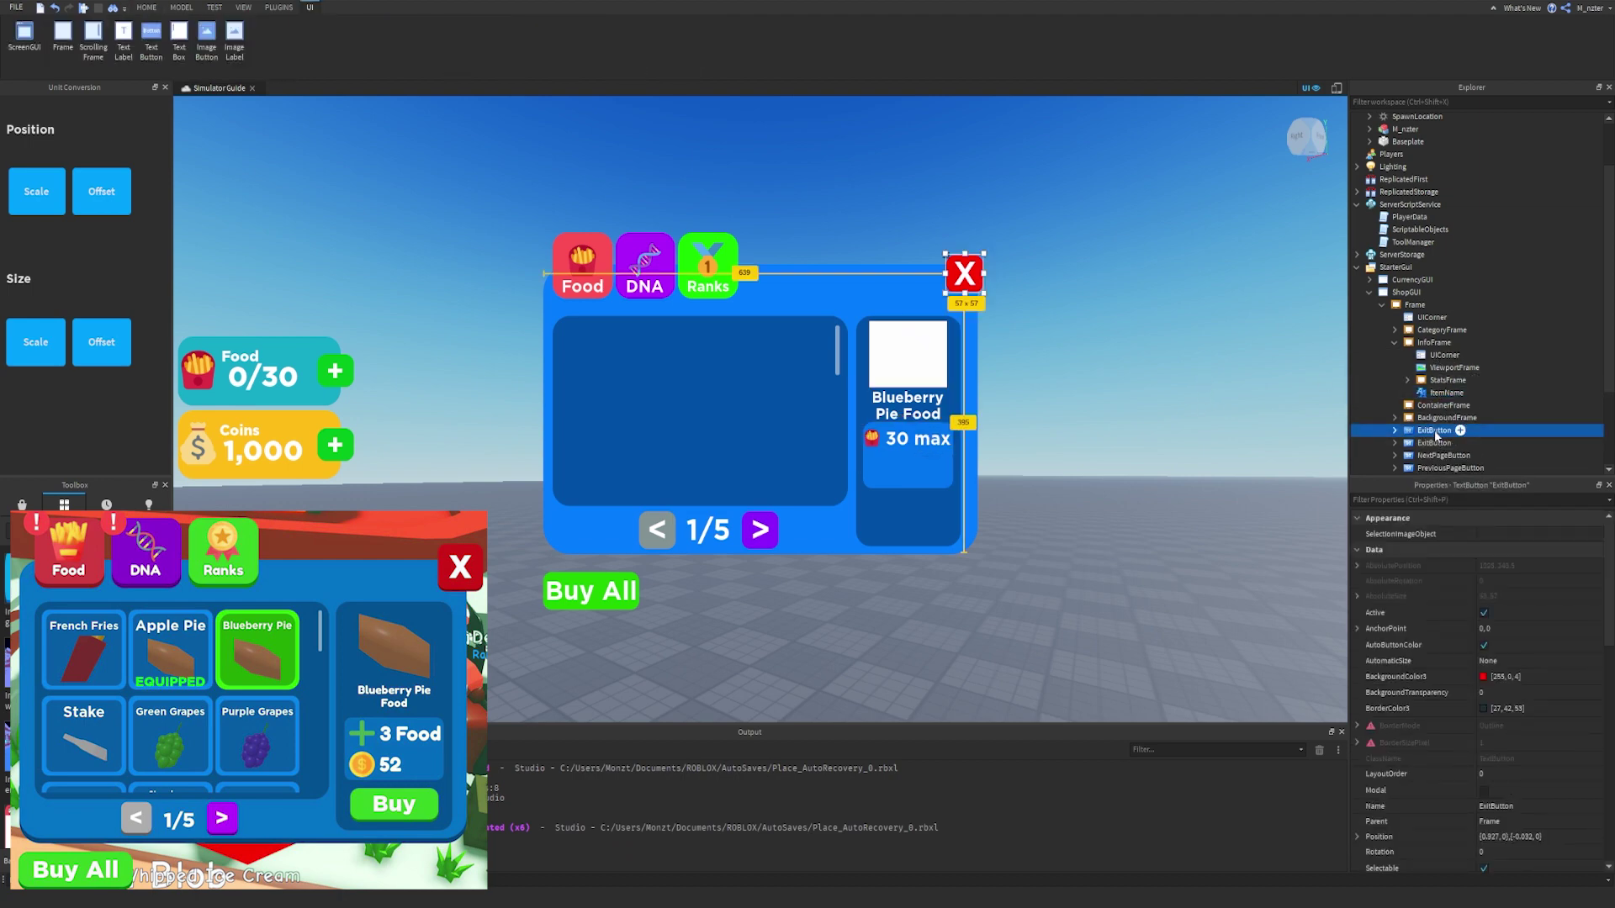
left_click_drag(1440, 432, 1462, 361)
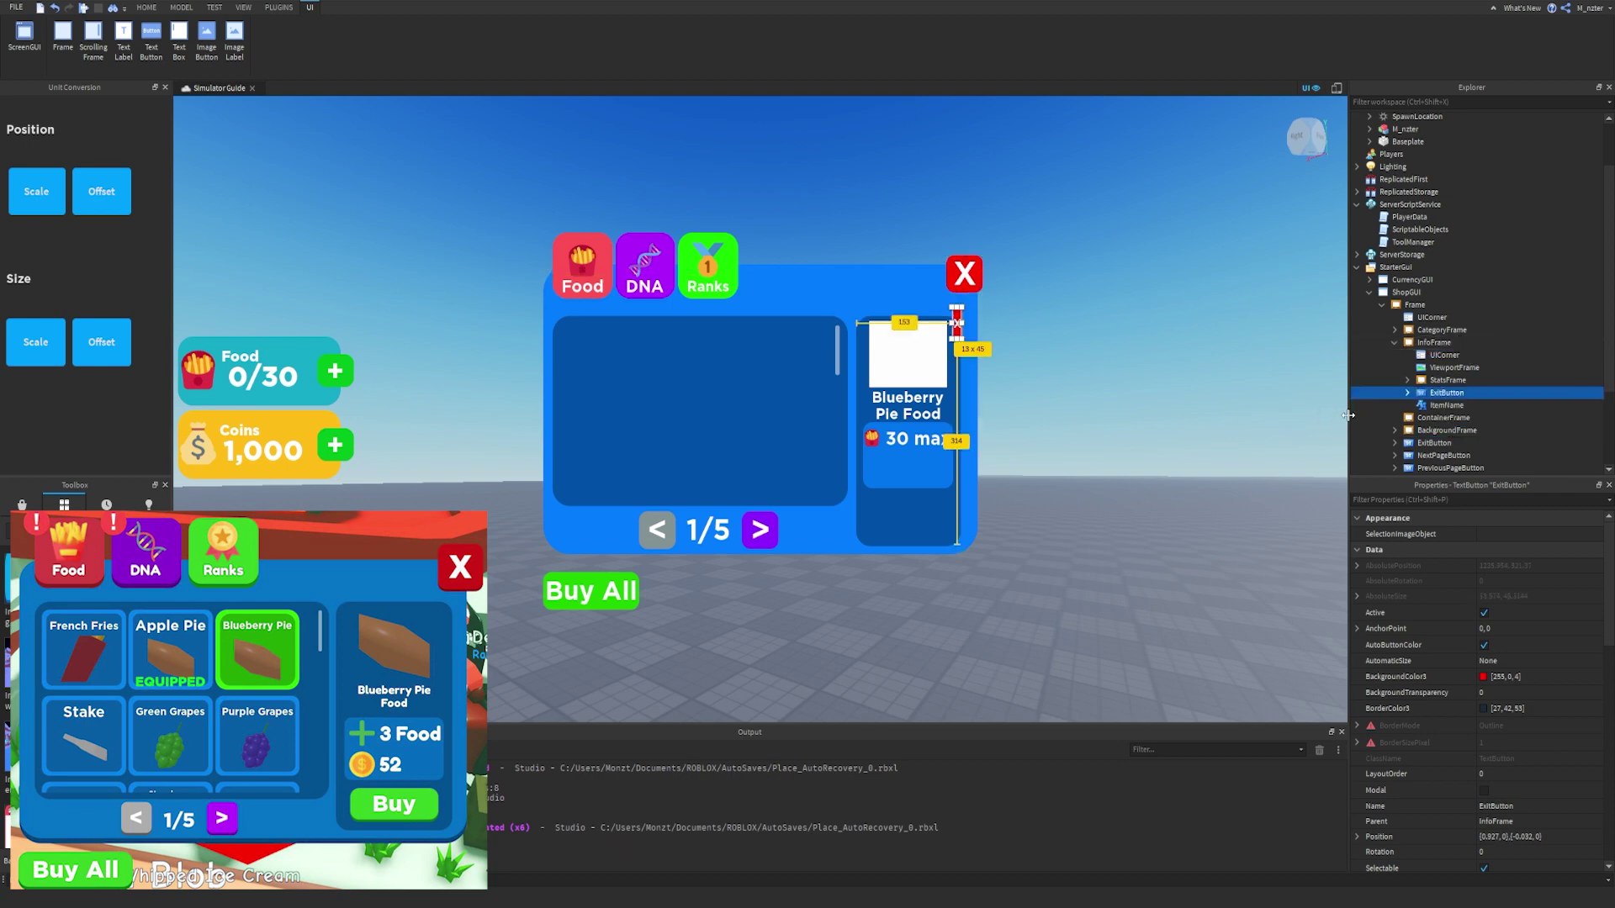
left_click(1447, 404)
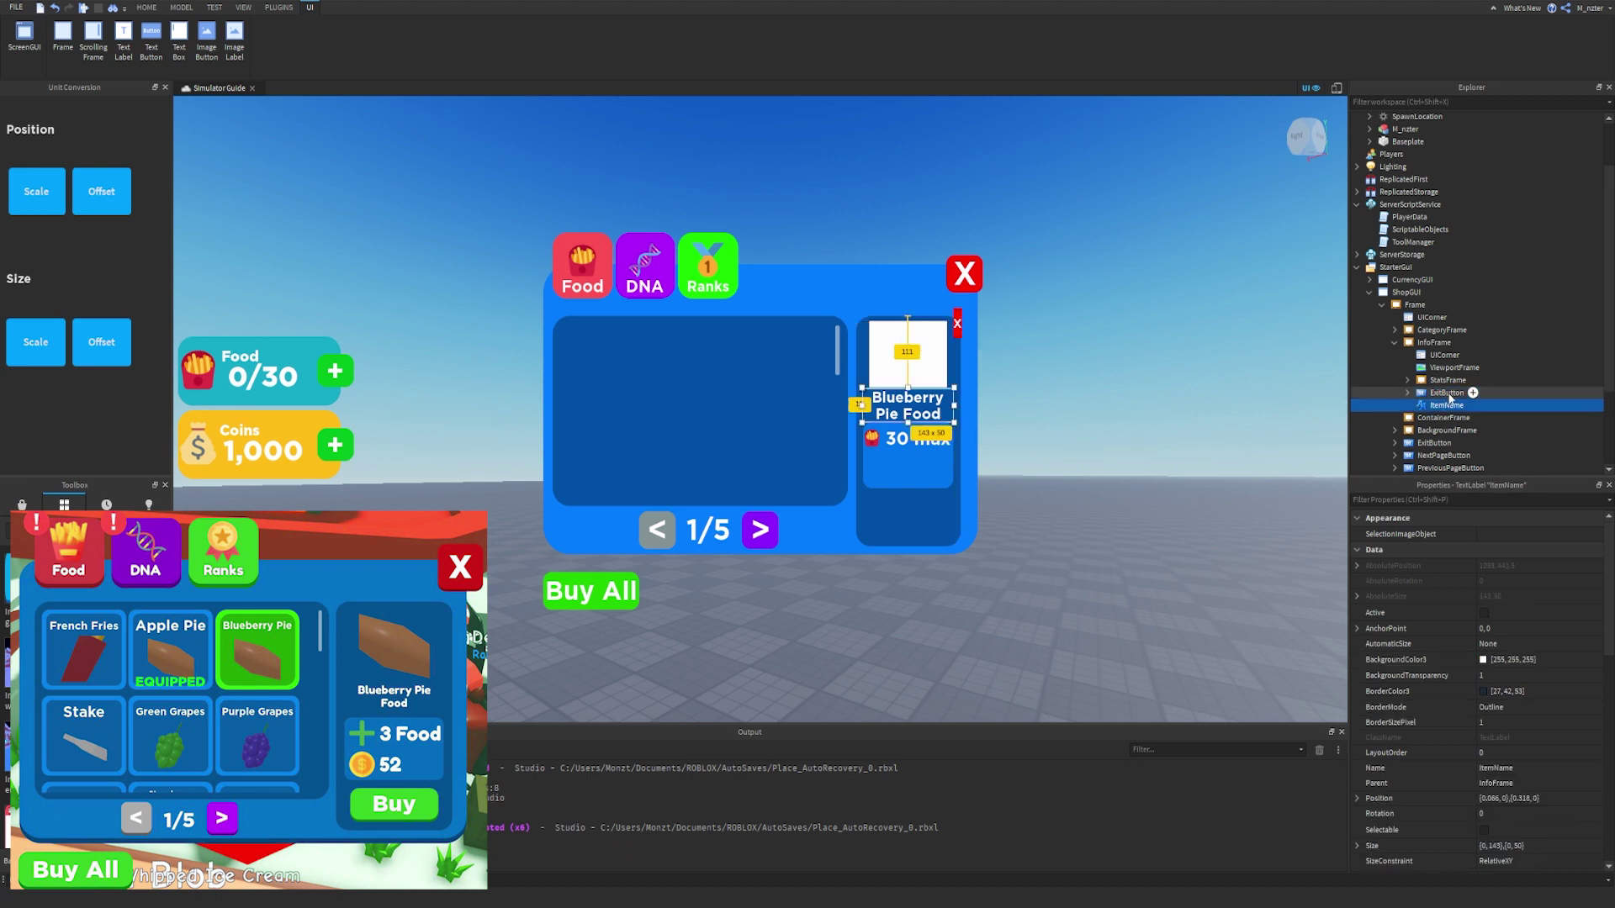
Rename the ExitButton copy in InfoFrame to BuyButton, and widen it to about 142 x 45 at the bottom of the info panel.
left_click(1448, 392)
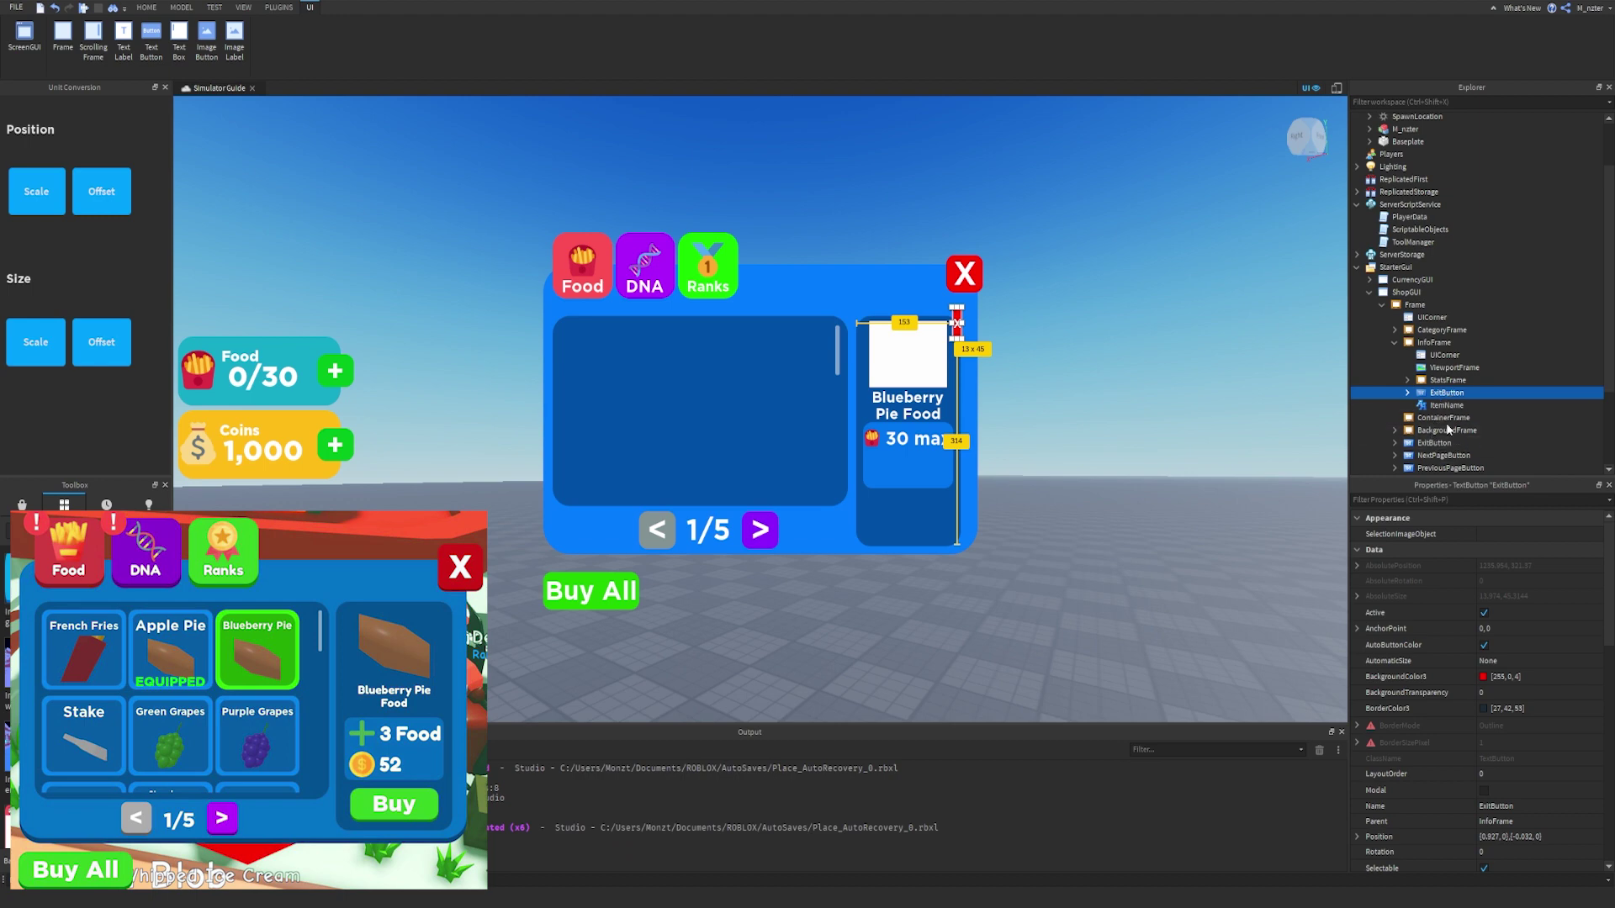
double_click(1445, 394)
type("BuyEtton")
key("Return")
left_click_drag(956, 323, 861, 522)
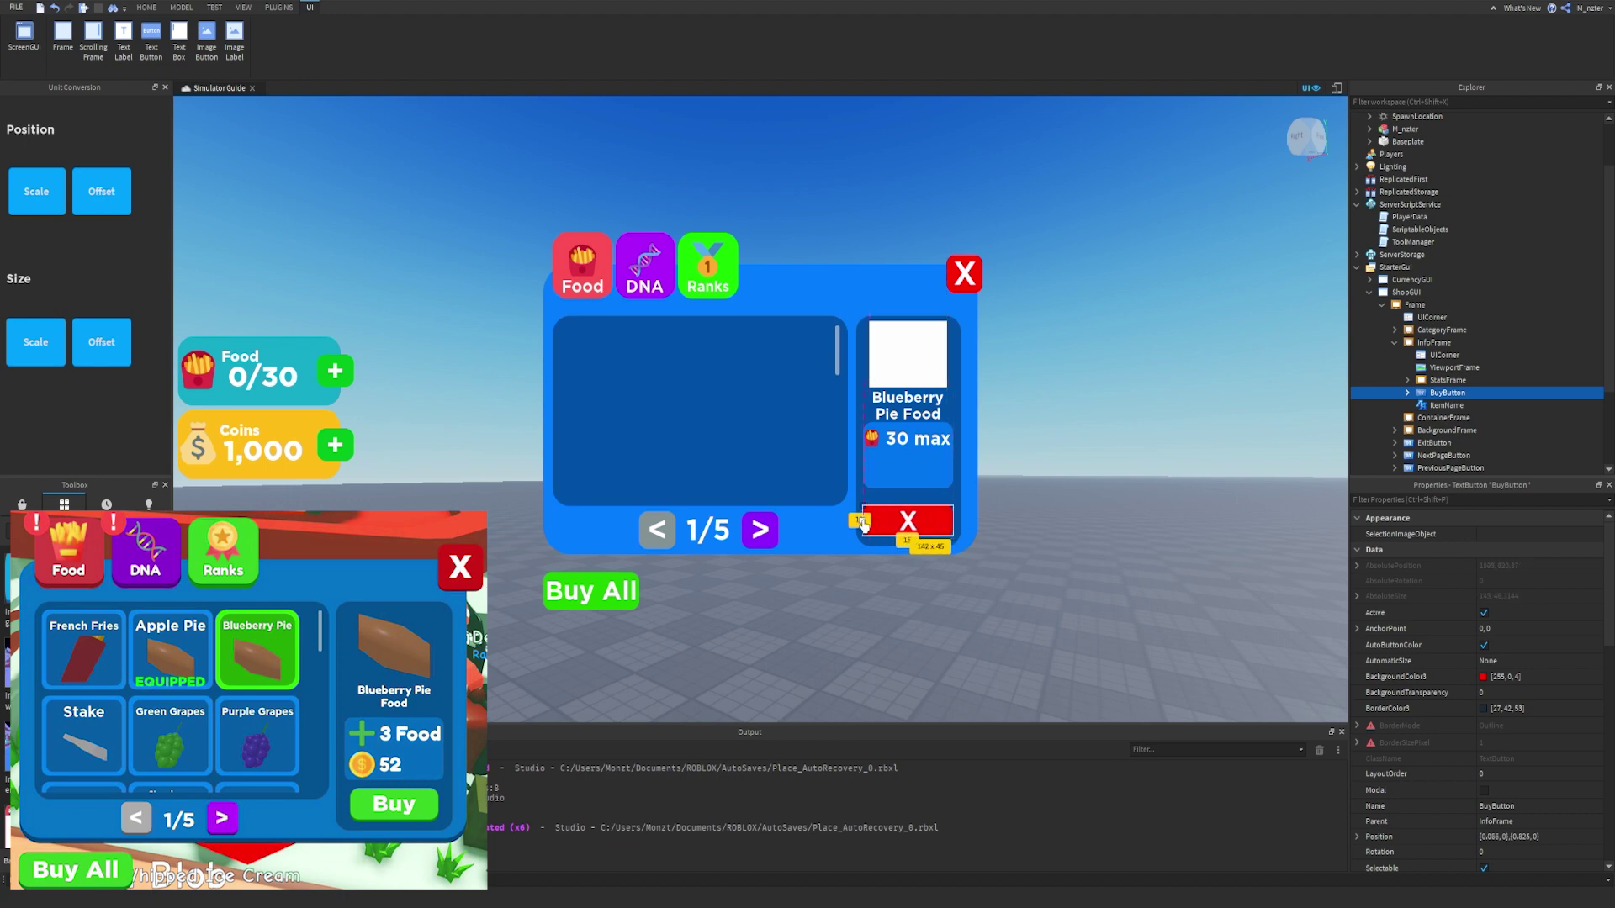
Shift StatsFrame and ItemName slightly down toward BuyButton, and stretch the ViewportFrame down to meet the item name.
left_click(922, 360)
left_click(908, 414)
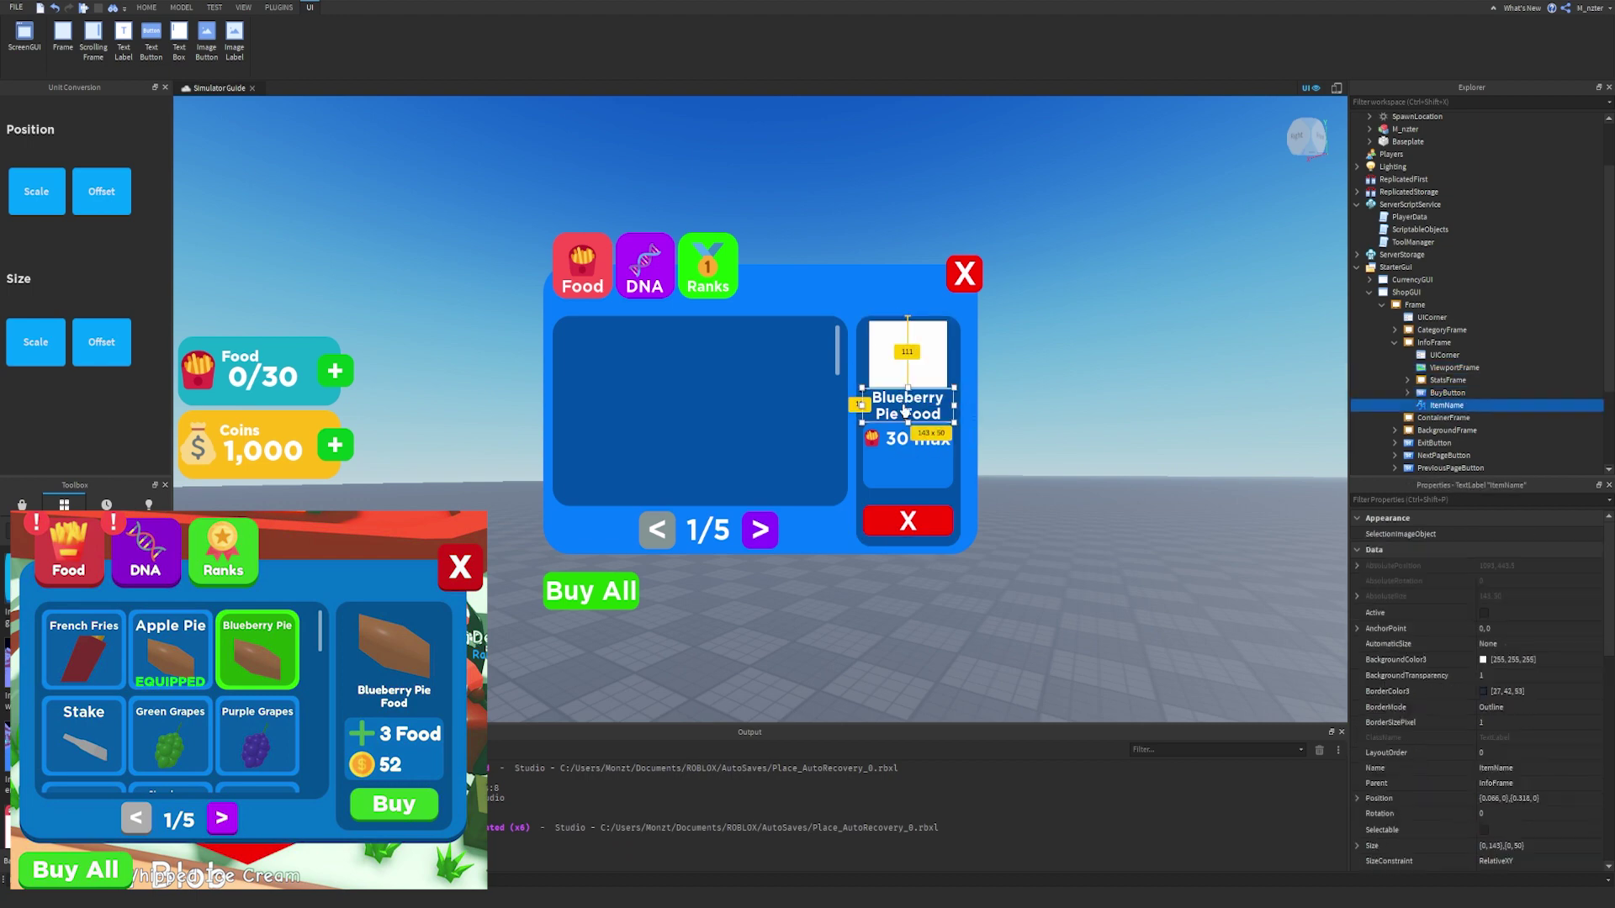
left_click(902, 459)
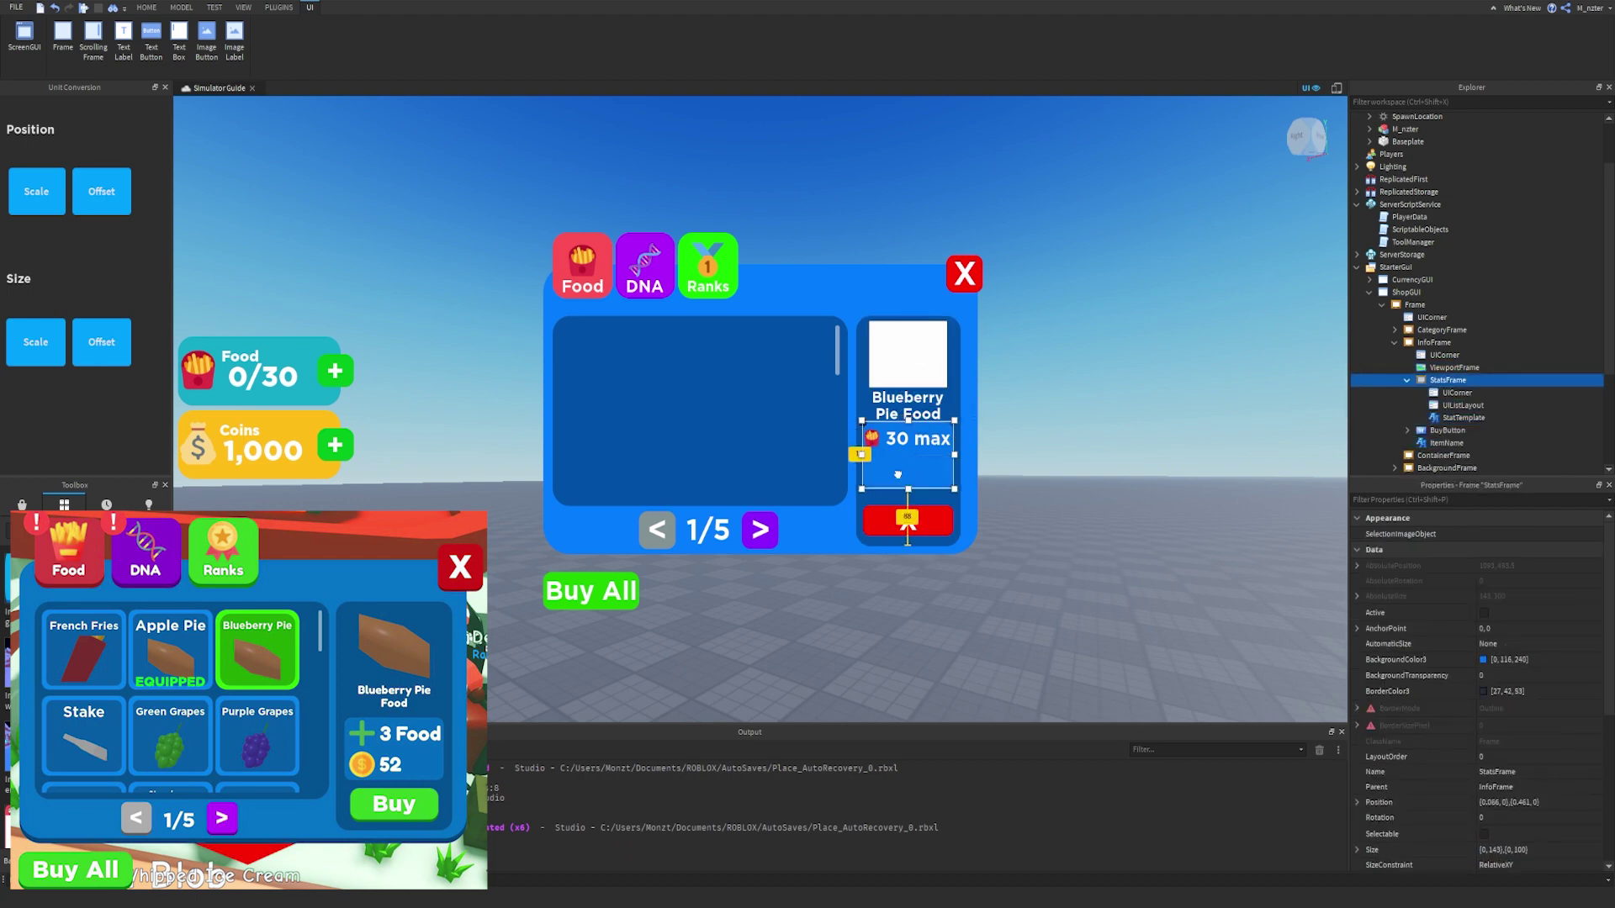
left_click_drag(898, 475, 897, 495)
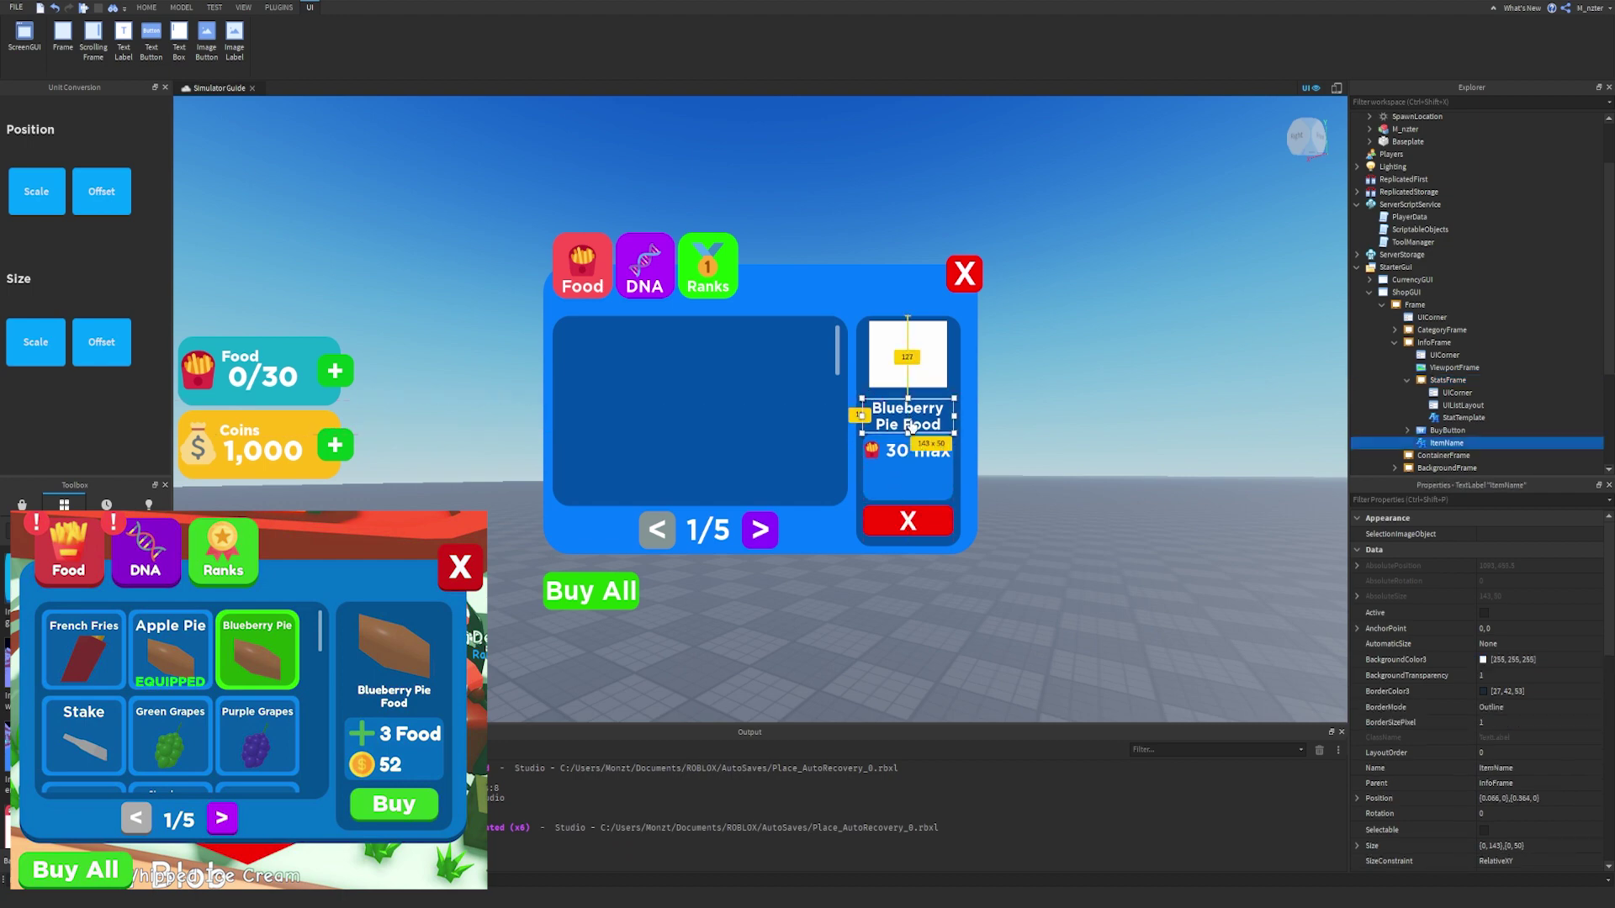
left_click(905, 367)
left_click_drag(908, 388, 907, 400)
left_click(1075, 361)
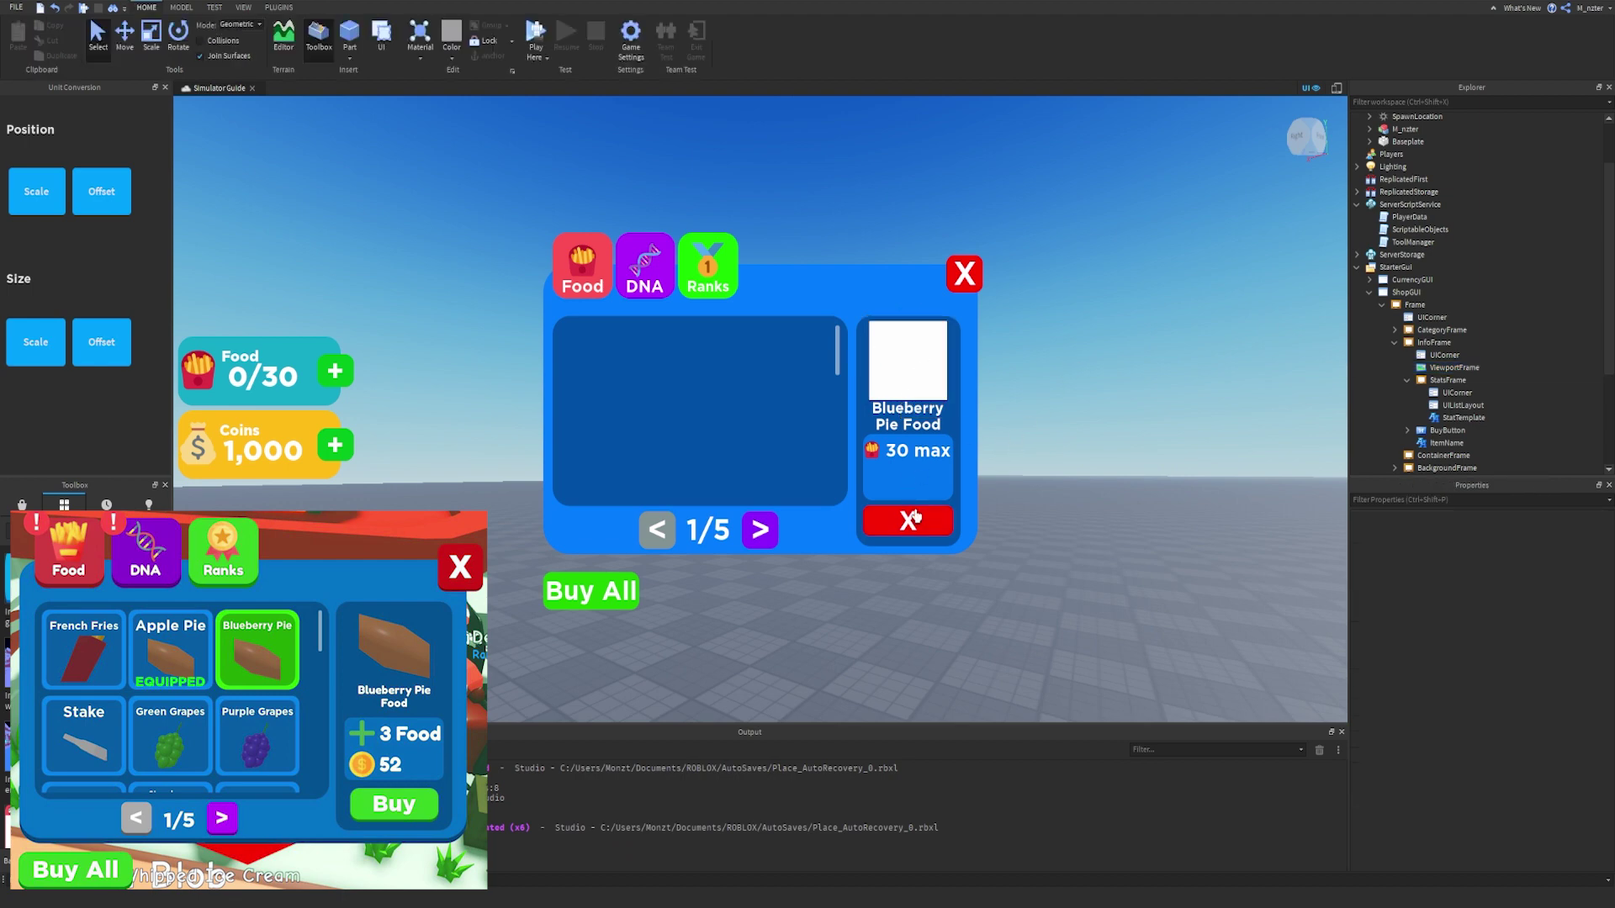
Set BuyButton's background color to green (0, 202, 40).
left_click(1447, 430)
left_click(1446, 500)
type("bac")
left_click(1489, 535)
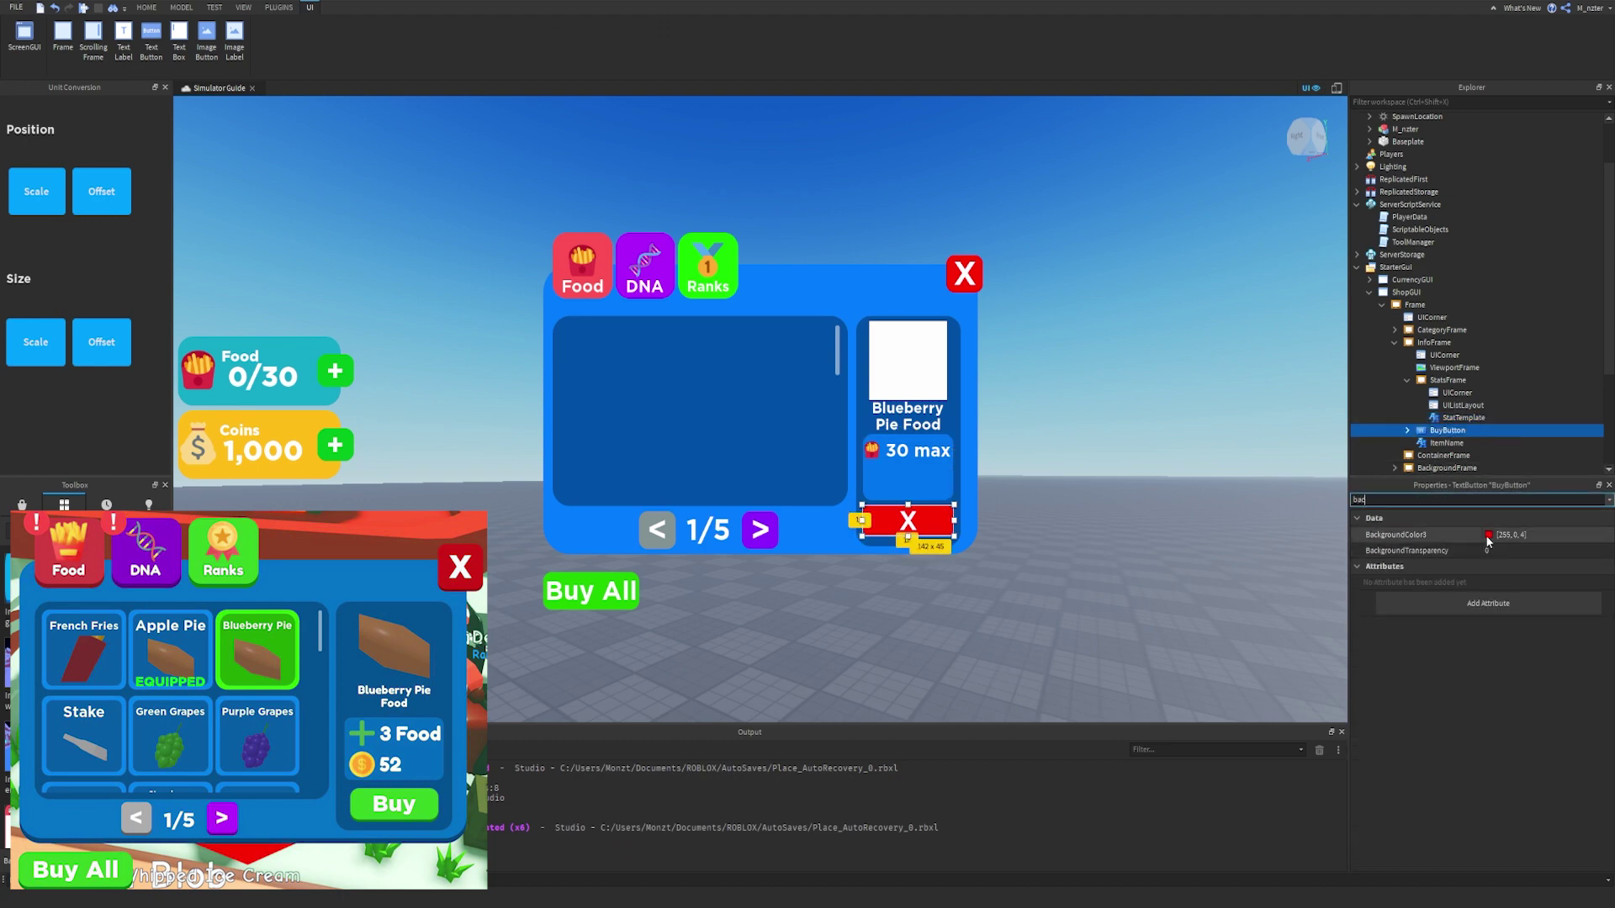
left_click_drag(887, 383, 886, 311)
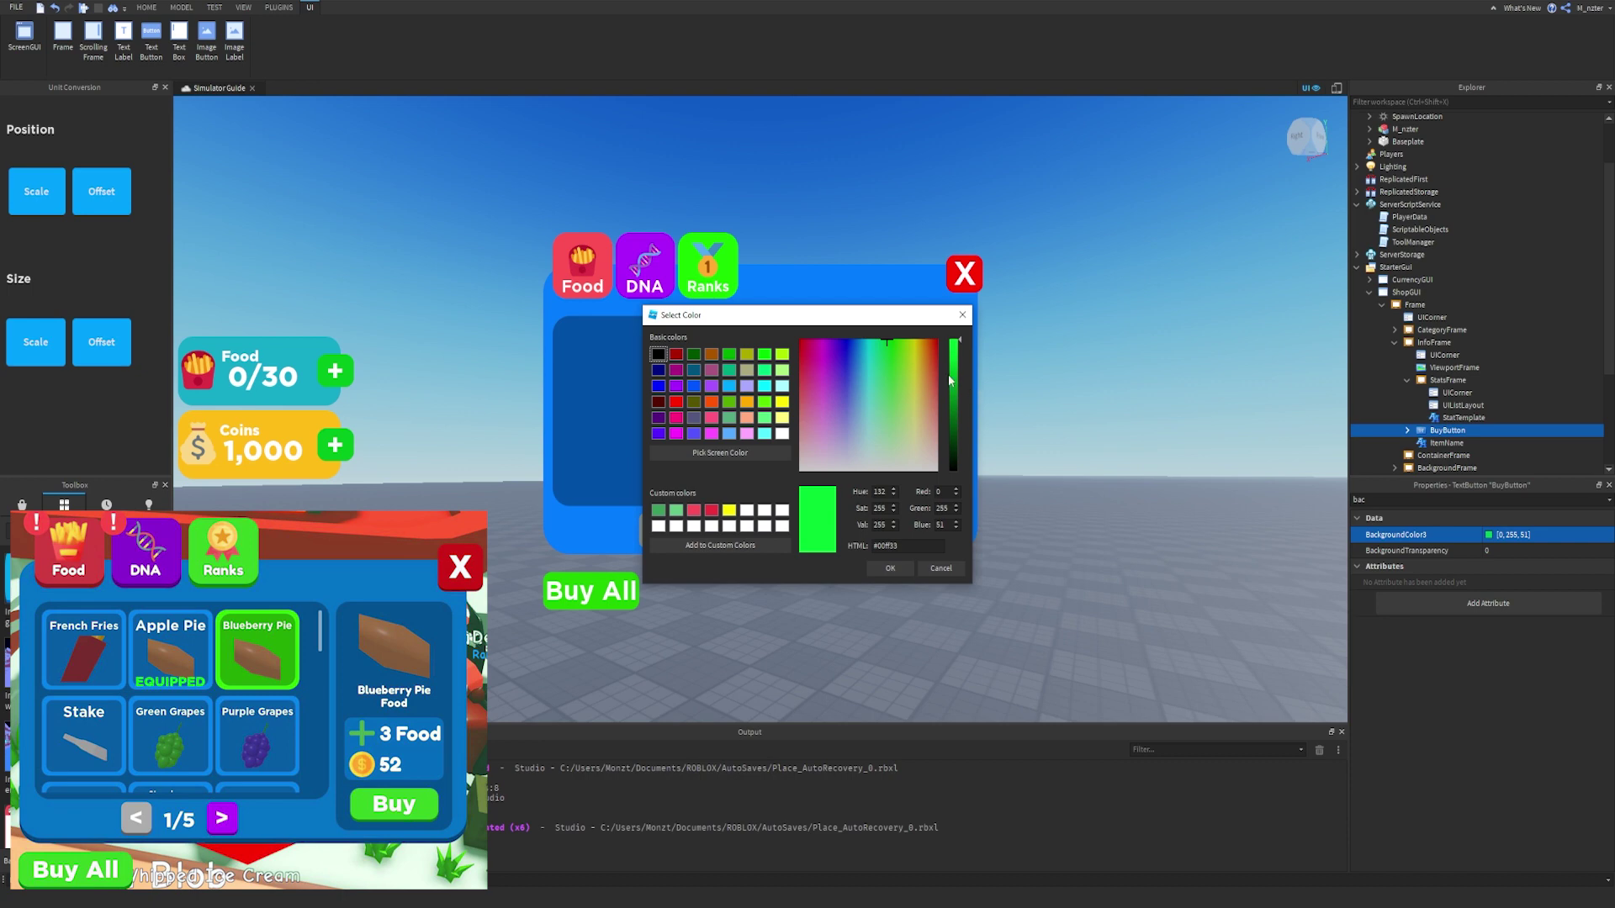
left_click_drag(949, 381, 955, 368)
left_click(891, 570)
Change BuyButton's text to "Buy".
double_click(1472, 498)
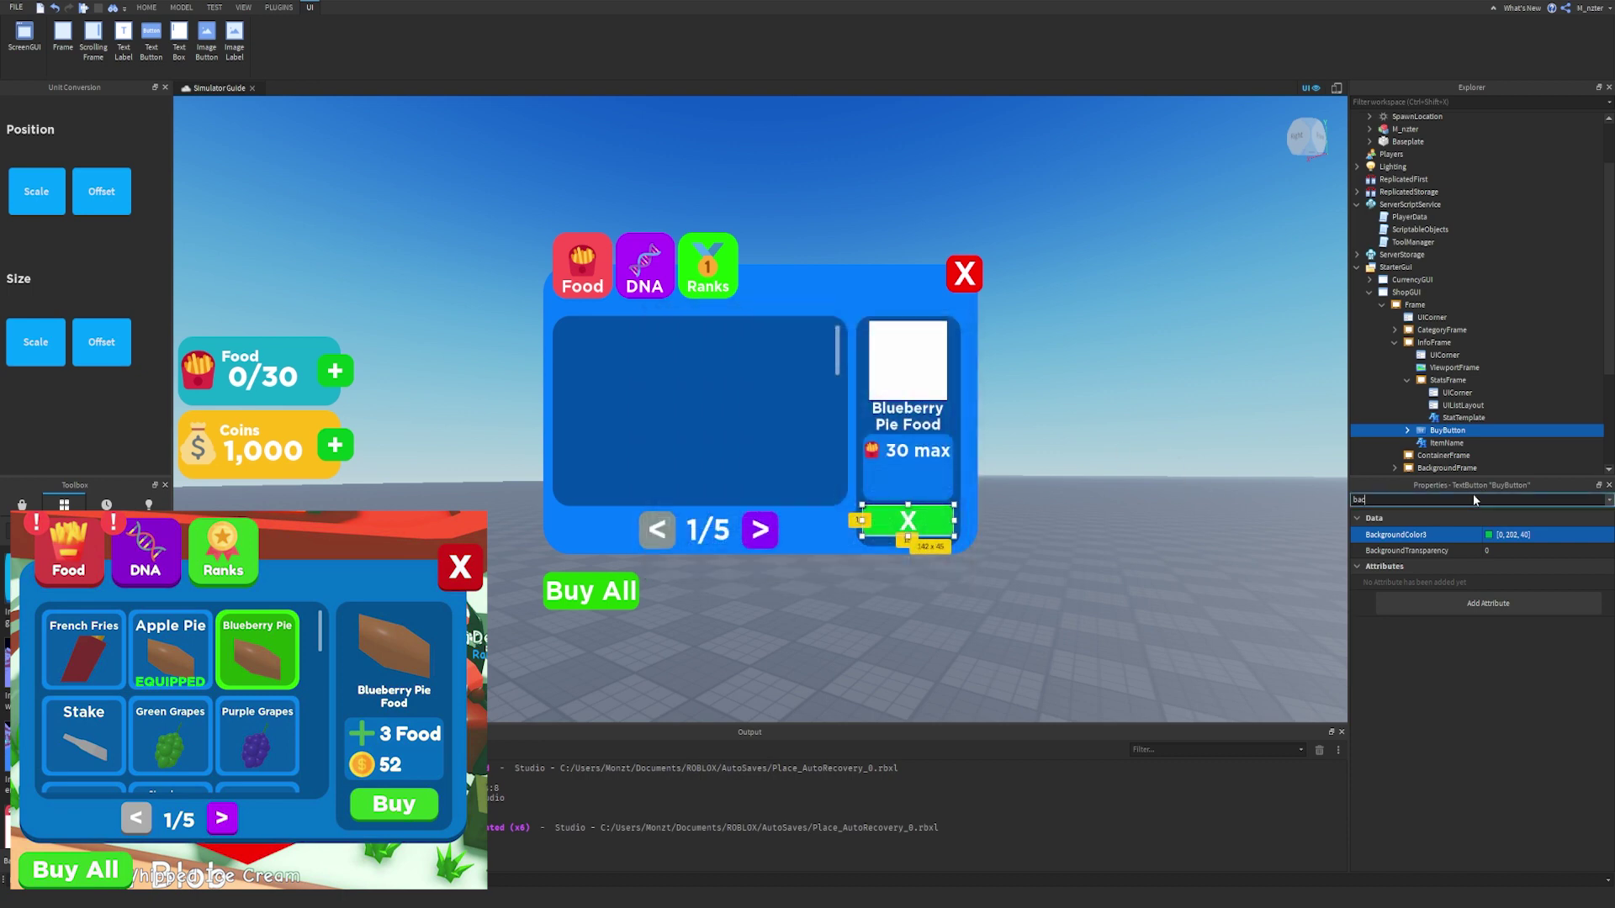
type("text")
left_click(1511, 567)
type("Buy")
key("Return")
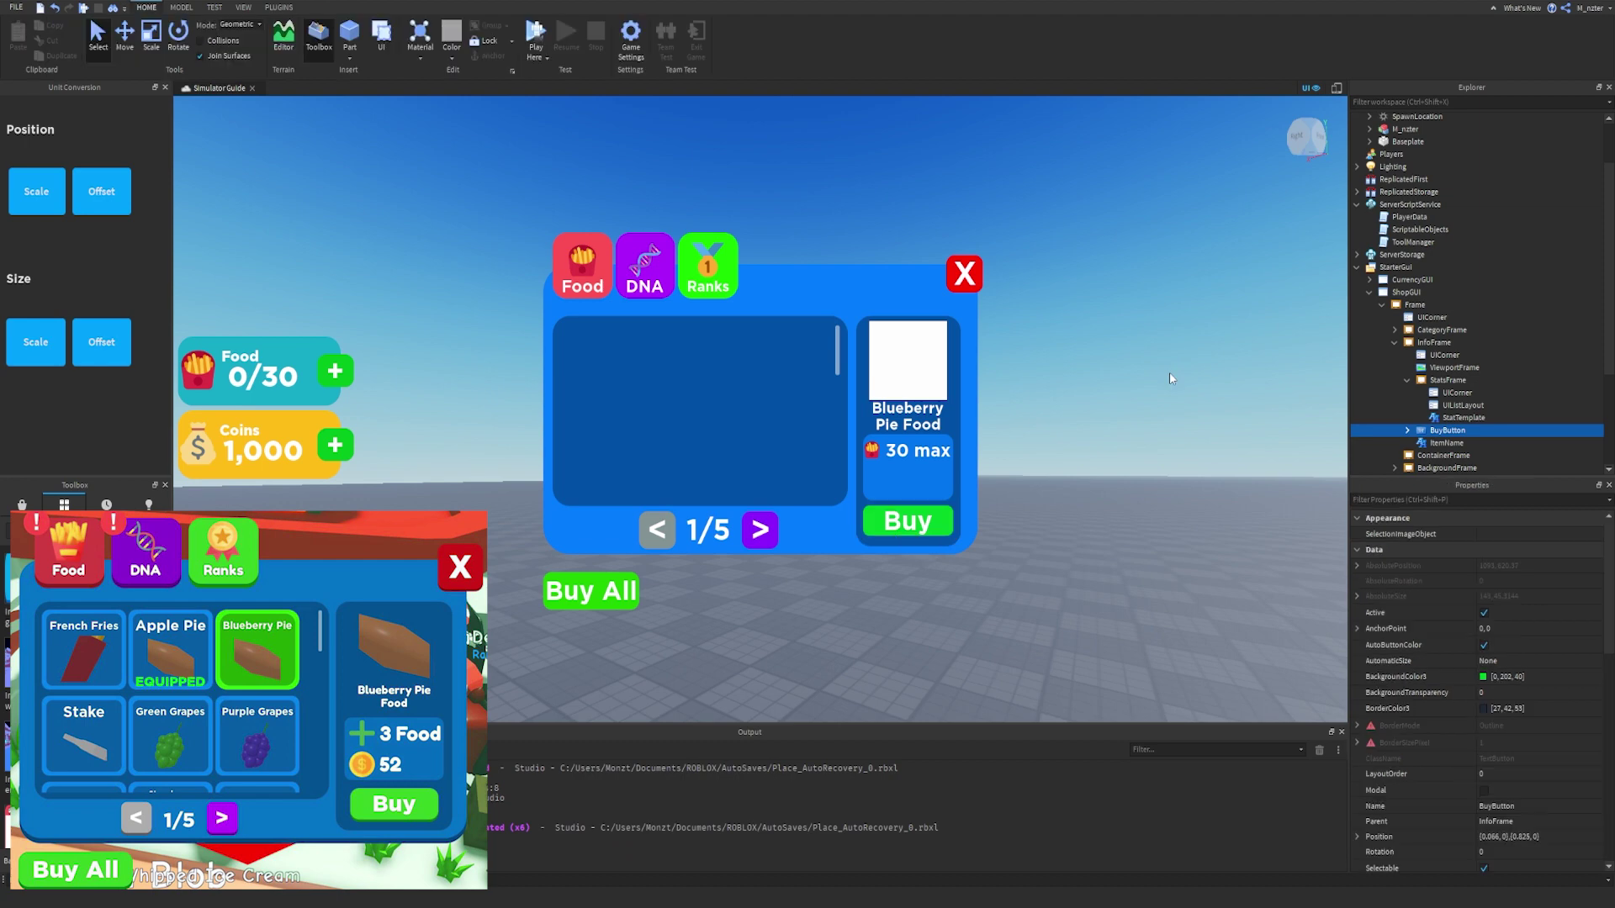
left_click(1169, 373)
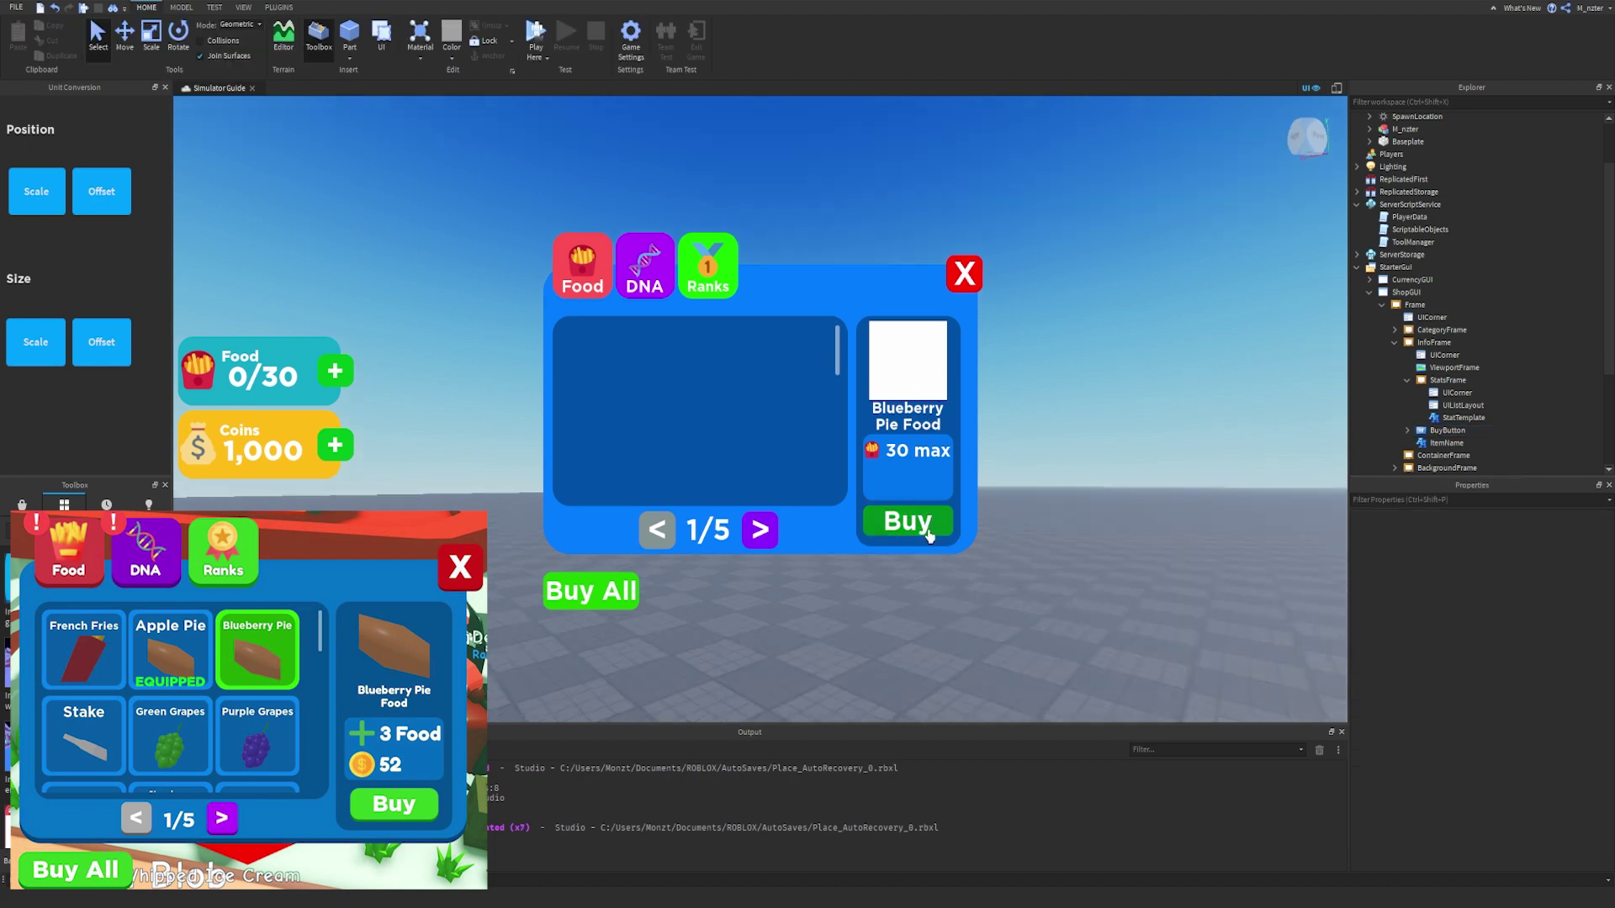
right_click_drag(1230, 367, 1230, 367)
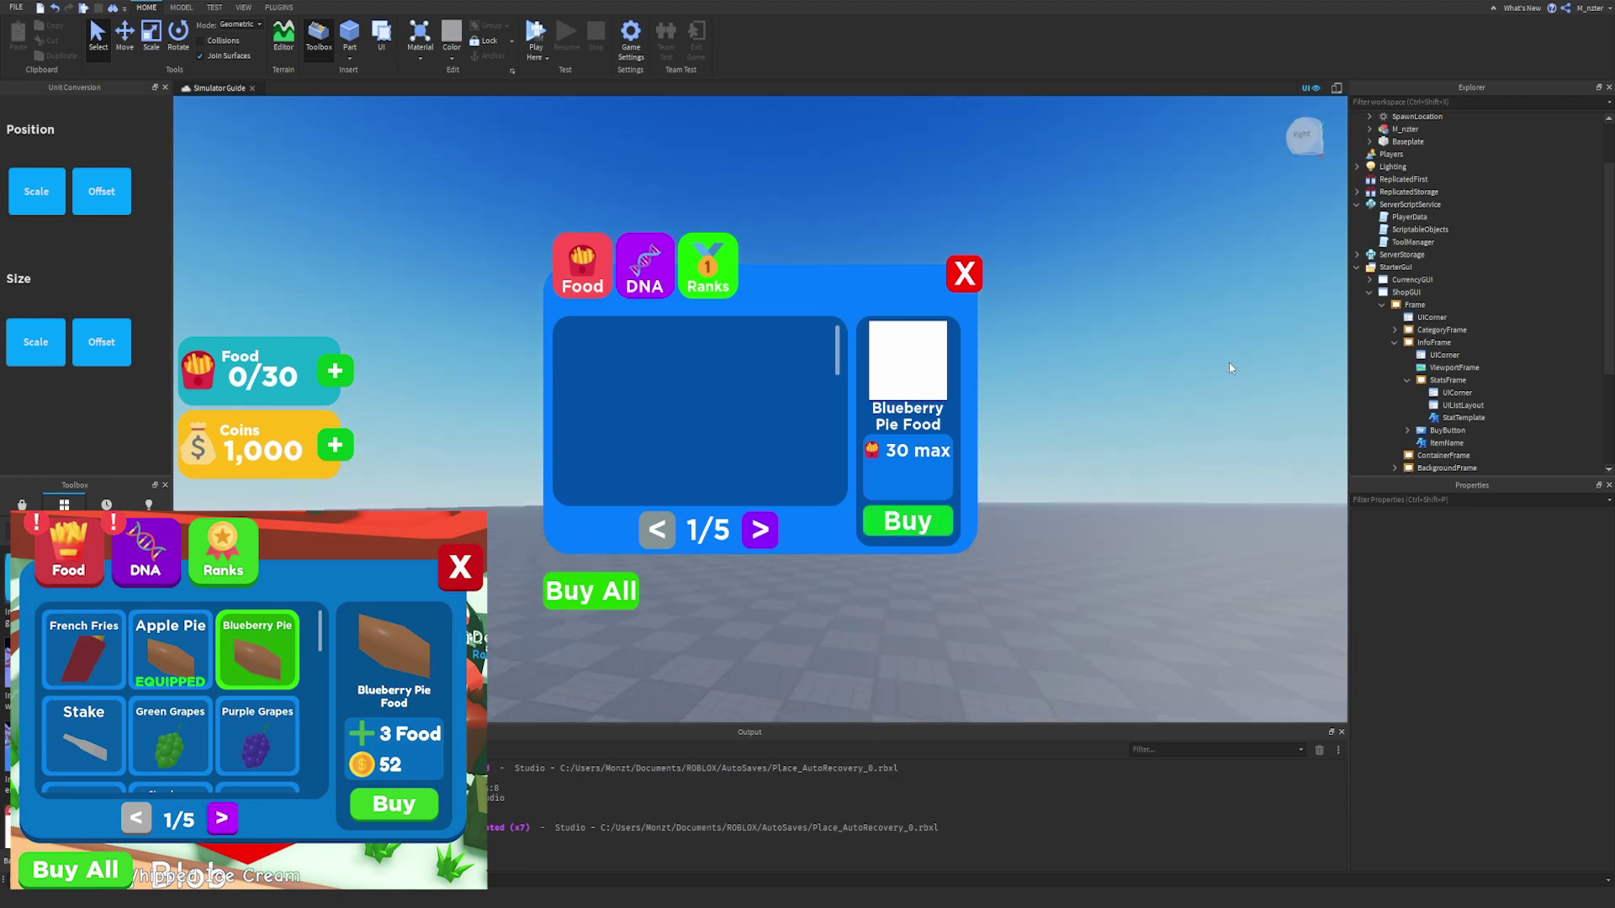
Set the ViewportFrame's background transparency to 1.
left_click(1455, 367)
left_click(1472, 500)
type("bac")
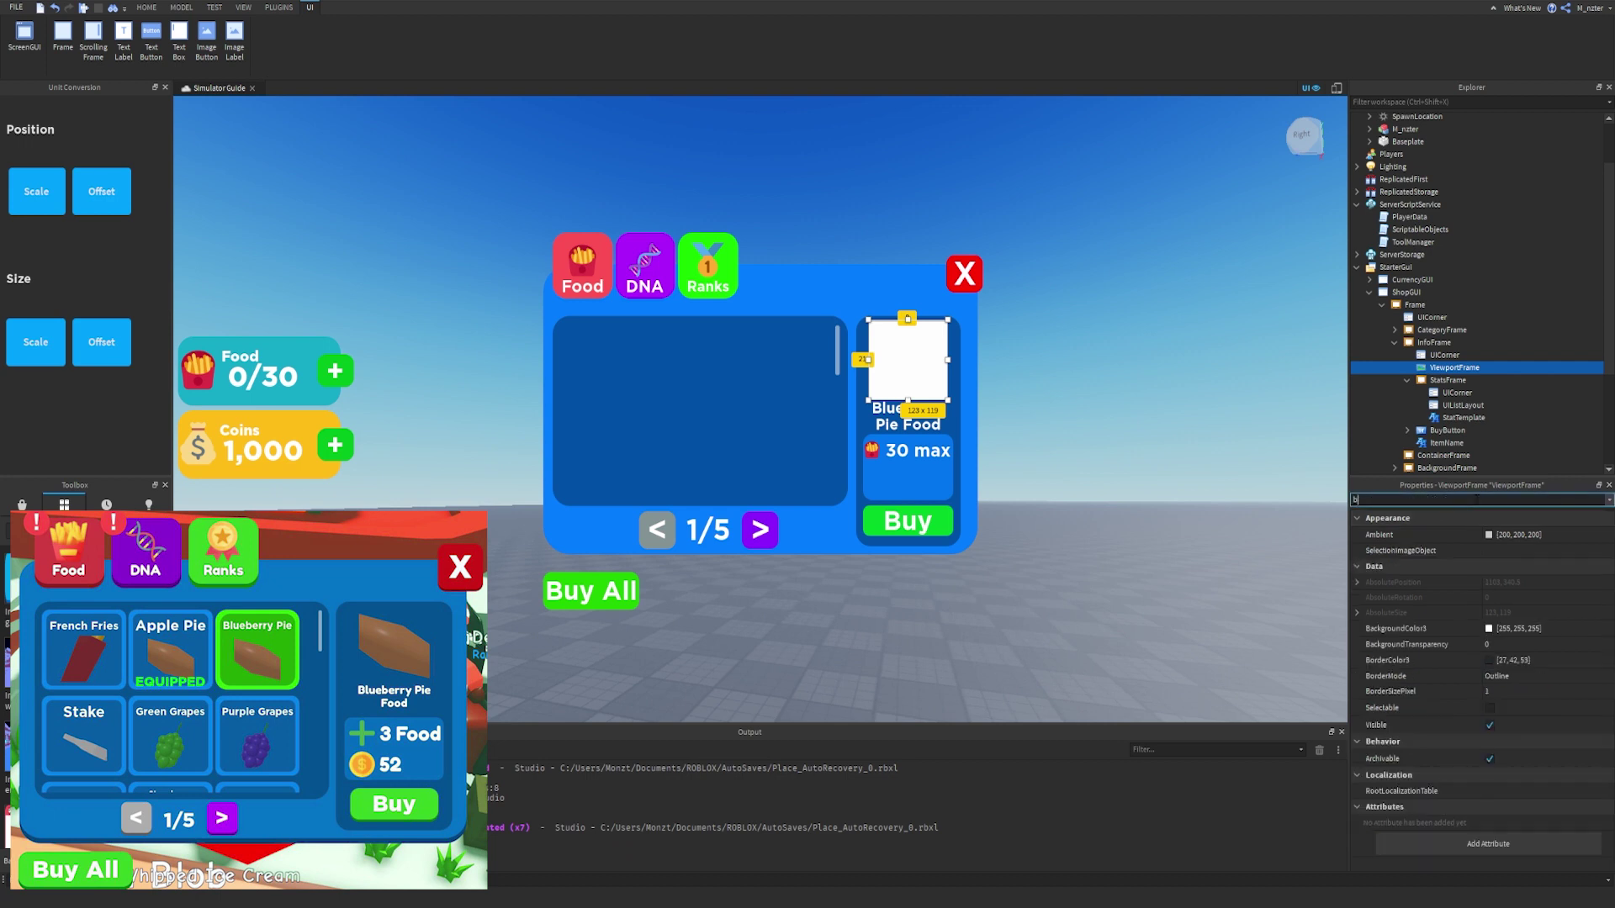
left_click(1501, 550)
type("1")
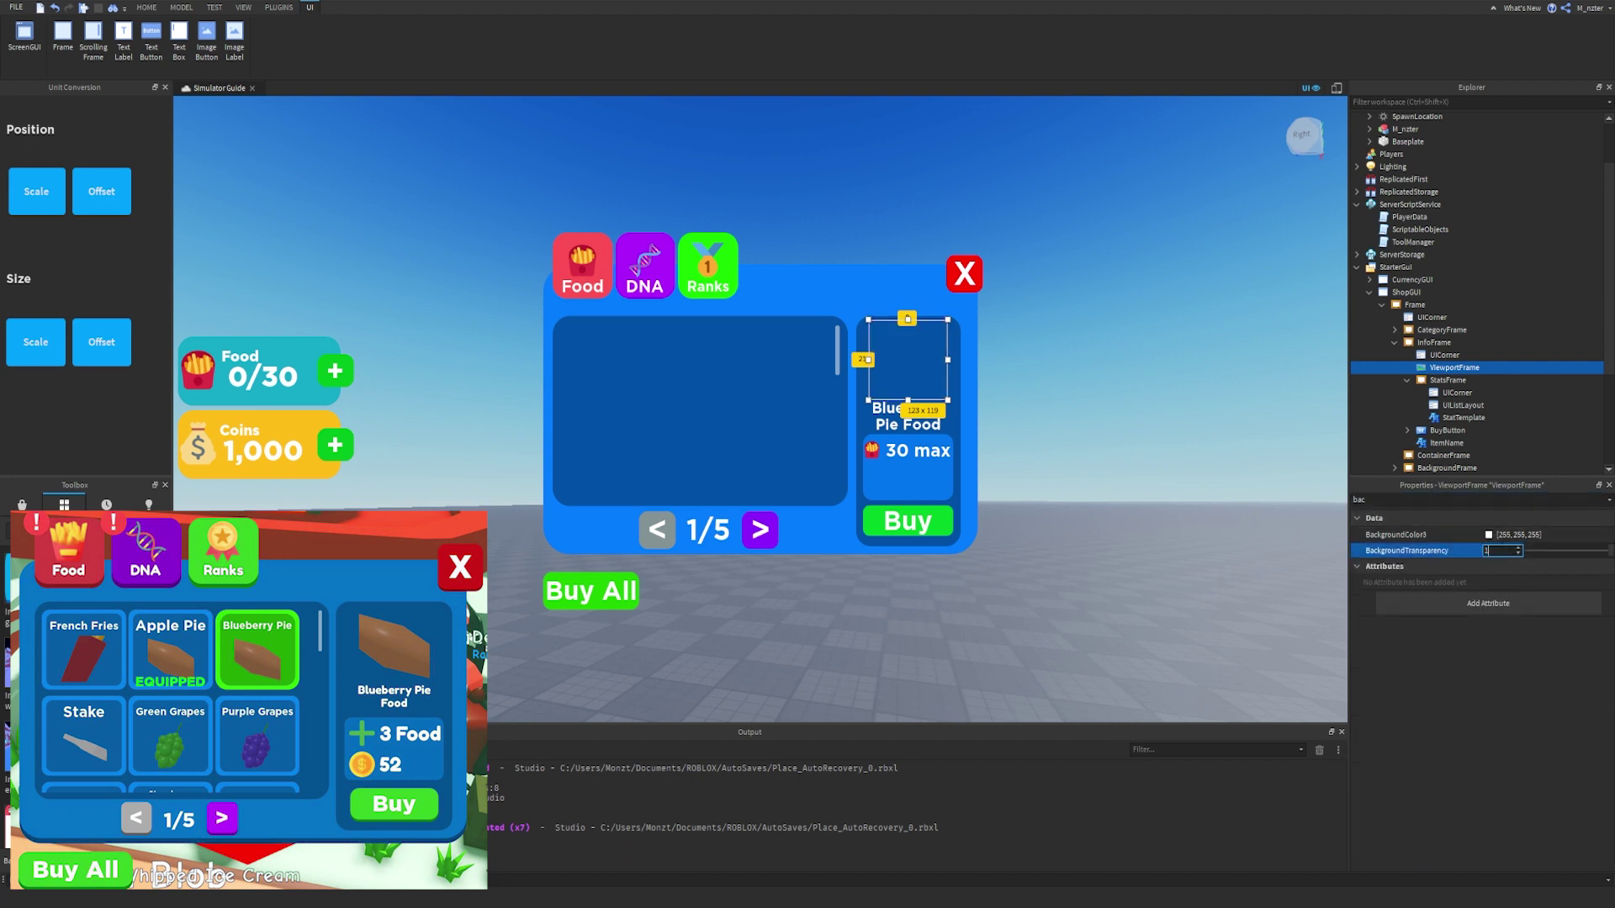
key("Return")
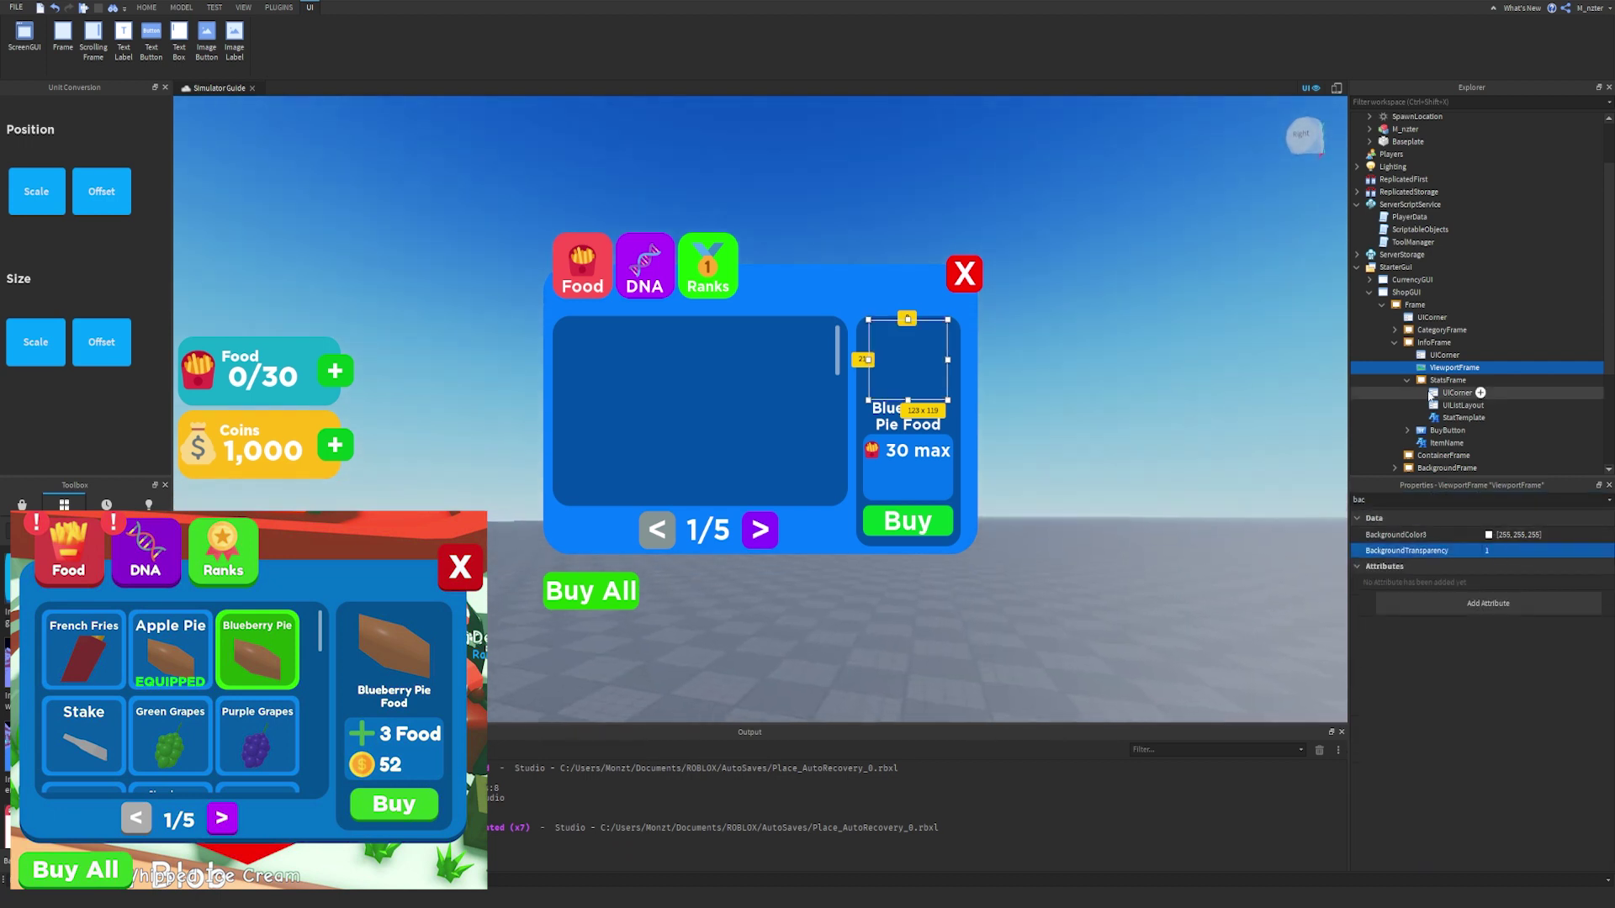
Collapse StatsFrame and InfoFrame in the hierarchy, and insert a UIGridLayout into ContainerFrame.
left_click(1407, 381)
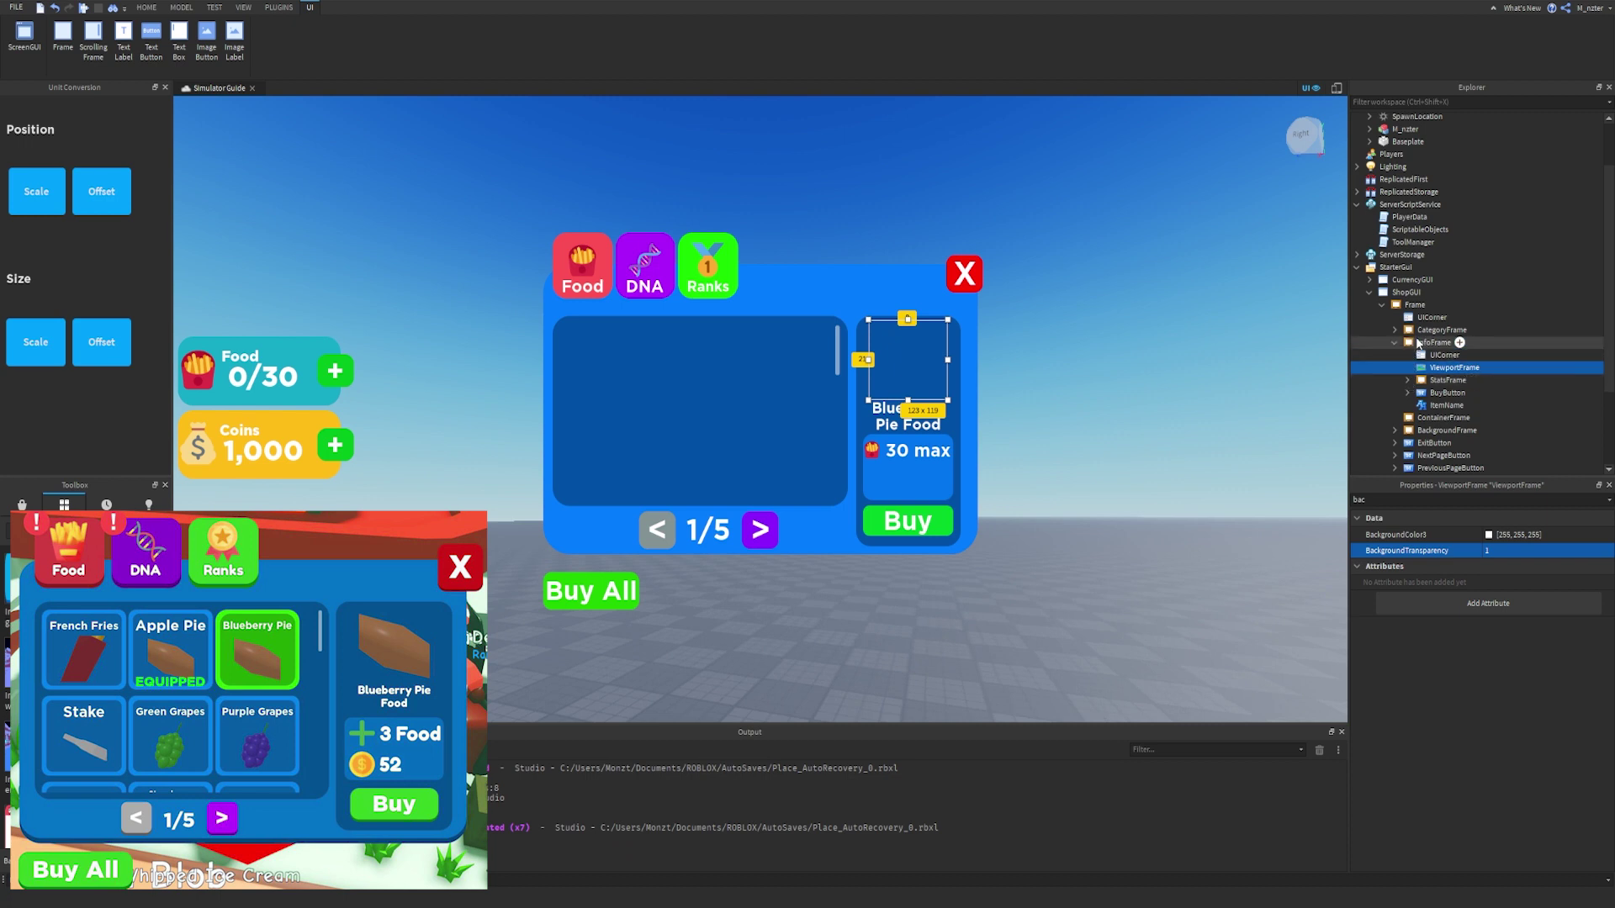
left_click(1395, 340)
left_click(1434, 355)
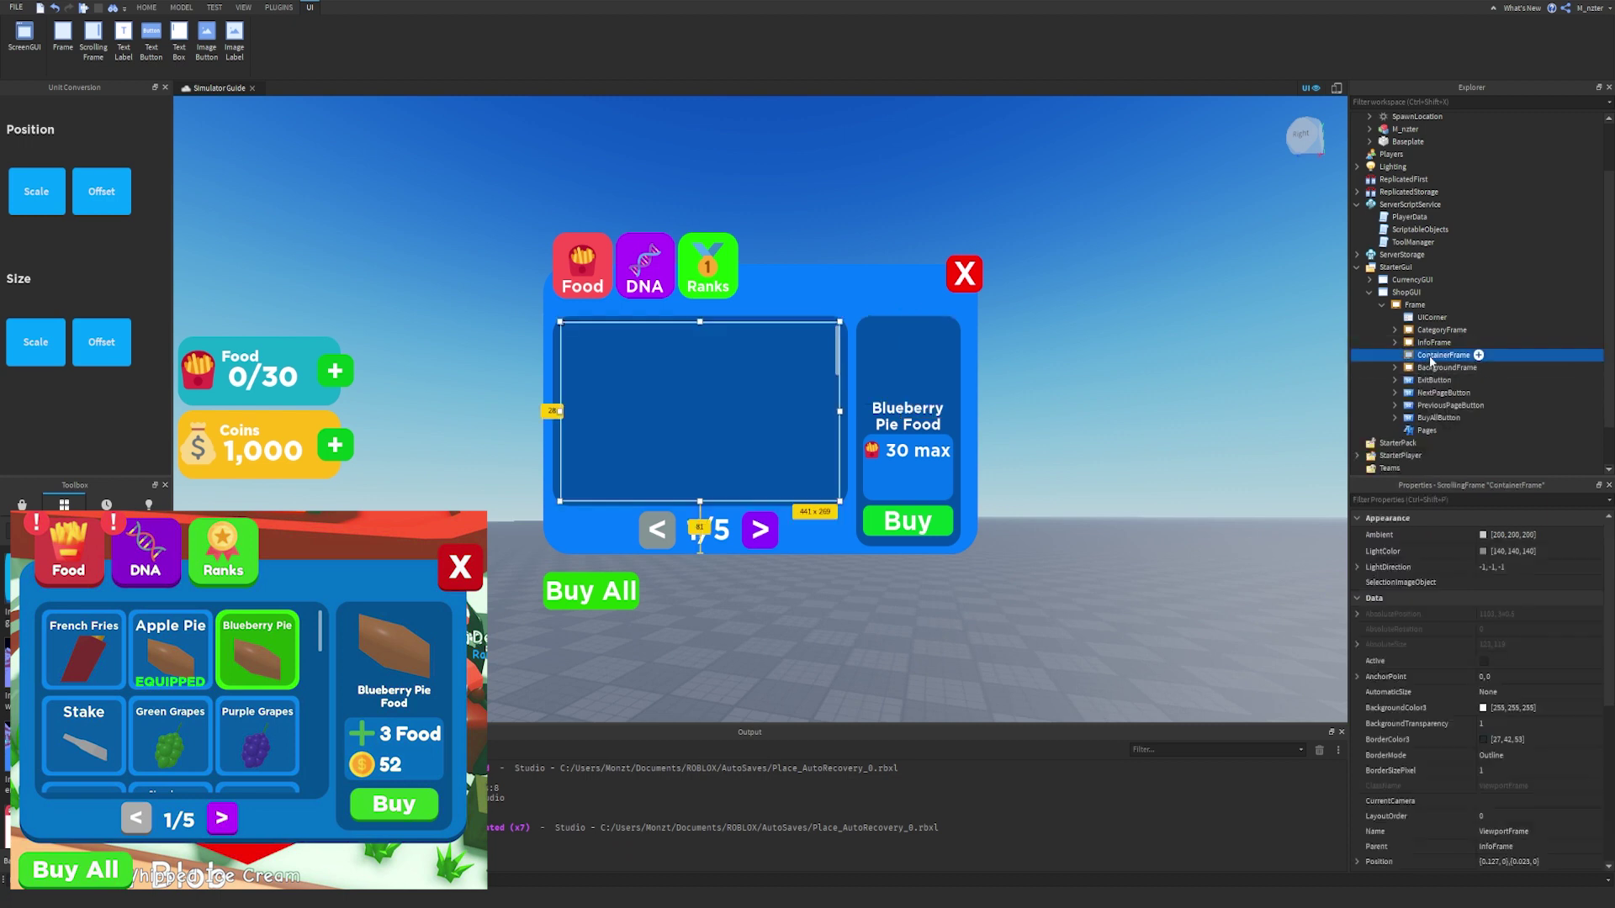
left_click(1478, 355)
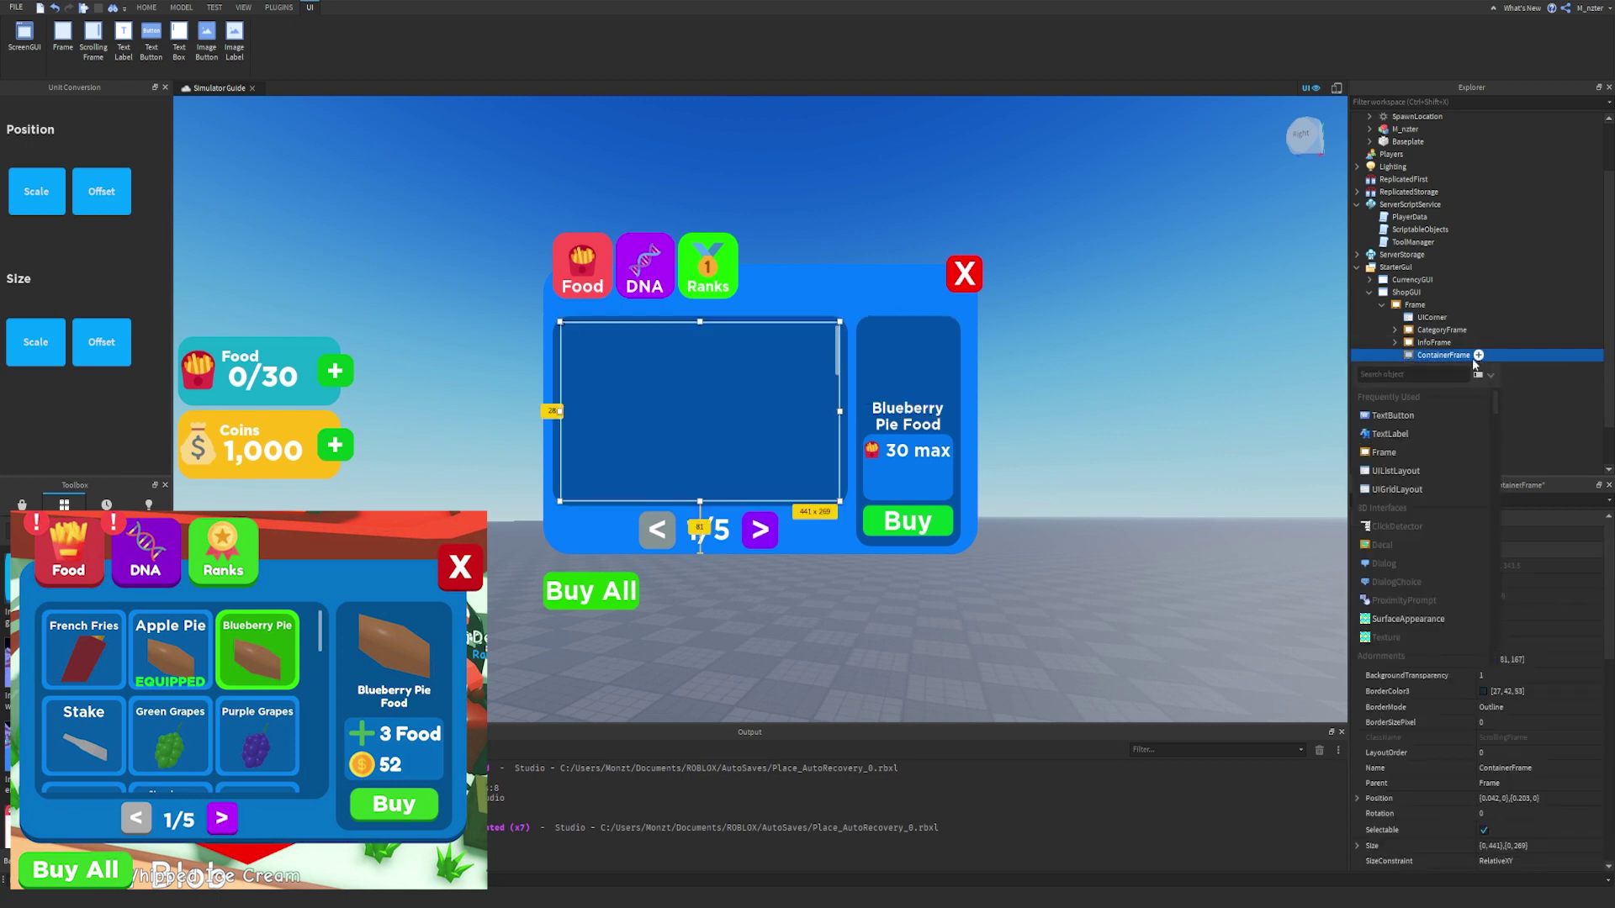
type("uig")
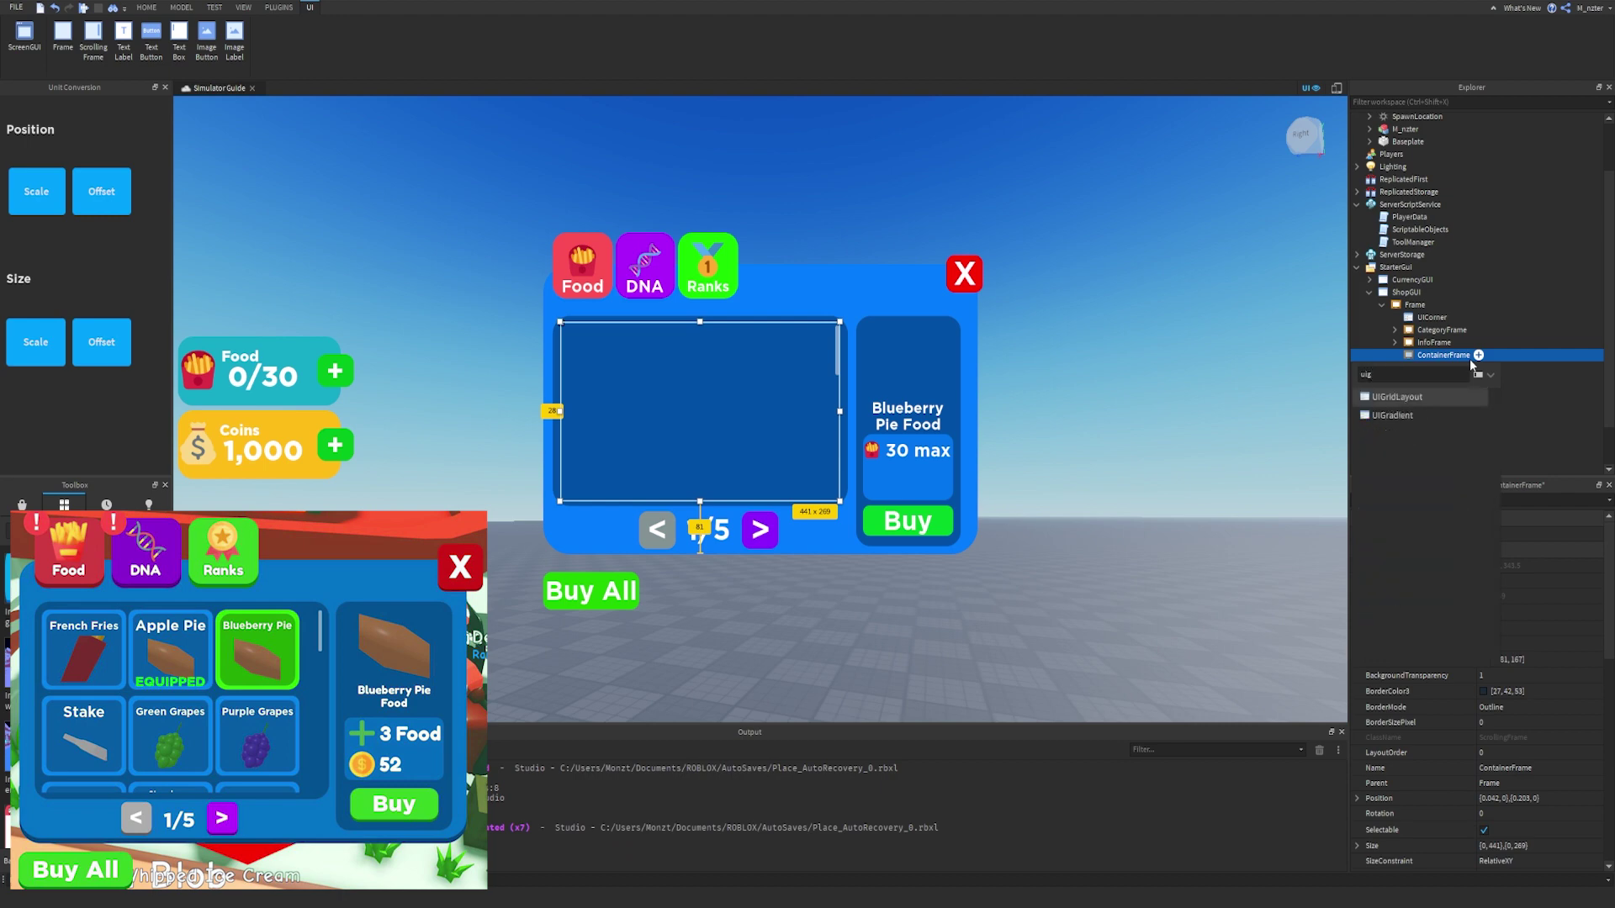
key("Return")
Convert the sizes of ContainerFrame, BackgroundFrame and InfoFrame to scale, checking the shop layout in the iPhone 4S emulation.
left_click(1335, 89)
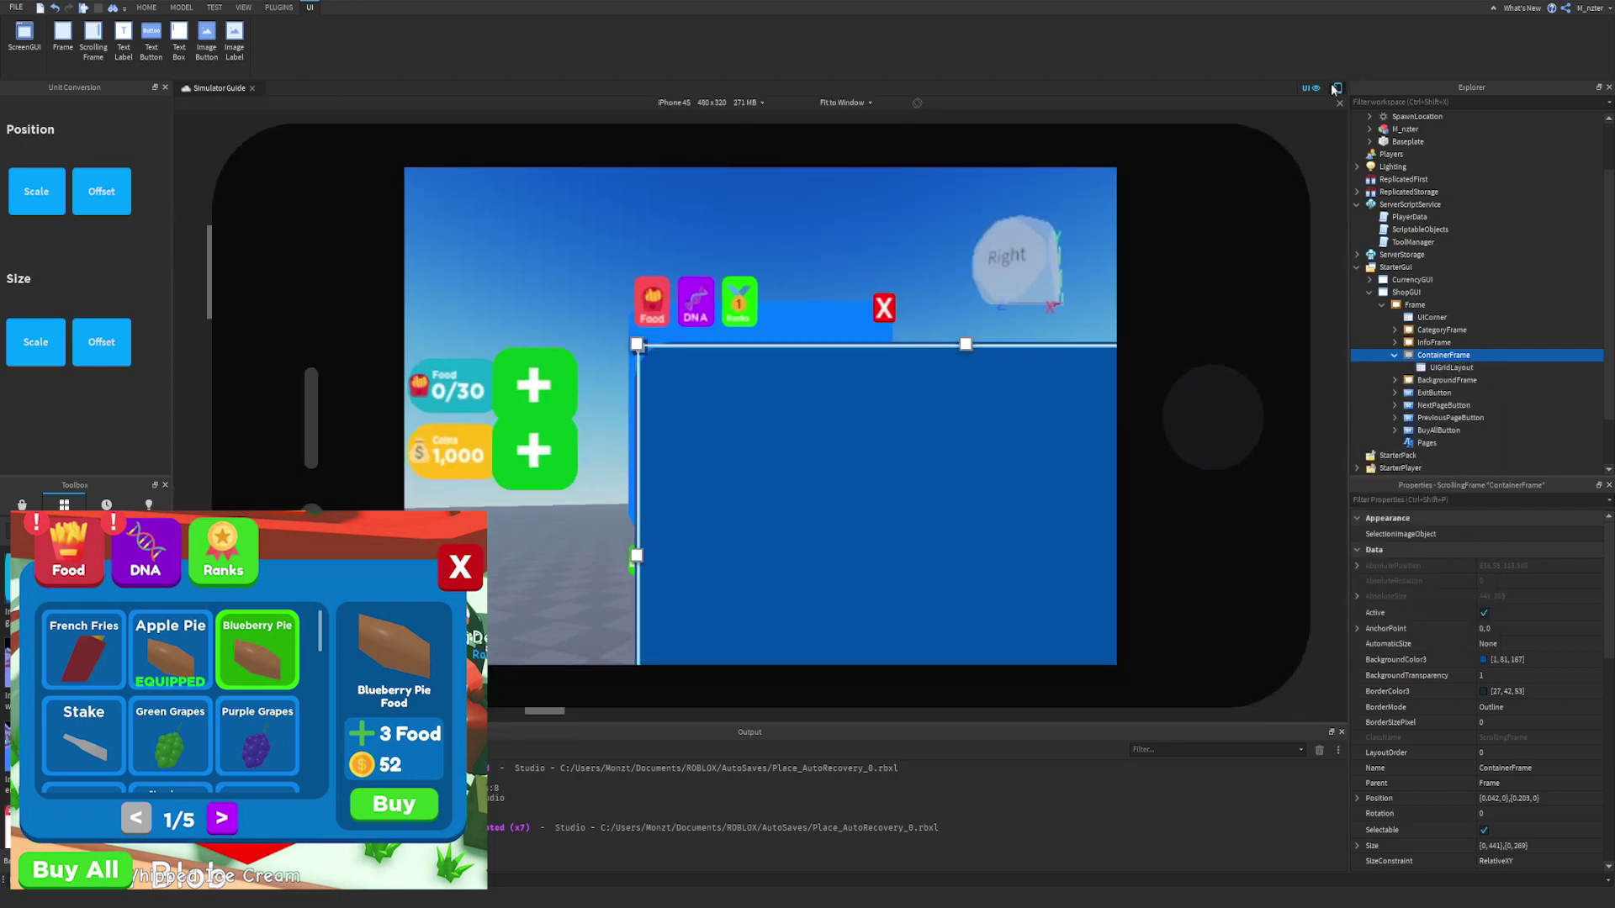
left_click(1335, 88)
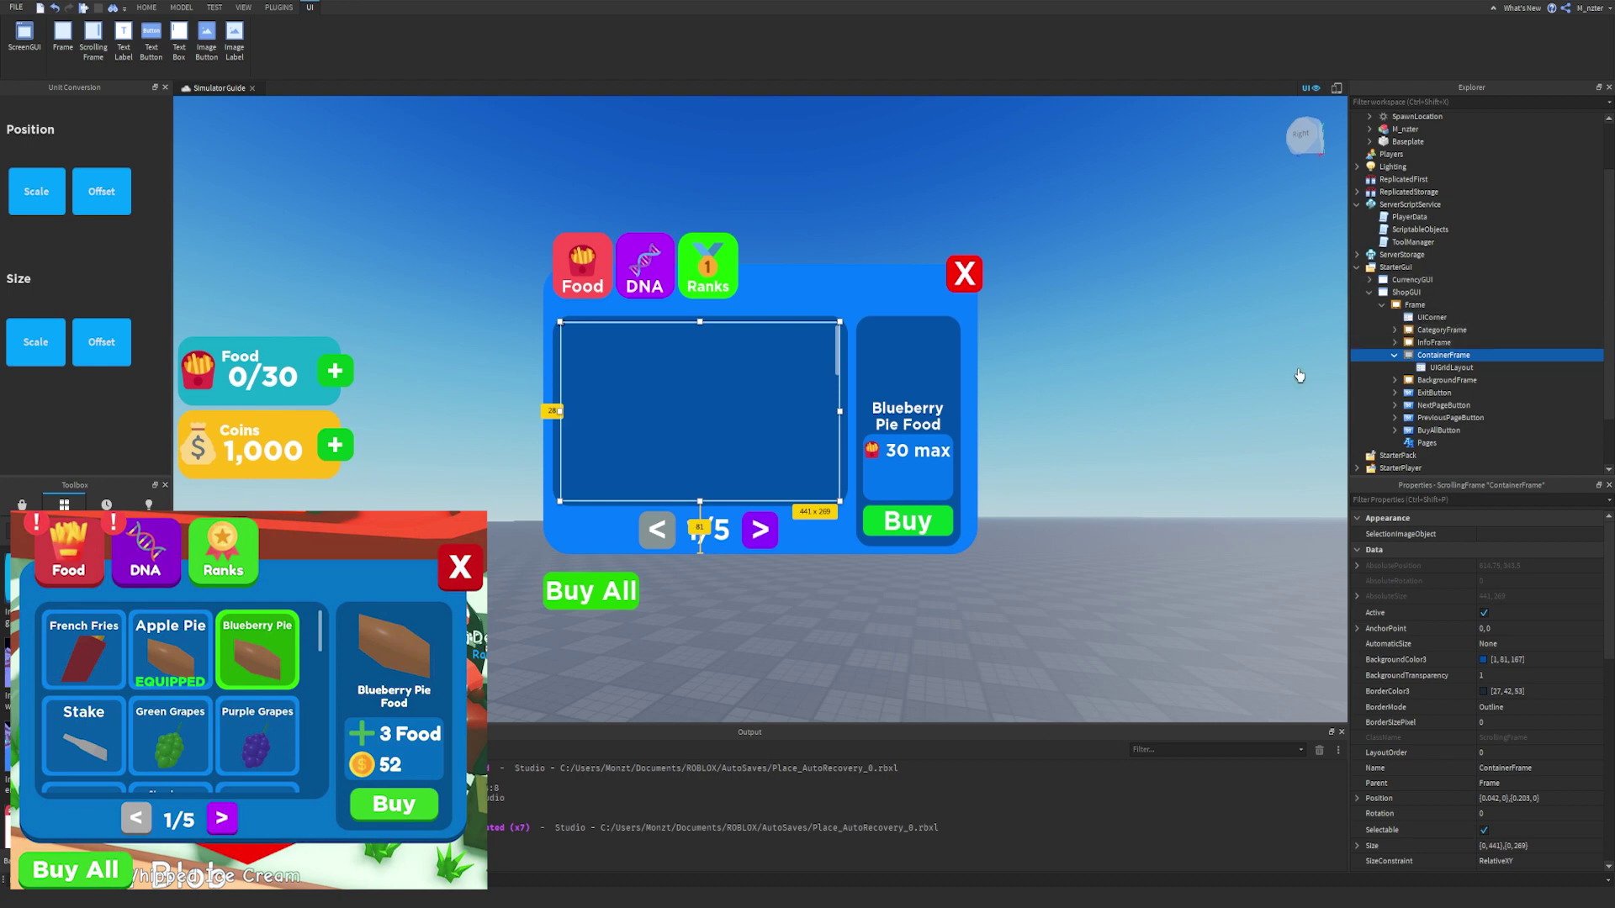
left_click(42, 358)
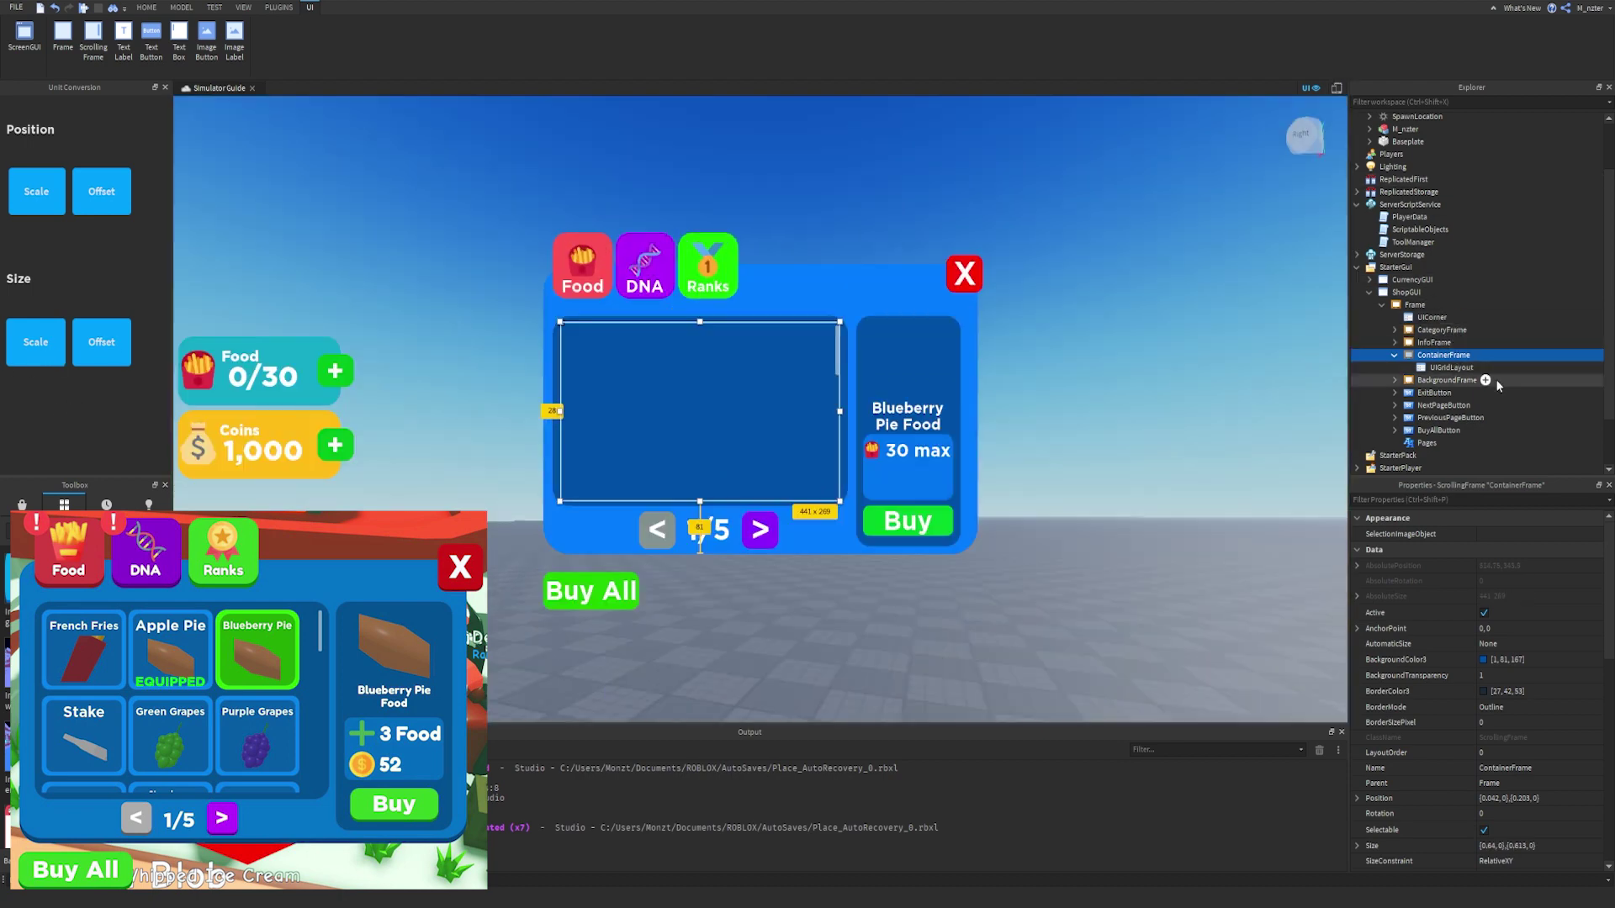
left_click(1450, 381)
left_click(56, 353)
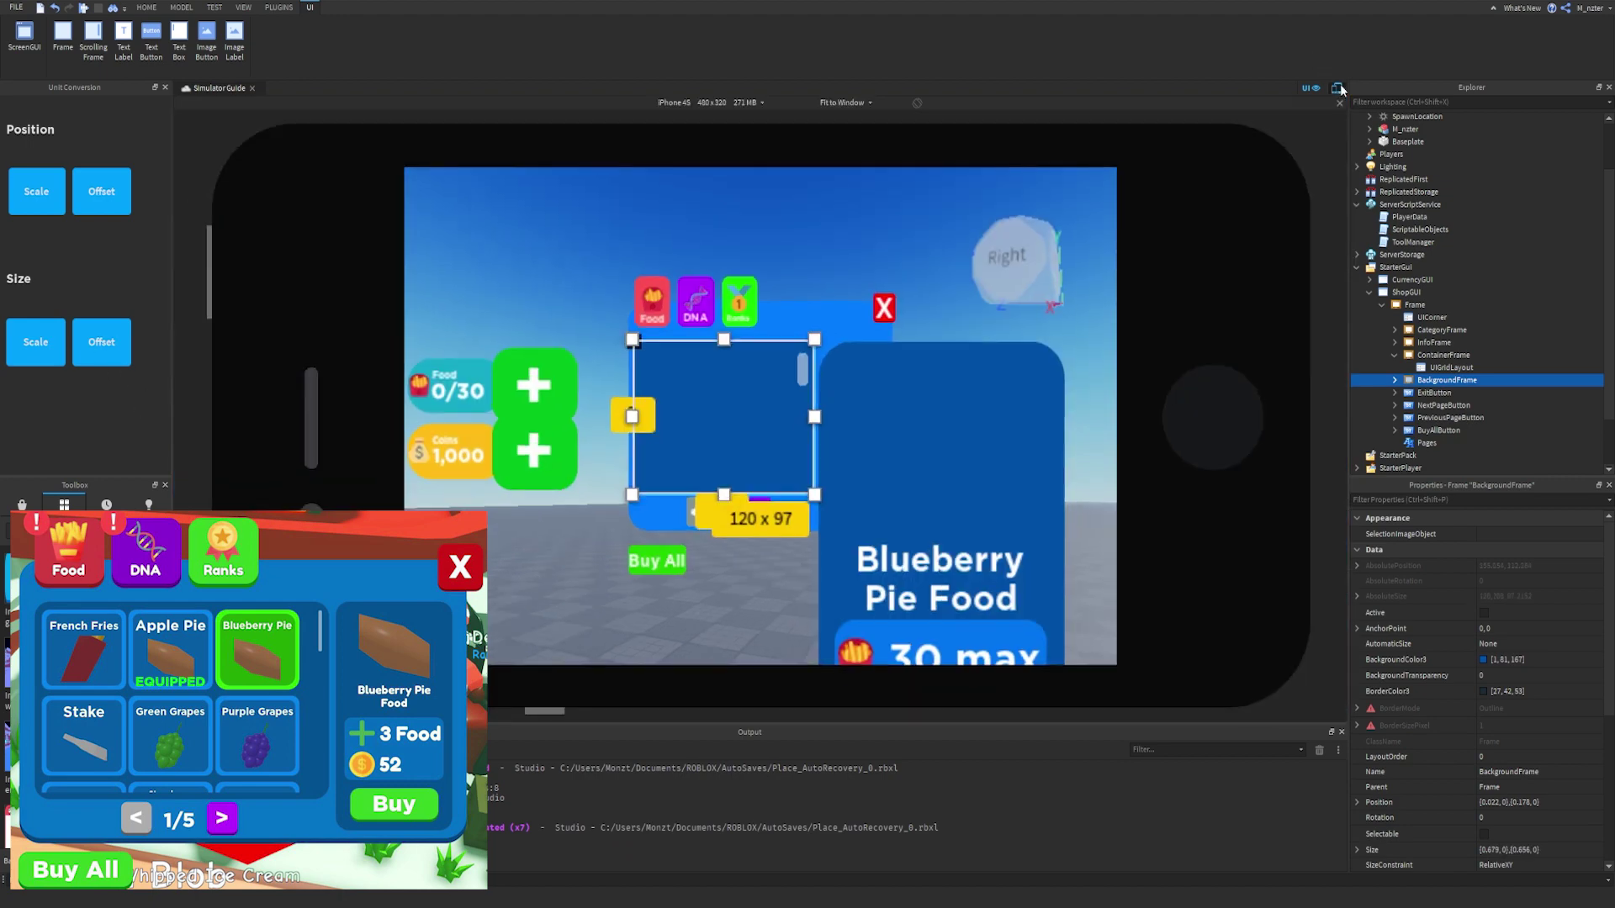
left_click(1058, 399)
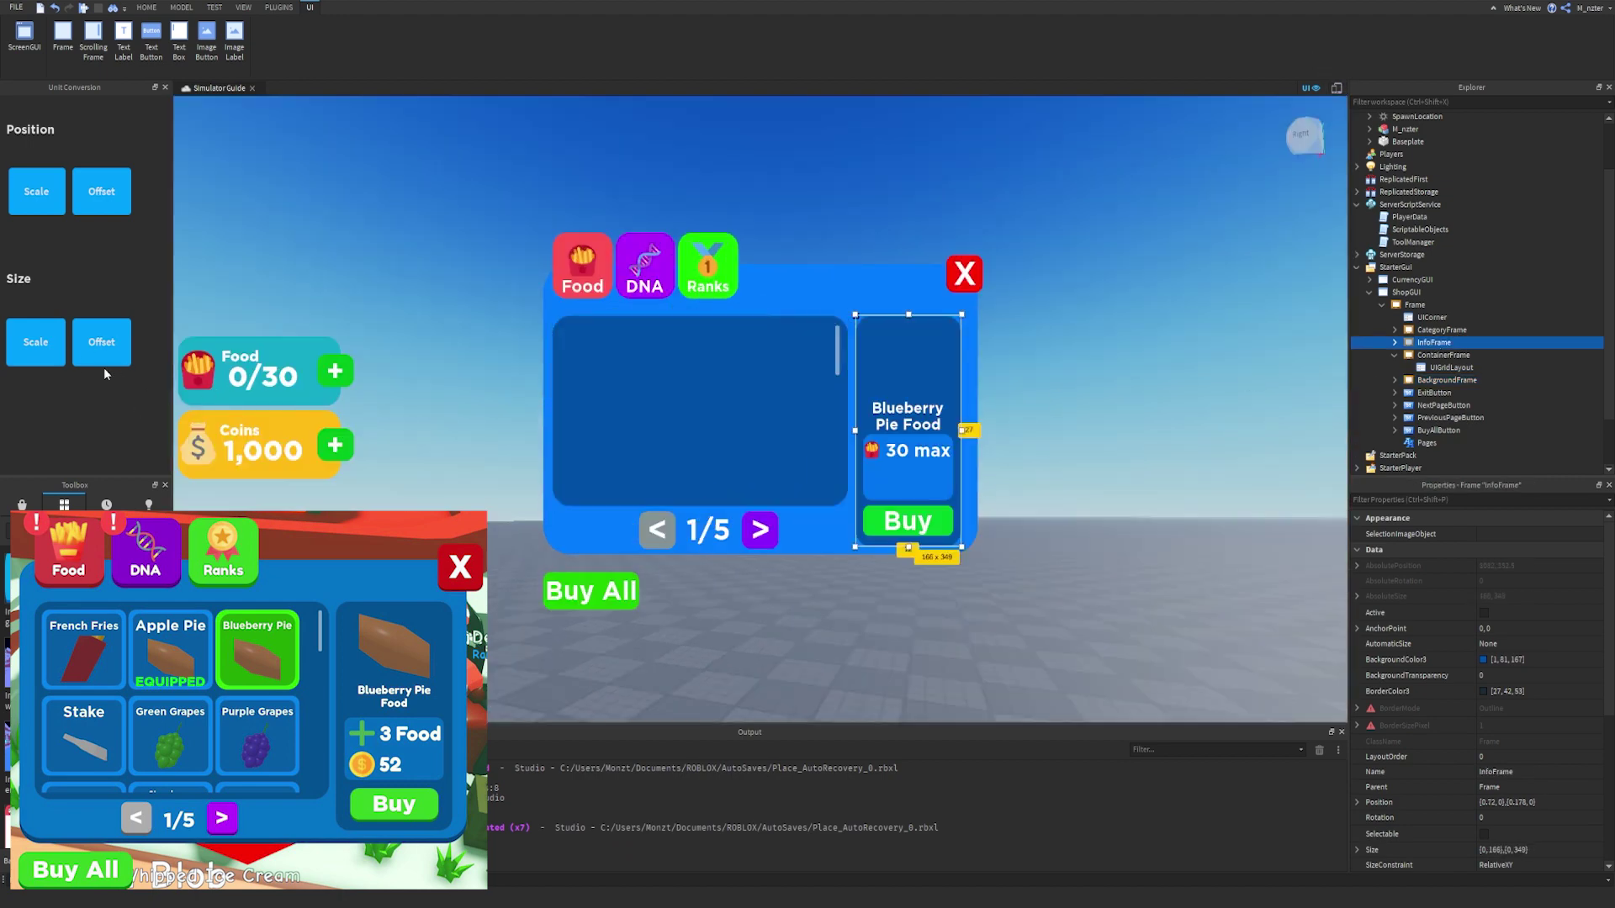
left_click(57, 352)
left_click(1336, 90)
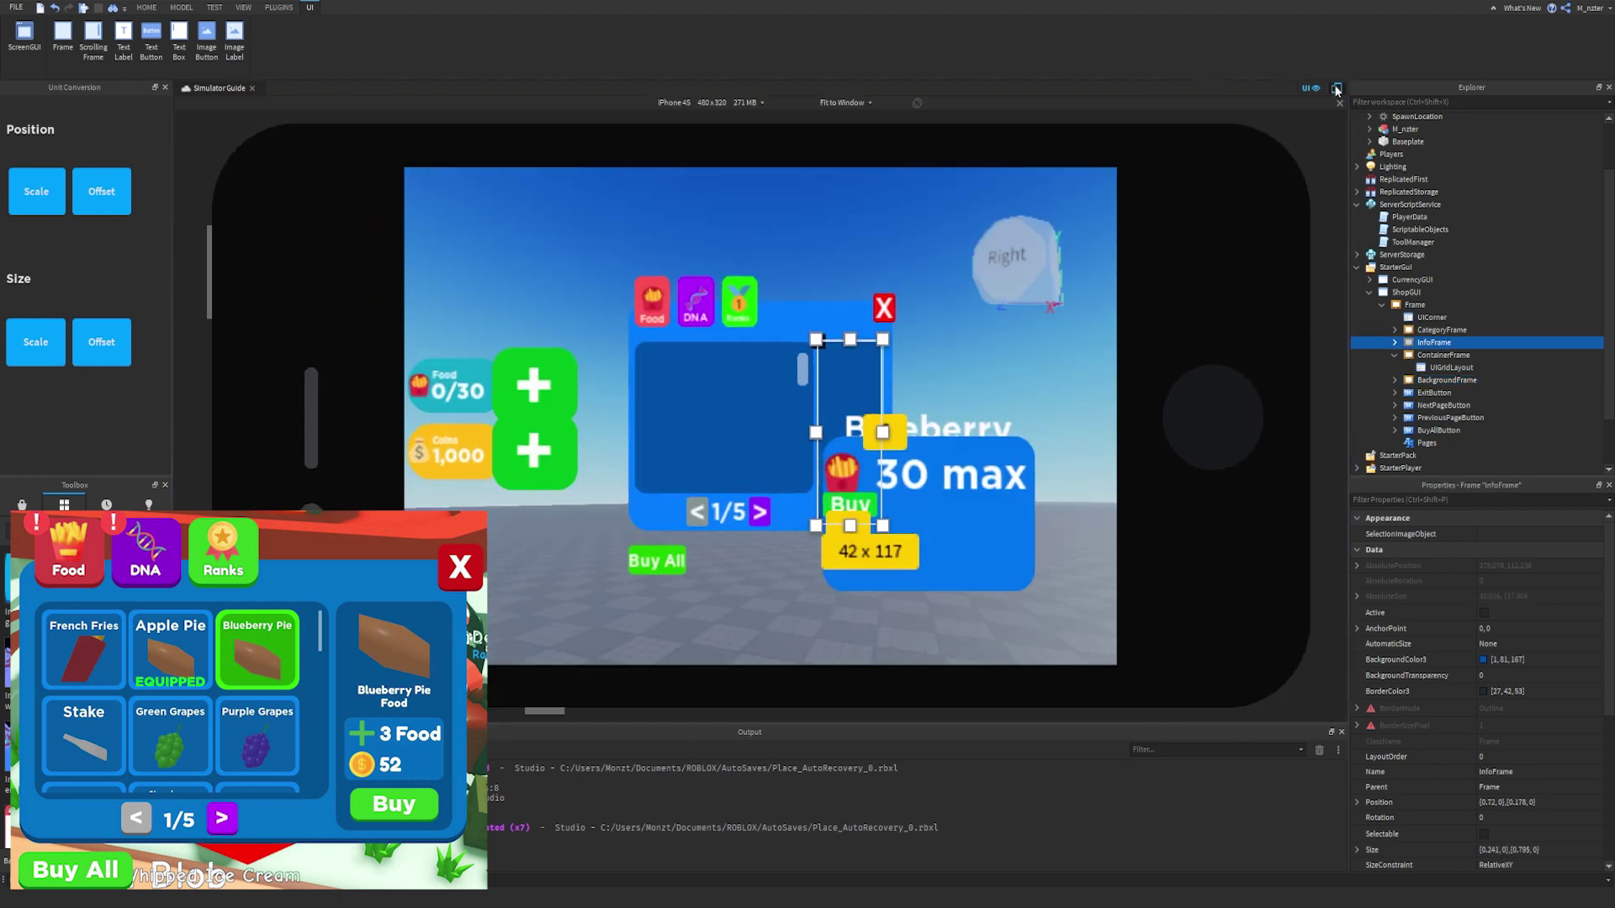
left_click(1336, 89)
Convert the sizes of InfoFrame's ViewportFrame, StatsFrame and ItemName to scale, and check them in the phone emulation.
left_click(1395, 343)
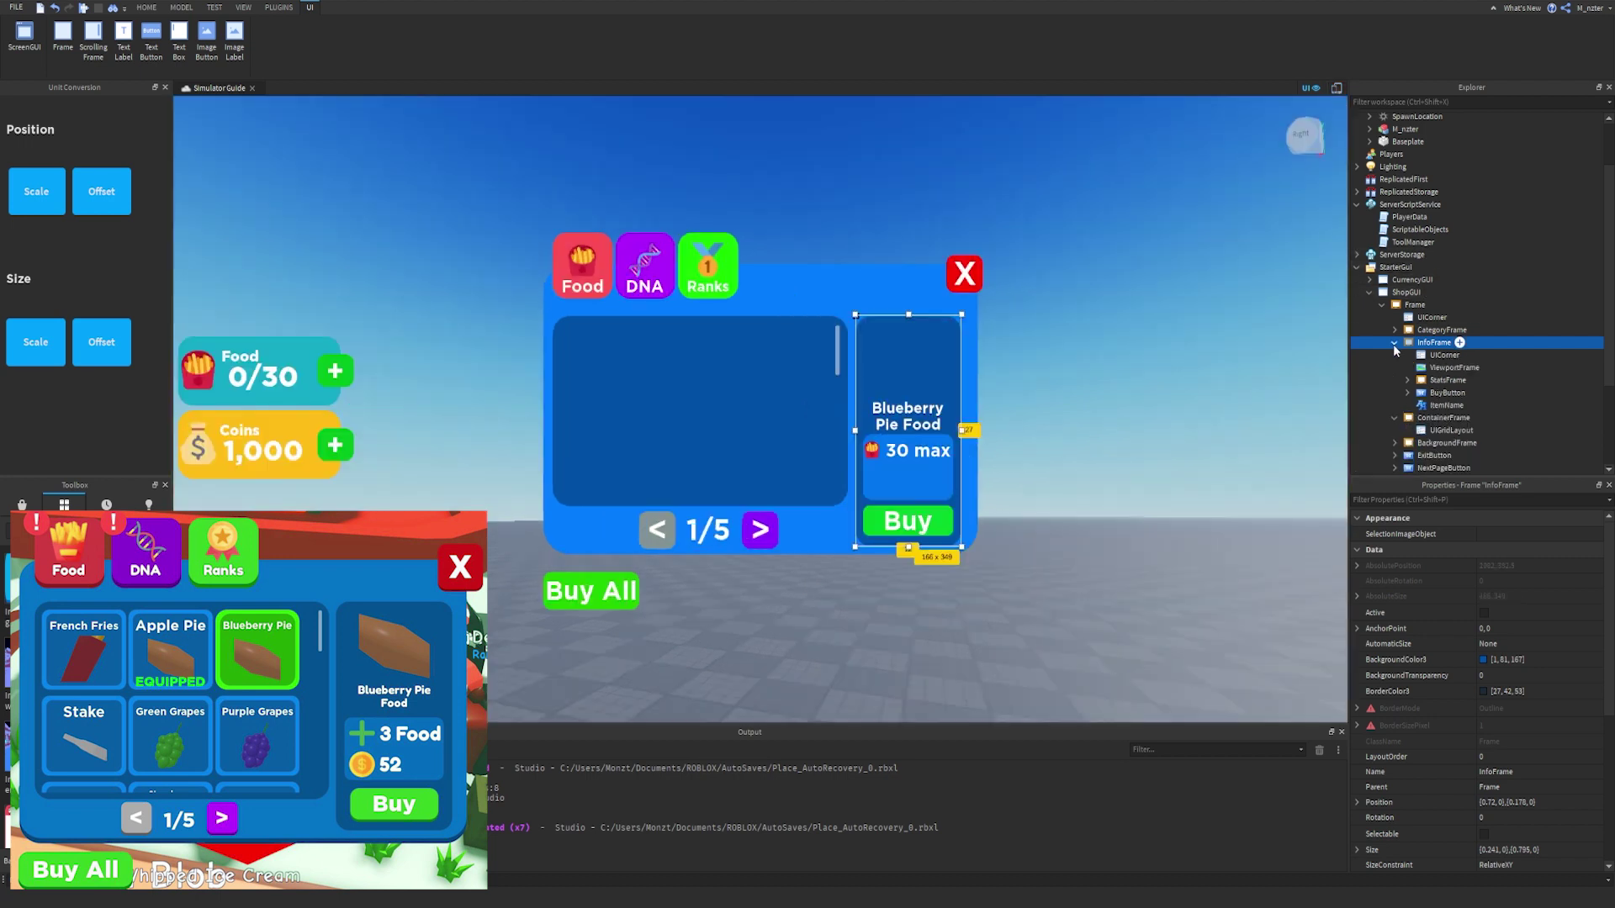
left_click(1434, 395)
left_click(1447, 380)
left_click(1446, 405, "ctrl")
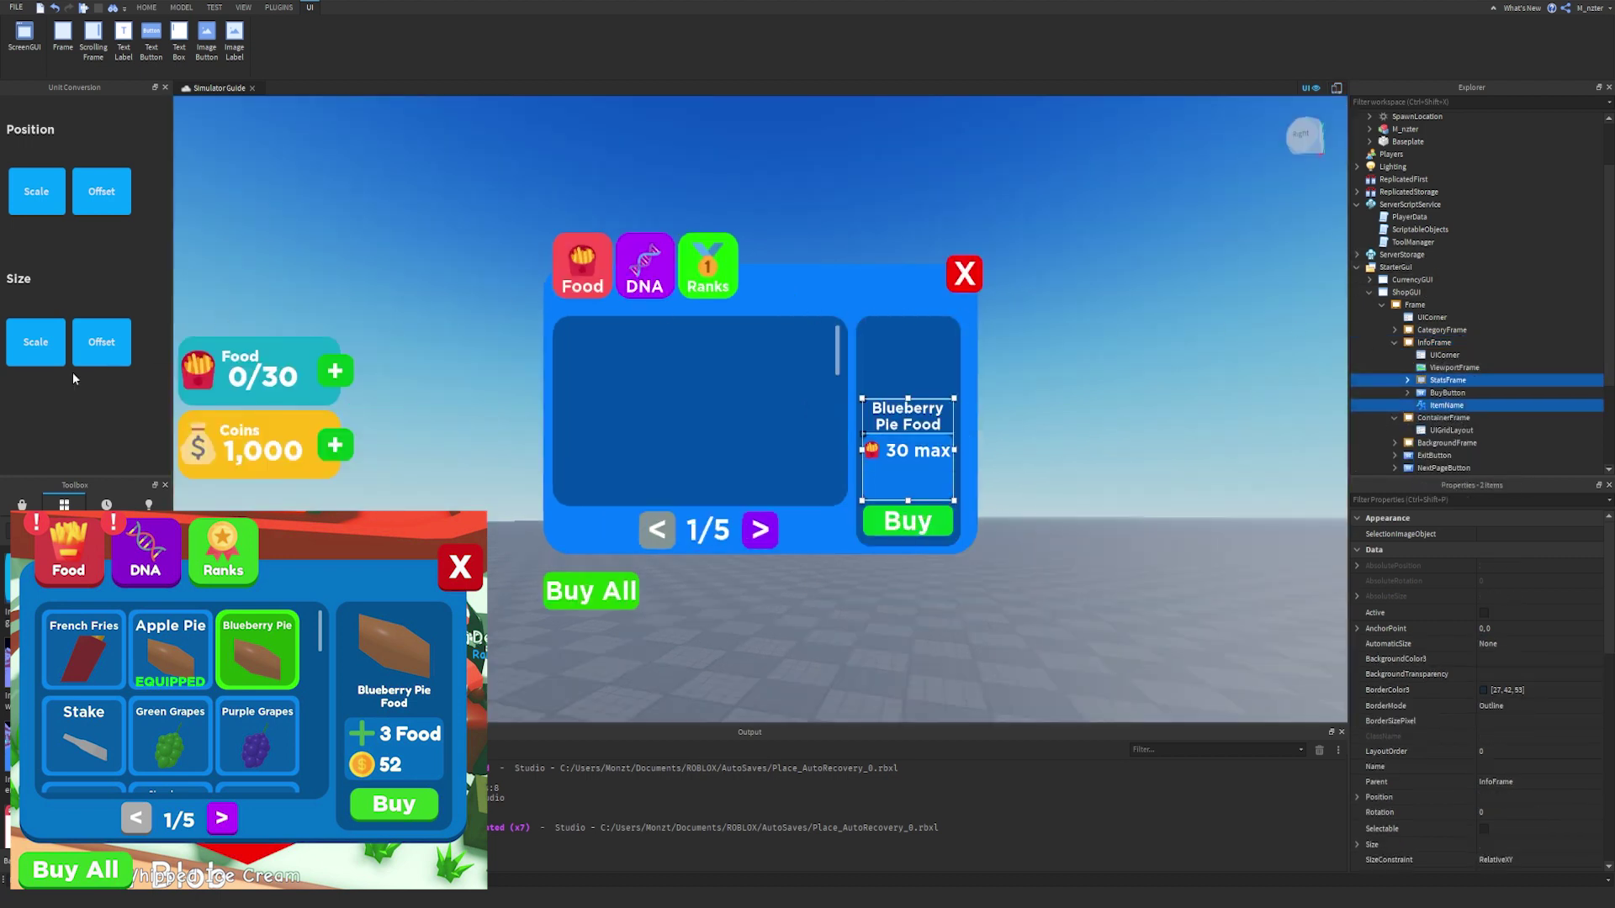
left_click(1460, 368, "ctrl")
left_click(97, 337)
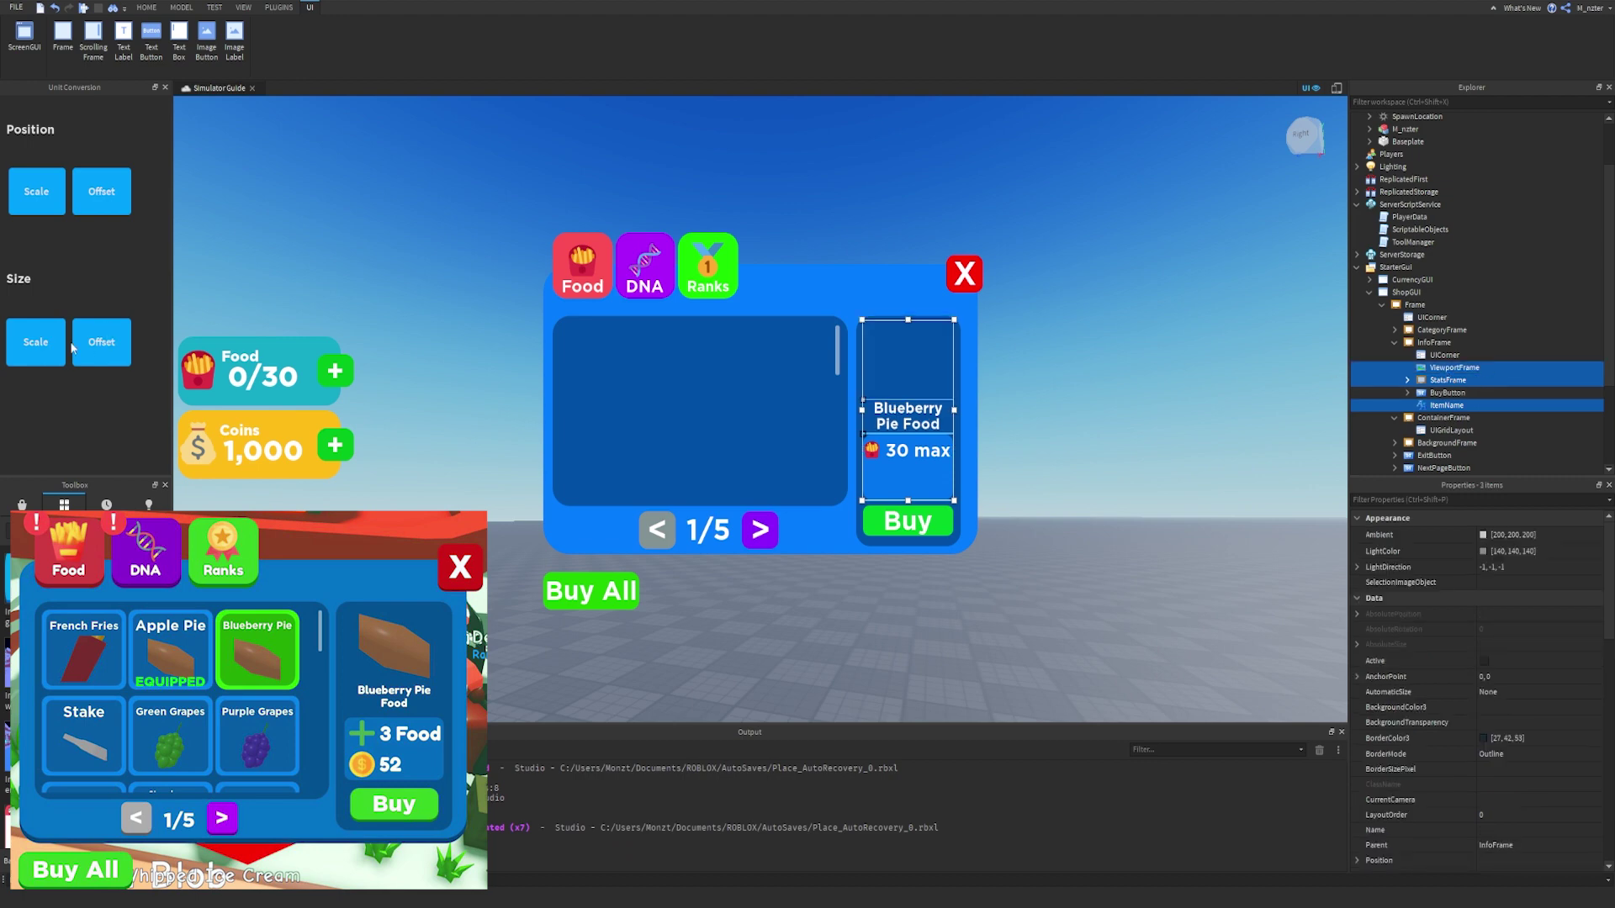
left_click(1339, 90)
left_click(1336, 89)
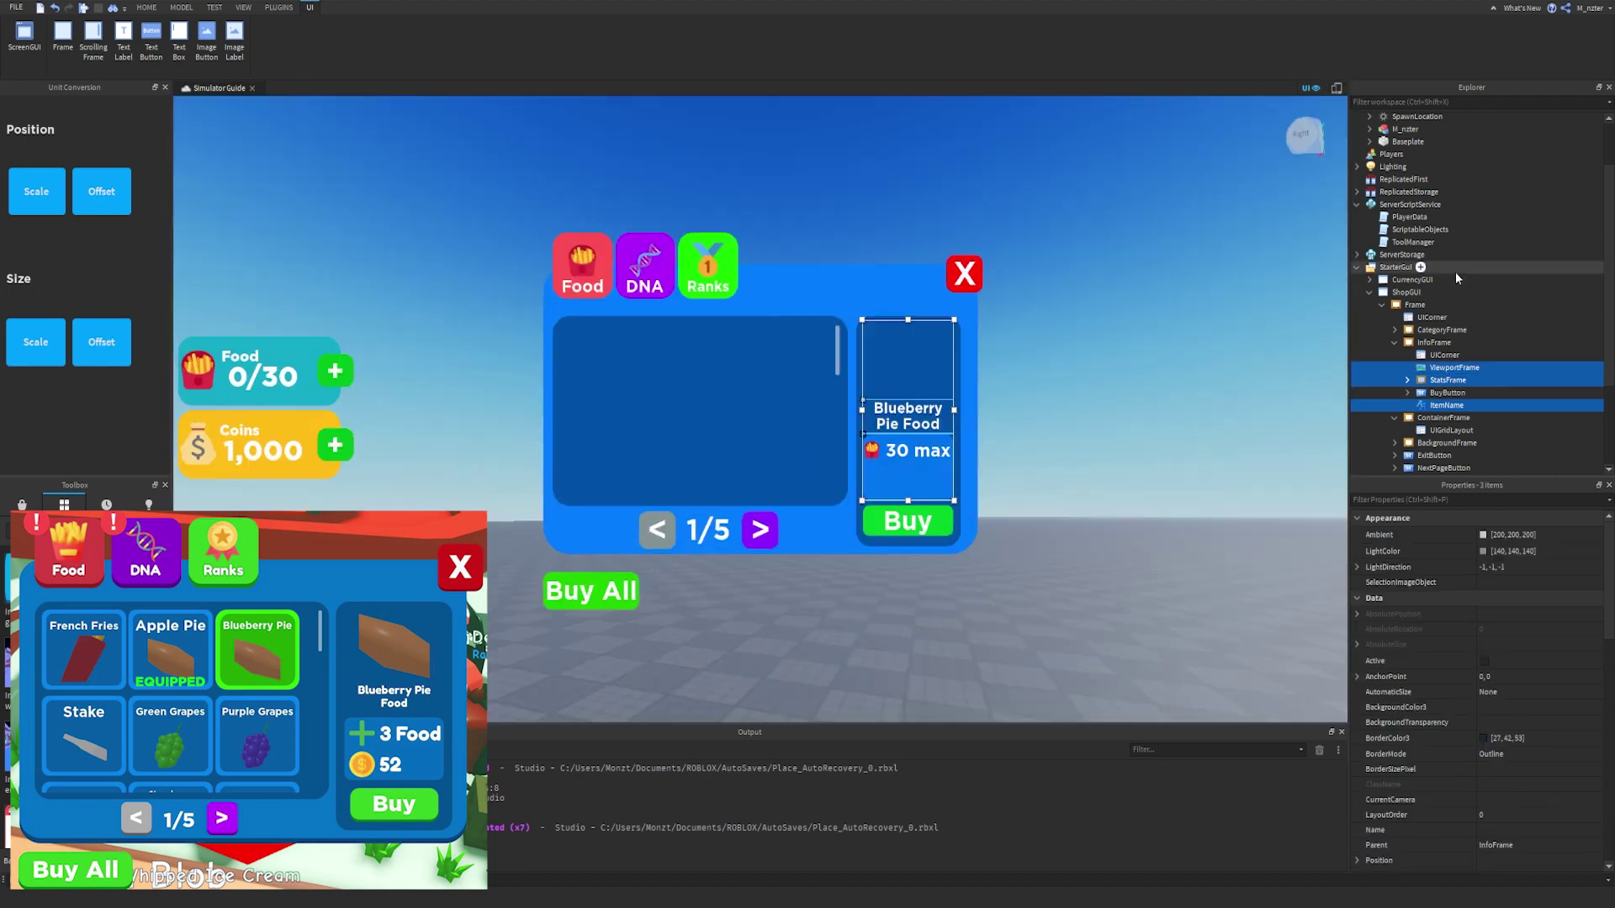
Convert StatTemplate's size inside StatsFrame to scale and preview the info panel in the iPhone 4S emulation.
left_click(1430, 380)
left_click(1407, 381)
left_click(1462, 418)
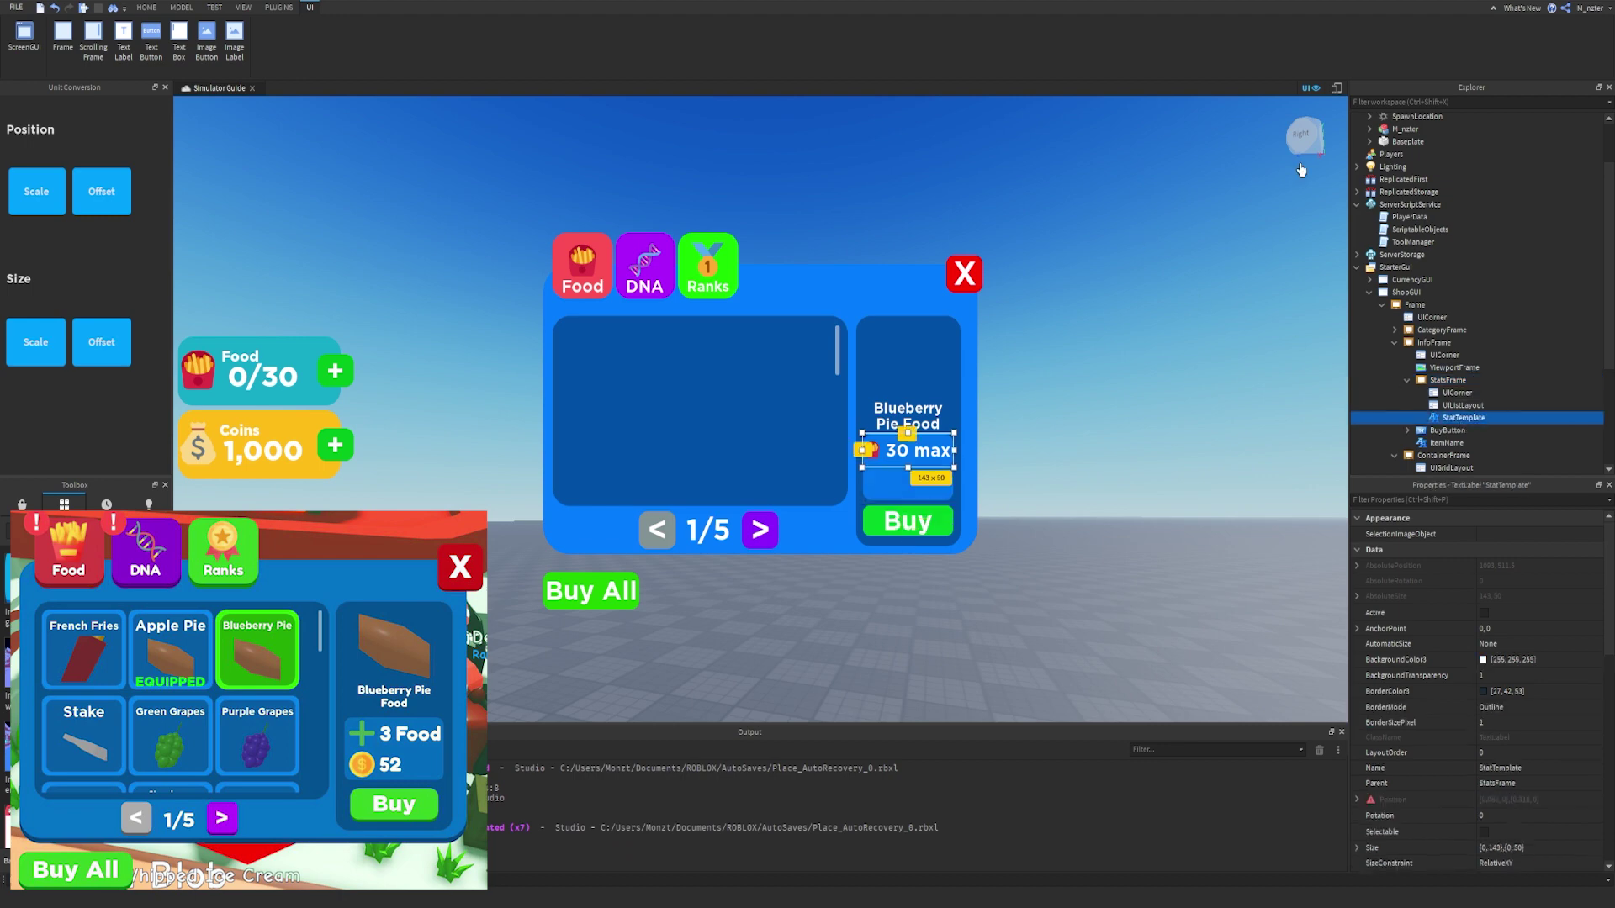
left_click(1337, 88)
left_click(1142, 301)
left_click(1338, 89)
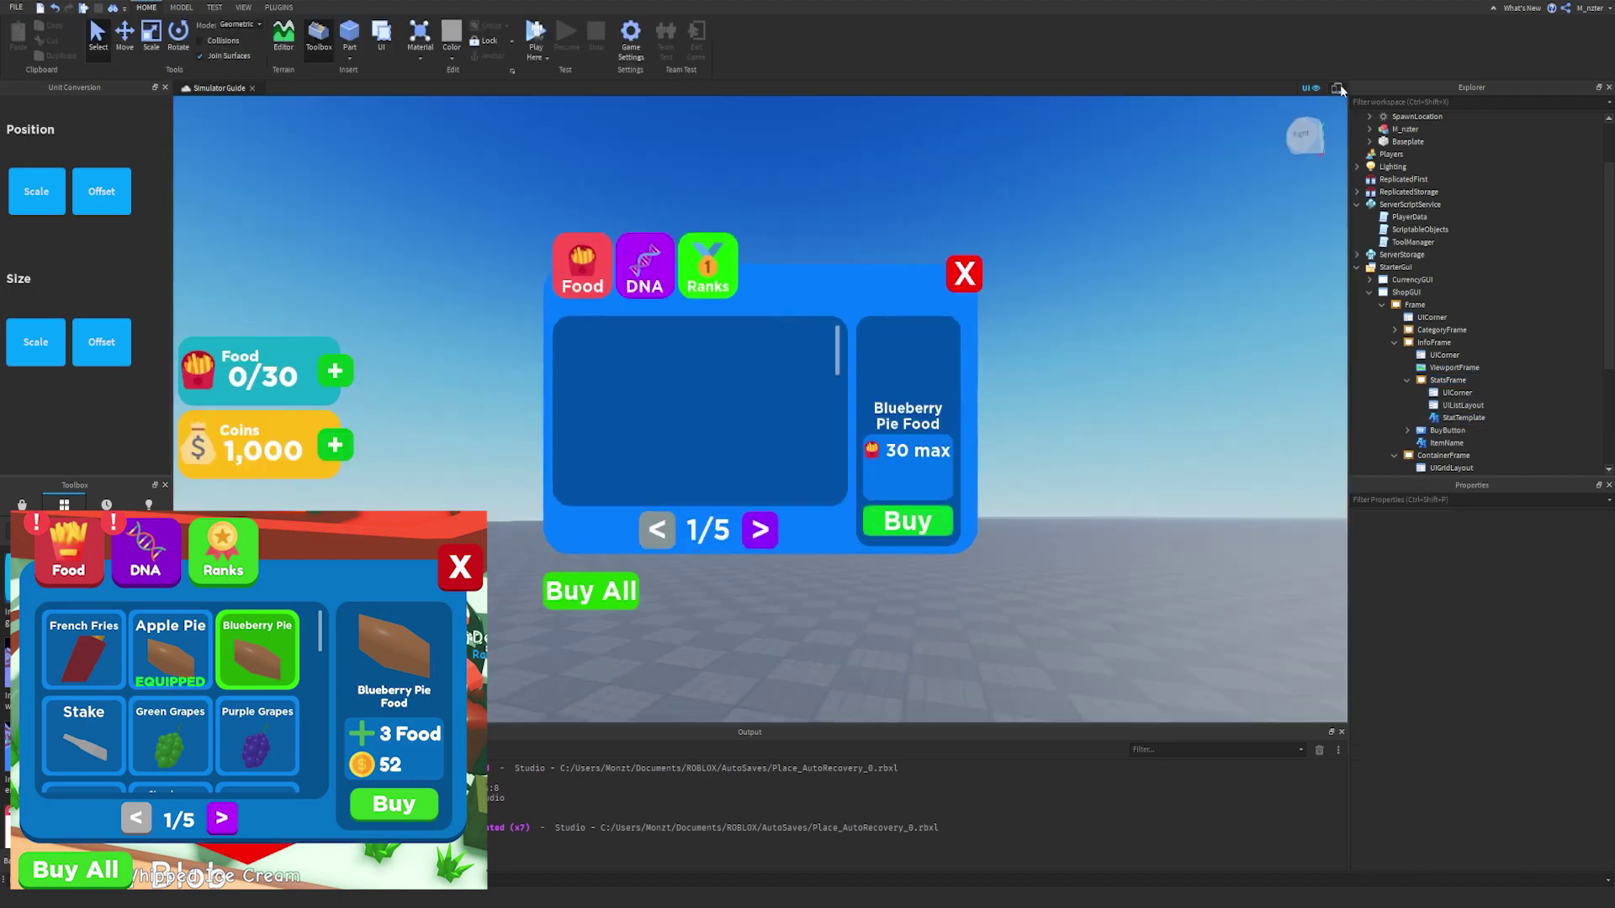
left_click(1338, 88)
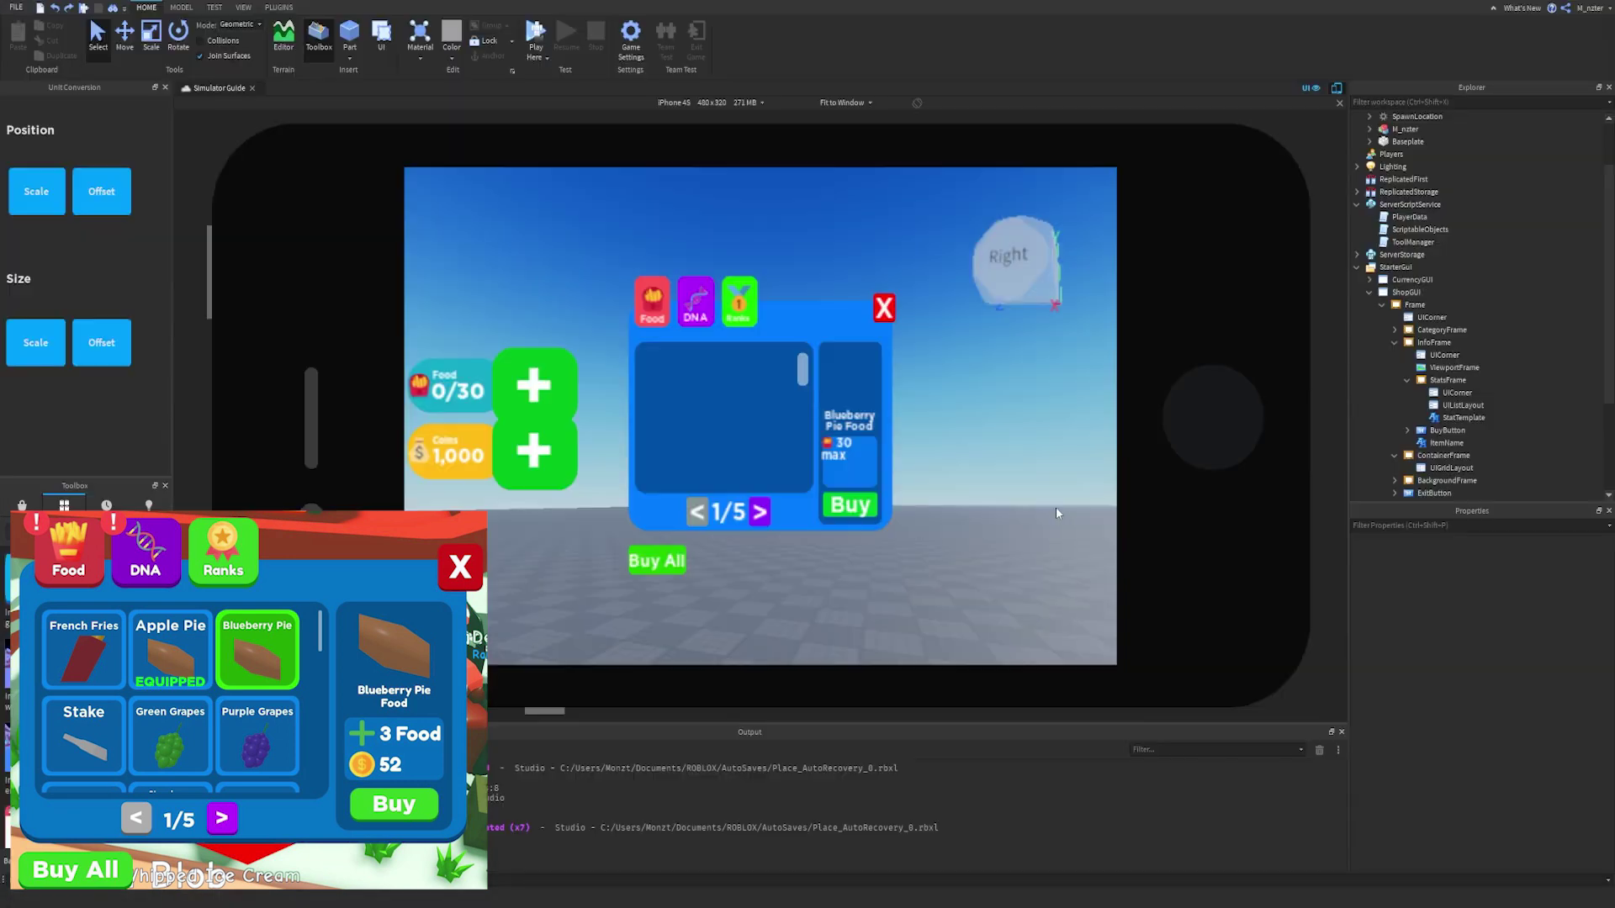
Set StatTemplate's size to {1, 0},{0.48, 0}.
mouse_move(1491, 418)
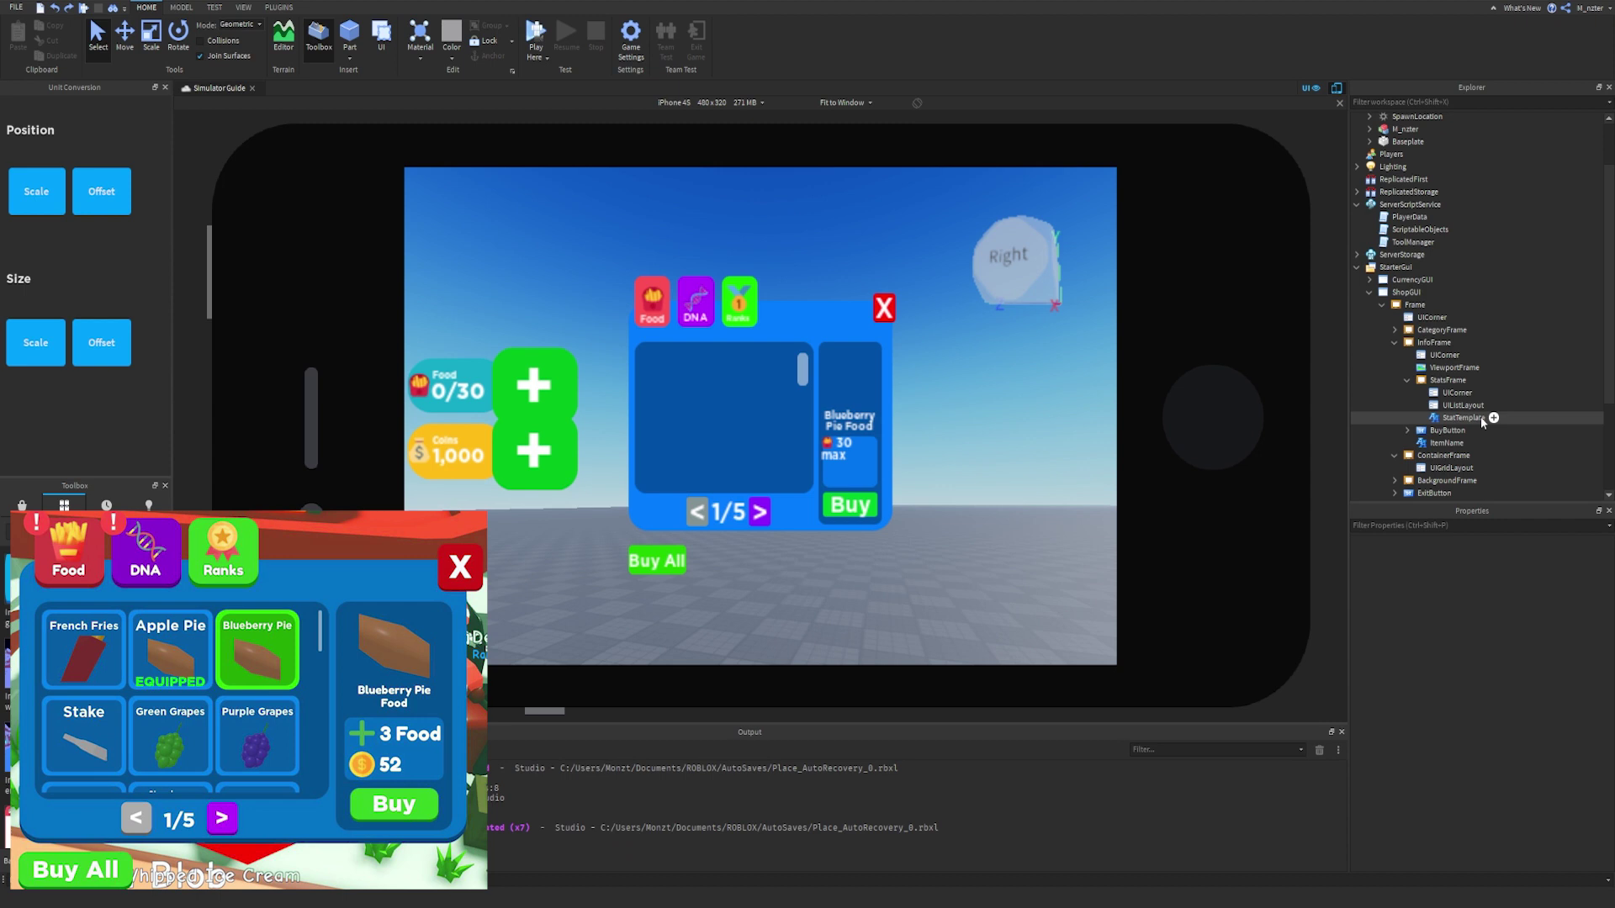
left_click(1481, 418)
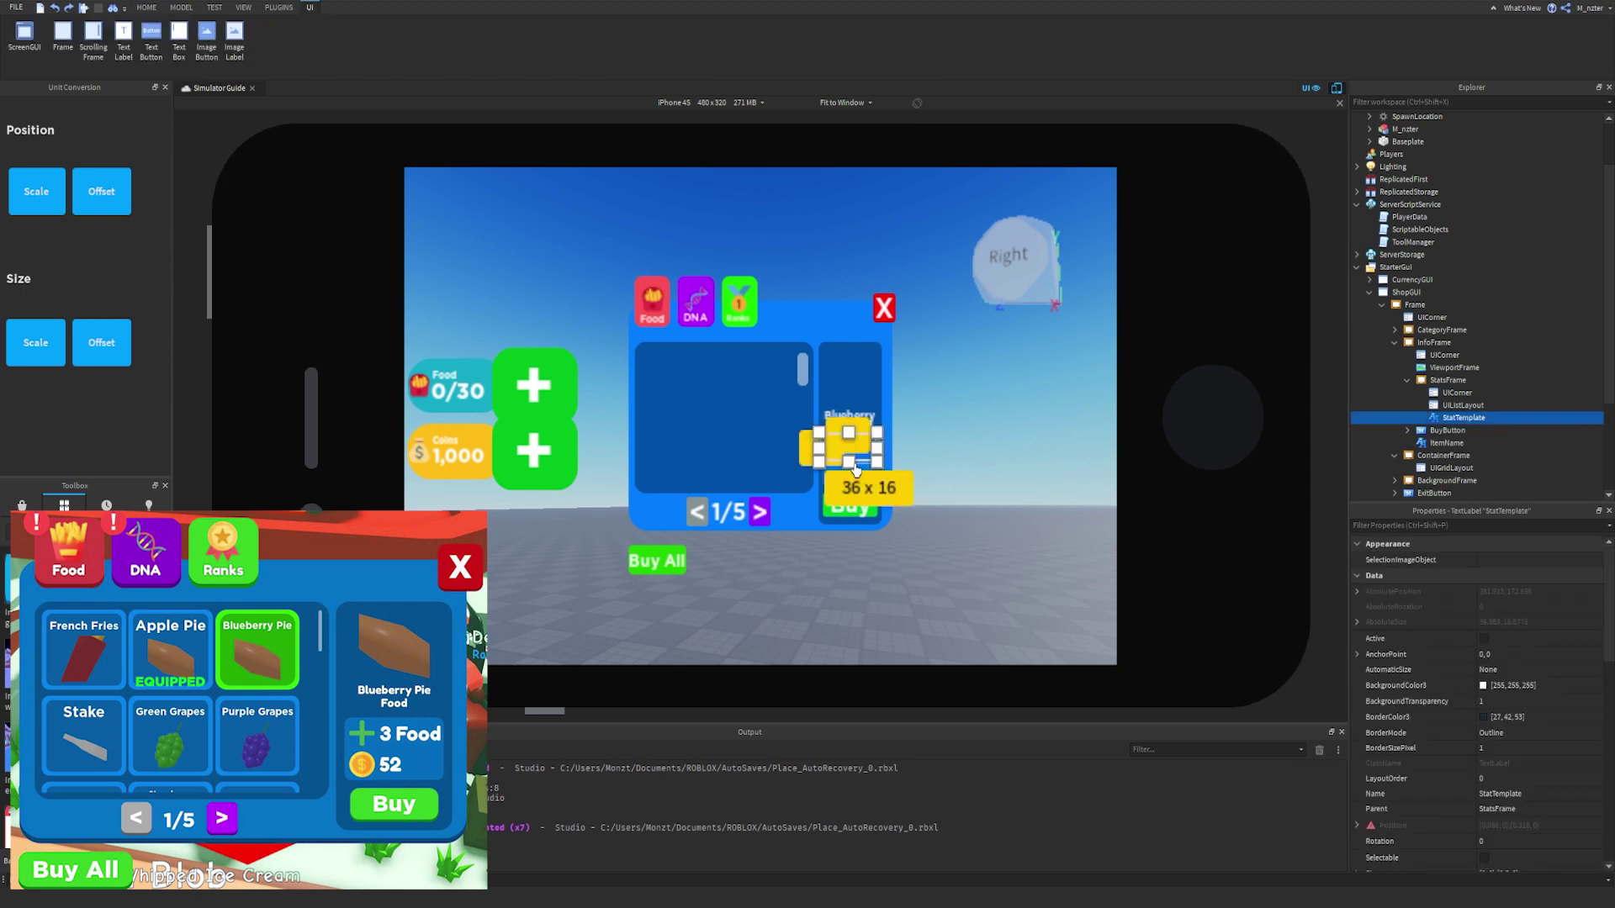
left_click(1372, 525)
type("size")
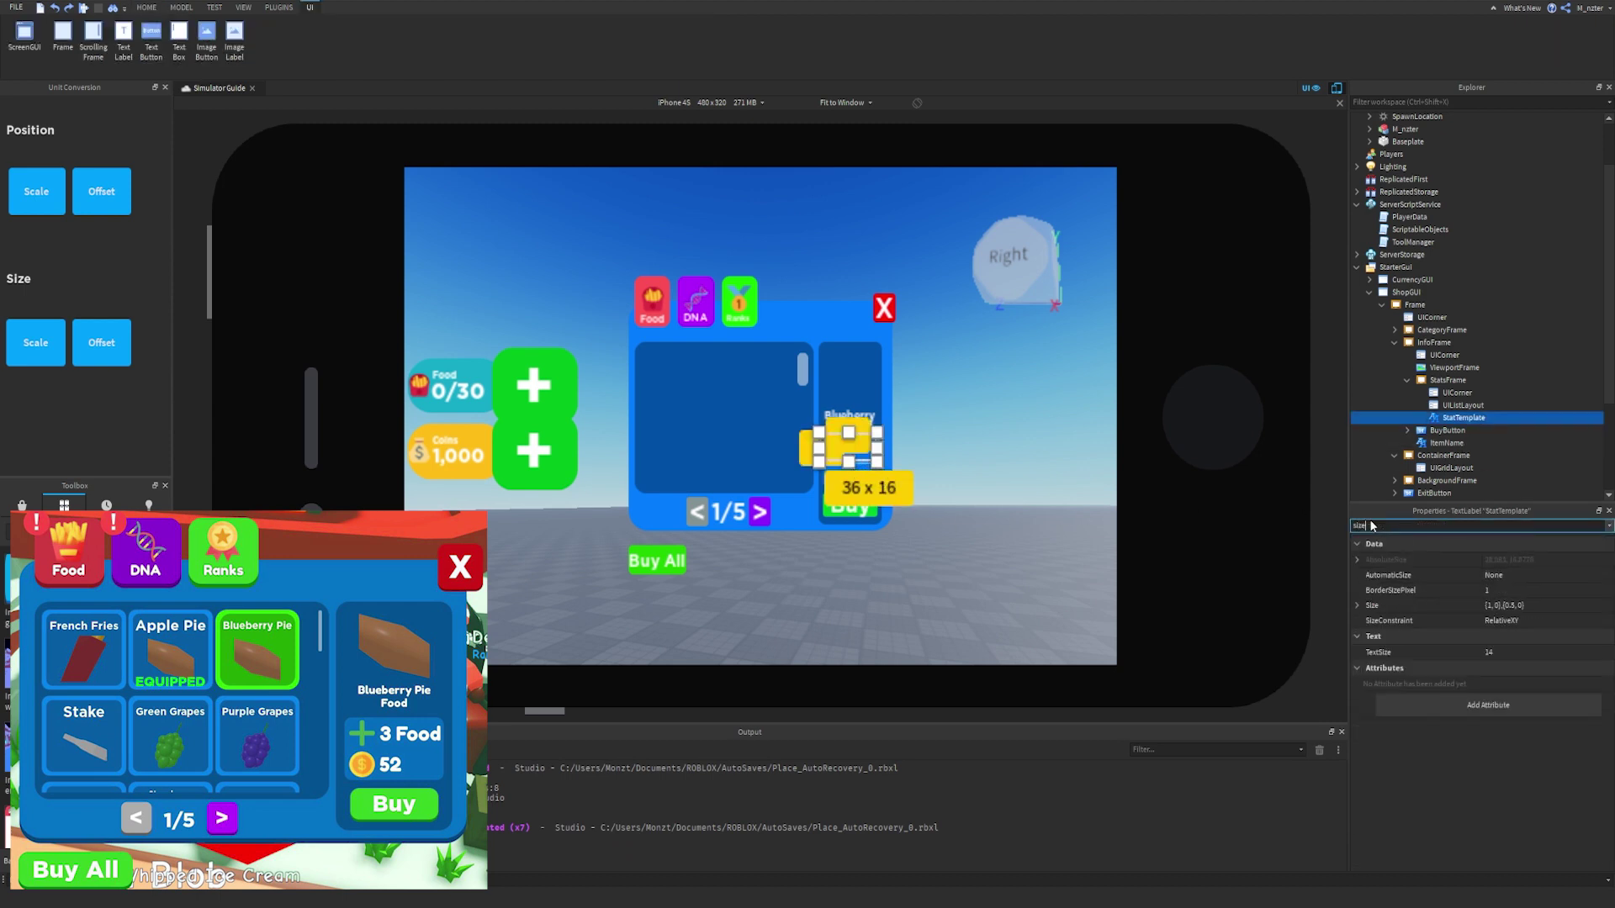
left_click(1511, 606)
double_click(1515, 606)
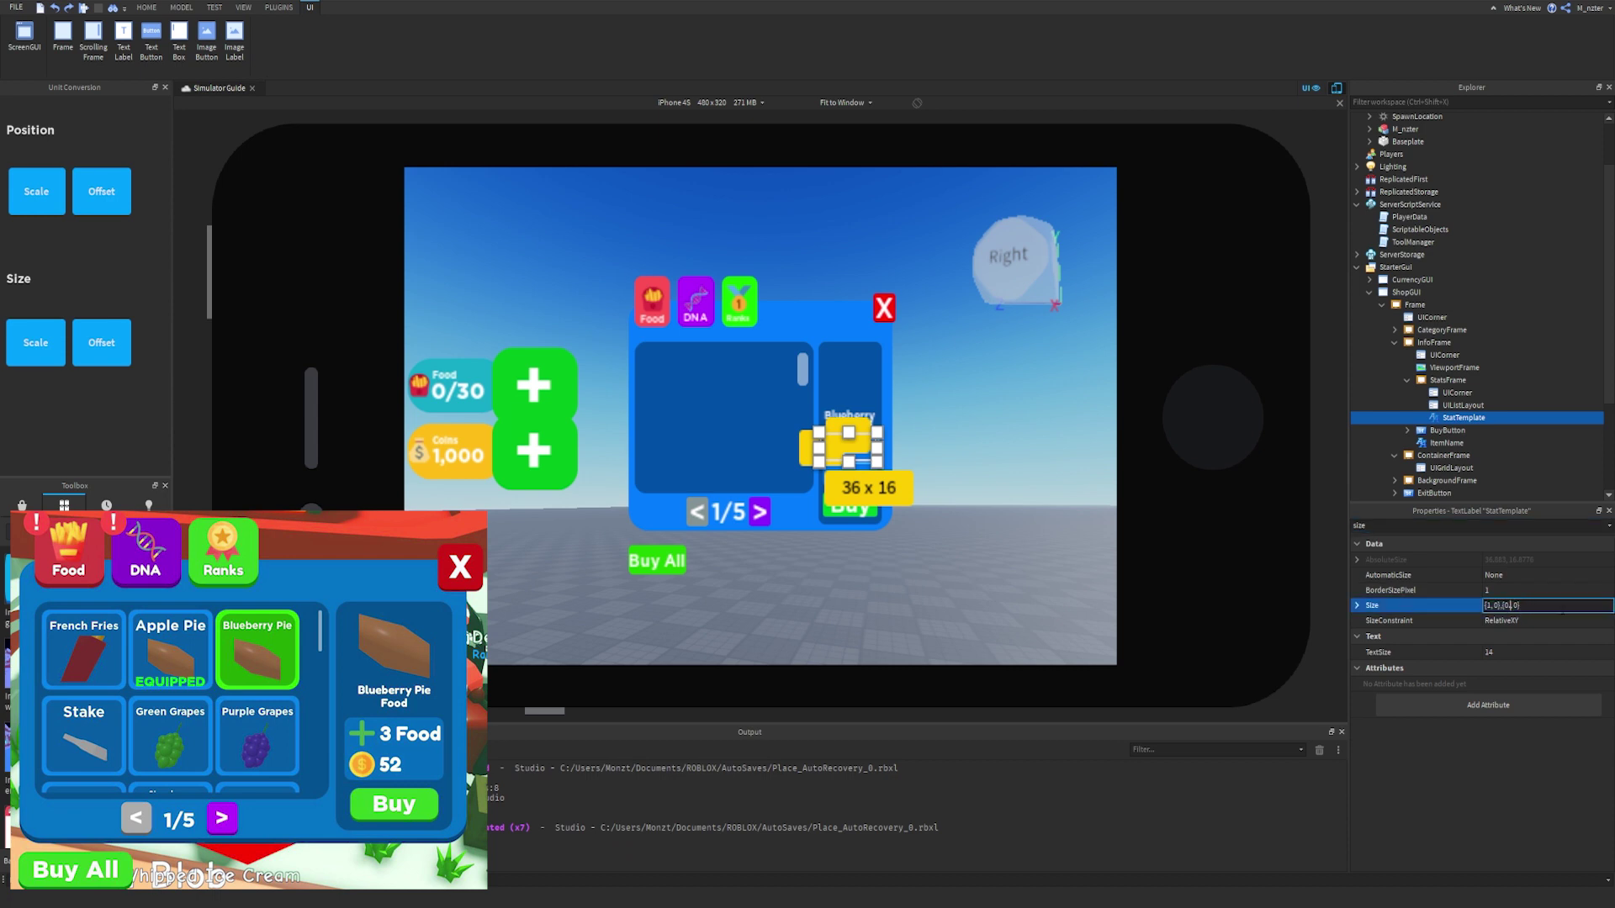
left_click(1143, 492)
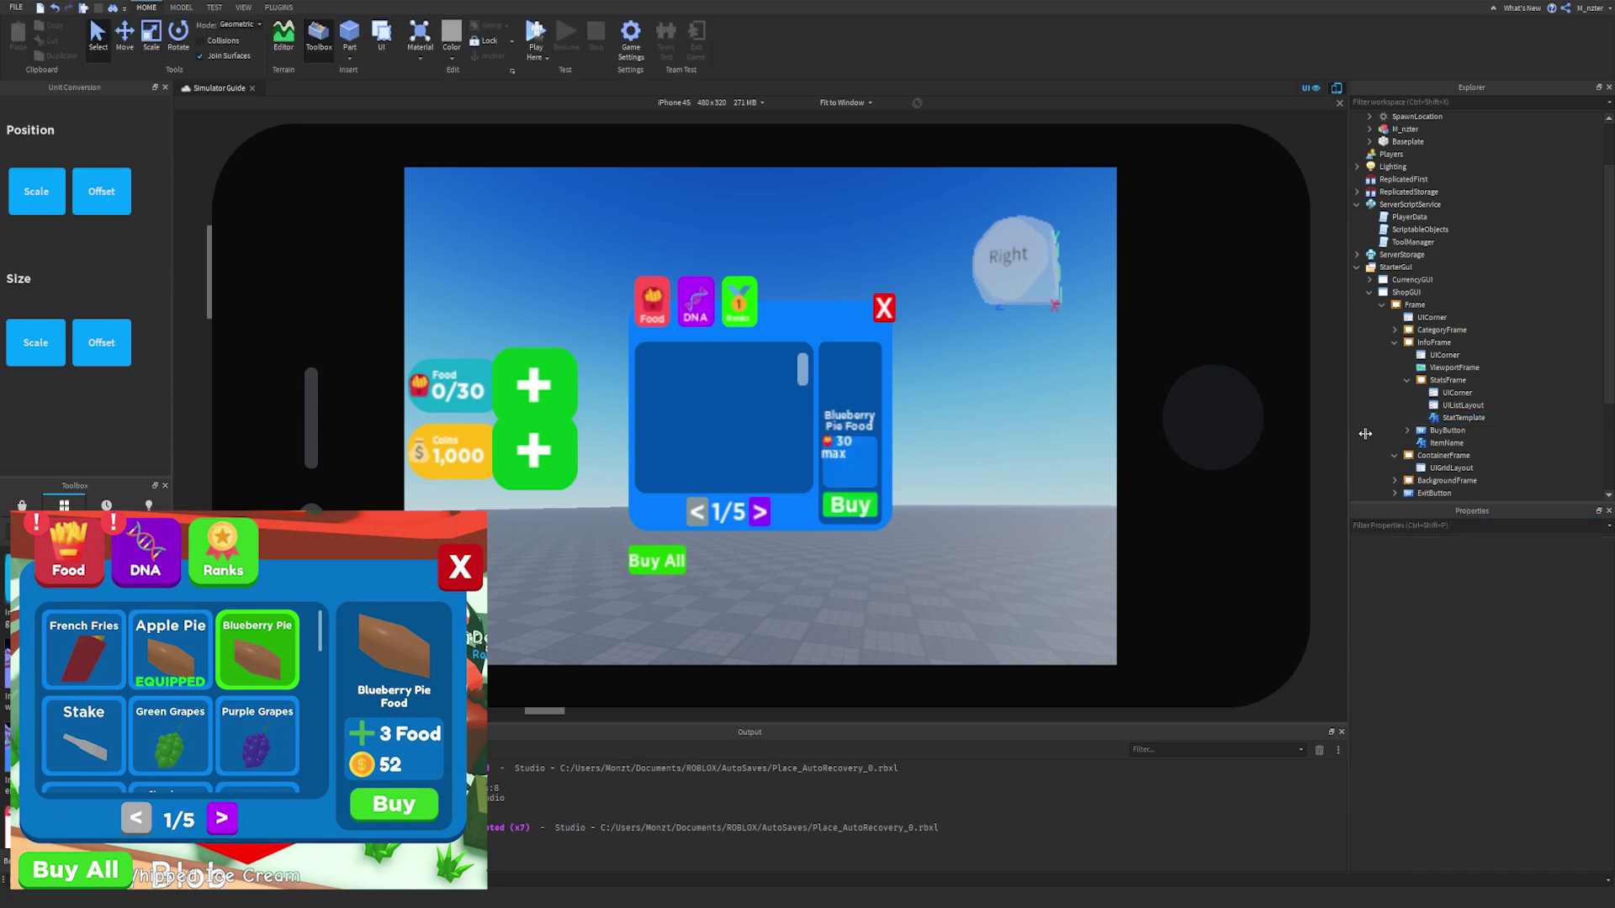
Set StatTemplate's size to {1, 0},{0.47, 0}, check it in the phone emulation, and return to the normal view.
left_click(1464, 418)
left_click(1481, 525)
type("size")
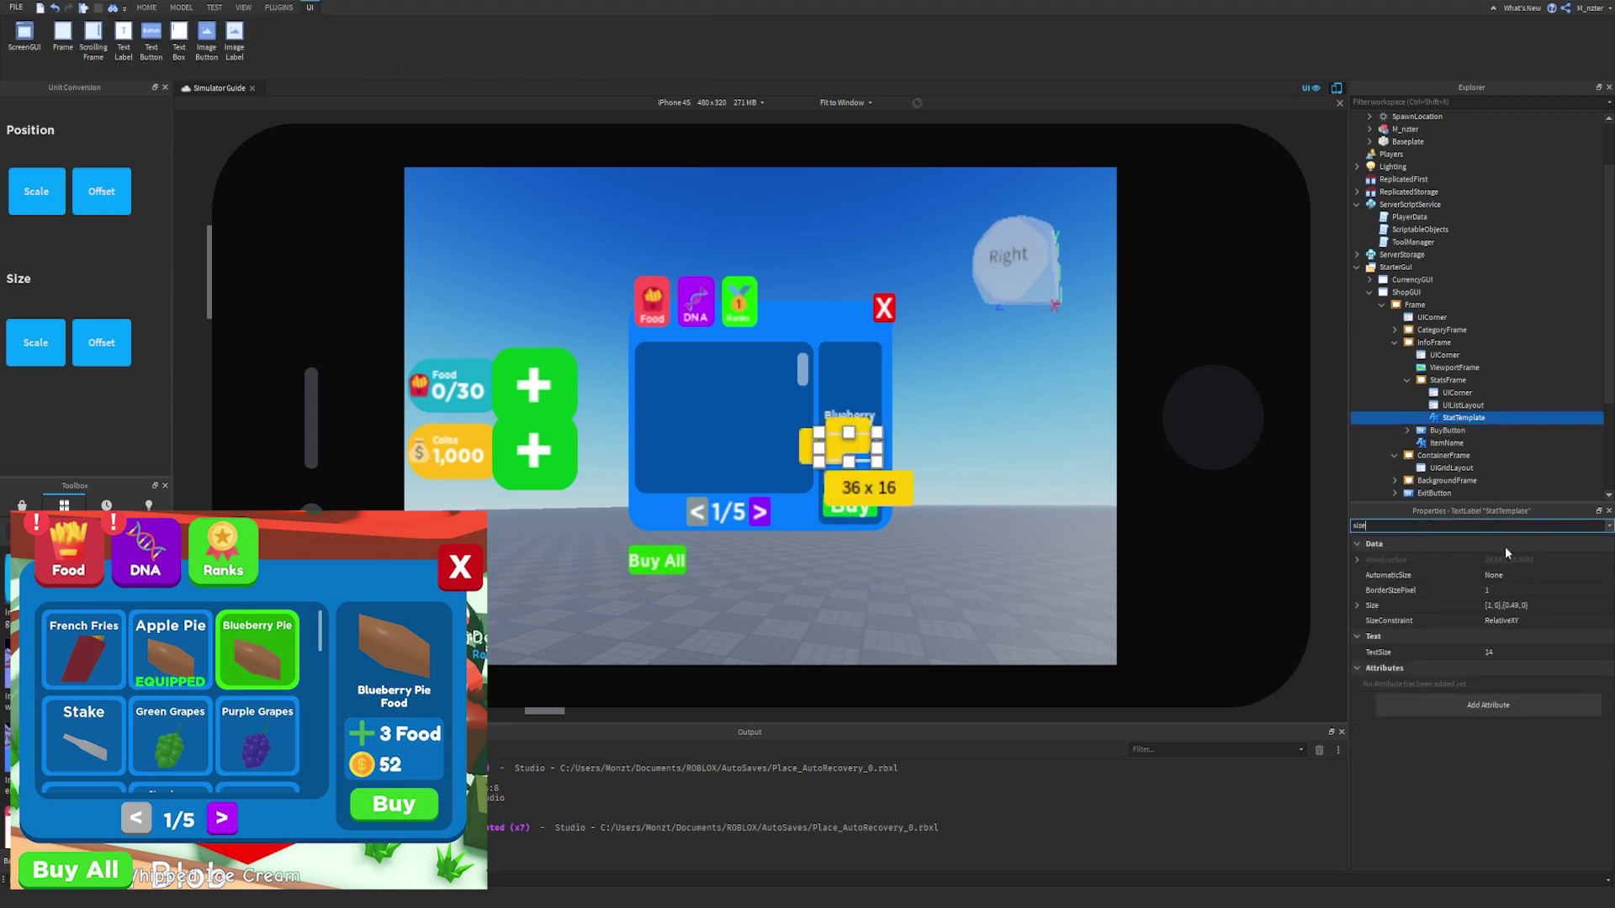
left_click(1519, 606)
left_click(1519, 606)
key("BackSpace")
type("7")
key("Return")
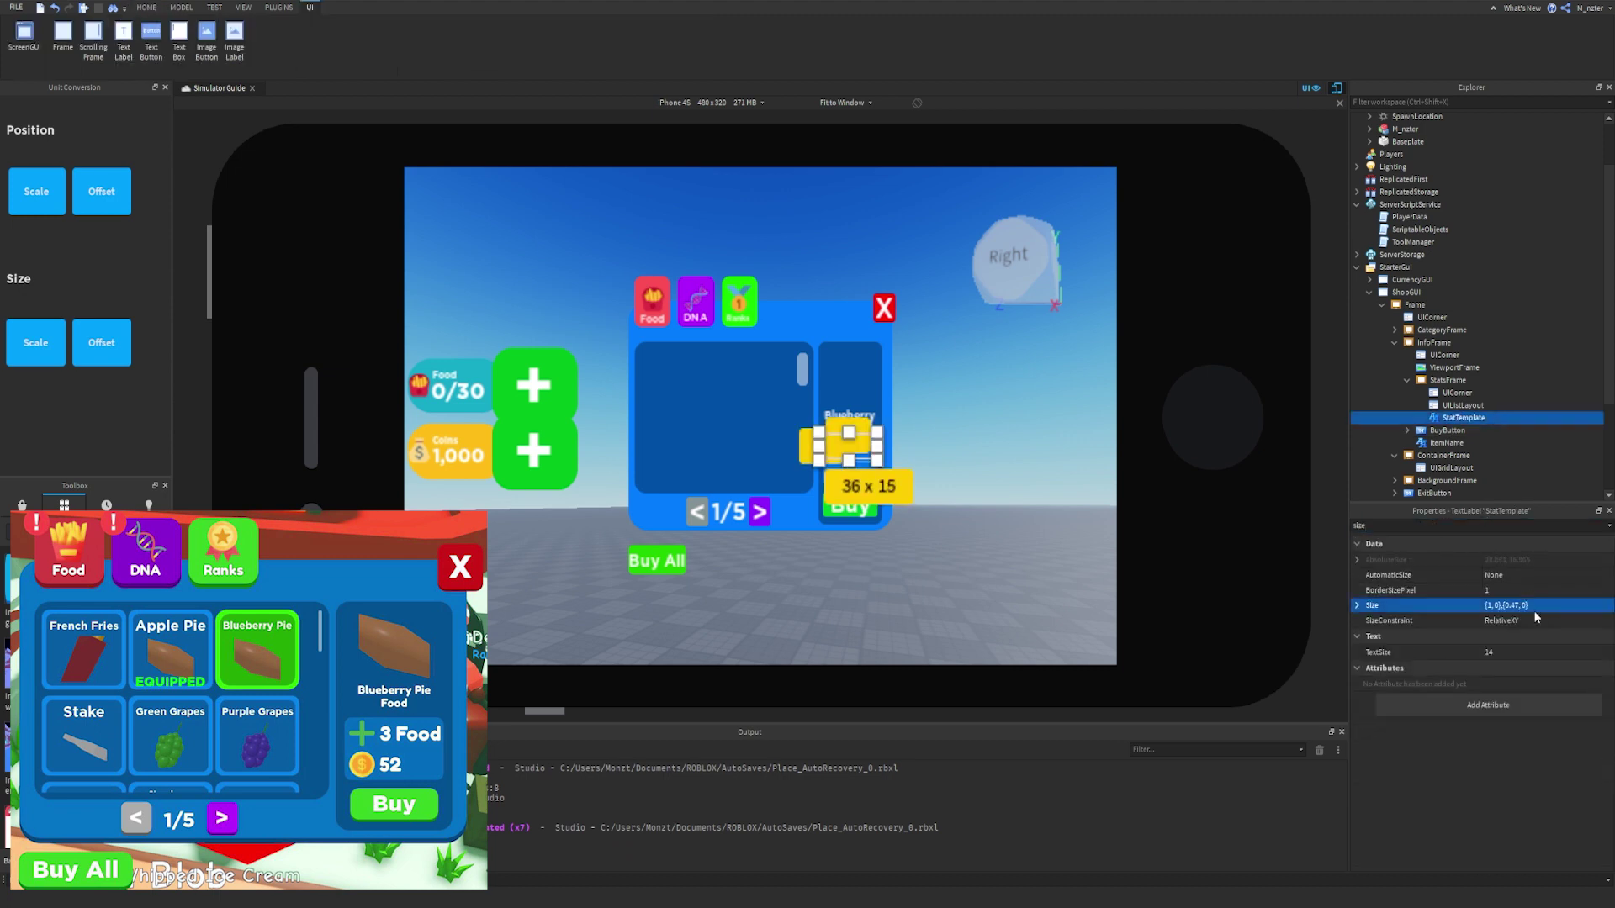
left_click(971, 433)
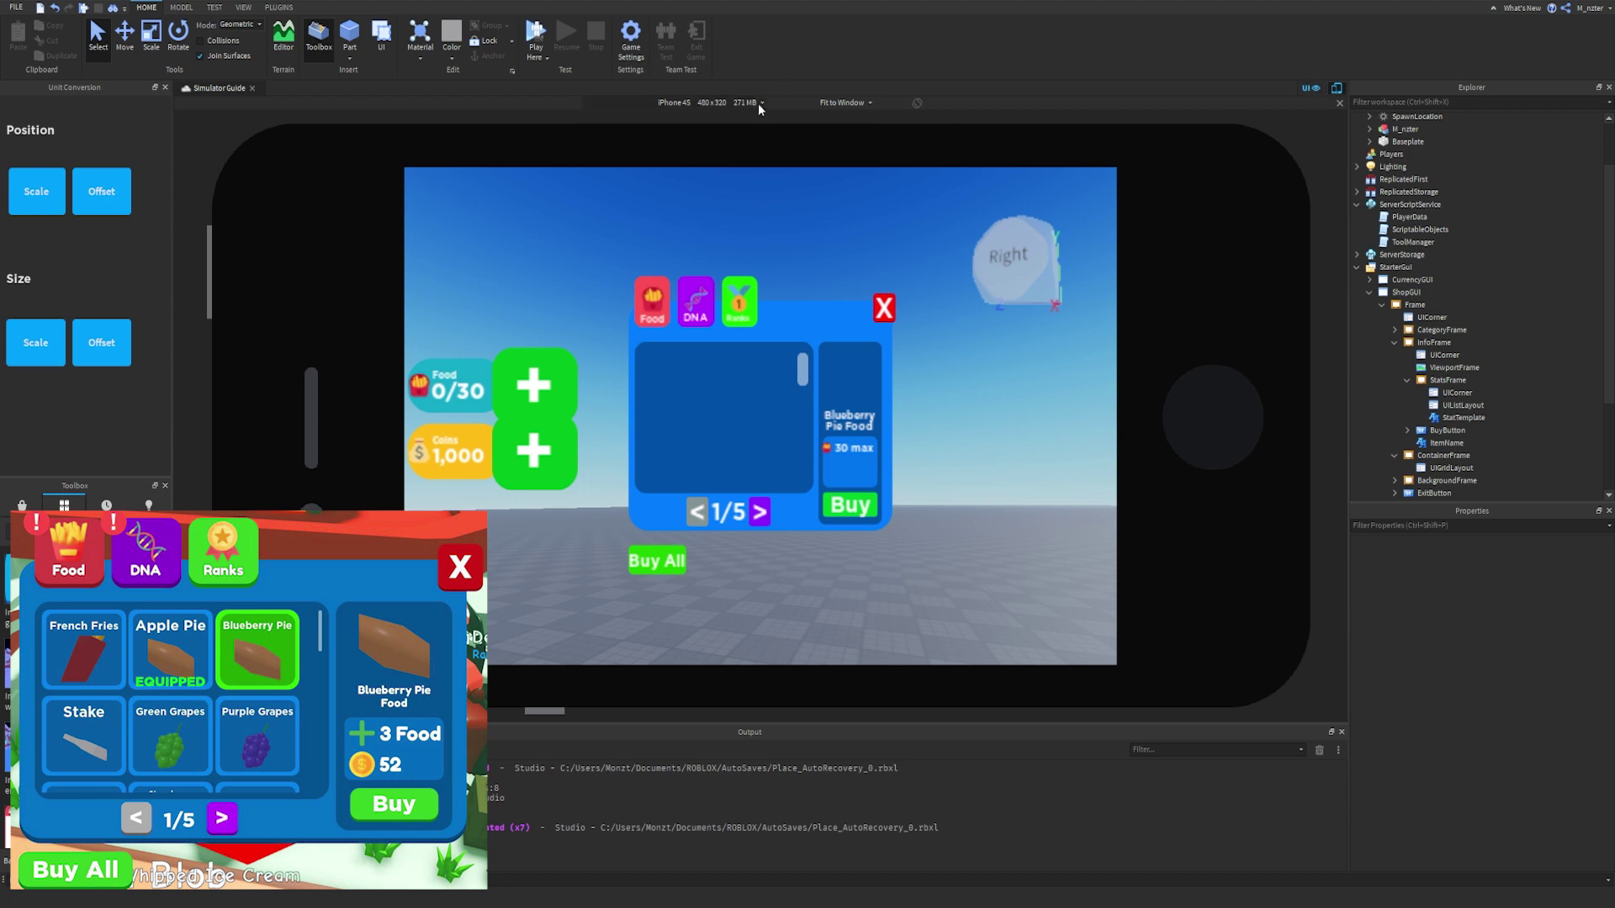
left_click(1337, 89)
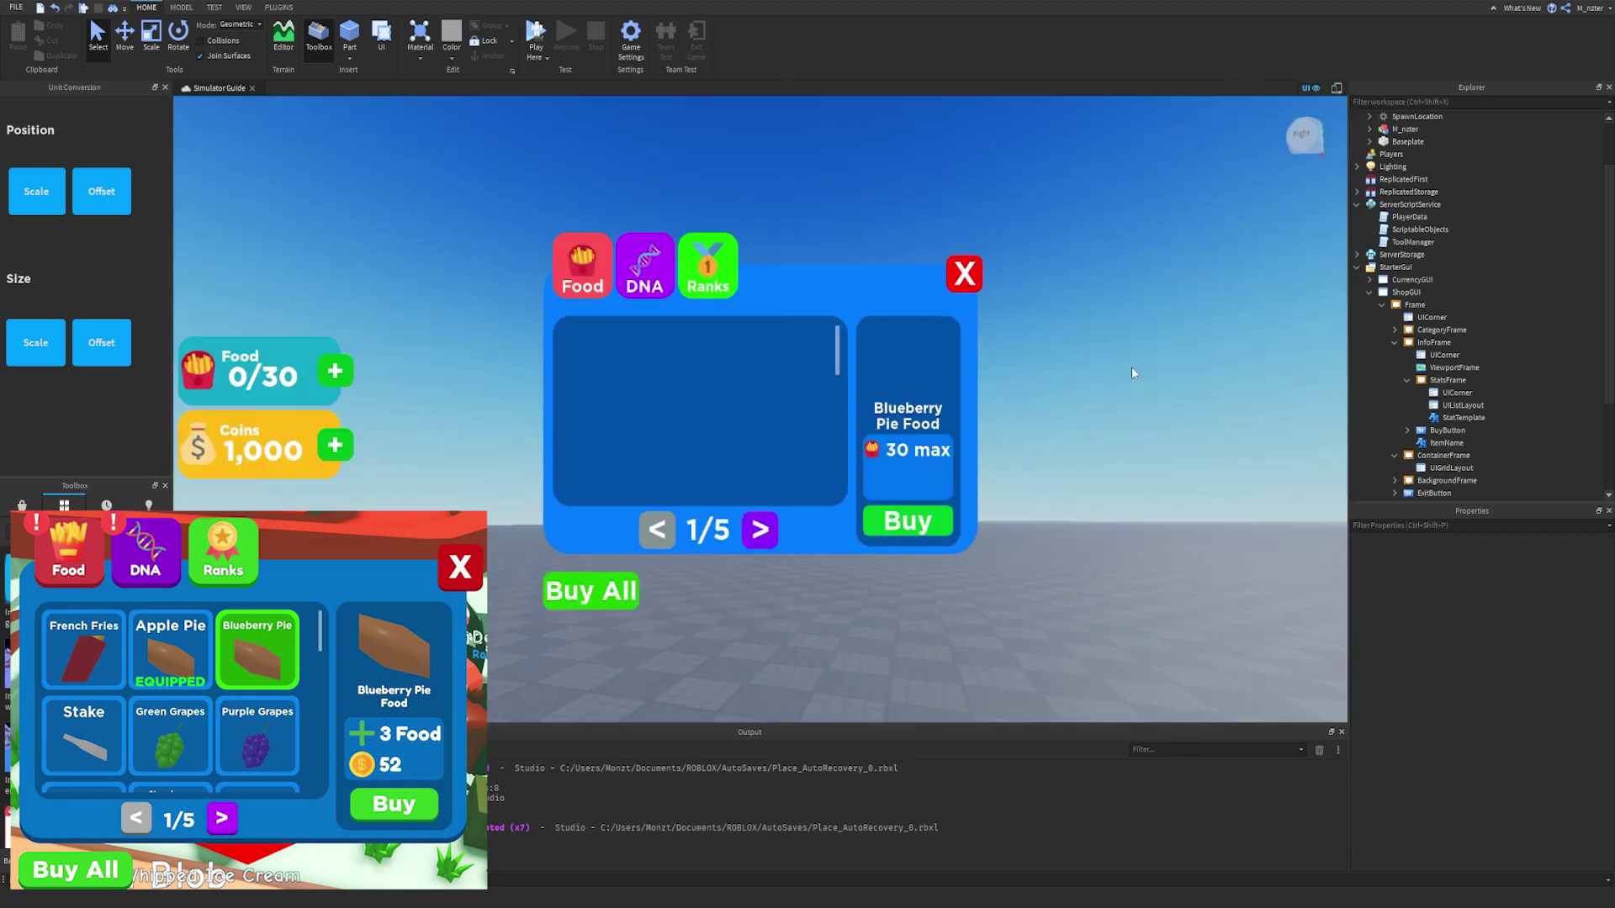
Duplicate StatTemplate within StatsFrame to add a second stat row.
left_click(1489, 418)
key("ctrl+d")
left_click(1149, 440)
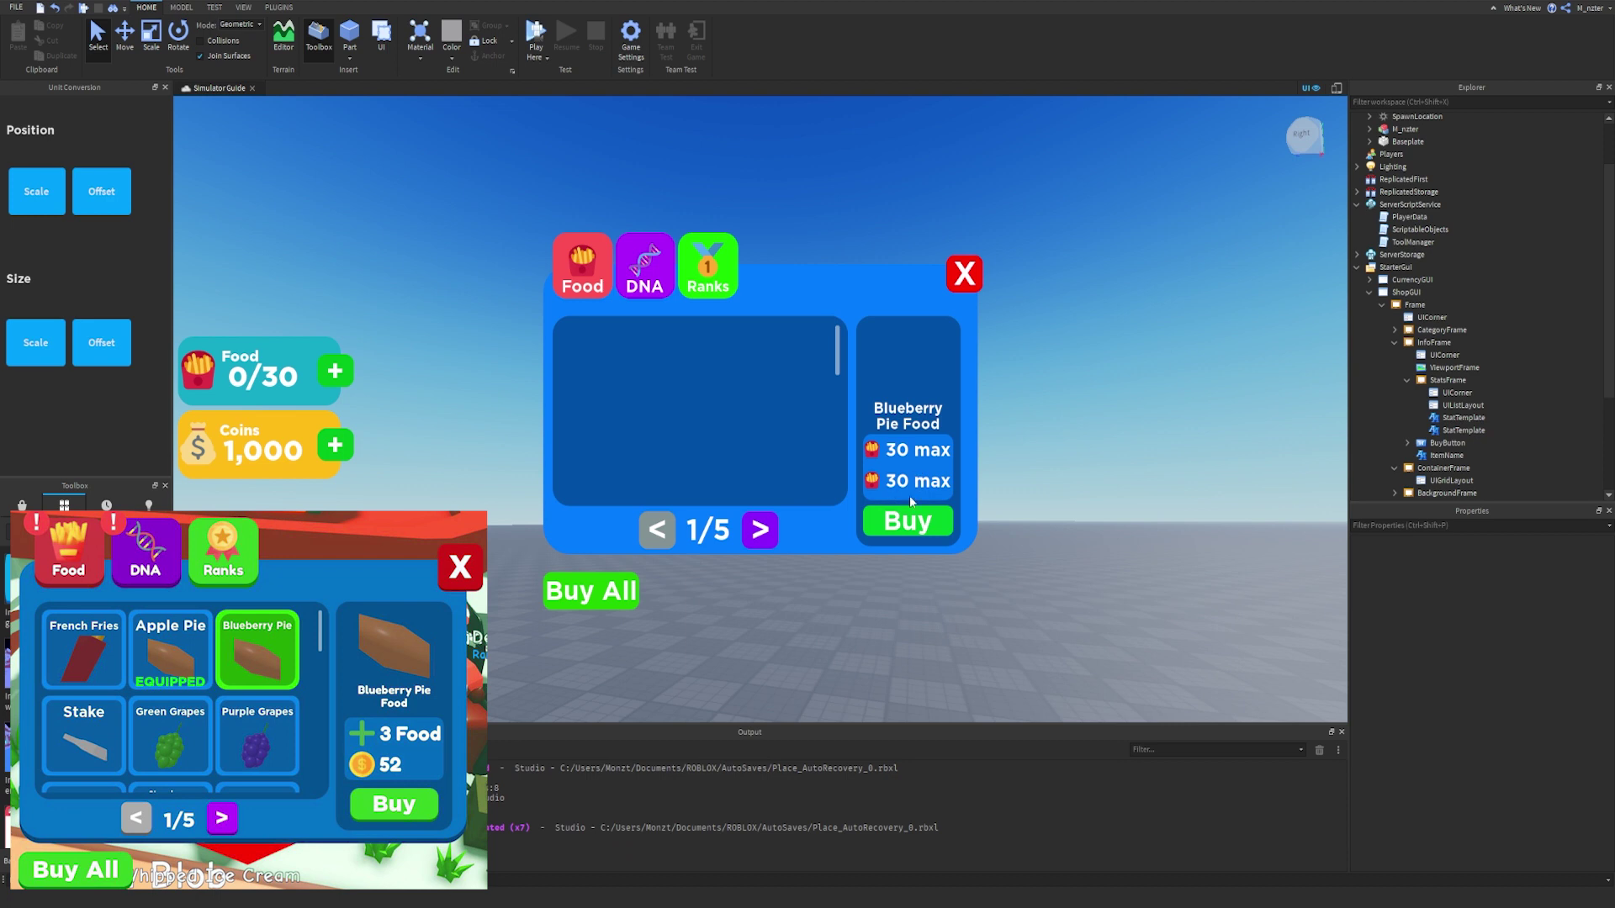
Set the padding of StatsFrame's UIListLayout to 0.05, 0, check it in the phone emulation, and return to the normal view.
left_click(1464, 406)
left_click(1514, 560)
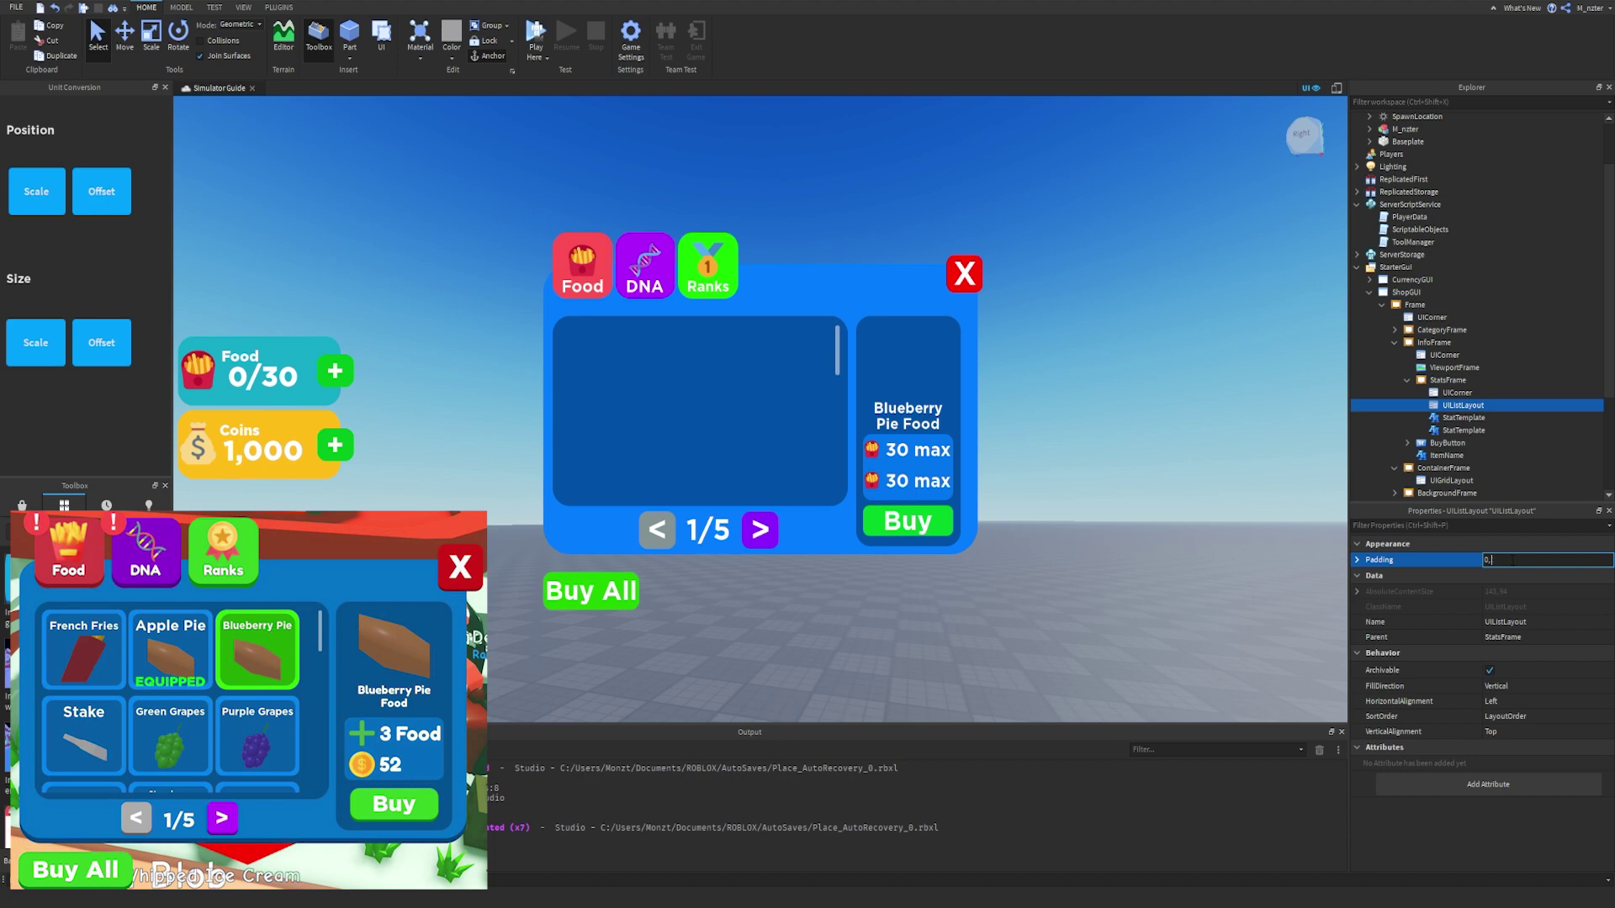
type("1,0")
key("Return")
left_click(1496, 561)
type("05")
key("Return")
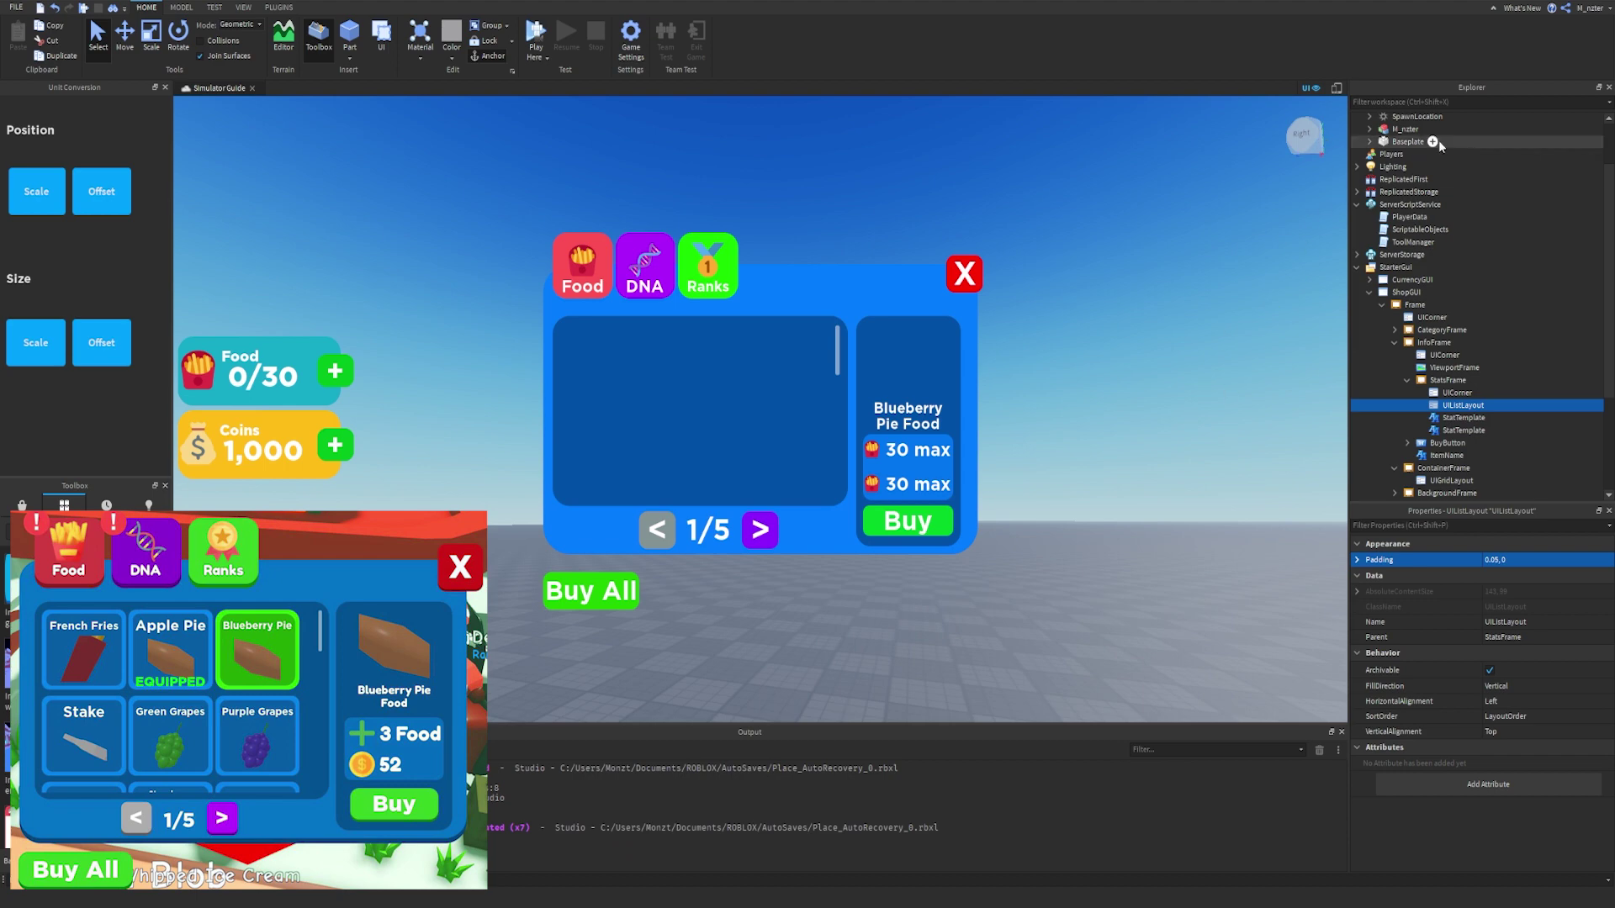
left_click(1336, 87)
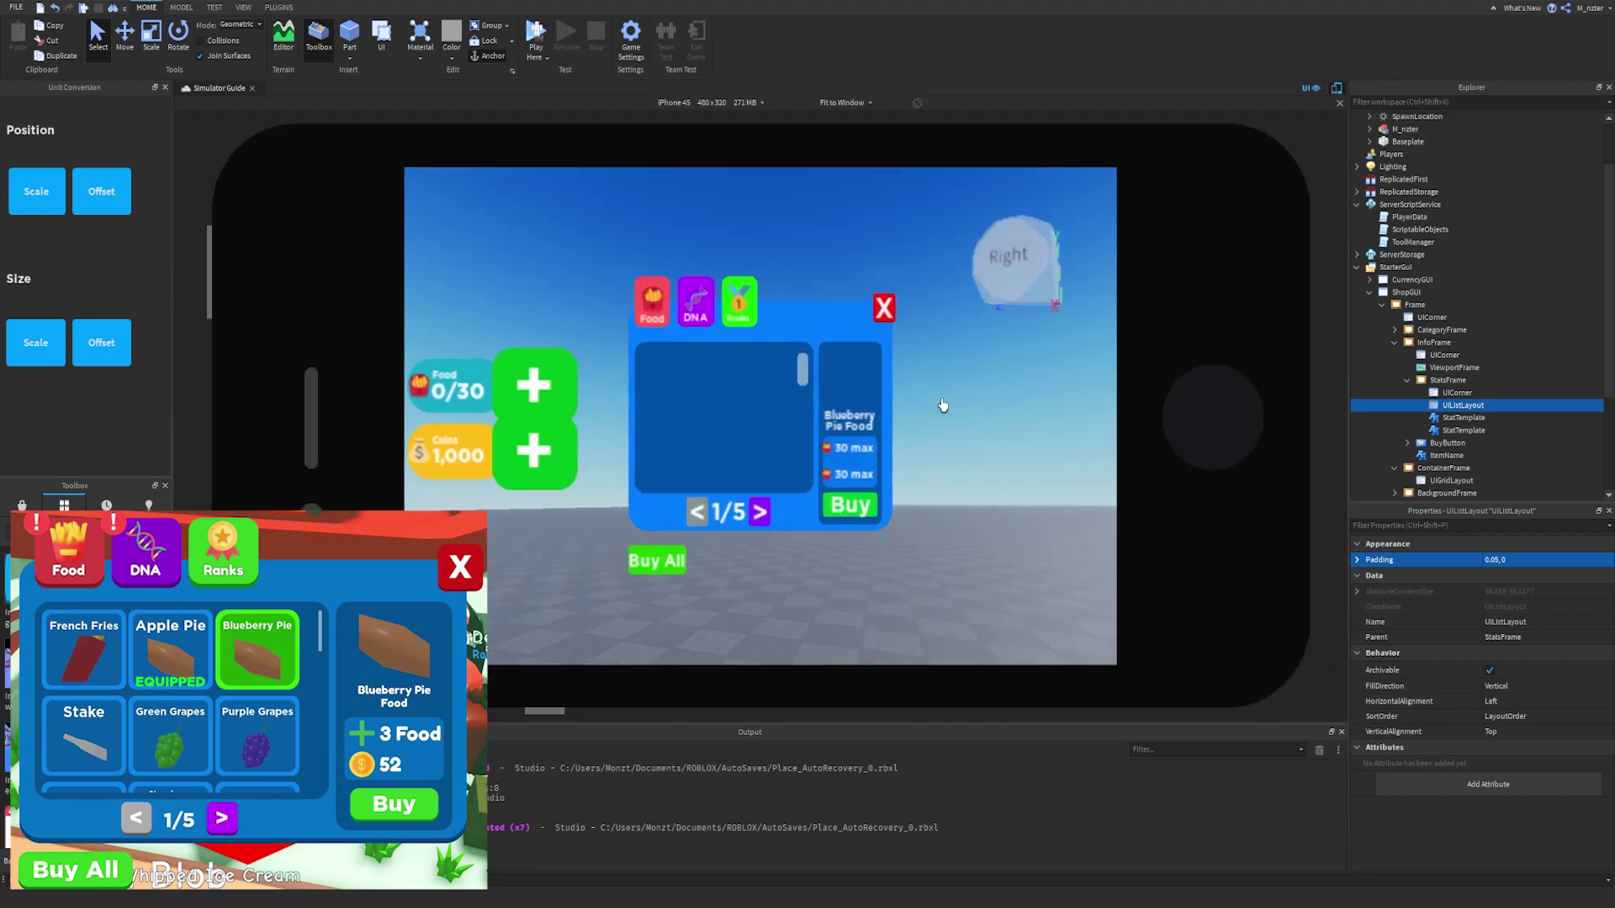
left_click(1337, 88)
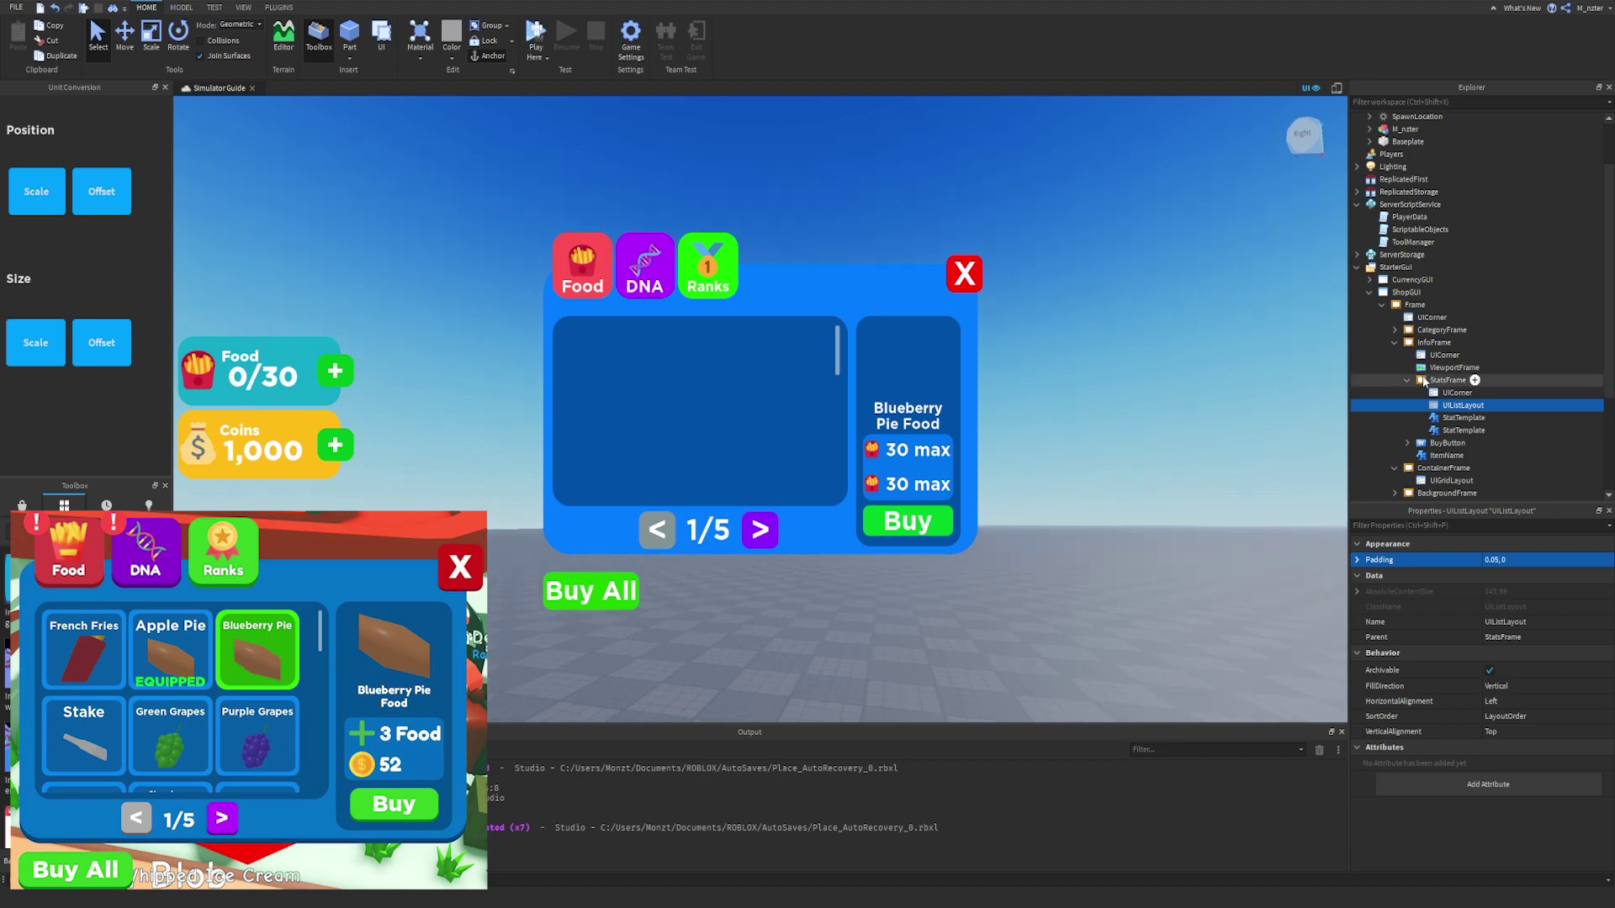
Insert a TextButton into ContainerFrame and rename it Template.
left_click(1407, 380)
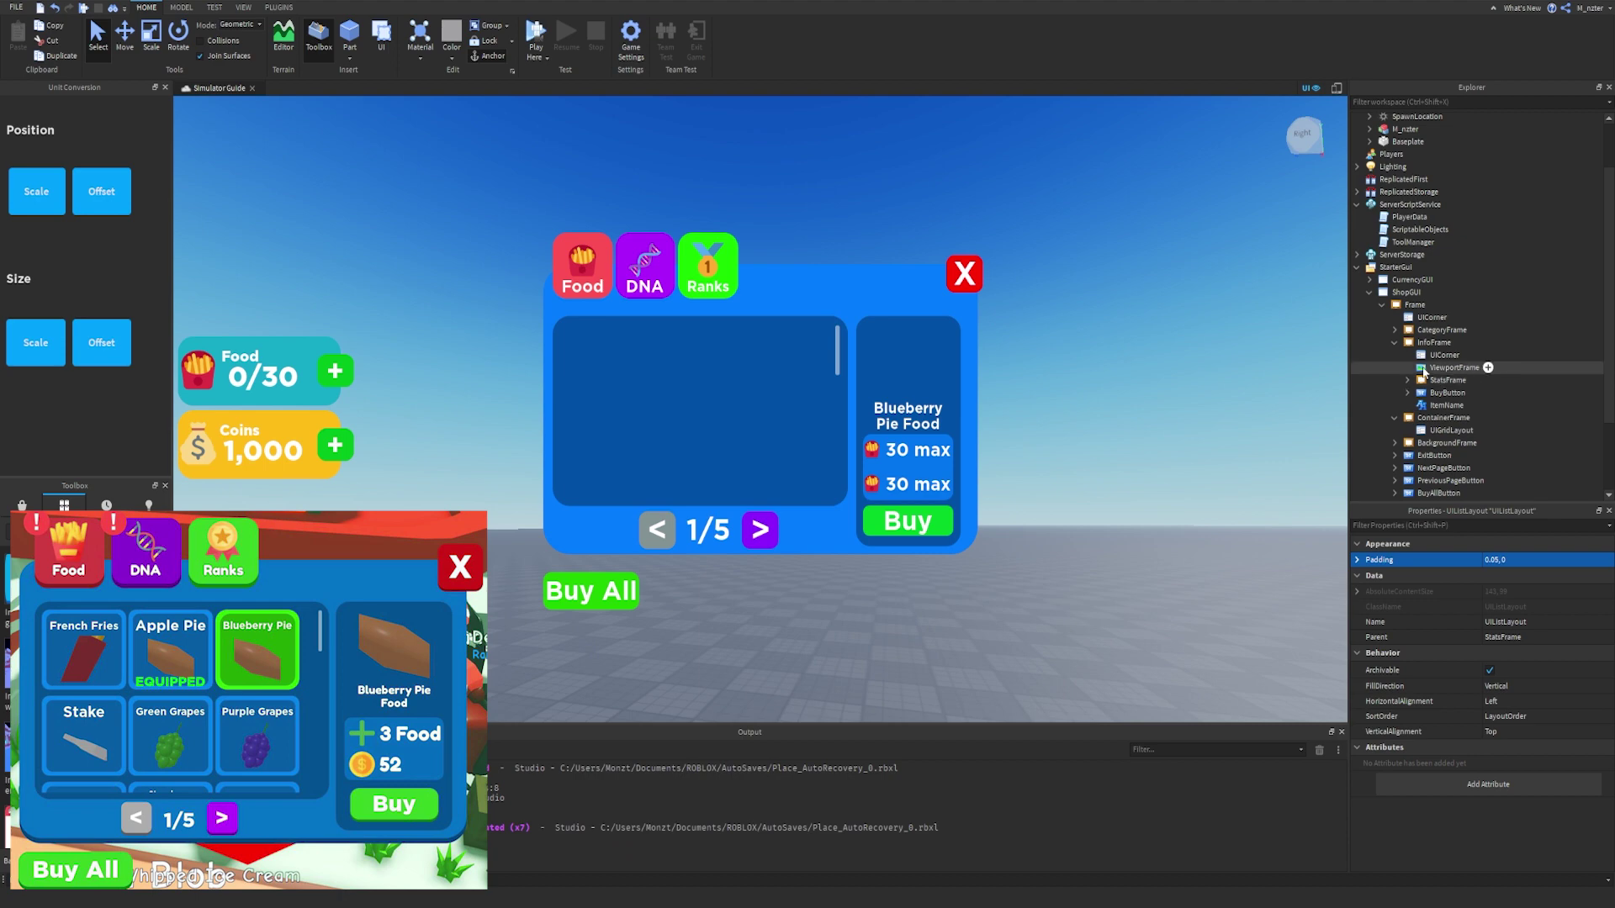
left_click(1394, 343)
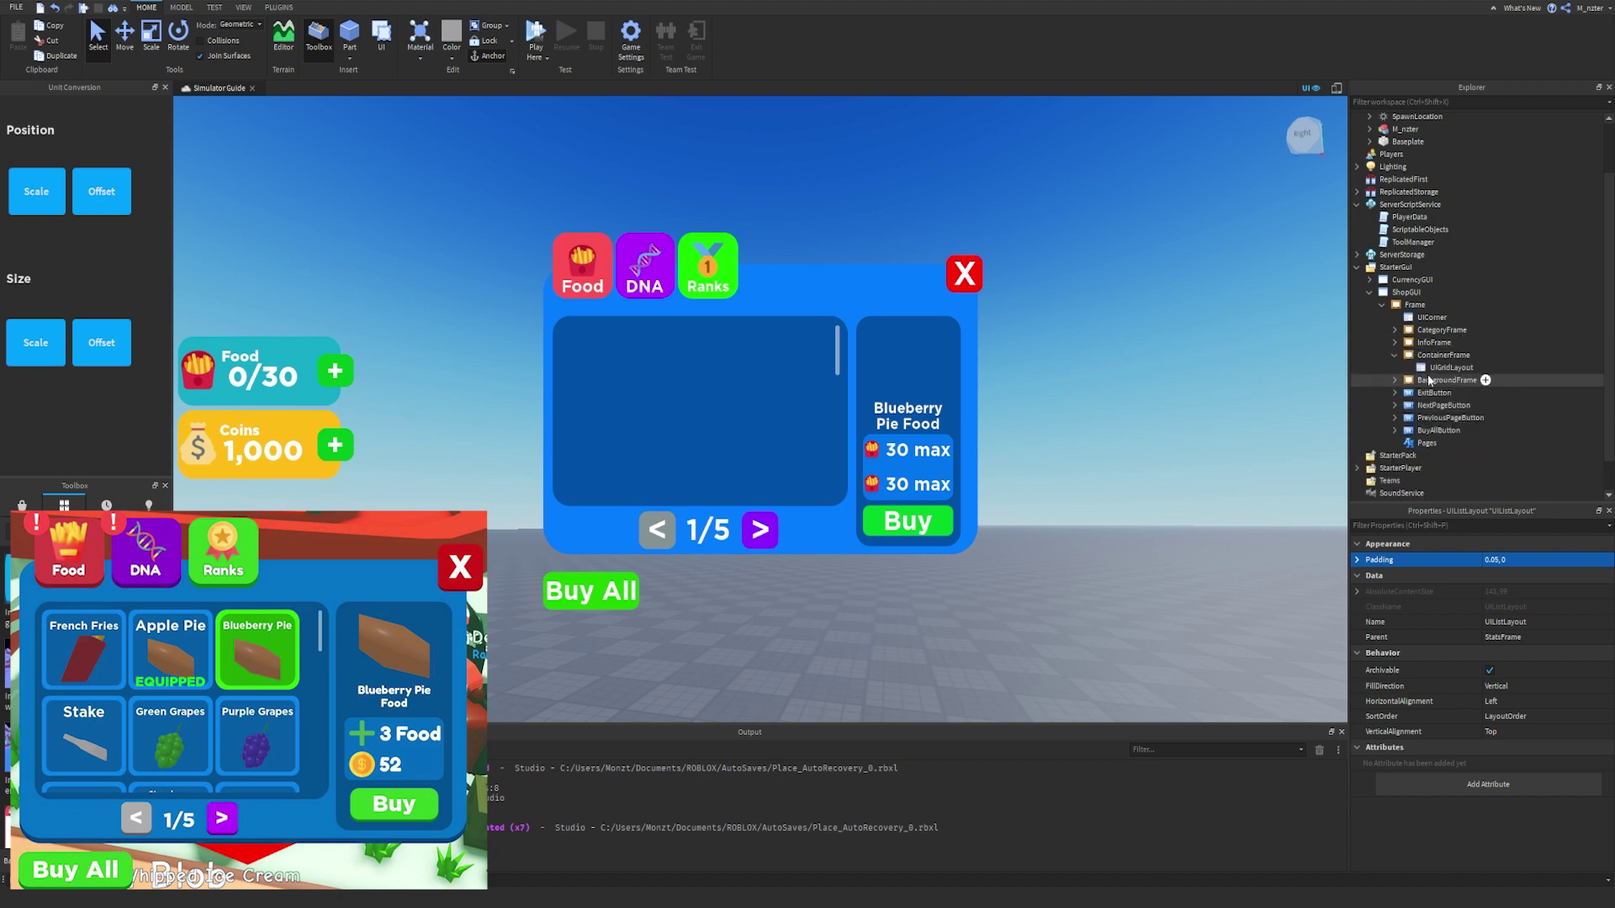
left_click(1420, 357)
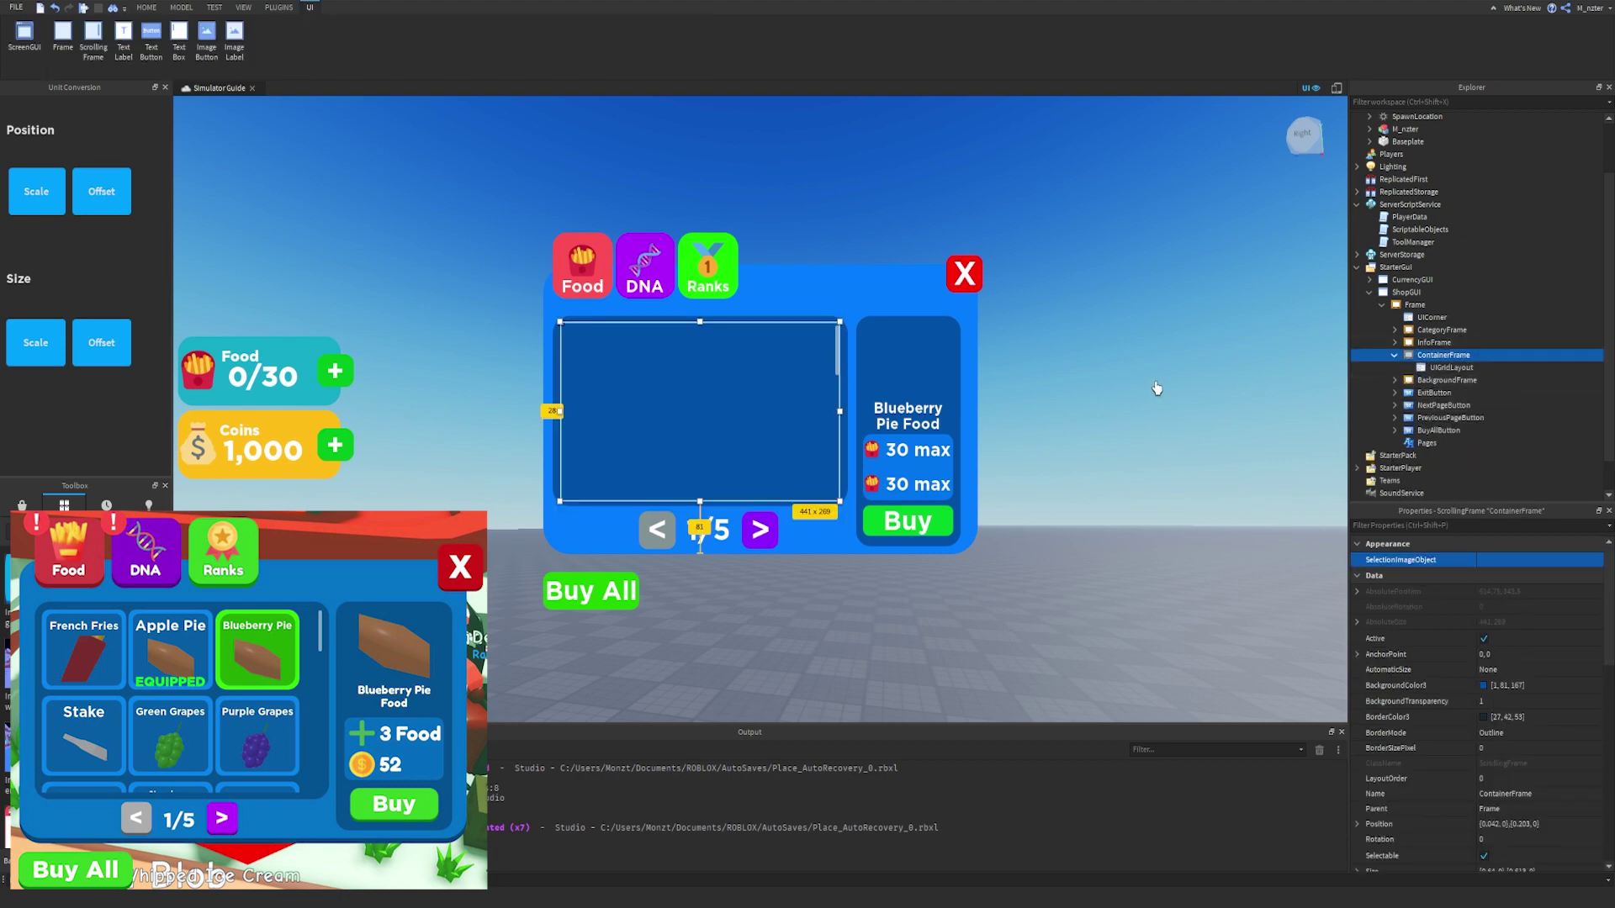
left_click(1479, 356)
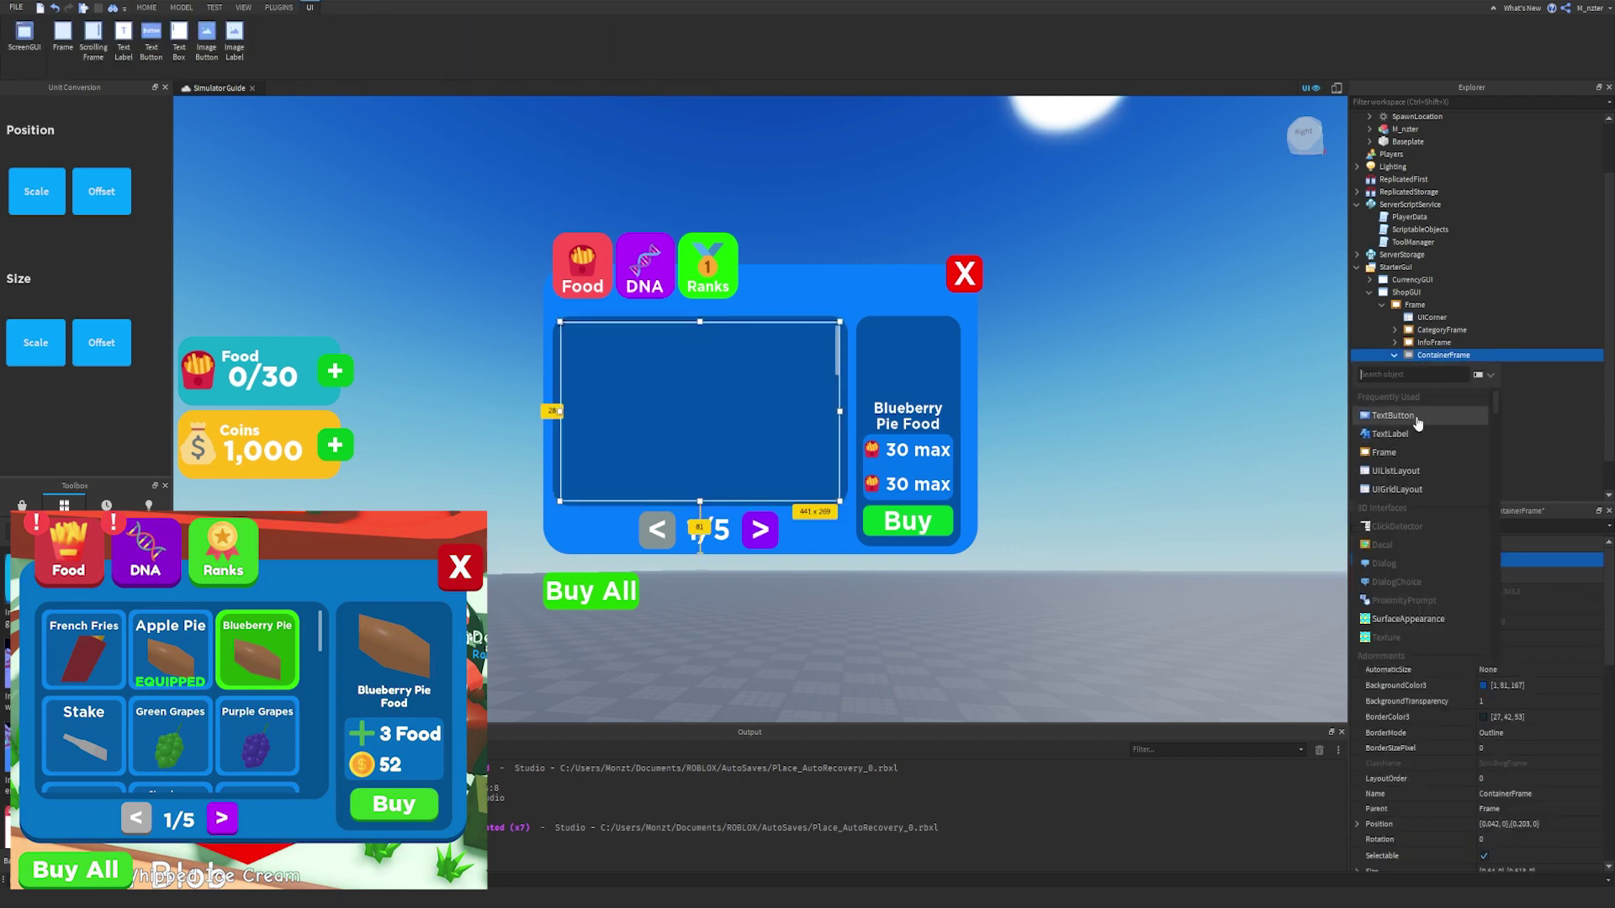
left_click(1392, 416)
double_click(1447, 380)
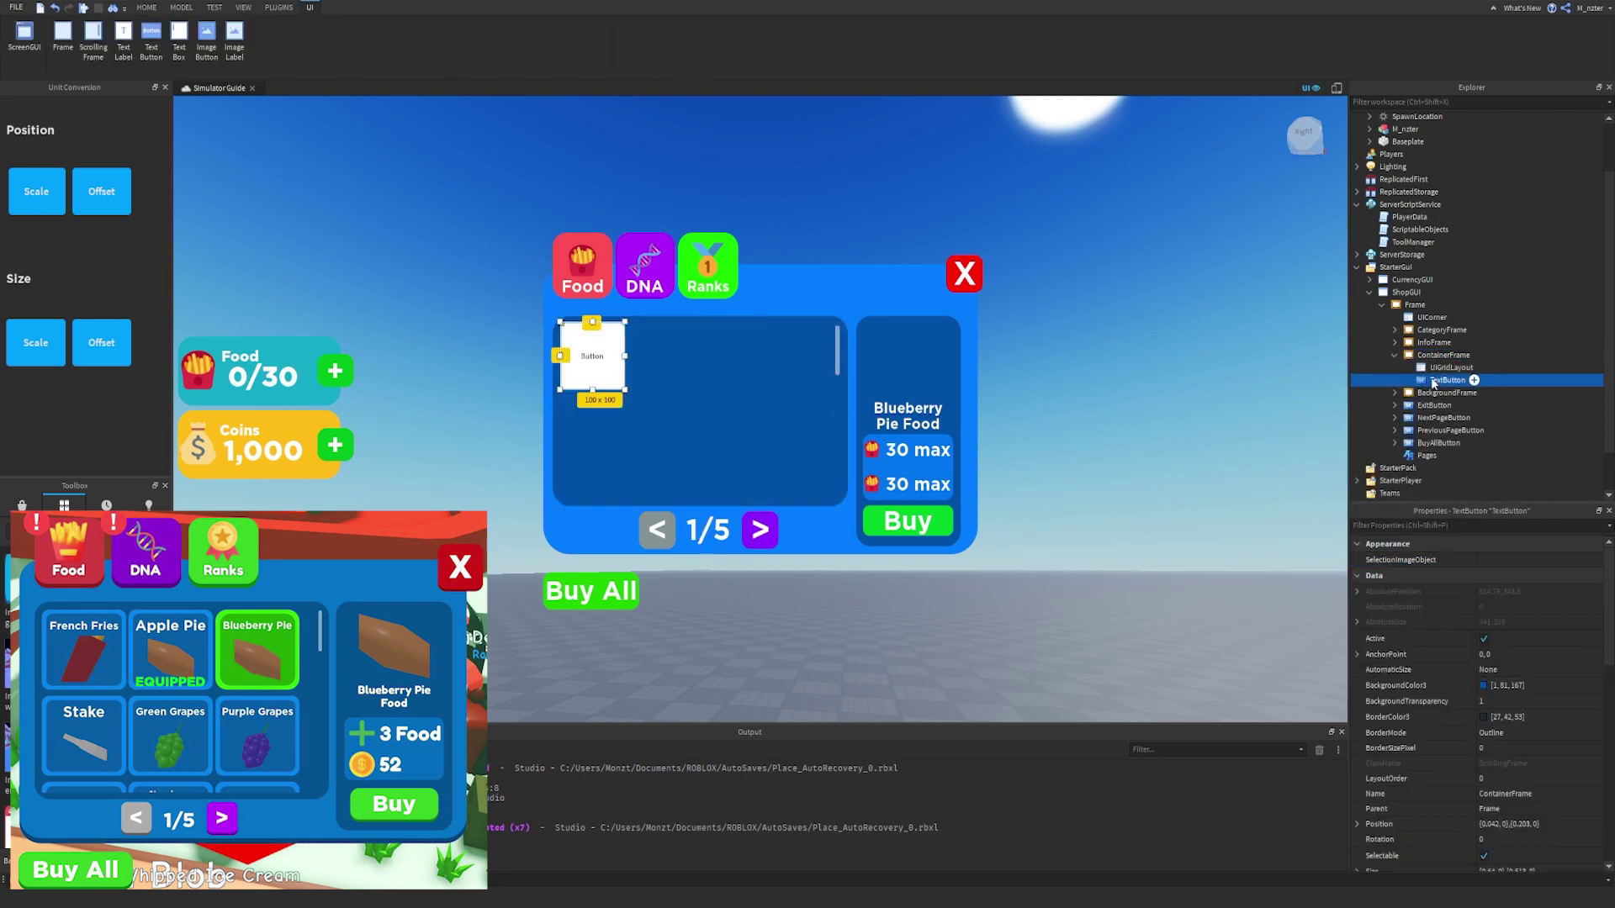
type("Template")
key("Return")
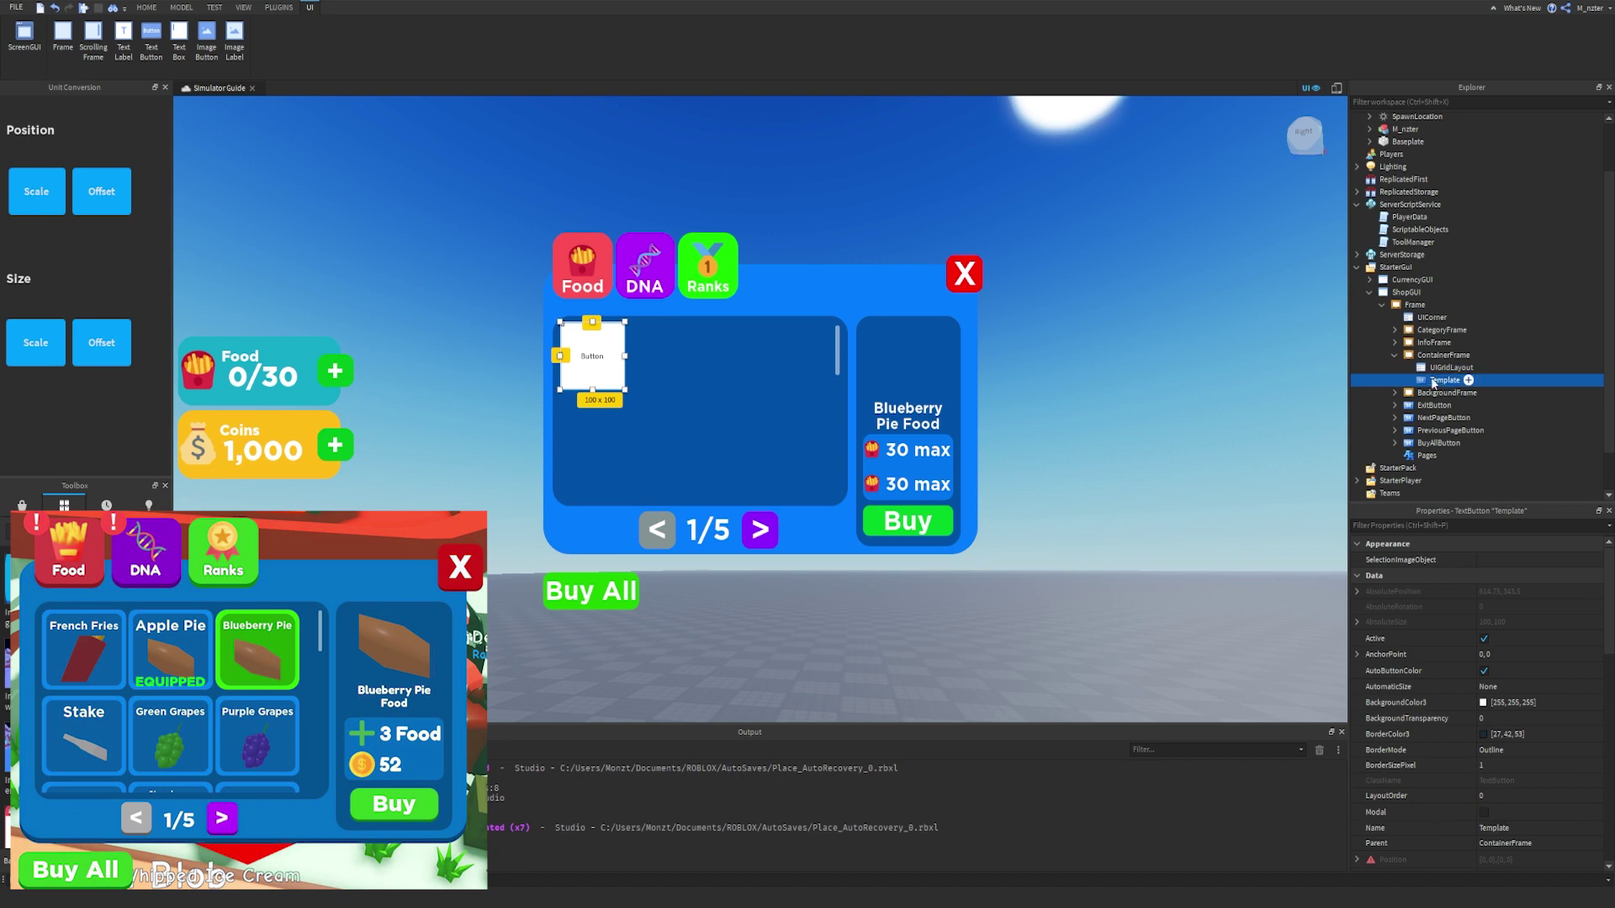
Clear the Template button's text.
left_click(1421, 525)
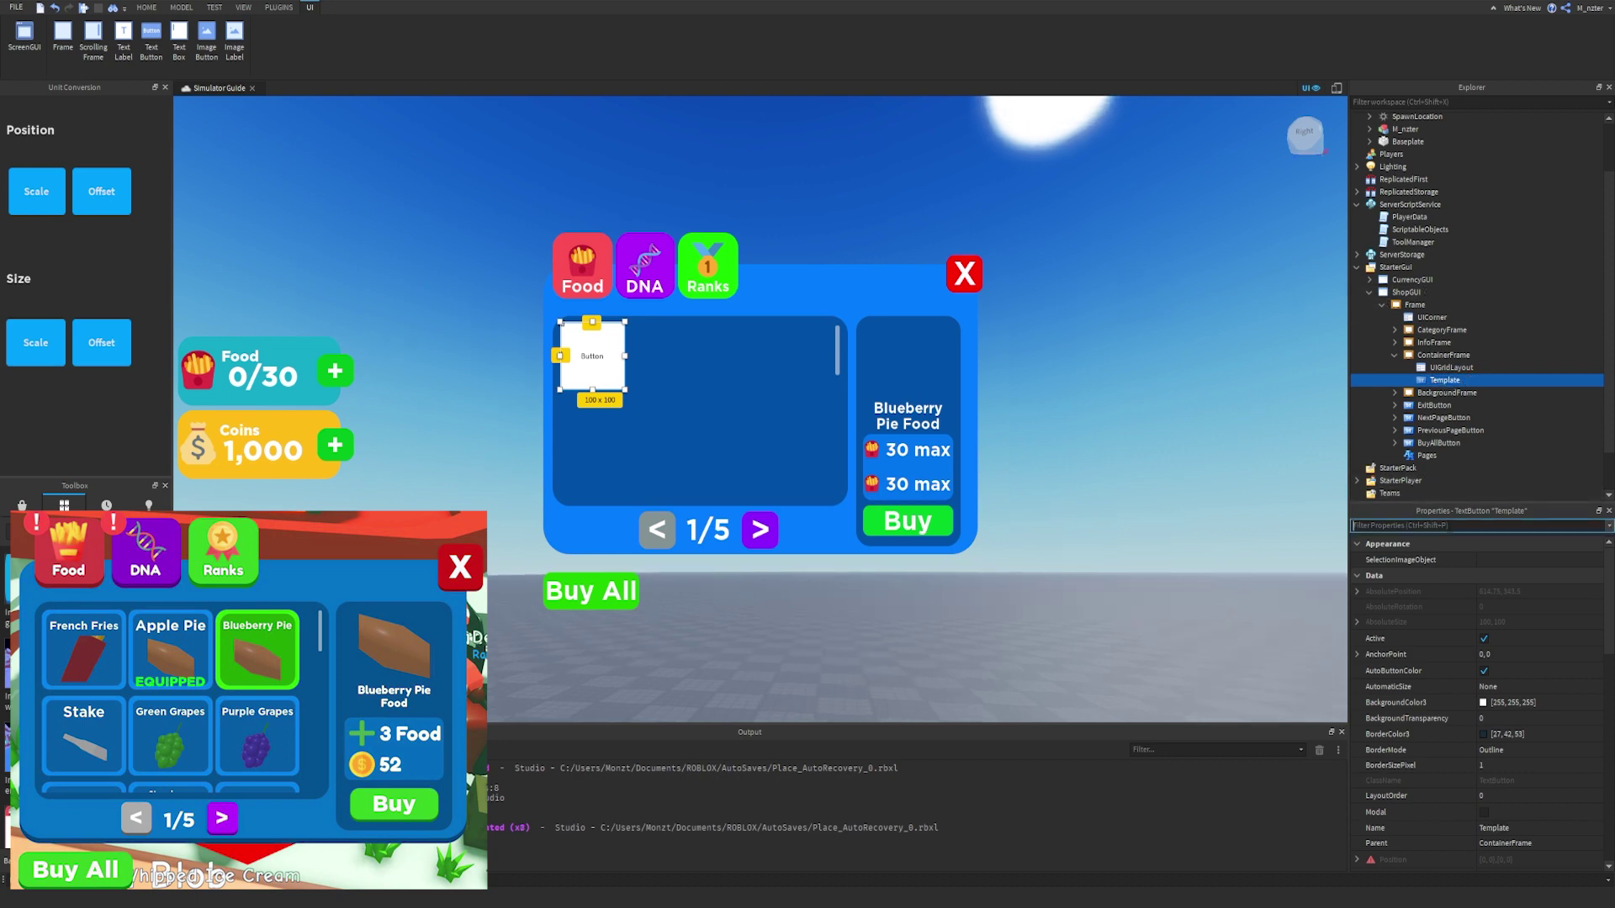
type("text")
left_click(1510, 593)
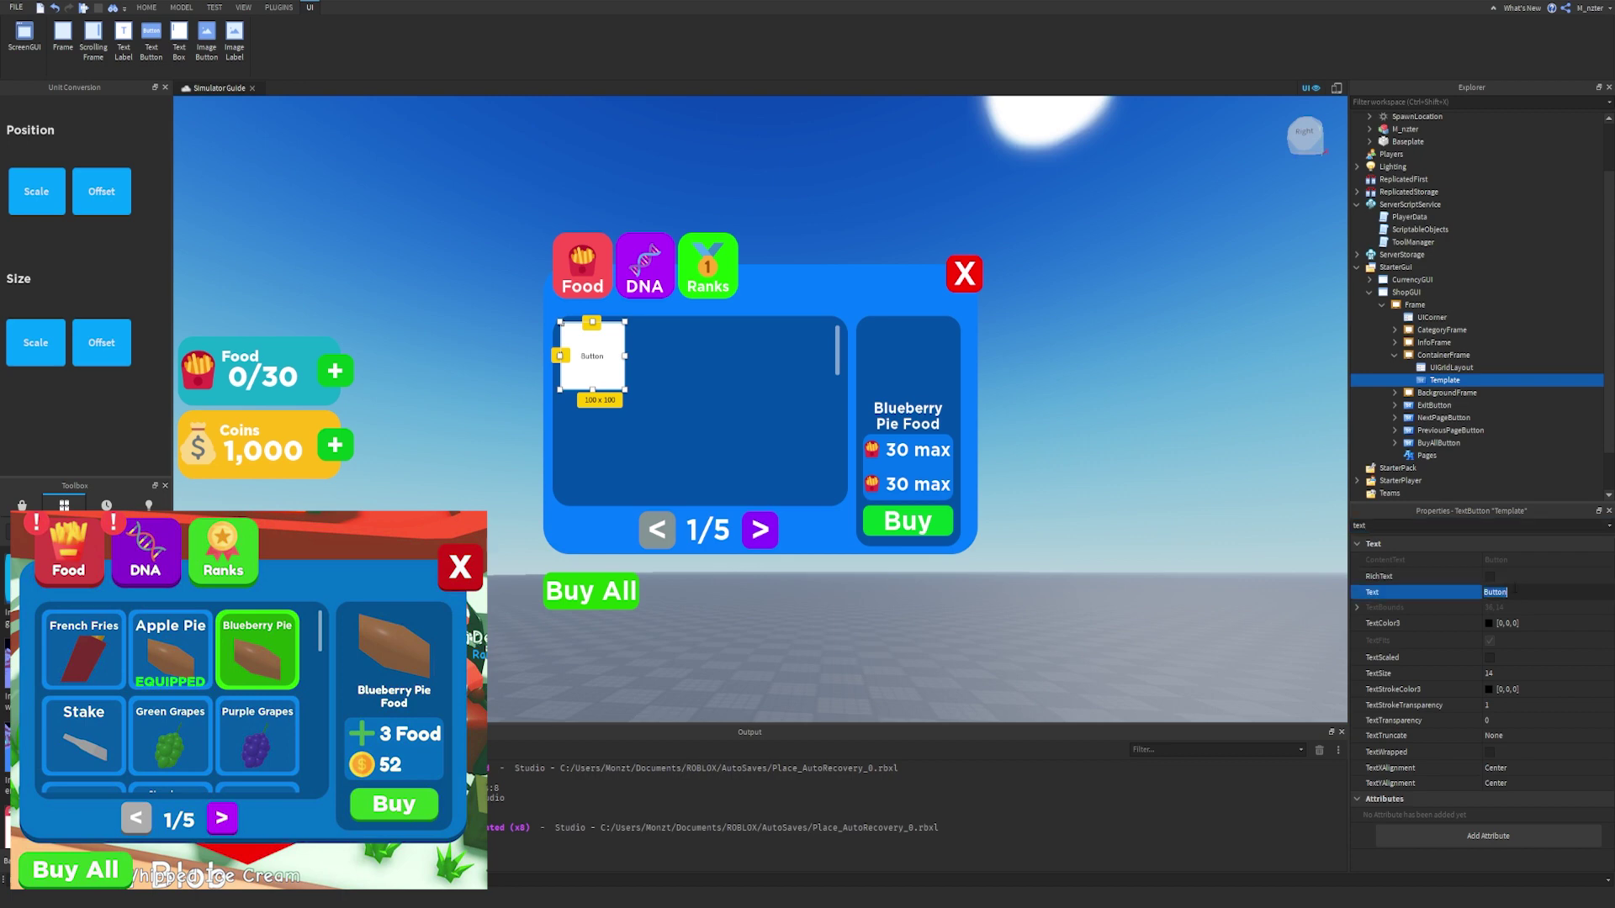
key("BackSpace")
Set Template's background color to [0, 118, 240] by sampling the lighter blue behind the stat rows.
double_click(1507, 524)
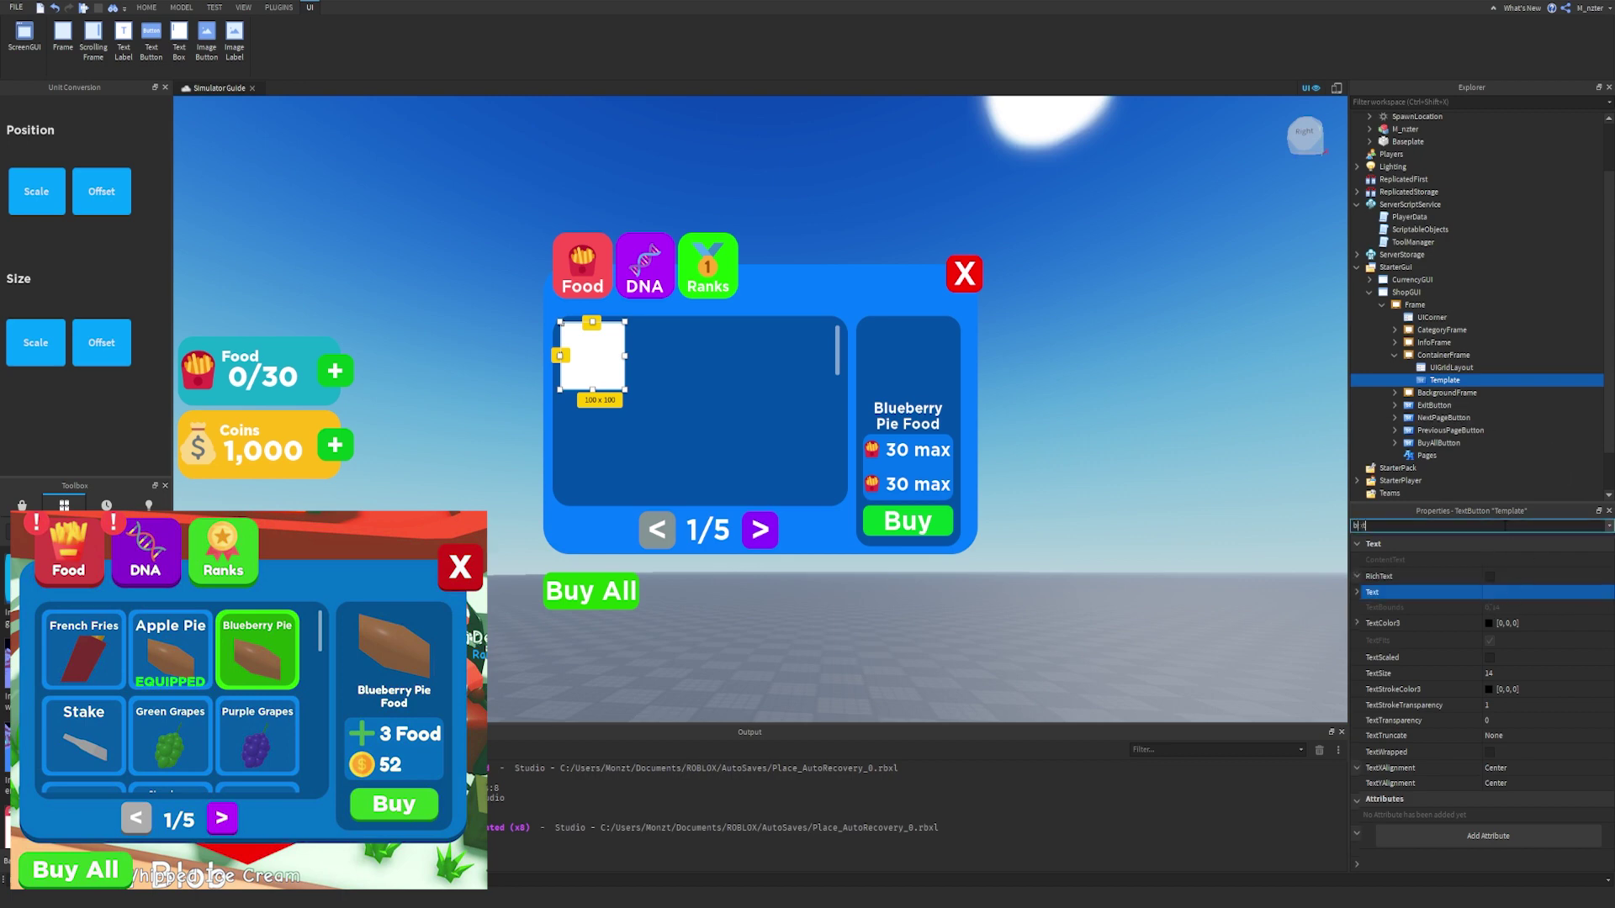
type("bac")
left_click(1485, 560)
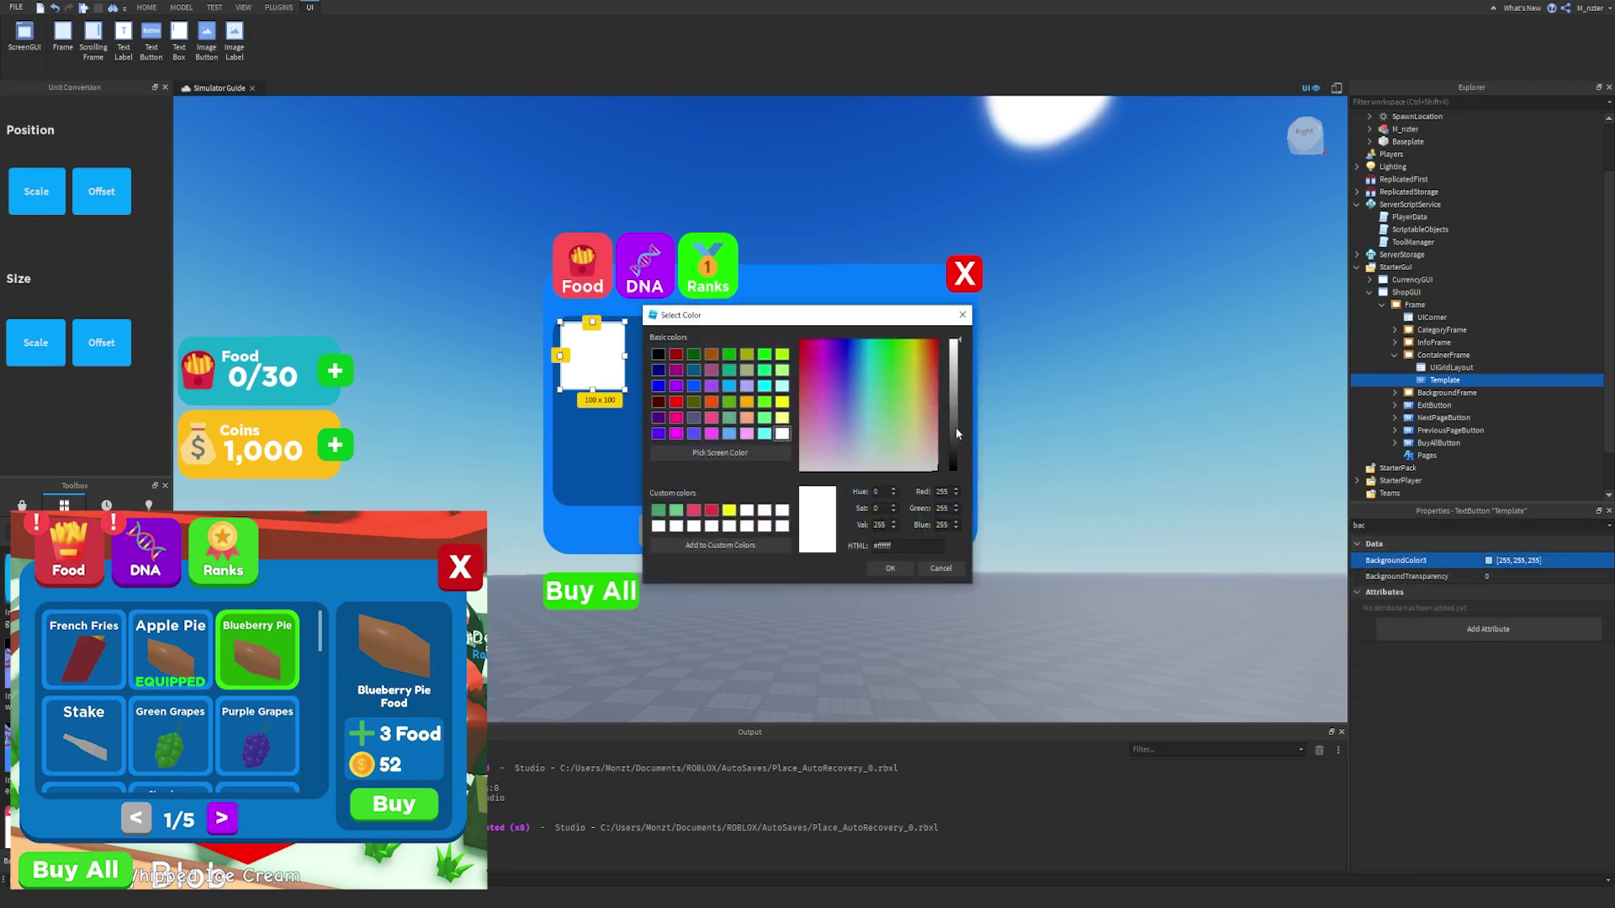
left_click_drag(833, 316, 1160, 385)
left_click(1063, 523)
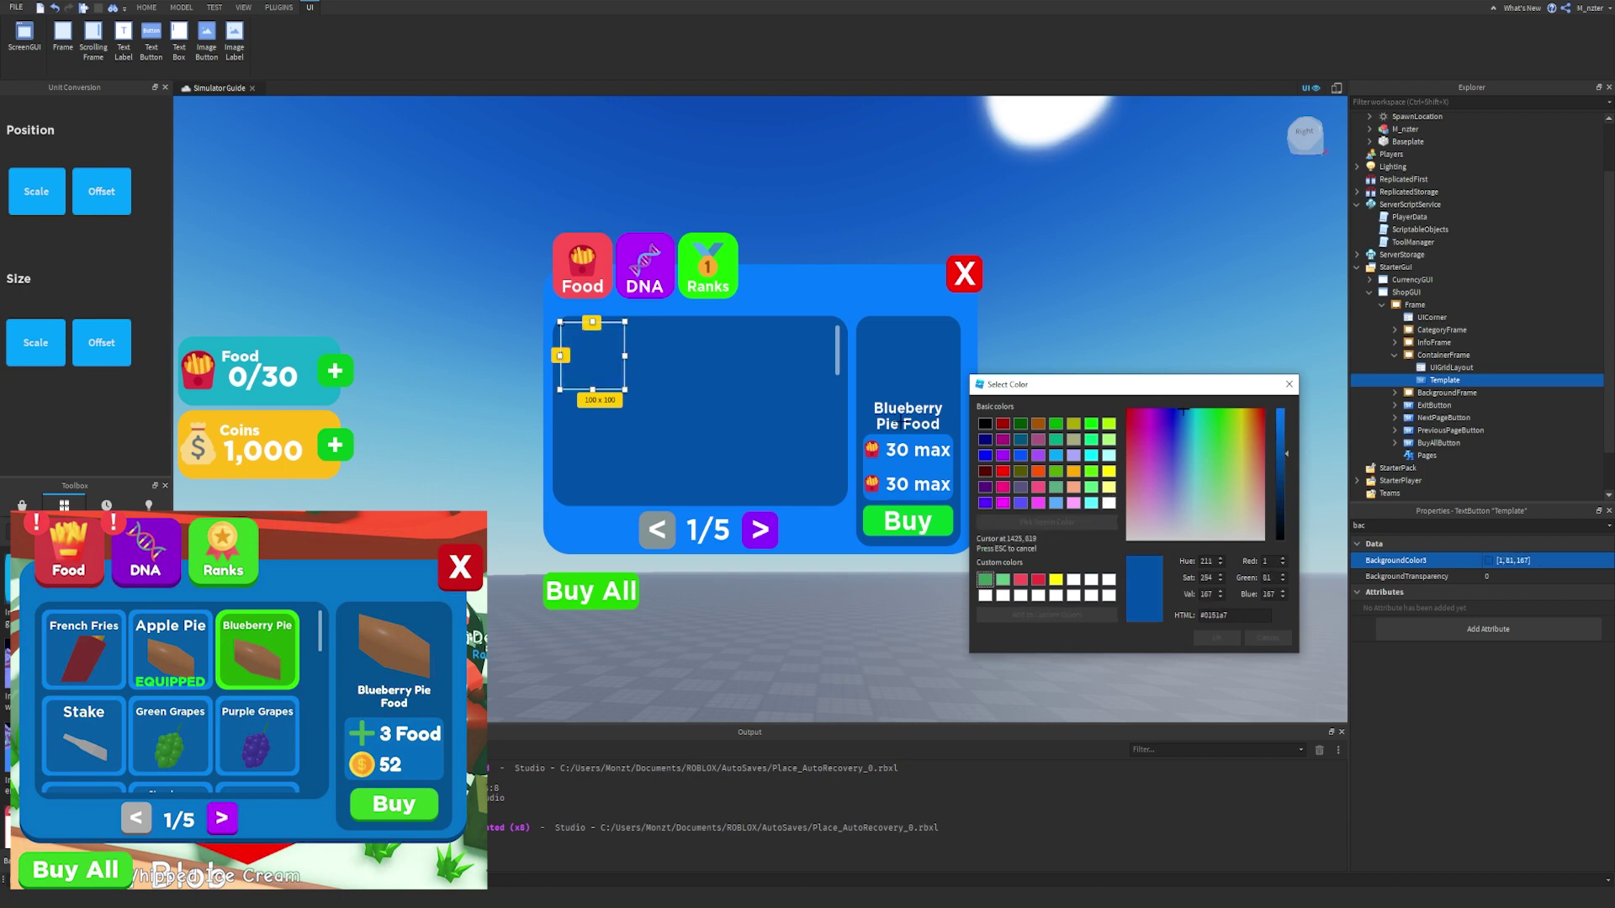
left_click(899, 468)
left_click(1208, 637)
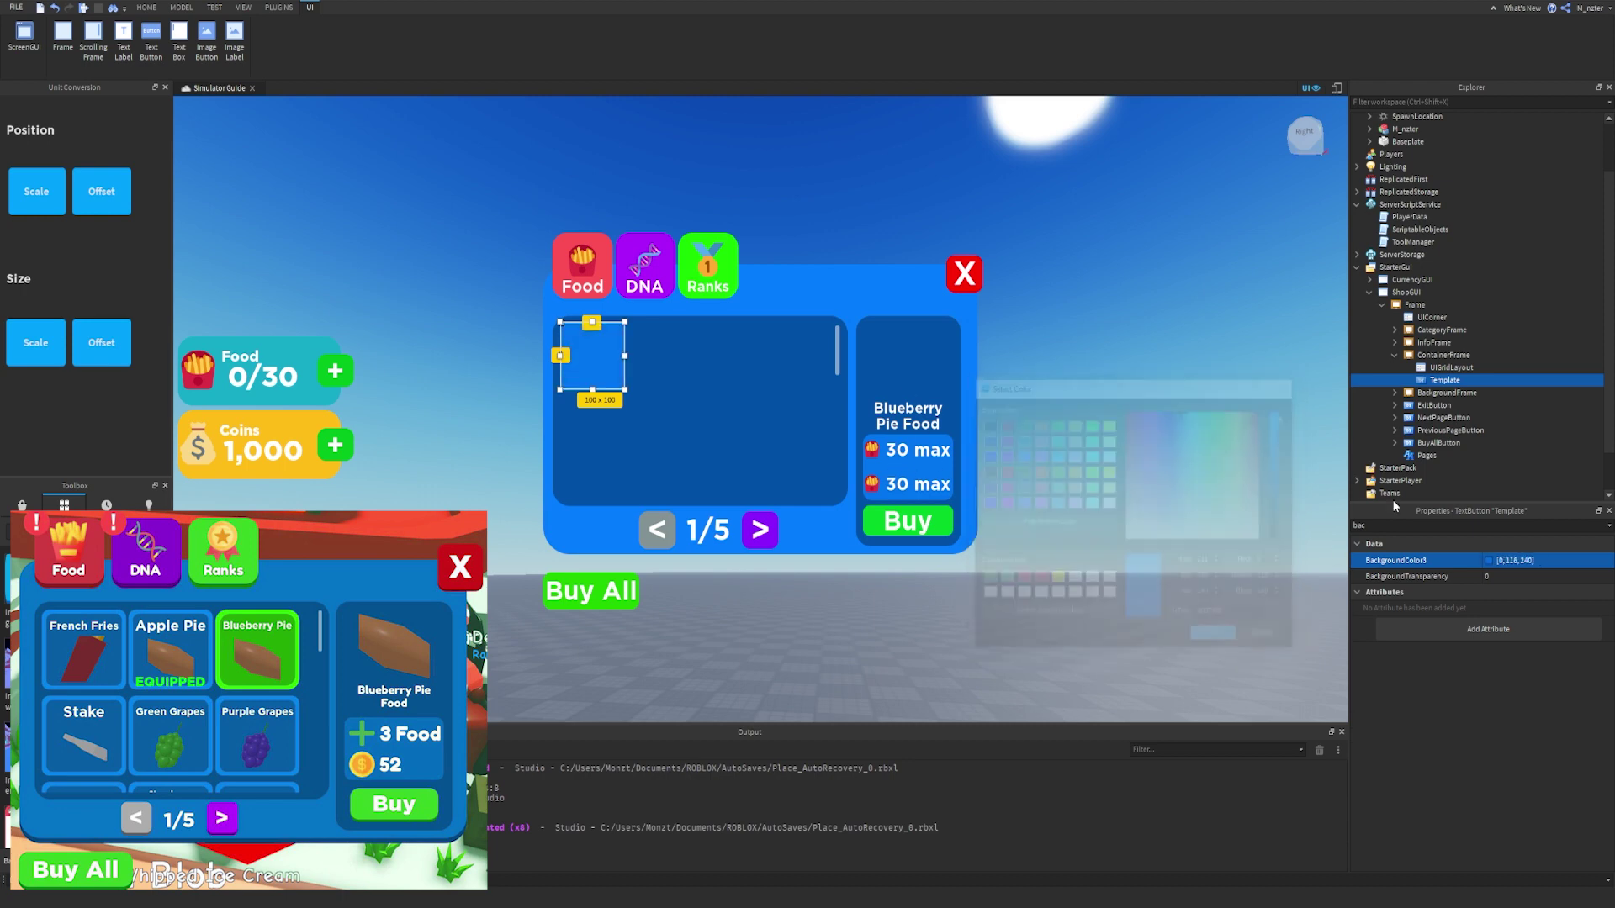
Copy InfoFrame's UICorner into Template and set its corner radius to 0.1, 0.
left_click(1395, 343)
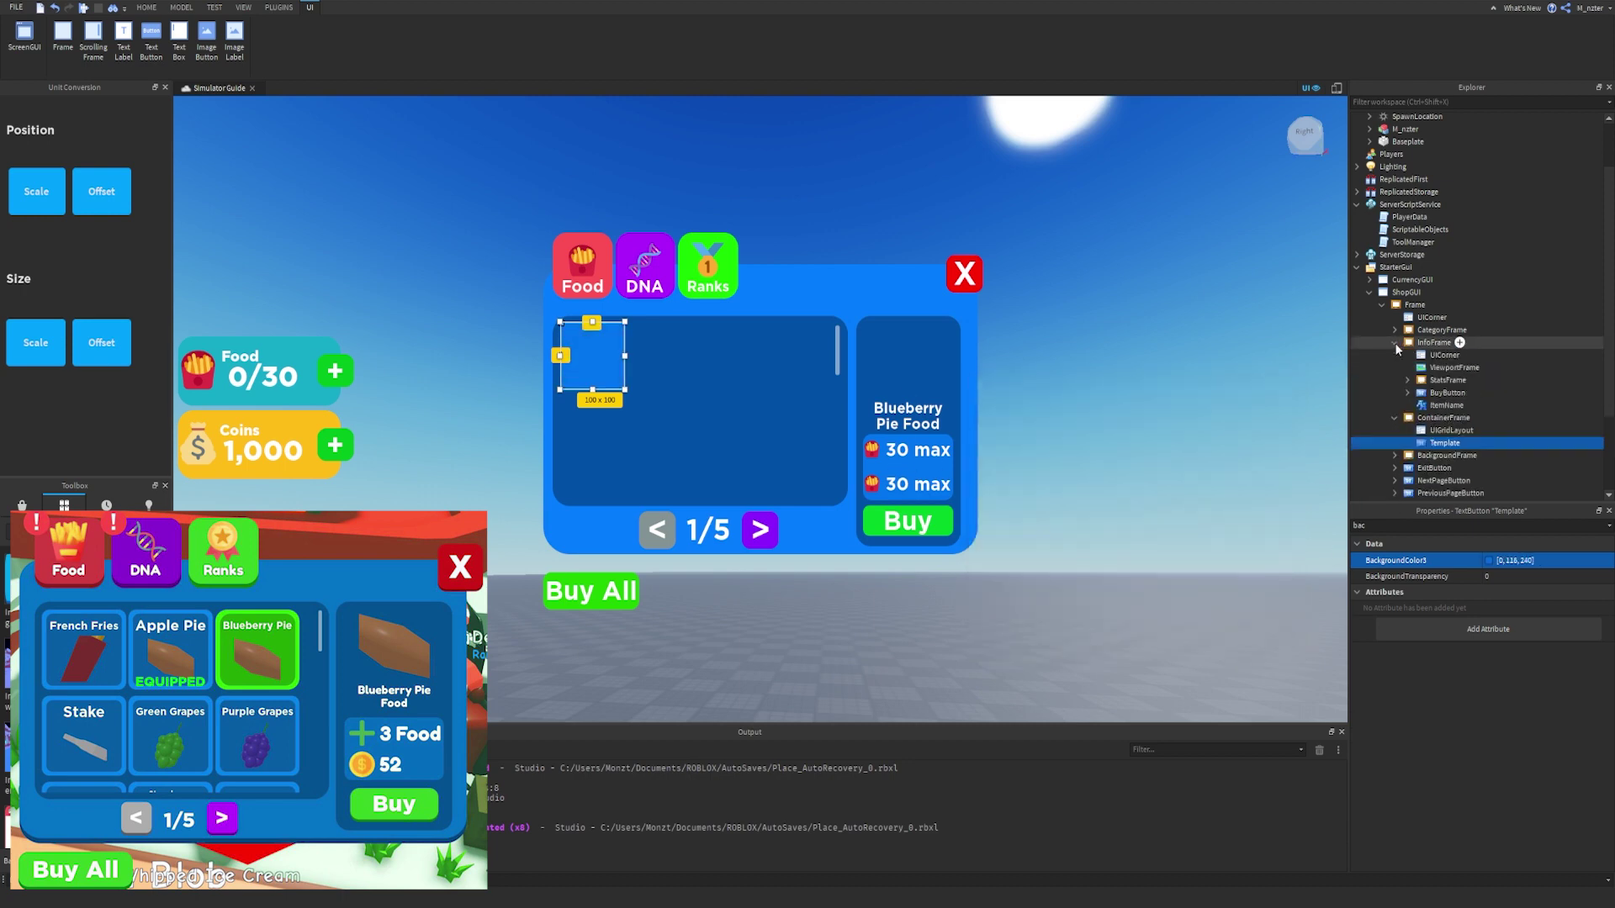
left_click(1443, 368)
left_click_drag(1439, 375, 1443, 454)
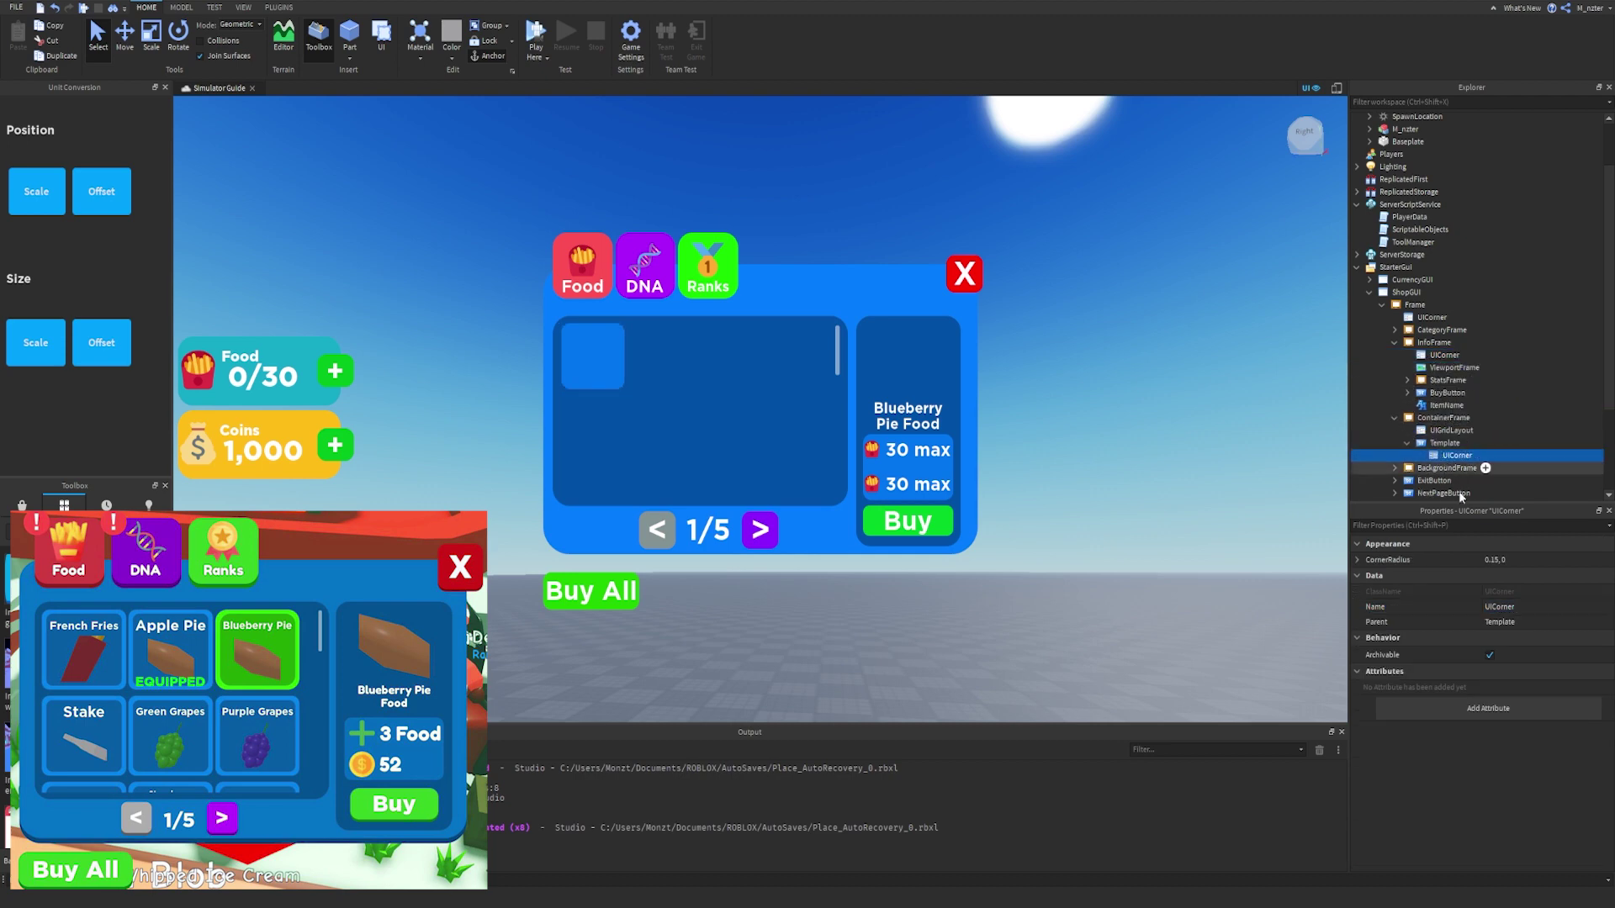
left_click(1494, 560)
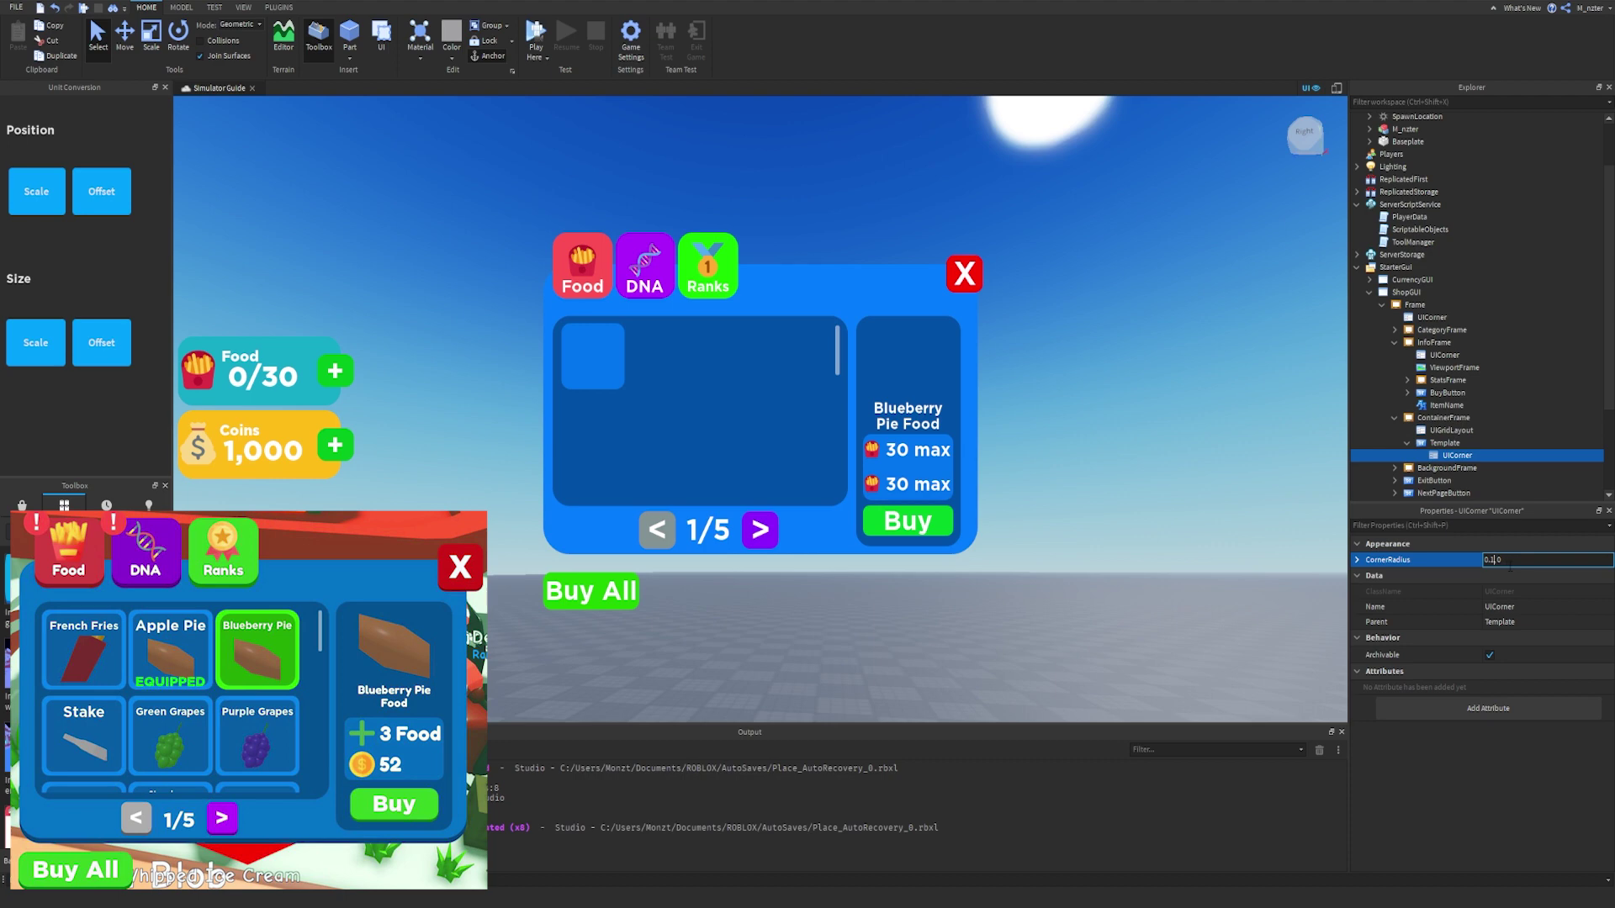
key("Return")
right_click_drag(1139, 501, 1132, 504)
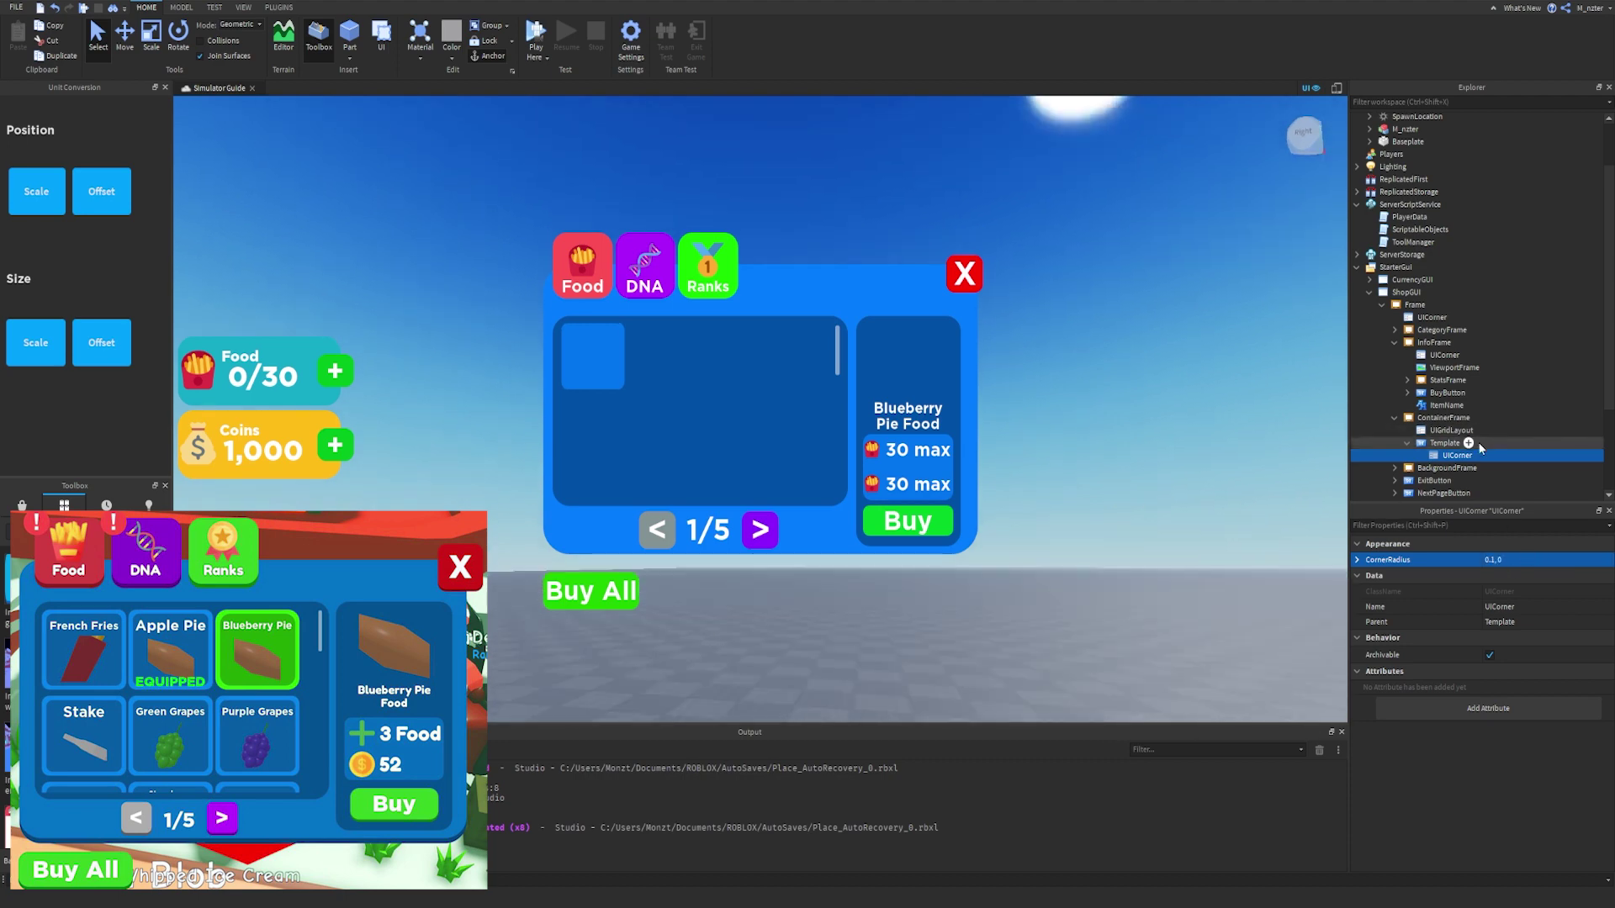
Insert a TextLabel into Template and rename it Holder.
left_click(1468, 443)
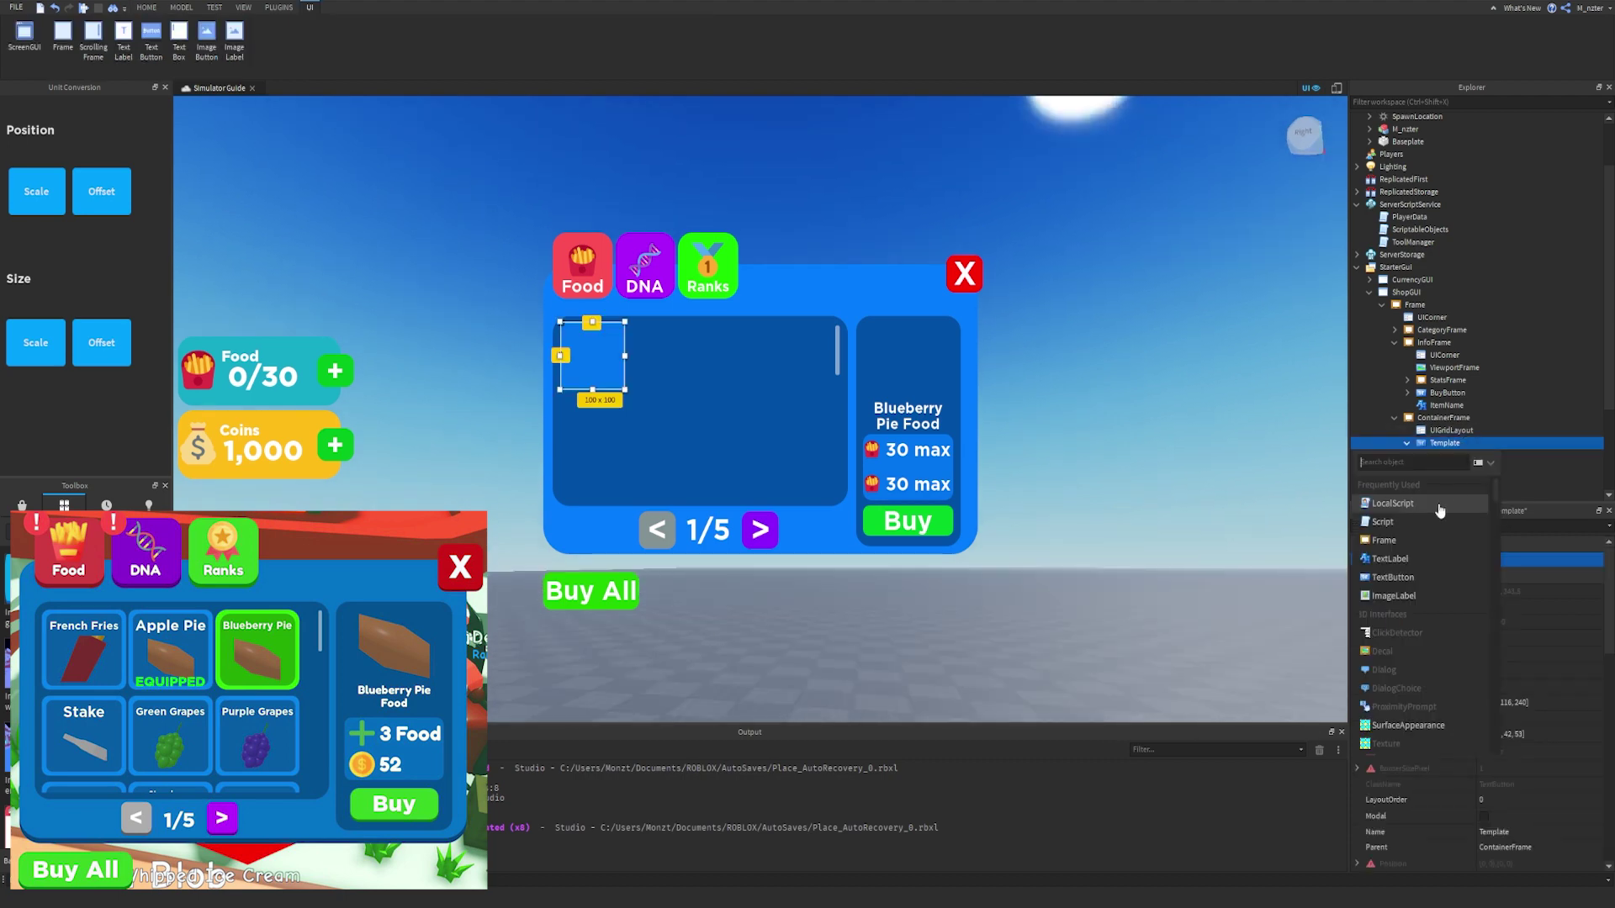
left_click(1430, 559)
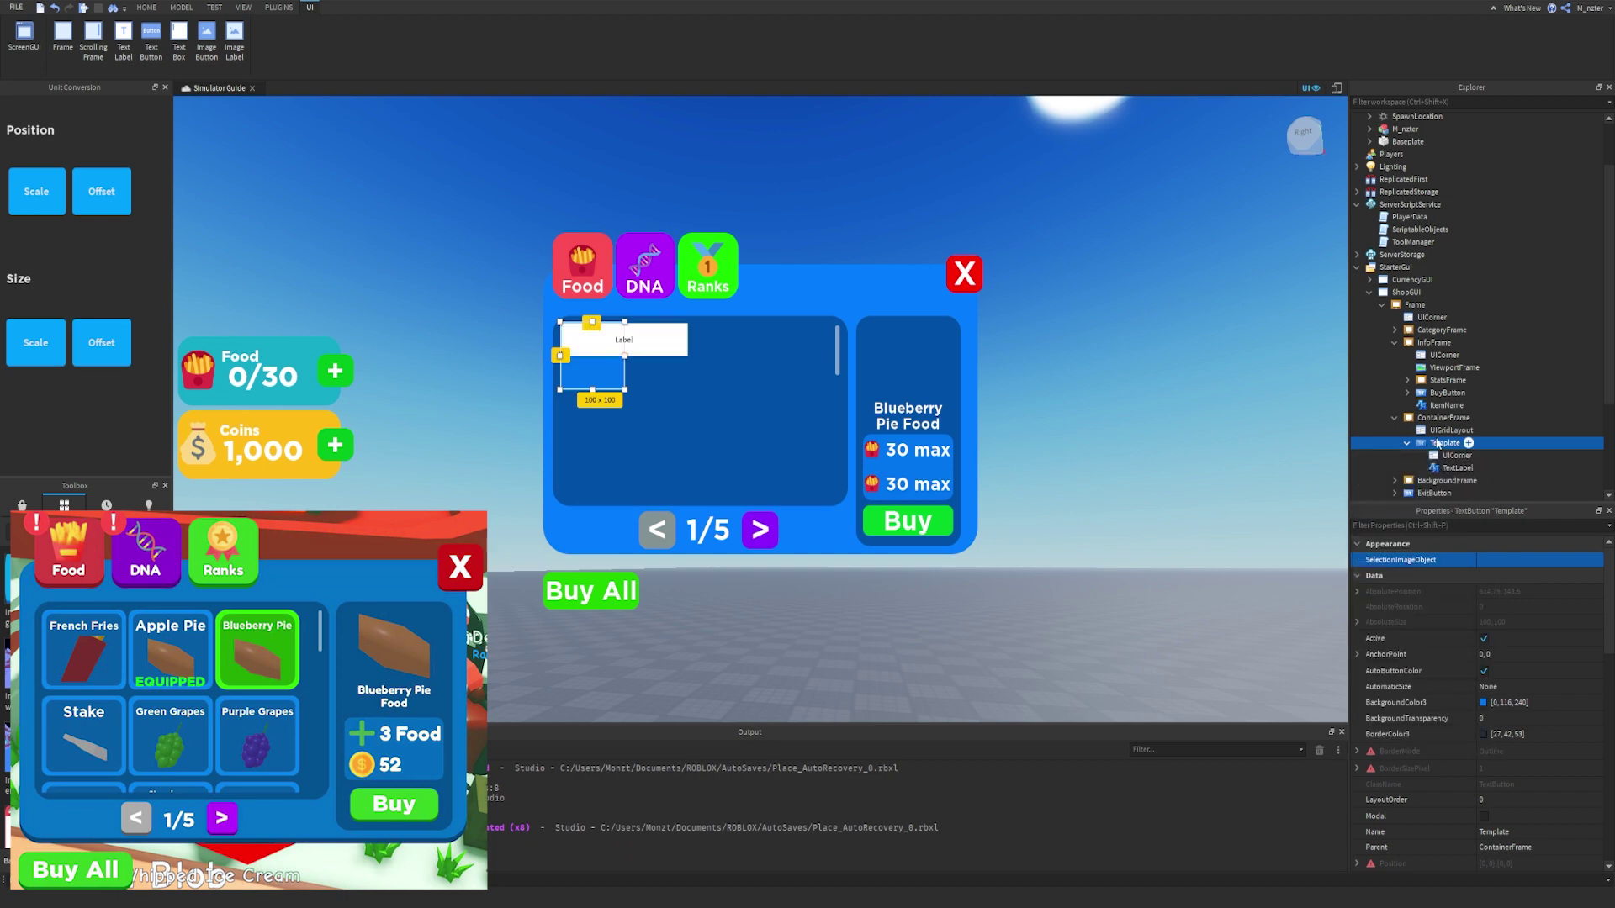
left_click(1453, 468)
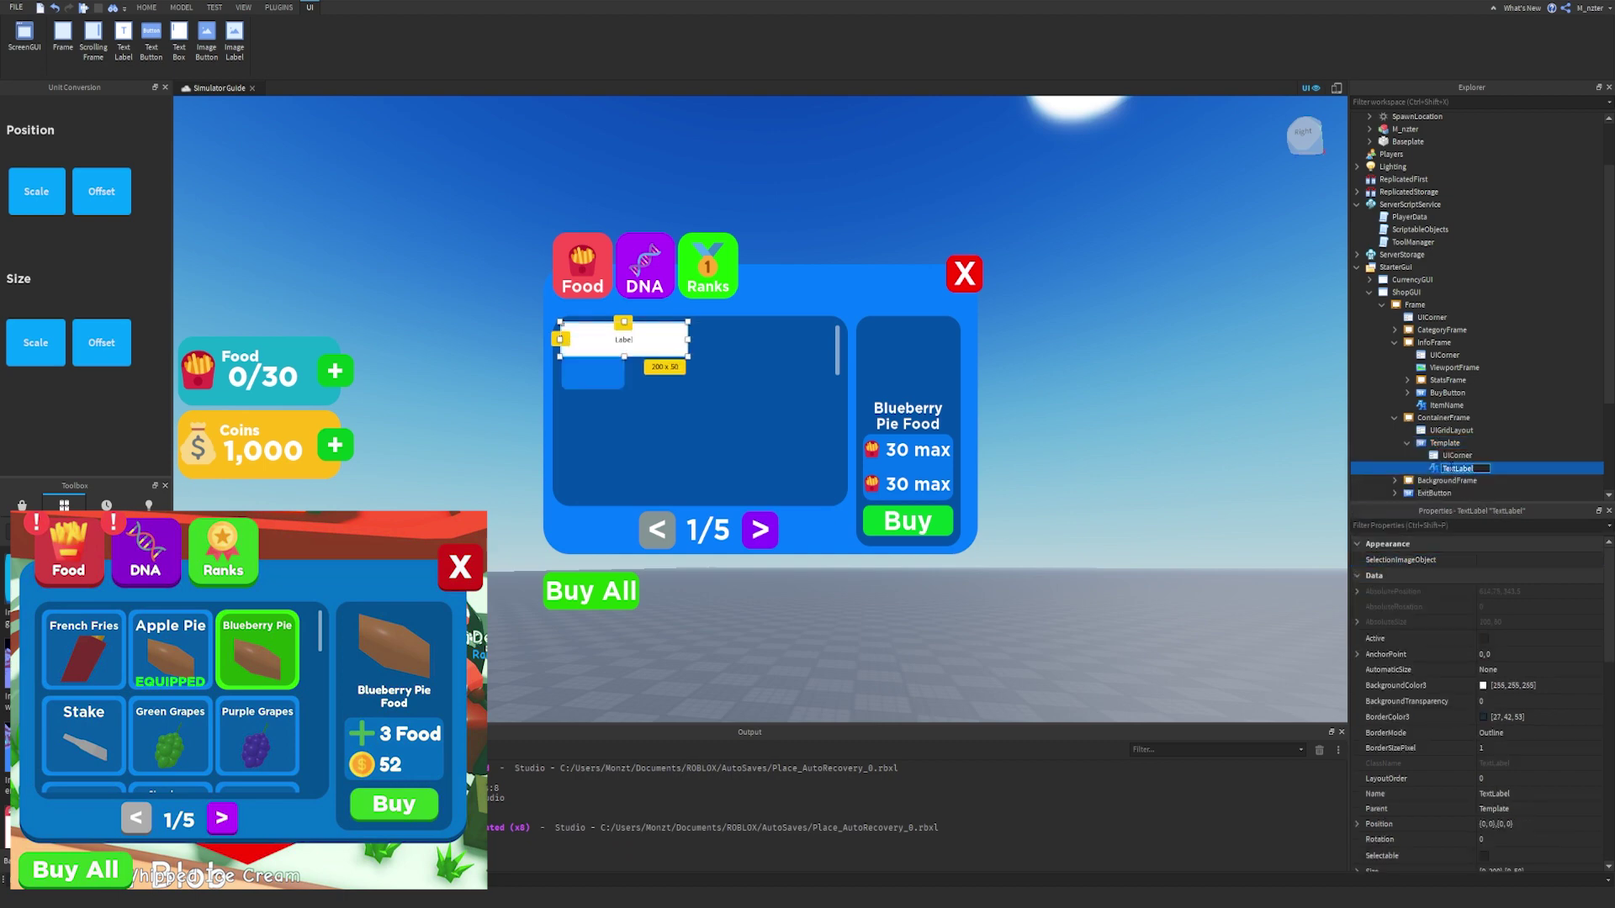
type("Holder")
key("Return")
Set Holder's size to {0.9, 0},{0.9, 0}.
left_click(1481, 525)
type("size")
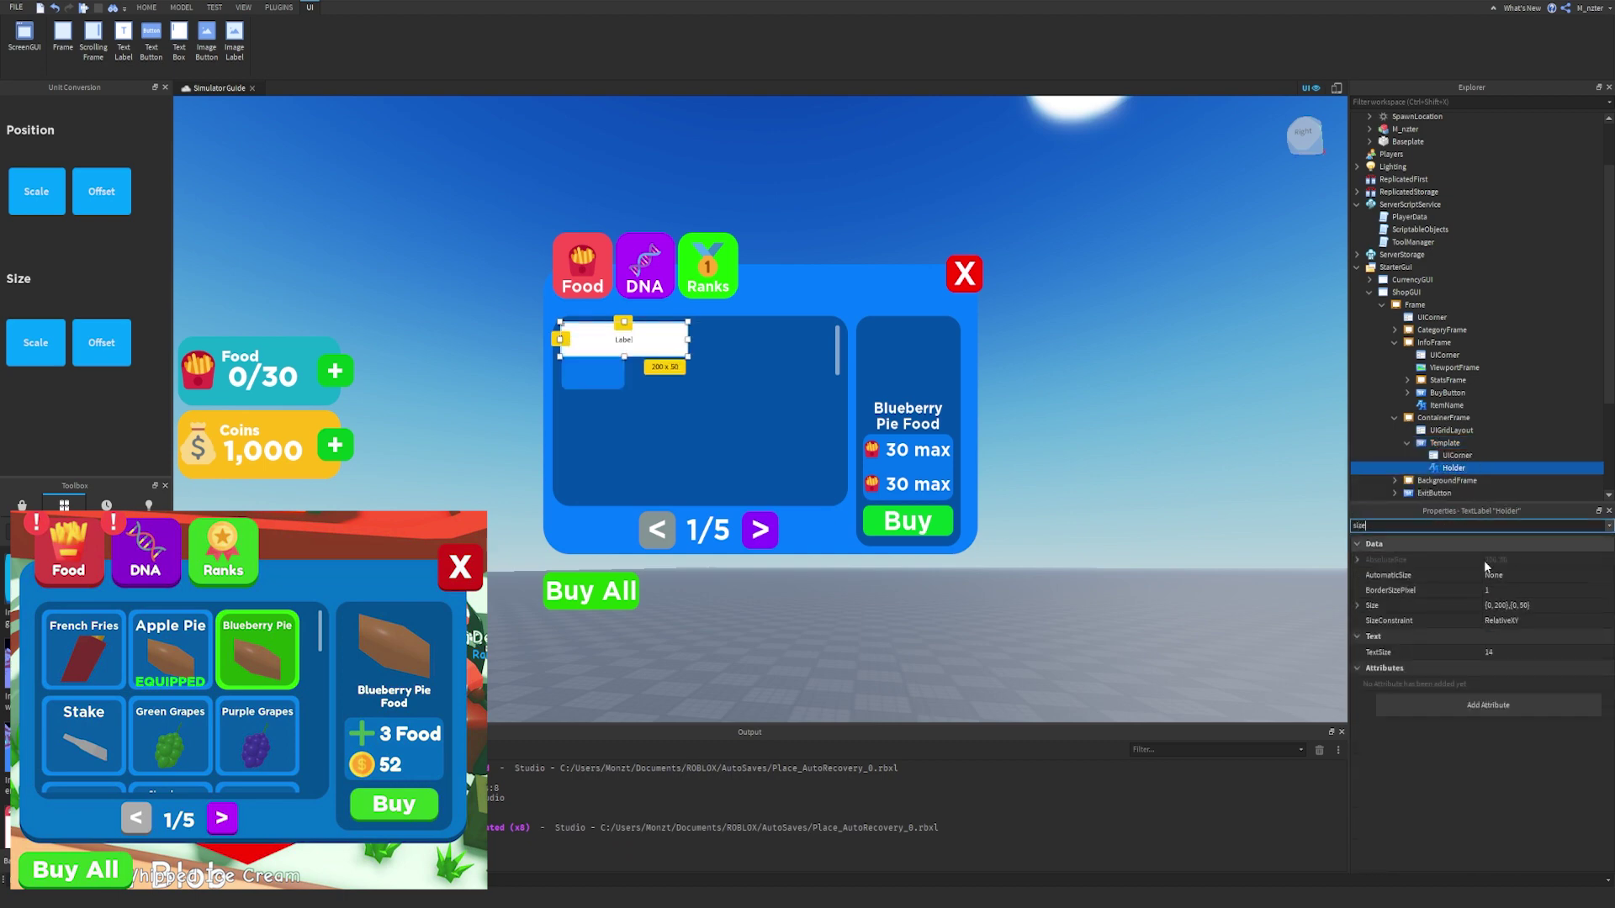
left_click(1505, 606)
type("1")
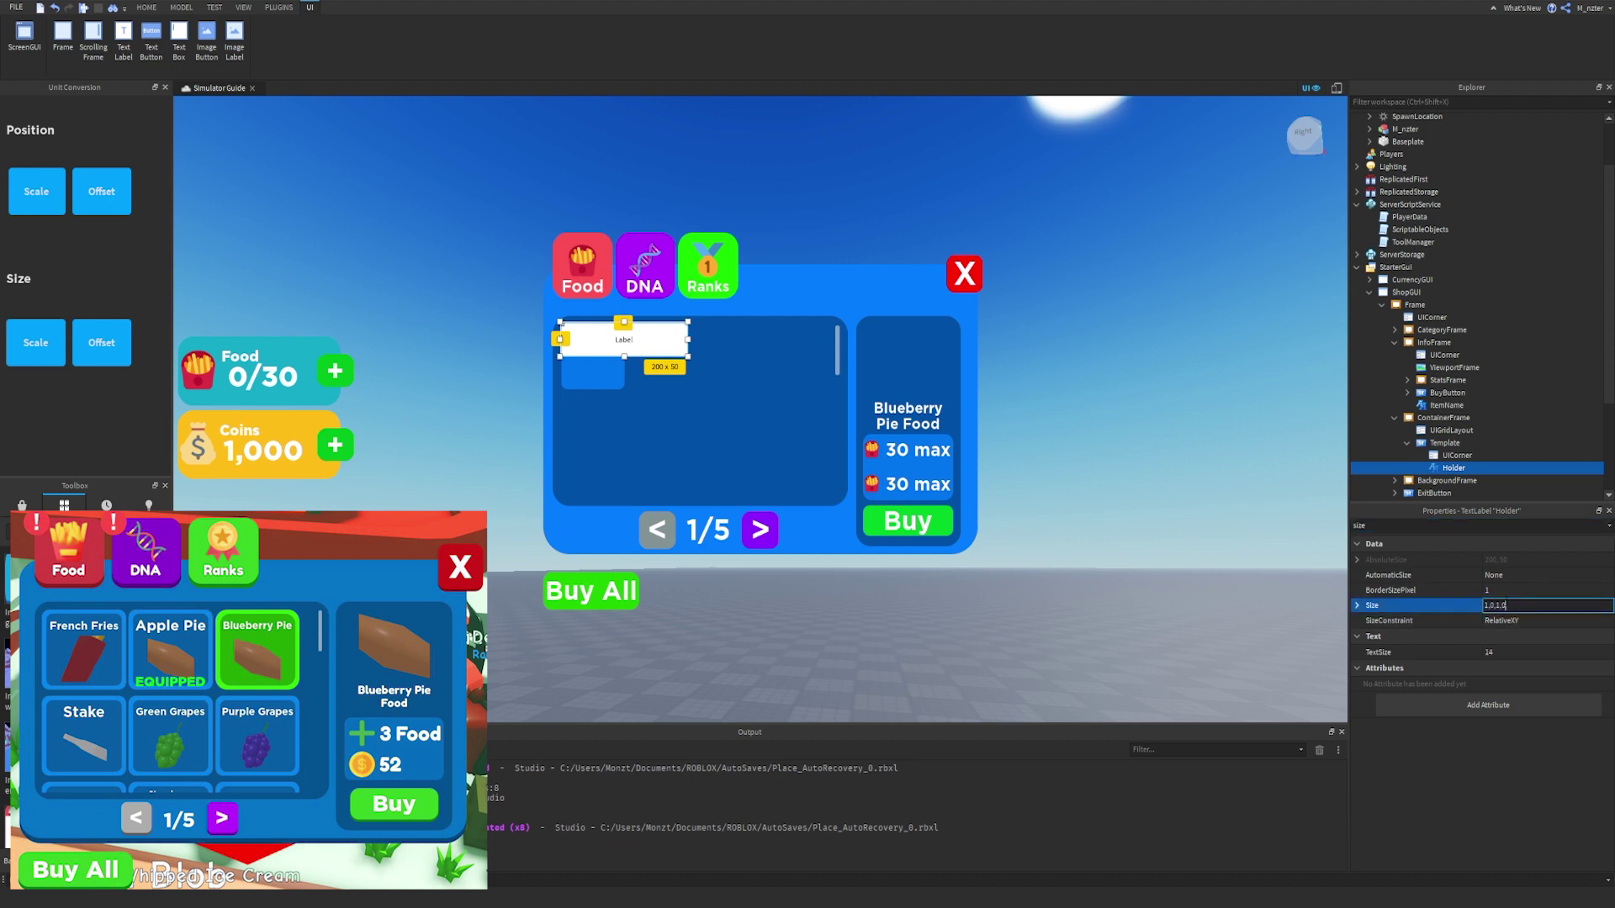
type(",0},{1,0")
key("Return")
left_click(1505, 606)
left_click(1491, 607)
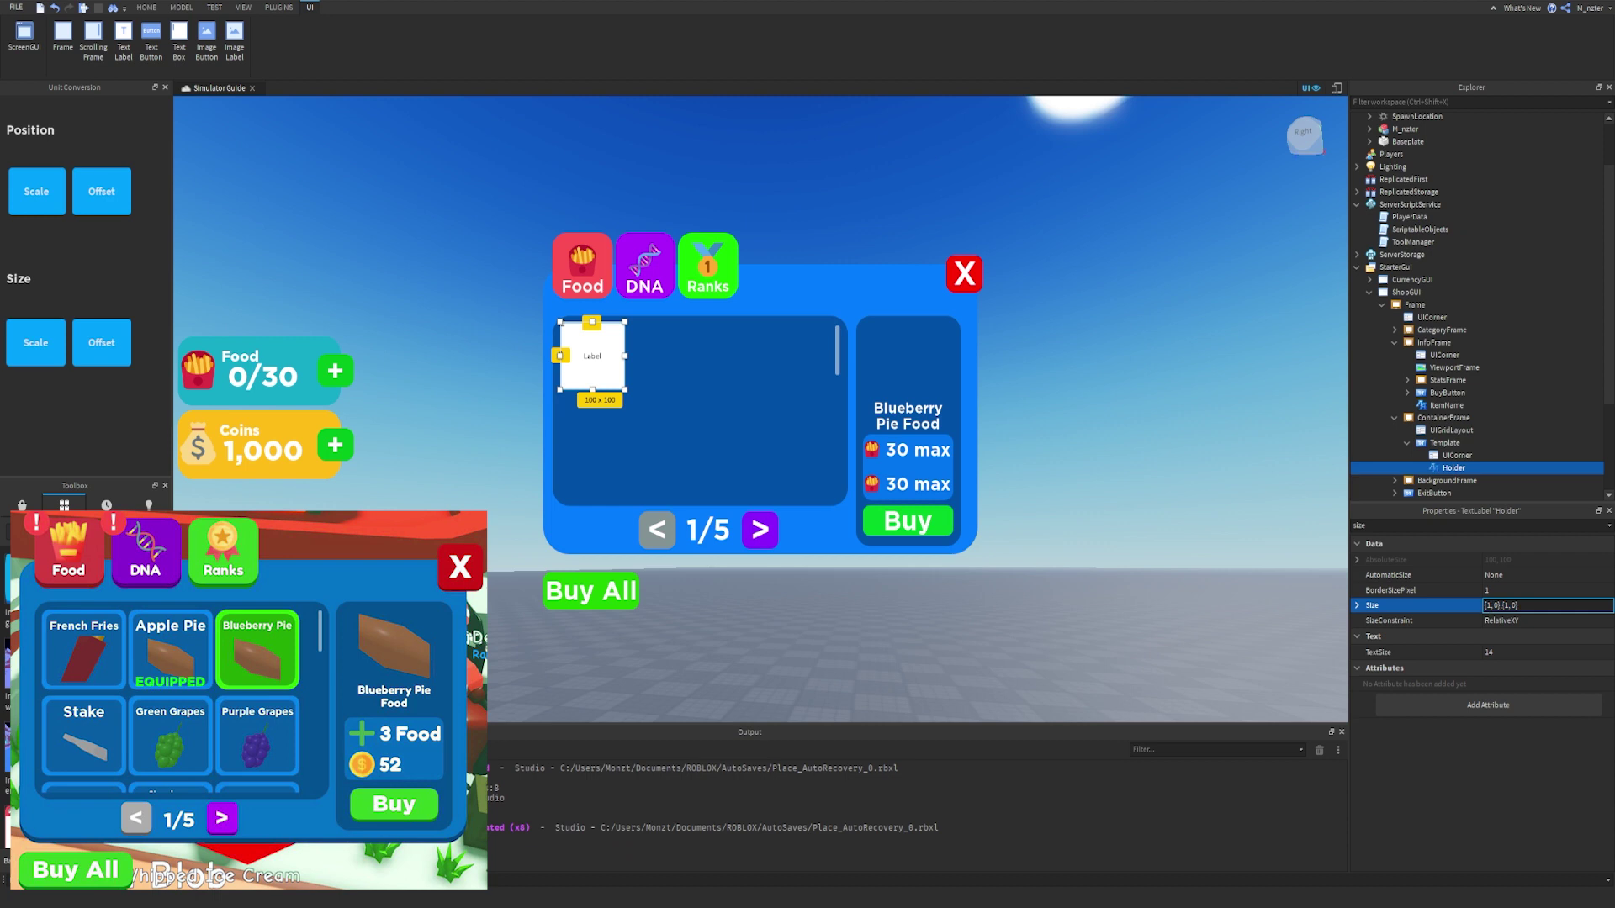
key("BackSpace")
type(".9")
type("9")
key("Return")
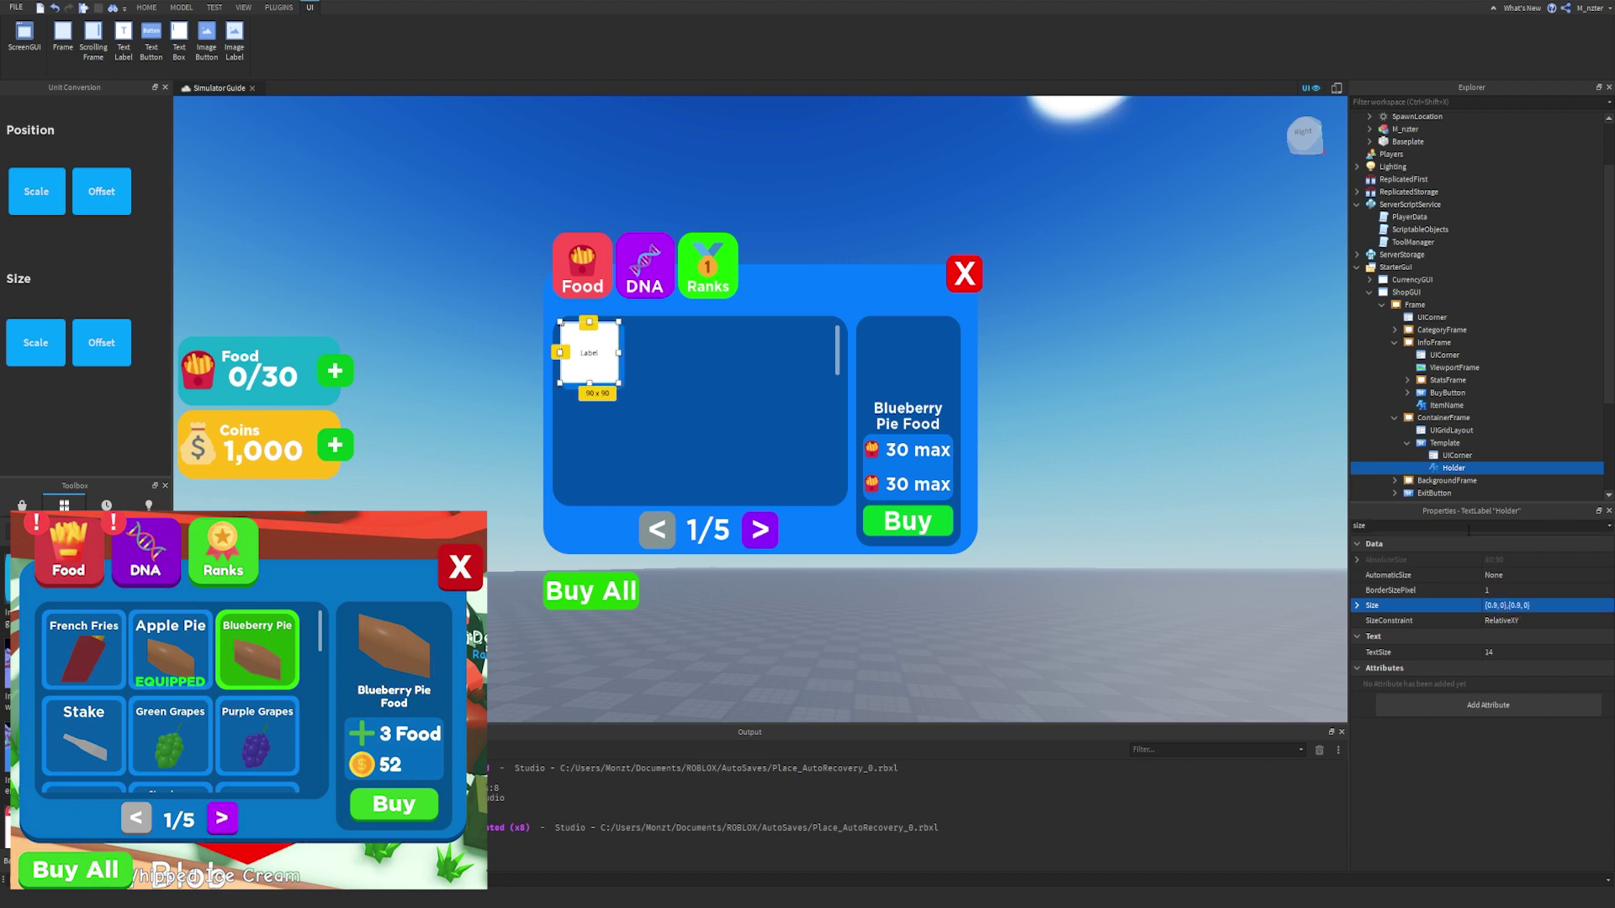
Set Holder's anchor point to 0.5, 0.5 and position it at the center of Template.
double_click(1469, 526)
type("po")
left_click(1505, 575)
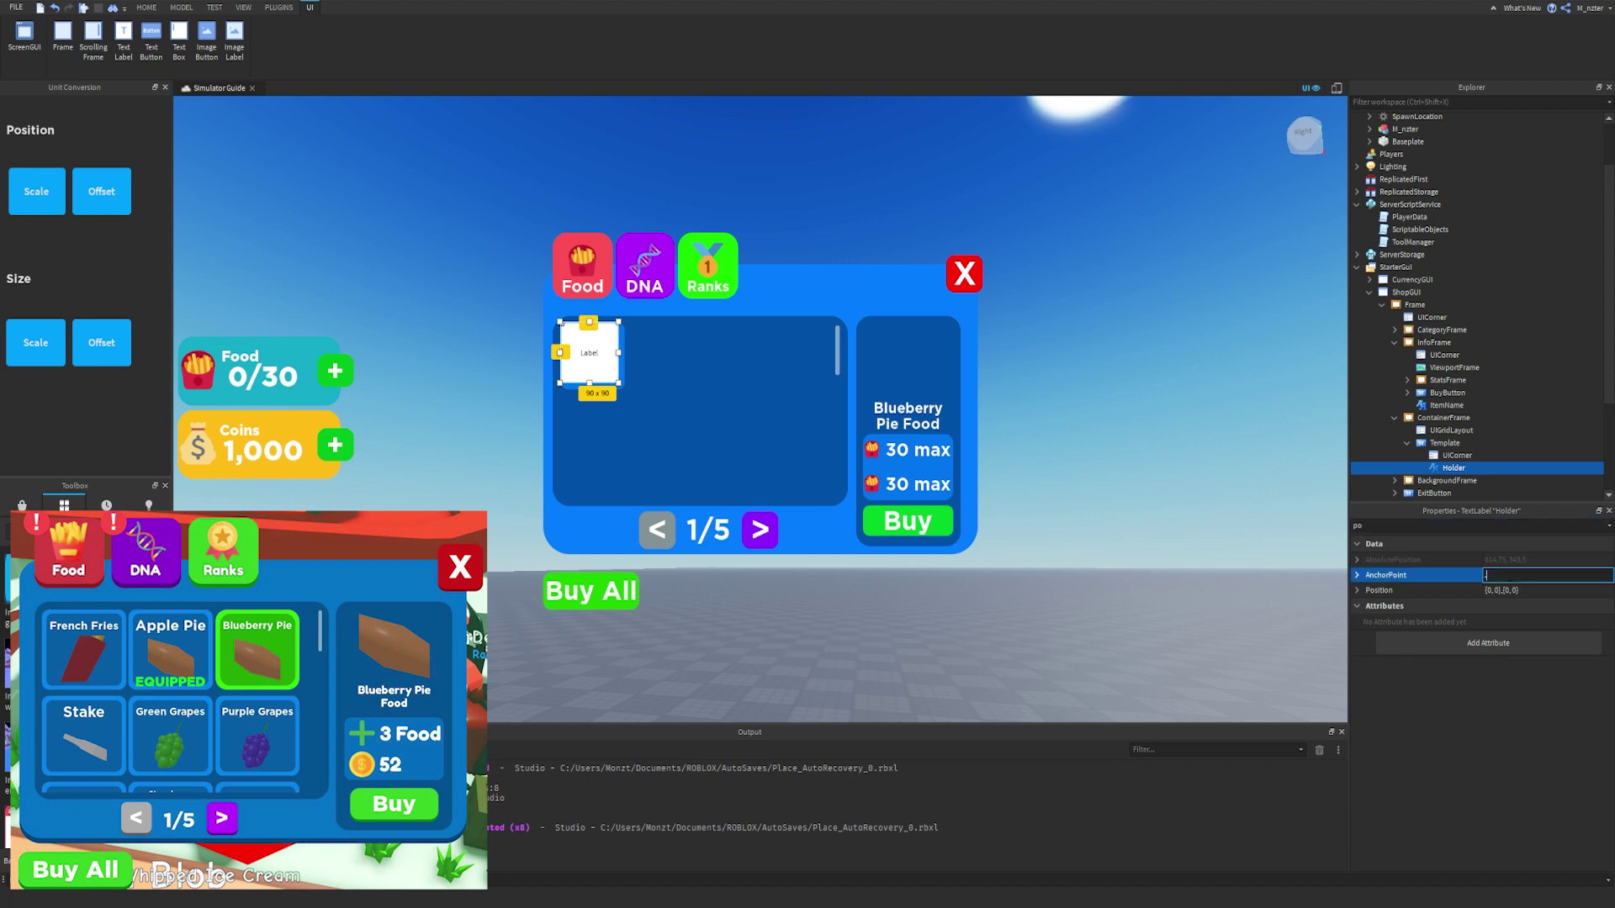
type(".5,.5")
key("Return")
left_click(1508, 590)
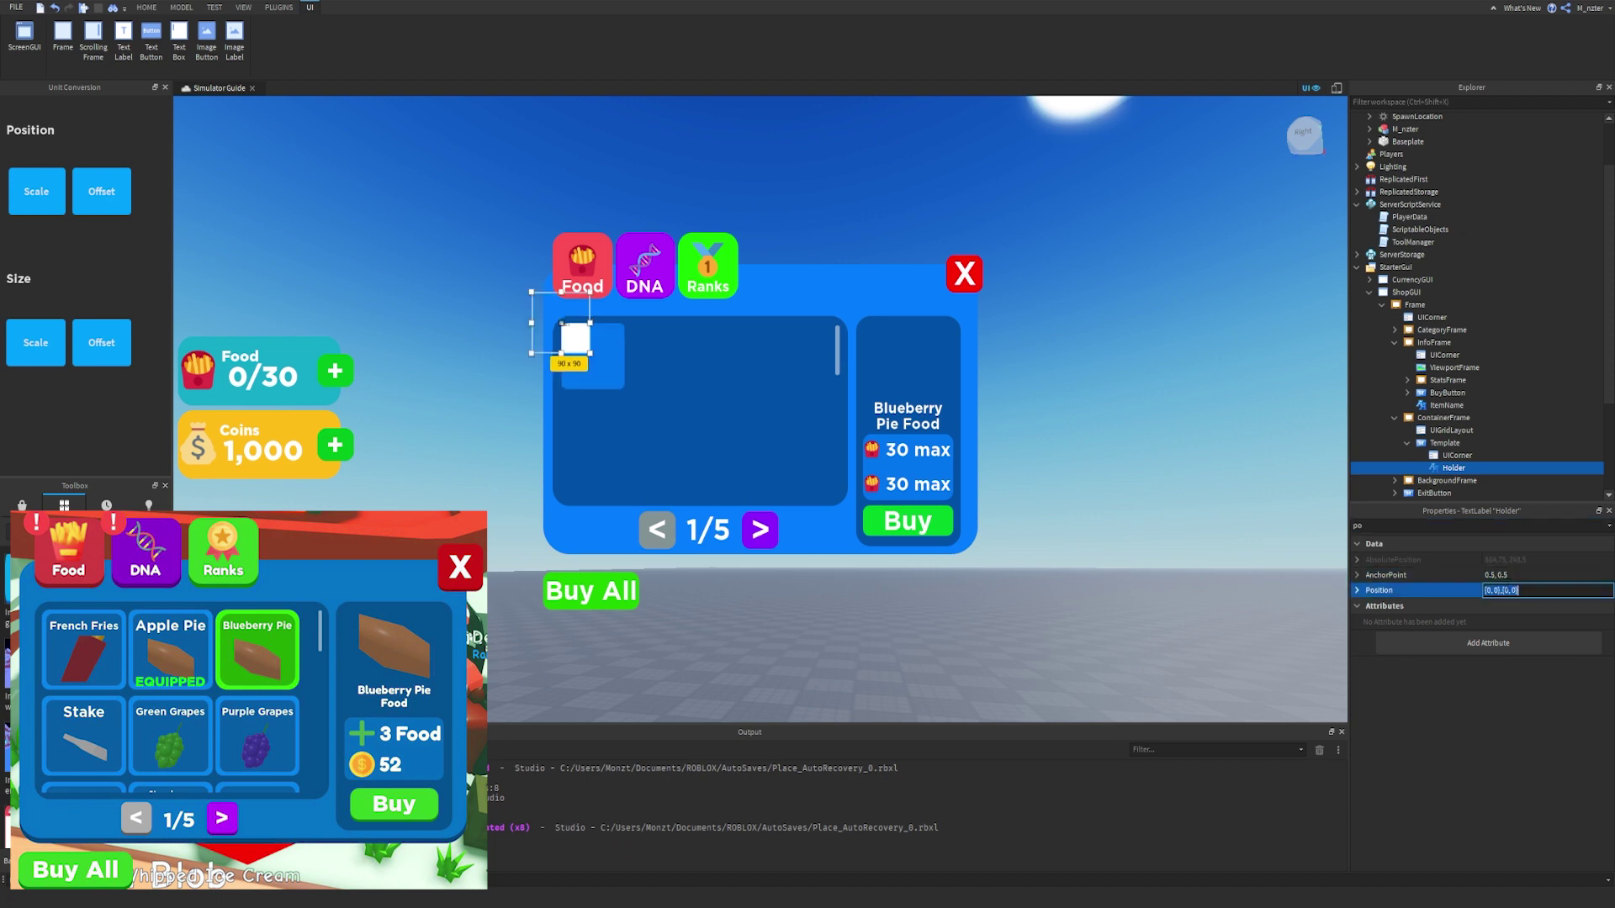
type(".5,0,.5,0")
key("Return")
left_click(1255, 417)
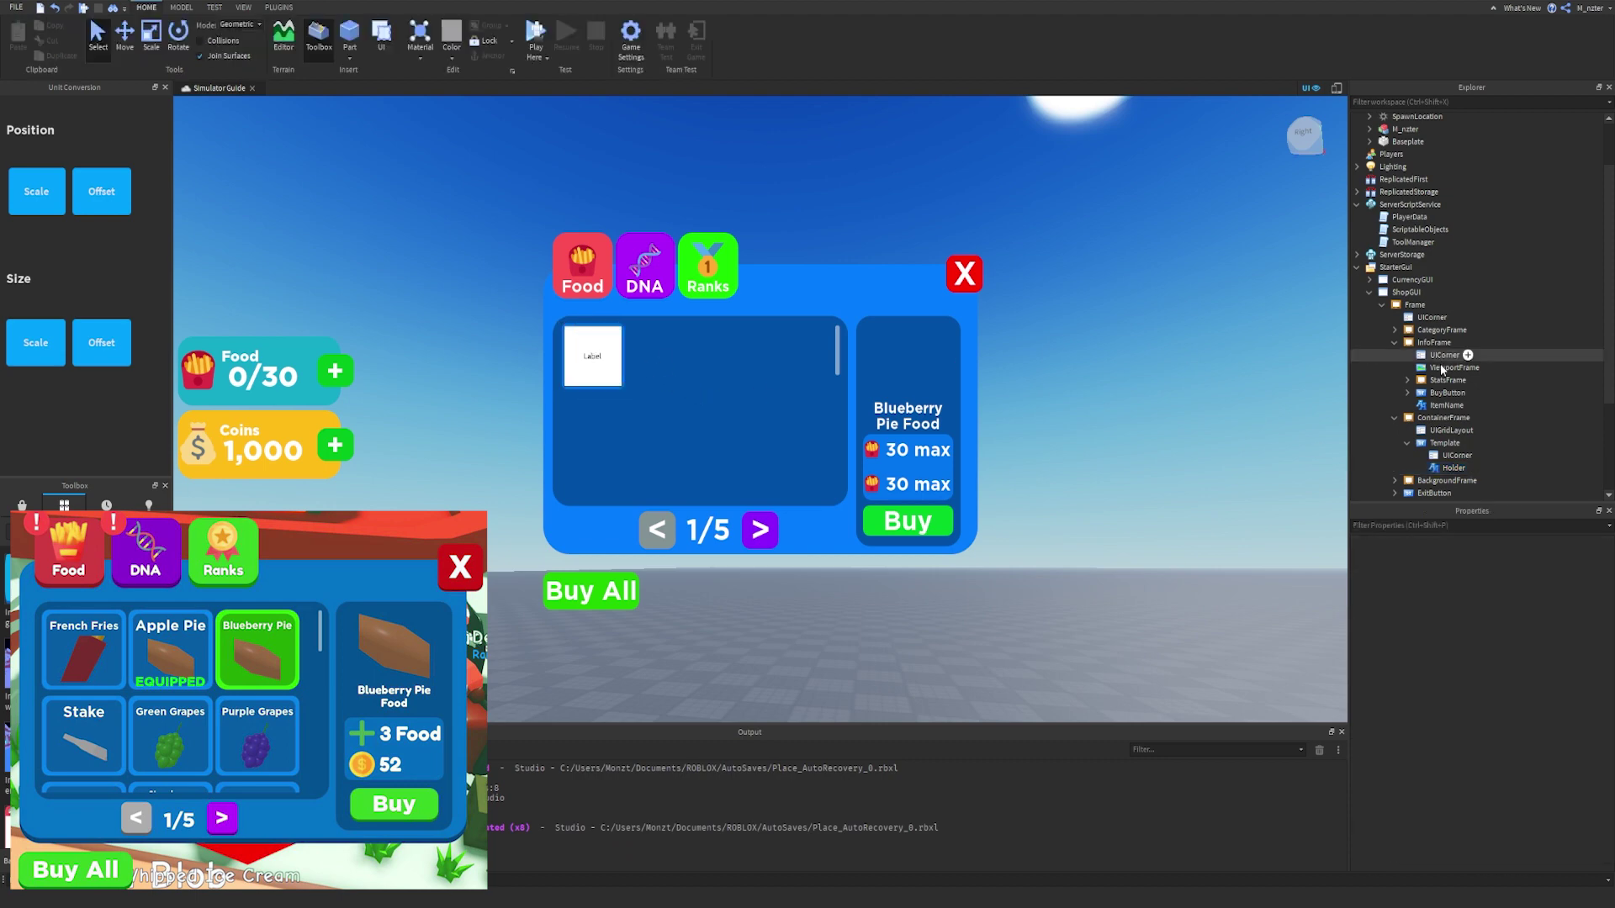
Move the copied UICorner into Holder and match Holder's background color to the item container's dark blue (1, 81, 167).
left_click_drag(1456, 455, 1462, 481)
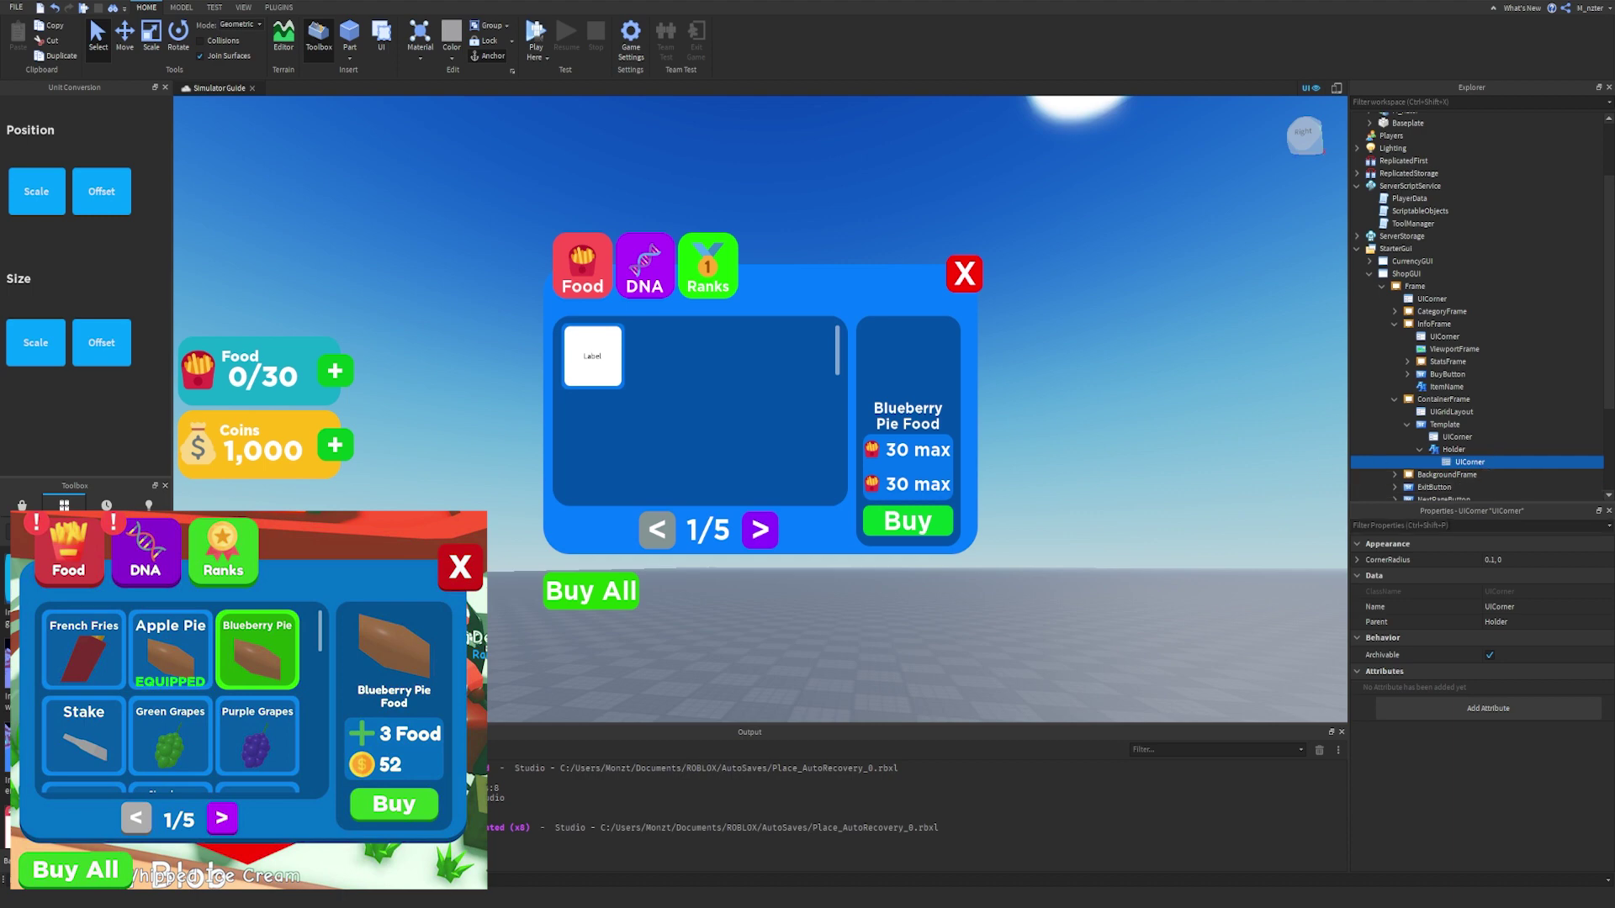
key("ctrl+shift+p")
type("bac")
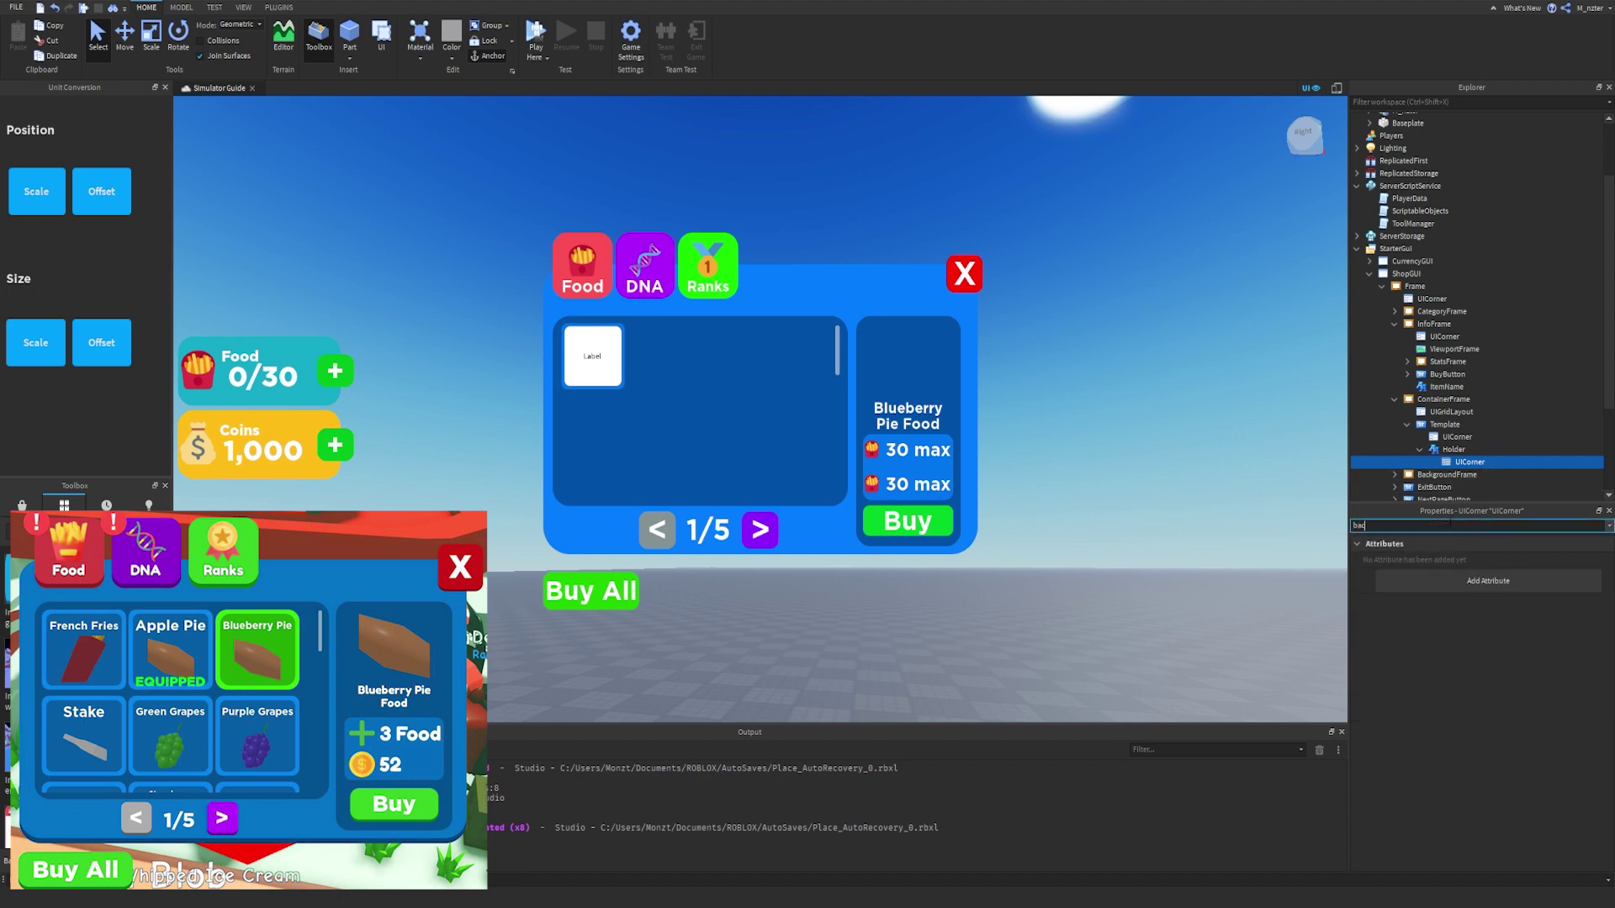
left_click(1450, 450)
left_click(1489, 560)
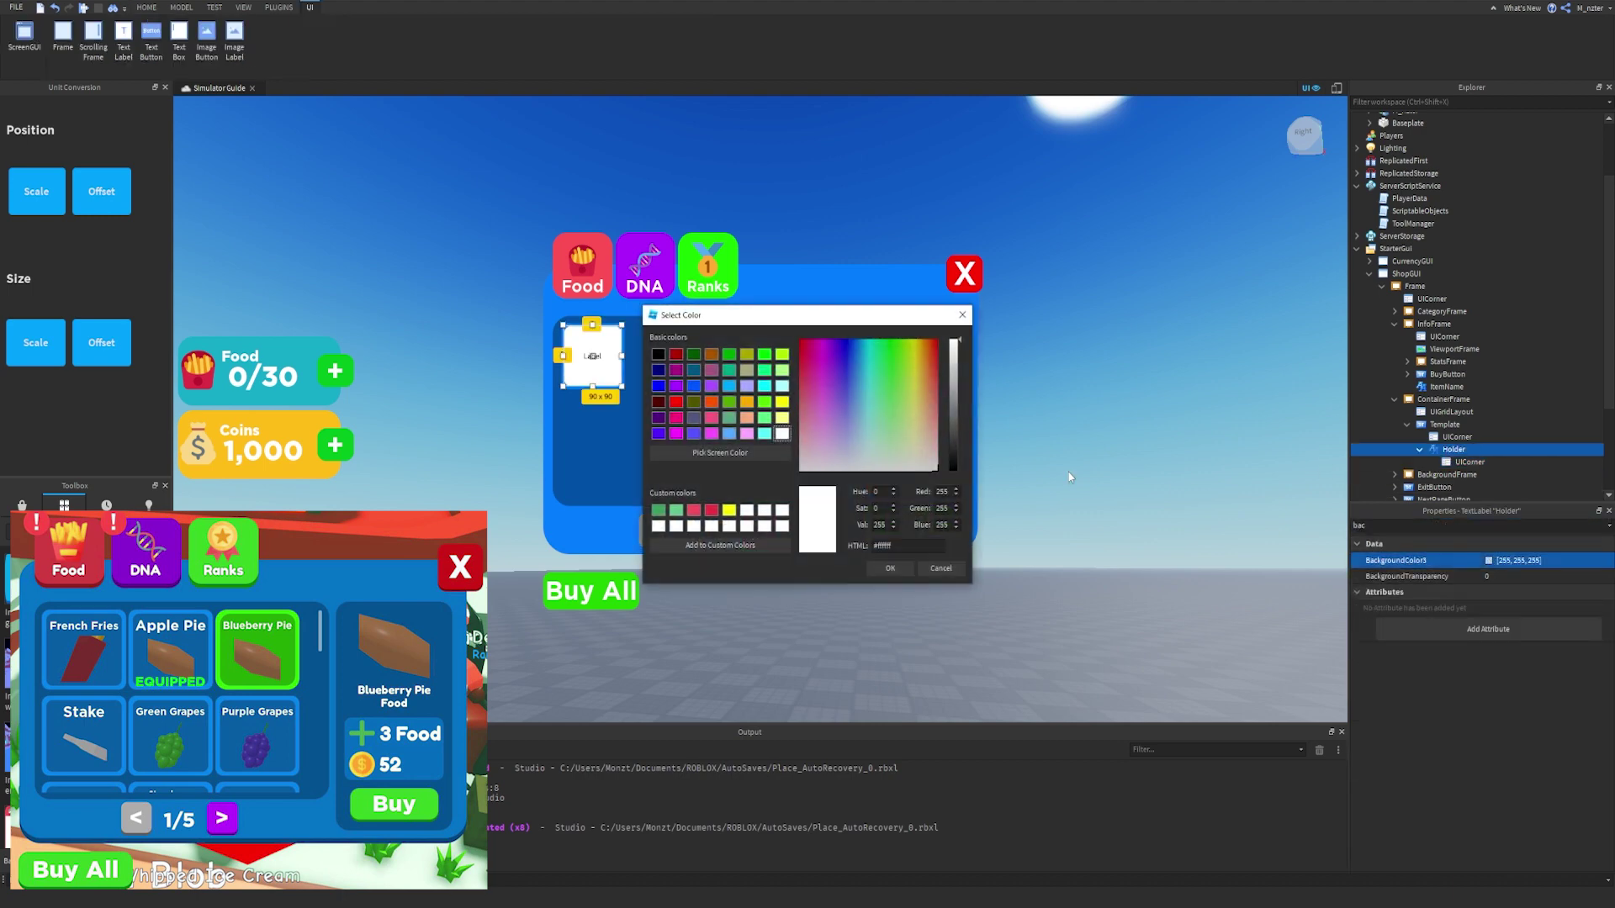
left_click(712, 452)
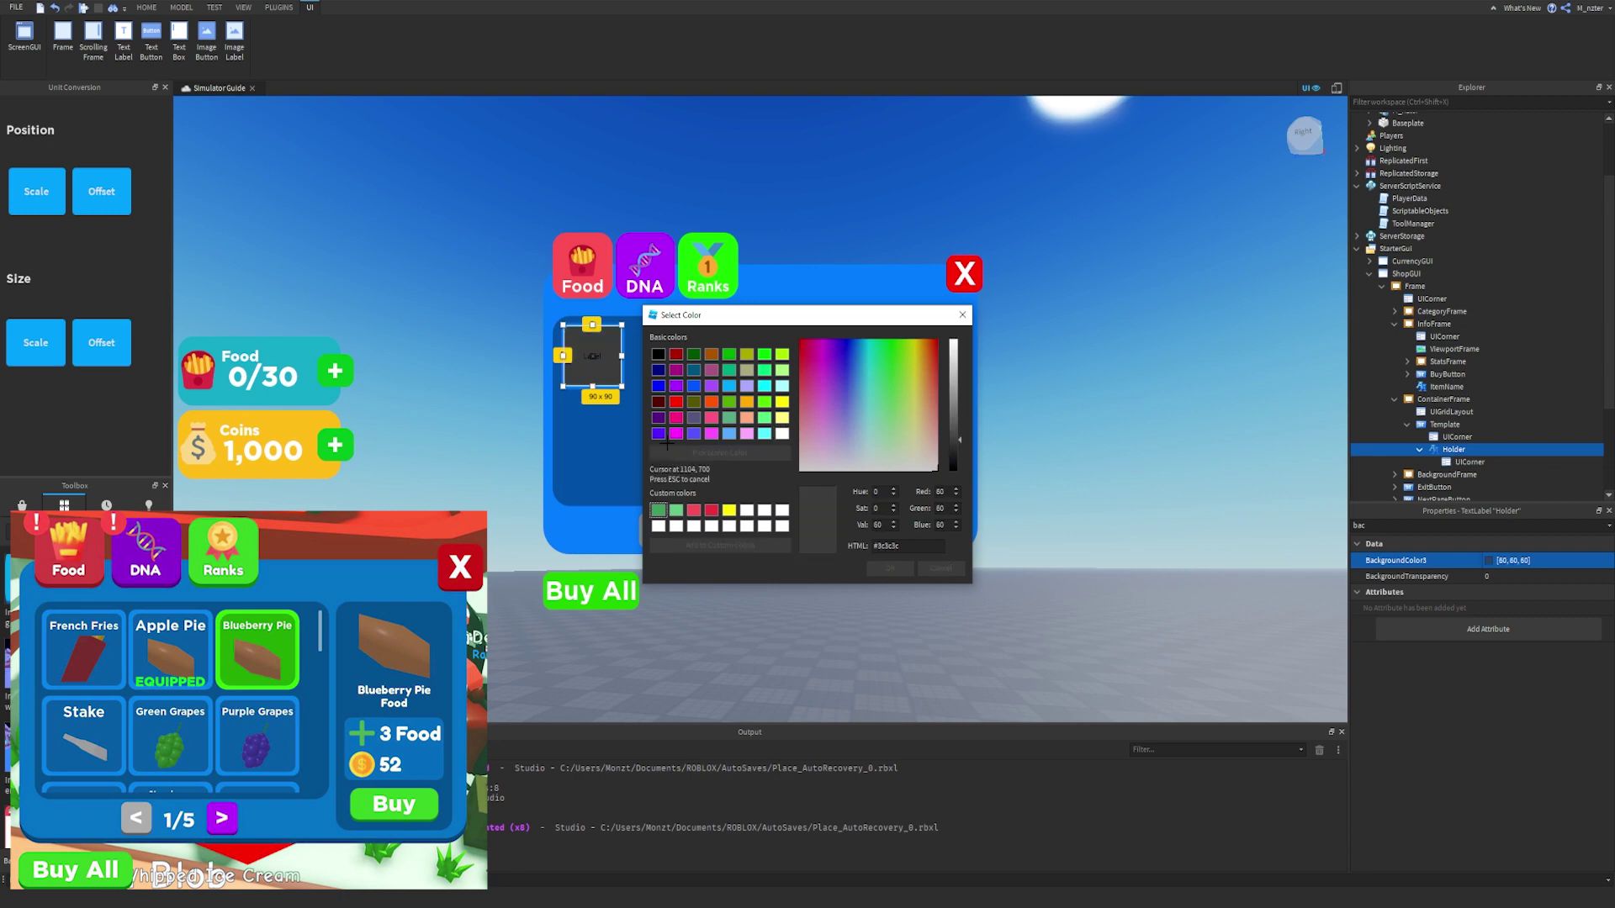
left_click(598, 499)
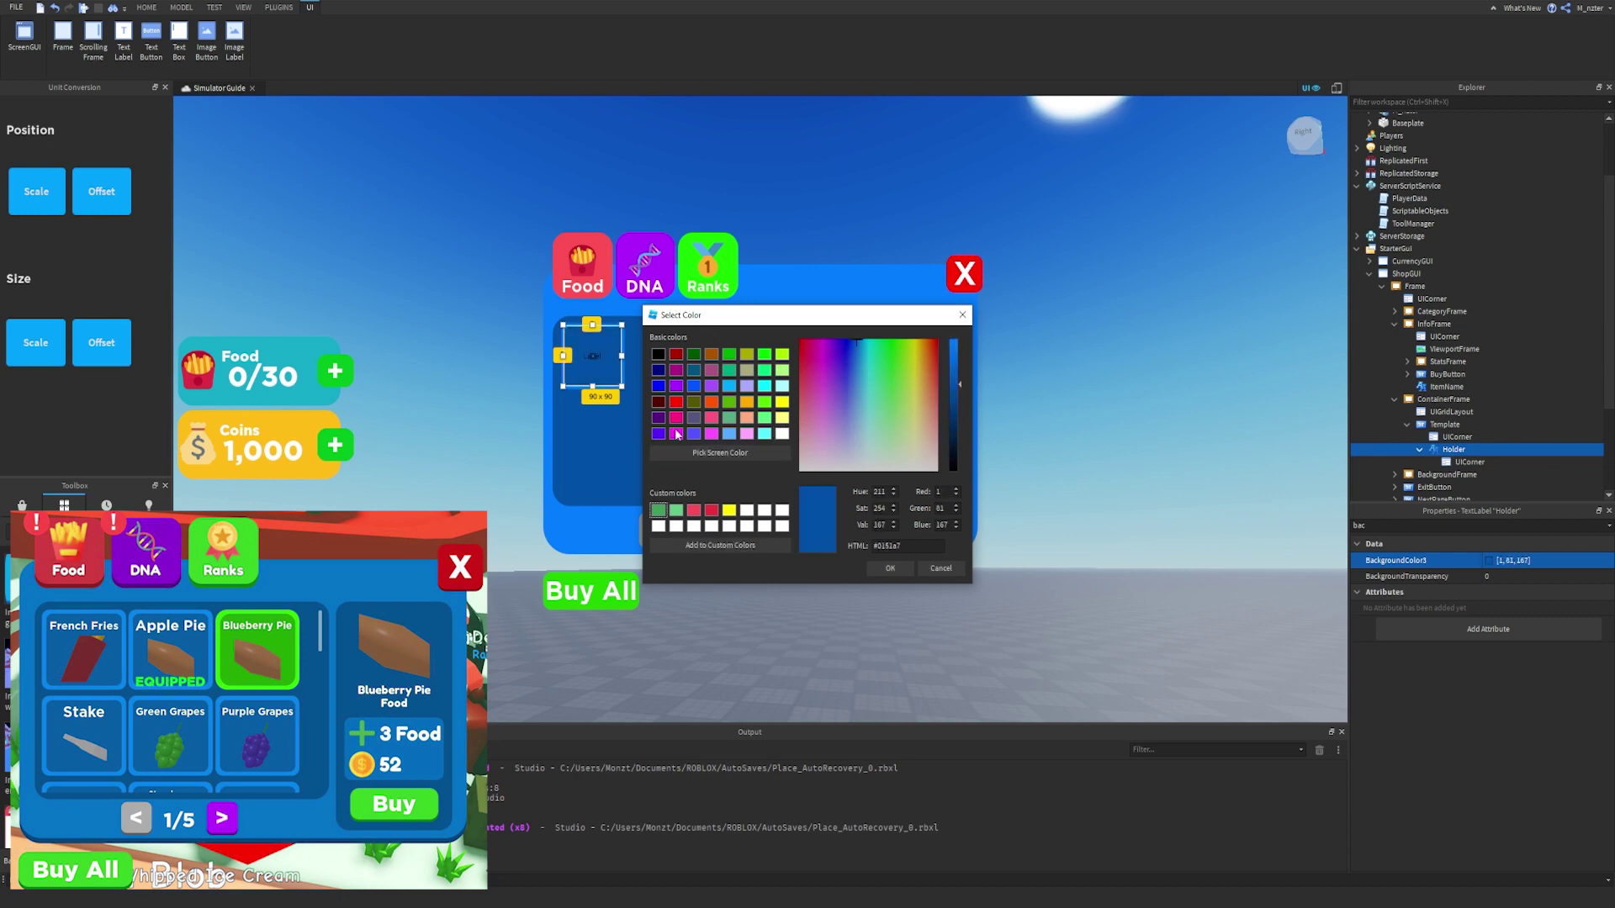
left_click(882, 571)
Clear the default text from the Holder label.
double_click(1464, 526)
type("text")
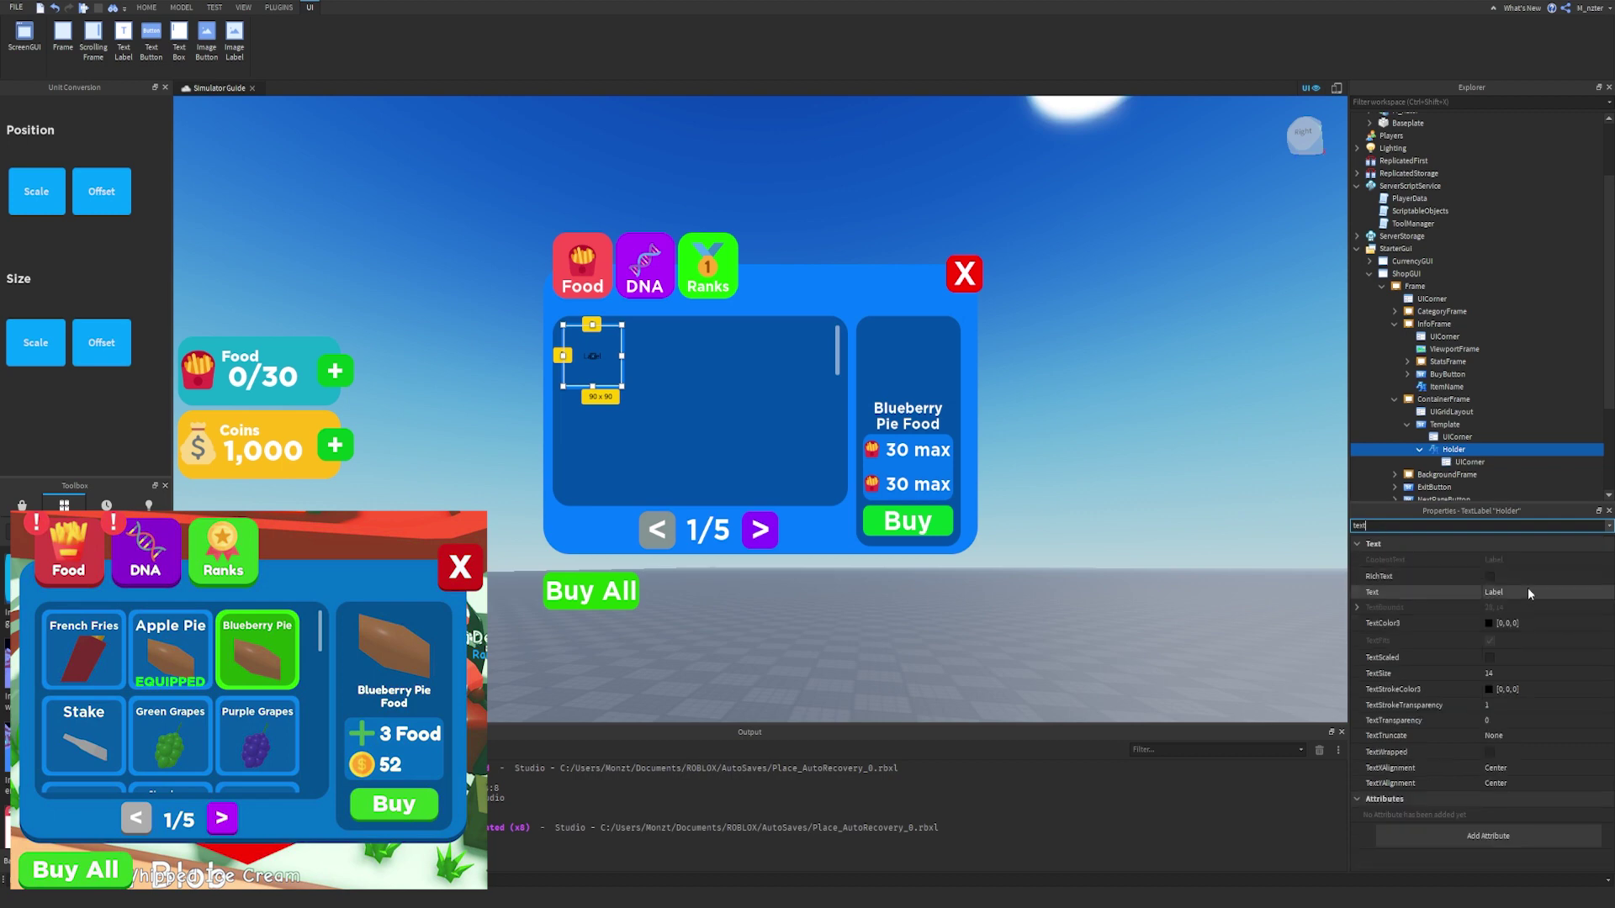
left_click(1529, 594)
key("BackSpace")
key("Return")
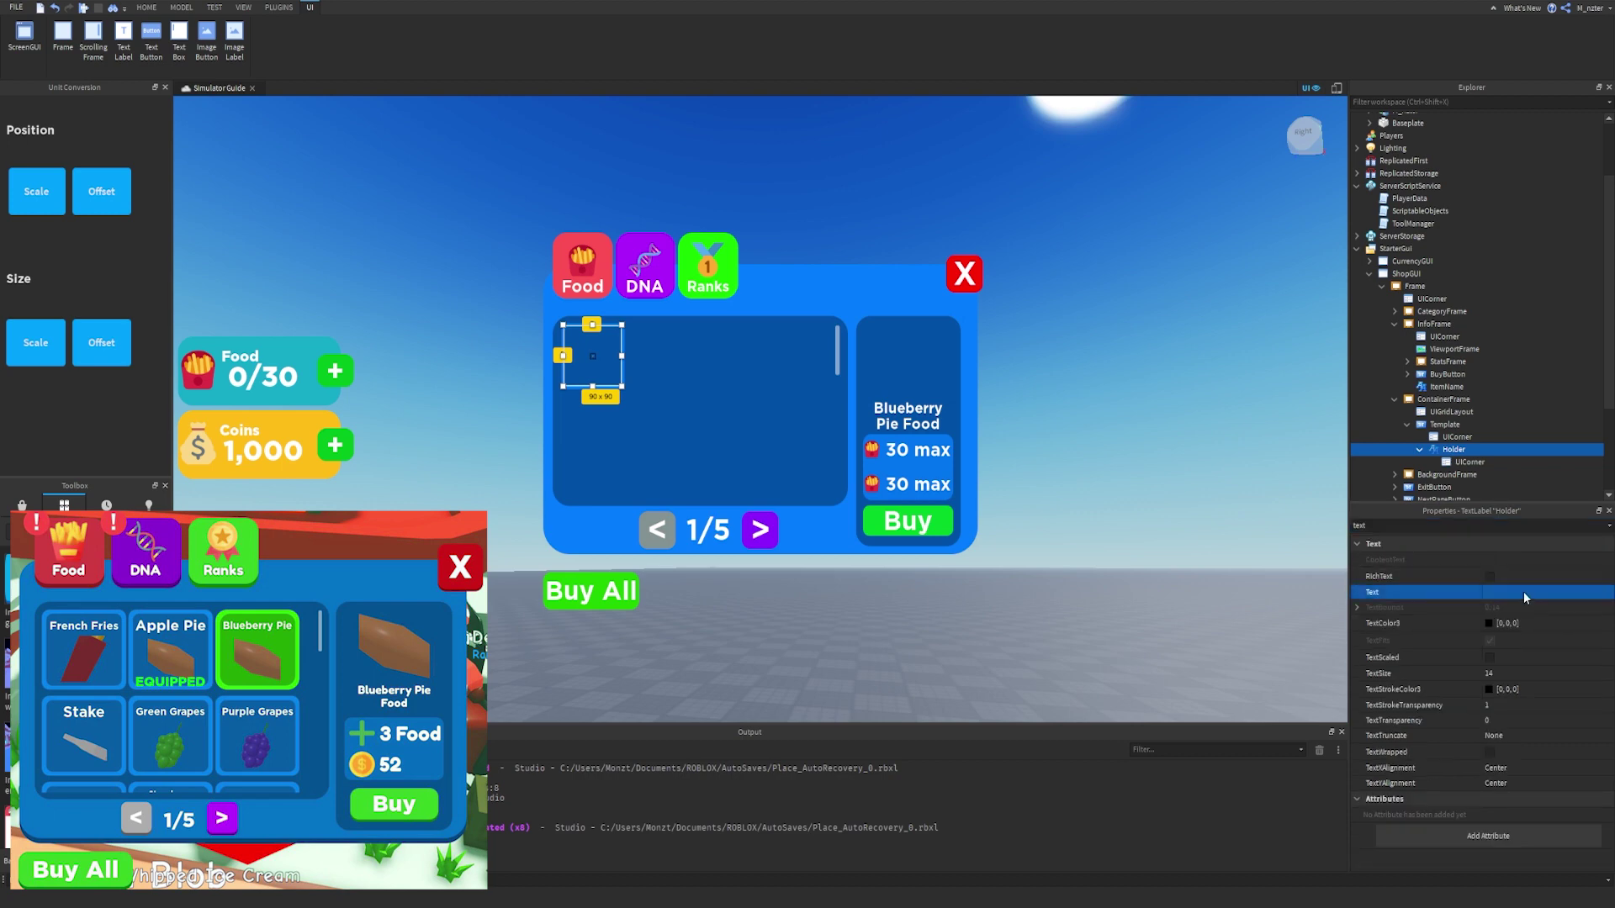
left_click(1292, 525)
right_click_drag(1292, 523, 1289, 507)
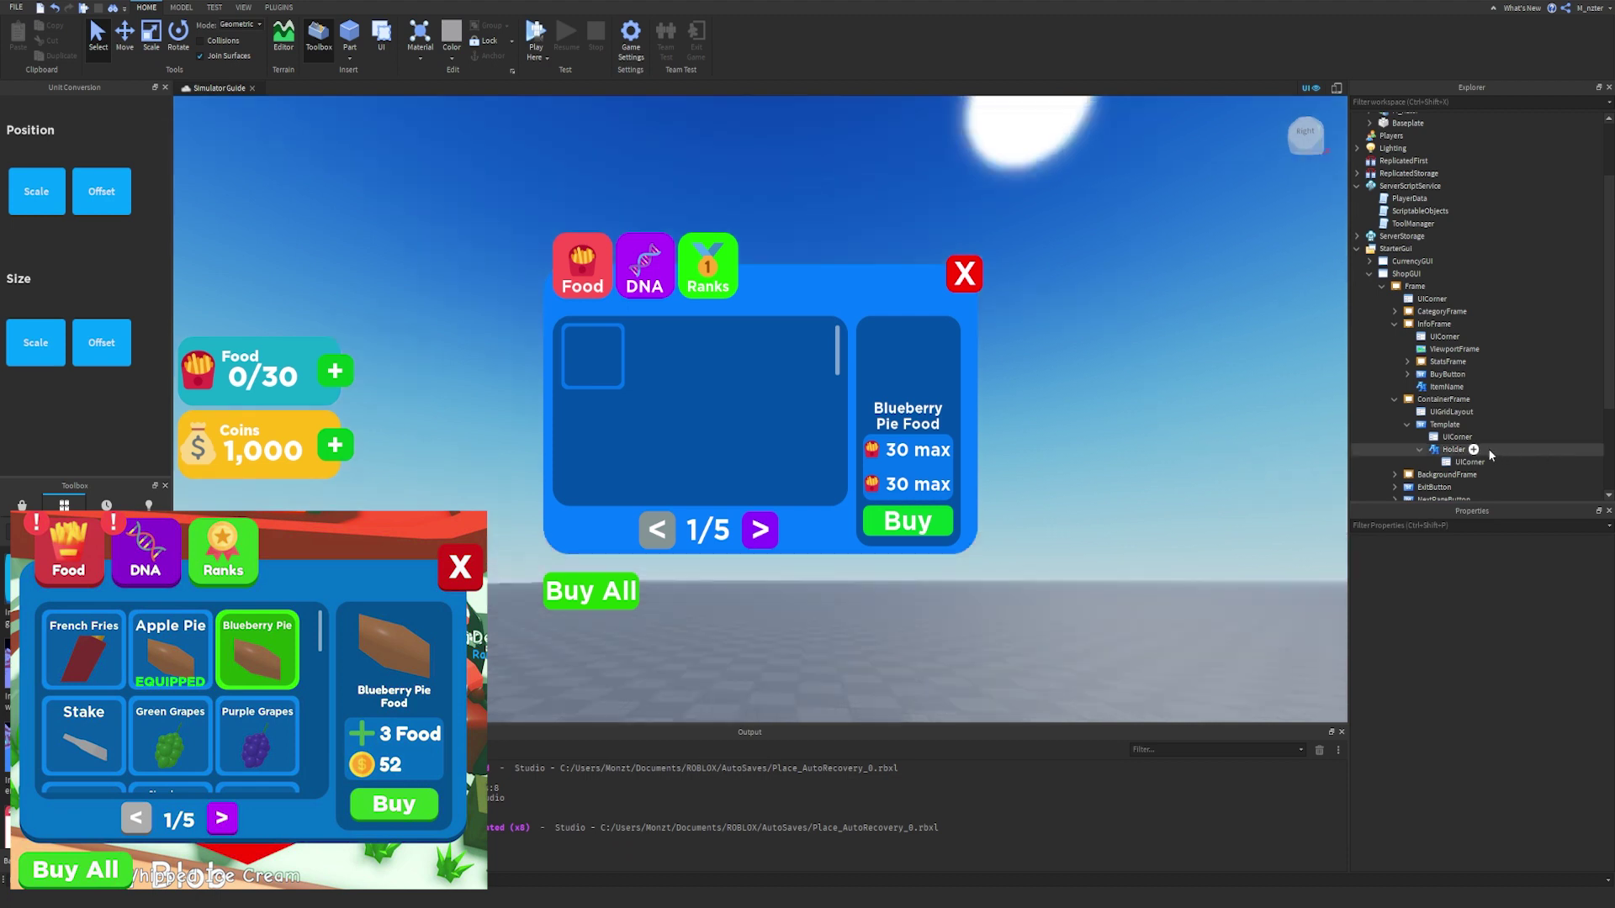
Duplicate InfoFrame's ItemName label and move the copy into Template's Holder.
left_click(1482, 449)
left_click(1440, 386)
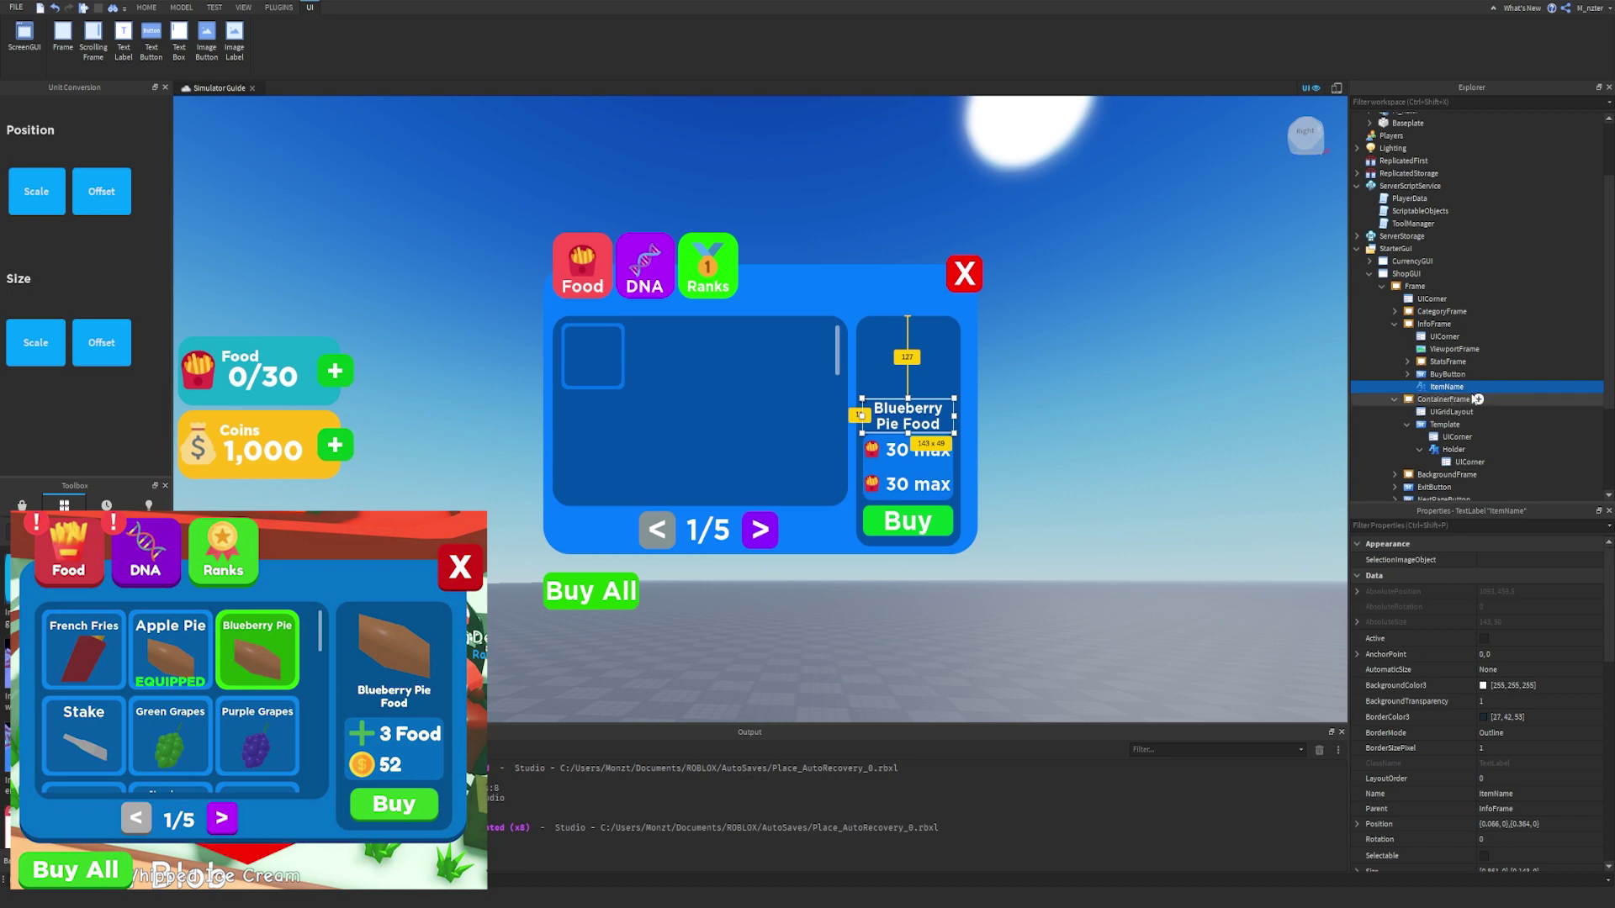
key("ctrl+d")
left_click_drag(1443, 400, 1459, 469)
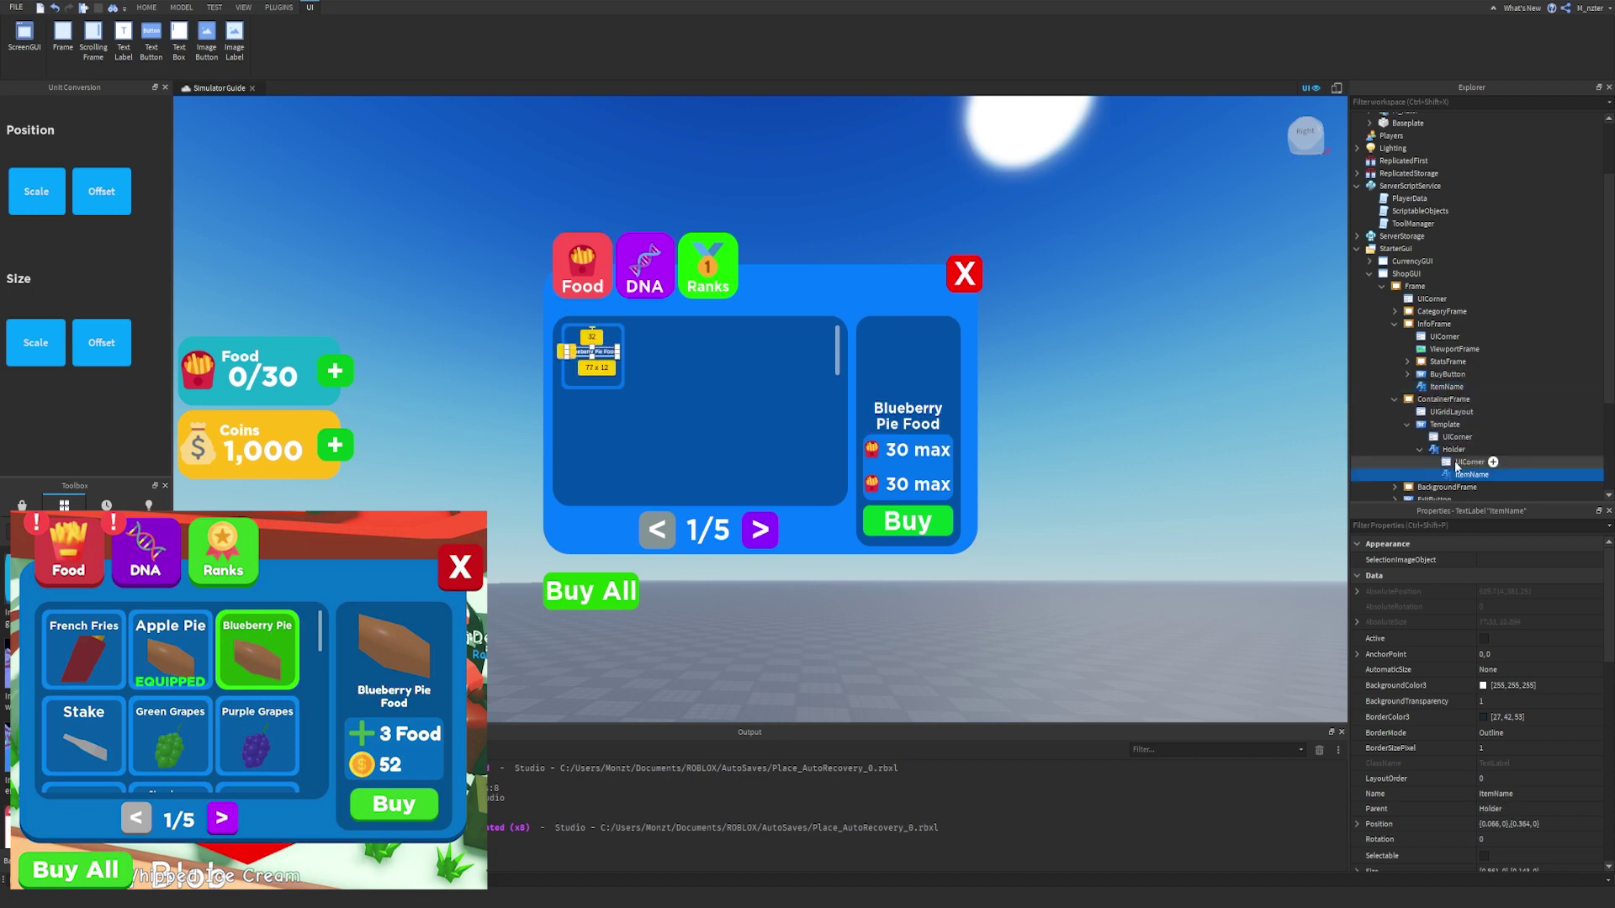
Set the copied ItemName's vertical position scale to 0.1 and resize it to about 90 × 24 px, spanning Holder's width.
left_click(1472, 525)
type("pos")
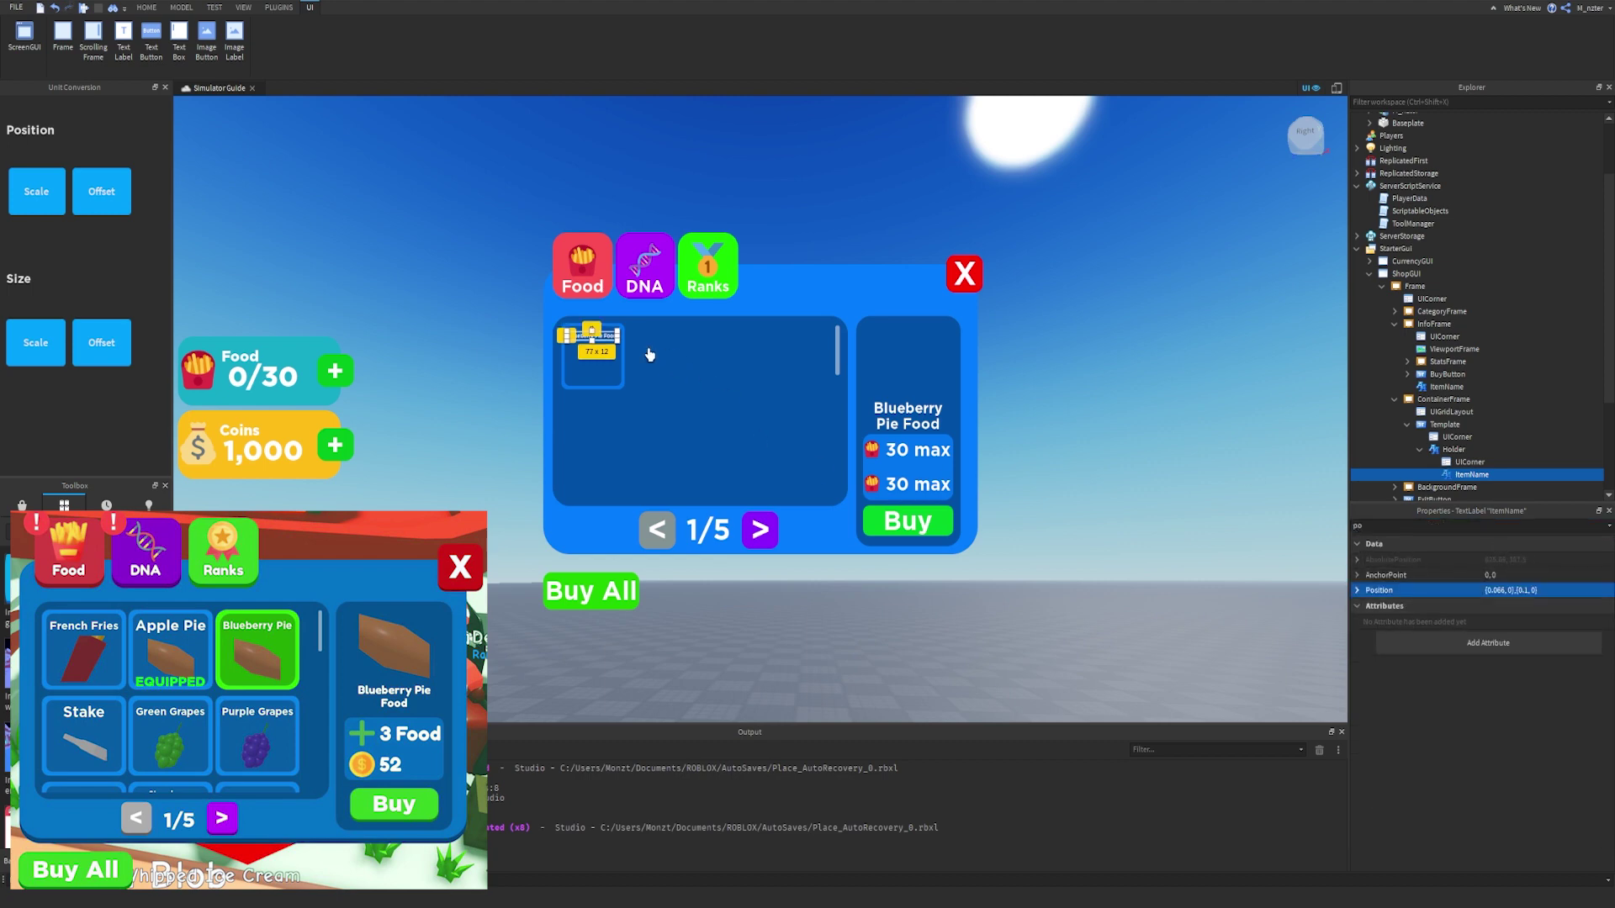
left_click_drag(591, 340, 589, 351)
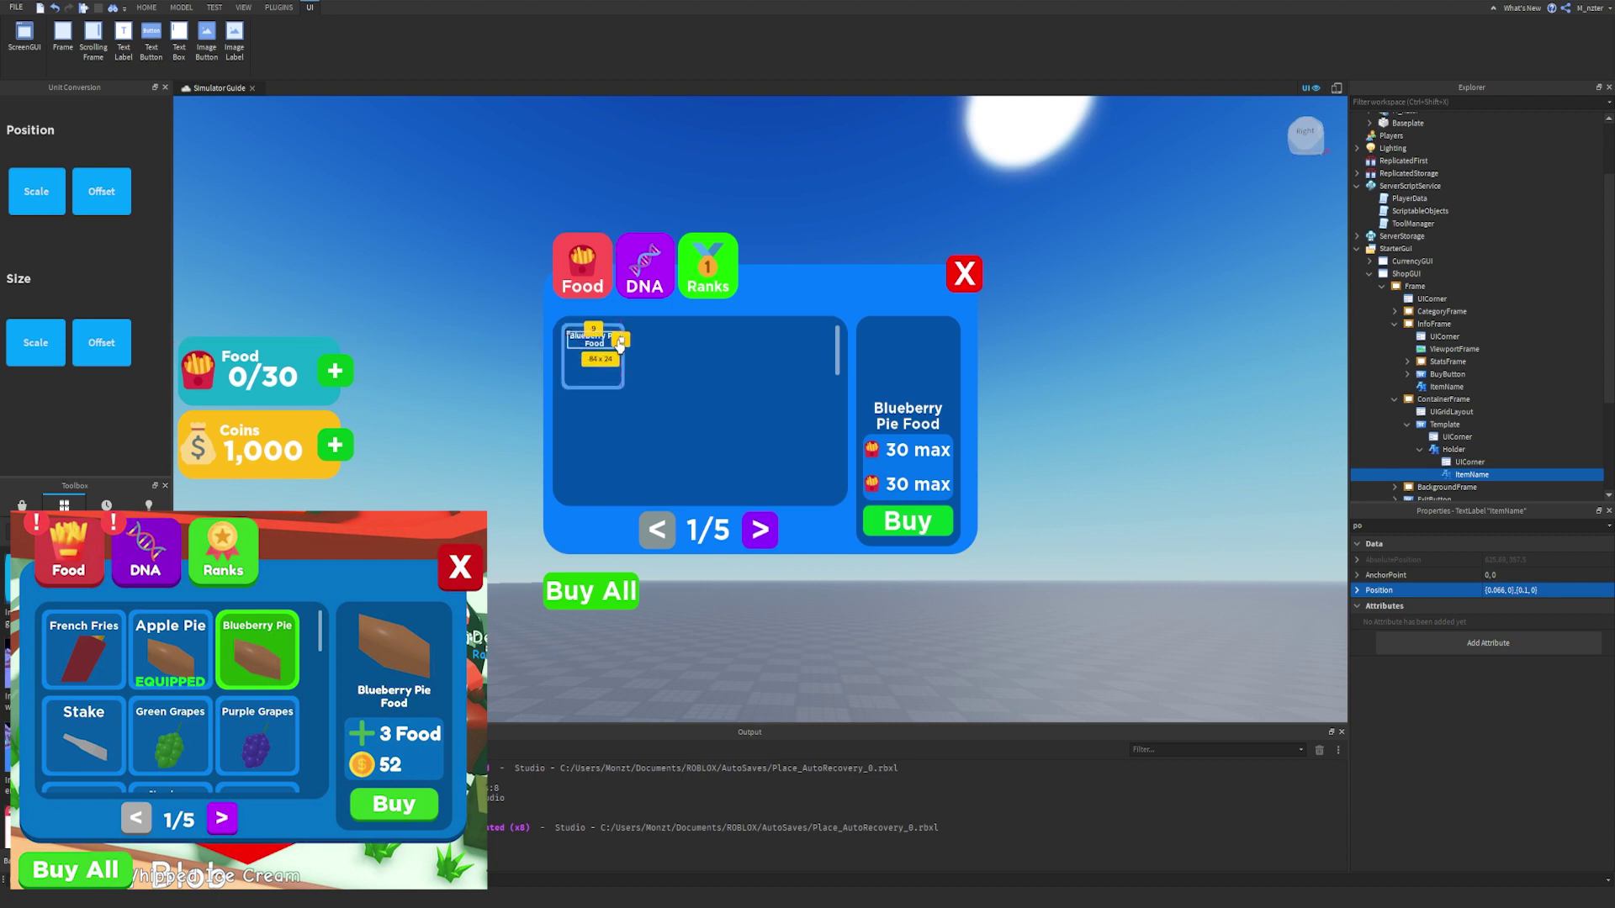
left_click_drag(566, 342, 565, 343)
left_click(861, 235)
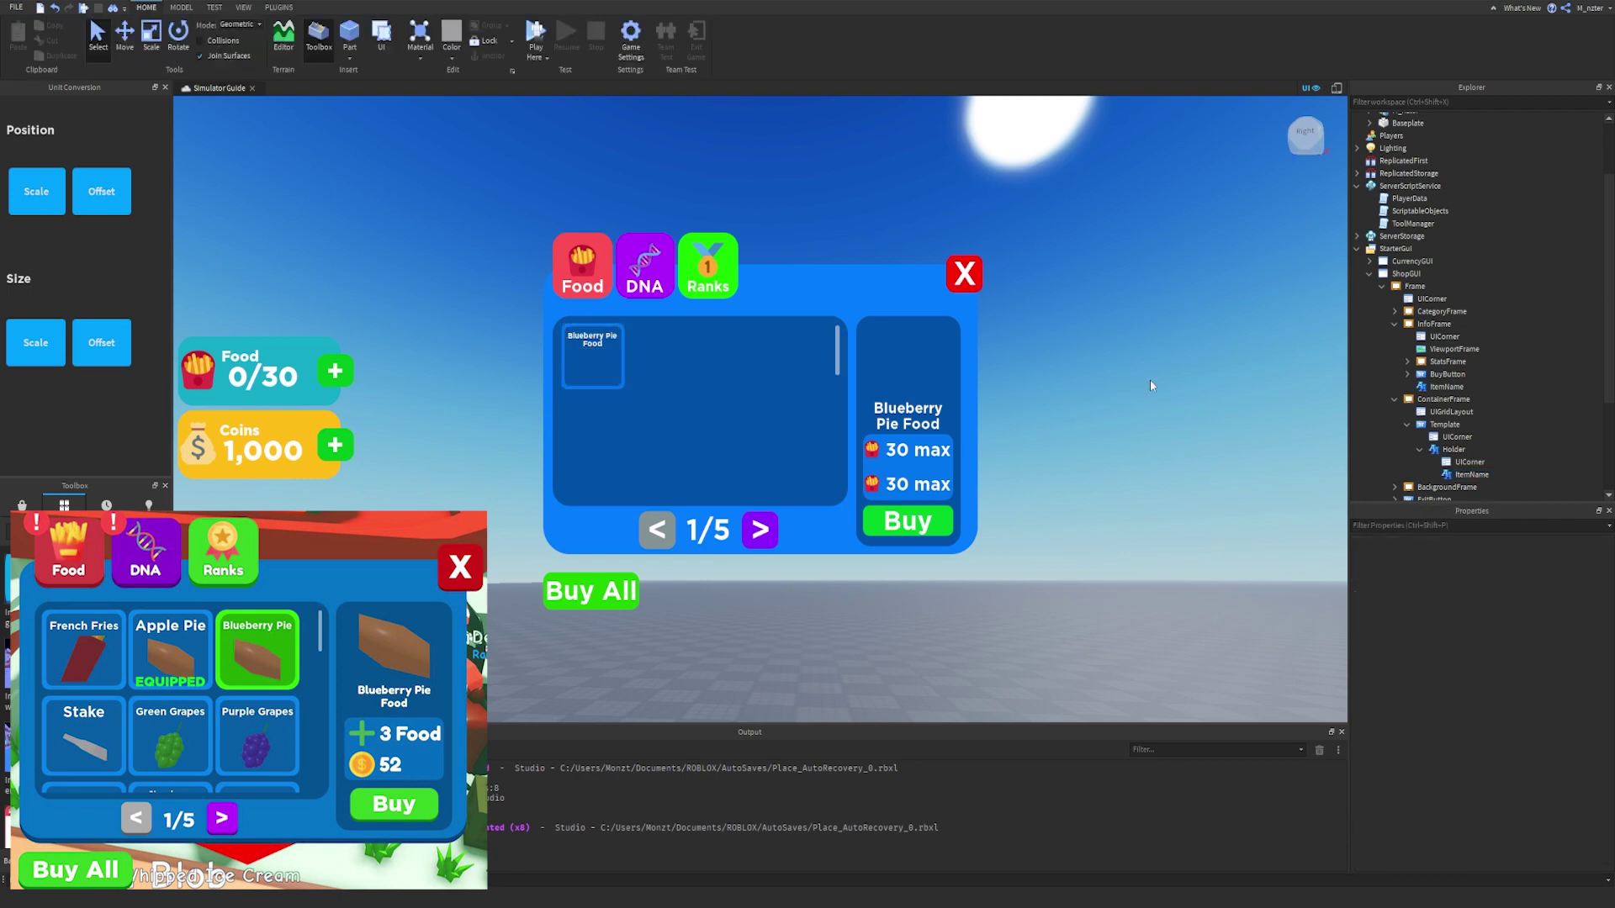
Duplicate InfoFrame's ViewportFrame and move the copy into Template's Holder.
left_click(1467, 474)
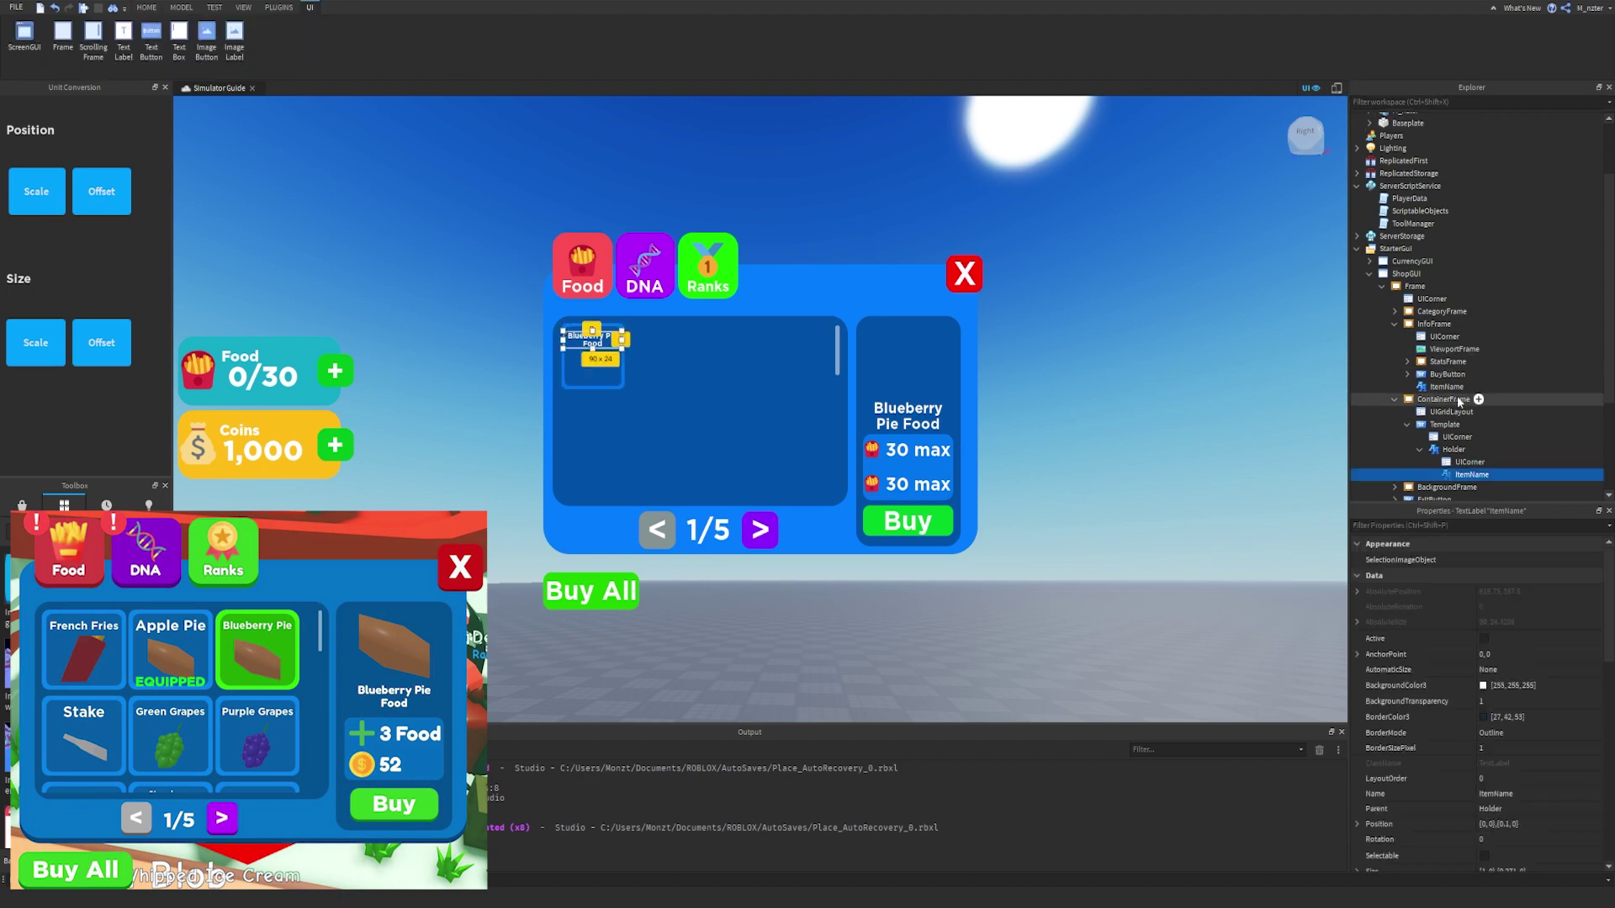
left_click(1450, 350)
key("ctrl+d")
left_click_drag(1455, 363, 1494, 463)
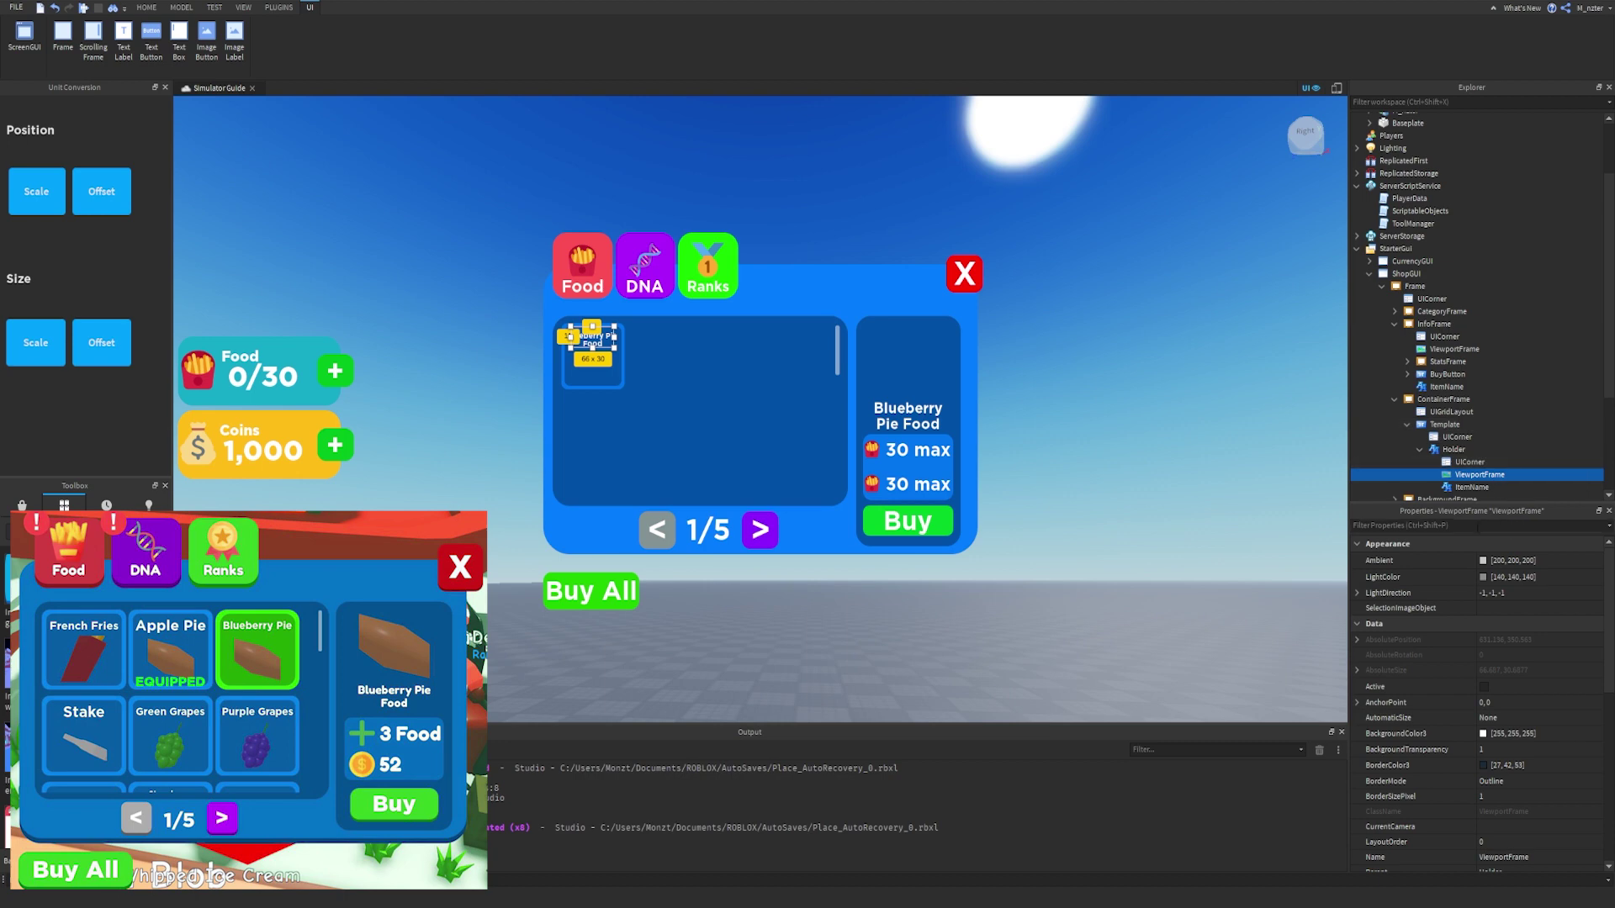
Set the background transparency of Holder's ViewportFrame to 0.
left_click(1510, 525)
type("bac")
left_click(1504, 576)
type("0")
key("Return")
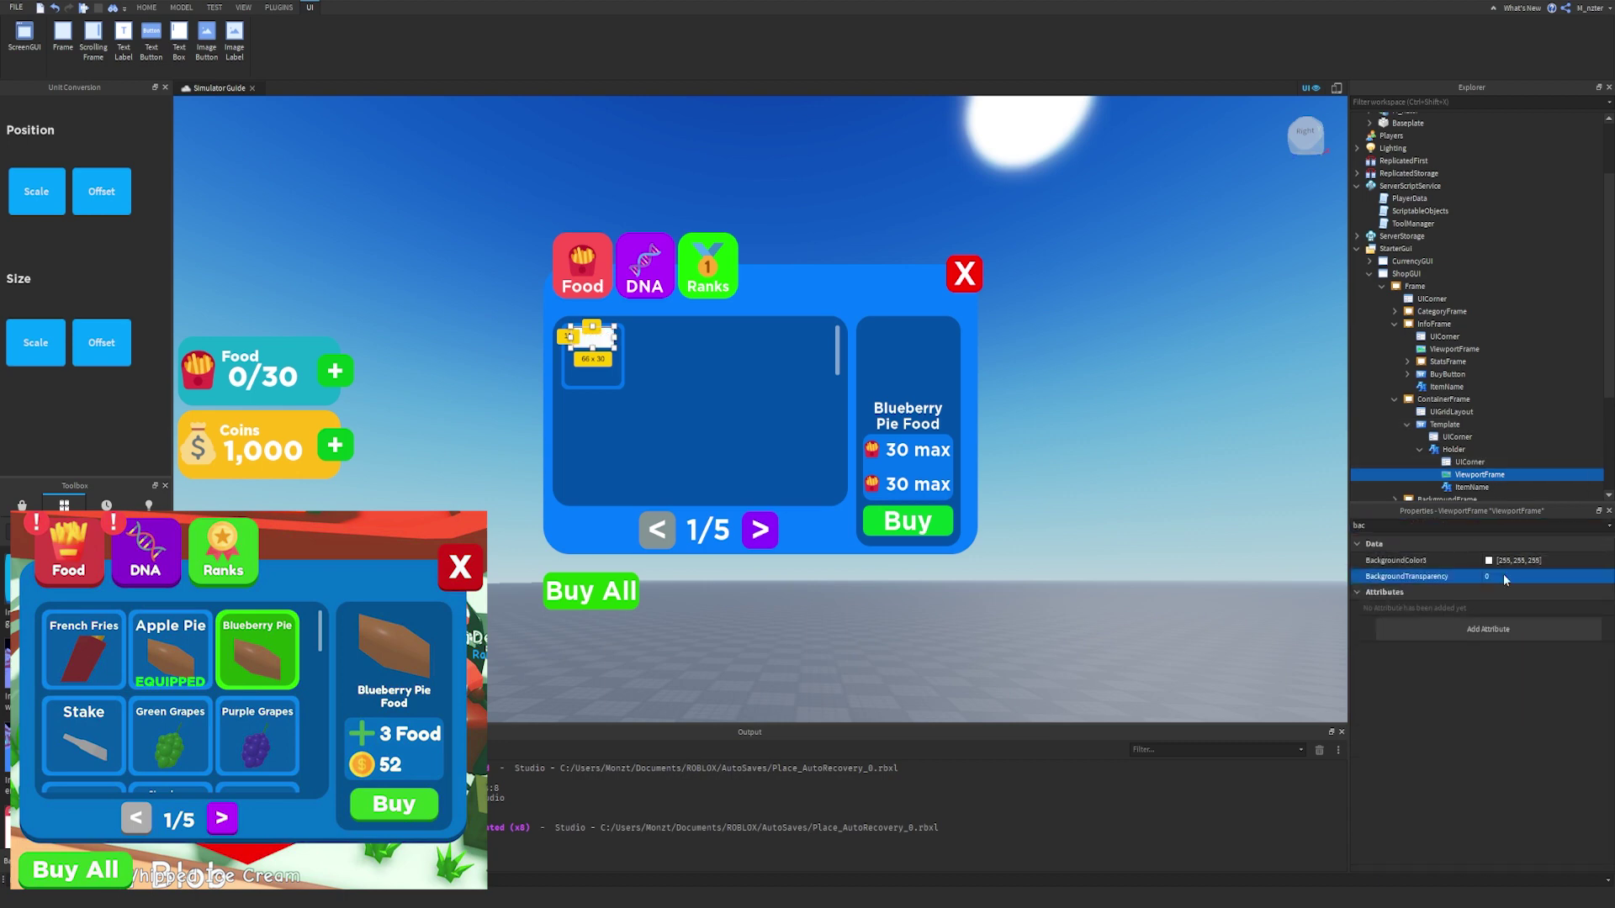
left_click(605, 350)
key("ctrl+z")
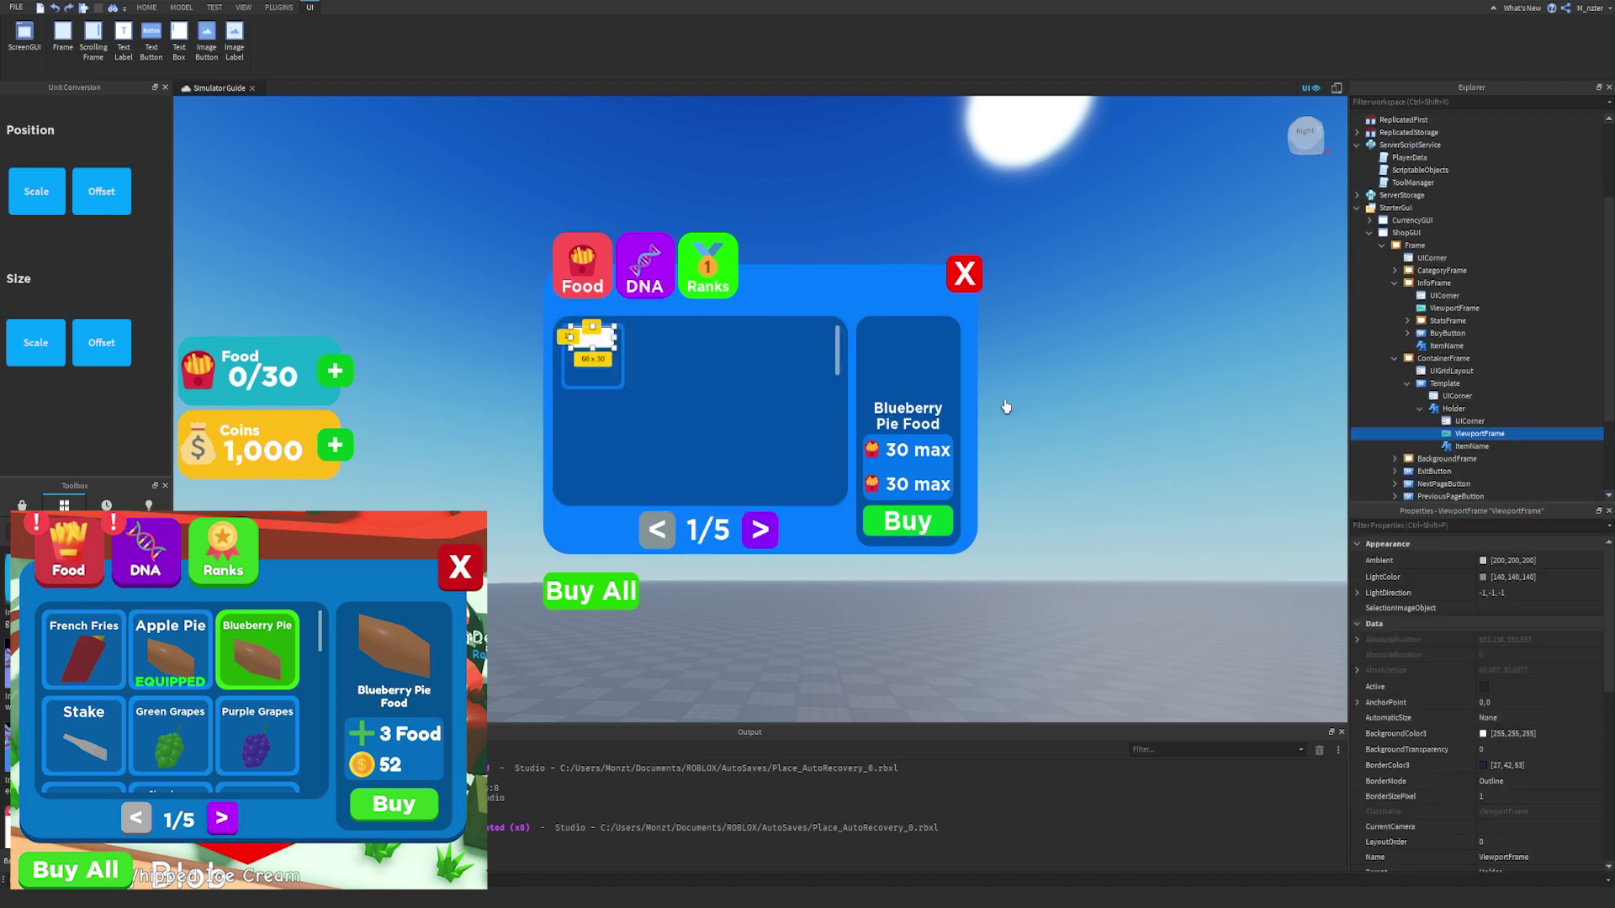
Stretch Holder's ViewportFrame to about 66 × 68 px and set its position to {0.127, 0},{0.25, 0}.
left_click_drag(603, 360, 593, 374)
left_click(1447, 523)
type("po")
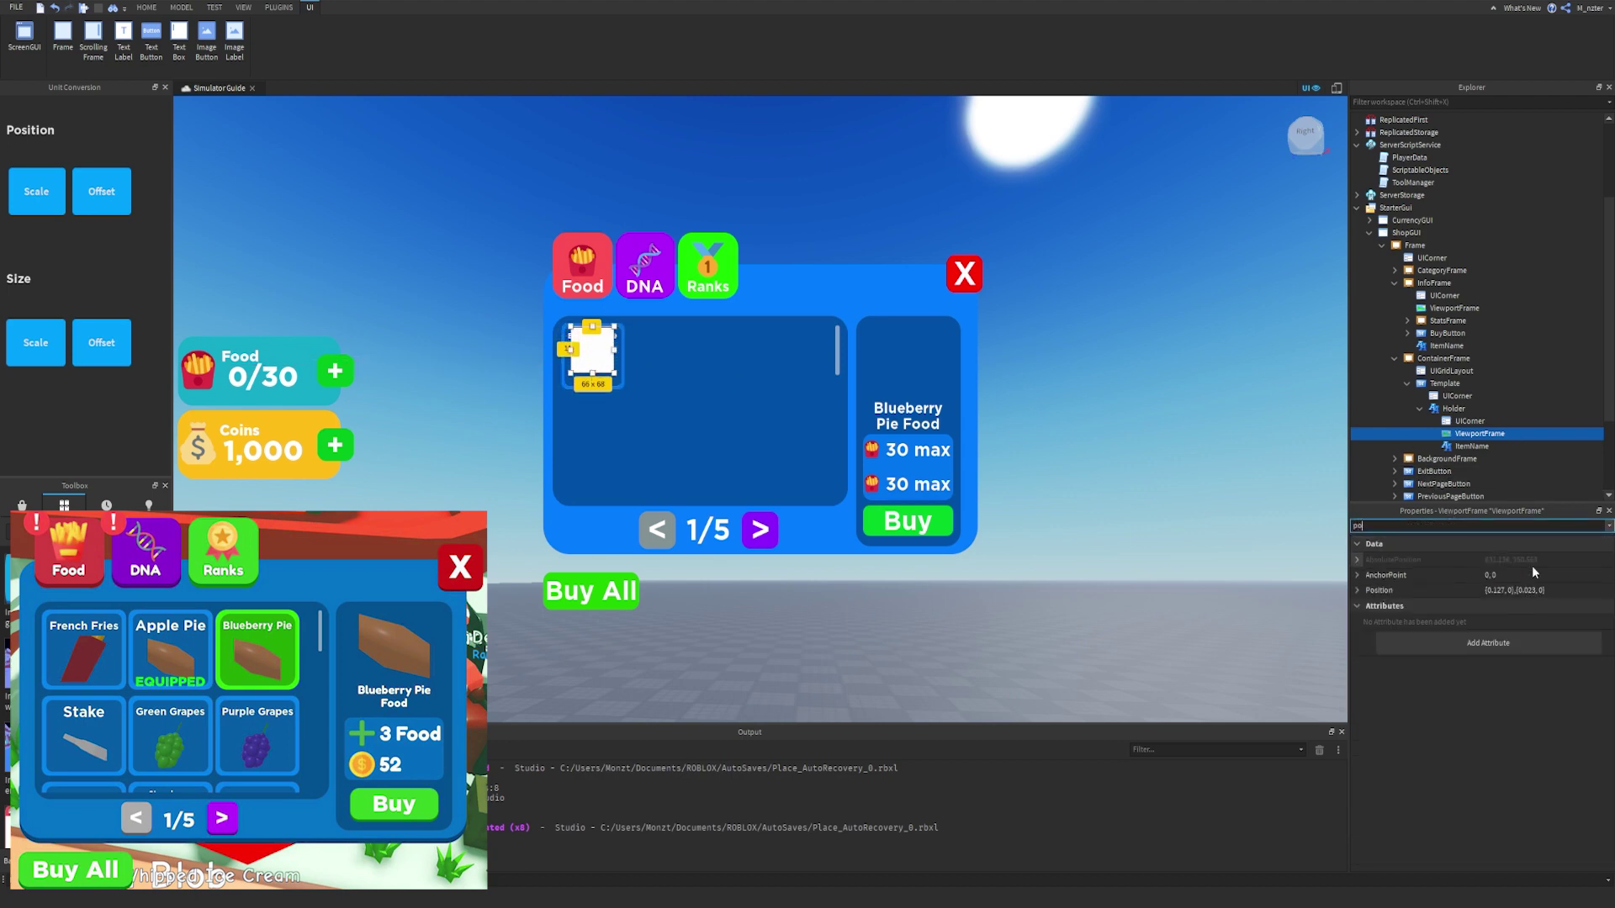
left_click(1514, 590)
left_click(1534, 591)
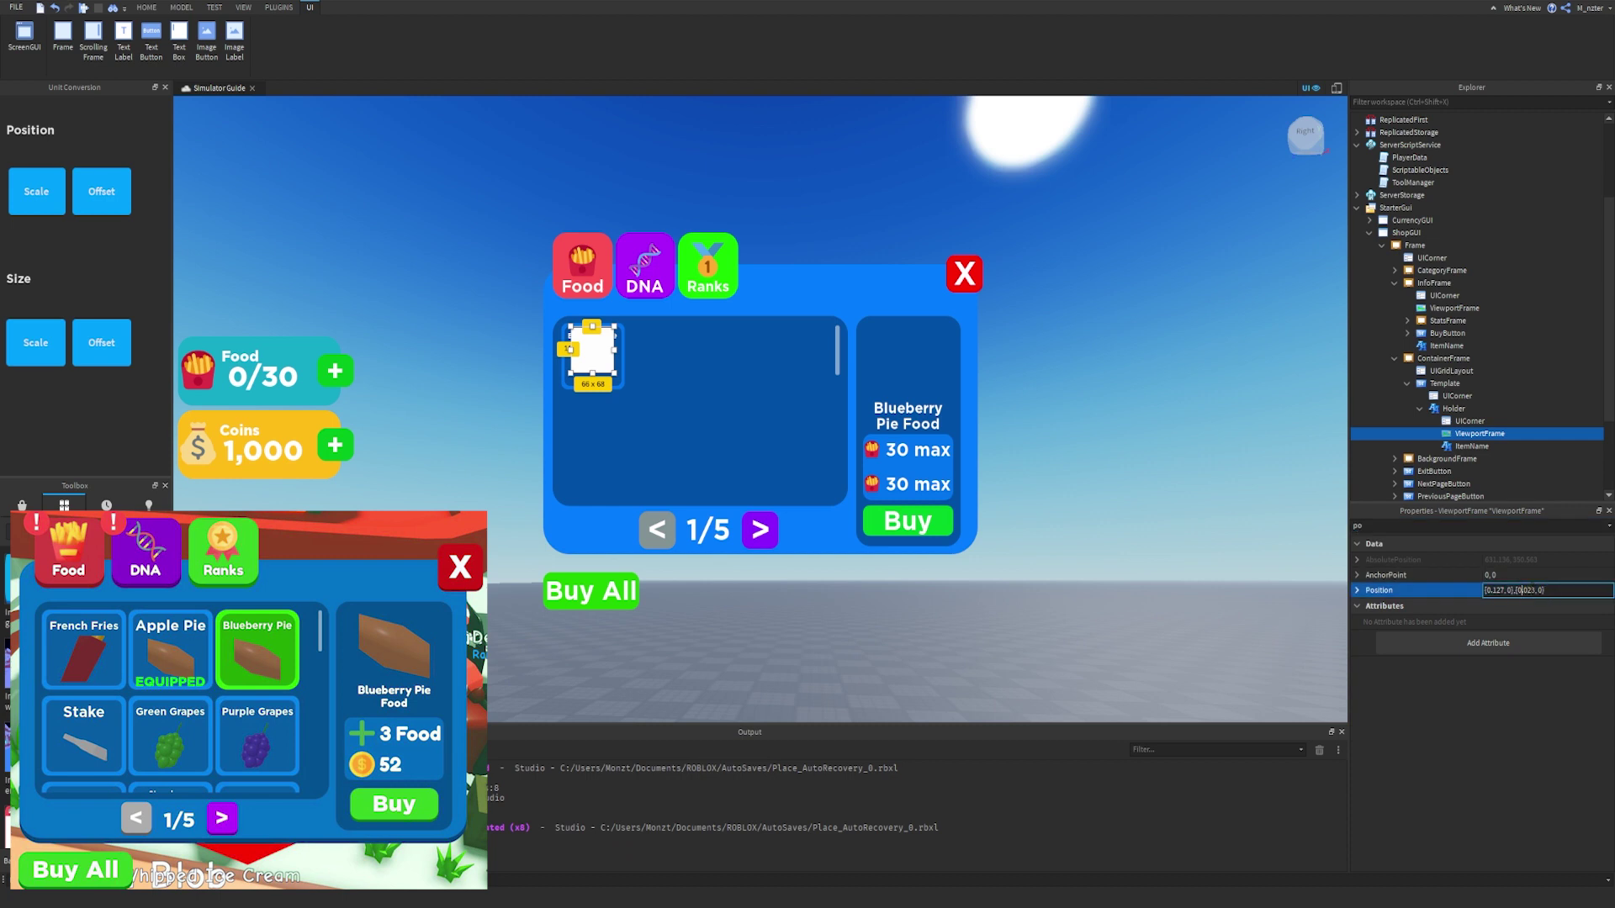
key("Delete")
key("Right")
key("Delete")
type("5")
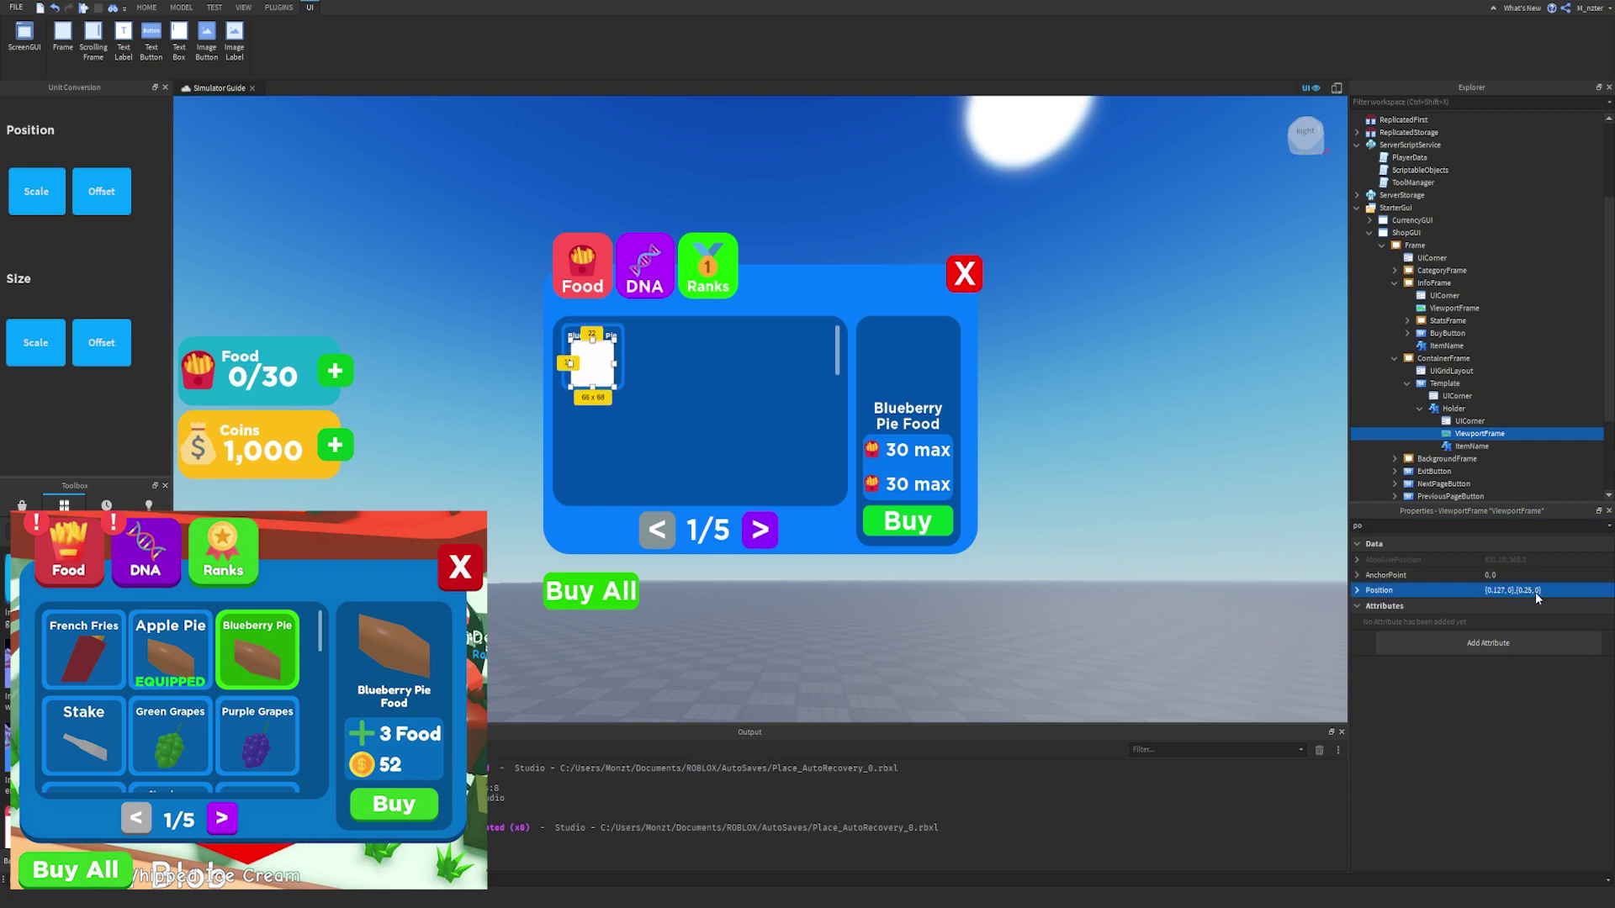
Reduce the height of Holder's ViewportFrame to about 60 px and set its vertical position scale to 0.275.
double_click(1364, 525)
key("BackSpace")
left_click(1488, 447)
left_click(1484, 435)
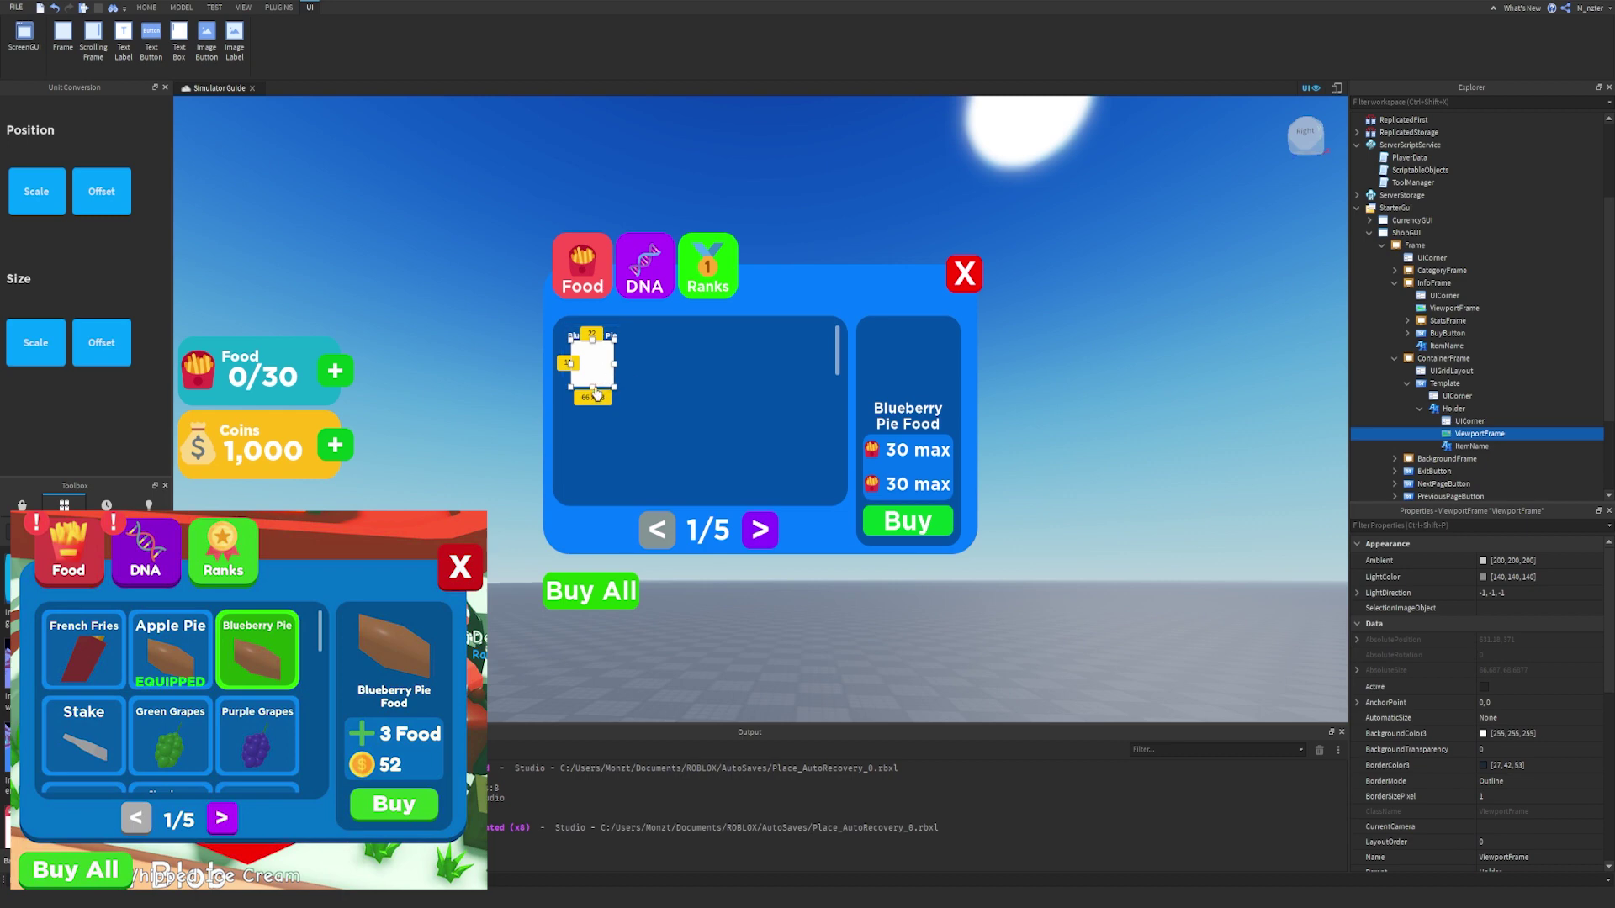
left_click_drag(593, 388, 593, 384)
left_click(1489, 526)
type("po")
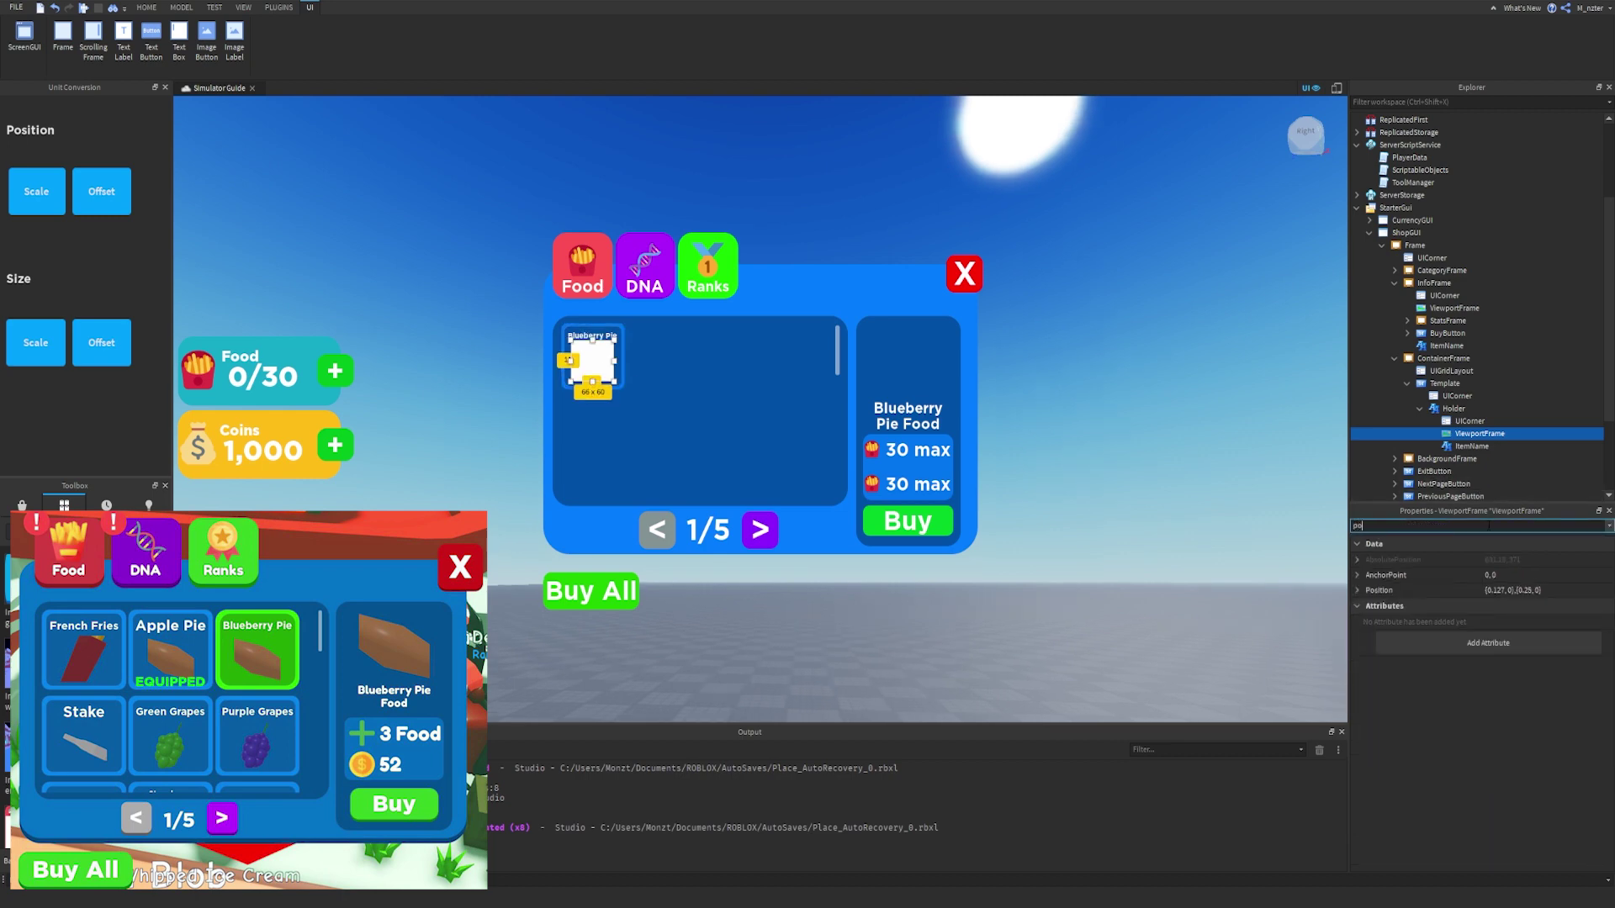
left_click(1528, 591)
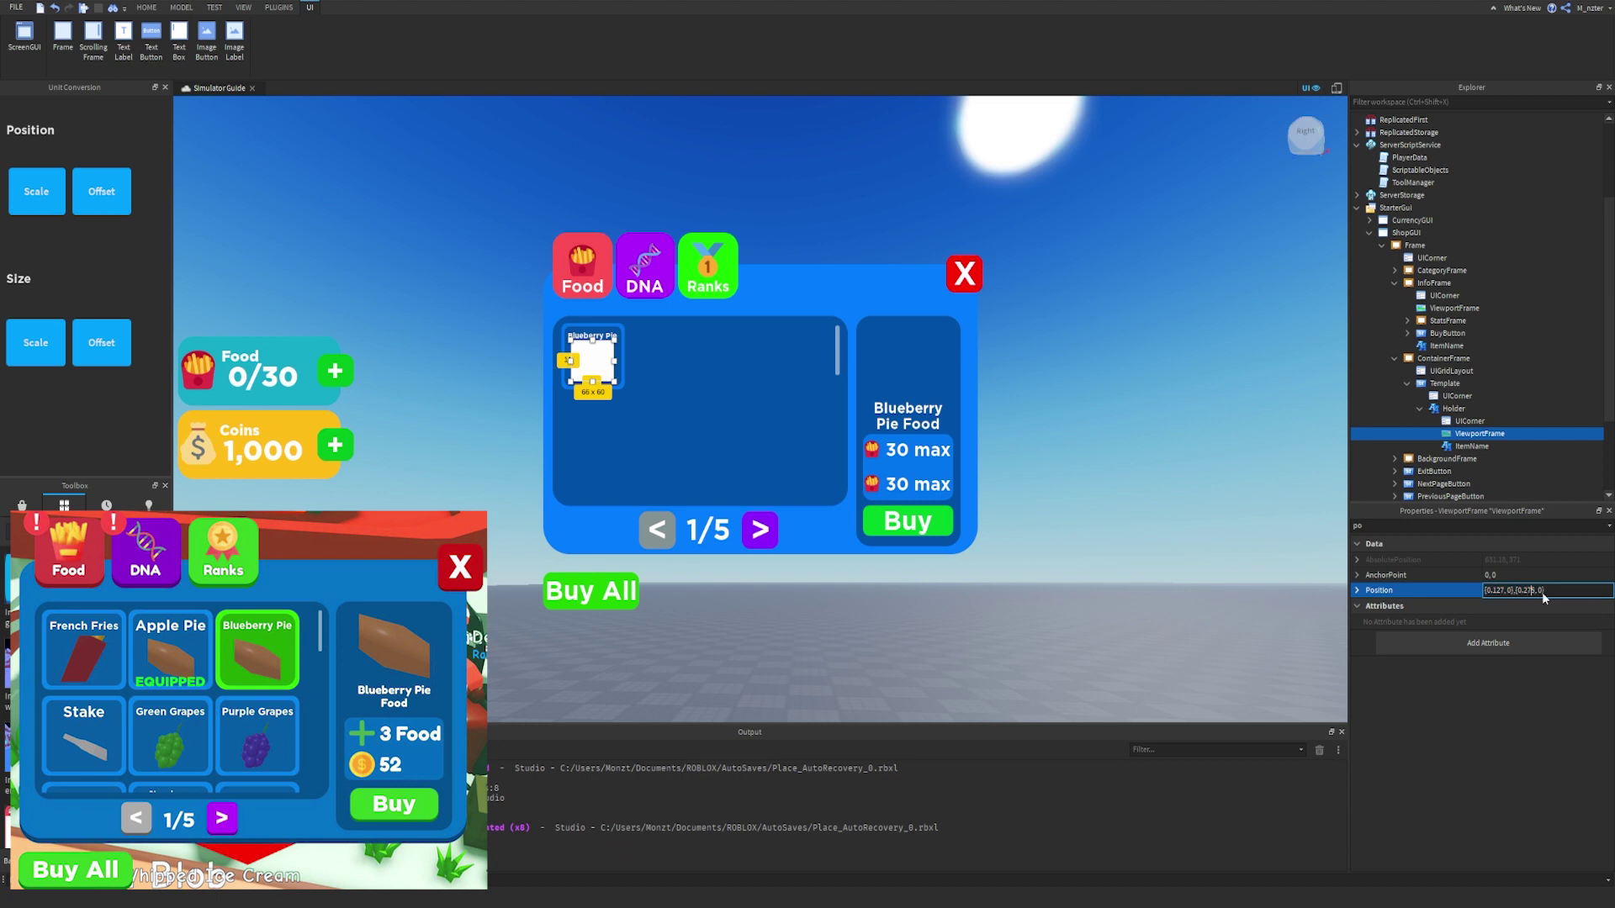
type("7")
key("Return")
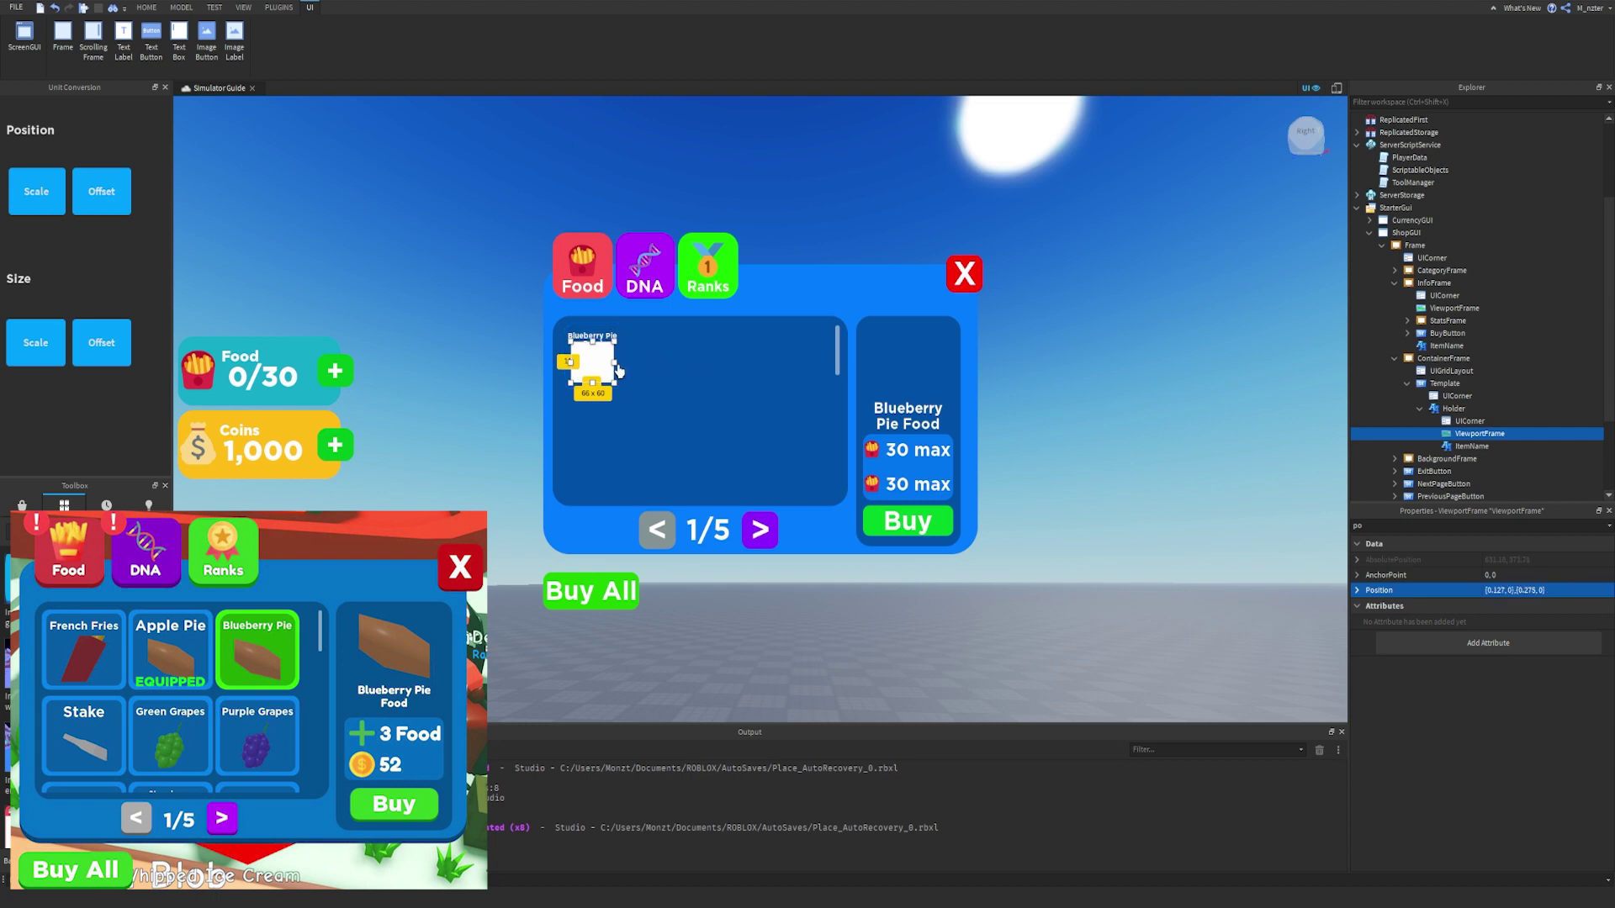
Widen Holder's ViewportFrame to about 73 px and center it horizontally with anchor point 0.5, 0 and horizontal position scale 0.5.
left_click_drag(617, 365, 565, 368)
left_click(1447, 527)
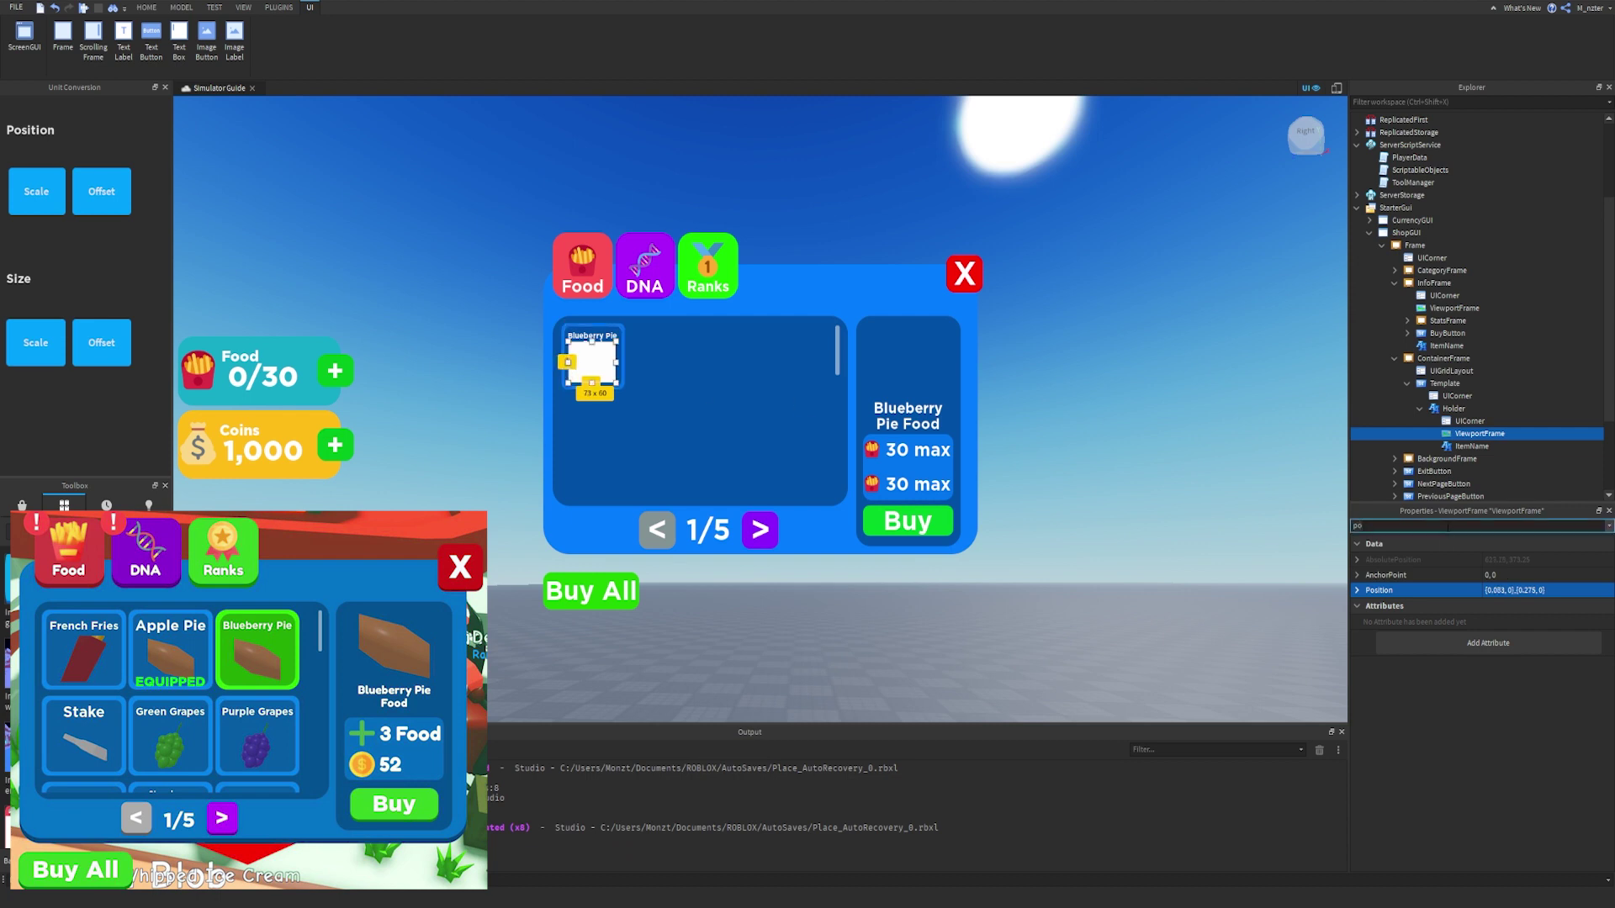
left_click(1526, 569)
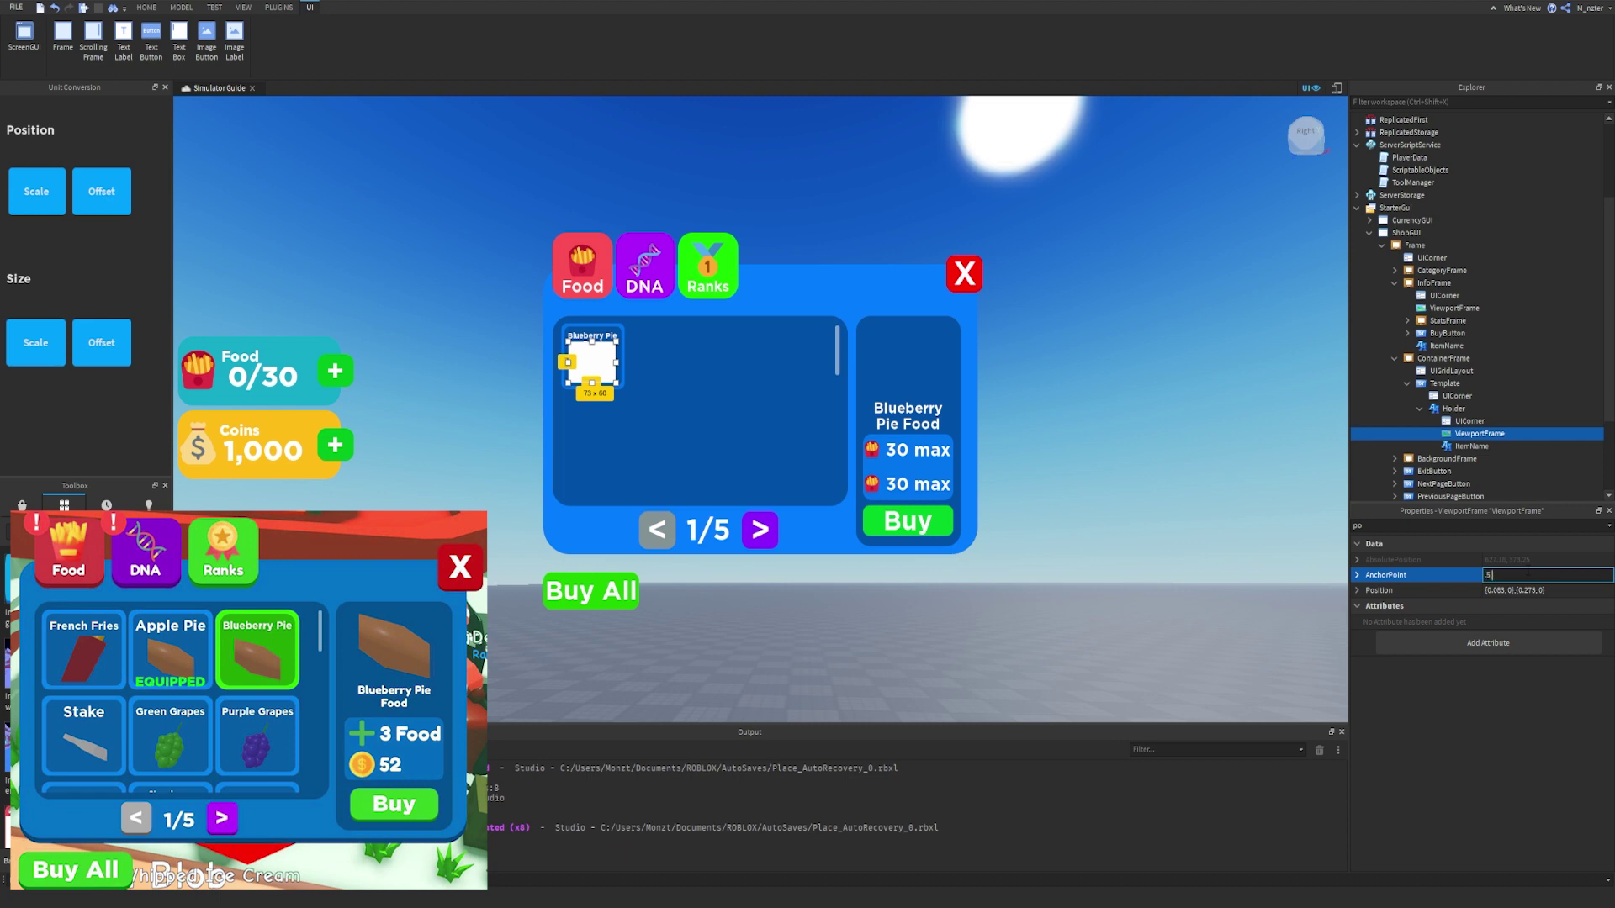
key("Return")
left_click(1511, 590)
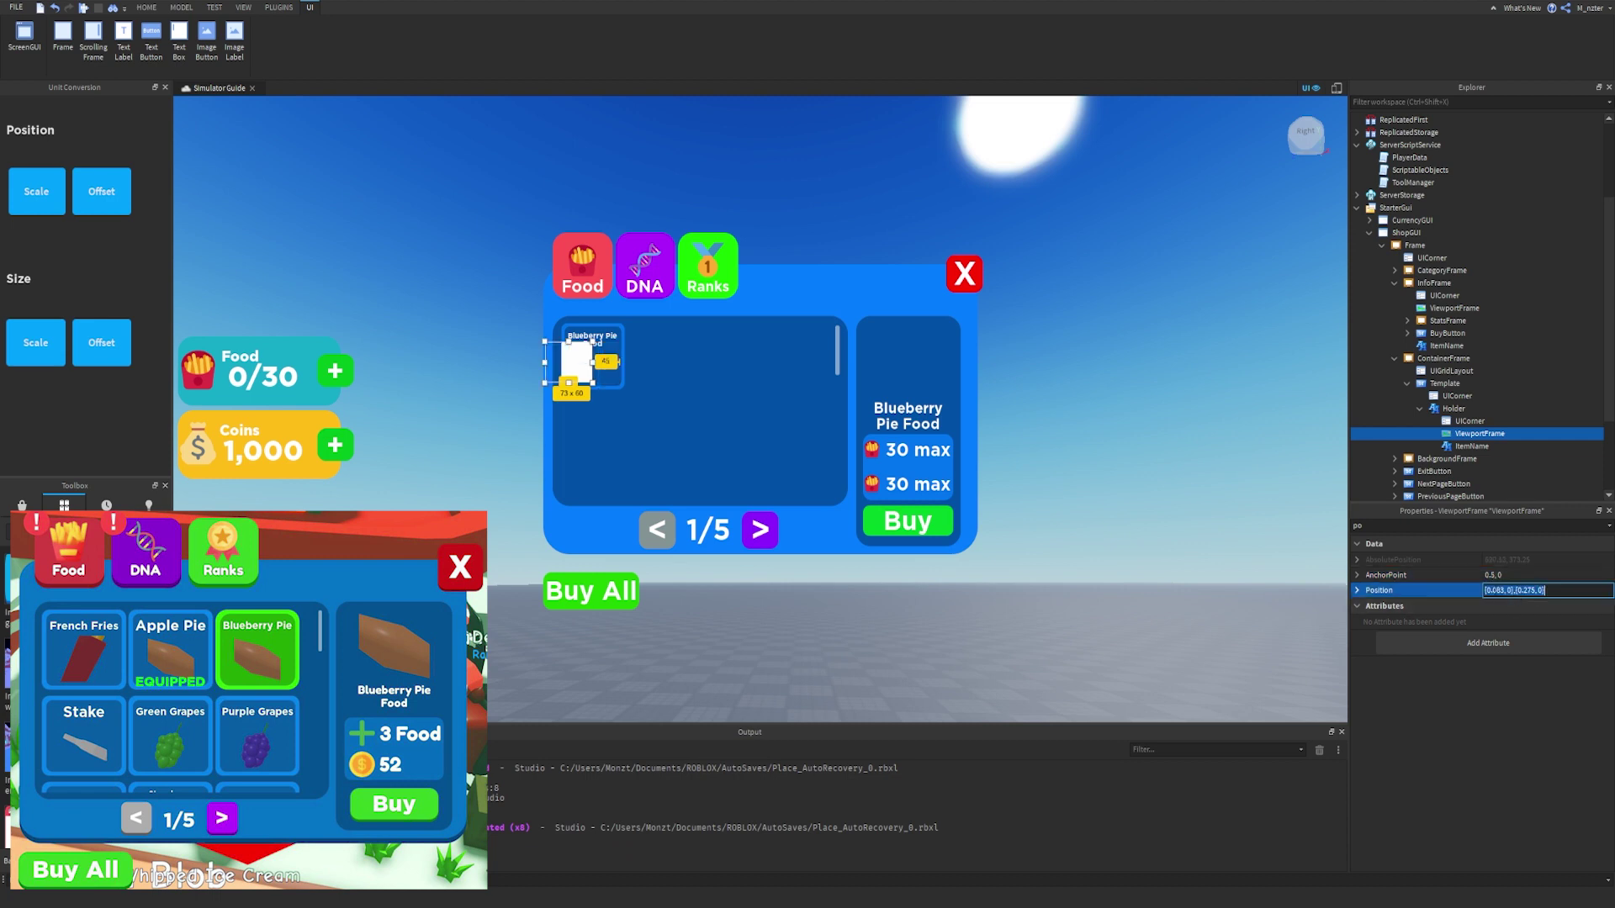
key("Delete")
key("Delete")
key("Delete")
type("5")
key("Return")
left_click(1248, 494)
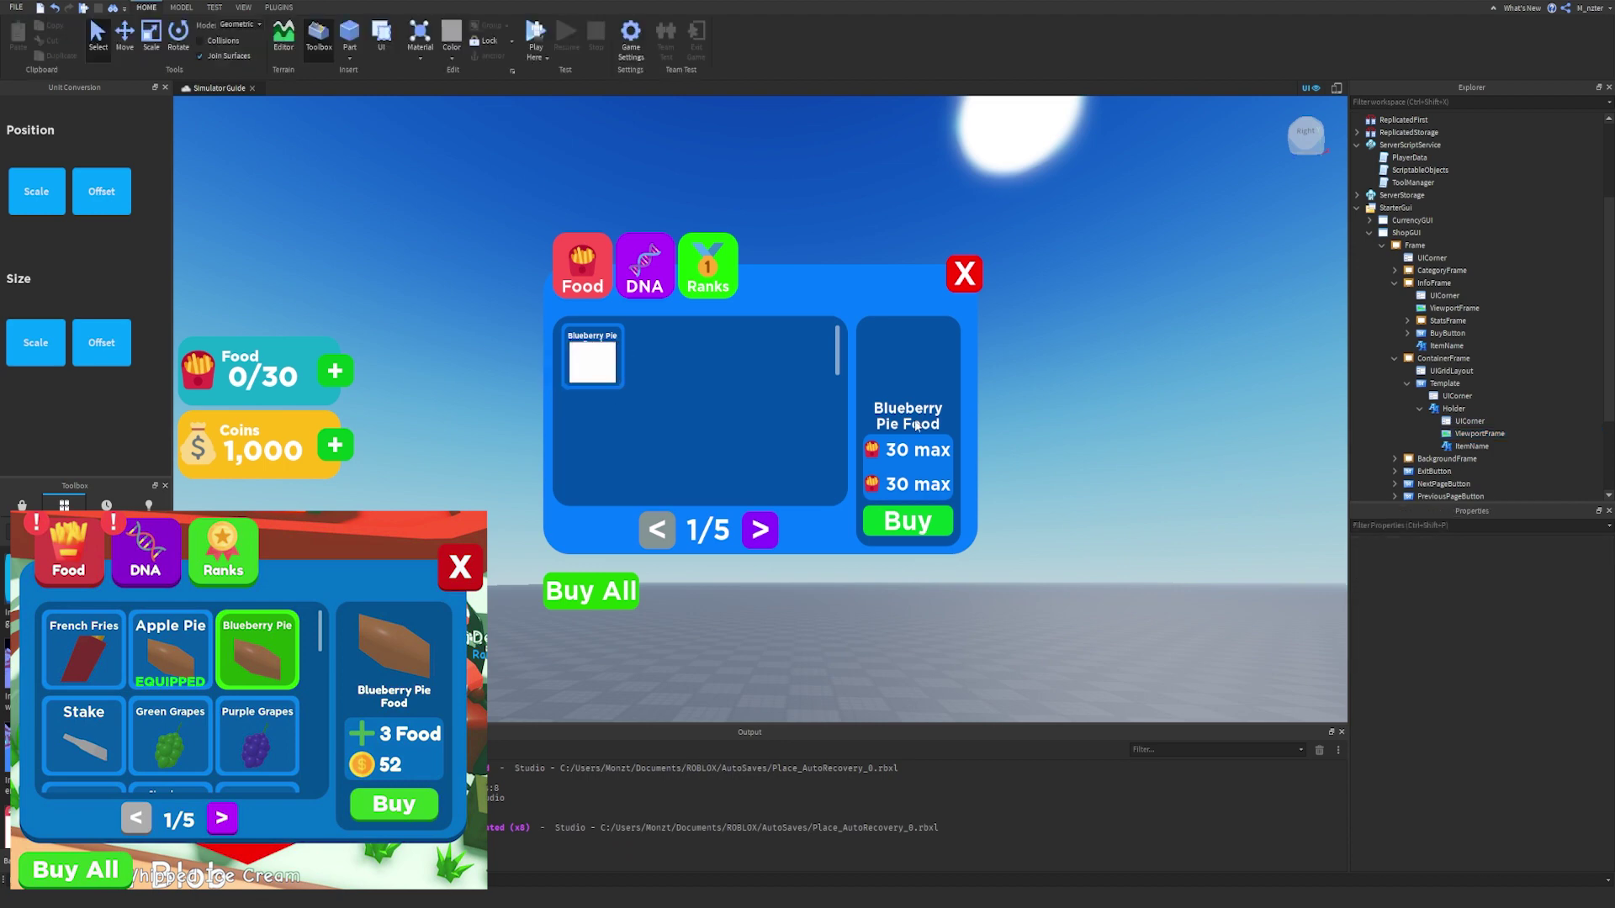
Change the text of Holder's ItemName label to "Blueberry Pie".
left_click(609, 362)
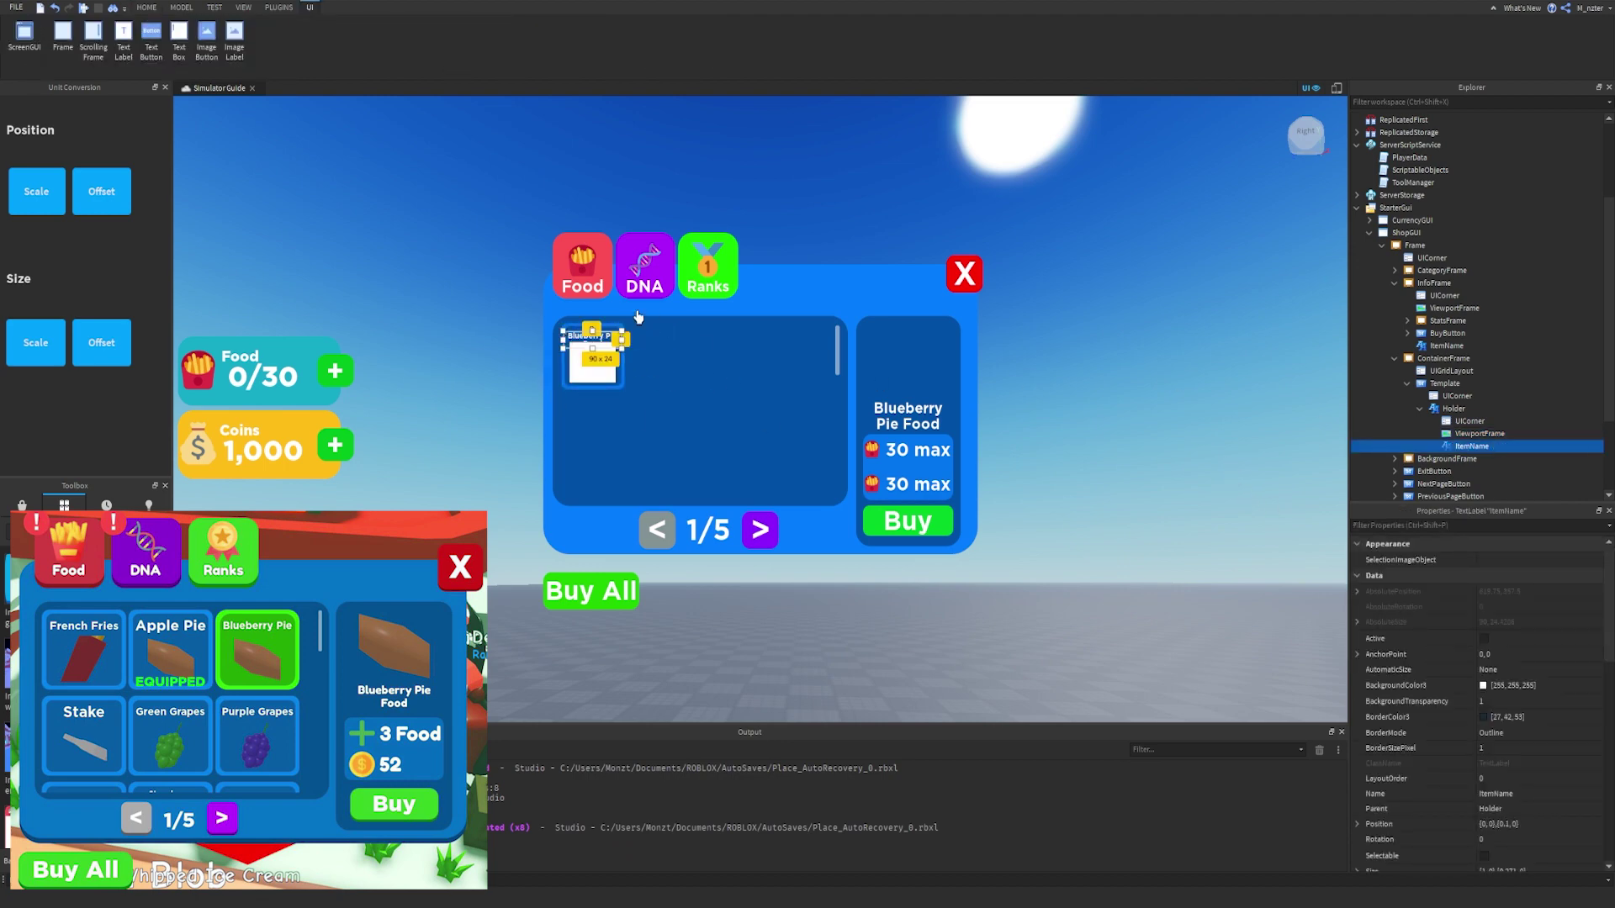
left_click(1430, 525)
type("text")
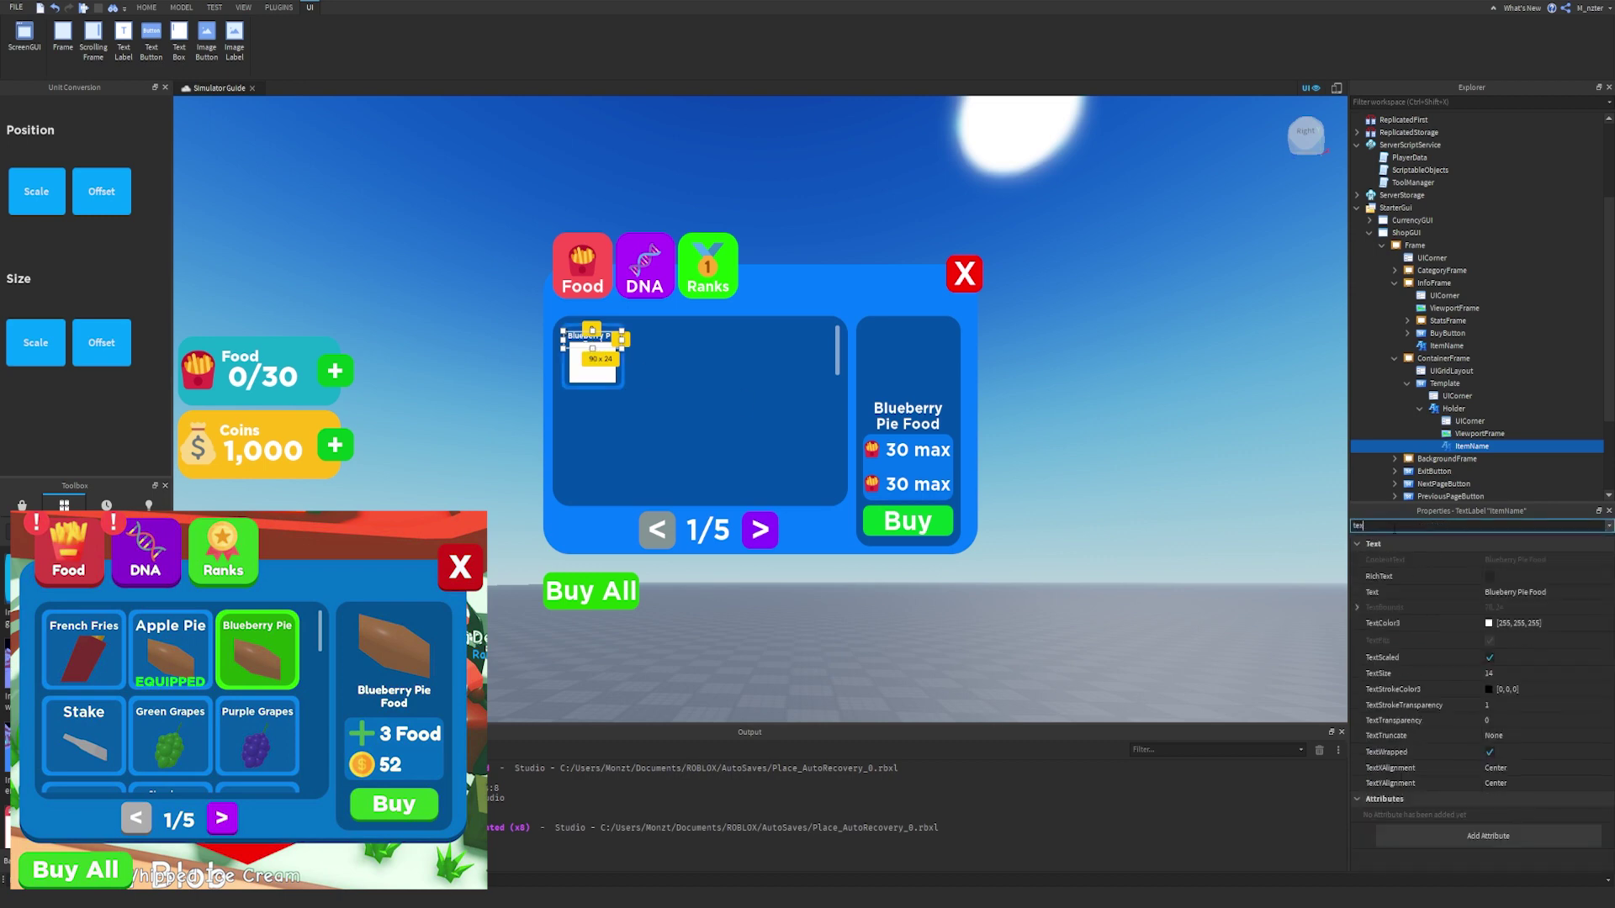
left_click(1518, 592)
key("BackSpace")
key("BackSpace")
key("BackSpace")
key("BackSpace")
key("BackSpace")
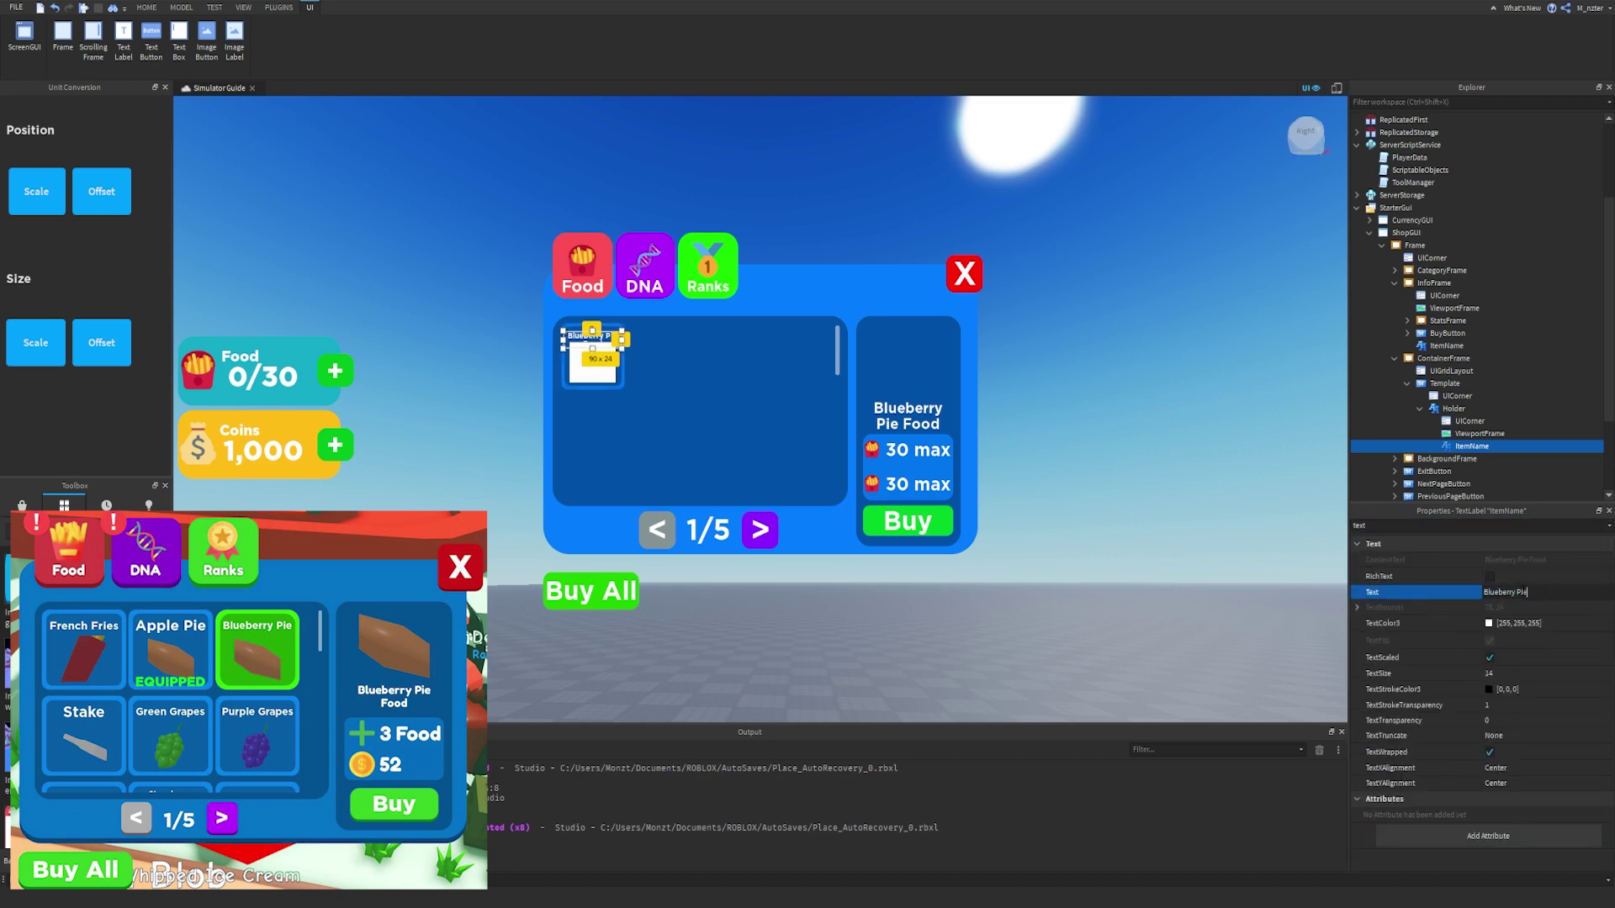
key("Return")
Move Holder's ItemName label slightly upward by reducing its vertical position scale.
left_click(1464, 446)
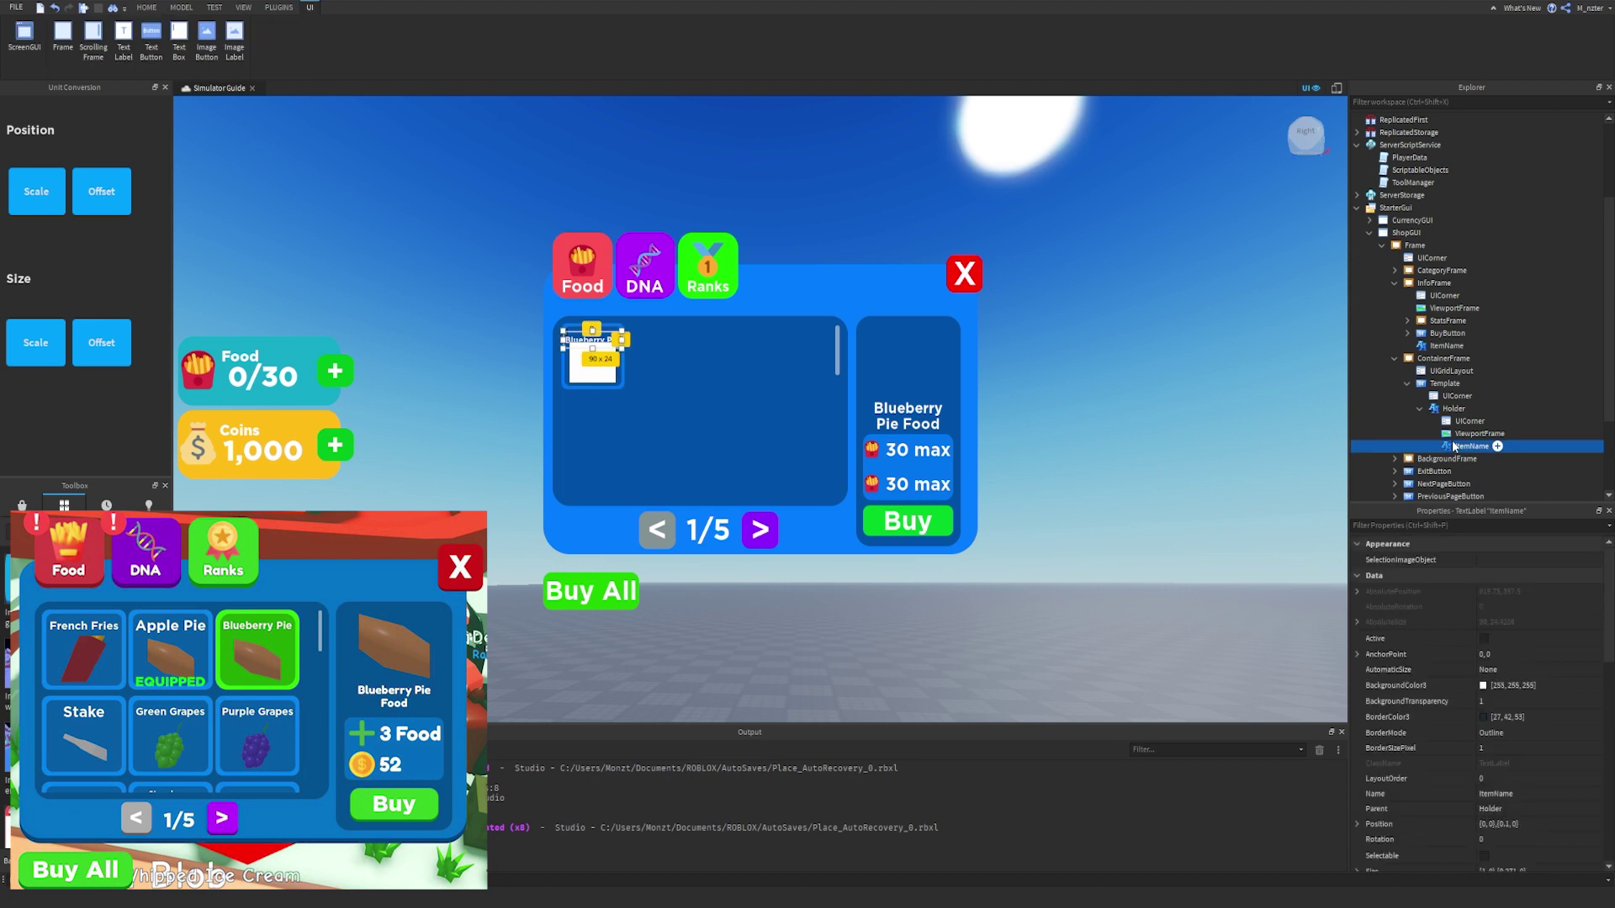
type("po")
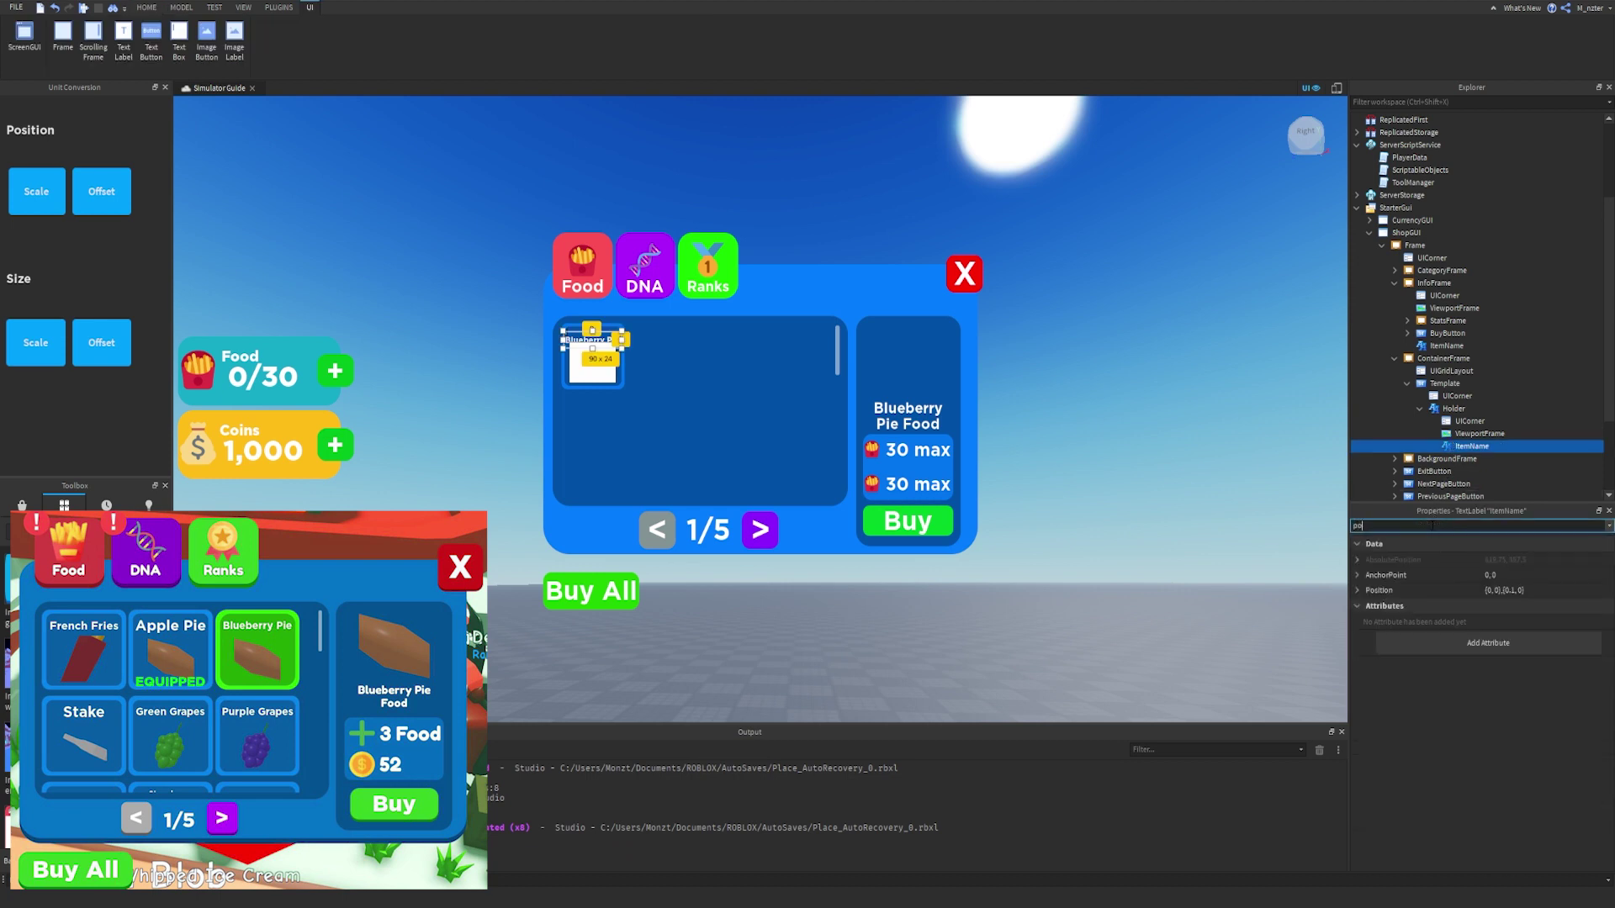
left_click(1512, 590)
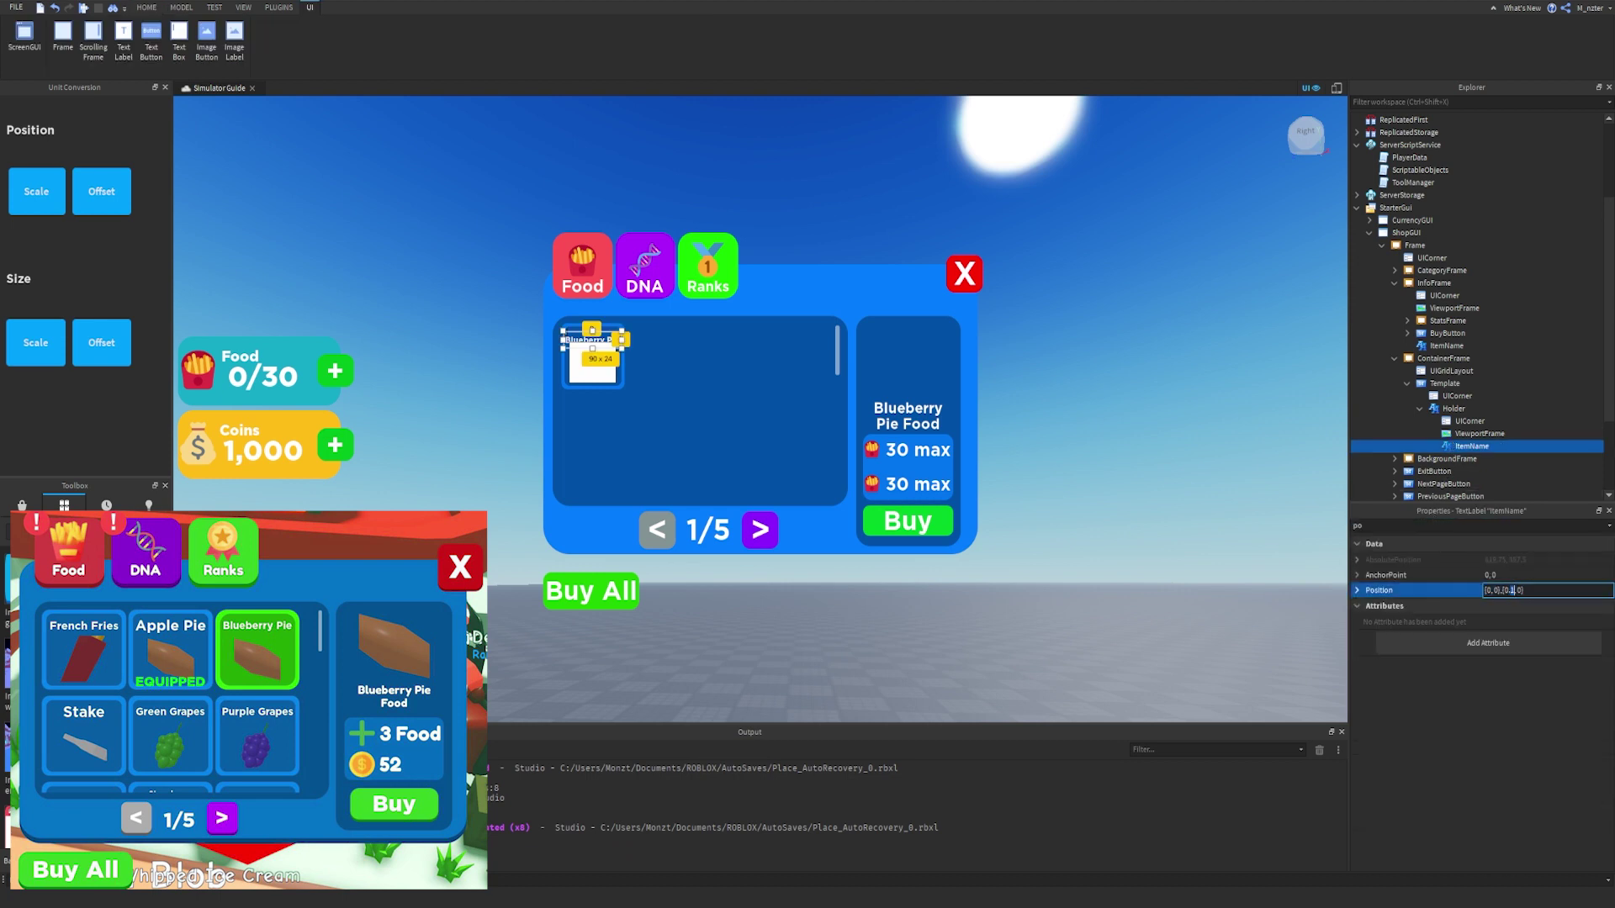
key("Return")
left_click(1180, 303)
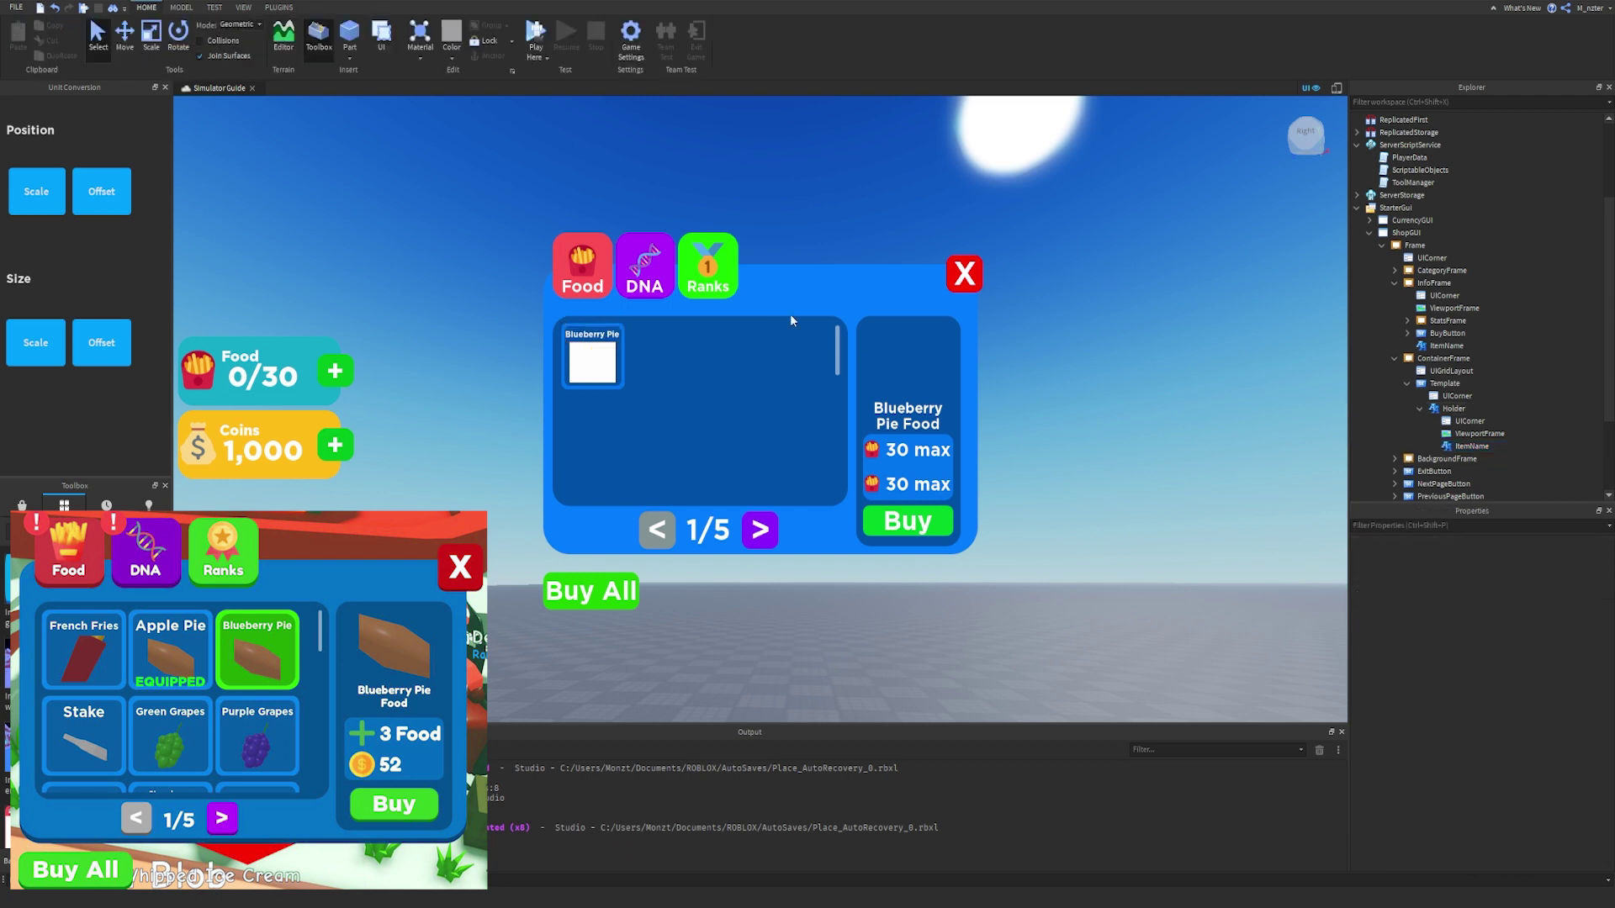
Center Holder's ItemName label horizontally with anchor point 0.5, 0 and position {0.5, 0},{0, 0}.
left_click(1505, 446)
left_click(1518, 575)
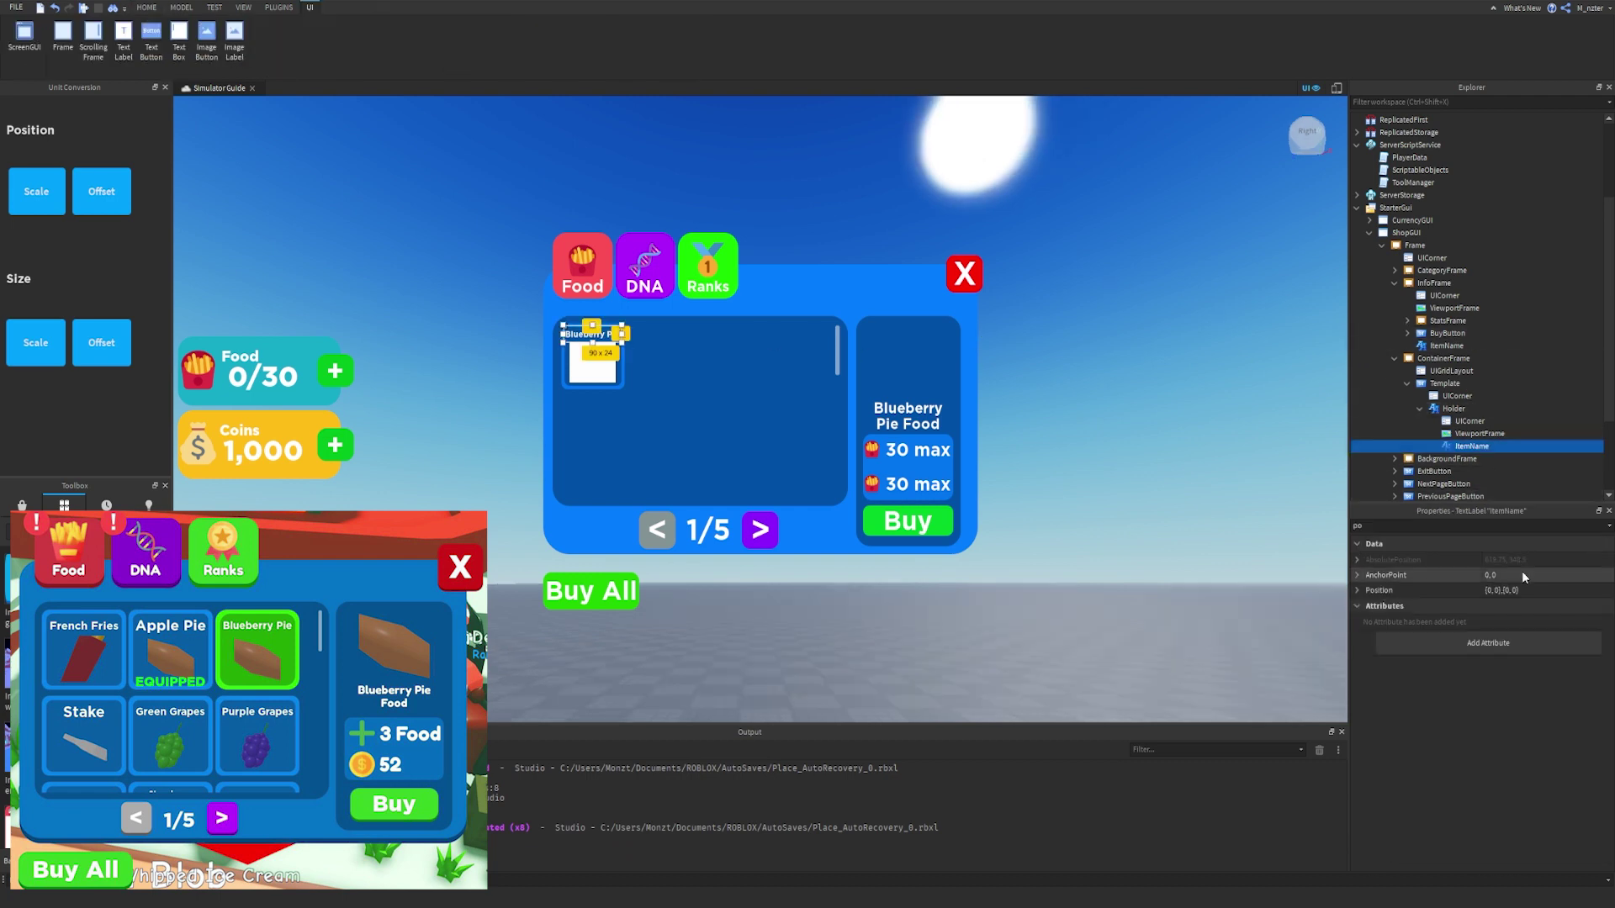
type(".5,.5")
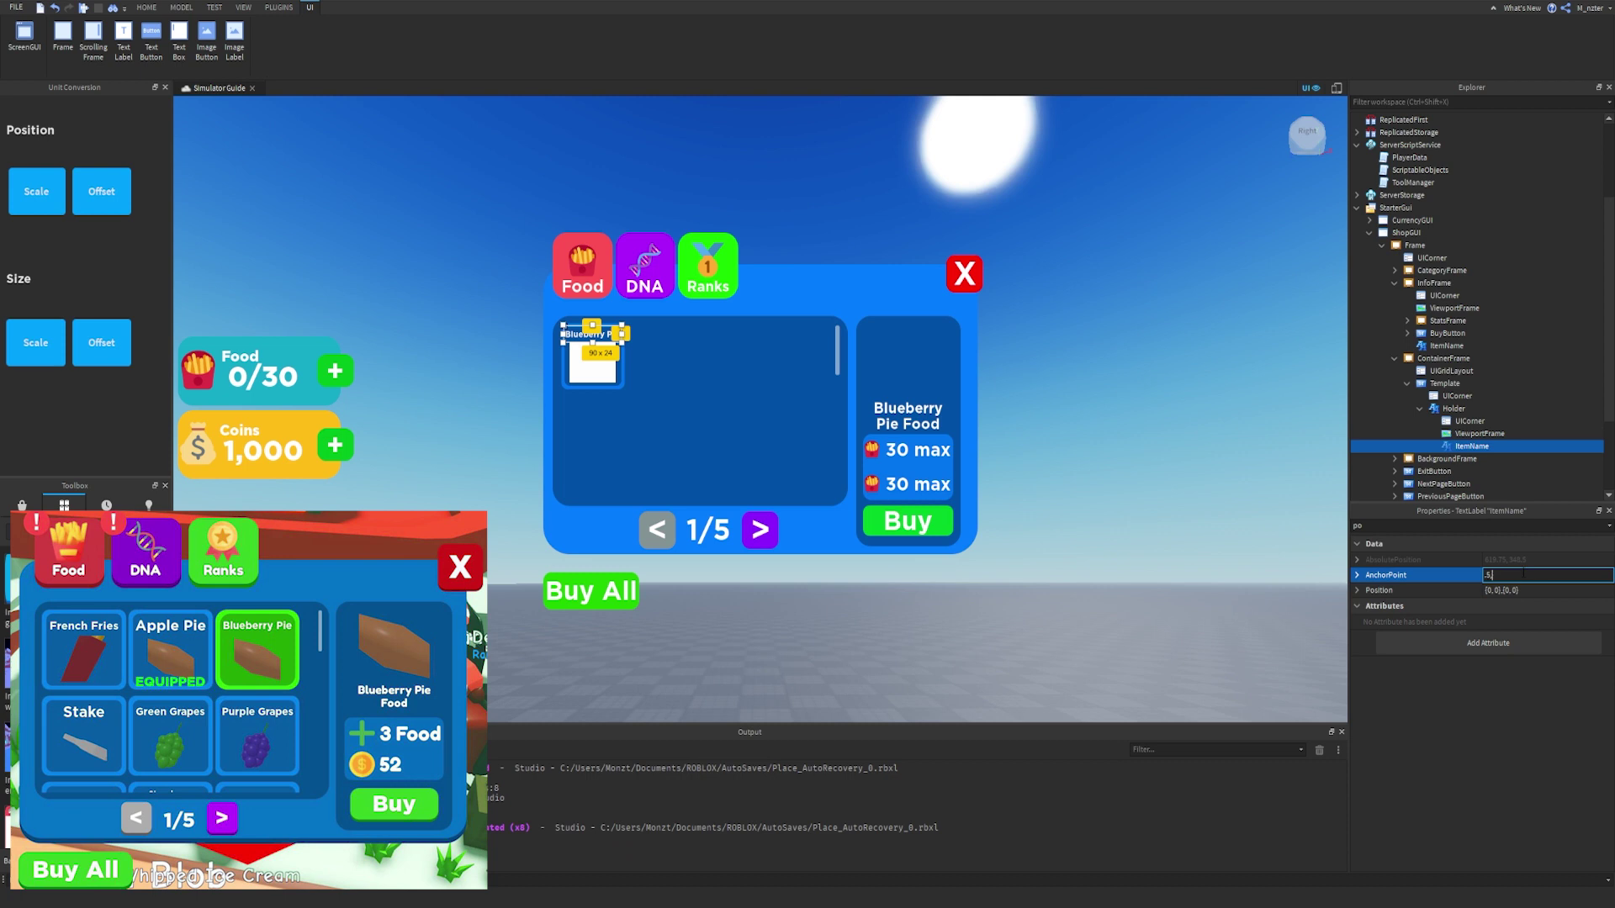
key("Return")
left_click(1509, 589)
type(".5,0,")
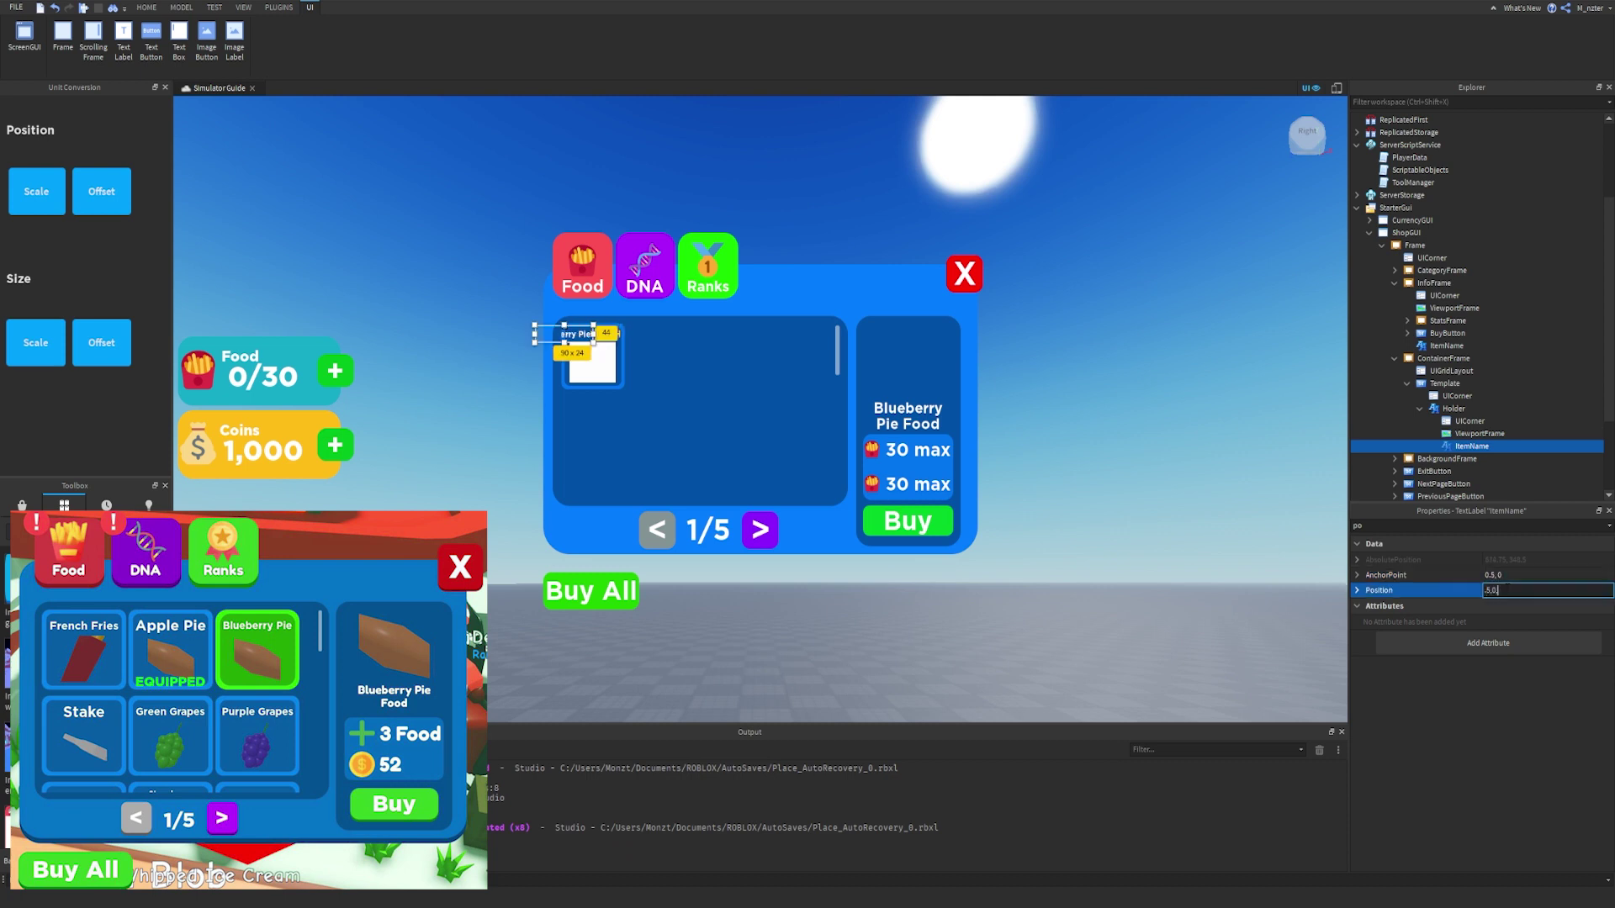
type("0,0")
key("Return")
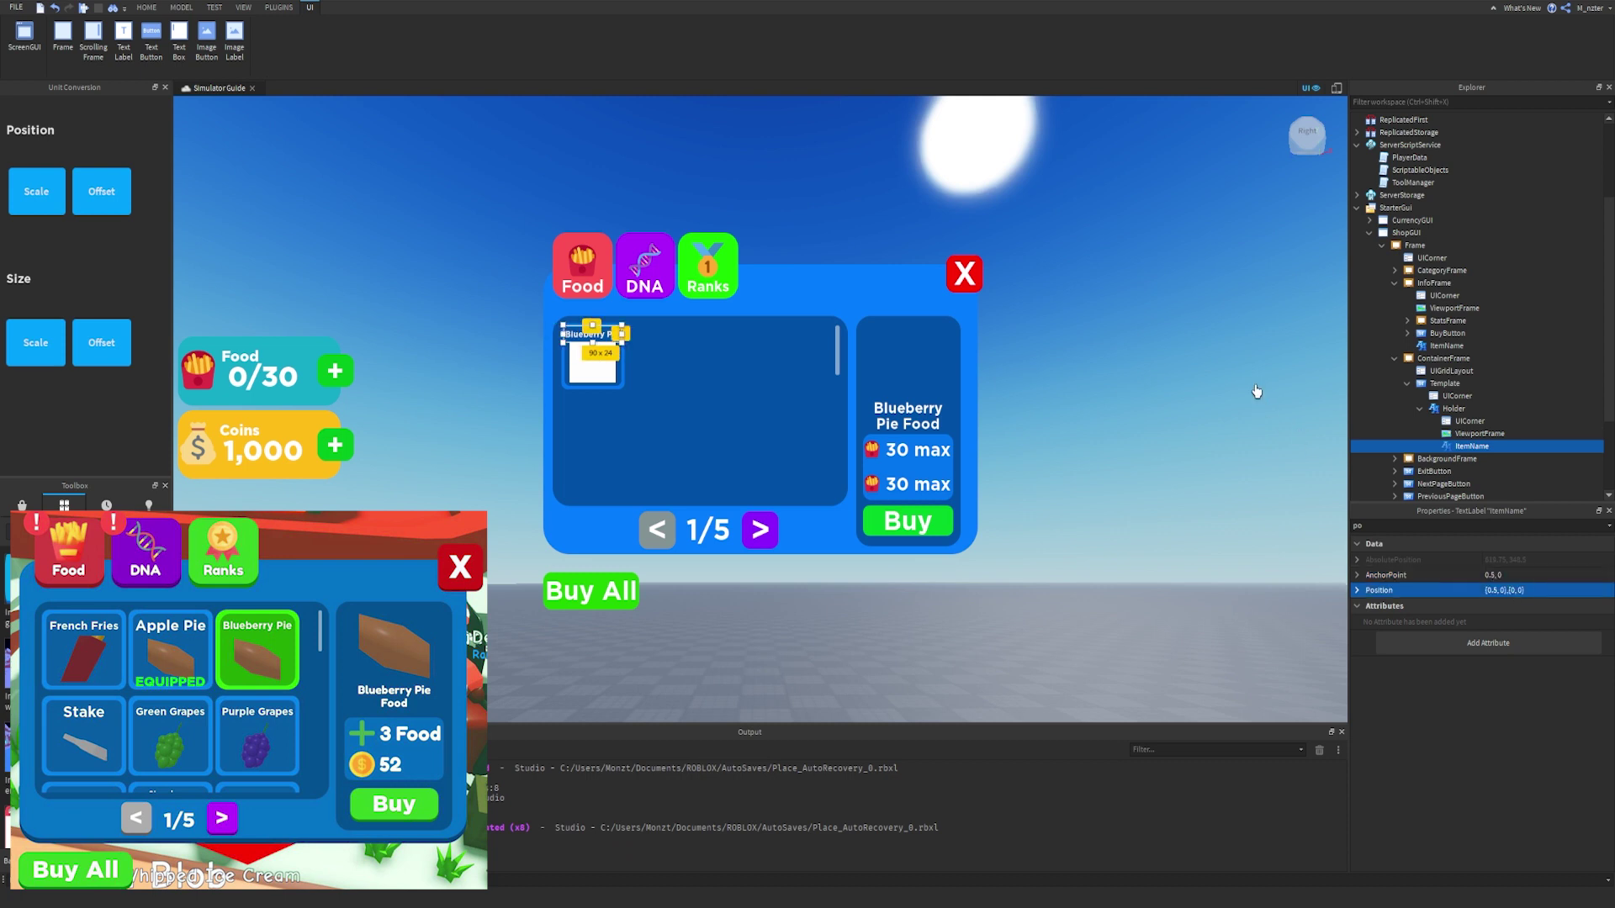
left_click(986, 329)
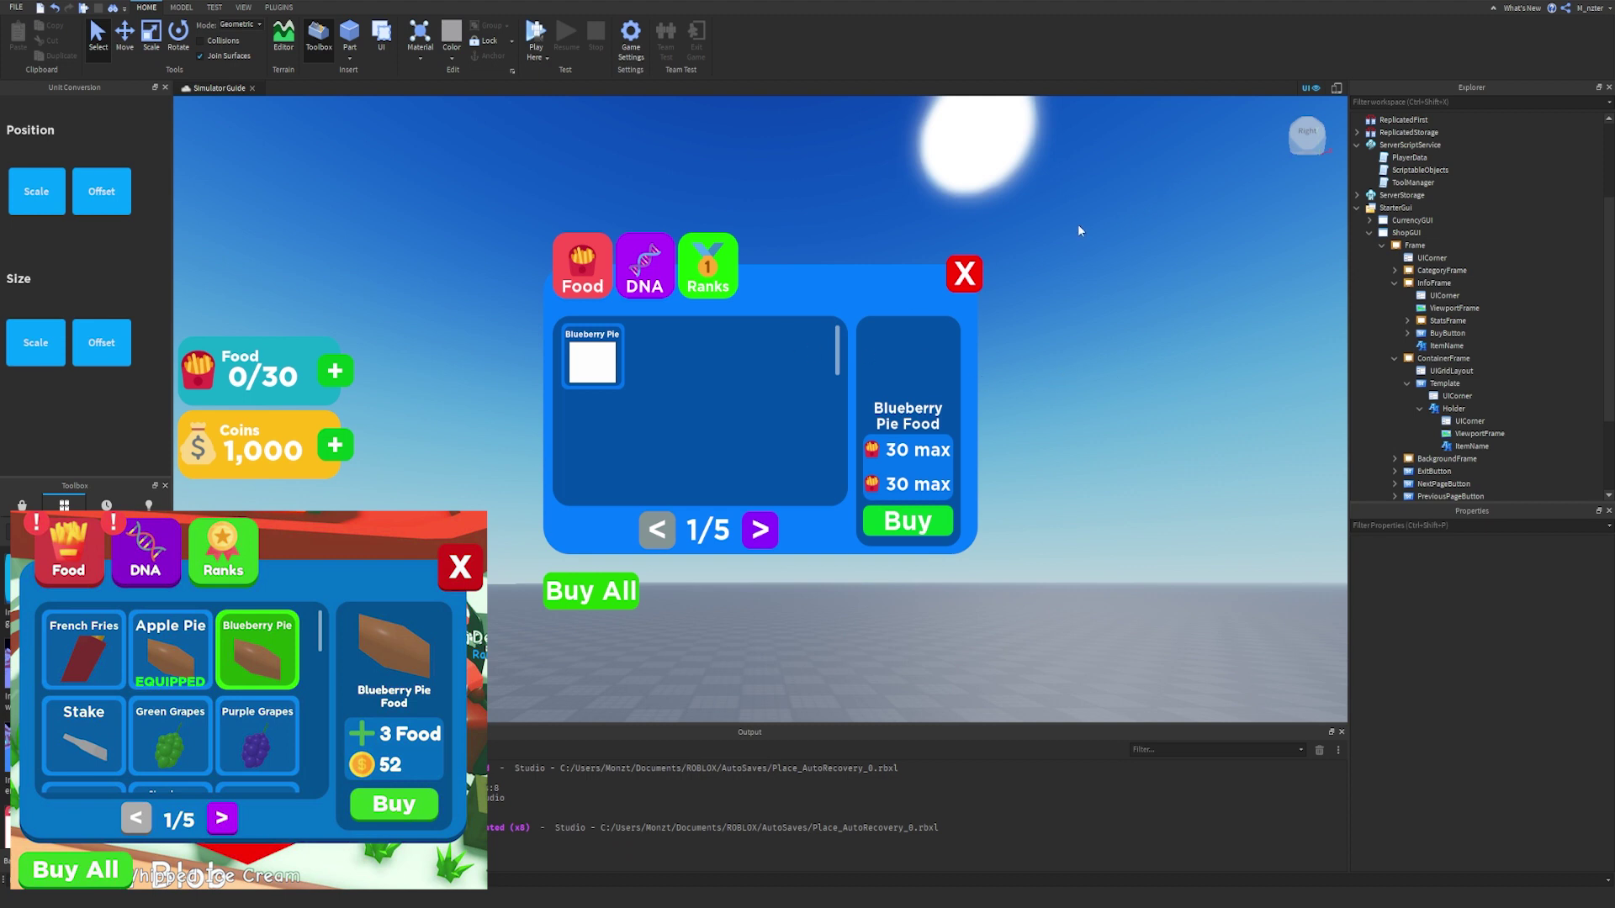
Preview the shop interface in the iPhone 4S device emulation, and return to the normal view.
left_click(1339, 93)
left_click(1339, 92)
left_click(1340, 93)
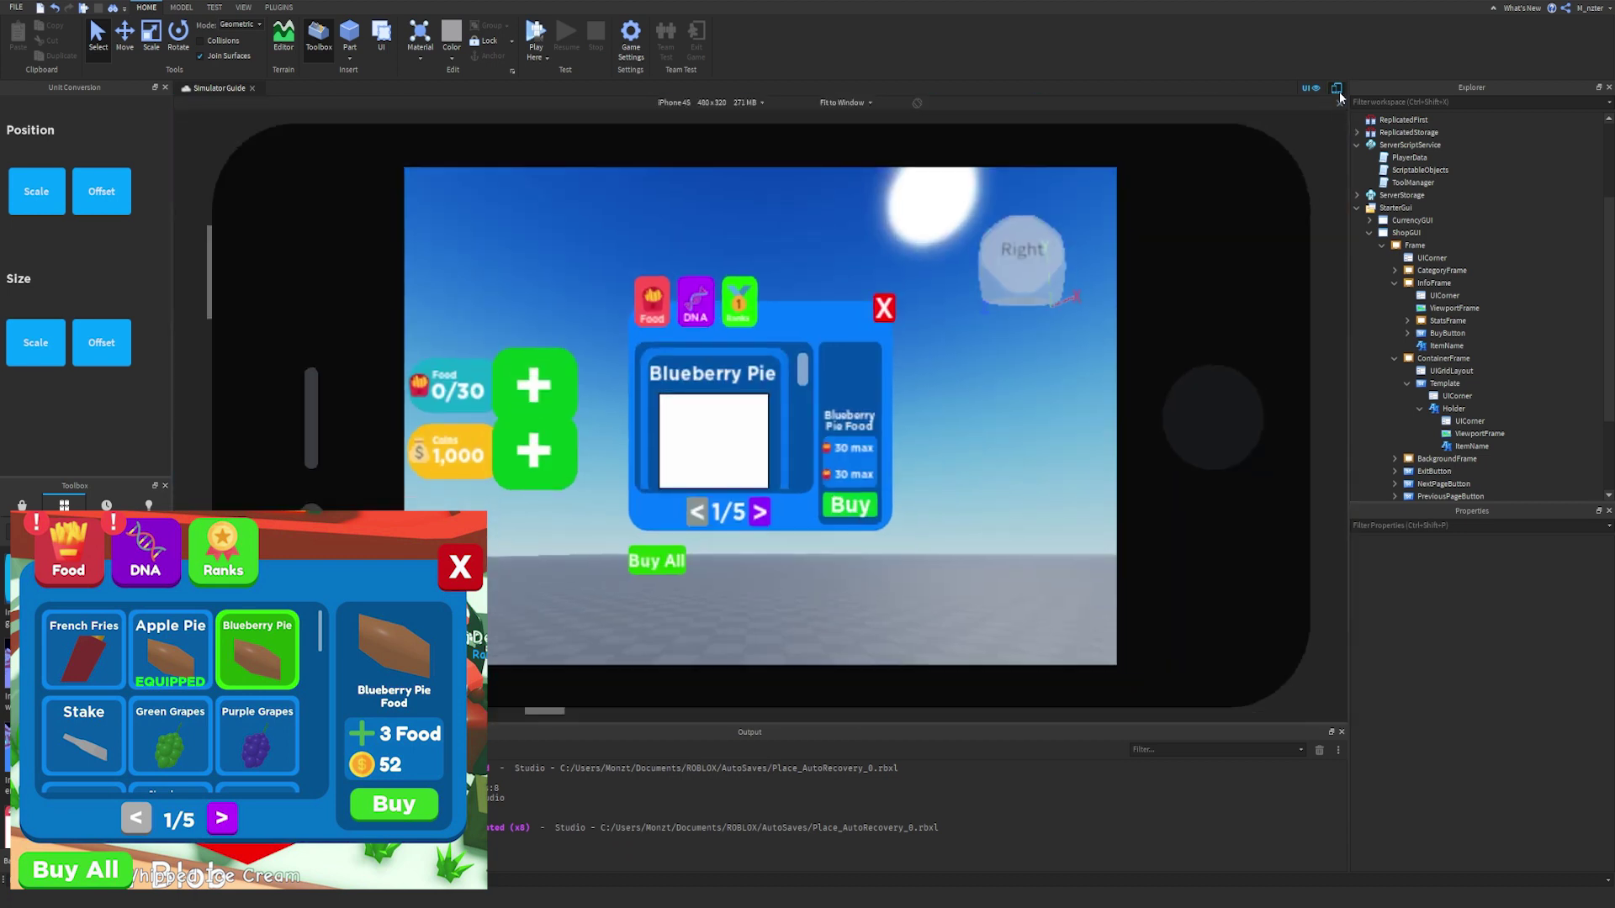
left_click(1339, 93)
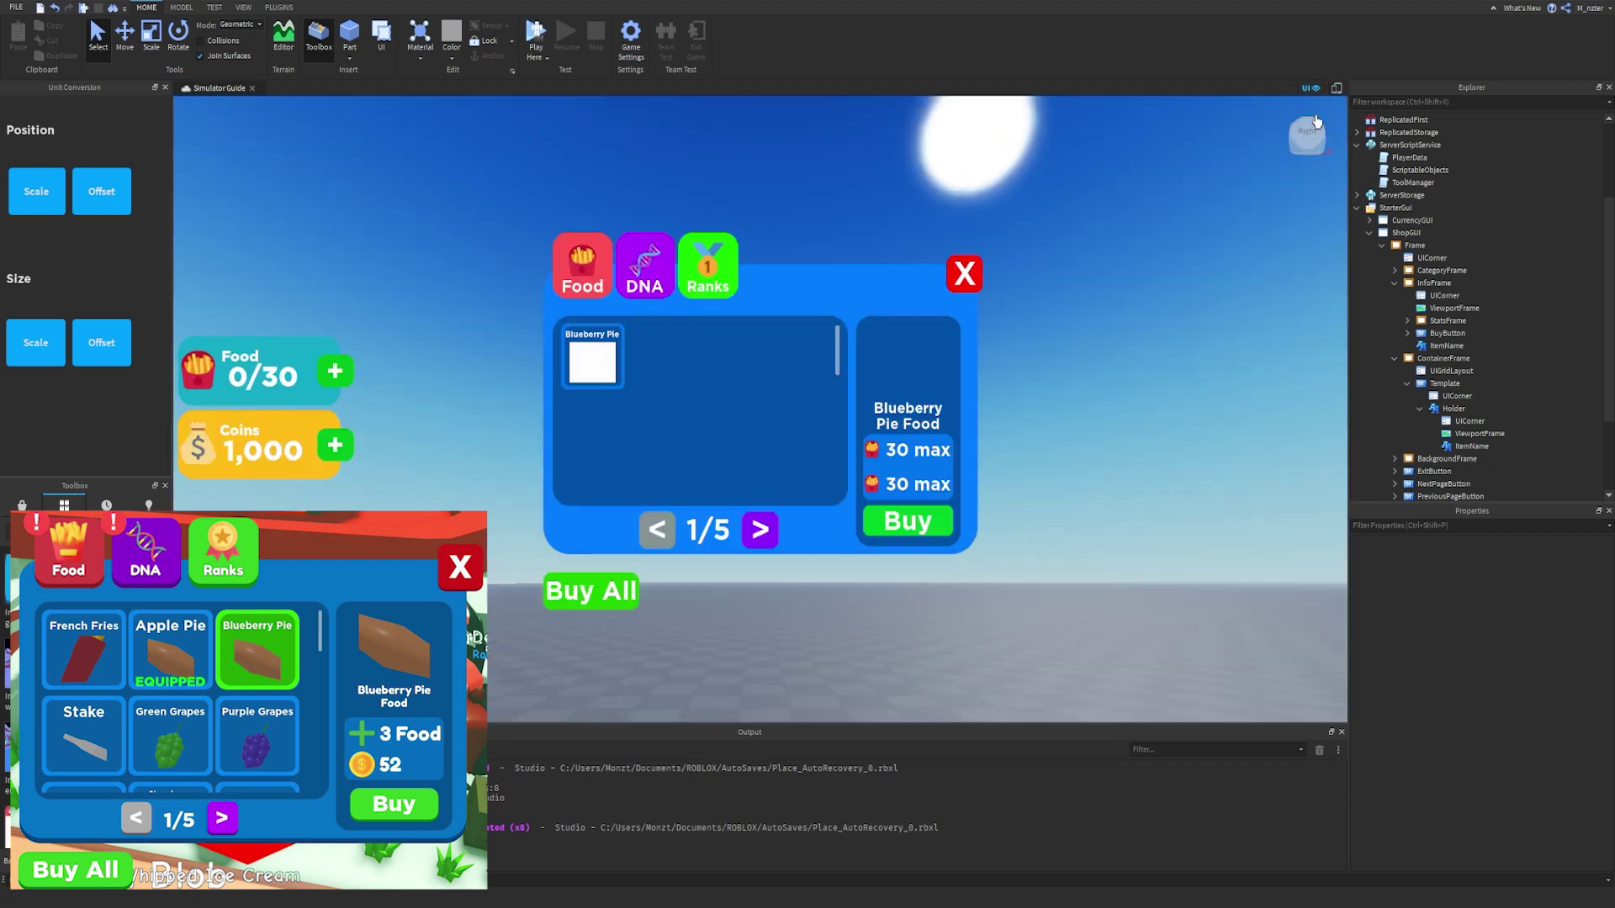
Duplicate Holder's ItemName label and rename the copy "Equipped".
left_click(1420, 409)
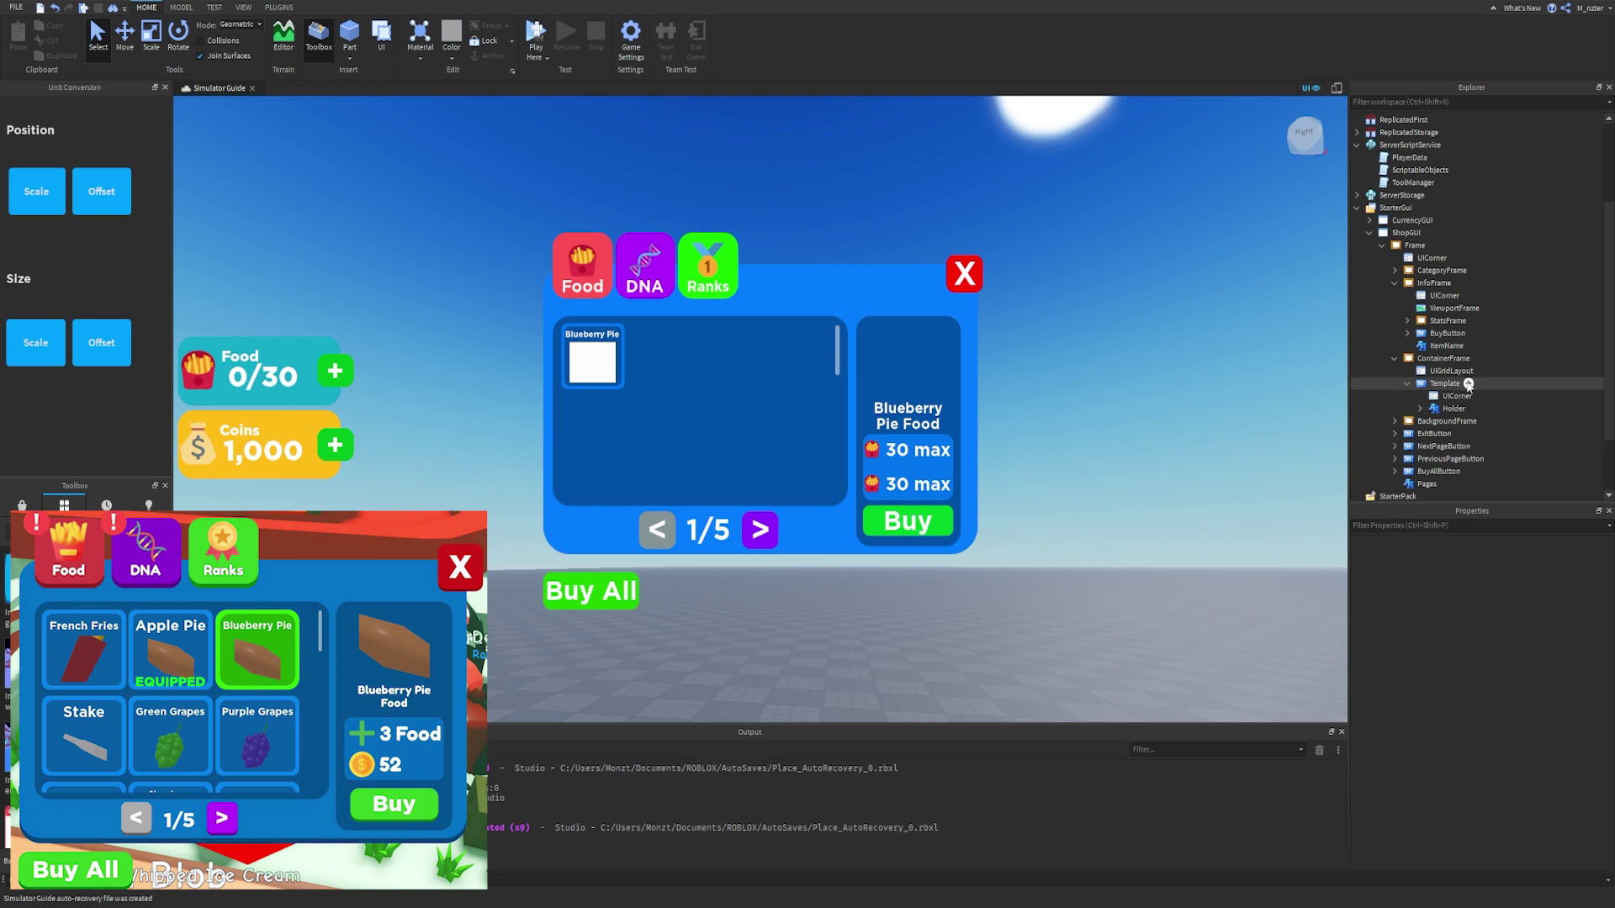
left_click(1420, 409)
left_click(1447, 447)
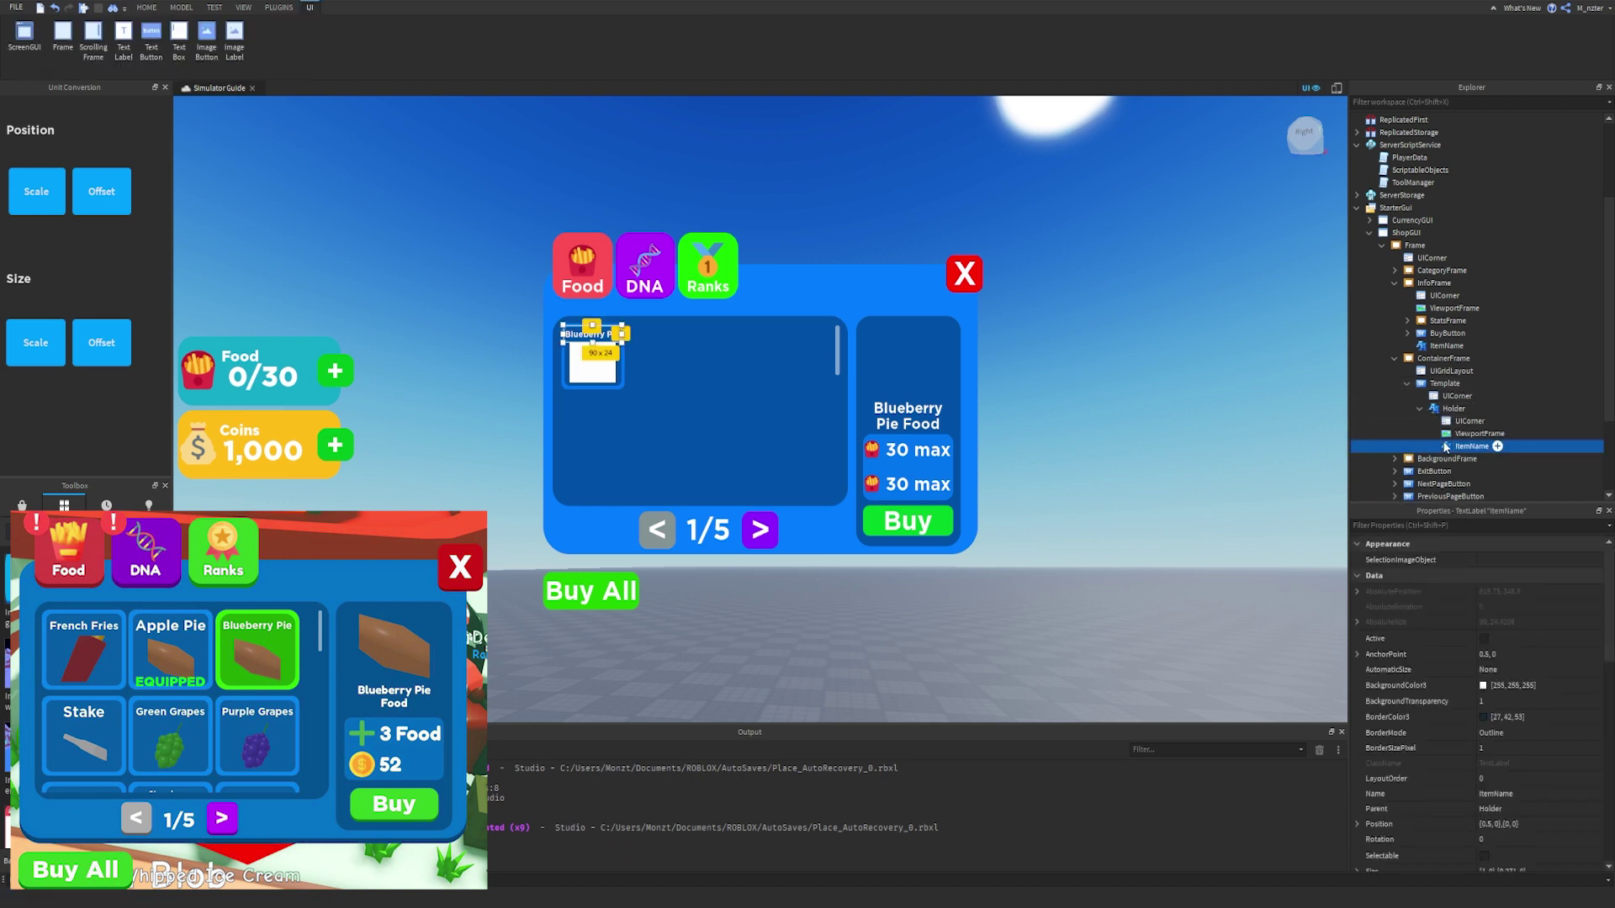
key("ctrl+d")
key("F2")
type("Equipped")
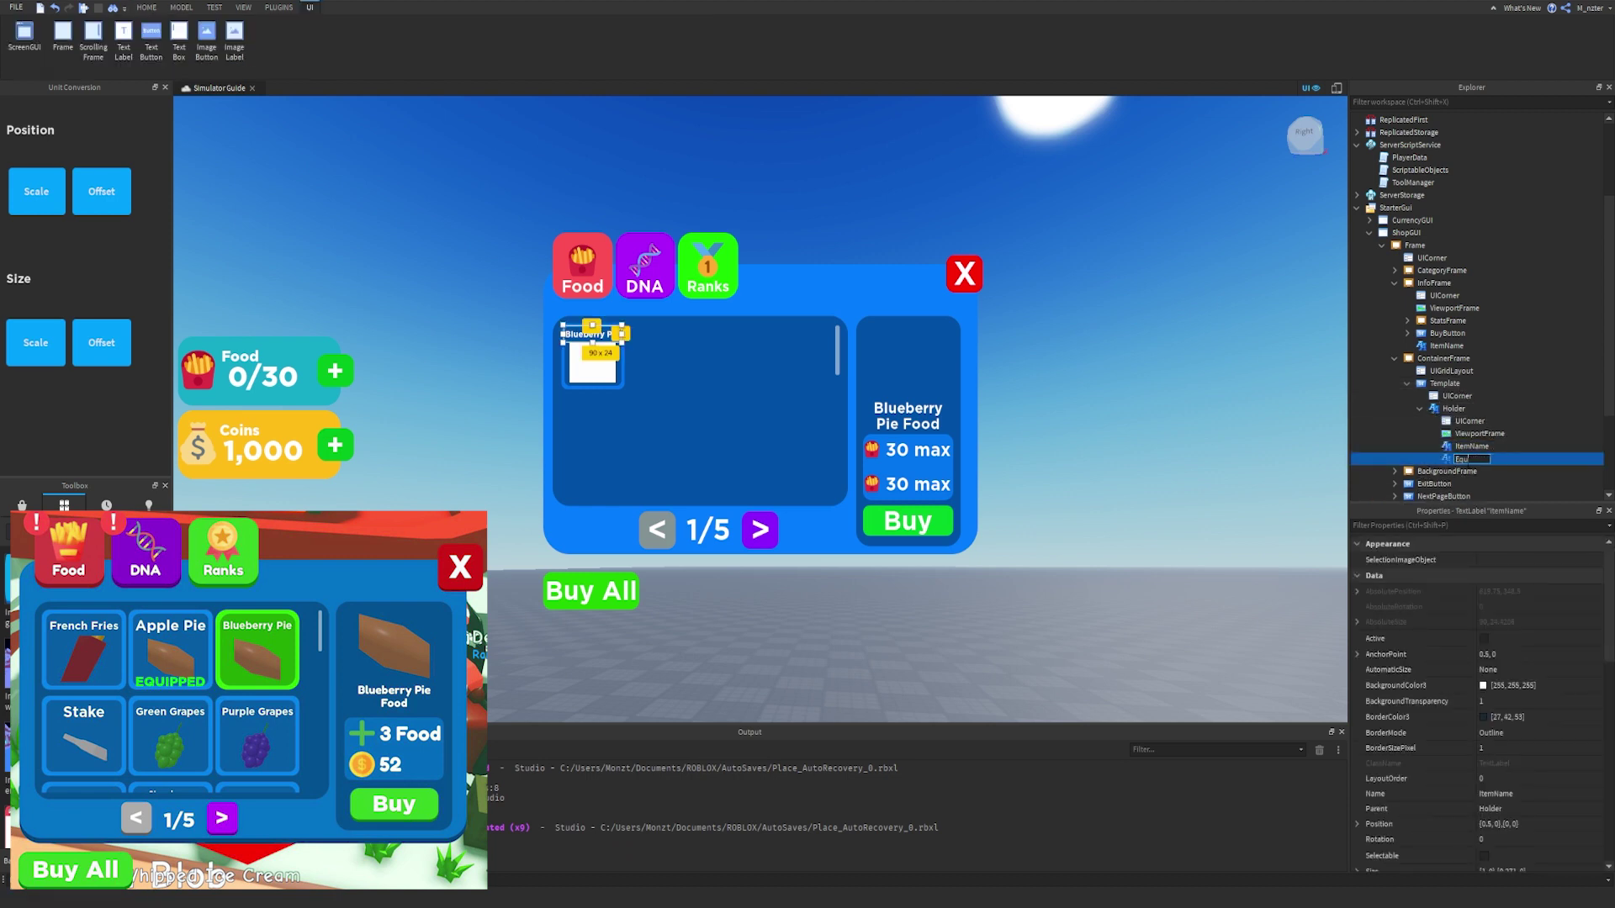
key("Return")
Set the Equipped label's text to "EQUIPPED" and its text color to bright green (79, 255, 15).
left_click(1430, 526)
type("text")
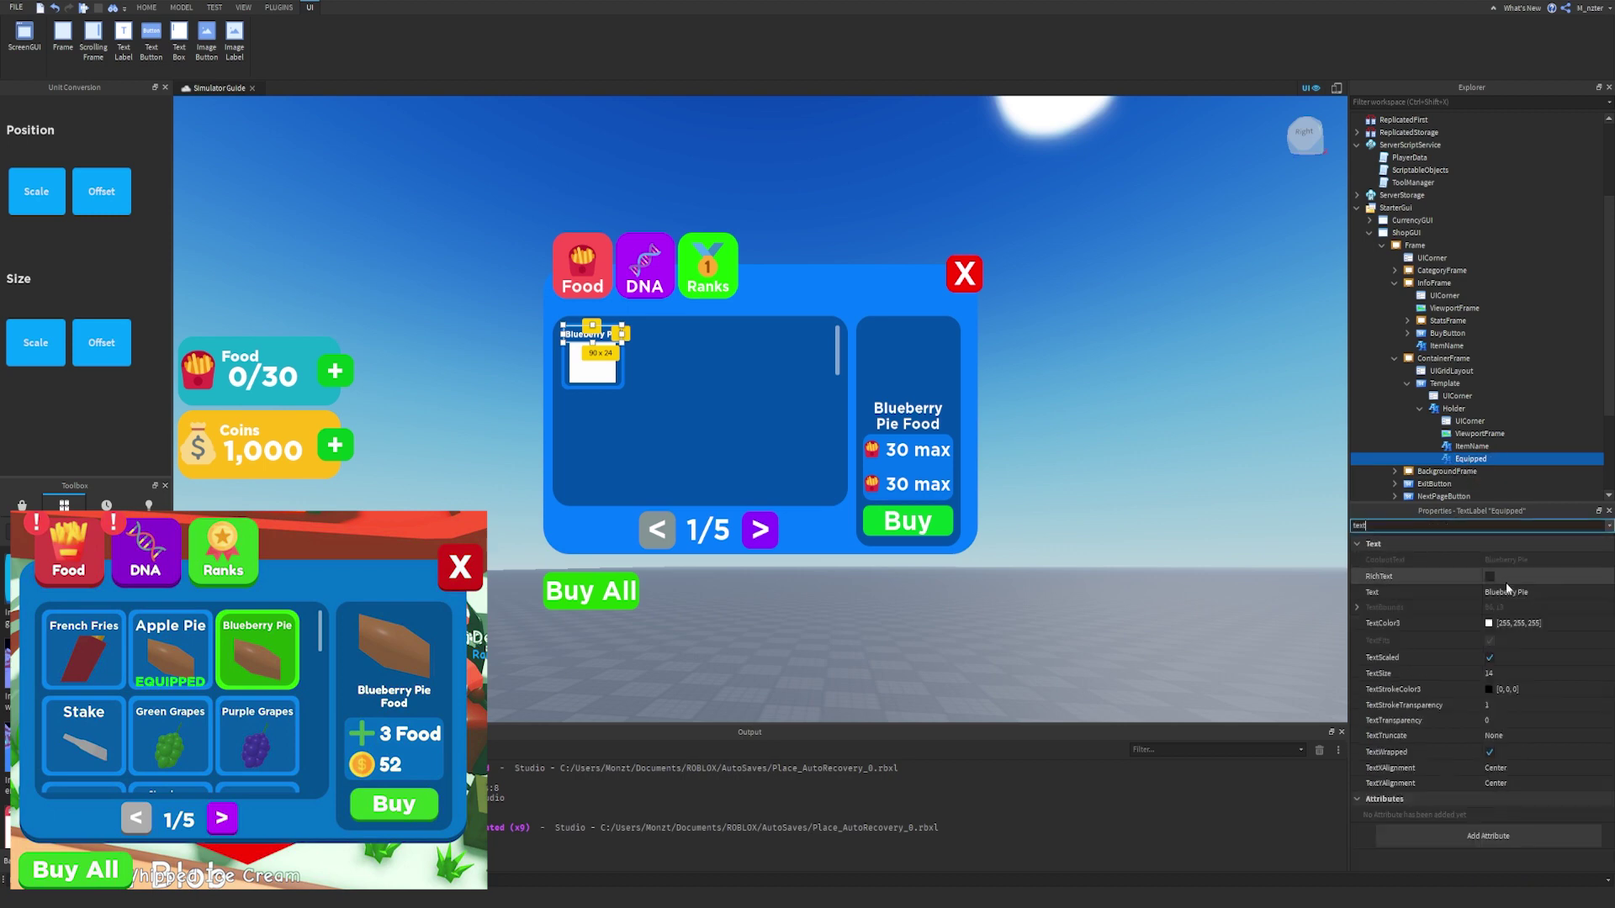
left_click(1506, 592)
type("EQUIPPED")
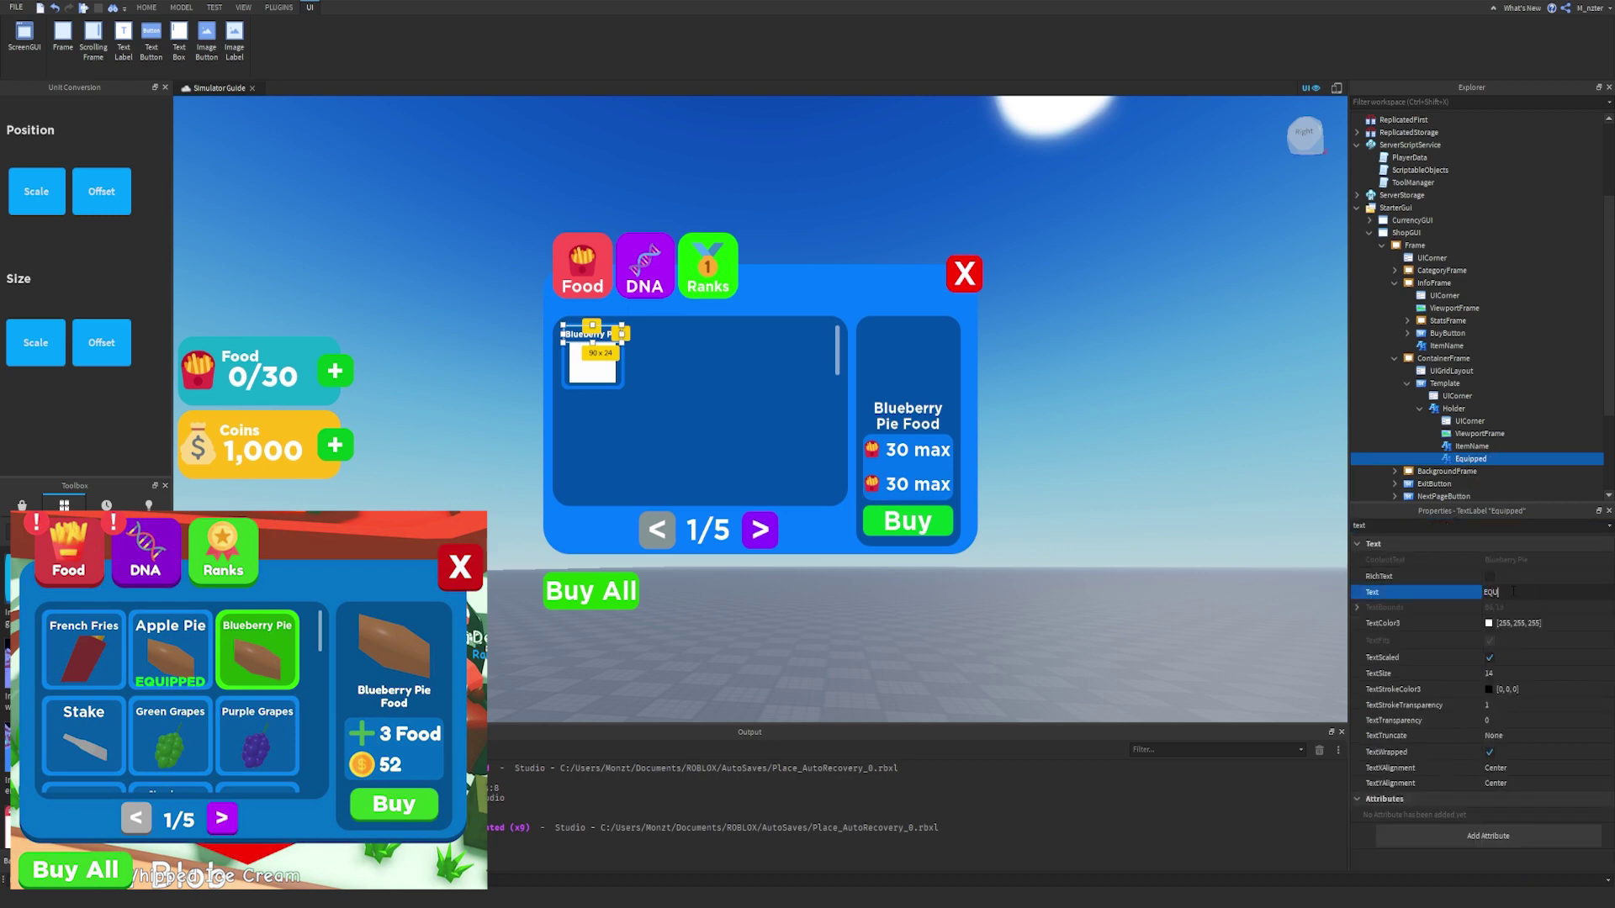
key("Return")
left_click(1482, 623)
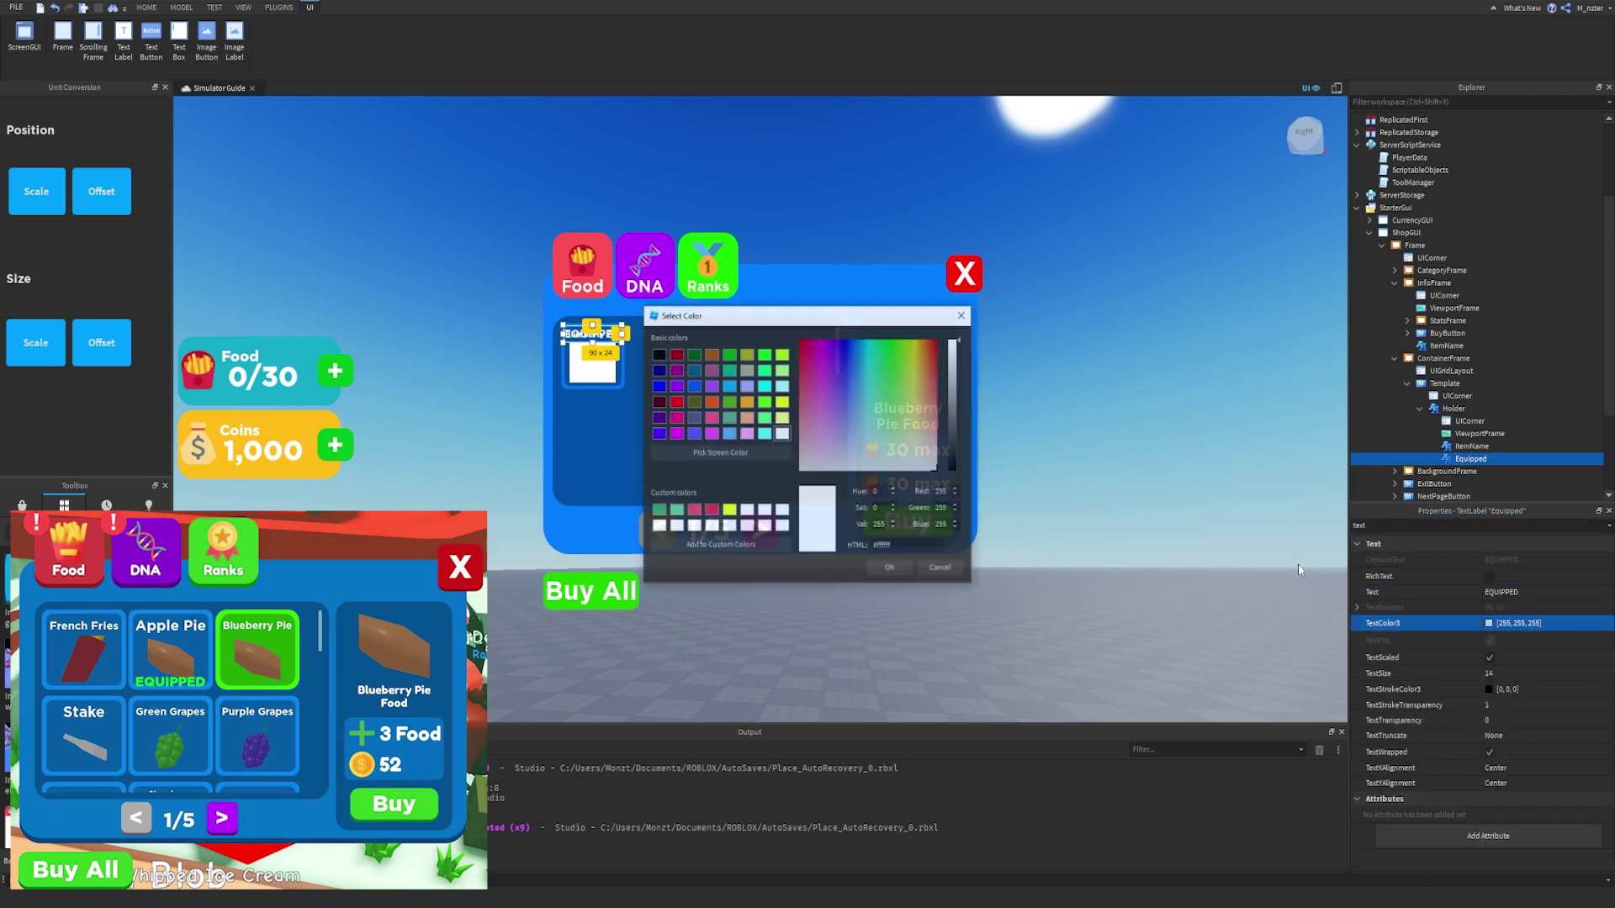
left_click_drag(890, 370, 898, 351)
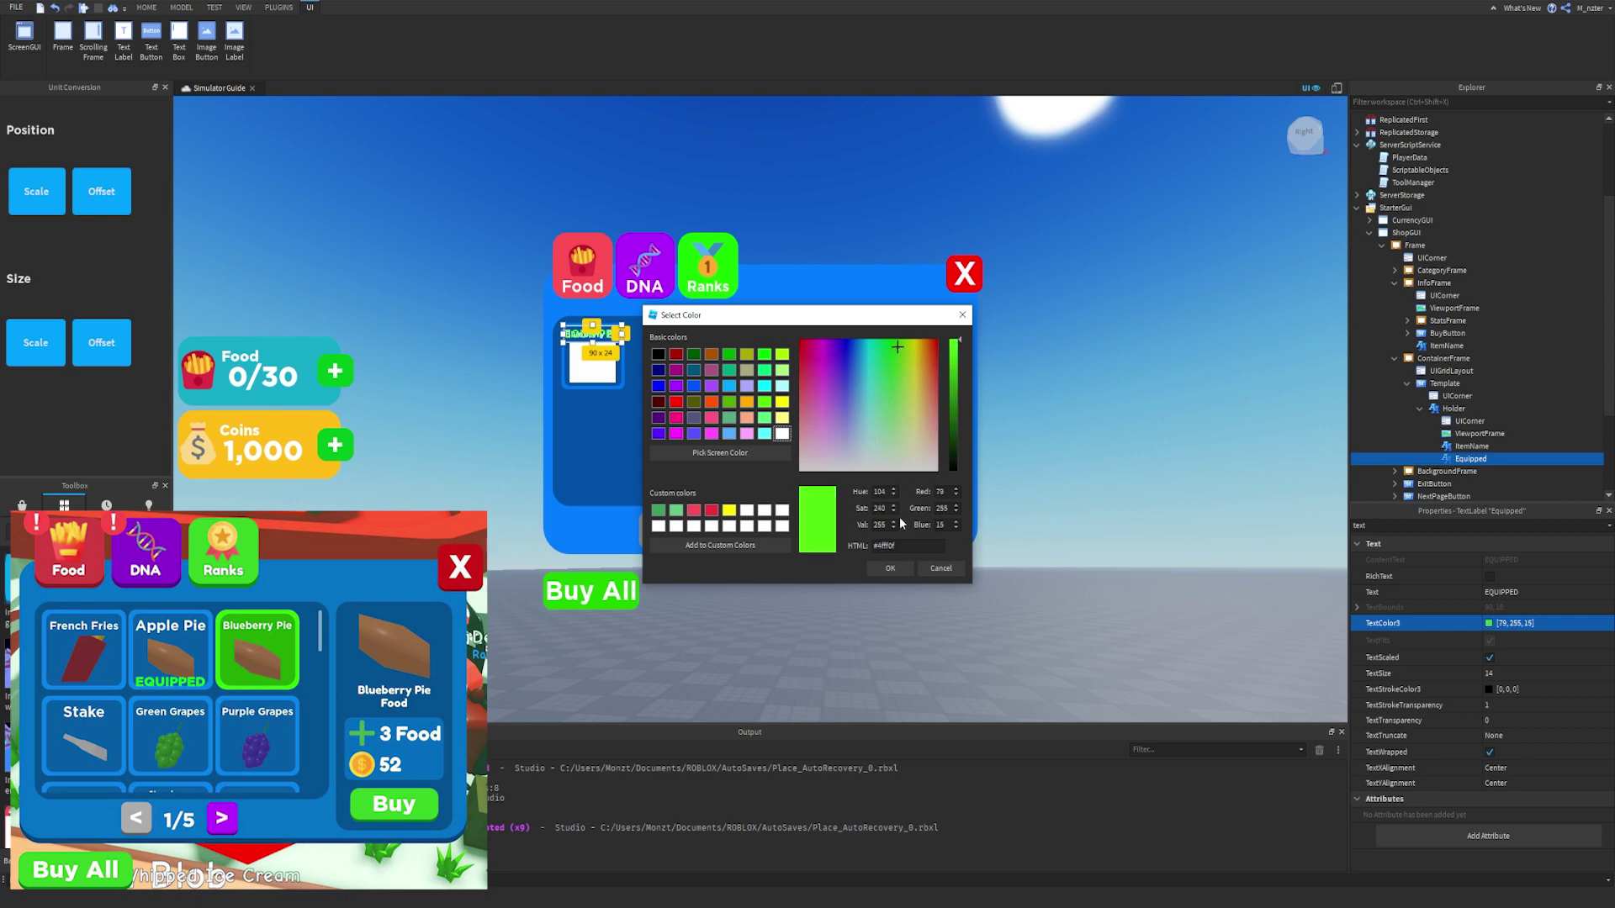
left_click(890, 568)
Set the Equipped label's vertical position scale to 1, keeping the horizontal scale at 0.5.
left_click(1430, 526)
type("po")
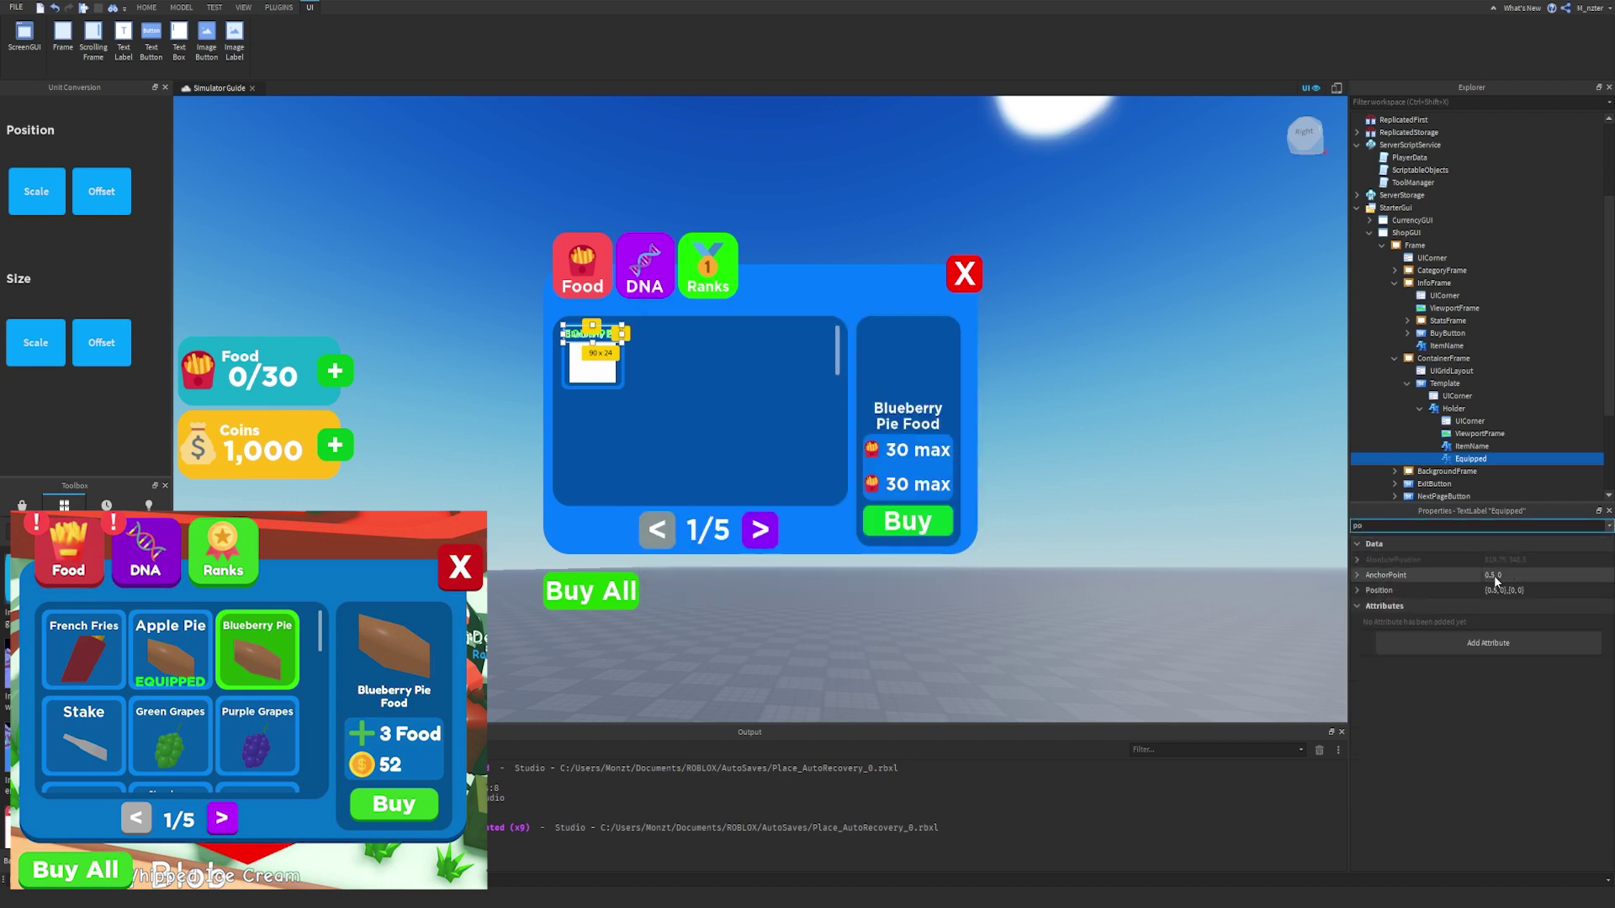
left_click(1506, 591)
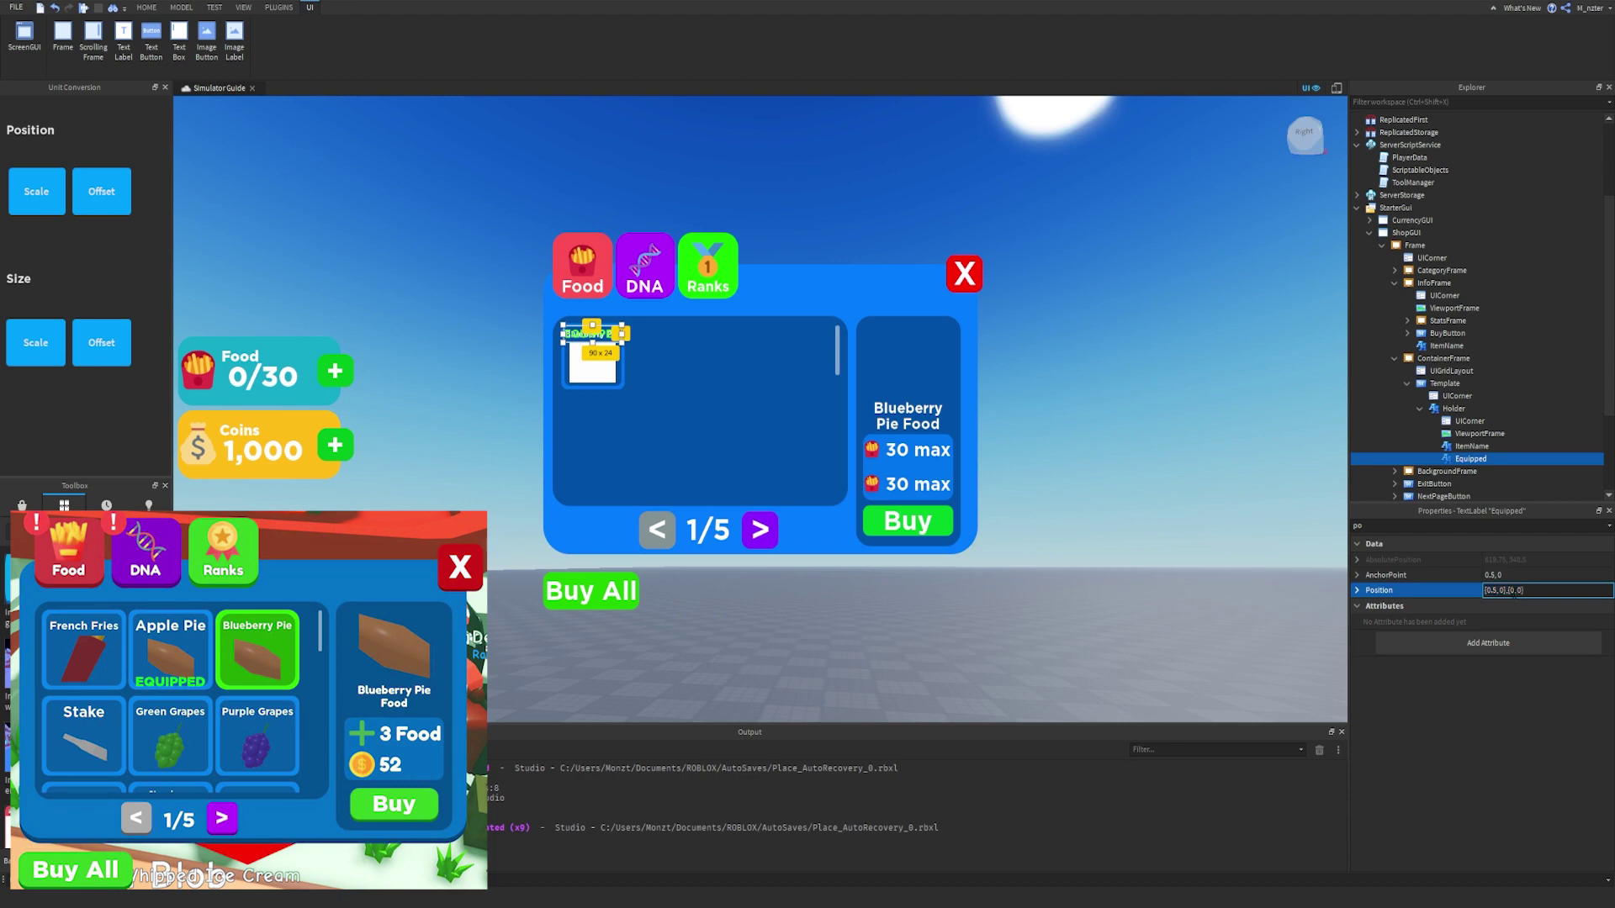
type("1")
key("Return")
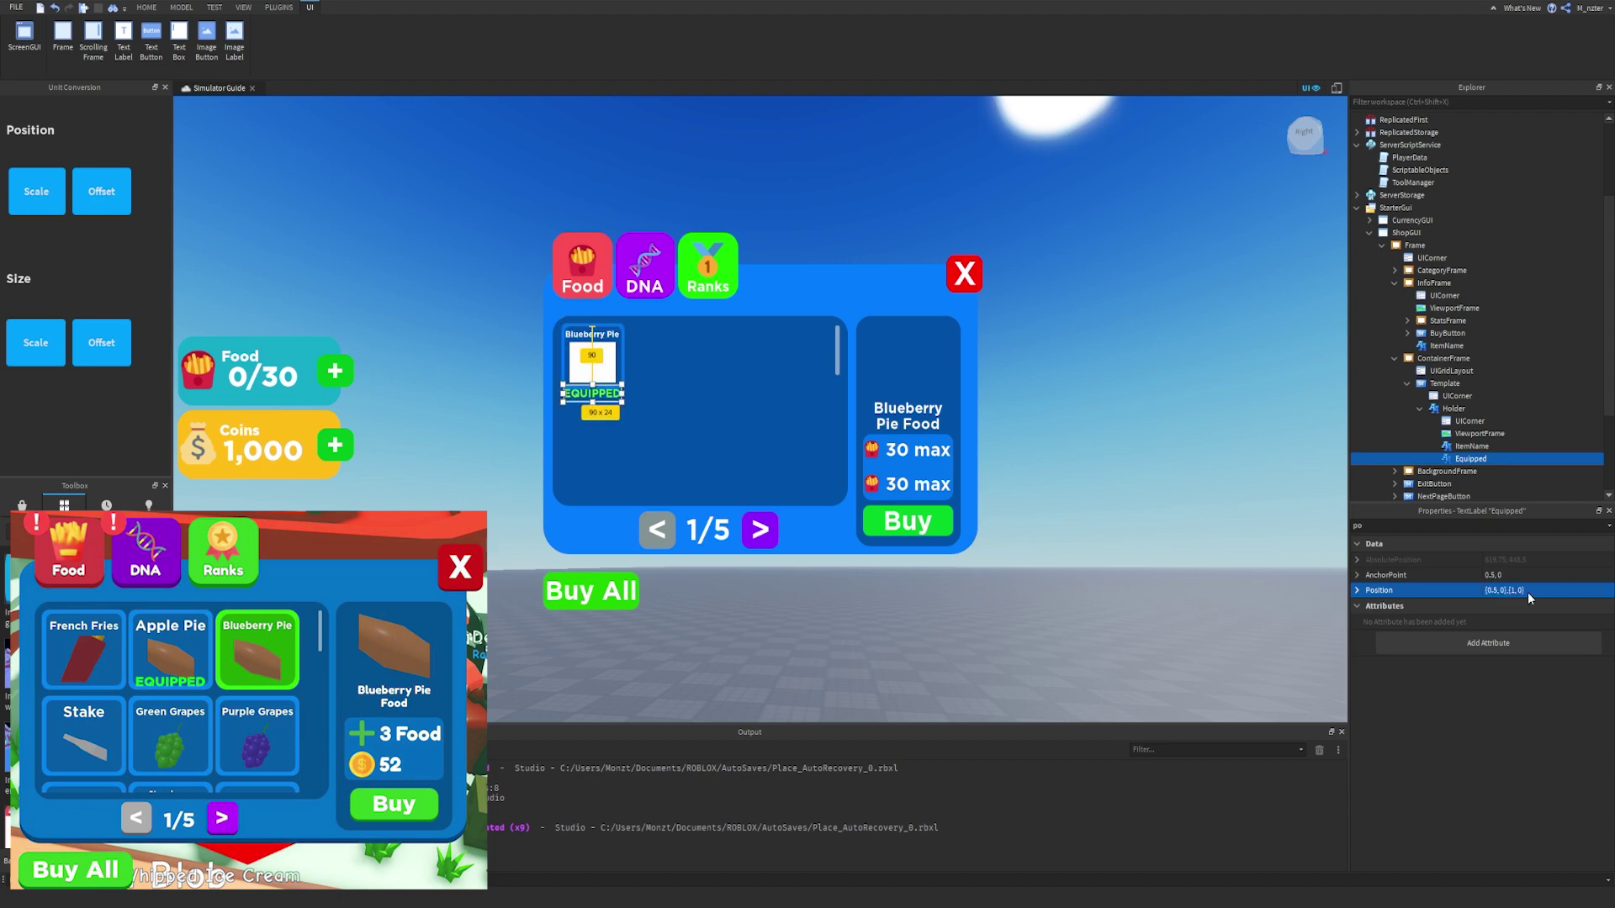
left_click(1203, 456)
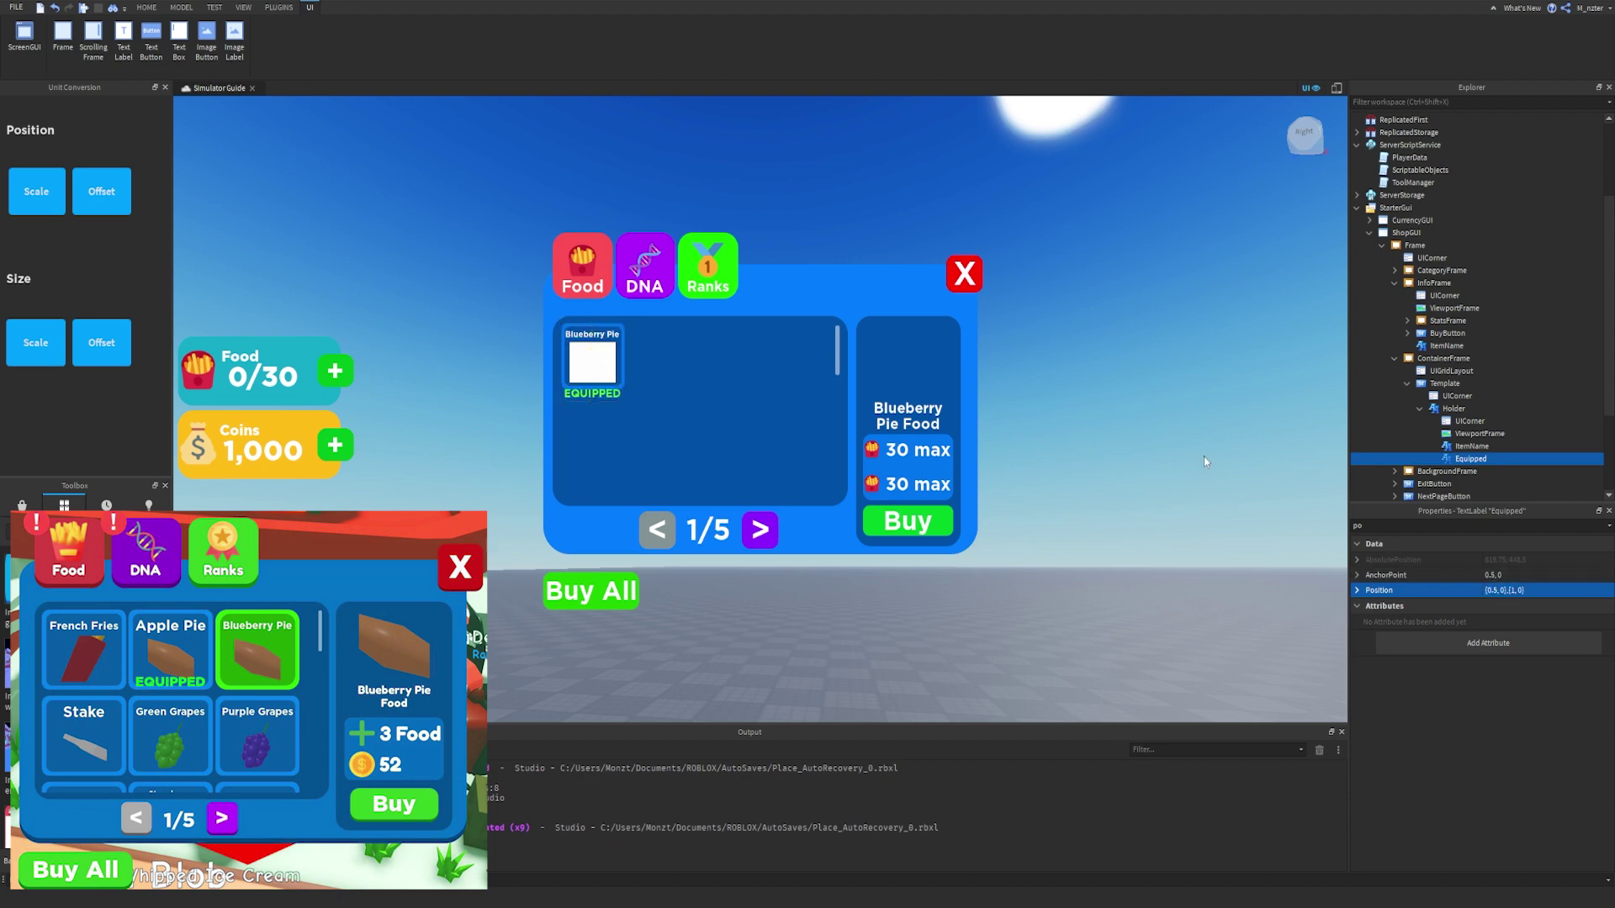
Raise the Equipped label by setting its vertical position scale to 0.8.
left_click(1527, 459)
left_click(1502, 526)
type("po")
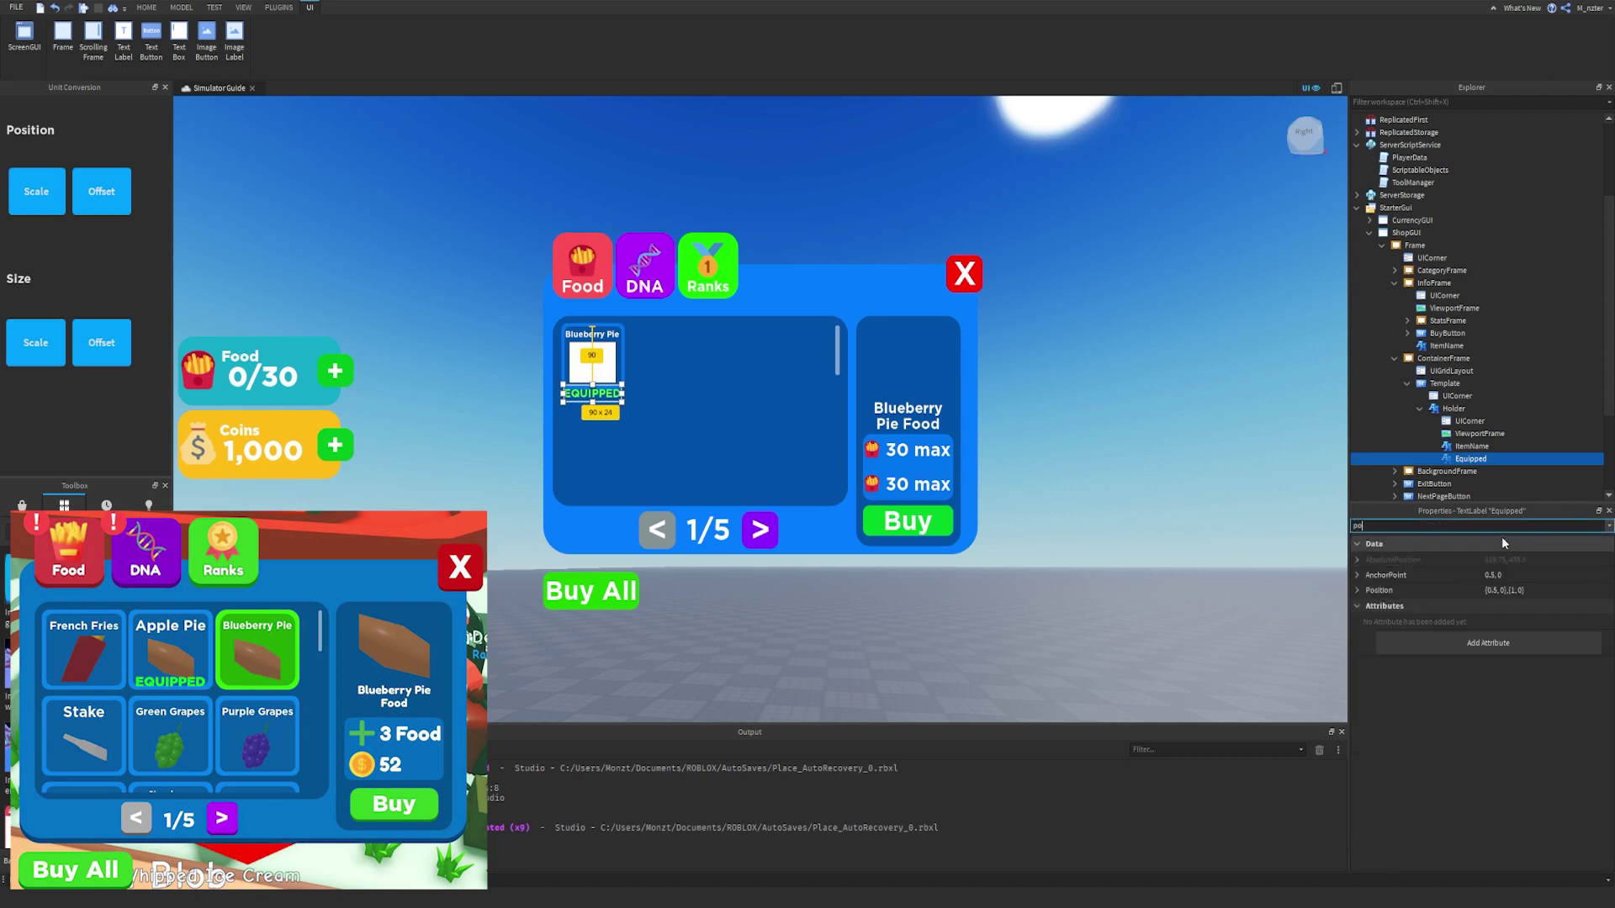
left_click(1521, 588)
key("BackSpace")
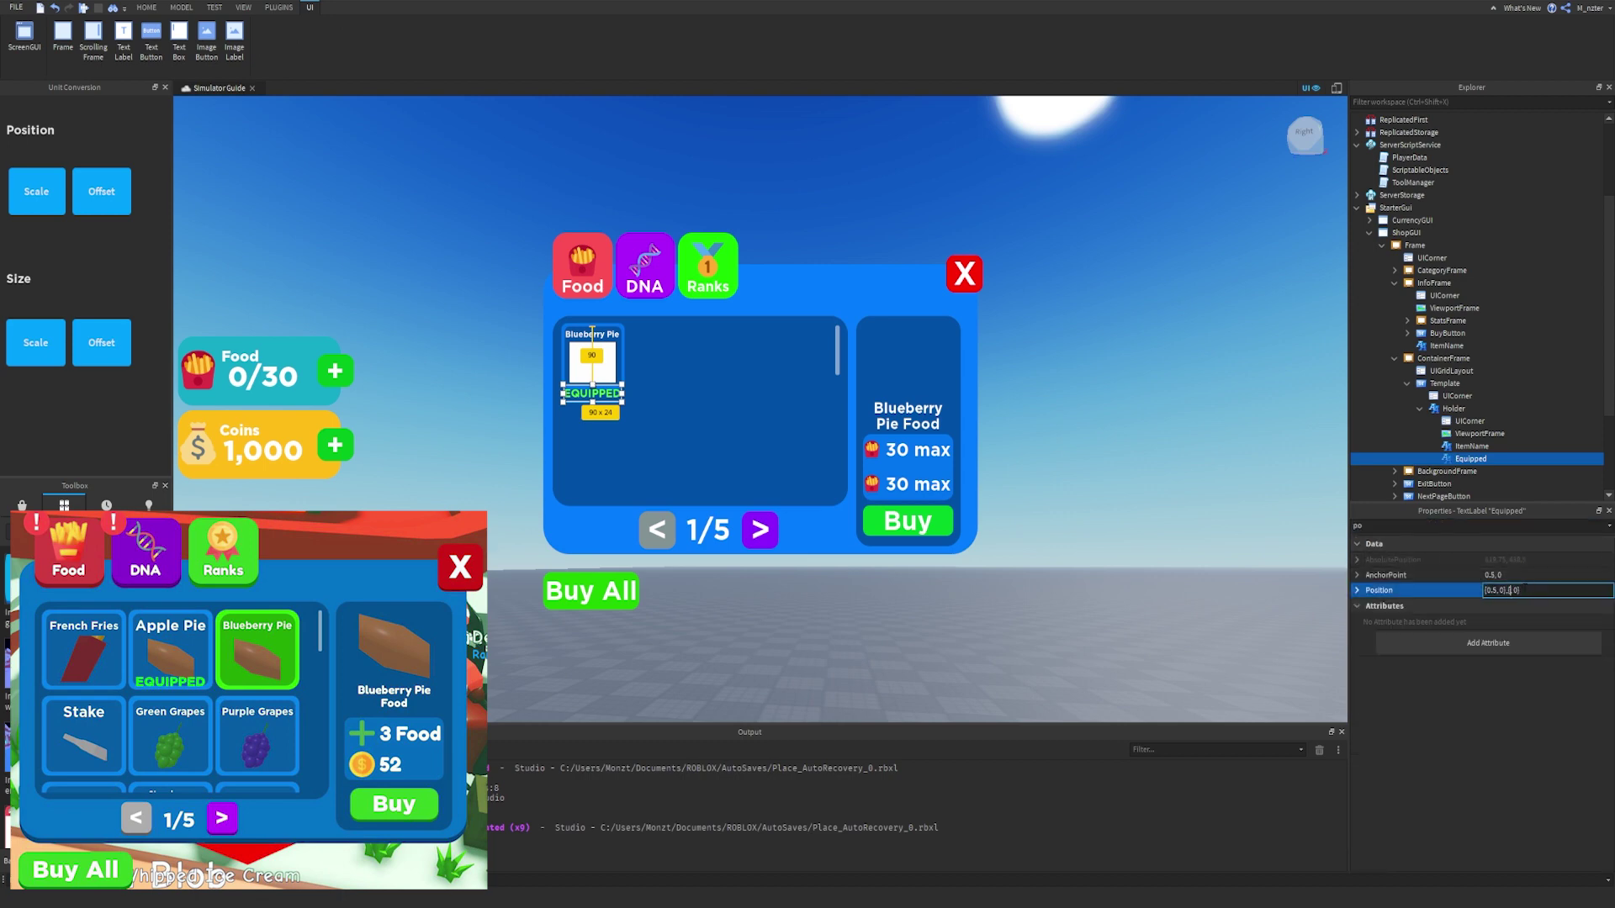
type("0.8")
key("Return")
left_click(1053, 382)
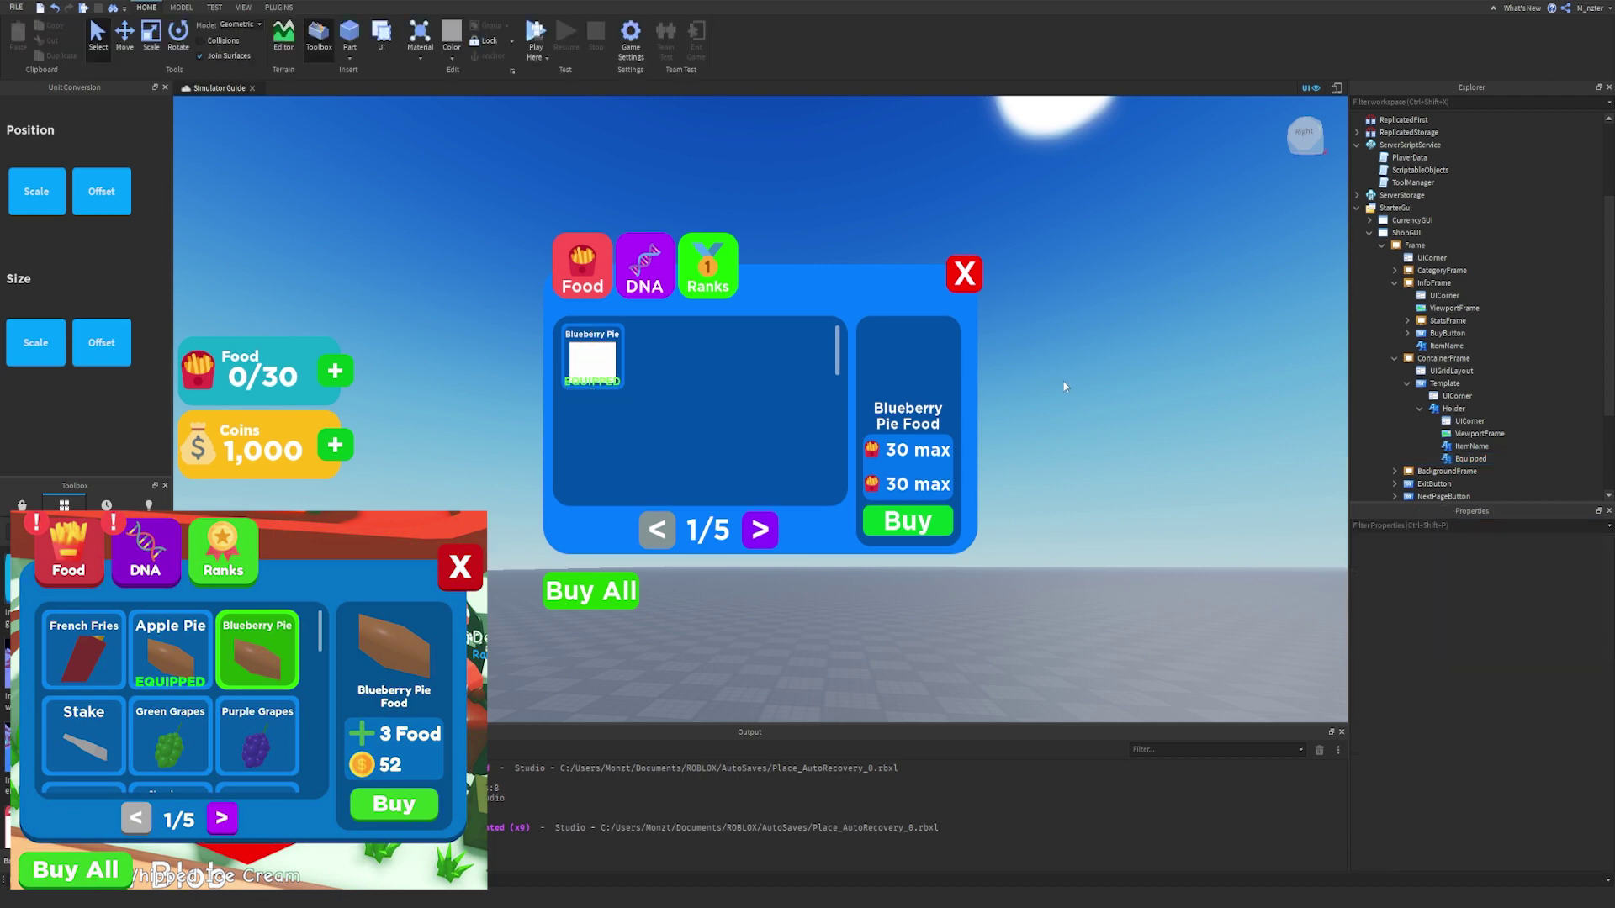
Try a background transparency of 1 on Holder's ViewportFrame, and restore it to 0.
left_click(1474, 433)
left_click(1457, 525)
type("bac")
left_click(1501, 576)
type("1")
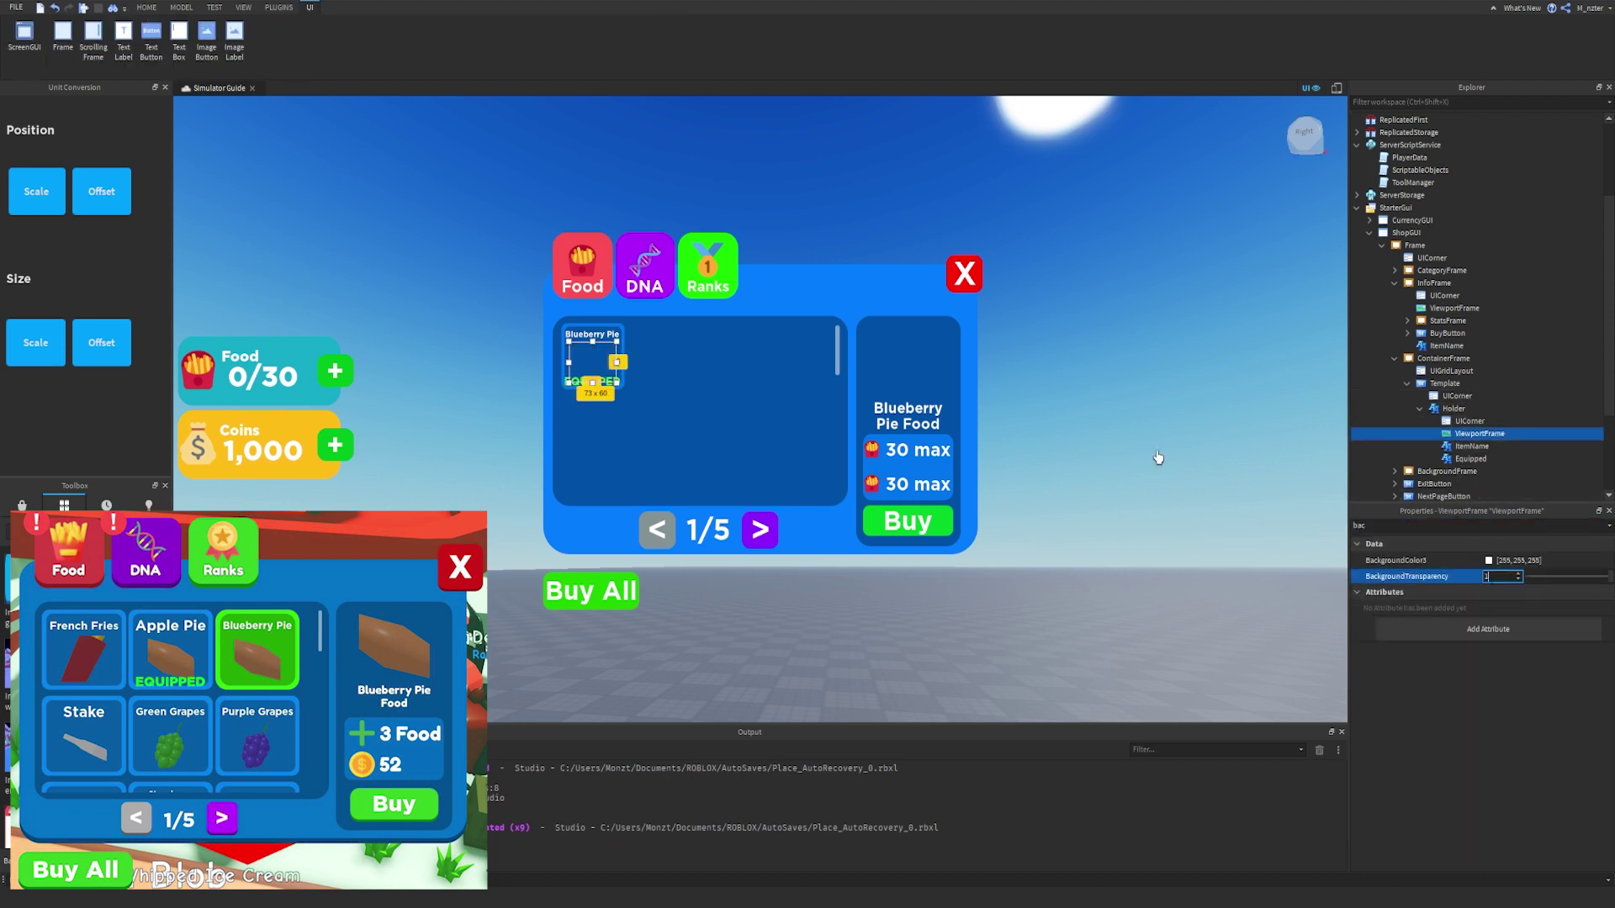
key("BackSpace")
type("0")
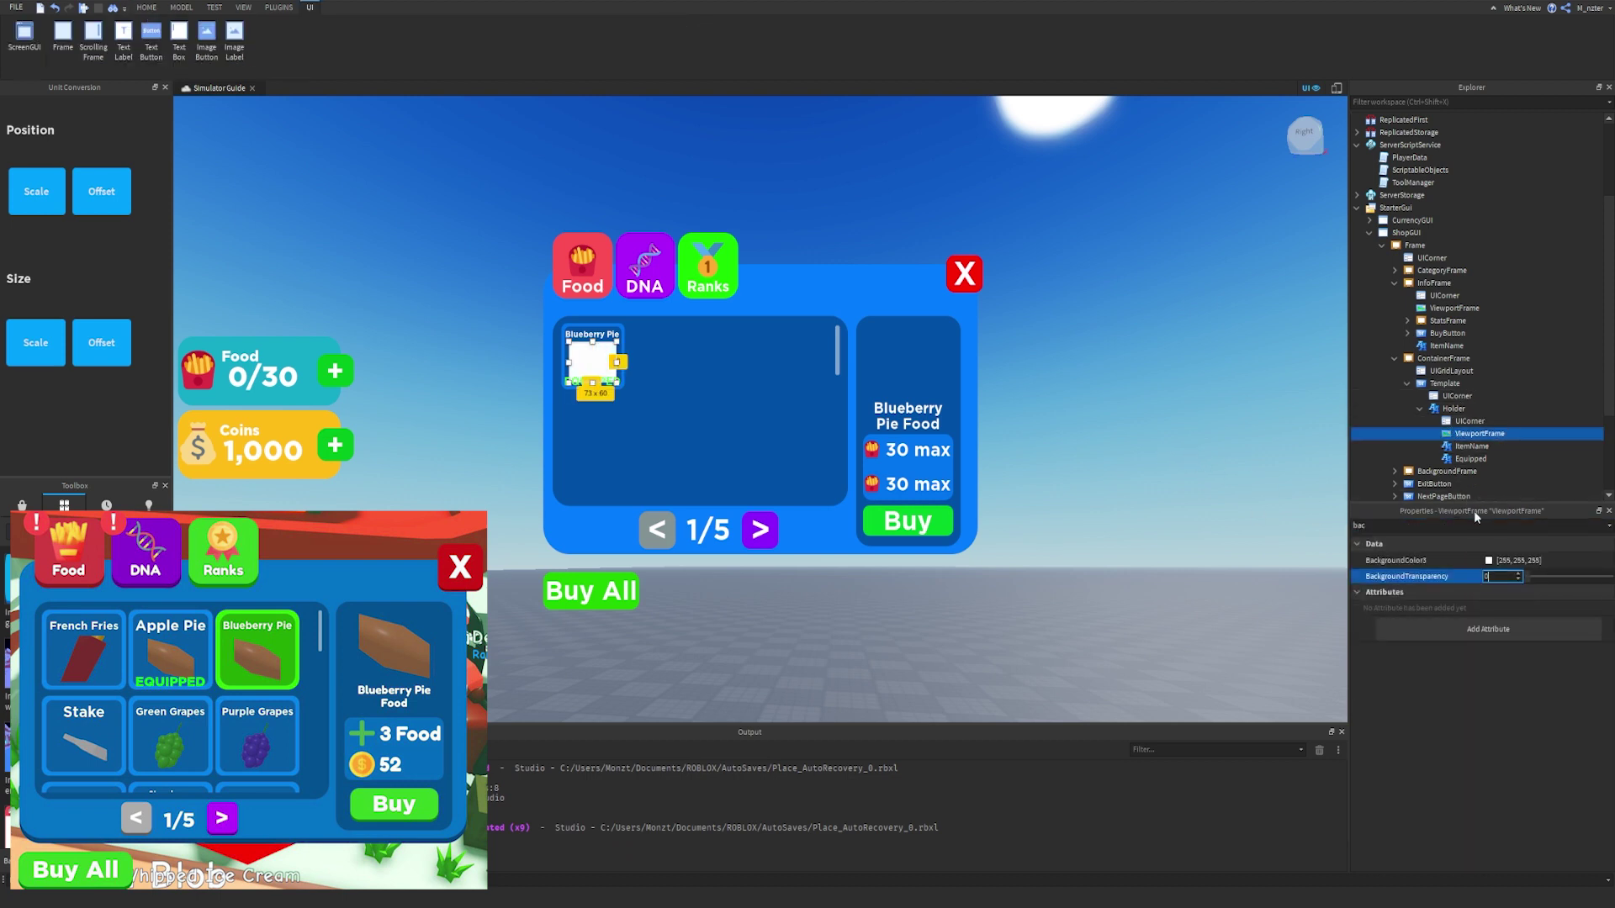
key("Return")
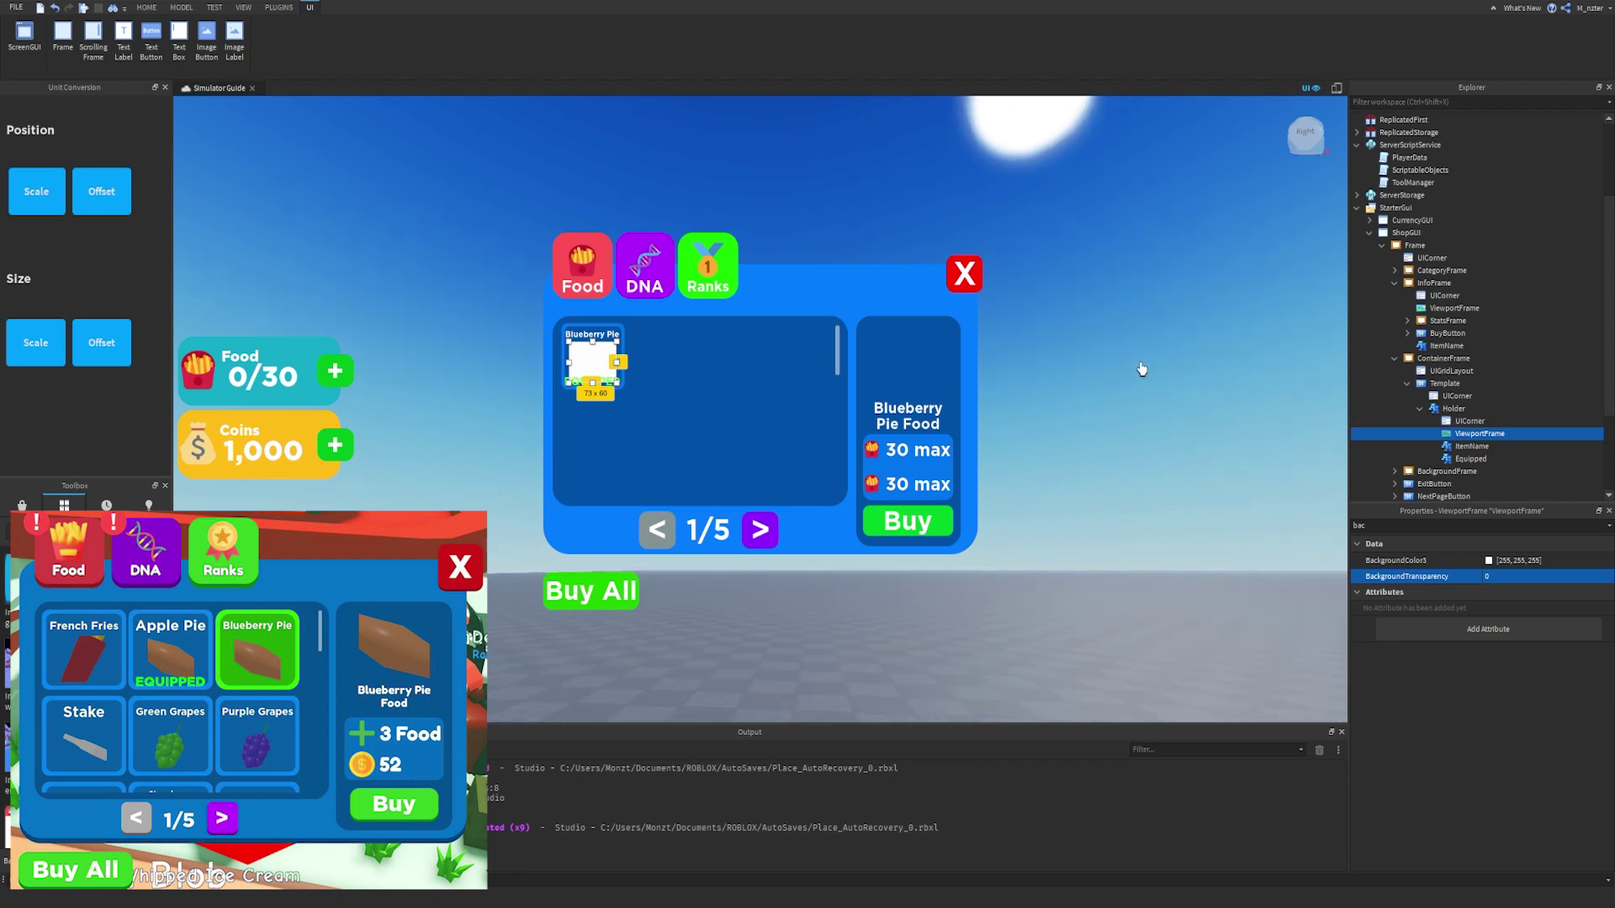
left_click(1208, 360)
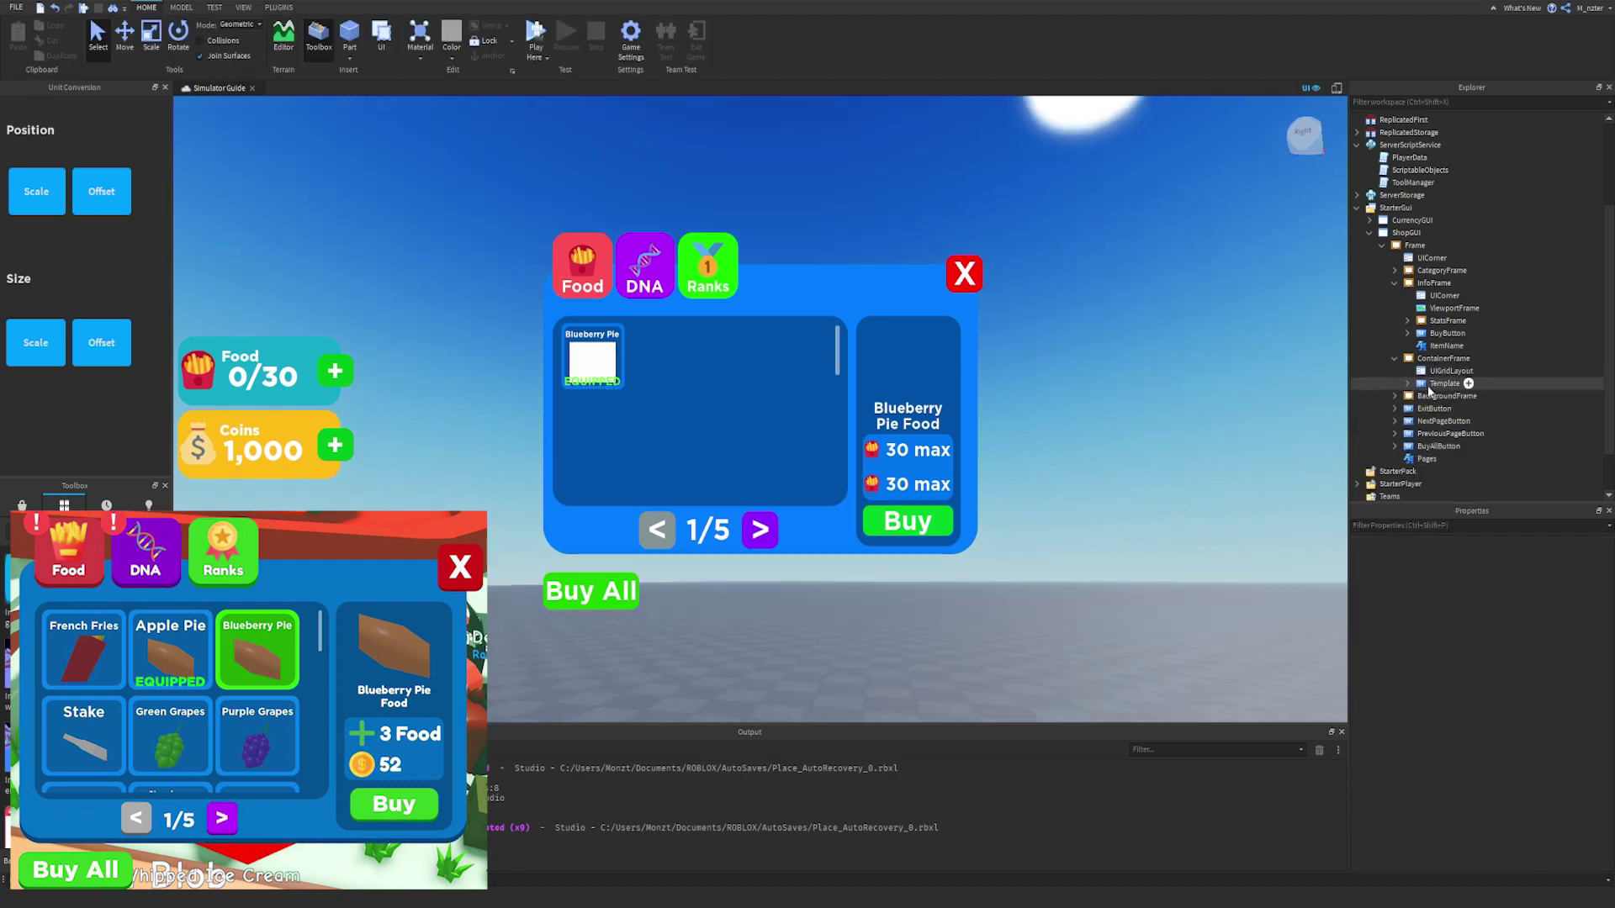
Duplicate the Template button twice in ContainerFrame and select the container's UIGridLayout.
left_click(1427, 385)
key("ctrl+d")
key("ctrl+d")
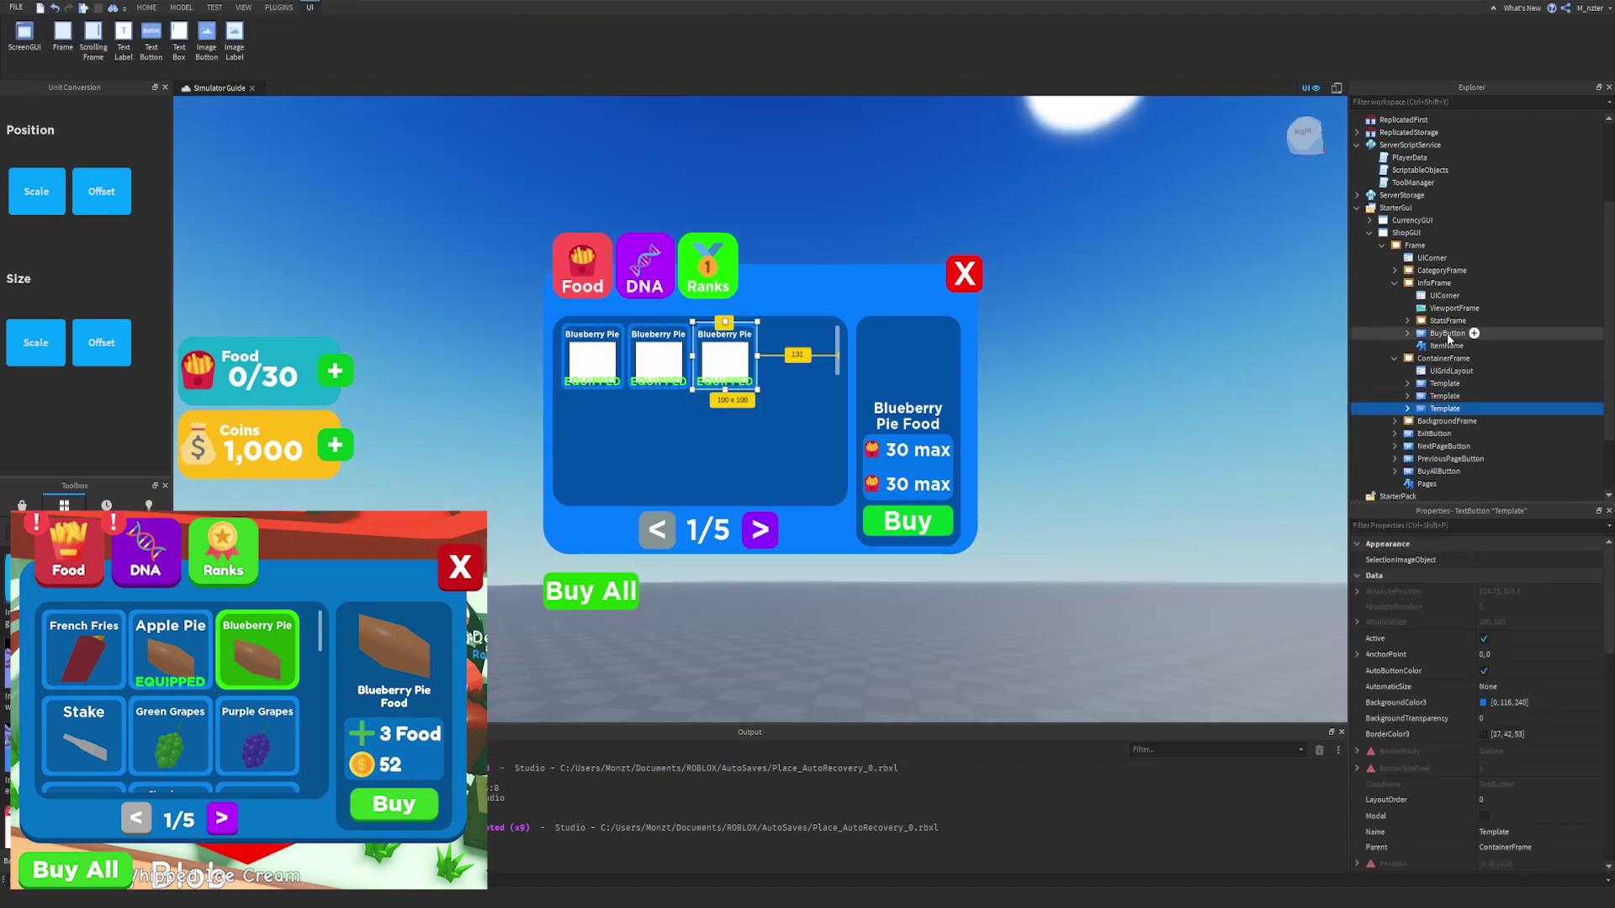
left_click(1449, 371)
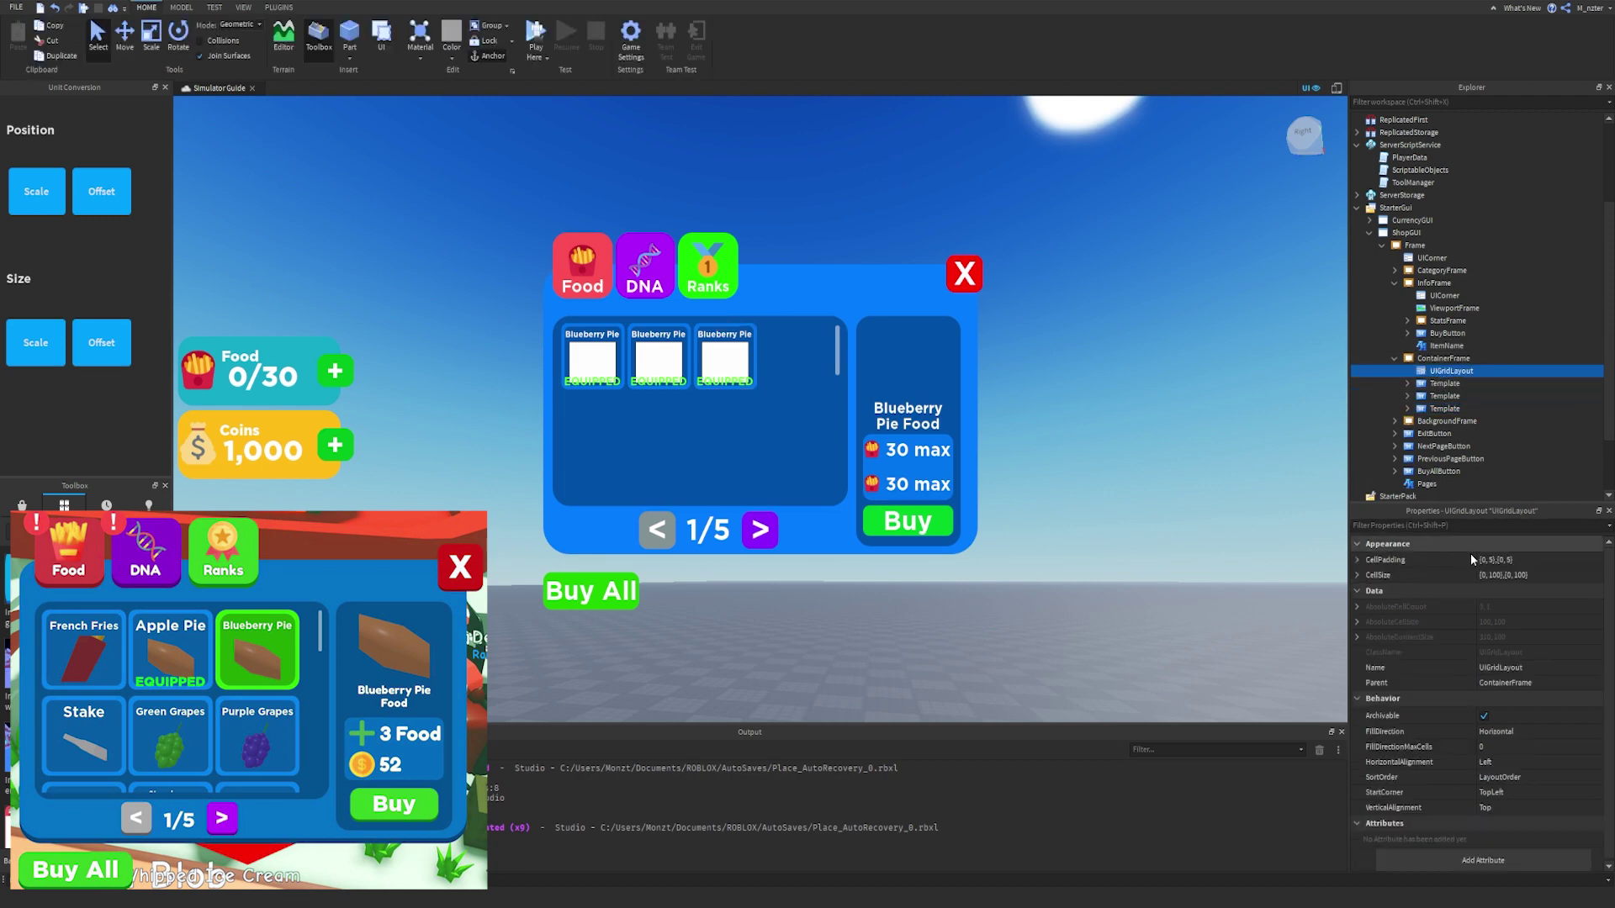
left_click(1490, 561)
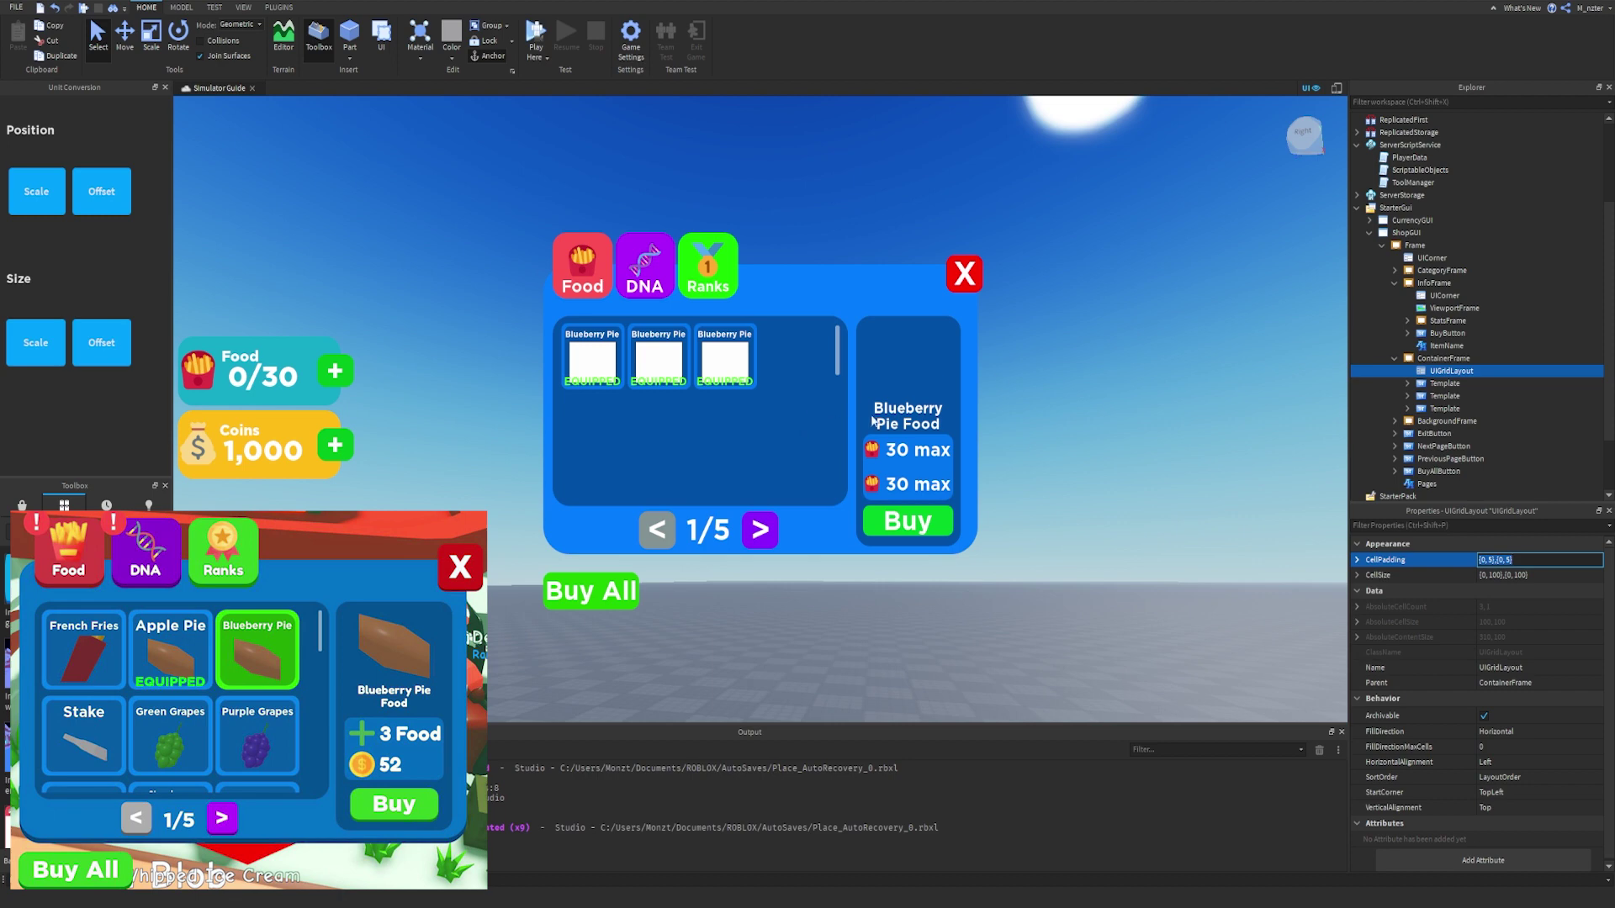
left_click(1500, 576)
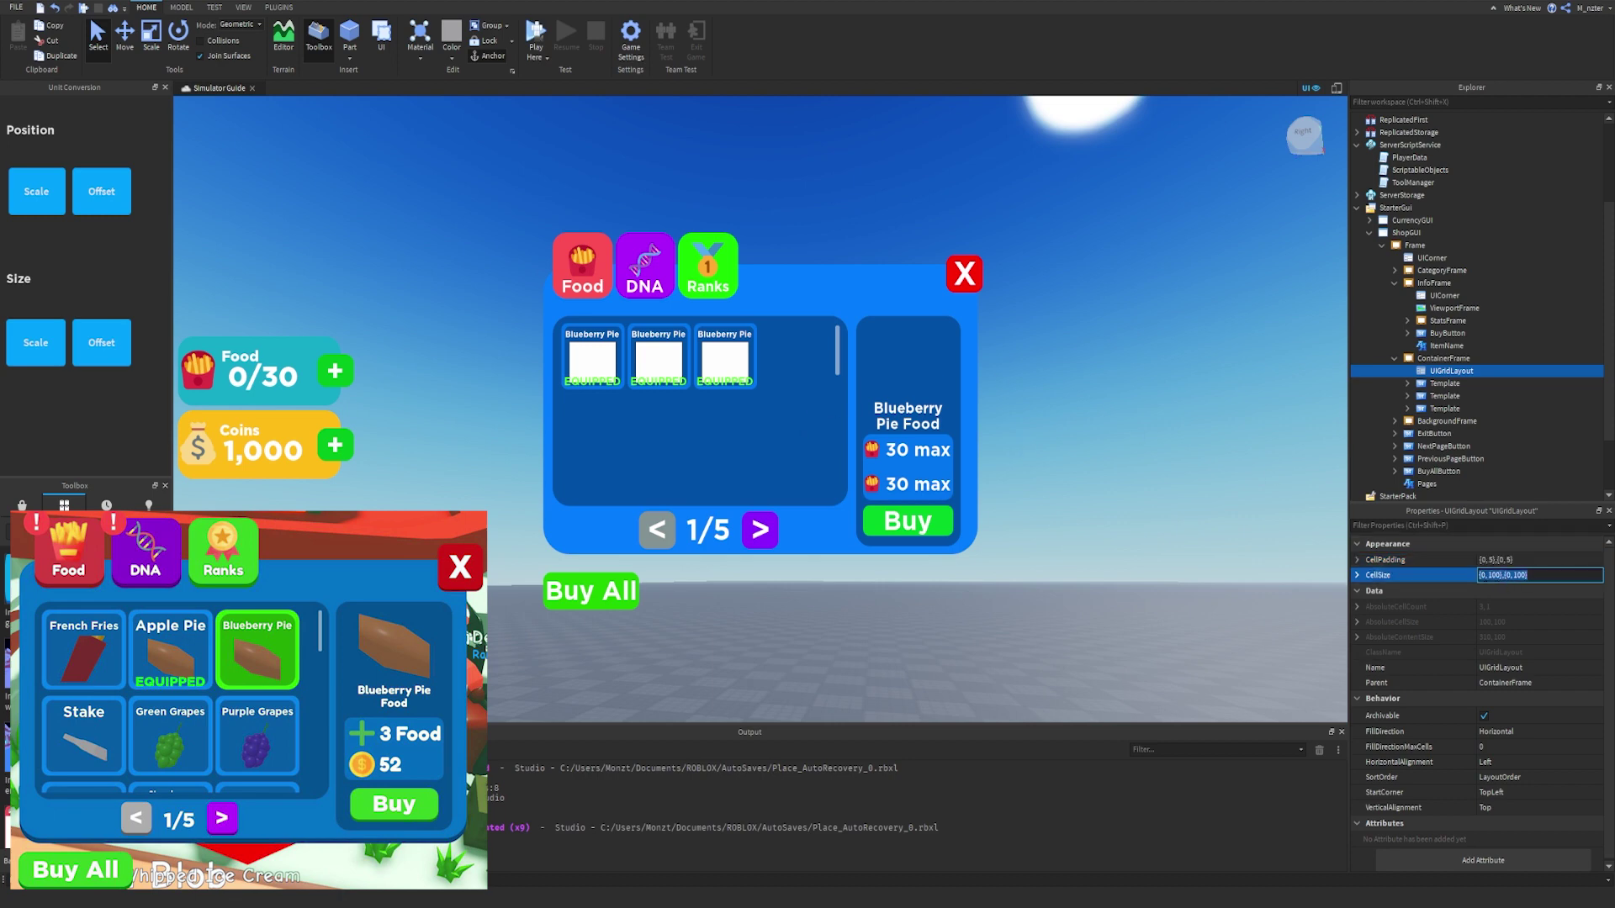
left_click(1485, 576)
key("BackSpace")
type(".2")
key("Delete")
key("Delete")
key("Escape")
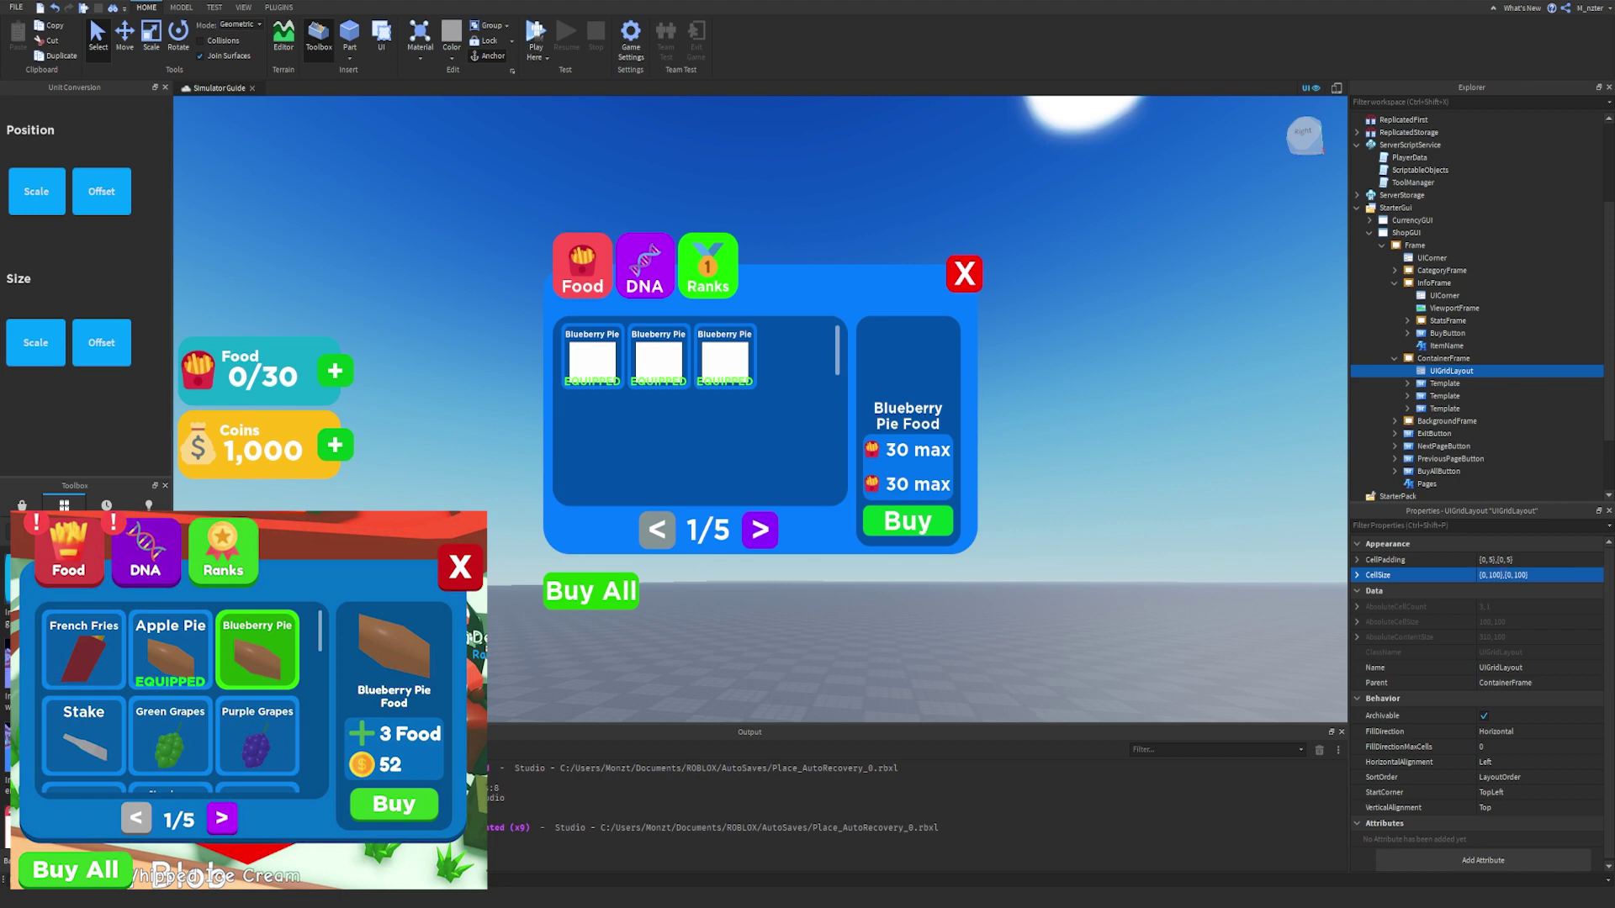
Set the UIGridLayout's CellSize to {0.2, 0},{0.5, 0}.
left_click(1493, 576)
key("ctrl+a")
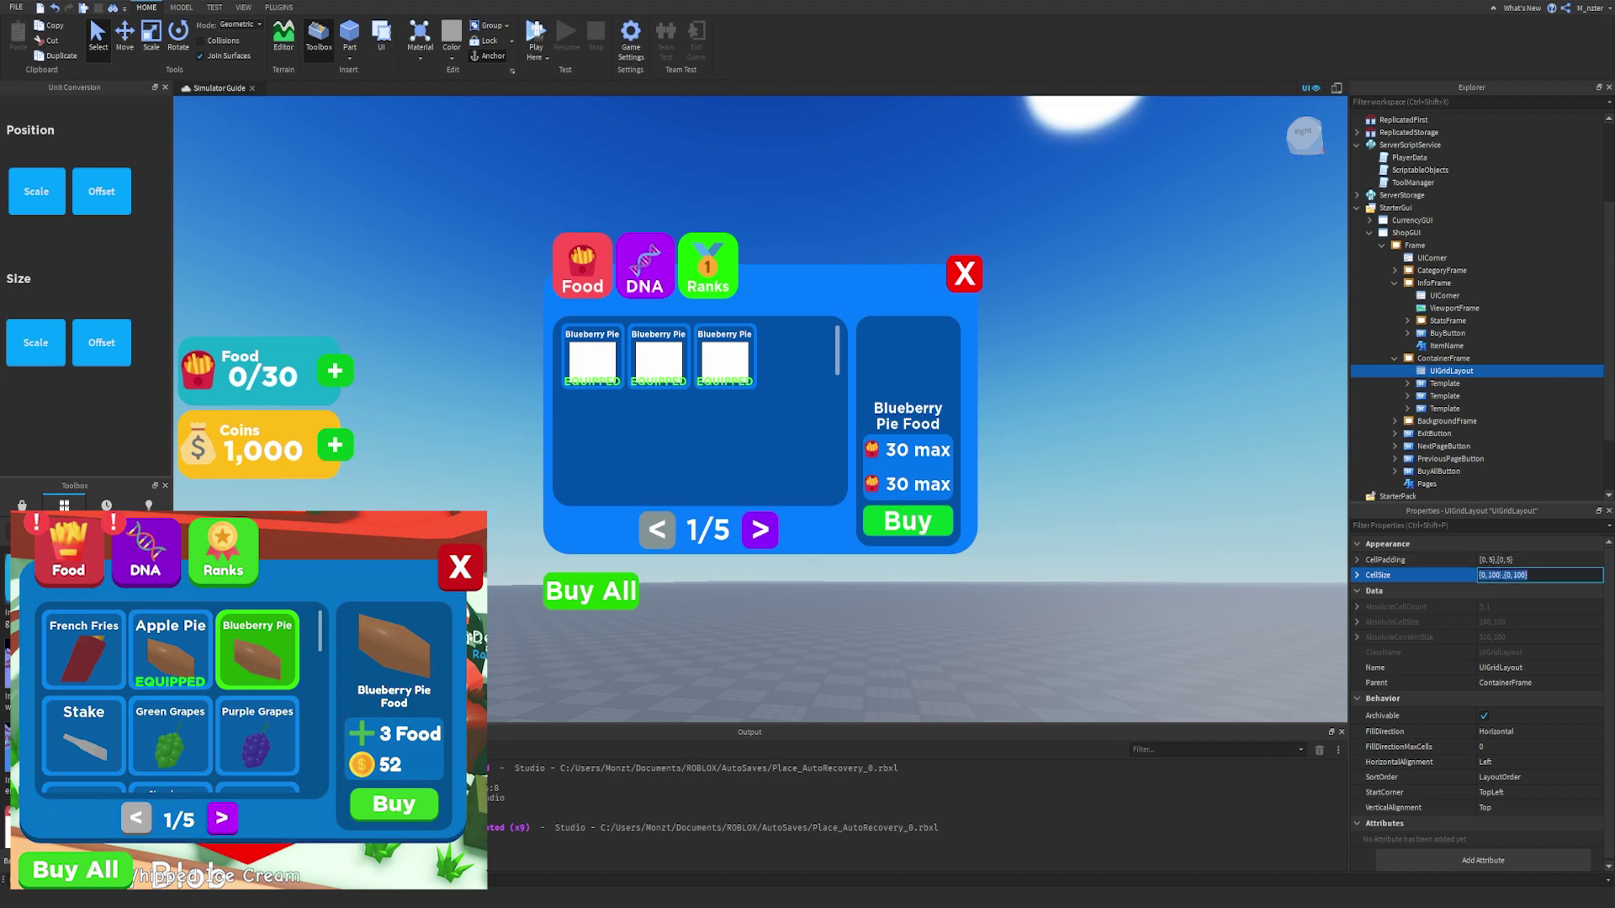
type(".2")
key("Return")
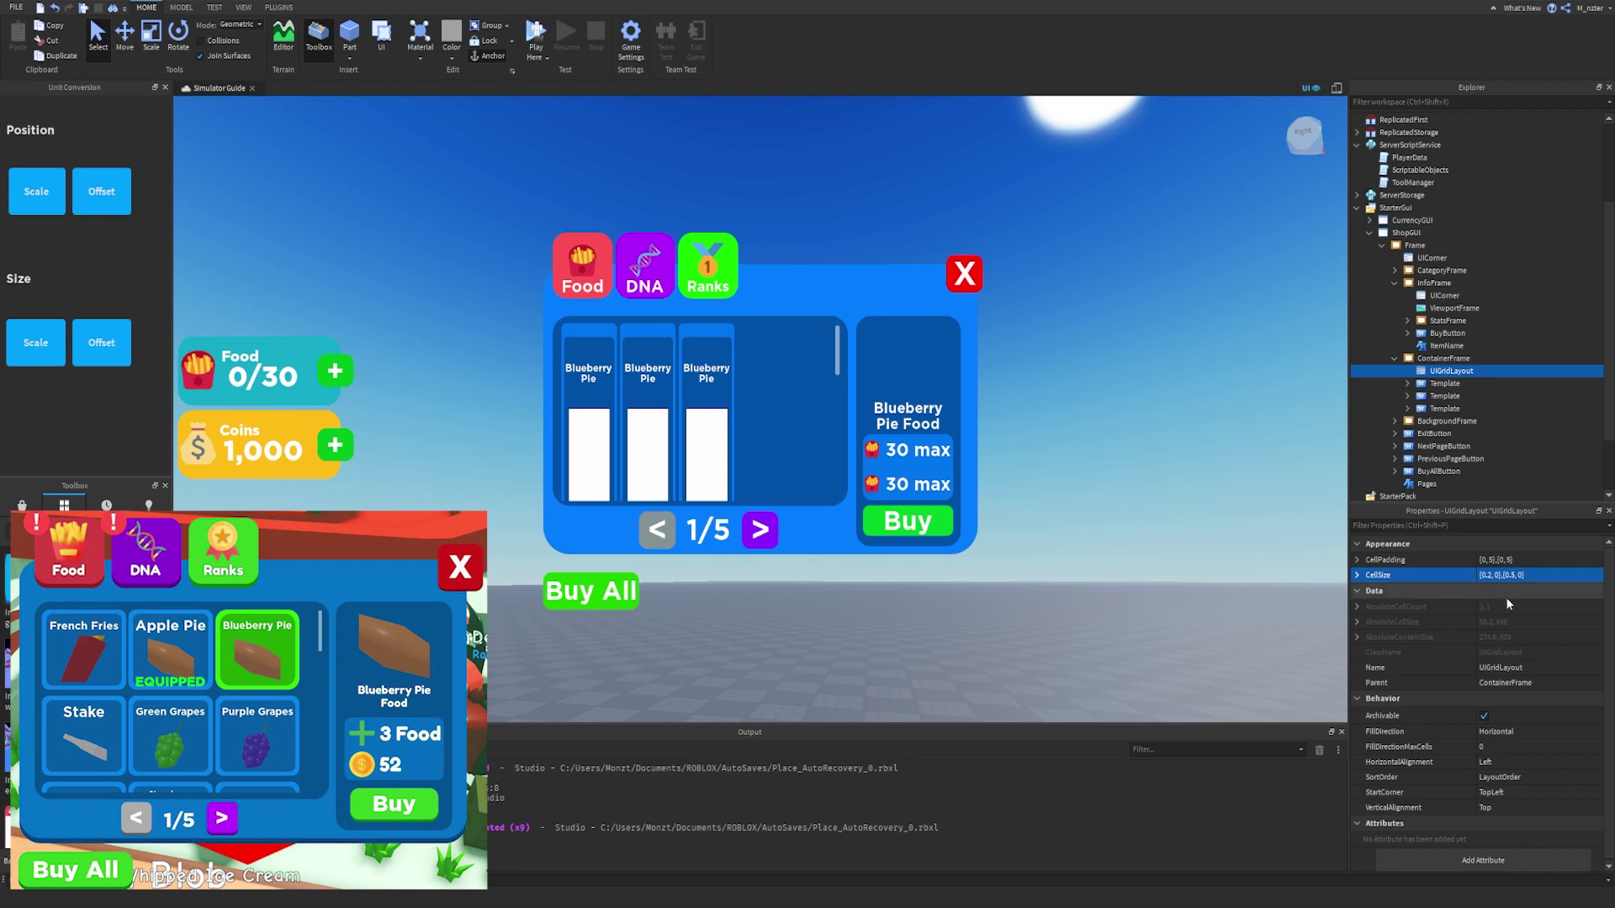
Set the UIGridLayout's CellSize to {0.3, 0},{0.15, 0}.
left_click(1506, 575)
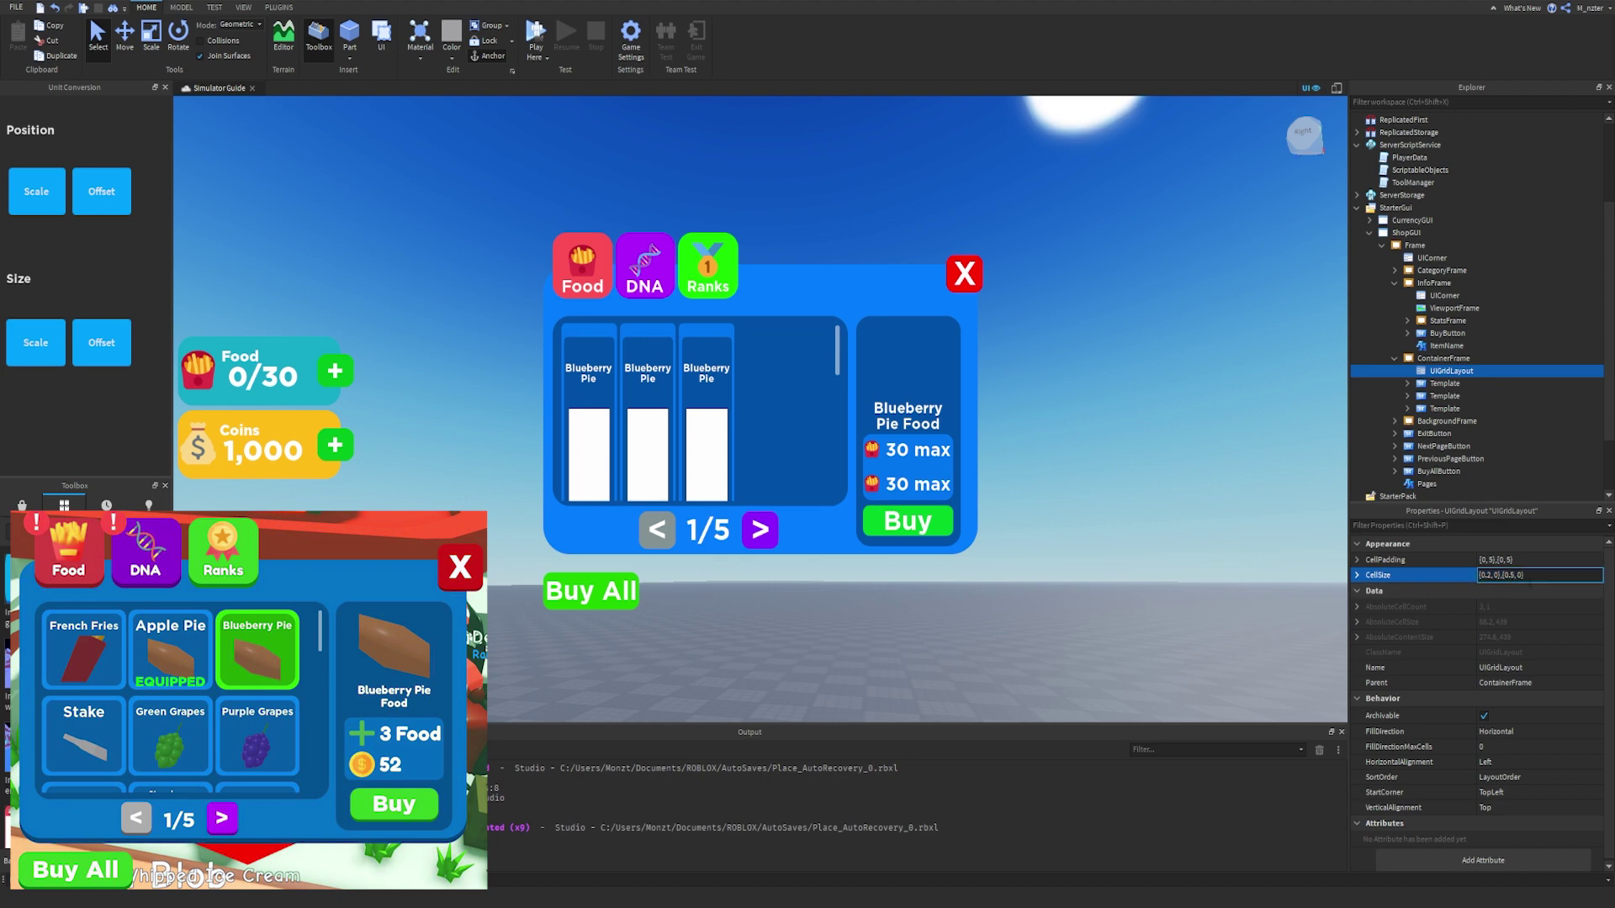
key("BackSpace")
type("1")
key("Return")
left_click(1527, 580)
left_click(1513, 575)
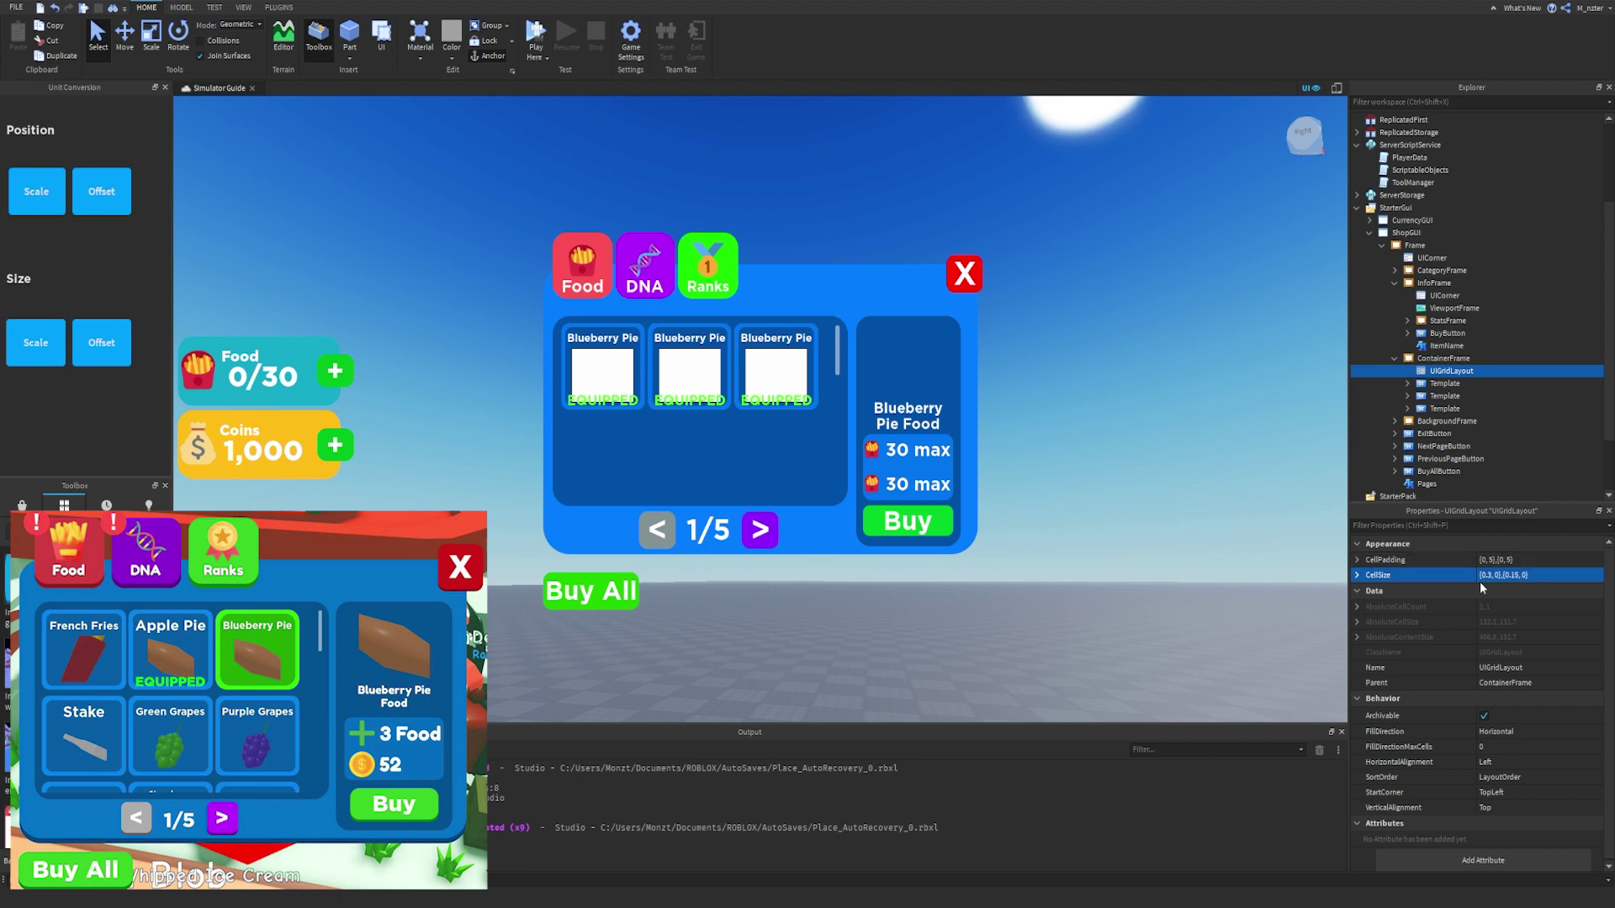
Set the UIGridLayout's CellSize to {0.32, 0},{0.15, 0}.
left_click(1494, 579)
left_click(1490, 577)
type("5")
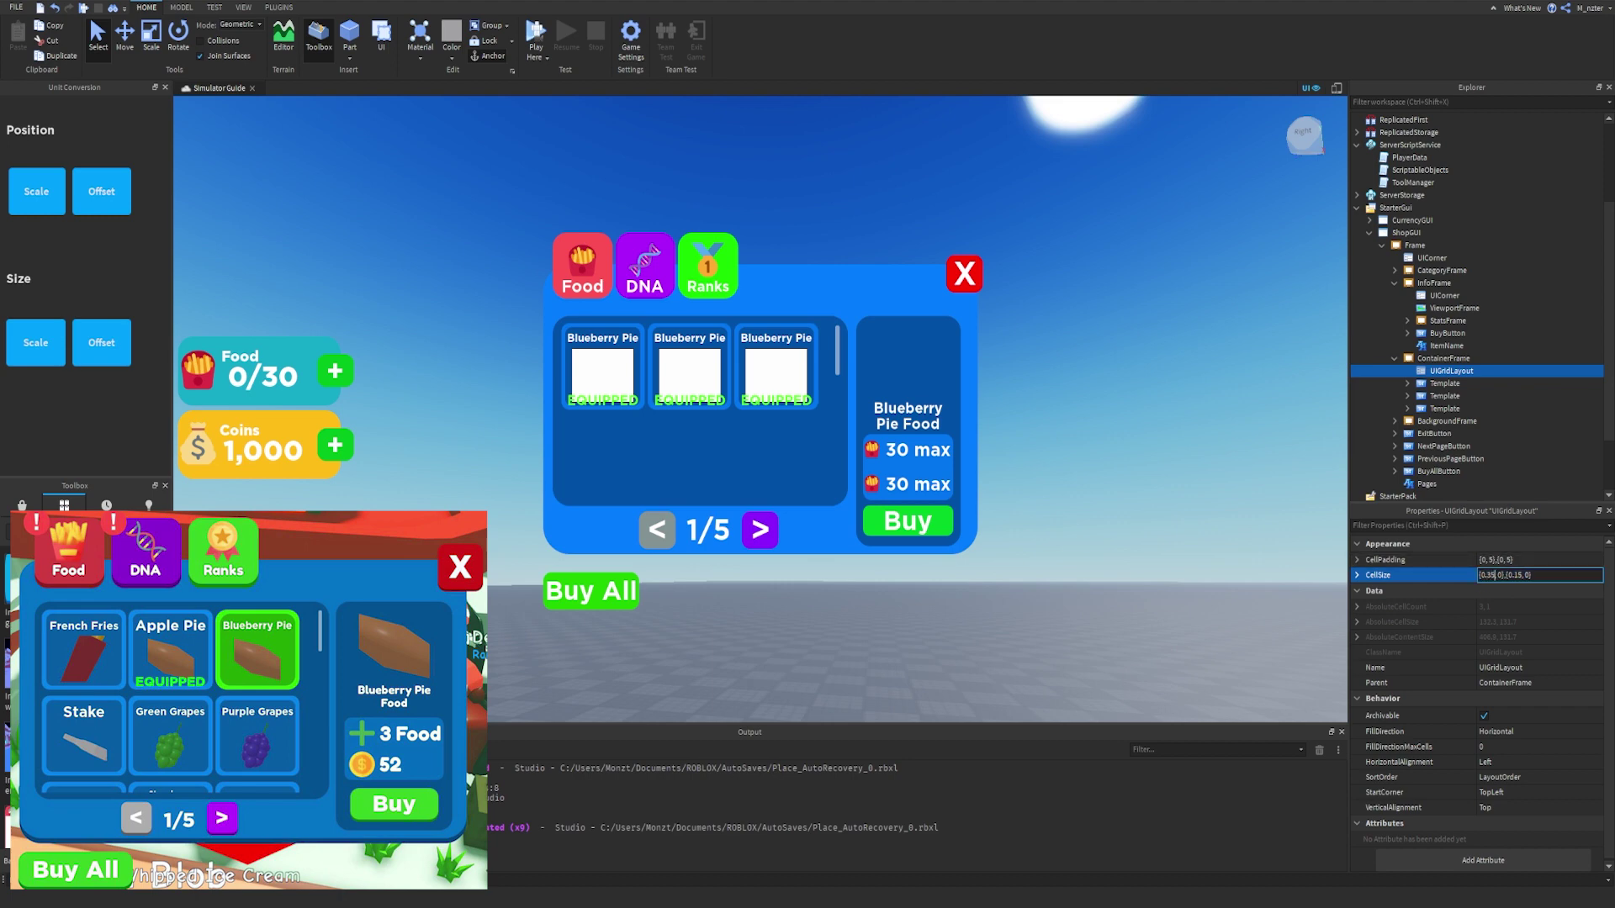
key("Return")
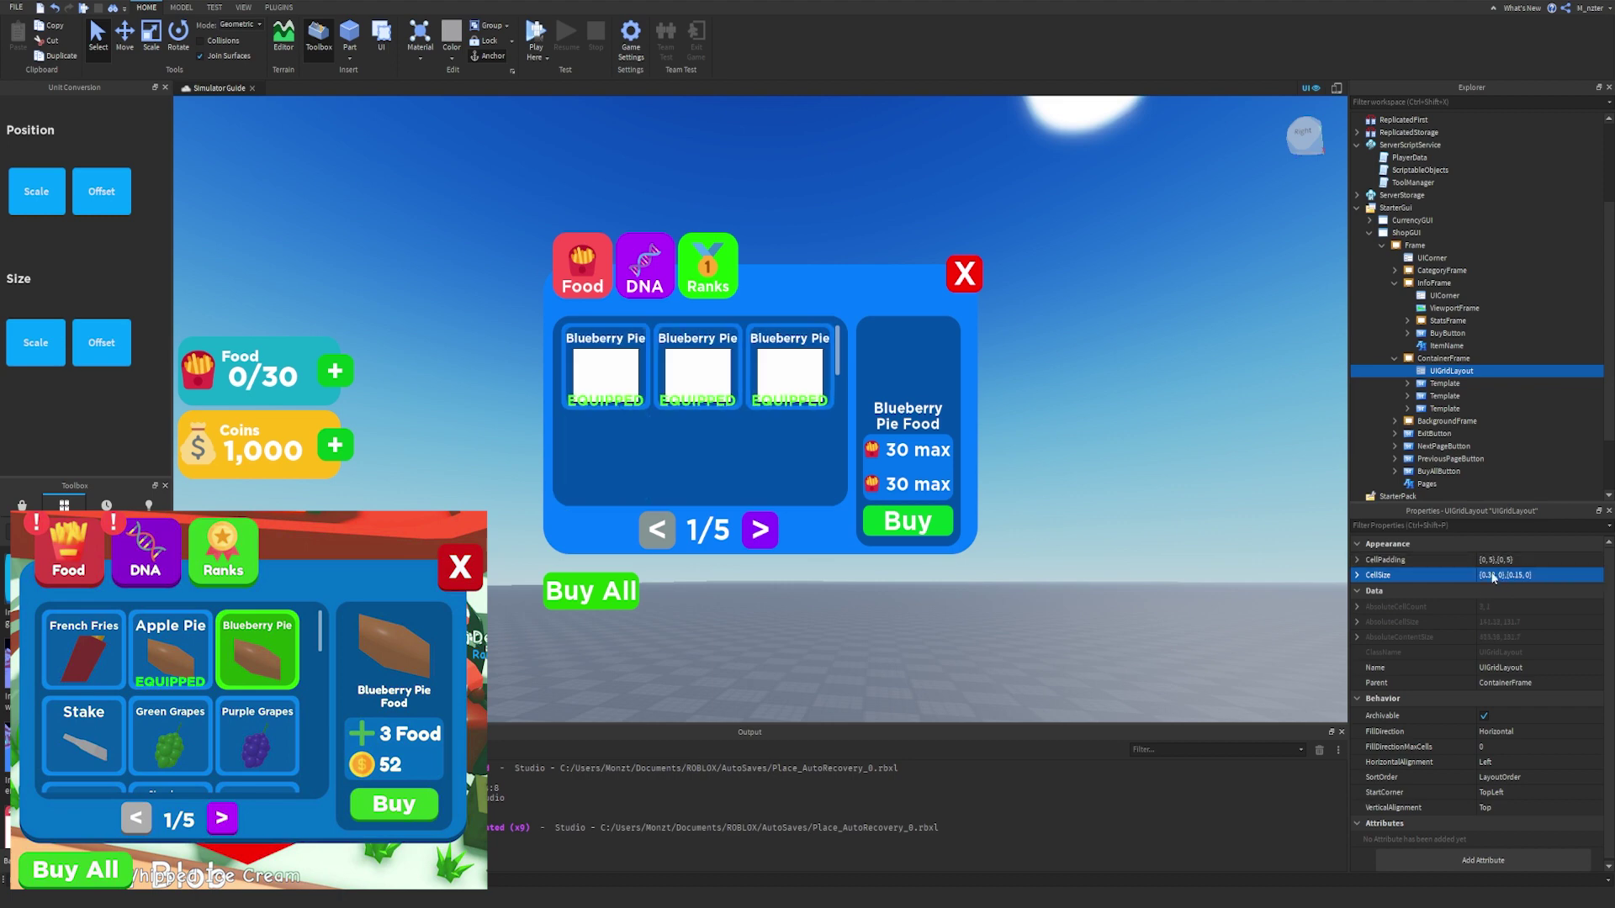
Duplicate the Template button four more times in ContainerFrame to fill out the item grid.
left_click(1445, 385)
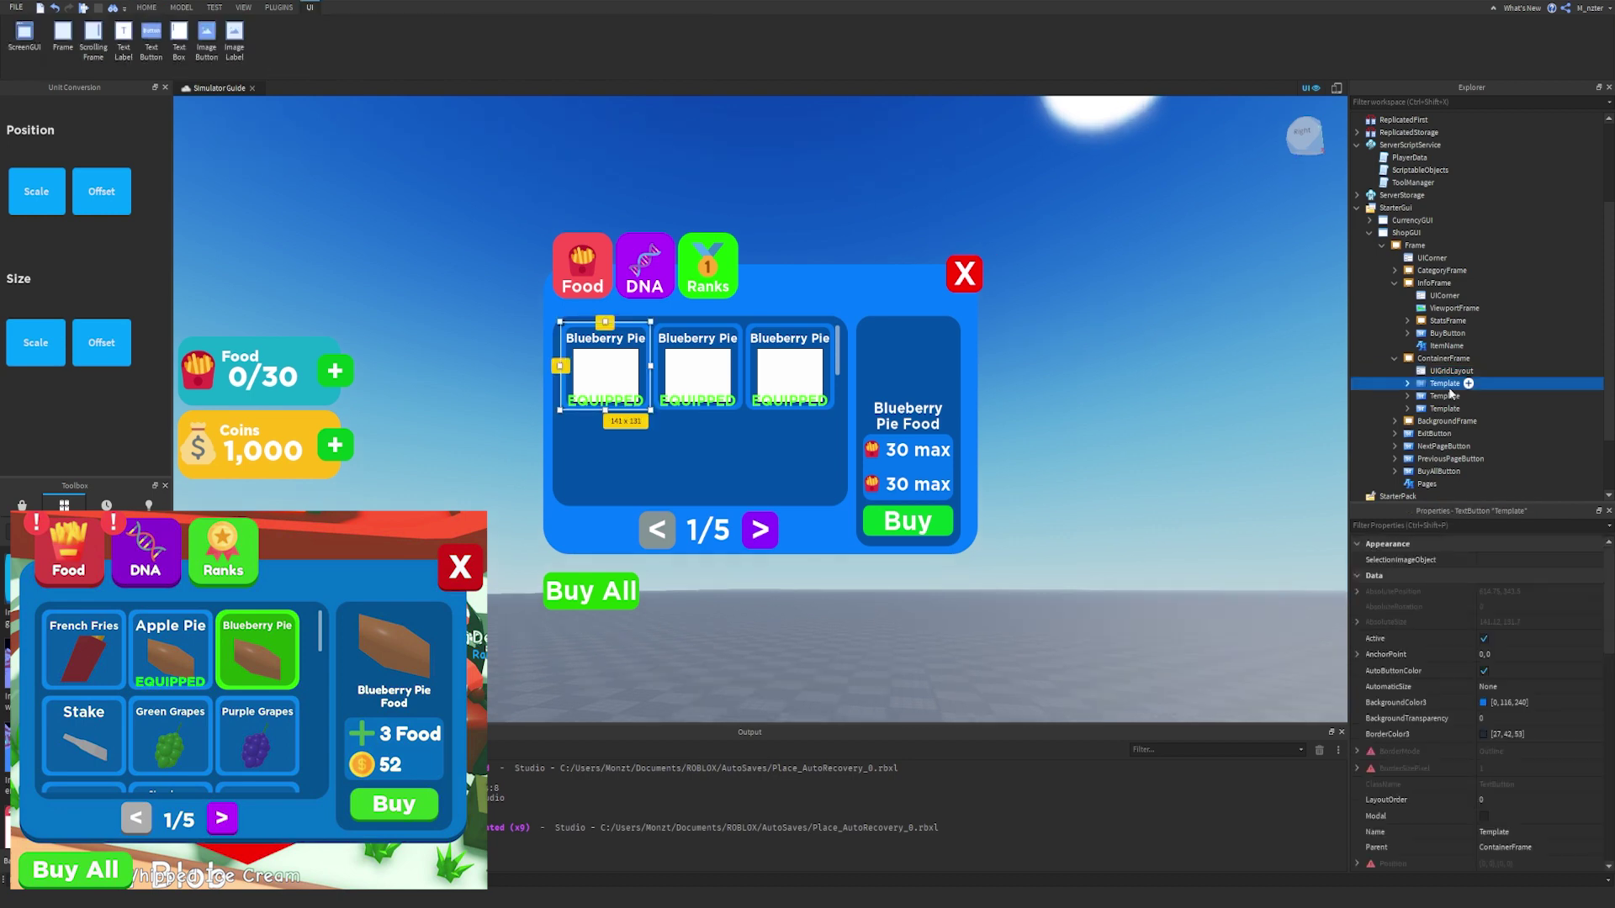
key("ctrl+d")
key("ctrl+d")
key("ctrl+d")
key("ctrl+d")
key("ctrl+d")
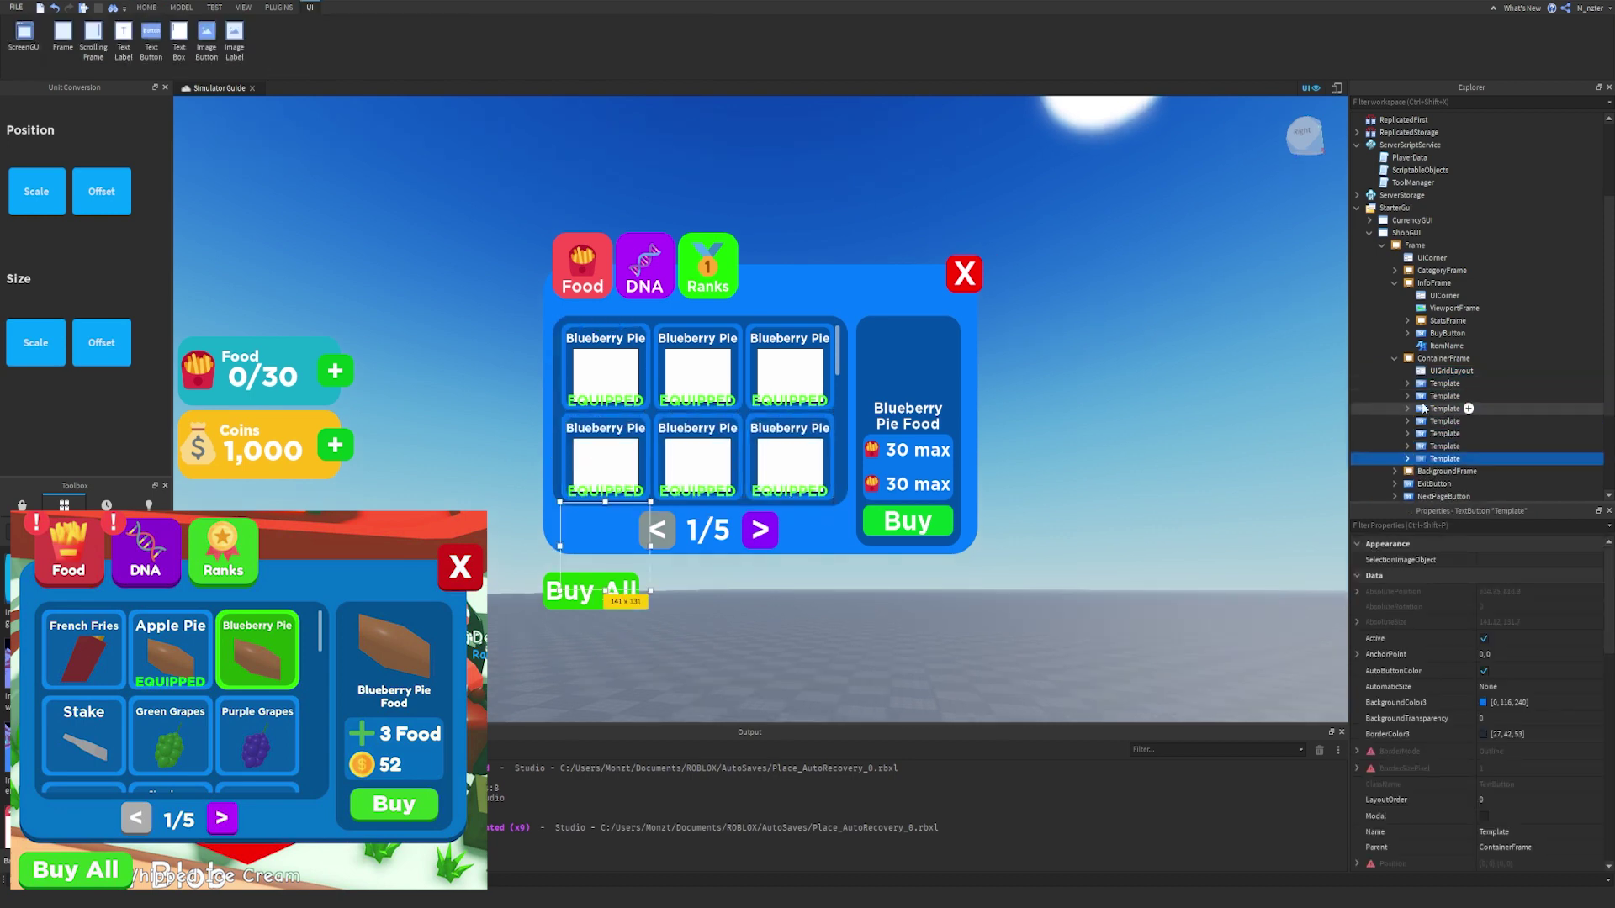
Set the UIGridLayout's CellSize to {0.32, 0},{0.14, 0}.
left_click(1439, 370)
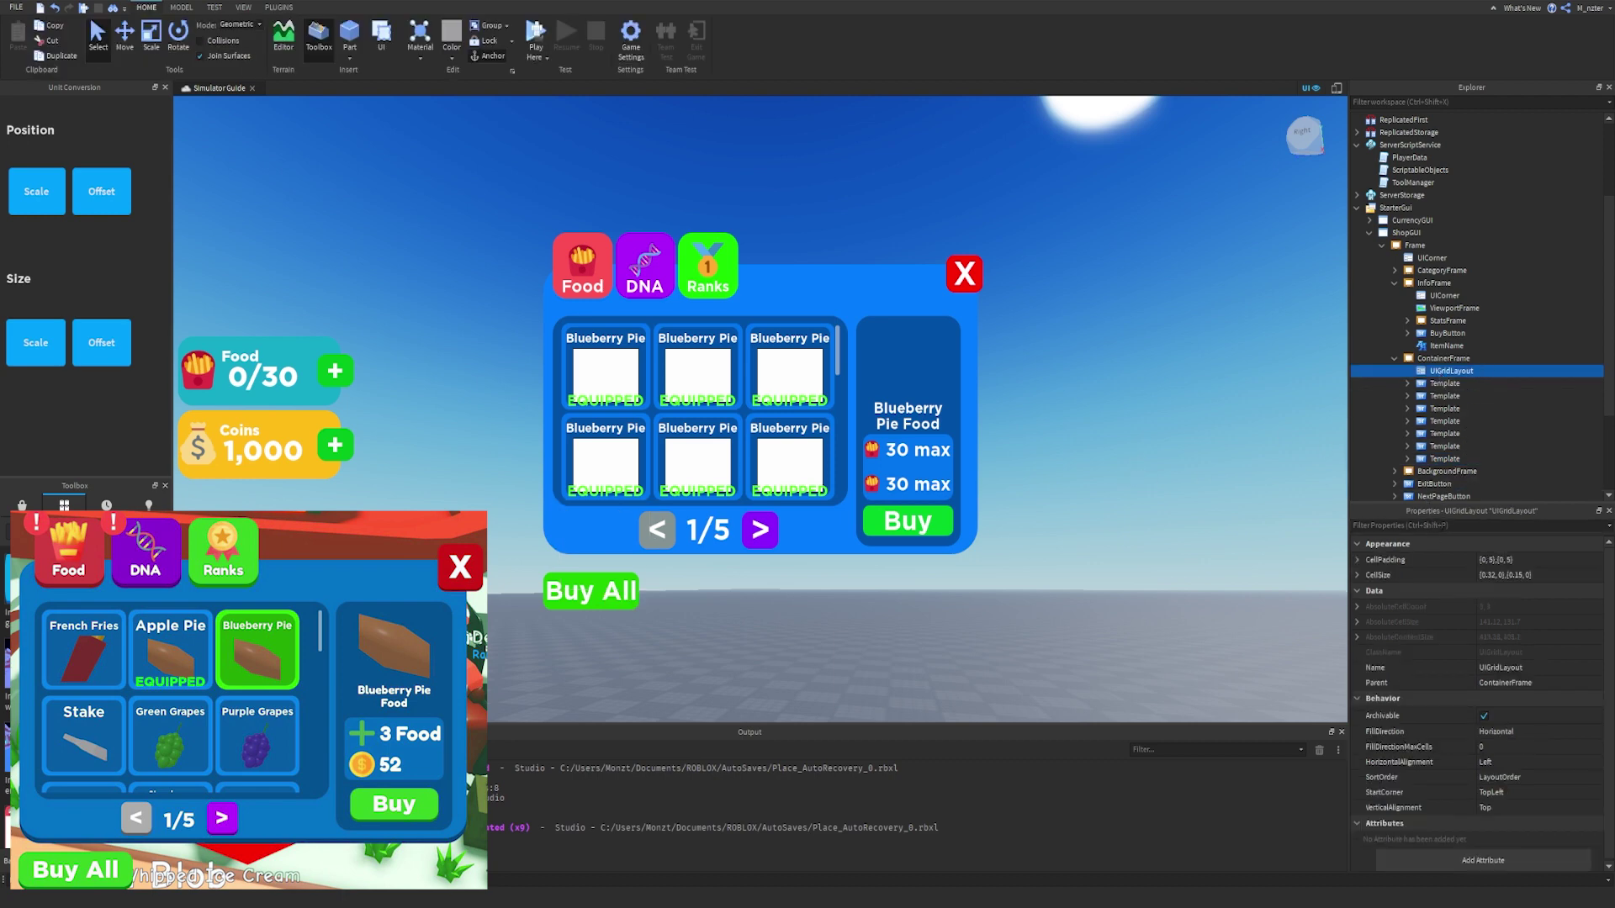
key("ctrl+shift+p")
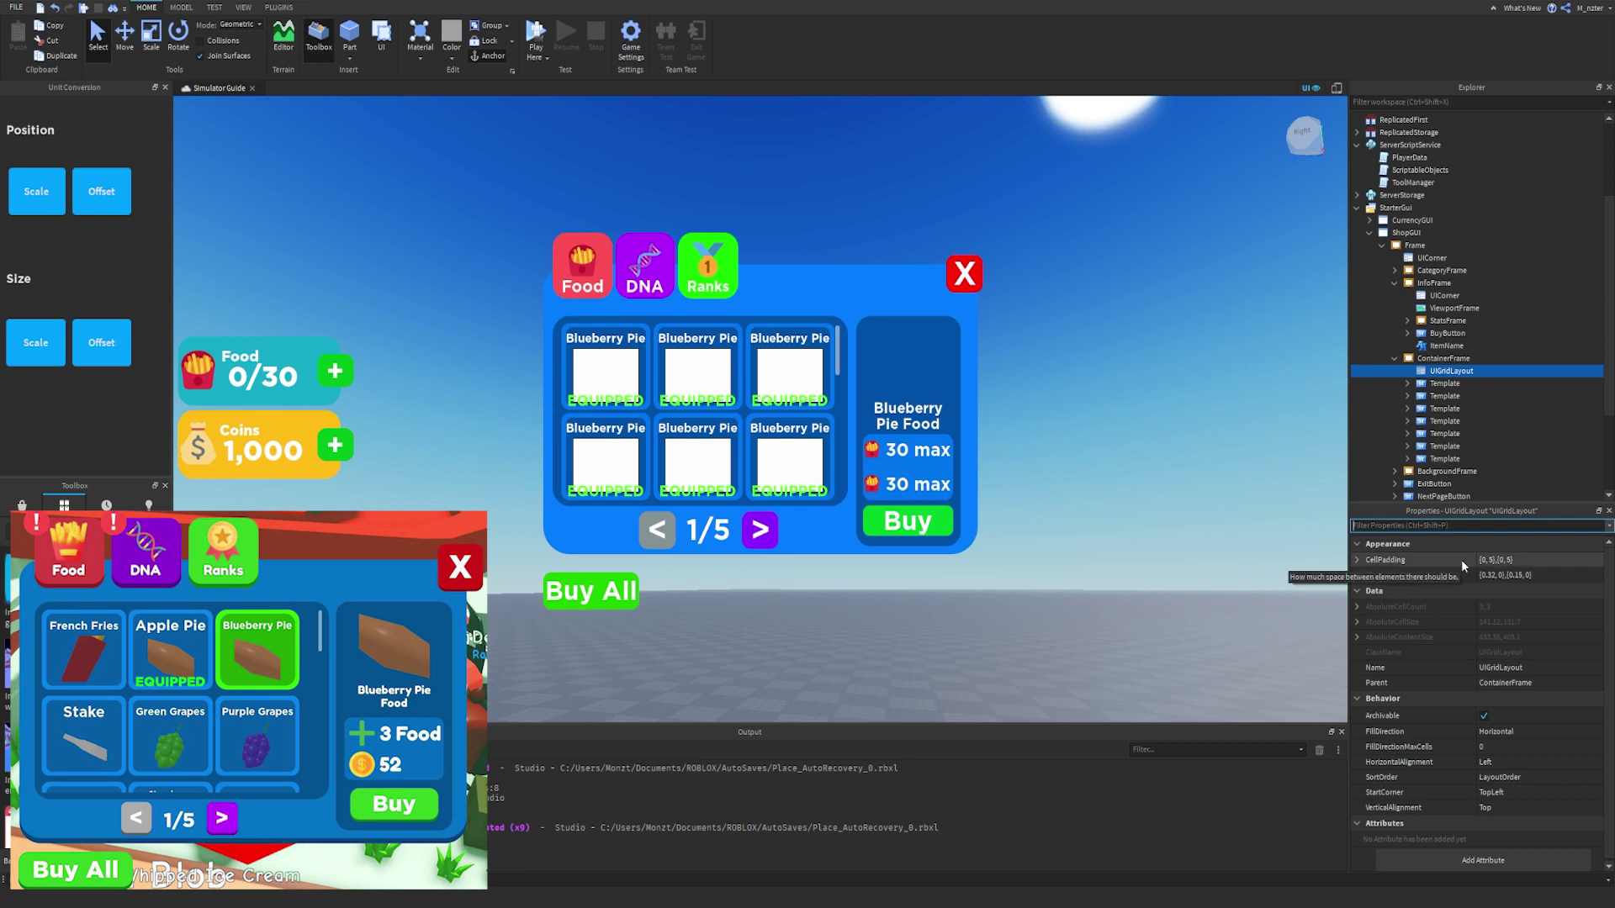
right_click_drag(1213, 487, 1198, 481)
left_click(1520, 574)
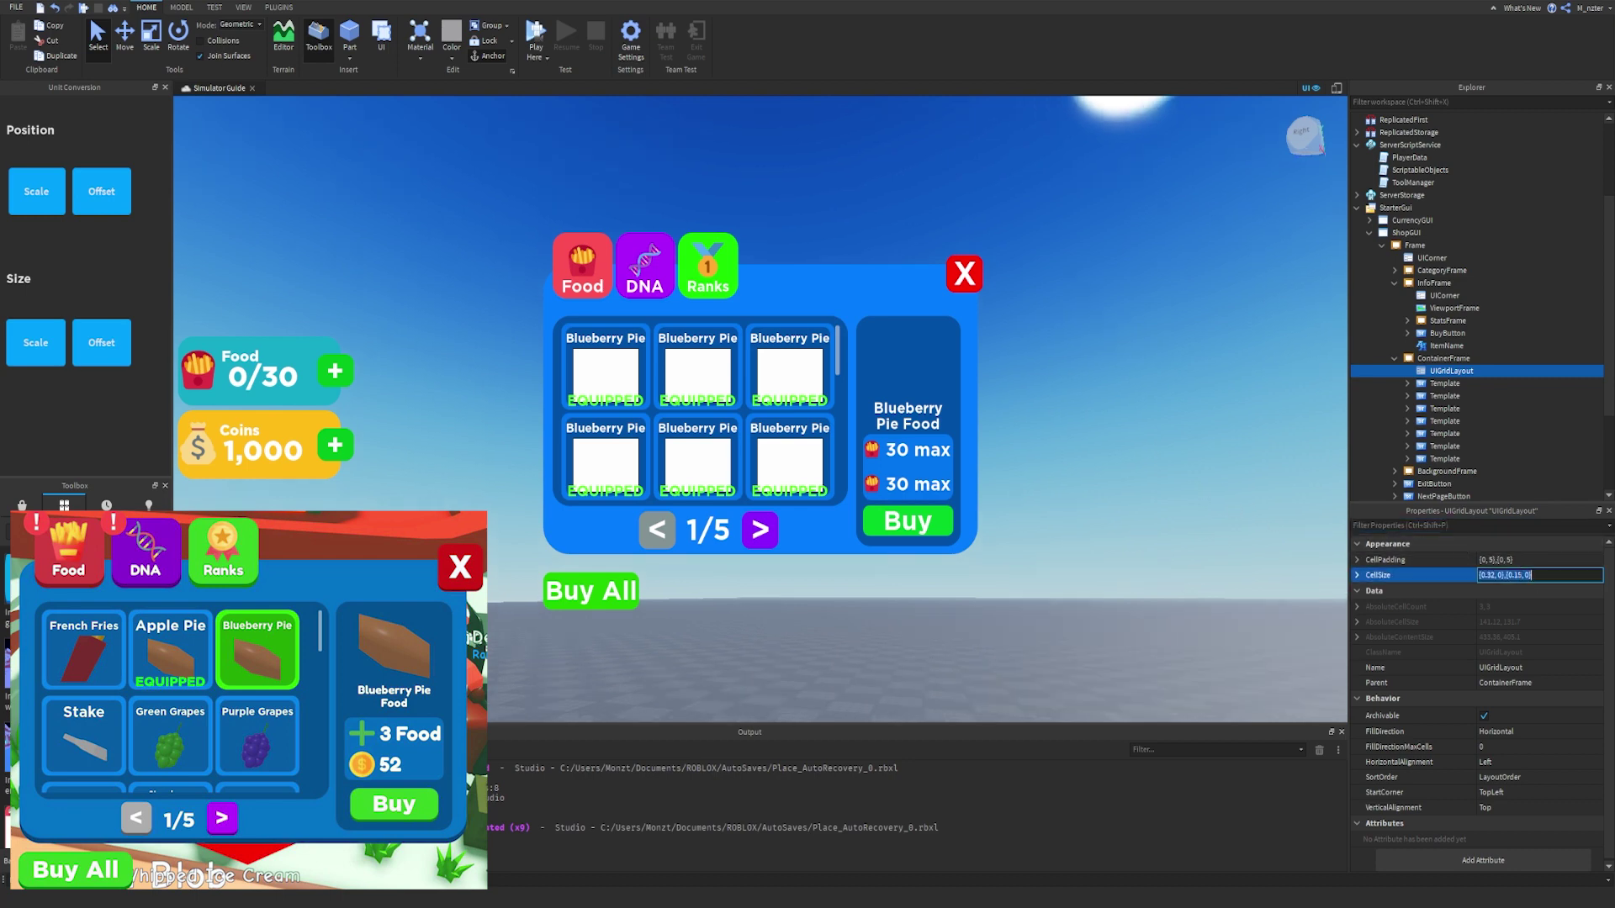
key("BackSpace")
type("4")
key("Return")
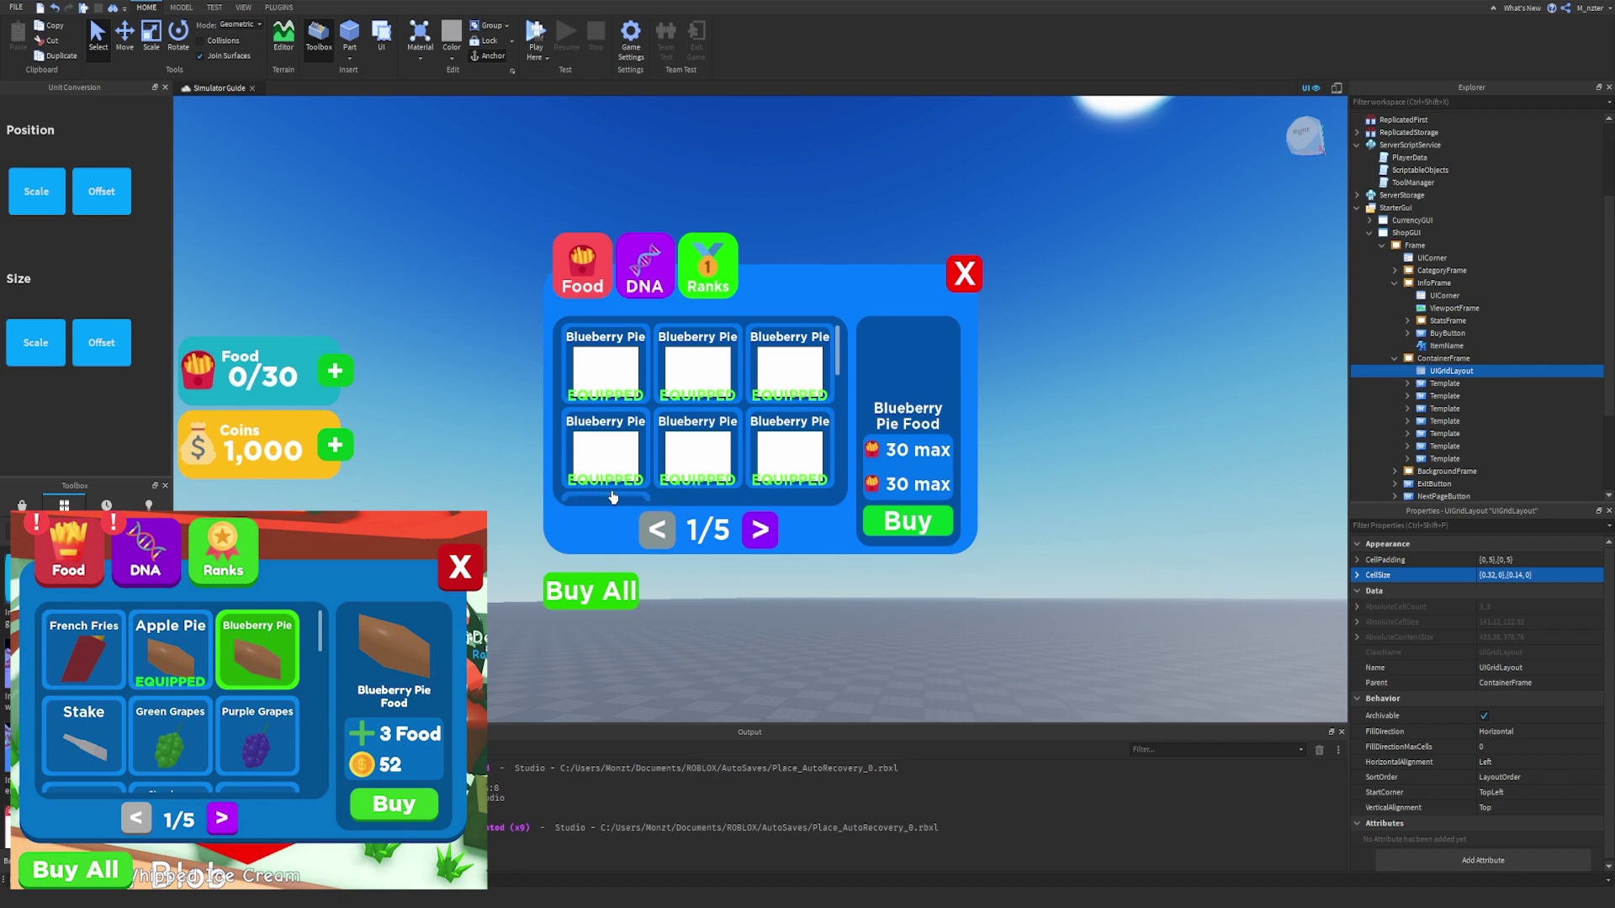
Scroll through the item grid in the normal view and in an iPhone 4S preview to examine its layout.
scroll(690, 433, "down", 5)
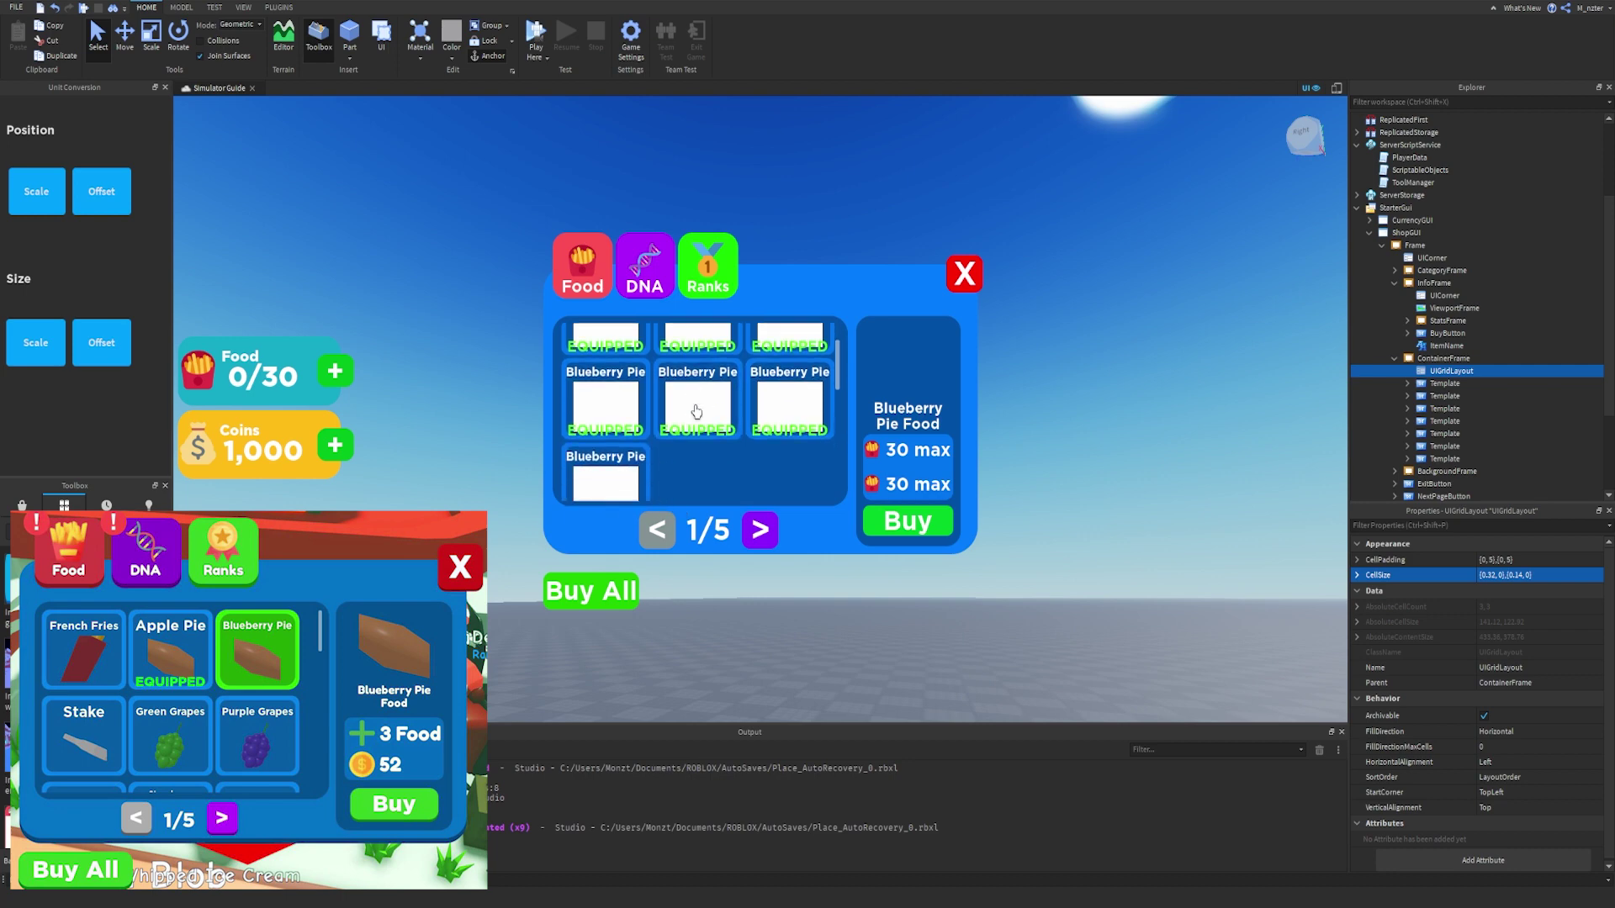
scroll(693, 414, "up", 5)
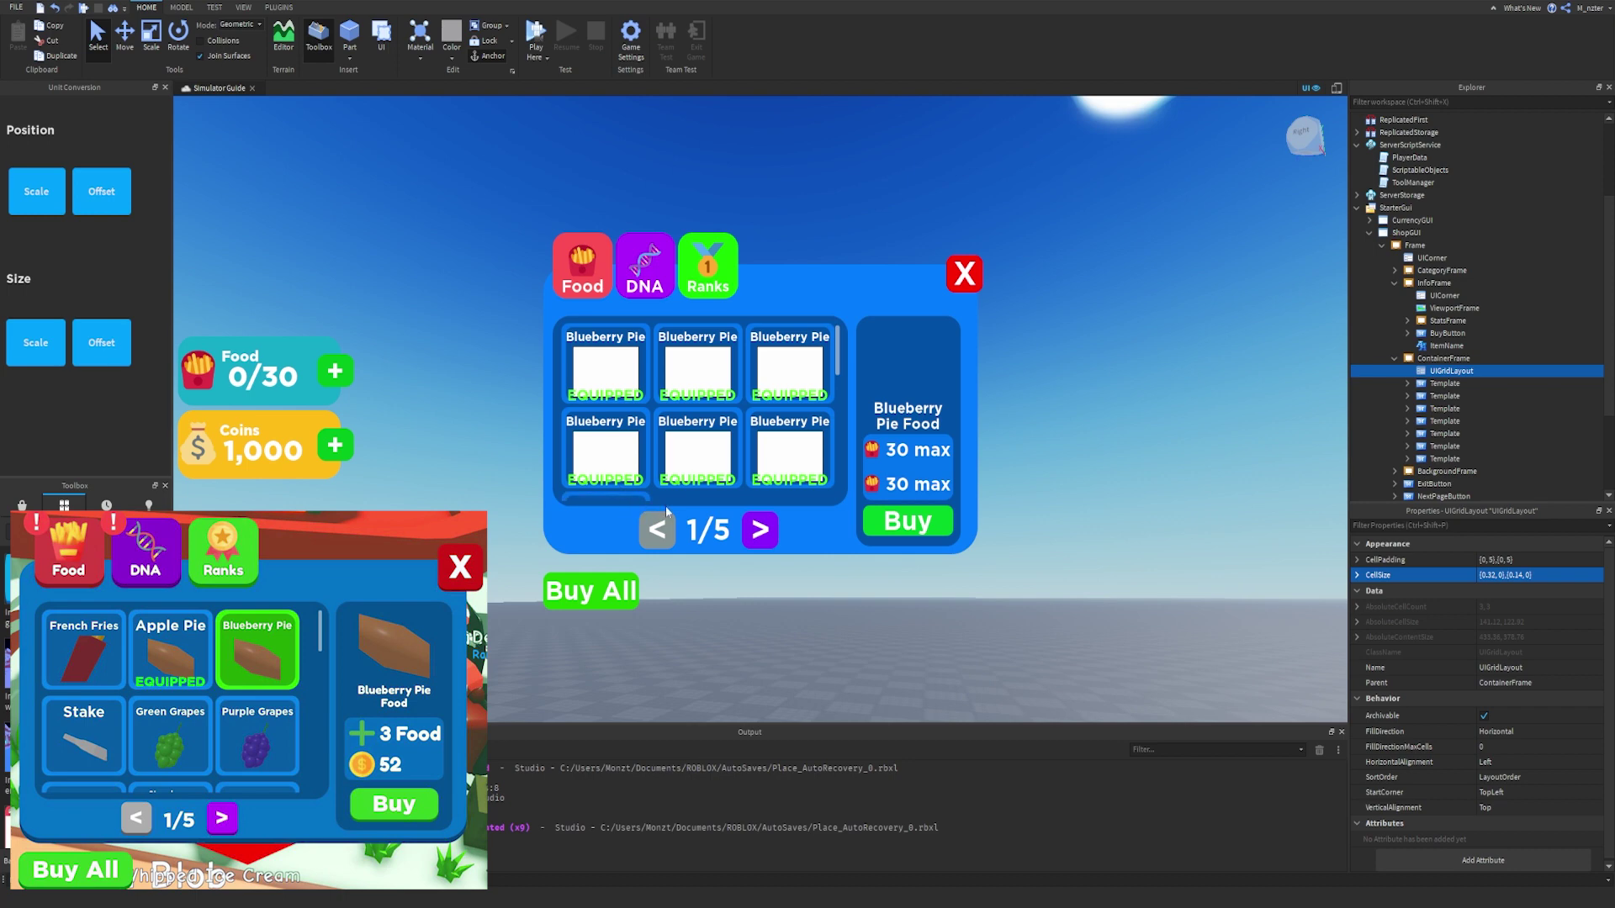
scroll(716, 469, "down", 1)
scroll(719, 468, "down", 2)
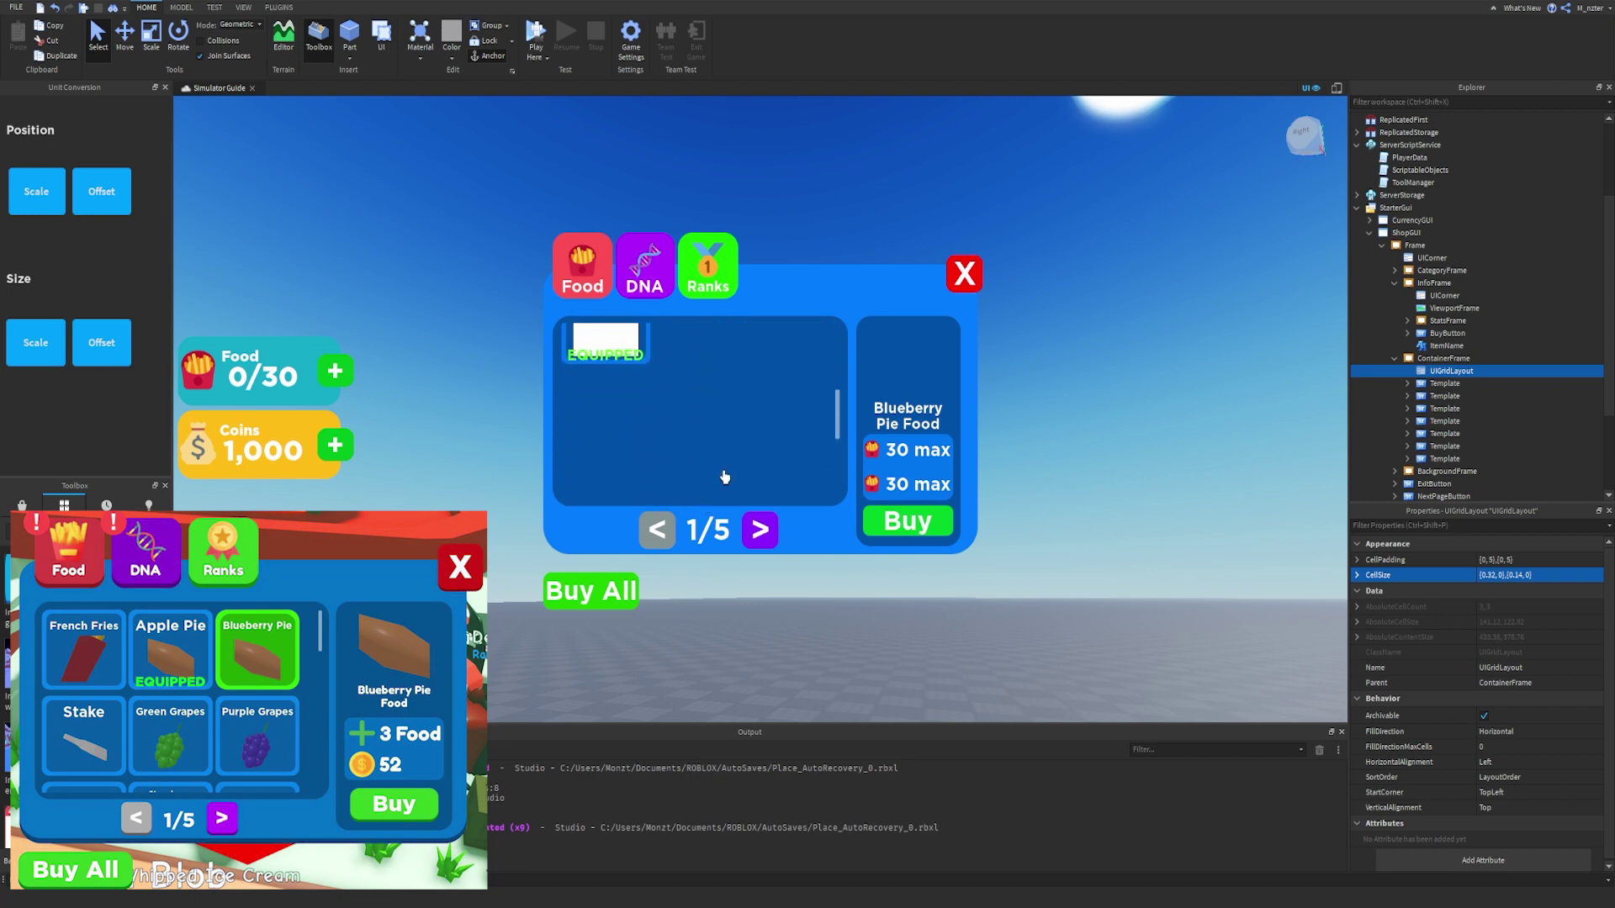
scroll(724, 472, "up", 3)
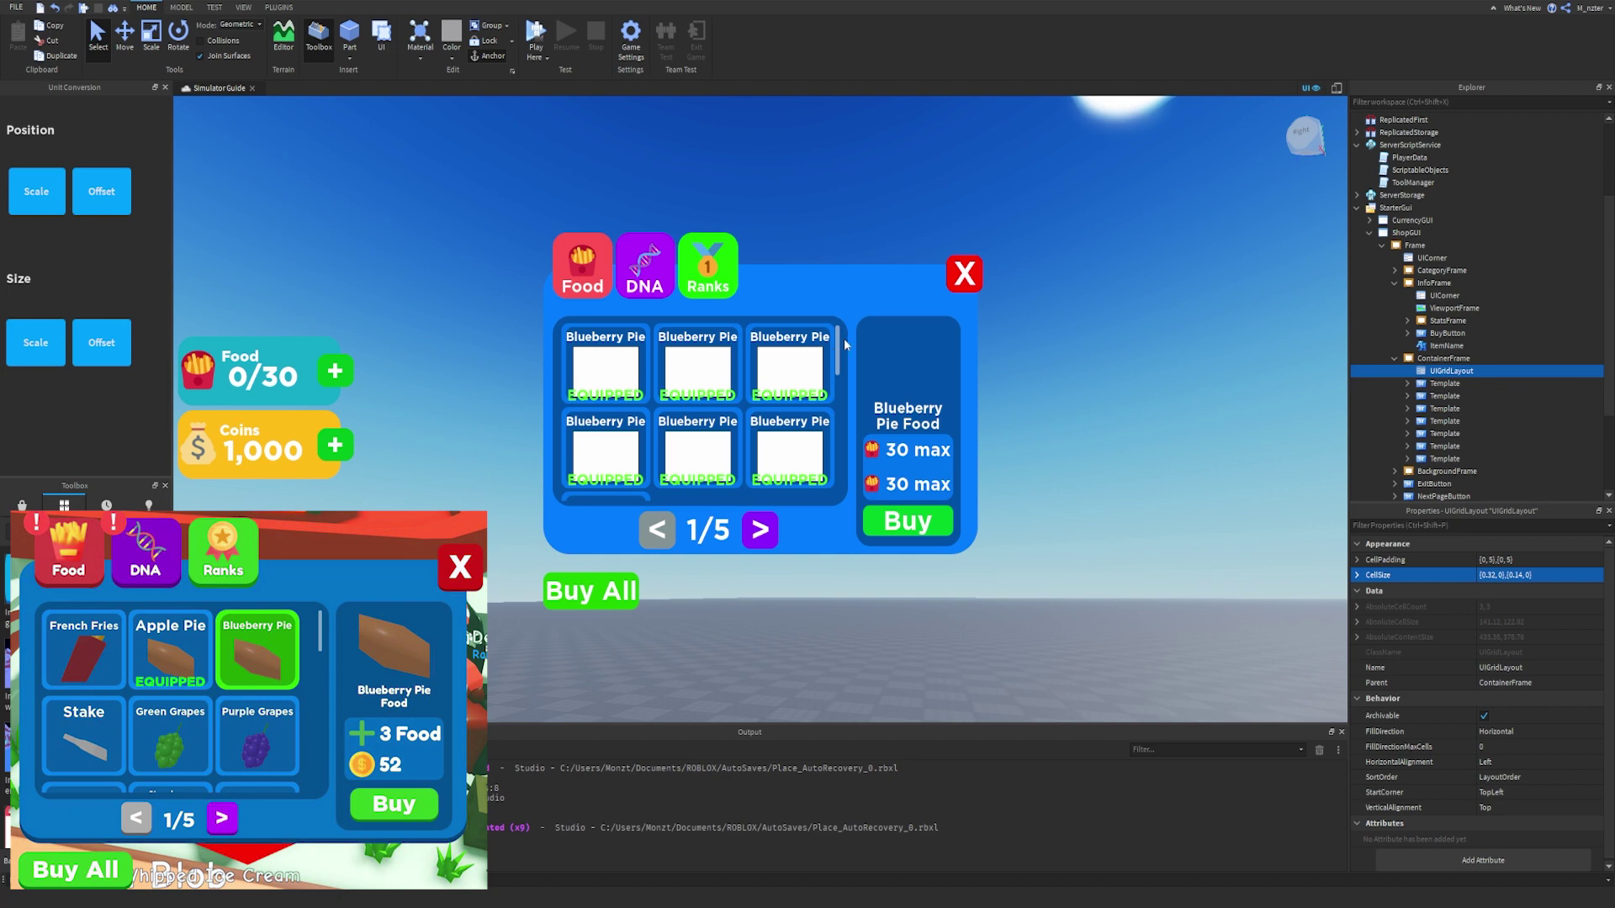
scroll(672, 438, "down", 1)
scroll(650, 474, "up", 1)
left_click(1336, 89)
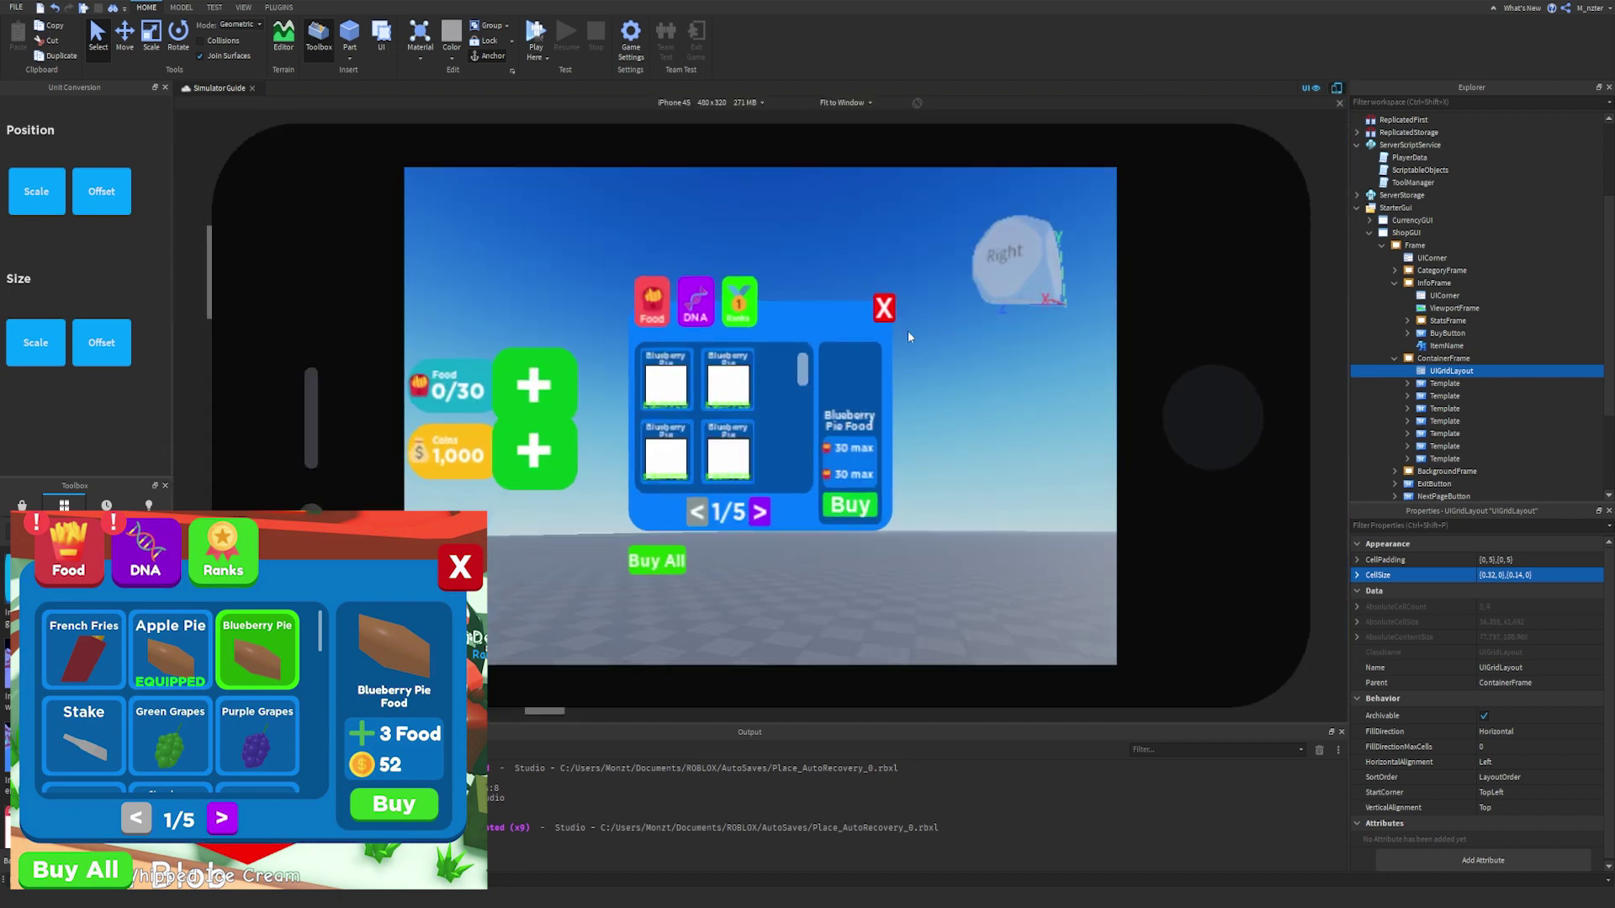
scroll(780, 409, "down", 5)
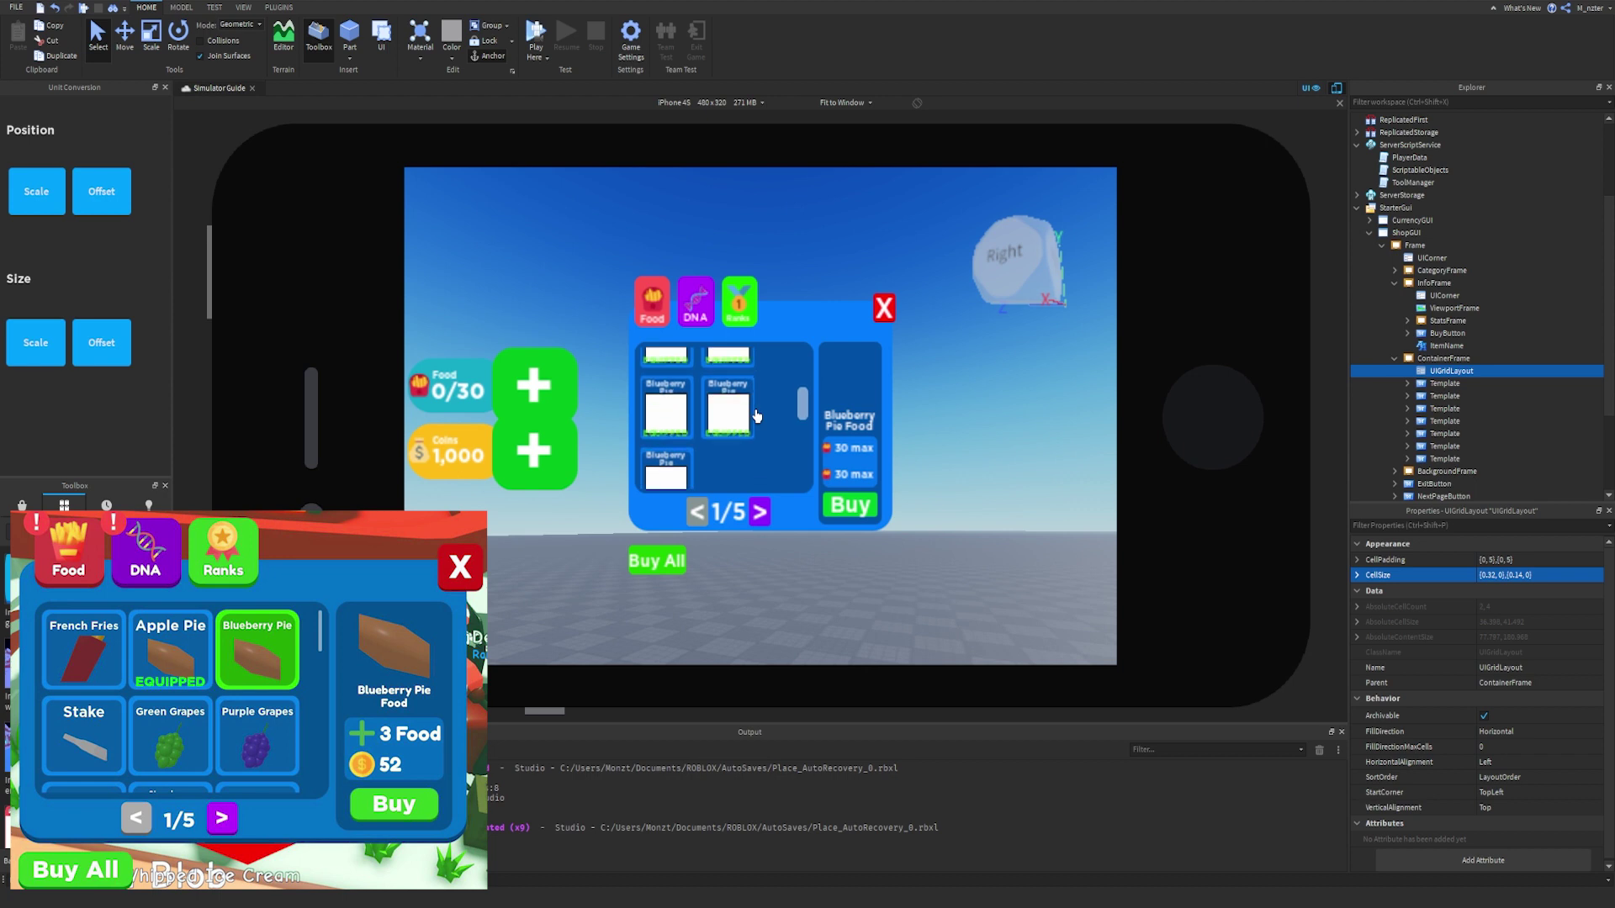
scroll(782, 408, "up", 5)
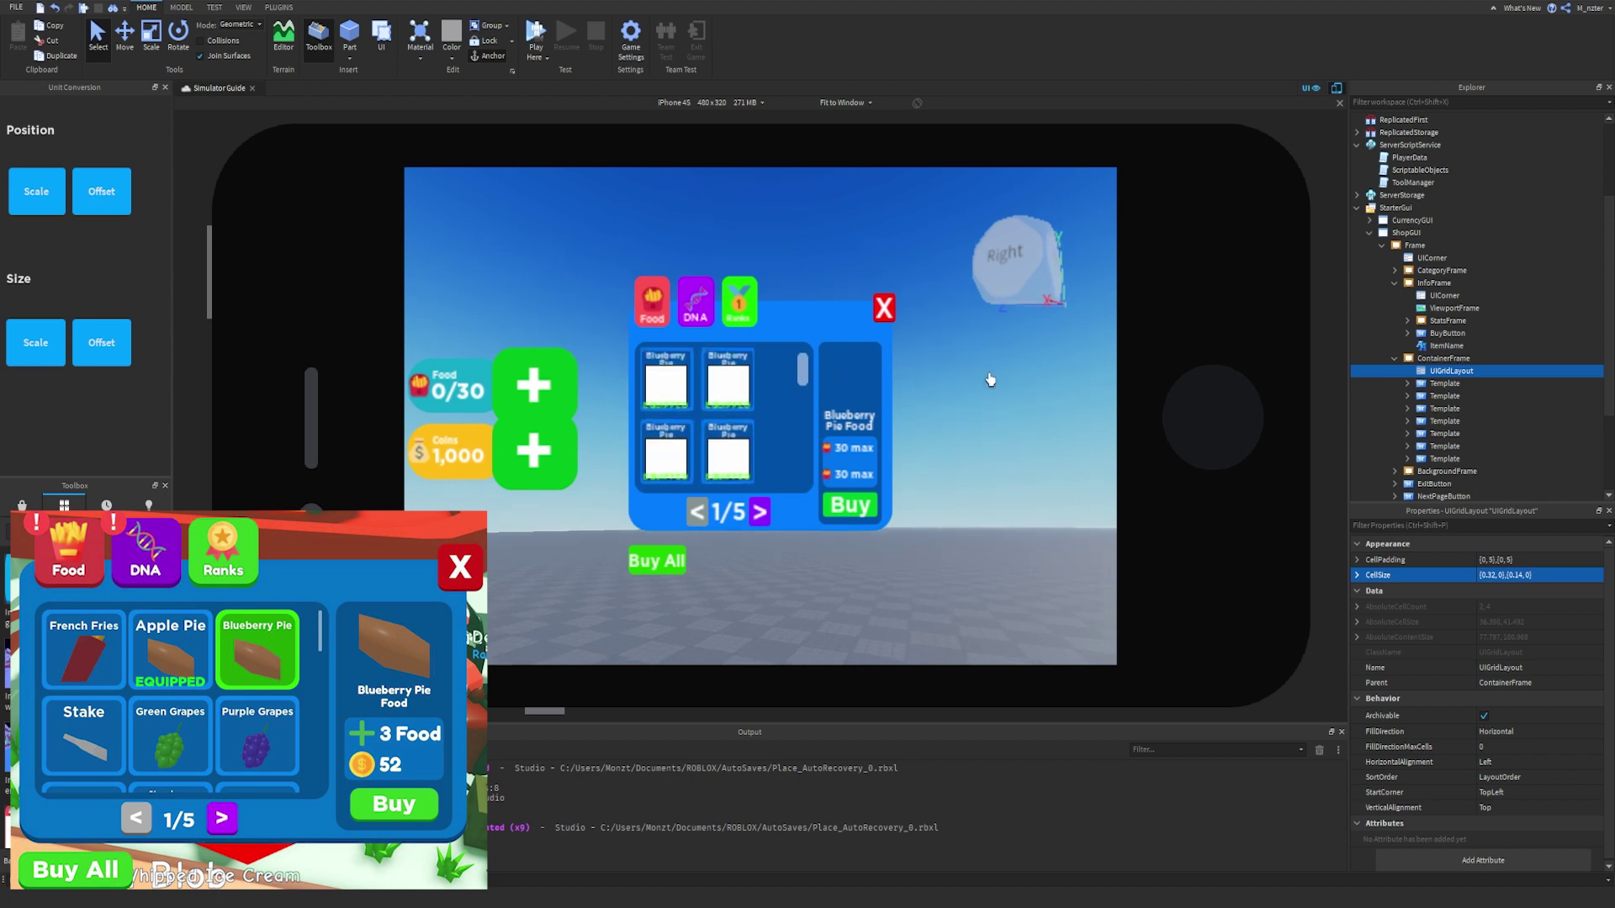
Convert the size of the Coins frame's Purchase button in CurrencyHolder to scale and leave the phone preview.
scroll(1382, 265, "up", 1)
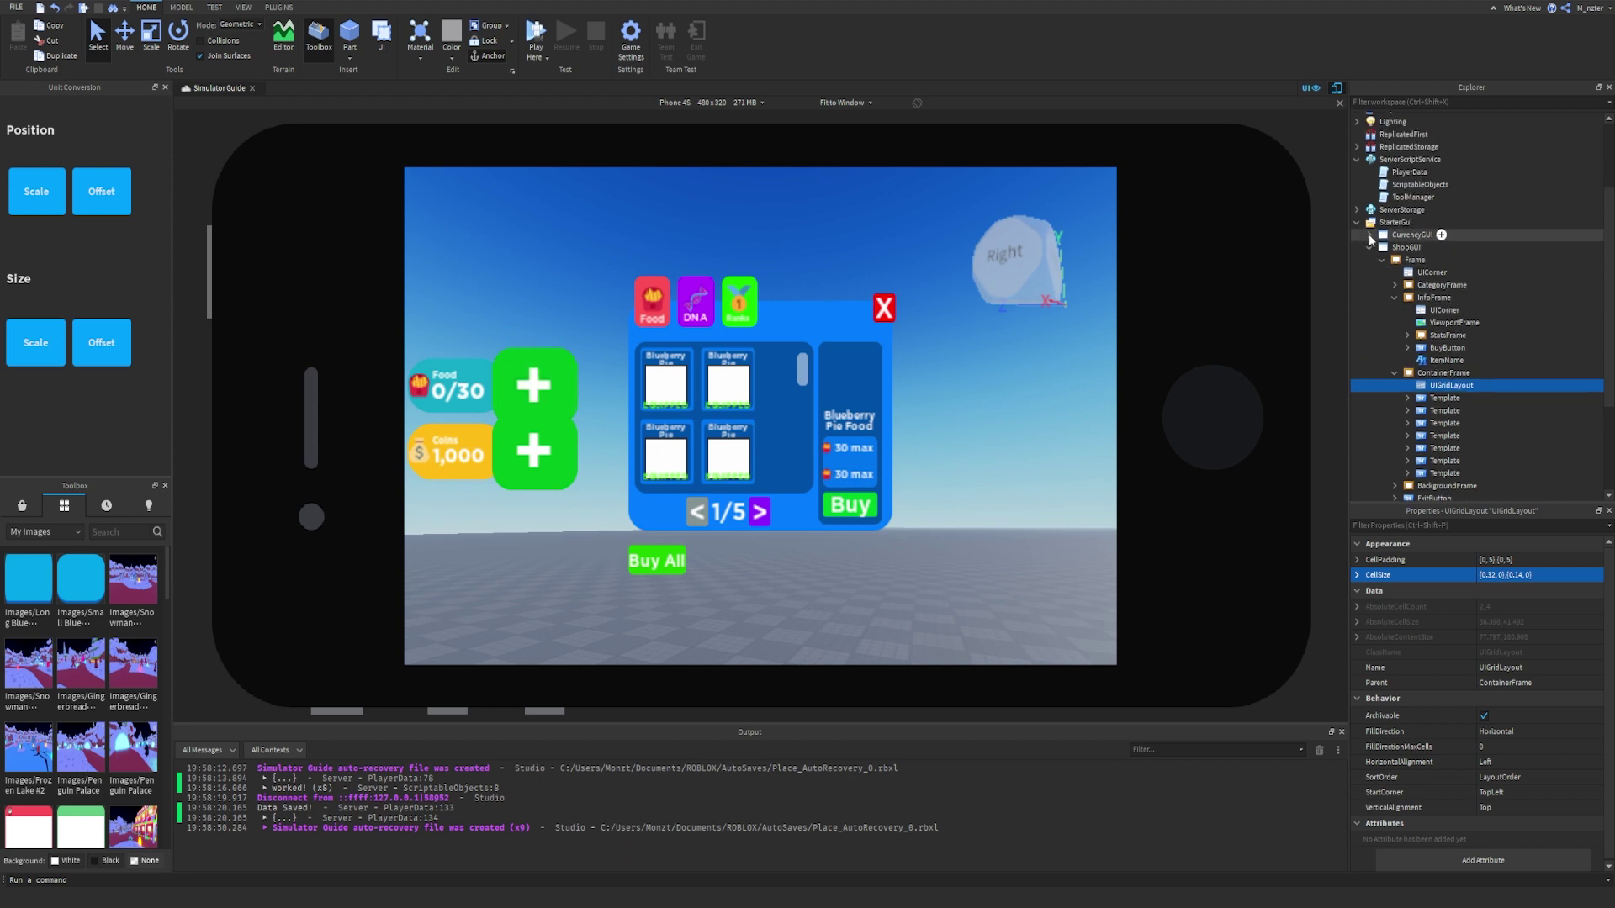
left_click(1370, 235)
left_click(1382, 260)
left_click(1394, 284)
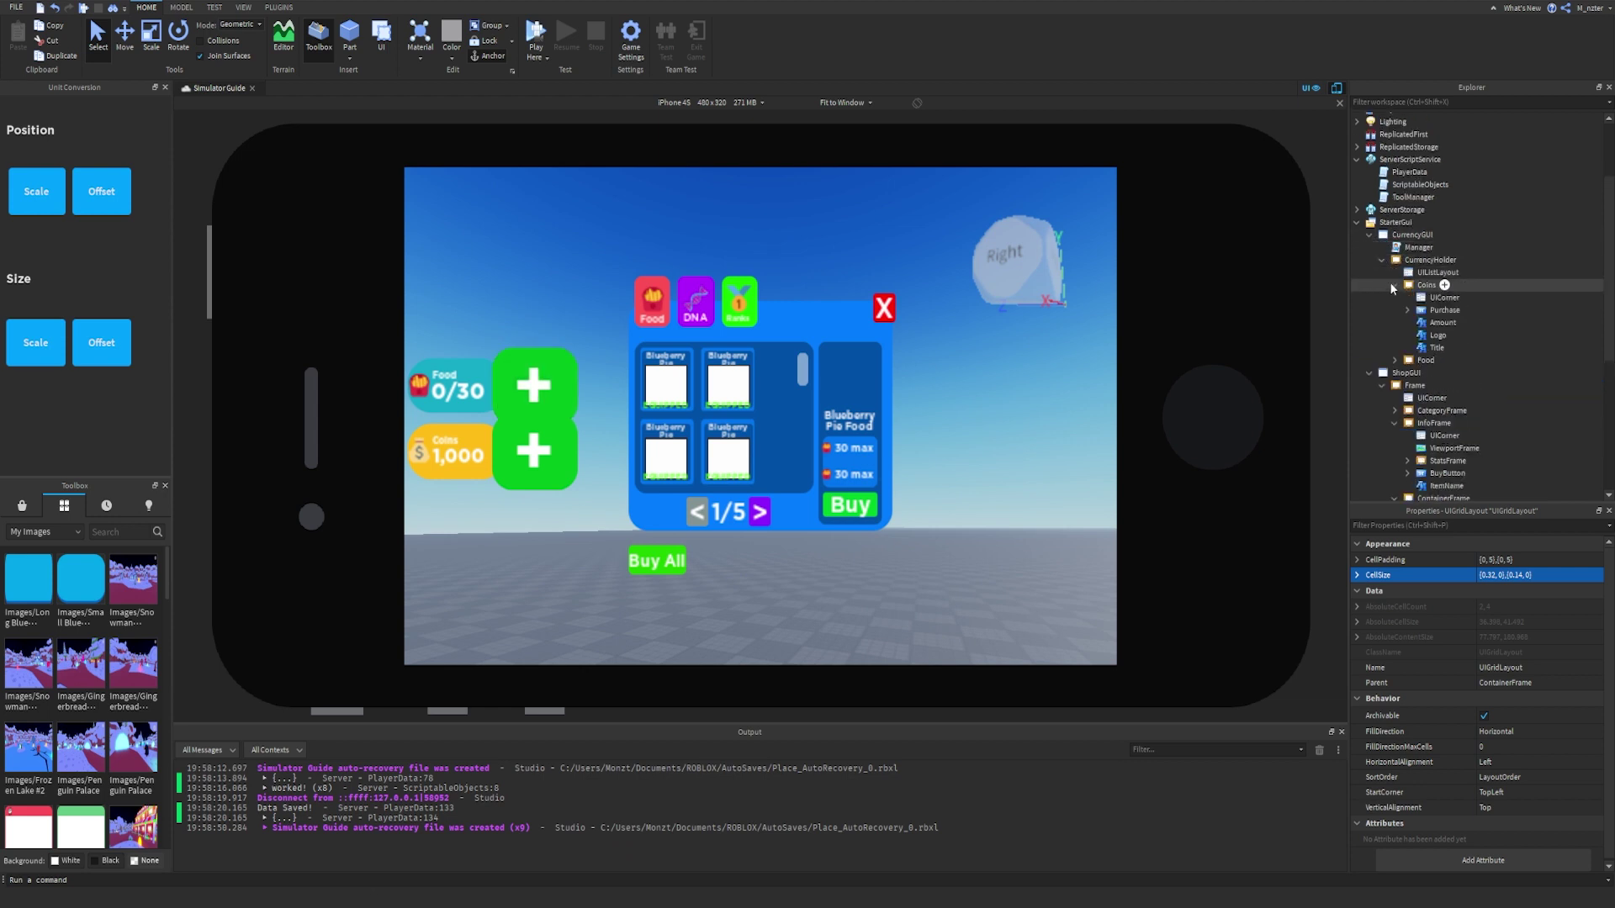
left_click(1443, 310)
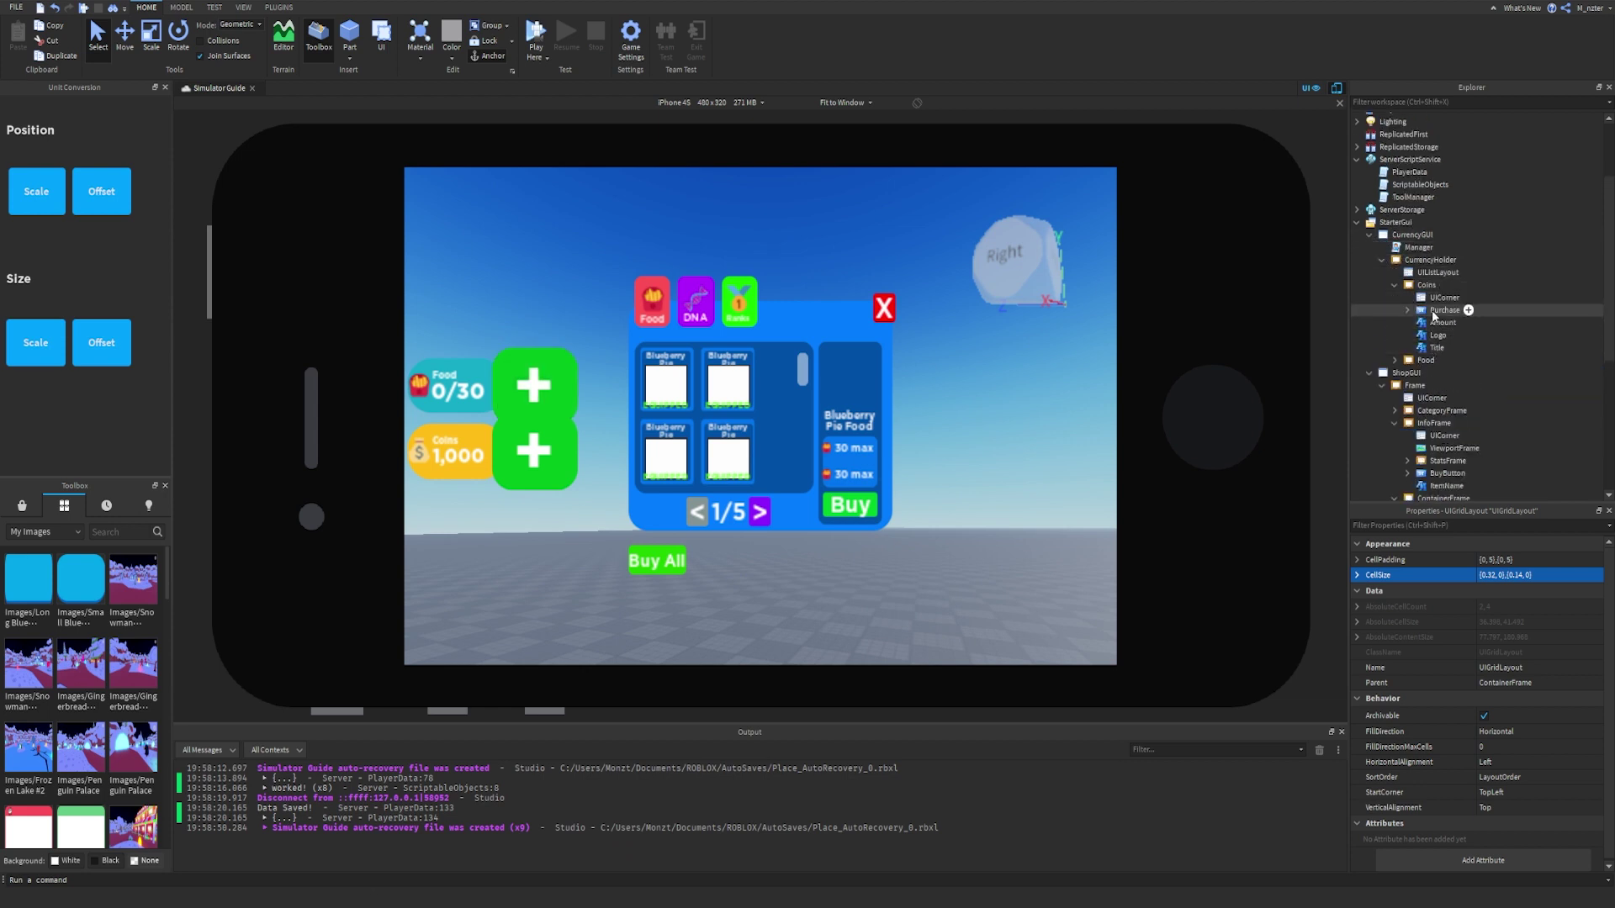
left_click(1334, 89)
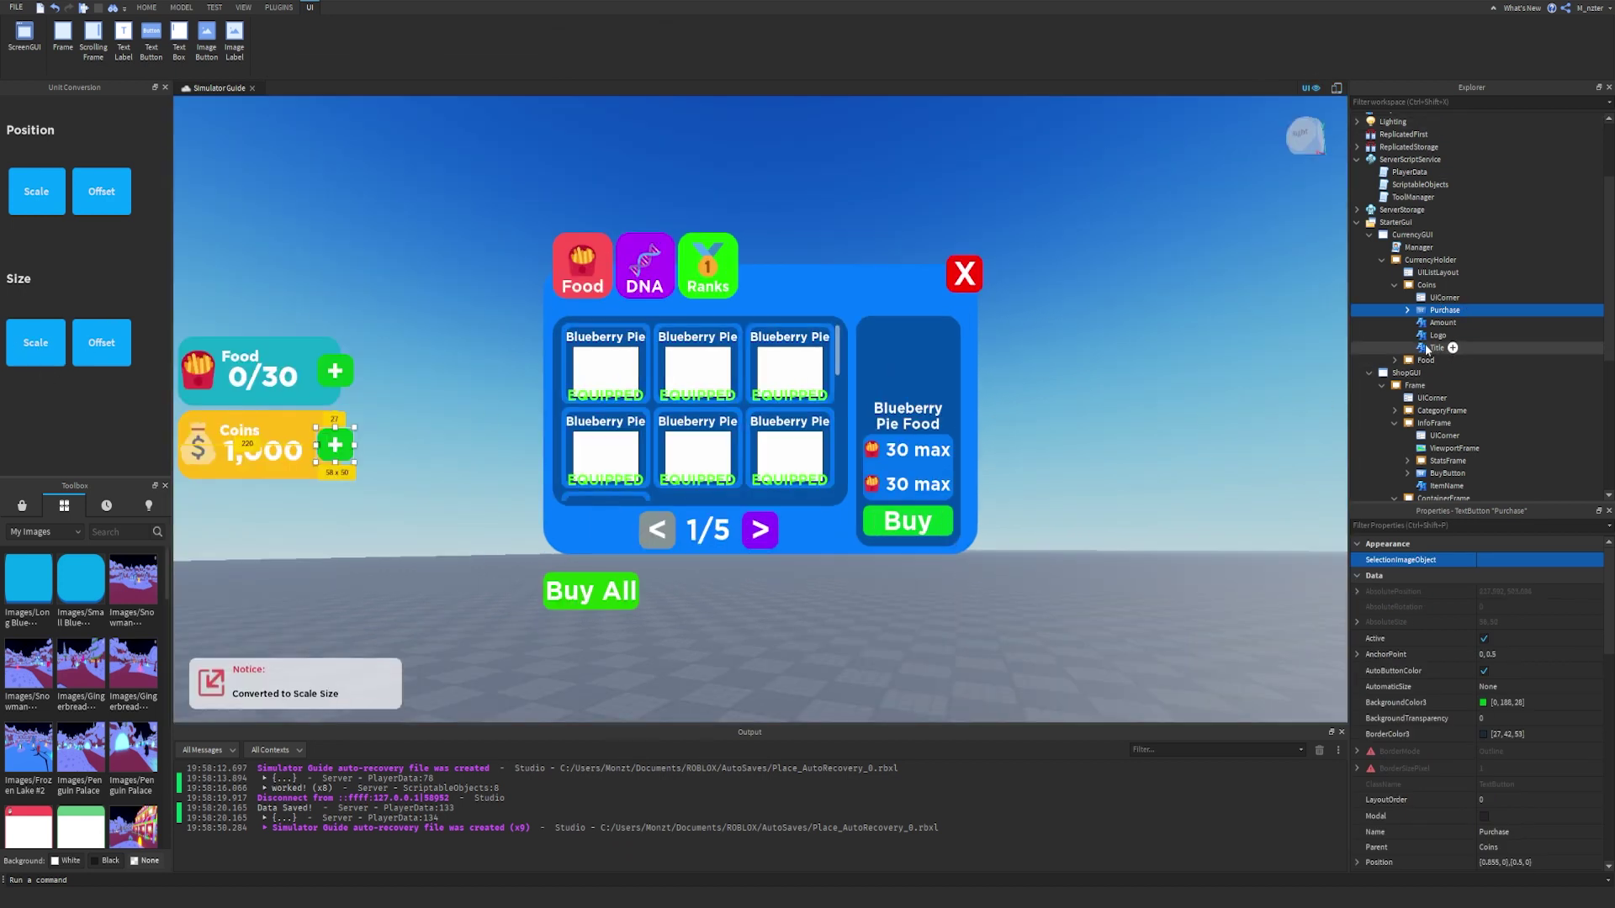
Convert the size of the Food frame's Purchase button in CurrencyHolder to scale.
left_click(1396, 361)
left_click(1444, 385)
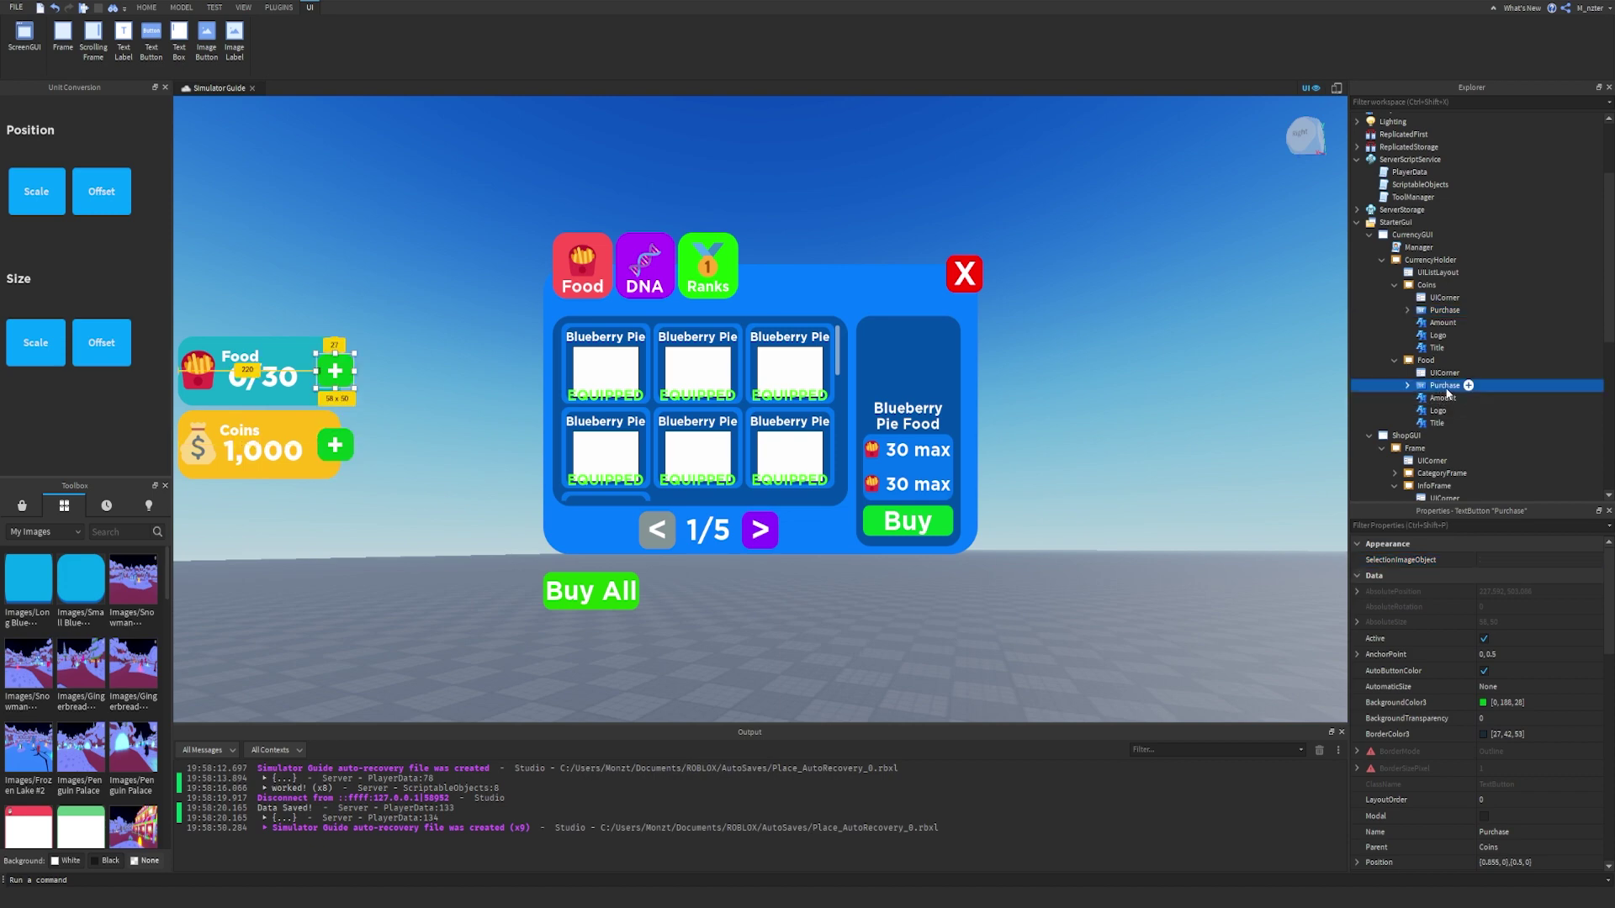
left_click(23, 342)
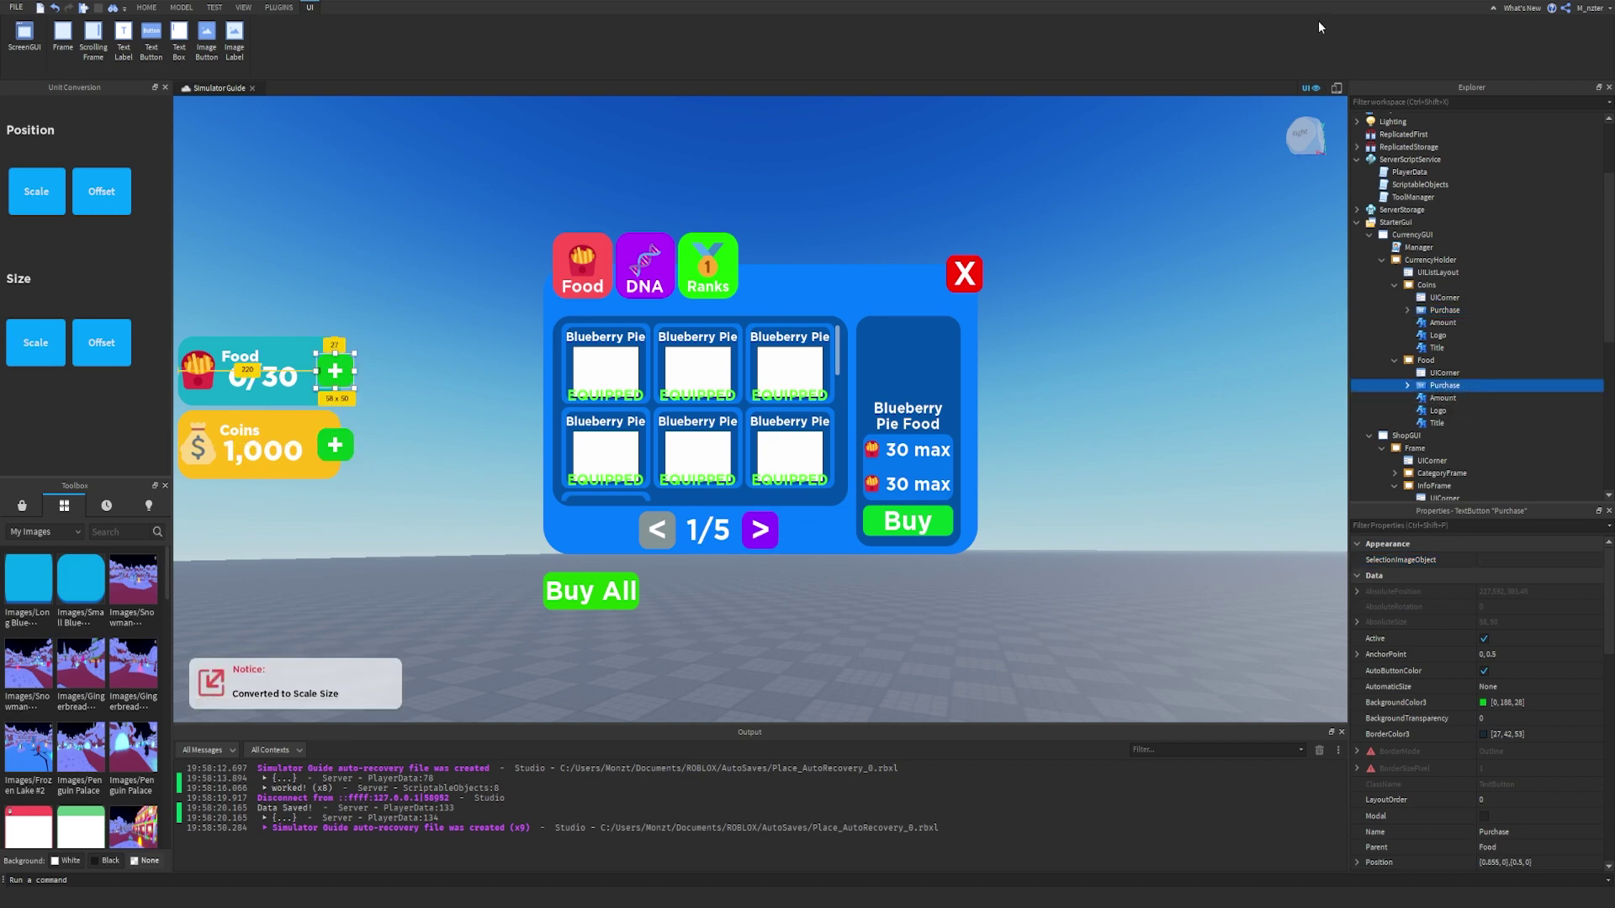
Preview the currency plus buttons on the iPhone 4S screen and collapse CurrencyHolder in the object tree.
left_click(1337, 89)
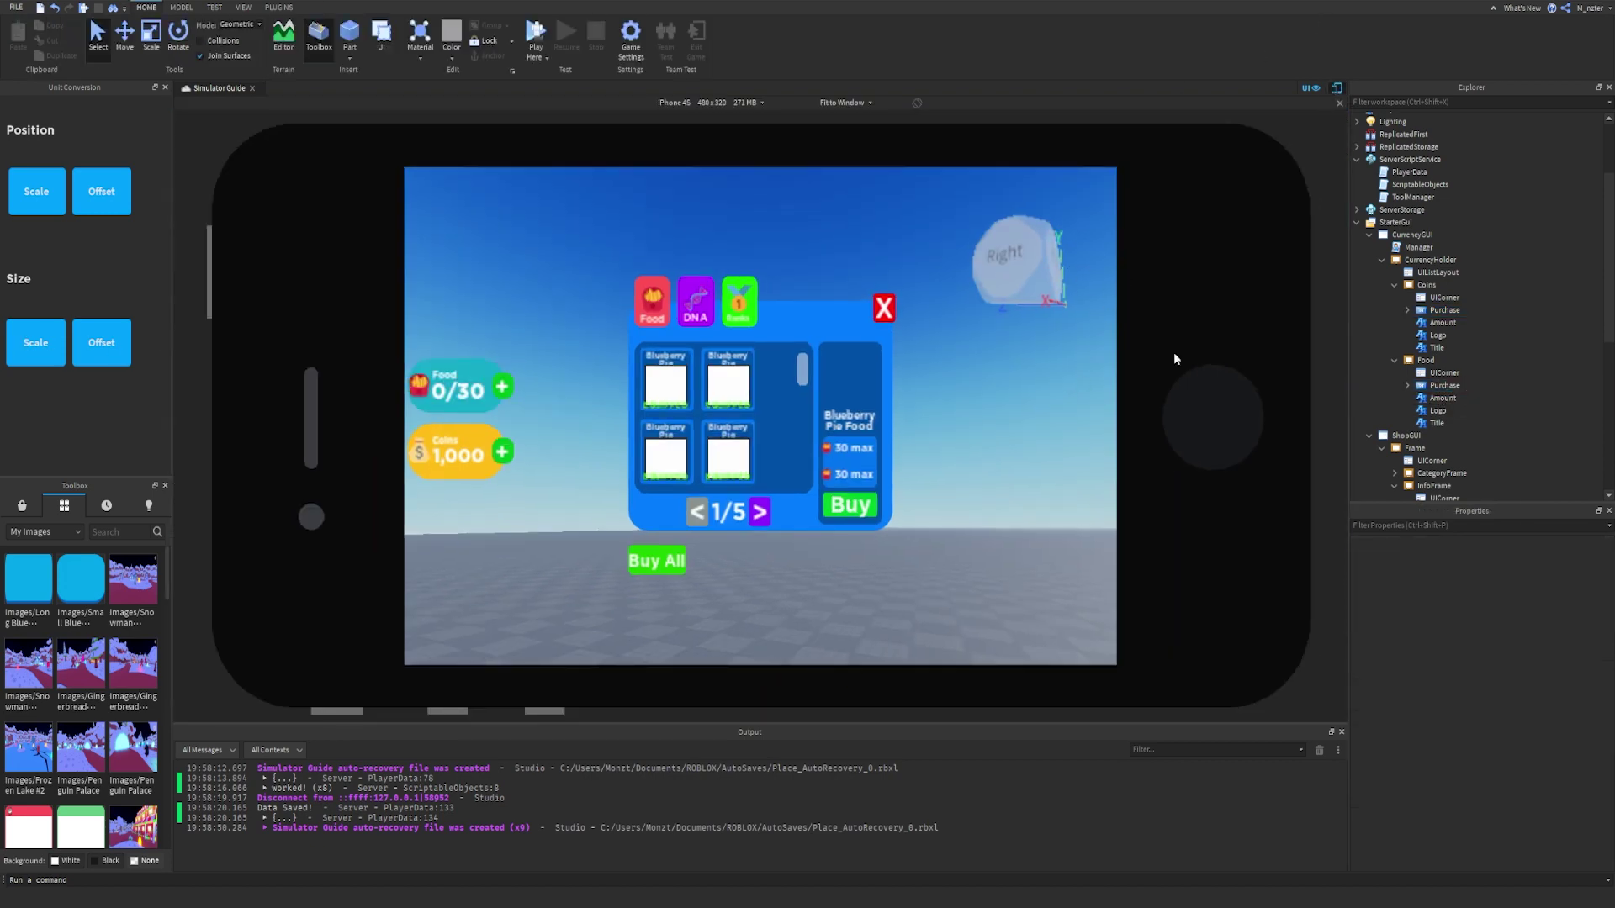
left_click(1430, 260)
left_click(1382, 260)
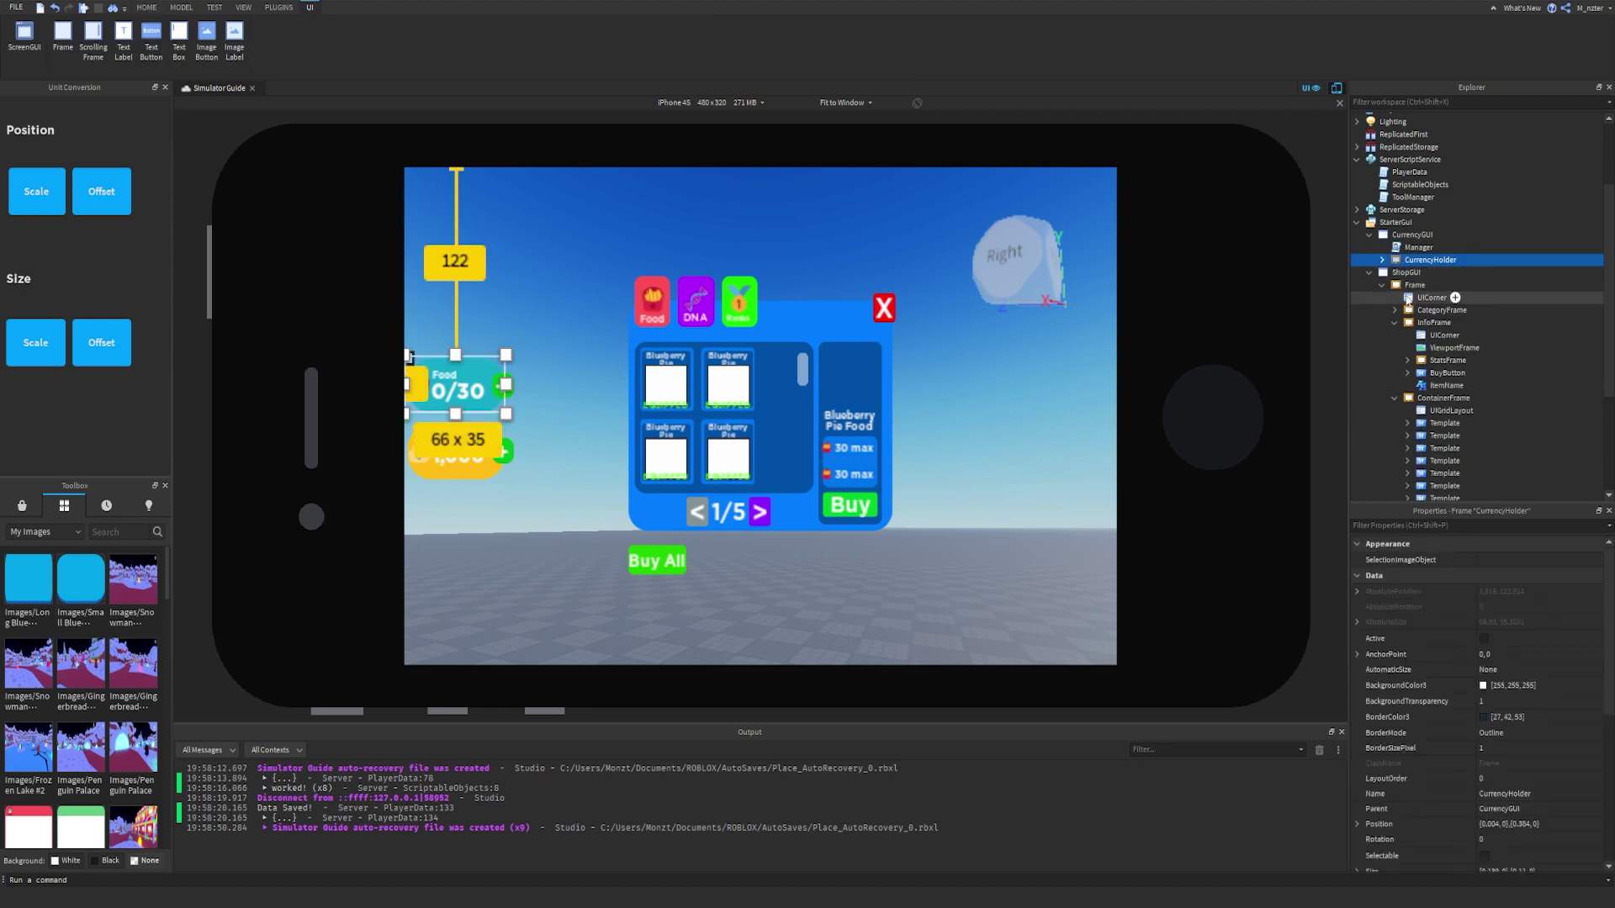
left_click(998, 364)
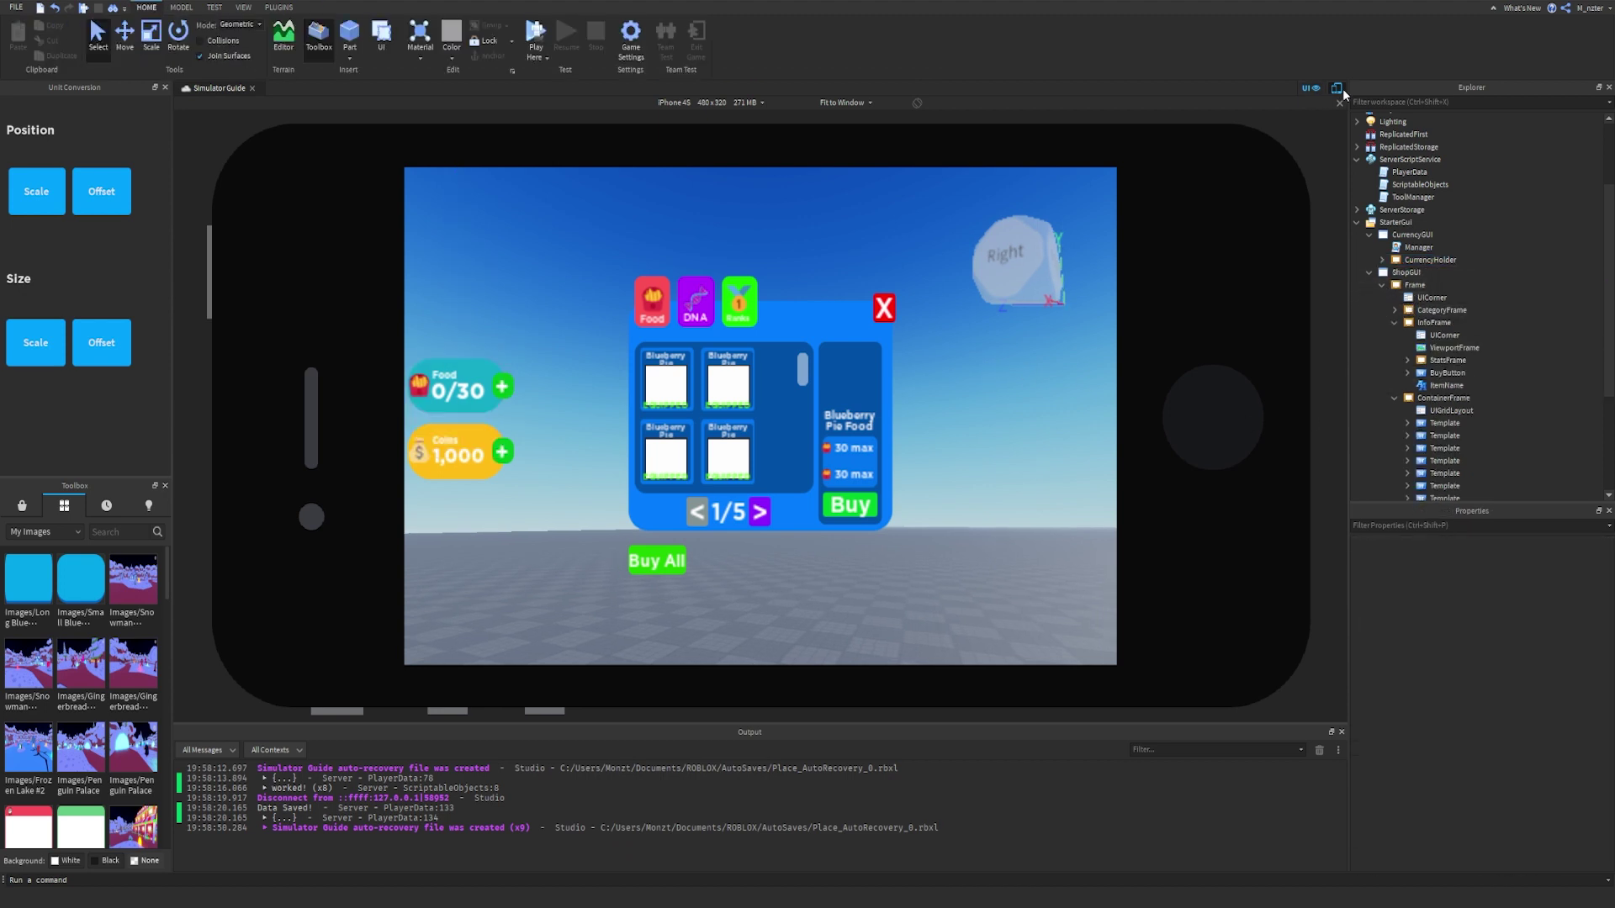
Leave the phone preview and delete the extra Template copies from ContainerFrame, keeping only one.
left_click(1340, 88)
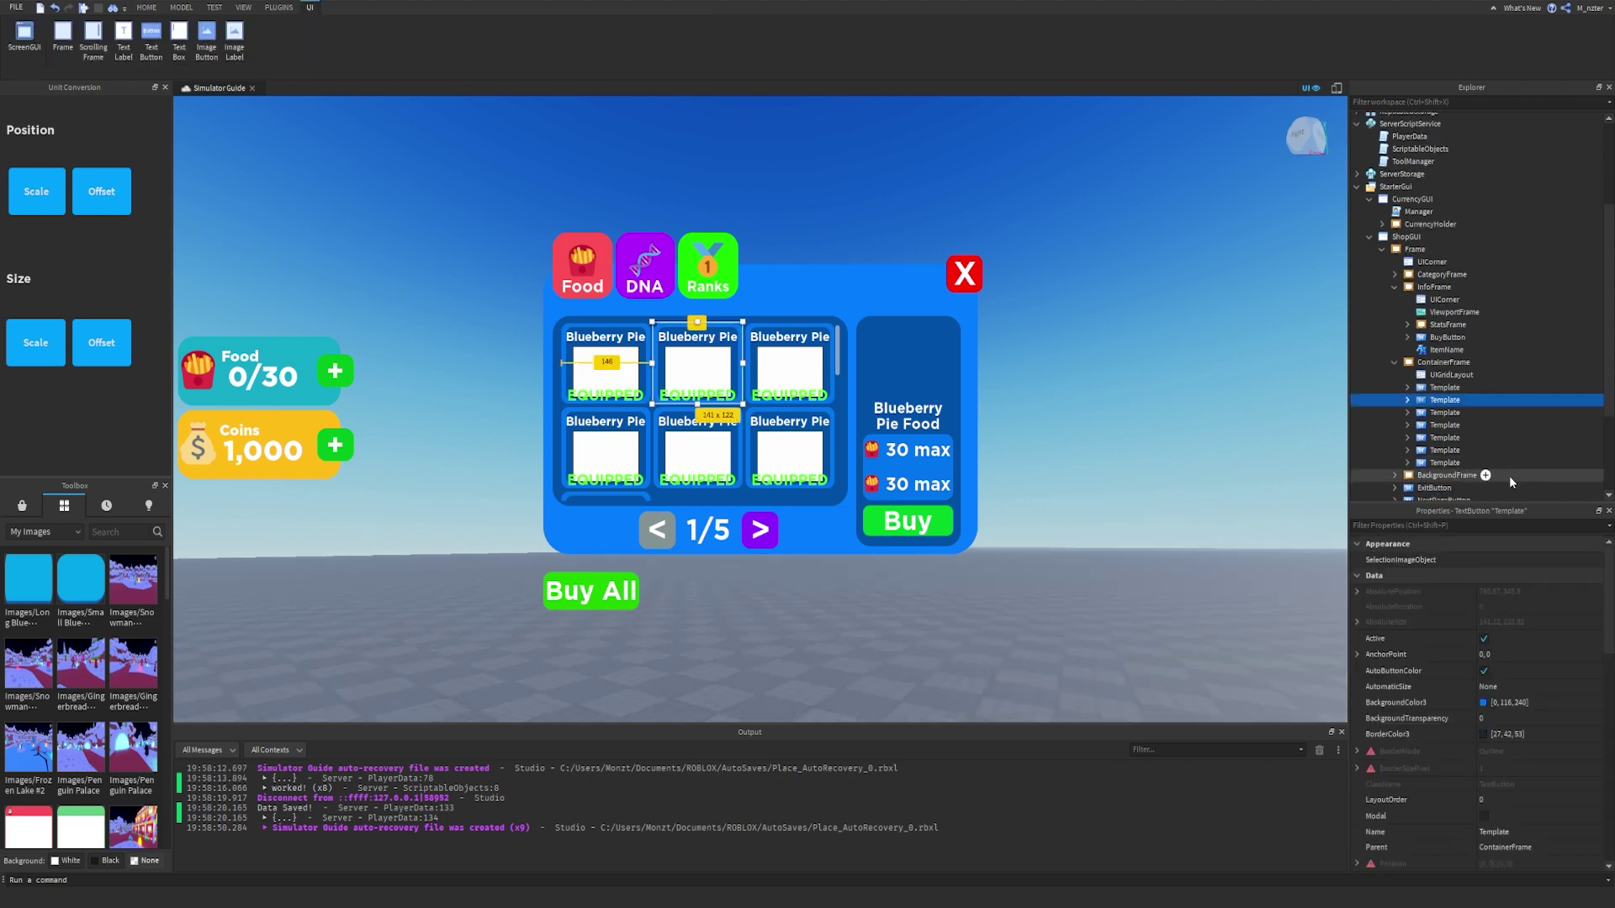
left_click(1519, 463, "shift")
key("Delete")
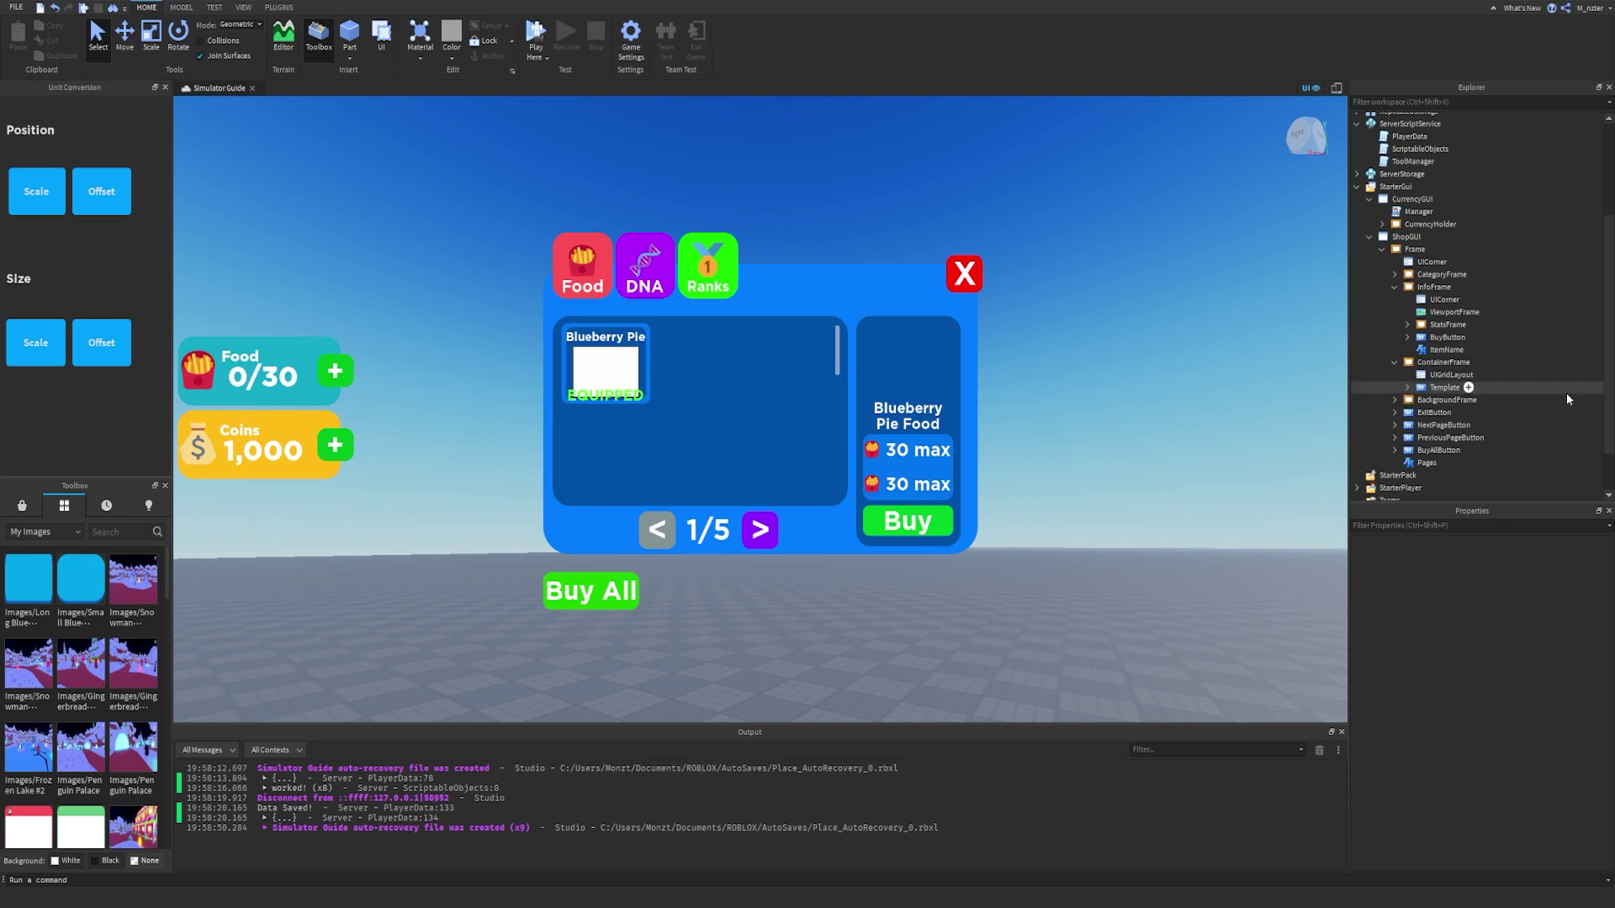
Turn off Visible for the Equipped label inside the Template's Holder.
left_click(1429, 388)
left_click(1407, 388)
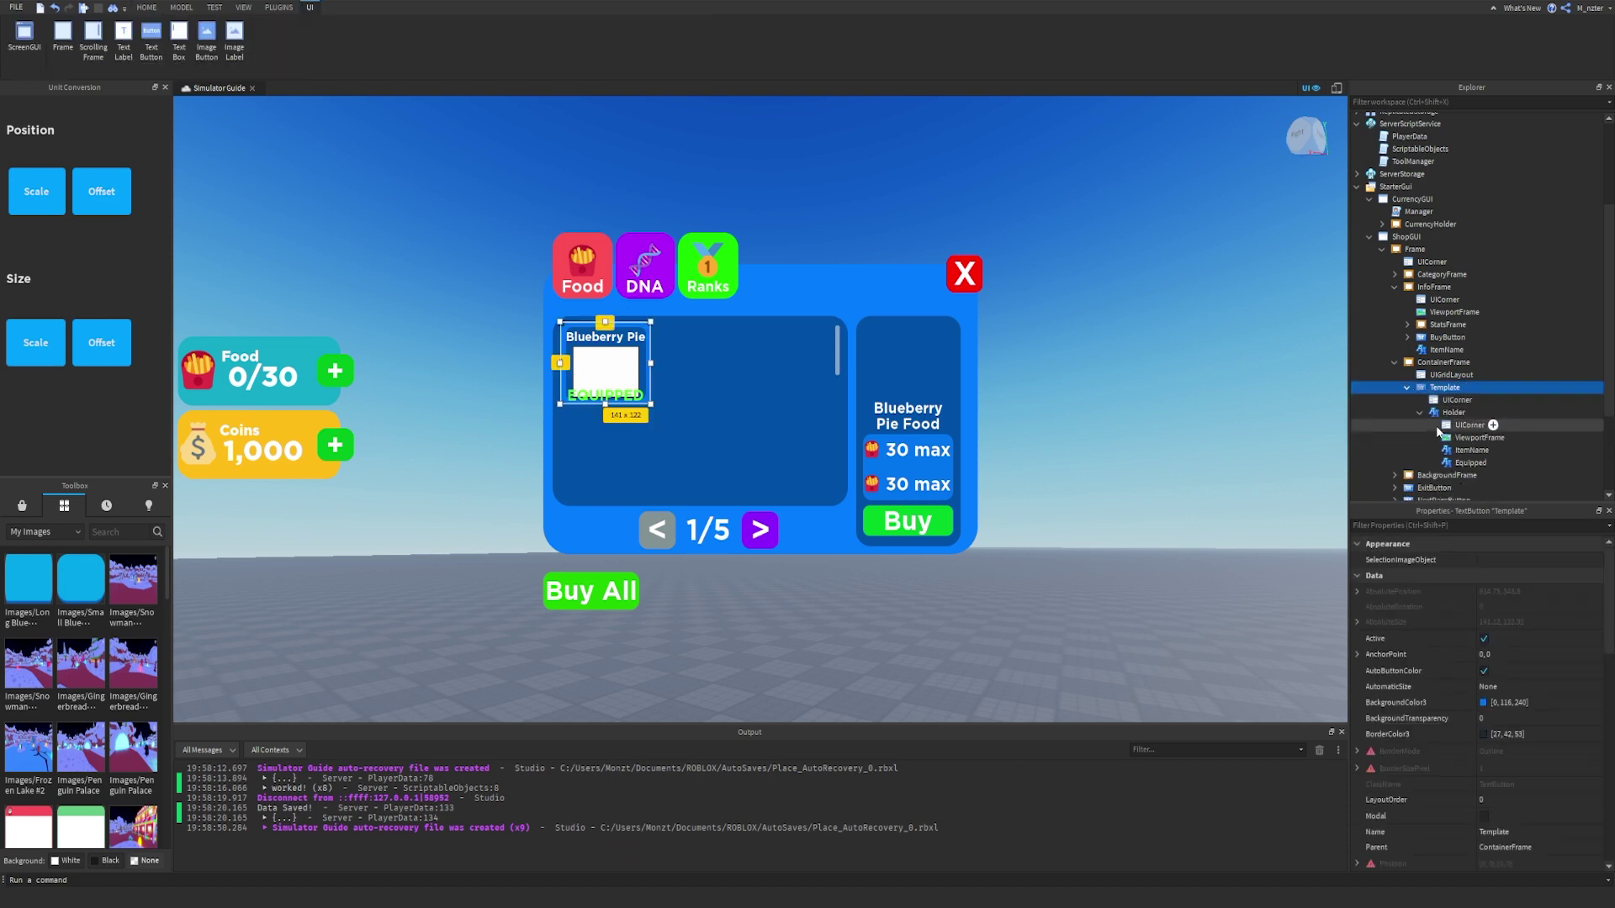
left_click(1420, 412)
left_click(1470, 462)
left_click(1455, 525)
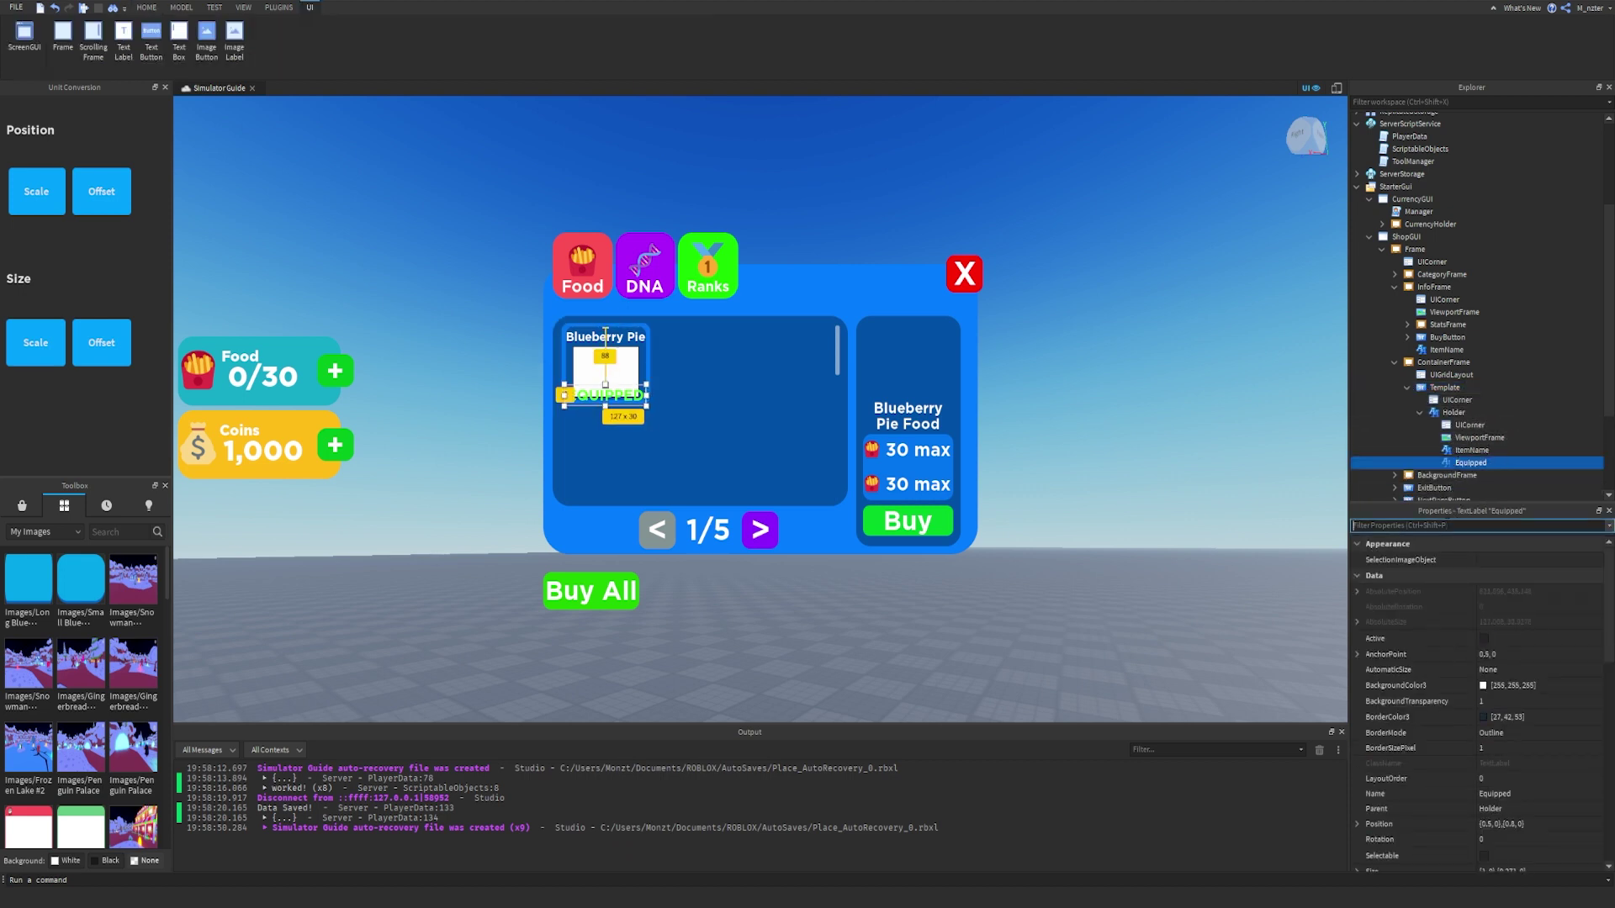
type("vi")
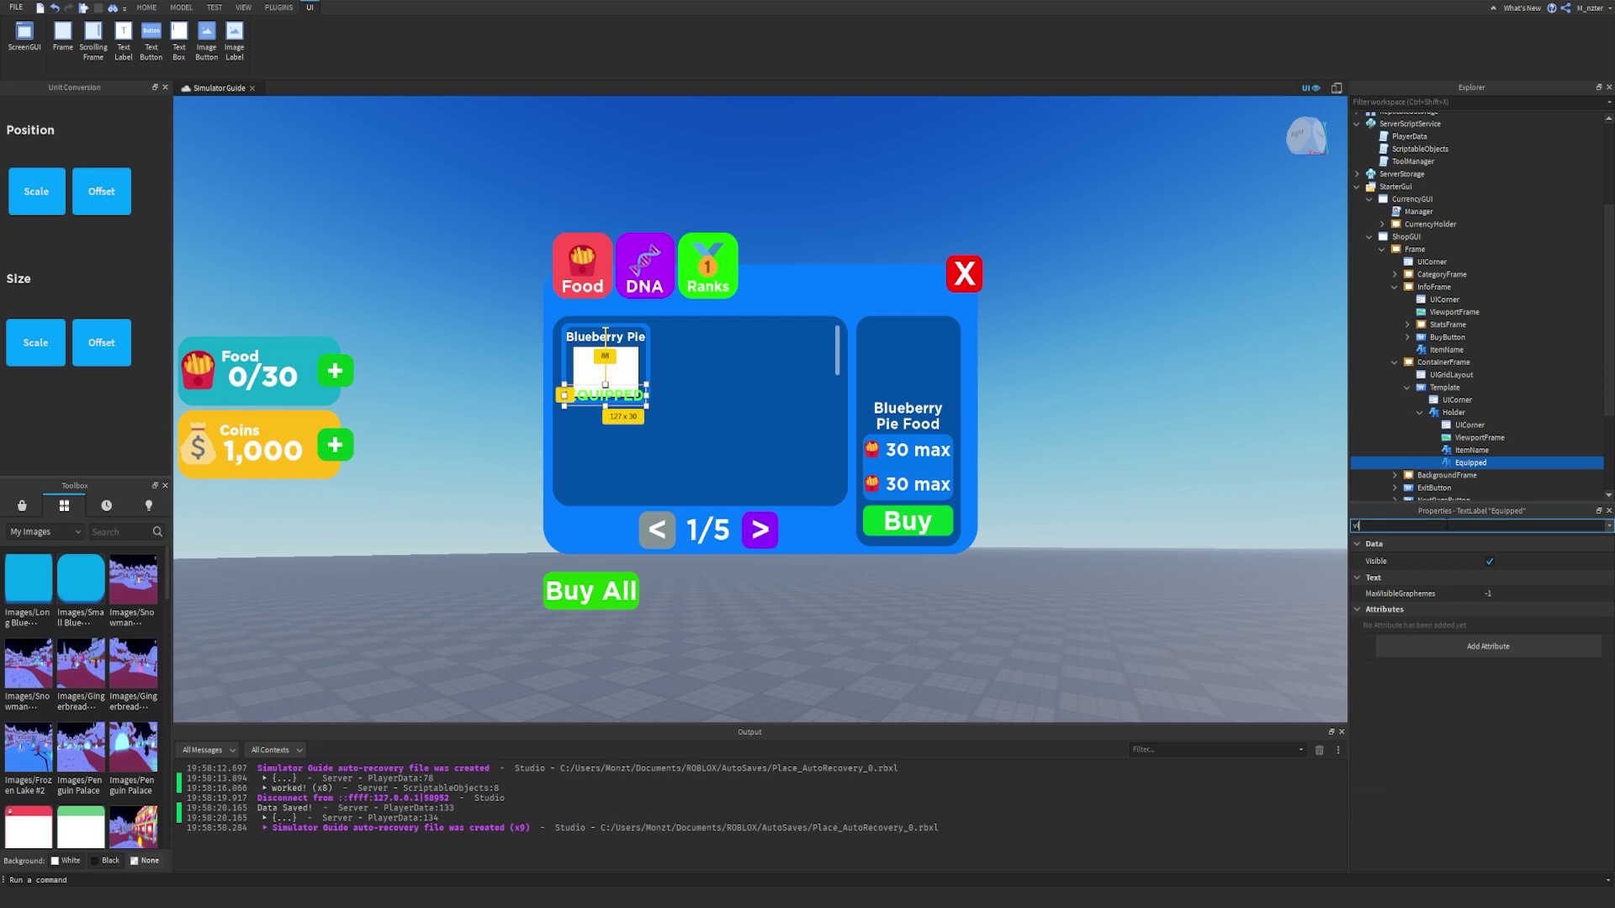
left_click(1490, 561)
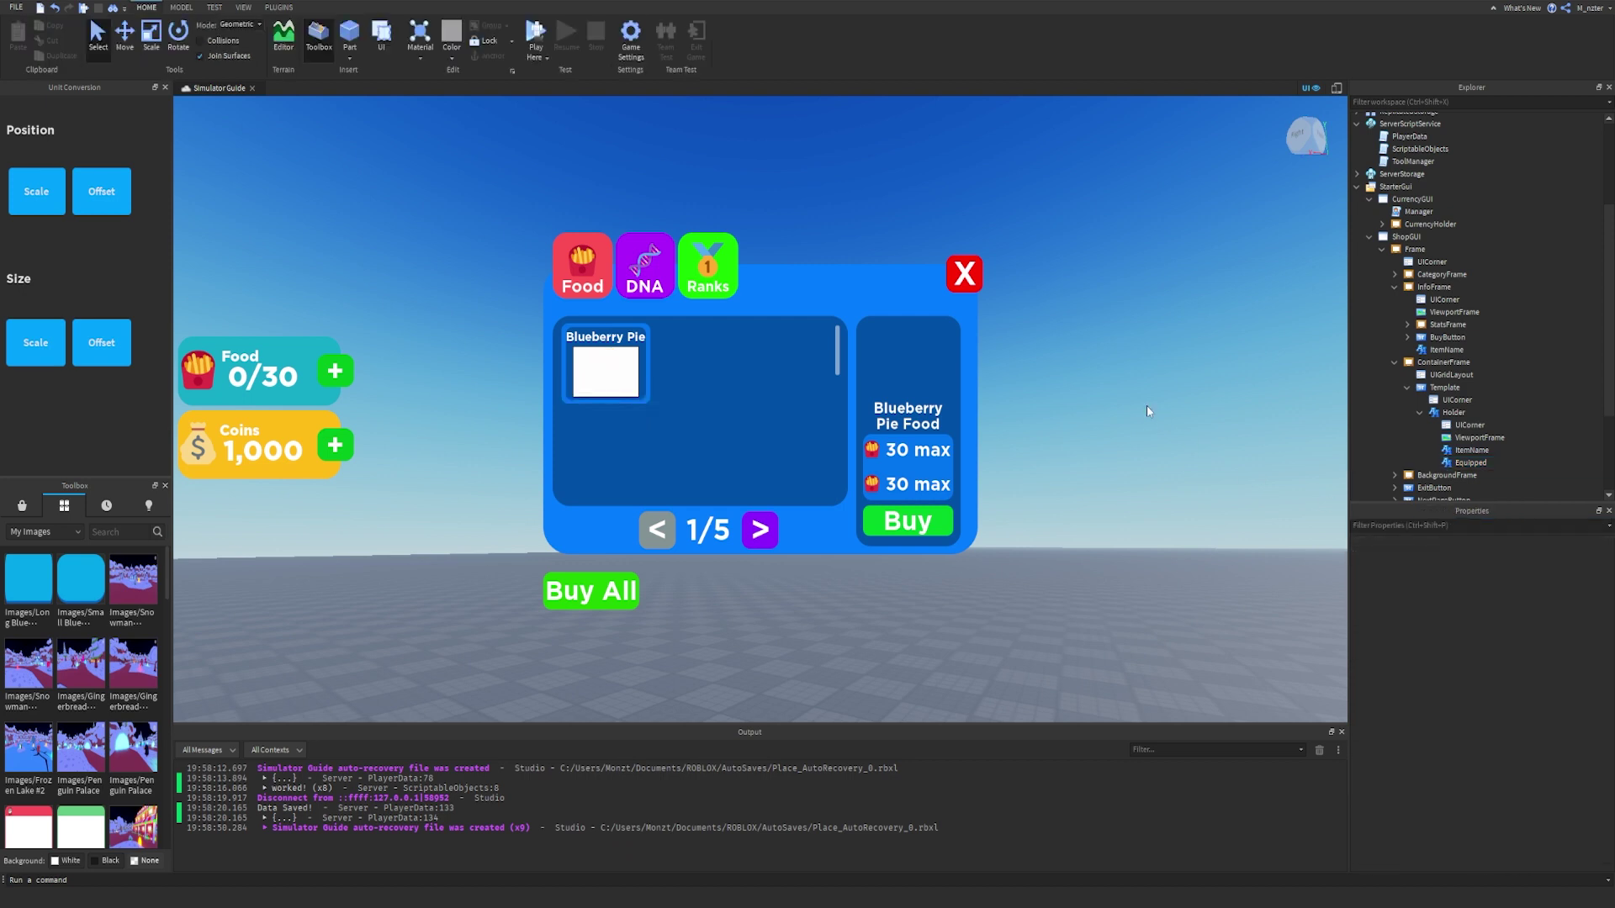
right_click_drag(1147, 411, 1185, 417)
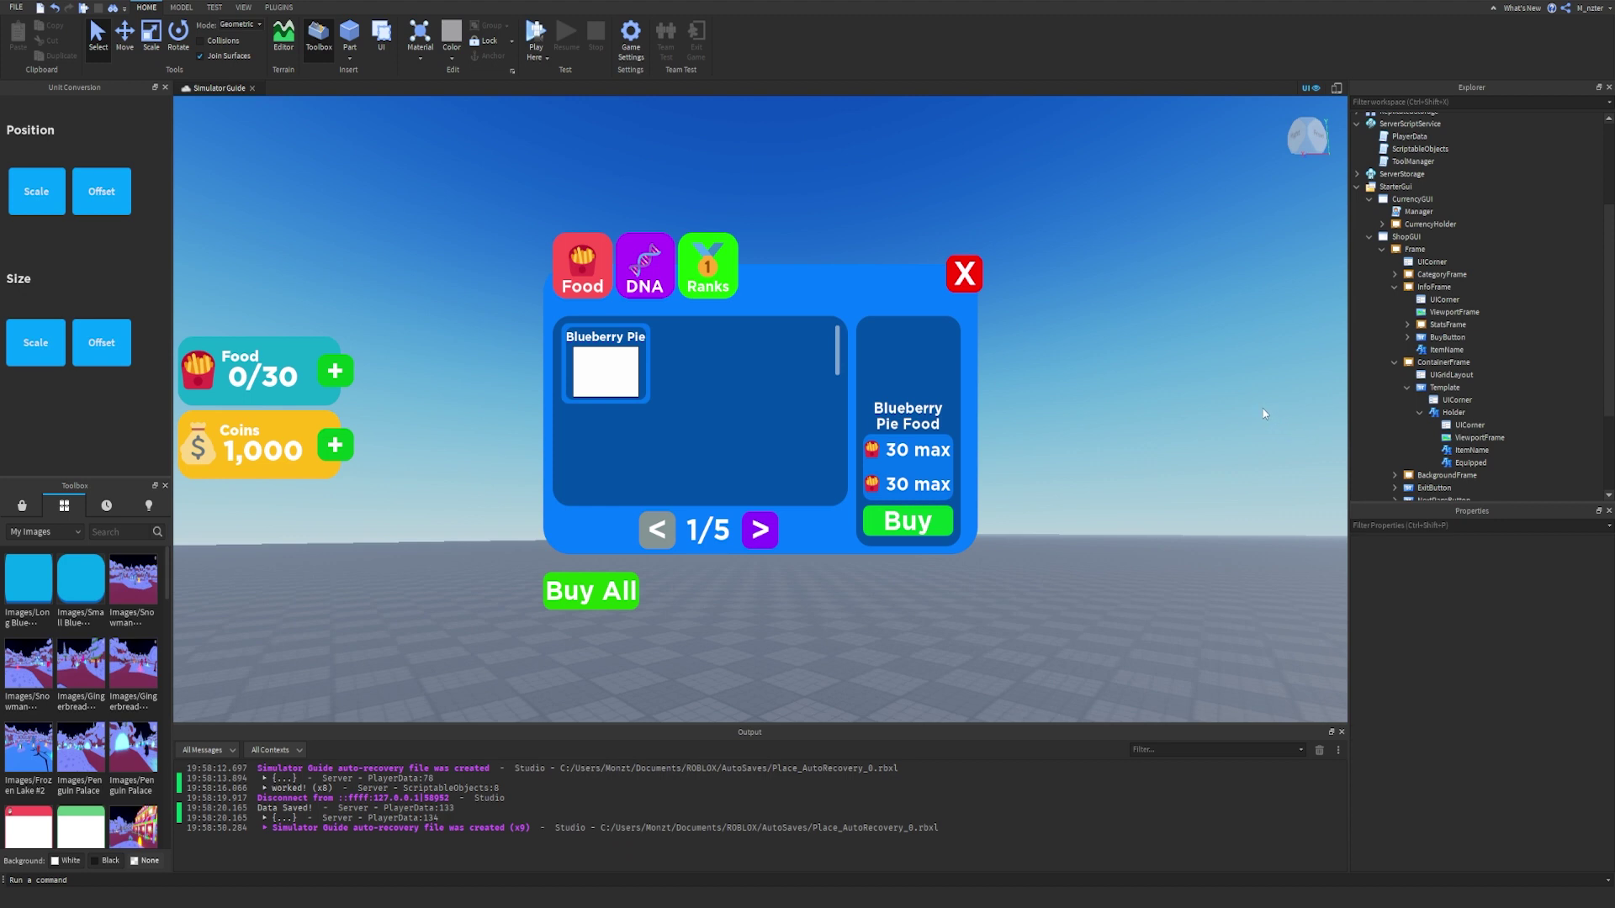
Collapse the Template and delete the second StatTemplate from InfoFrame's StatsFrame.
left_click(1474, 463)
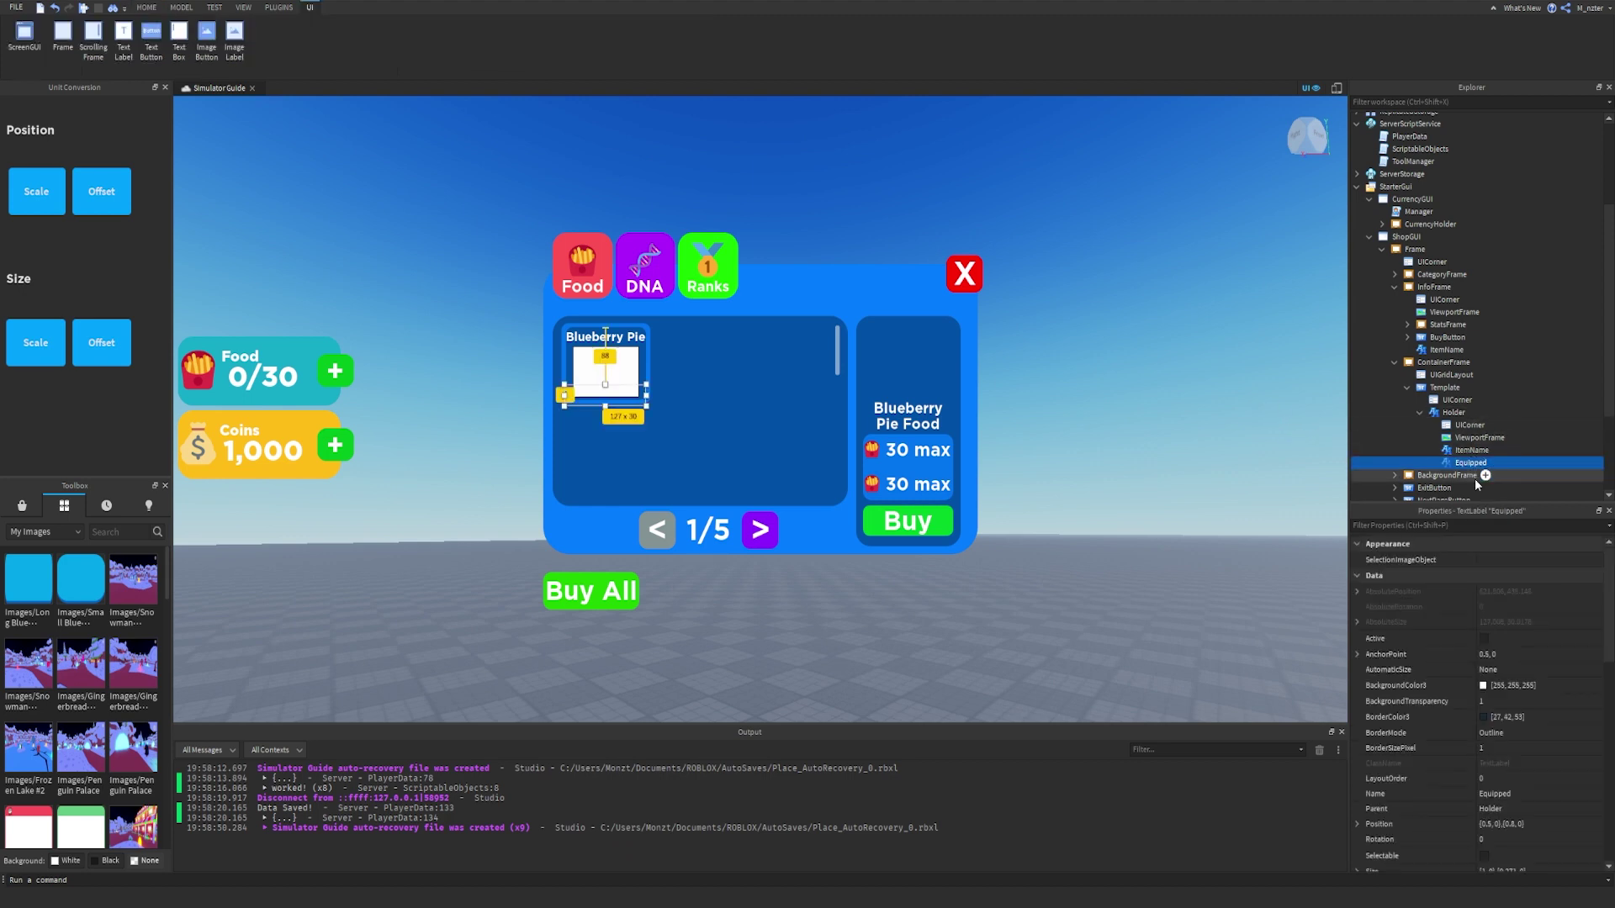
left_click(1407, 387)
left_click(1408, 324)
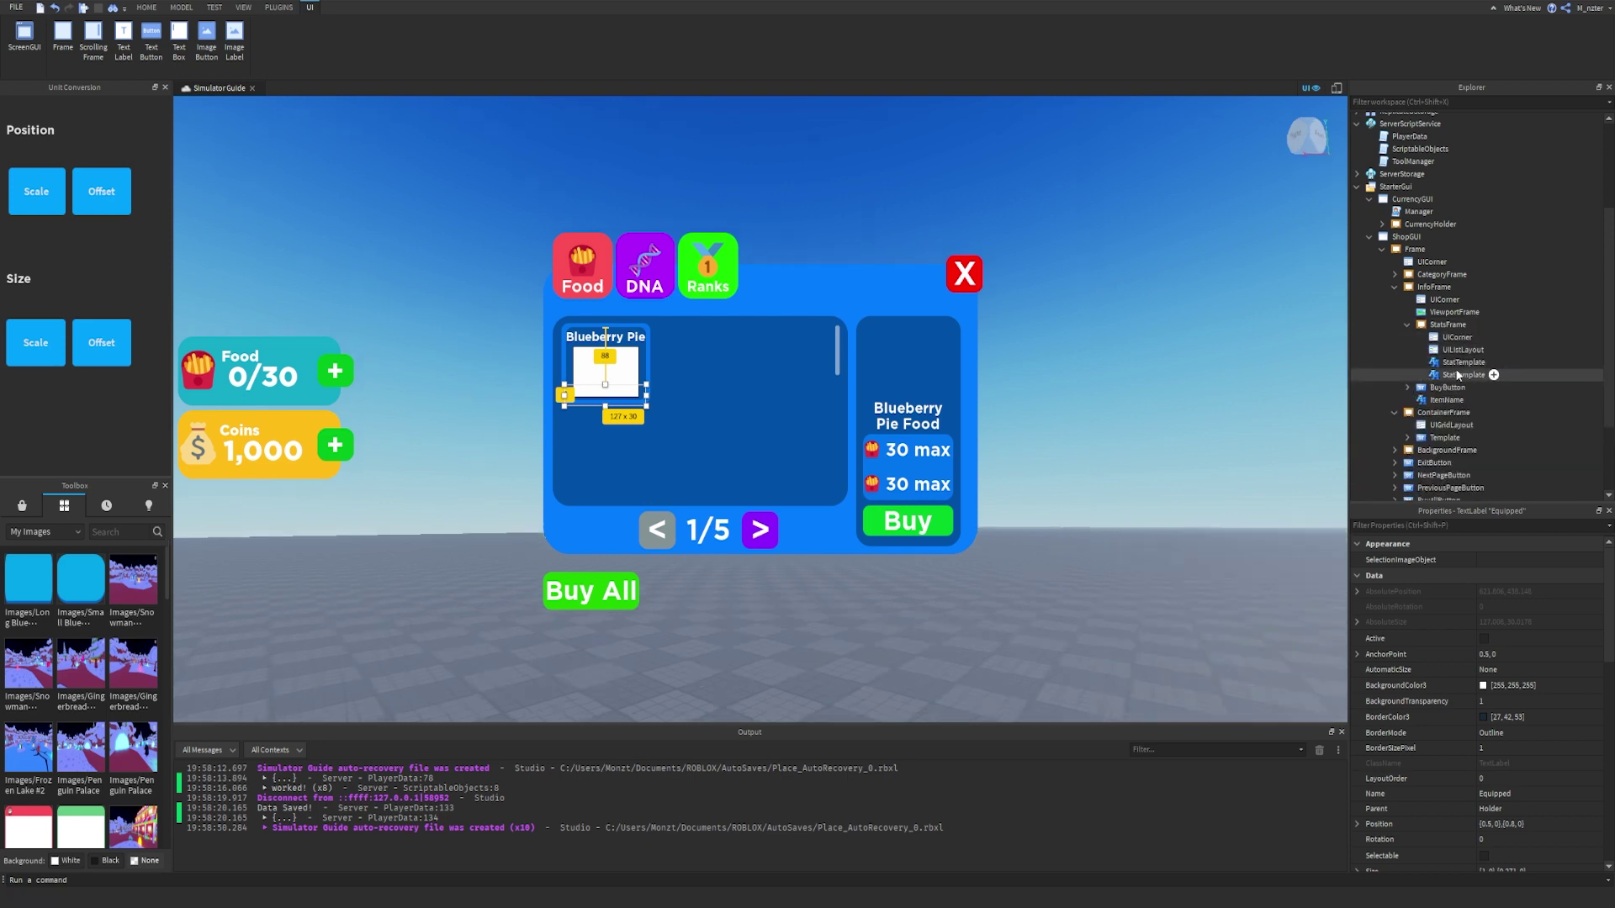
left_click(1461, 375)
key("Delete")
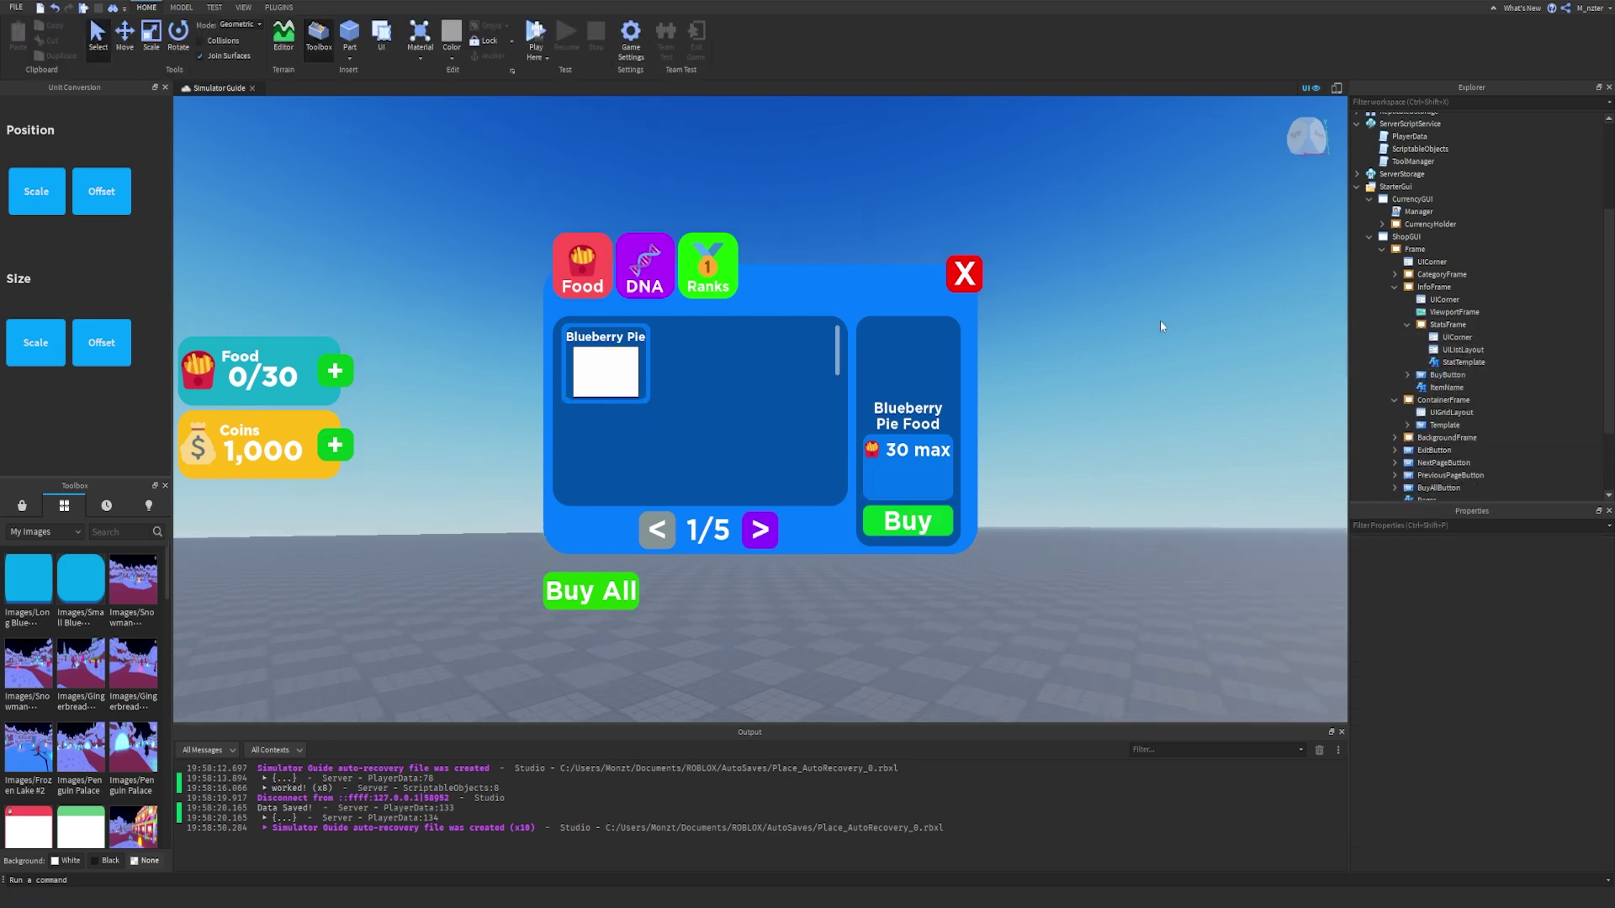
Set the BackgroundTransparency of InfoFrame's ViewportFrame to 0.
right_click_drag(1161, 326, 1169, 351)
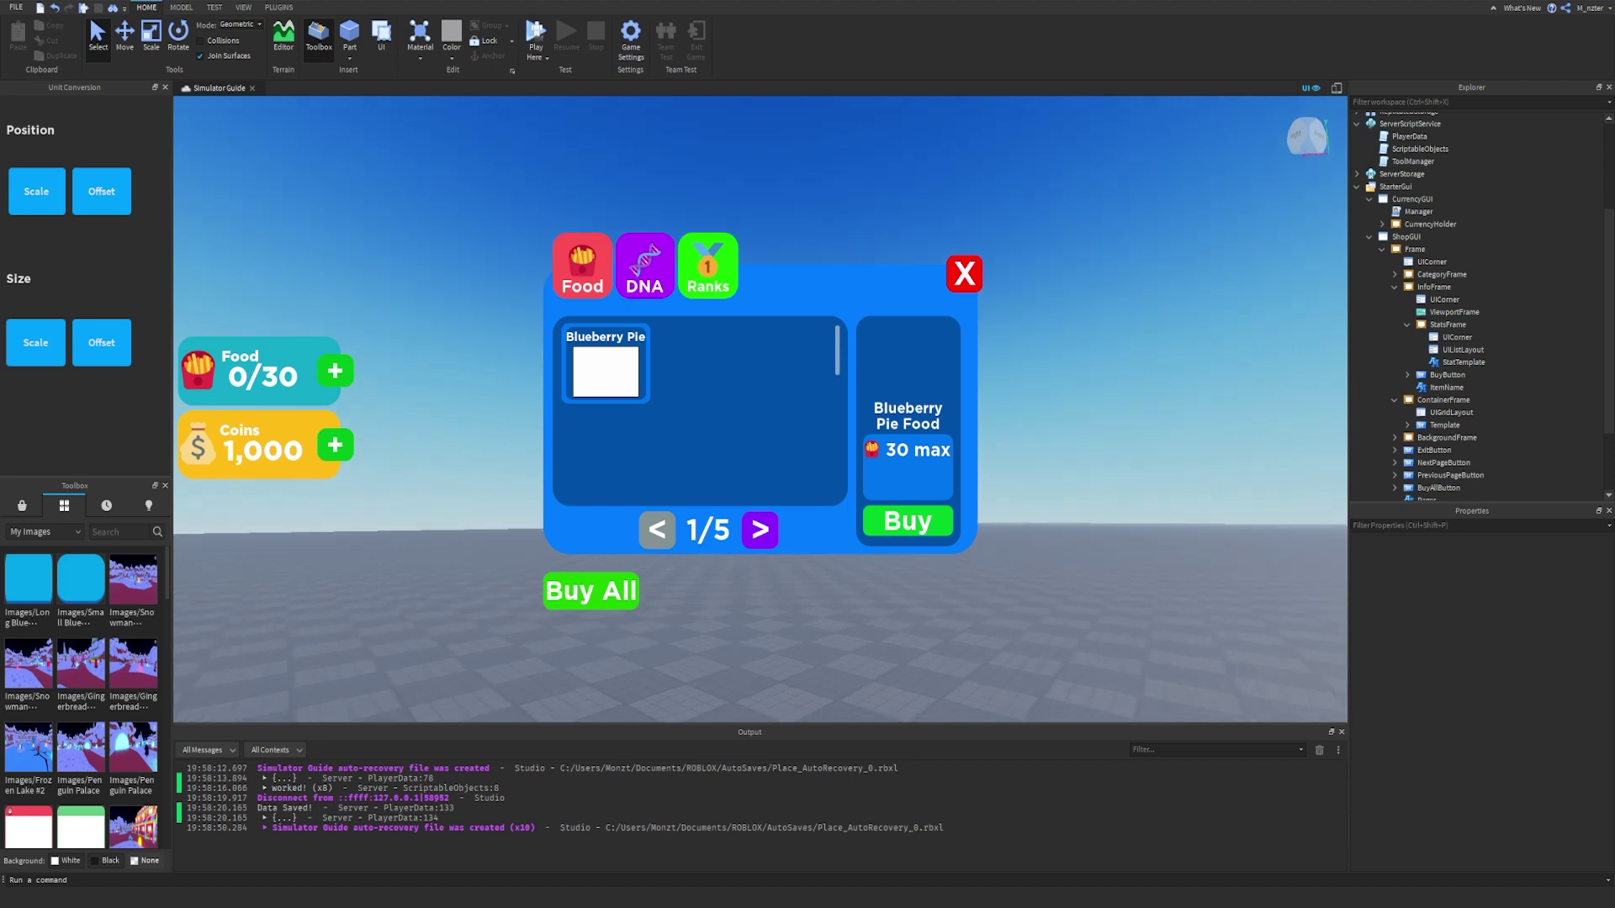
right_click_drag(1164, 385, 1161, 384)
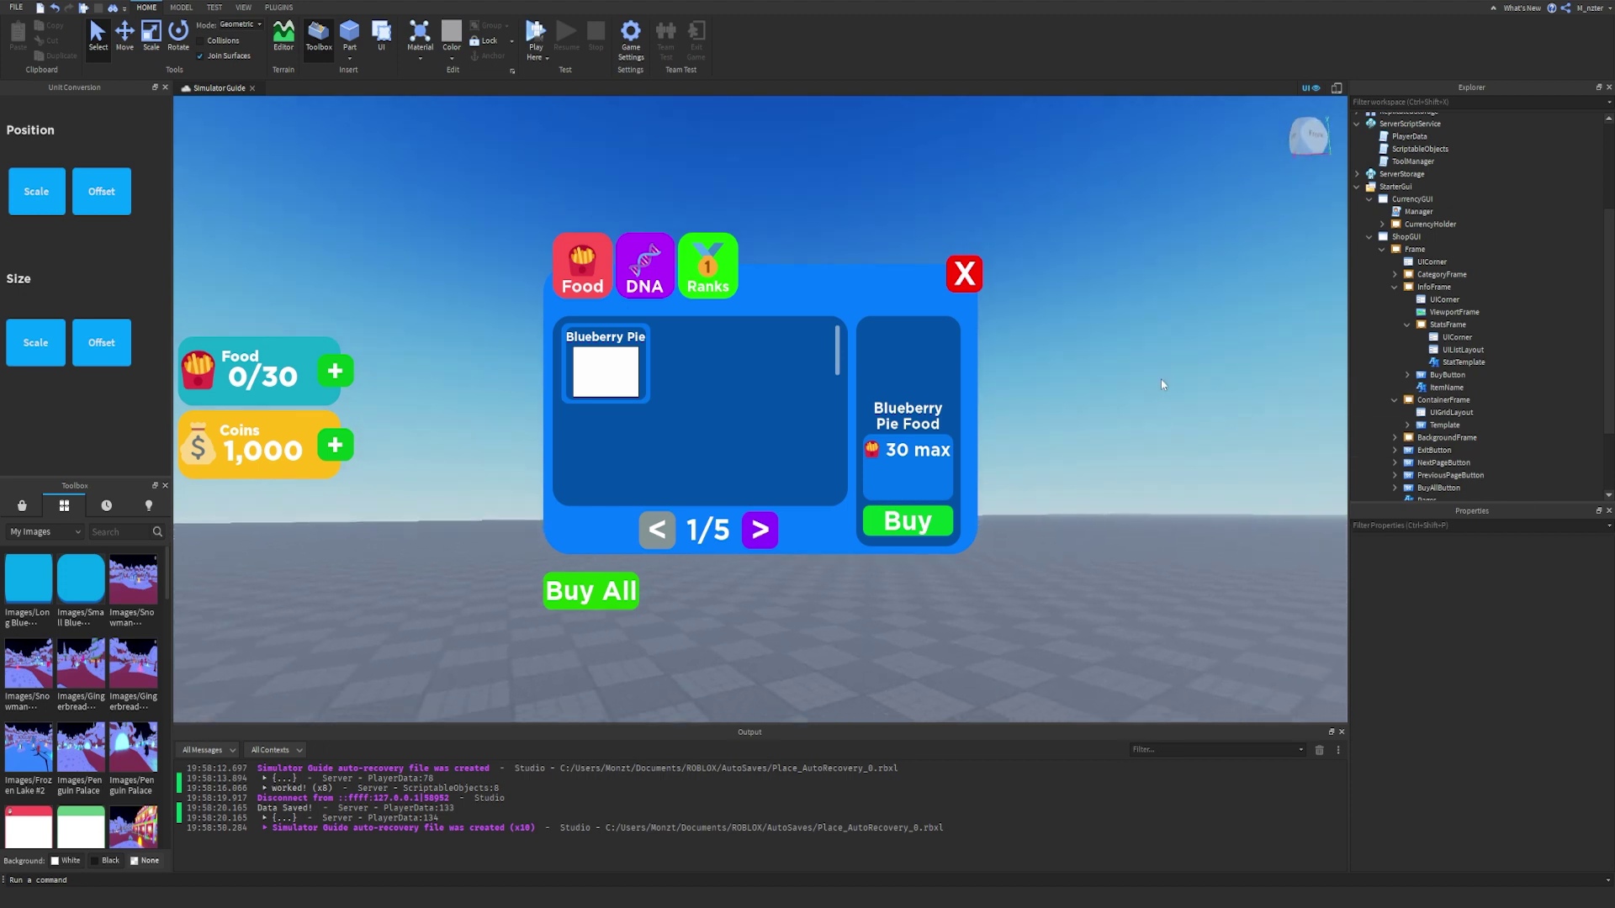
left_click(1455, 312)
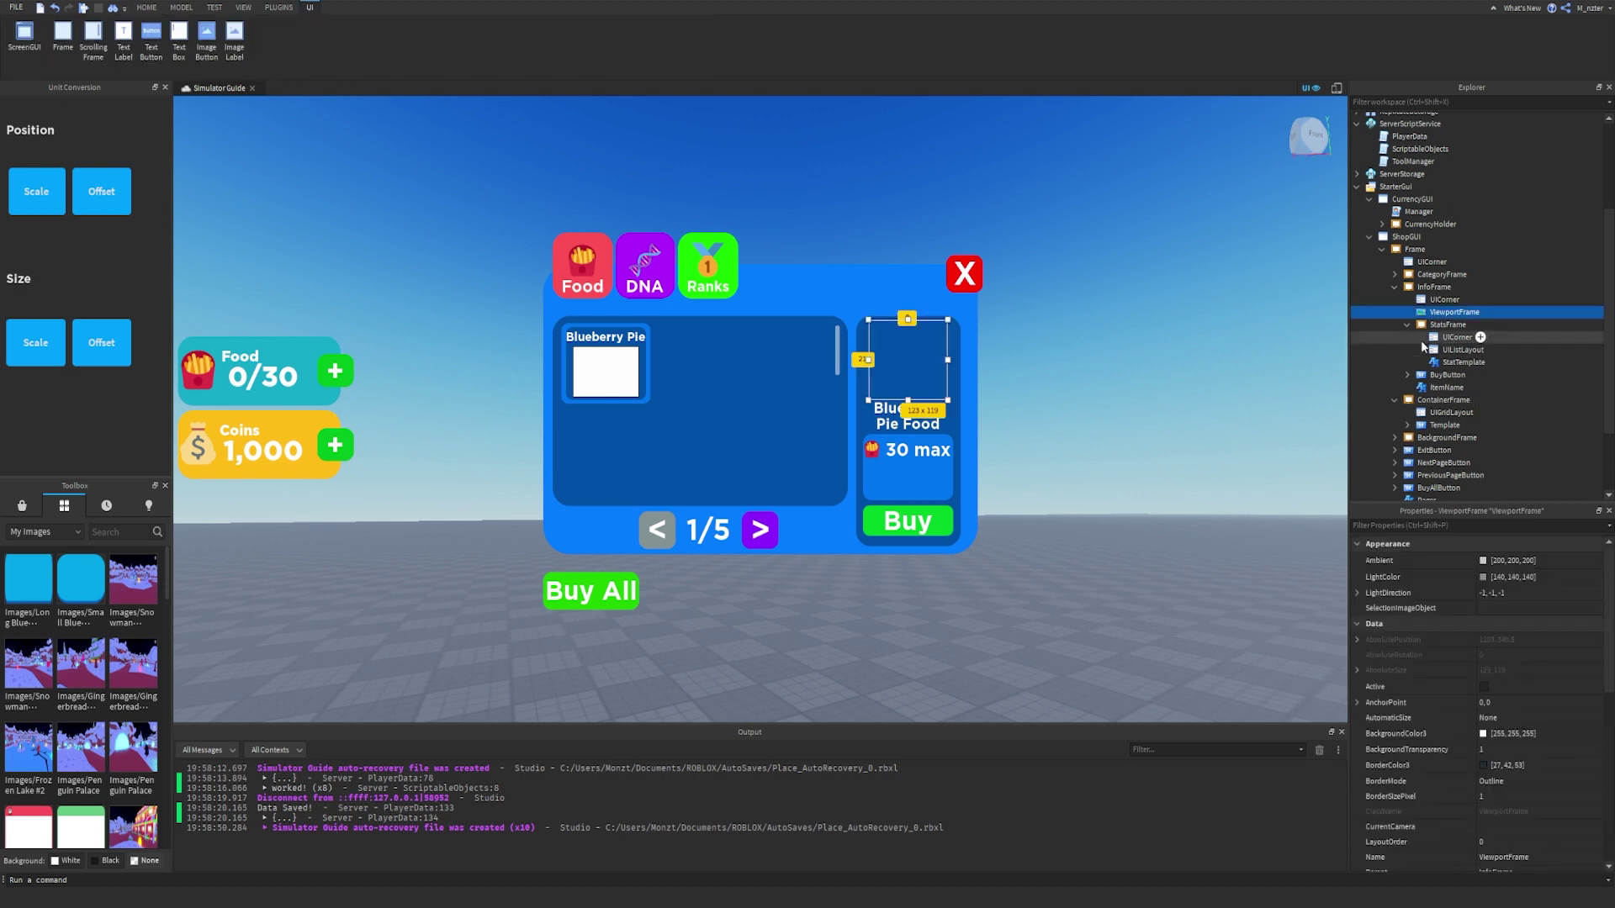
left_click(1476, 526)
type("bac")
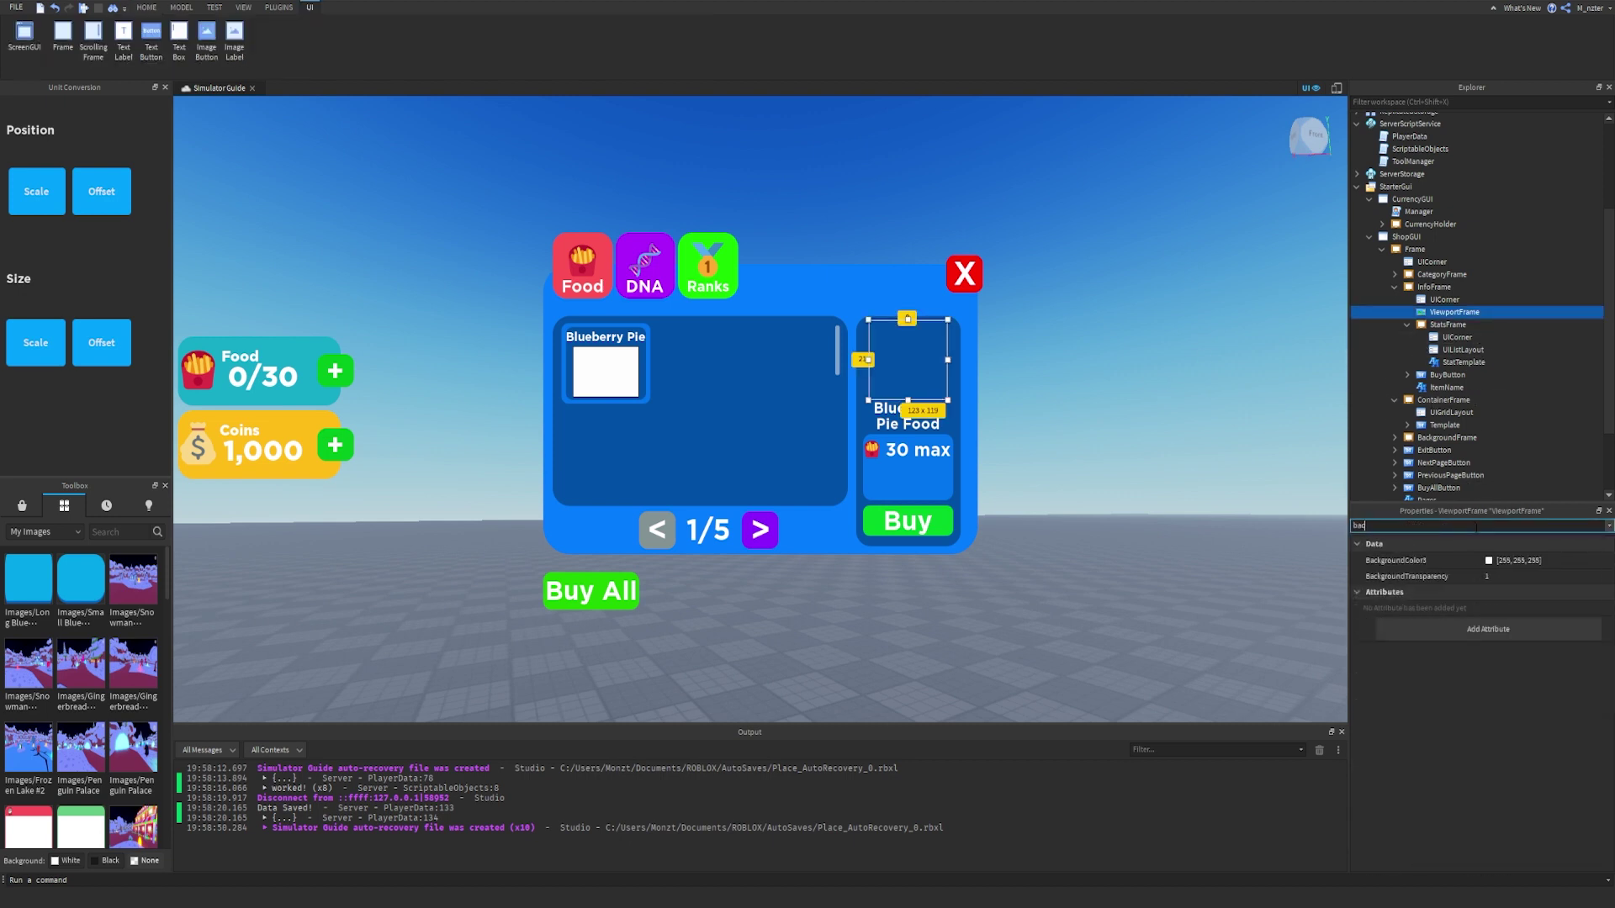
left_click(1490, 577)
type("0")
key("Return")
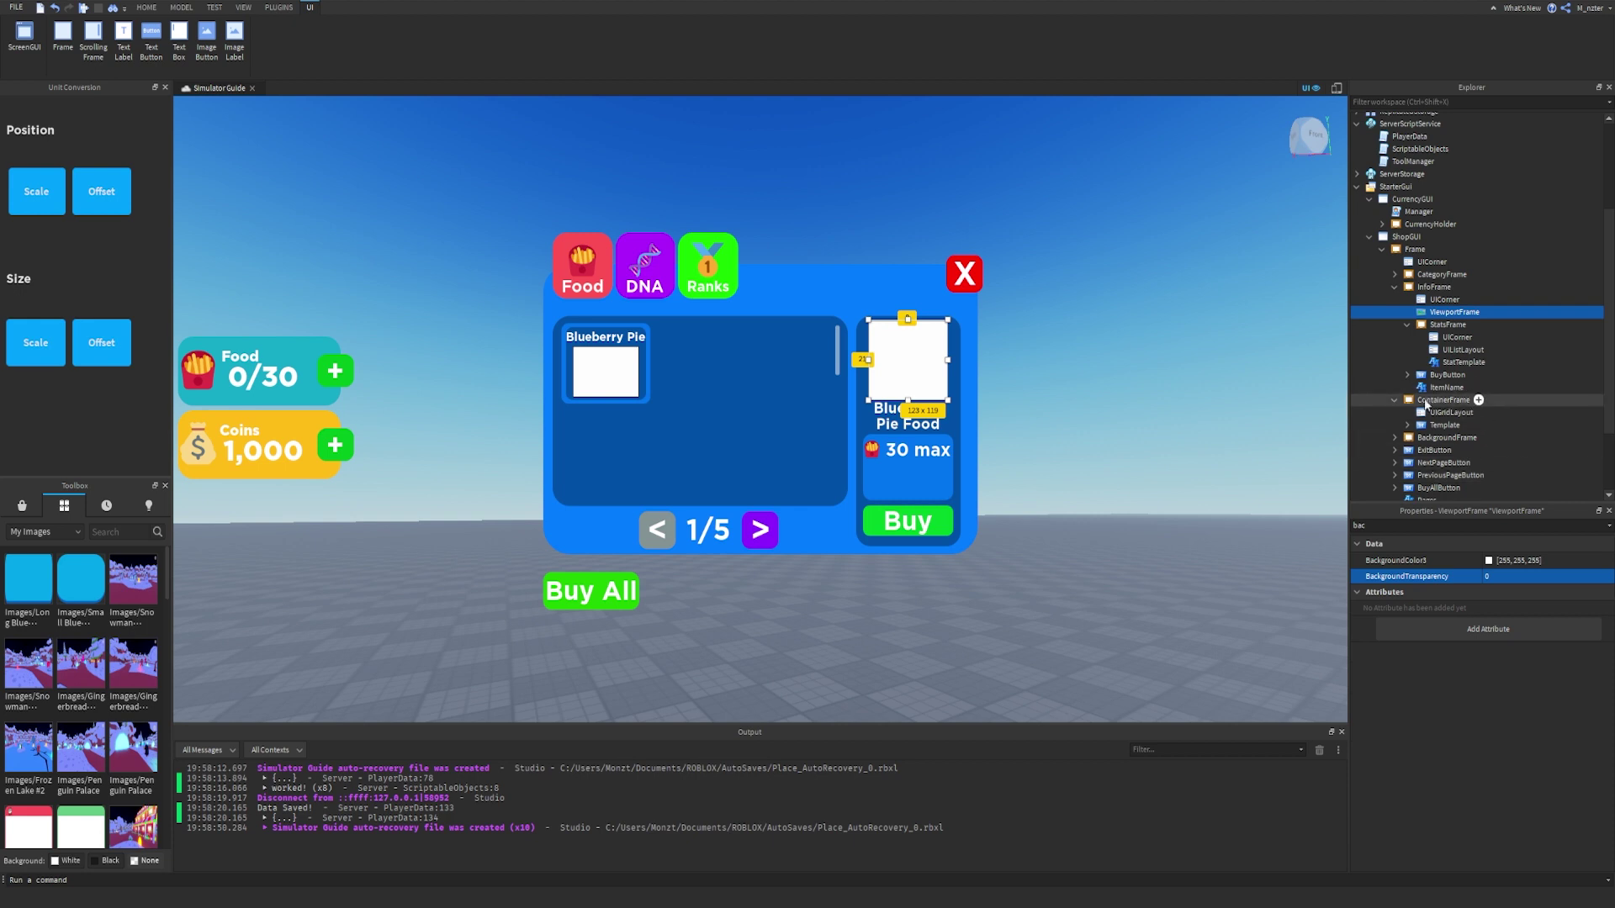
Turn on Visible for the Equipped label inside the Template's Holder and clear the selection.
left_click(1447, 387)
left_click(1447, 425)
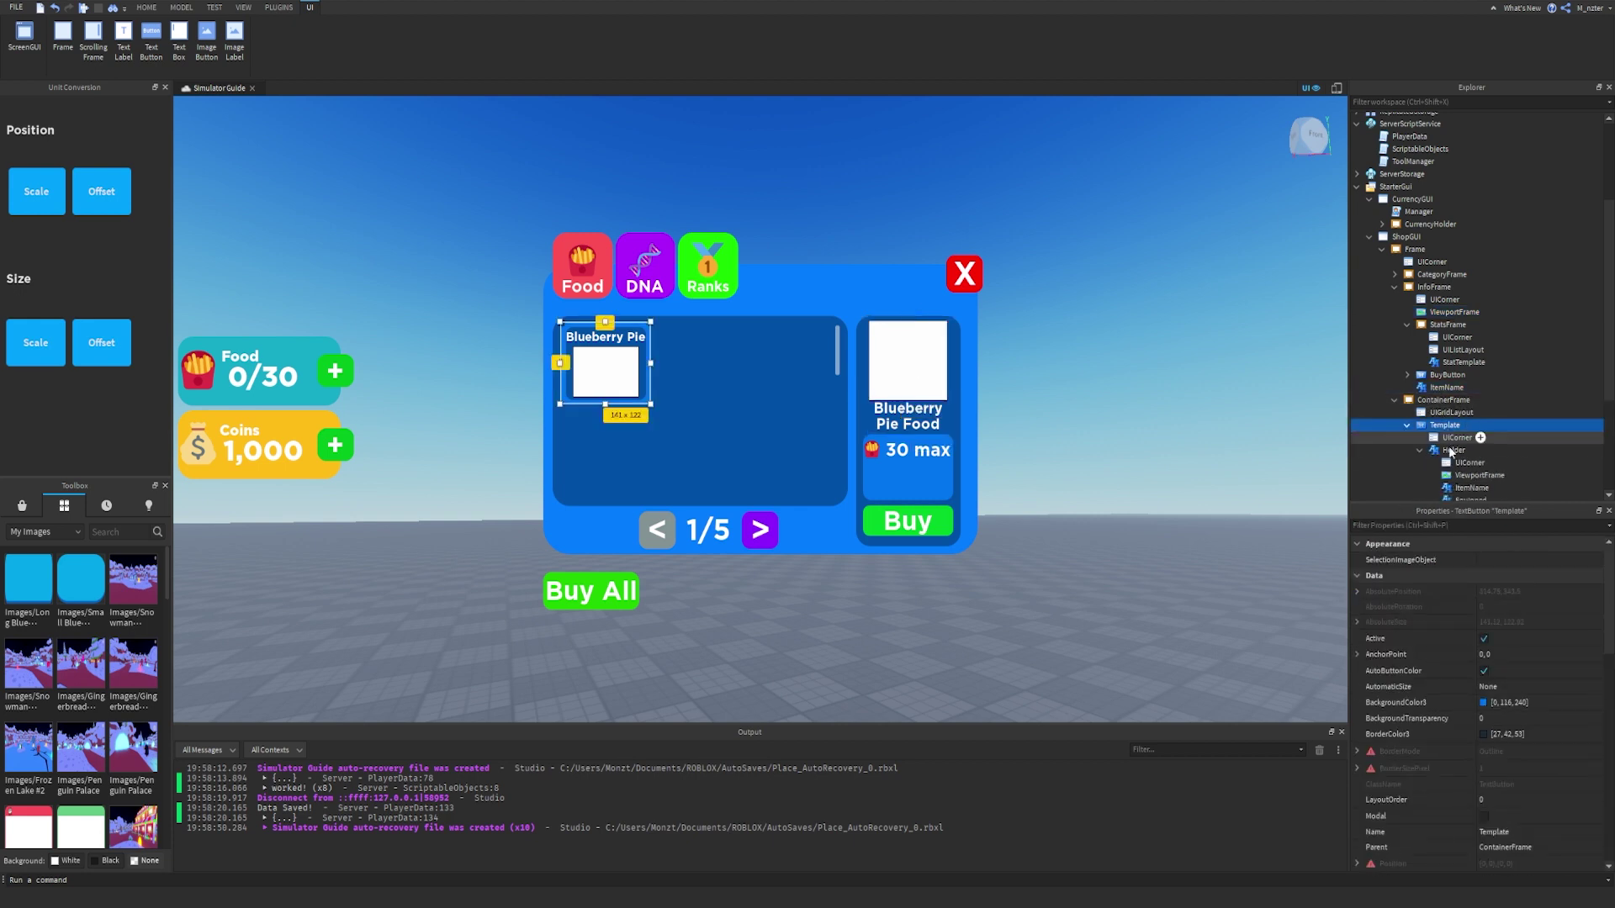
double_click(1447, 425)
scroll(1451, 429, "down", 3)
left_click(1455, 431)
left_click(1430, 525)
type("vi")
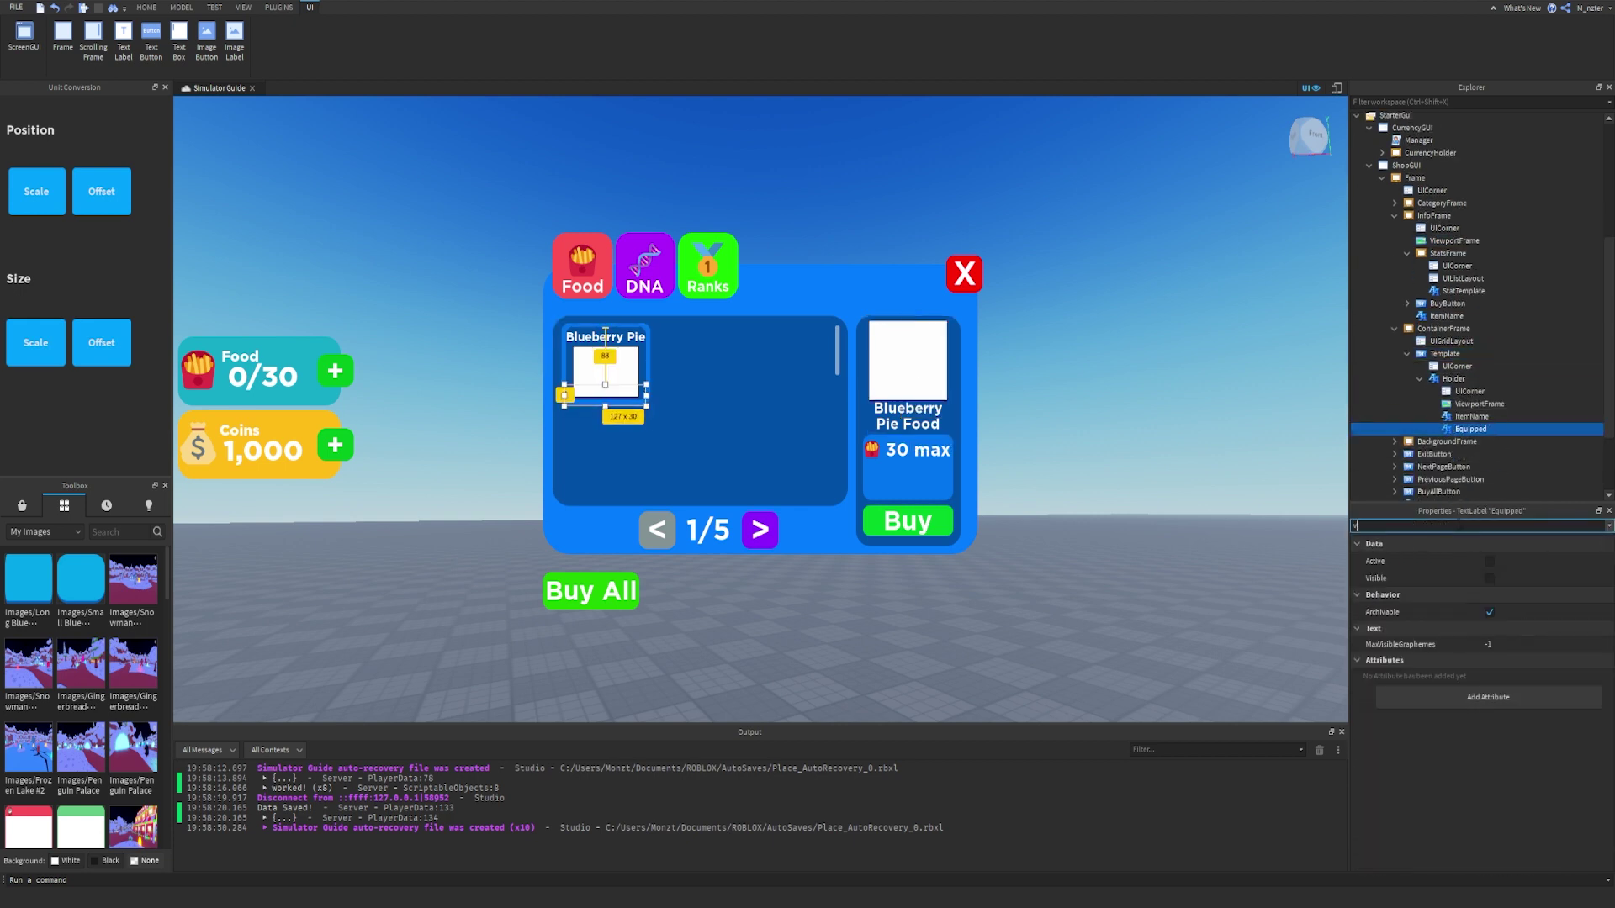
left_click(1491, 561)
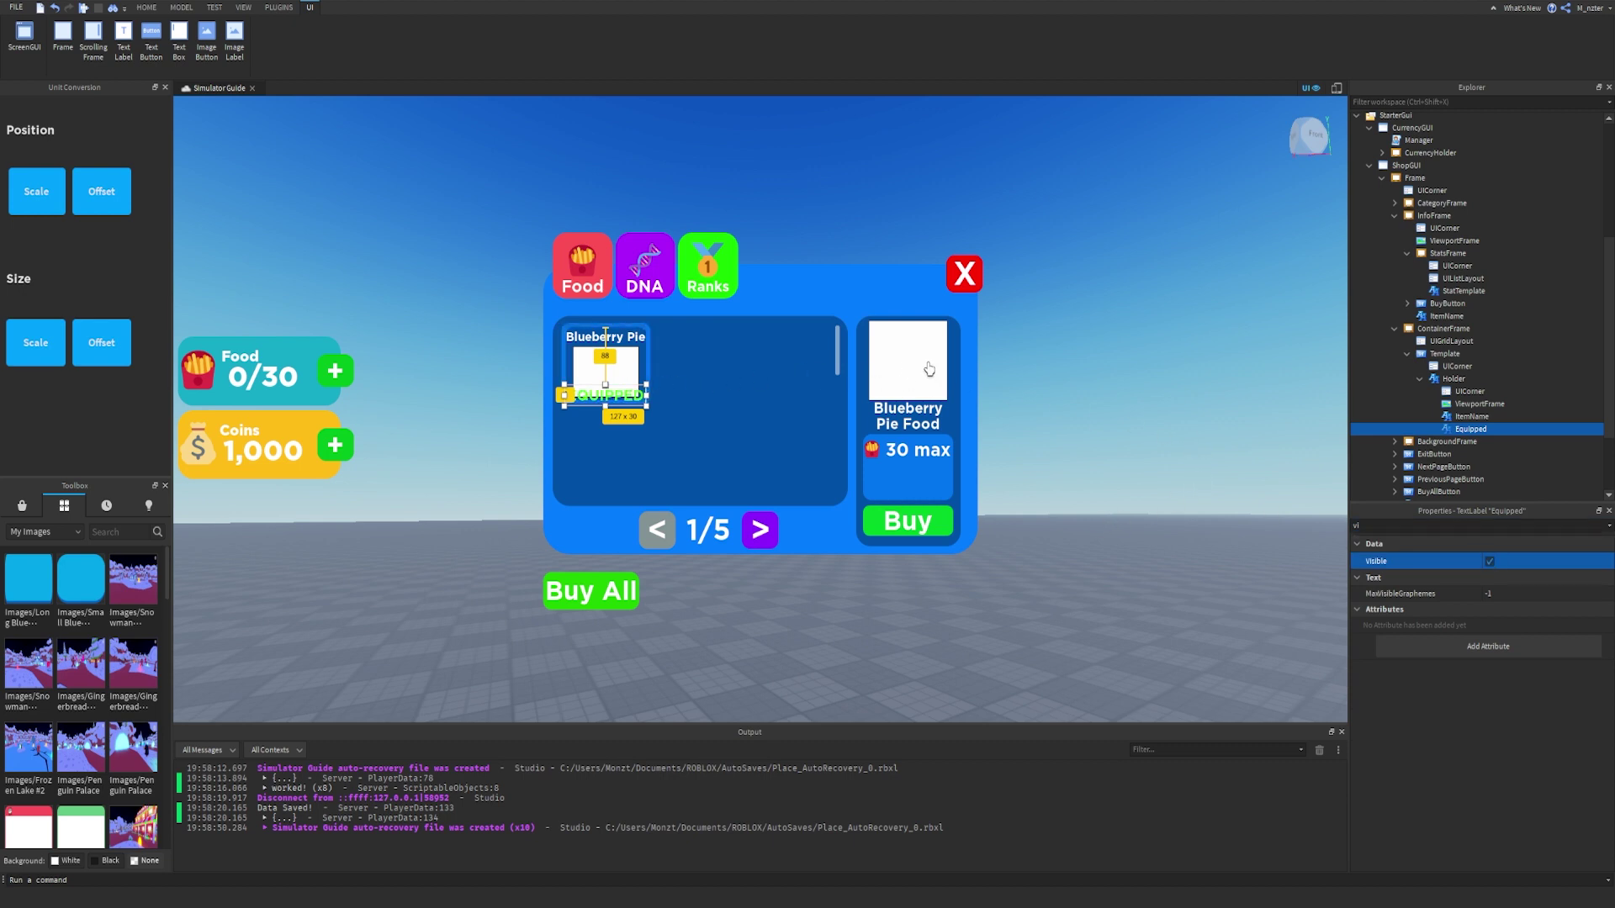
left_click(1240, 431)
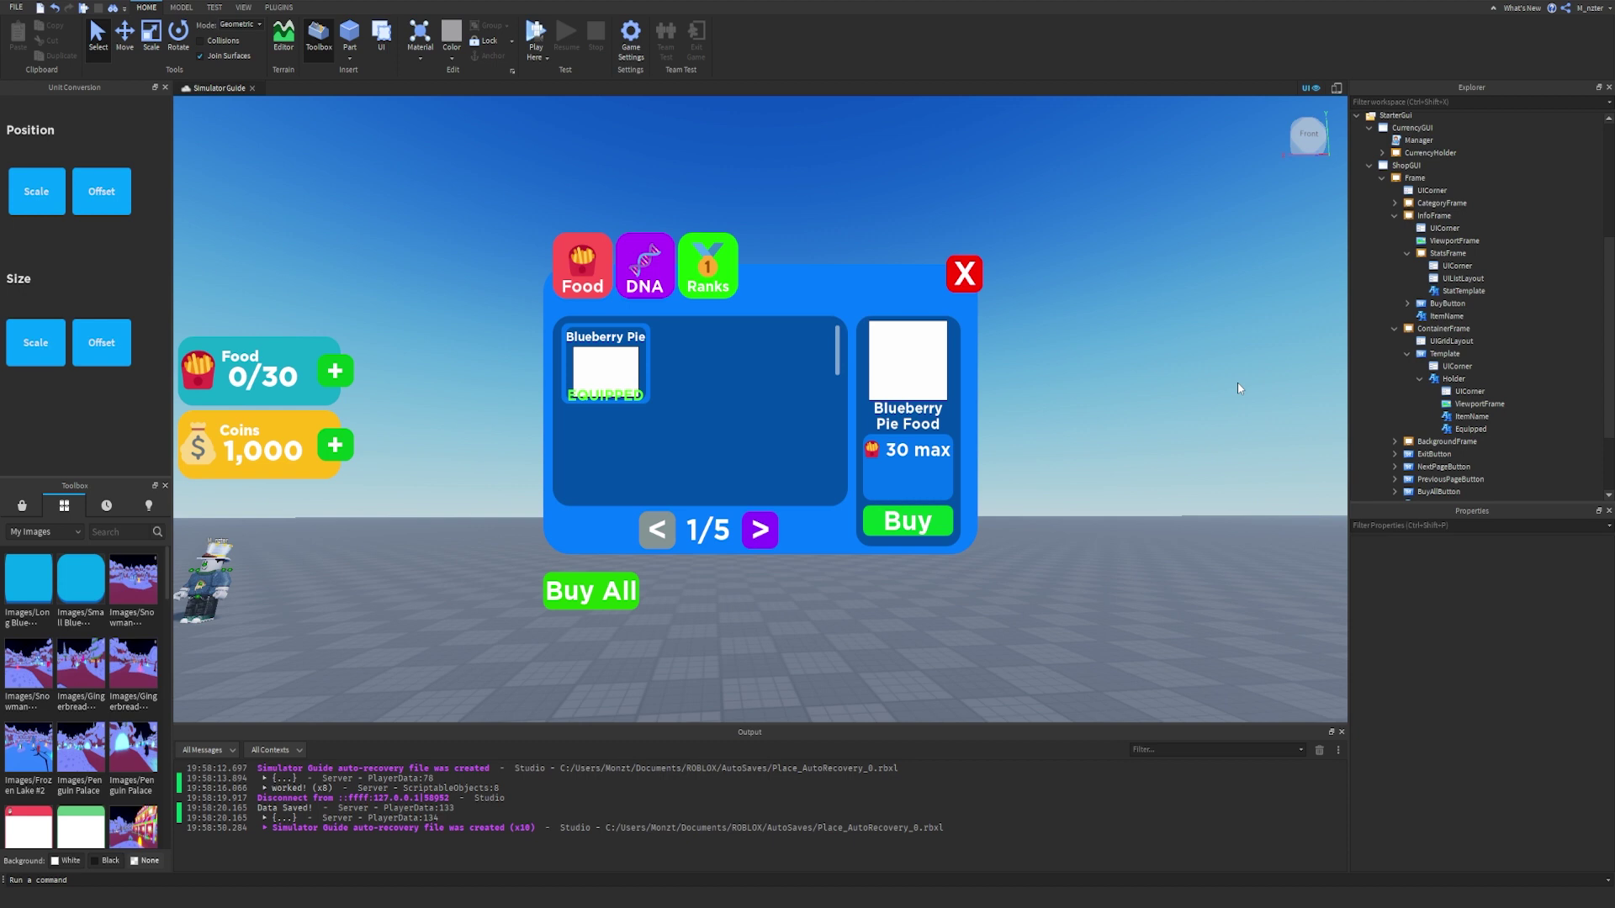
Turn off the Enabled property of ShopGUI to hide the whole shop interface.
left_click(1407, 166)
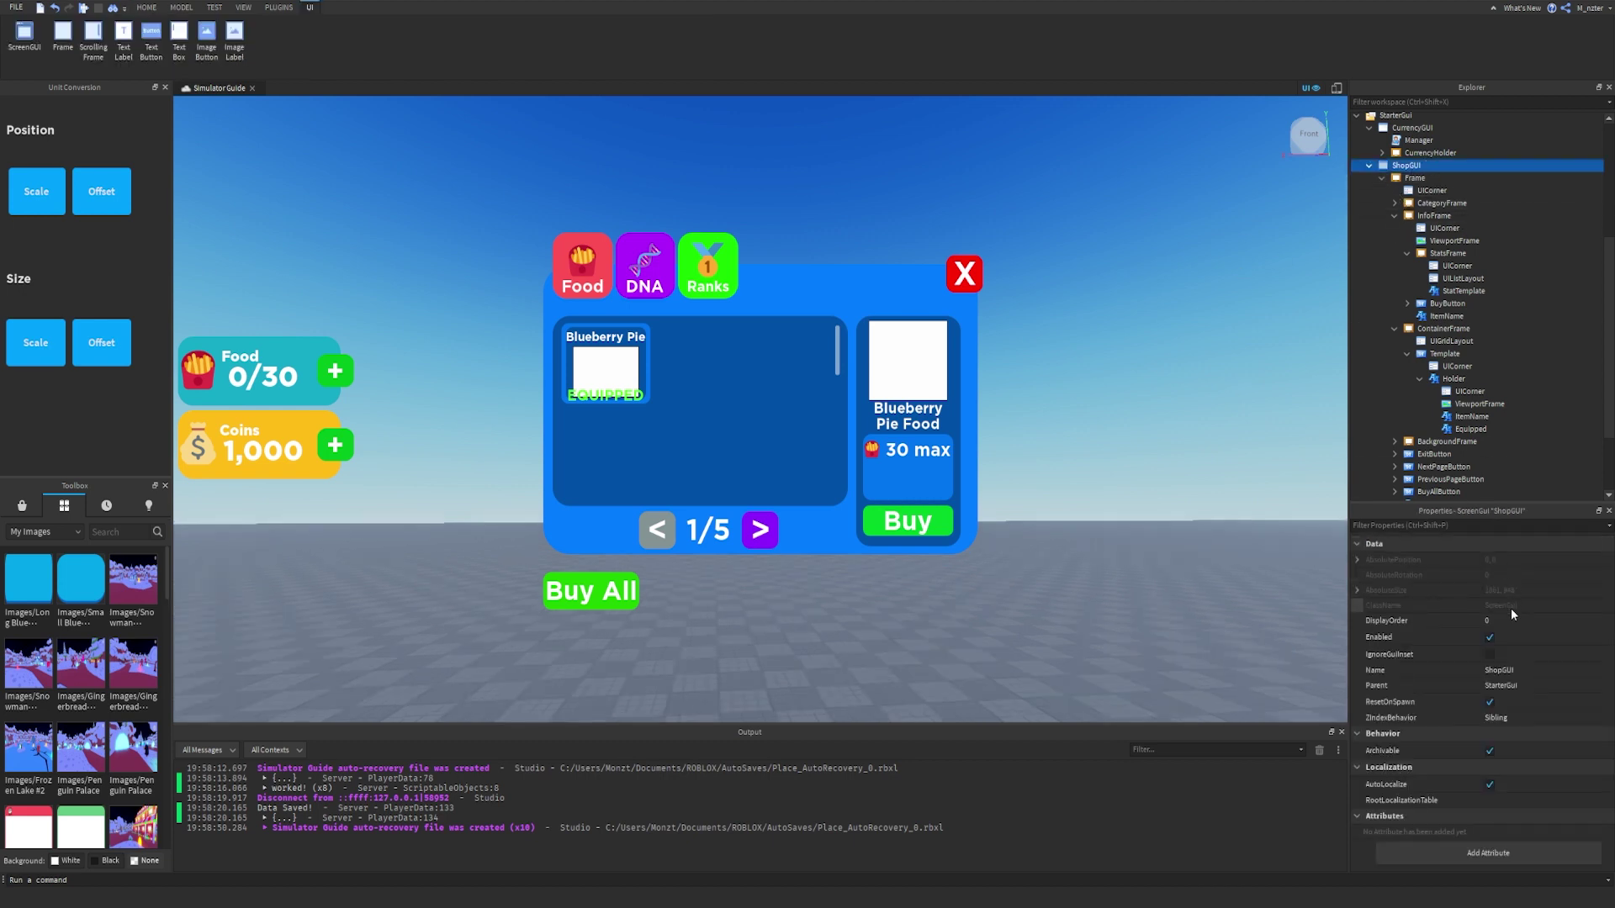
left_click(1491, 637)
right_click_drag(992, 443, 988, 438)
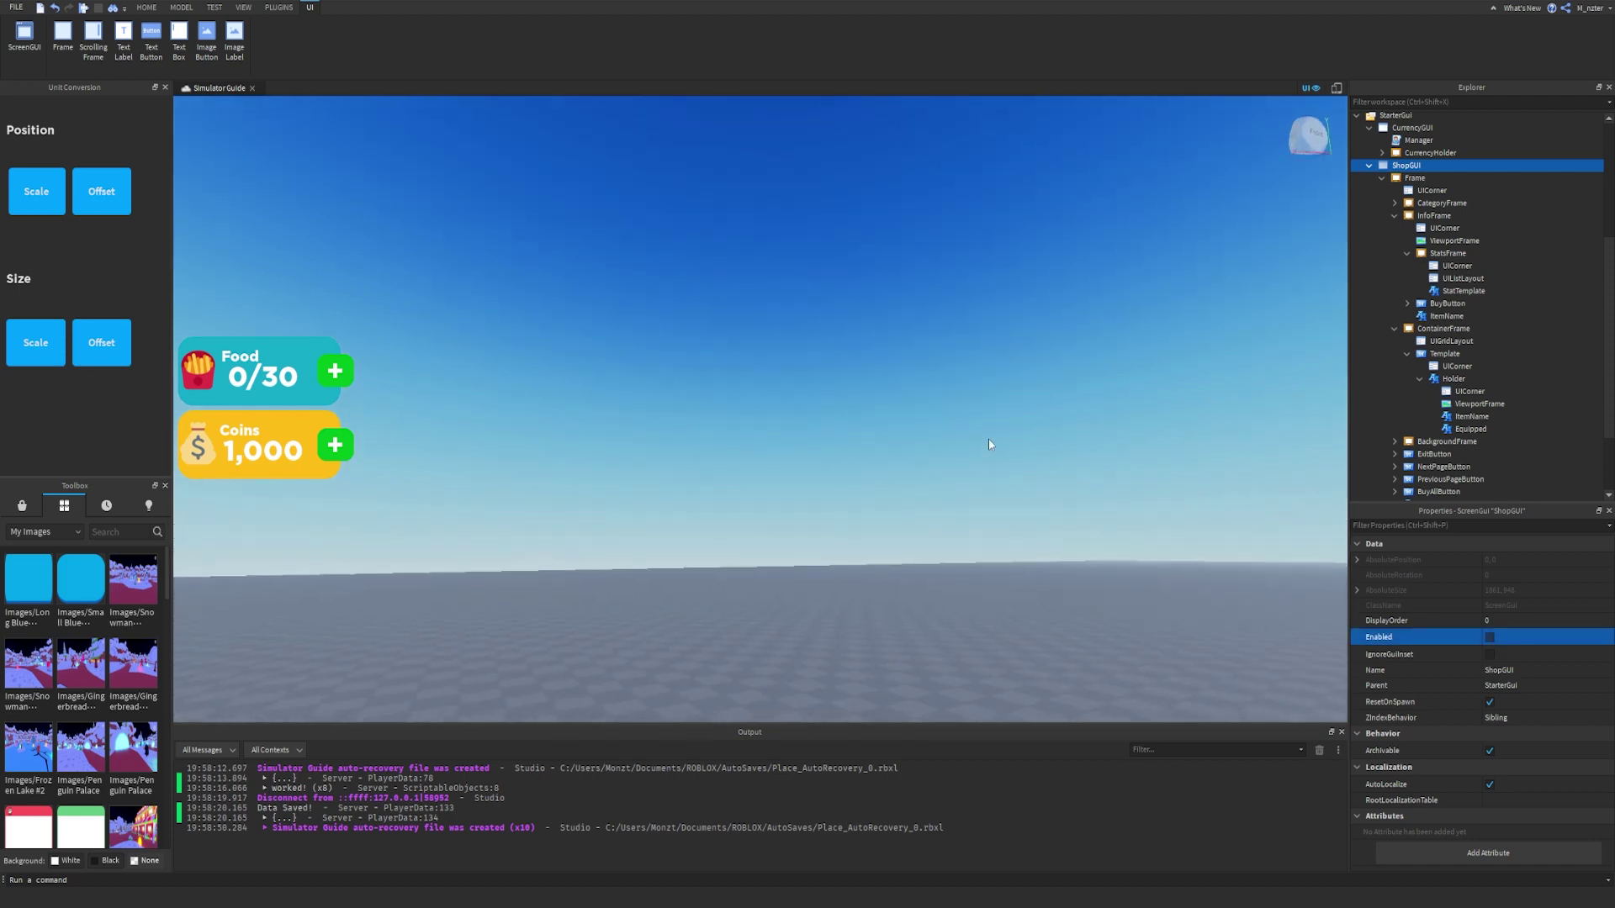